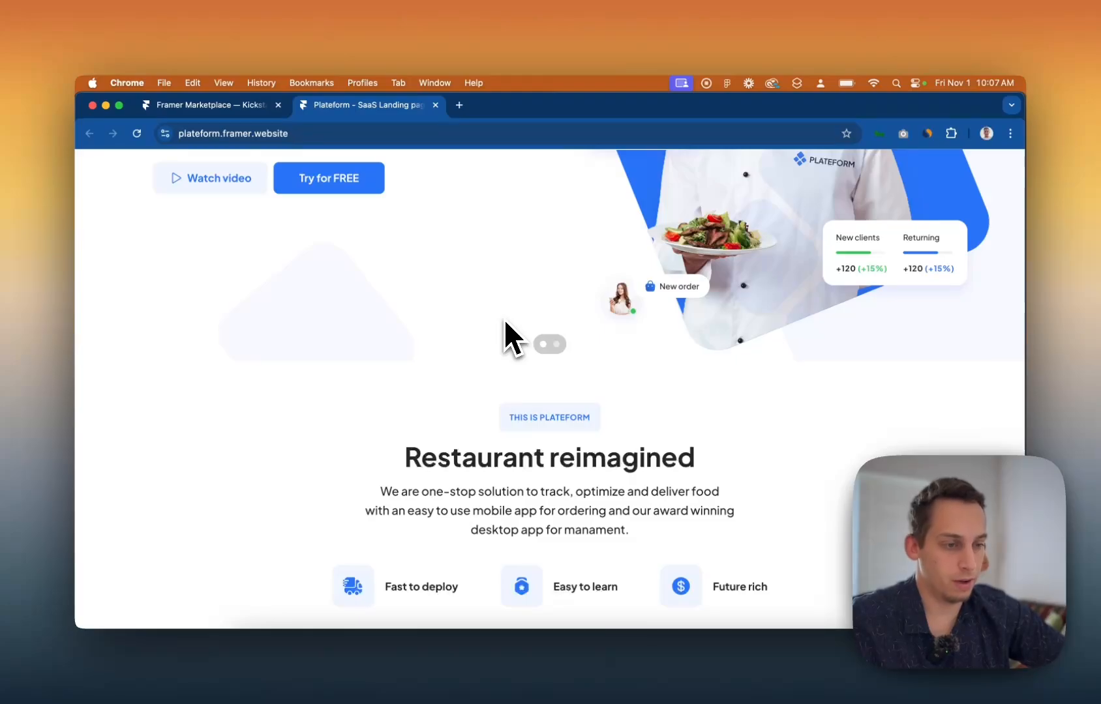
Examine the Plateform landing page from the hero section through features, analytics, pricing and testimonials to the partners section.
scroll(508, 313, up, 5)
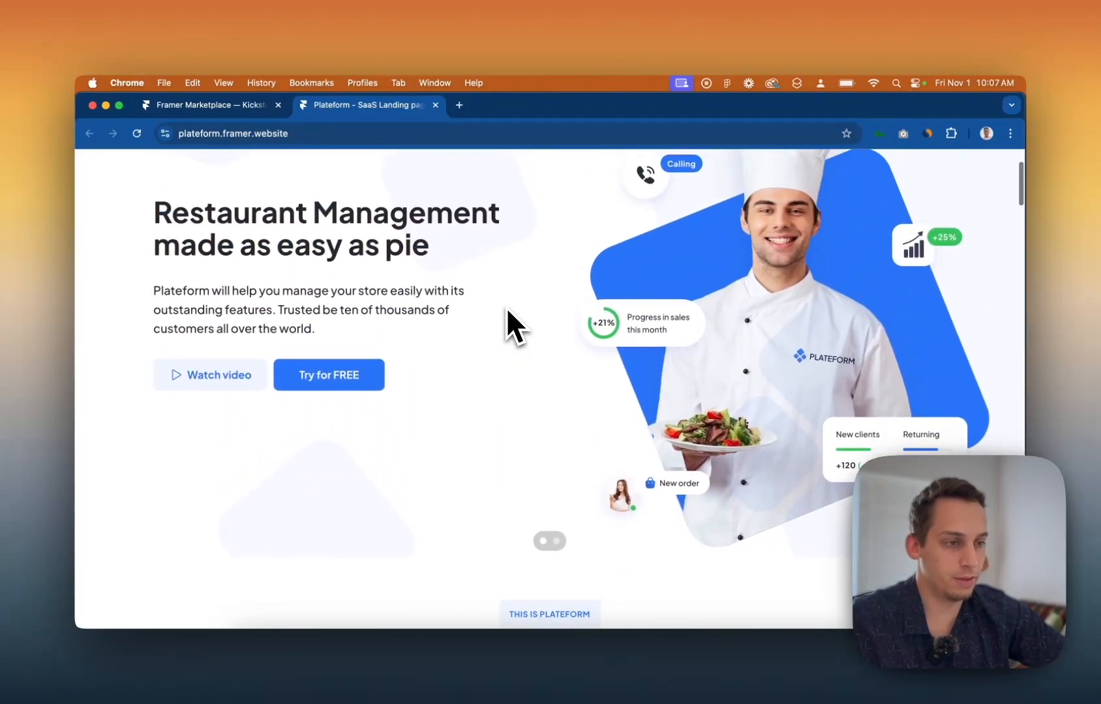
scroll(507, 313, up, 3)
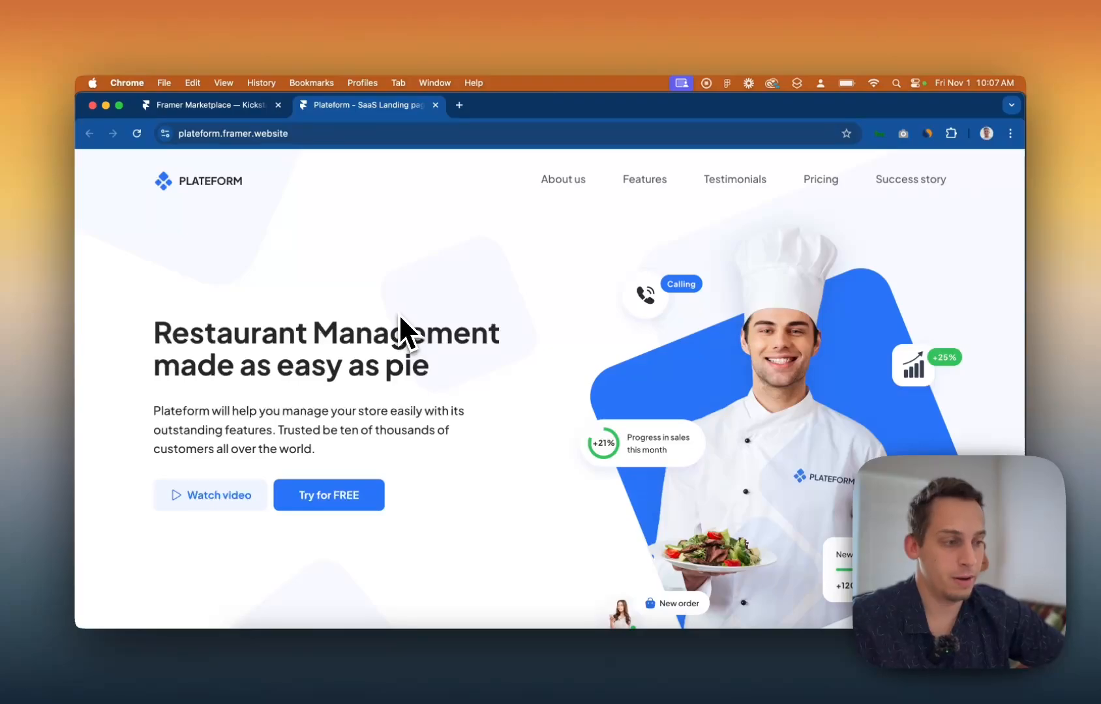
scroll(397, 319, down, 5)
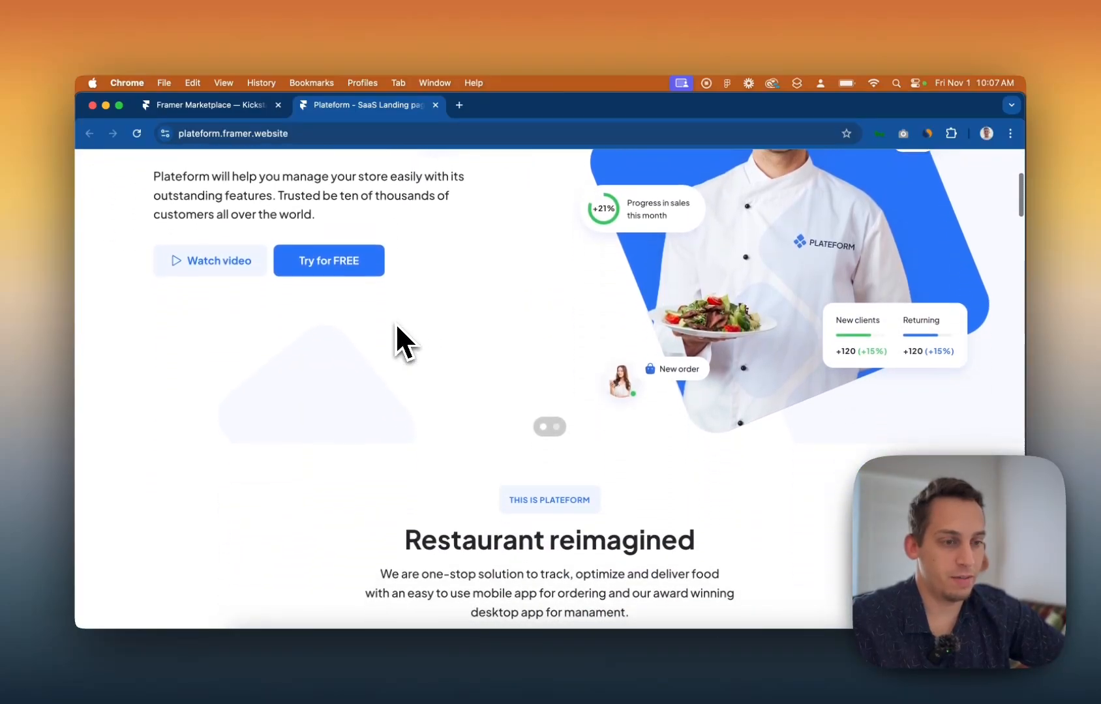
scroll(396, 323, down, 2)
scroll(396, 323, up, 6)
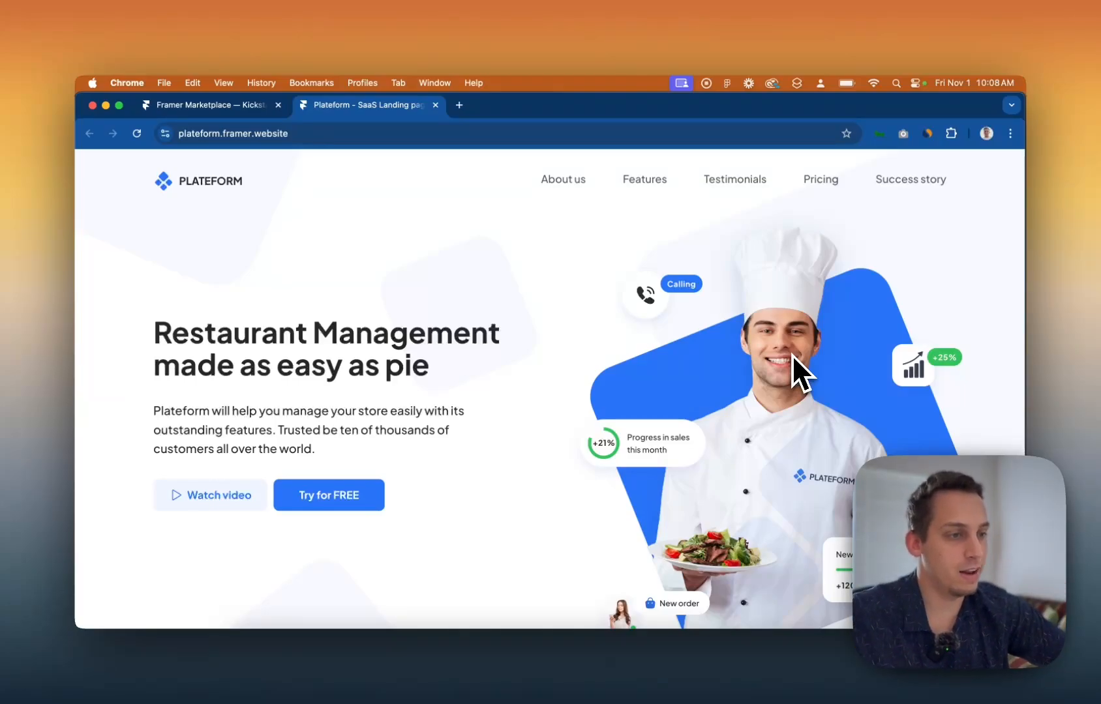
scroll(577, 367, down, 1)
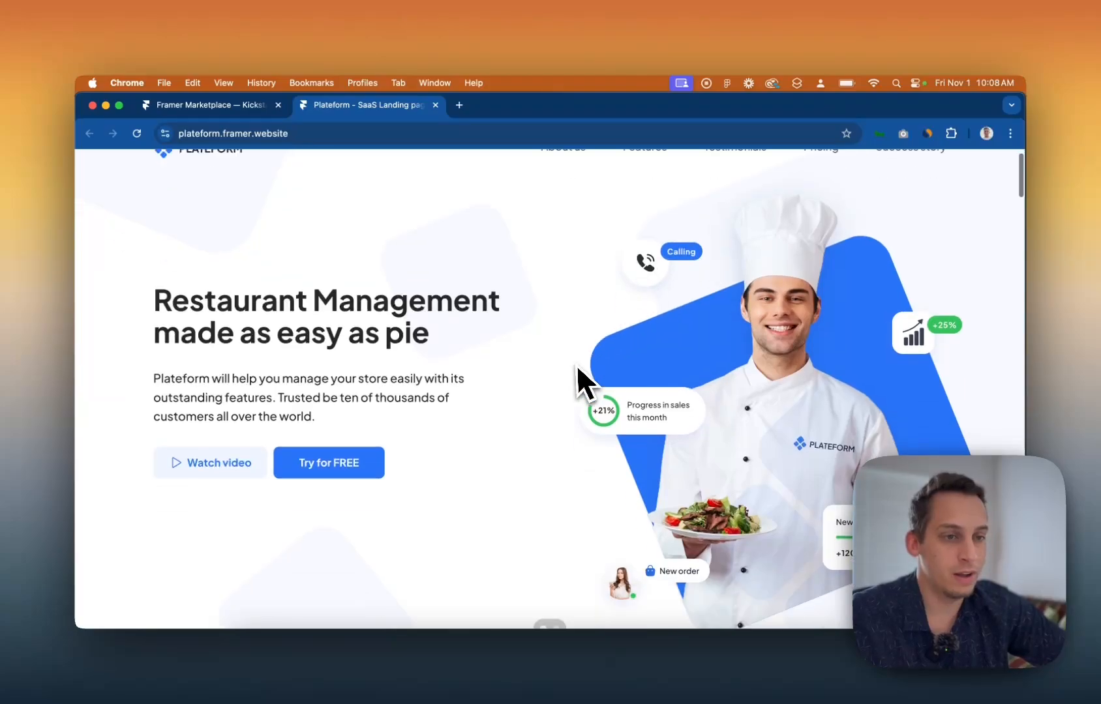
scroll(577, 367, down, 12)
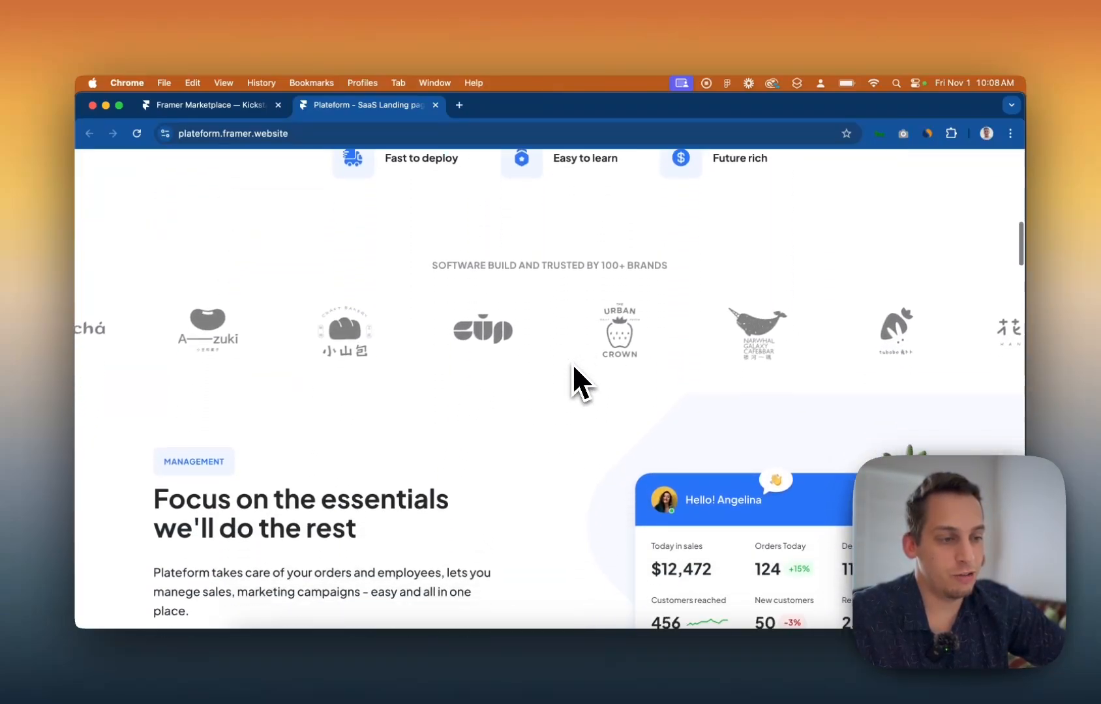
scroll(574, 367, down, 12)
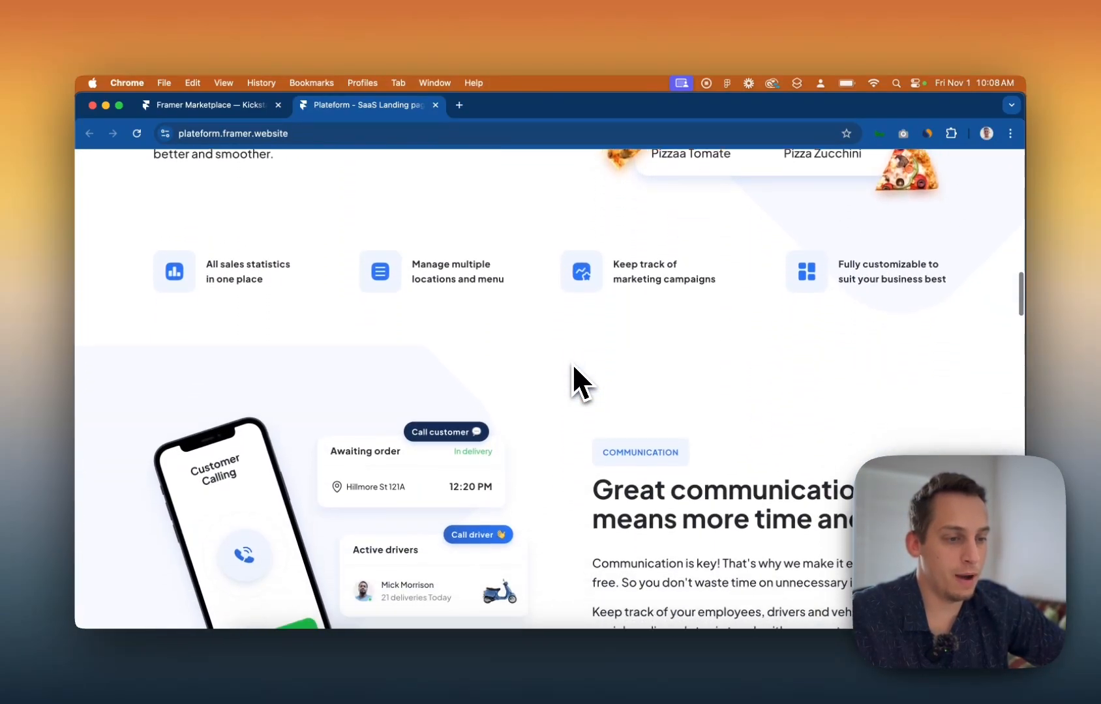
scroll(573, 367, down, 12)
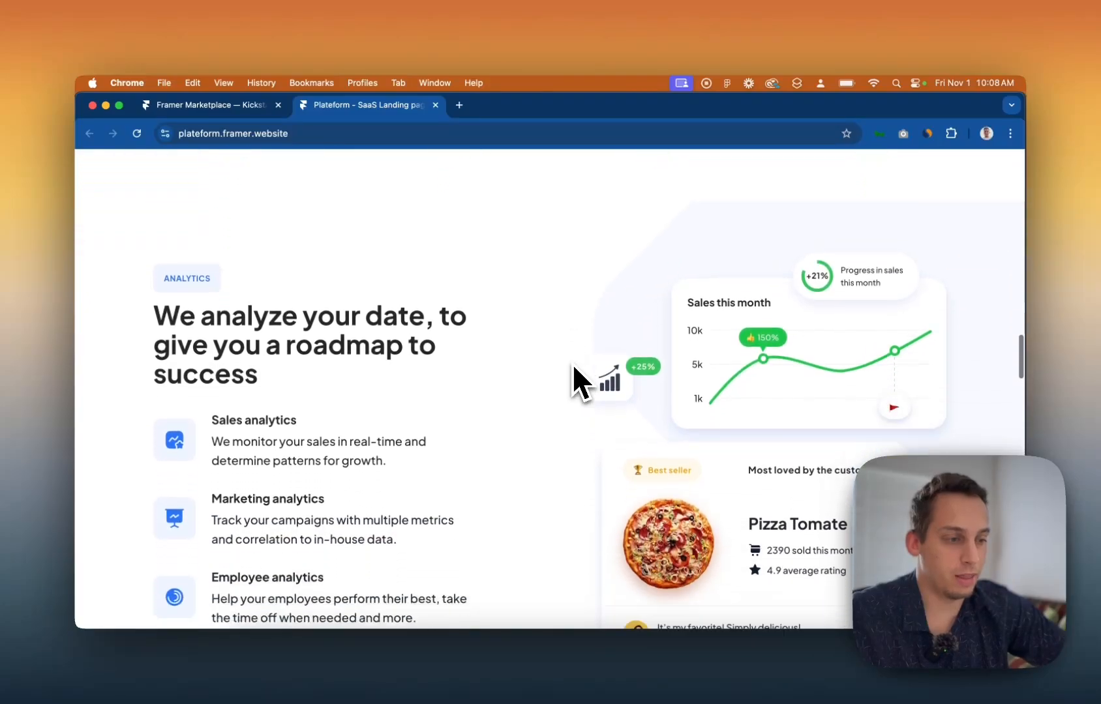
scroll(574, 381, down, 12)
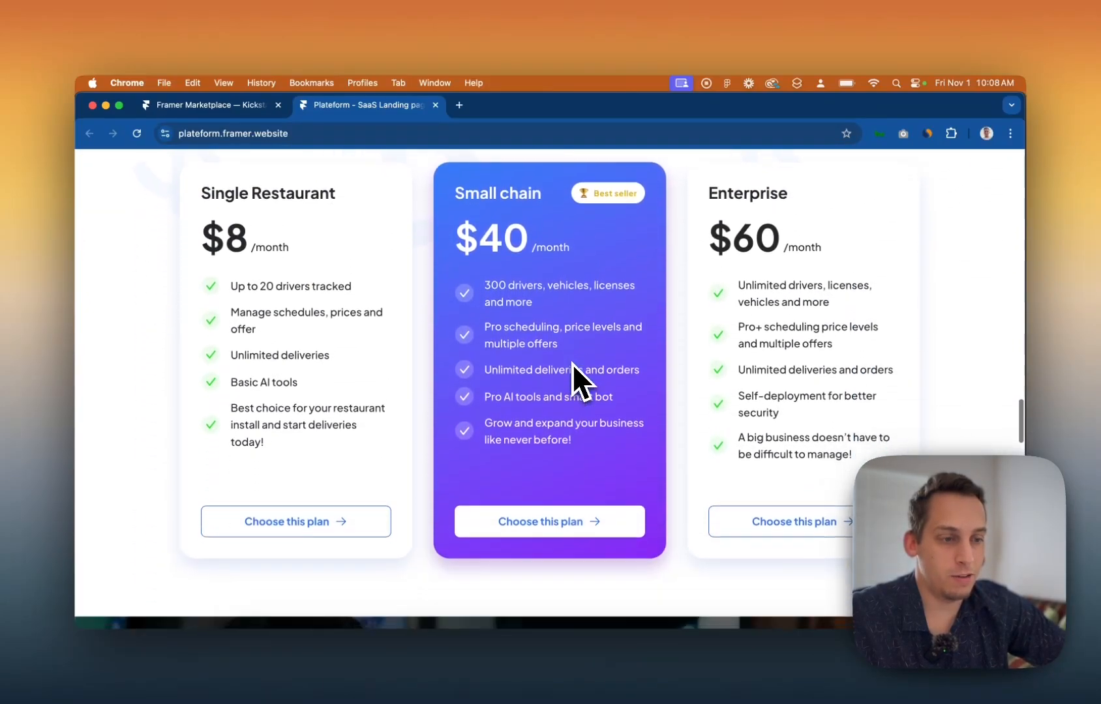
scroll(572, 364, down, 12)
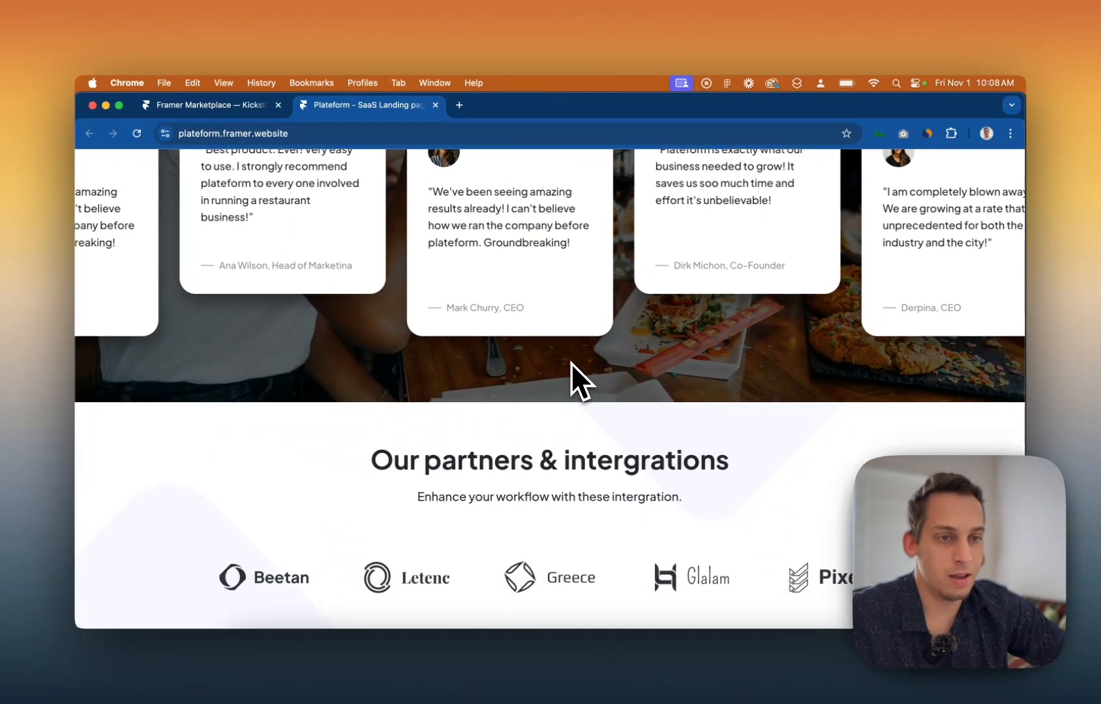
Switch to the Framer Marketplace page and look through its featured templates, plugins and creator section.
click(238, 106)
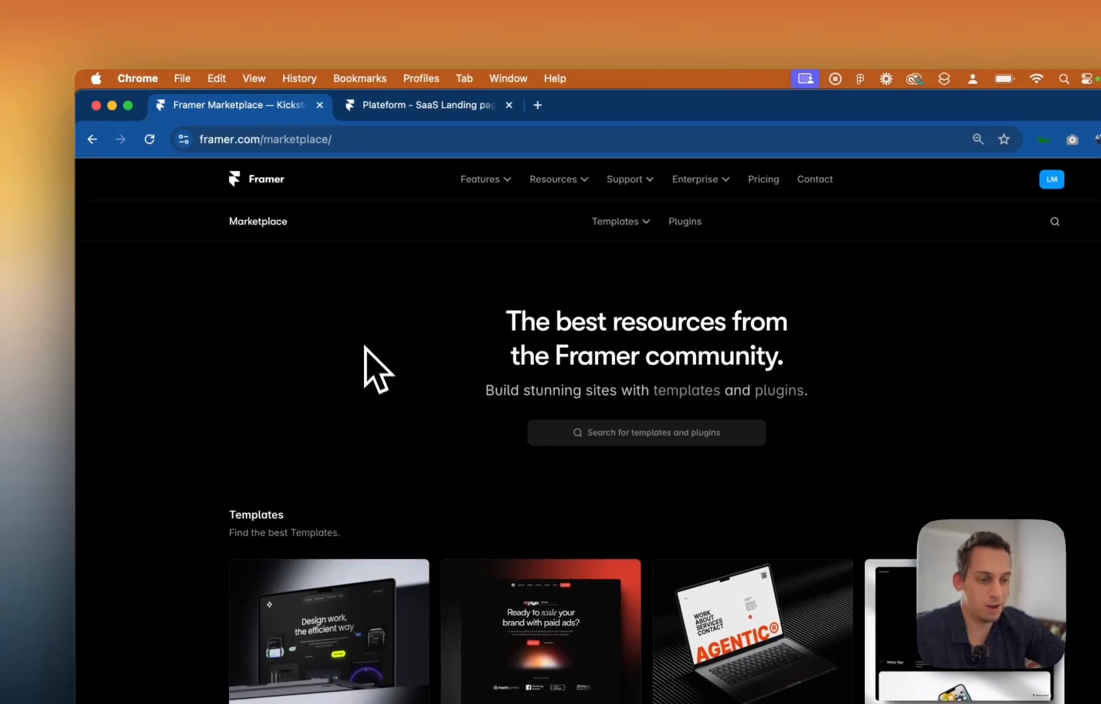
scroll(366, 385, down, 5)
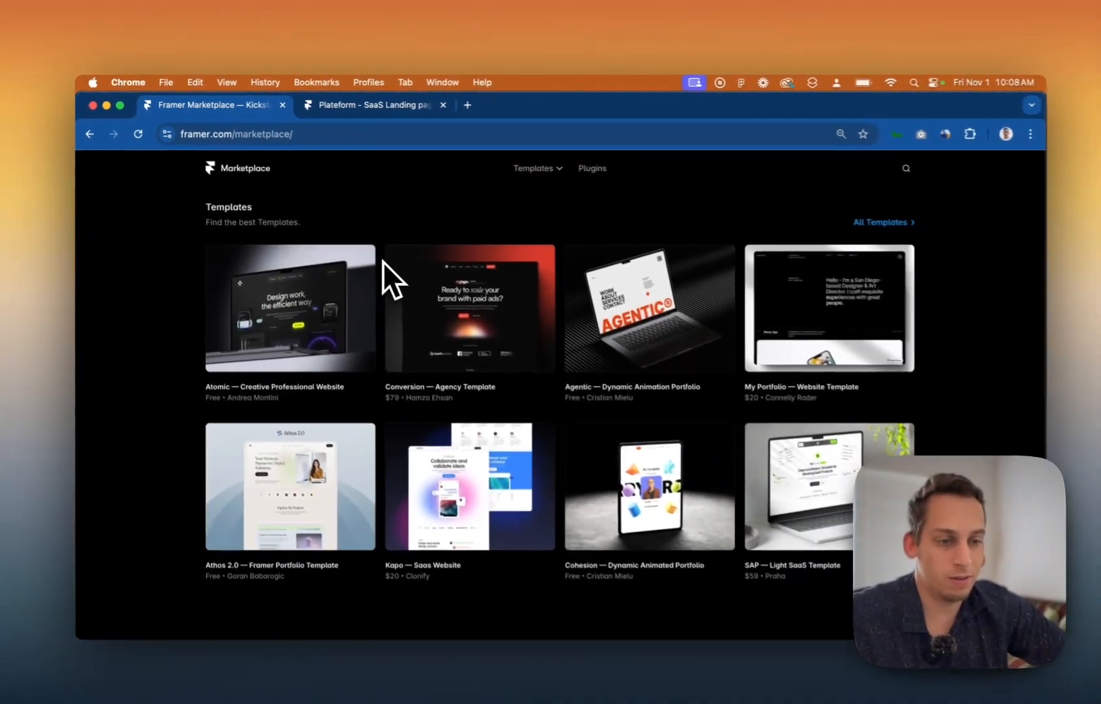
scroll(383, 262, down, 5)
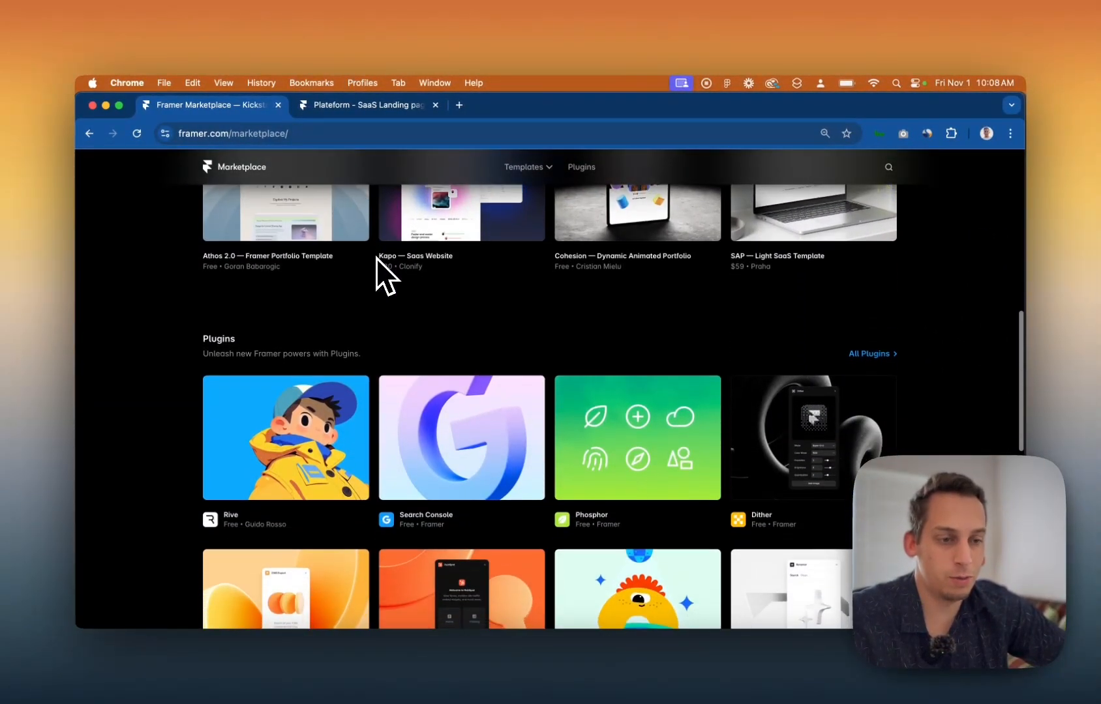
scroll(376, 258, down, 6)
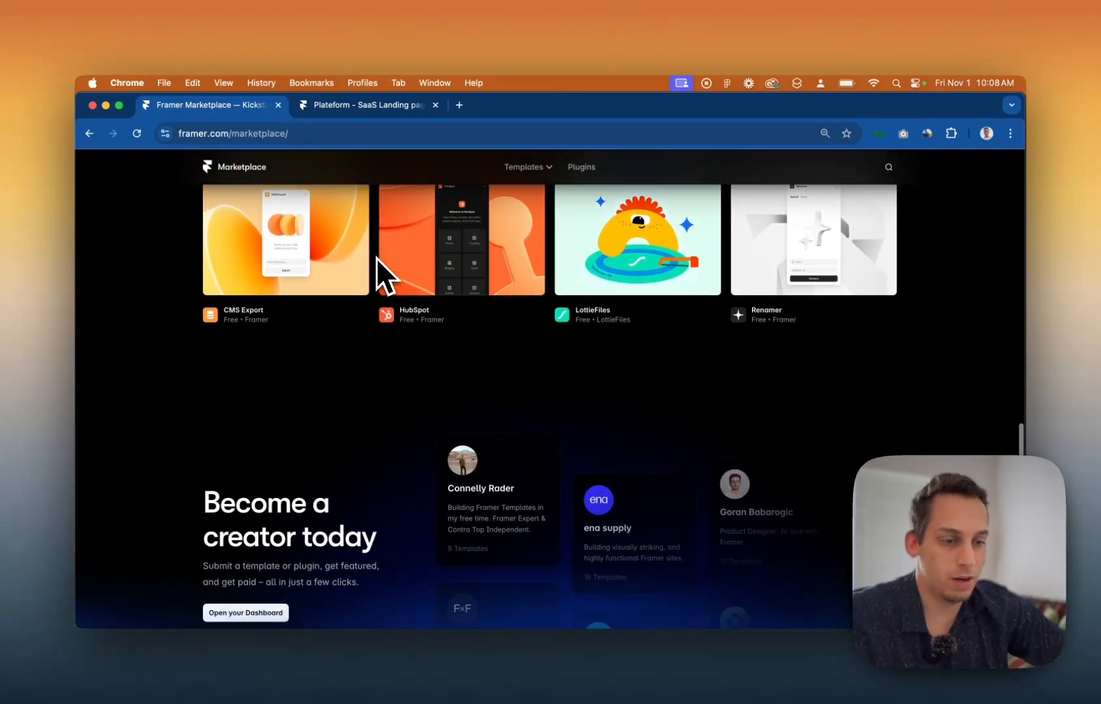
scroll(376, 258, down, 3)
scroll(377, 258, up, 8)
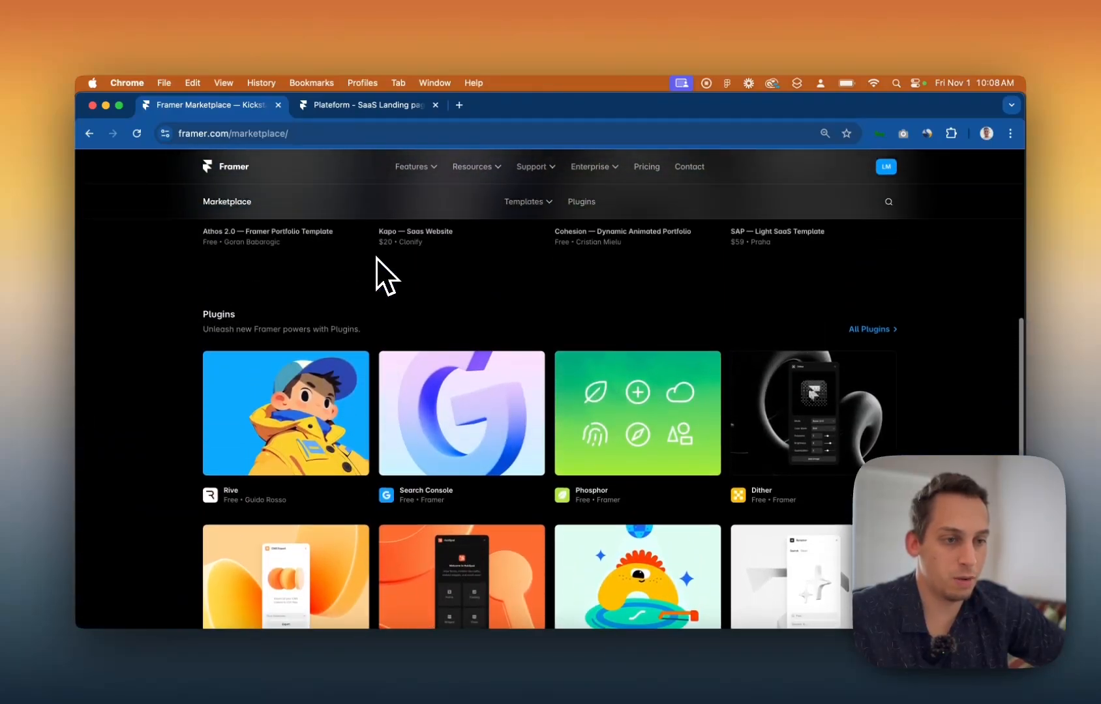
scroll(377, 258, up, 8)
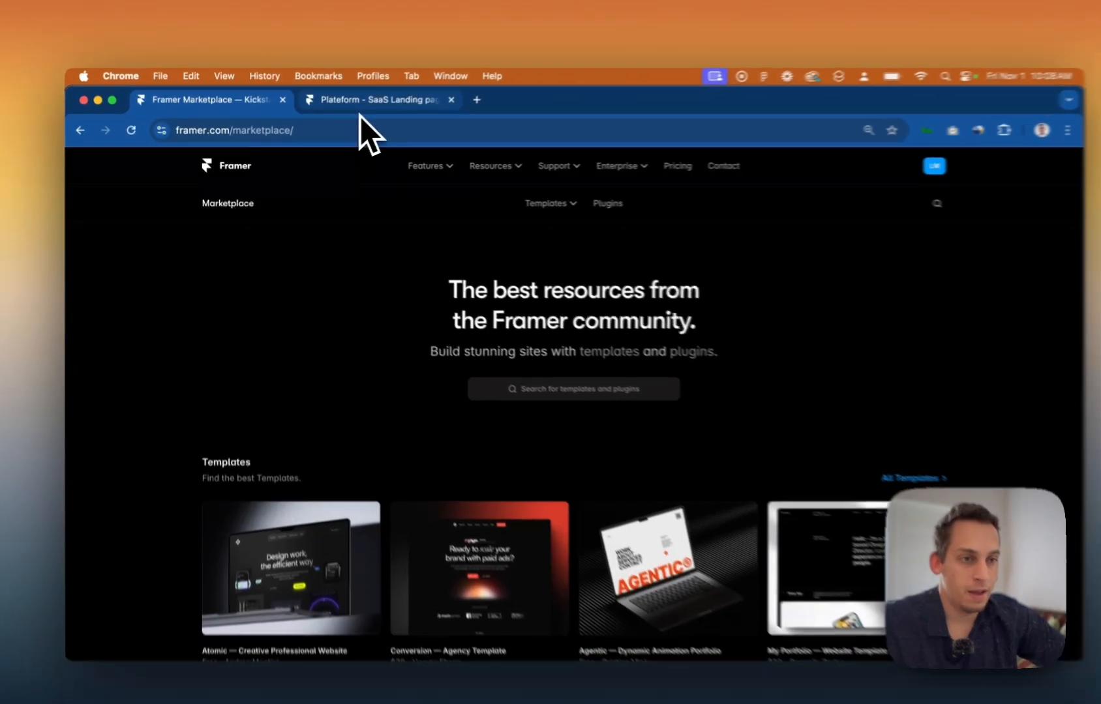
Return to the Plateform landing page and review its remaining sections down to the footer, ending back at the hero.
click(359, 106)
scroll(415, 310, down, 3)
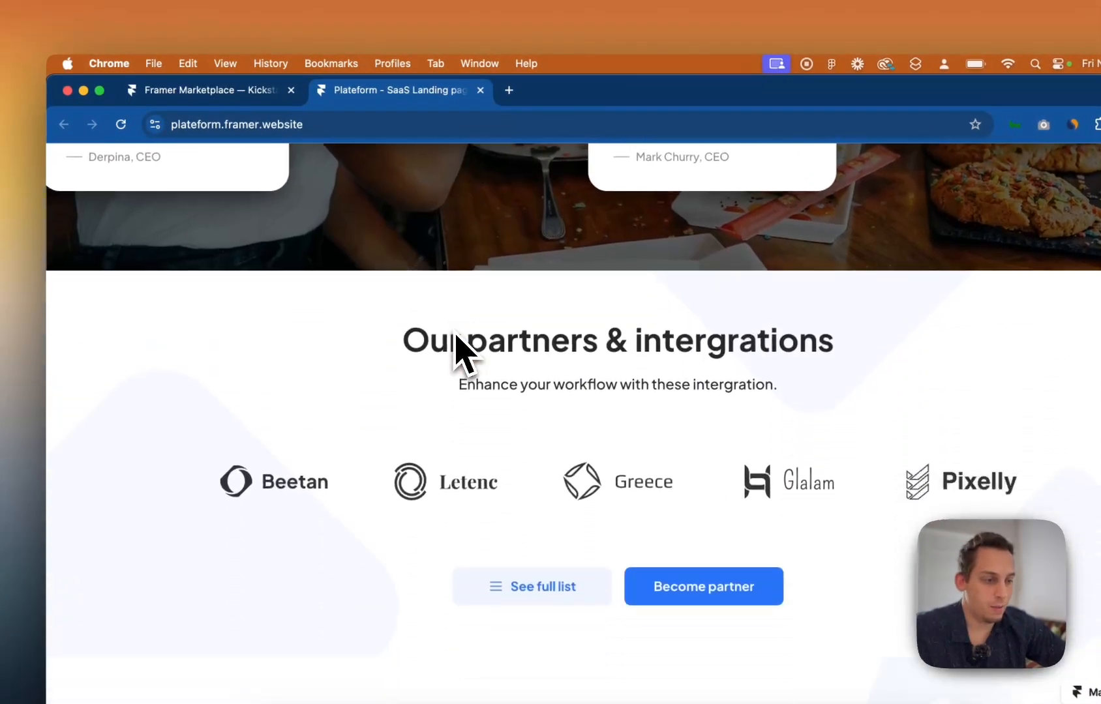
scroll(456, 336, down, 15)
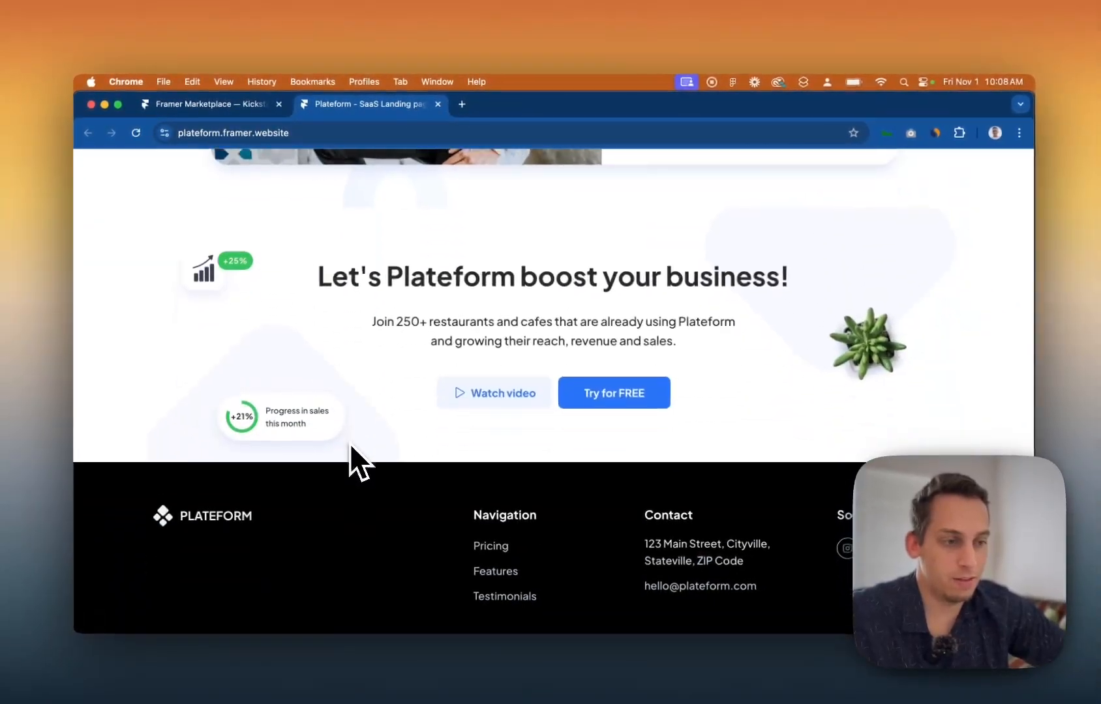
scroll(350, 450, down, 3)
scroll(372, 391, up, 3)
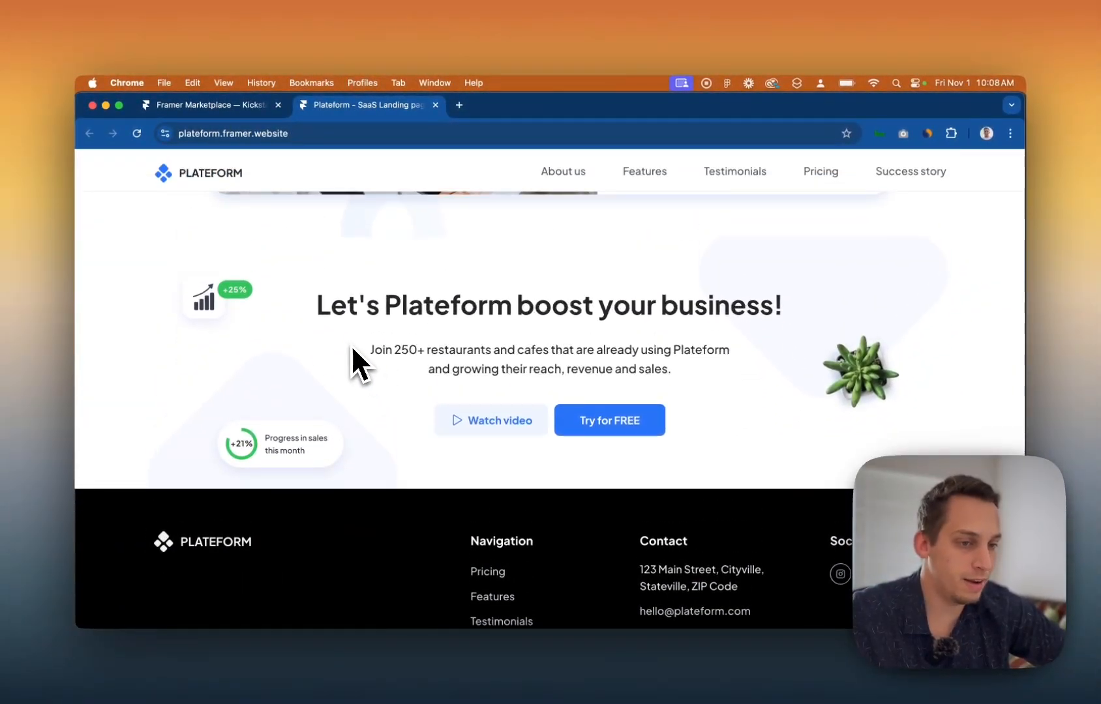
scroll(352, 349, up, 10)
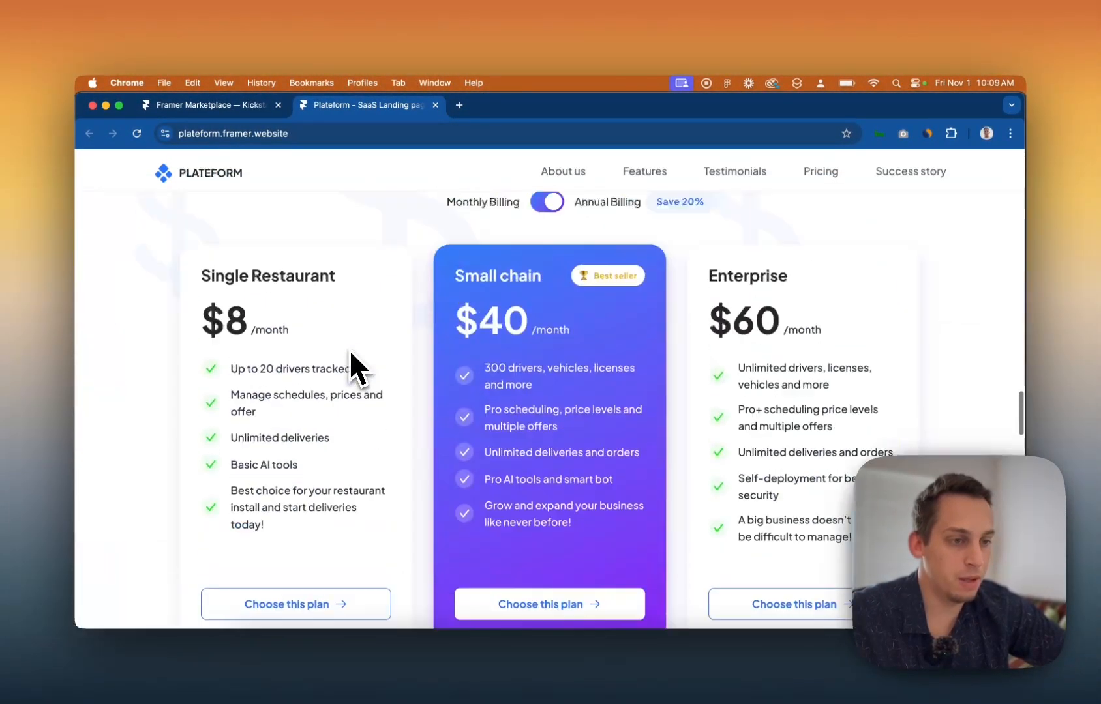
scroll(350, 352, up, 15)
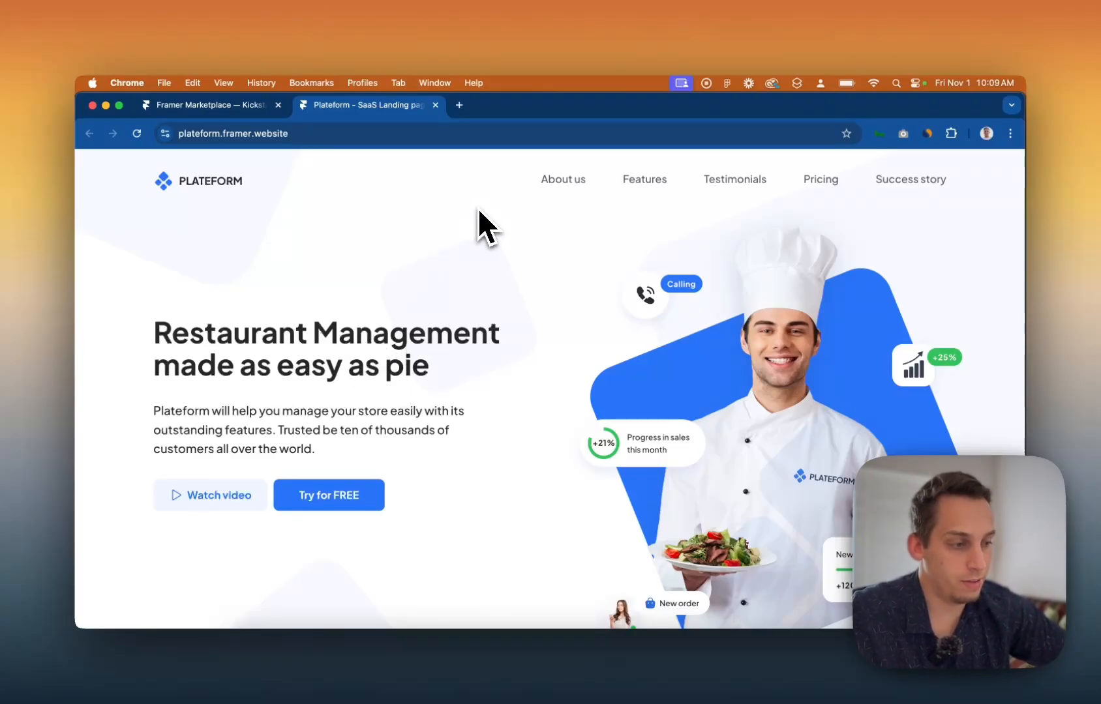
Switch to Figma and move the Figma basics file from the recent files to the trash.
key(super+Tab)
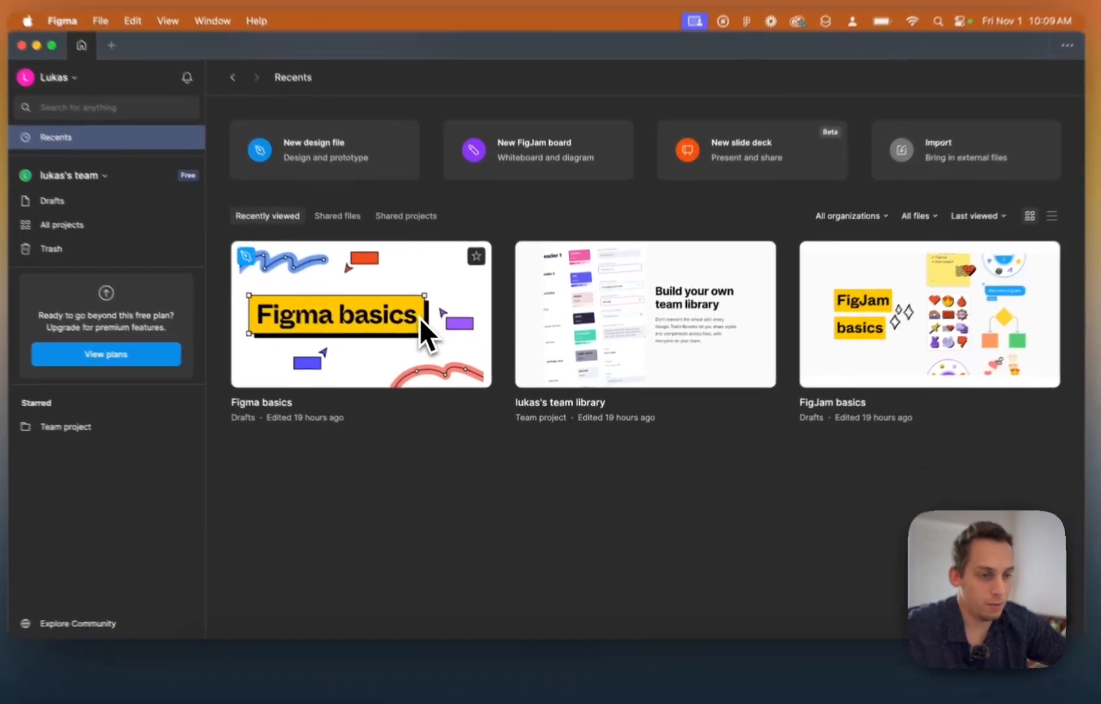
right_click(427, 346)
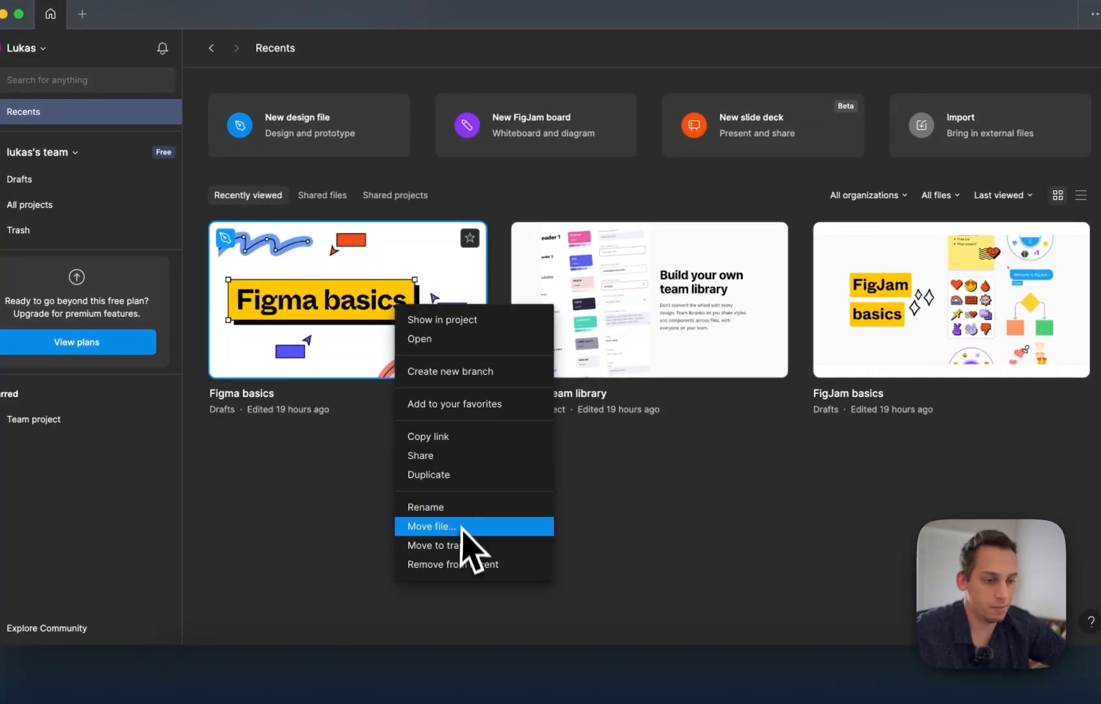
click(467, 545)
click(652, 384)
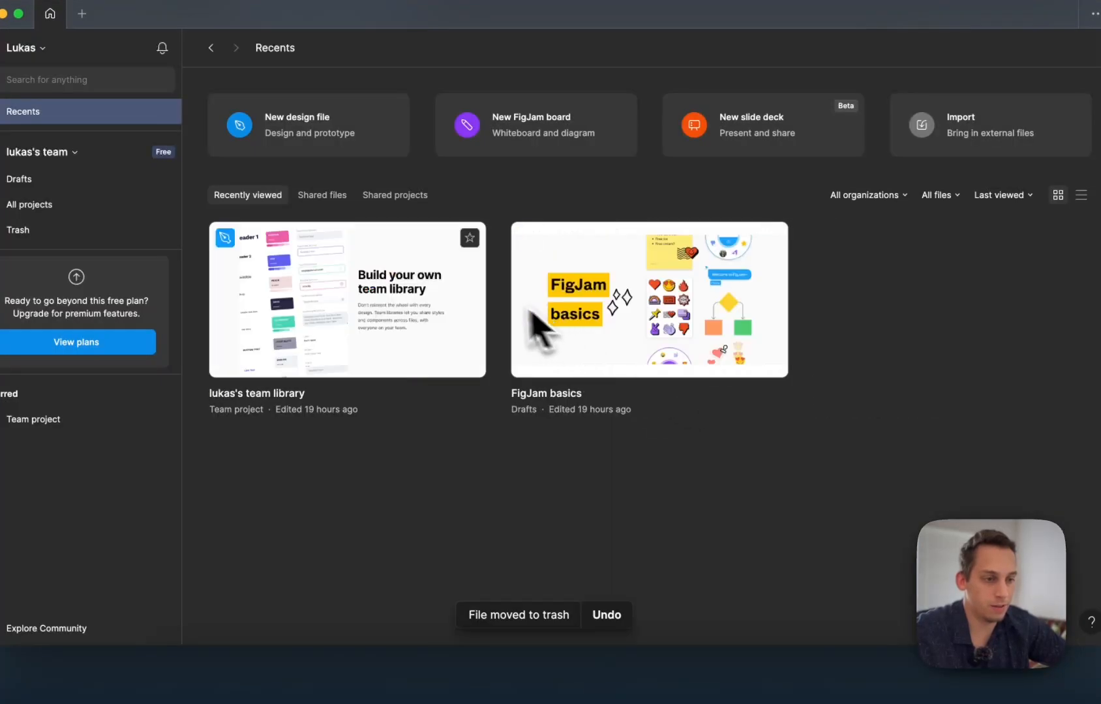
Move the team library and FigJam basics files to the trash to empty the recent files.
right_click(432, 299)
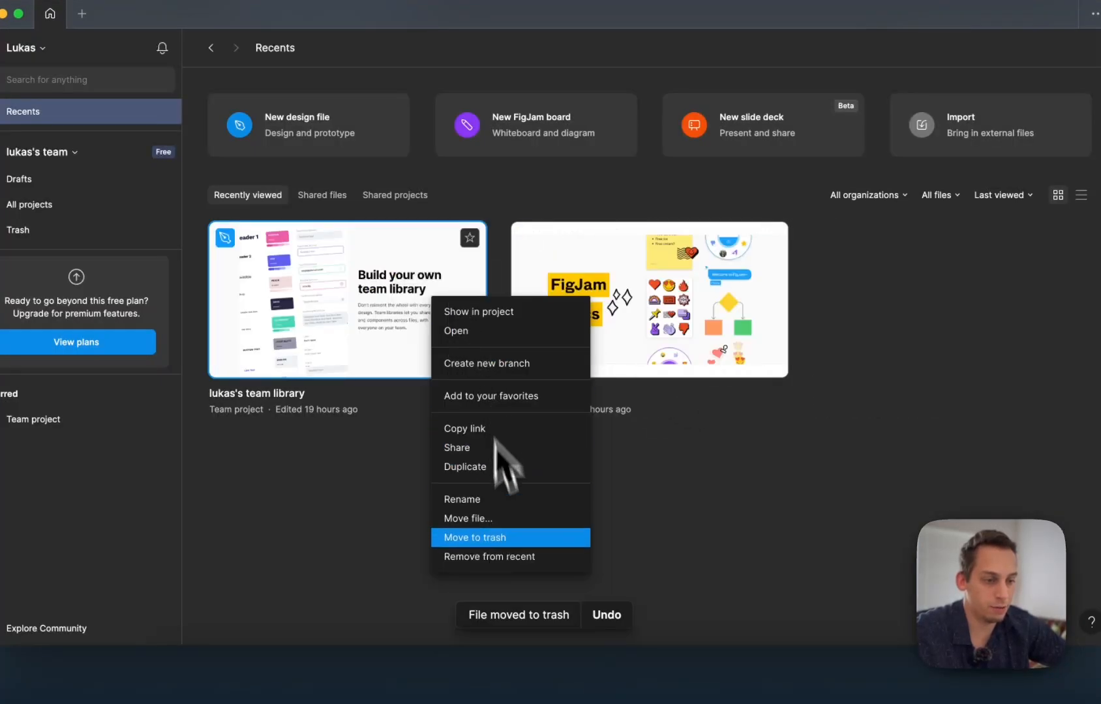
click(517, 545)
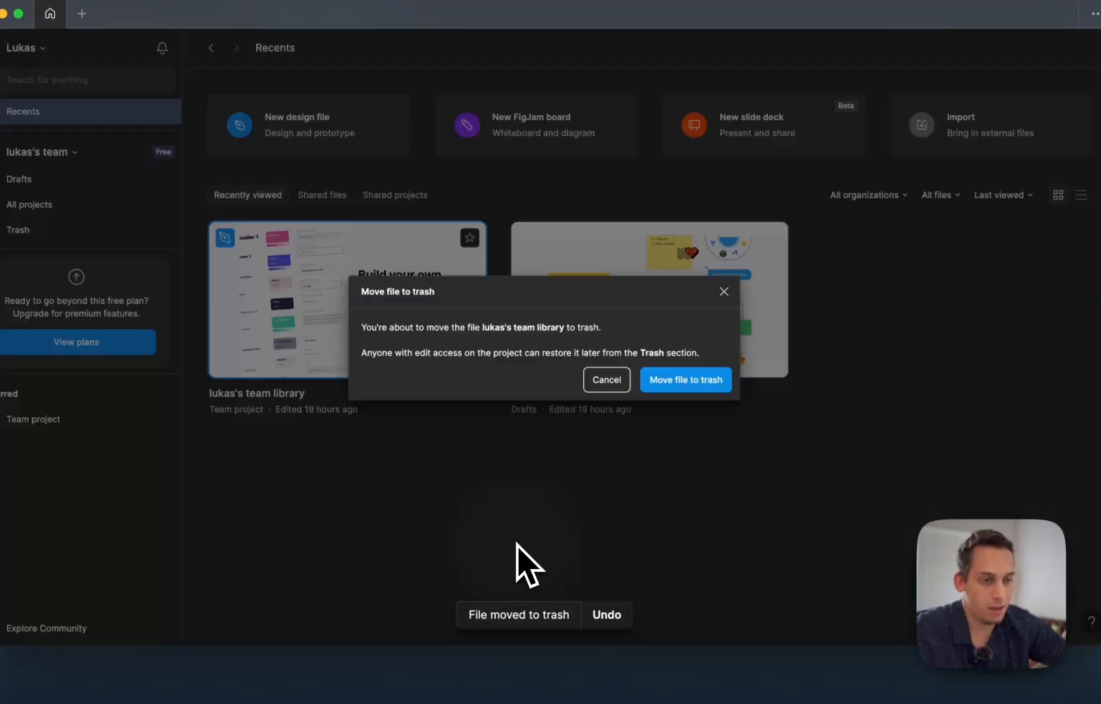
click(654, 385)
right_click(423, 339)
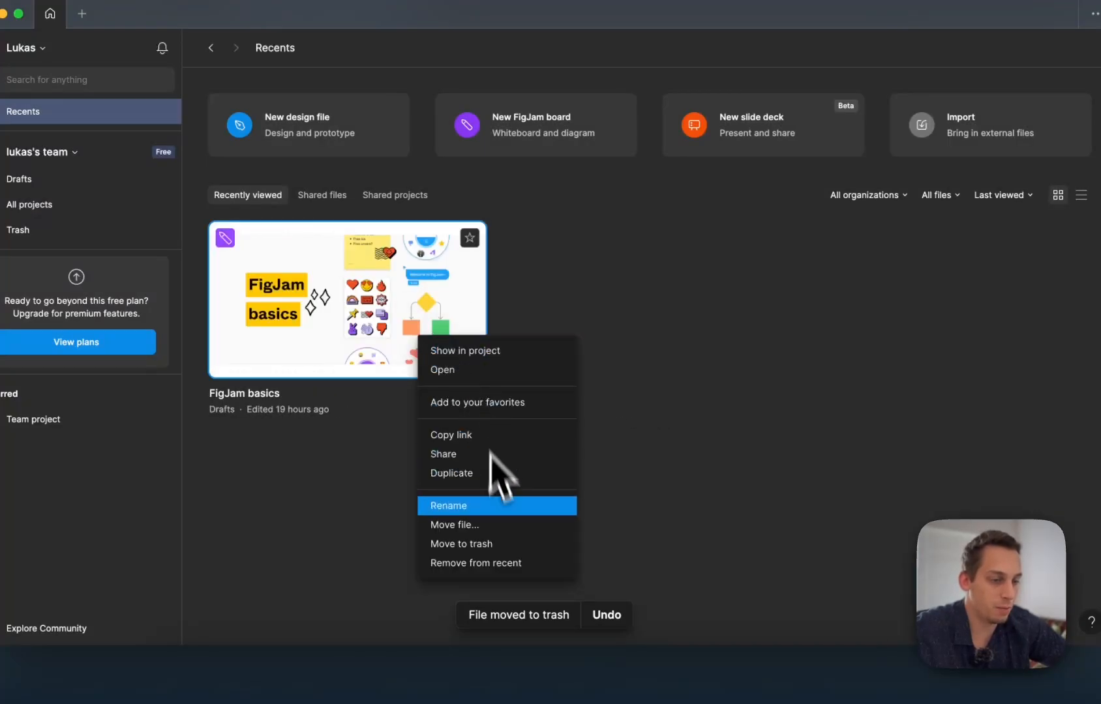
click(491, 545)
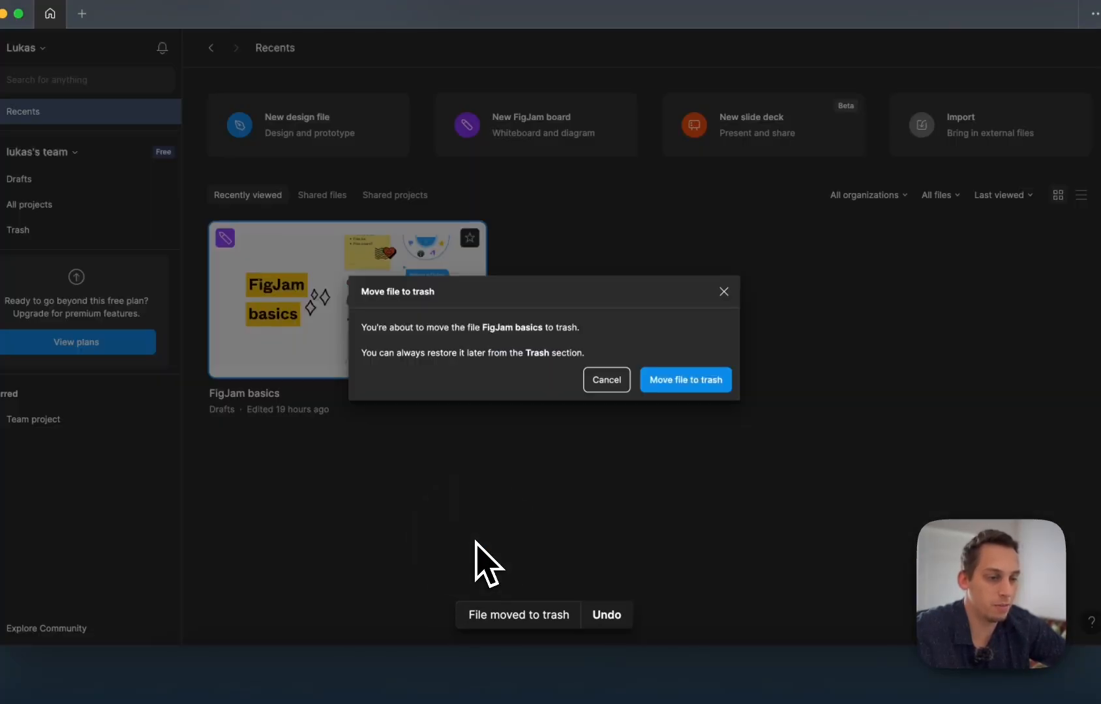
click(710, 389)
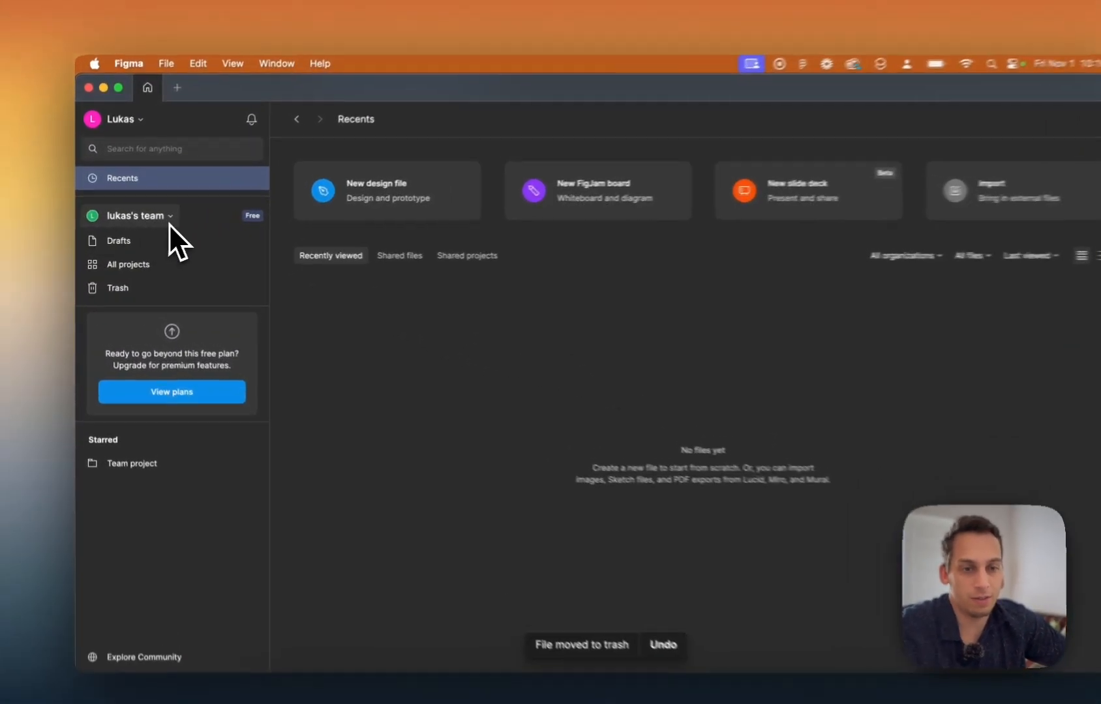
click(161, 222)
click(182, 224)
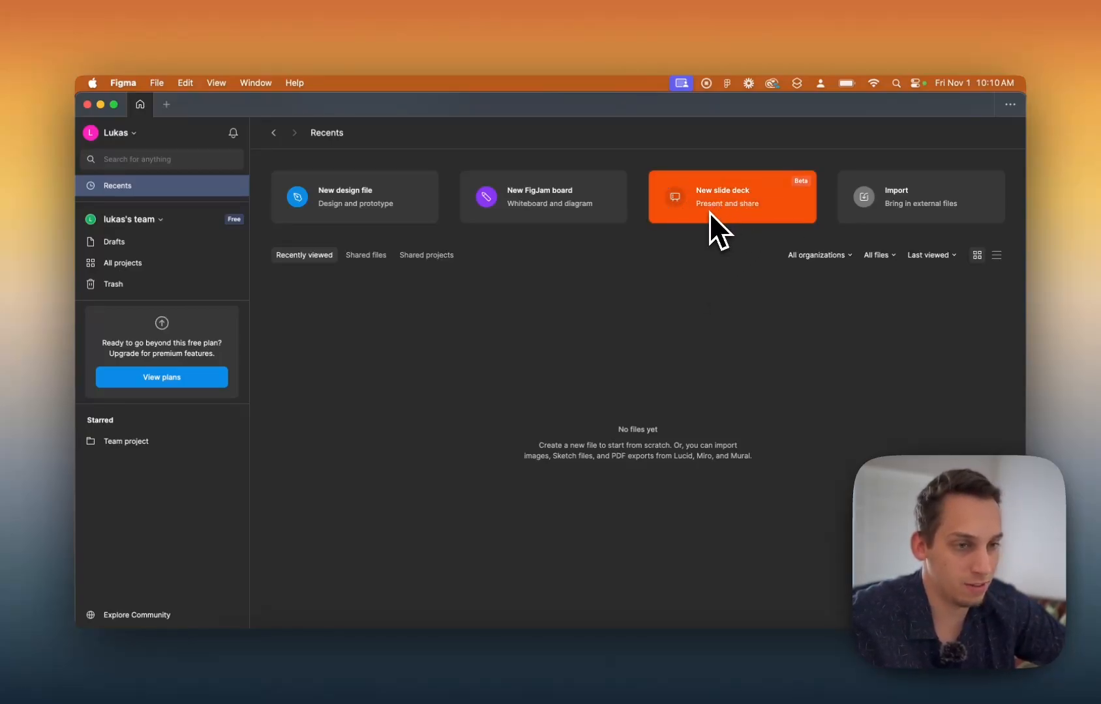
click(166, 105)
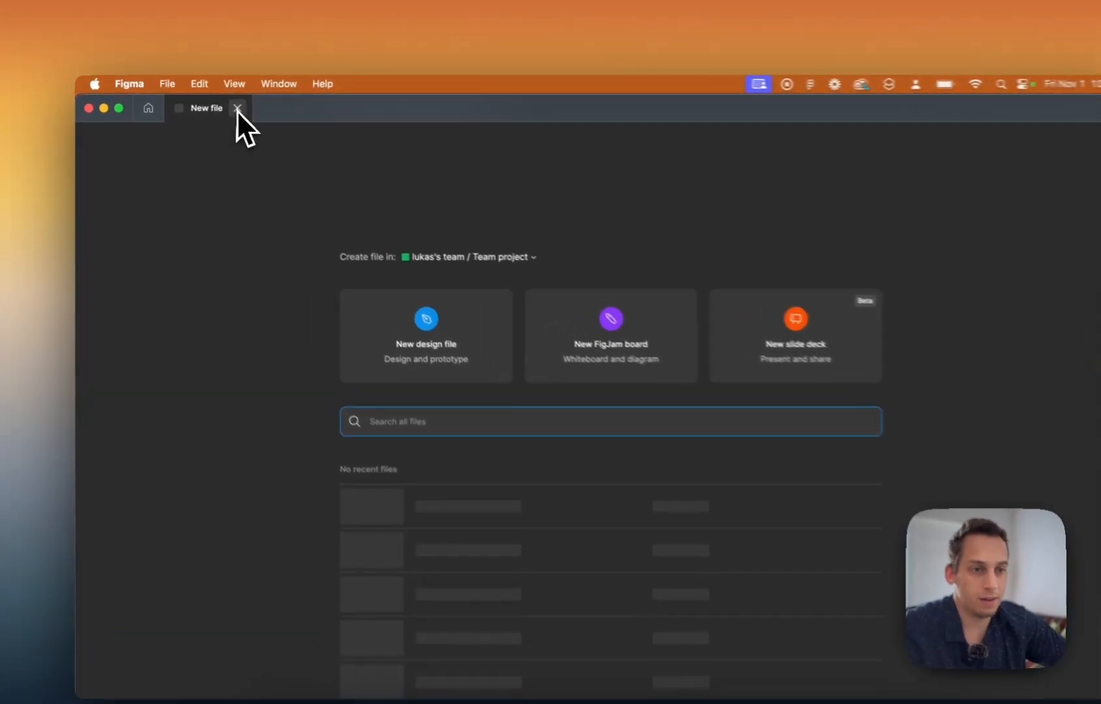
click(237, 108)
click(188, 111)
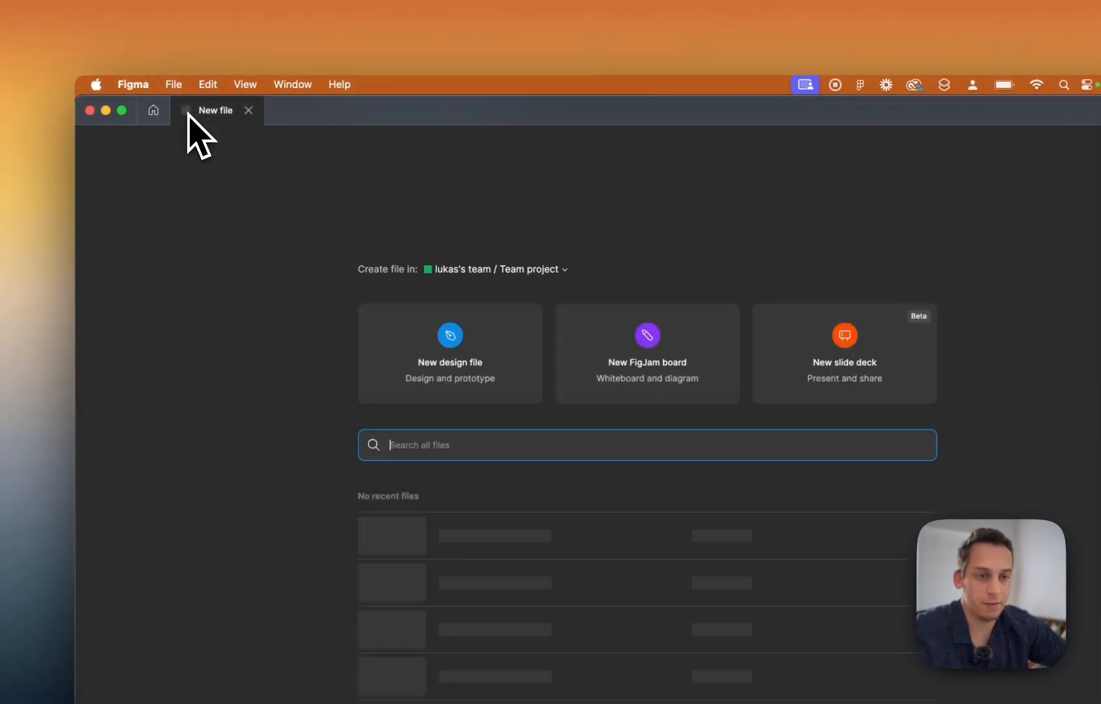
key(super+w)
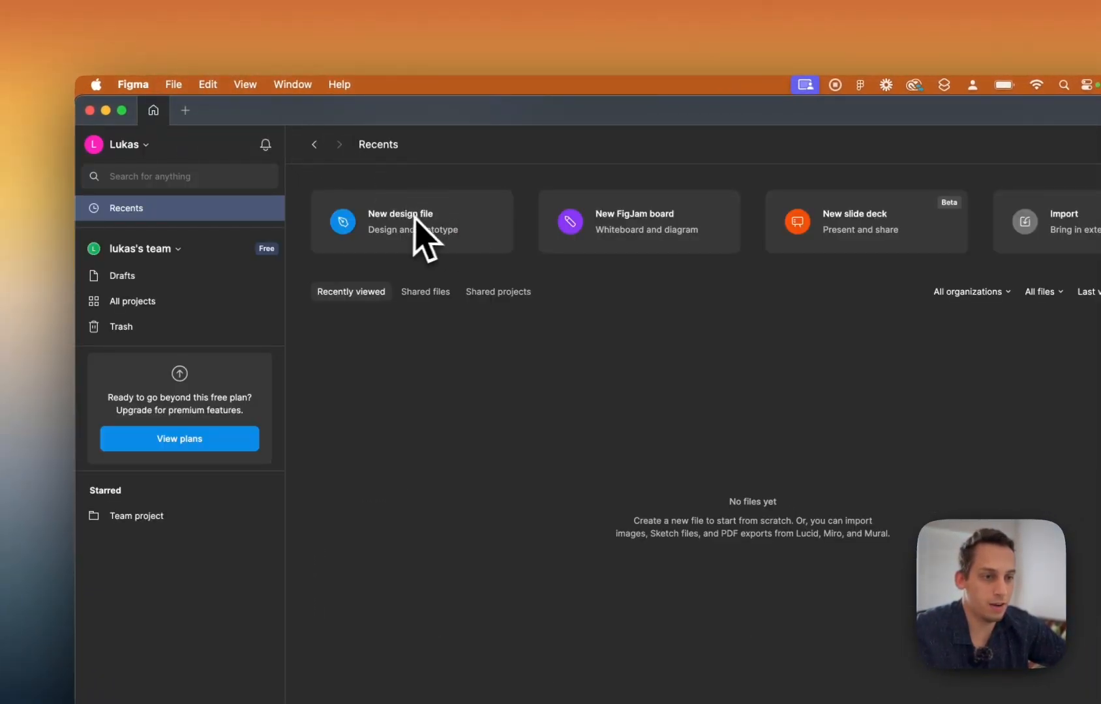
Create a new design file in the team project from a new file tab.
click(185, 111)
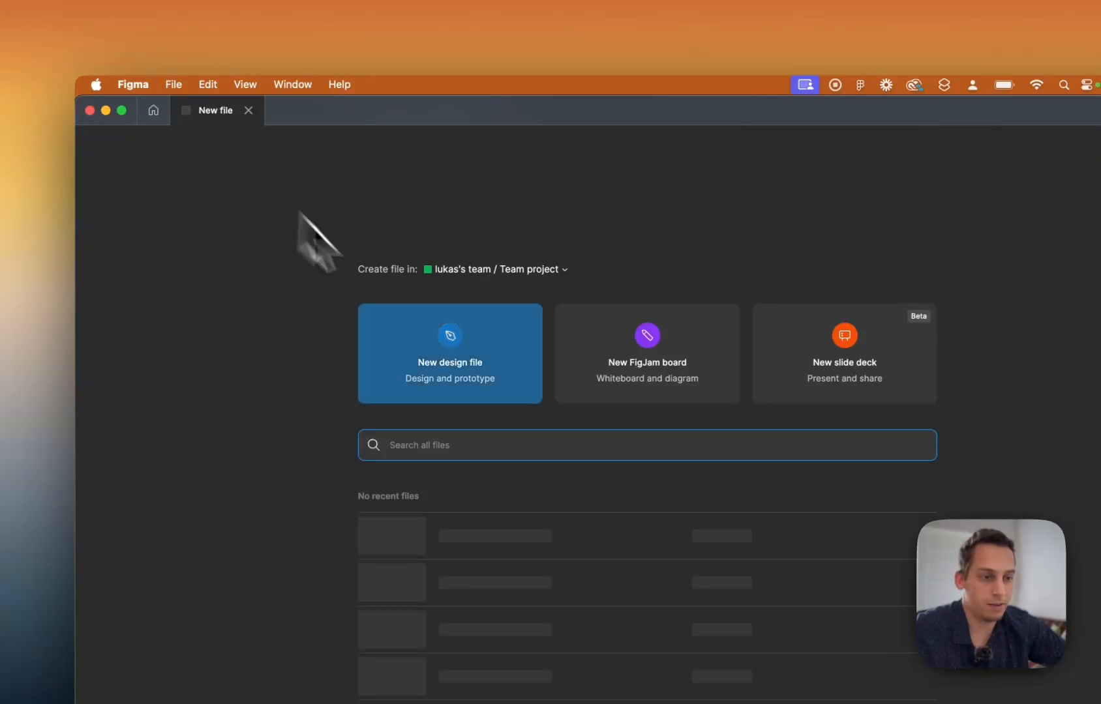
click(431, 344)
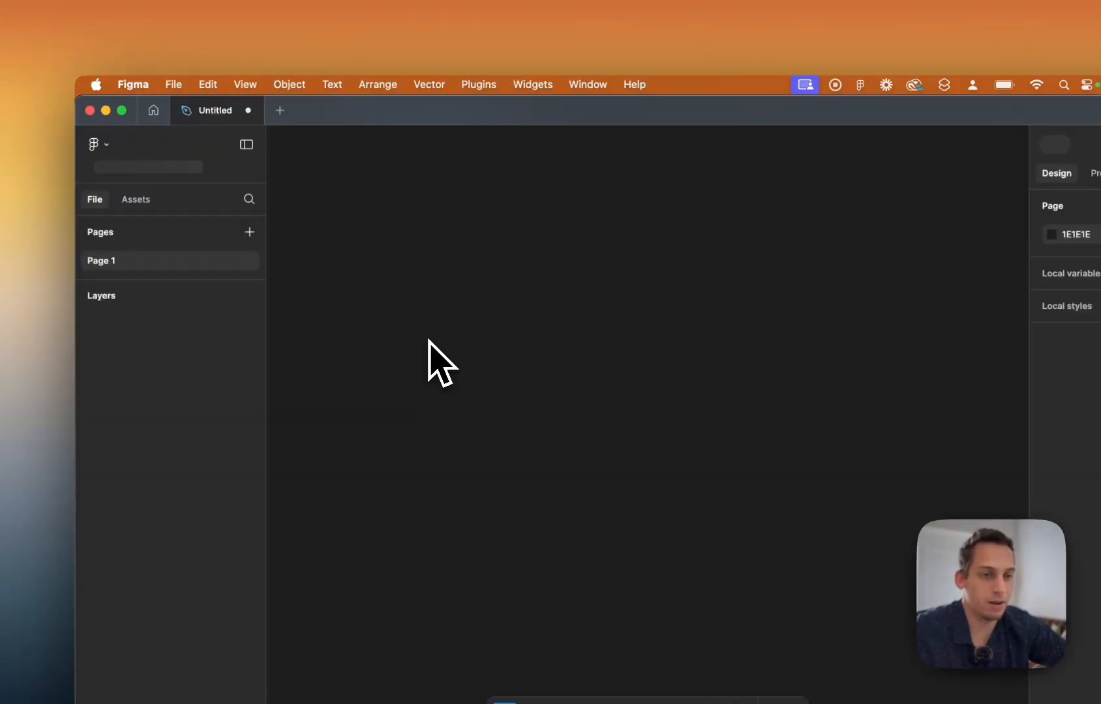
Rename the untitled design file to Web Design Tutorial.
click(433, 307)
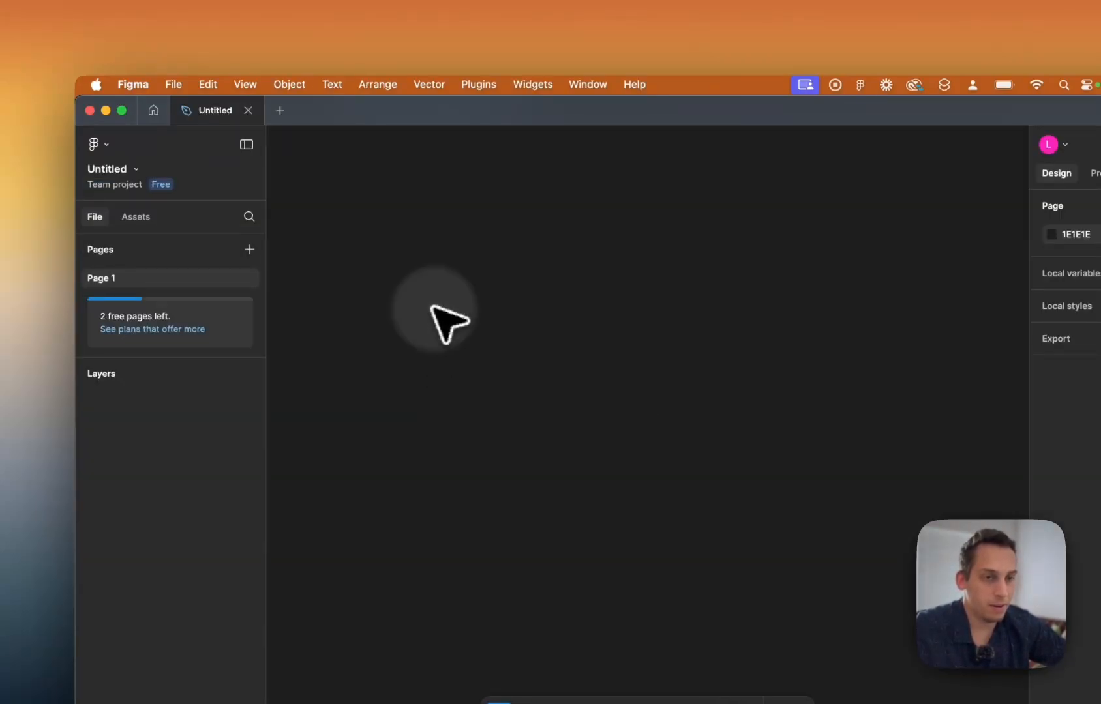
double_click(210, 116)
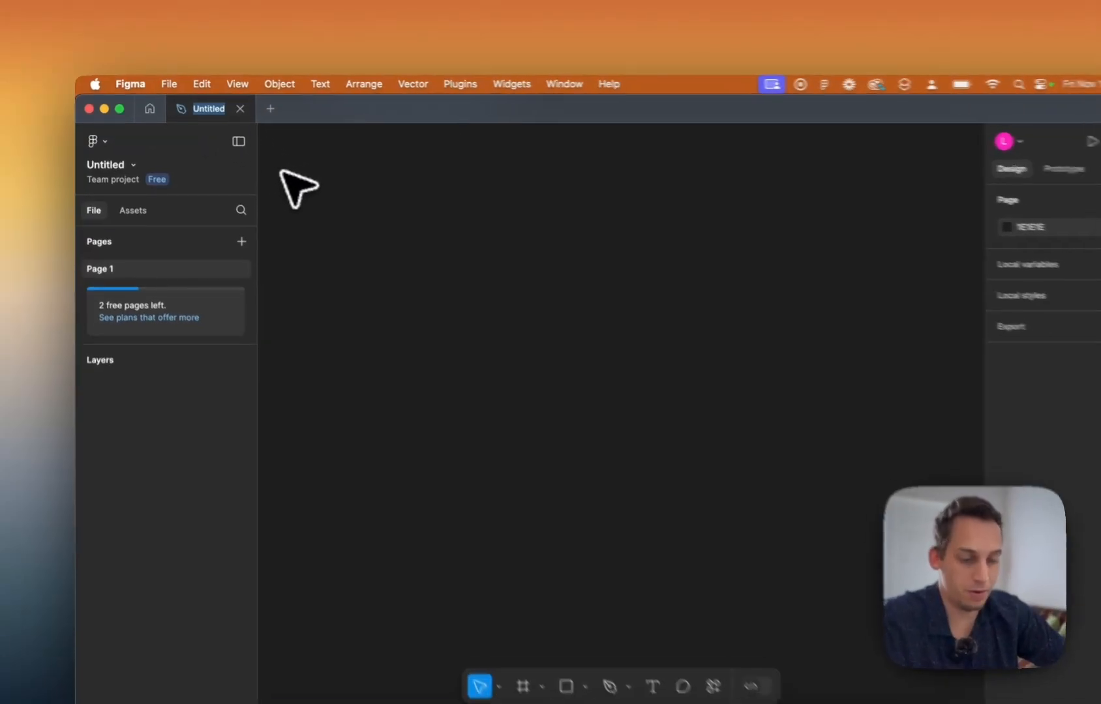
text(Web Des)
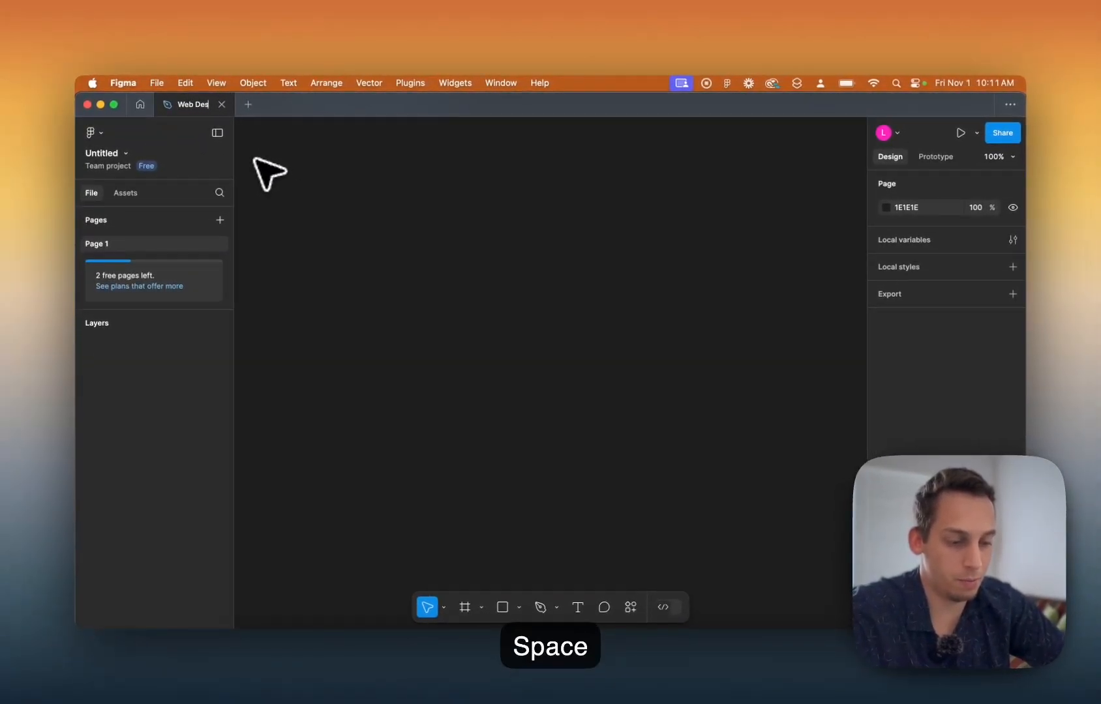
text(ign Tutorial)
key(Return)
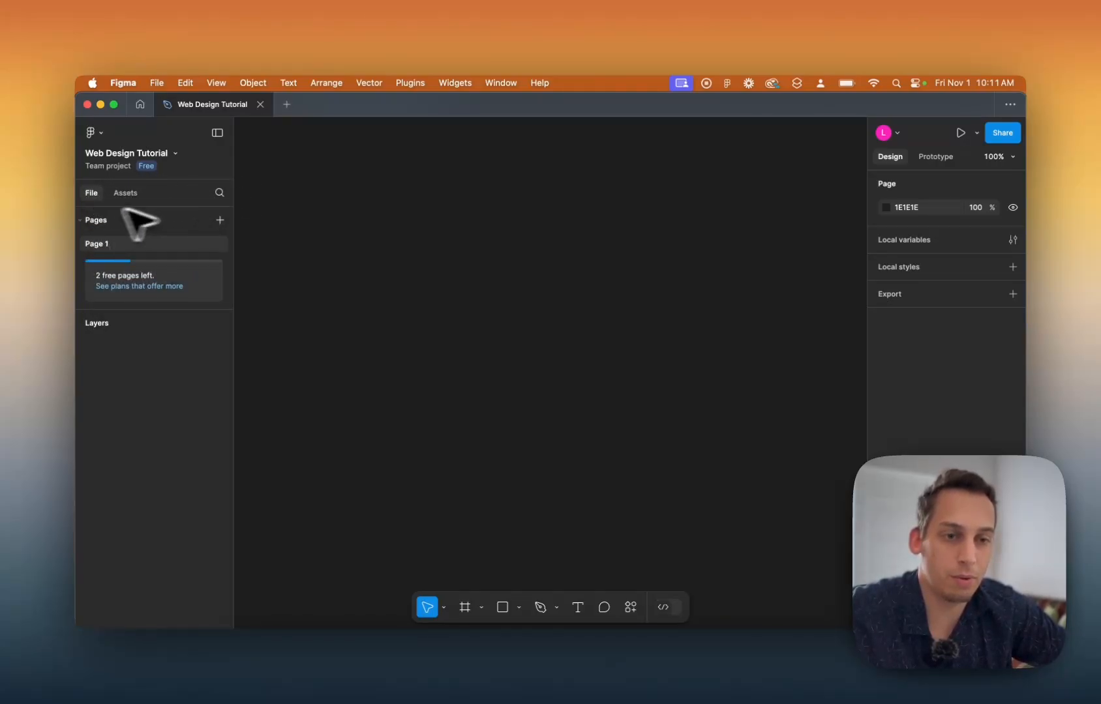
Collapse the Pages section, expand it and collapse it again.
click(82, 221)
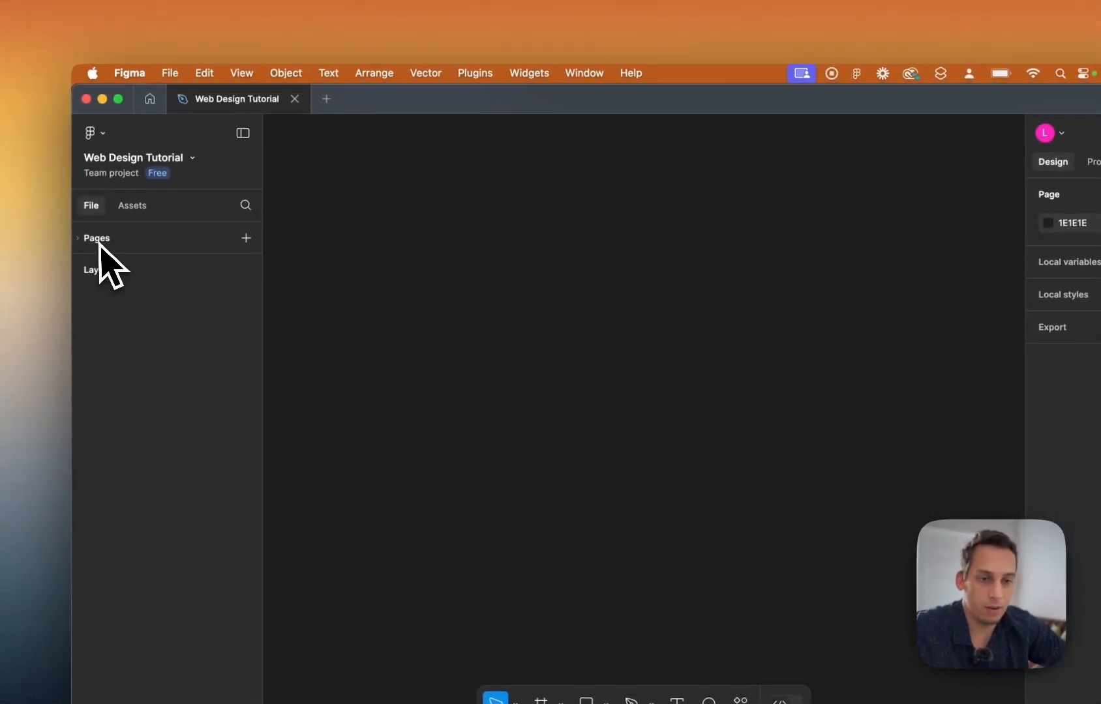
click(52, 242)
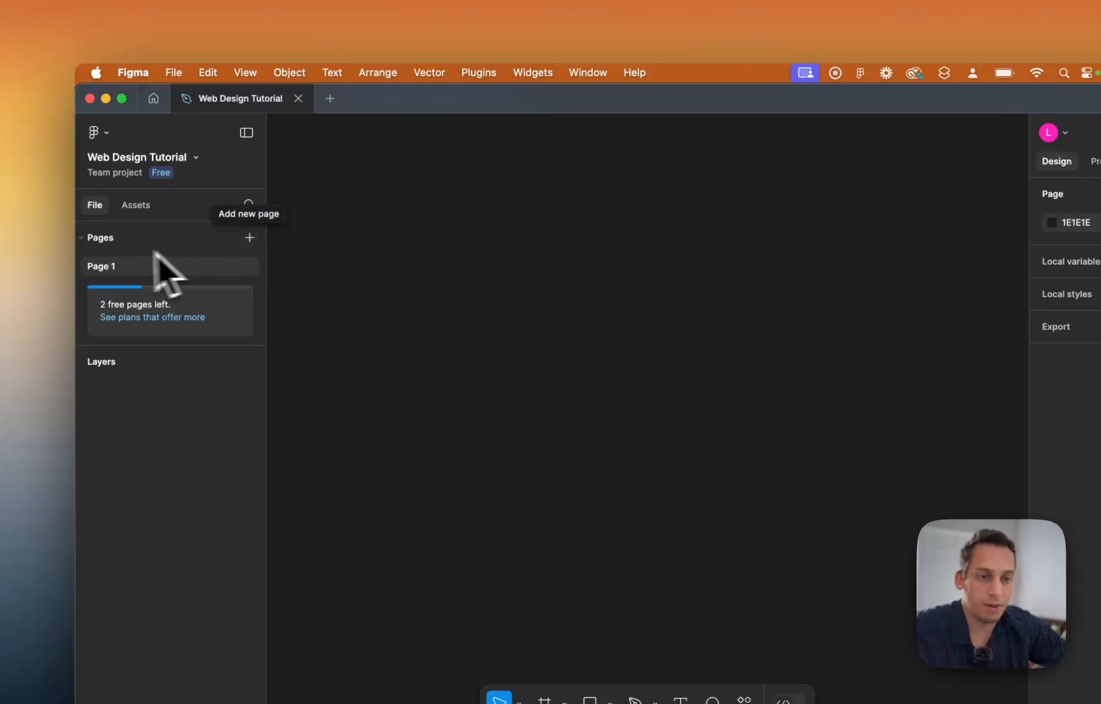
click(84, 237)
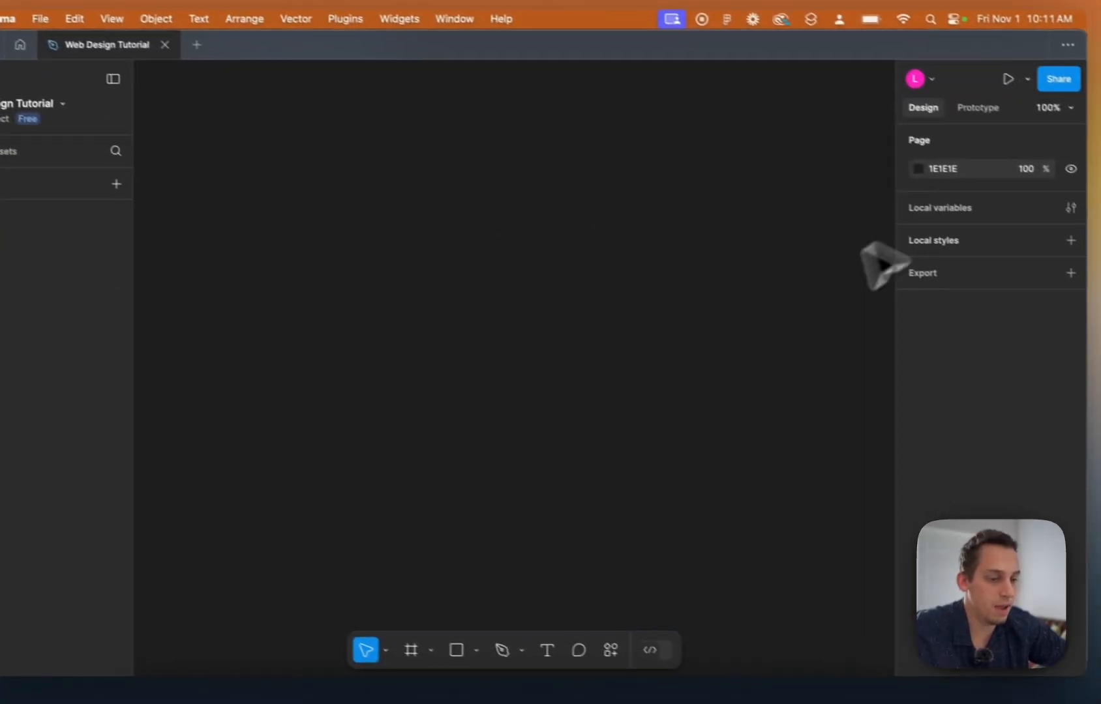
Draw a rectangle about 329 × 238 near the middle of the empty canvas and deselect it.
click(501, 610)
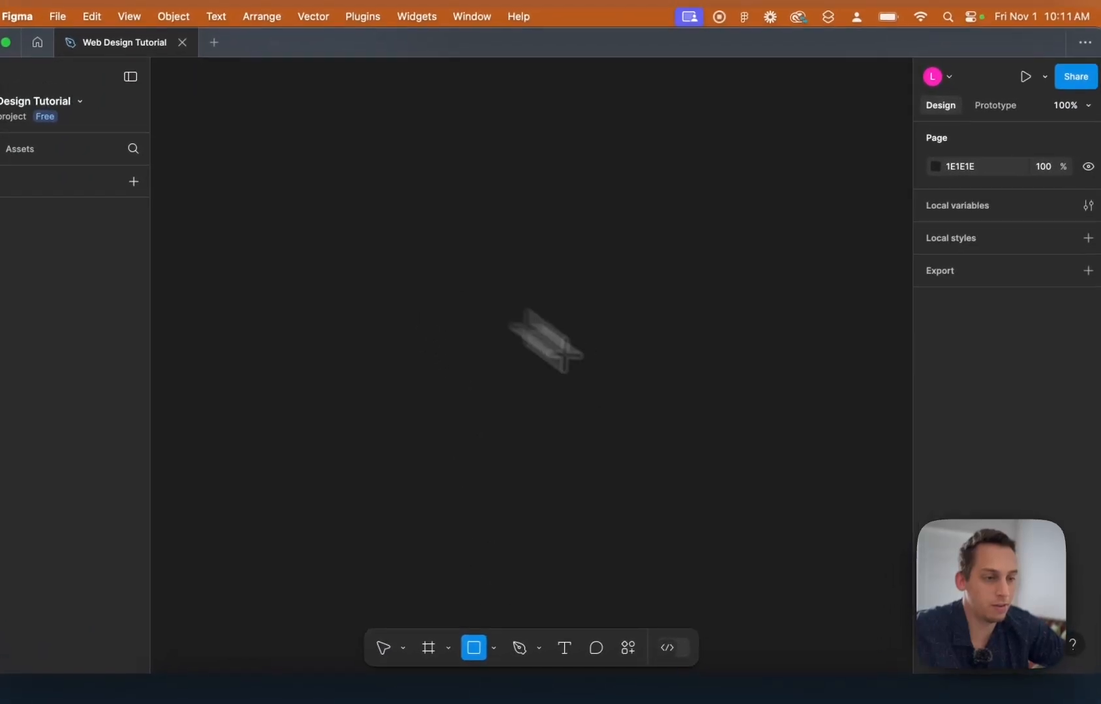
drag(417, 216, 678, 404)
click(708, 388)
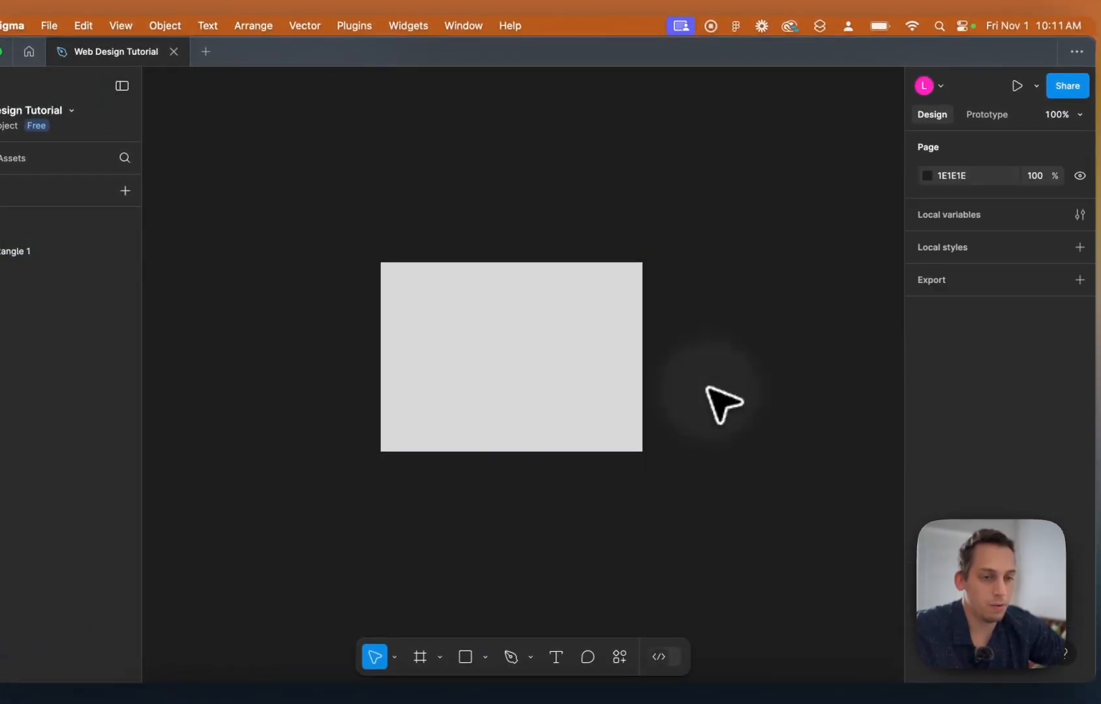
Duplicate the rectangle with a horizontal offset to its right and delete the copy.
click(522, 395)
drag(521, 395, 635, 387)
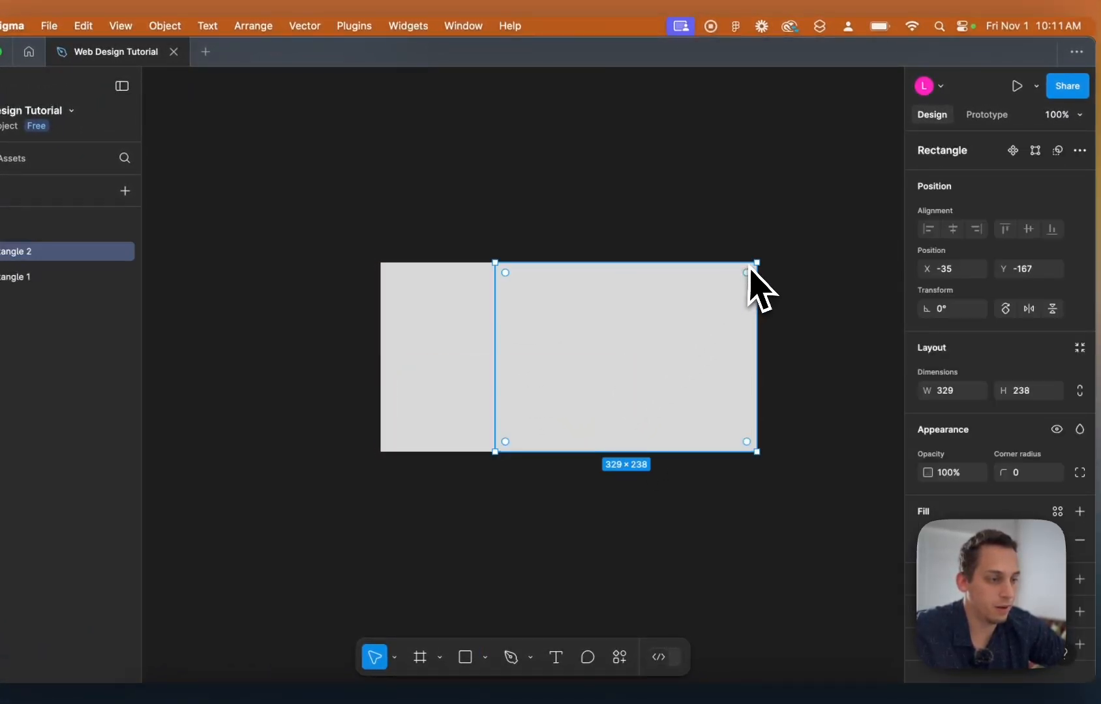
key(BackSpace)
Change the grey rectangle's fill to a bright red and deselect it.
click(590, 362)
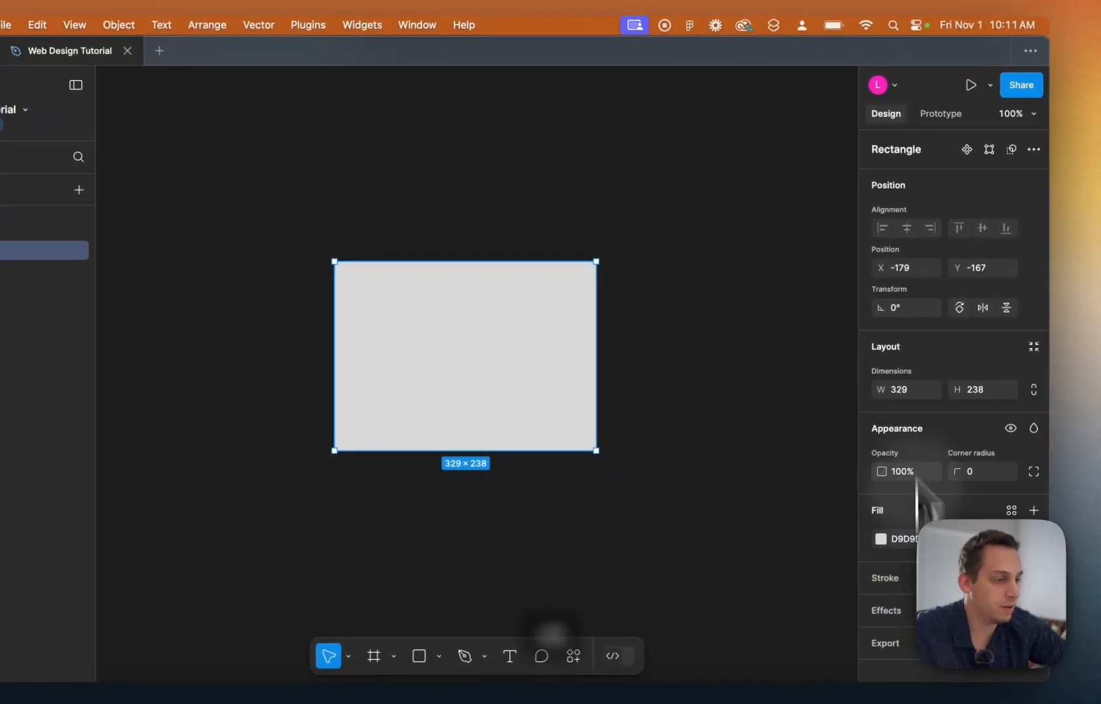
click(875, 539)
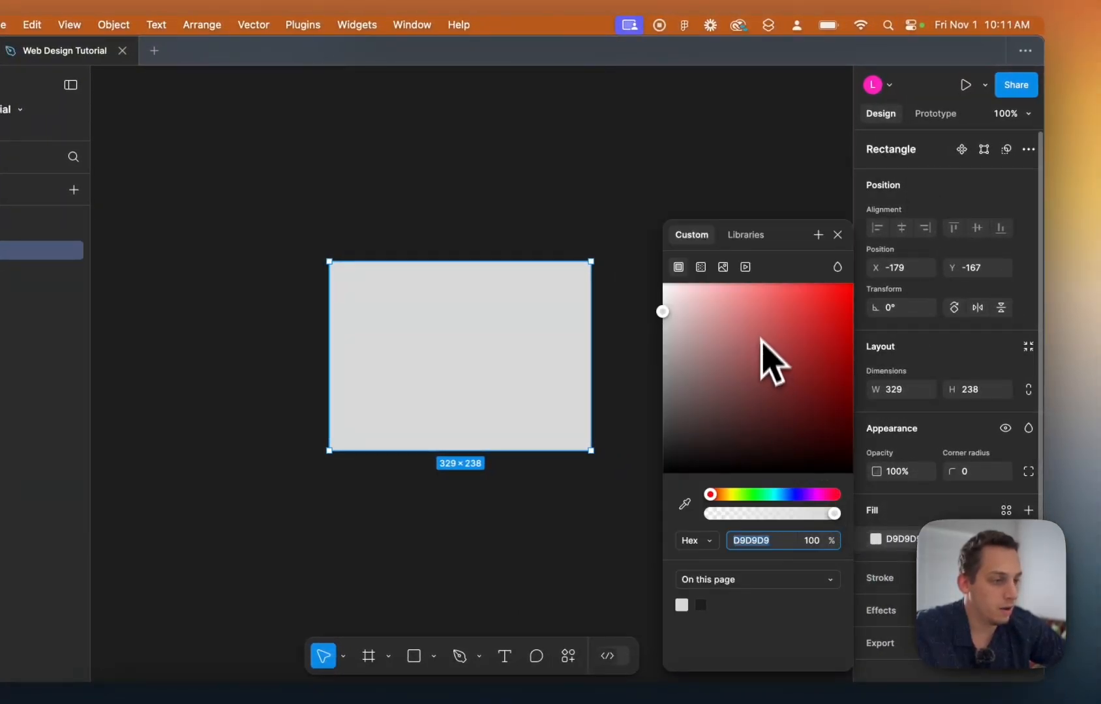
drag(762, 339, 808, 302)
click(621, 250)
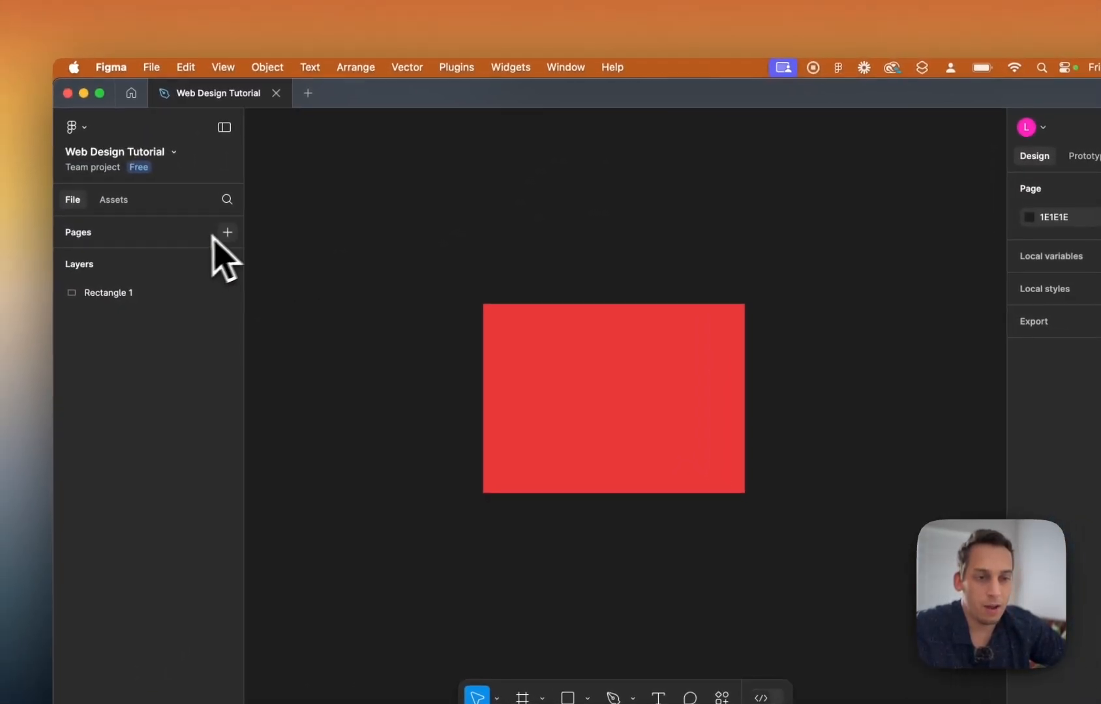
Add a second page with its default name and switch back and forth between the two pages.
click(227, 233)
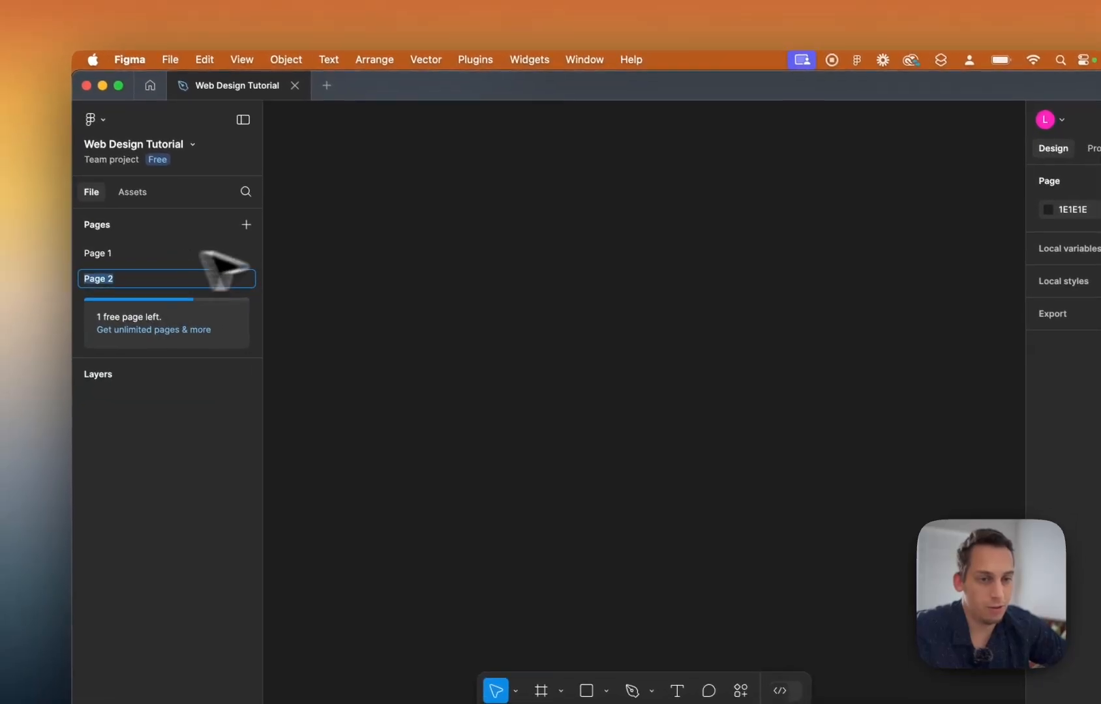
key(Return)
click(163, 254)
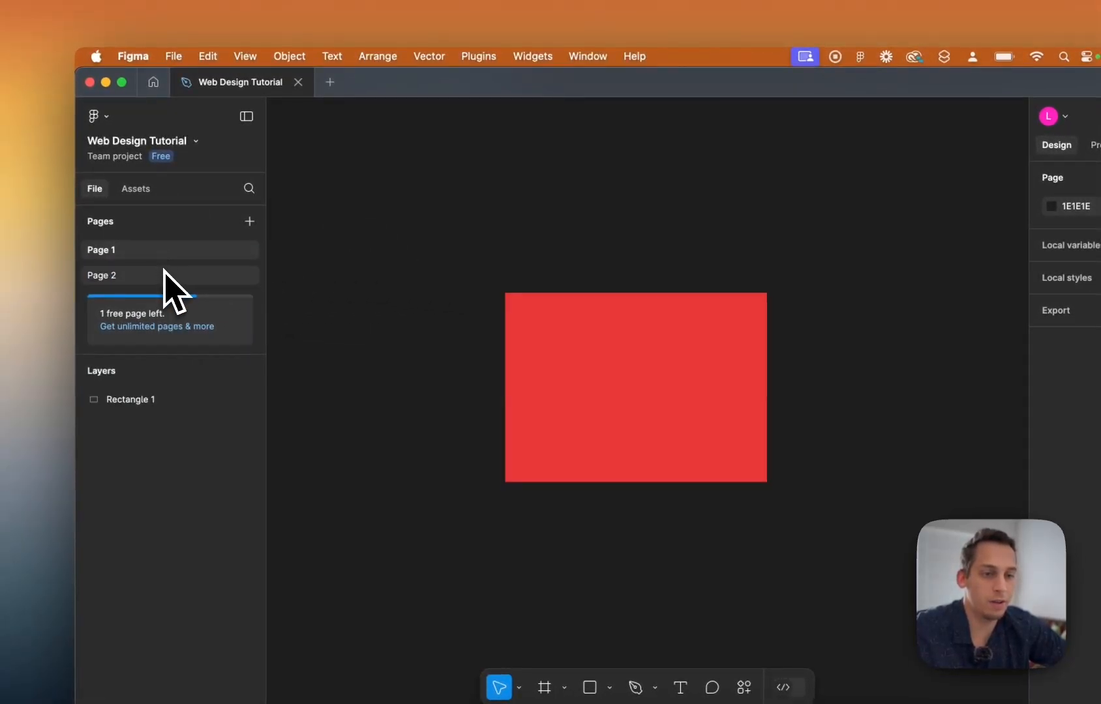
click(163, 273)
click(162, 255)
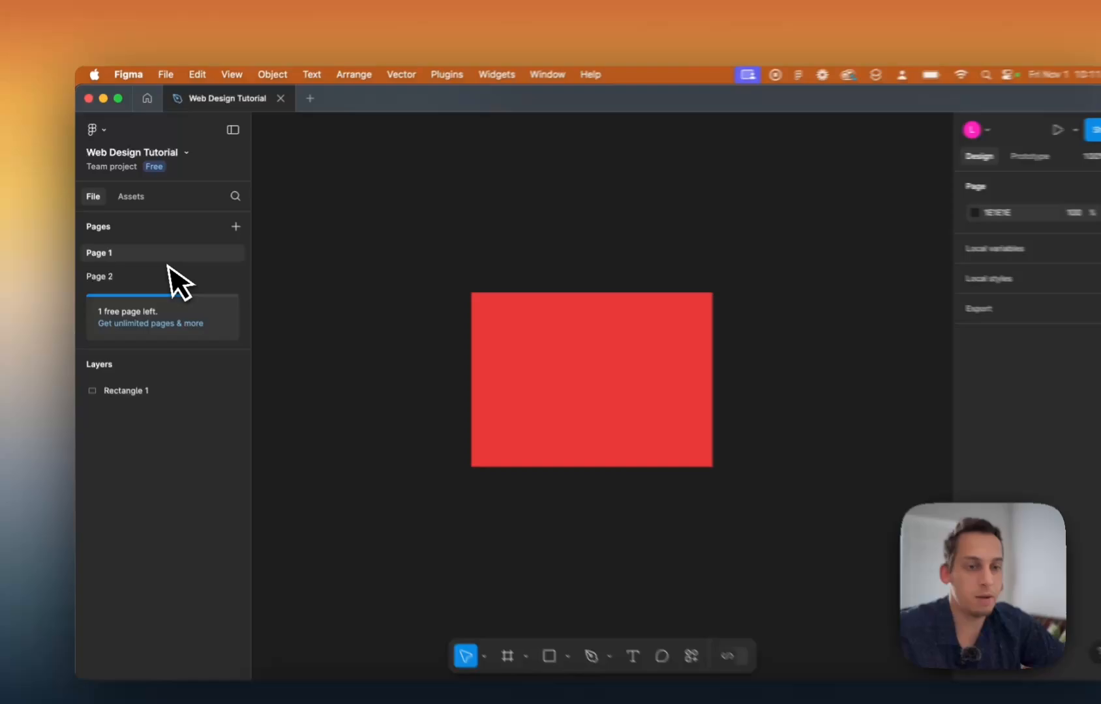
click(147, 276)
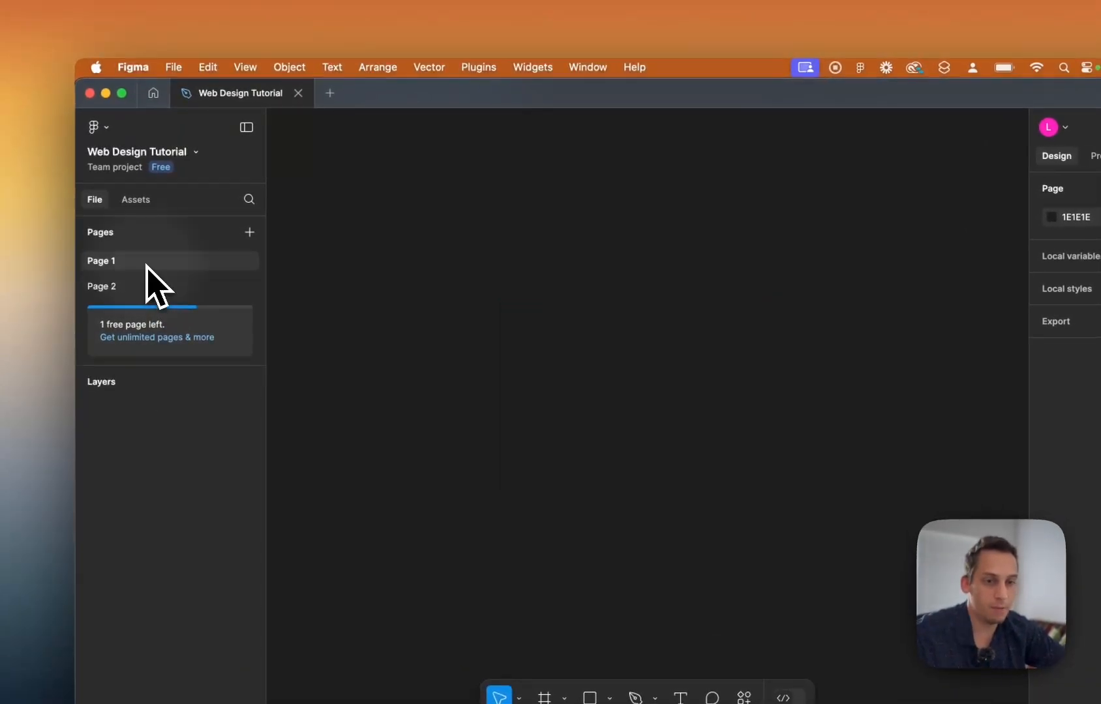
Rename Page 1 to Moodboard and Page 2 to Design.
click(99, 261)
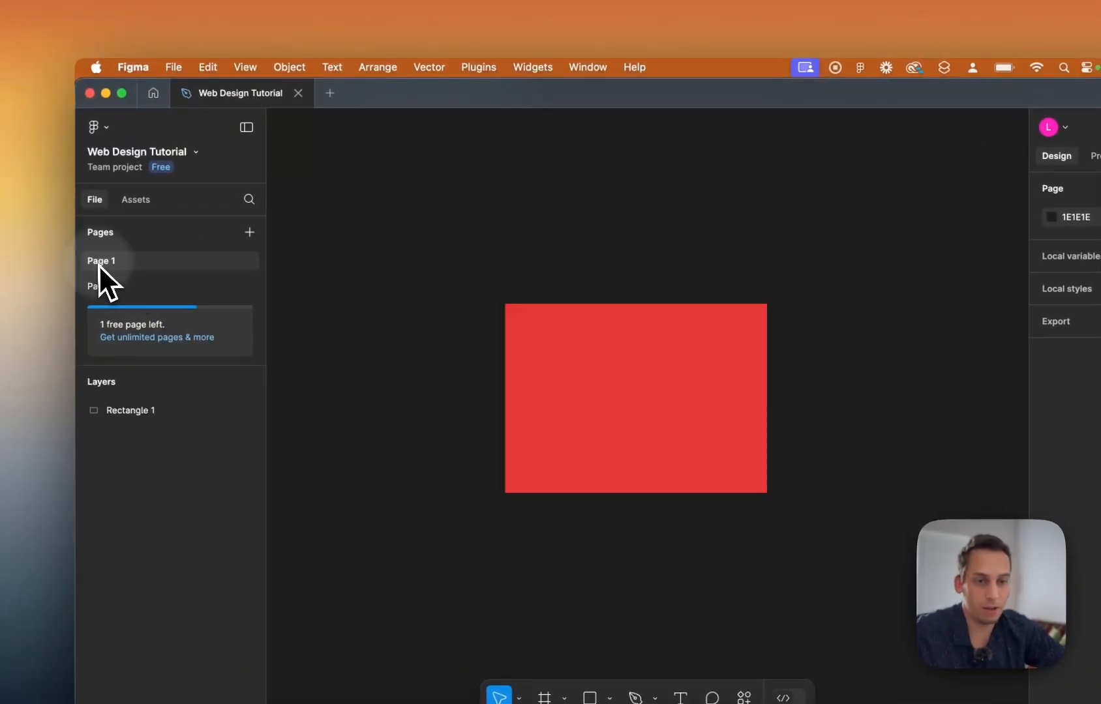
click(97, 262)
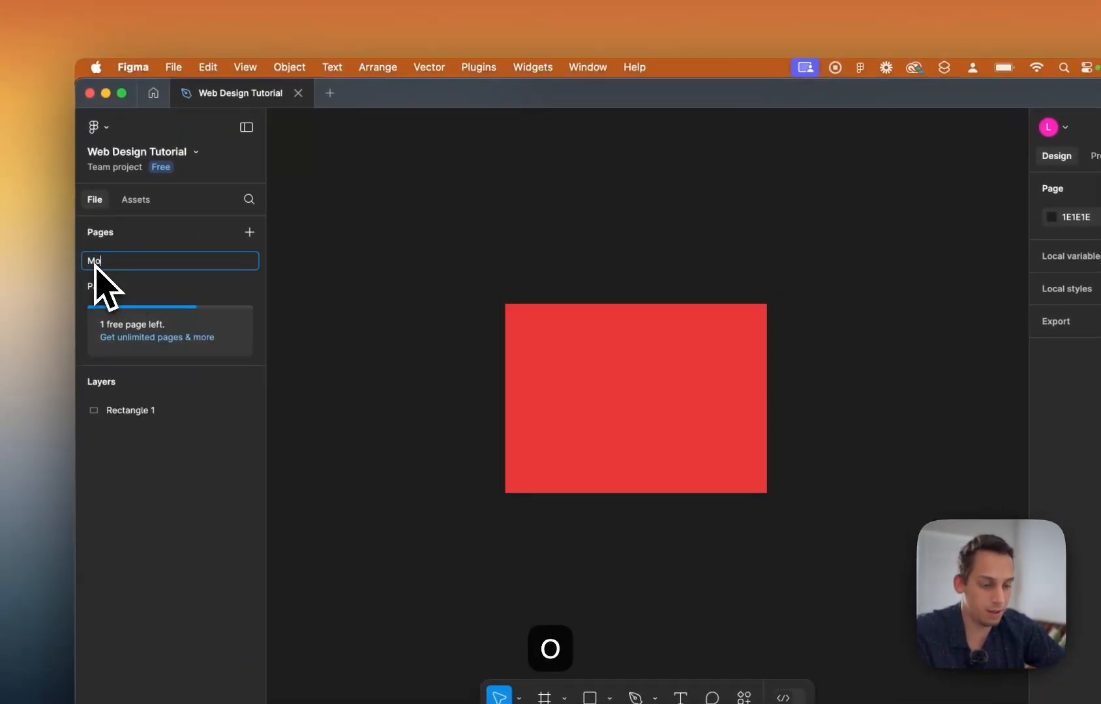
key(Return)
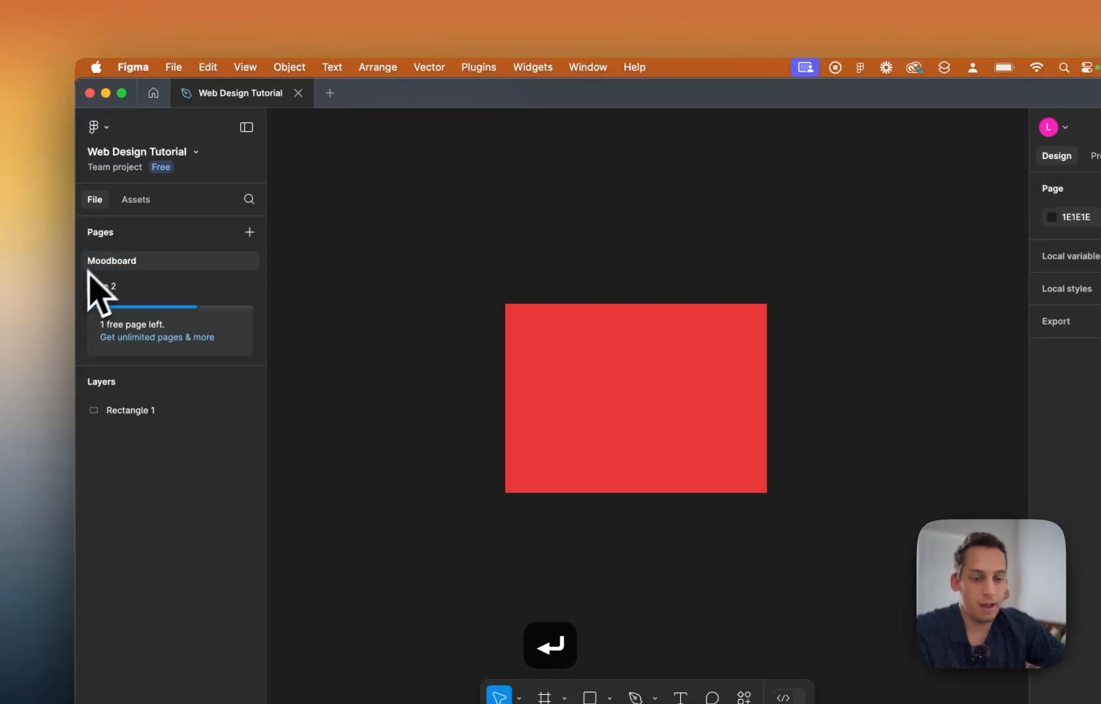
double_click(109, 287)
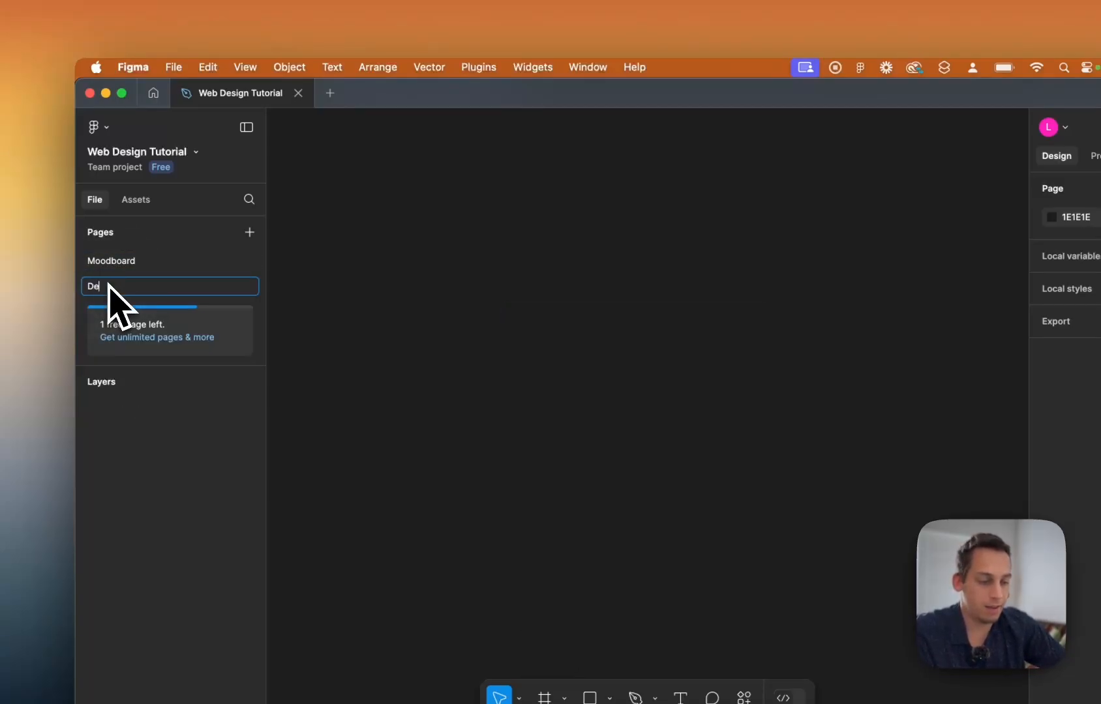
key(Return)
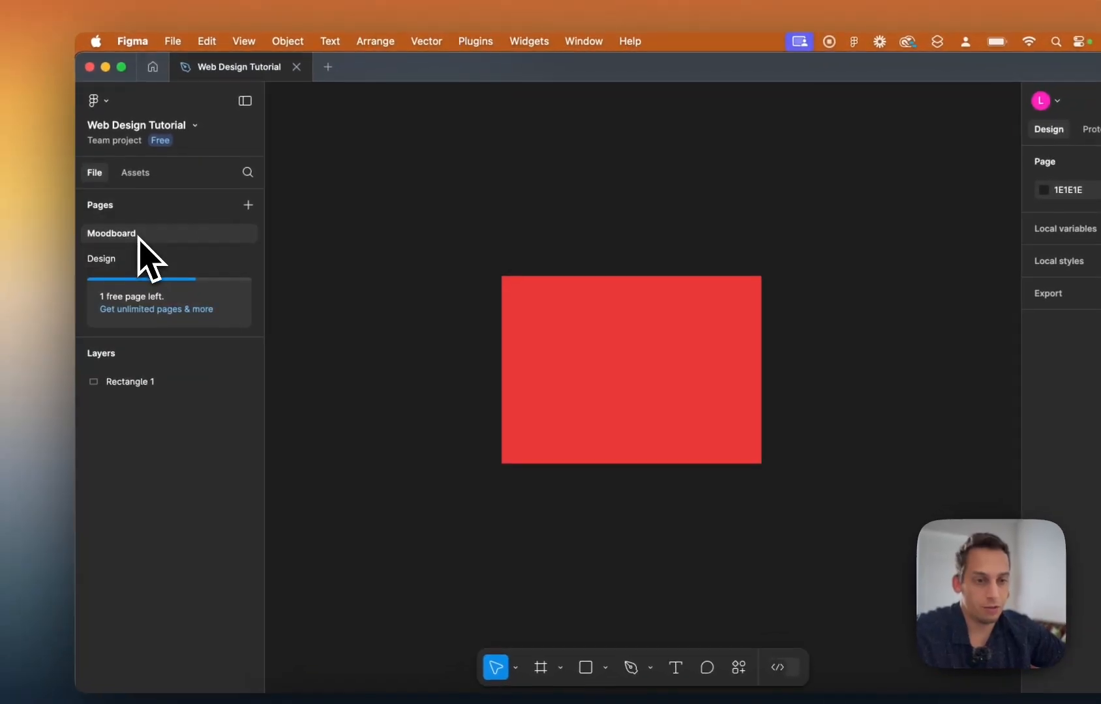
Switch between the Design and Moodboard pages and check which layer belongs to the red rectangle on Moodboard.
click(142, 257)
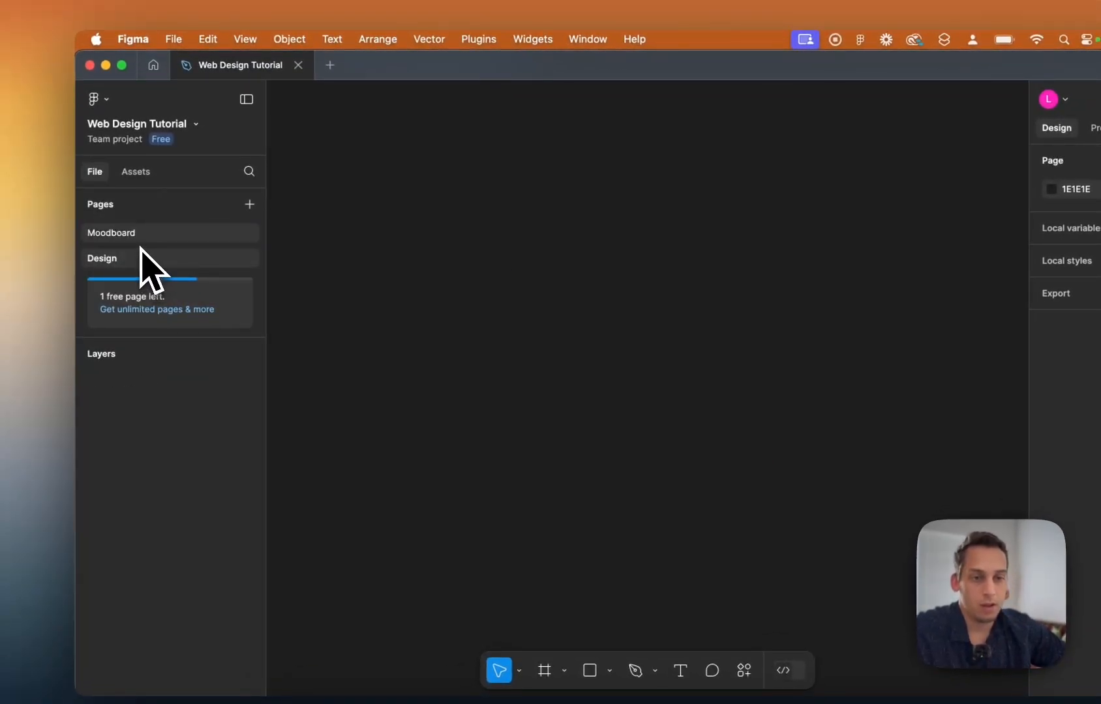
click(135, 240)
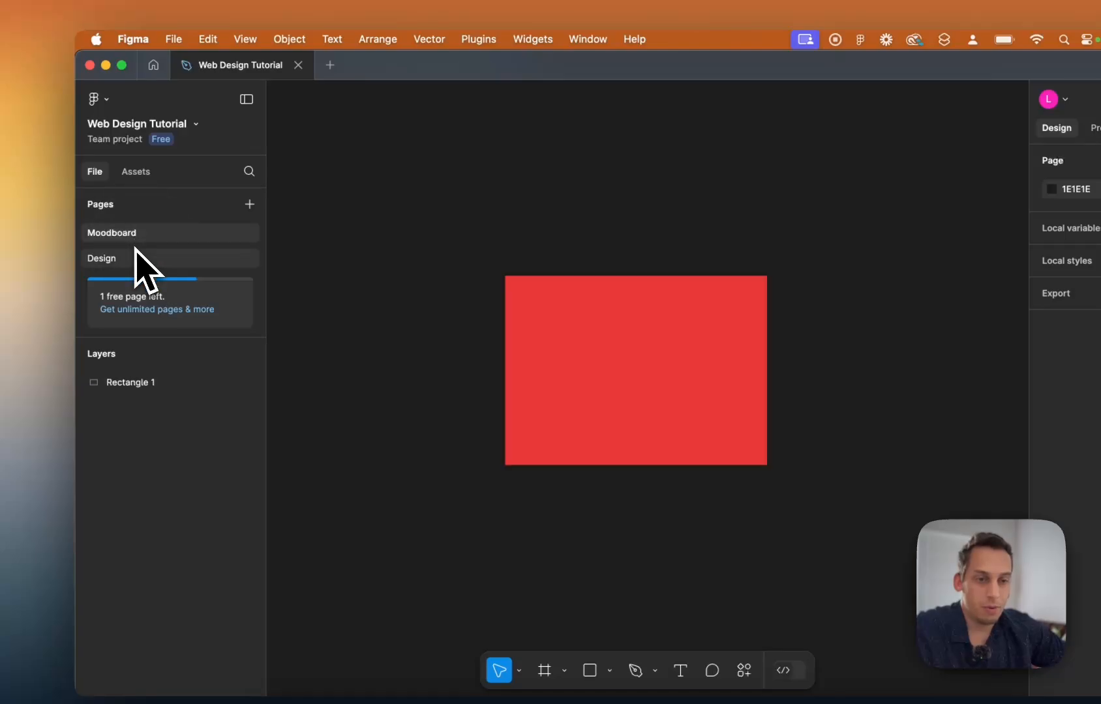
click(135, 258)
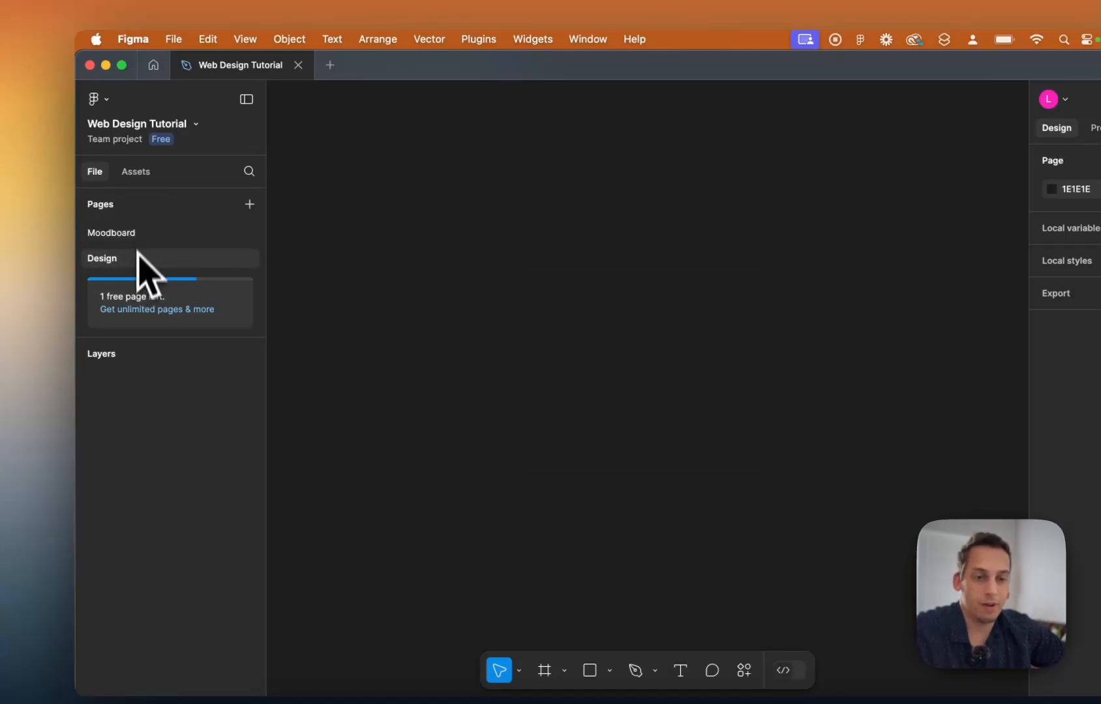
click(109, 235)
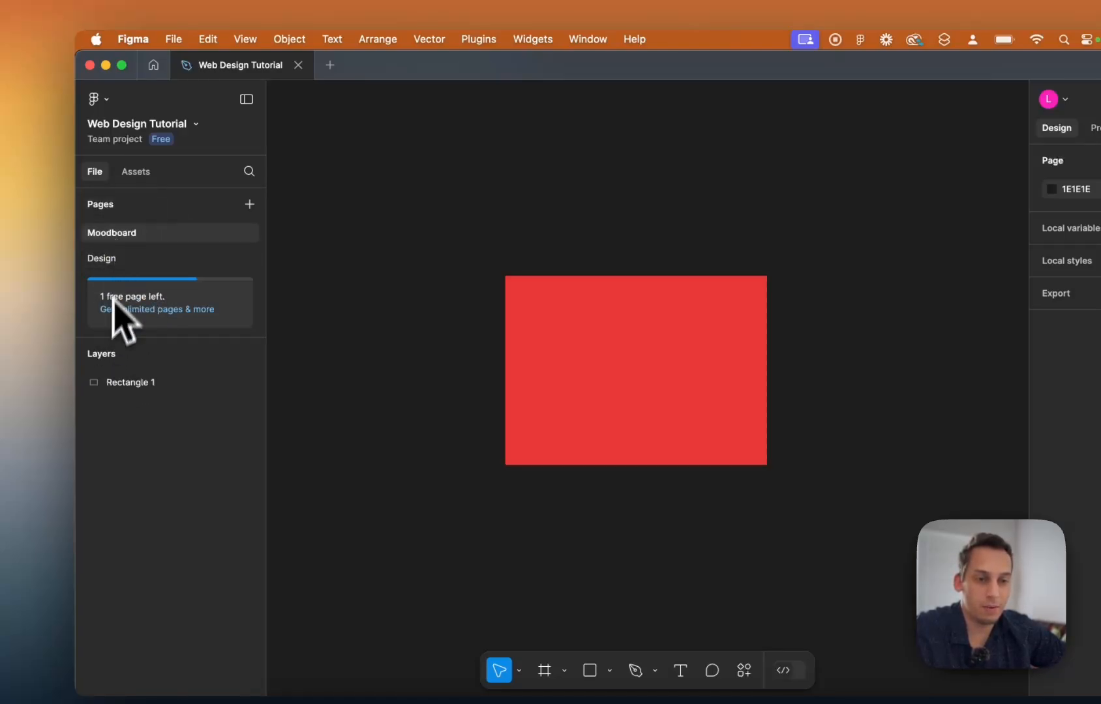
click(119, 386)
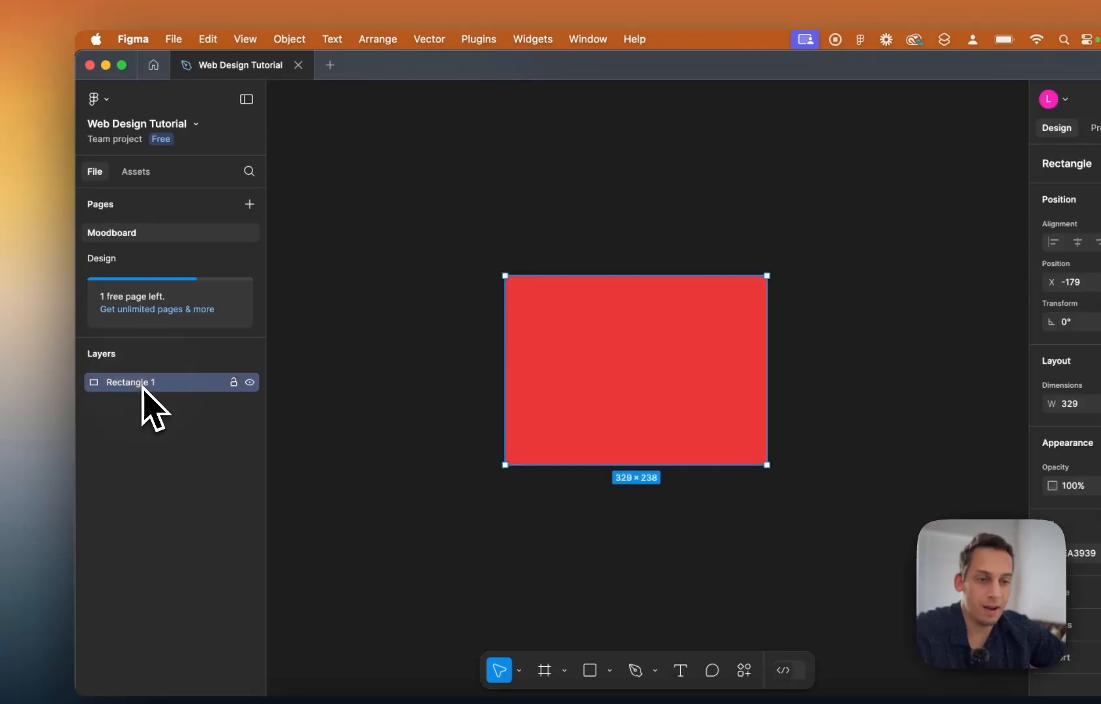
click(450, 369)
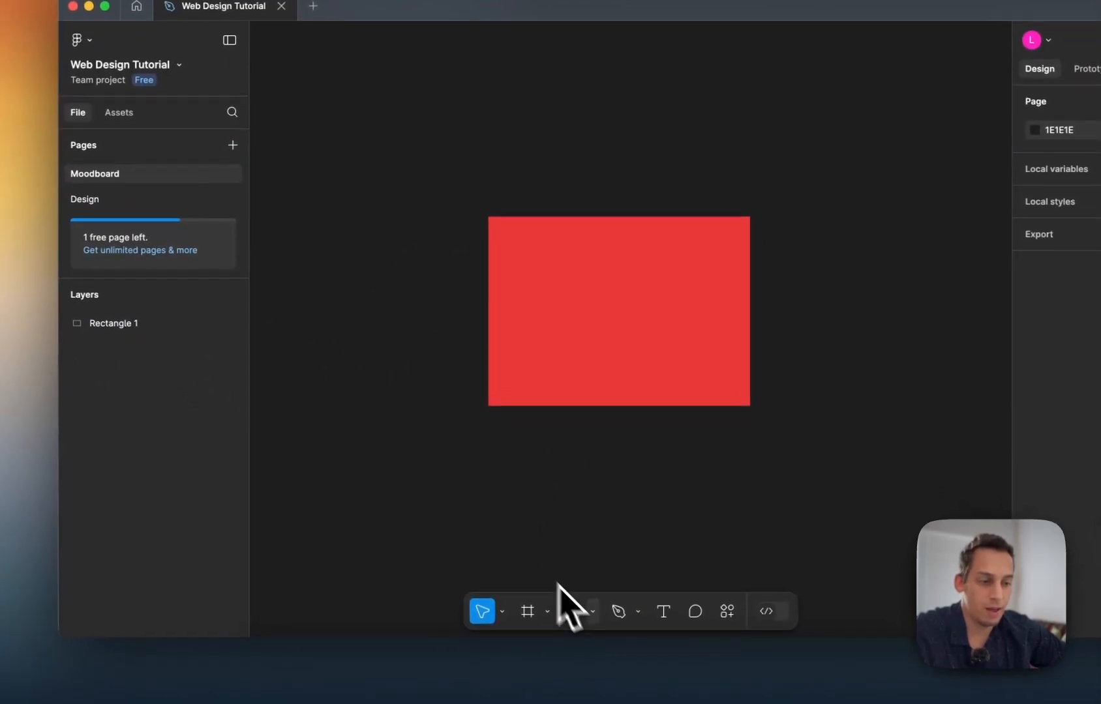
Draw a second rectangle about 281 × 207 and move it over the red rectangle's upper-left corner.
click(584, 650)
drag(361, 366, 511, 466)
drag(498, 421, 574, 487)
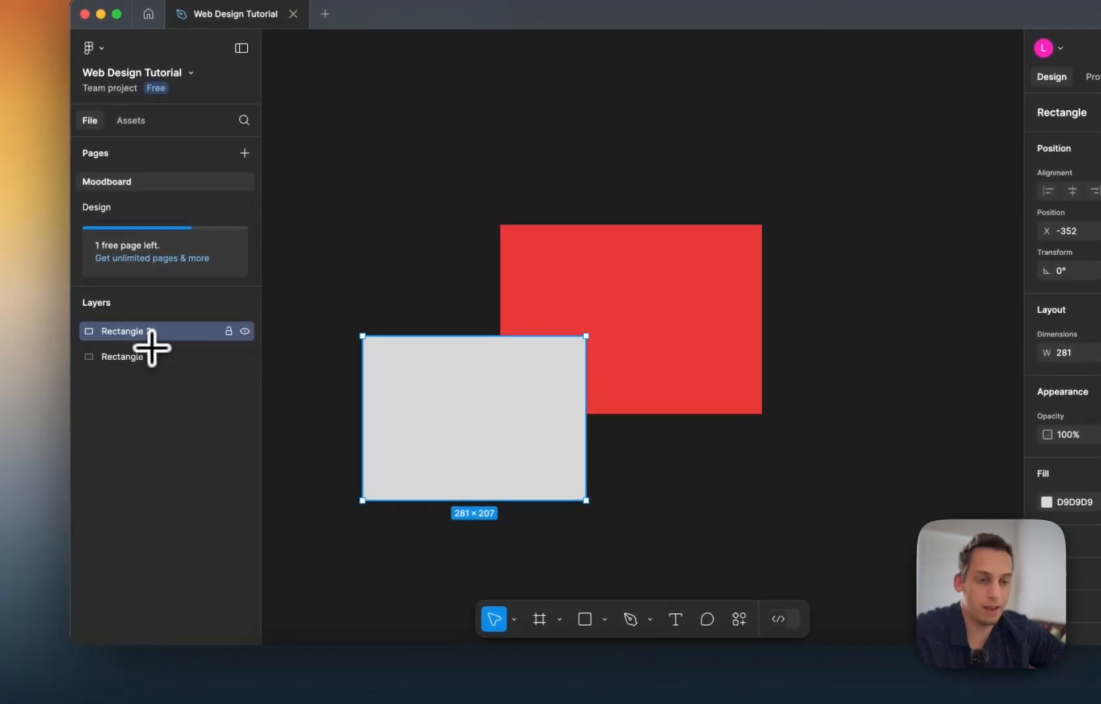
click(265, 295)
drag(437, 431, 421, 230)
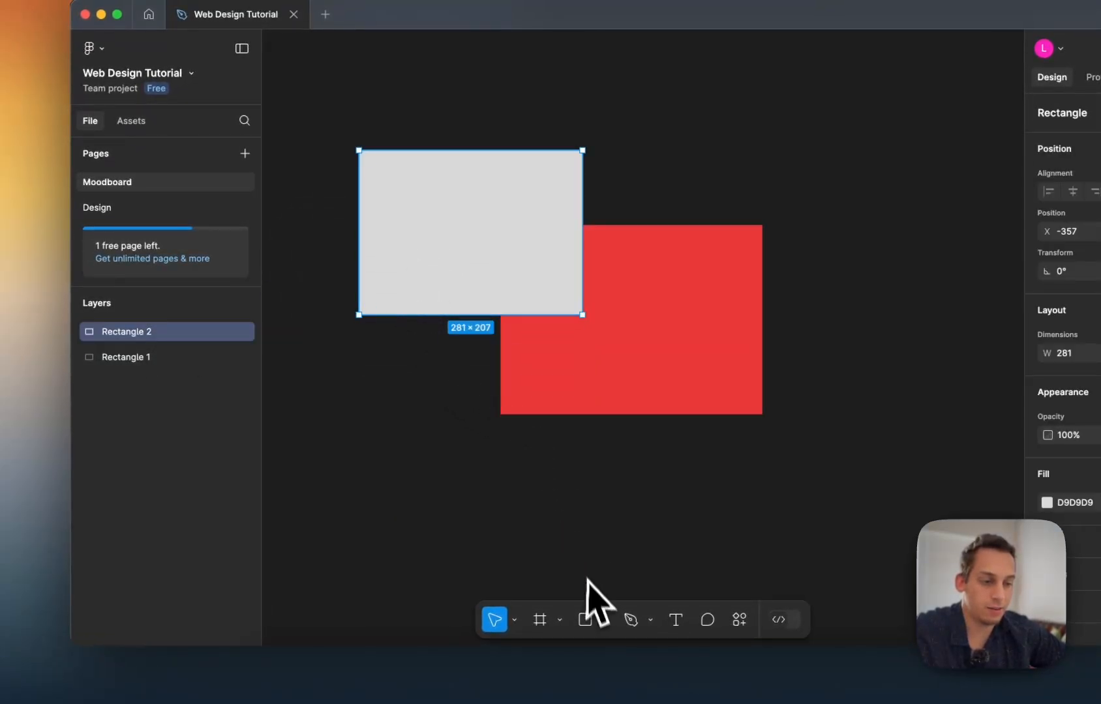
Draw a circle about 157 × 157 with the Ellipse tool, overlapping the red rectangle's lower-right corner.
click(604, 620)
click(633, 523)
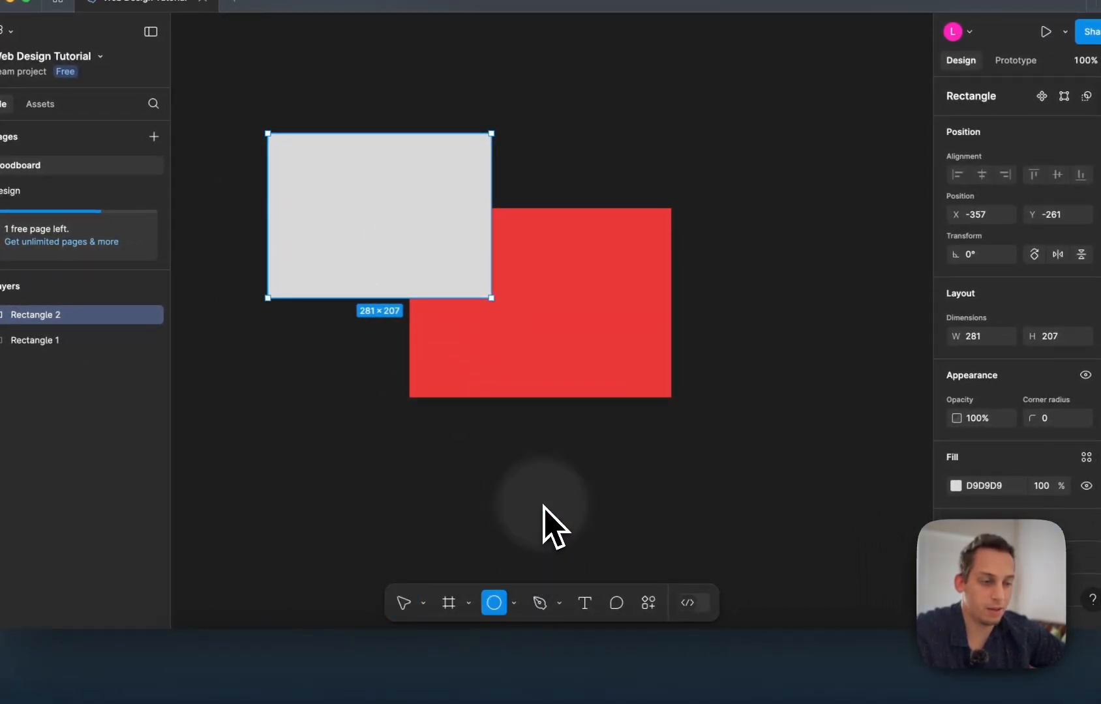
drag(590, 387, 715, 512)
click(756, 469)
click(661, 457)
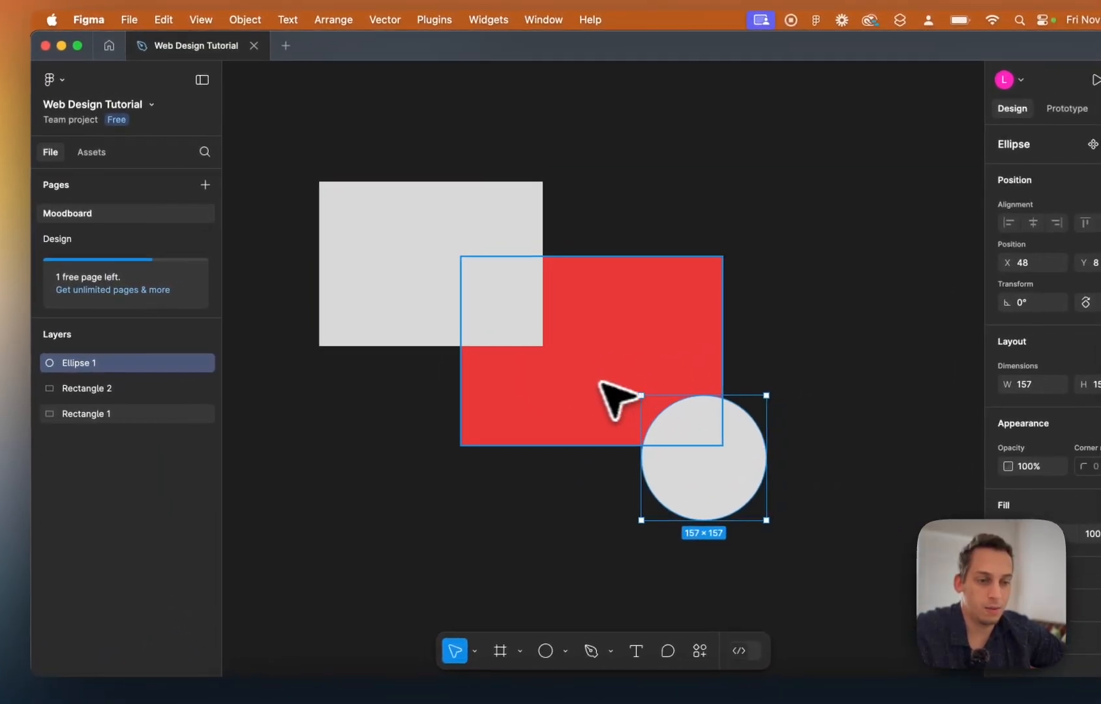
Move the red rectangle's layer above Rectangle 2 in the layer order, and select the grey rectangle.
click(599, 383)
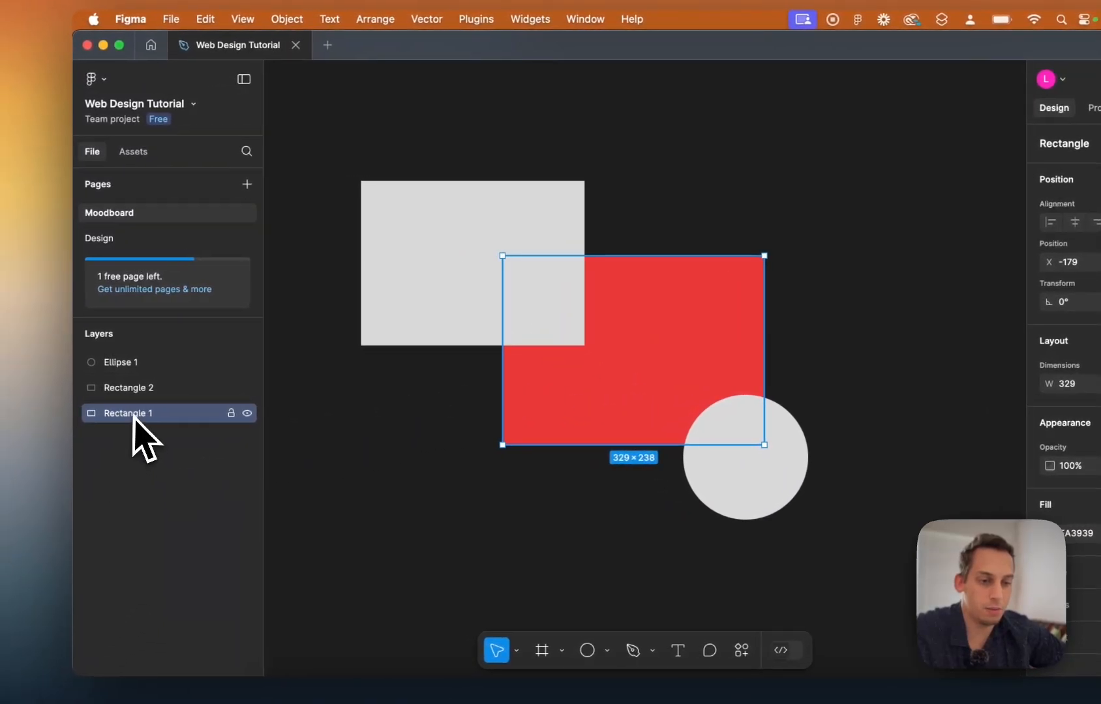
drag(126, 414, 125, 382)
click(318, 380)
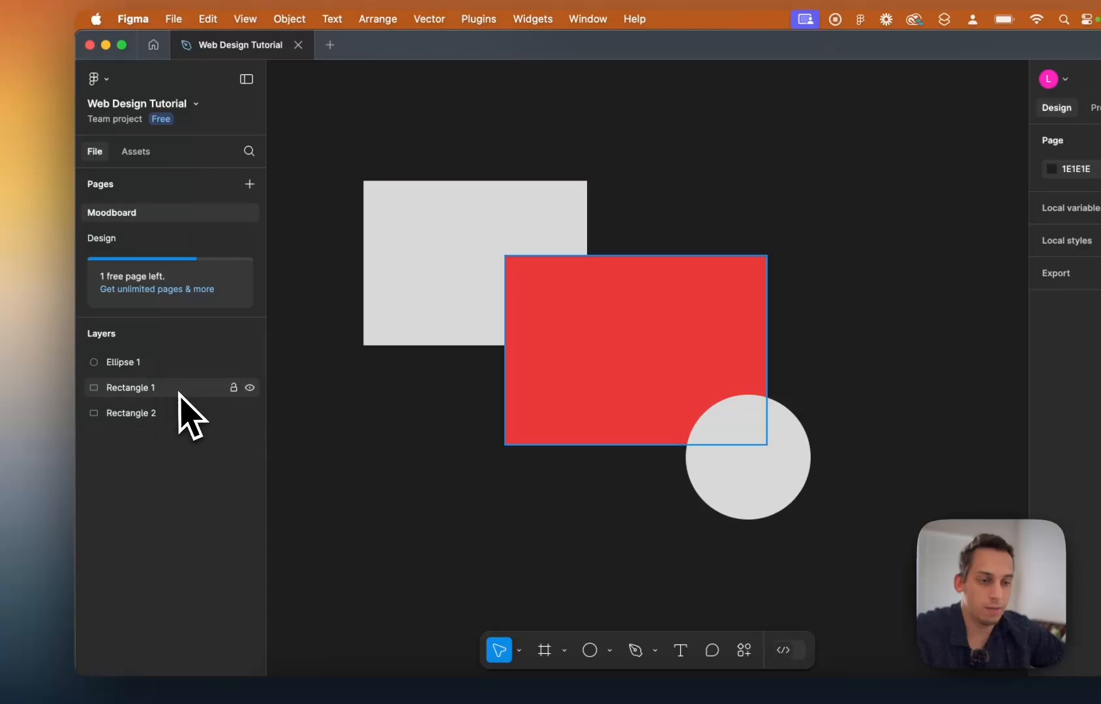
click(440, 250)
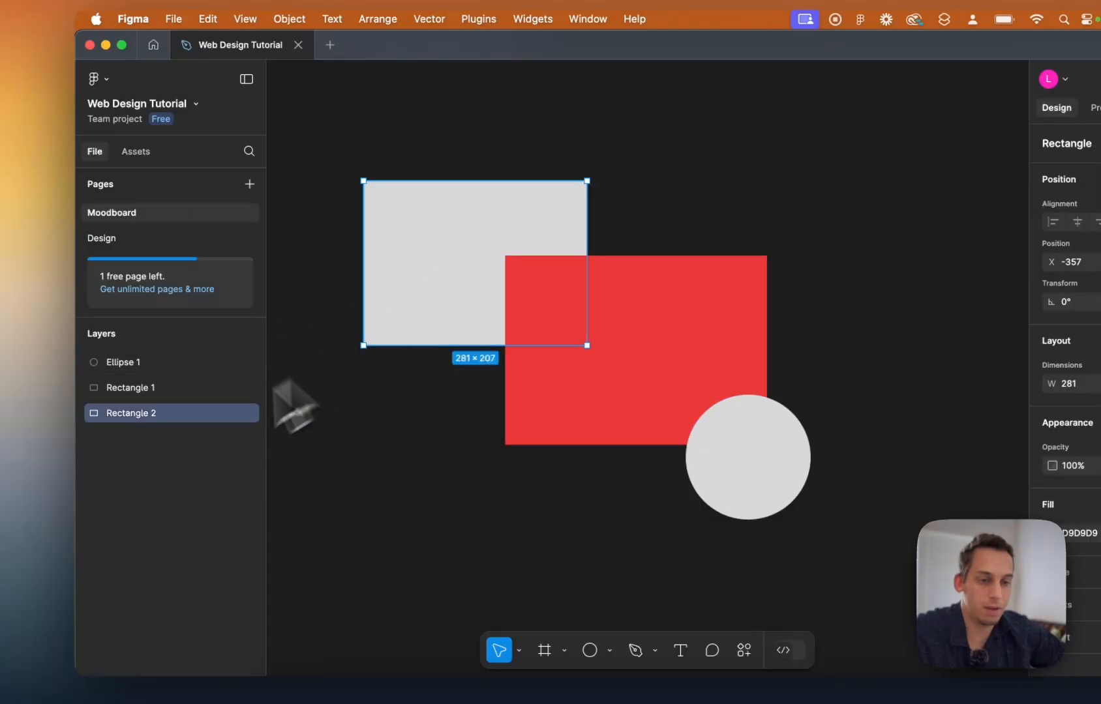
Select the red rectangle and the circle individually, and all three shapes together, to match them with their layers.
click(173, 387)
click(757, 471)
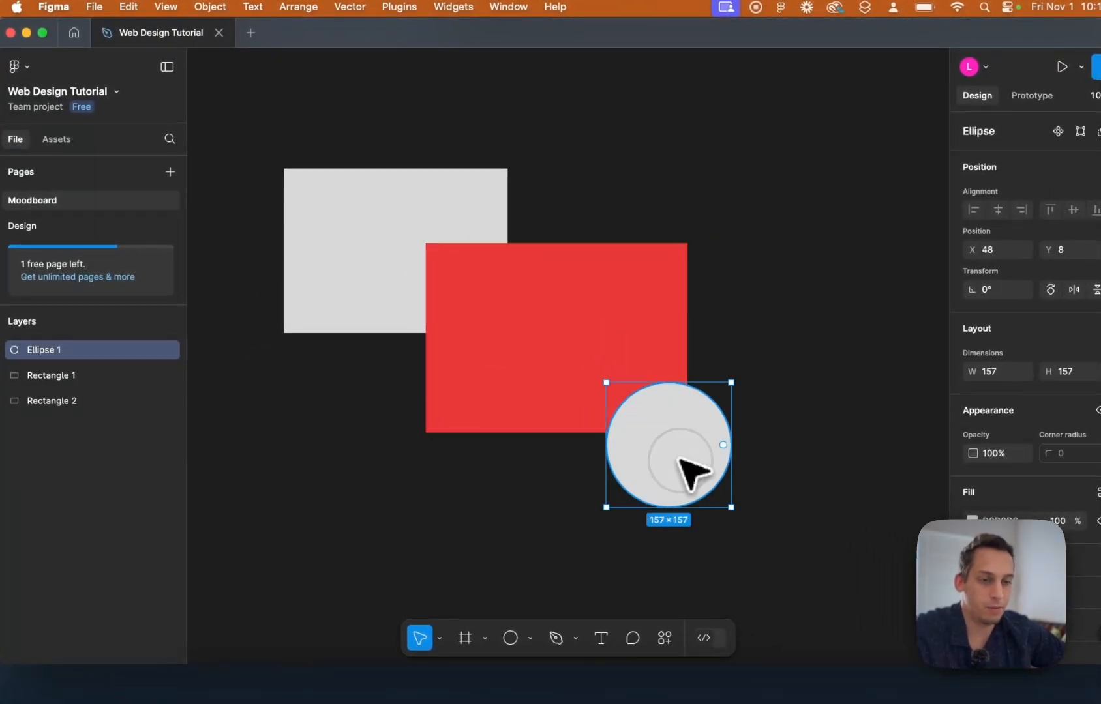
drag(732, 538, 348, 263)
click(356, 381)
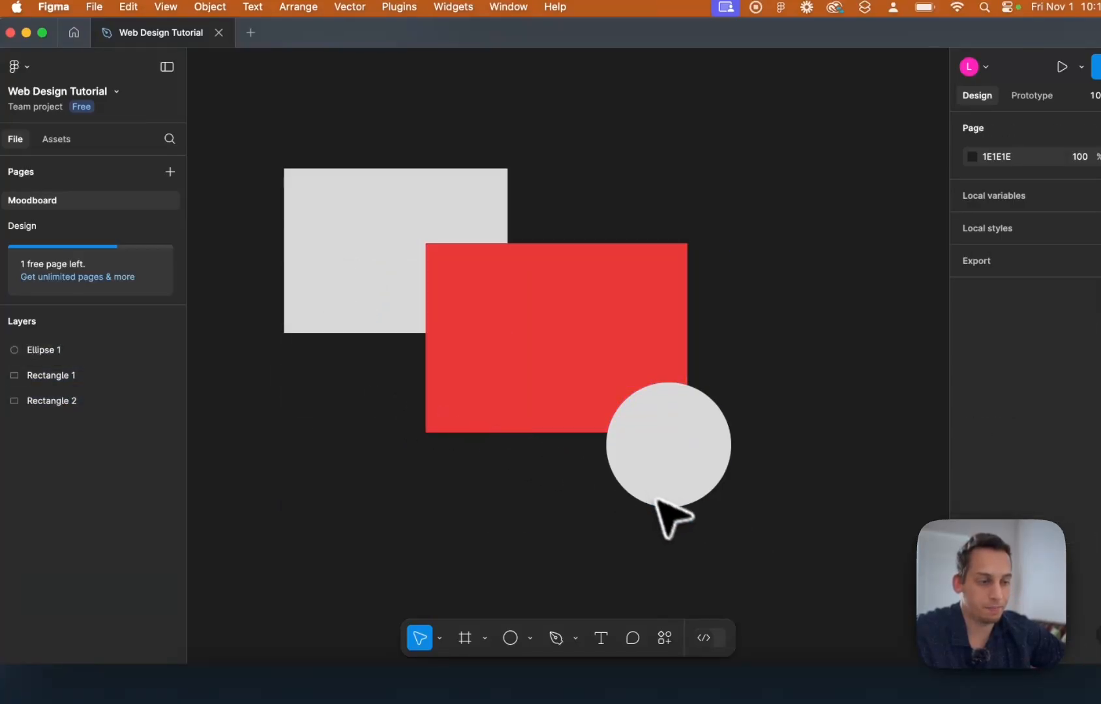
drag(726, 525, 342, 246)
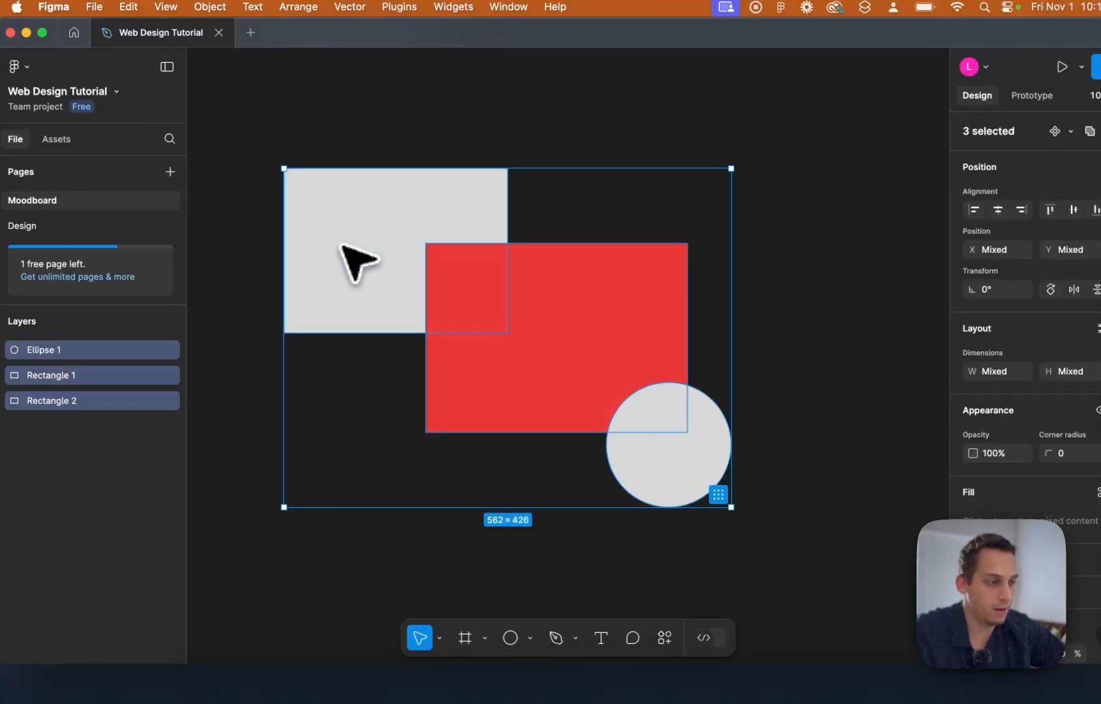
click(251, 327)
Move the circle's layer between Rectangle 1 and Rectangle 2 so the red rectangle is frontmost, and clear the selection.
drag(44, 351, 46, 385)
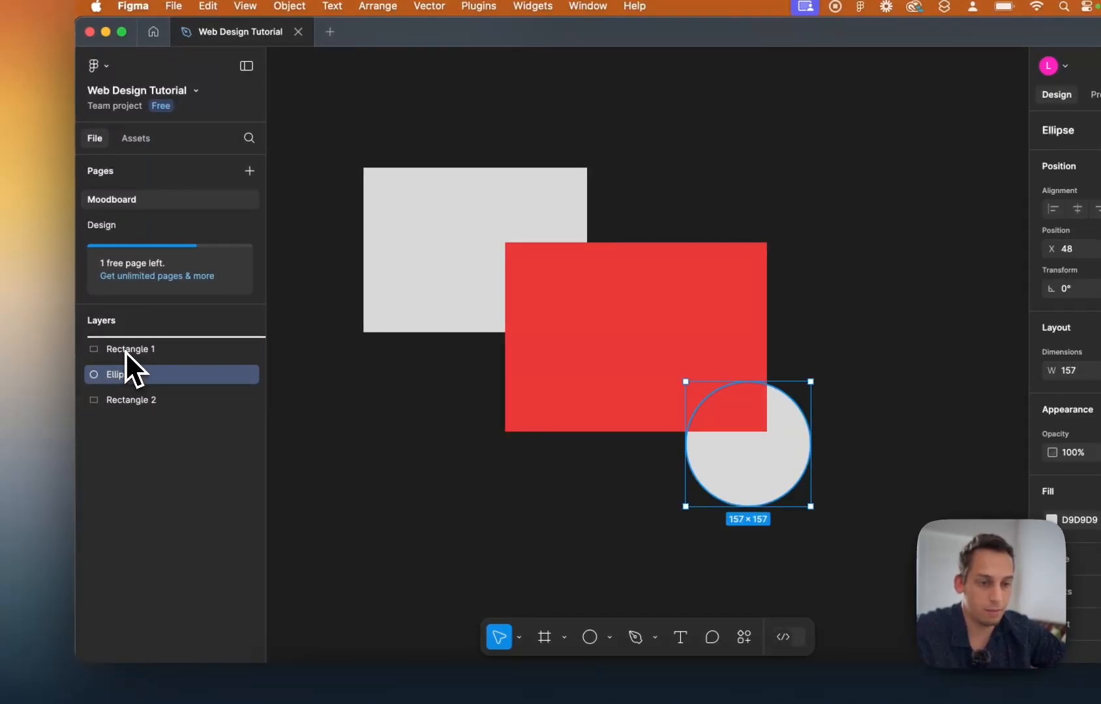
drag(126, 351, 127, 350)
drag(185, 377, 176, 345)
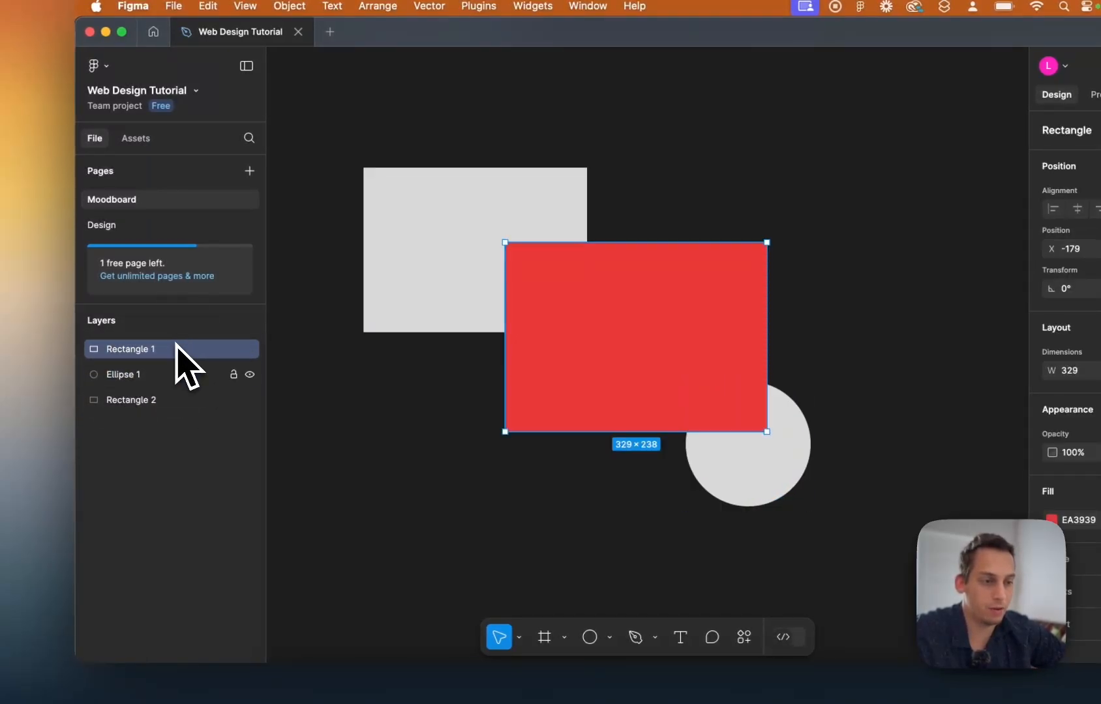
click(401, 395)
drag(775, 548, 750, 527)
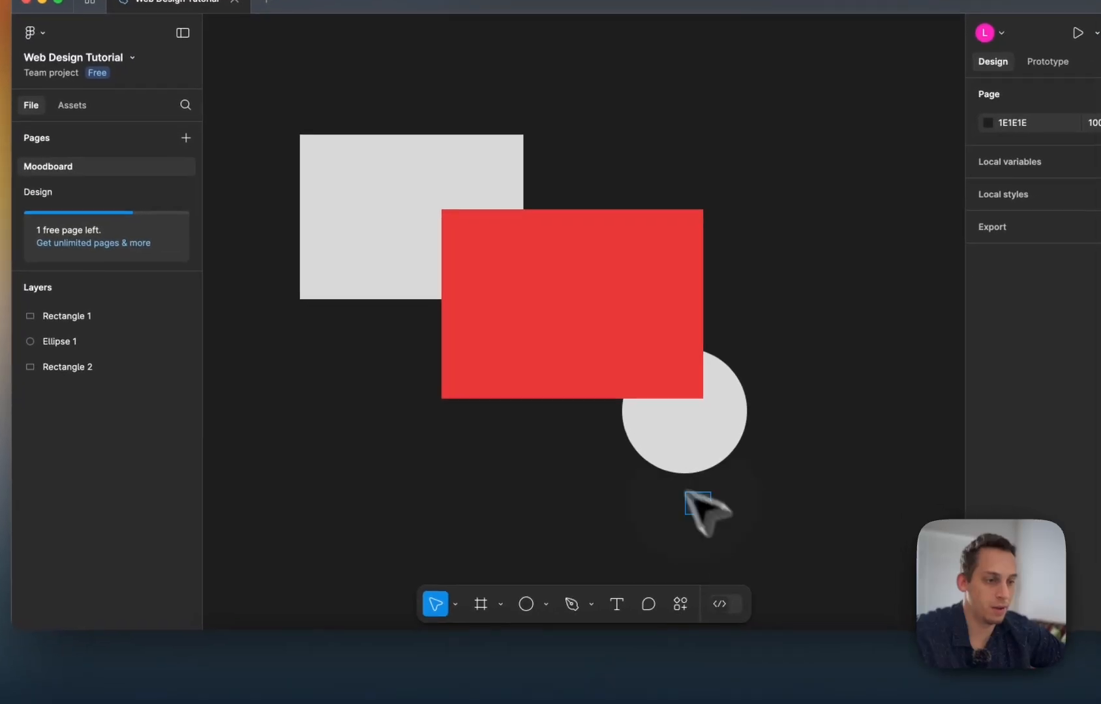
drag(686, 494, 637, 457)
click(502, 533)
Switch to Chrome and examine how the Plateform landing page's hero section layers its background shapes, chef photo and info cards.
click(273, 668)
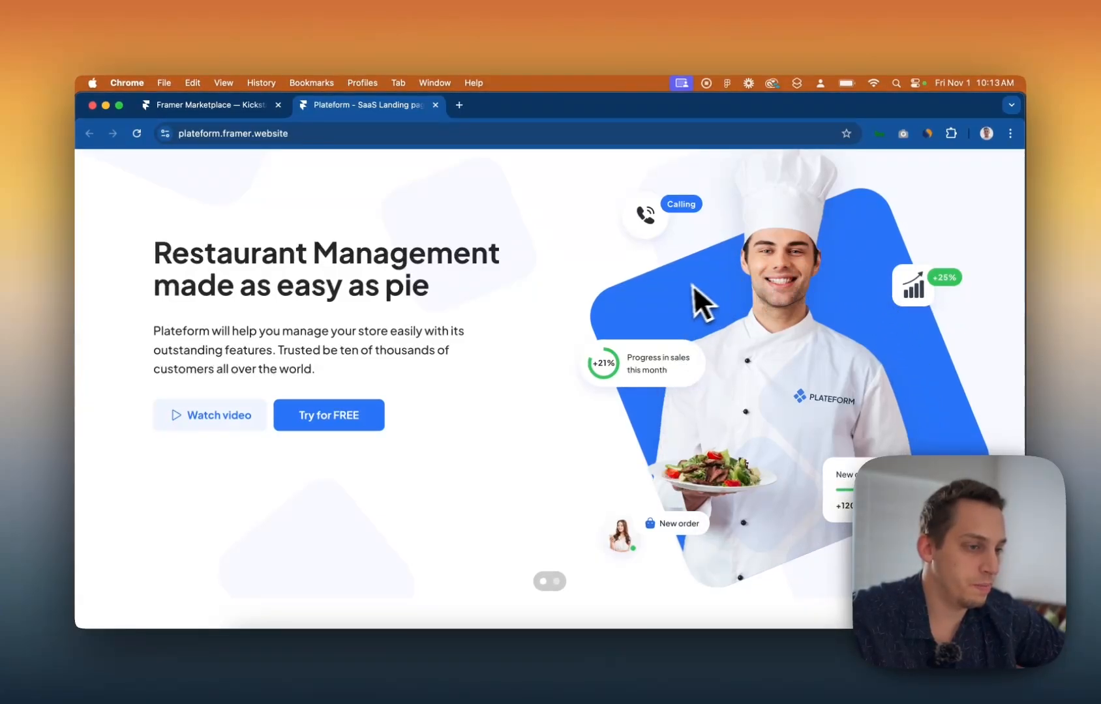
scroll(658, 313, up, 2)
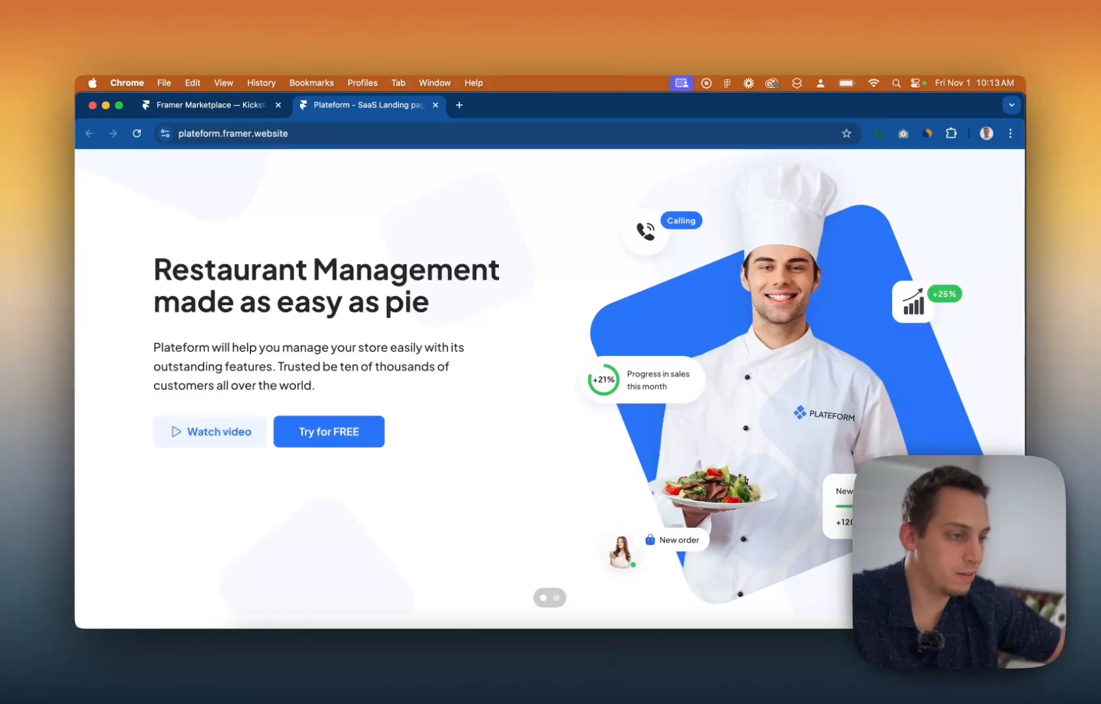
scroll(799, 235, up, 2)
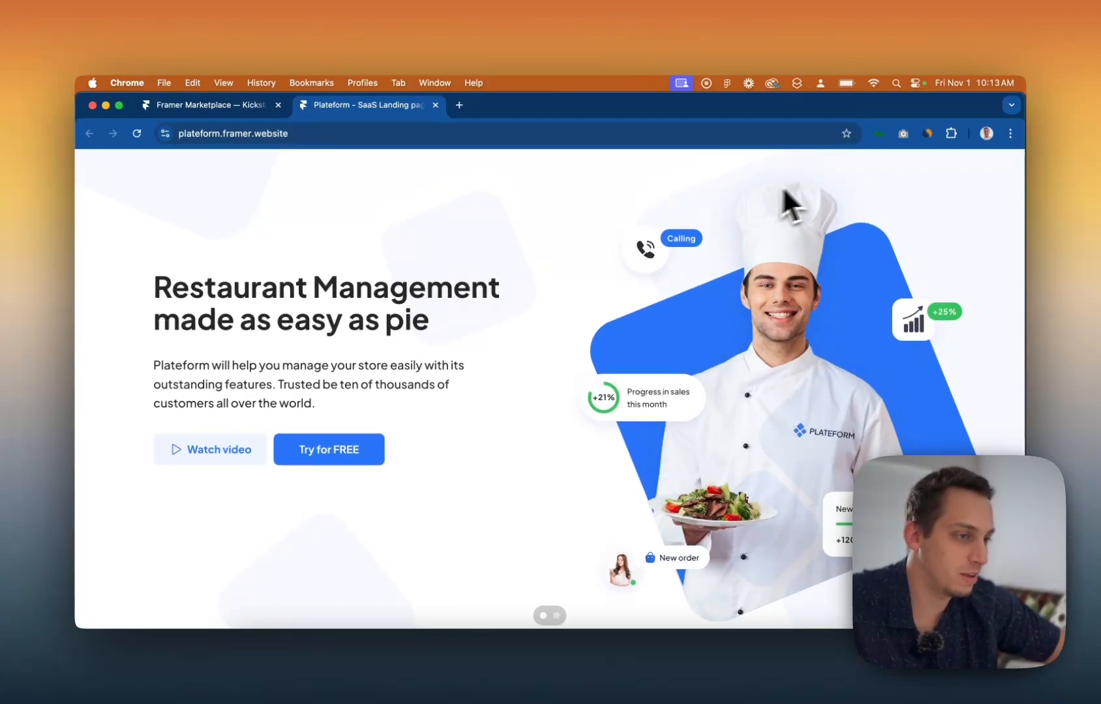
scroll(671, 241, up, 2)
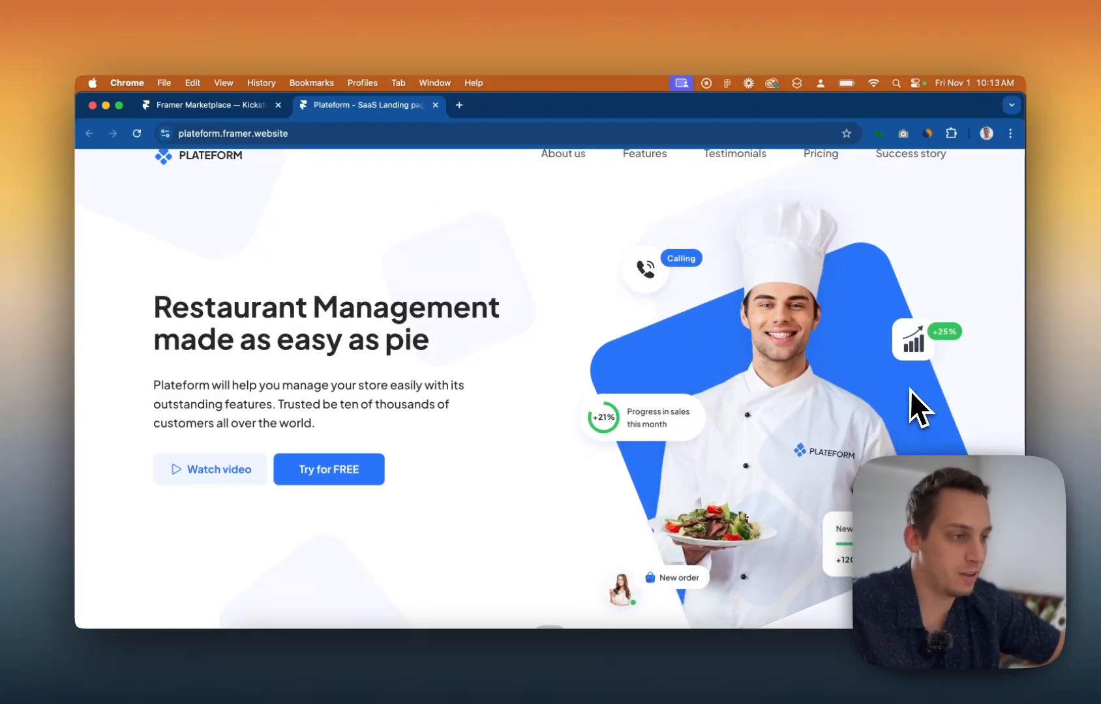
scroll(909, 389, down, 3)
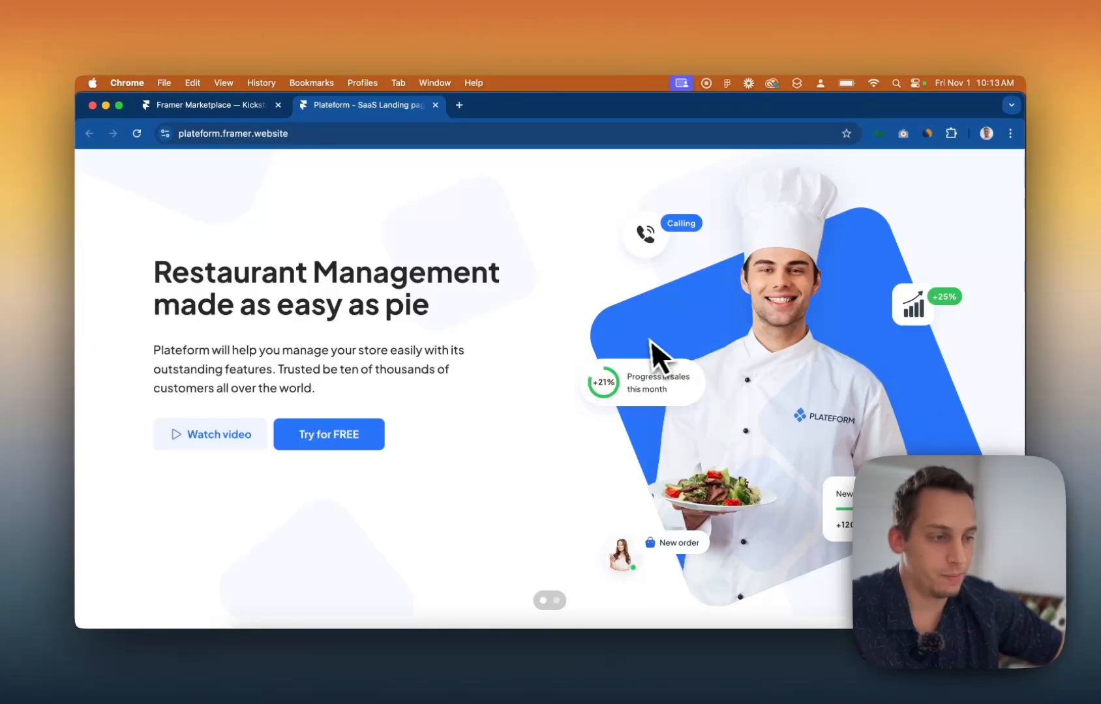
scroll(643, 341, up, 3)
scroll(643, 342, down, 2)
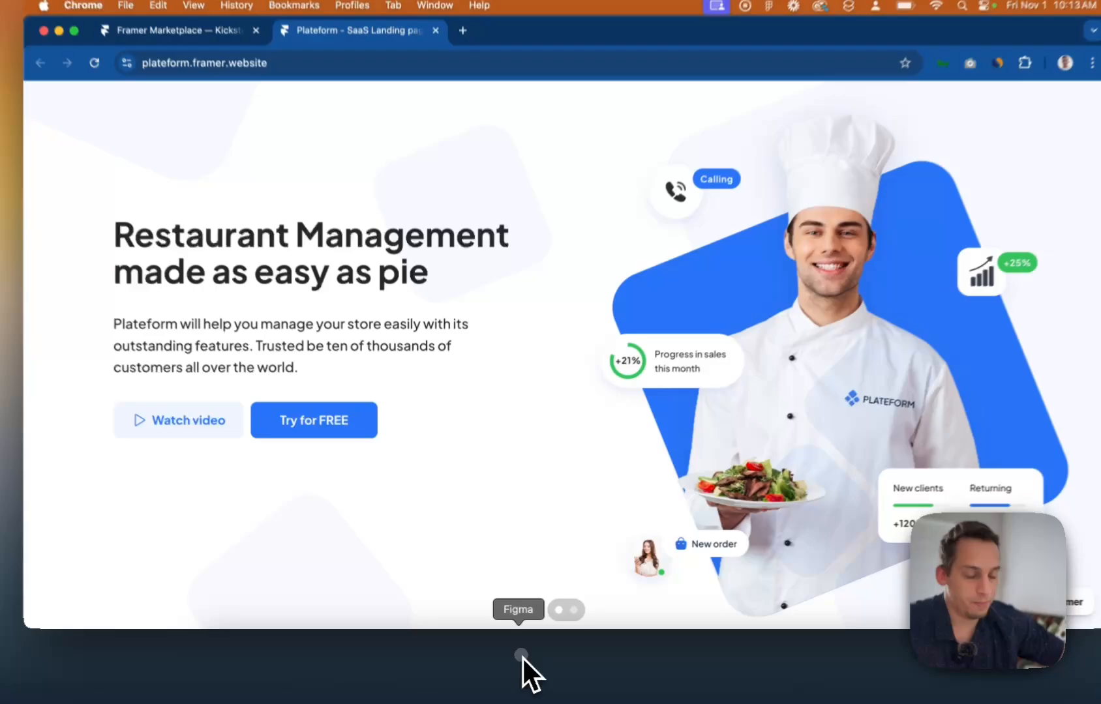
Switch back to Figma and open the Design page.
click(512, 655)
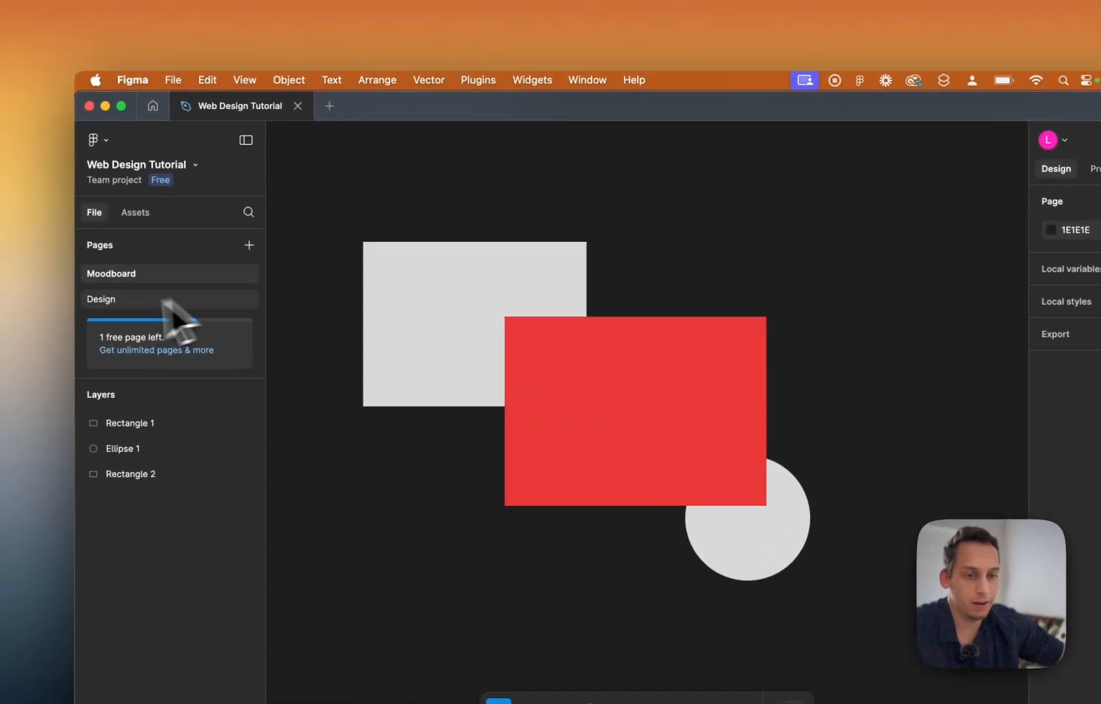
click(43, 187)
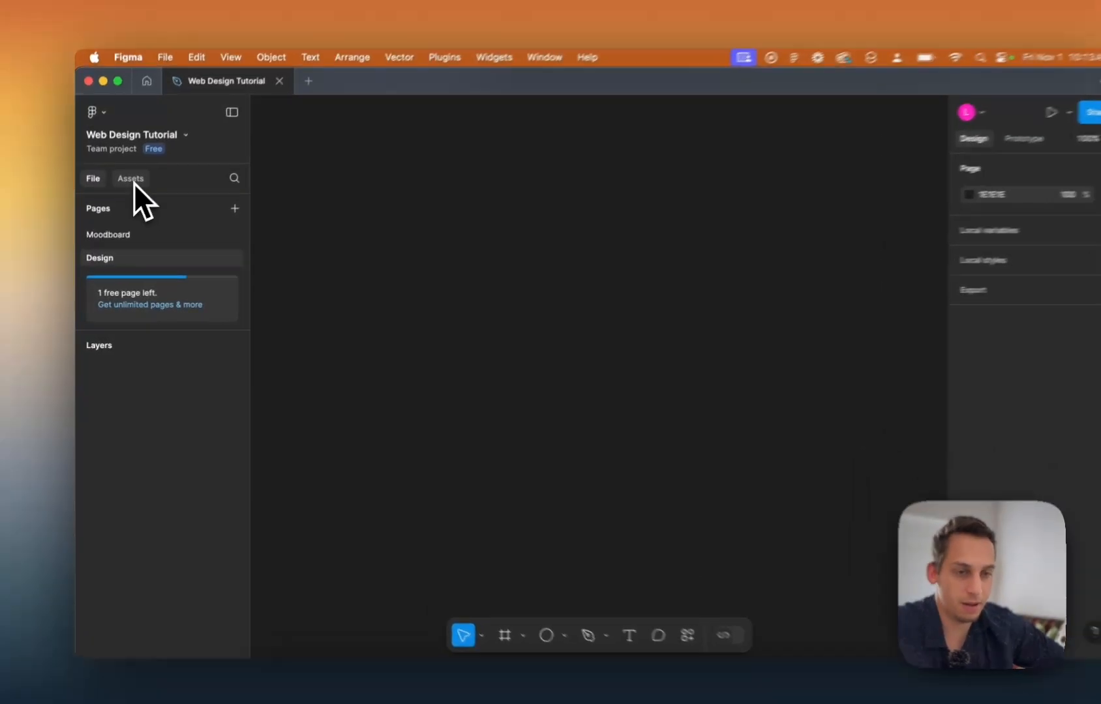
Browse the component categories of the iOS 18 and iPadOS 18 asset library, and return to the file's pages and layers.
click(126, 194)
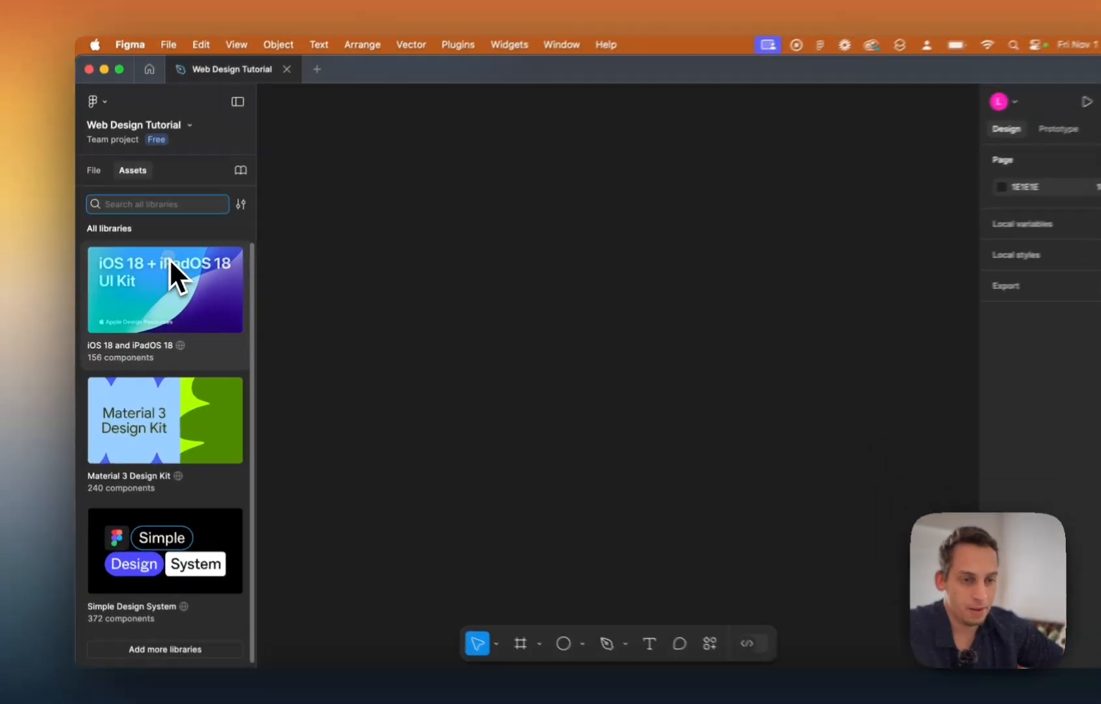
click(158, 272)
scroll(185, 344, down, 5)
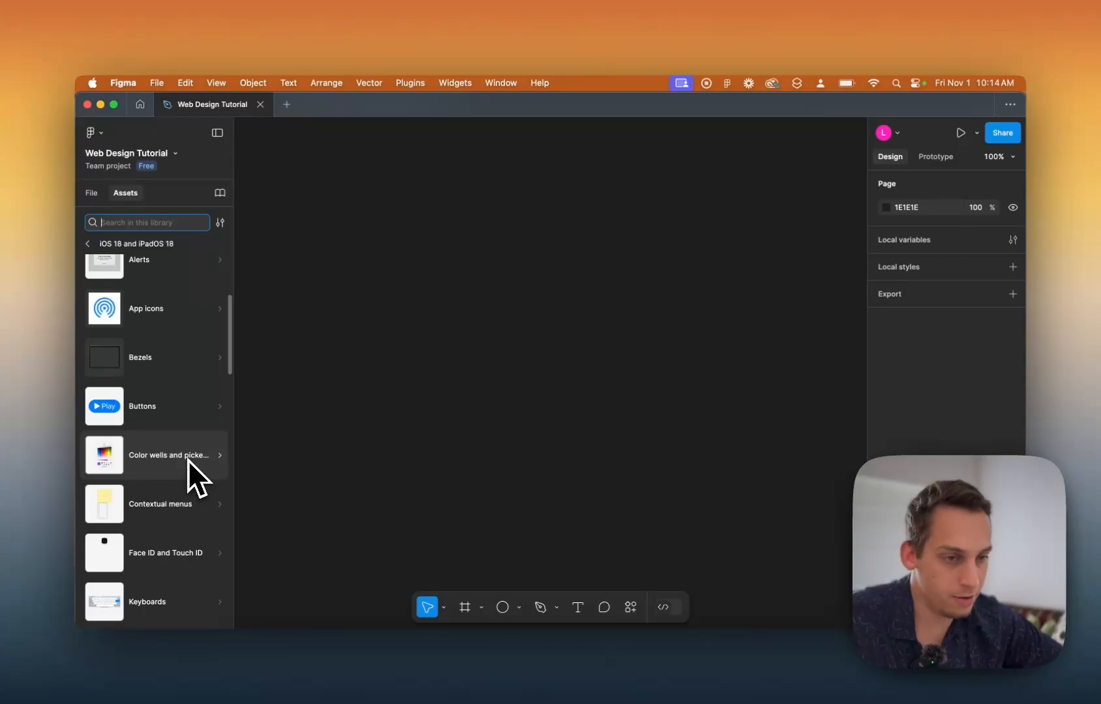
scroll(198, 362, up, 3)
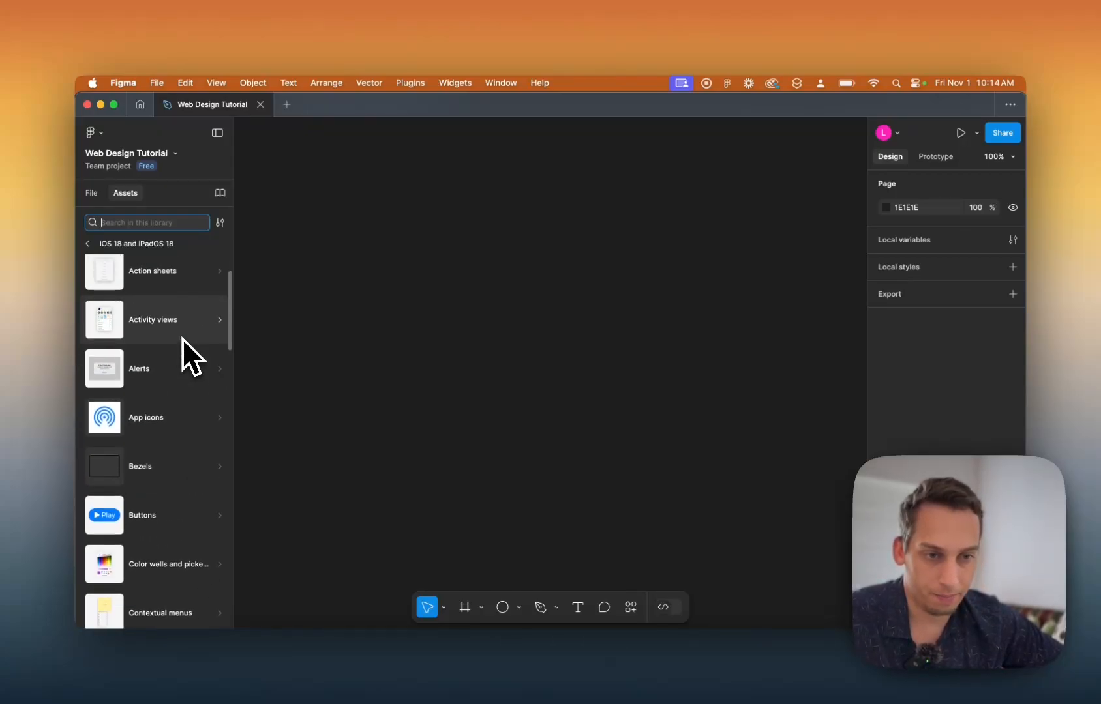
scroll(182, 362, down, 10)
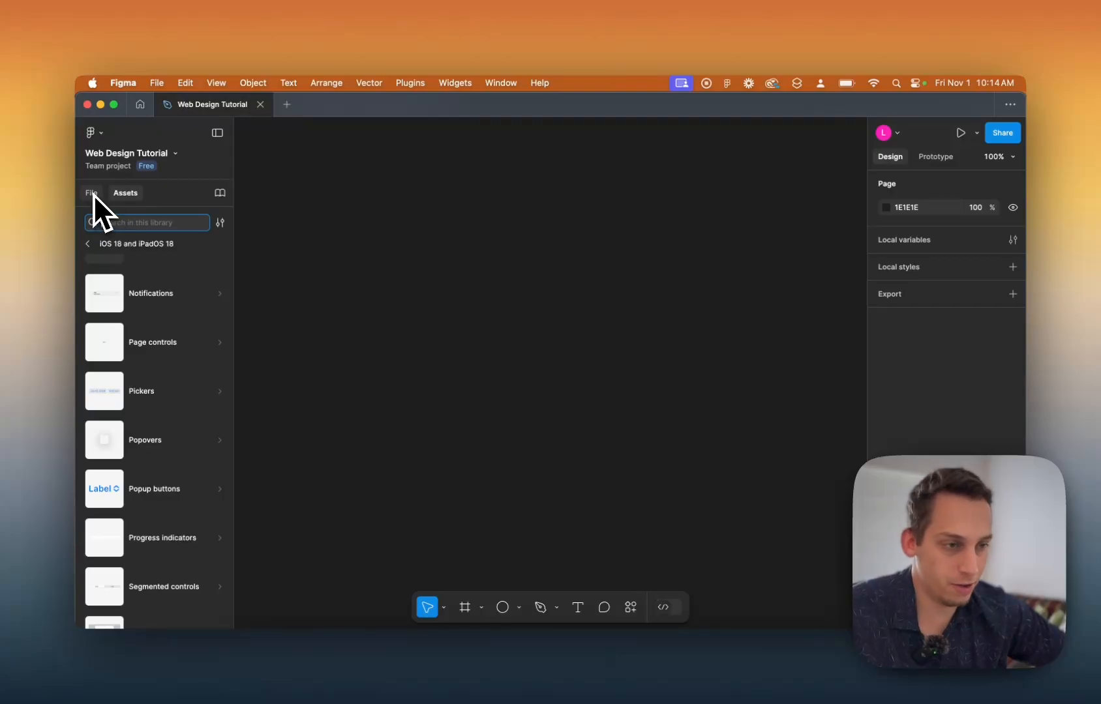
click(89, 243)
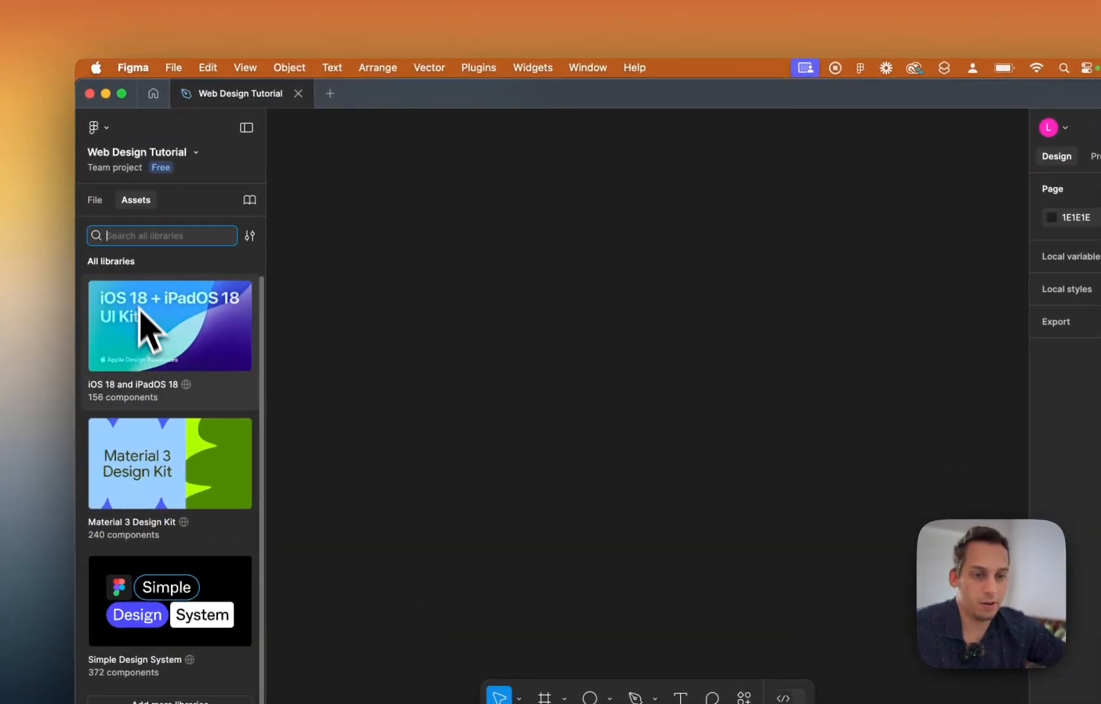
click(94, 201)
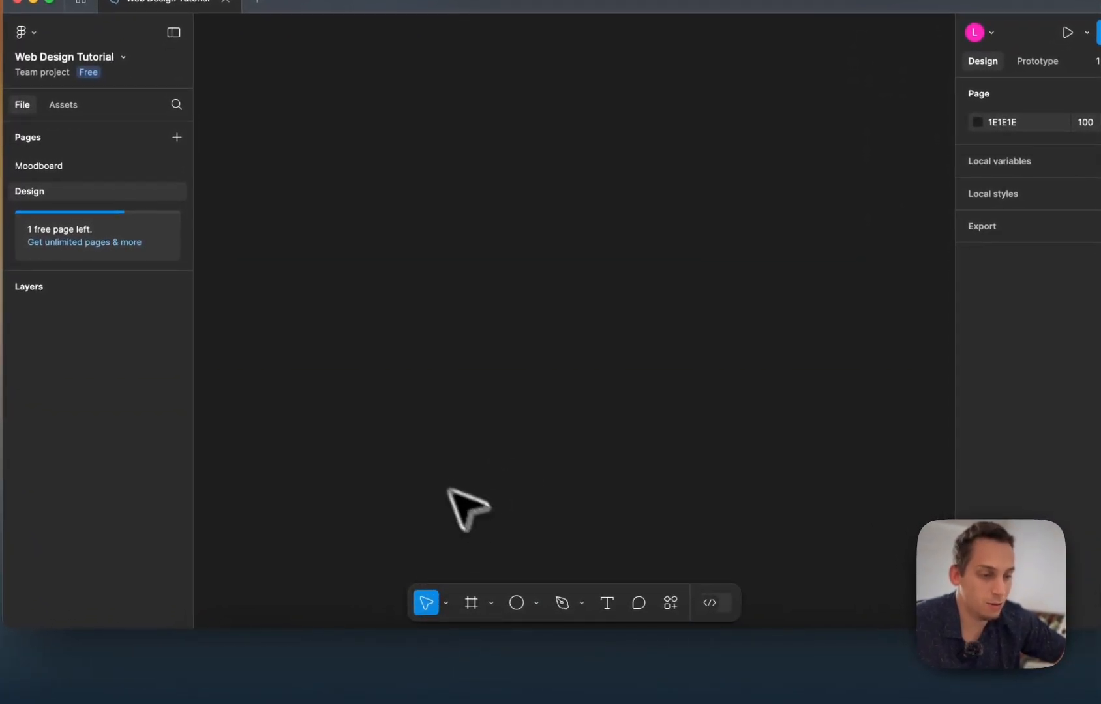
Draw a circle about 191 × 191 near the middle of the Design page with the Ellipse tool and move it slightly up.
click(534, 482)
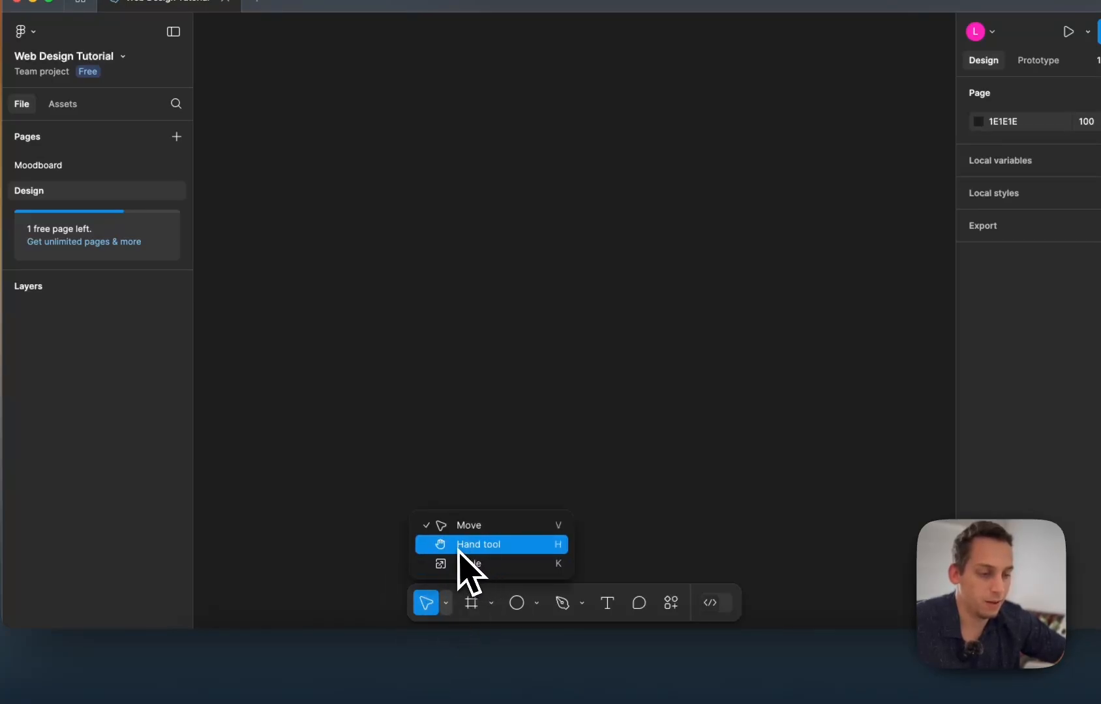
click(441, 525)
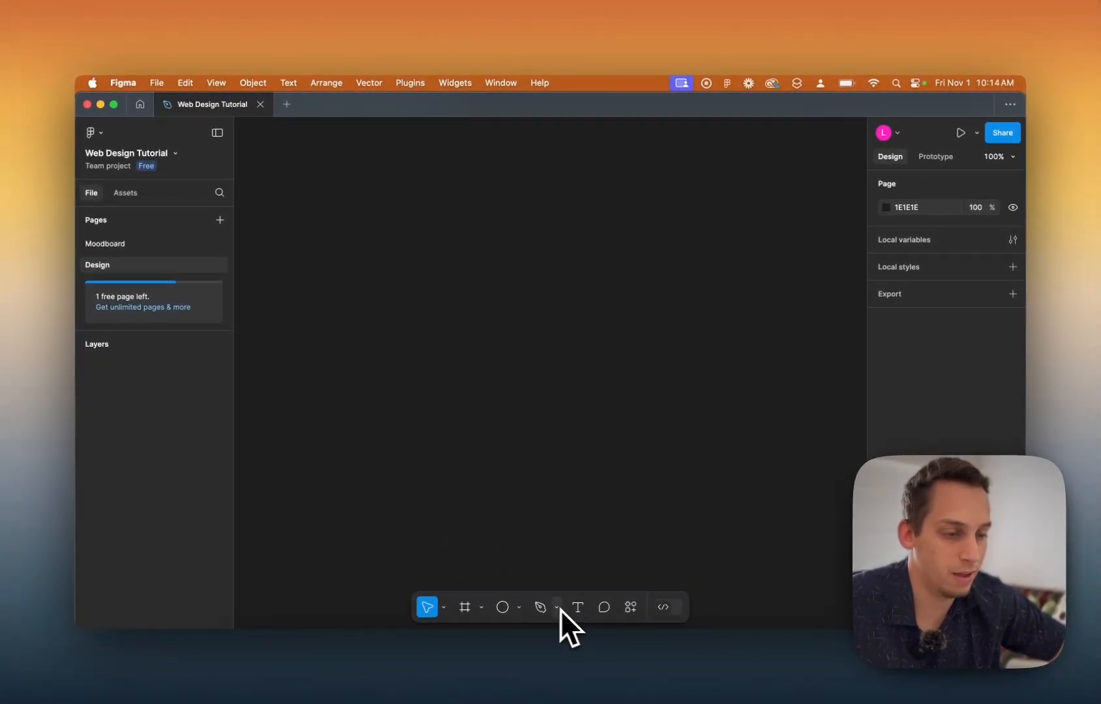
click(502, 607)
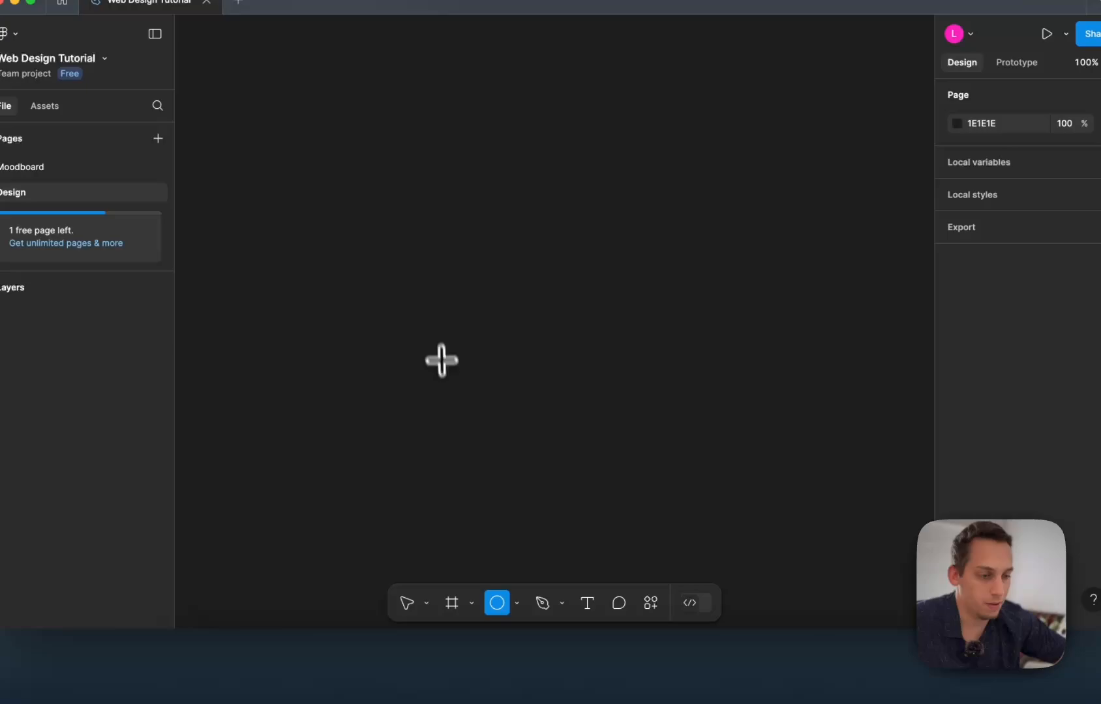
drag(437, 334, 589, 476)
drag(520, 435, 518, 377)
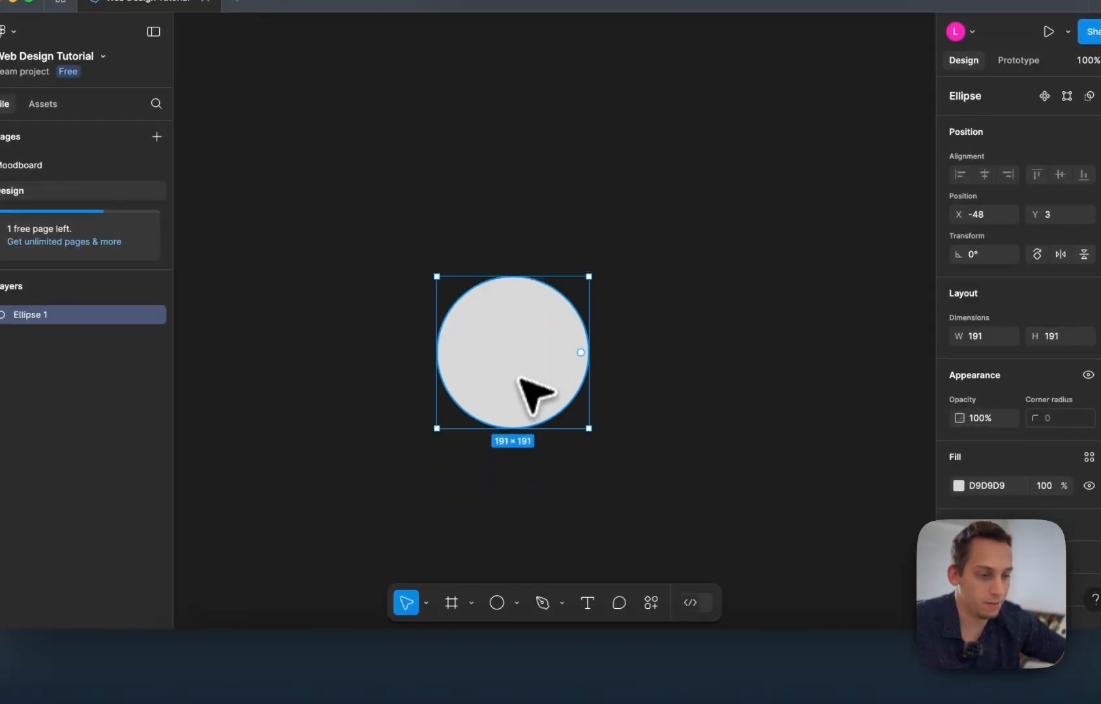
Pan the canvas in several directions around the circle while the Move tool is active.
scroll(456, 466, down, 2)
scroll(456, 466, right, 2)
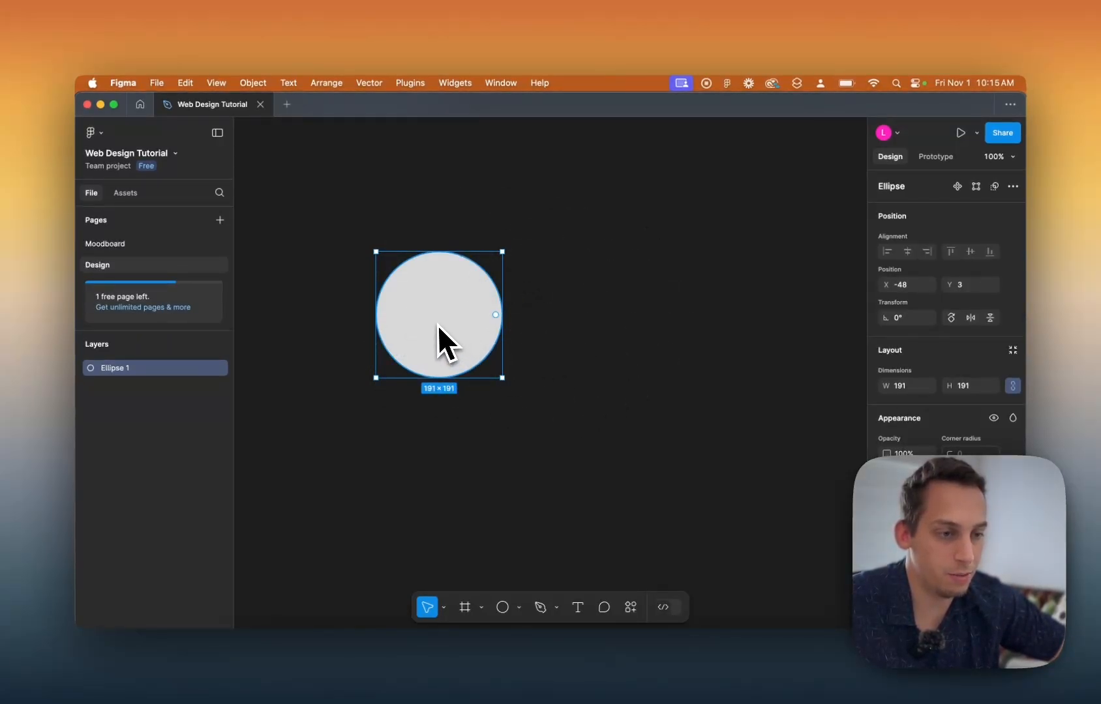
scroll(437, 325, left, 3)
scroll(437, 325, right, 3)
scroll(437, 324, down, 2)
scroll(437, 324, left, 4)
scroll(437, 325, up, 2)
scroll(436, 325, right, 5)
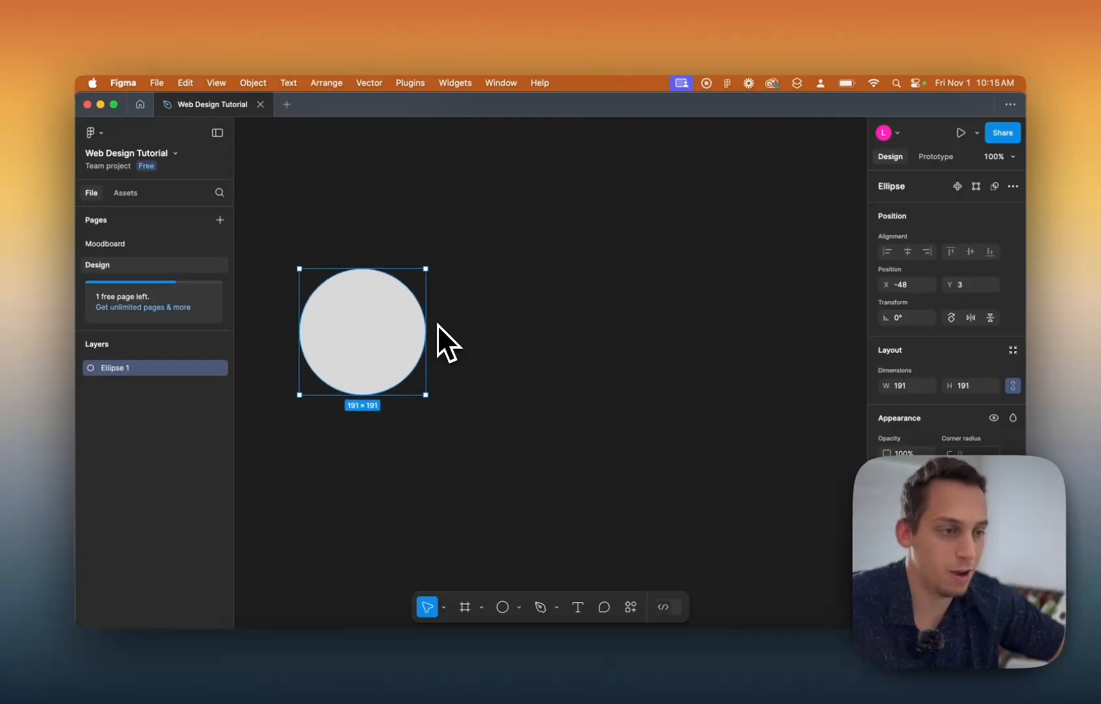
scroll(437, 325, left, 4)
scroll(437, 325, up, 1)
scroll(437, 324, right, 3)
scroll(437, 325, down, 2)
scroll(437, 325, up, 1)
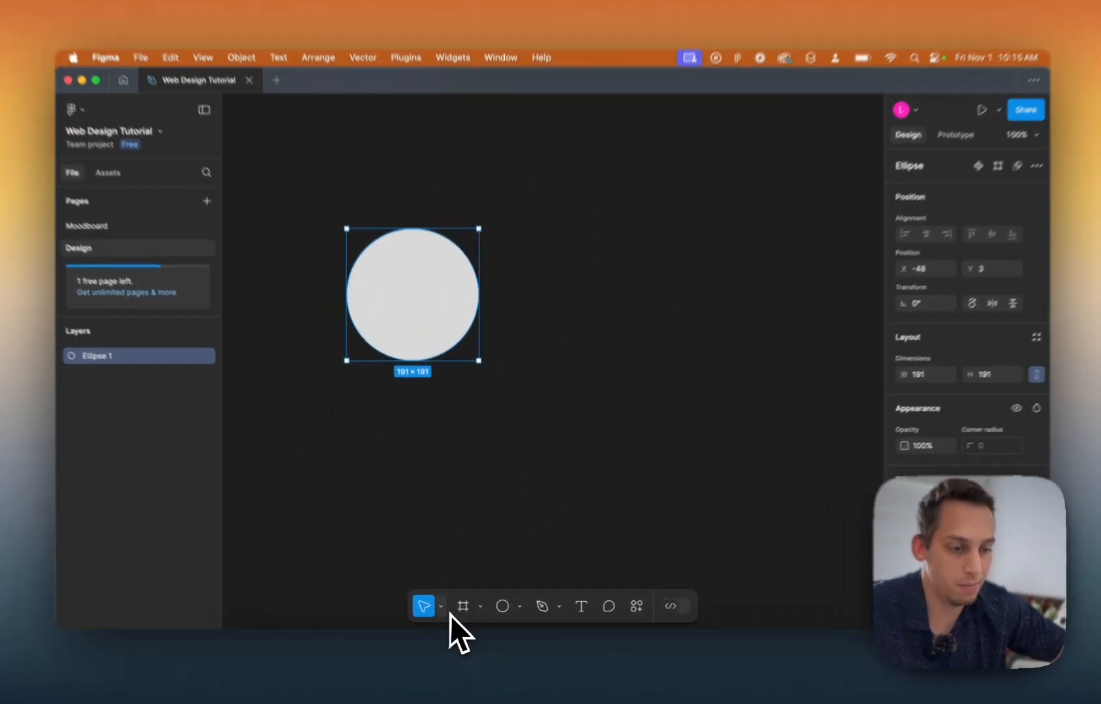
Activate the Hand tool and pan the canvas far to both sides, bringing the circle back near the middle.
click(444, 607)
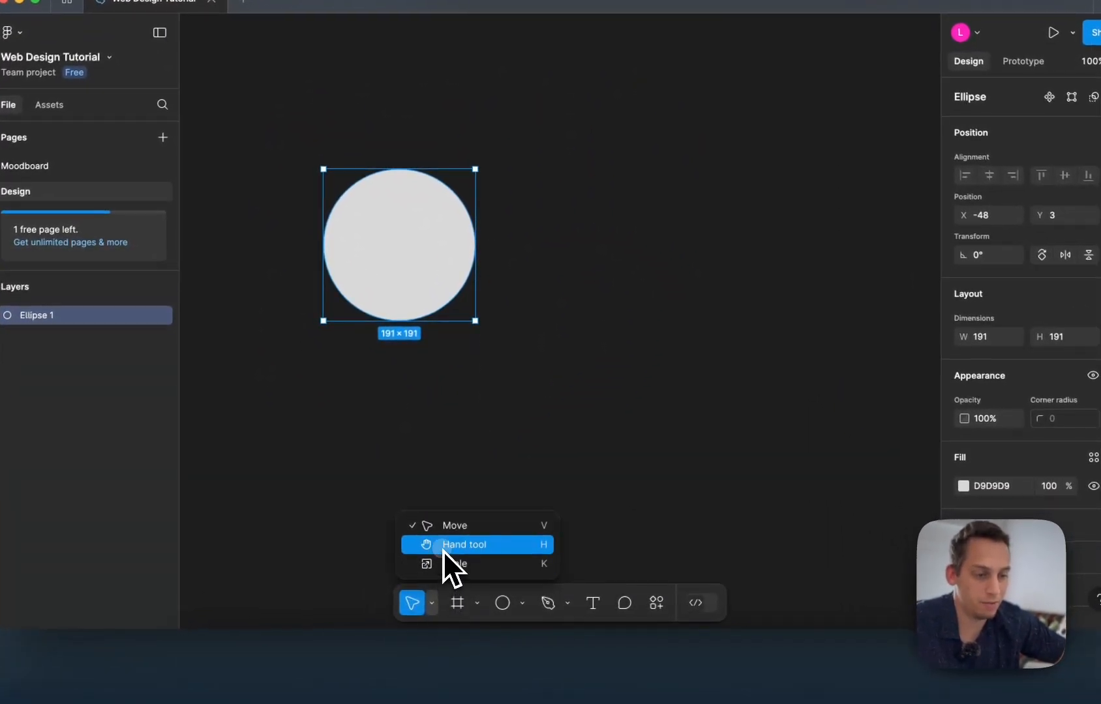
click(442, 550)
drag(332, 443, 338, 472)
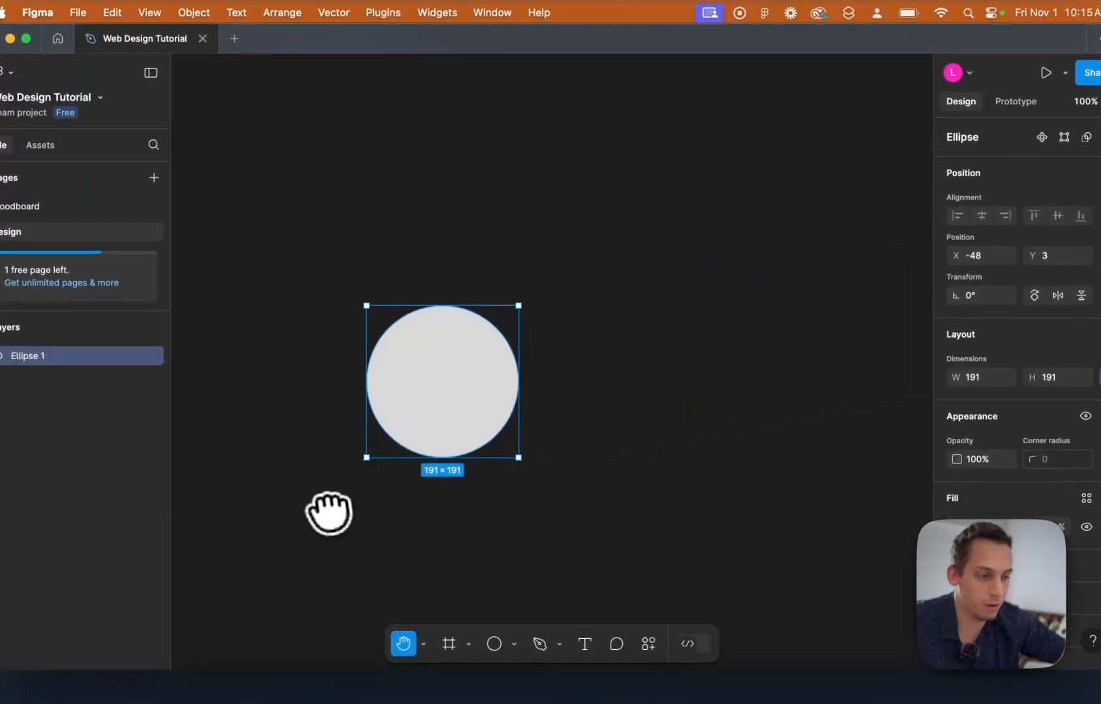
drag(308, 249, 812, 233)
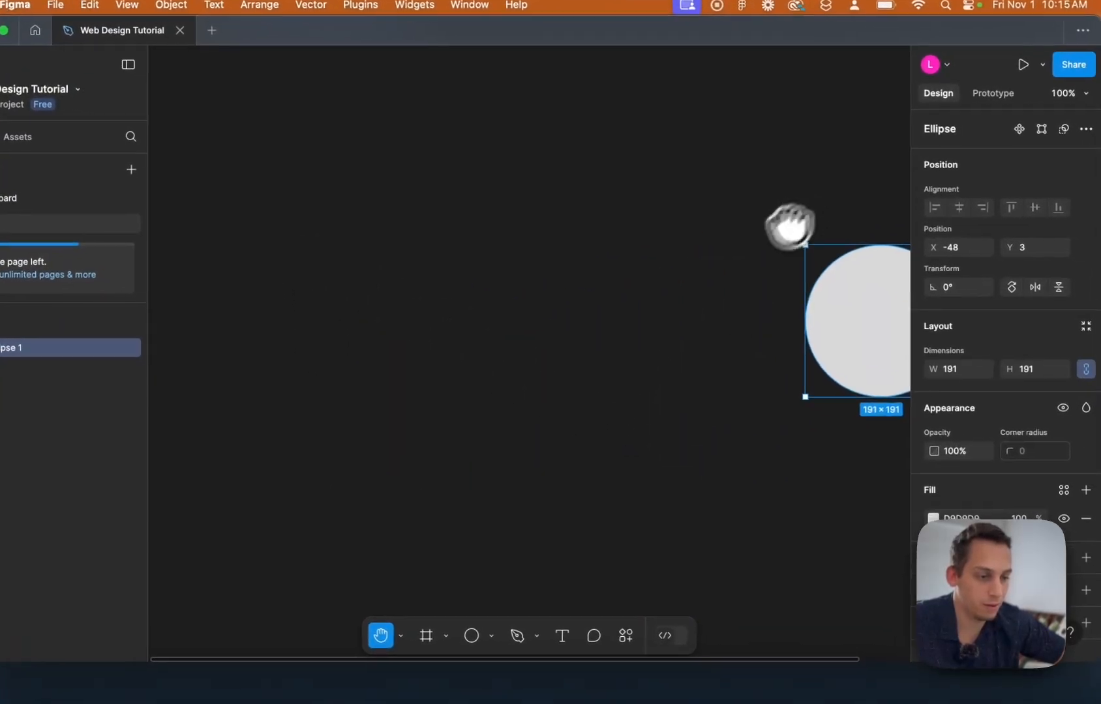
drag(713, 384, 323, 400)
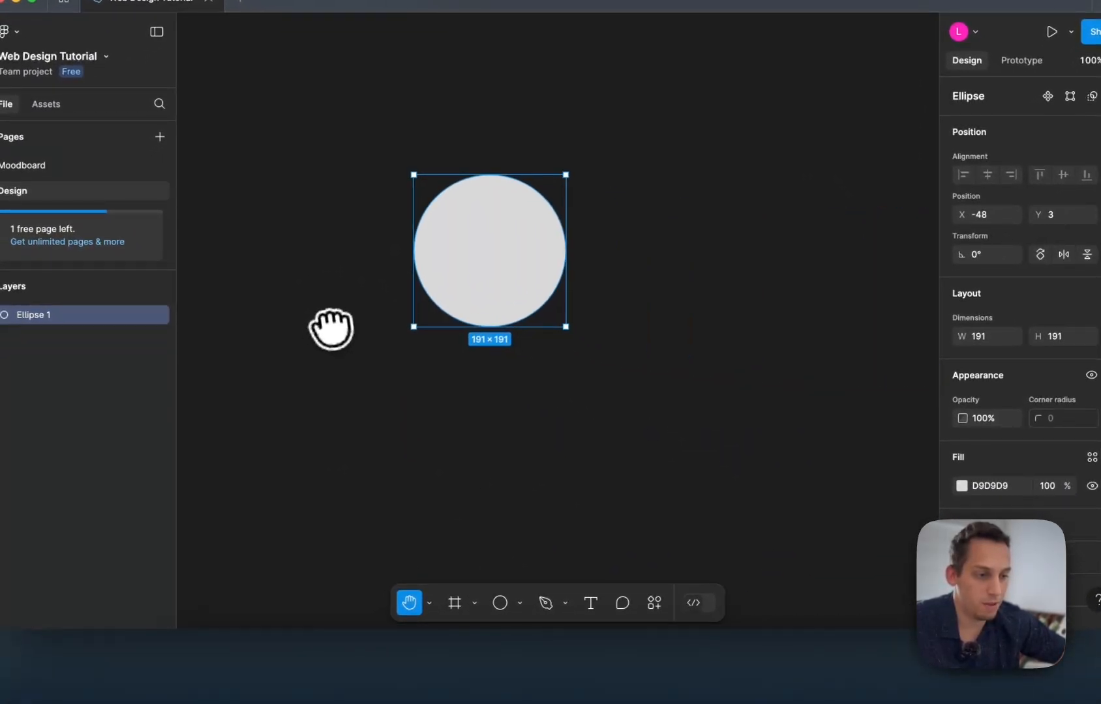
Return to the Move tool, pan around the circle, and zoom the canvas out and back in to about 182%.
click(429, 603)
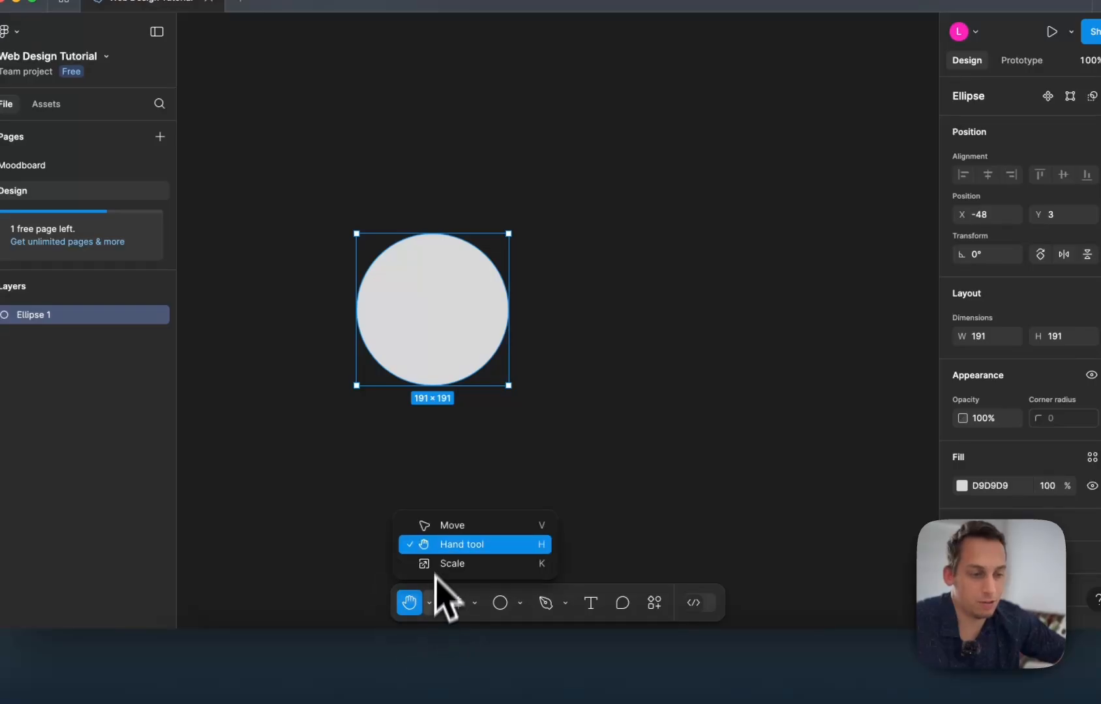
click(447, 530)
scroll(406, 508, left, 5)
scroll(385, 481, right, 4)
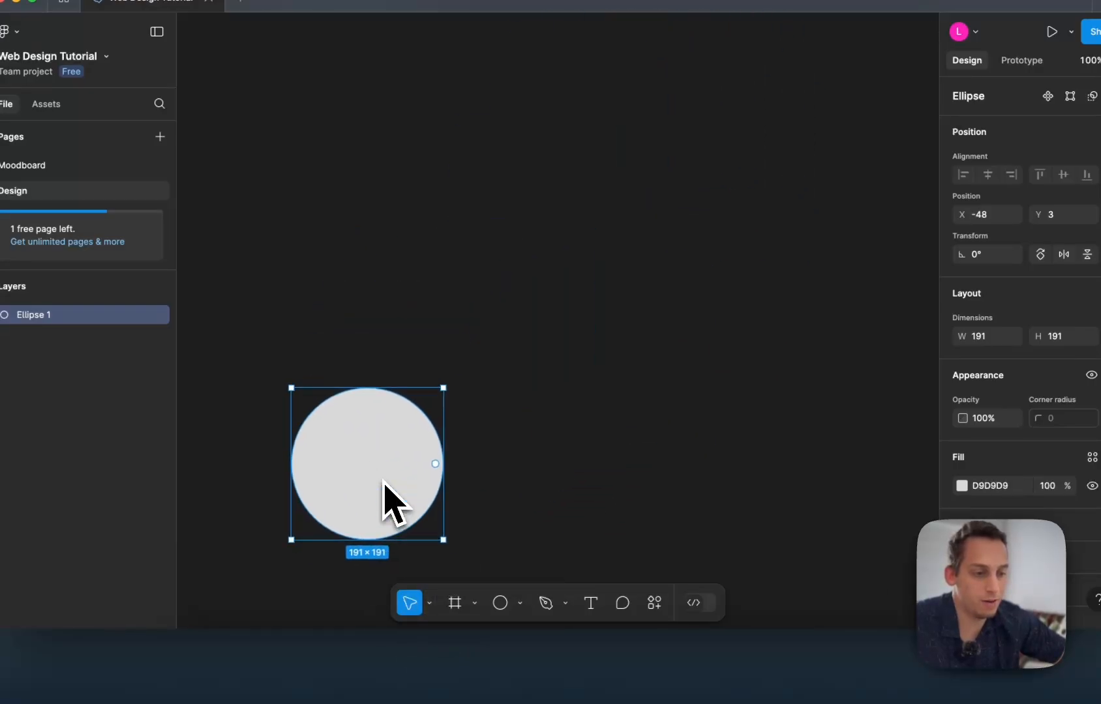
scroll(385, 481, down, 2)
scroll(384, 481, up, 5)
scroll(385, 481, down, 5)
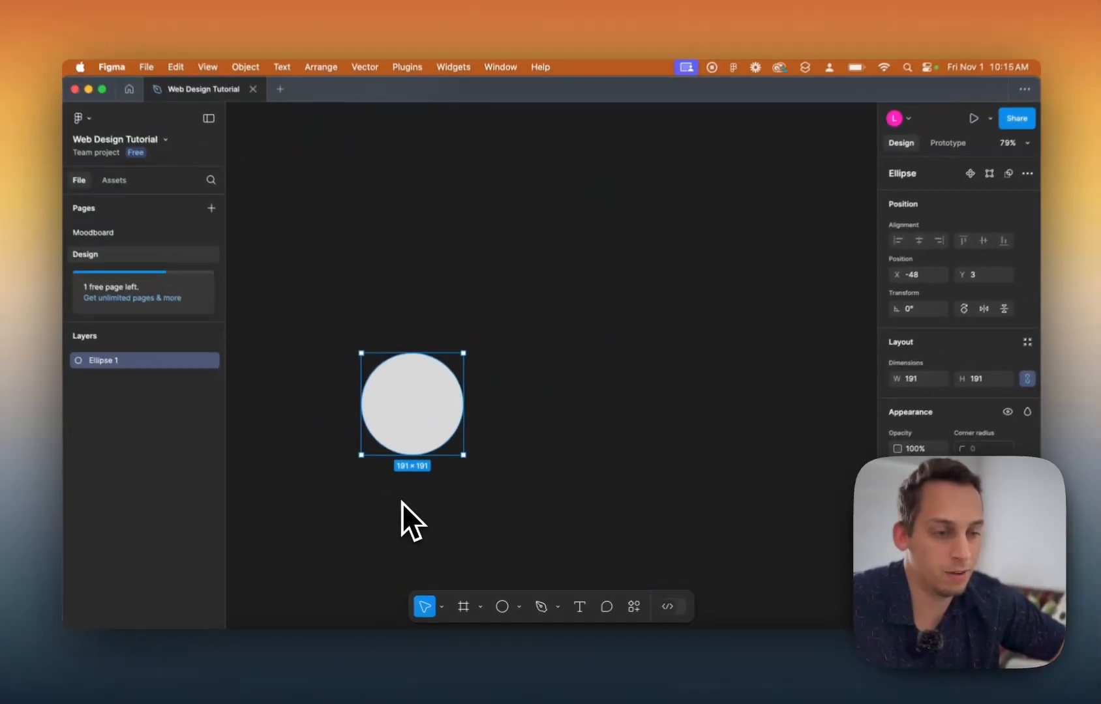
scroll(403, 505, up, 5)
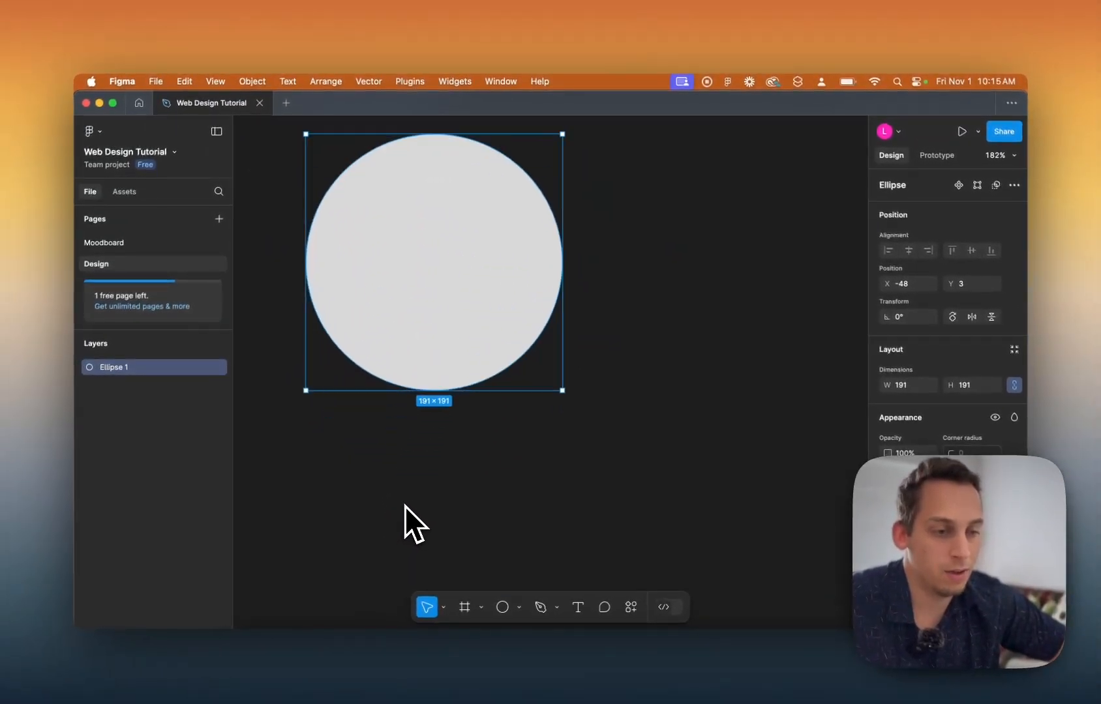
Zoom the canvas out to about 97% and pan around the circle with the temporary Hand tool.
scroll(404, 506, down, 4)
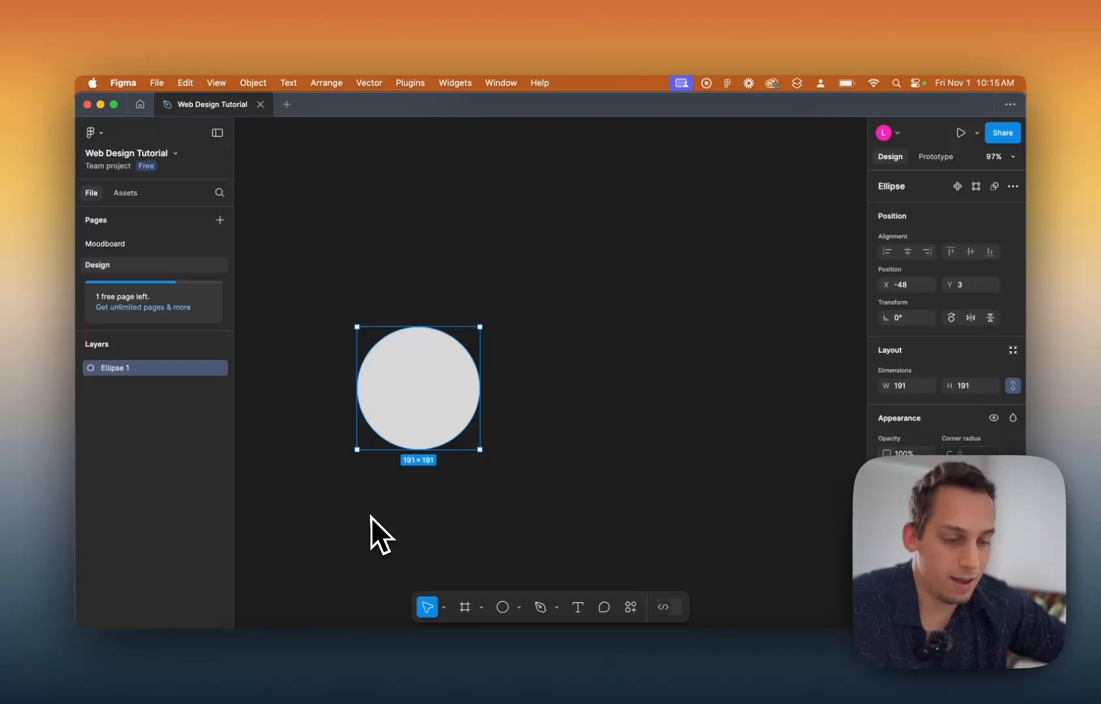
key(space)
drag(346, 519, 425, 429)
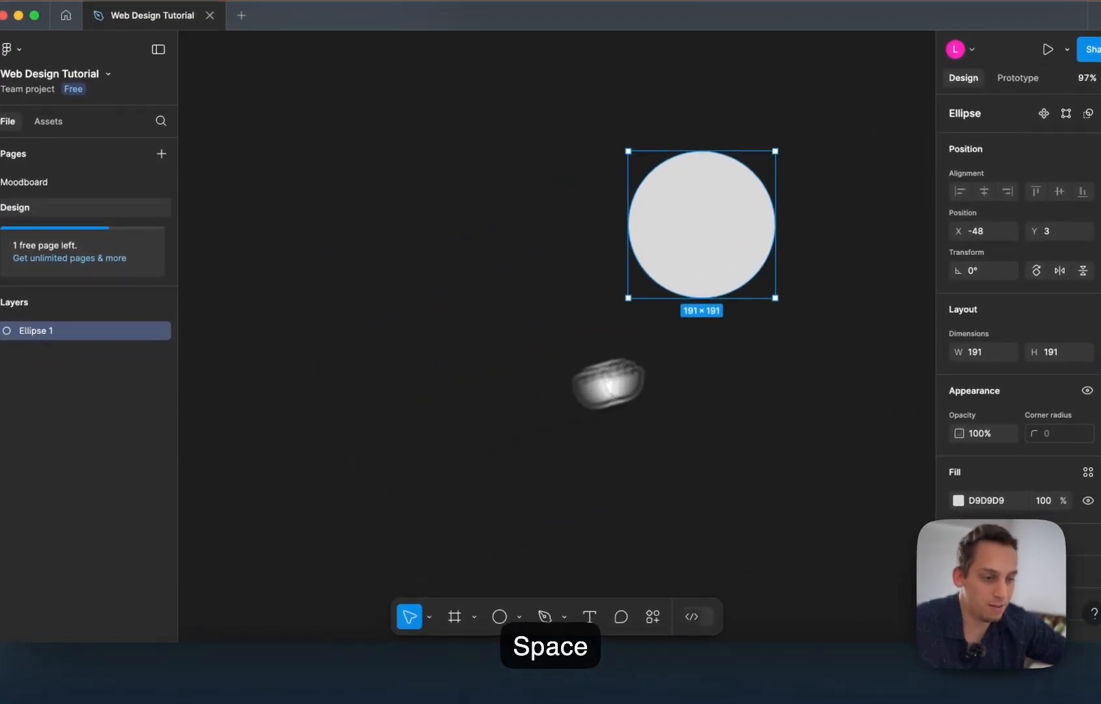
drag(595, 393, 735, 430)
drag(370, 401, 489, 404)
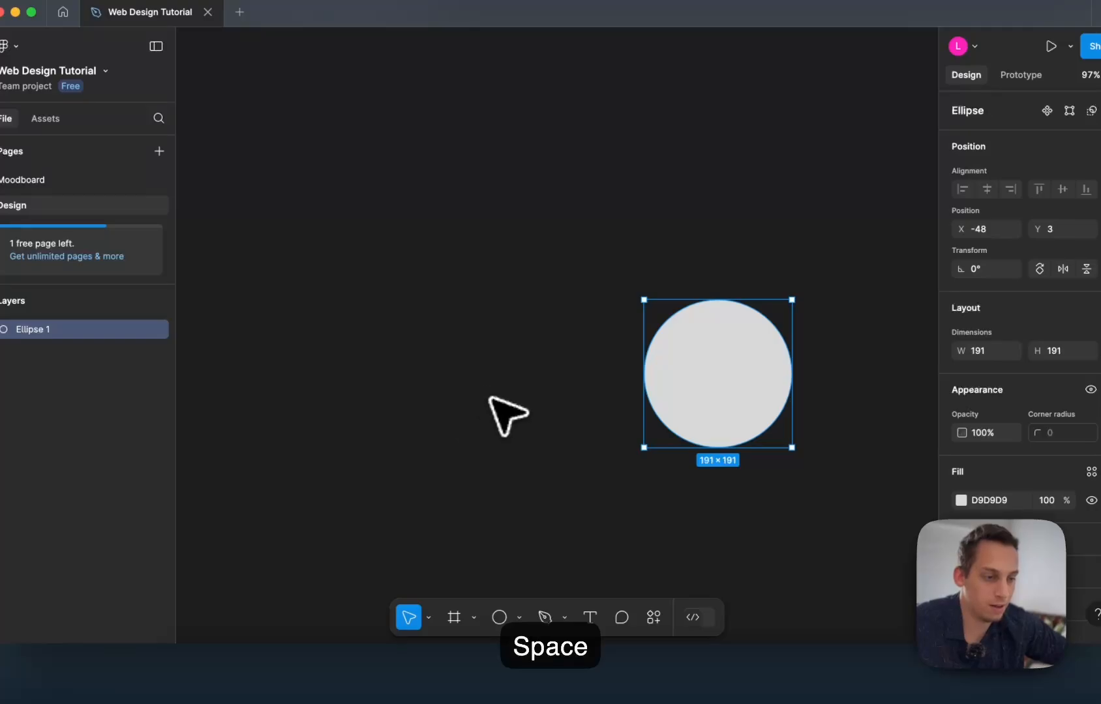
Deselect the circle, draw selection marquees over empty canvas beside it, and pan the circle back near the middle with the temporary Hand tool.
click(544, 393)
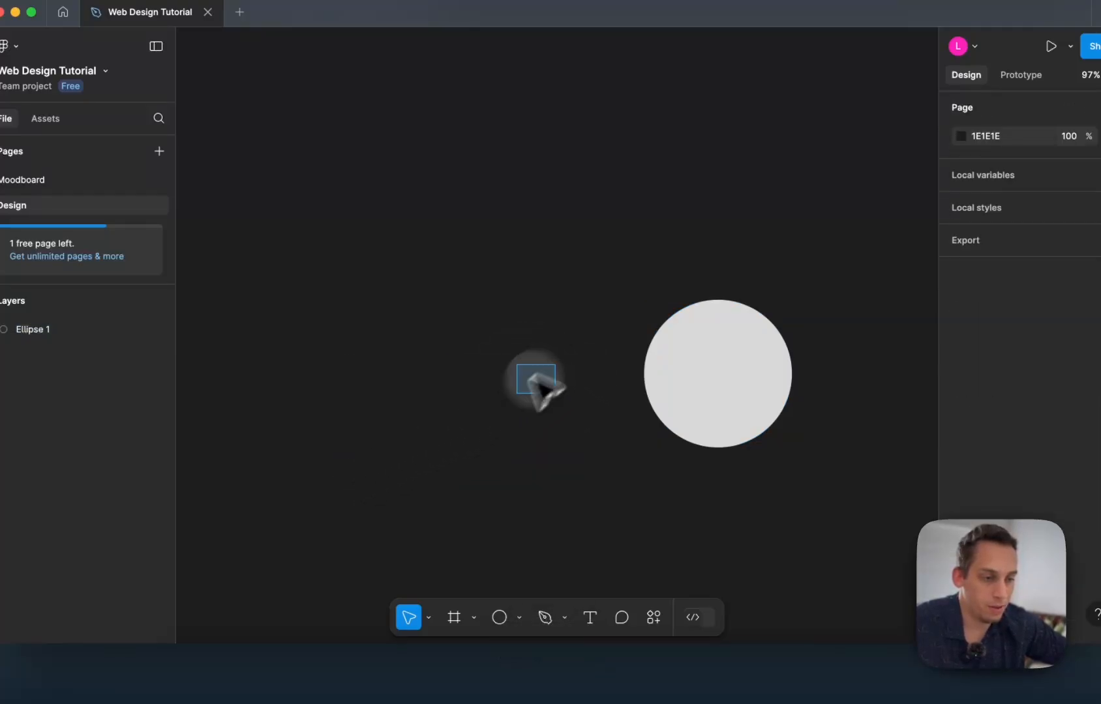
drag(531, 376, 391, 472)
drag(571, 366, 376, 484)
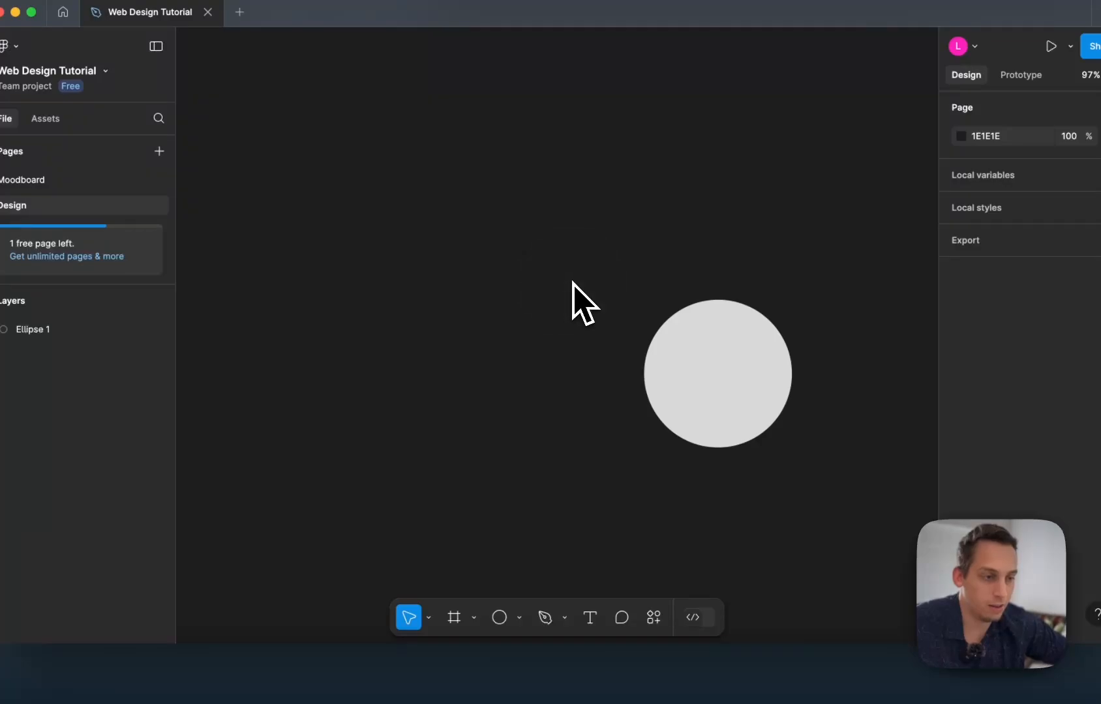
drag(527, 317, 397, 449)
key(space)
drag(499, 427, 304, 413)
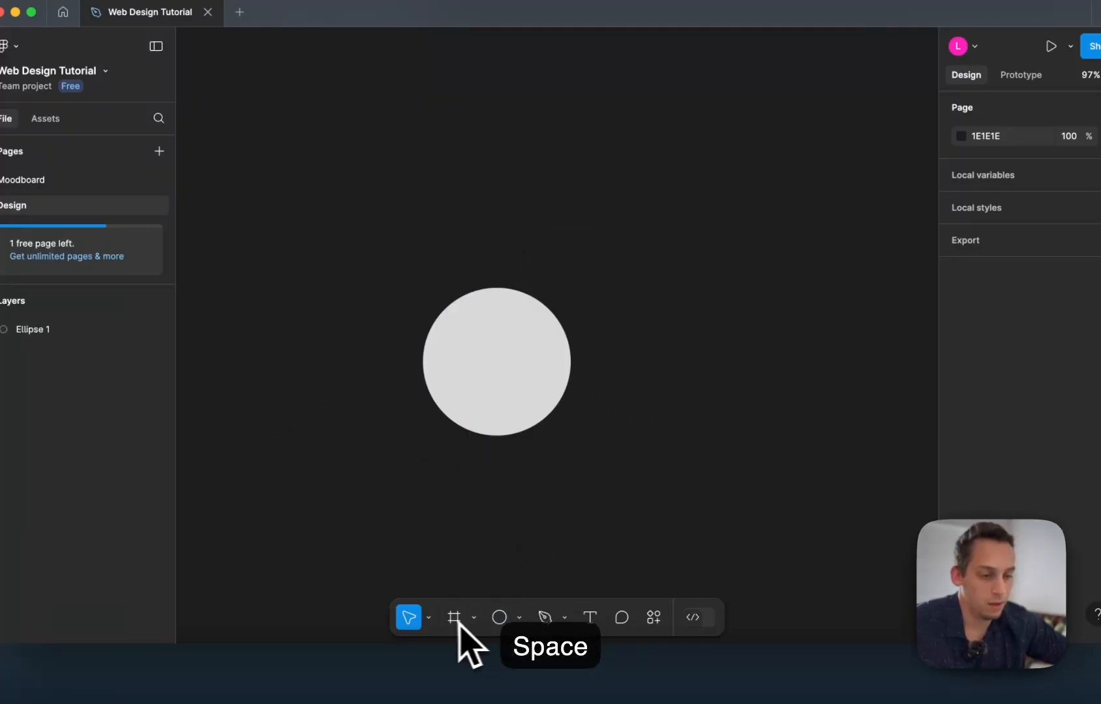
Look over the Move tool variants, switch to Chrome to view the Plateform landing page, and return to Figma.
click(429, 618)
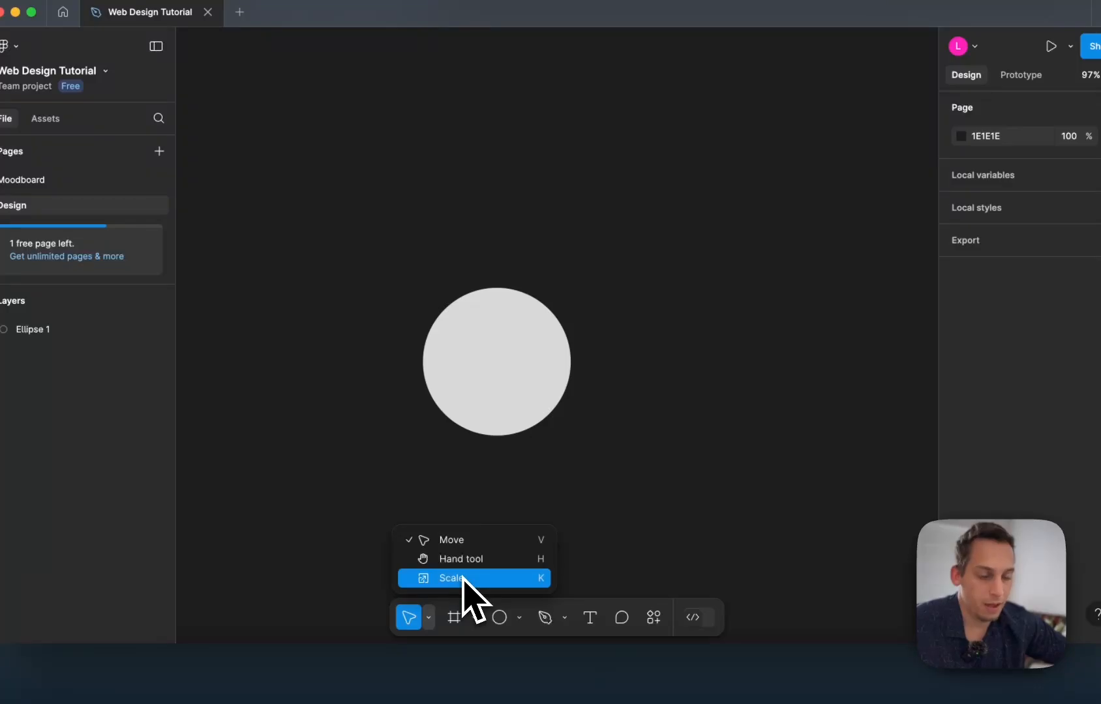
click(360, 537)
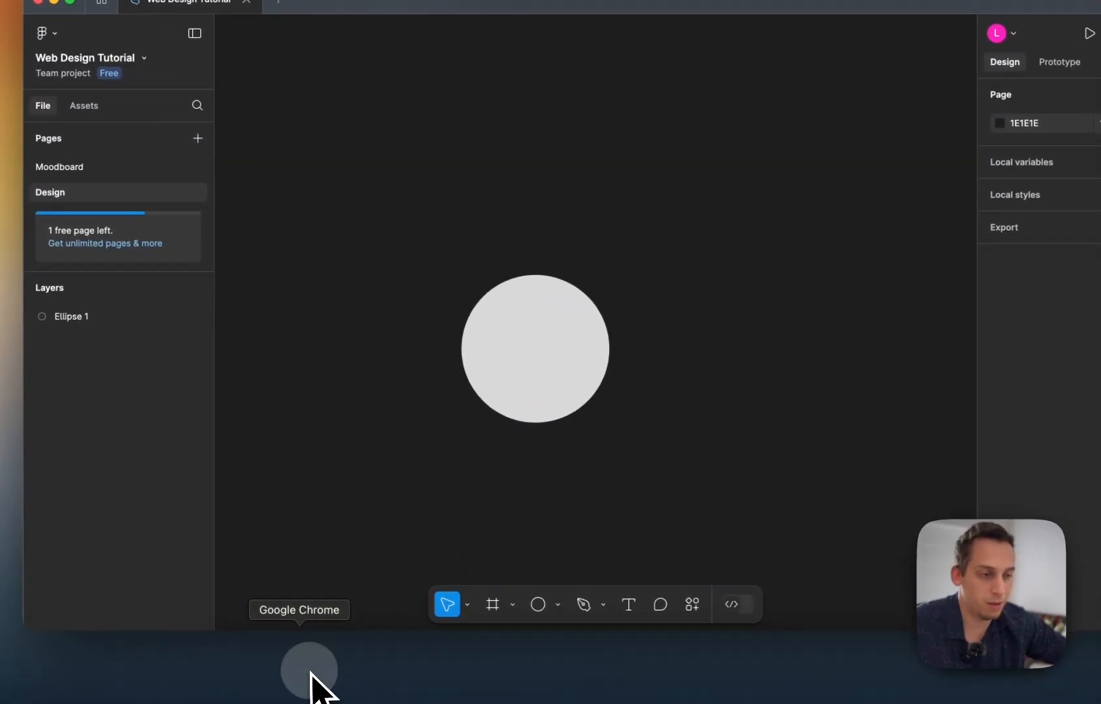
click(311, 695)
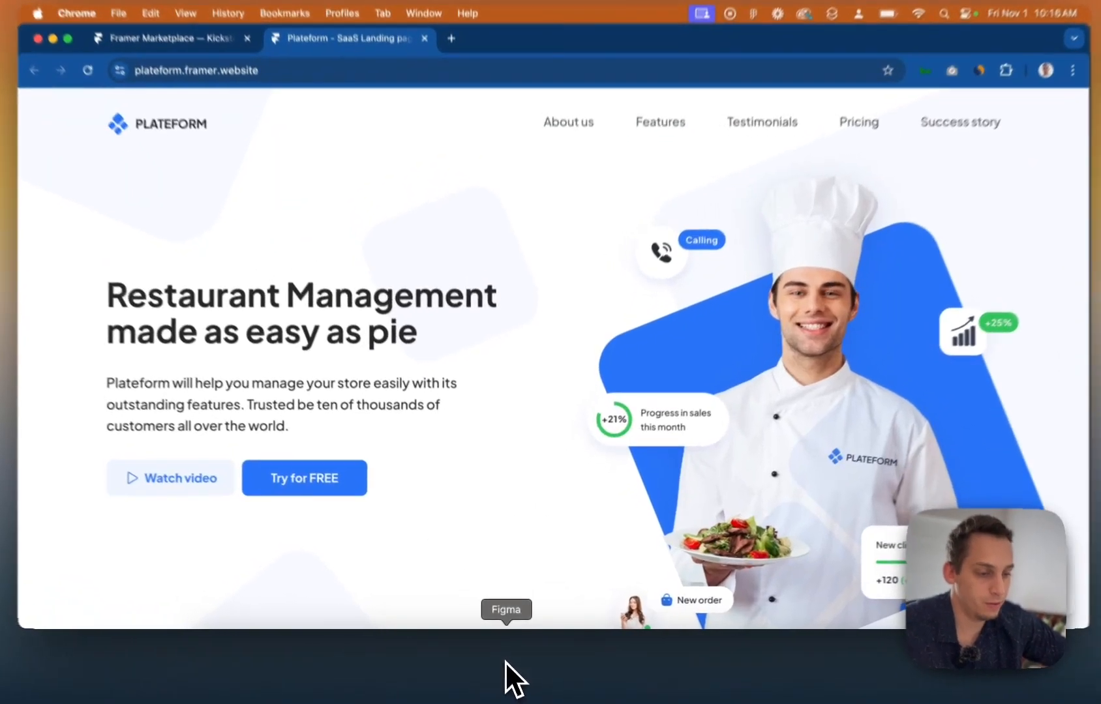
click(509, 657)
scroll(580, 490, right, 3)
scroll(588, 462, down, 5)
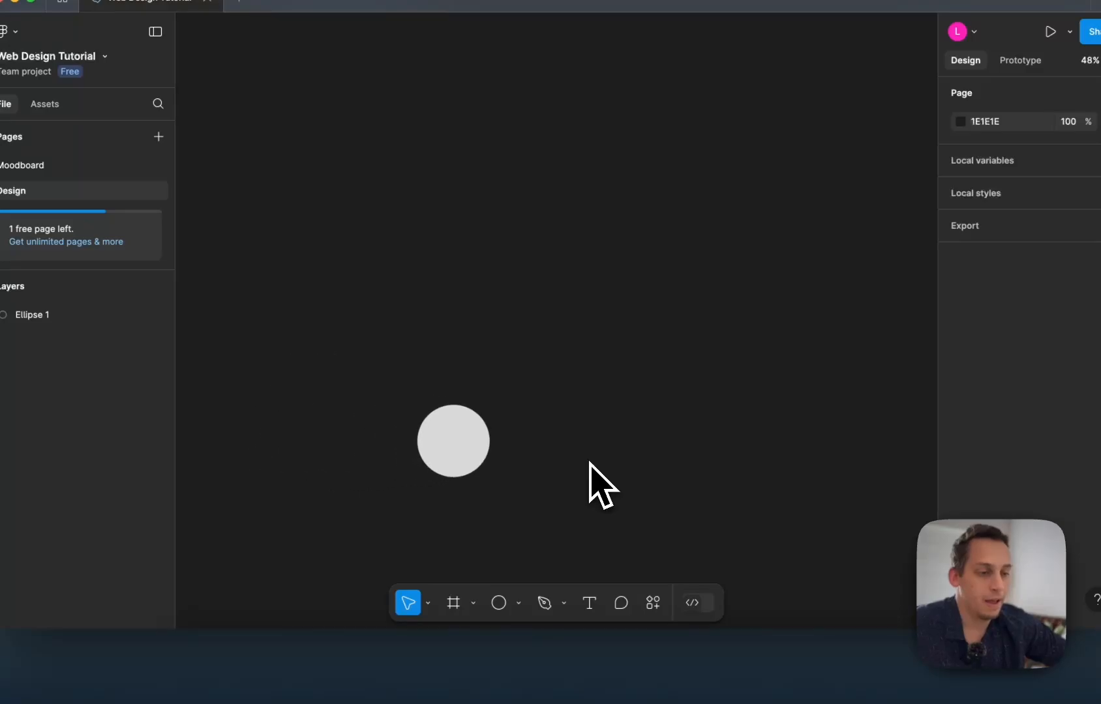
scroll(492, 450, down, 2)
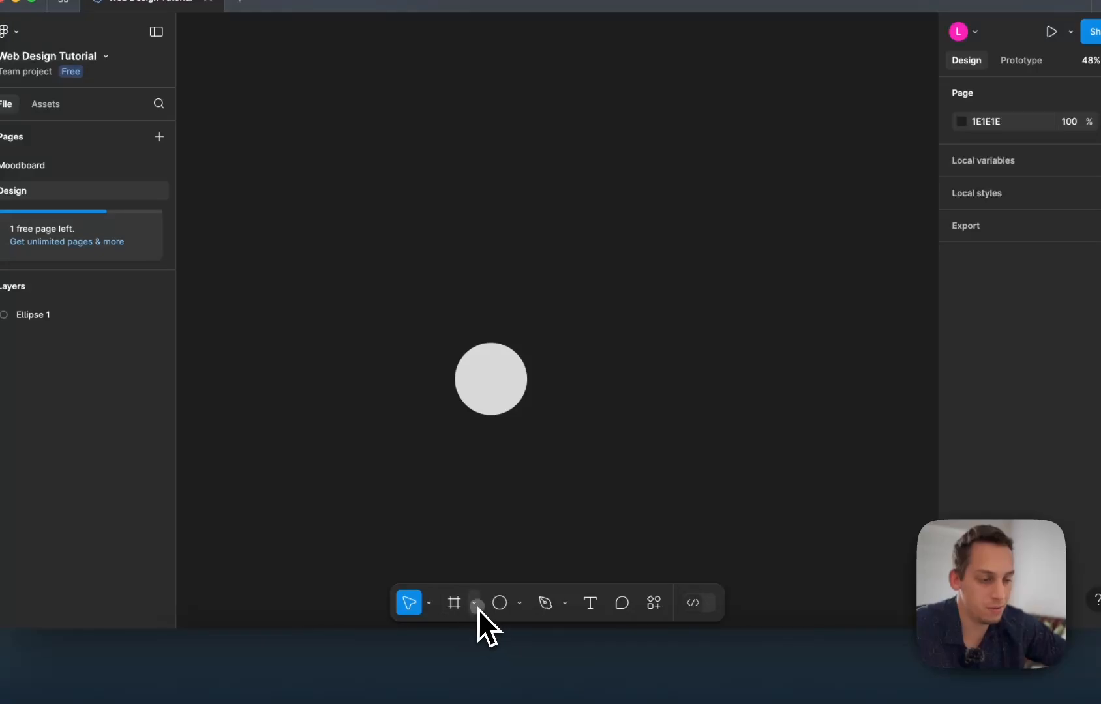
Draw a section about 448 × 544 around the circle with the Section tool and undo it.
click(477, 606)
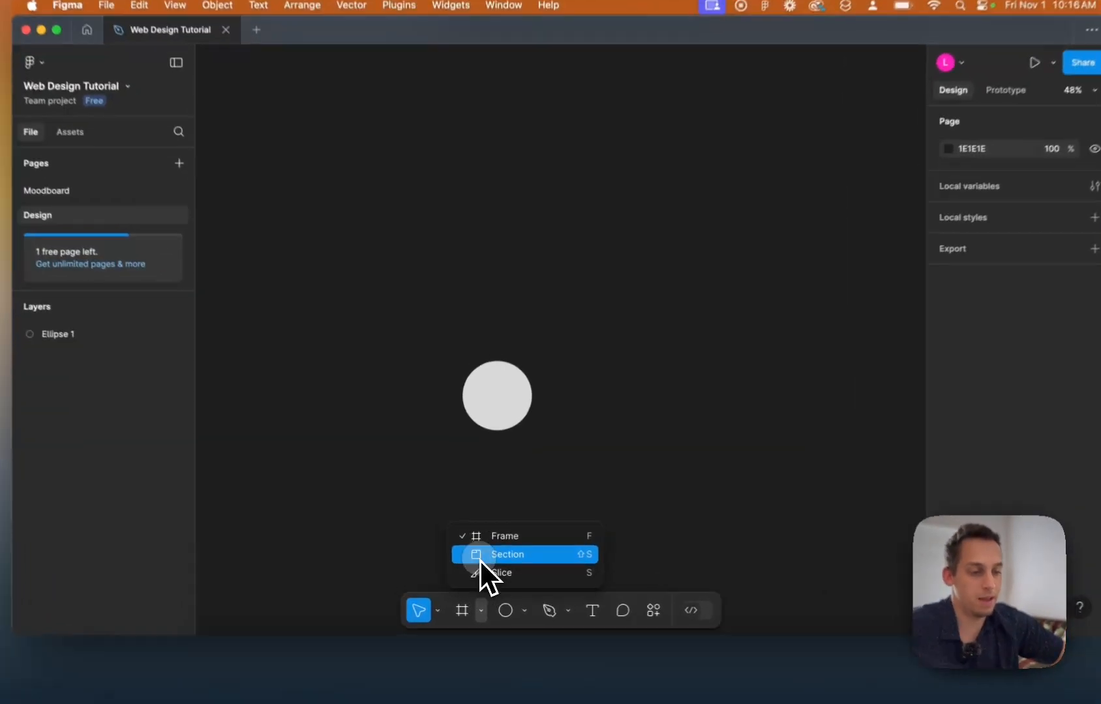
click(480, 560)
drag(413, 286, 582, 491)
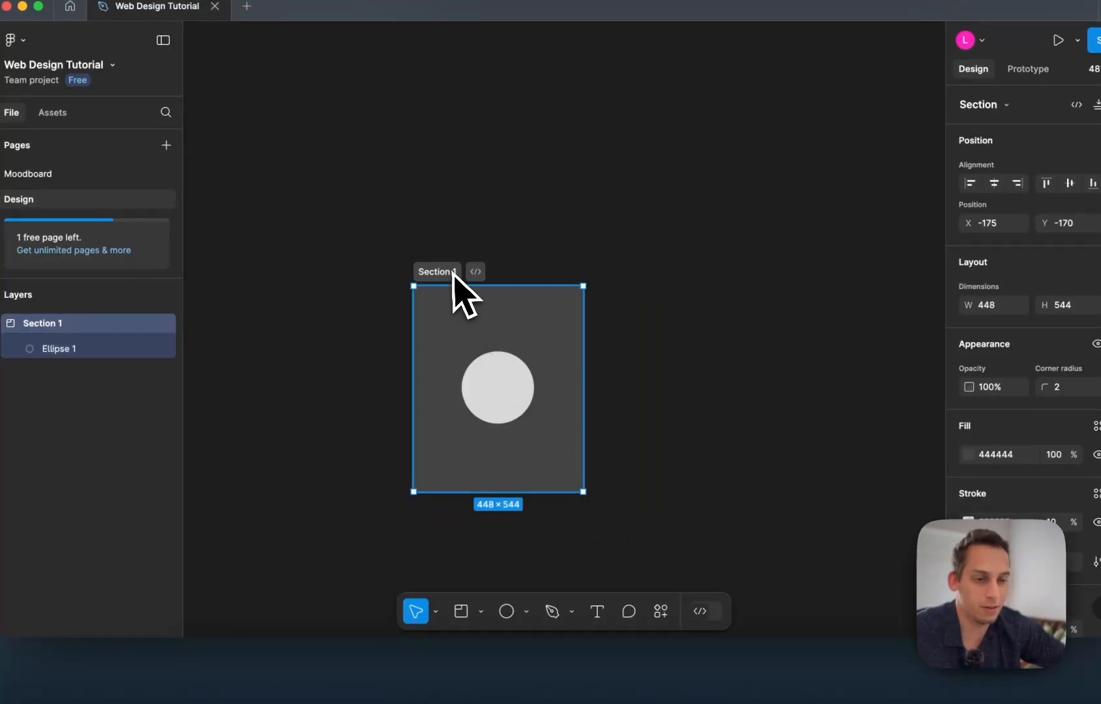
key(super+z)
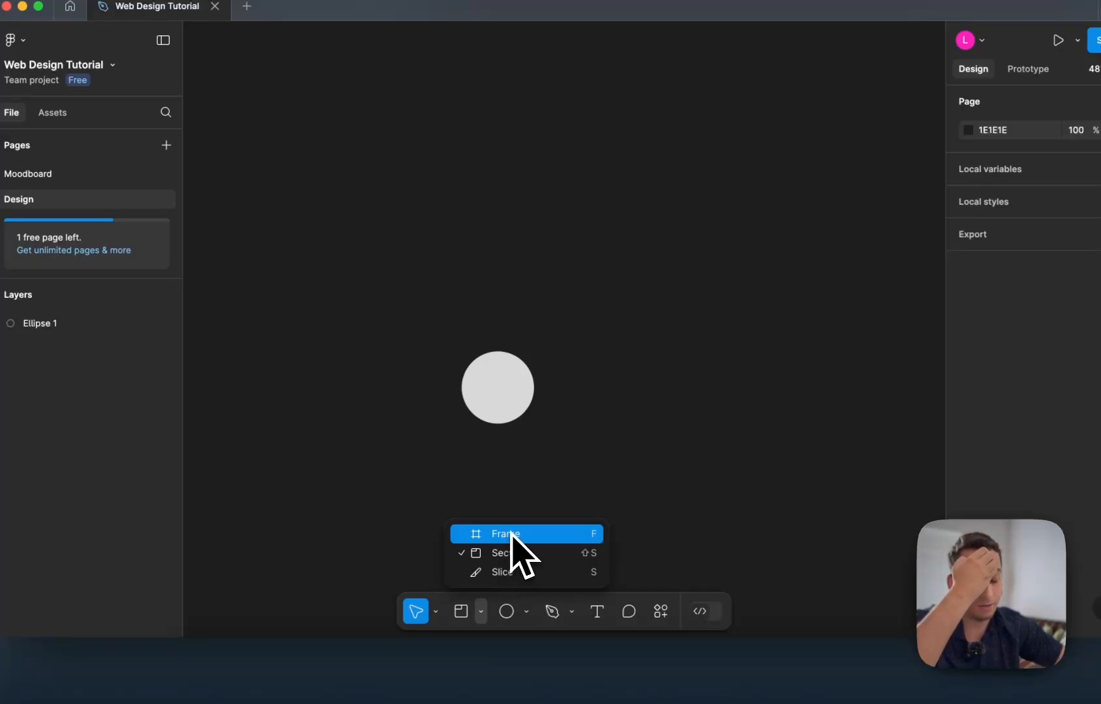
Draw a frame about 610 × 473 to the right of the circle with the Frame tool and delete it.
click(515, 536)
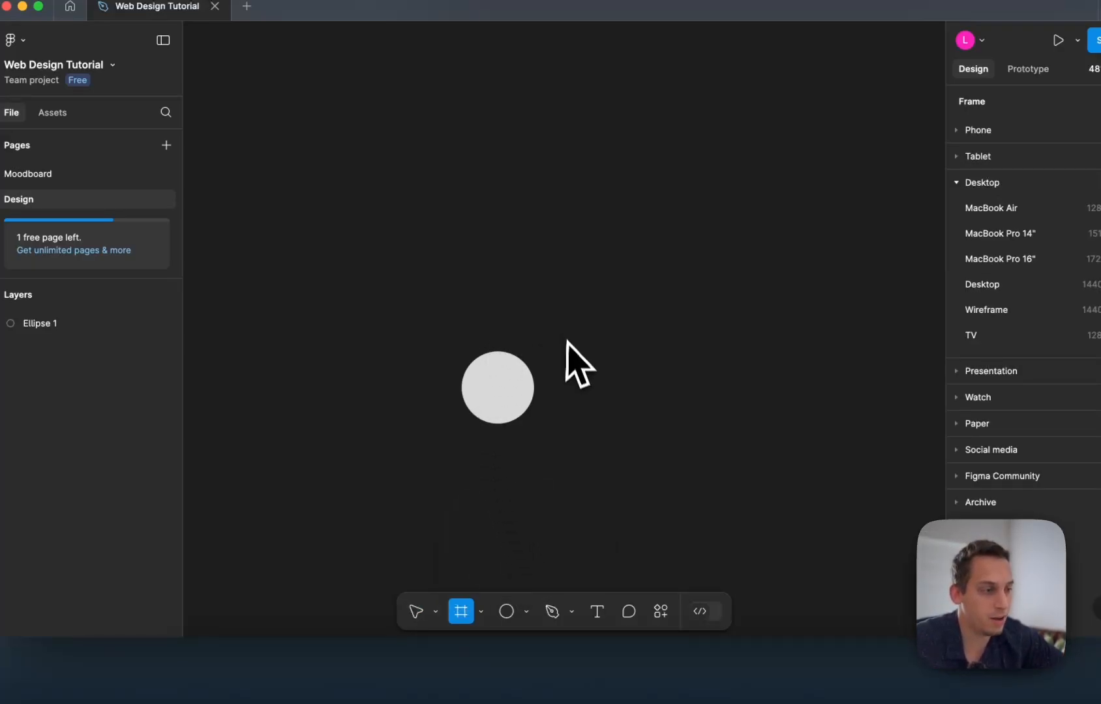
scroll(566, 341, right, 5)
scroll(566, 341, down, 2)
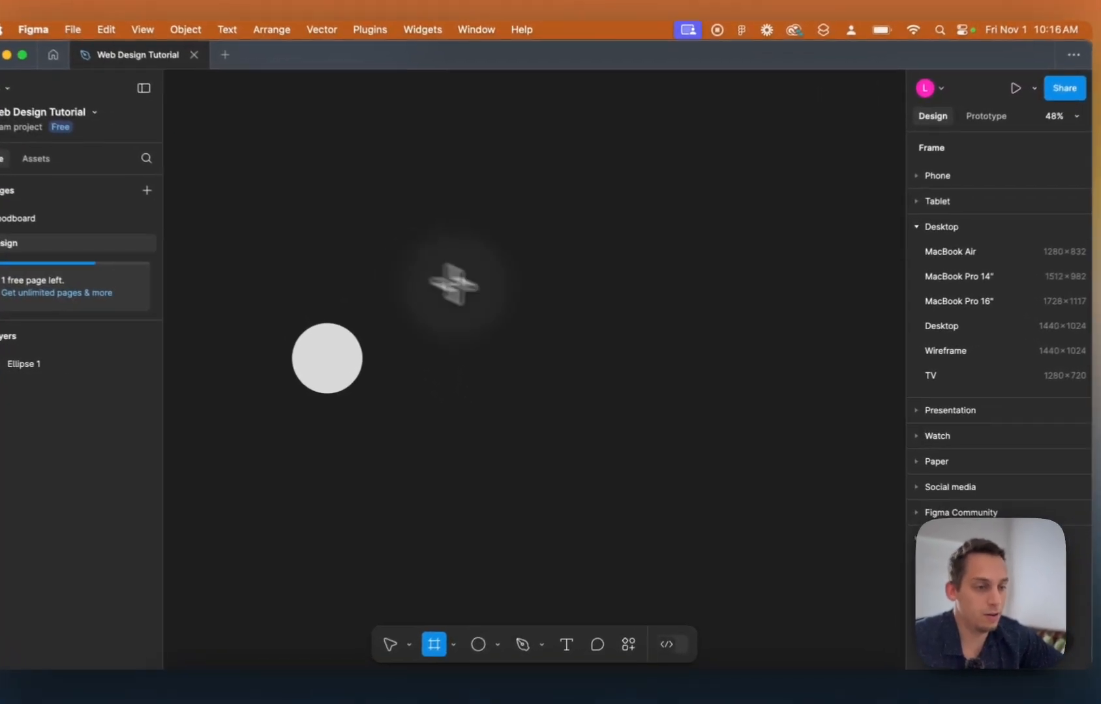
drag(456, 291, 648, 440)
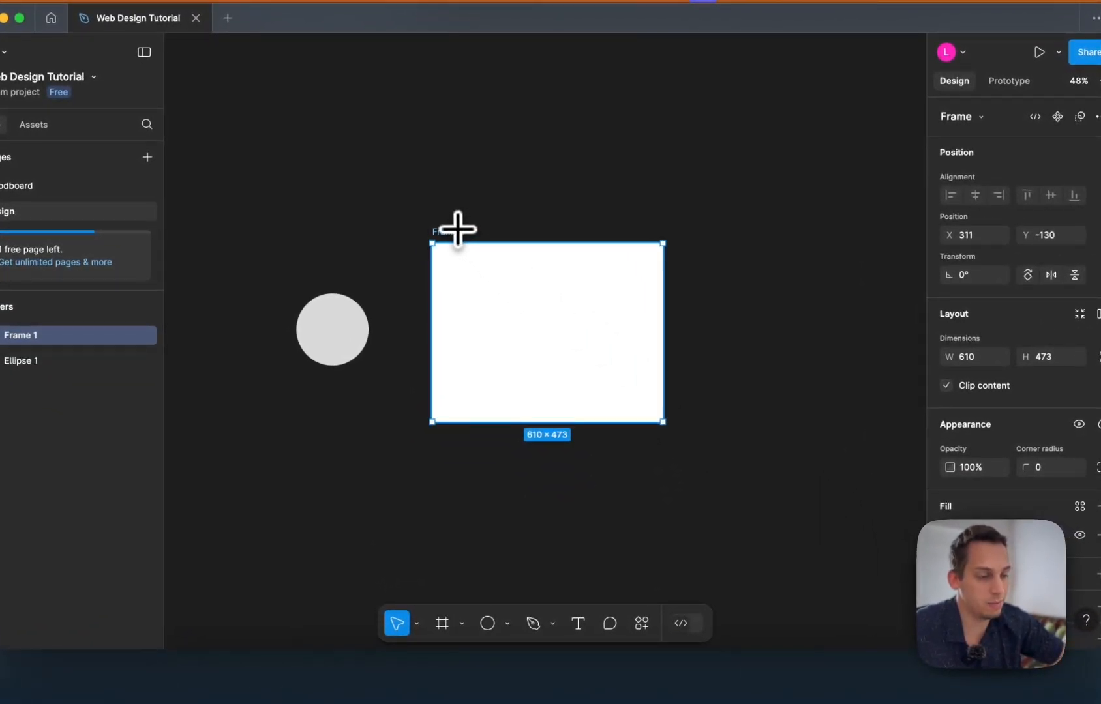
key(BackSpace)
Add a 1440 × 1024 Desktop preset frame and move it beside the circle to about X 280, Y -244.
click(442, 624)
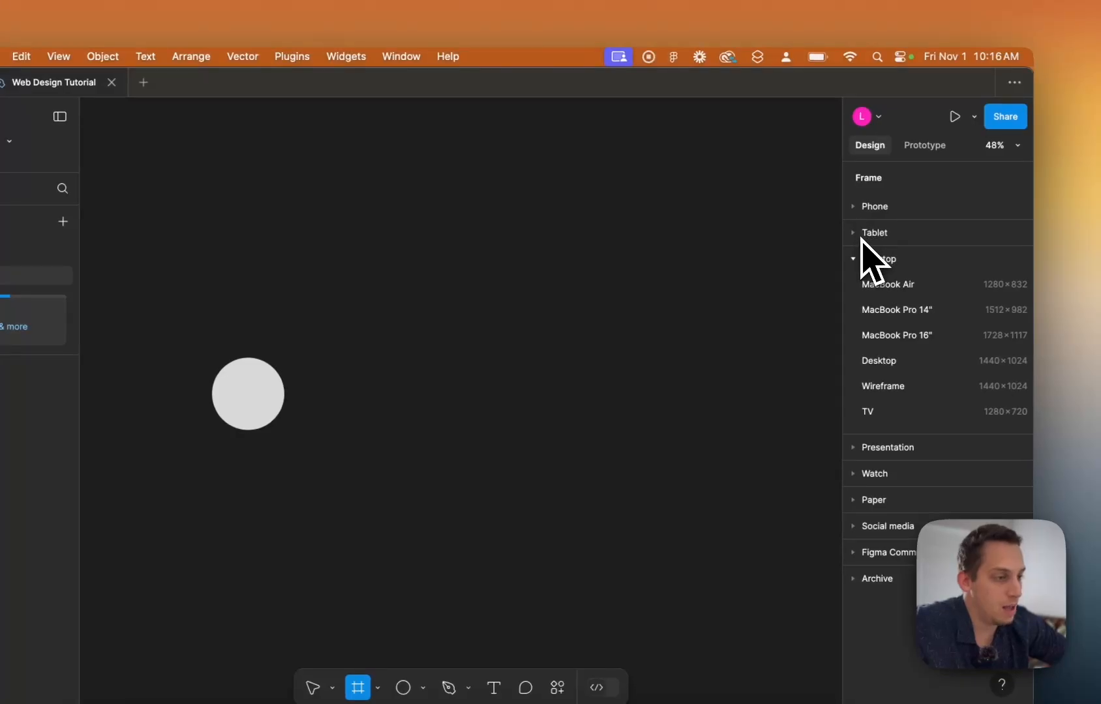
click(885, 363)
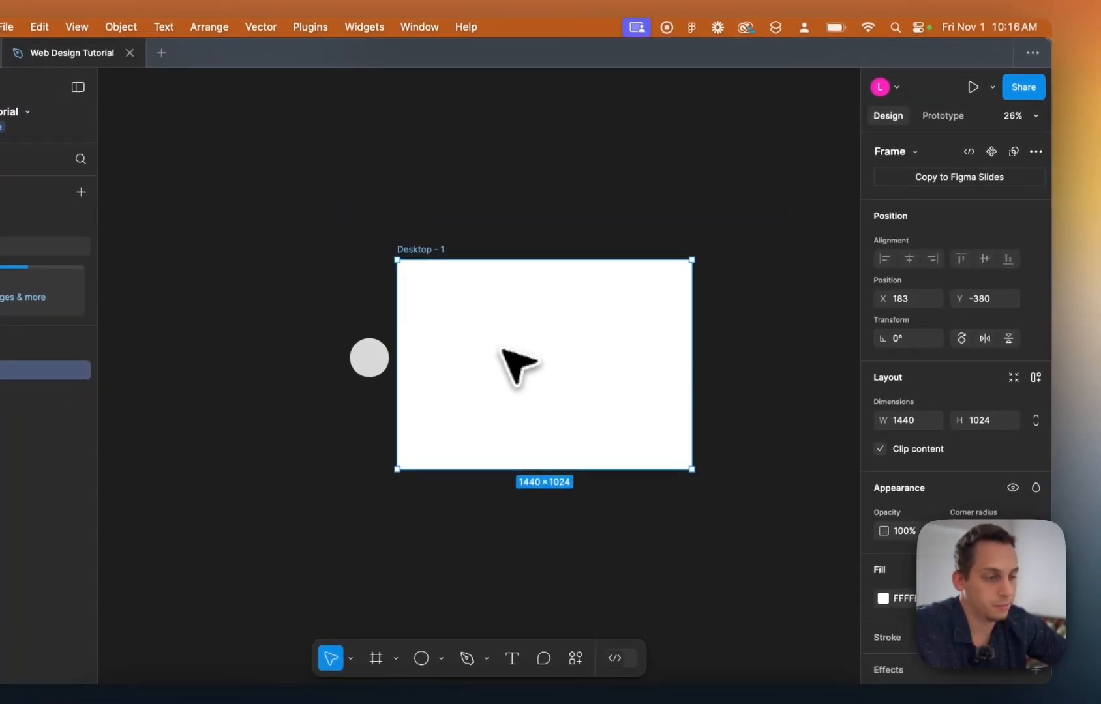
scroll(501, 351, right, 2)
drag(451, 358, 470, 386)
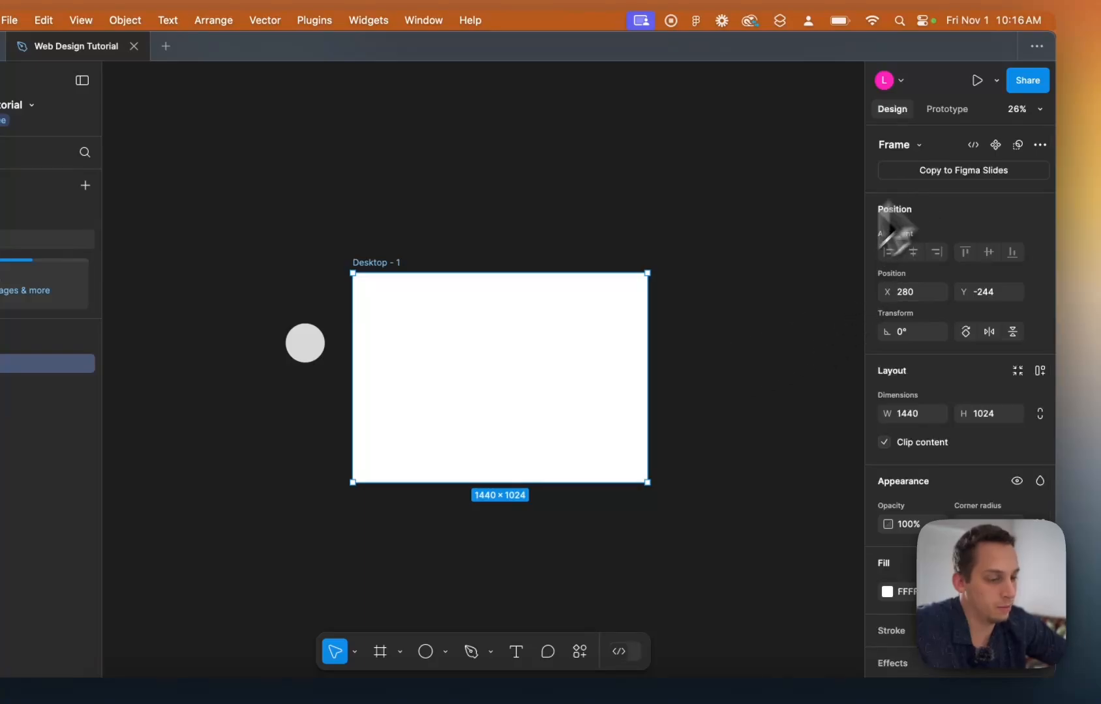
Add an iPad Pro 11" preset frame, 834 × 1194, and align it to the right of the Desktop frame at X 1857, Y -244.
click(380, 651)
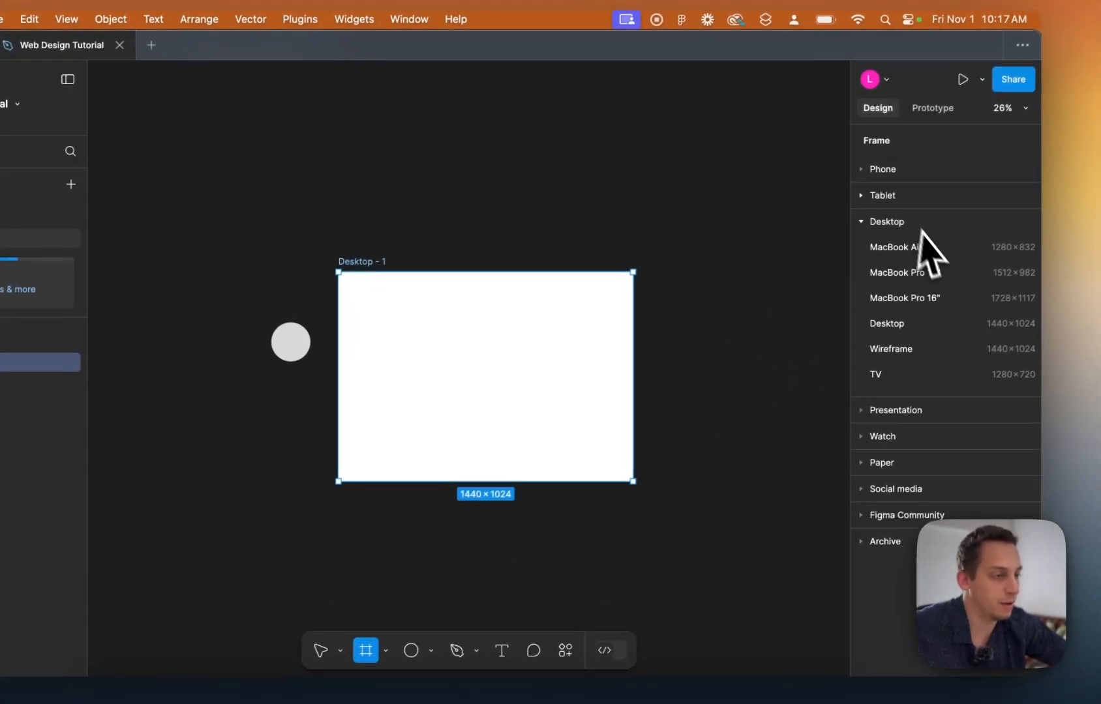
click(874, 195)
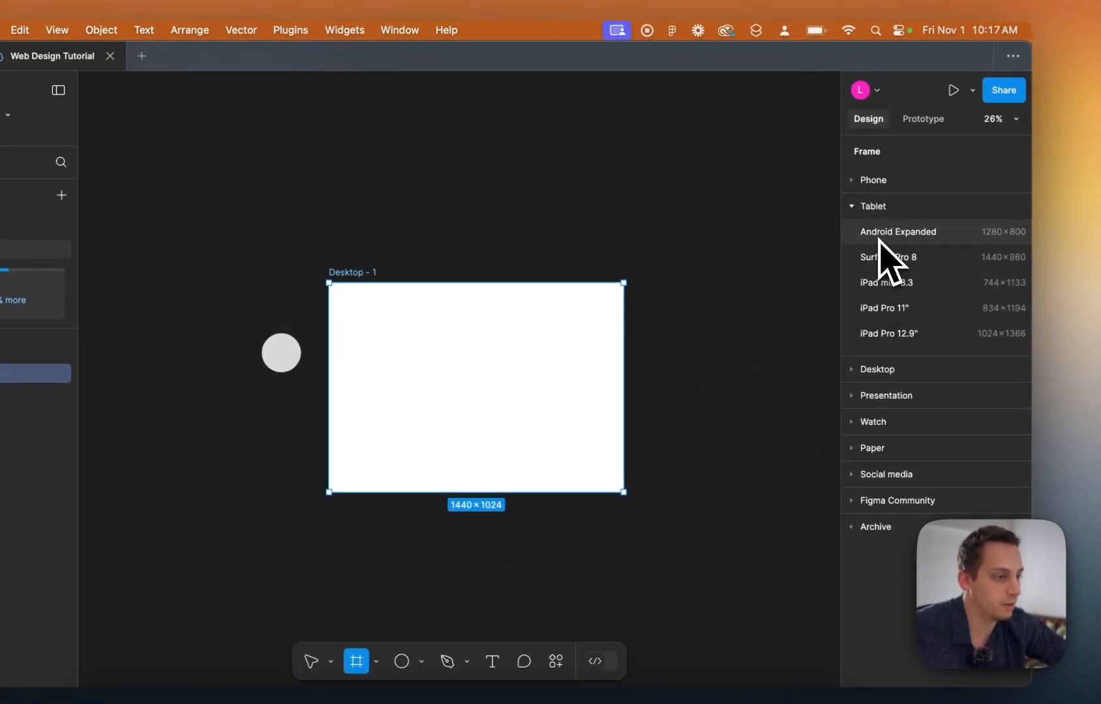
click(892, 308)
drag(718, 326, 737, 353)
scroll(737, 353, right, 5)
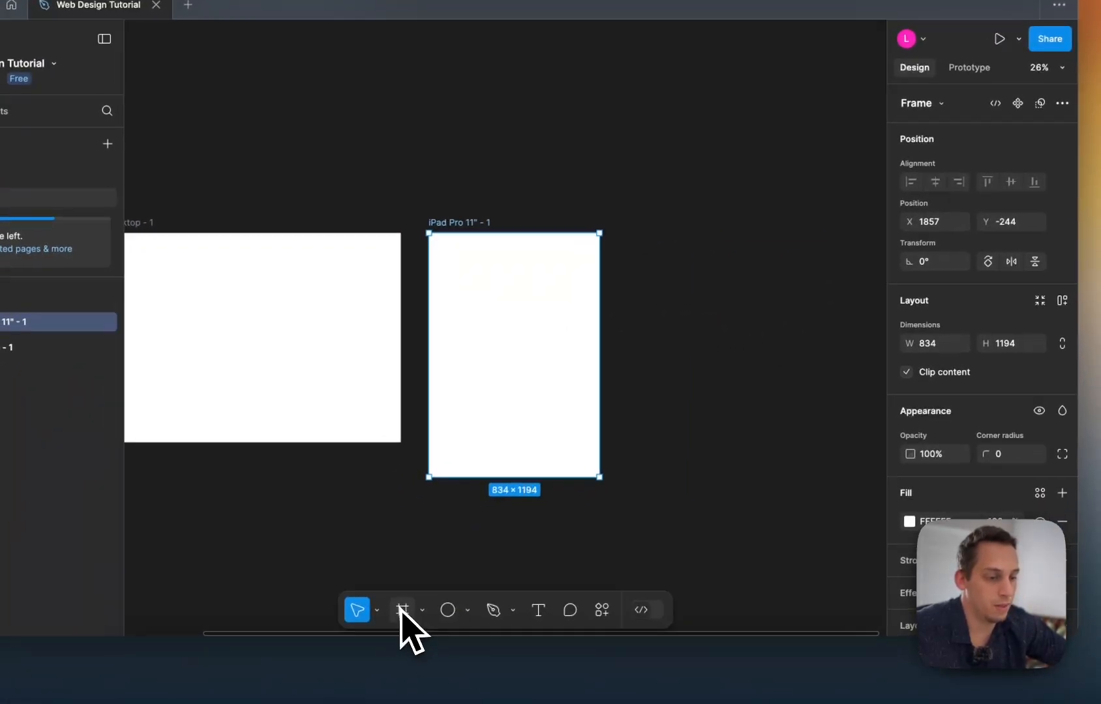
Add an iPhone 16 preset frame, 393 × 852, and align it to the right of the iPad frame at X 2828, Y -244.
click(357, 662)
click(919, 124)
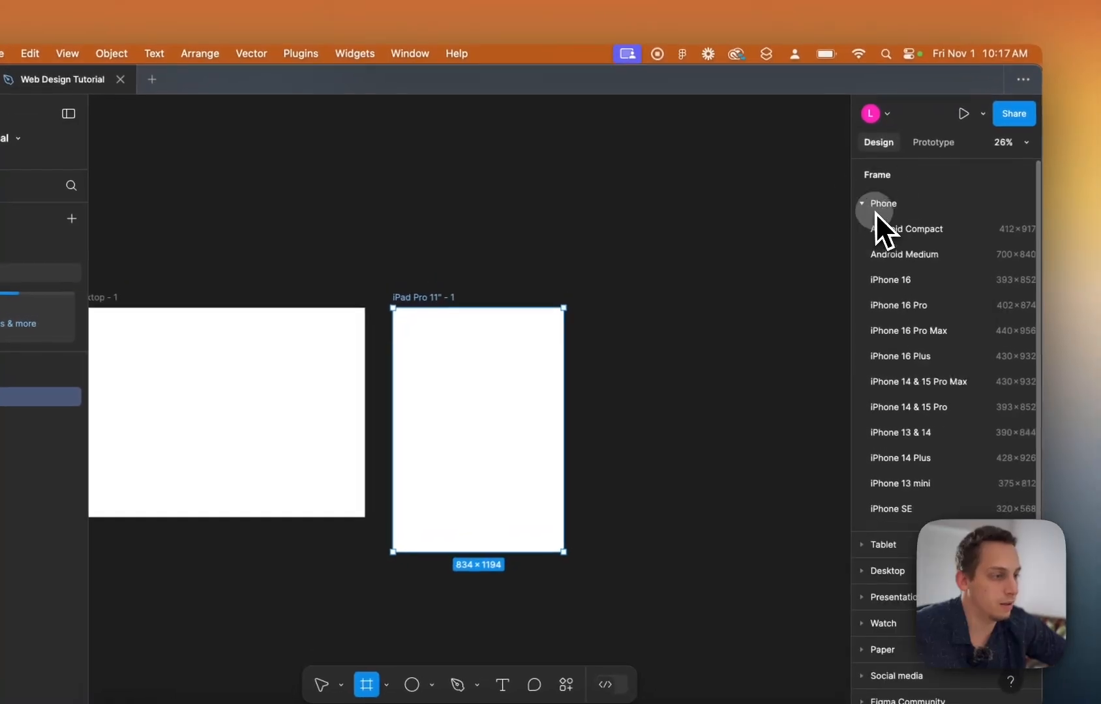
click(922, 292)
drag(629, 371, 651, 363)
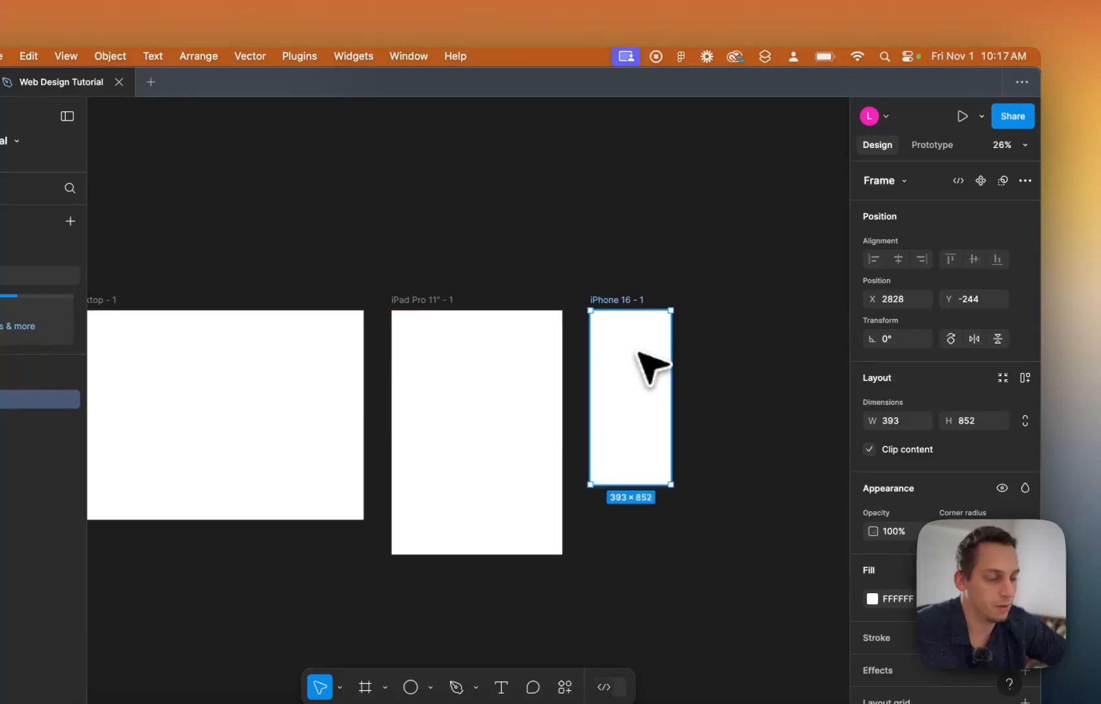
Move the circle farther away from the Desktop frame to about X -250, Y 257, and clear the selection.
click(530, 295)
scroll(521, 291, left, 5)
scroll(521, 291, down, 2)
scroll(518, 290, right, 5)
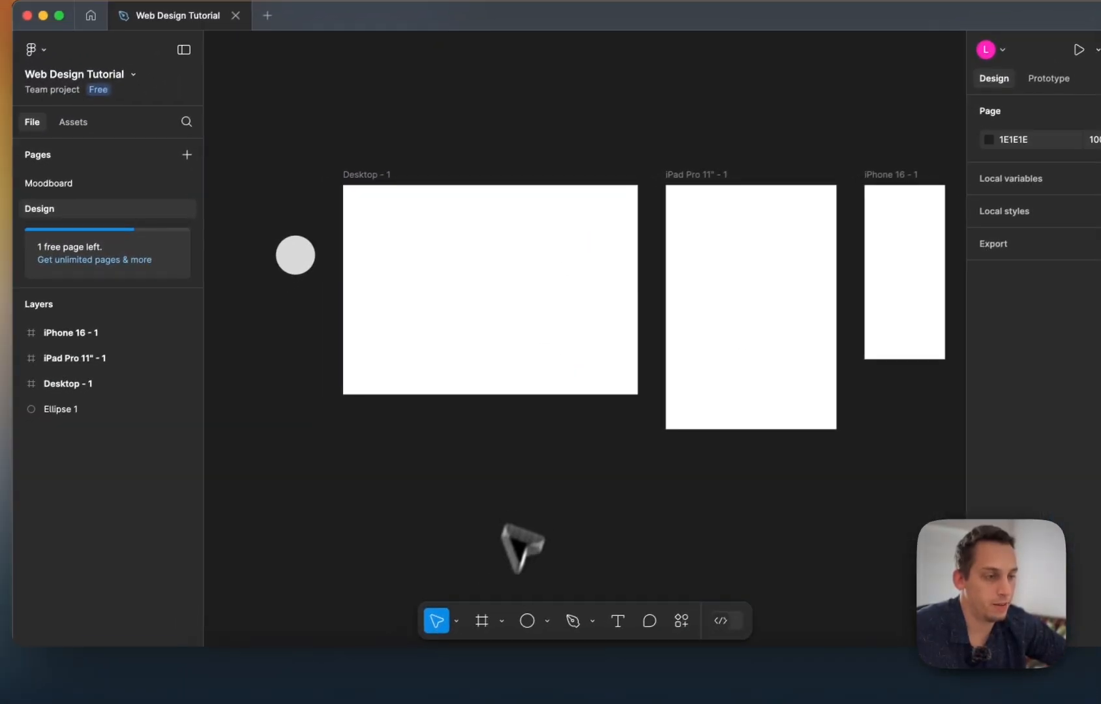
scroll(504, 527, left, 3)
scroll(503, 527, down, 1)
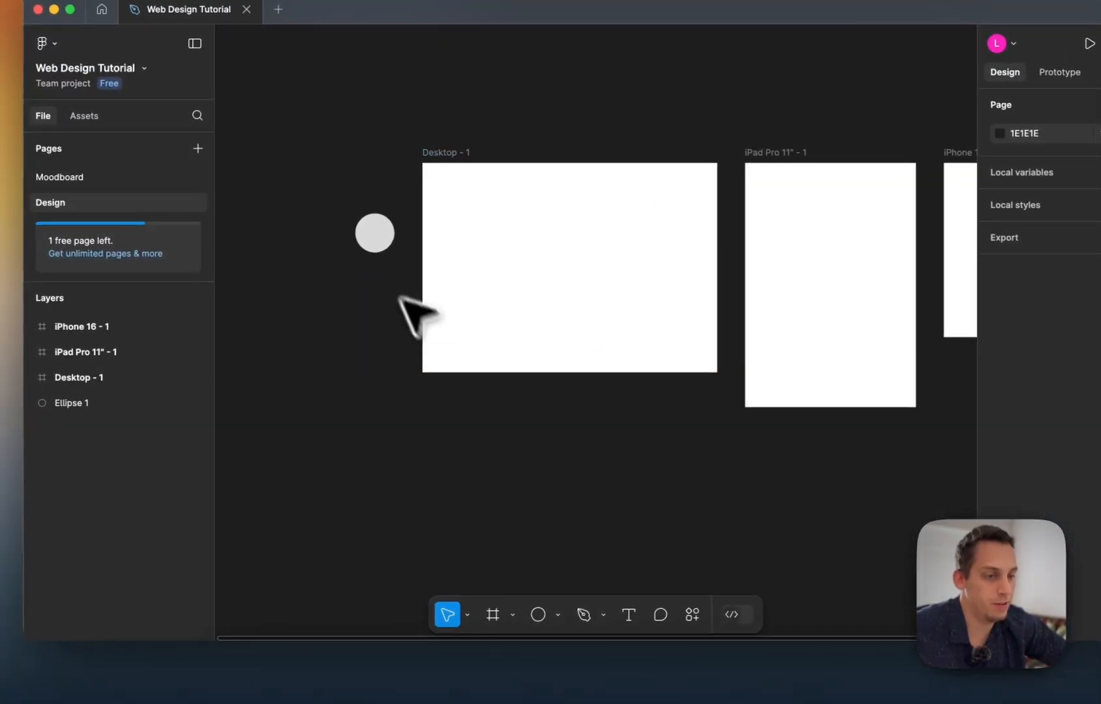
drag(355, 253, 329, 297)
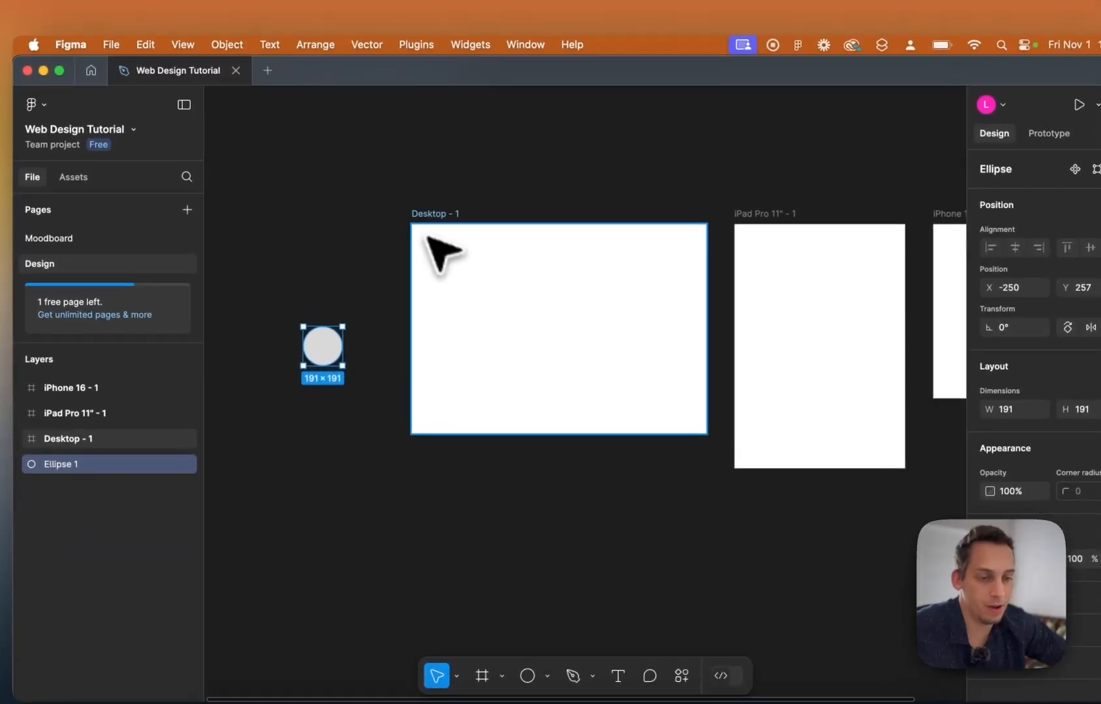
scroll(457, 375, right, 5)
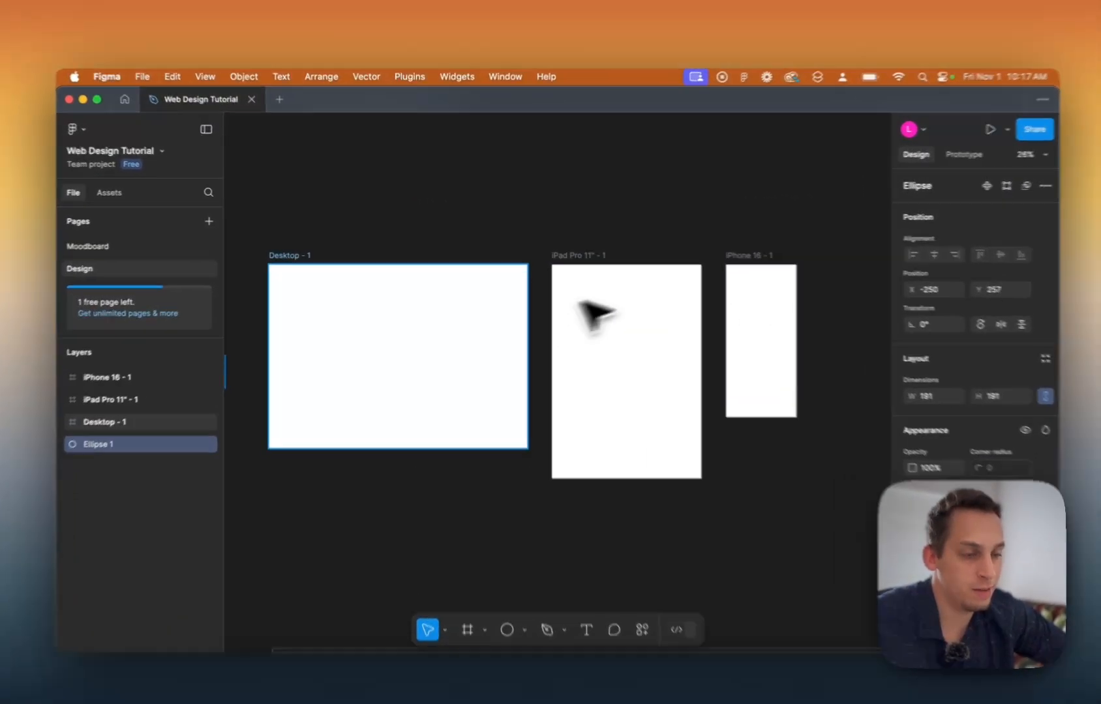
click(475, 311)
key(Escape)
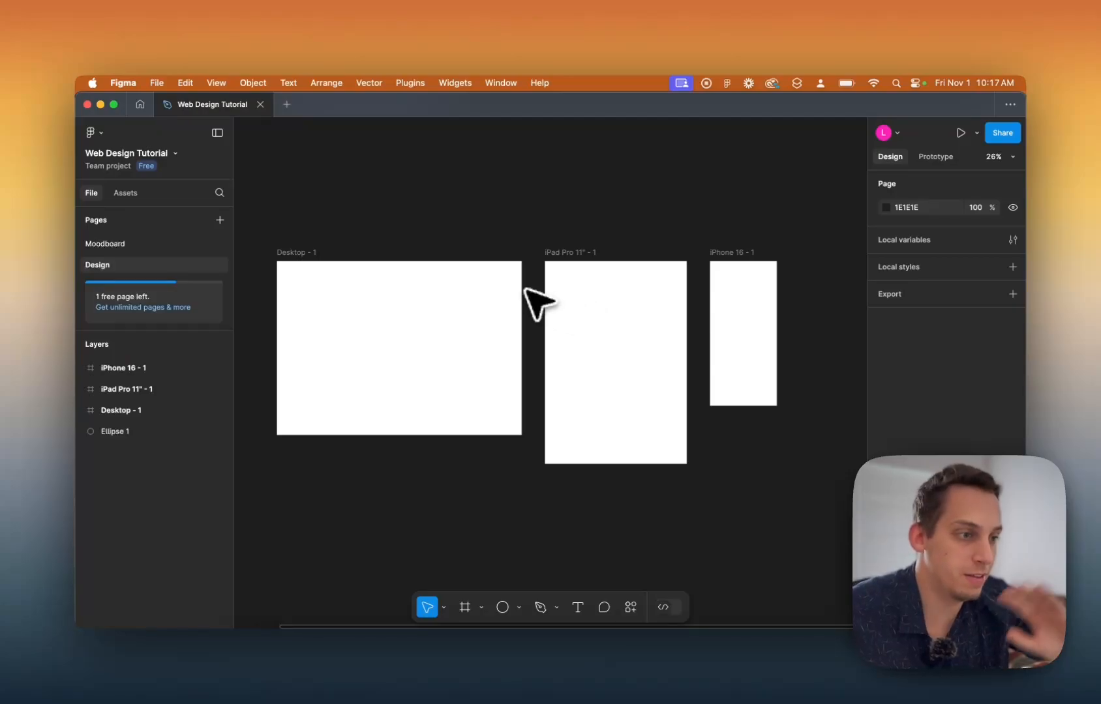
Select the Desktop, iPad Pro 11" and iPhone 16 frames one after another by their titles to inspect each.
scroll(524, 289, left, 3)
scroll(524, 288, up, 2)
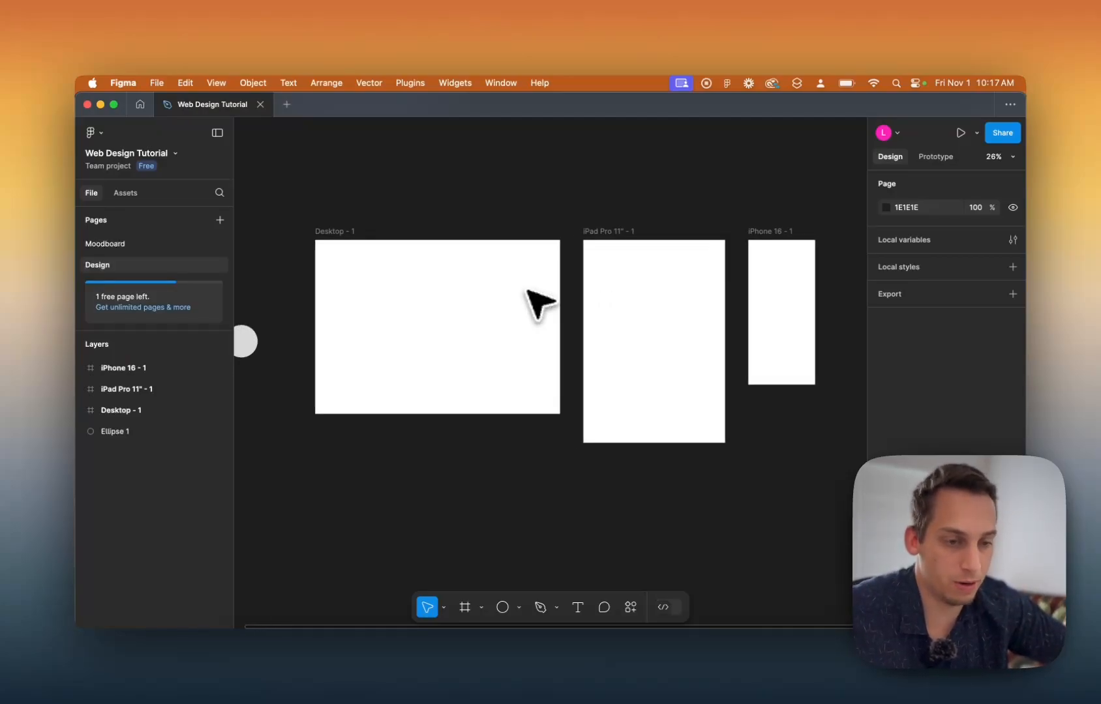
scroll(527, 291, left, 3)
scroll(527, 291, up, 1)
click(378, 242)
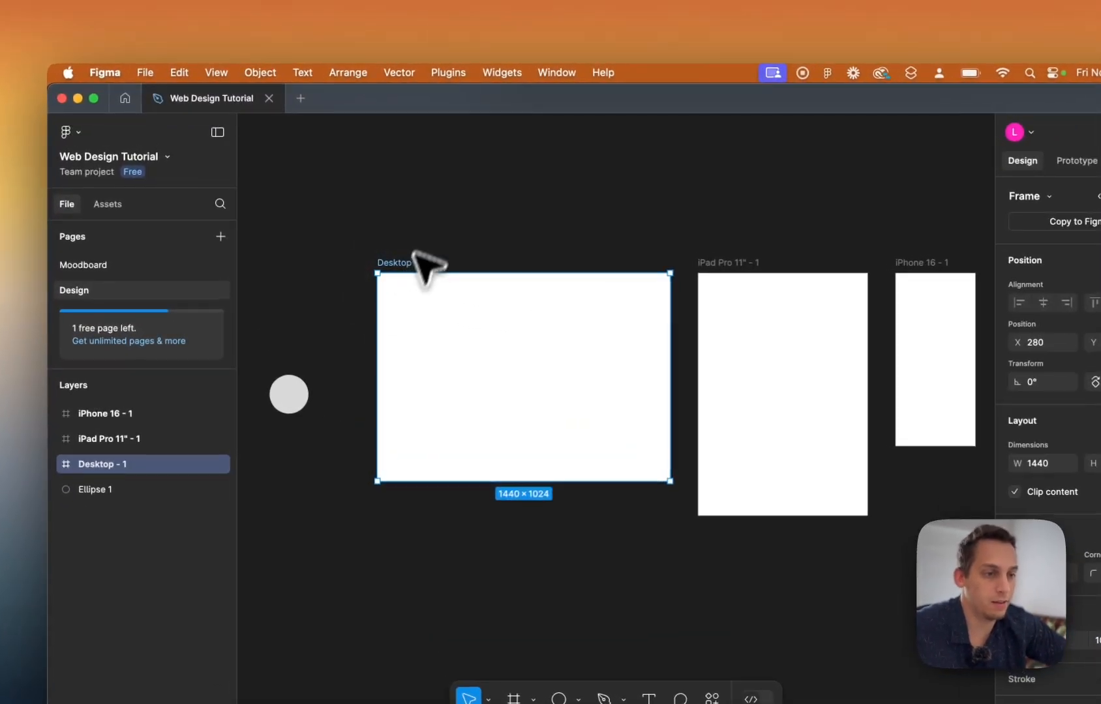
click(381, 232)
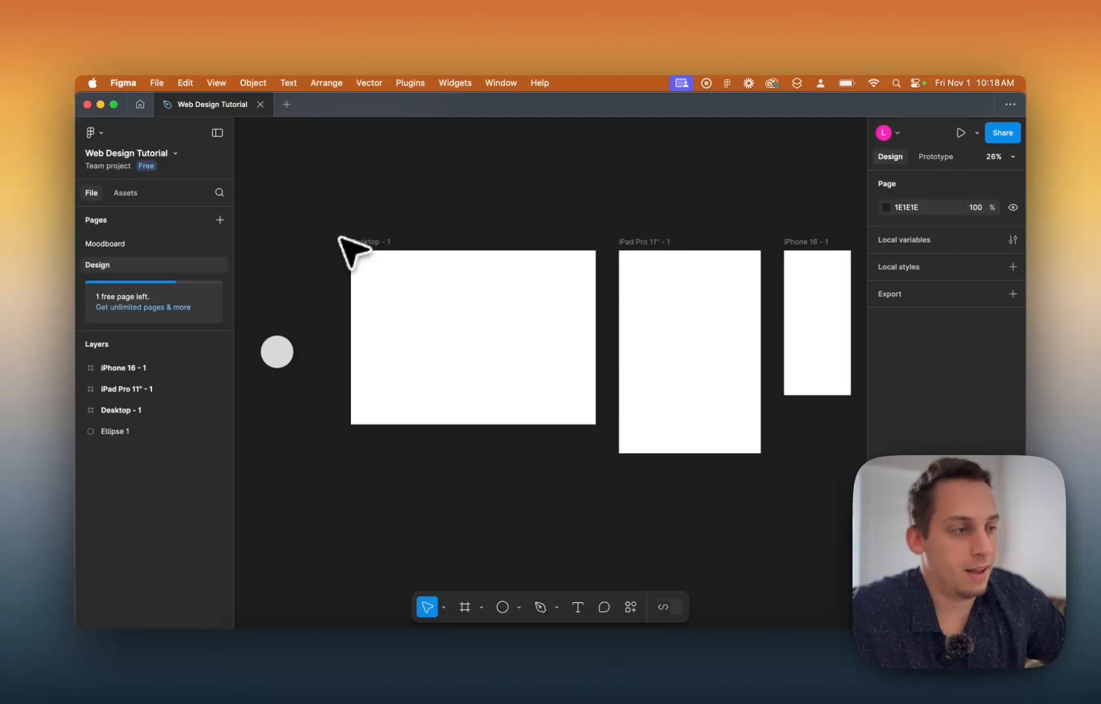
click(386, 243)
click(660, 241)
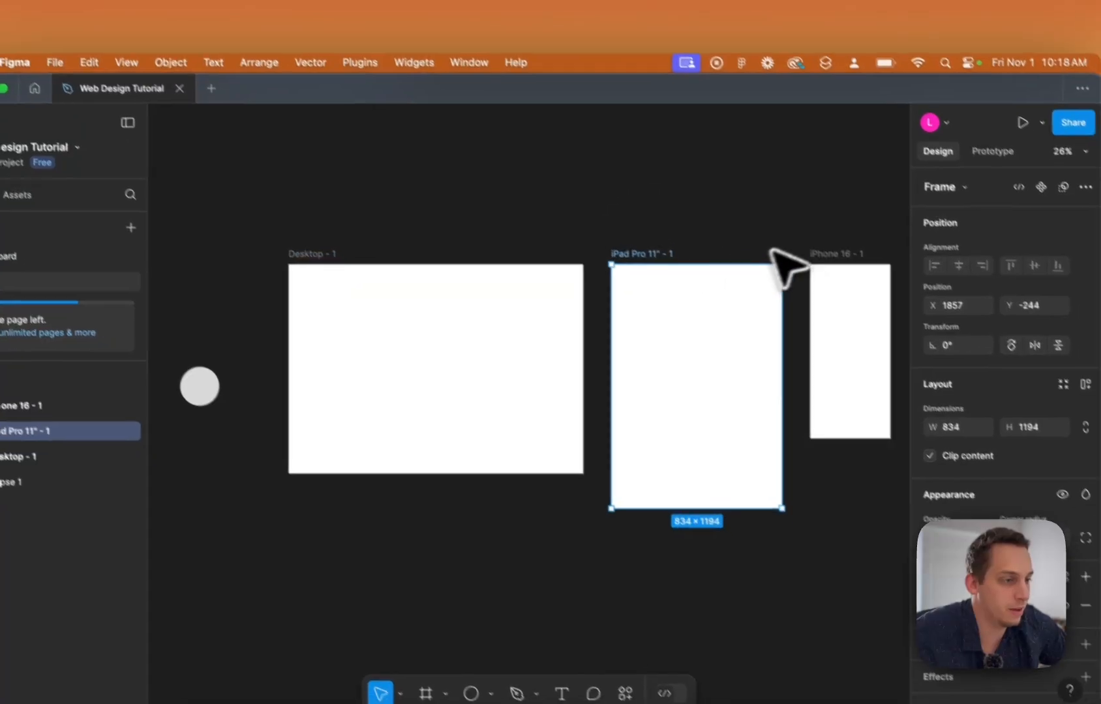
click(815, 254)
scroll(766, 241, right, 5)
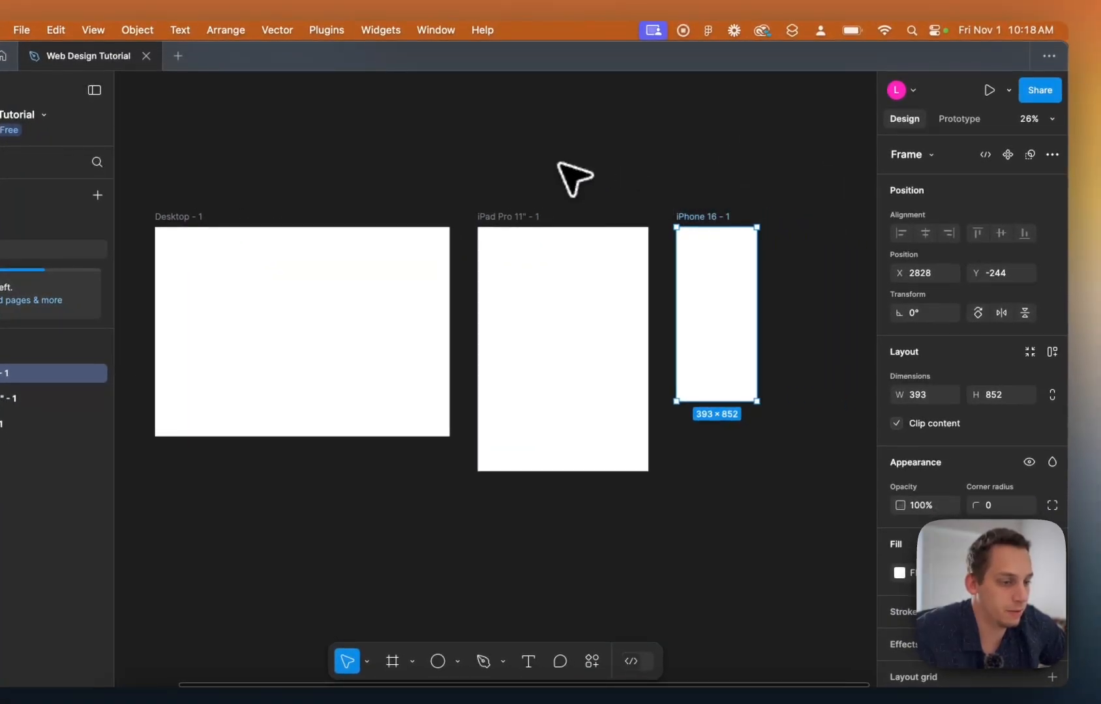
Draw a 319 × 319 rectangle inside the Desktop frame at X 720, Y 512.
click(574, 179)
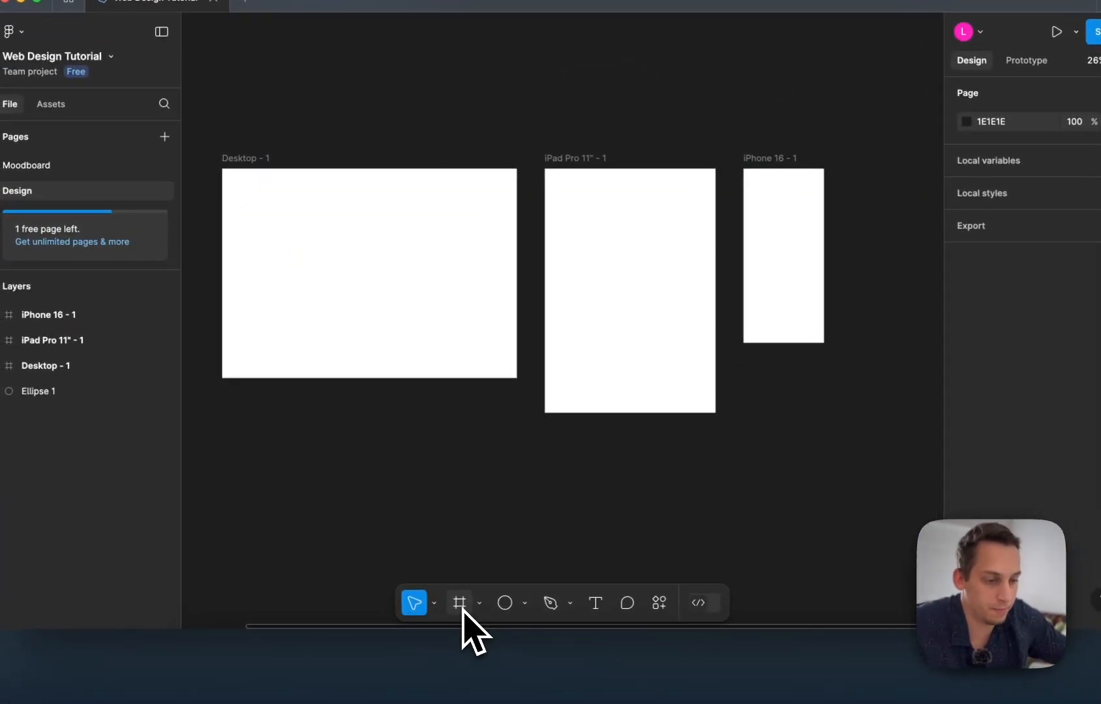
click(522, 605)
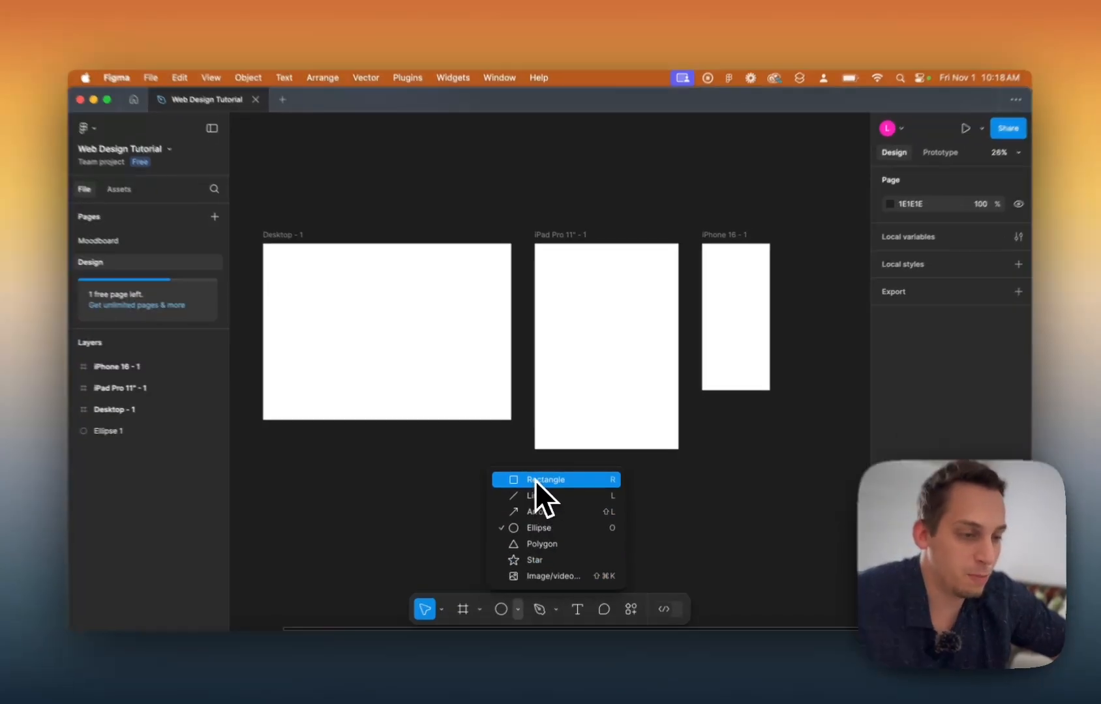
click(535, 480)
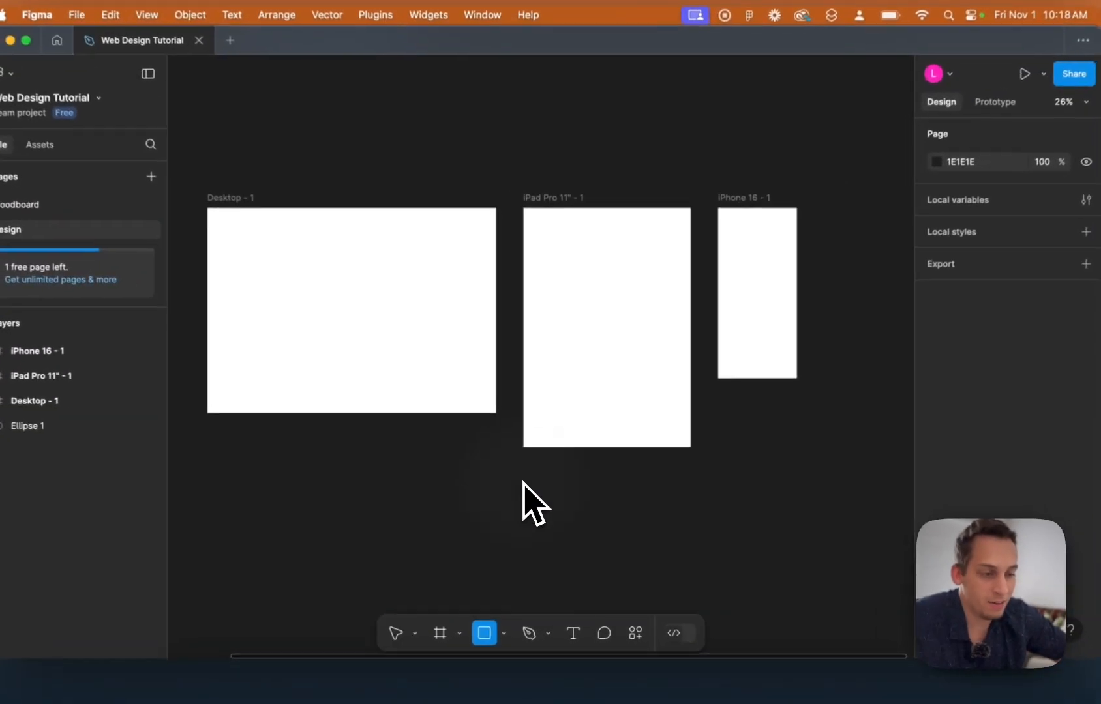
drag(386, 332, 430, 386)
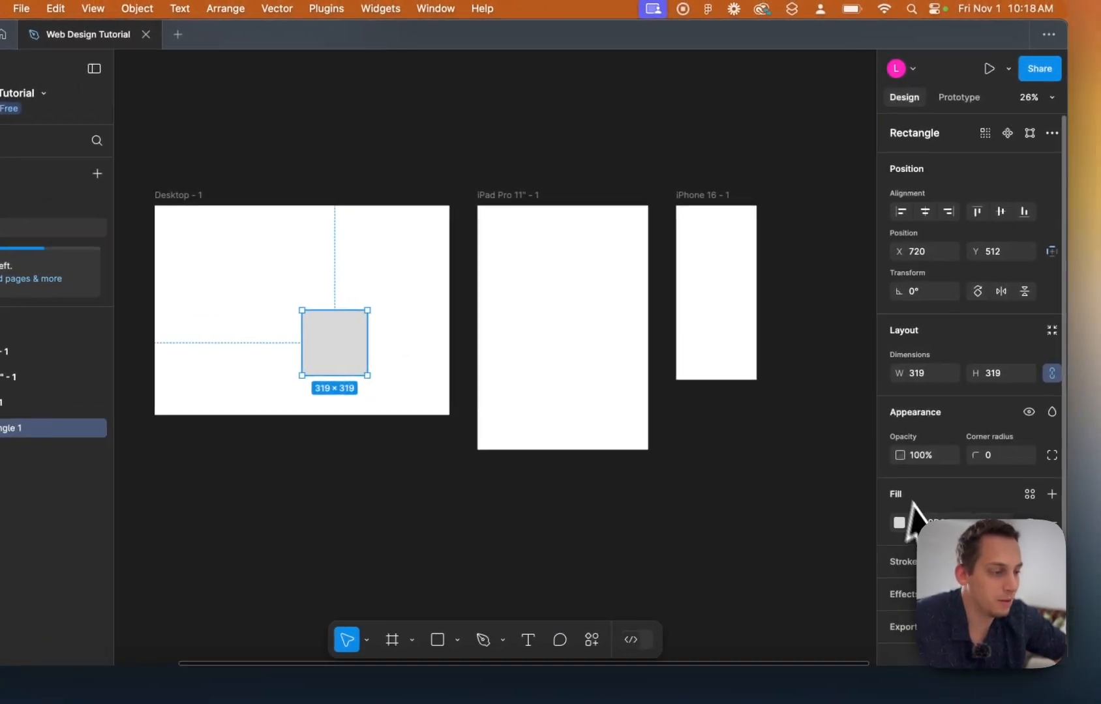
Try changing the rectangle's solid fill to an image fill and undo the change.
click(943, 520)
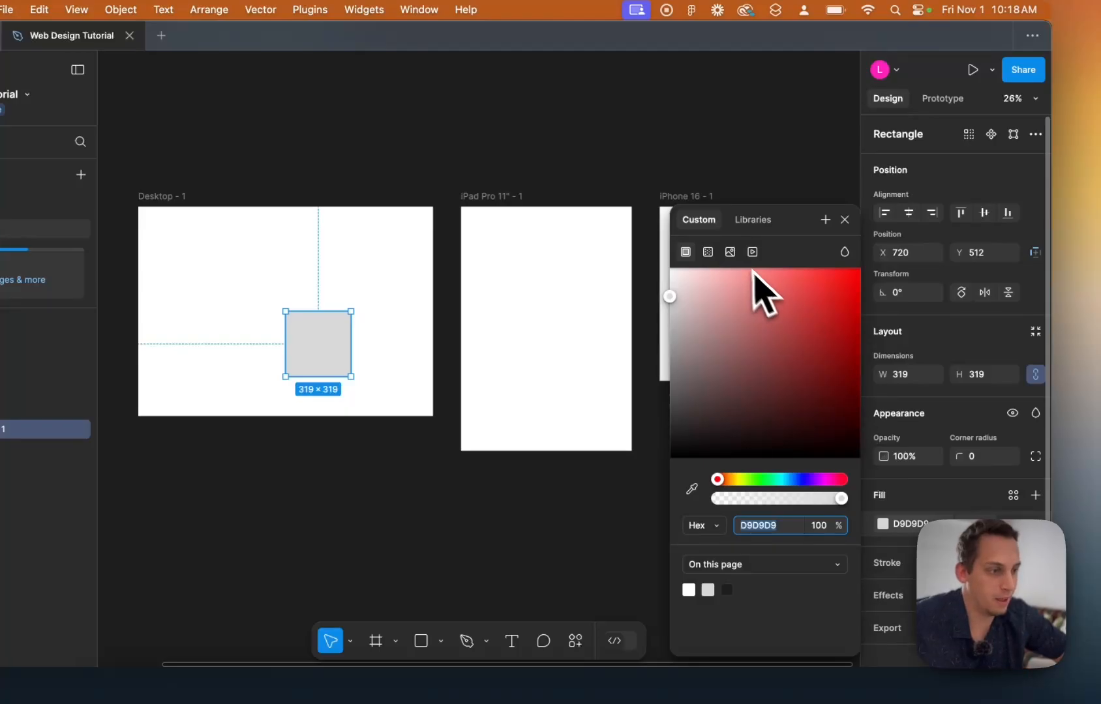
click(729, 252)
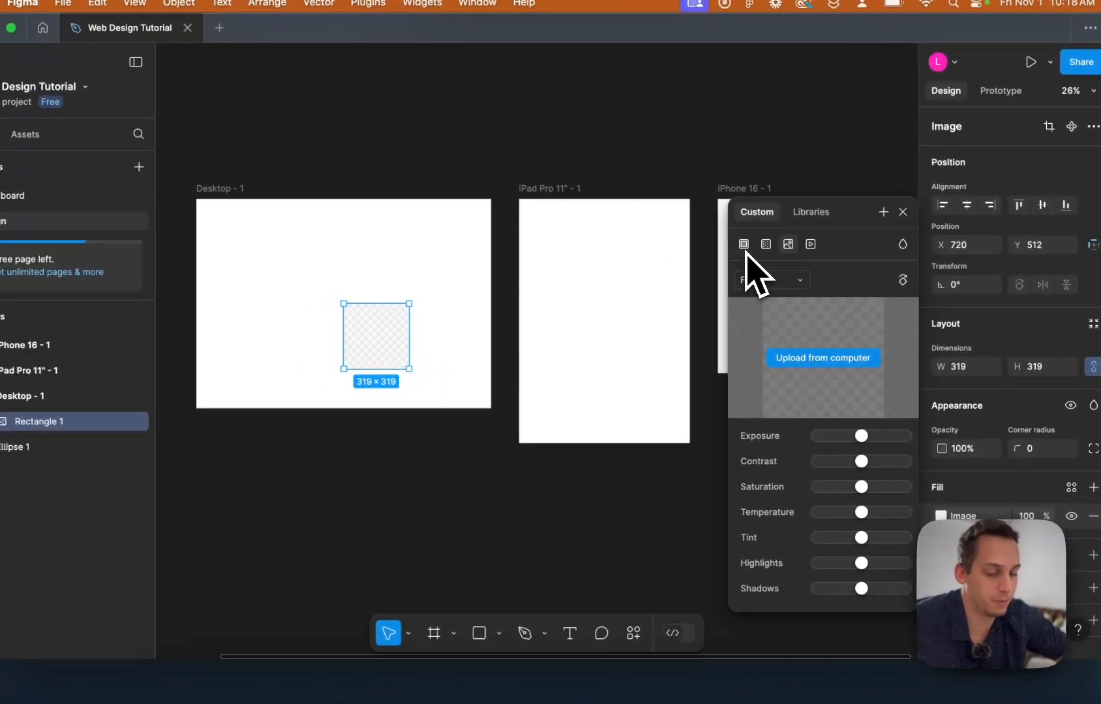
key(super+z)
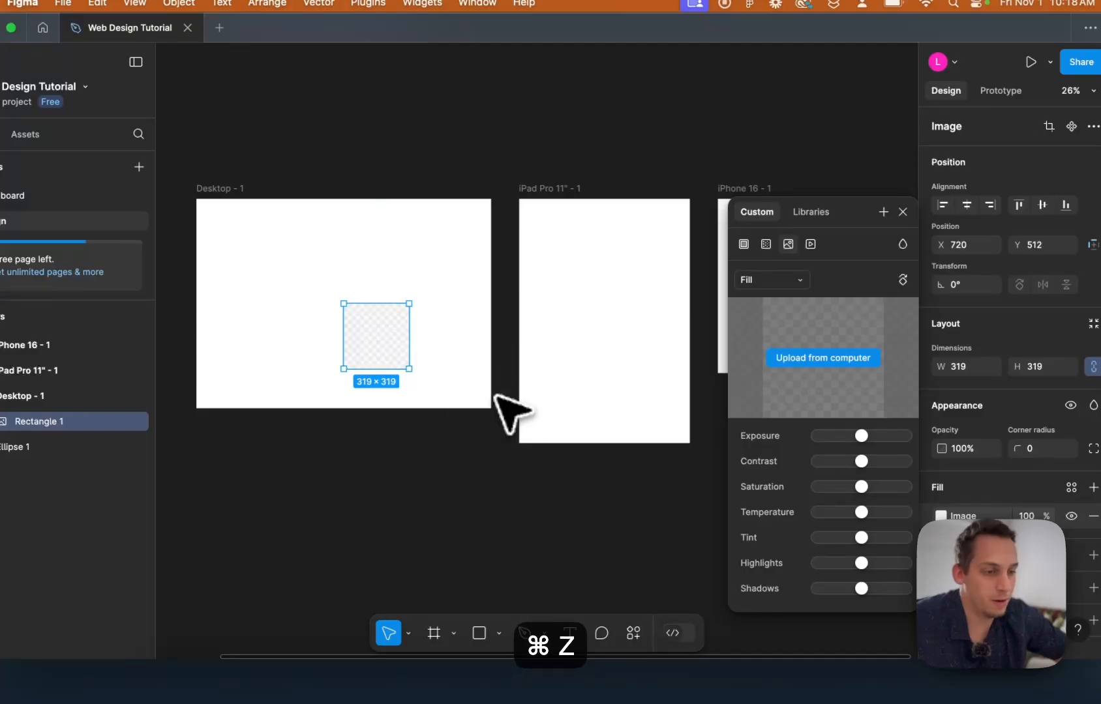
key(super+z)
Delete the grey rectangle from the Desktop frame.
click(443, 466)
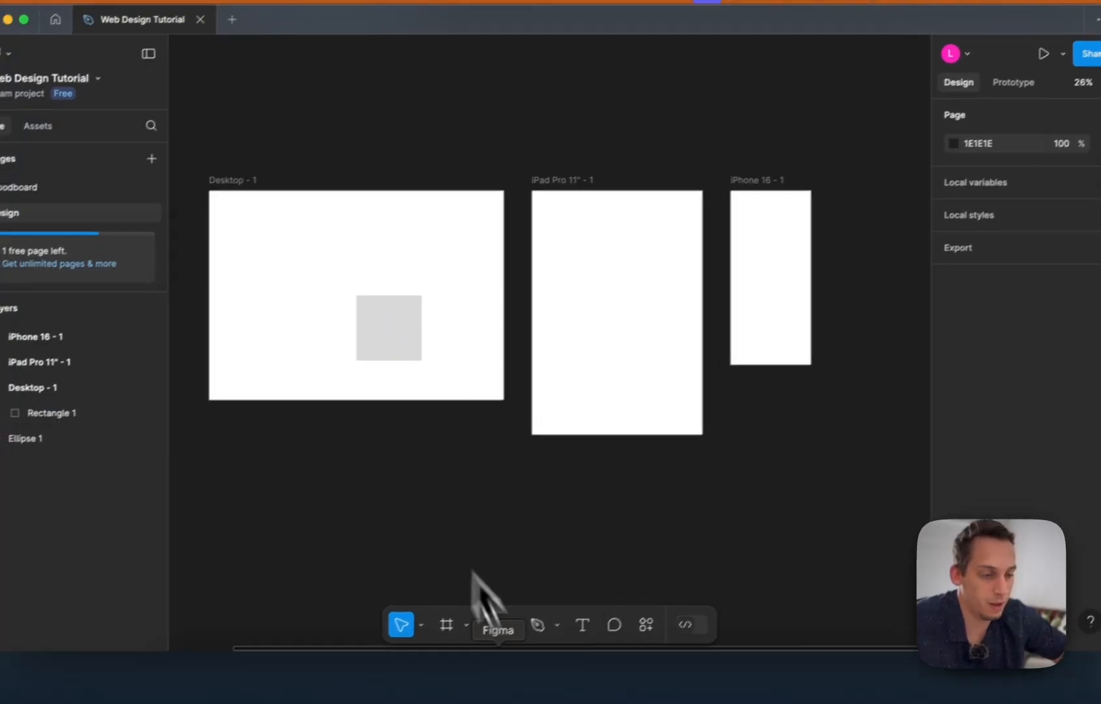
click(499, 633)
click(436, 322)
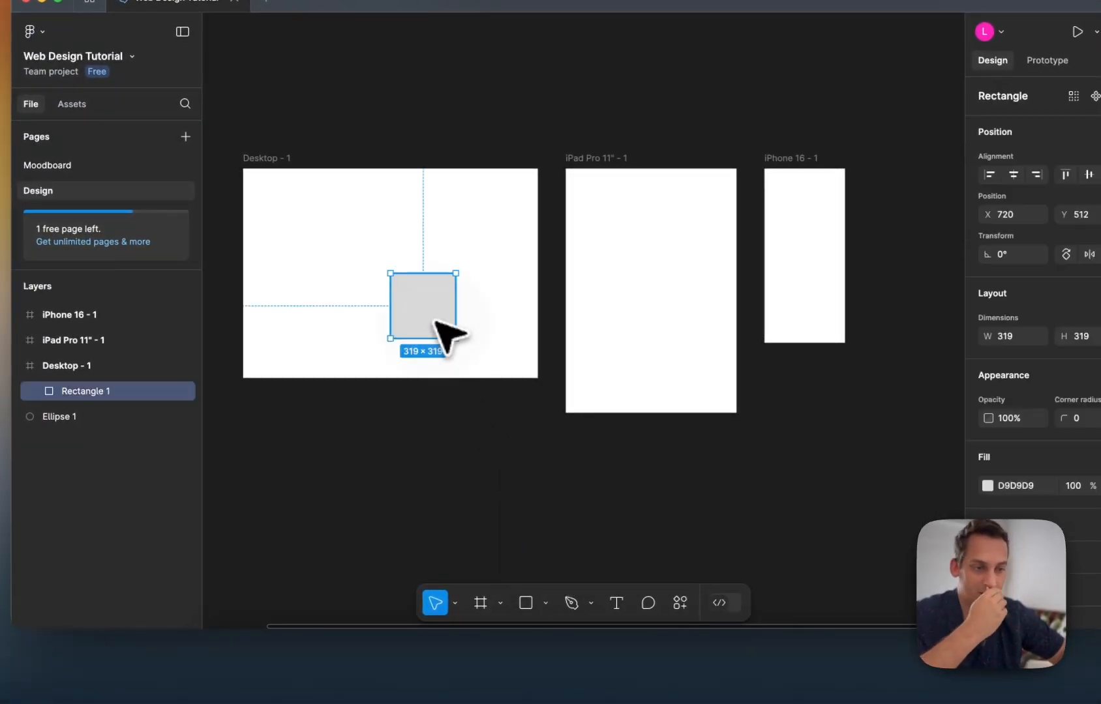
key(BackSpace)
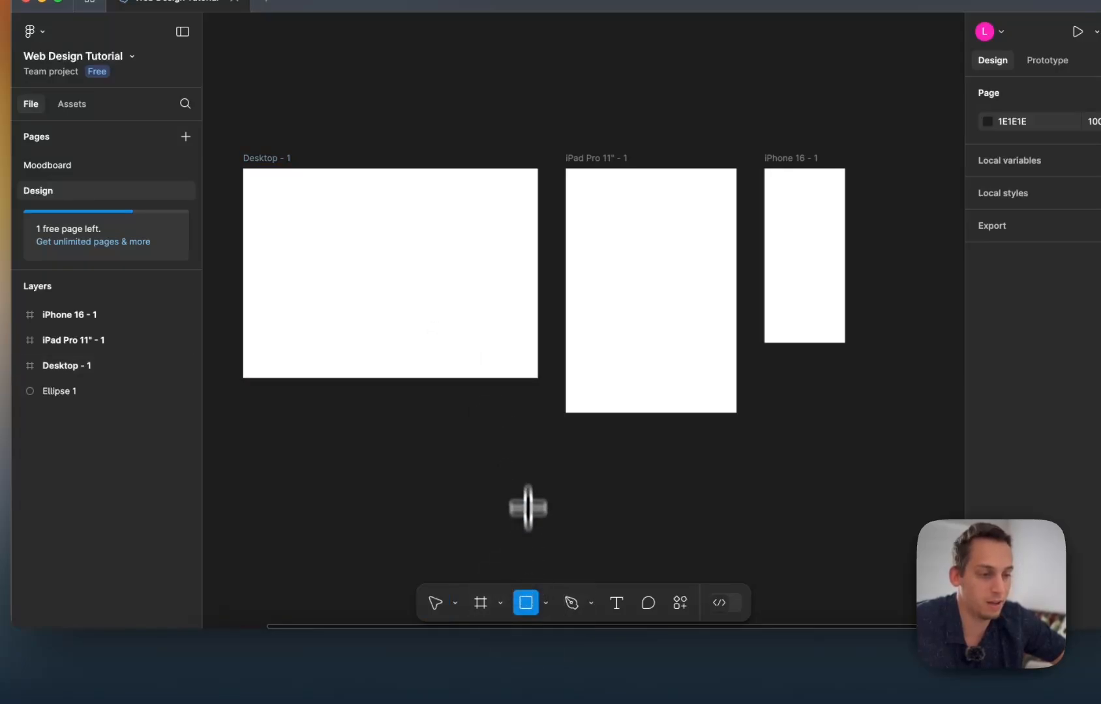
Block out the Desktop frame with a full-width 1440 × 73 header bar and a large image placeholder against the right edge.
drag(243, 168, 502, 276)
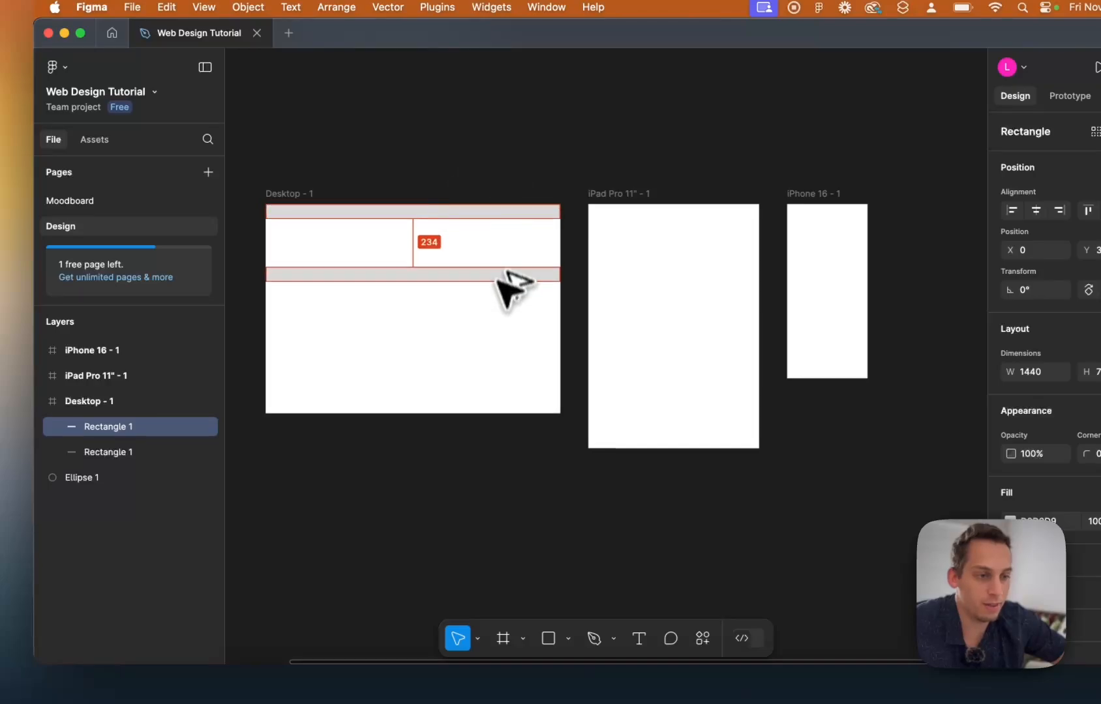
drag(267, 281, 439, 354)
Copy the image placeholder to X 77 as a 428 × 75 heading bar and add a 483 × 30 text line bar below it.
drag(502, 266, 360, 289)
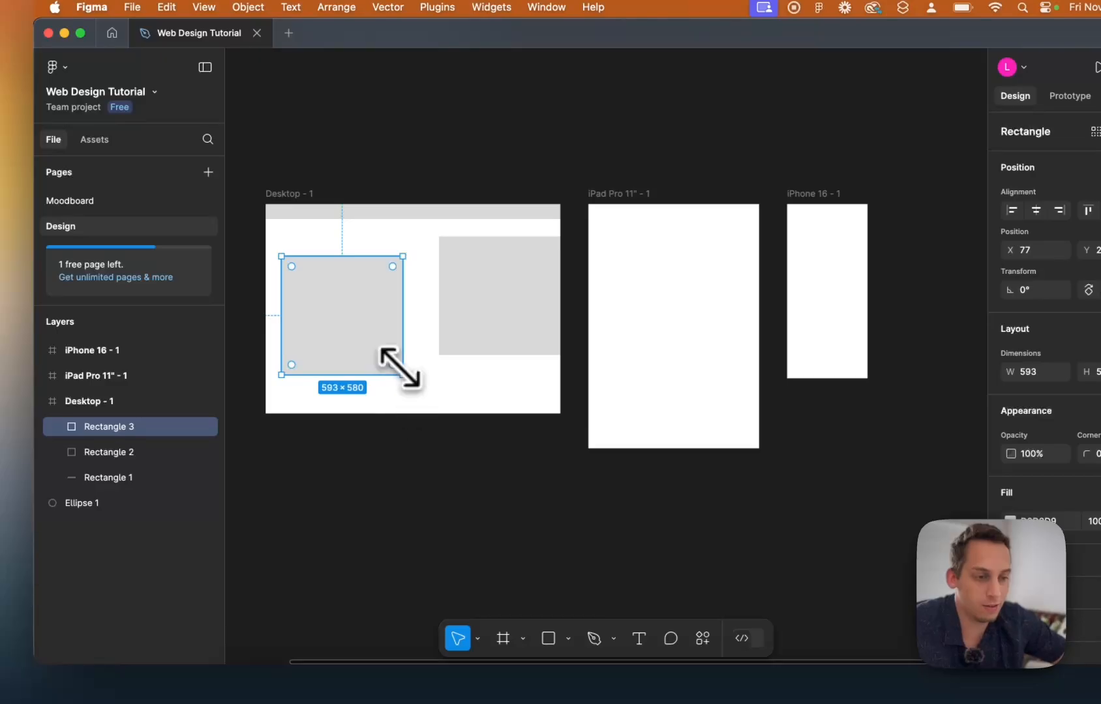
drag(397, 357, 343, 296)
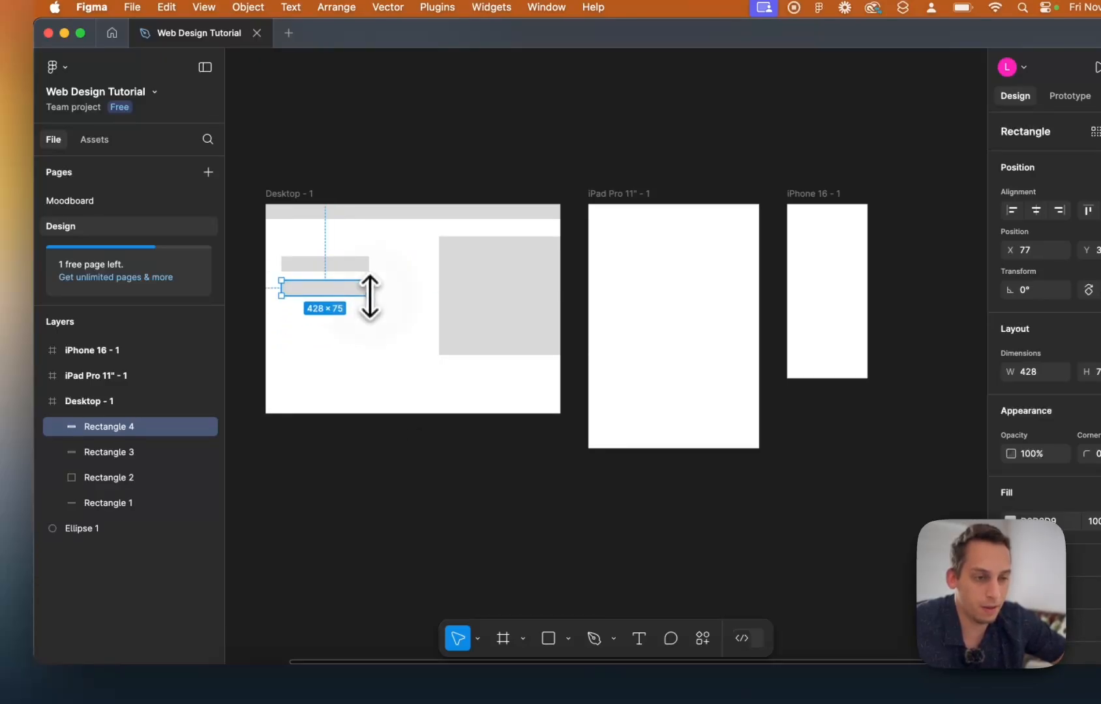
scroll(358, 287, up, 5)
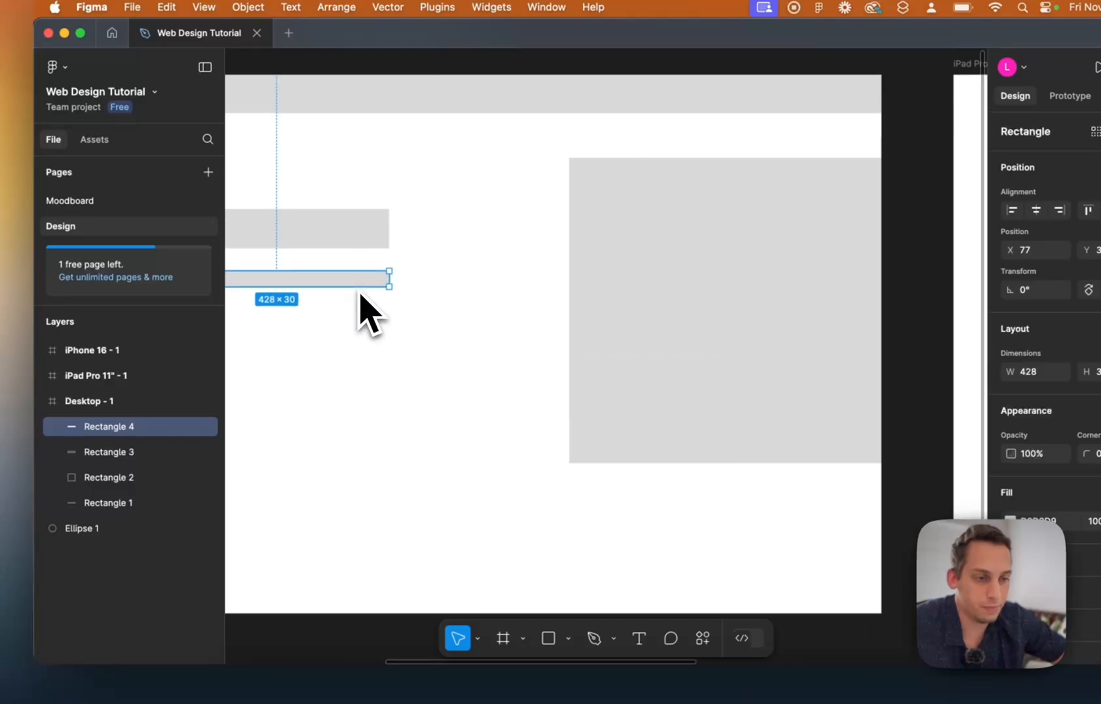
scroll(368, 307, left, 4)
drag(593, 246, 619, 245)
Shorten the heading bar and duplicate the 483 × 30 text line bar directly below the first one.
click(572, 207)
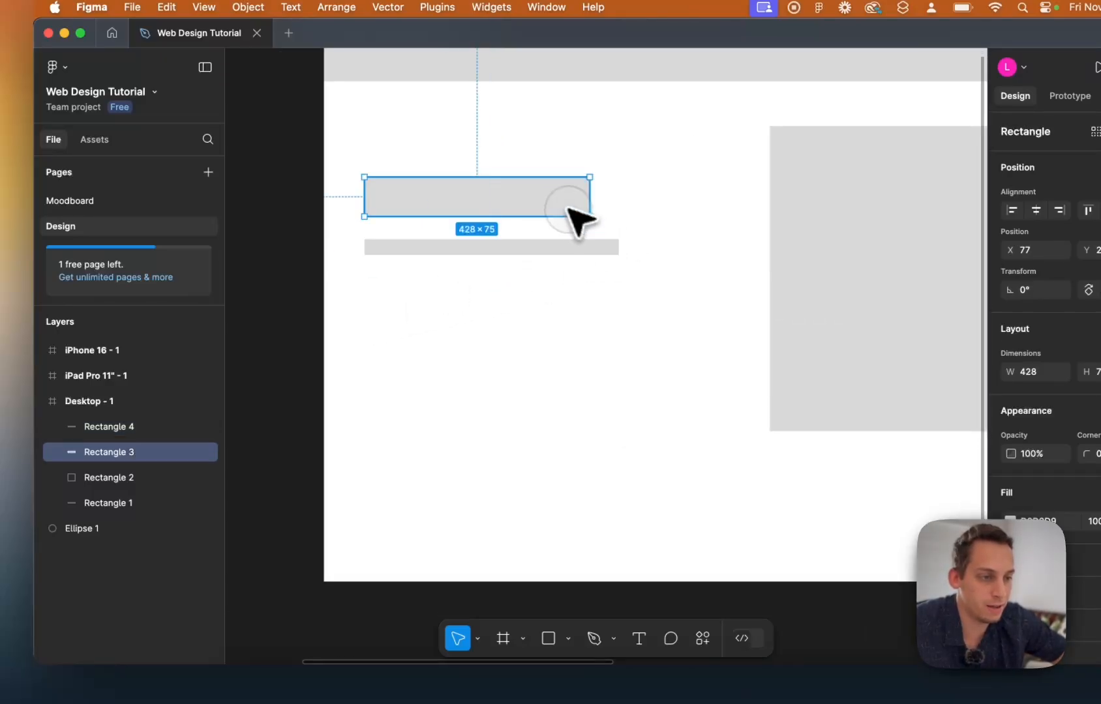
drag(591, 199, 538, 199)
drag(592, 254, 597, 287)
Delete the grey circle lying outside the Desktop frame.
scroll(597, 288, down, 5)
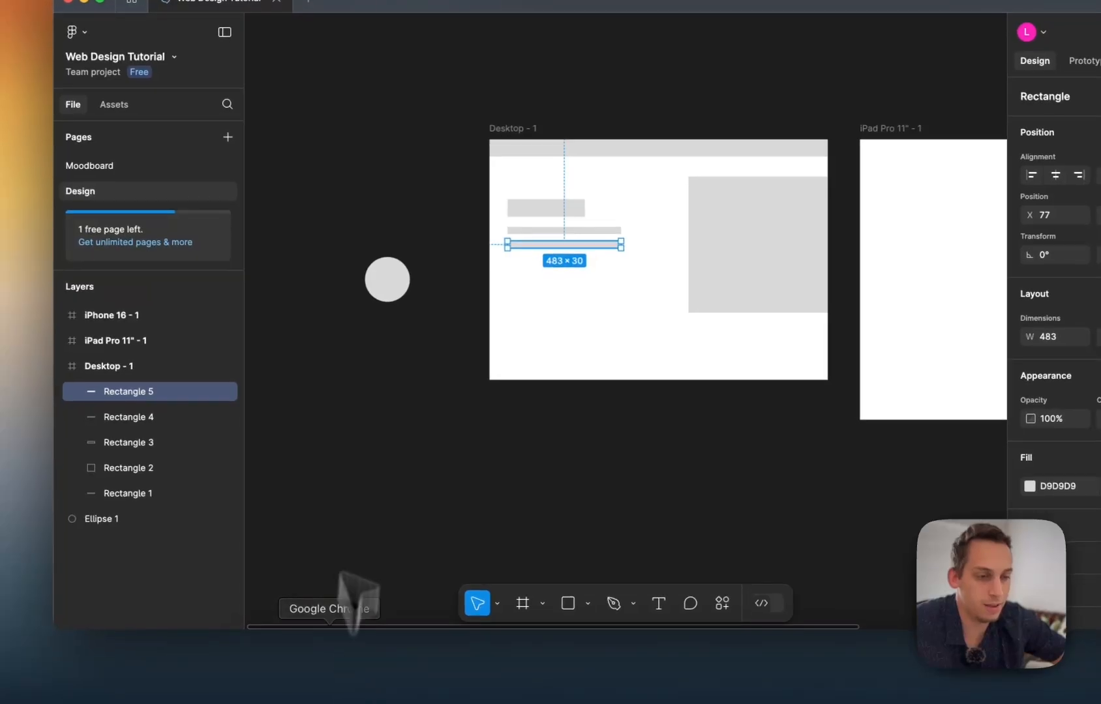
click(386, 283)
key(BackSpace)
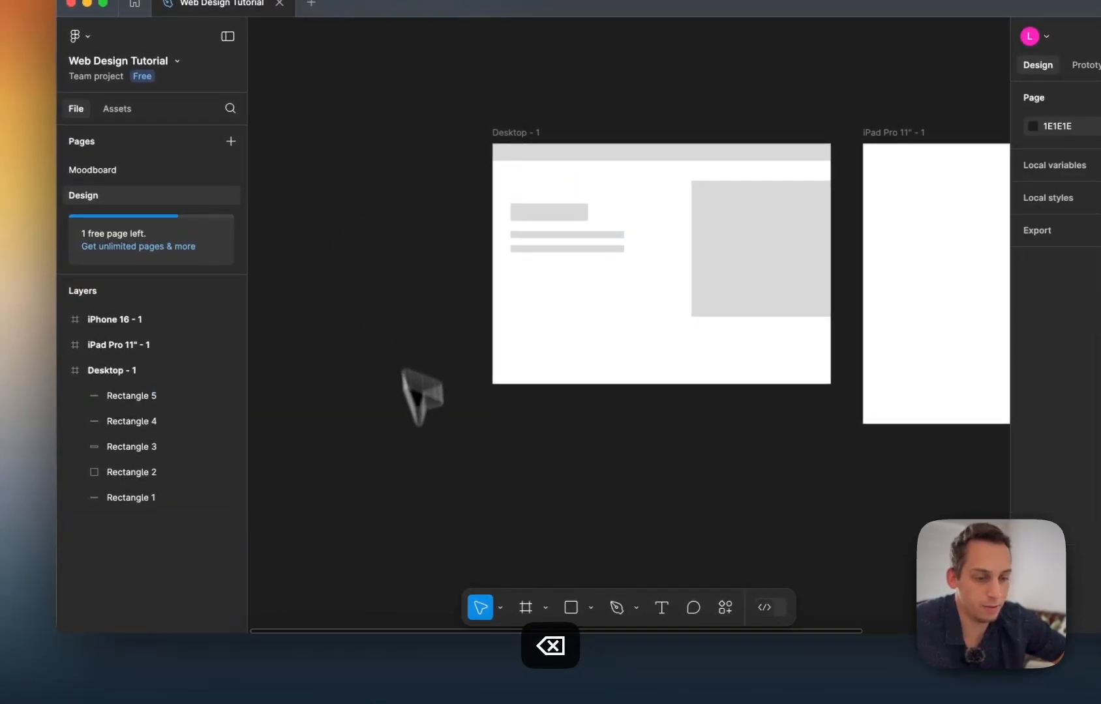
Switch to Google Chrome and capture a screenshot of the Plateform landing page's hero section, including its navigation bar.
click(356, 688)
key(super+minus)
key(super+minus)
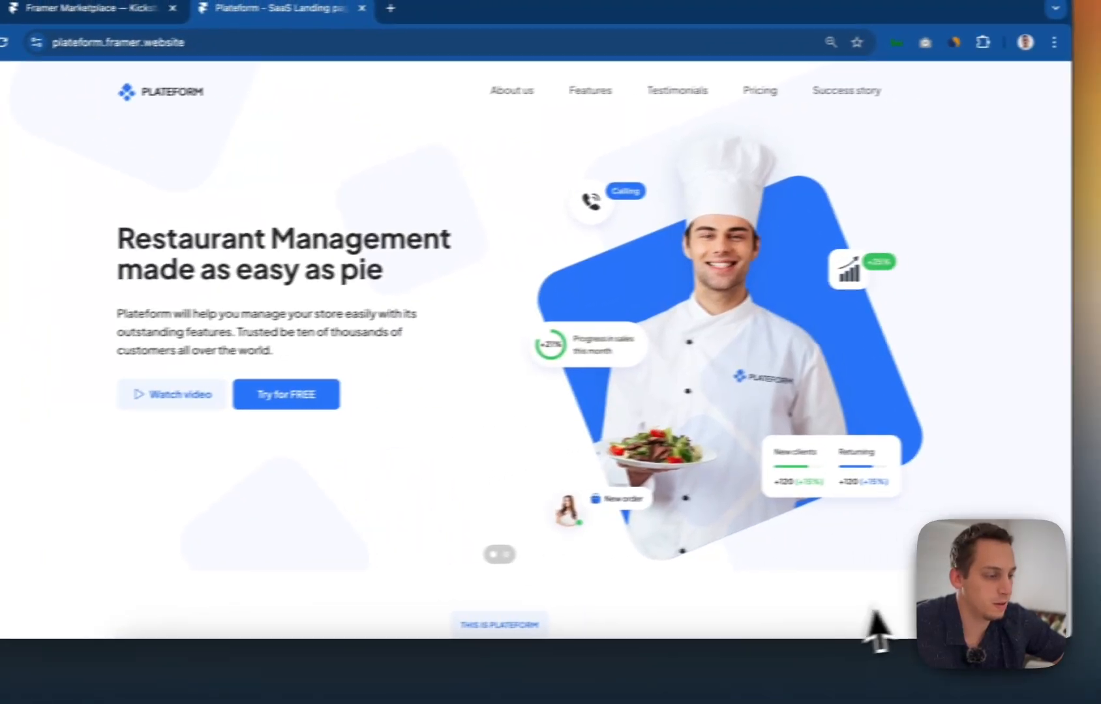
key(super+shift+4)
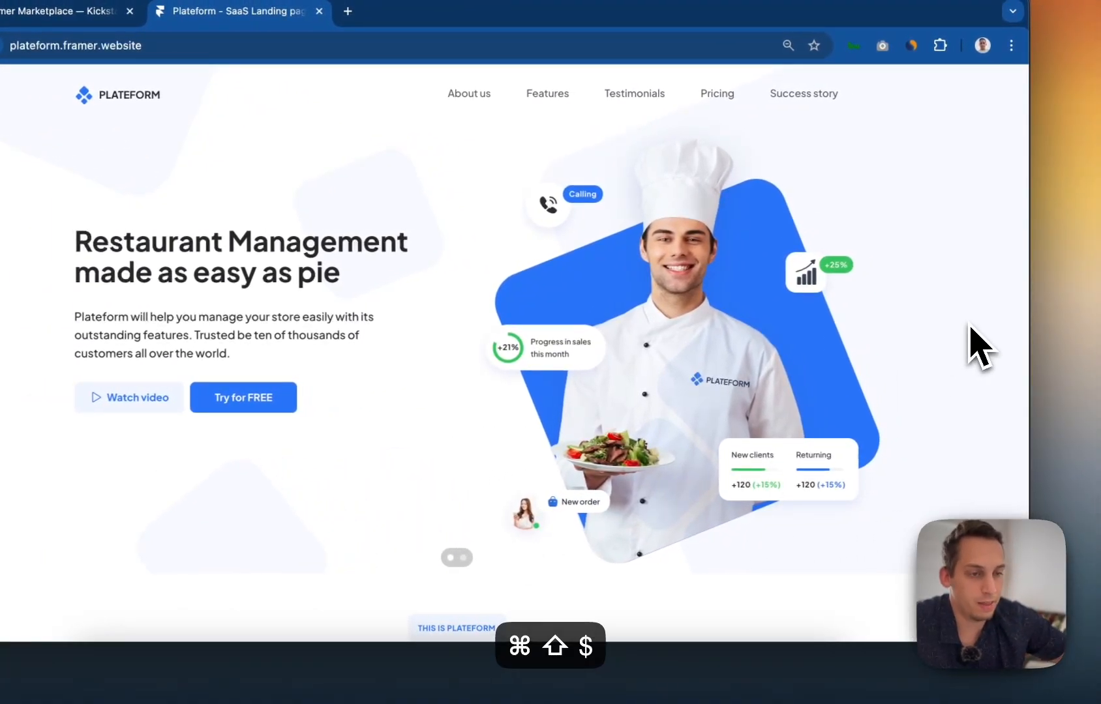
drag(31, 67, 227, 210)
drag(392, 280, 1100, 659)
drag(961, 577, 215, 249)
Switch back to Figma, place the hero screenshot beside the Desktop frame and enlarge it to 1456 × 814 at X -1199, Y -224.
click(404, 655)
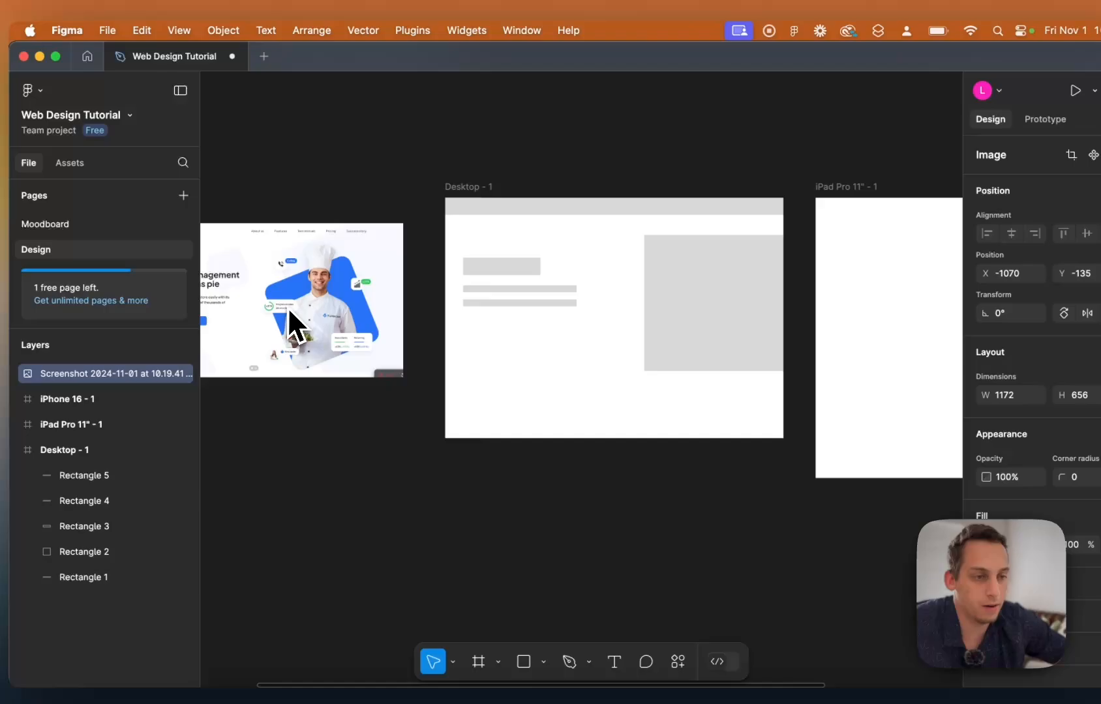
scroll(287, 306, left, 5)
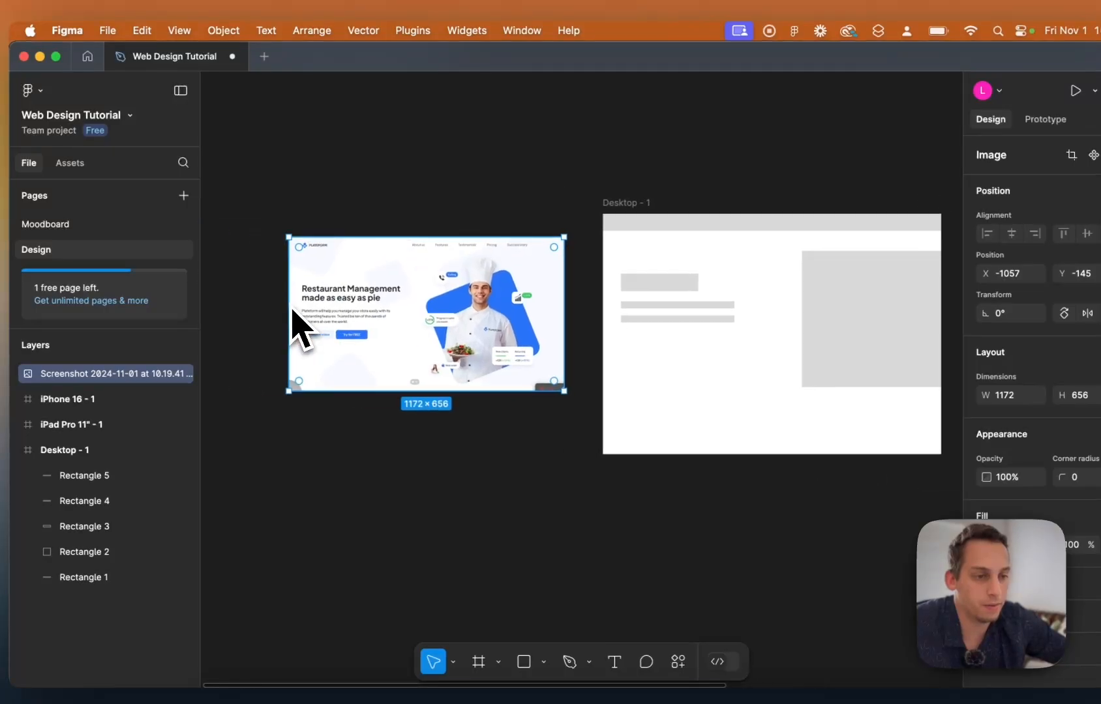
drag(287, 315, 257, 317)
scroll(504, 290, right, 3)
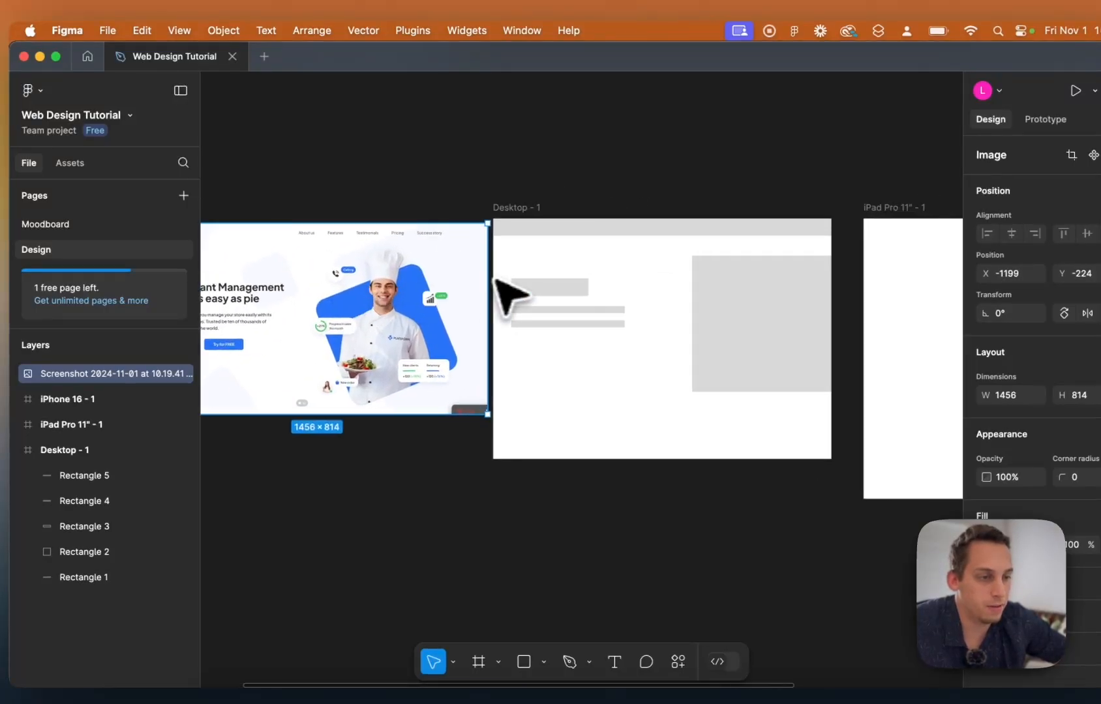
Select the header bar in the Desktop frame and compare the wireframe layout with the Plateform screenshot's navigation and hero.
click(556, 227)
scroll(568, 238, left, 5)
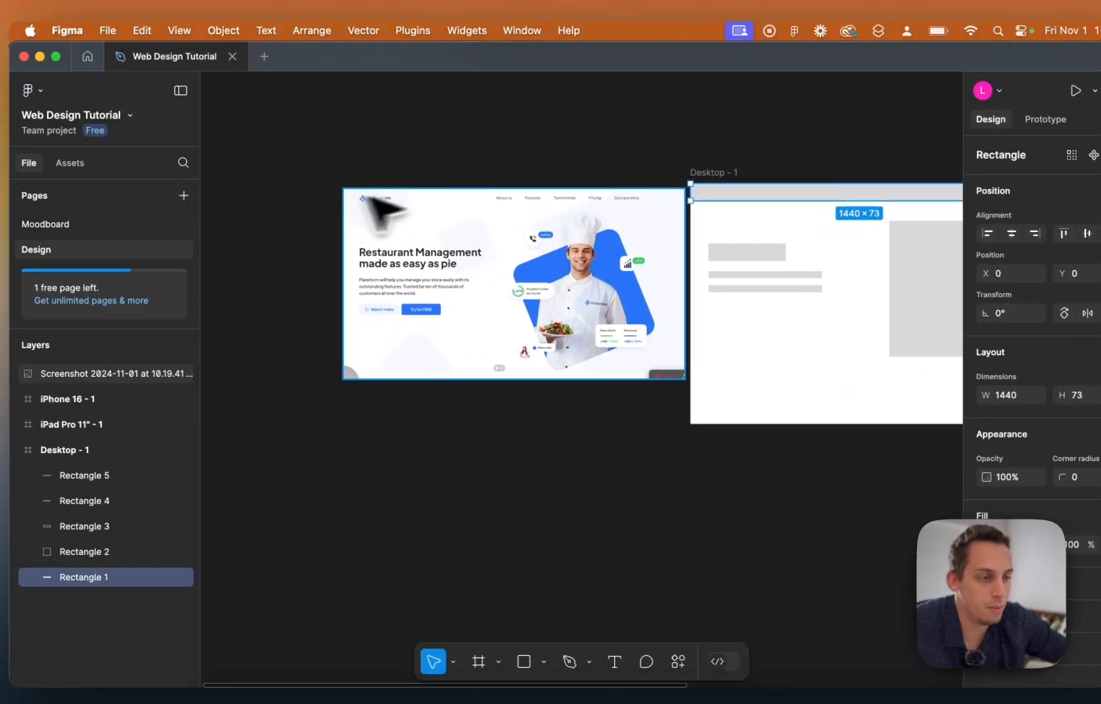
scroll(736, 233, right, 4)
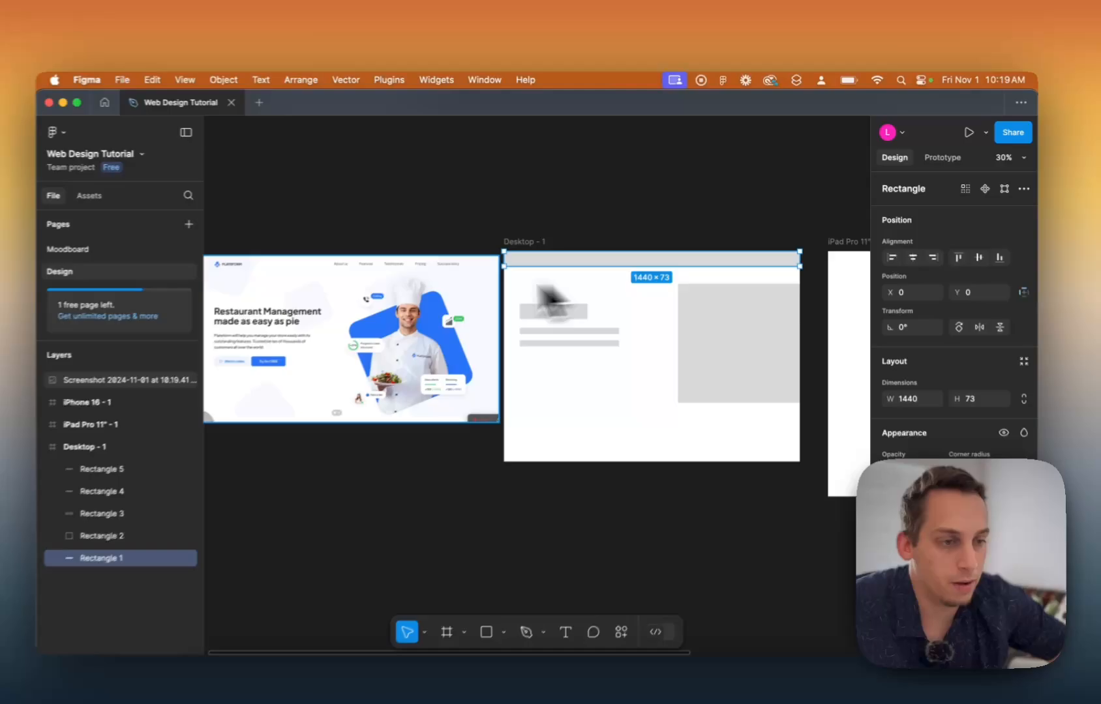
scroll(443, 279, left, 4)
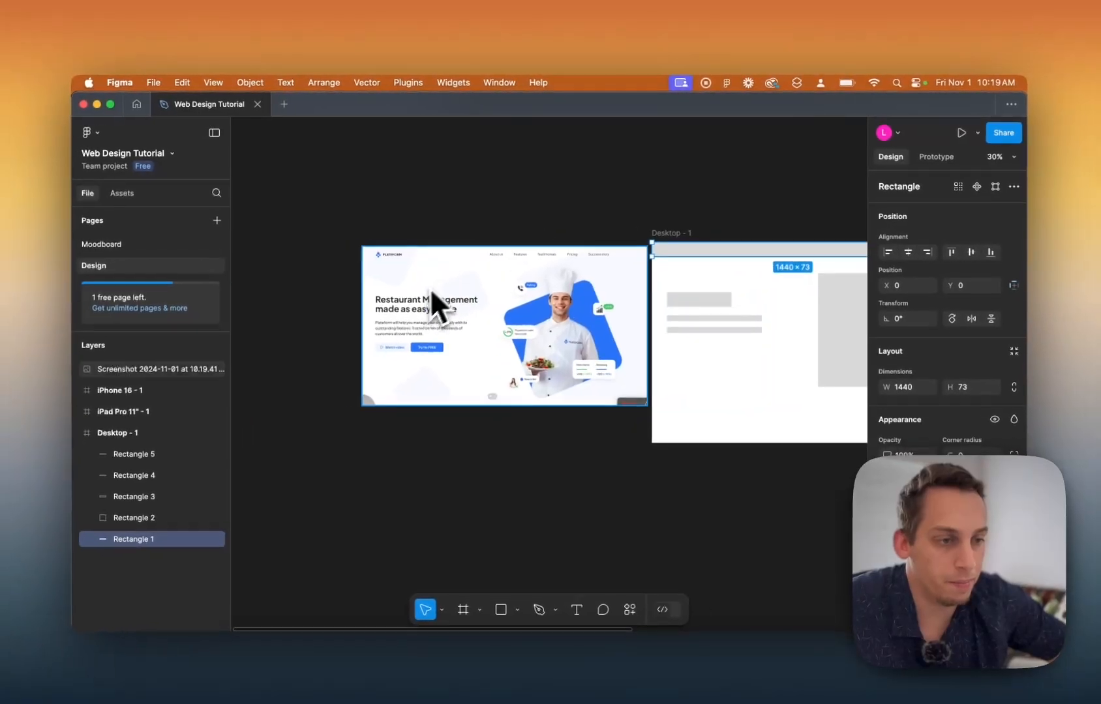
scroll(429, 287, up, 5)
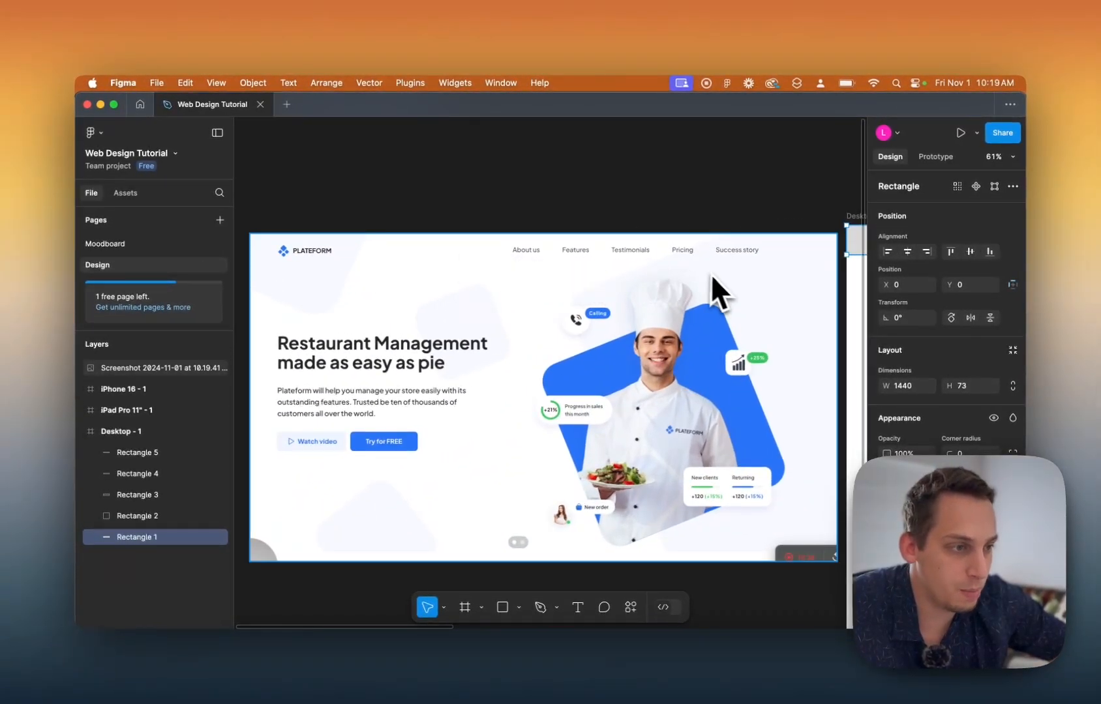
scroll(718, 274, right, 2)
scroll(692, 264, right, 4)
scroll(692, 264, down, 5)
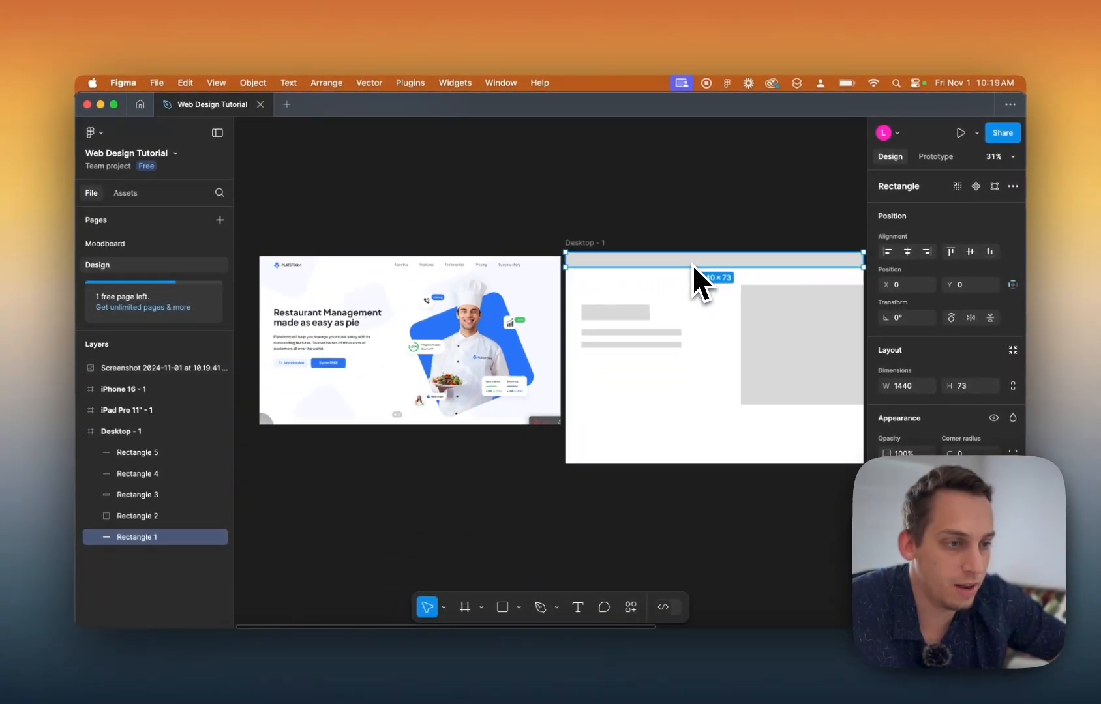
Duplicate the header bar and turn the copy into a 172 × 73 block inside the header at X 77, Y 0.
drag(693, 264, 632, 261)
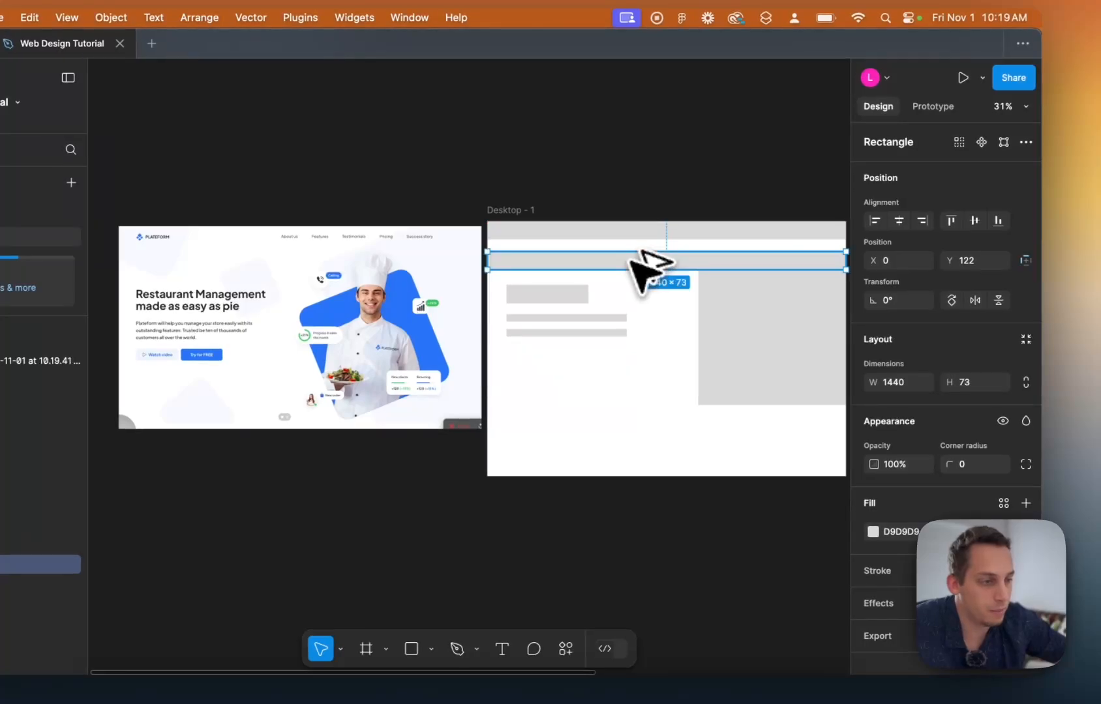
scroll(632, 259, right, 1)
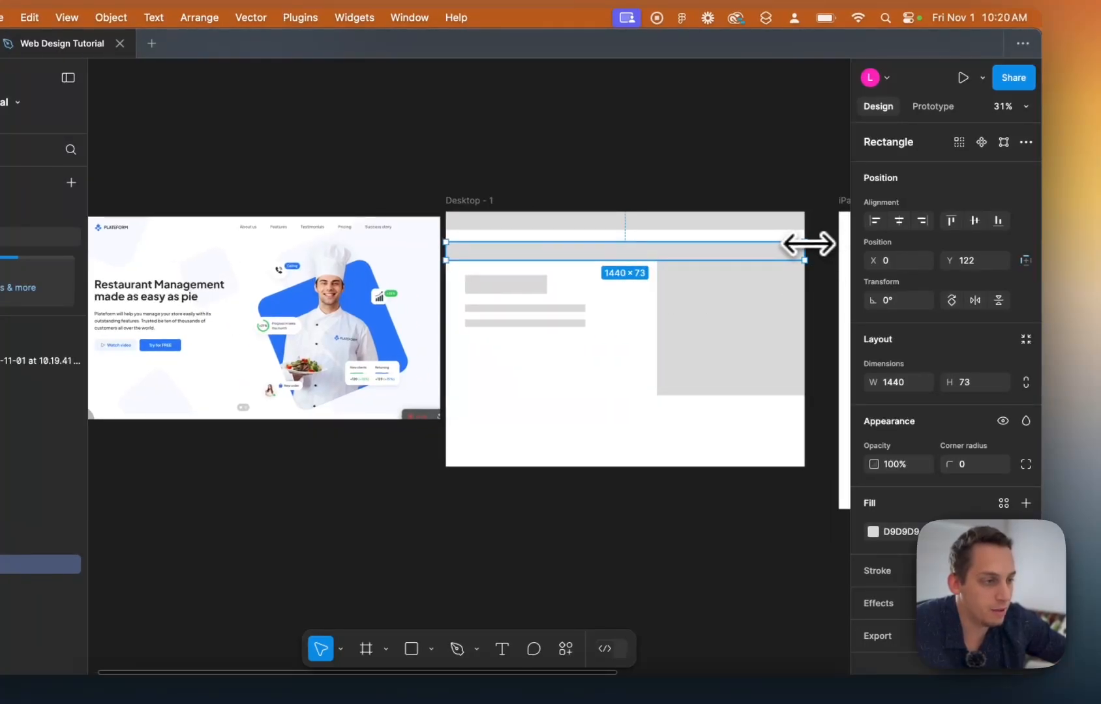
drag(808, 244, 495, 225)
scroll(496, 224, up, 5)
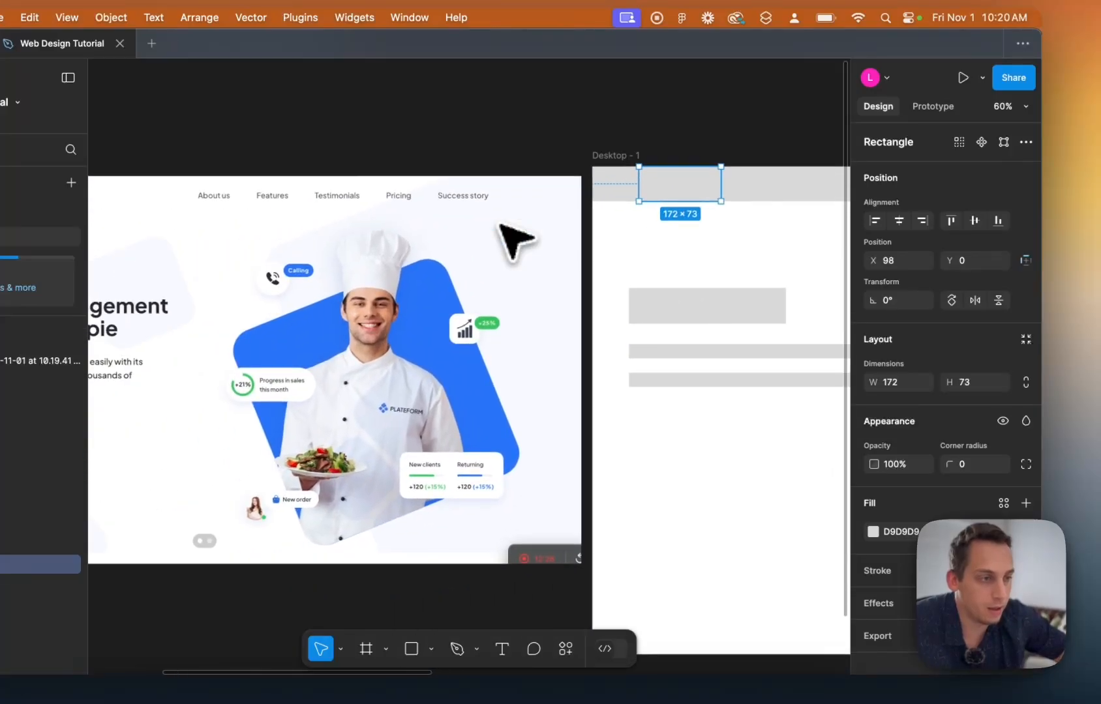
drag(651, 192, 642, 191)
scroll(648, 196, down, 5)
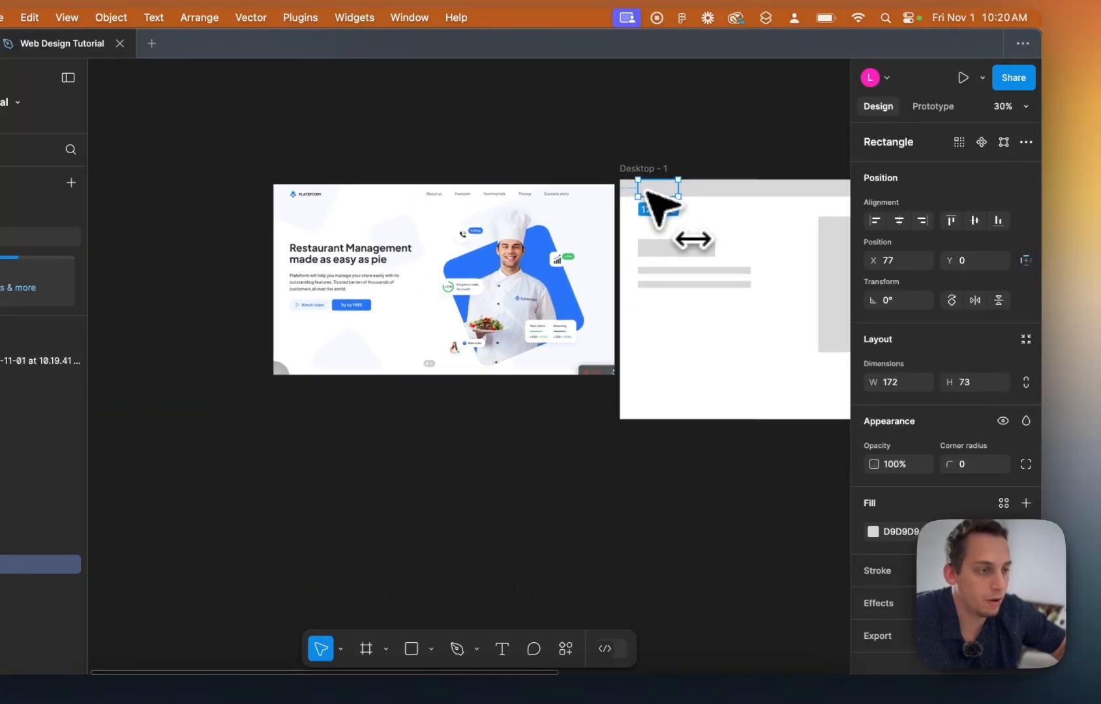
scroll(659, 198, up, 2)
Add a default layout grid to the Desktop frame.
click(471, 186)
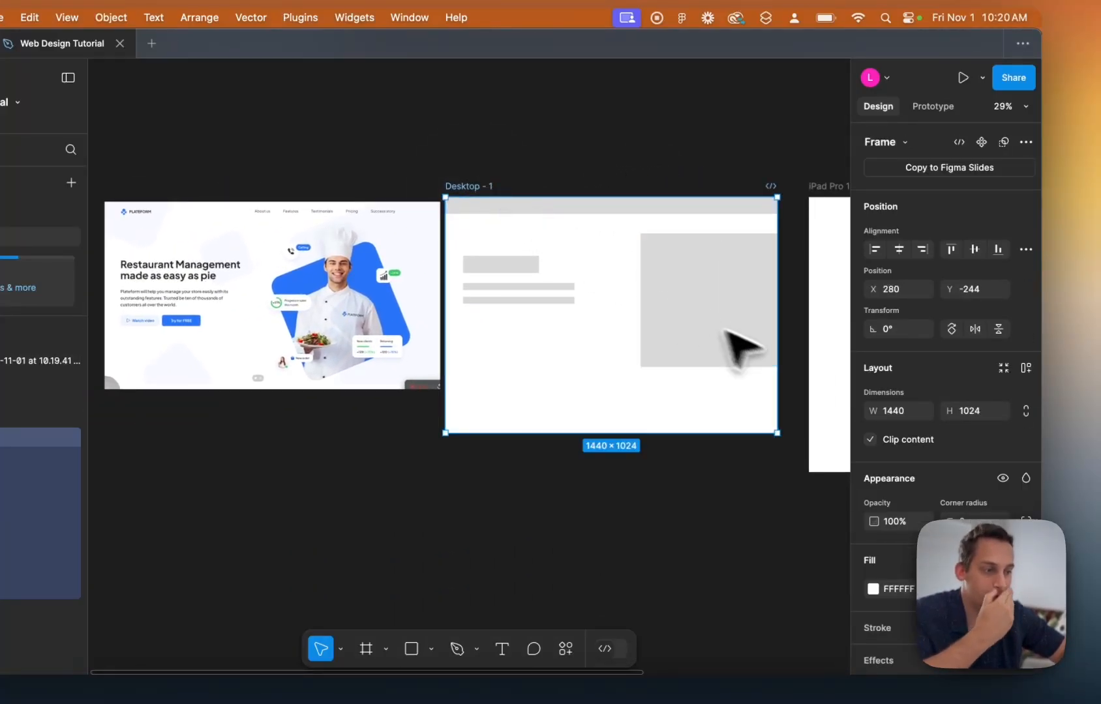
scroll(934, 467, down, 5)
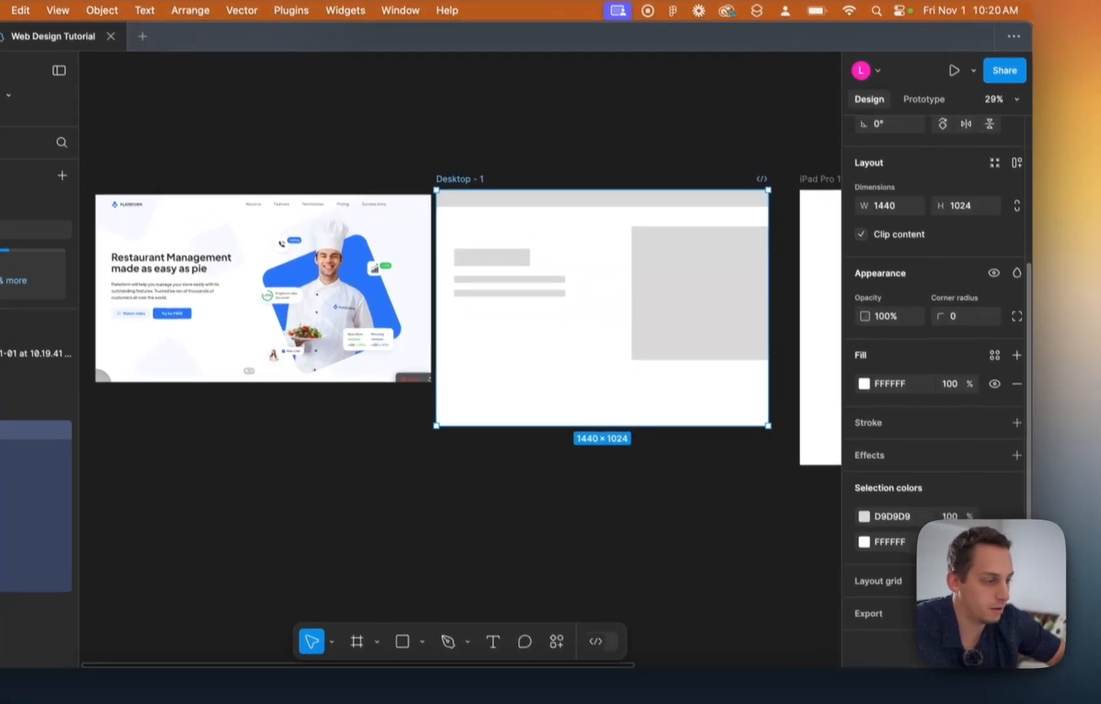
click(1016, 581)
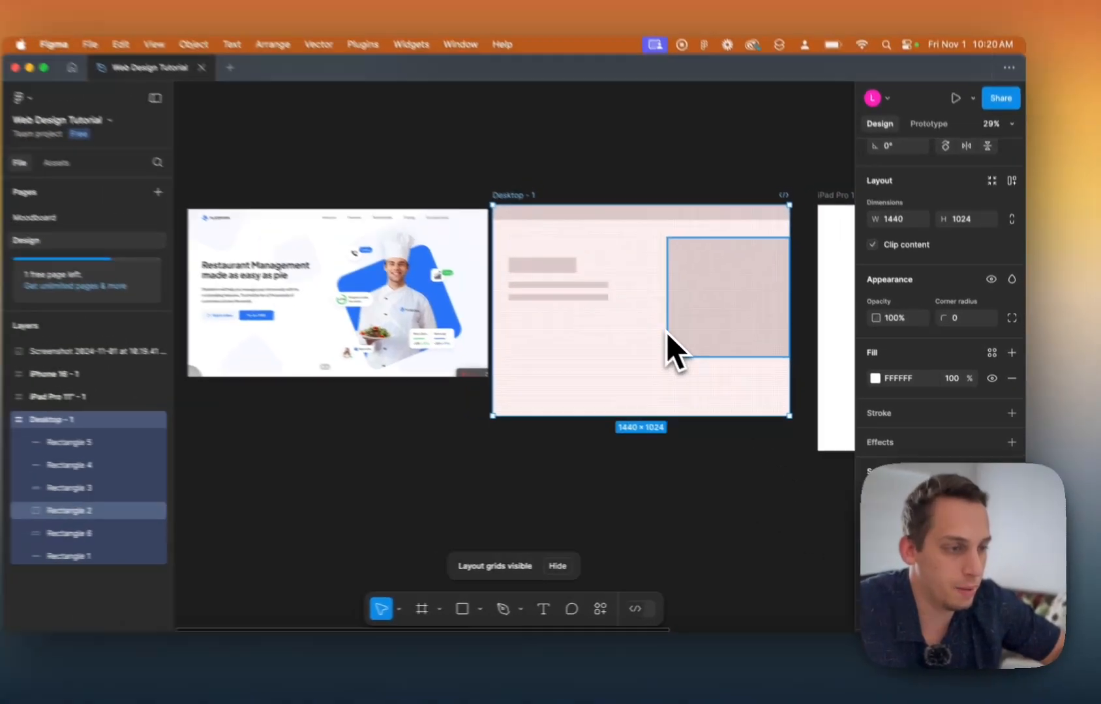
scroll(564, 241, up, 5)
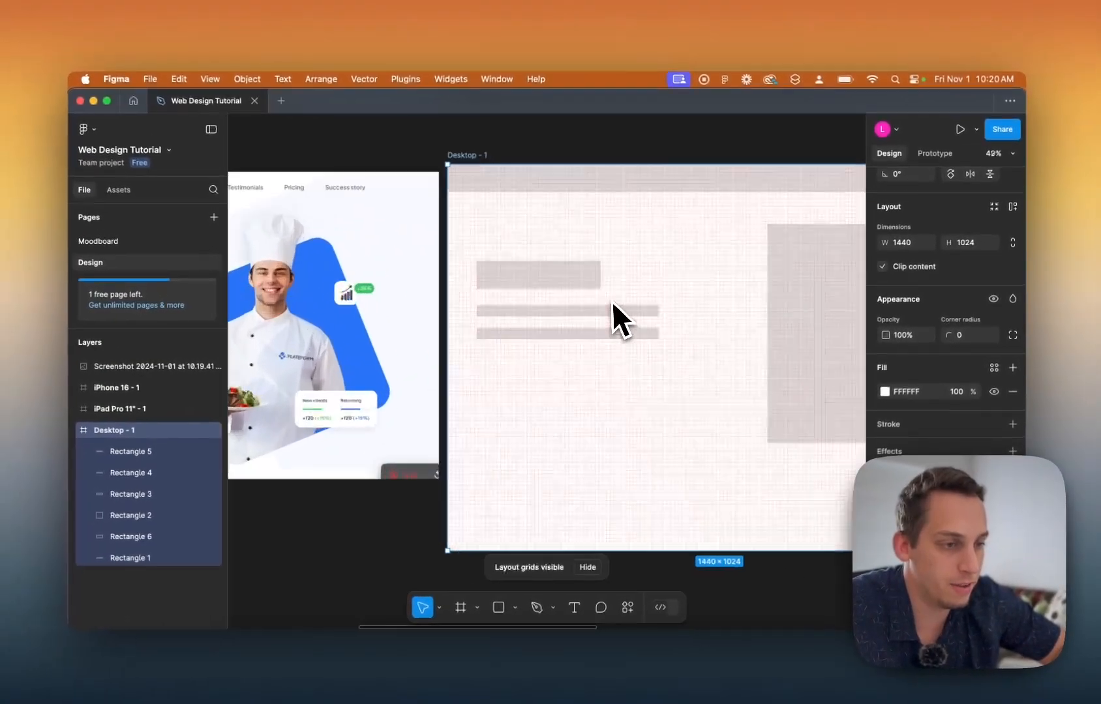
Change the Desktop frame's layout grid from a uniform grid to columns and set the count to 12.
scroll(614, 302, down, 5)
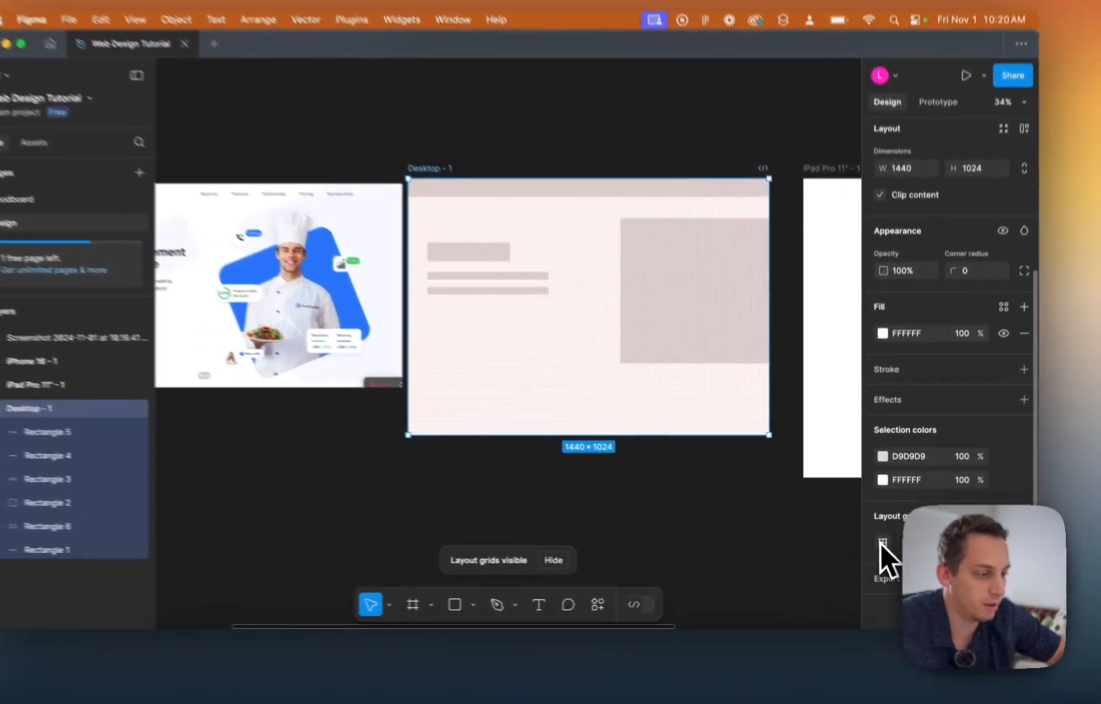
click(884, 551)
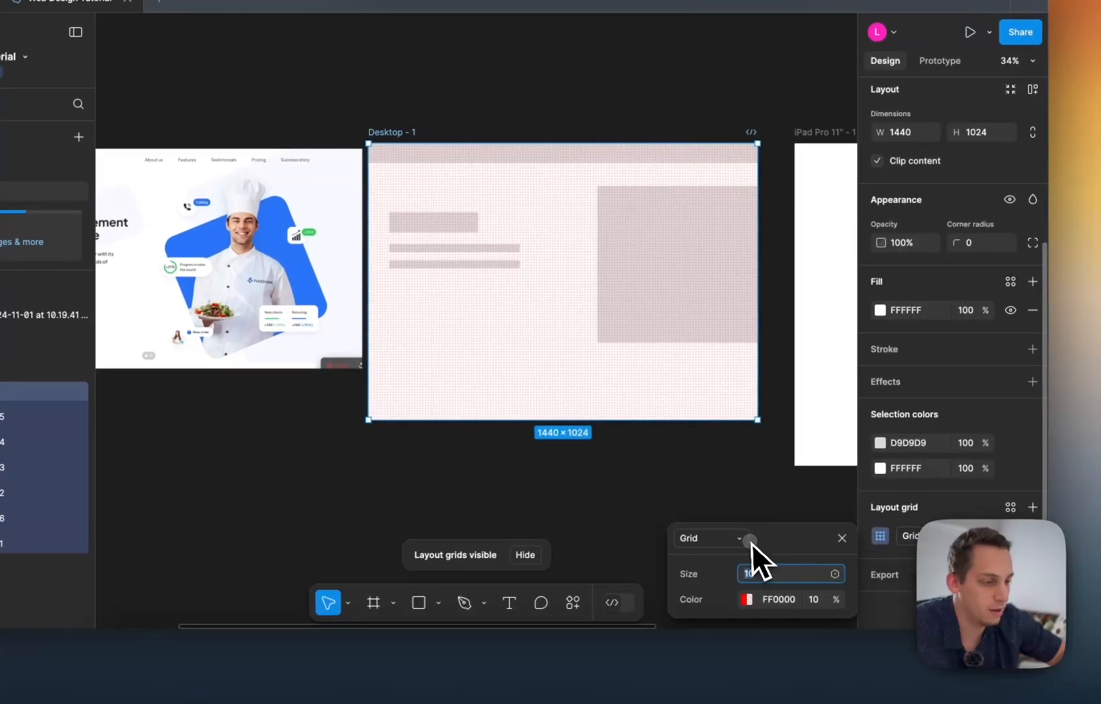
click(779, 558)
click(748, 557)
scroll(580, 432, right, 3)
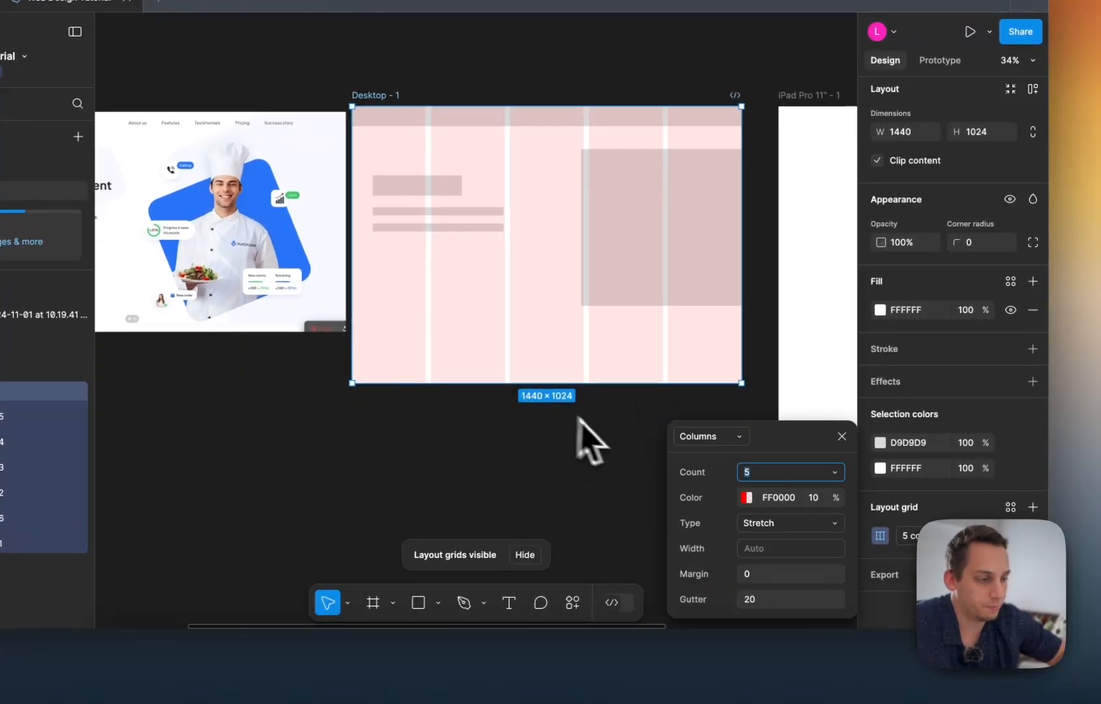
key(shift+Up)
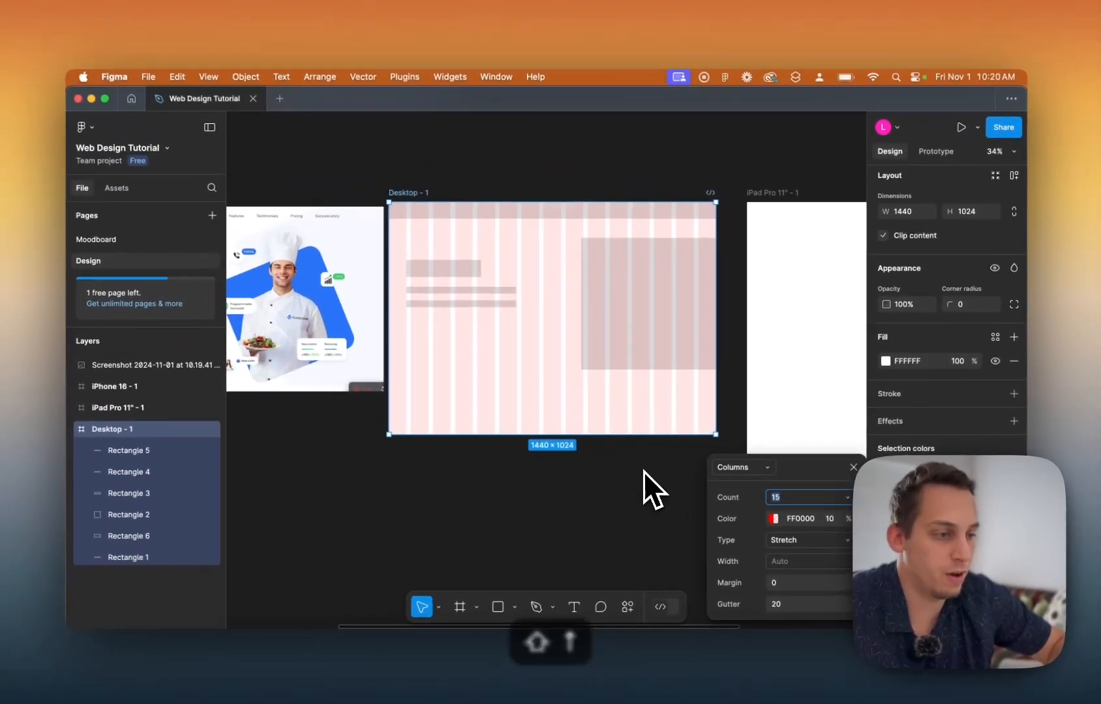
key(Down)
key(Down)
key(Down)
key(Down)
key(Up)
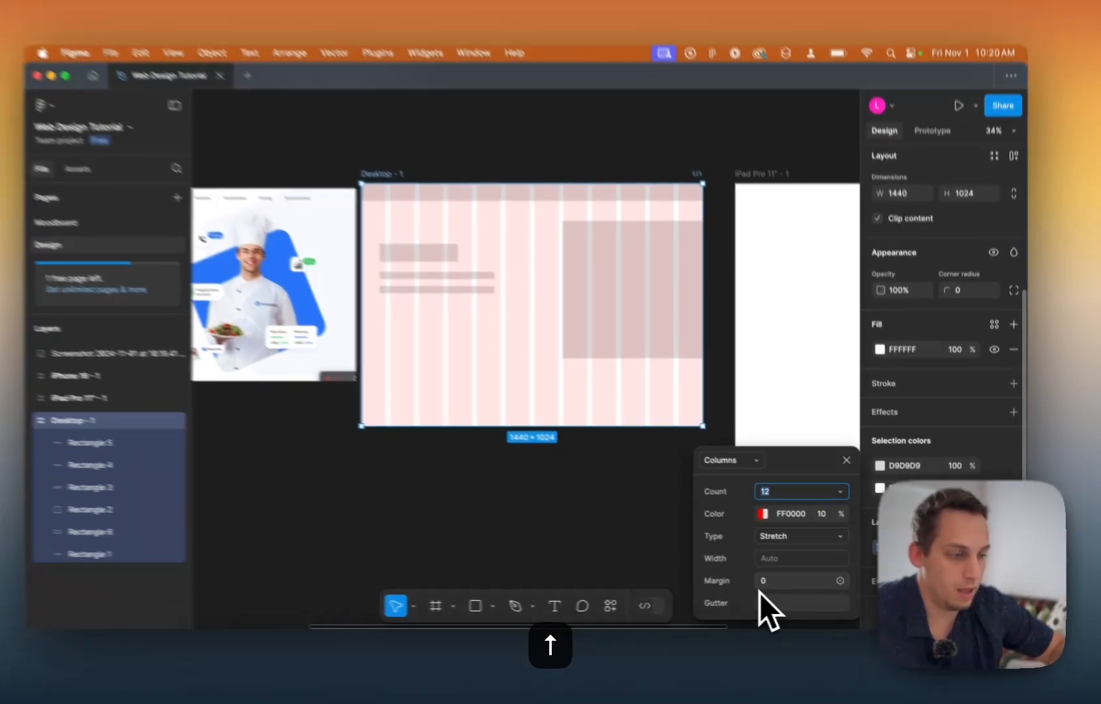
Set the column grid's margin to 120.
click(762, 585)
key(shift+Up)
key(shift+Up)
key(shift+Up)
key(shift+Up)
key(shift+Up)
key(shift+Up)
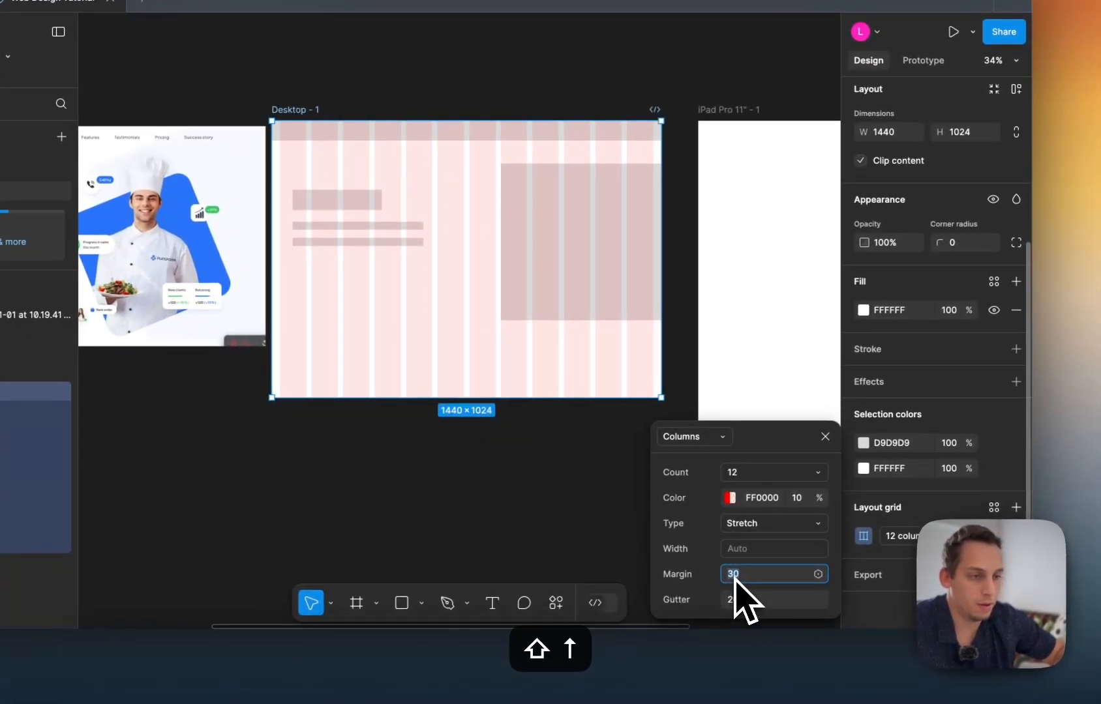
key(shift+Up)
key(shift+Up)
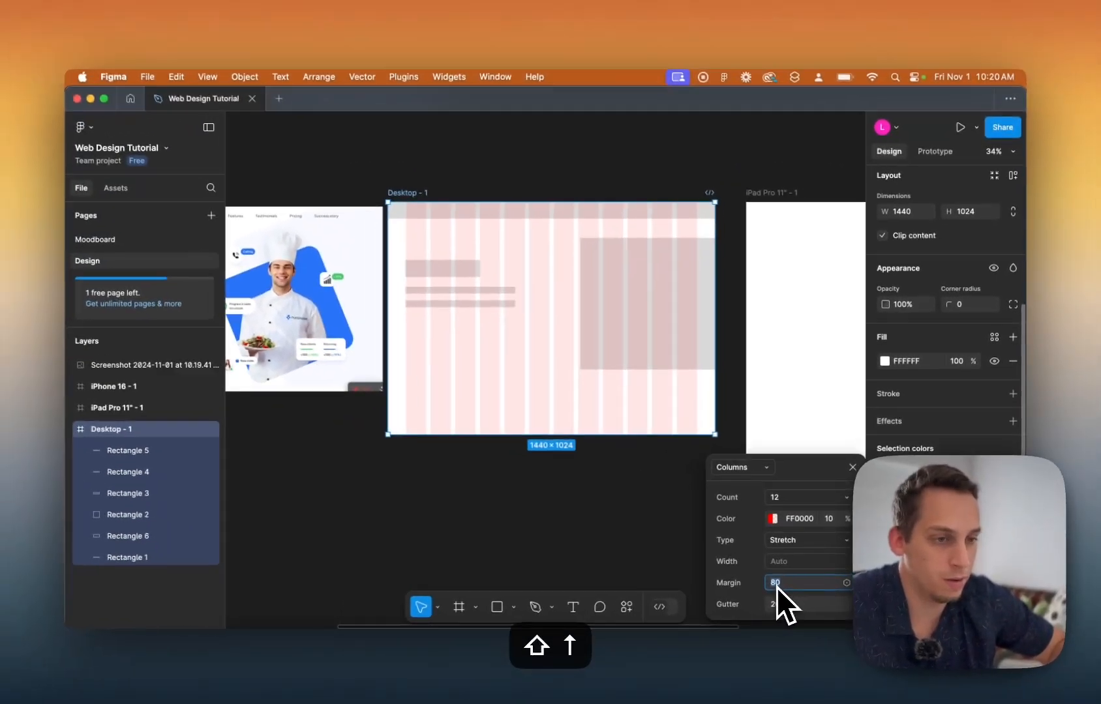
key(shift+Up)
key(shift+Up)
key(shift+Up)
key(shift+Up)
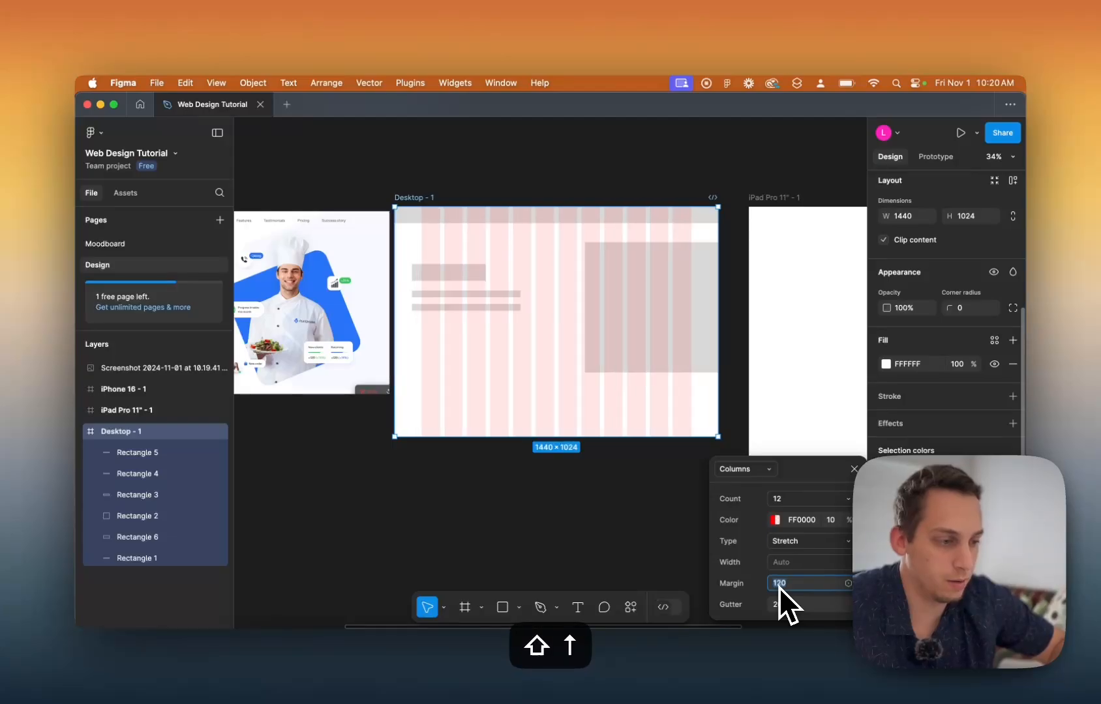
key(shift+Down)
key(shift+Down)
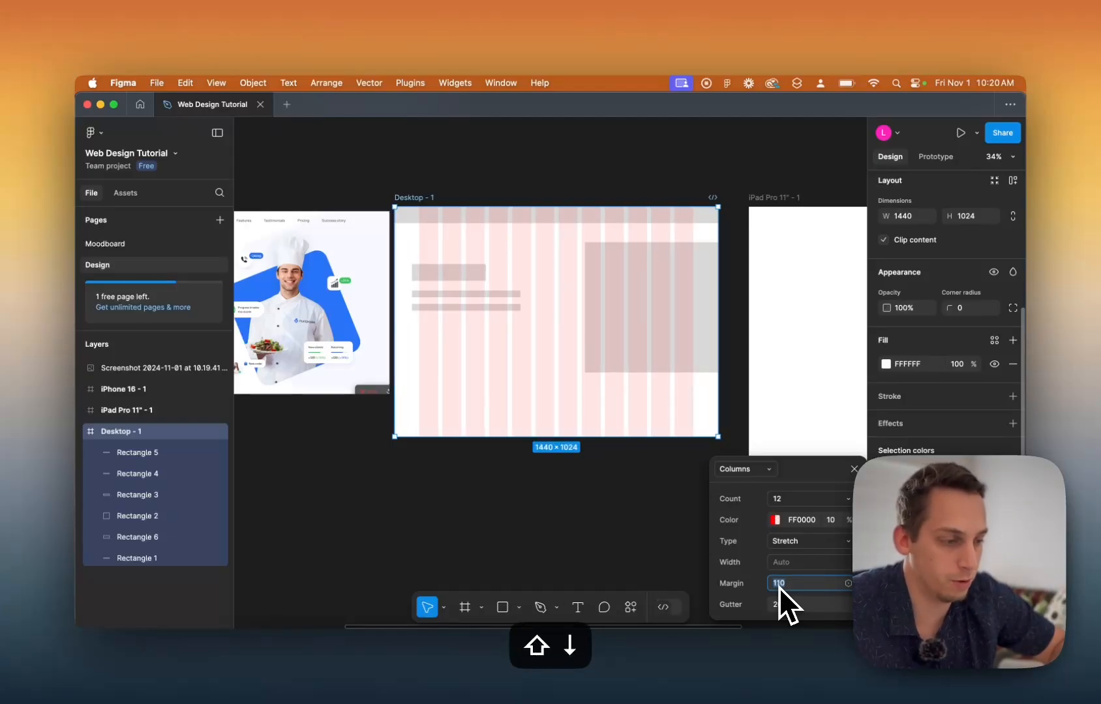
key(shift+Up)
key(shift+Up)
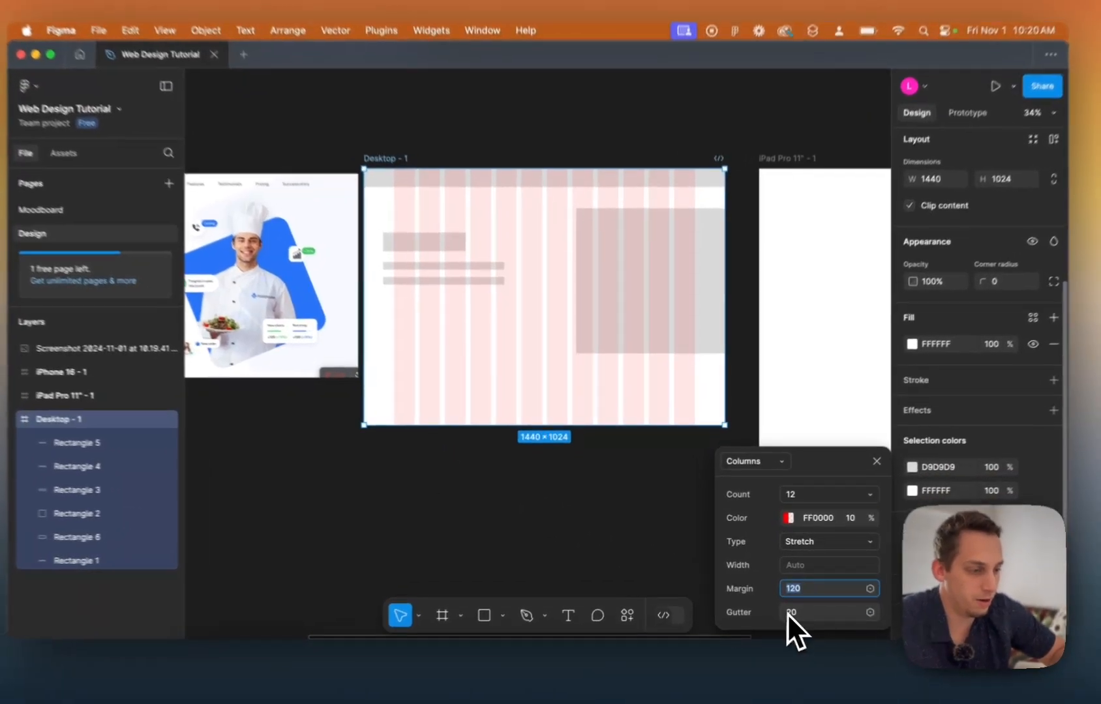
Set the column grid's gutter to 10 and change the grid colour to blue.
click(769, 603)
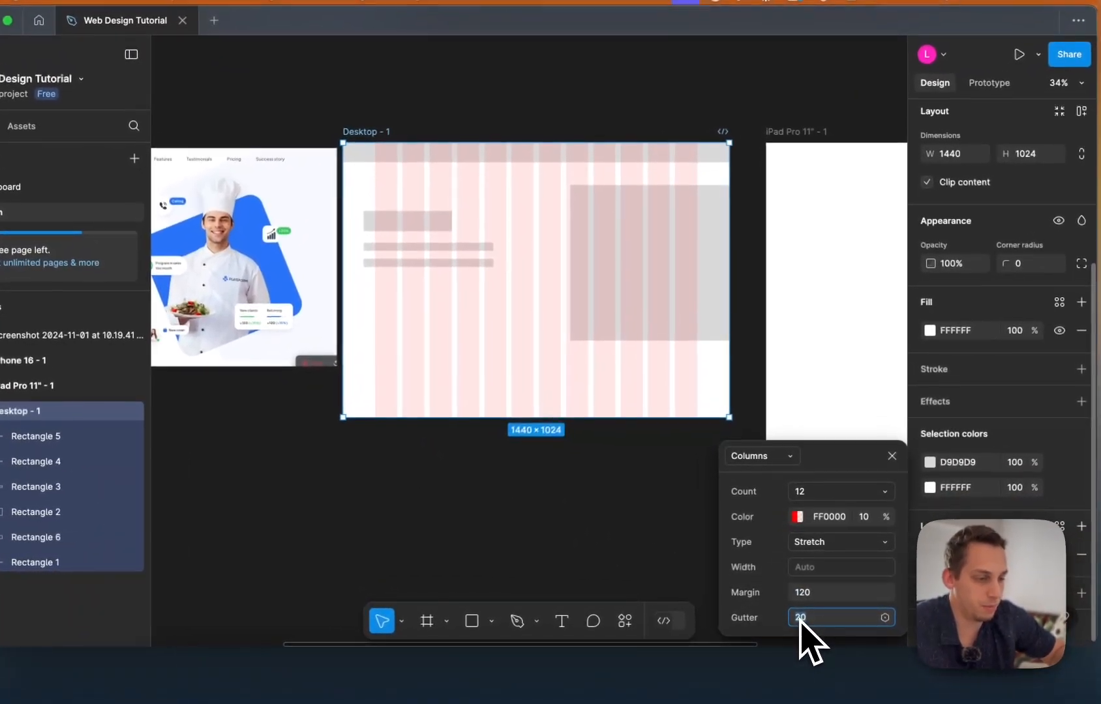
key(shift+Down)
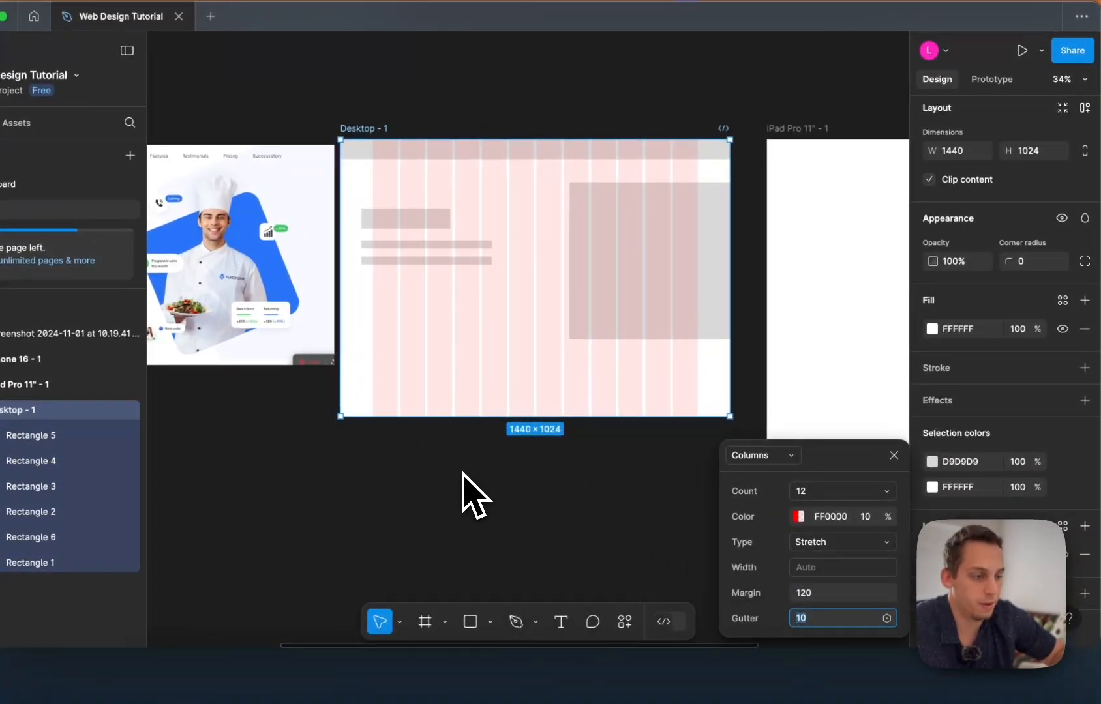
click(800, 516)
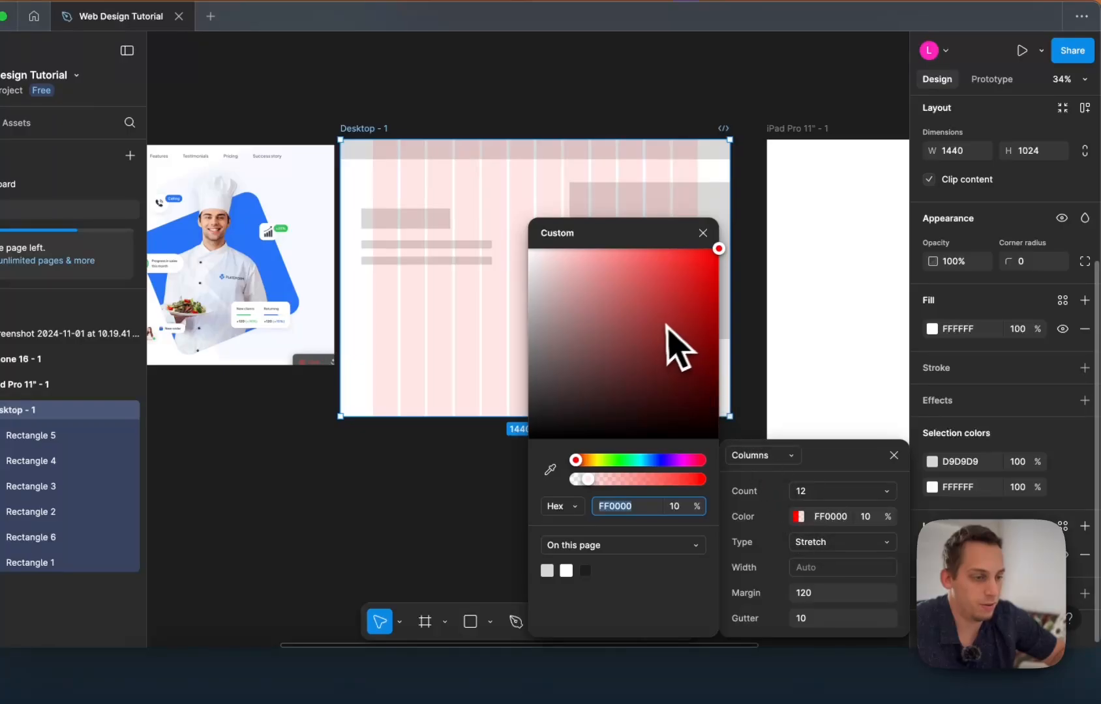
mouse_move(643, 459)
mouse_down()
mouse_move(667, 460)
mouse_move(656, 462)
mouse_up()
click(450, 449)
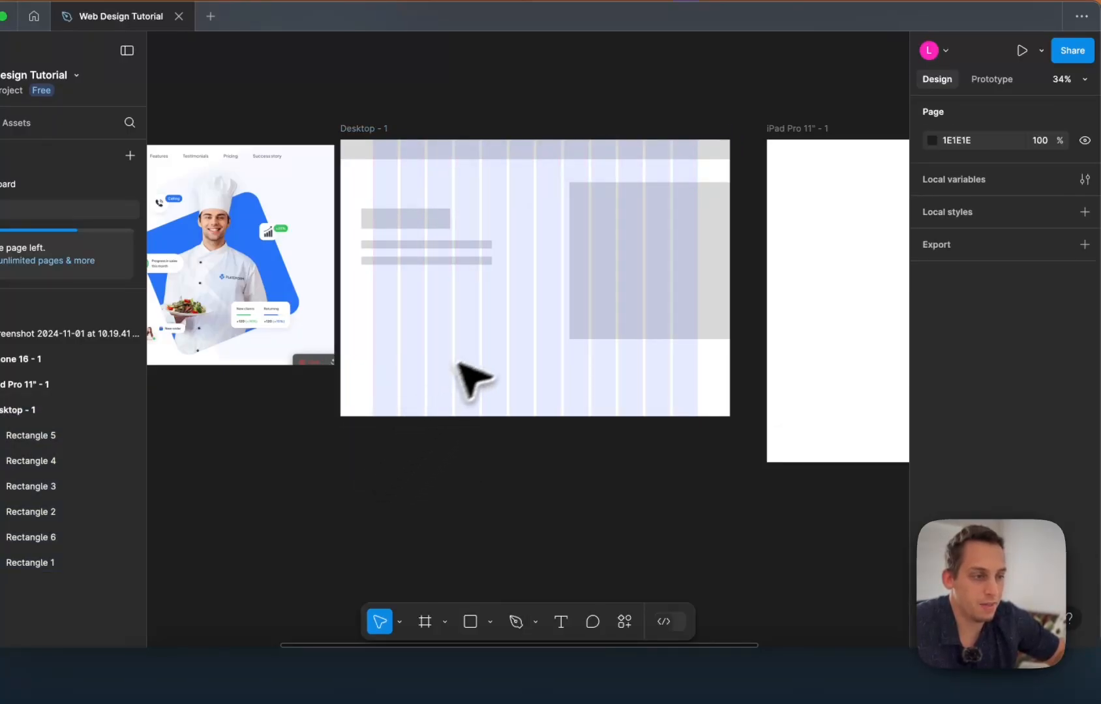
Fit the large image block to the last six grid columns, 595 × 580 at X 725, Y 158.
click(595, 287)
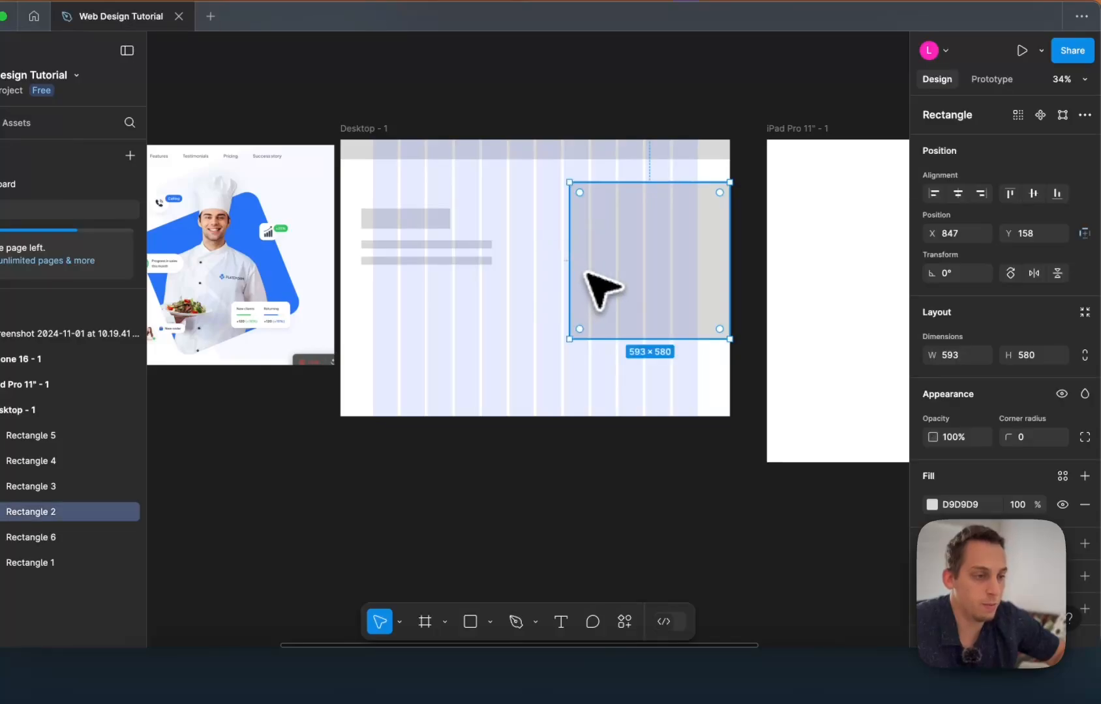
drag(604, 270, 533, 239)
scroll(536, 252, up, 5)
scroll(534, 238, down, 5)
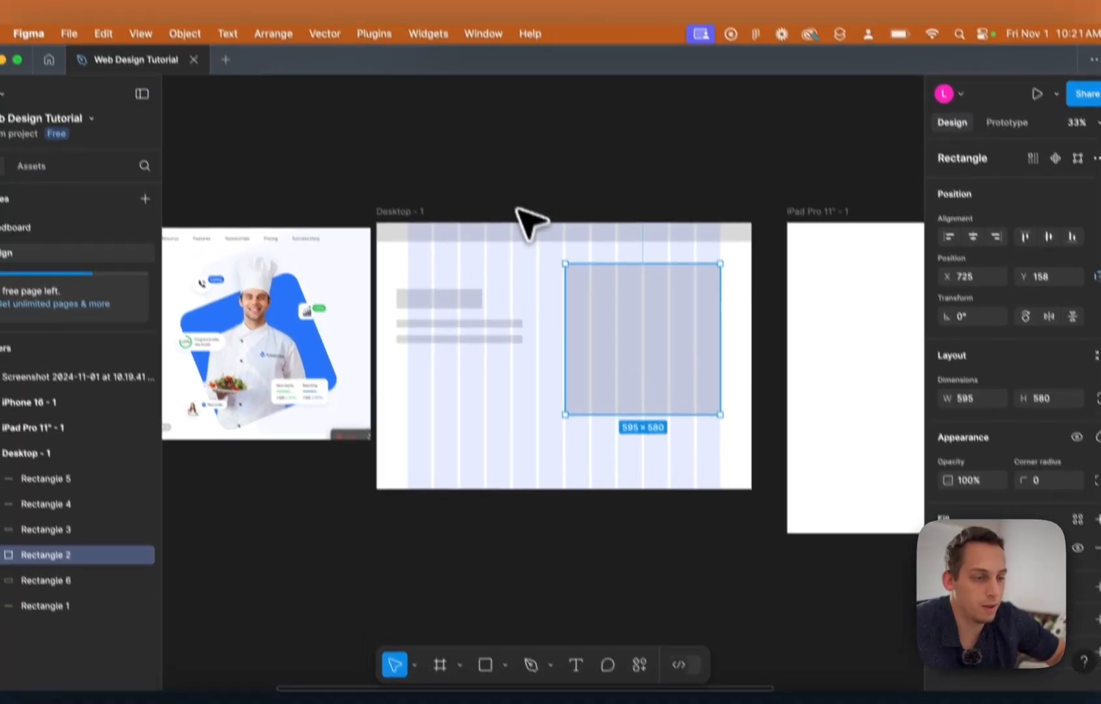
Toggle the layout grid's visibility repeatedly to compare the wireframe with and without columns, leaving the grid shown.
click(490, 143)
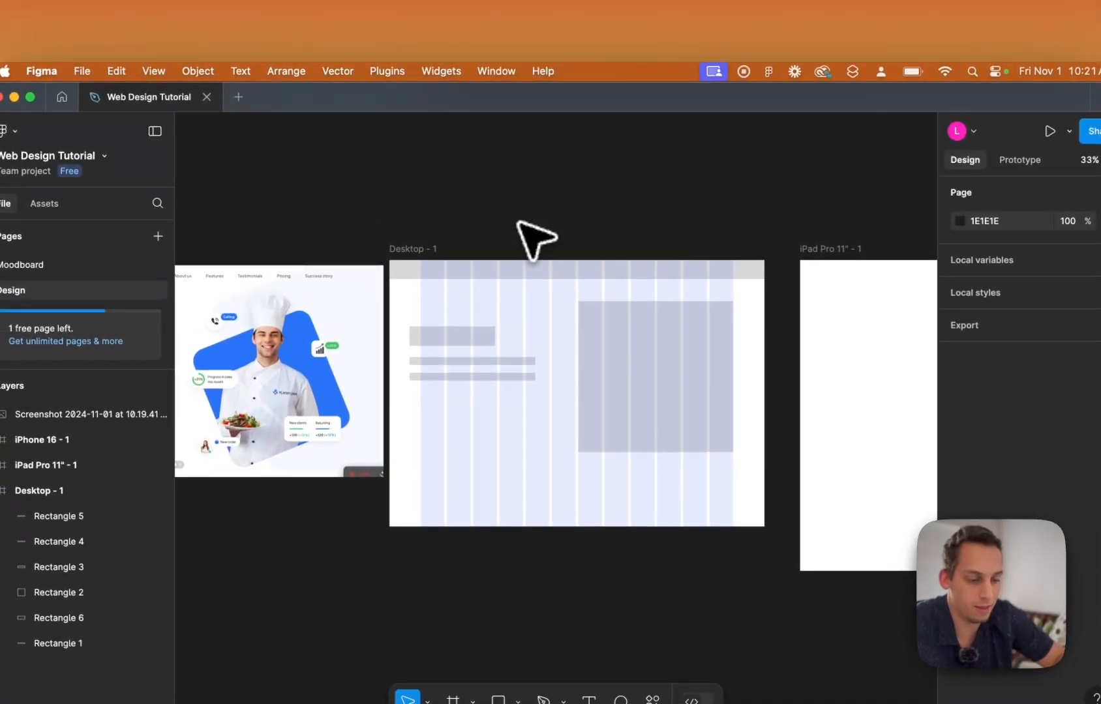
key(ctrl+g)
key(ctrl+g)
key(ctrl+g)
key(ctrl+g)
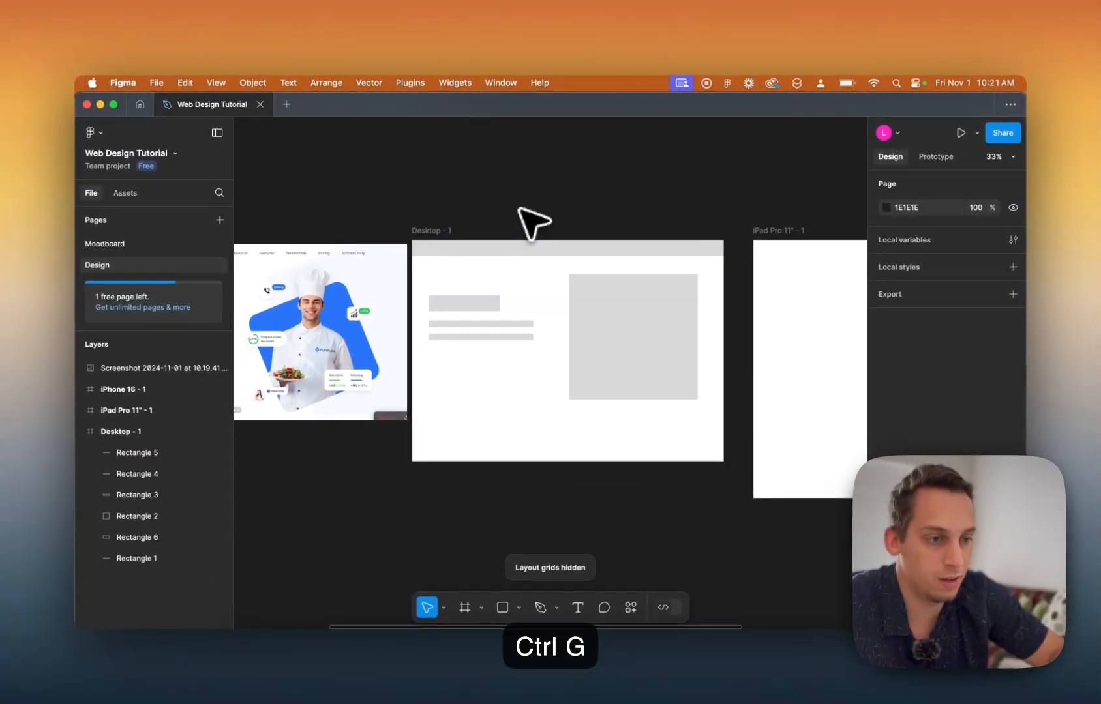
key(ctrl+g)
key(ctrl+g)
key(ctrl+g)
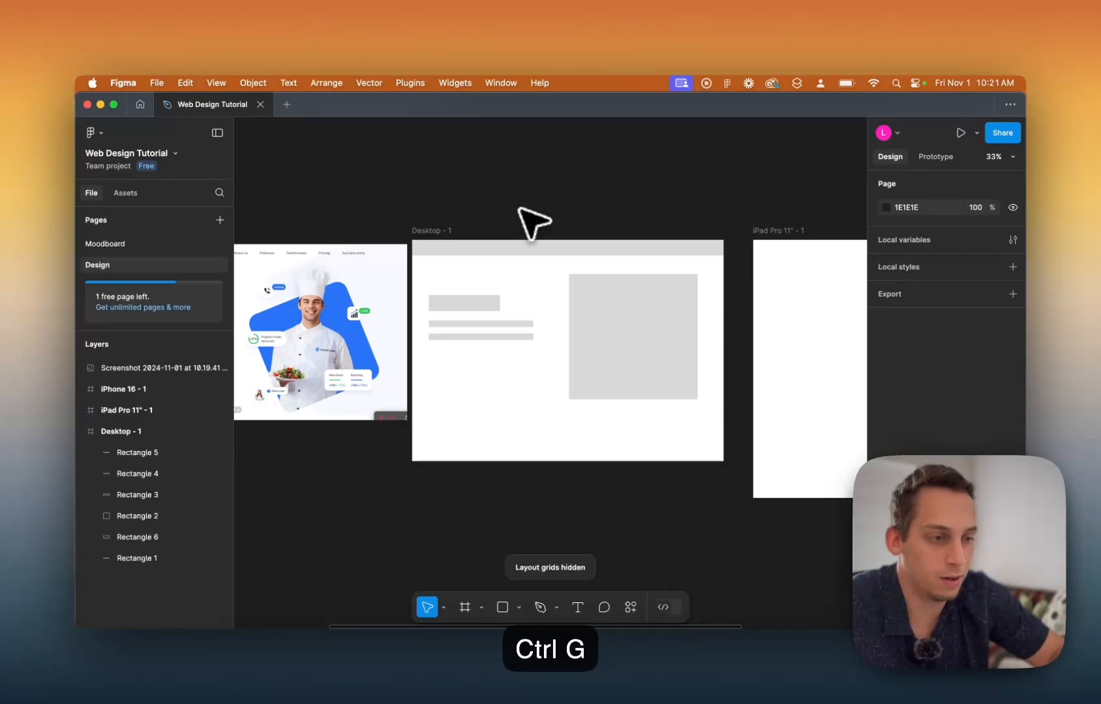
key(ctrl+g)
key(ctrl+g)
key(ctrl+g)
key(ctrl+g)
key(ctrl+g)
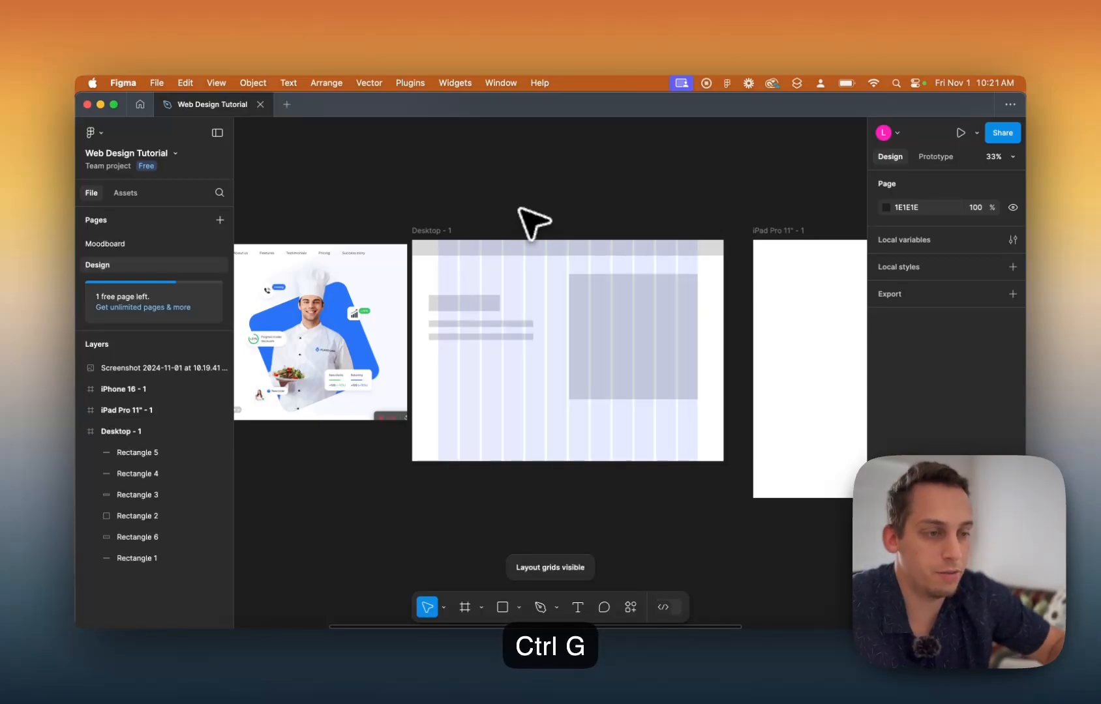
Align the heading block and the two text lines below it to the first grid column at X 120.
scroll(496, 316, up, 5)
click(449, 297)
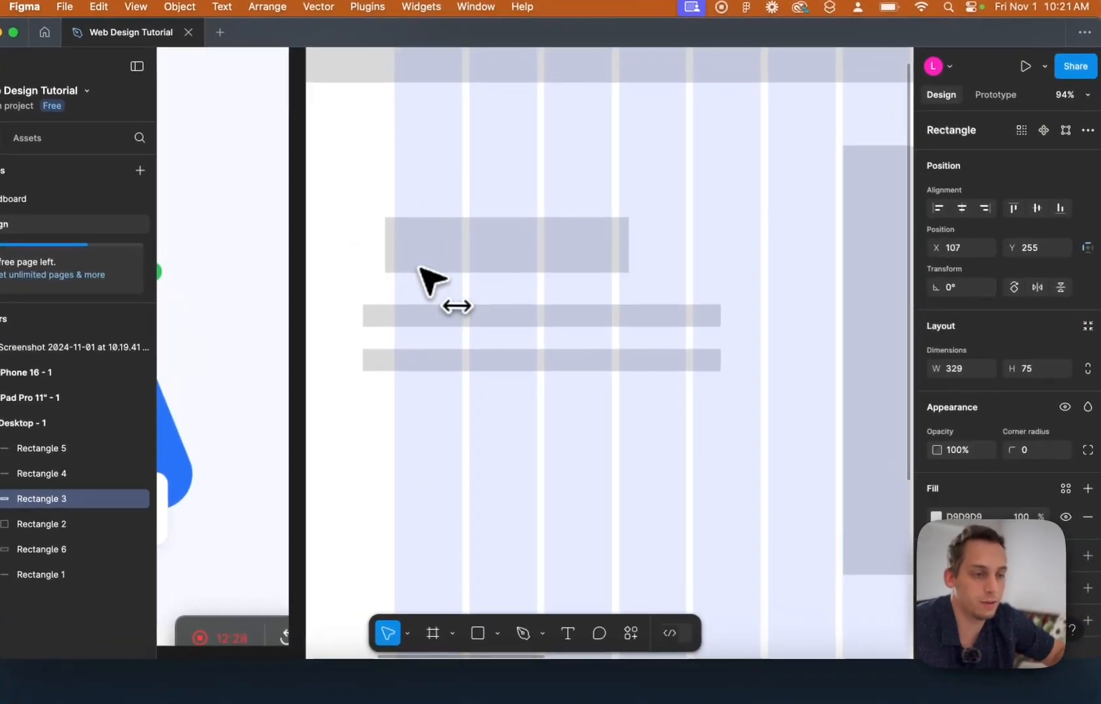
shift+click(394, 314)
shift+click(386, 358)
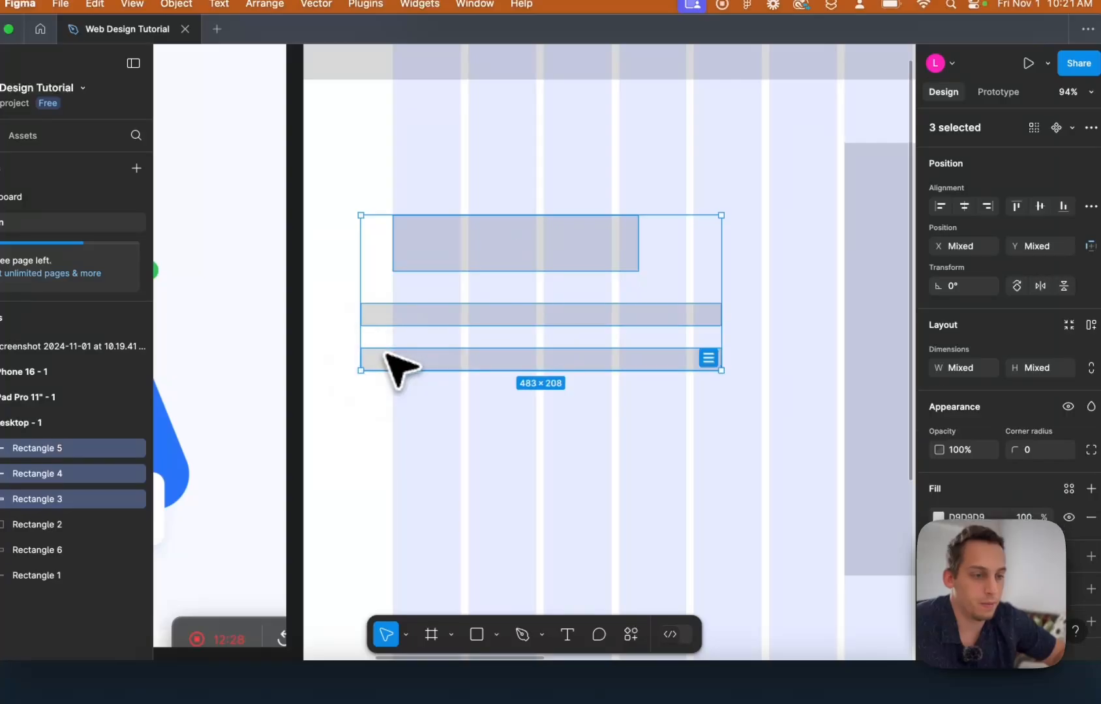
click(386, 321)
shift+click(391, 366)
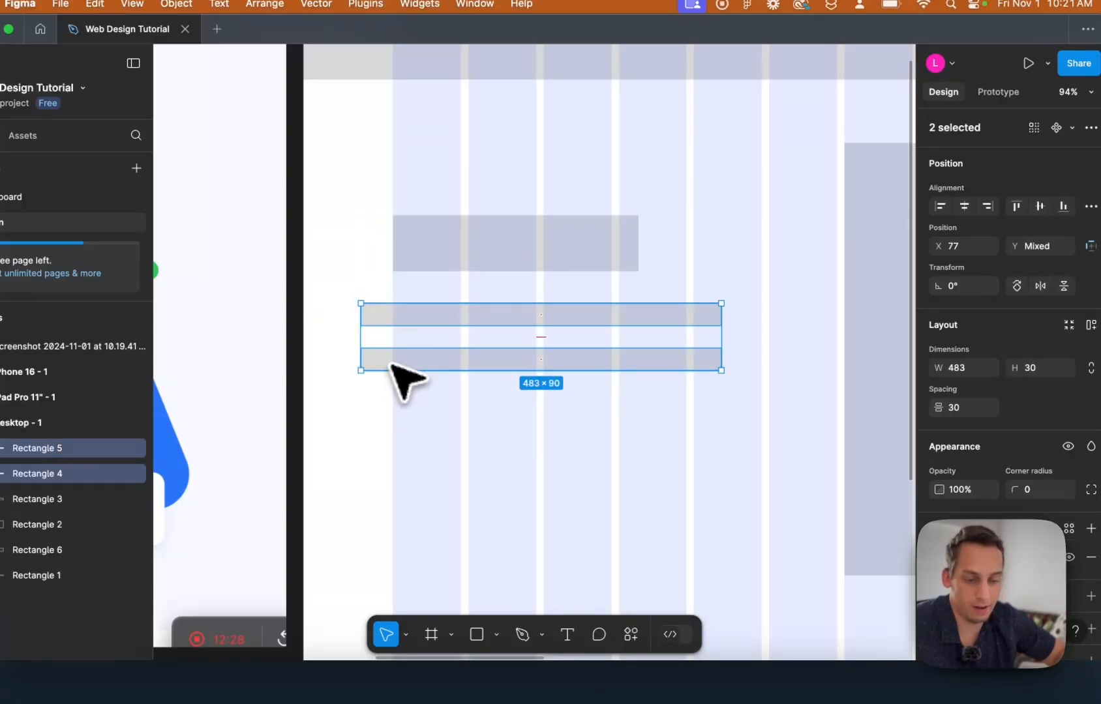
drag(382, 350, 415, 358)
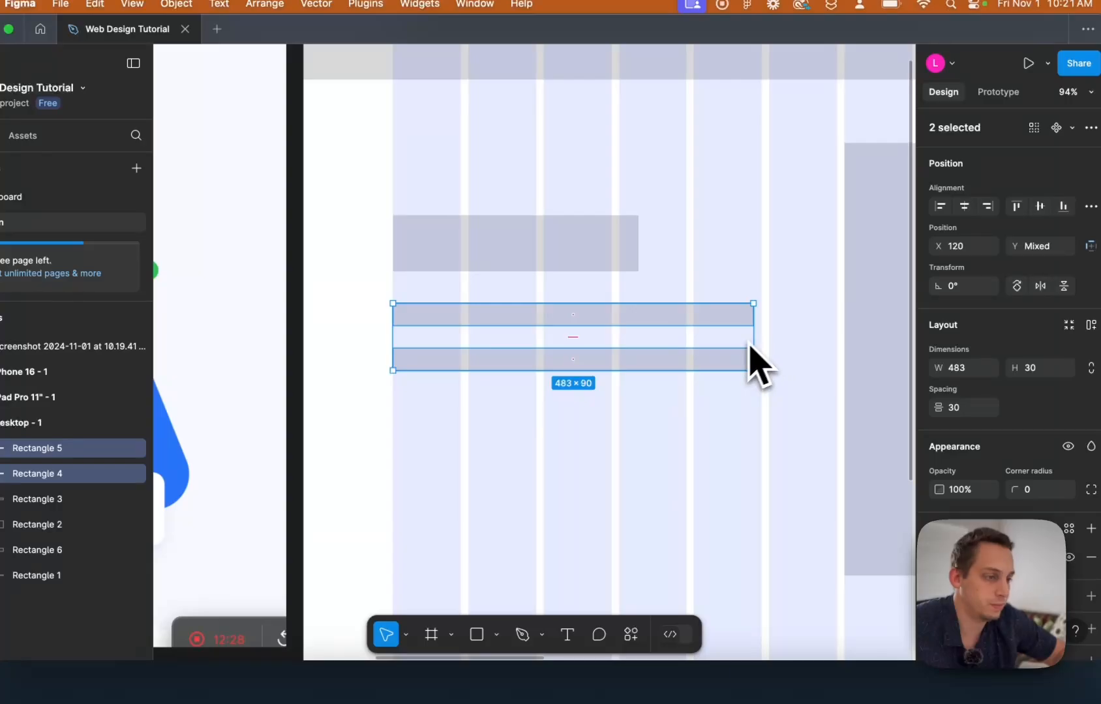
Duplicate the heading block below the text lines and resize the copy into a 192 × 53 button at X 120, Y 523.
scroll(547, 384, down, 5)
scroll(547, 386, left, 6)
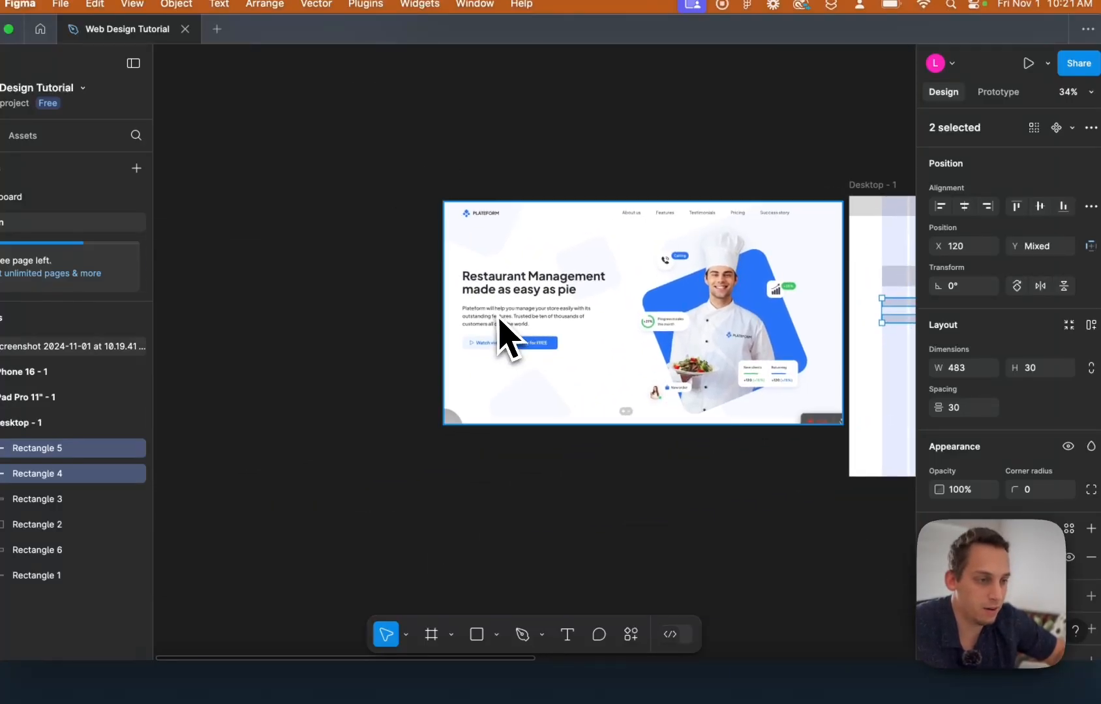
scroll(499, 333, right, 2)
scroll(500, 334, right, 3)
click(589, 438)
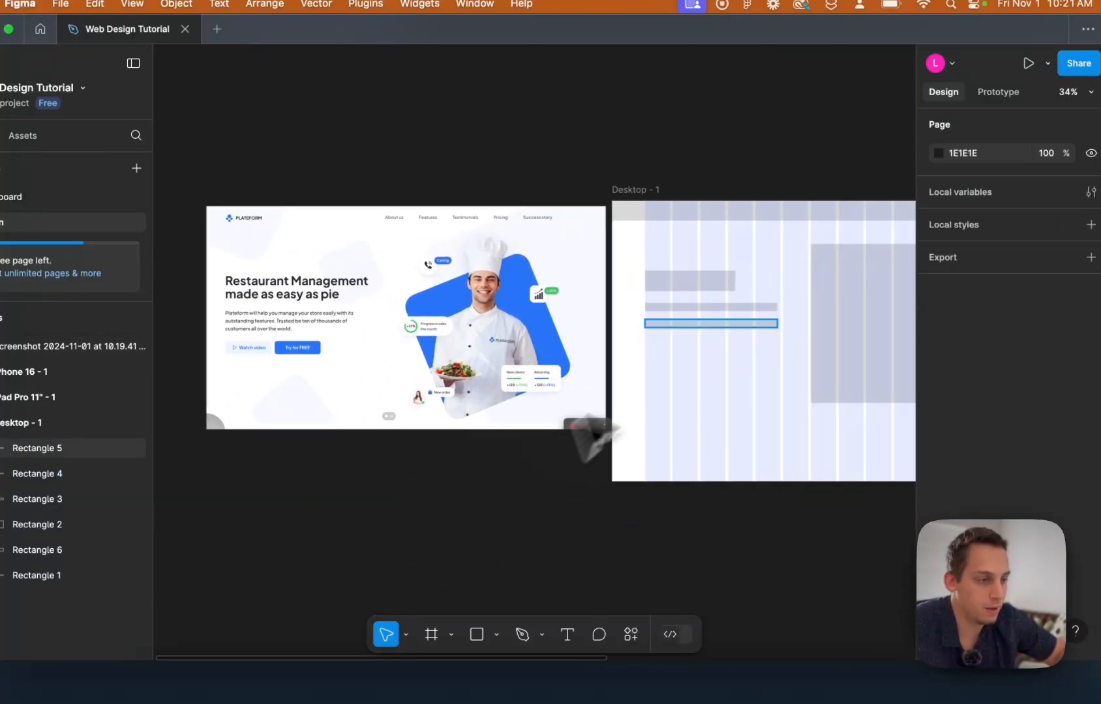
drag(678, 277, 670, 359)
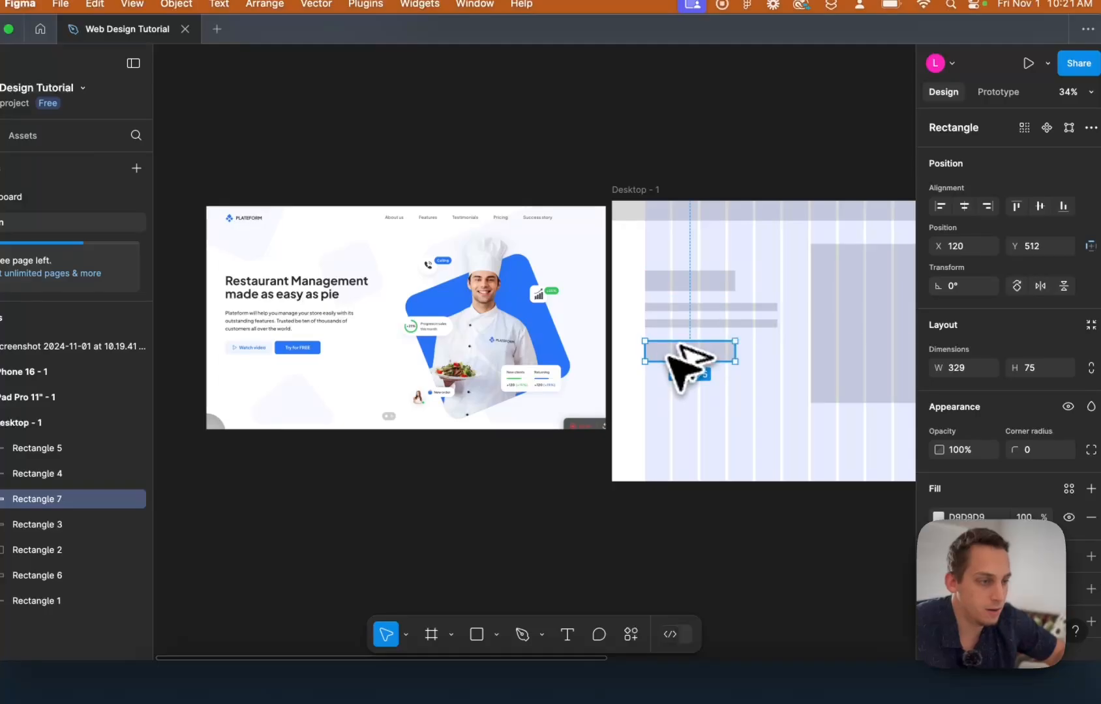
scroll(668, 356, up, 3)
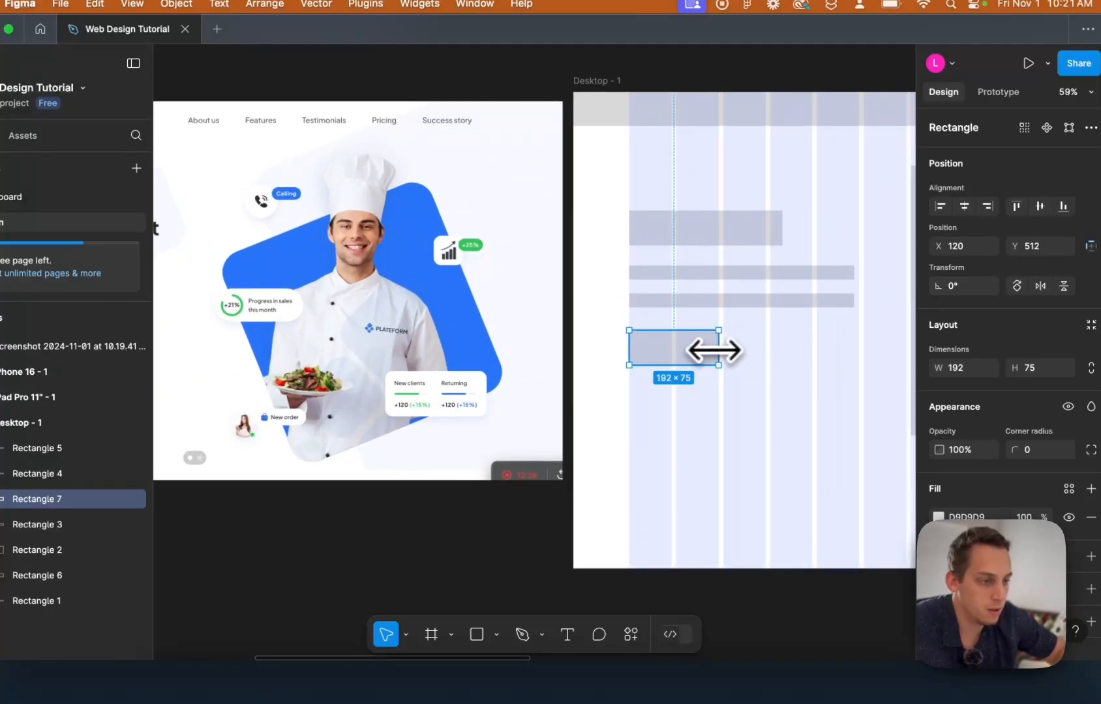
scroll(675, 336, left, 4)
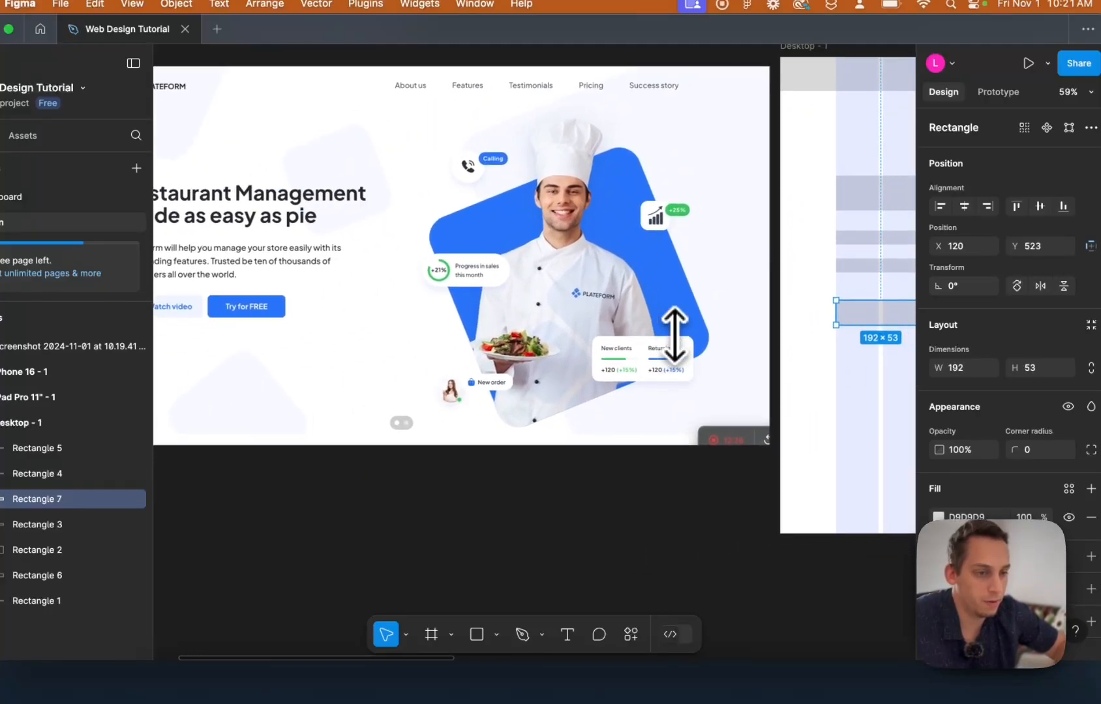
Set the button block's corner radius to 10, matching the reference buttons, and duplicate it alongside at X 322, Y 523.
scroll(674, 337, right, 4)
scroll(675, 337, down, 2)
scroll(675, 339, left, 7)
scroll(489, 281, up, 5)
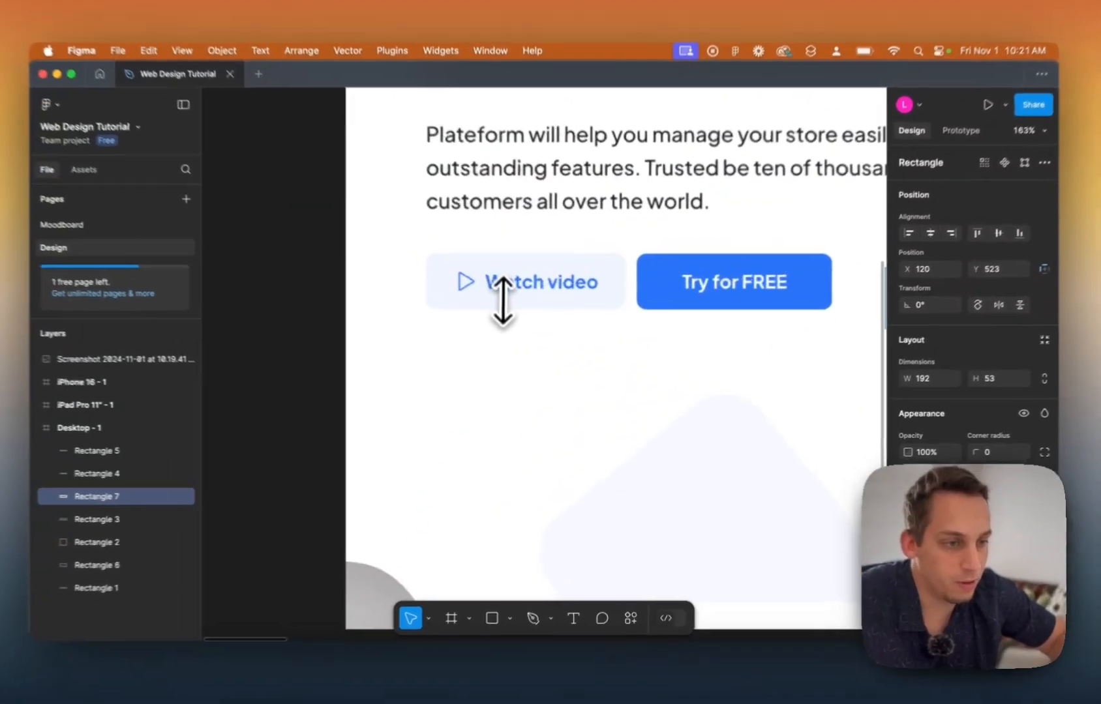
scroll(534, 275, down, 3)
scroll(532, 275, right, 5)
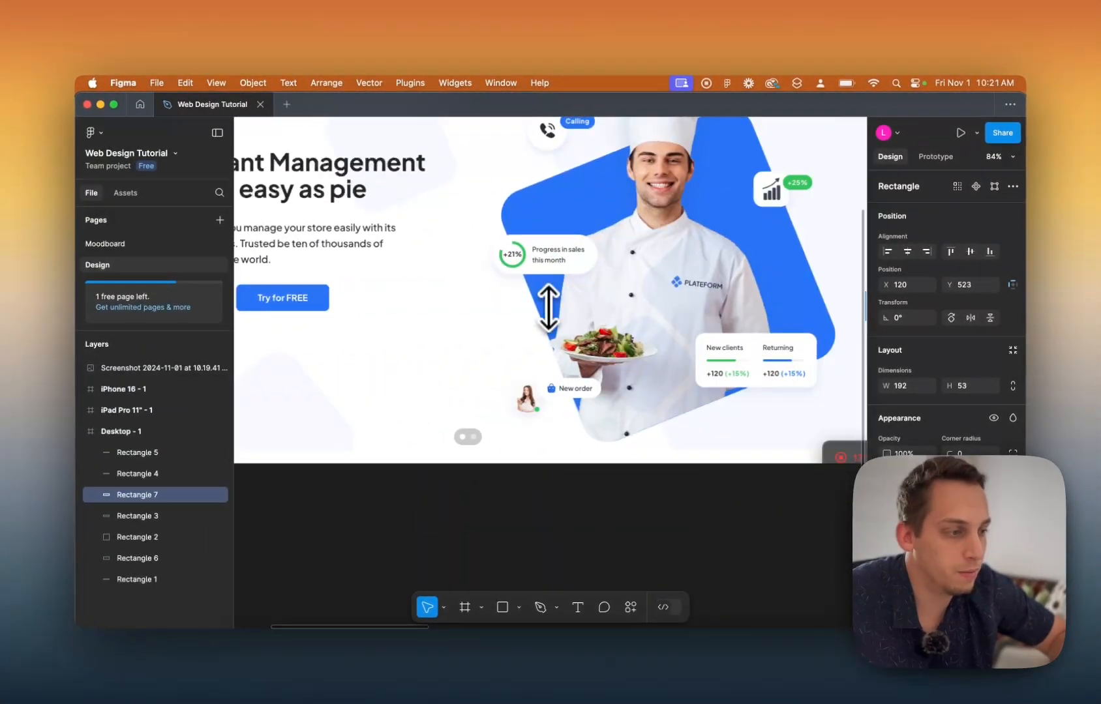
scroll(548, 307, right, 8)
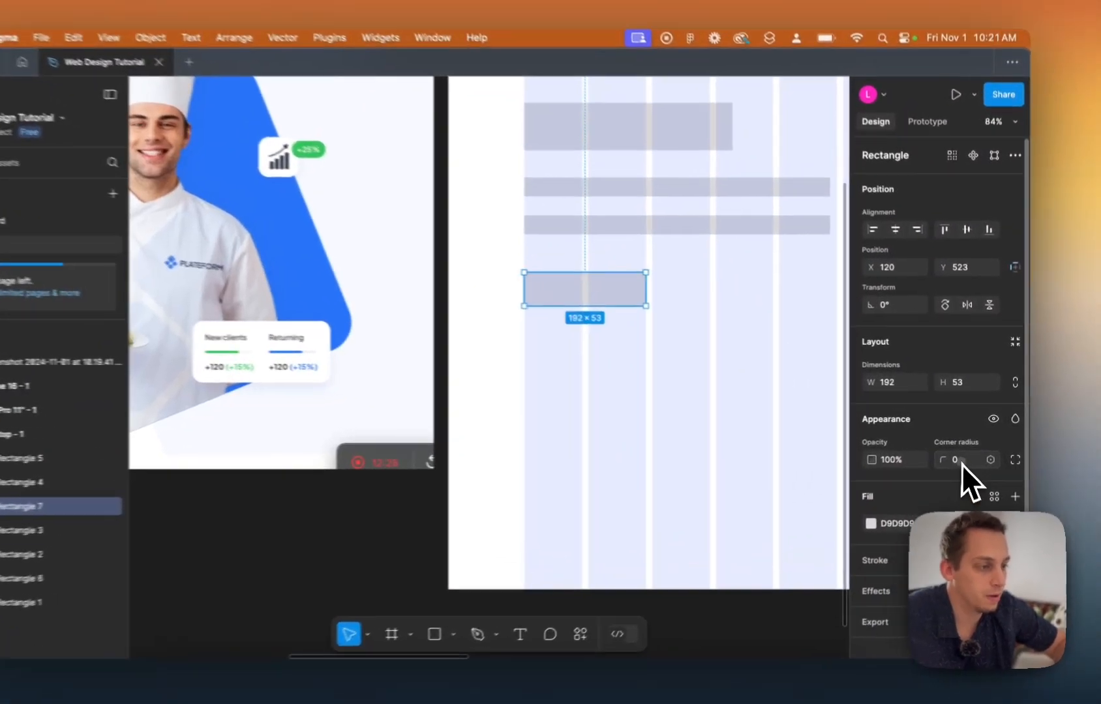
click(970, 452)
key(shift+Up)
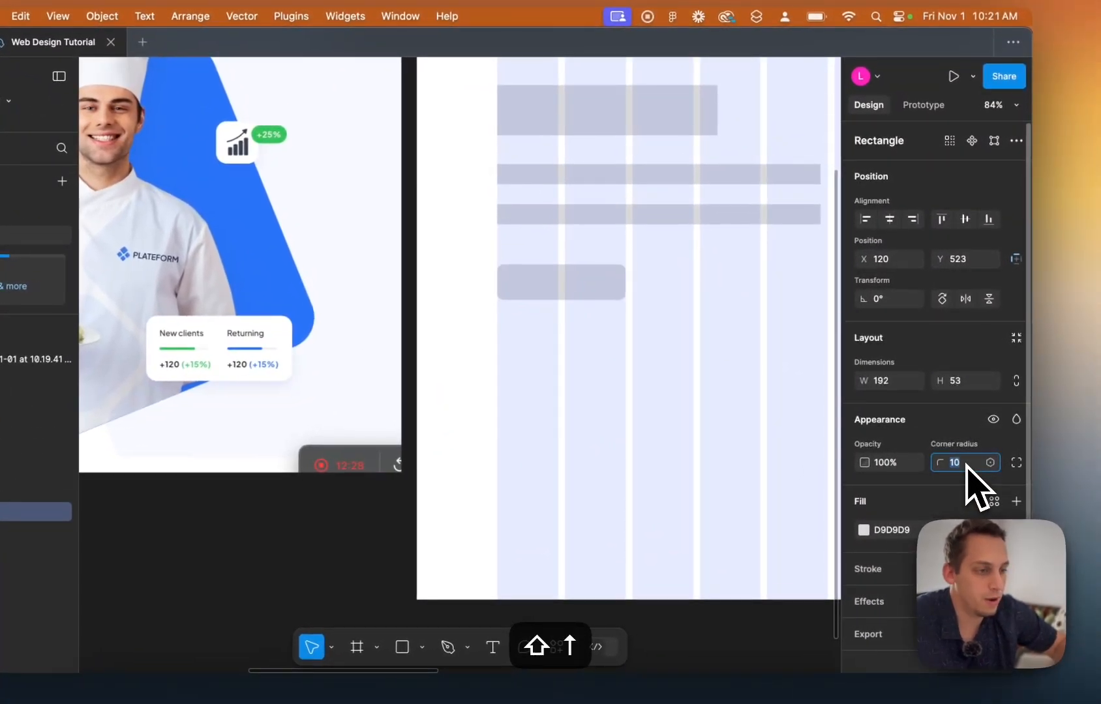
drag(551, 280, 710, 282)
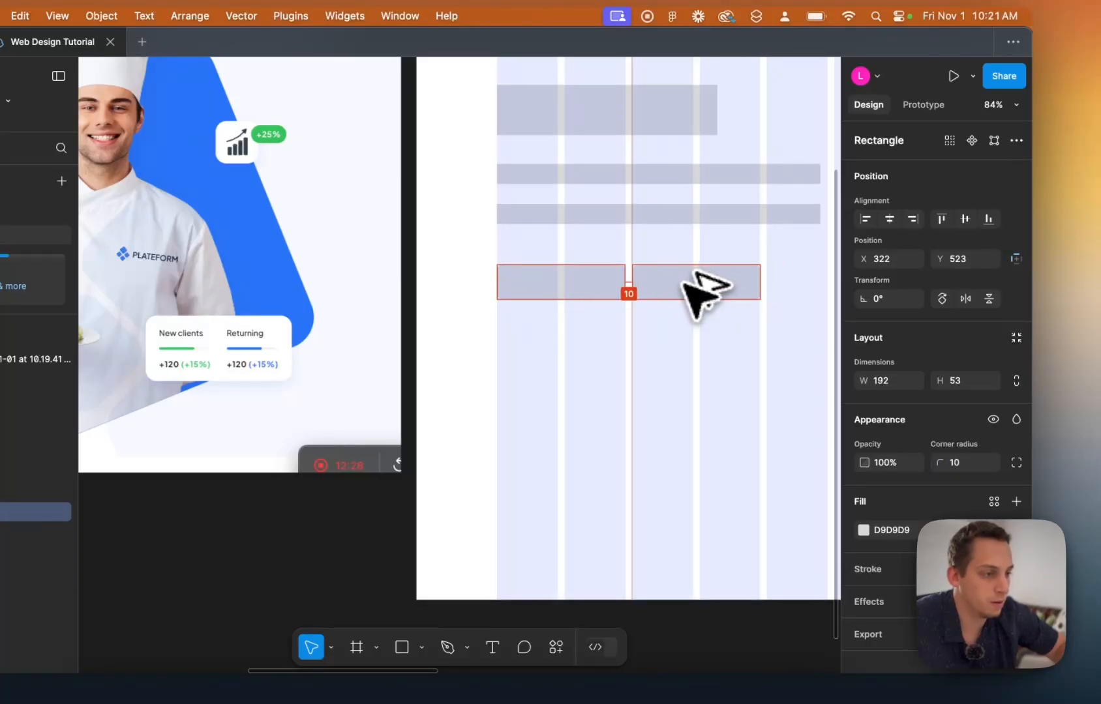
scroll(483, 344, down, 5)
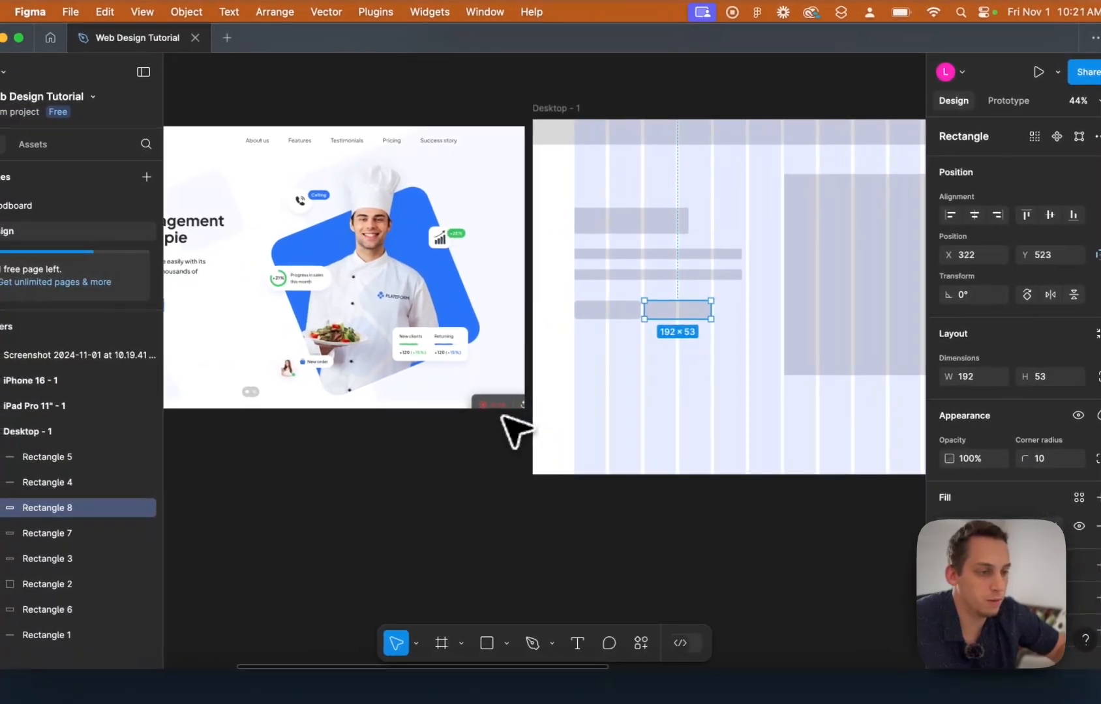
Compare the wireframe's heading, text lines, buttons and image block with the reference landing page.
click(416, 424)
scroll(416, 423, left, 5)
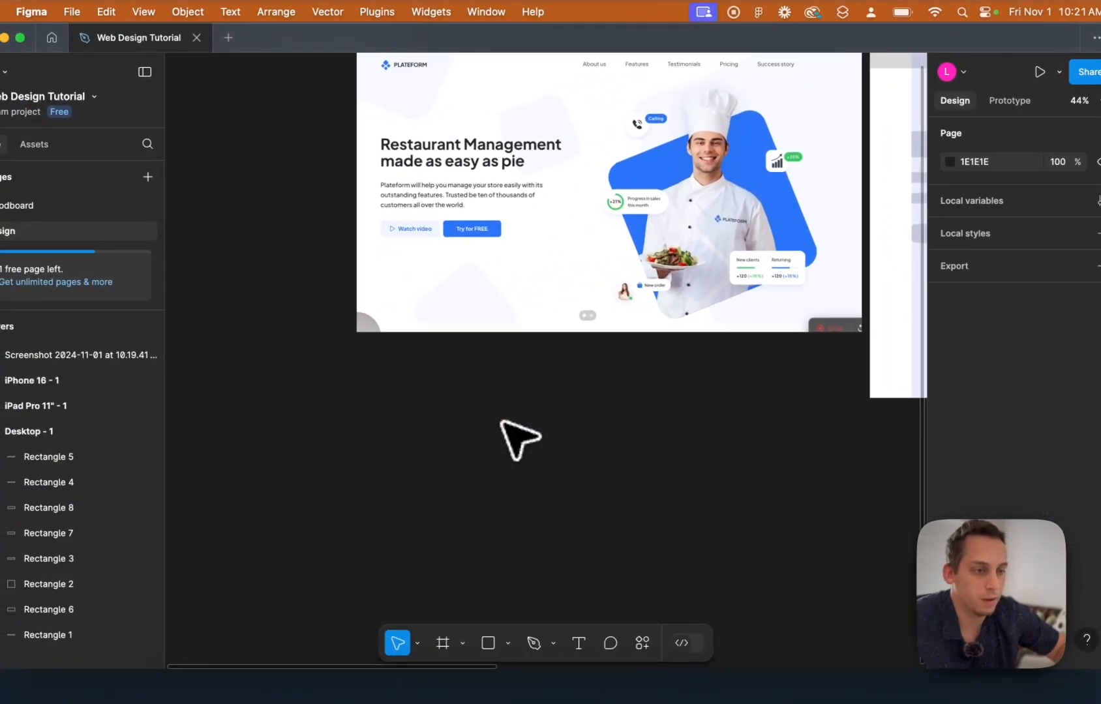
scroll(520, 438, right, 10)
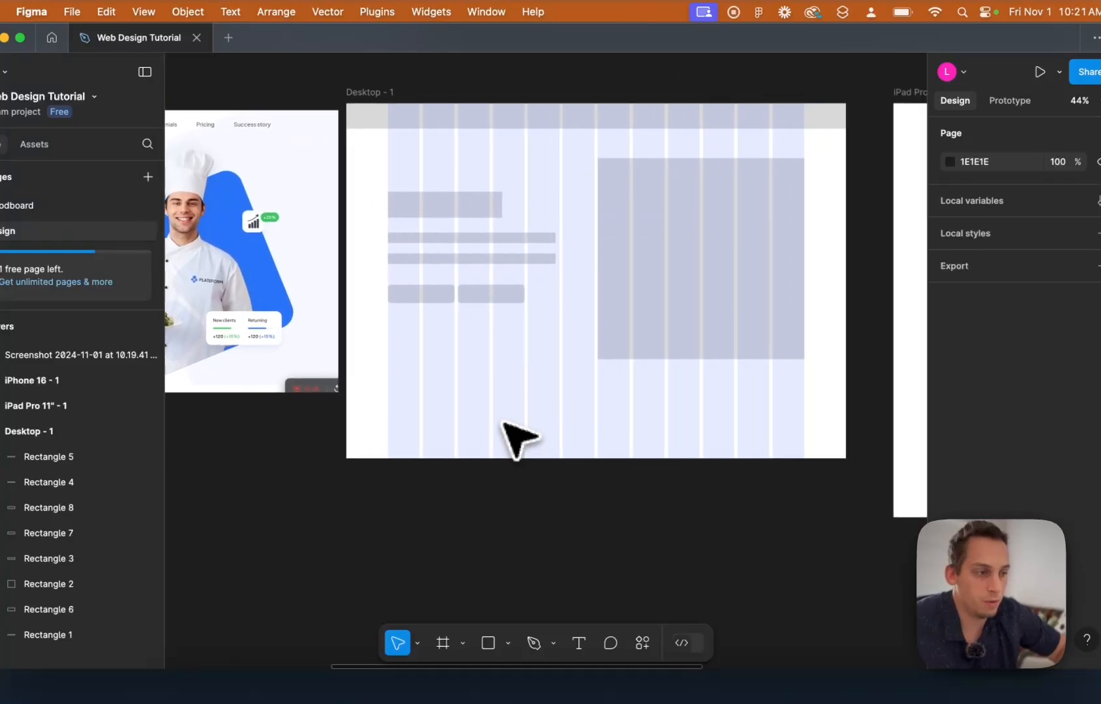
scroll(624, 379, left, 5)
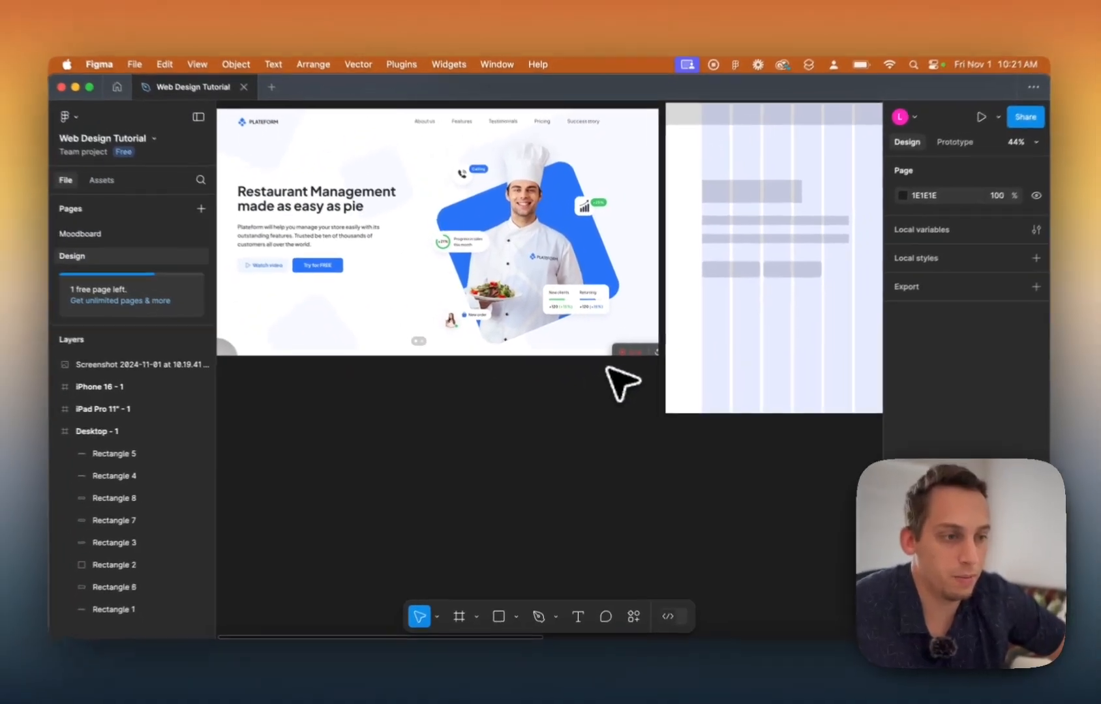
scroll(608, 369, right, 5)
scroll(607, 370, up, 2)
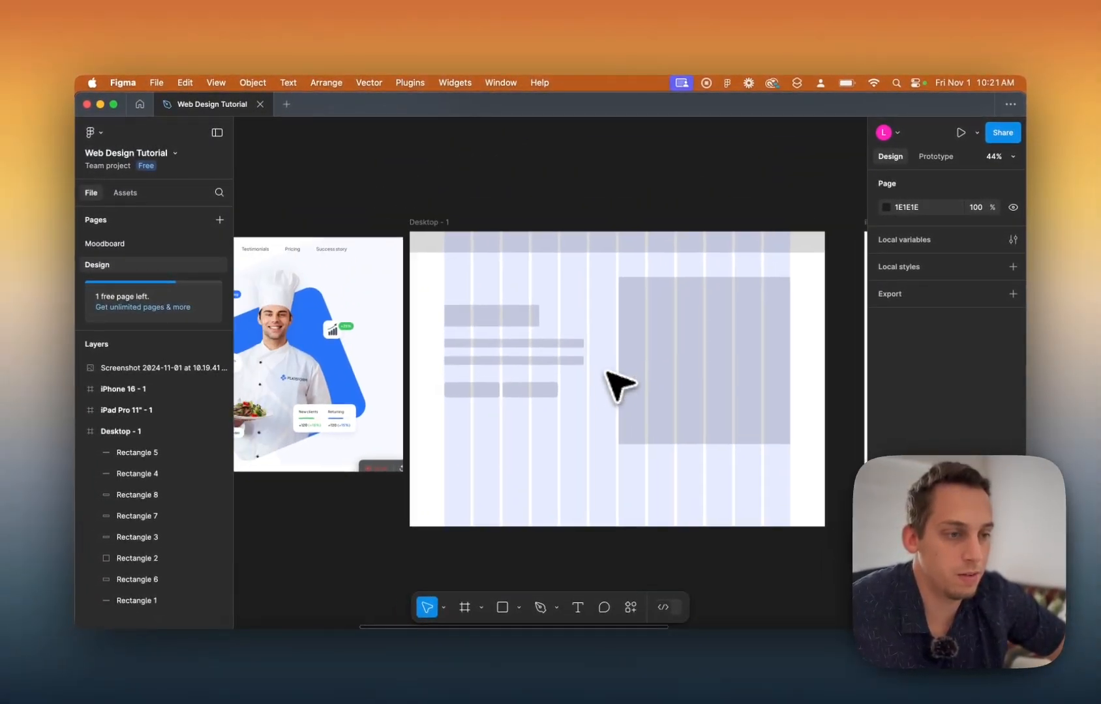
scroll(562, 294, left, 5)
scroll(570, 307, right, 5)
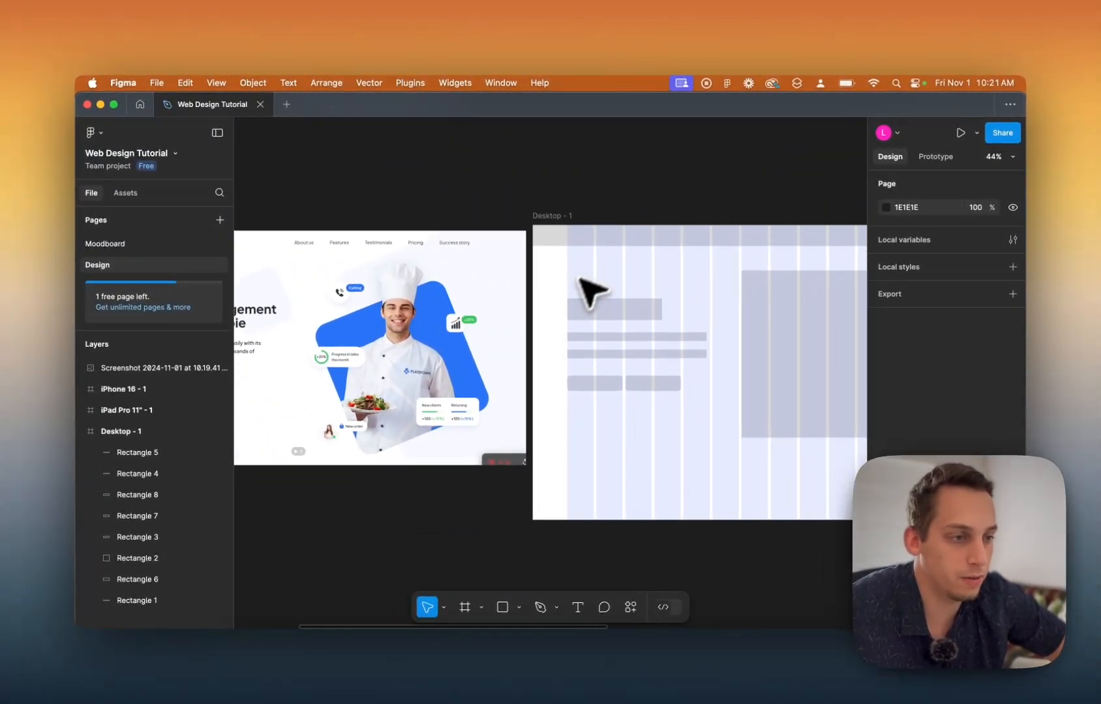
Lower the fill opacity of the full-width header bar, and toggle the layout grid off and on to check the contrast.
click(644, 240)
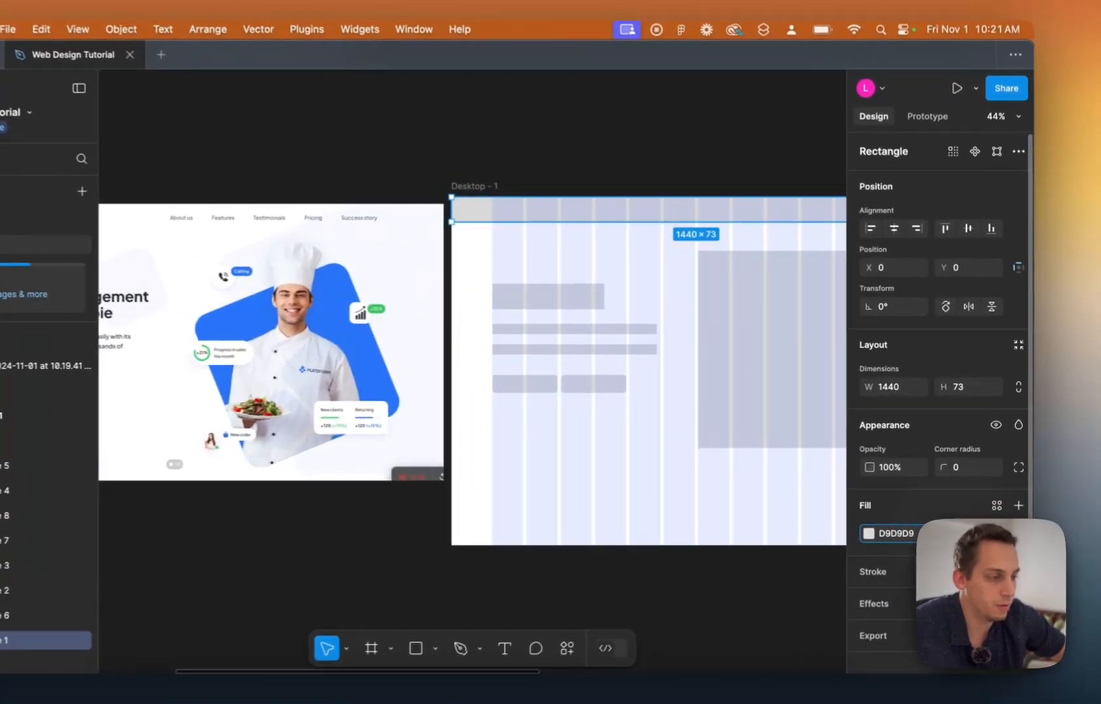
key(shift+Down)
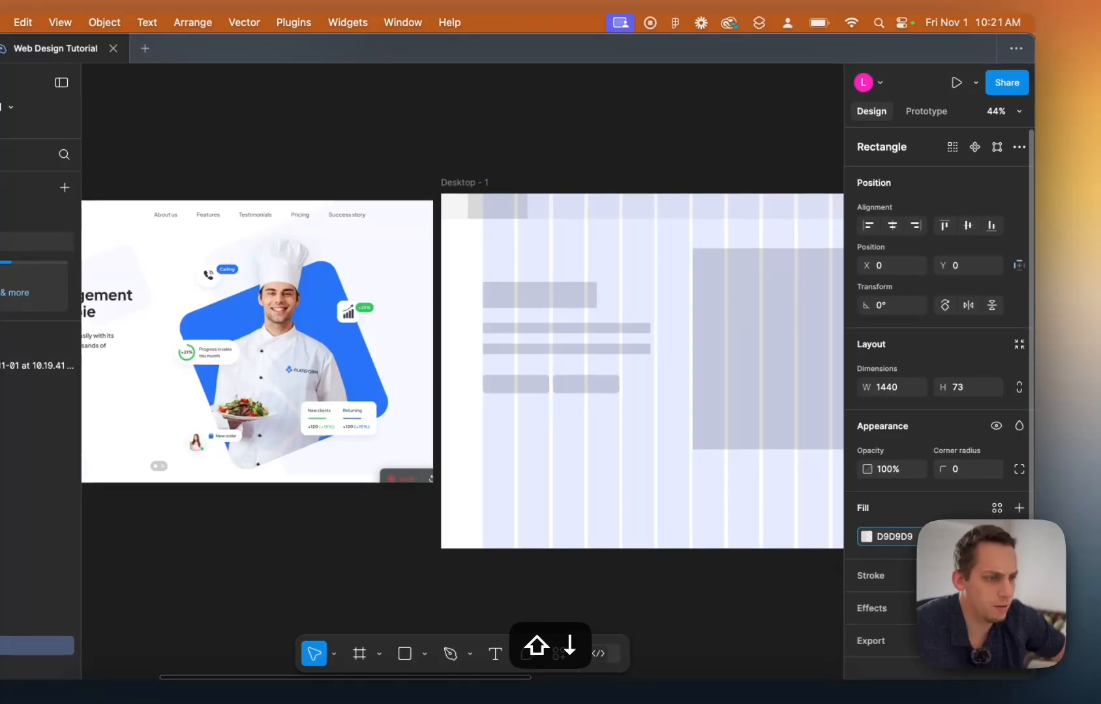
scroll(592, 253, right, 3)
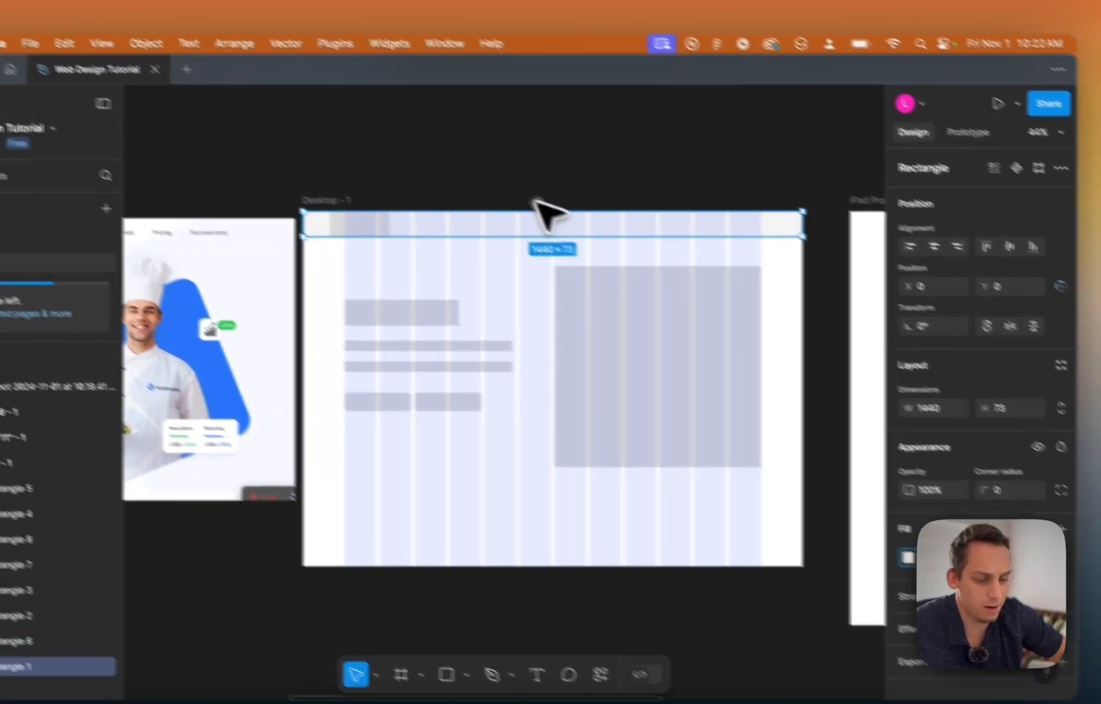
click(462, 159)
key(ctrl+g)
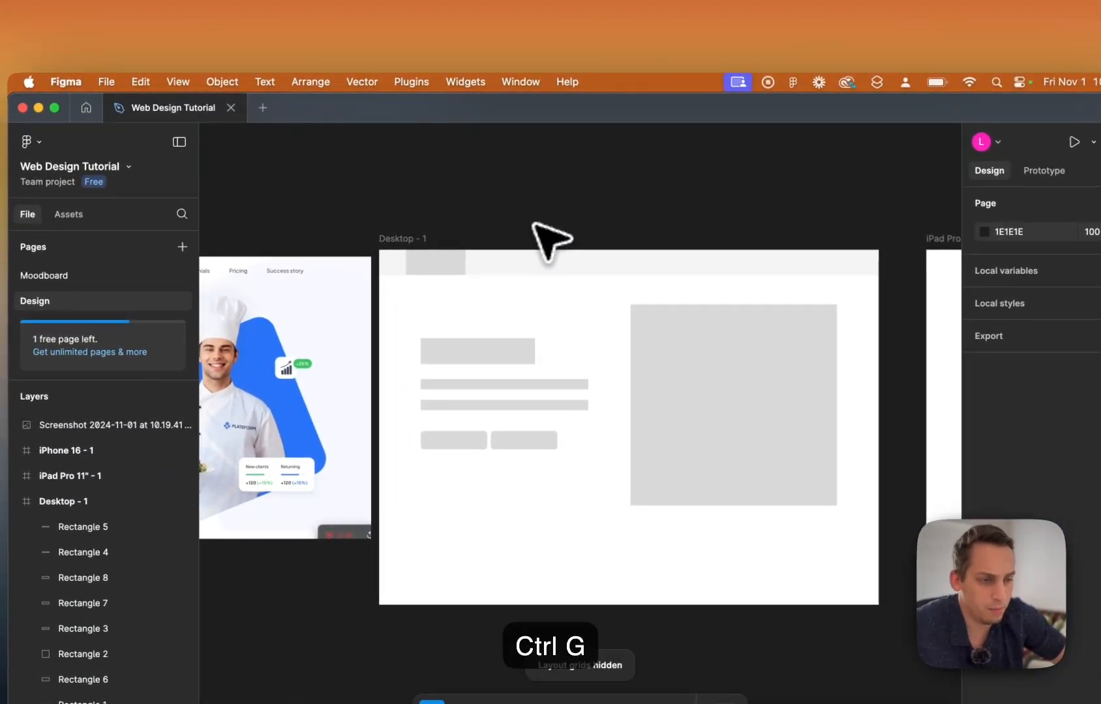
key(ctrl+g)
Align the logo block in the header with the first grid column at X 120, and check the reference's navigation.
drag(437, 277, 450, 277)
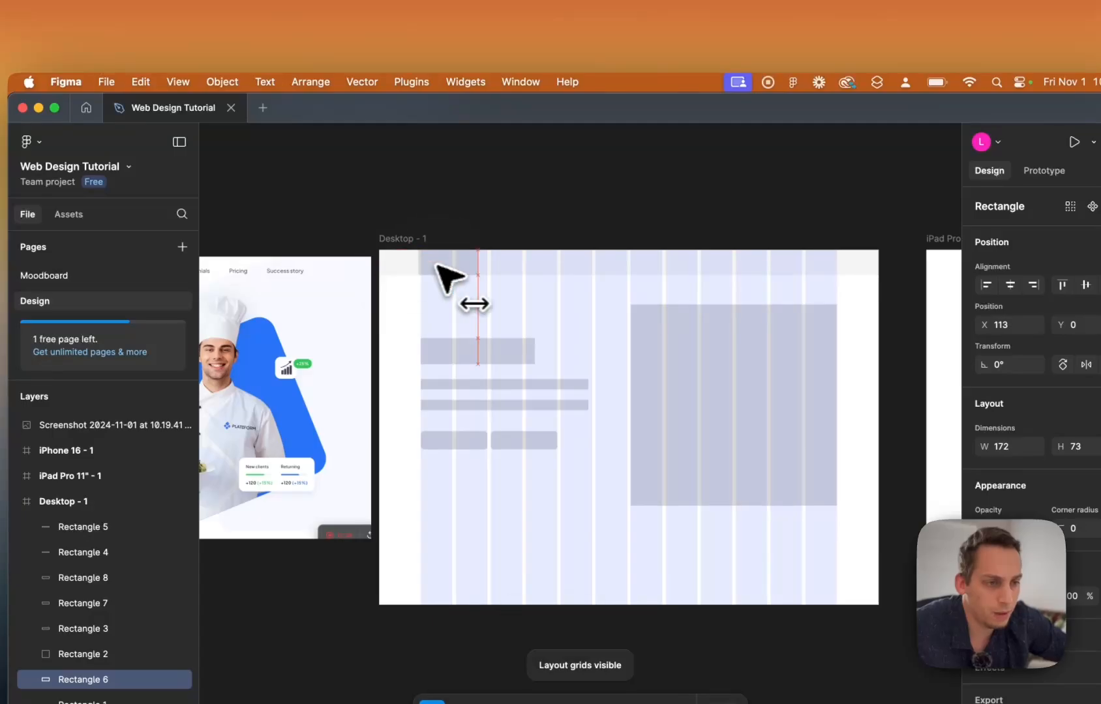
scroll(446, 274, left, 10)
scroll(449, 277, right, 4)
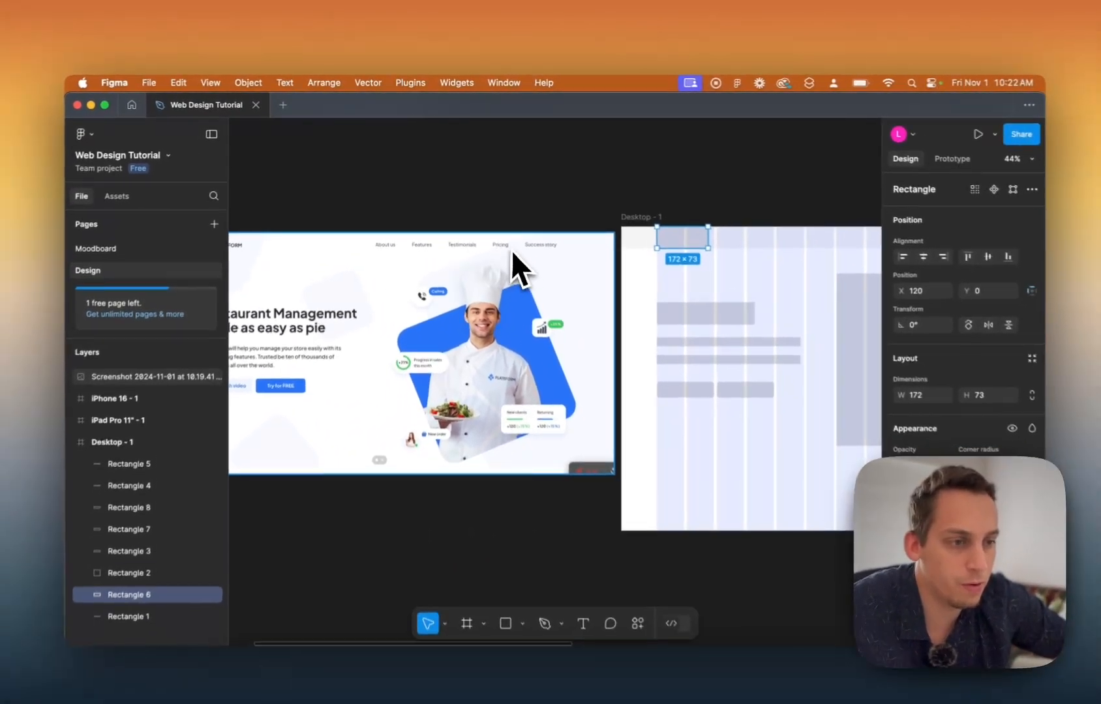
scroll(571, 281, right, 5)
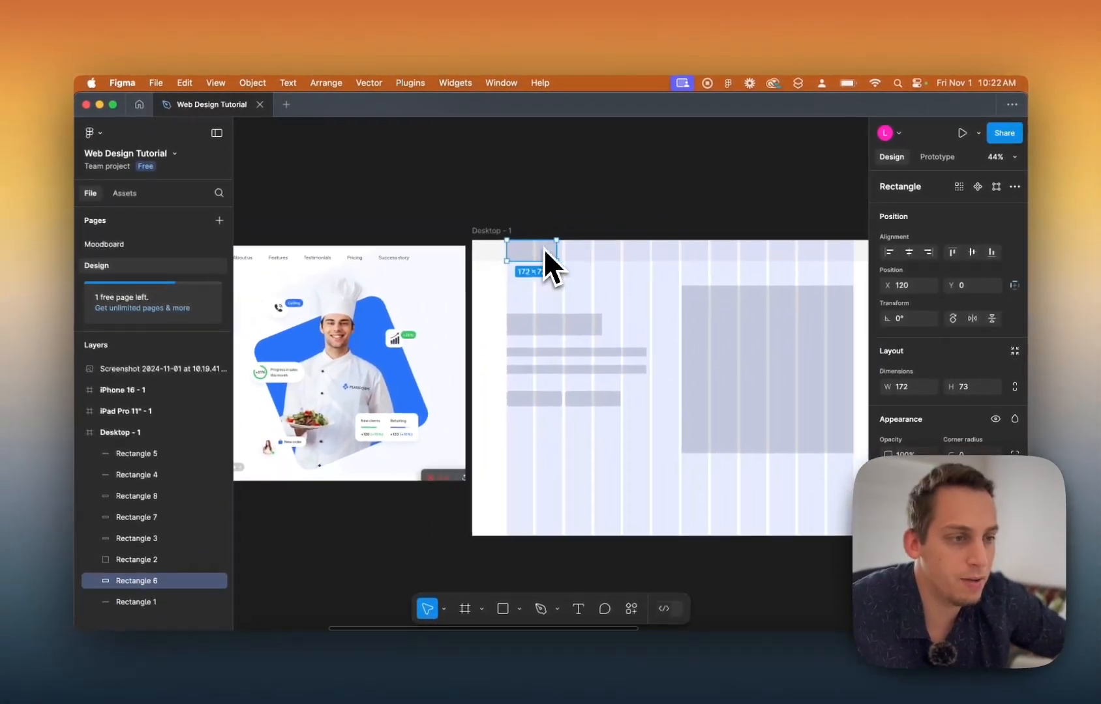
Duplicate the logo block as a 192 × 21 navigation placeholder at Y 26, and repeat it into a row of five starting at X 321.
drag(515, 257, 838, 270)
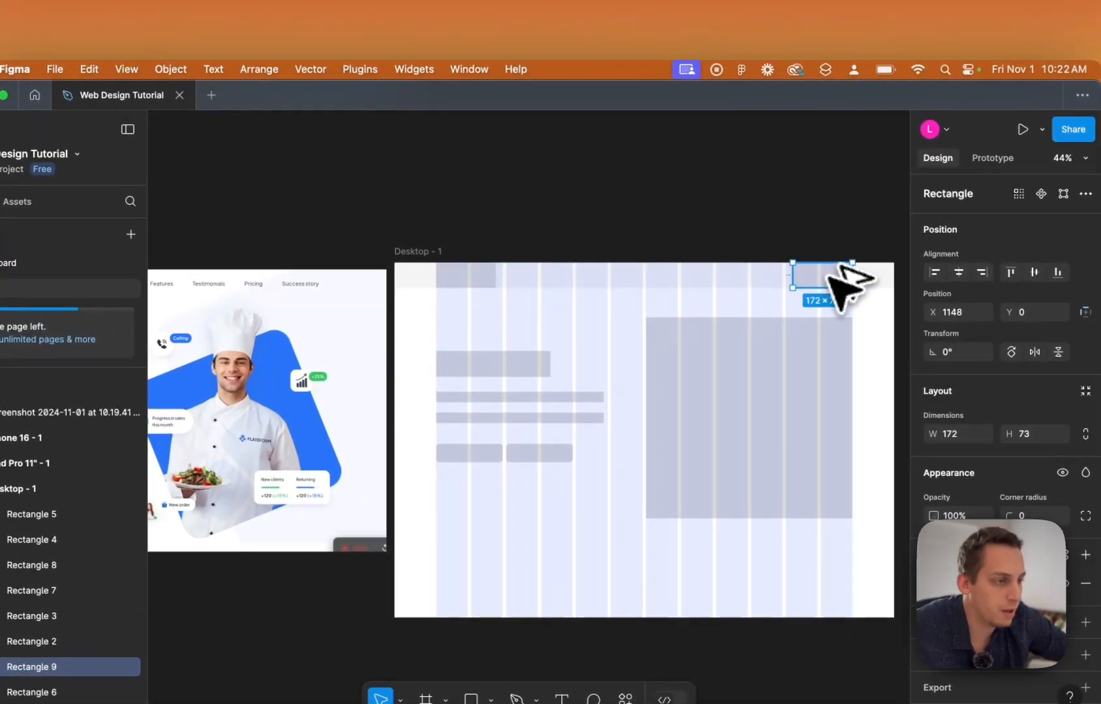
scroll(825, 276, up, 5)
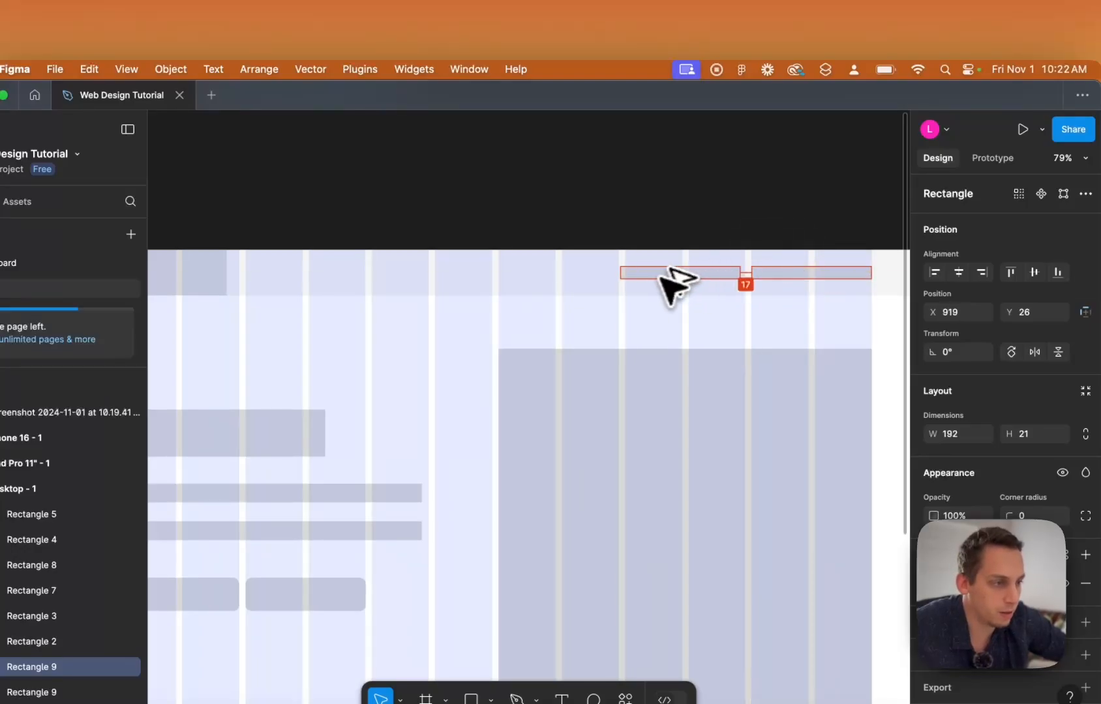
drag(663, 273, 432, 314)
key(super+z)
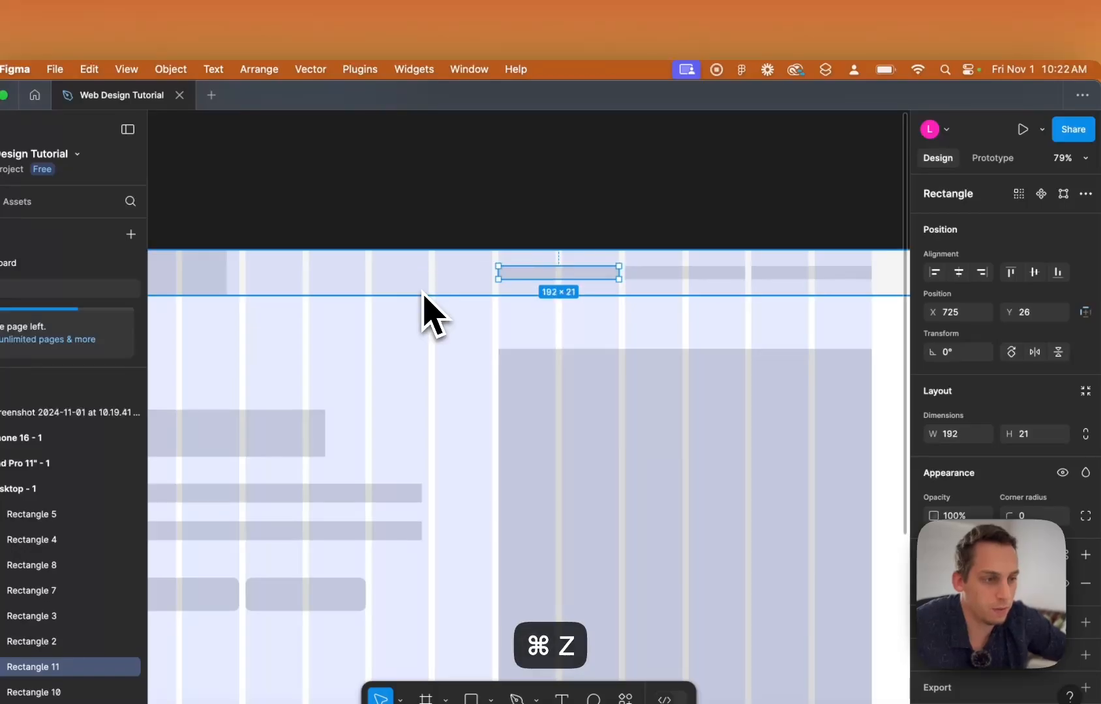
drag(423, 269, 271, 264)
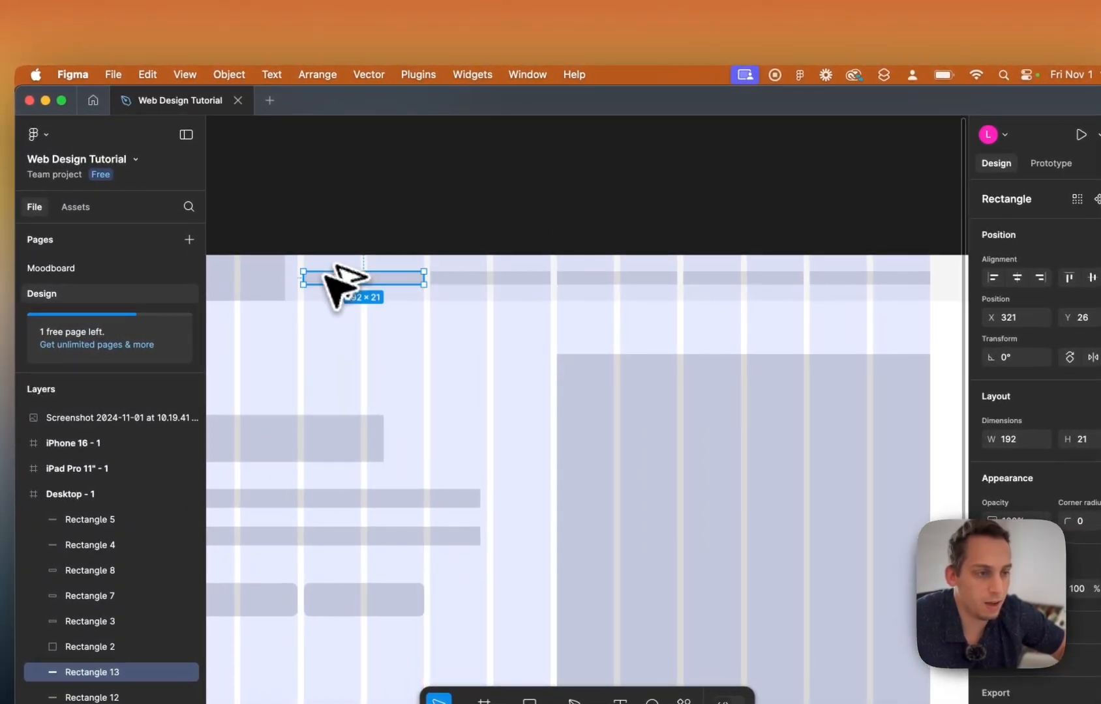
Select all five navigation placeholders and narrow them together to 696 × 21, keeping the row's end on the last grid column.
scroll(336, 287, left, 10)
scroll(336, 290, down, 3)
scroll(339, 290, up, 1)
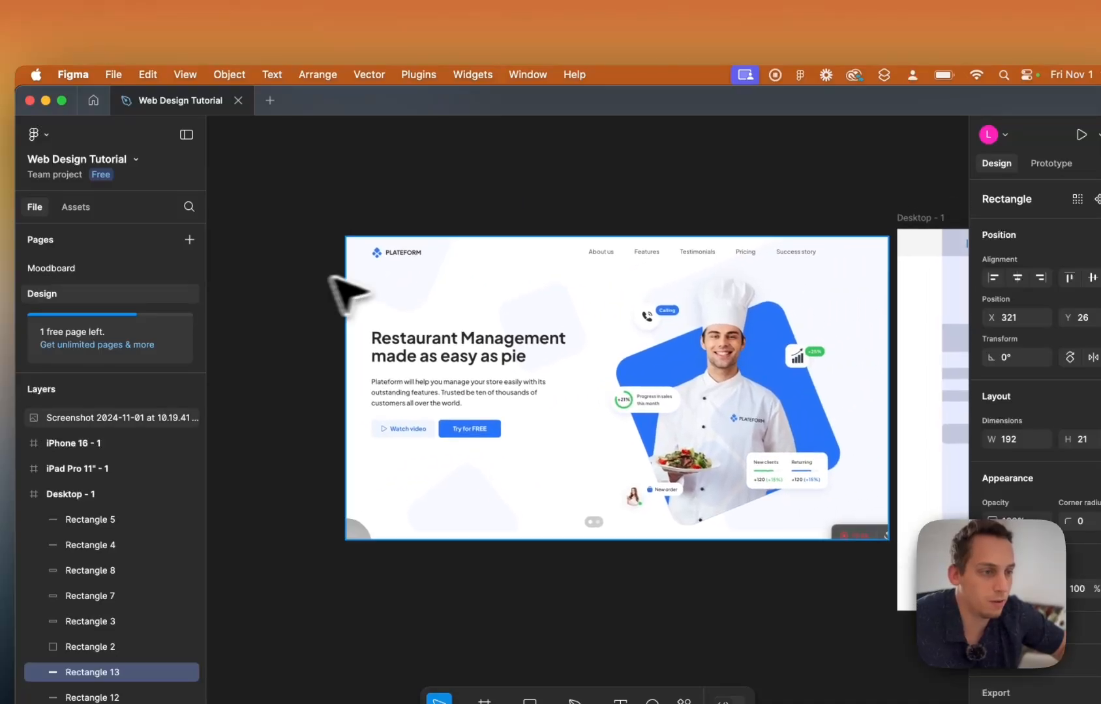
scroll(494, 268, right, 10)
shift+click(449, 242)
shift+click(492, 243)
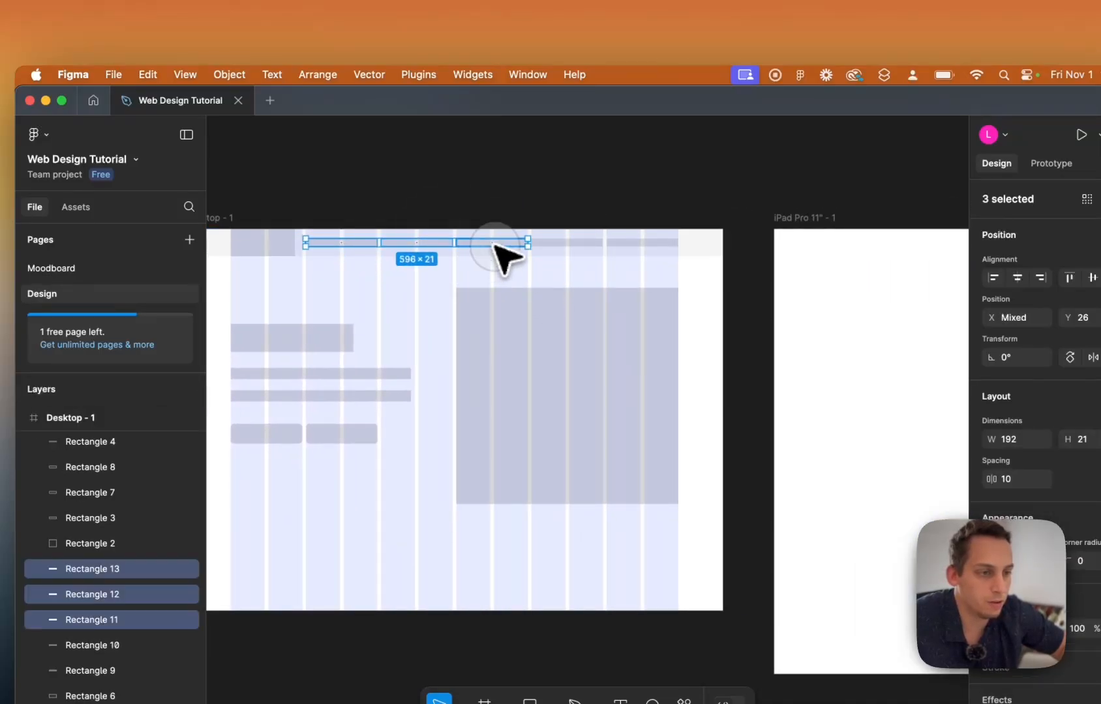
shift+click(569, 243)
shift+click(626, 243)
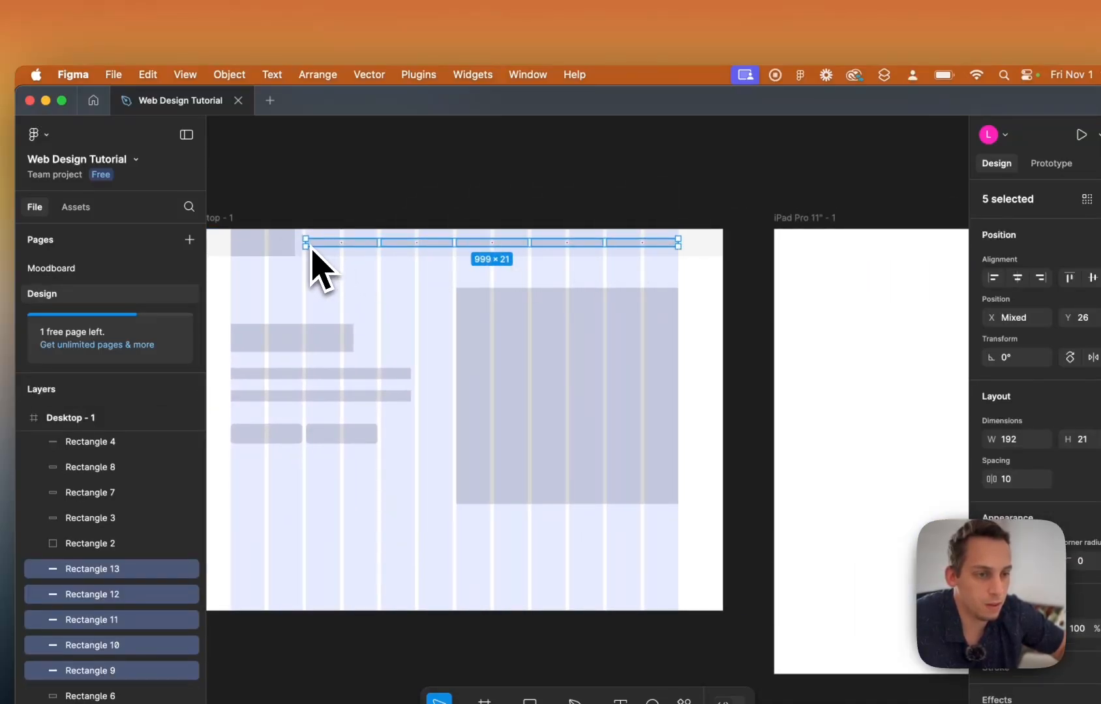
drag(304, 244, 418, 244)
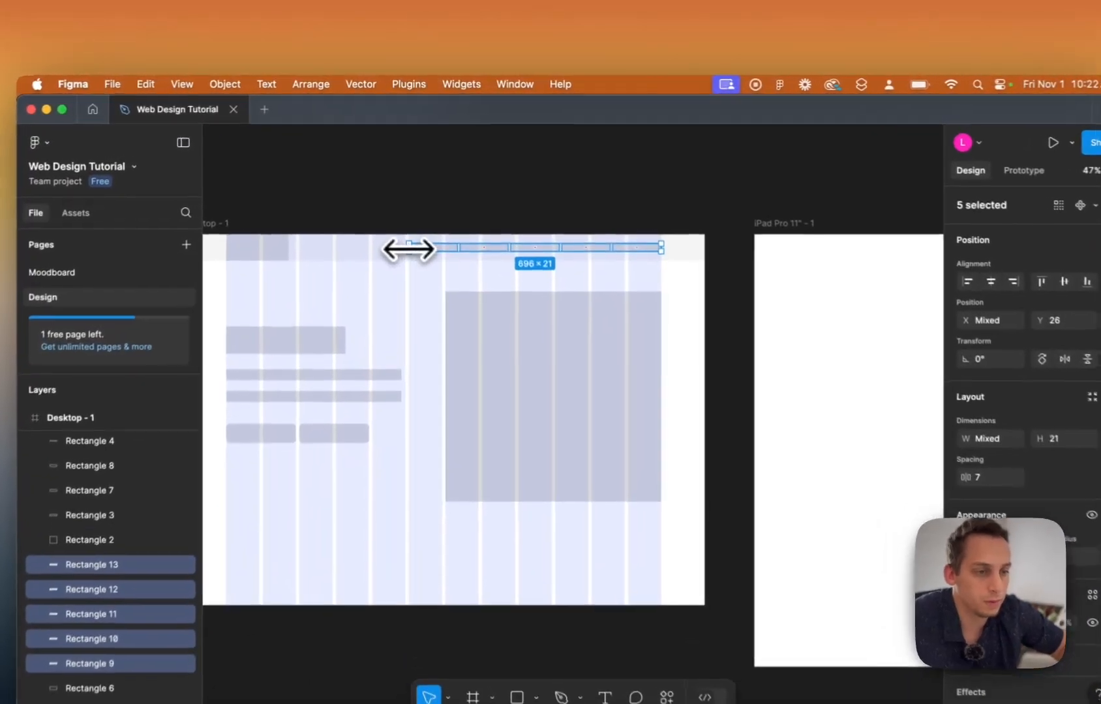
Compare the wireframe's header and navigation row with the reference landing page.
scroll(409, 223, left, 10)
scroll(409, 223, right, 7)
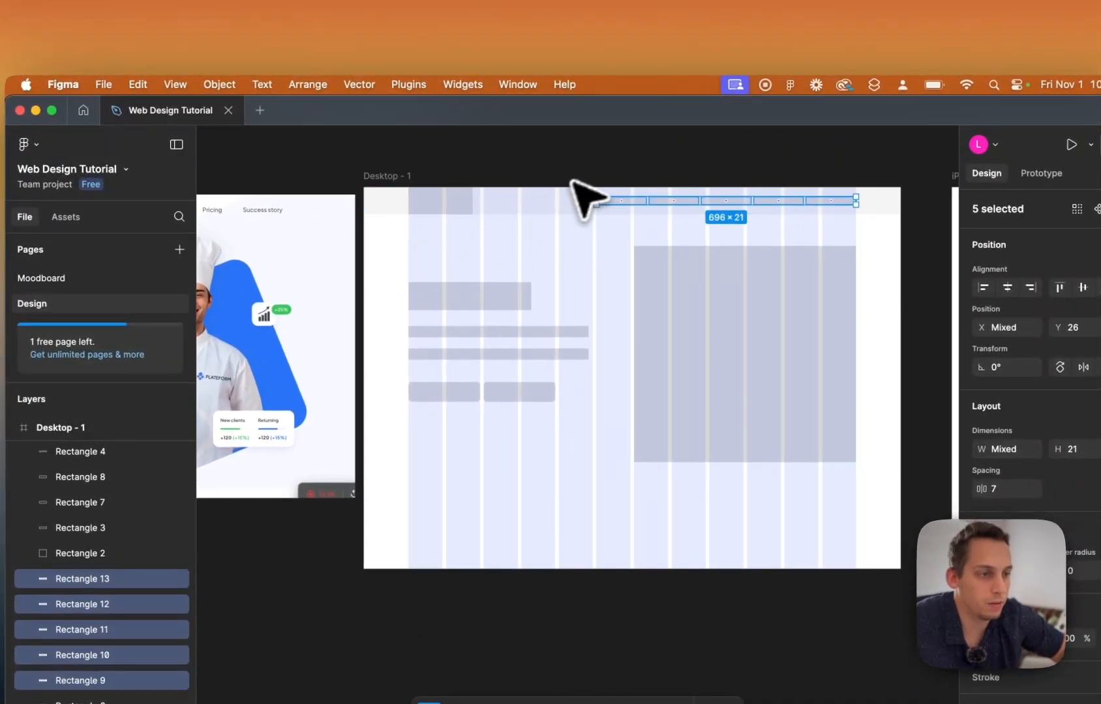
click(583, 163)
scroll(583, 163, right, 3)
scroll(582, 163, up, 2)
scroll(582, 164, left, 6)
scroll(582, 165, down, 2)
scroll(583, 166, right, 2)
scroll(583, 166, left, 6)
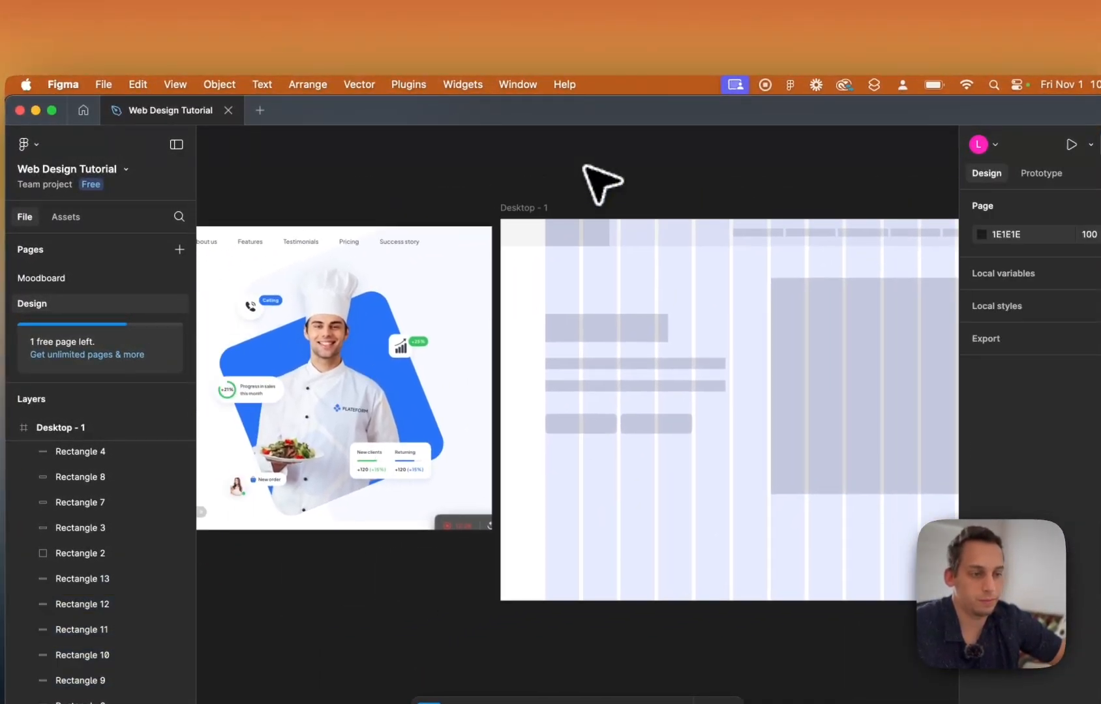
scroll(582, 165, right, 4)
scroll(587, 167, down, 3)
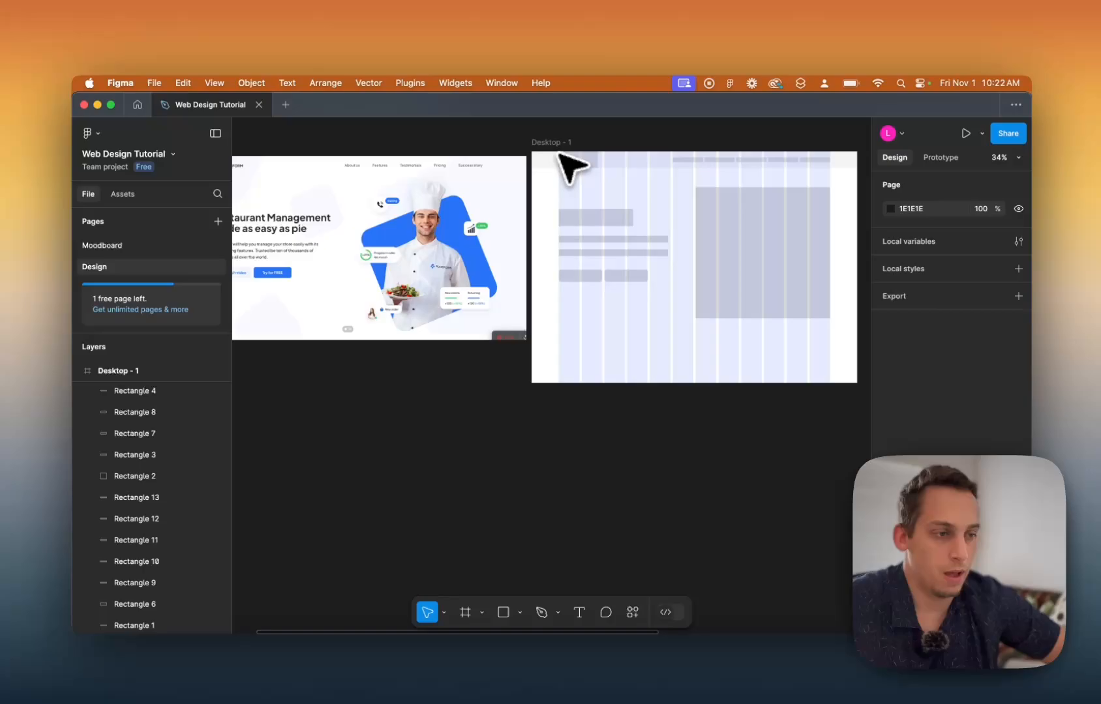
scroll(560, 158, right, 3)
scroll(560, 158, up, 2)
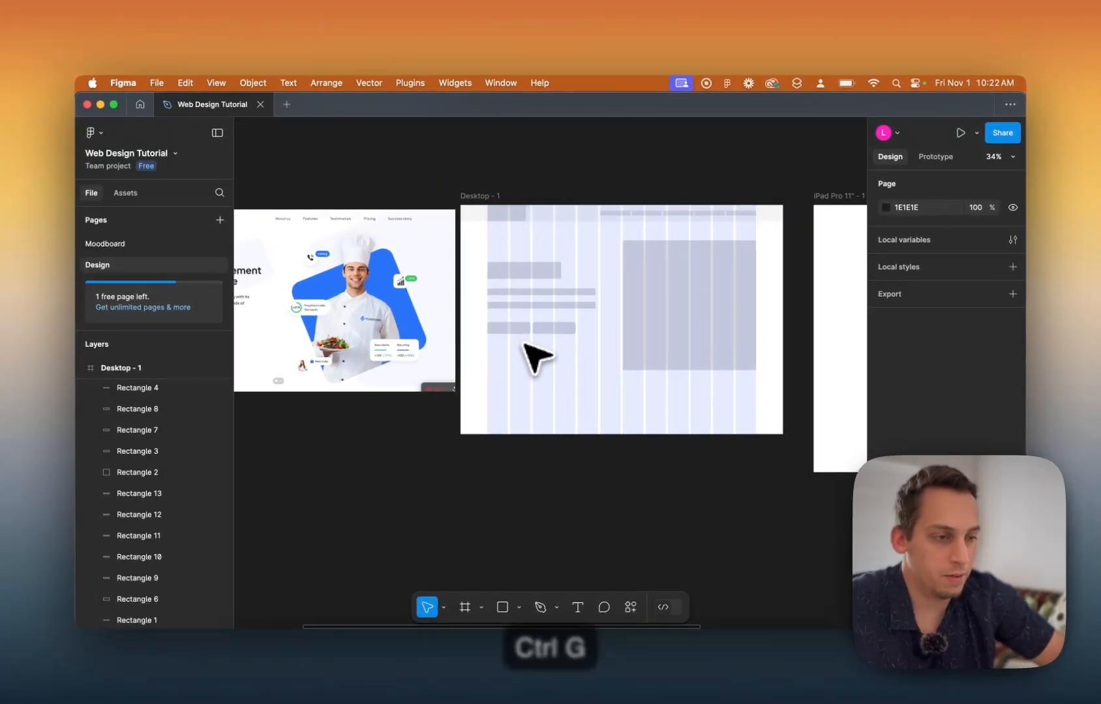
Hide the layout grid and shorten the Desktop - 1 frame to 1440 × 834, close to the reference image's proportions.
key(ctrl+g)
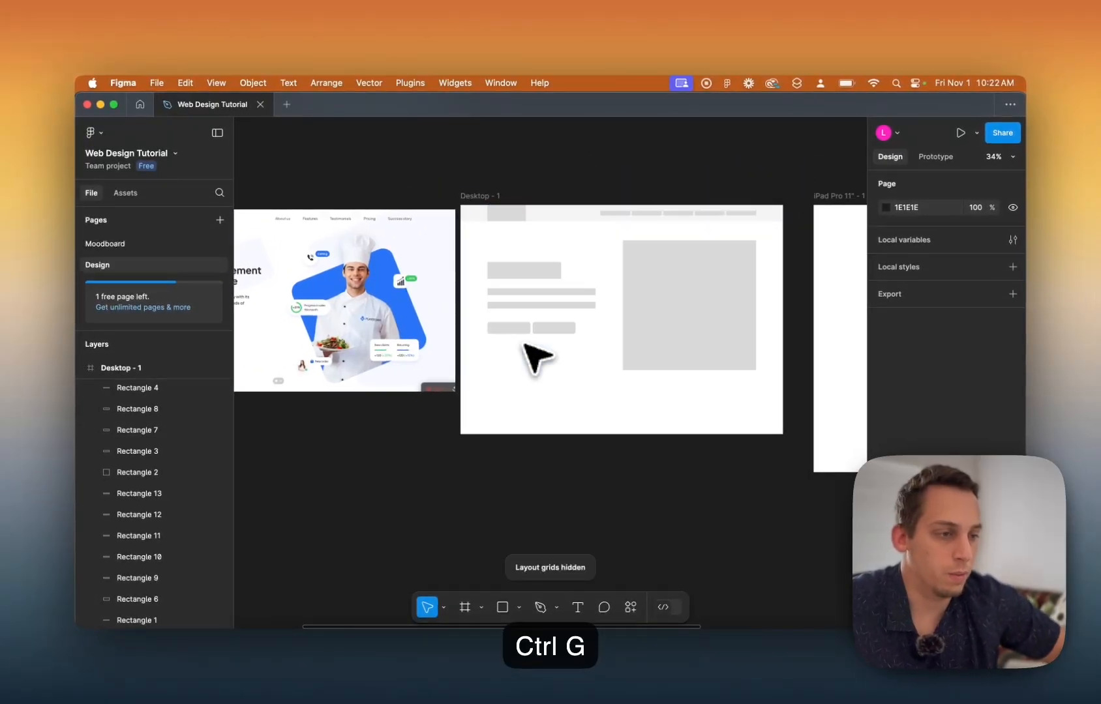
scroll(527, 352, right, 3)
click(352, 203)
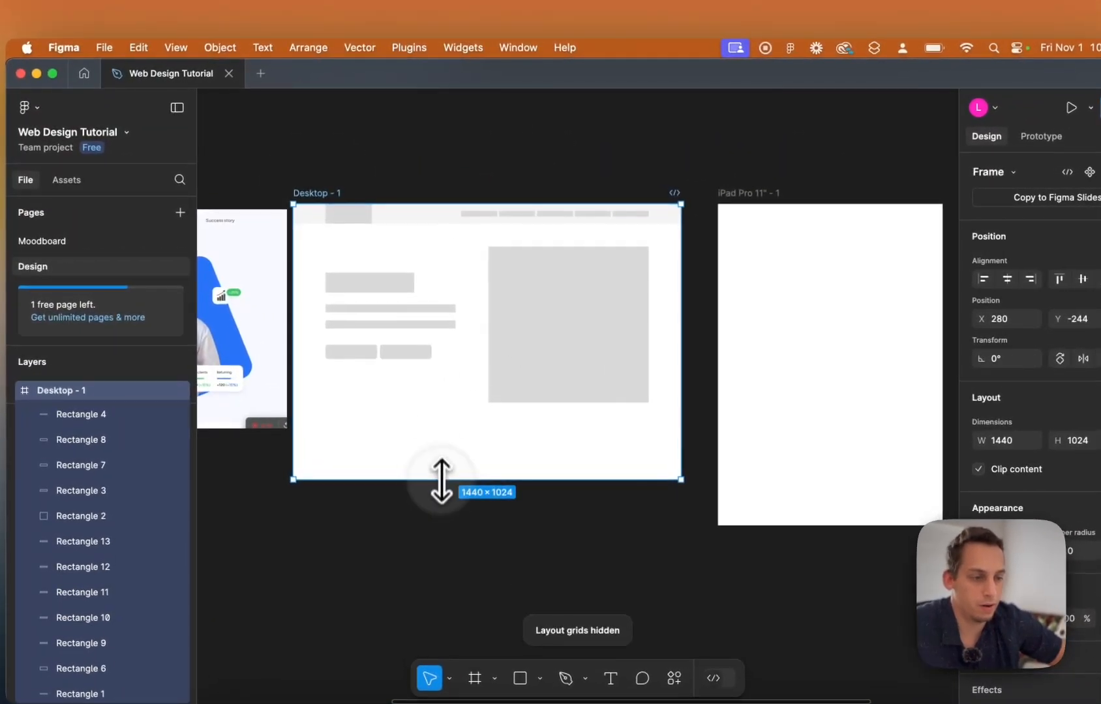
drag(439, 478, 441, 428)
scroll(388, 466, left, 5)
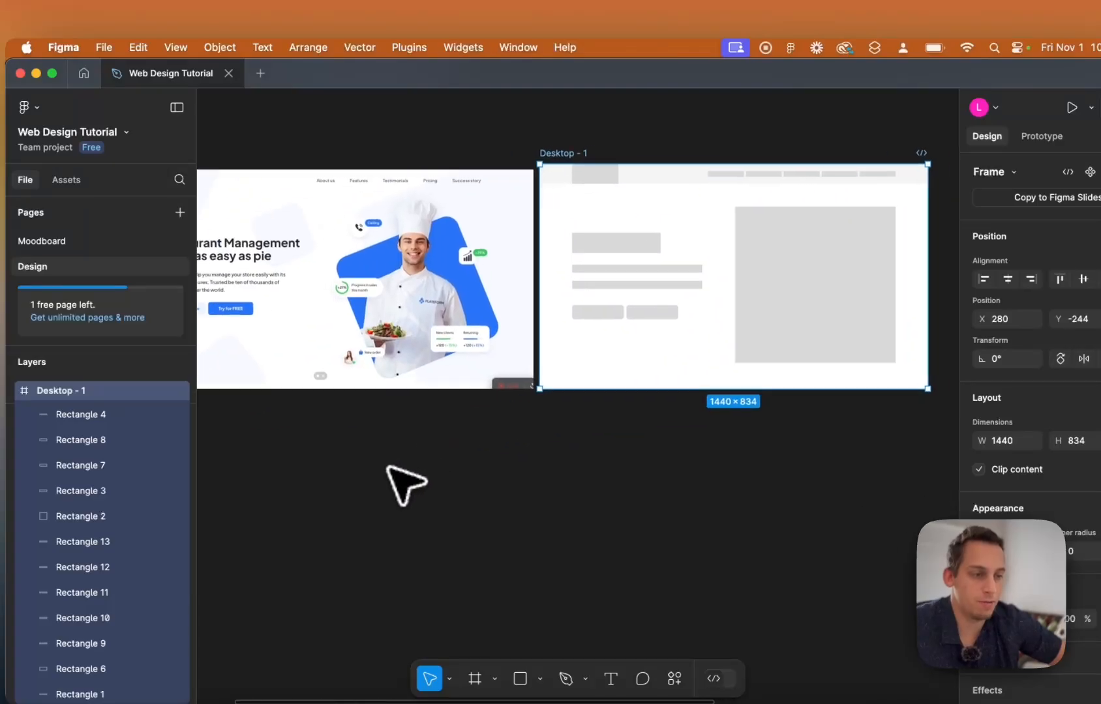
scroll(388, 467, right, 2)
click(388, 467)
Move the reference screenshot away from the Desktop - 1 frame to X -1288.
scroll(388, 467, left, 4)
scroll(405, 485, right, 2)
click(400, 381)
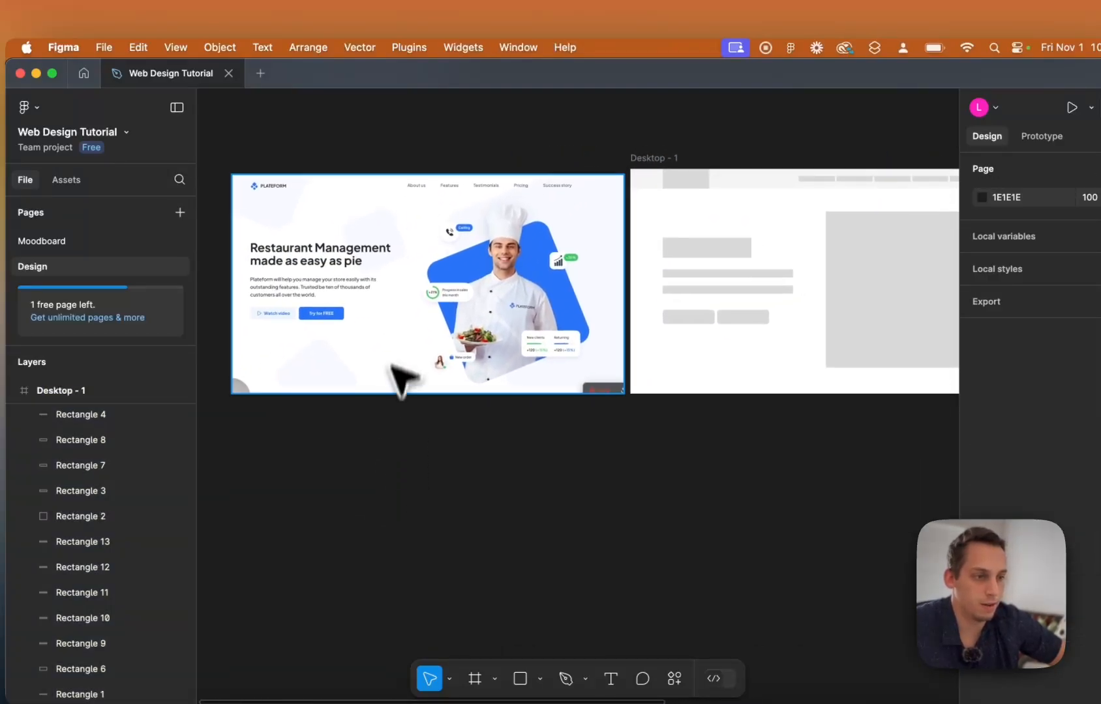
scroll(381, 345, right, 3)
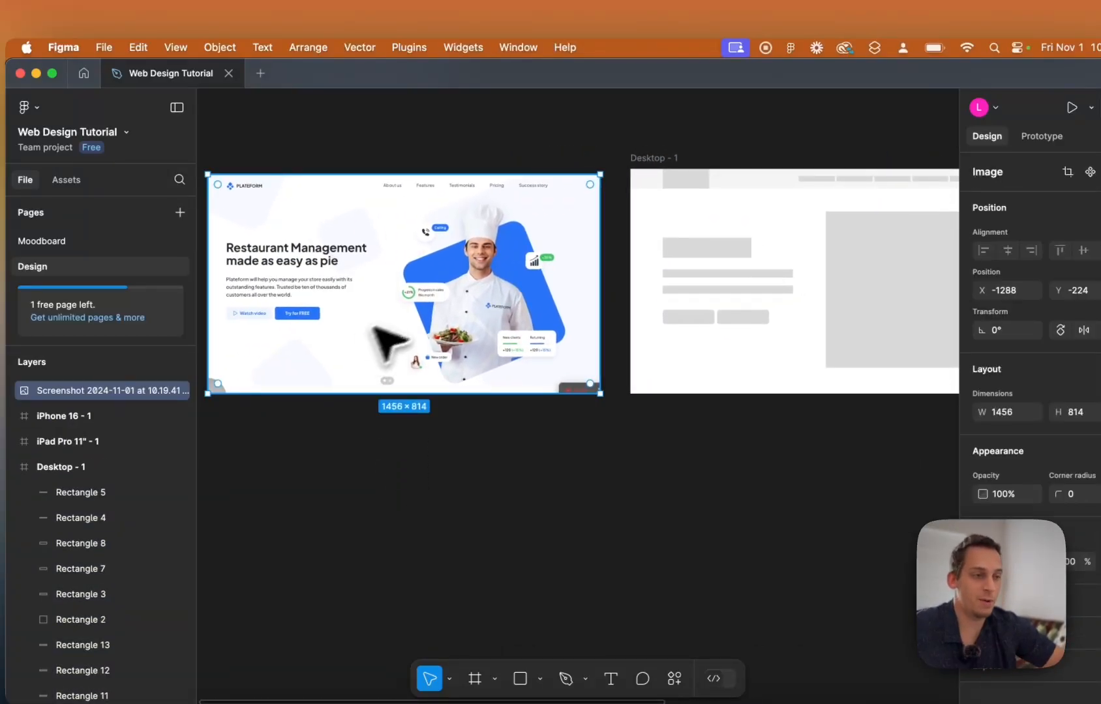
Resize the logo block in the header bar to 172 × 49 at Y 12, leaving space above and below it.
click(699, 188)
scroll(701, 189, up, 6)
drag(678, 151, 679, 160)
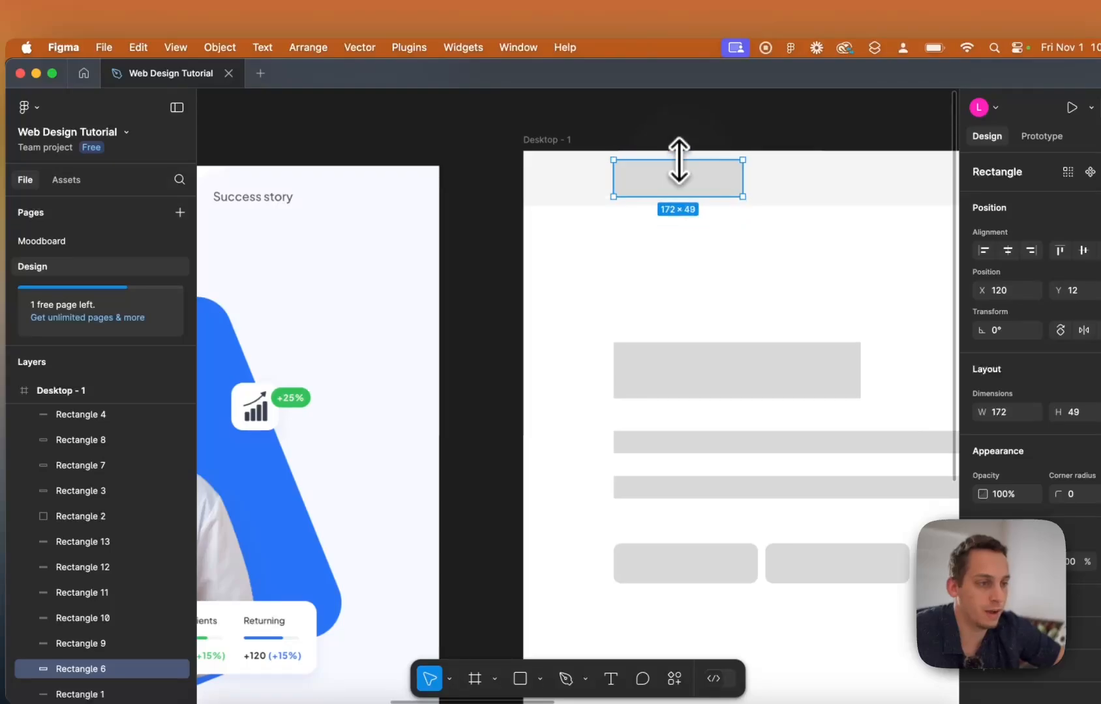
click(681, 142)
scroll(681, 143, down, 6)
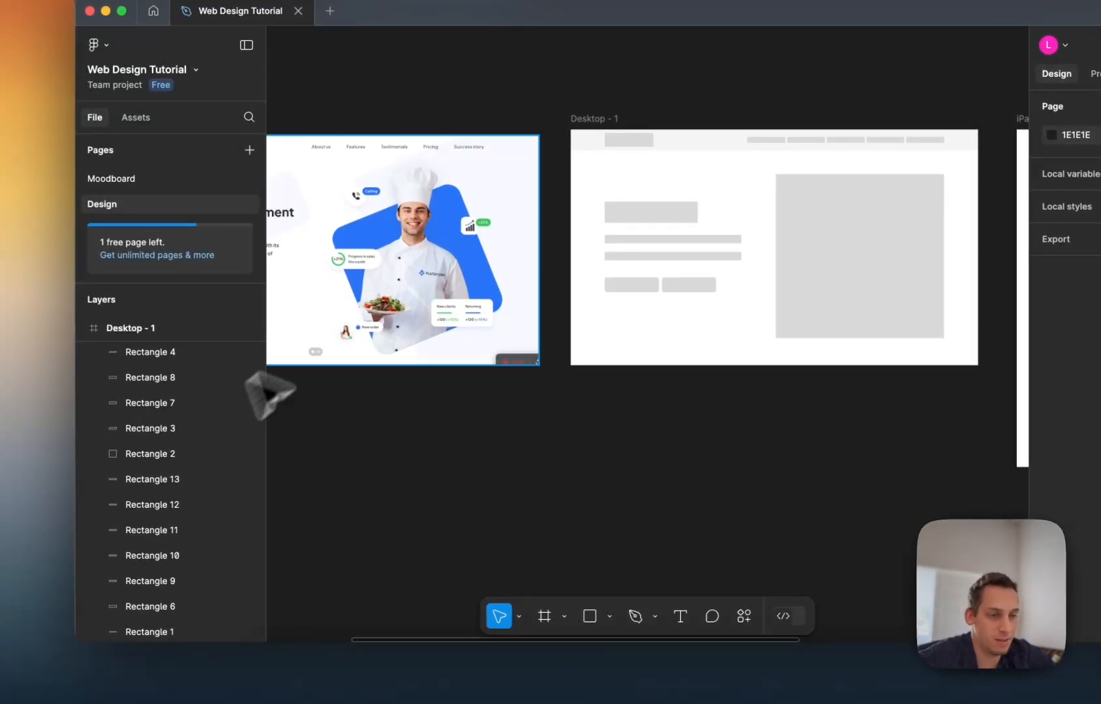
Review the wireframe against the reference page, inspecting the first button block below the text lines.
scroll(375, 290, left, 4)
scroll(380, 305, right, 4)
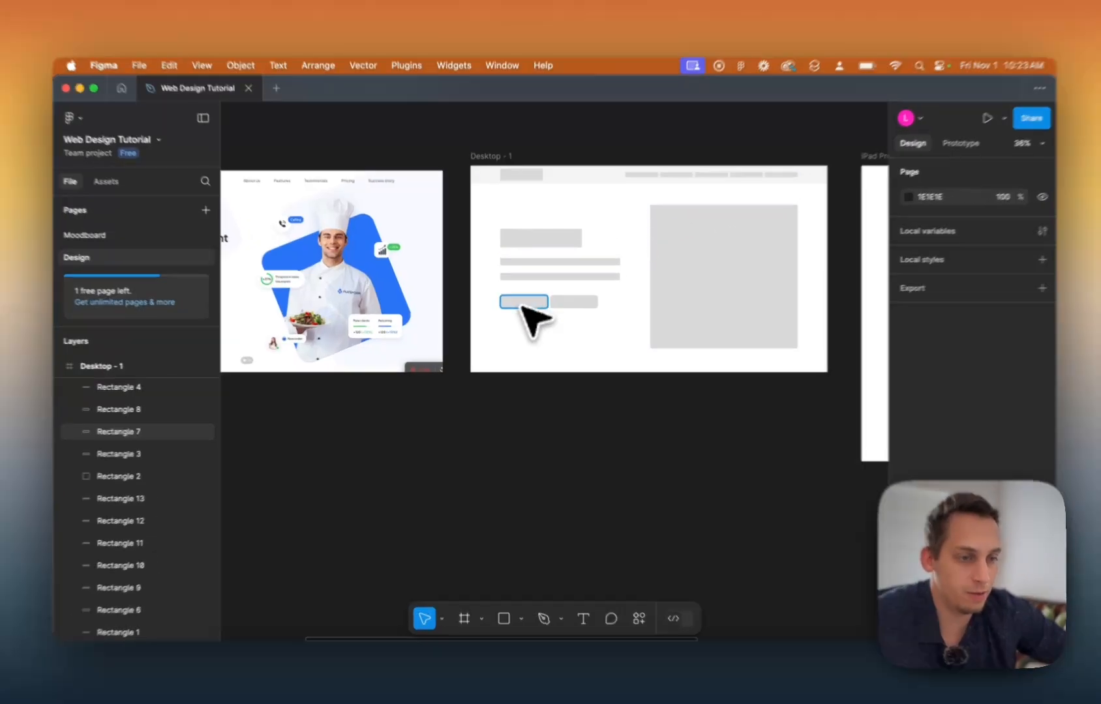
click(521, 307)
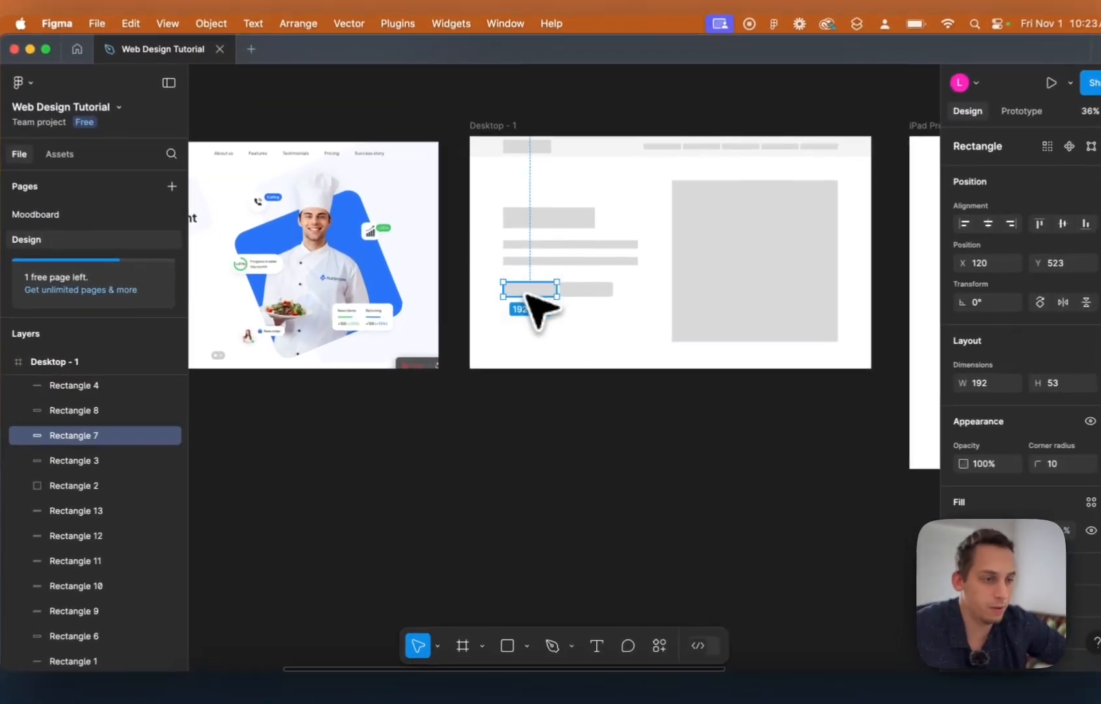
click(486, 441)
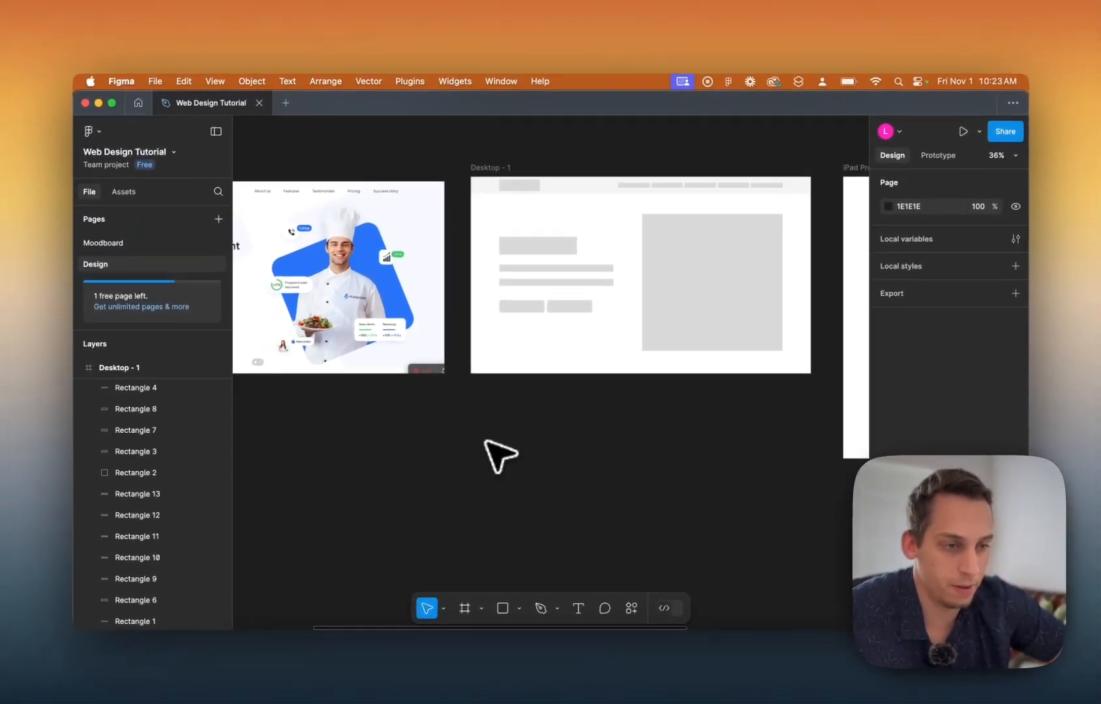
scroll(512, 393, left, 3)
scroll(509, 391, right, 5)
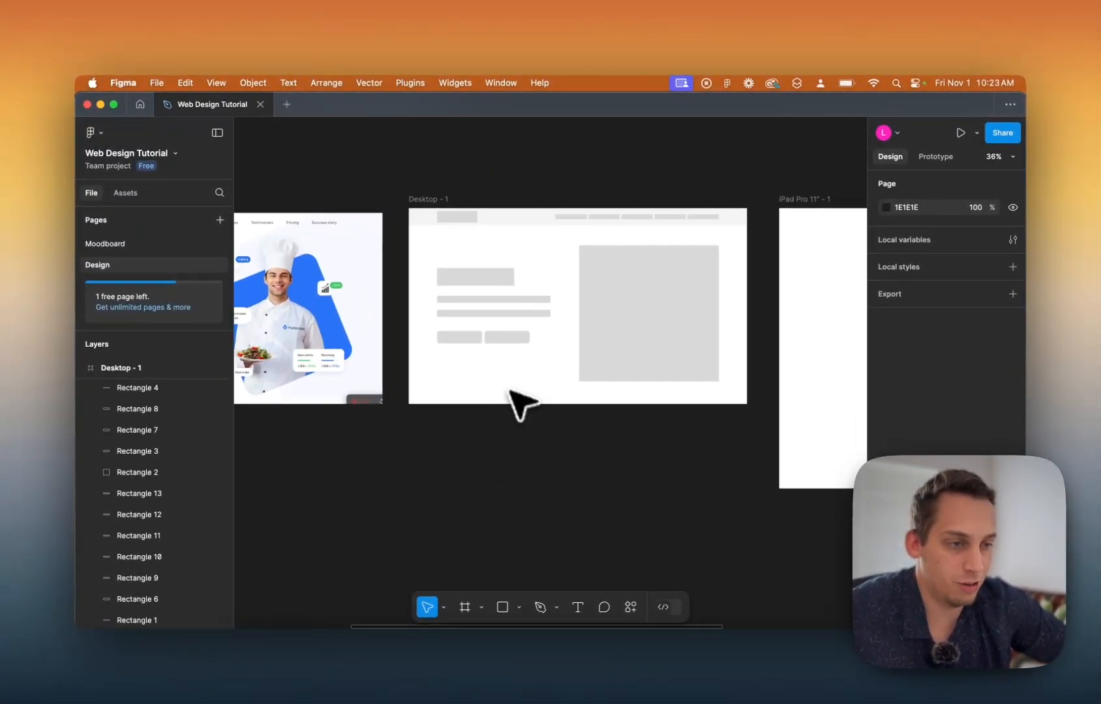
Group all the wireframe rectangles in the Desktop - 1 frame and name the group Rough Draft.
scroll(465, 269, left, 3)
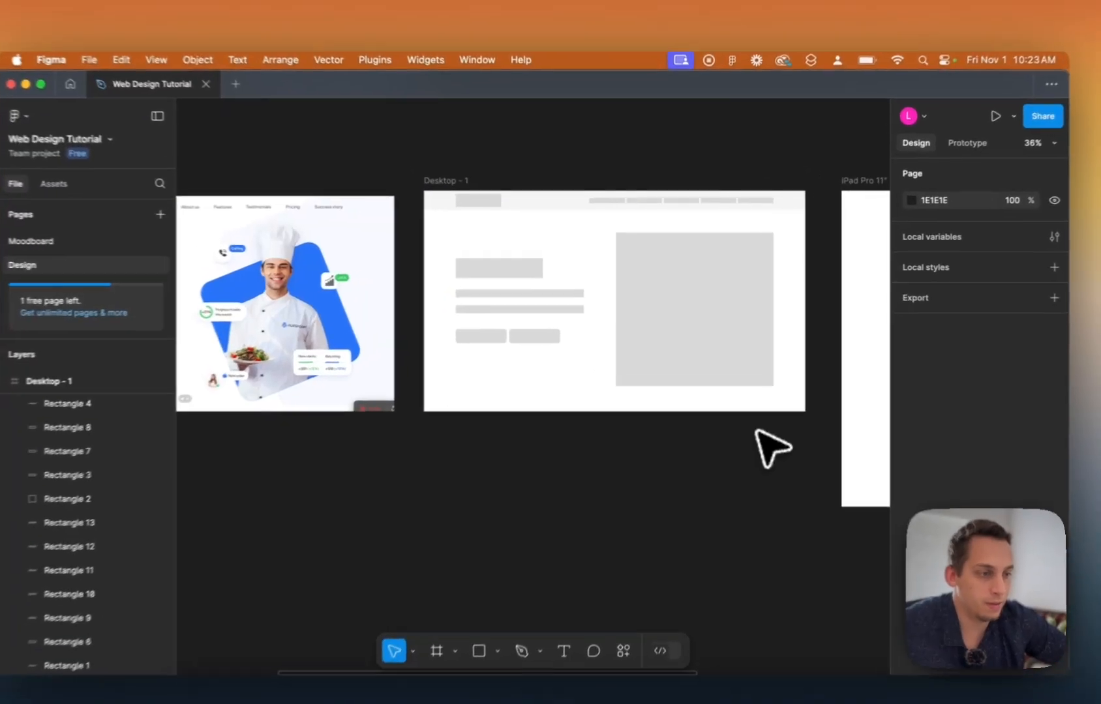
drag(753, 413, 442, 197)
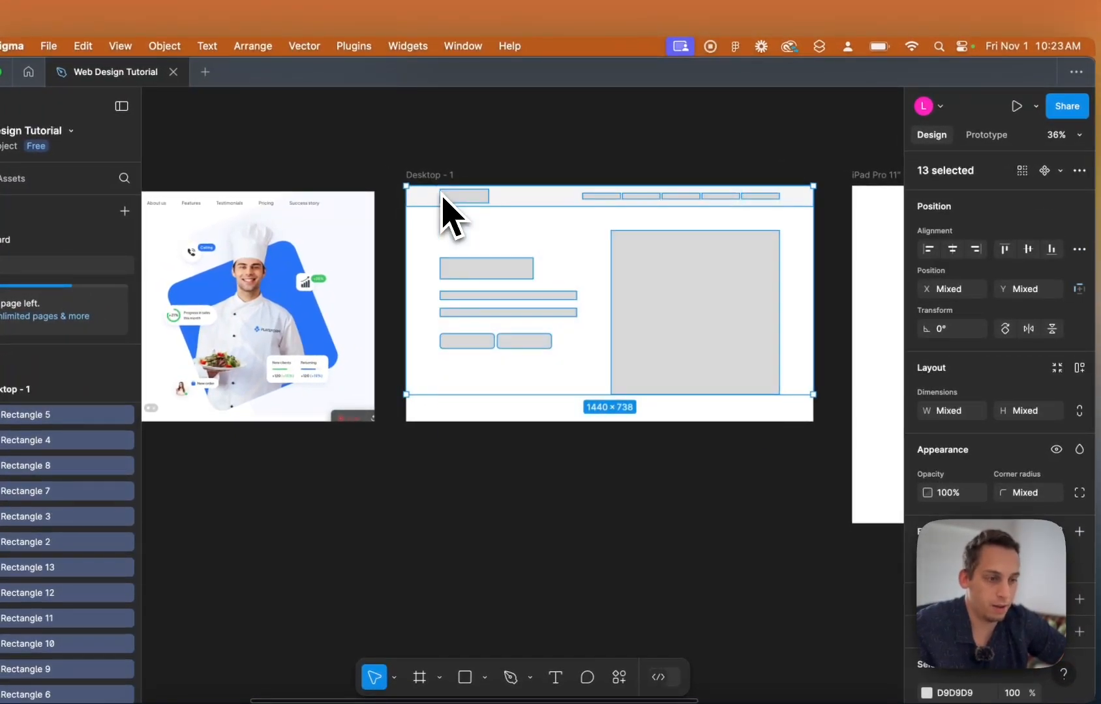
key(super+g)
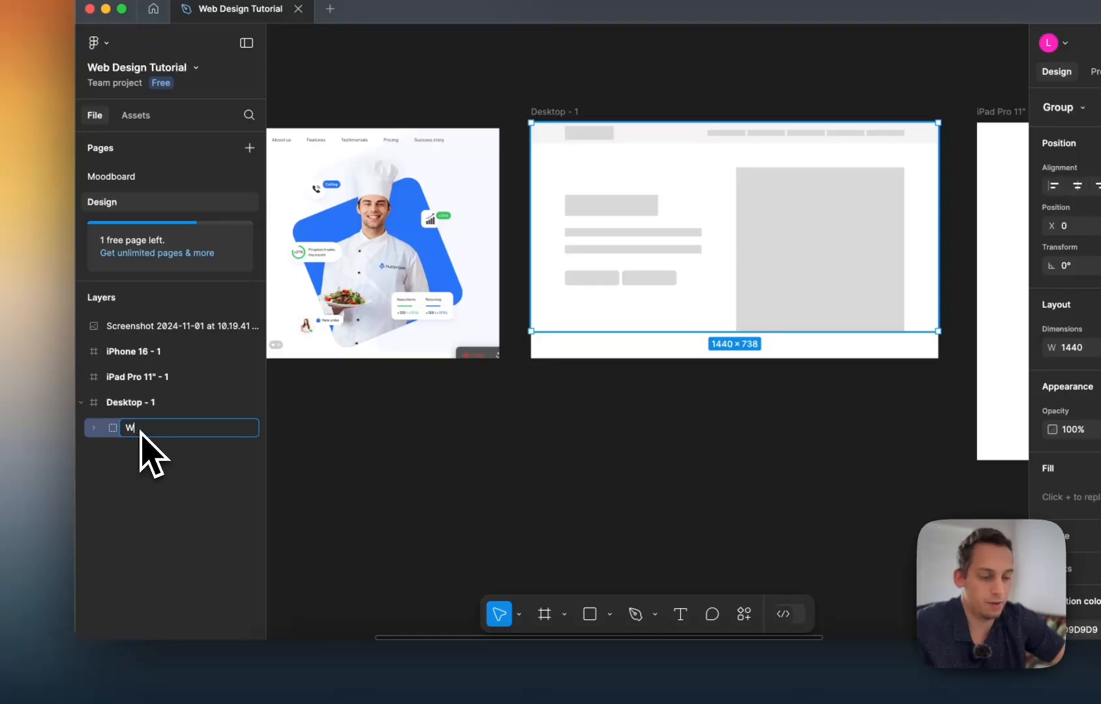
text(Rough Draft)
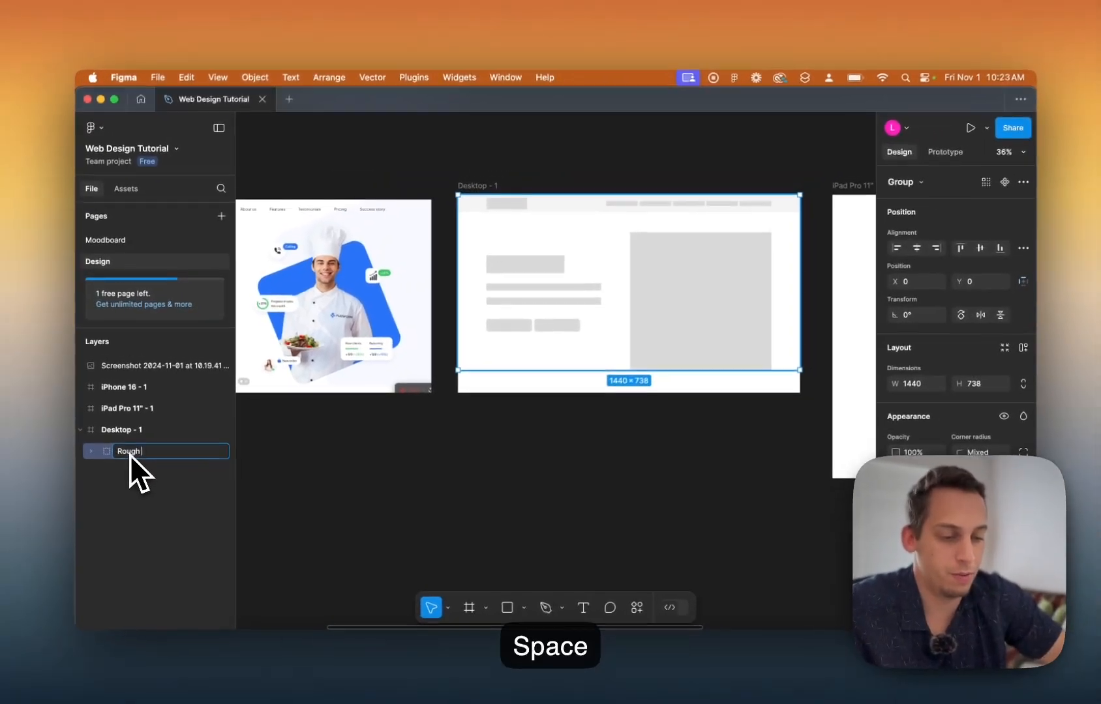
key(Return)
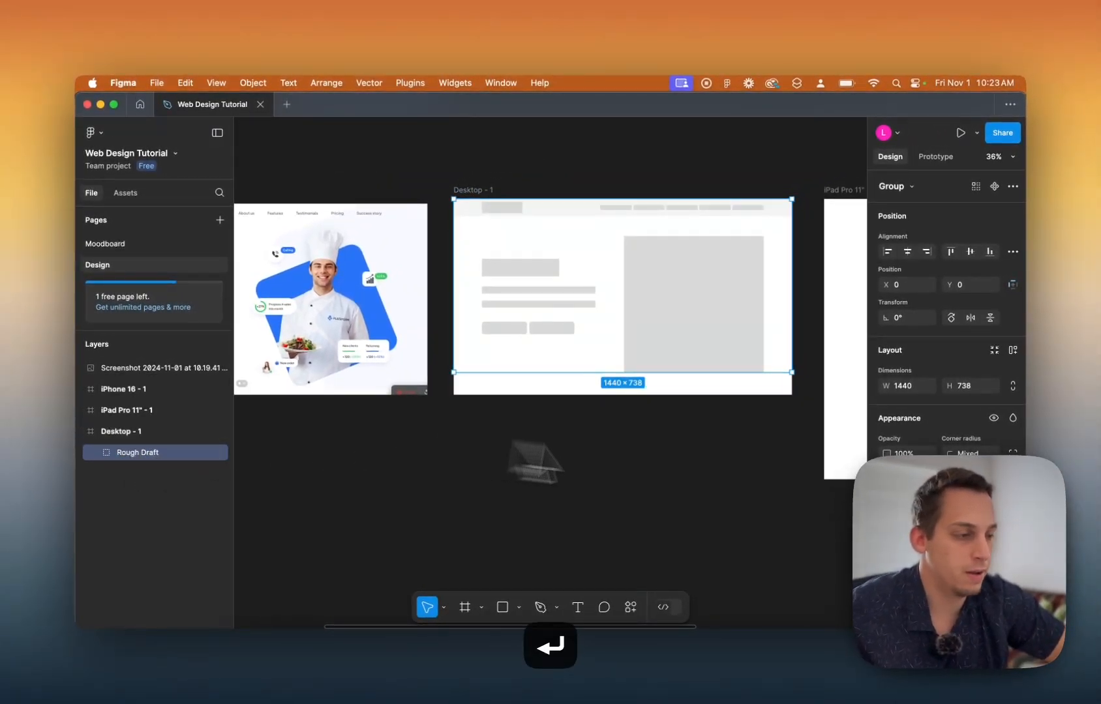
Reduce the opacity of the Rough Draft group to 30%.
scroll(959, 420, down, 1)
scroll(960, 420, down, 1)
click(914, 397)
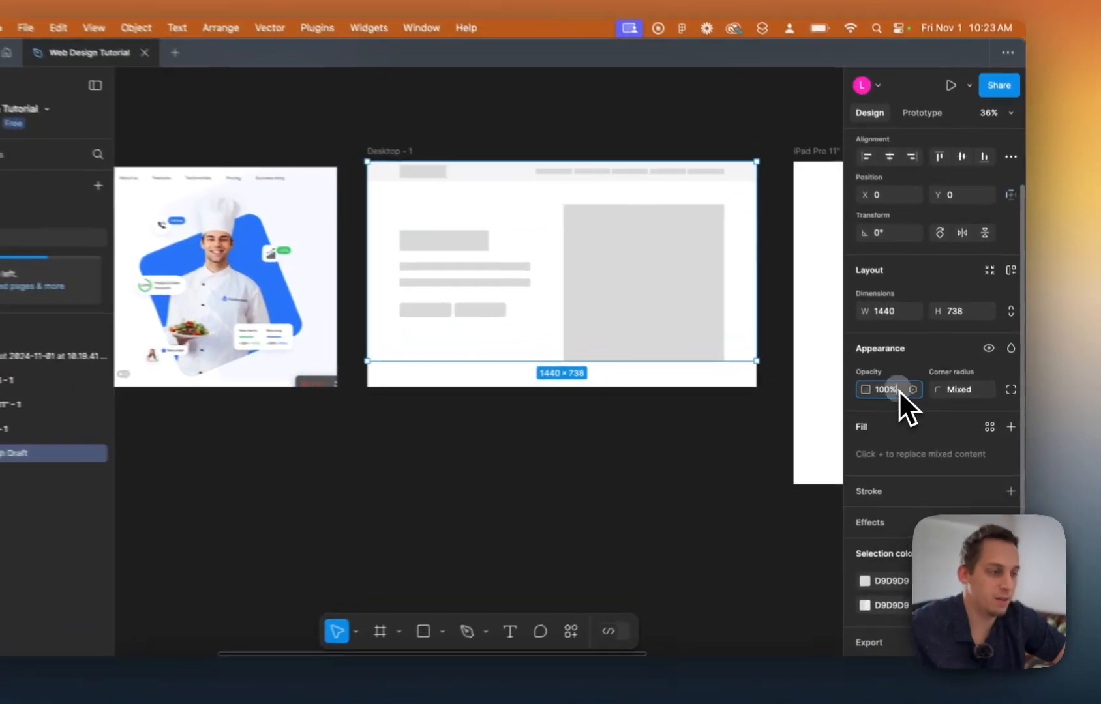
key(shift+Down)
key(shift+Down)
key(shift+Down)
key(shift+Down)
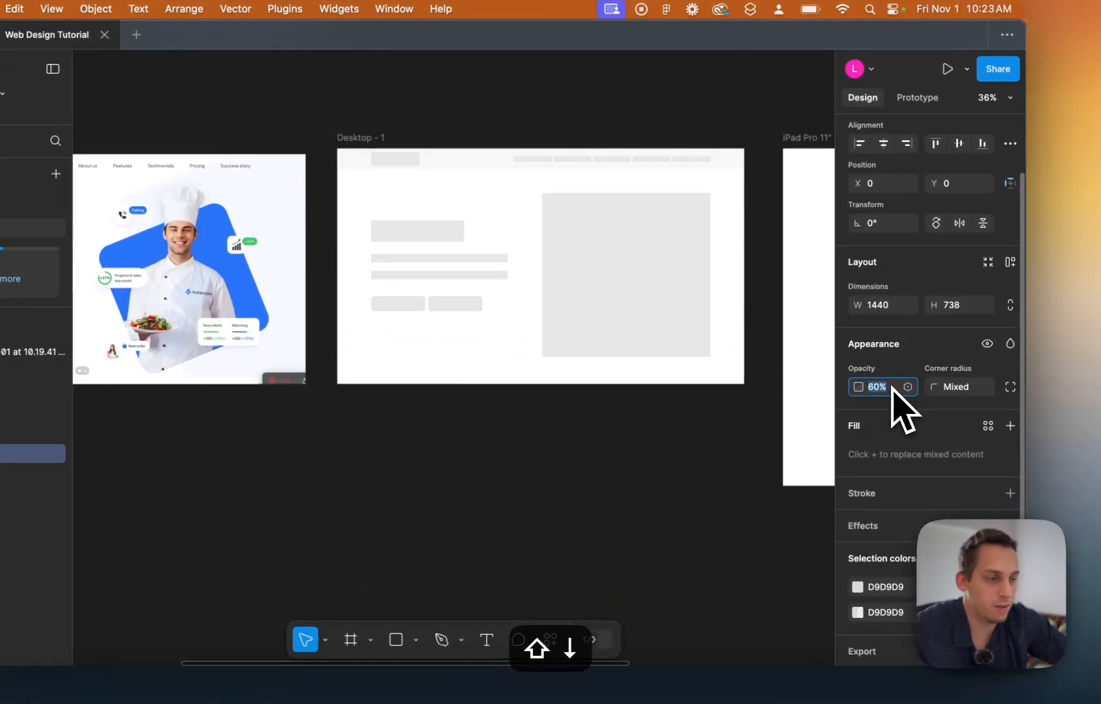
key(shift+Down)
key(shift+Down)
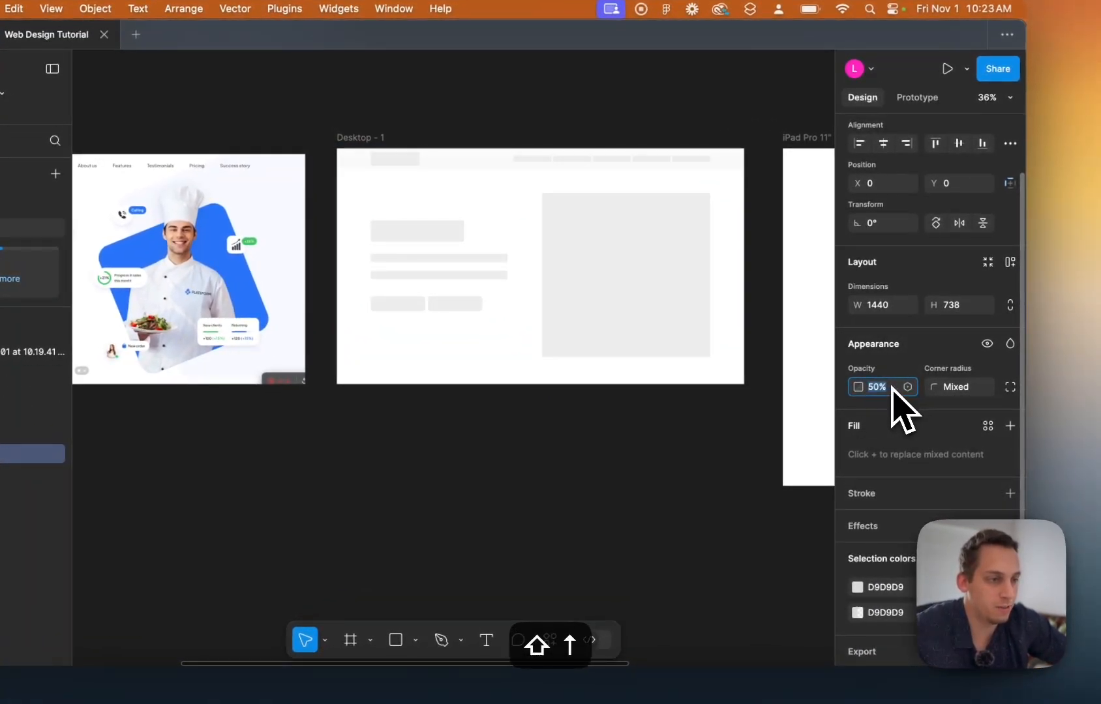
key(shift+Down)
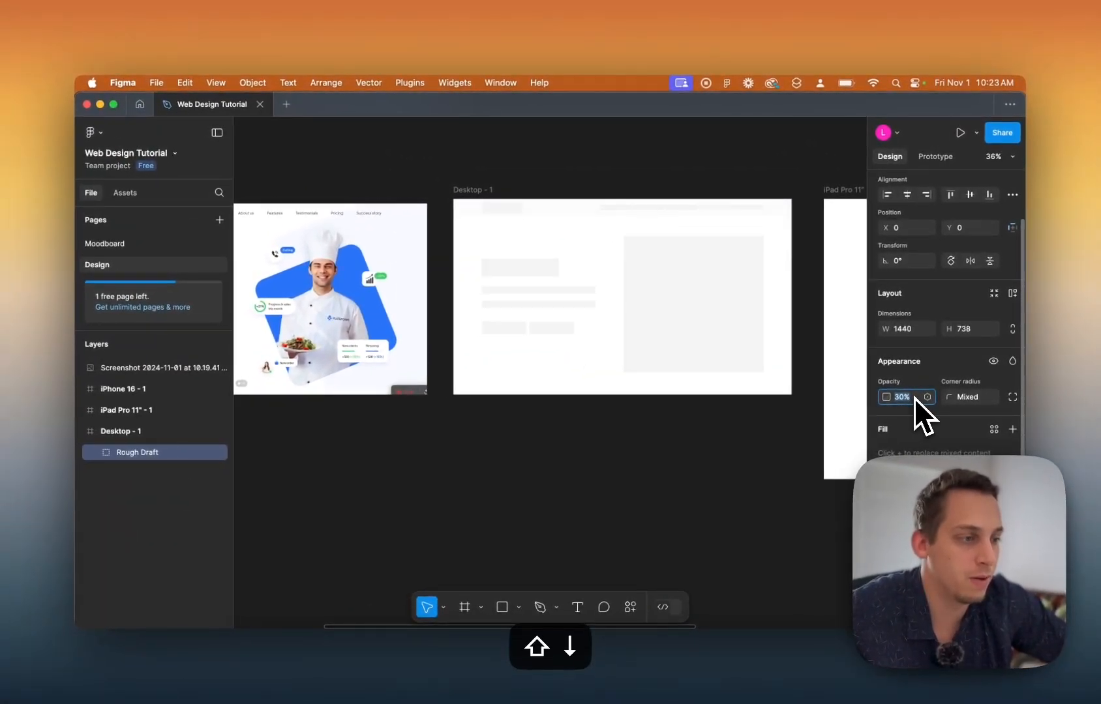
click(703, 411)
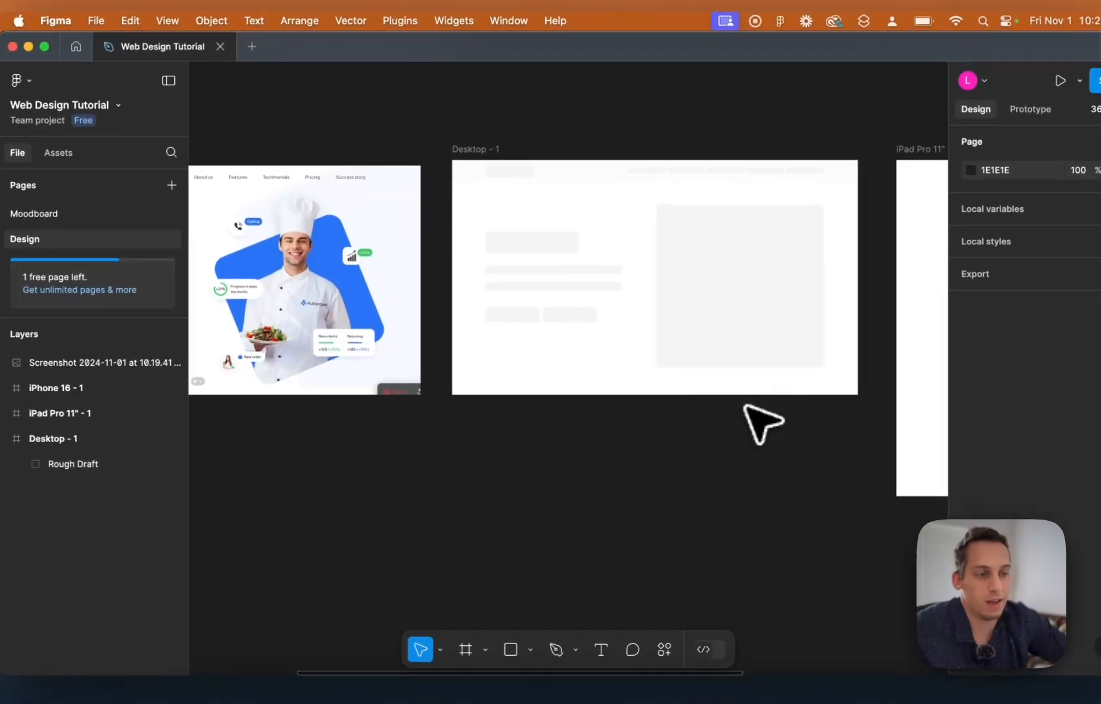
Lock the Rough Draft group and test selecting its blocks on the canvas.
scroll(723, 373, left, 5)
scroll(719, 368, right, 5)
scroll(691, 346, up, 1)
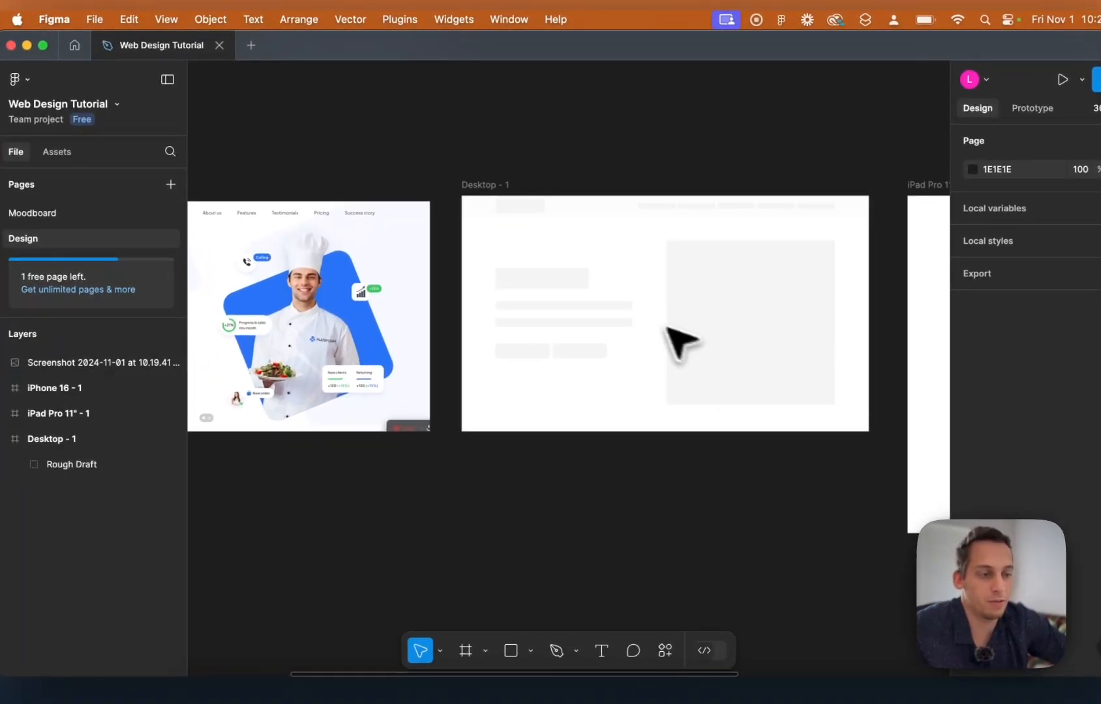
click(652, 333)
click(155, 464)
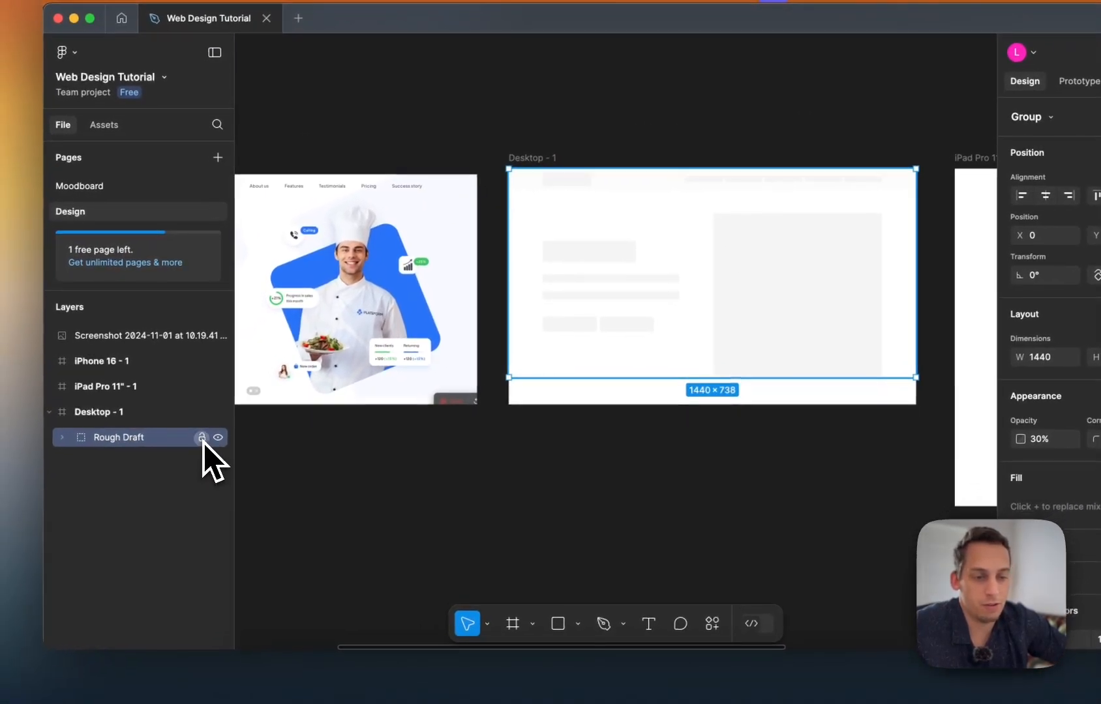
click(590, 466)
click(745, 351)
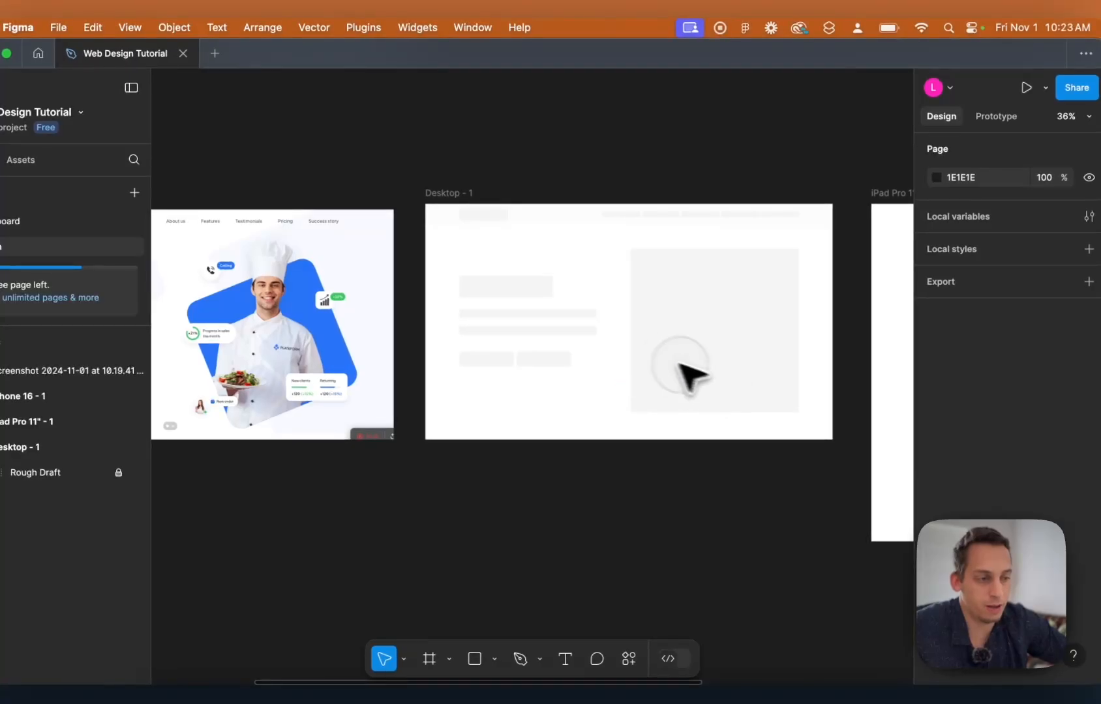
drag(742, 407, 549, 230)
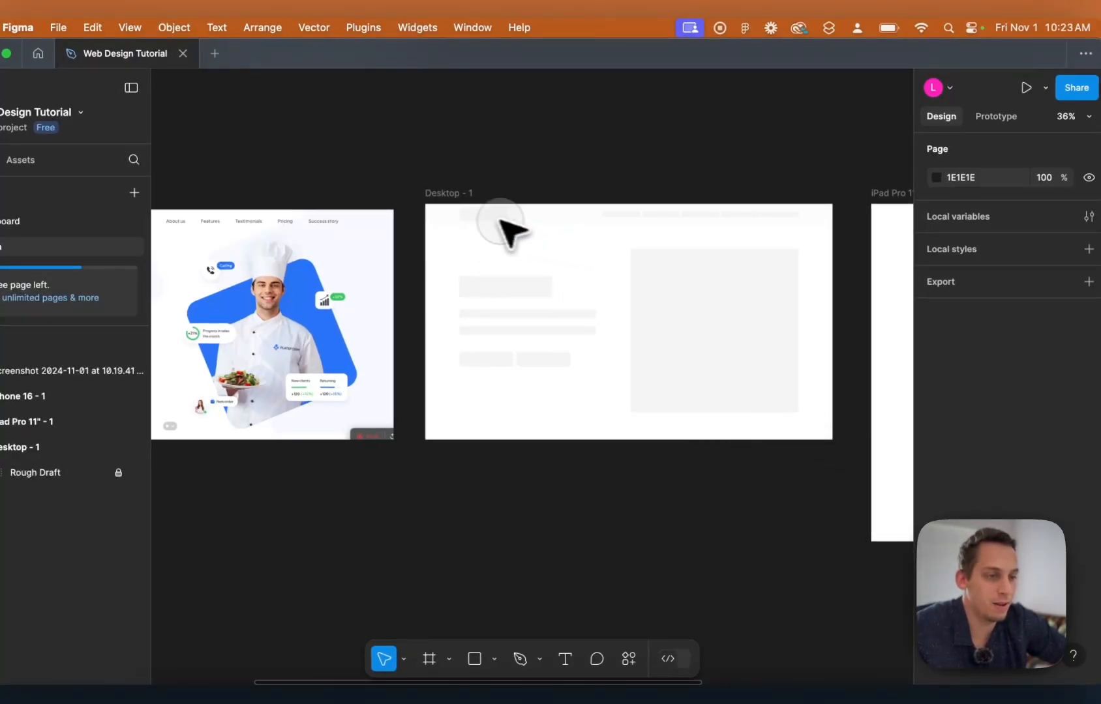
Turn on the layout grid over the Desktop - 1 frame and compare the frame with the reference page.
key(ctrl+g)
key(ctrl+g)
key(ctrl+g)
key(ctrl+g)
key(ctrl+g)
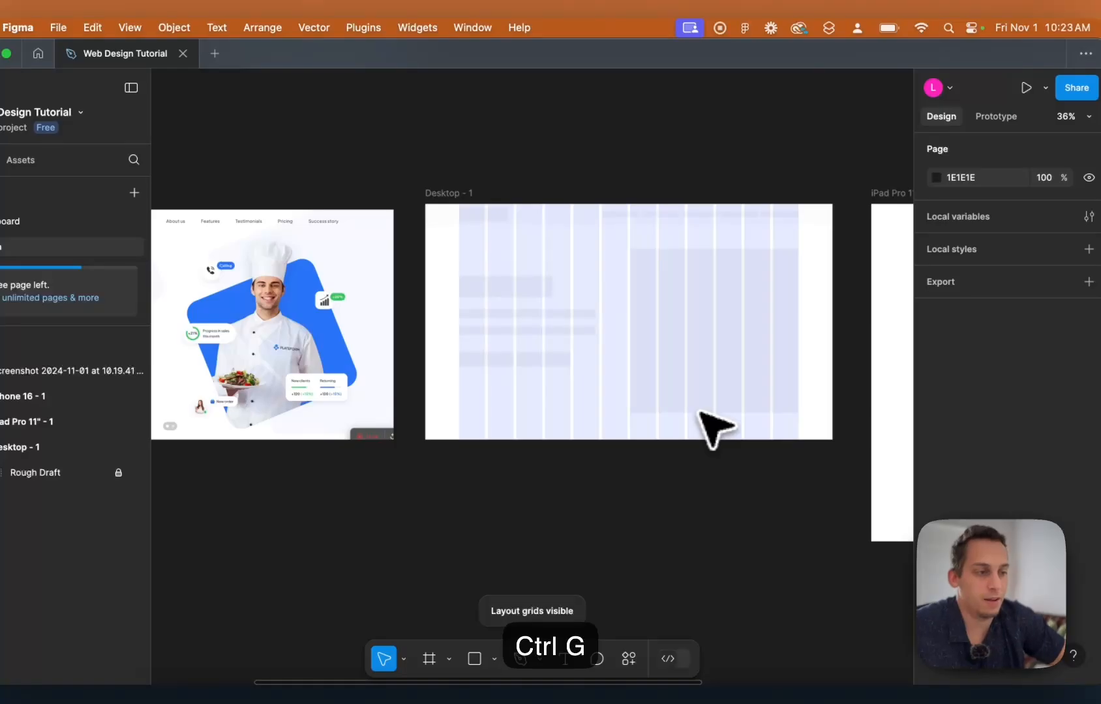
scroll(571, 499, left, 5)
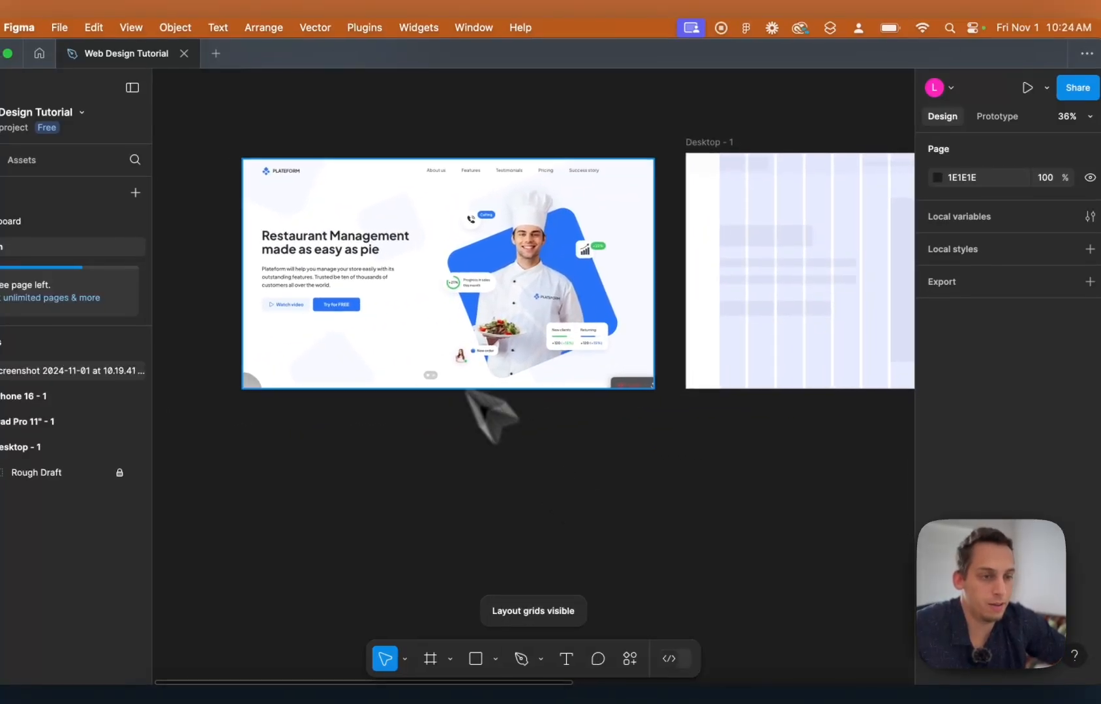
scroll(495, 172, right, 3)
scroll(606, 228, right, 2)
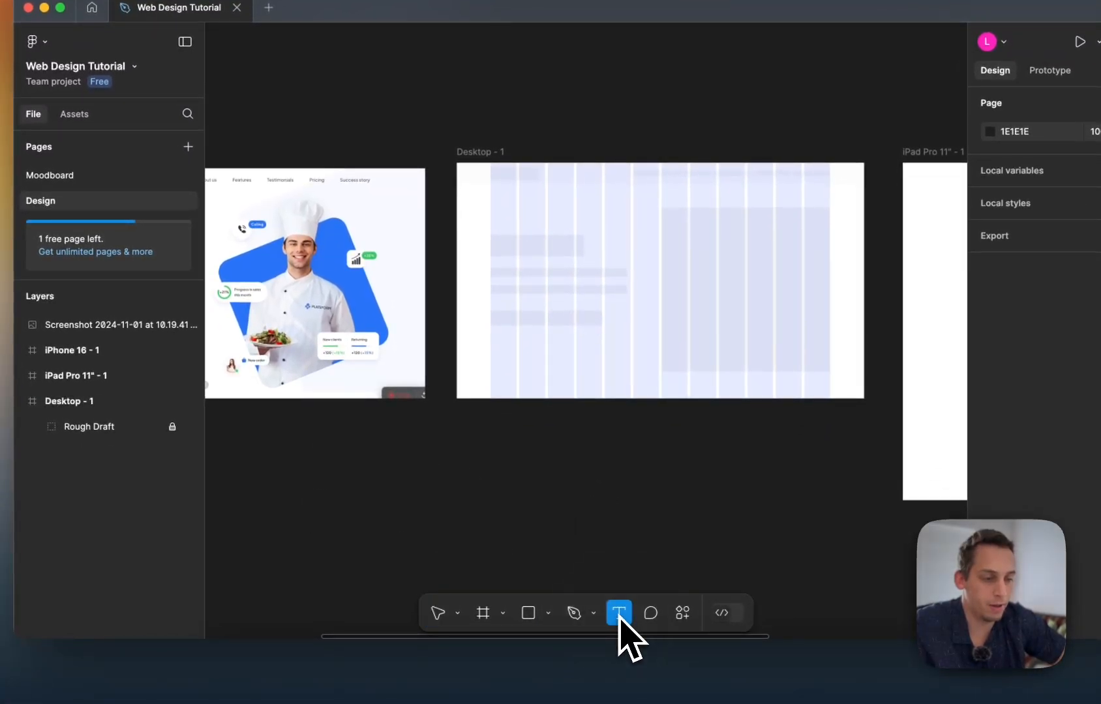
Add the text "About us" near the header bar of the Desktop - 1 frame, at about X 618, Y 63.
scroll(592, 199, up, 4)
scroll(591, 199, left, 5)
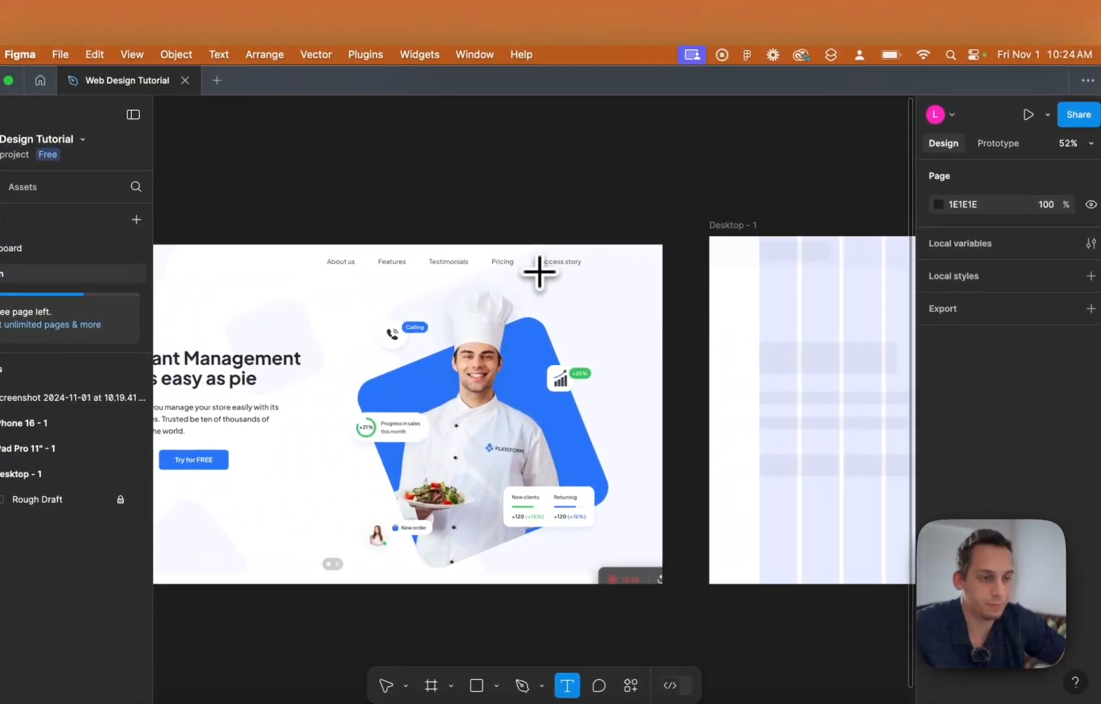
scroll(591, 198, right, 5)
click(628, 264)
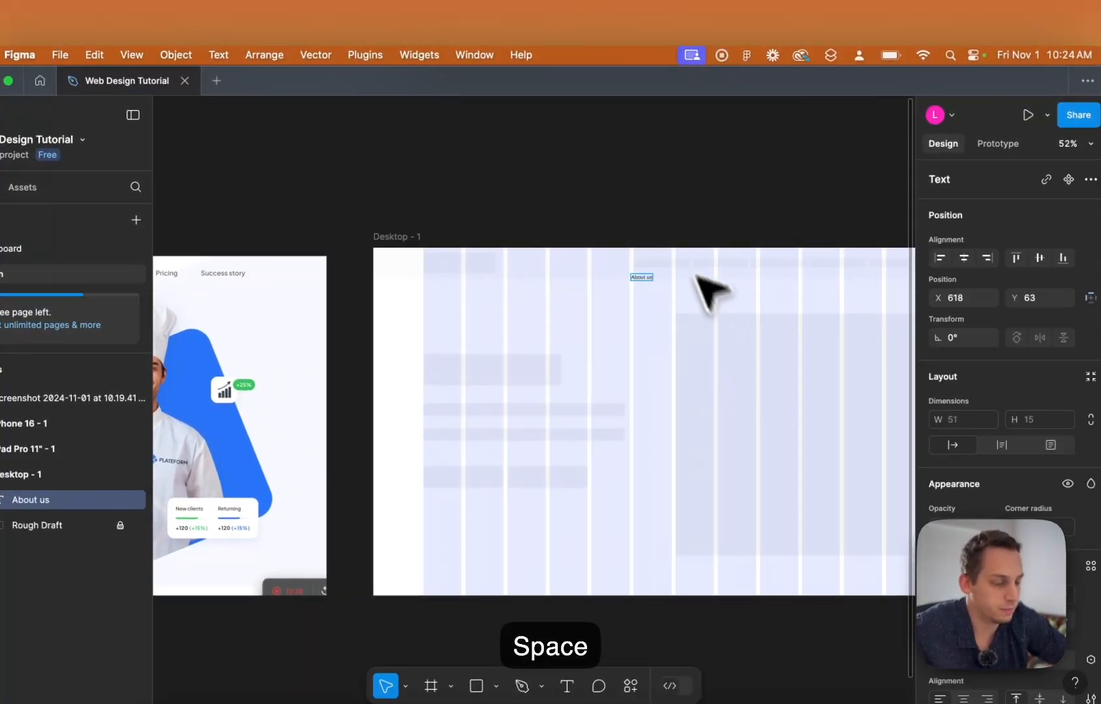
key(Escape)
Move the "About us" text into the header bar at X 669, Y 32 and enlarge it to 68 × 19.
scroll(683, 245, left, 8)
scroll(682, 245, right, 4)
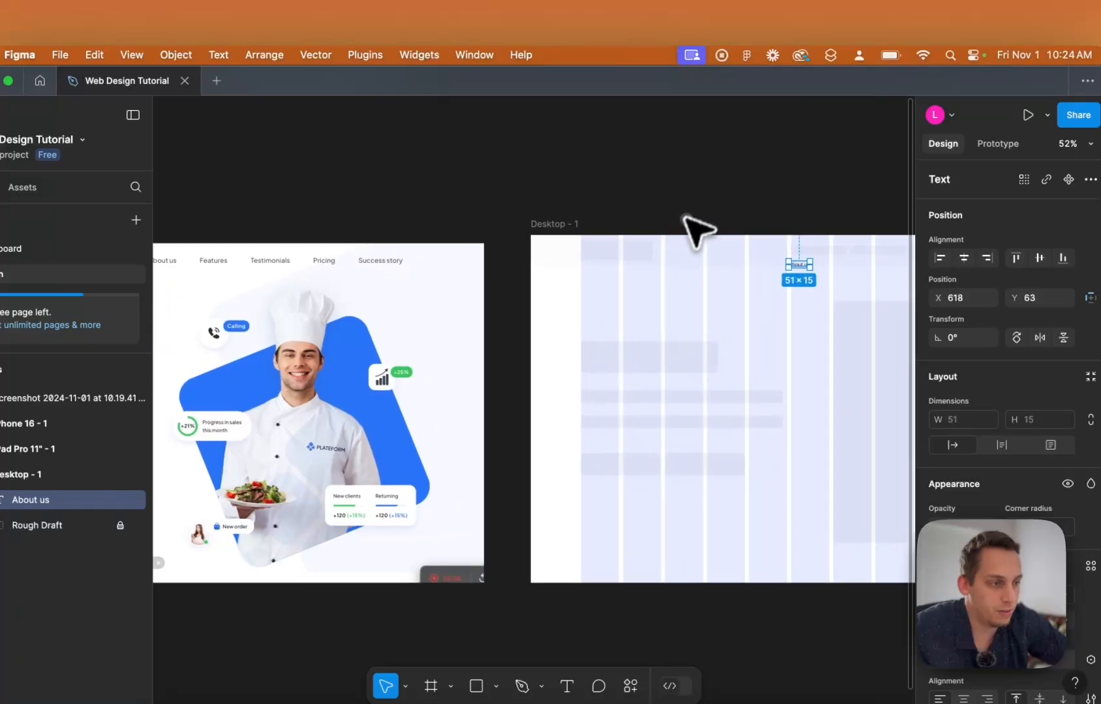
click(683, 217)
click(796, 265)
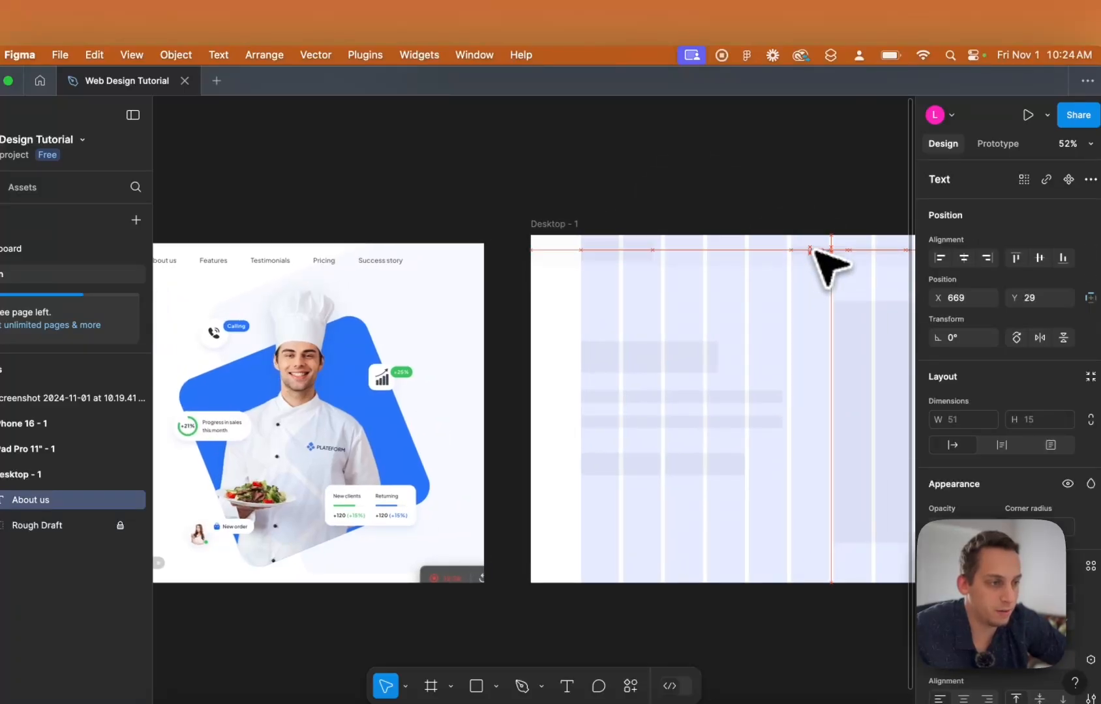
scroll(417, 267, left, 7)
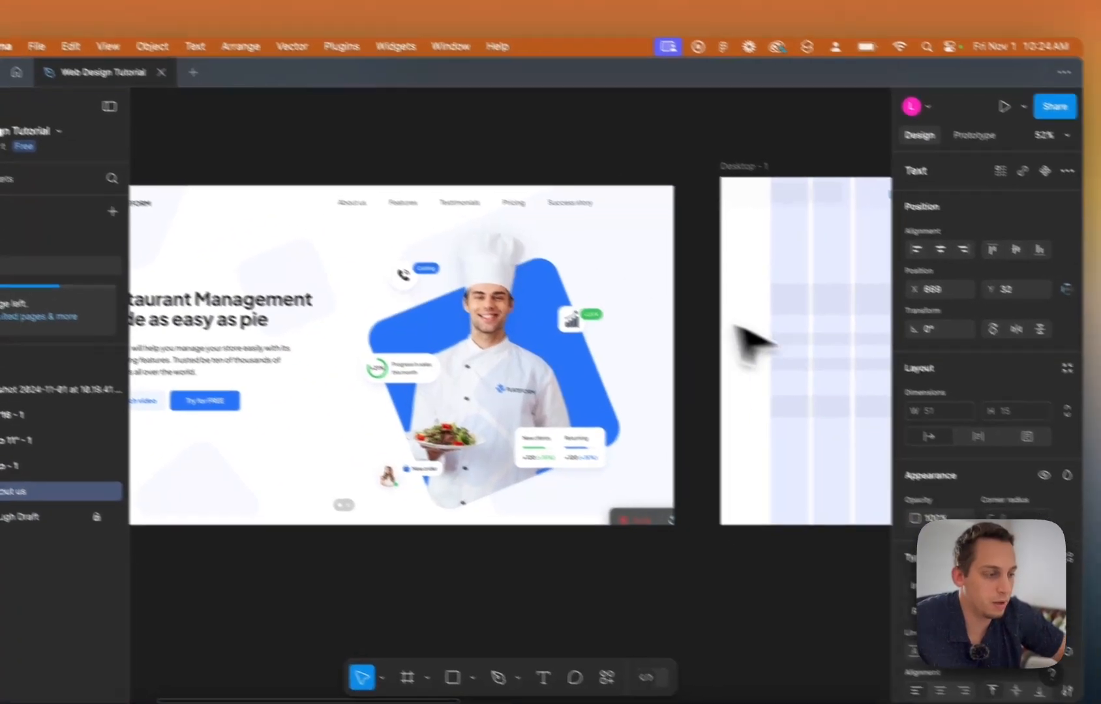
scroll(753, 342, right, 10)
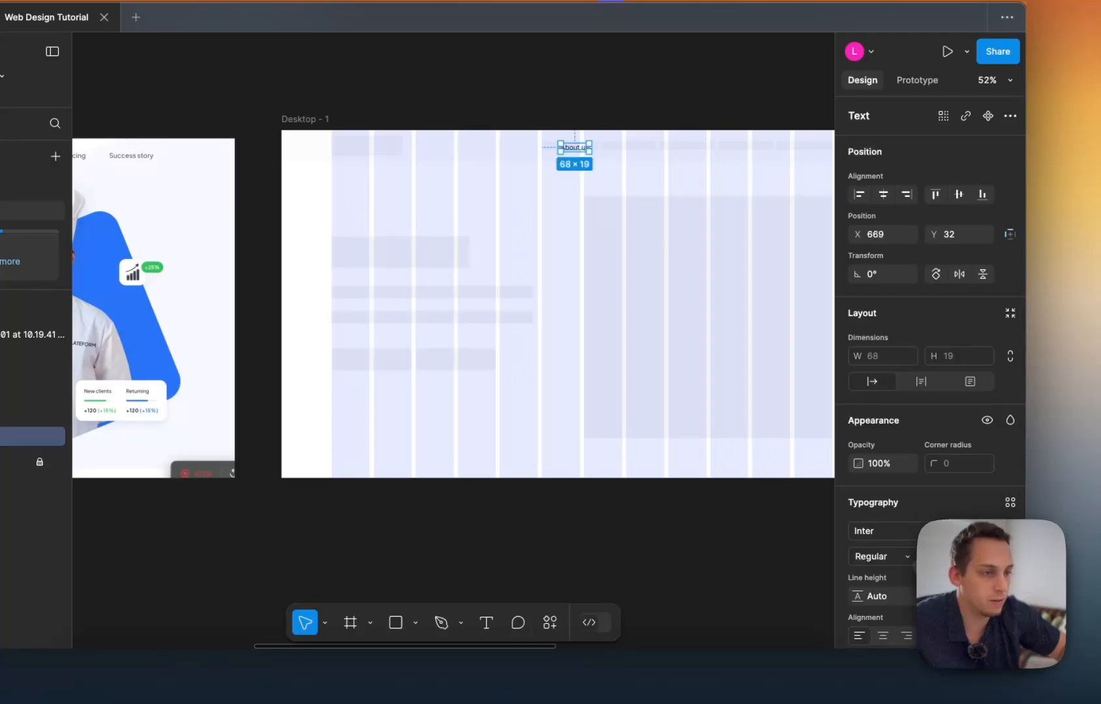
Duplicate the "About us" text to X 765, Y 32 and change the copy's wording to "Features".
scroll(592, 319, left, 5)
scroll(591, 319, right, 4)
click(609, 218)
scroll(610, 207, left, 3)
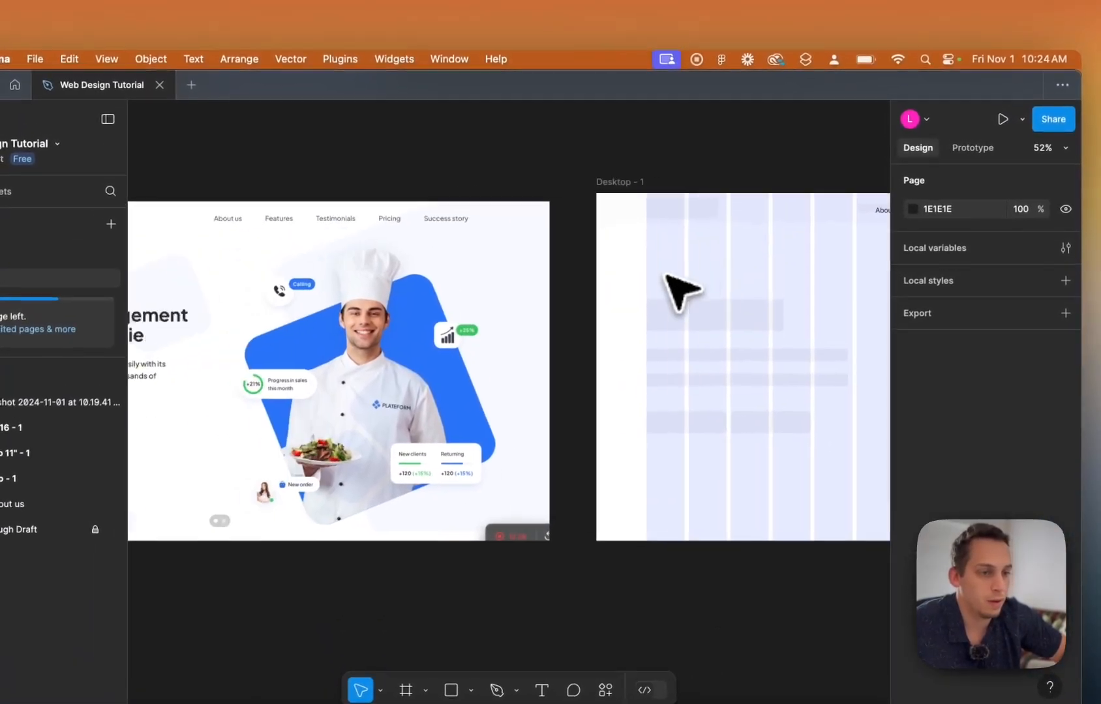
scroll(665, 281, right, 5)
drag(561, 253, 598, 254)
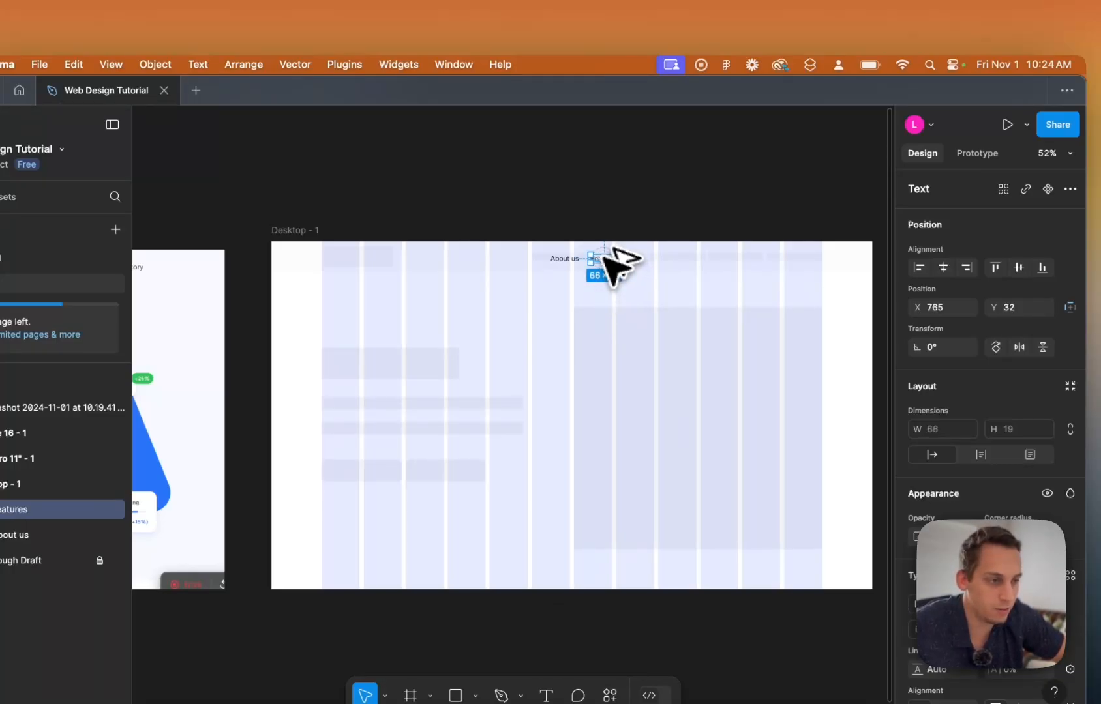
Add two more copies of the navigation text at Y 32: "Testimonials" at X 872 and "Pricing" at X 1017.
drag(604, 260, 644, 262)
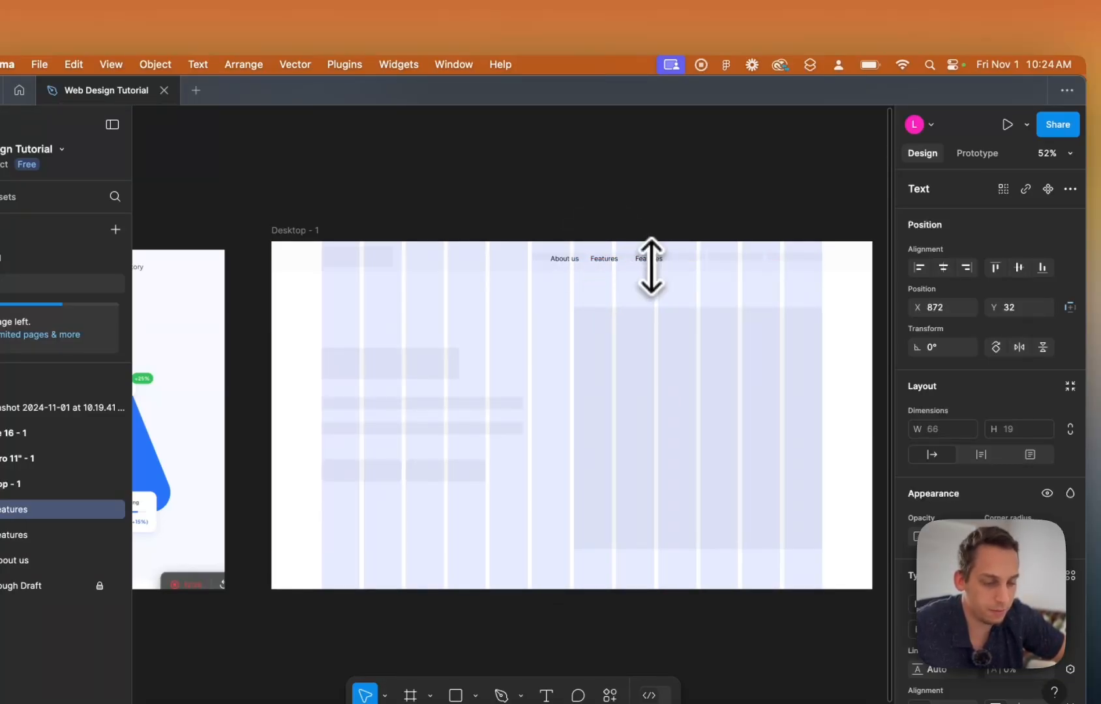
scroll(662, 277, left, 5)
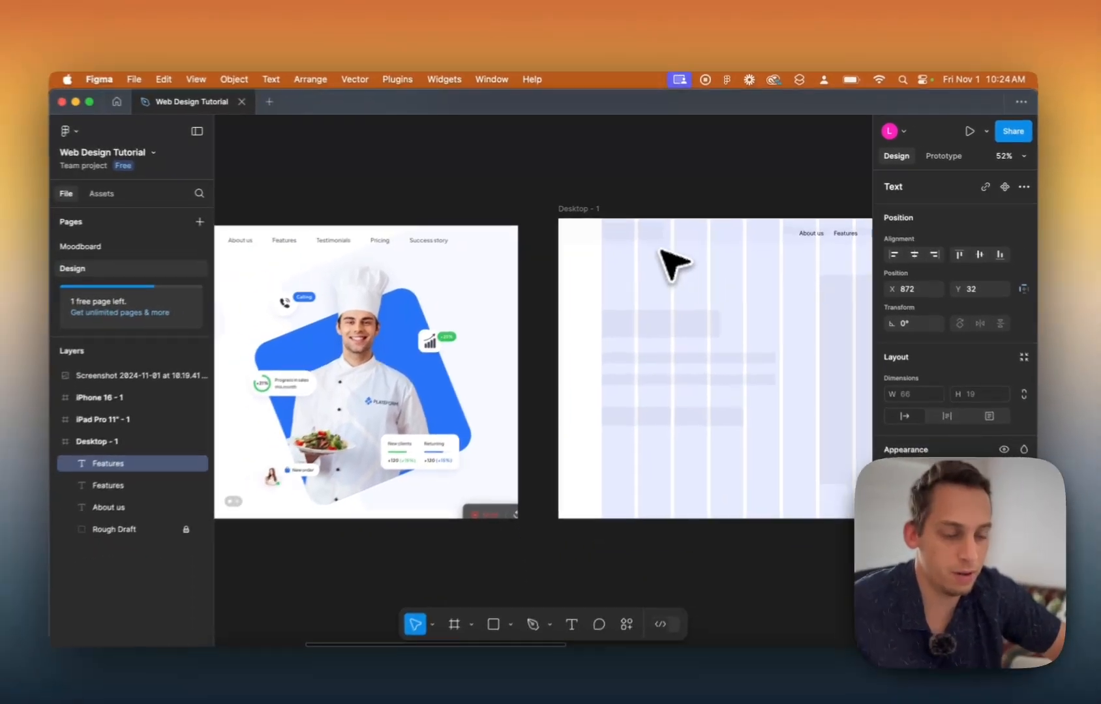
text(Tes)
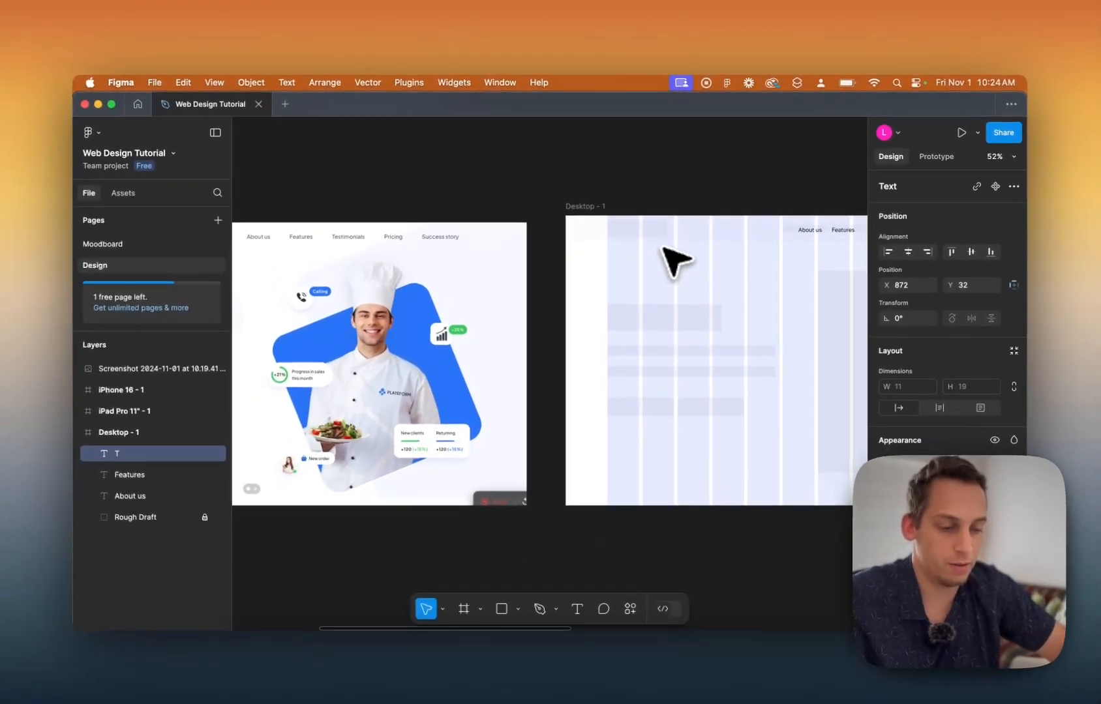
text(timonials)
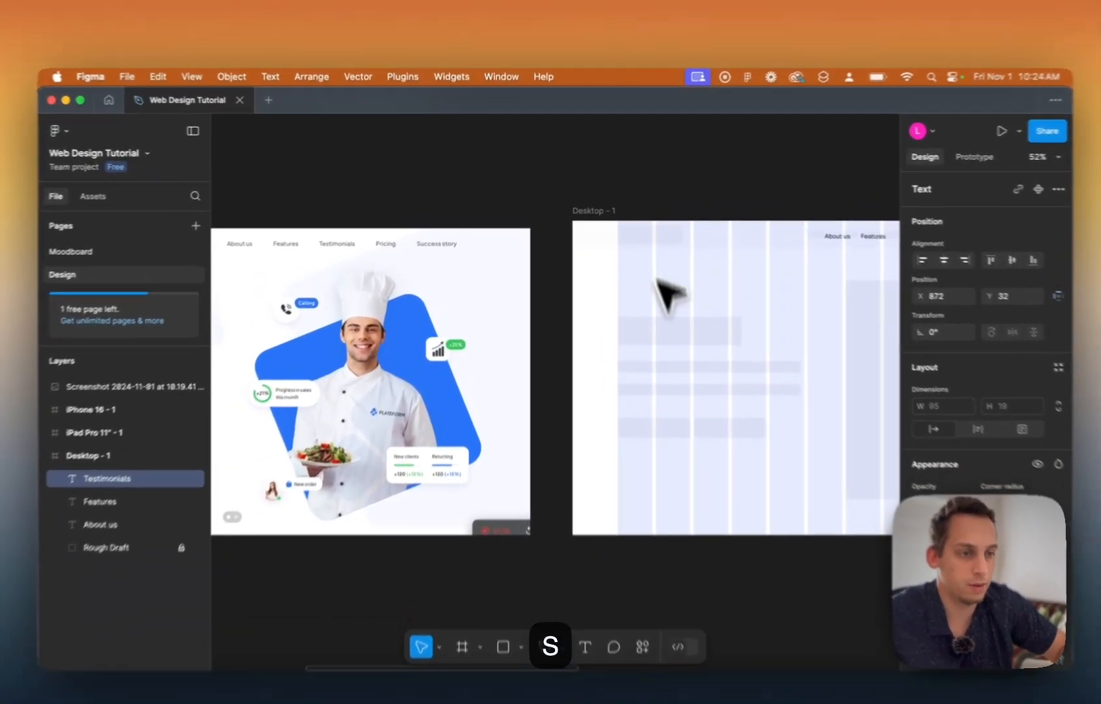
scroll(652, 274, right, 5)
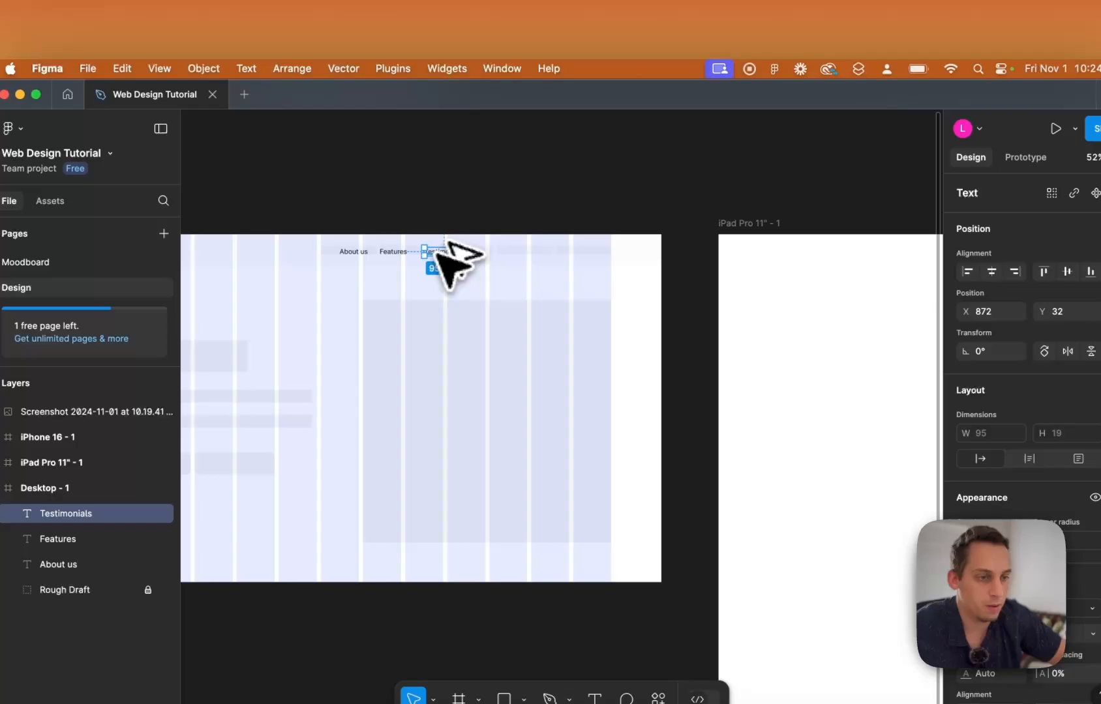
alt+drag(435, 254, 497, 253)
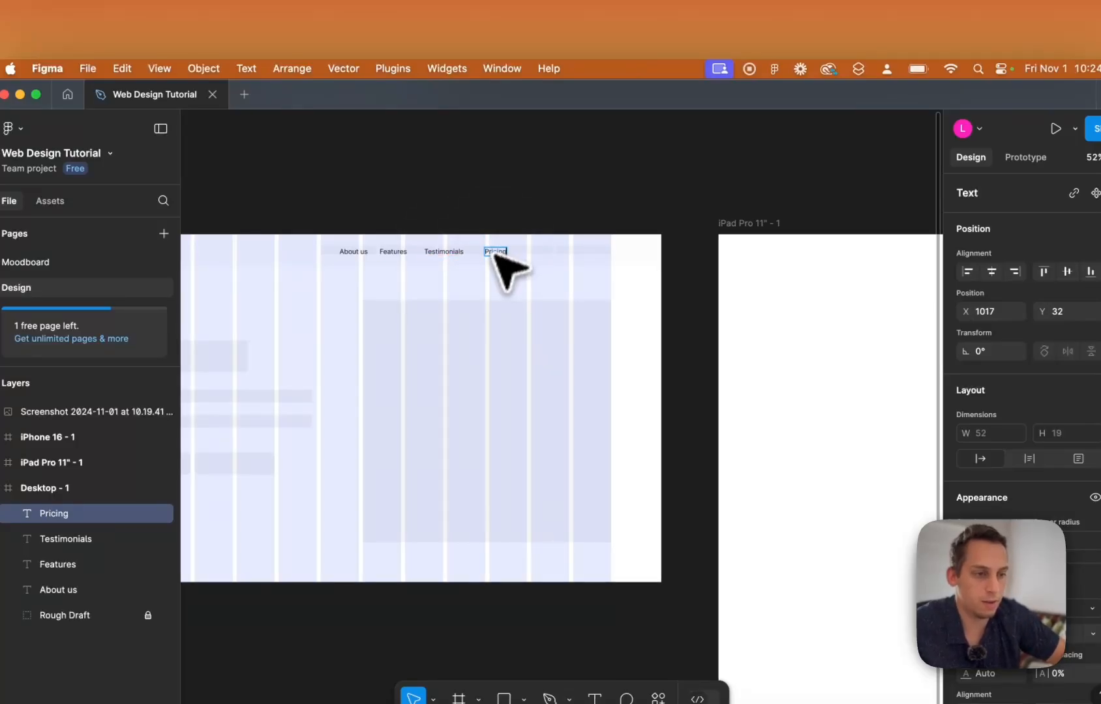
Duplicate the "Pricing" text to X 1134, Y 32, reword the copy as "Success Story", and compare with the reference navigation.
scroll(475, 380, left, 10)
scroll(475, 381, right, 15)
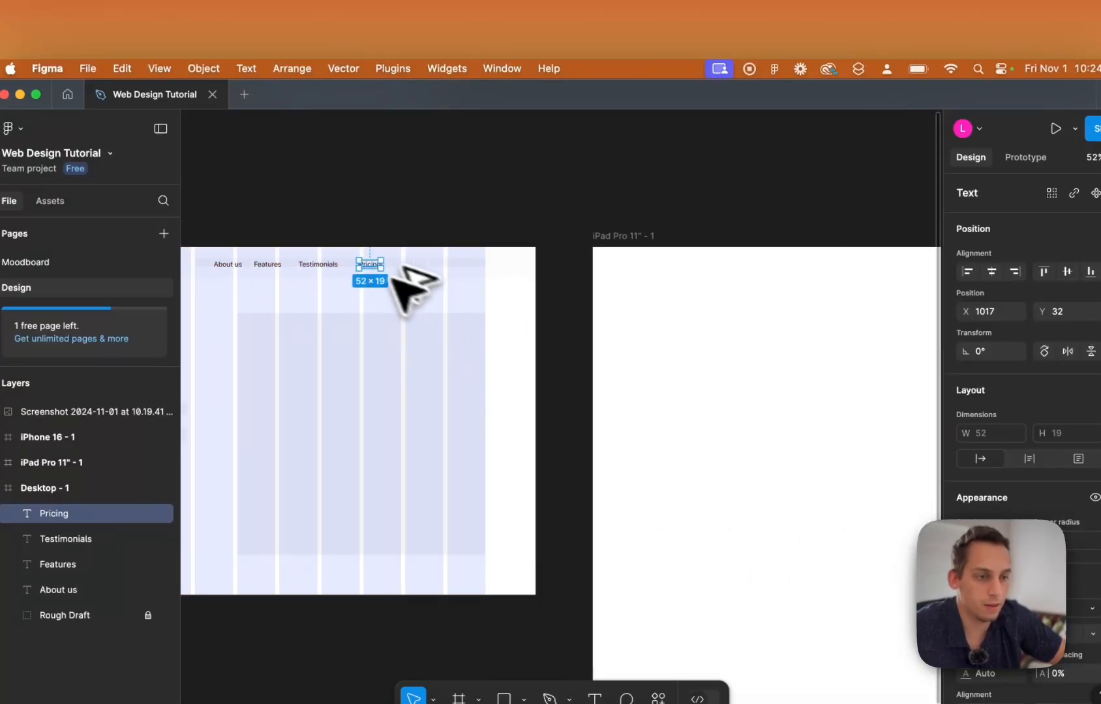
alt+drag(364, 265, 401, 272)
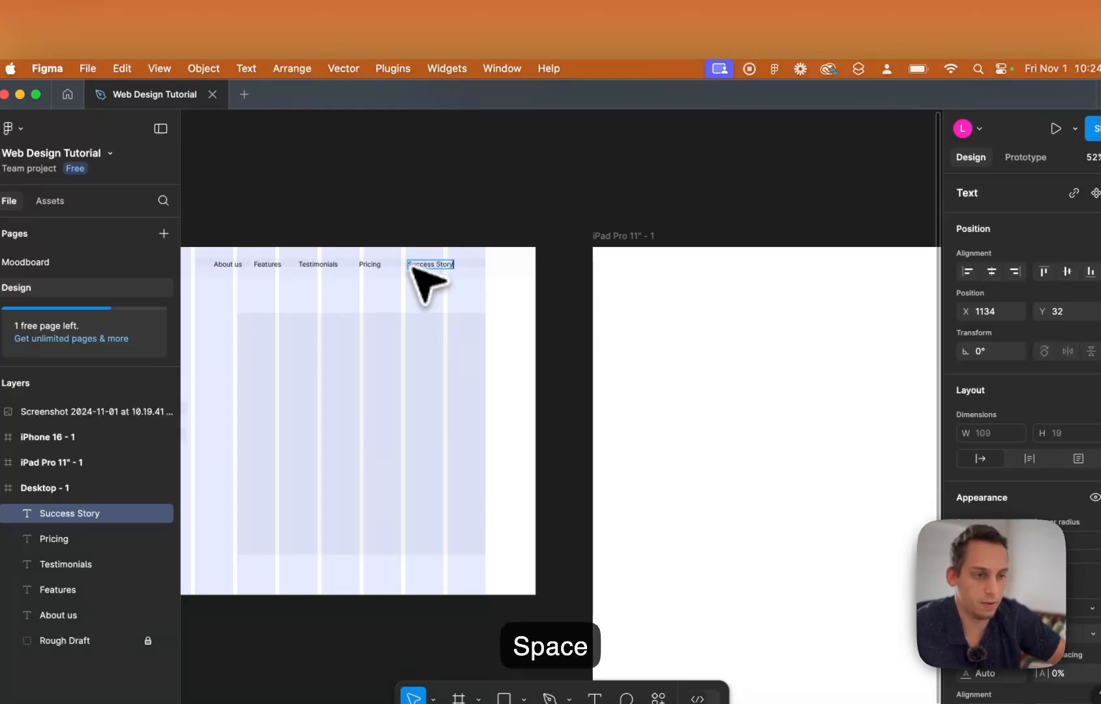
key(Escape)
key(Escape)
scroll(442, 348, left, 20)
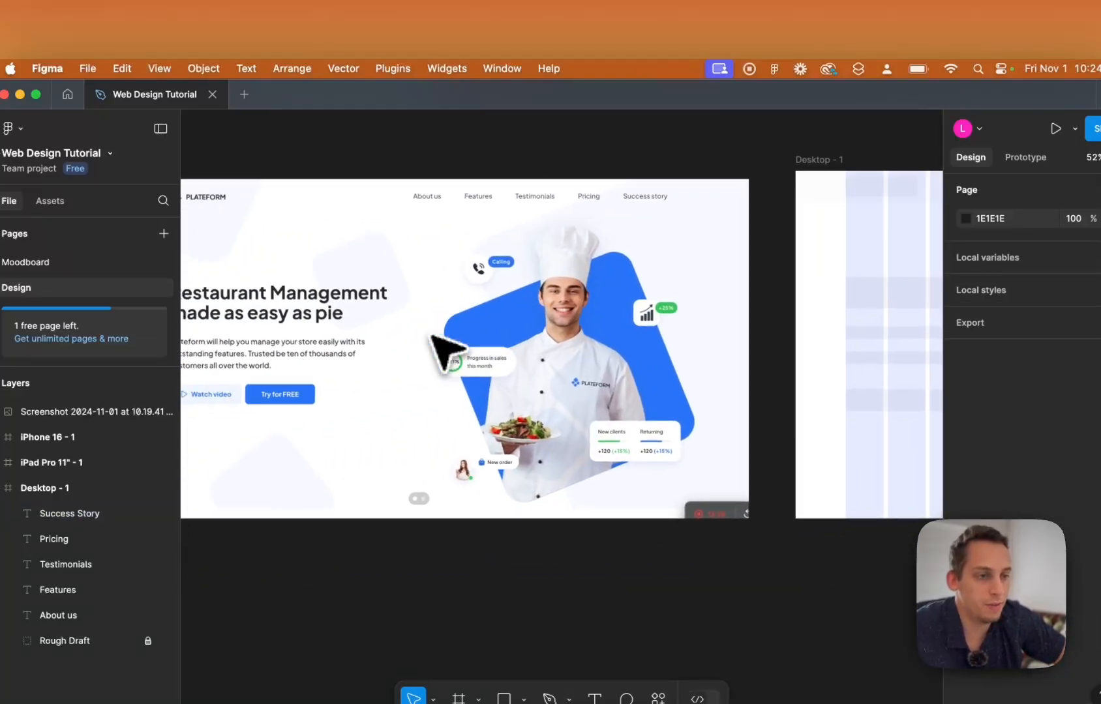
scroll(429, 336, left, 1)
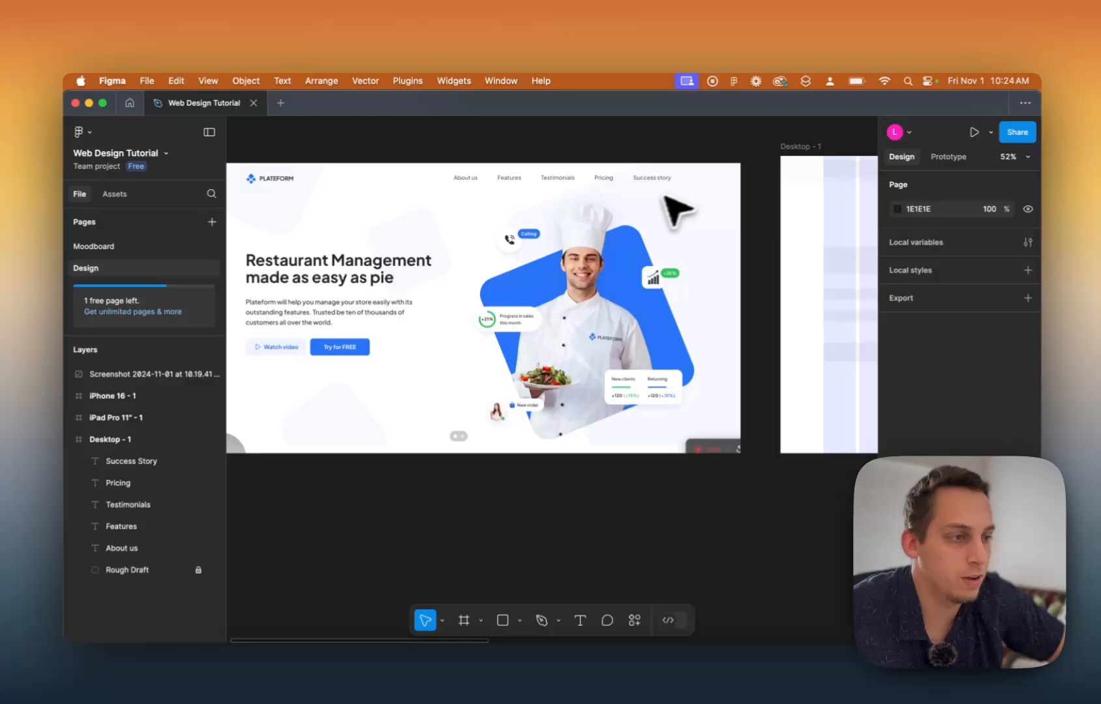
Hide the layout grid and tidy up the five navigation texts into one row with a spacing of 60.
scroll(681, 209, right, 20)
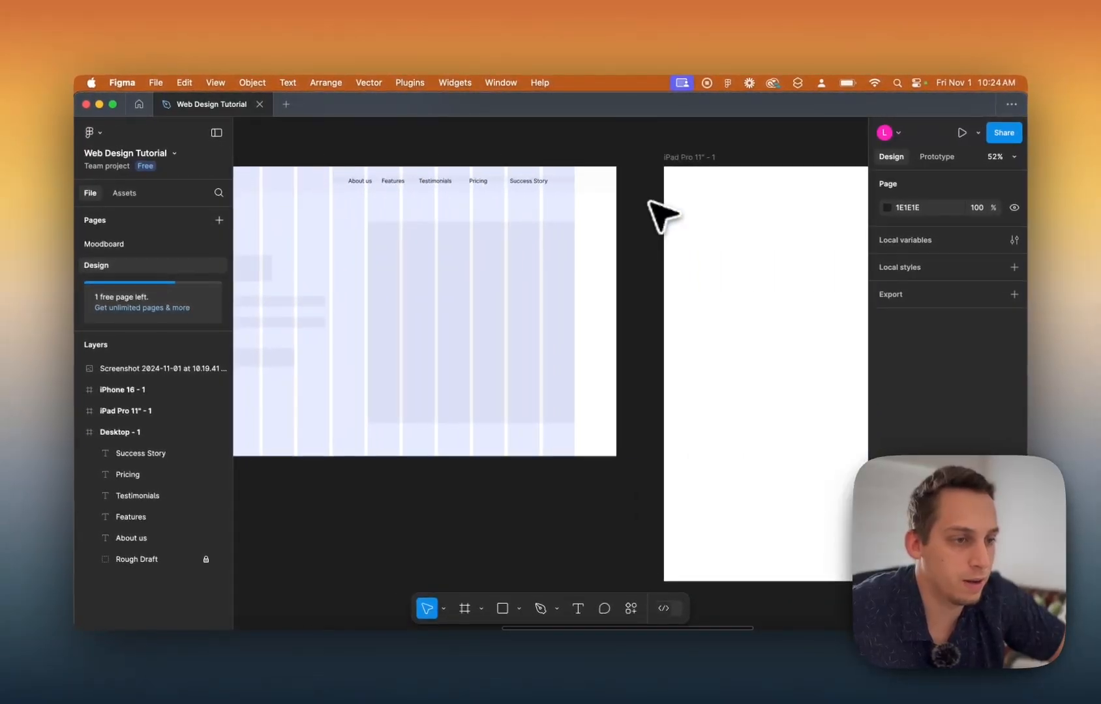
scroll(661, 215, left, 5)
key(ctrl+g)
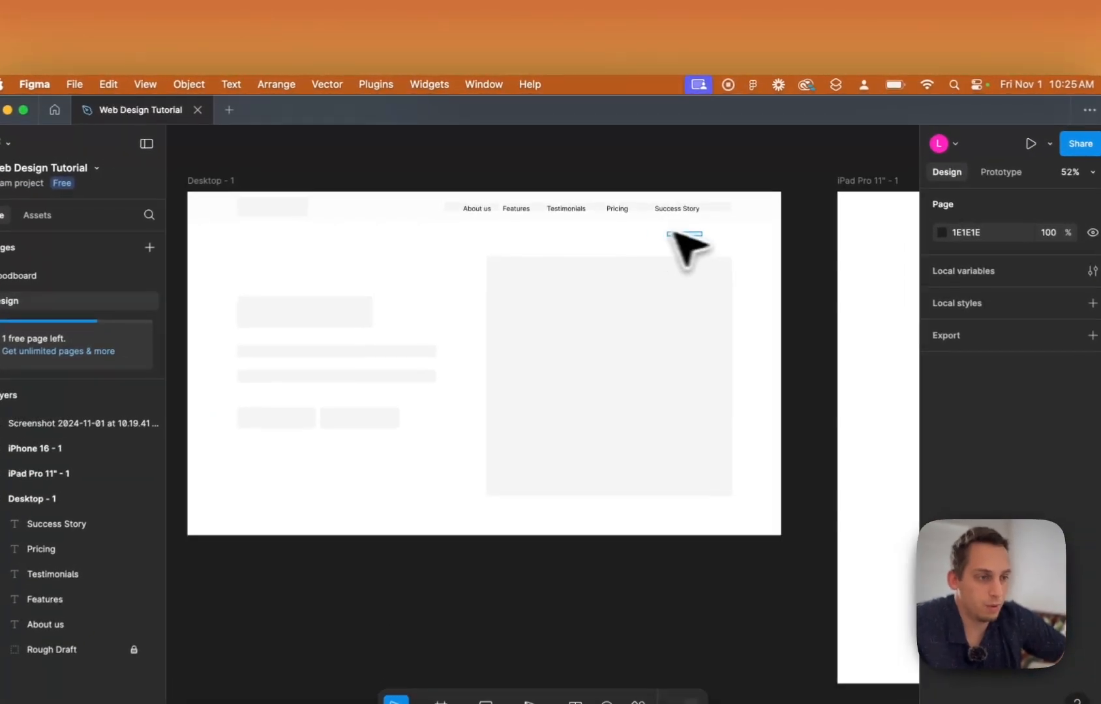
drag(684, 210, 429, 199)
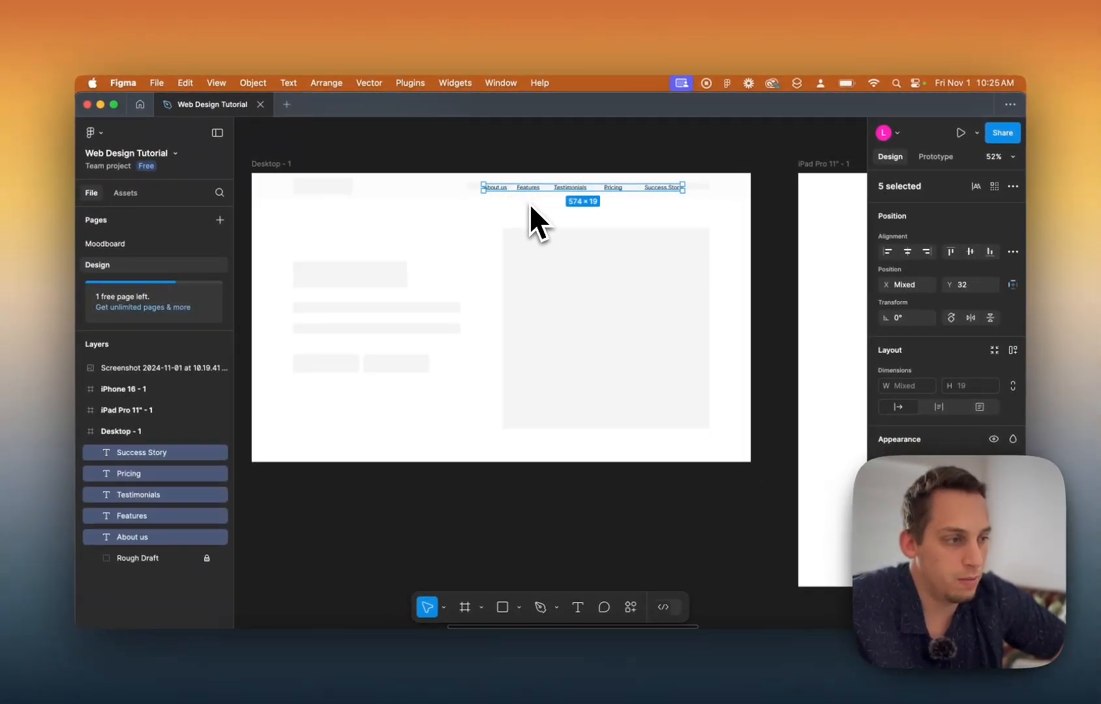
click(1011, 254)
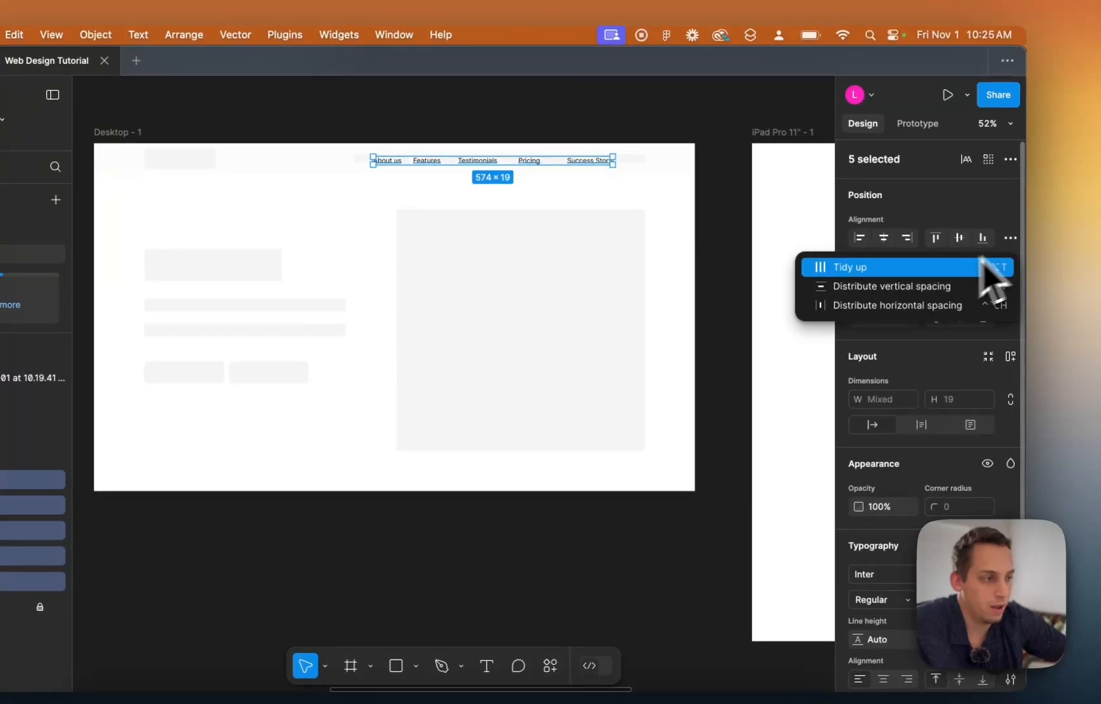
click(920, 269)
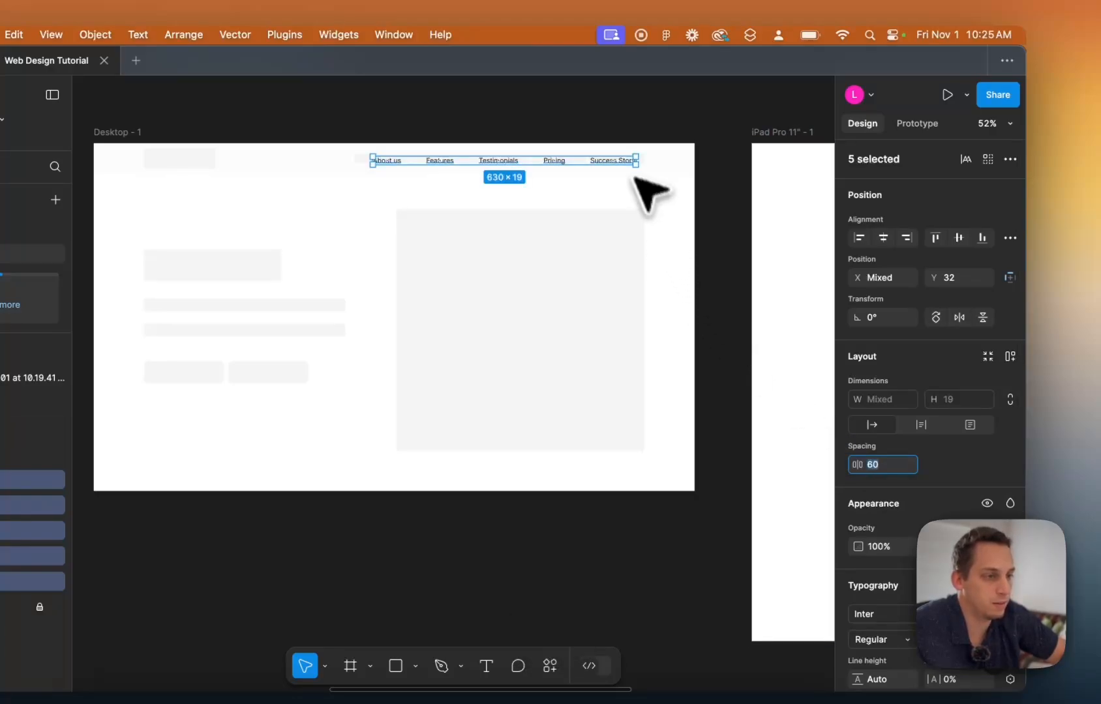
Move the navigation row up to Y 26 and shift it right so it ends near the wireframe image block's right edge.
scroll(630, 162, up, 3)
drag(624, 160, 623, 157)
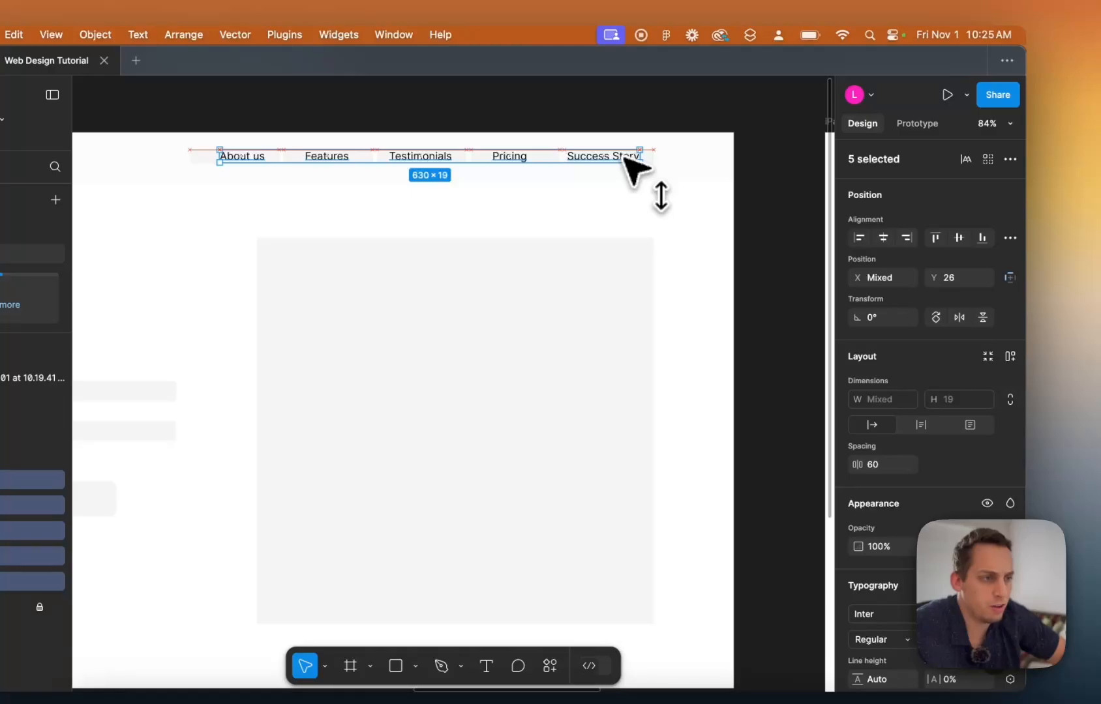
drag(617, 158, 631, 159)
key(alt)
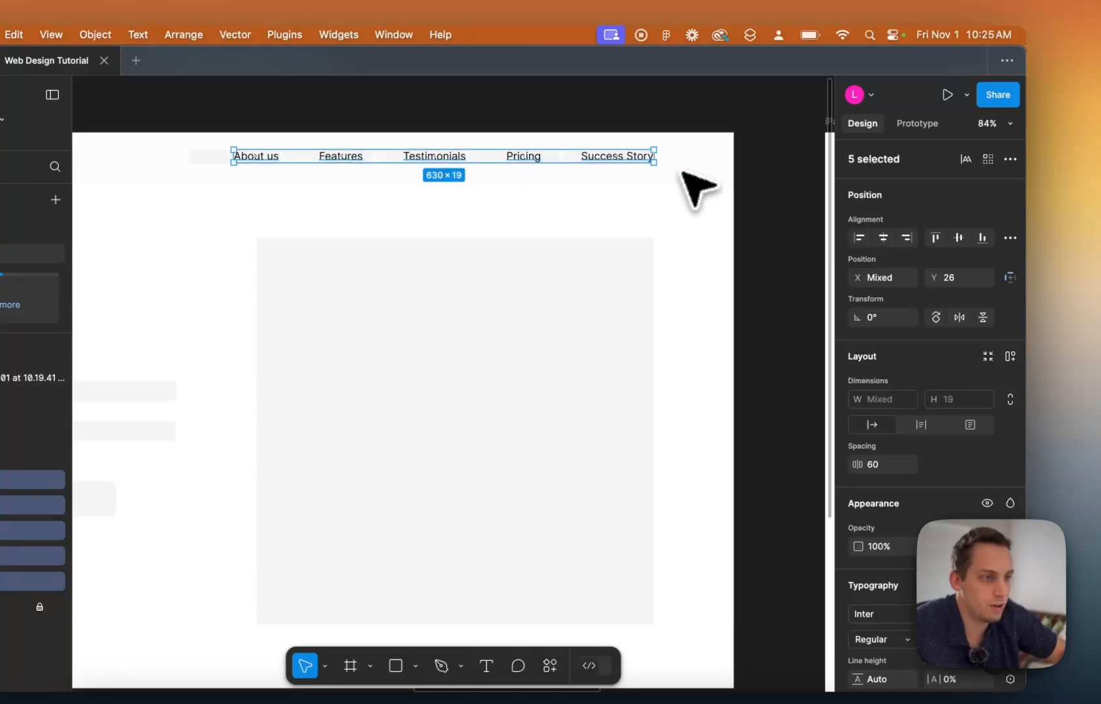
key(shift+Left)
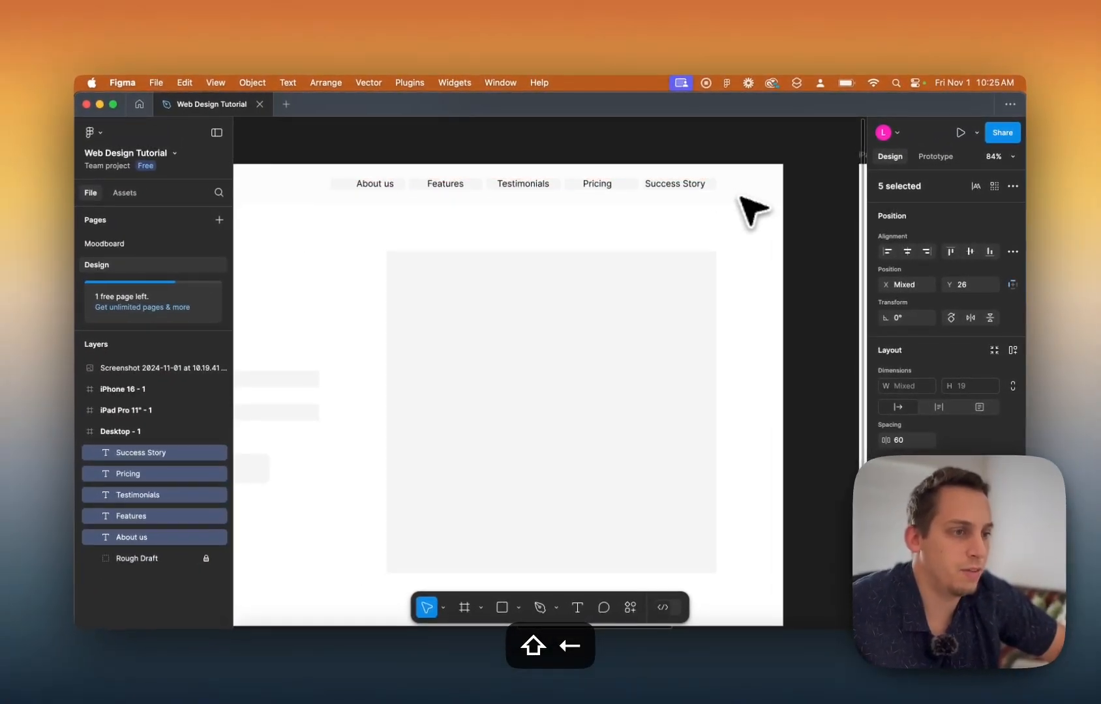
scroll(743, 209, down, 3)
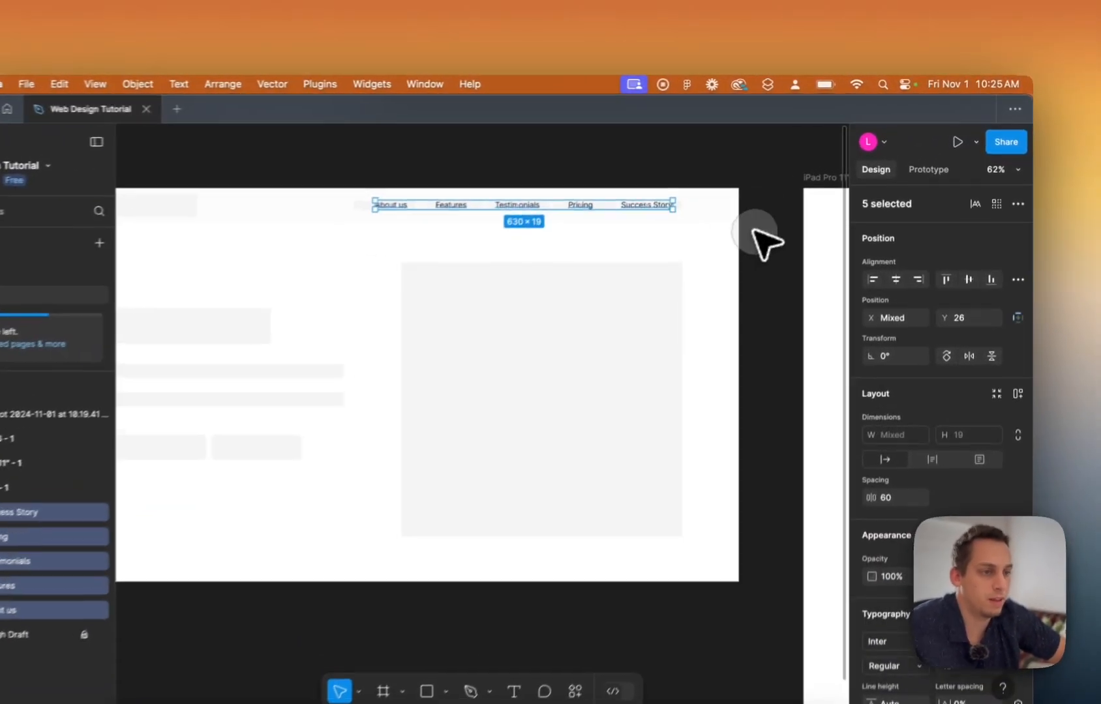
click(802, 224)
Compare the header with the reference page and lower all five navigation texts to Y 36.
scroll(766, 254, down, 3)
scroll(766, 255, left, 5)
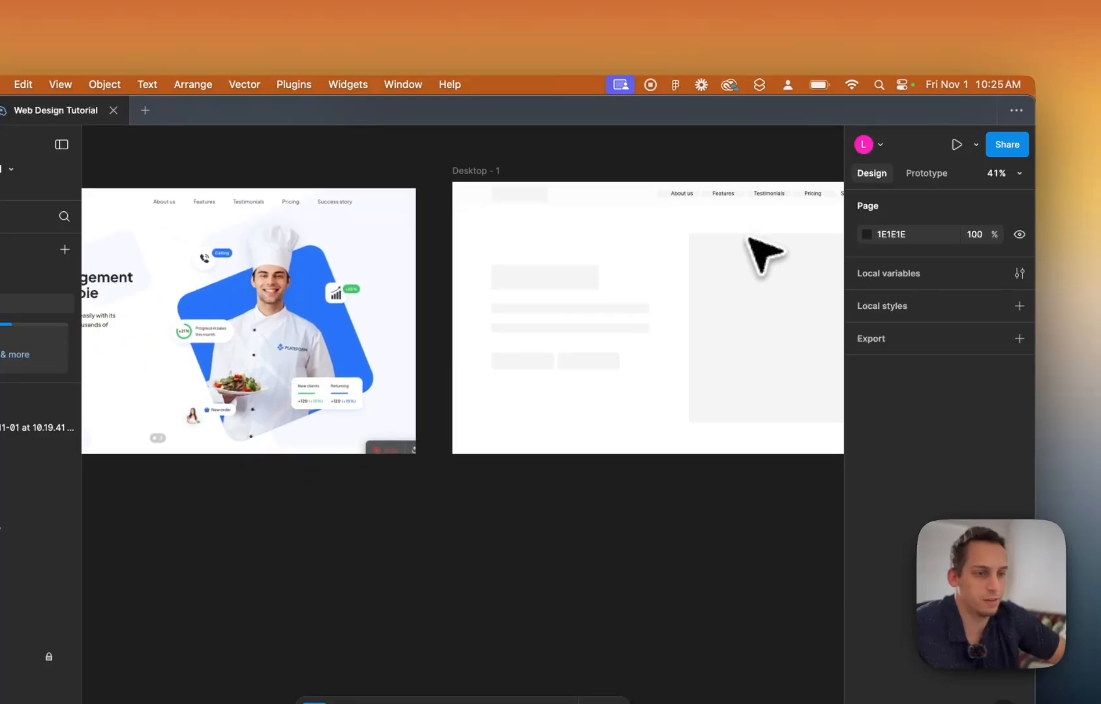
scroll(750, 239, right, 5)
scroll(750, 239, down, 3)
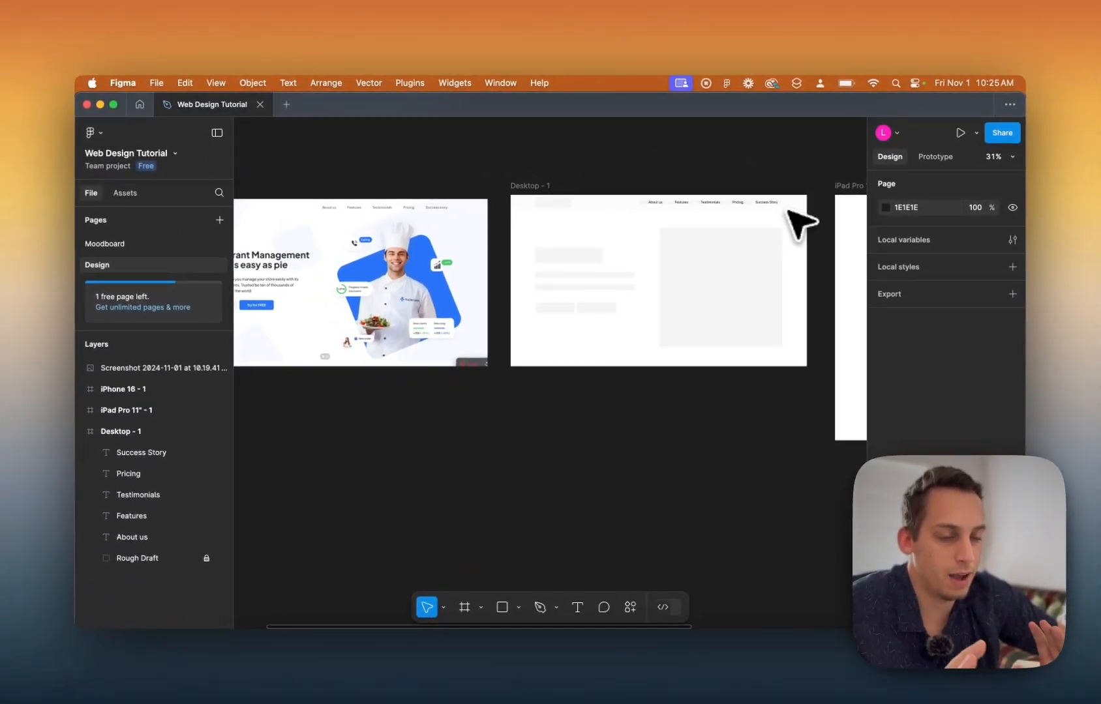
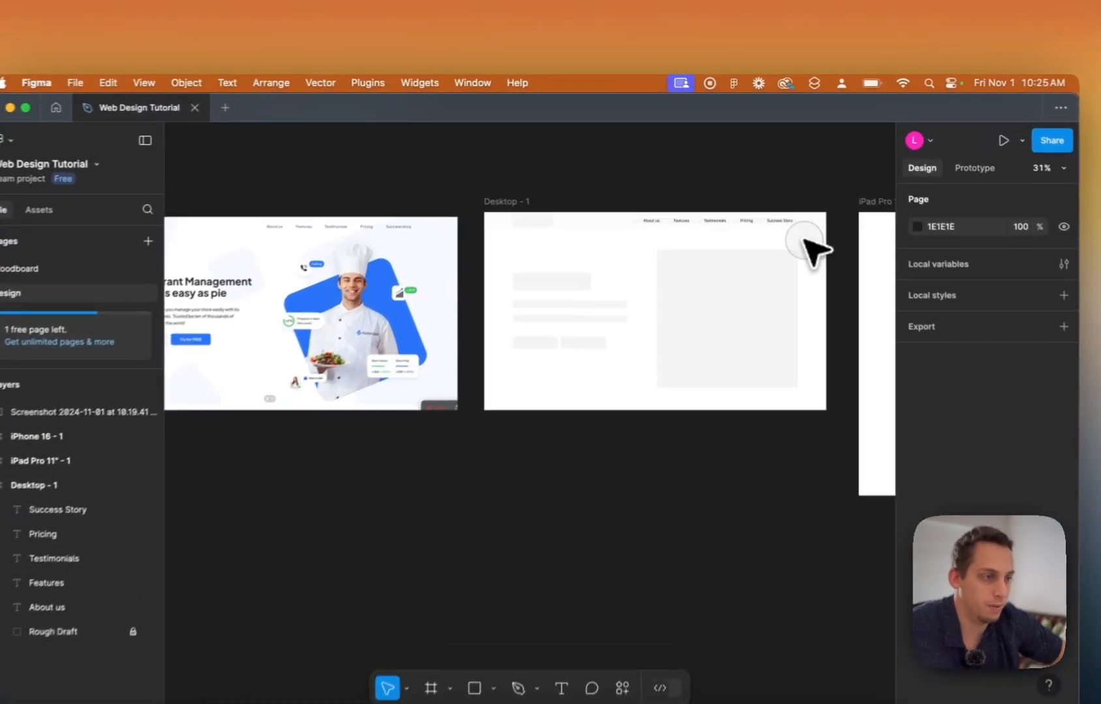
drag(787, 212, 639, 199)
scroll(643, 201, up, 3)
scroll(625, 225, up, 5)
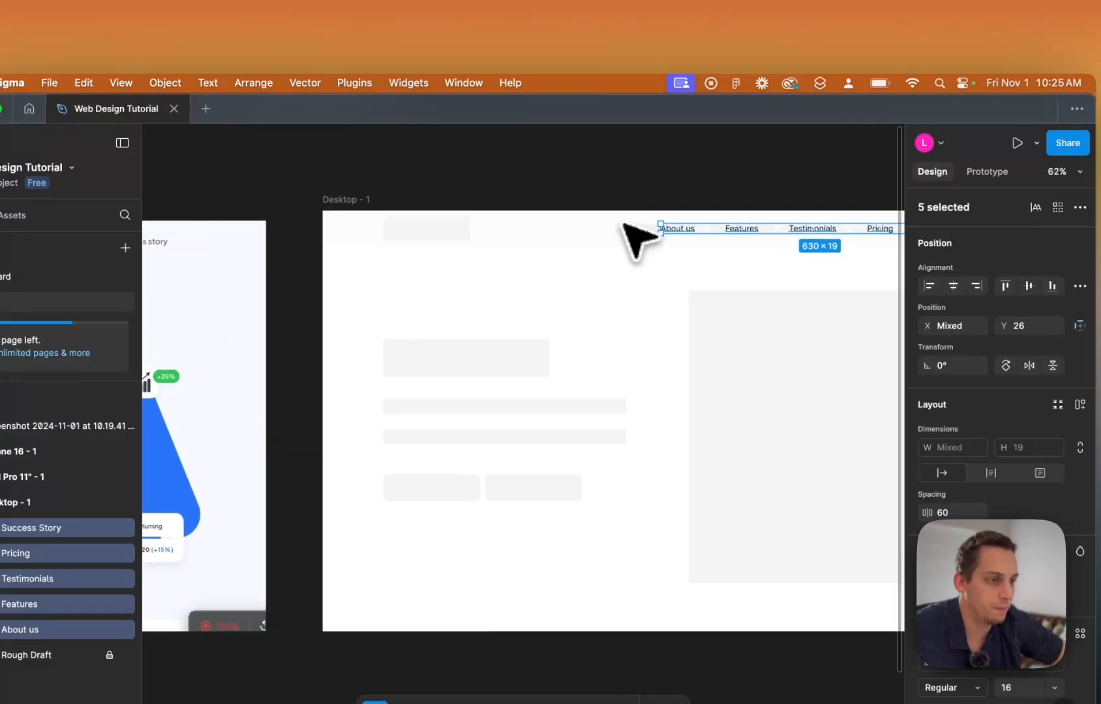
key(shift+Down)
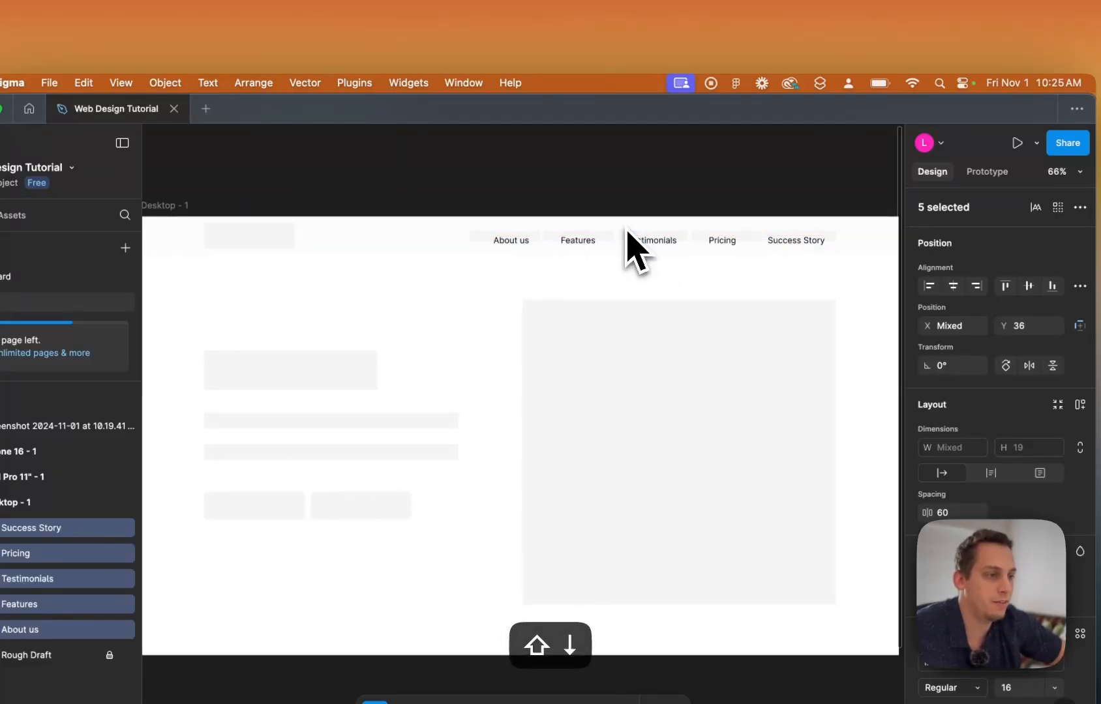
click(431, 224)
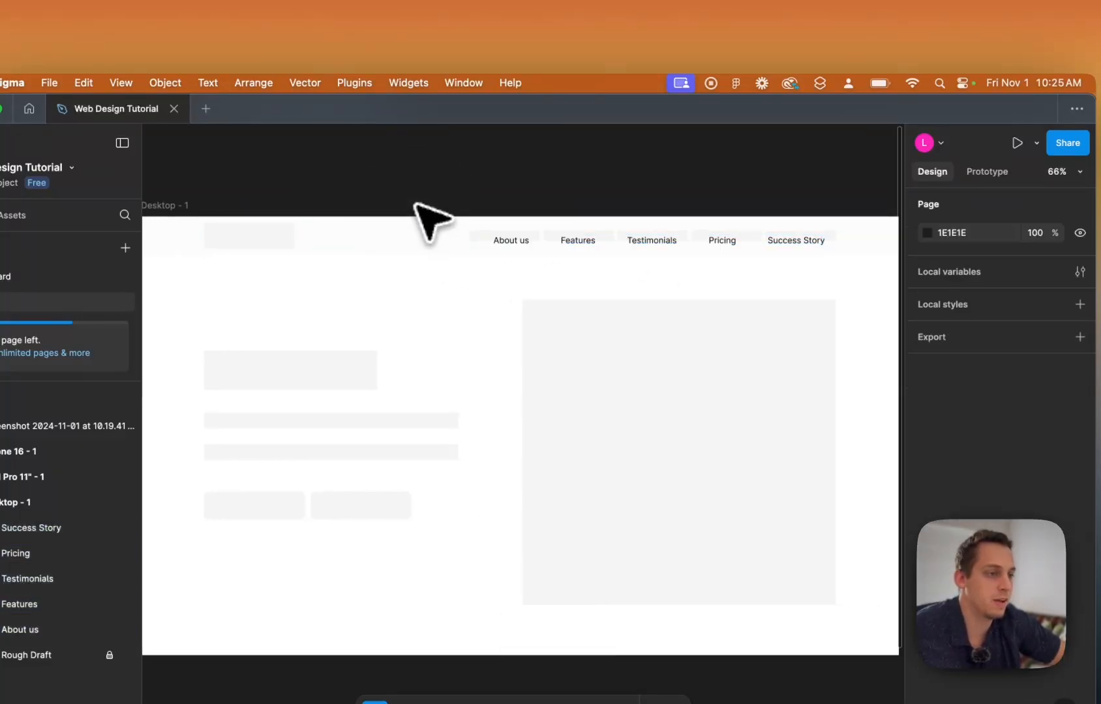
Examine the logo and navigation text in the reference page's header.
scroll(430, 220, down, 5)
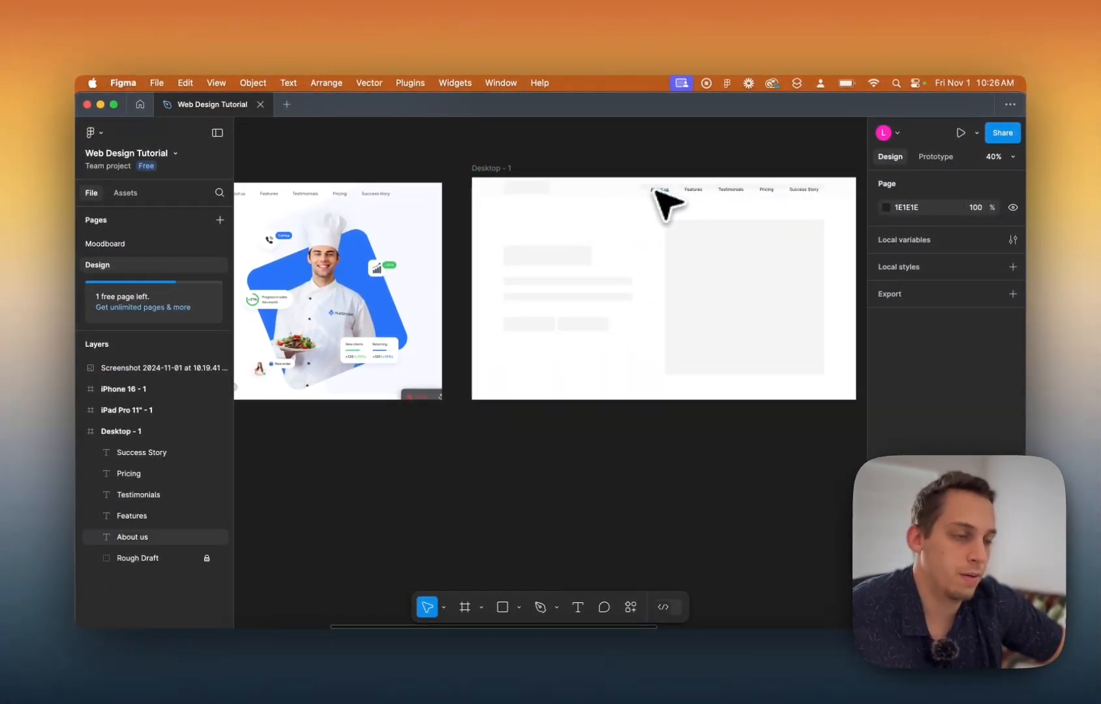
scroll(664, 205, left, 5)
scroll(362, 179, up, 10)
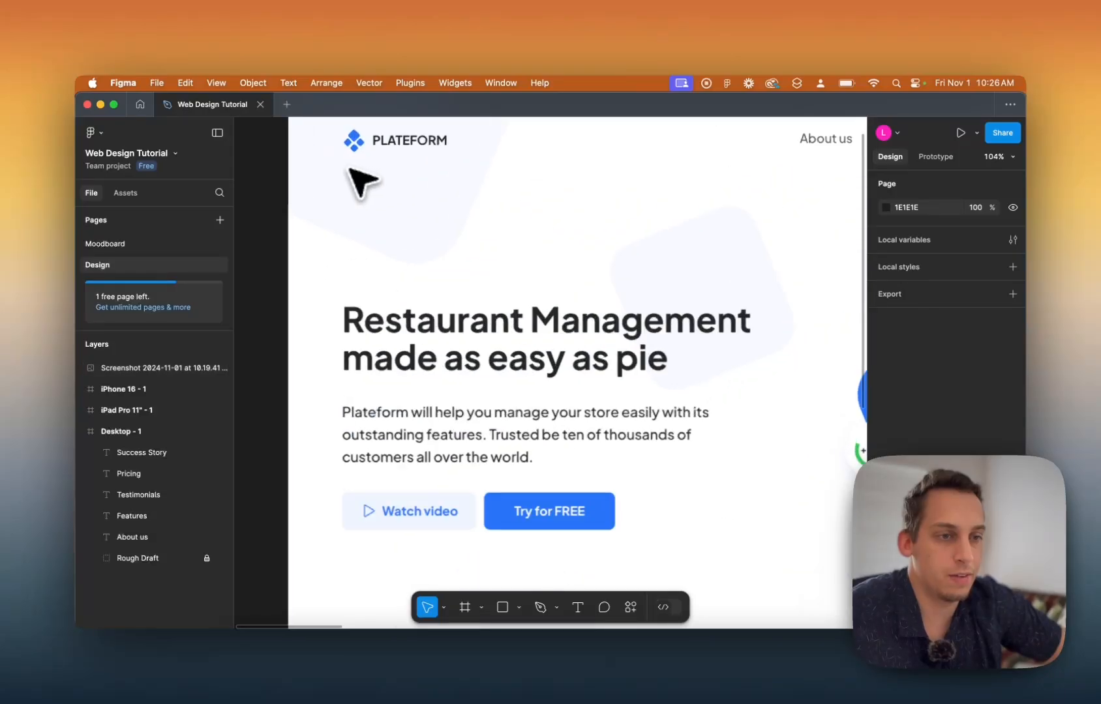
scroll(363, 178, up, 2)
scroll(351, 164, up, 2)
scroll(332, 196, right, 2)
scroll(391, 234, right, 10)
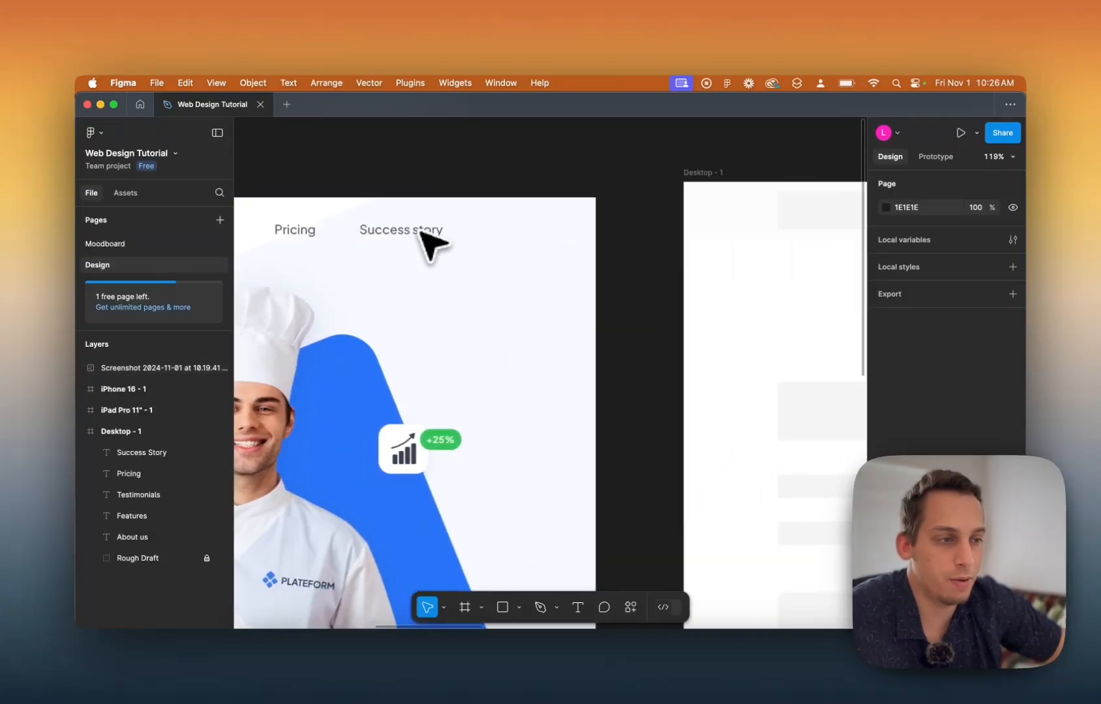
scroll(424, 246, down, 5)
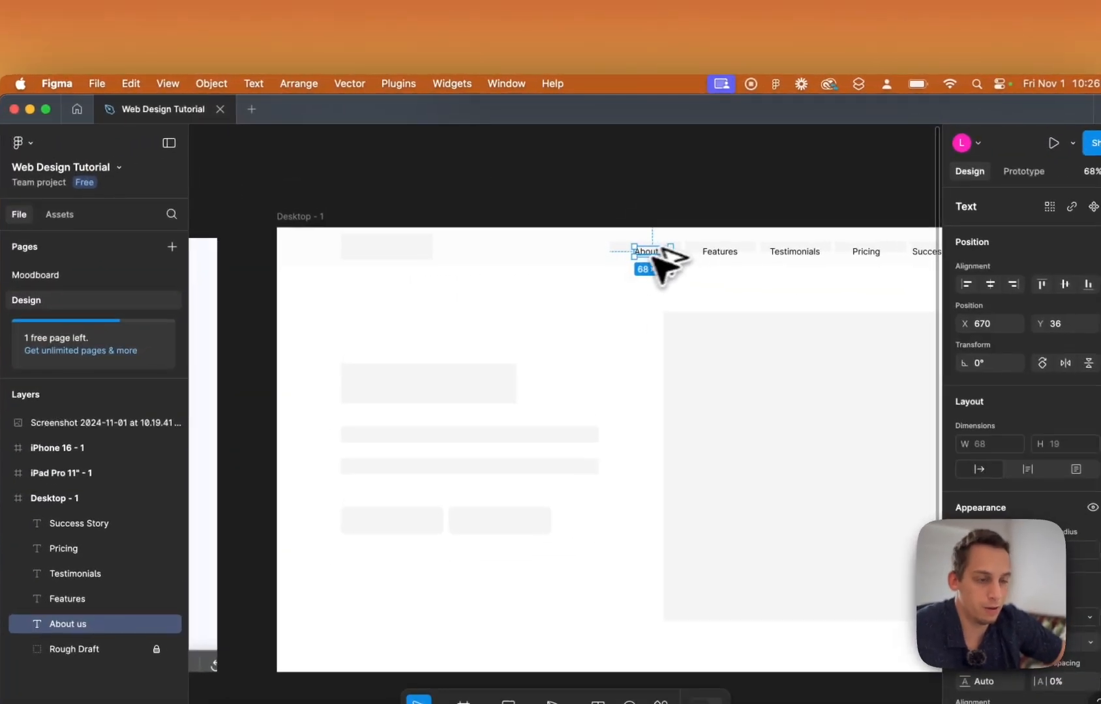
Duplicate the "About us" text into the header's logo placeholder at X 162, Y 36 and reword the copy as "Tutorialfy".
drag(652, 239, 398, 239)
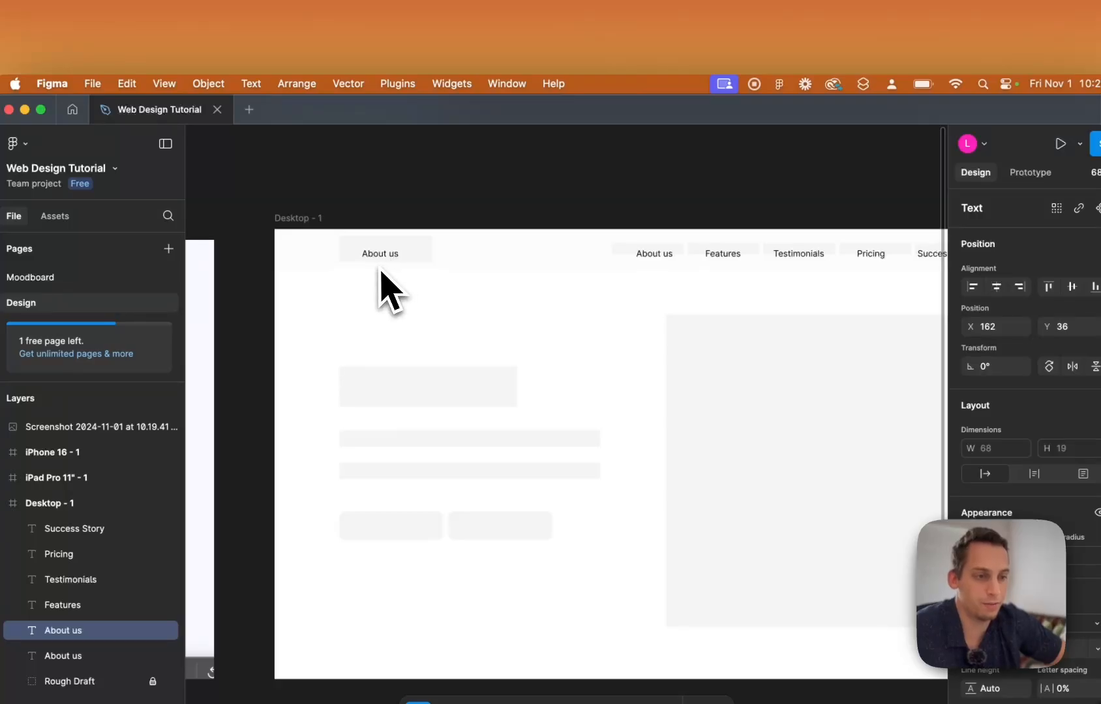
scroll(390, 293, left, 5)
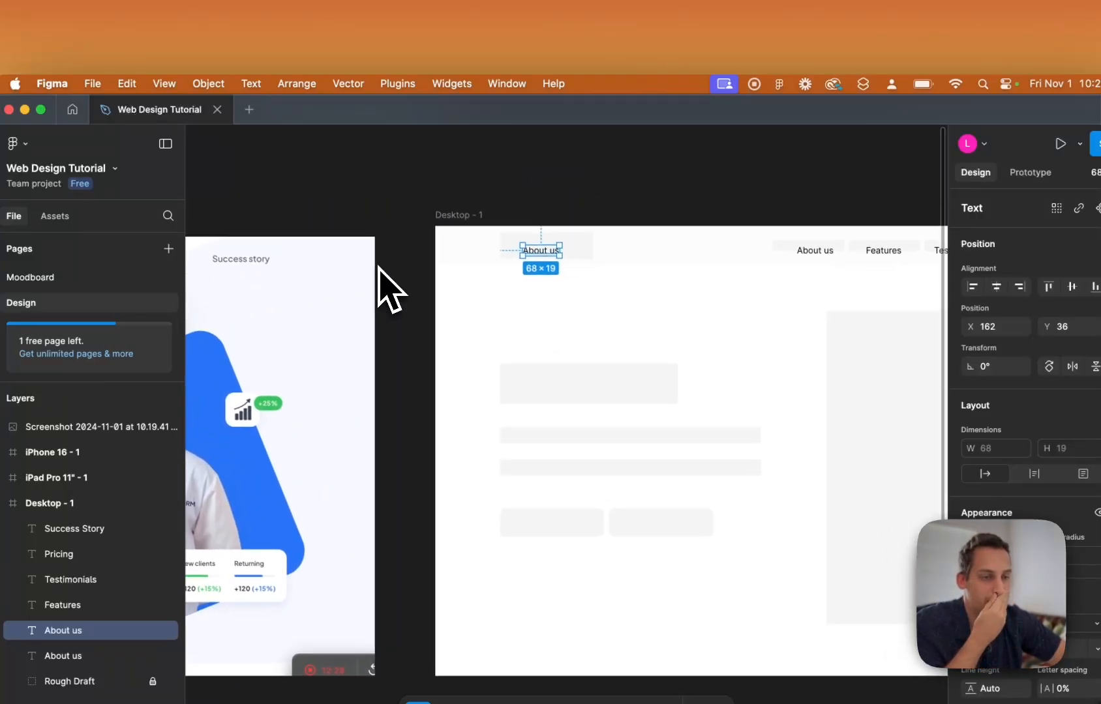
scroll(379, 267, down, 2)
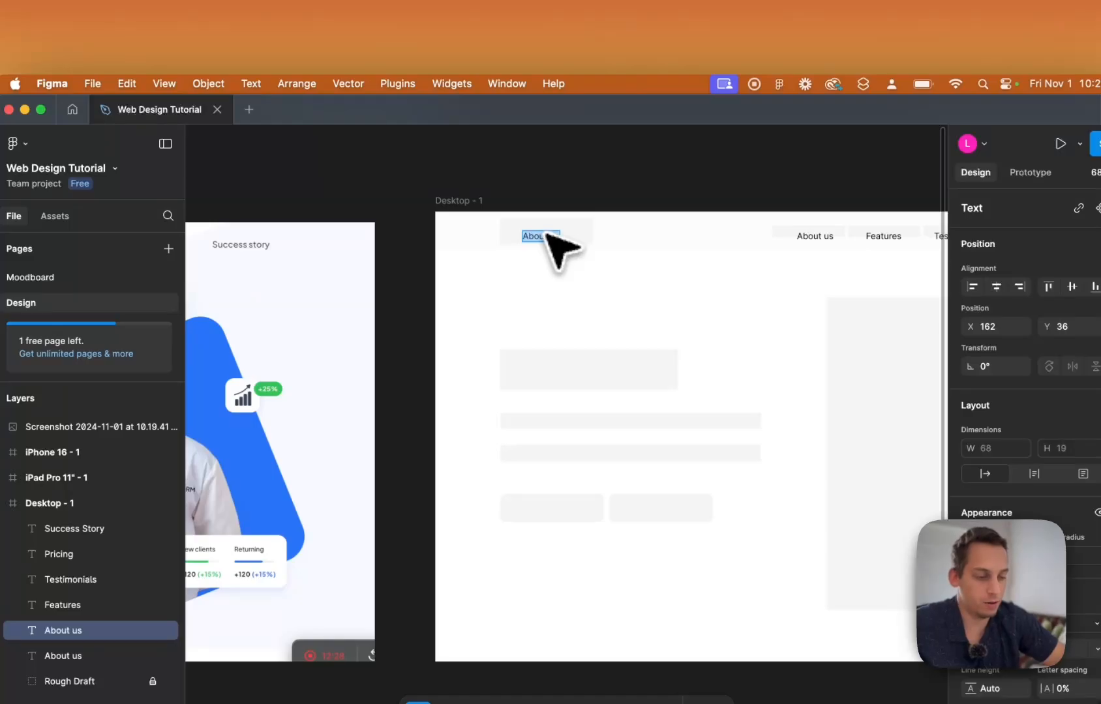
key(BackSpace)
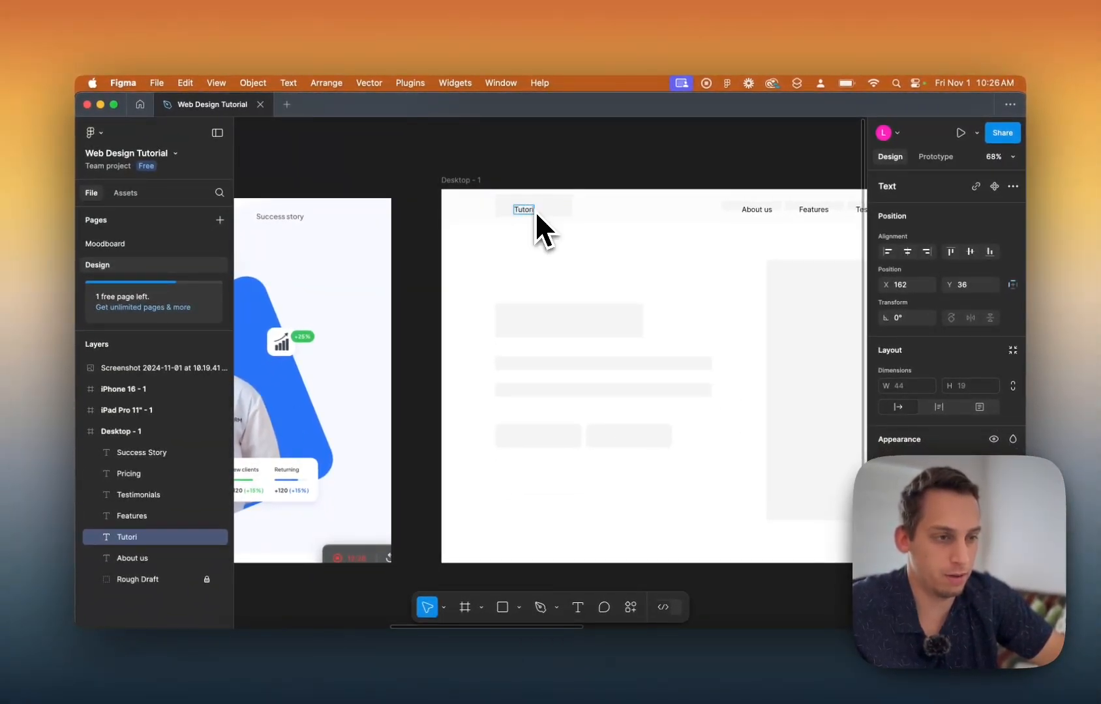
text(y)
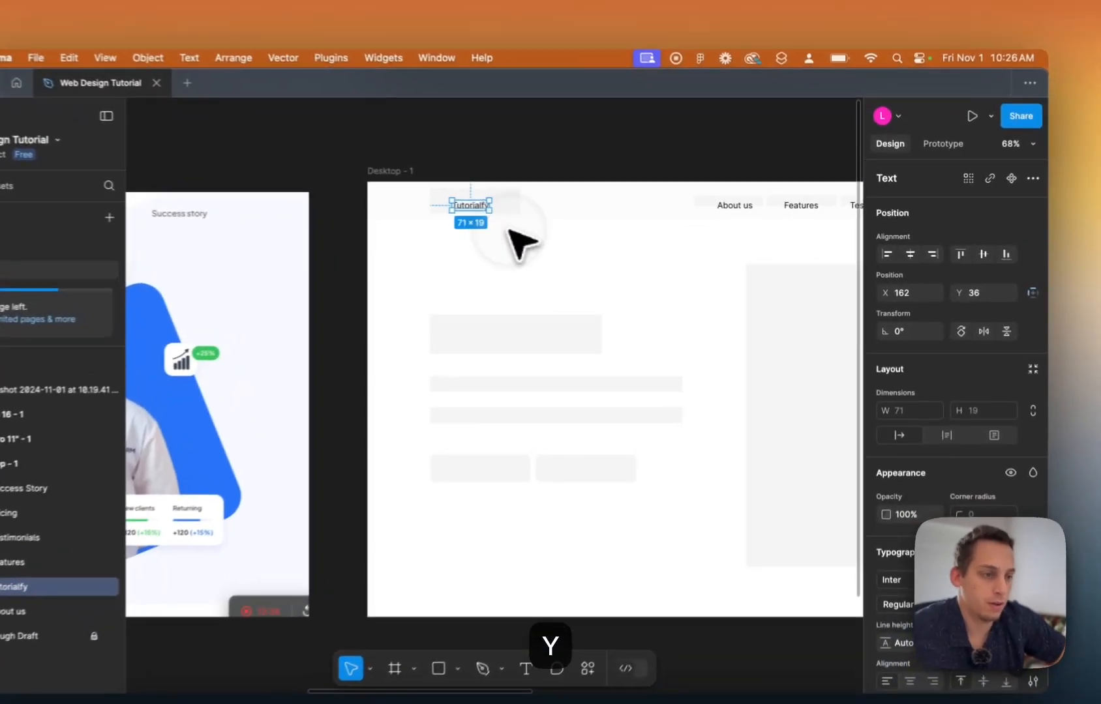
click(552, 171)
click(471, 206)
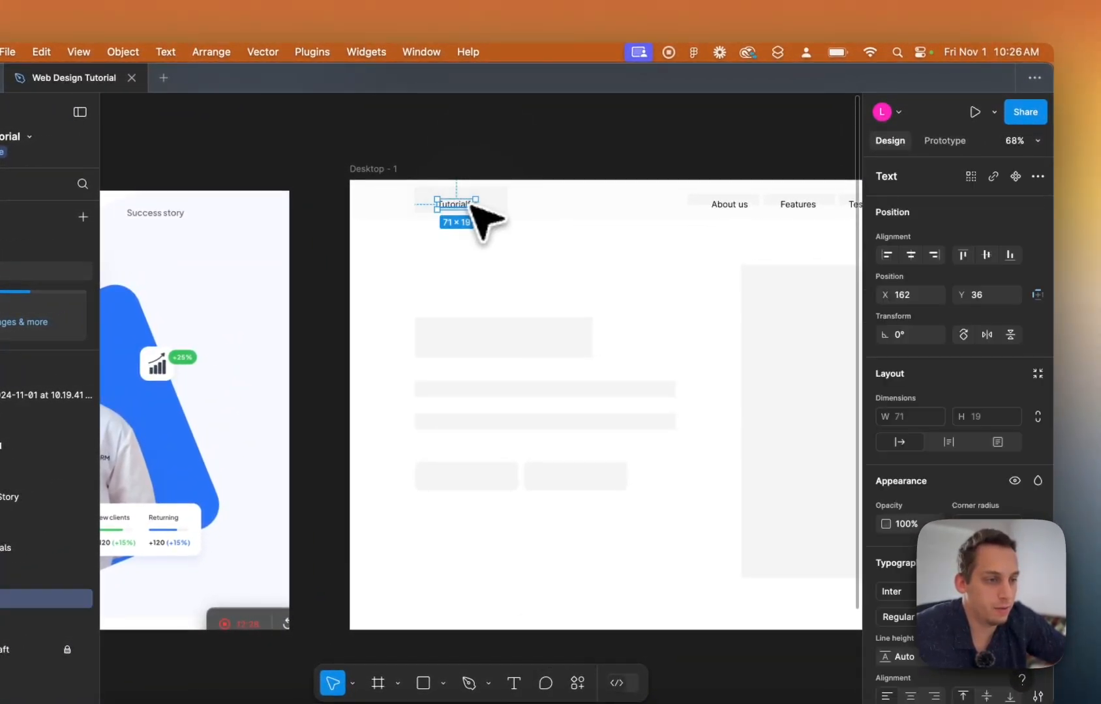
scroll(921, 450, down, 3)
scroll(754, 278, right, 10)
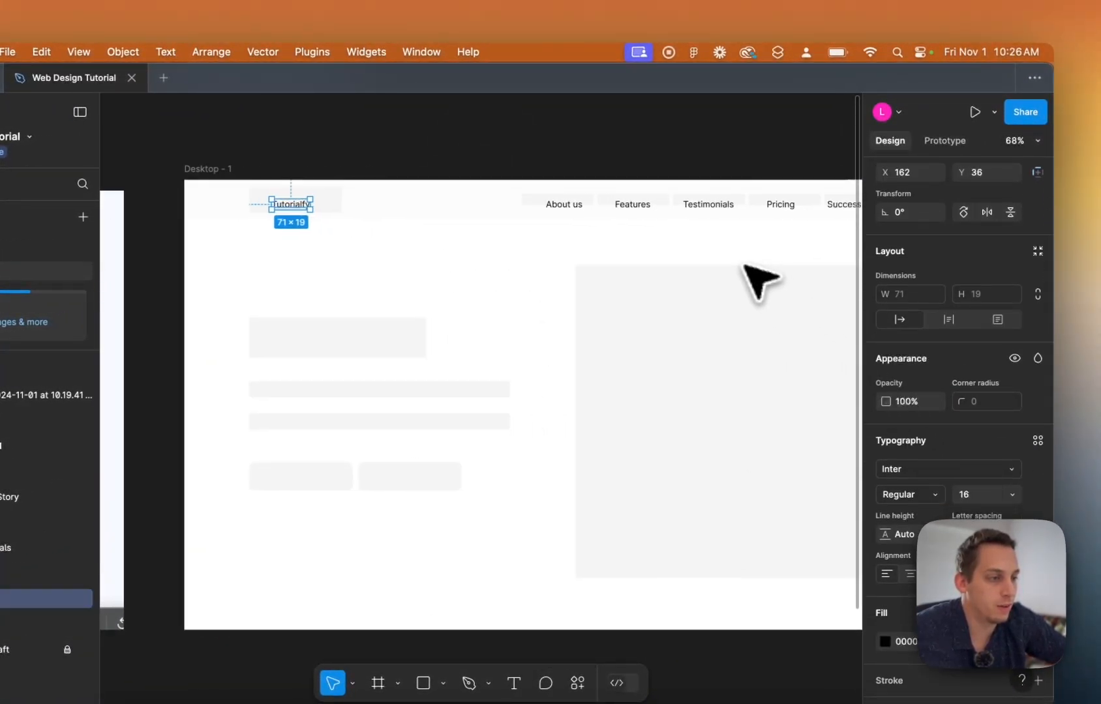
click(587, 206)
shift+click(516, 206)
shift+click(444, 205)
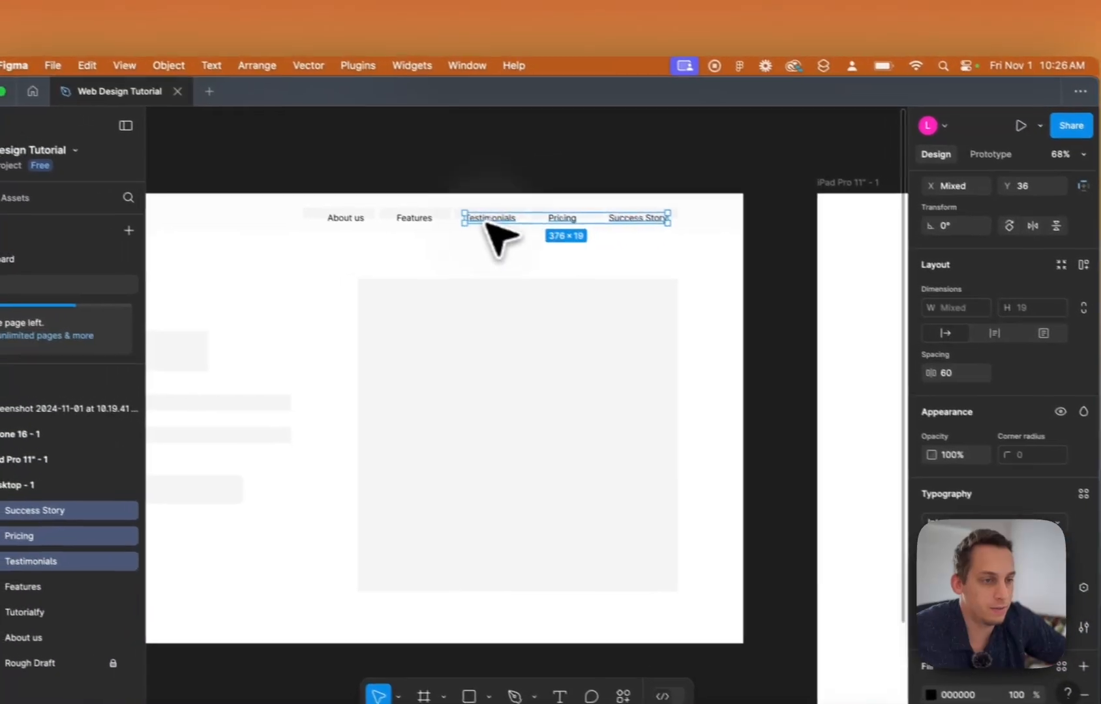
shift+click(368, 206)
shift+click(365, 225)
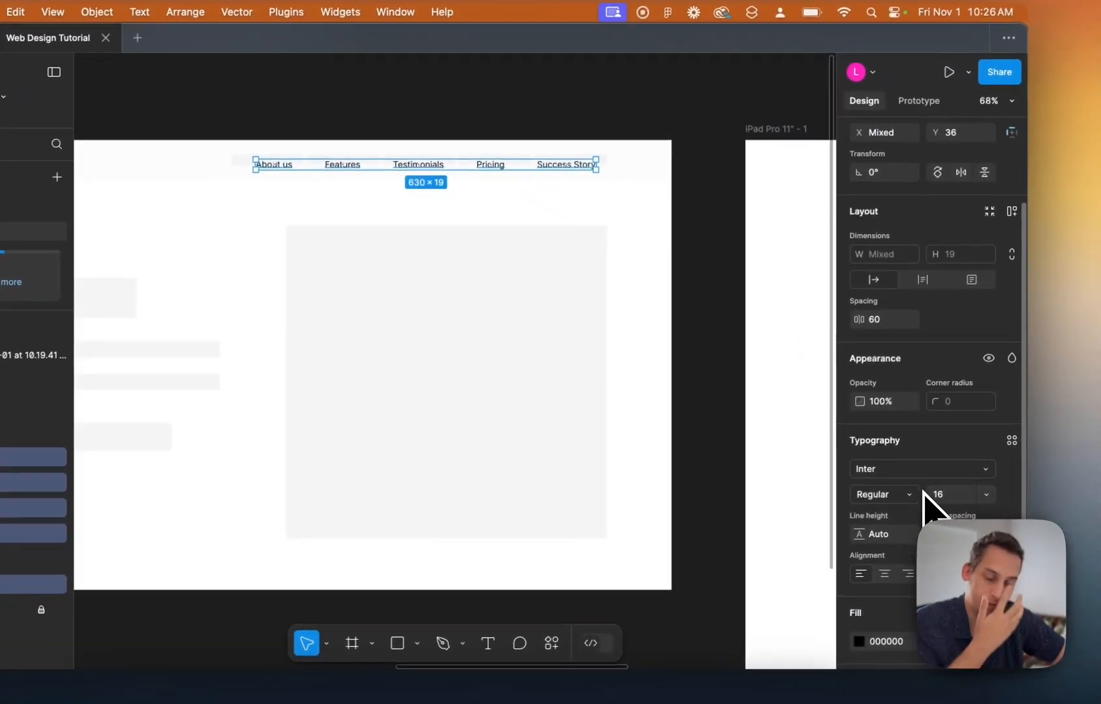
scroll(810, 423, left, 8)
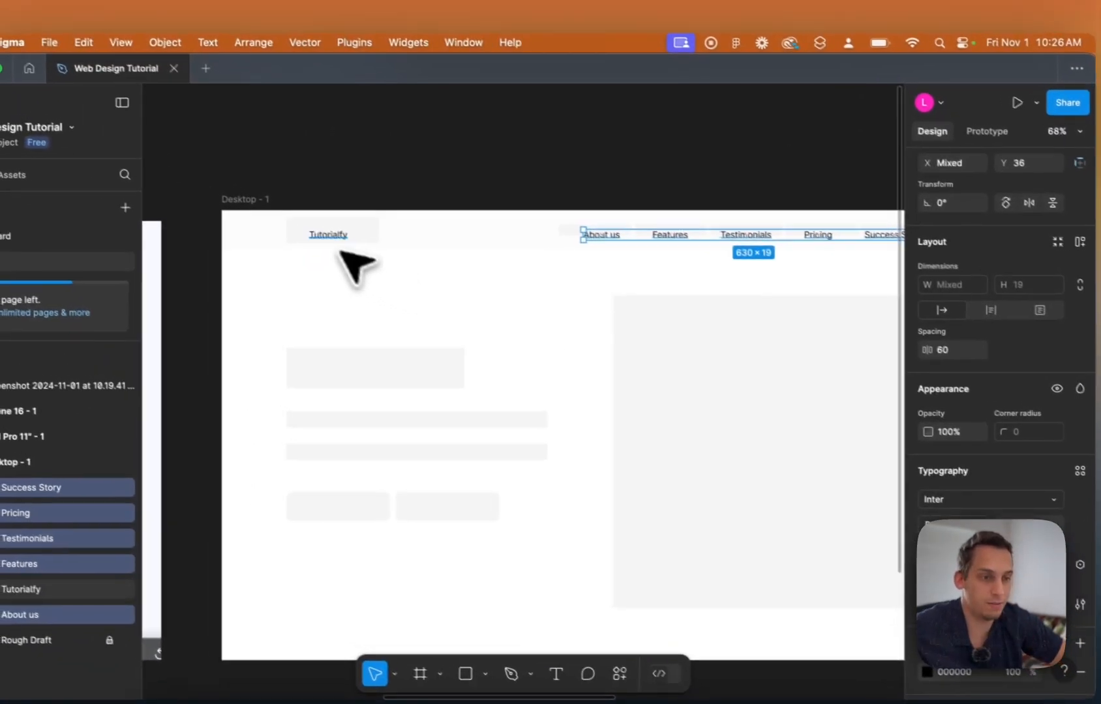
Set the font weight of the "Tutorialfy" text to Bold.
click(259, 203)
click(990, 491)
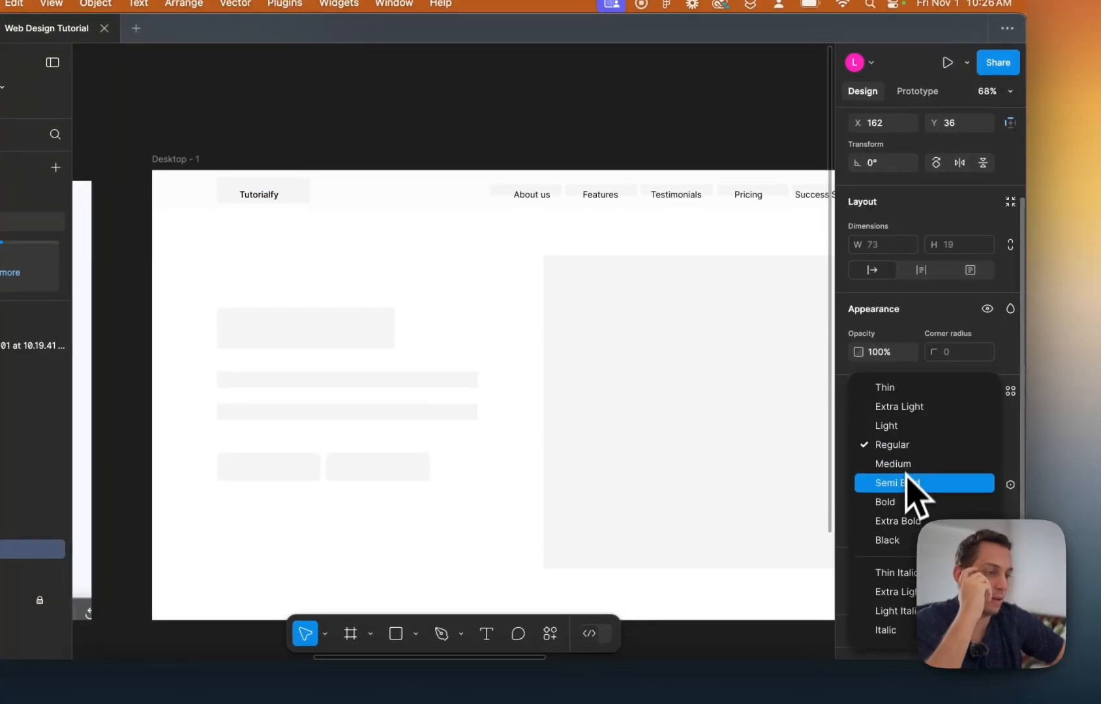
click(898, 501)
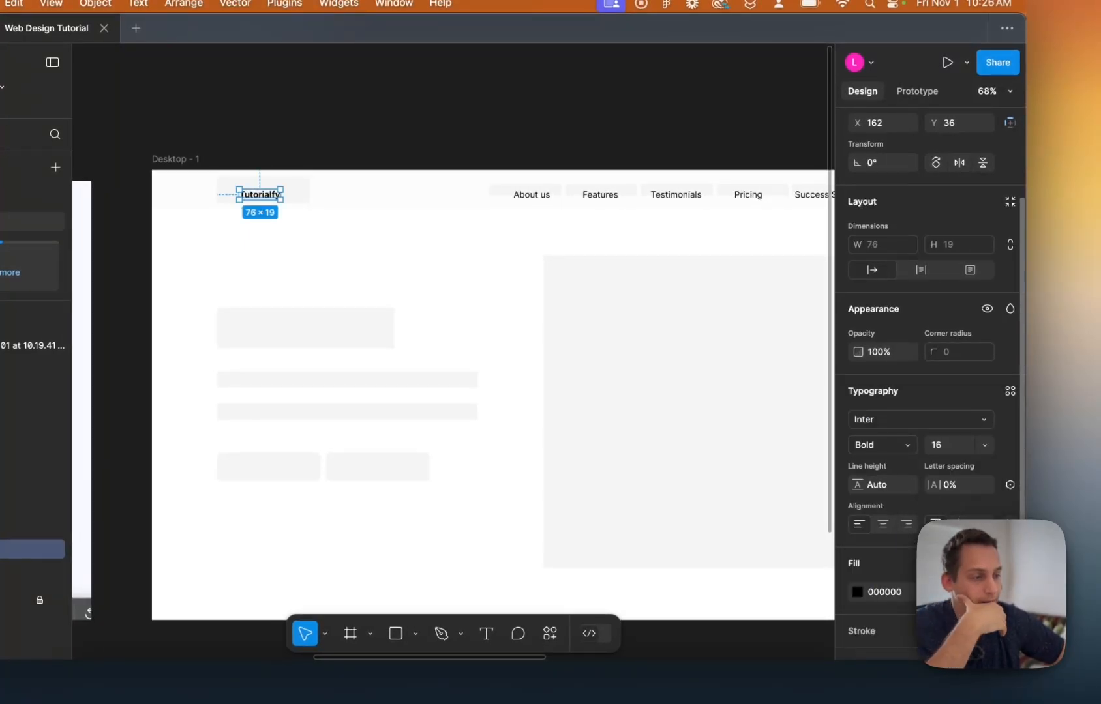
Try the uppercase and title case options on the "Tutorialfy" text, leaving it selected.
click(1009, 524)
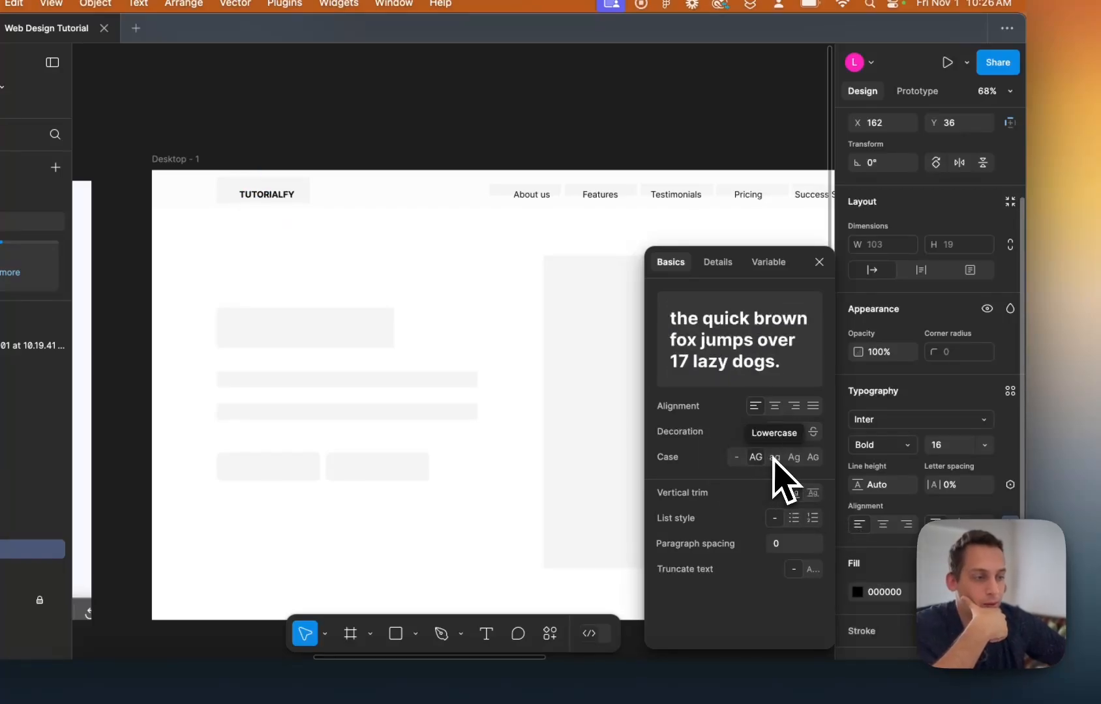
click(794, 457)
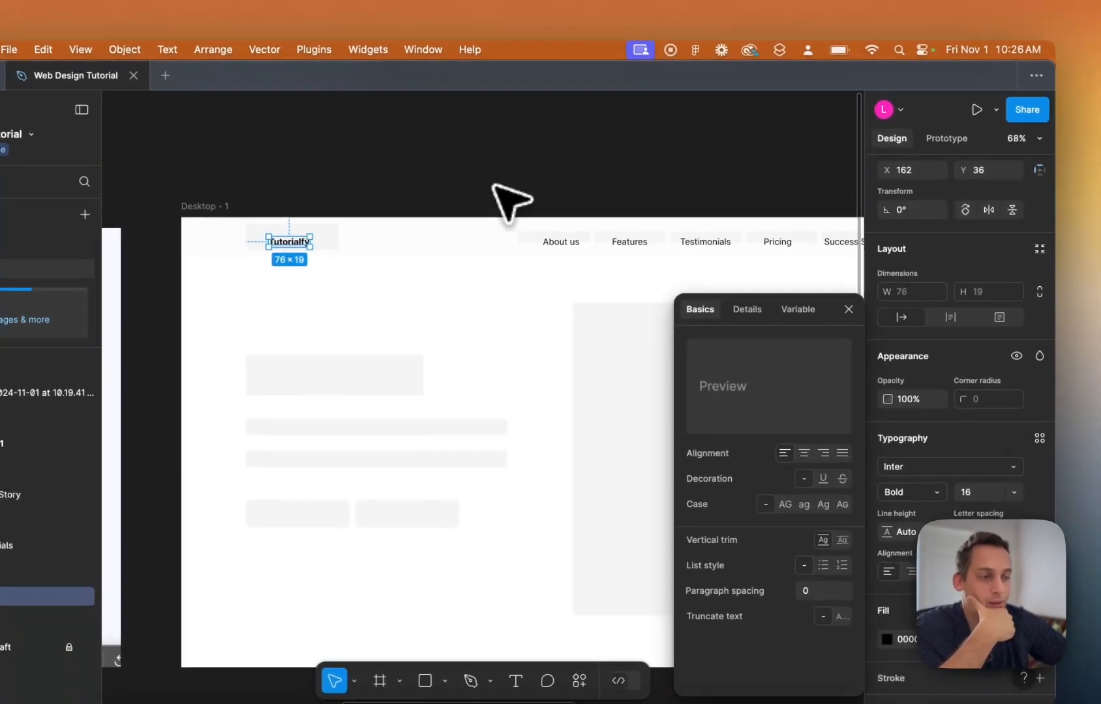
click(460, 132)
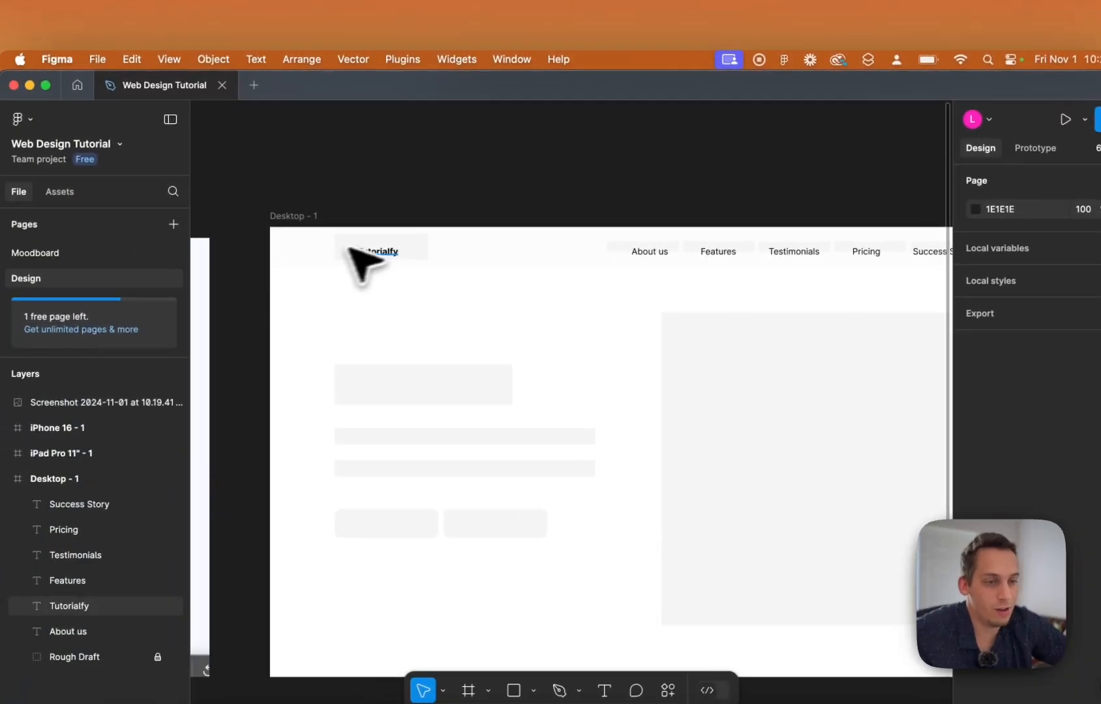
click(292, 247)
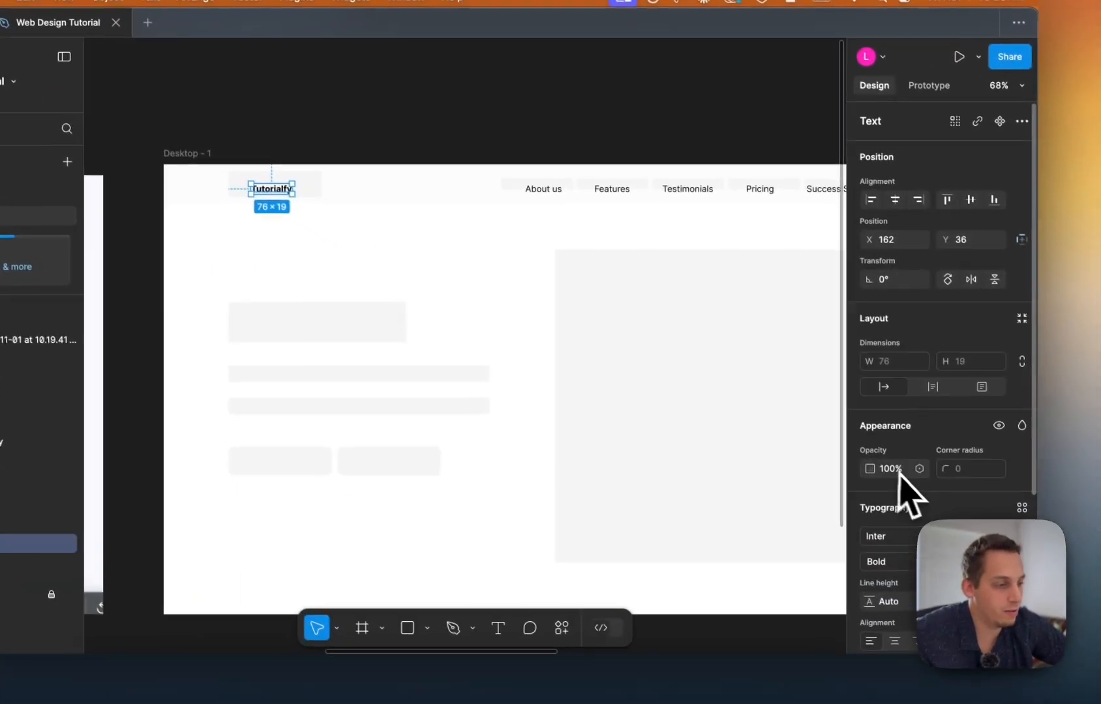
Browse the font list for the "Tutorialfy" text after dismissing the Google Fonts tip, comparing it with the reference page.
click(887, 536)
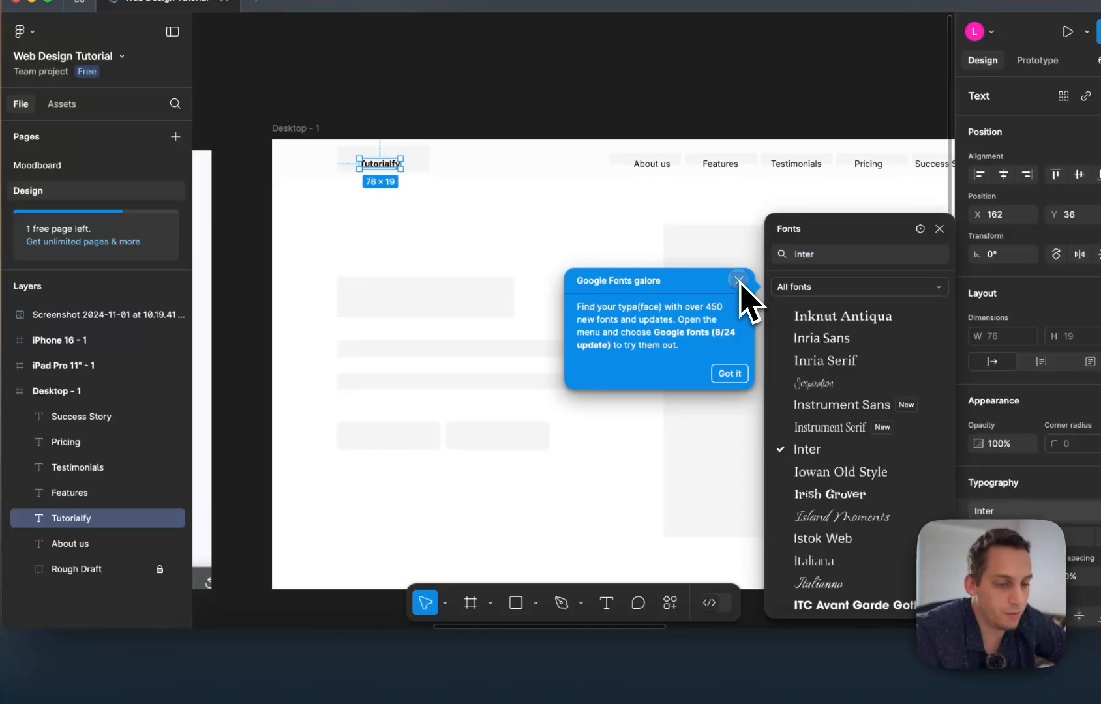
click(739, 280)
click(344, 659)
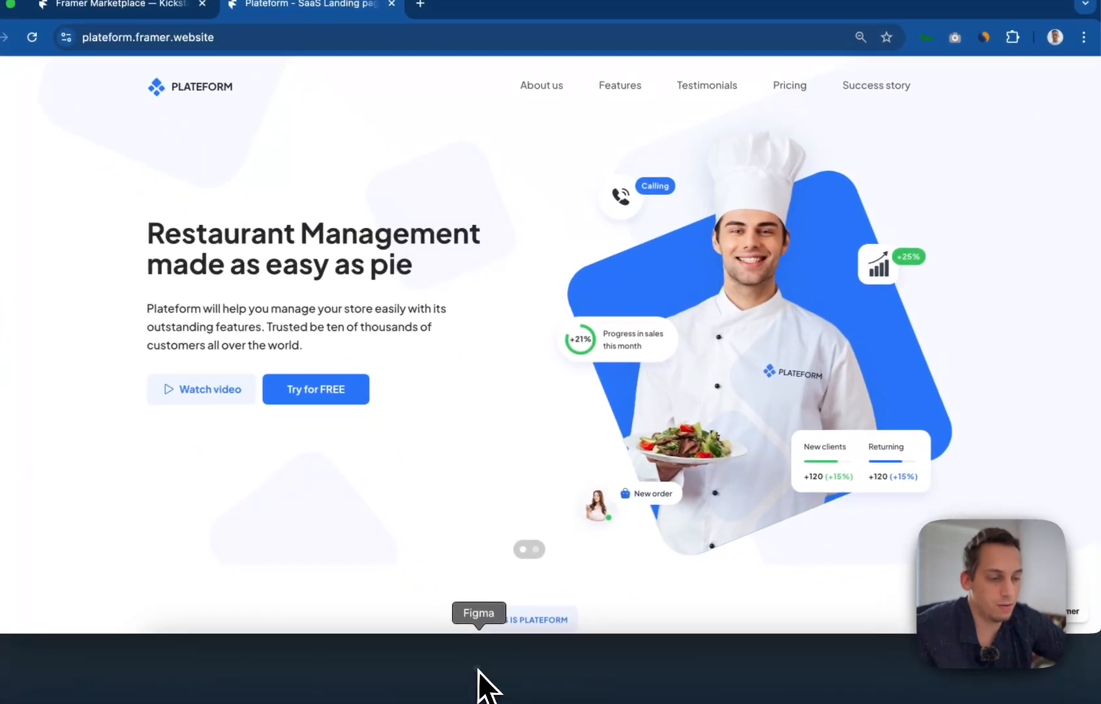
click(592, 678)
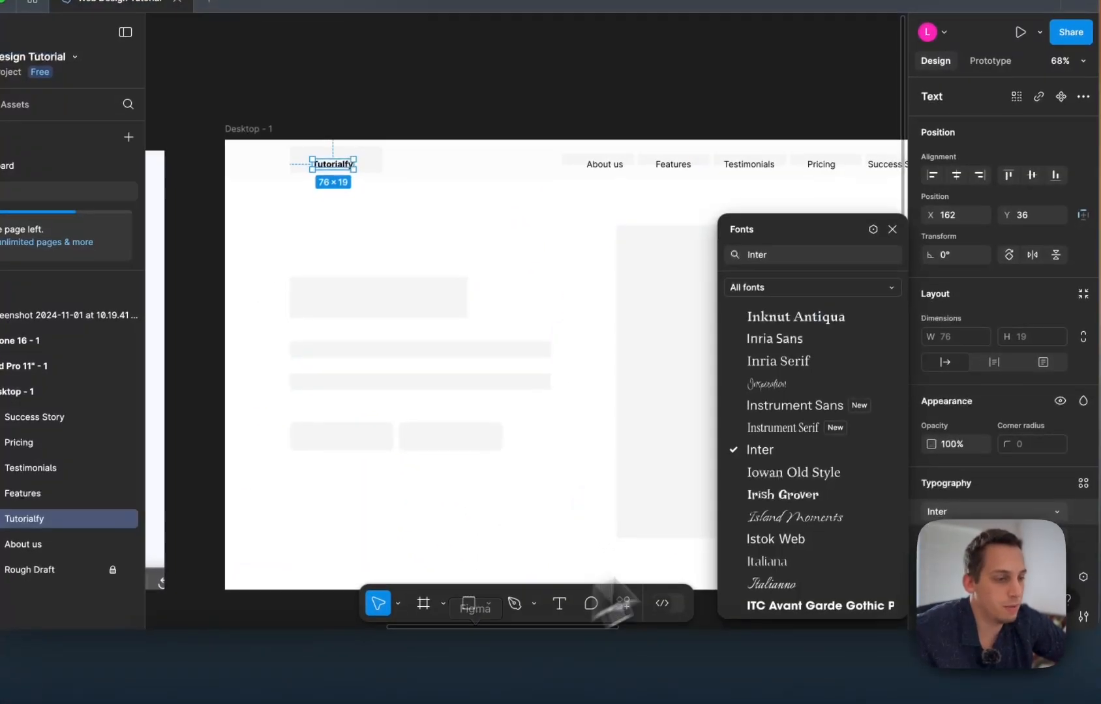
scroll(808, 492, down, 6)
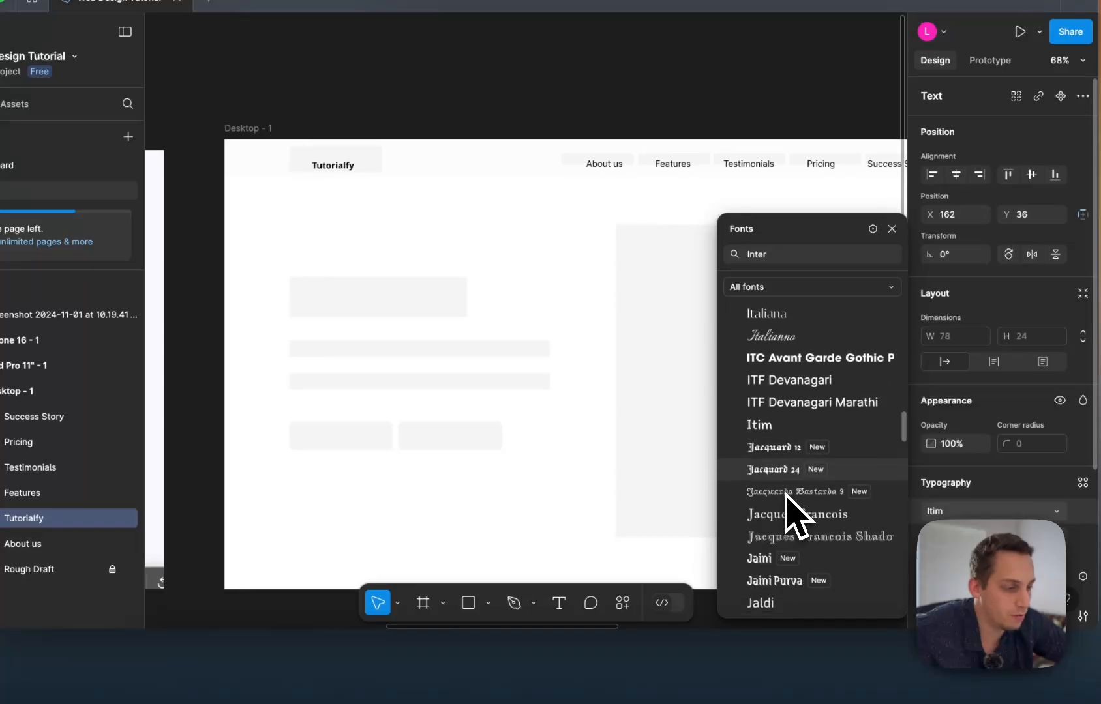
scroll(790, 512, down, 2)
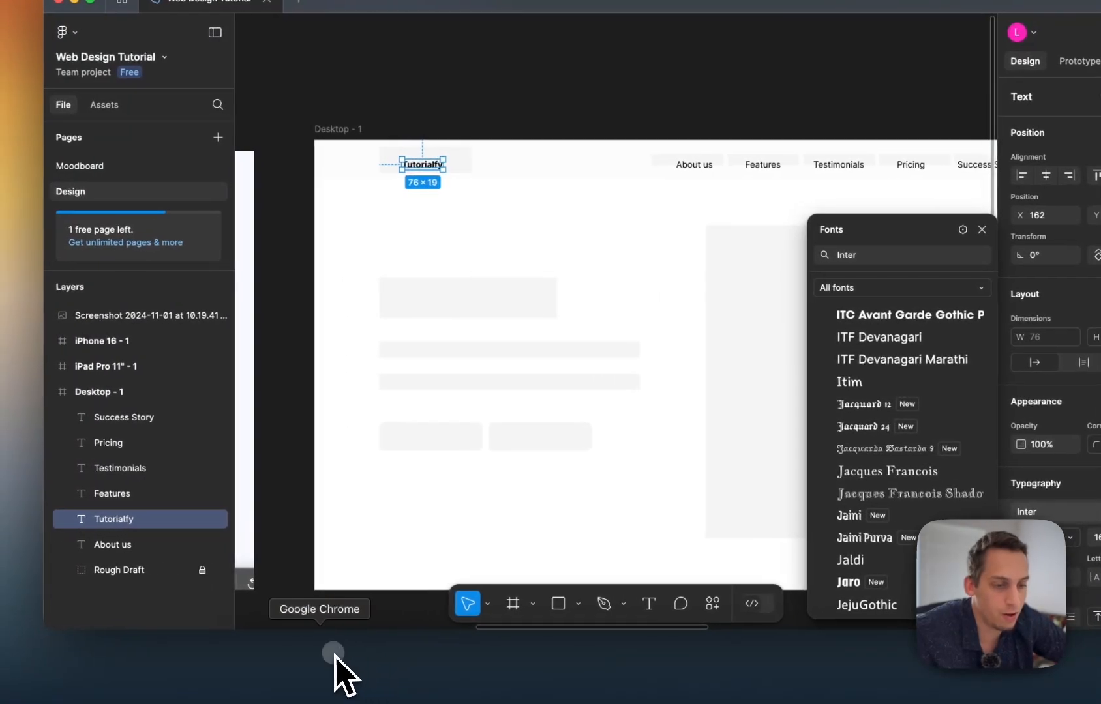
Switch to Chrome, search for "google fonts" in a new tab and open the Google Fonts site.
click(334, 654)
click(503, 114)
text(goo)
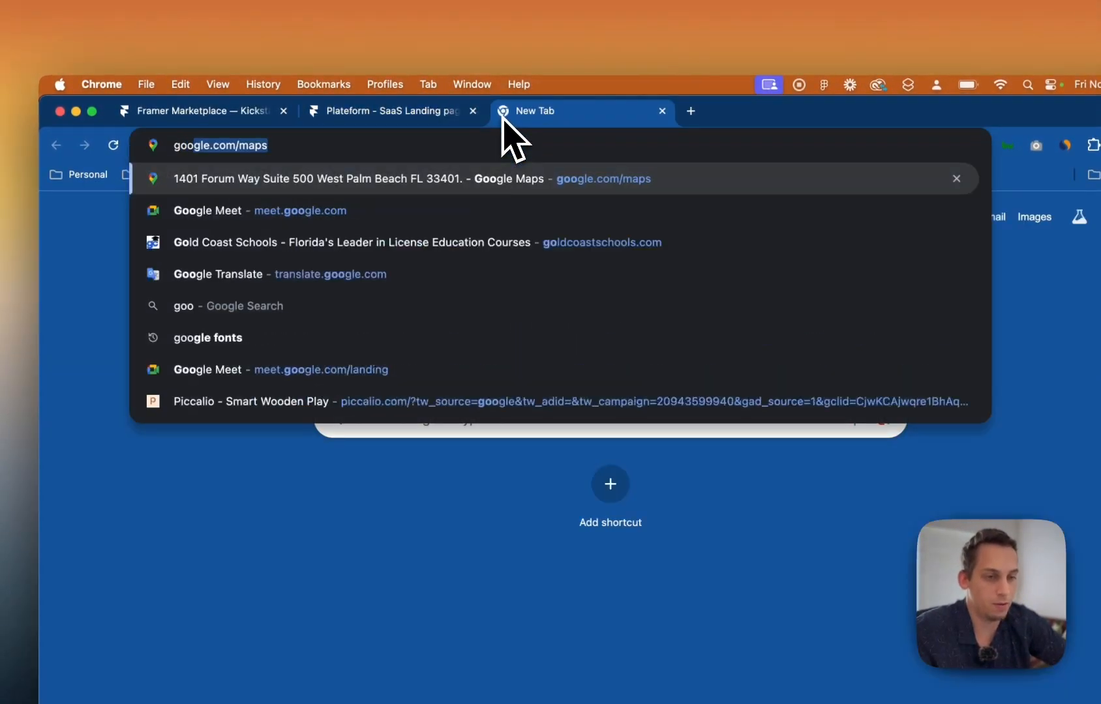
text(gle d)
key(BackSpace)
key(BackSpace)
text(fot)
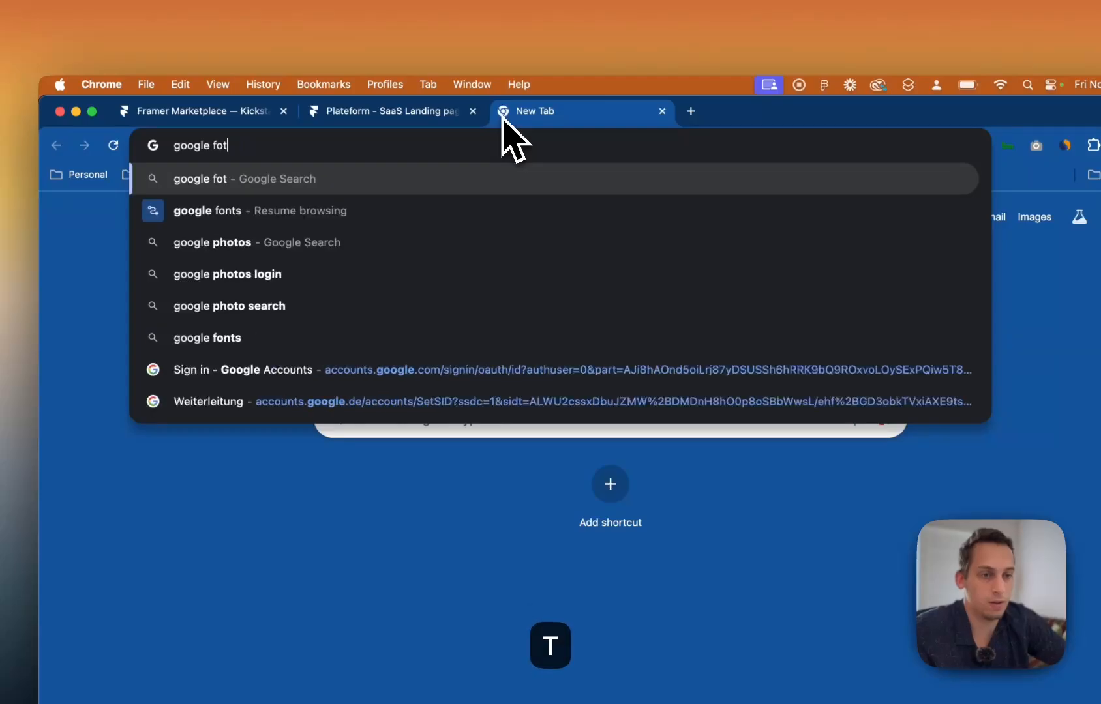
key(BackSpace)
text(nts)
key(Return)
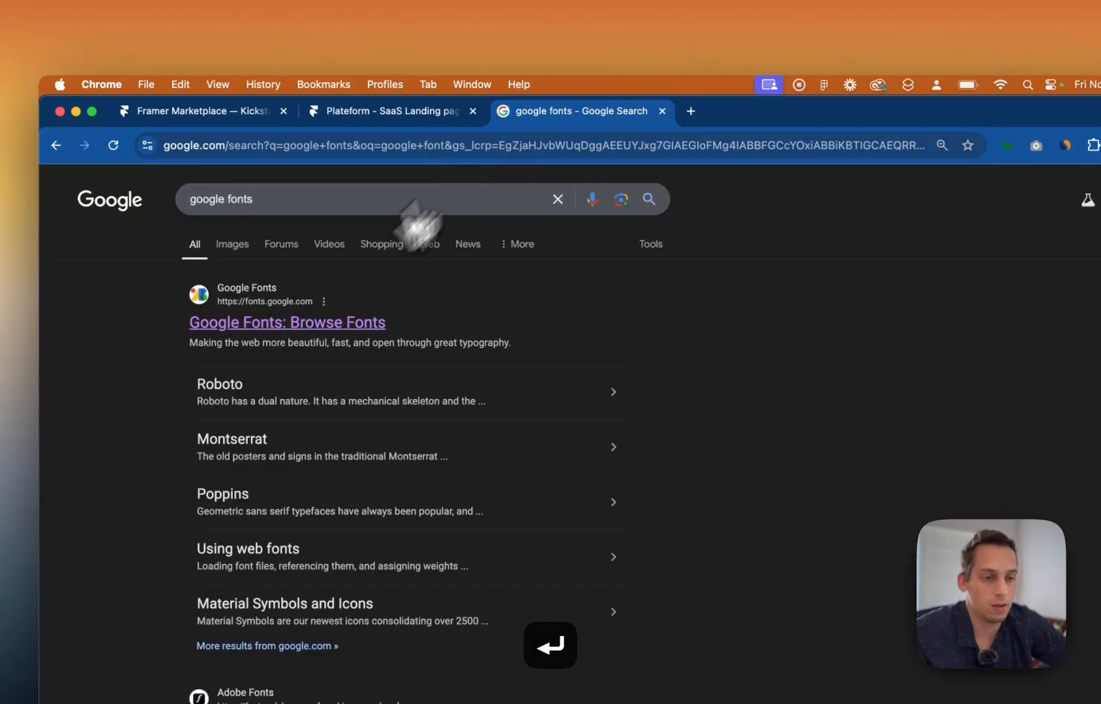
click(266, 324)
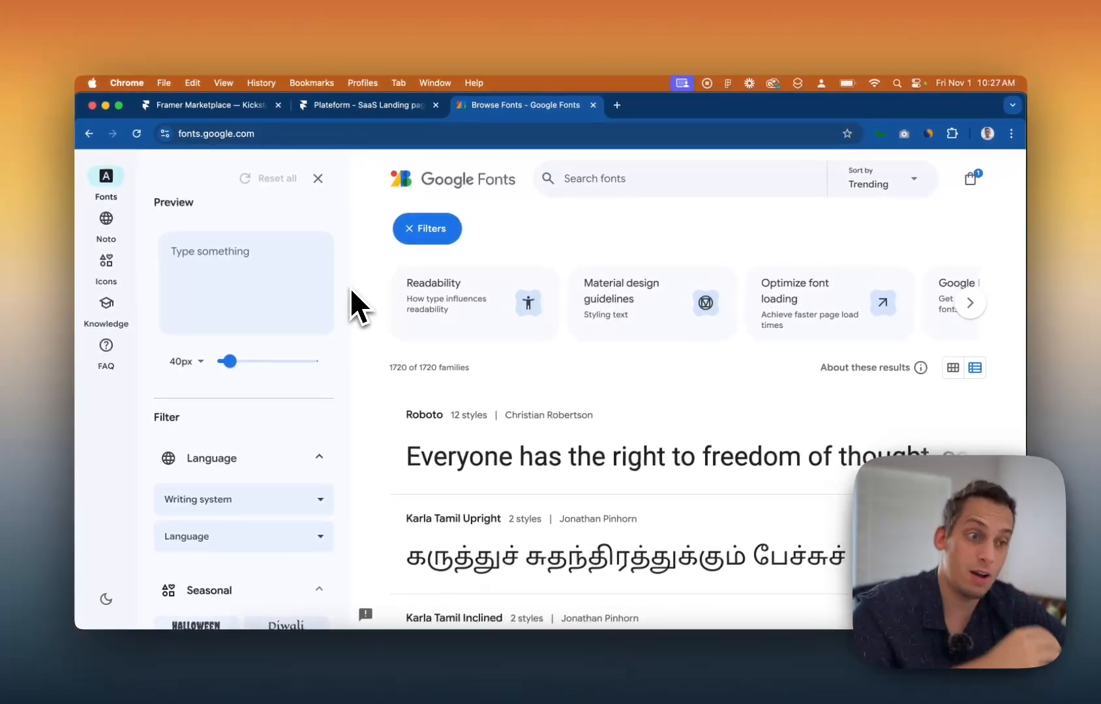
Look through the Google Fonts filters and trending families and sort the font list by Most popular.
scroll(309, 320, down, 7)
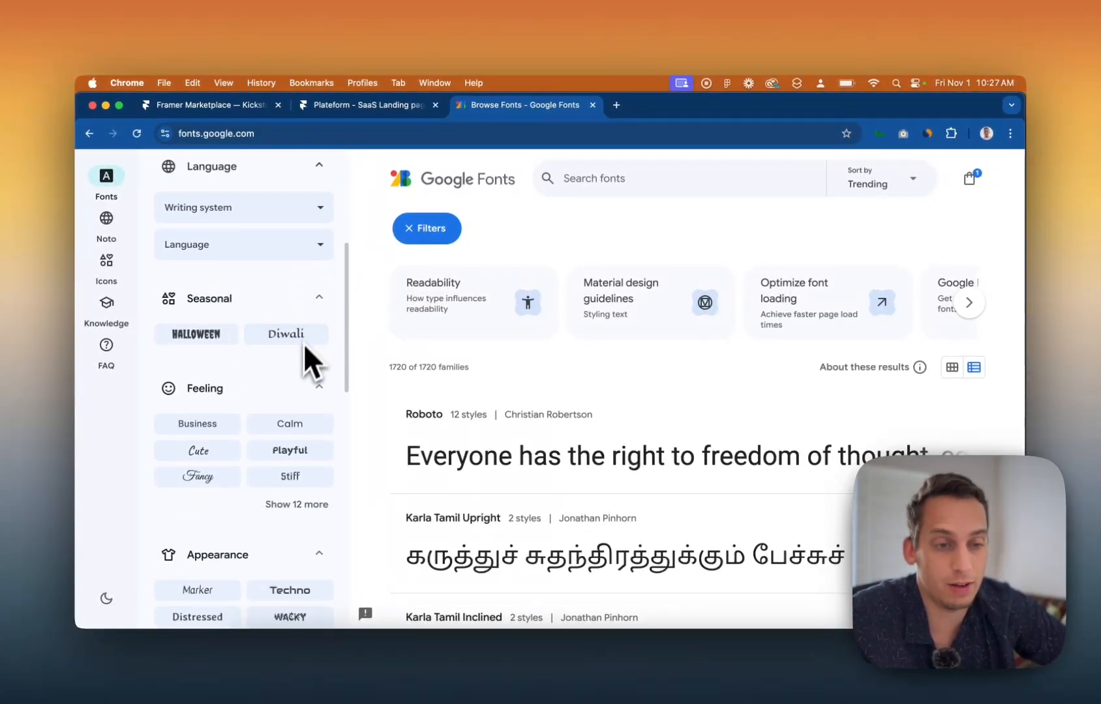
scroll(306, 365, down, 2)
scroll(367, 401, down, 2)
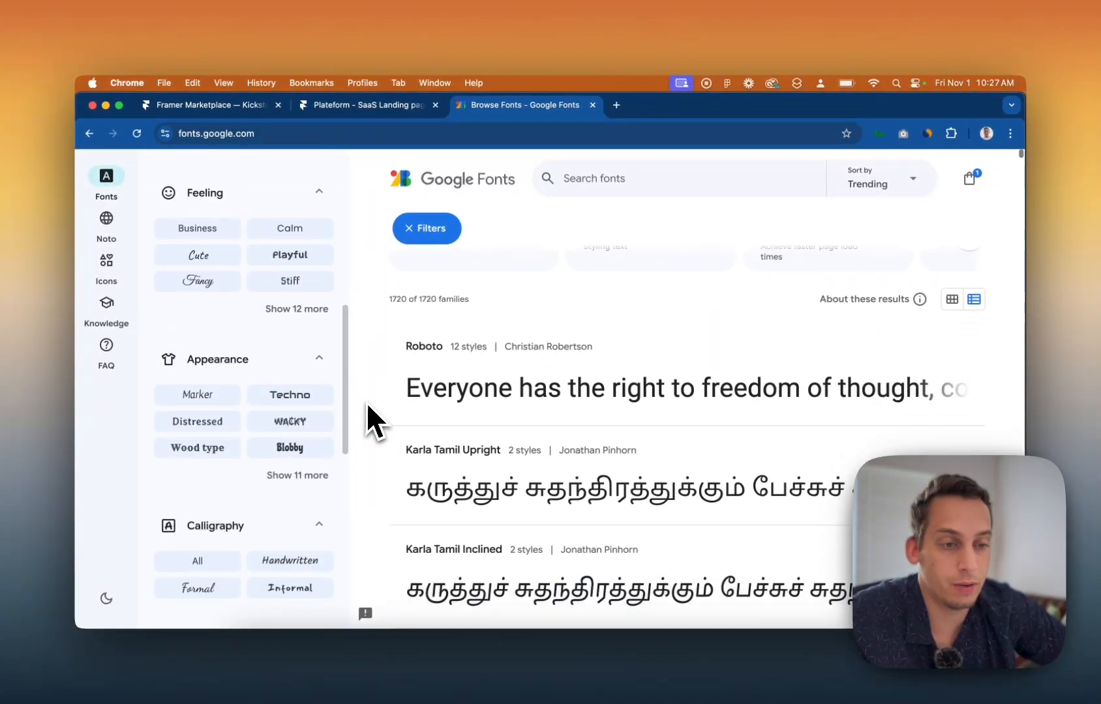
scroll(221, 397, down, 5)
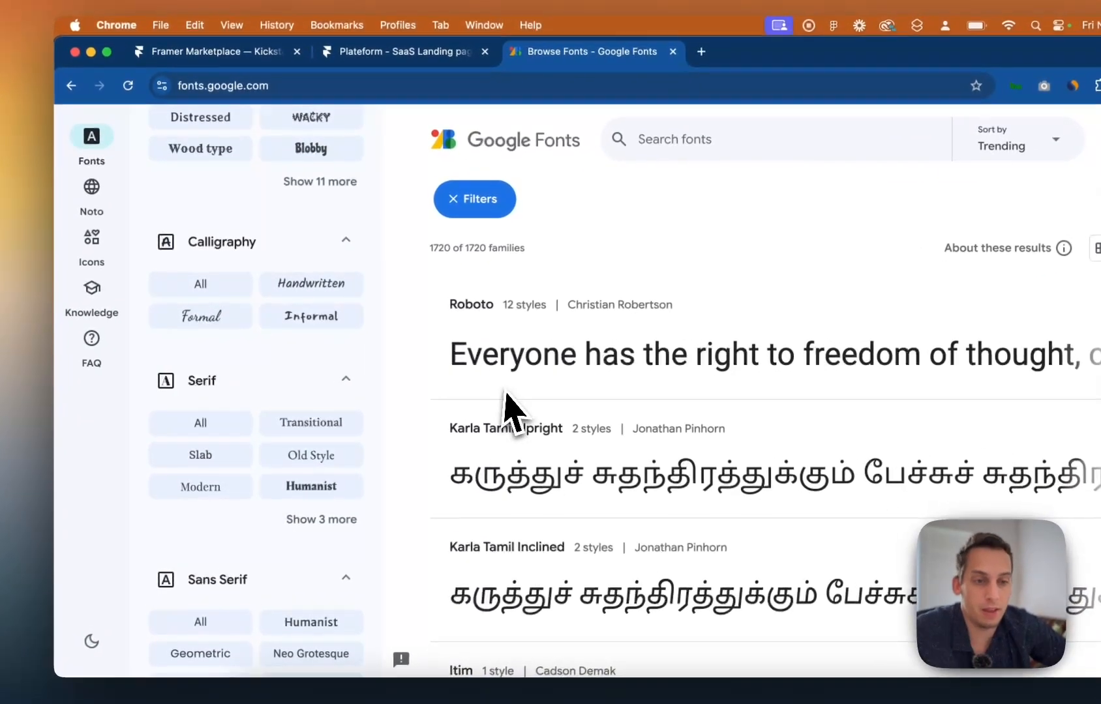
scroll(295, 364, up, 2)
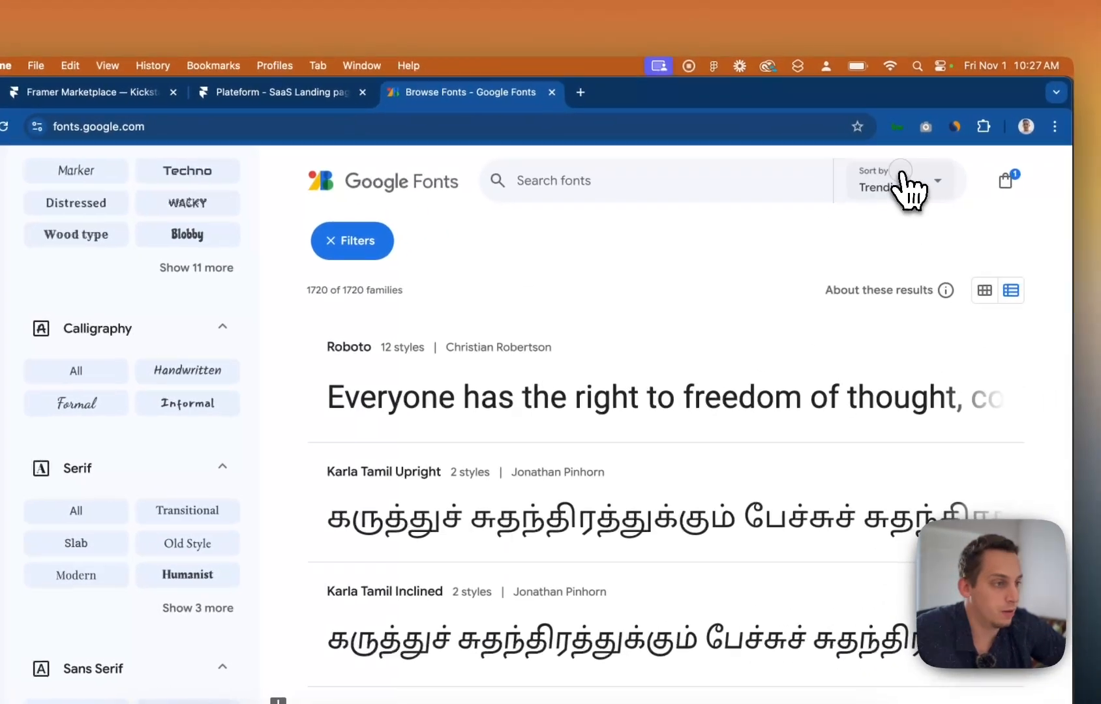
click(1027, 137)
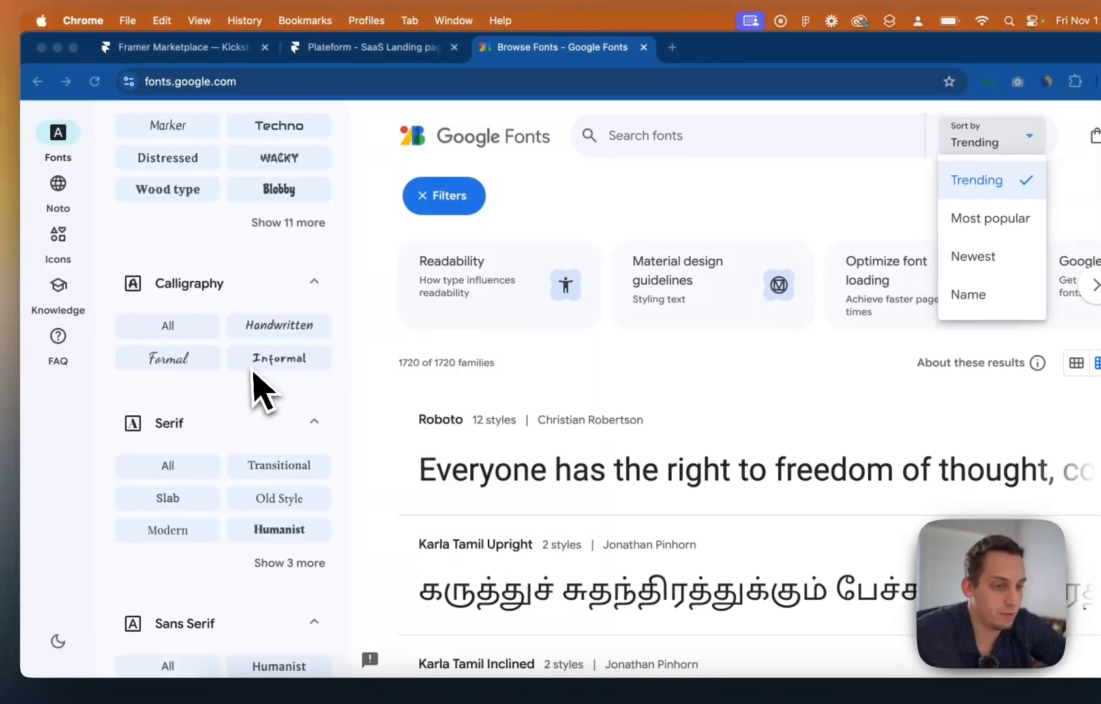
scroll(512, 494, down, 1)
scroll(625, 450, down, 5)
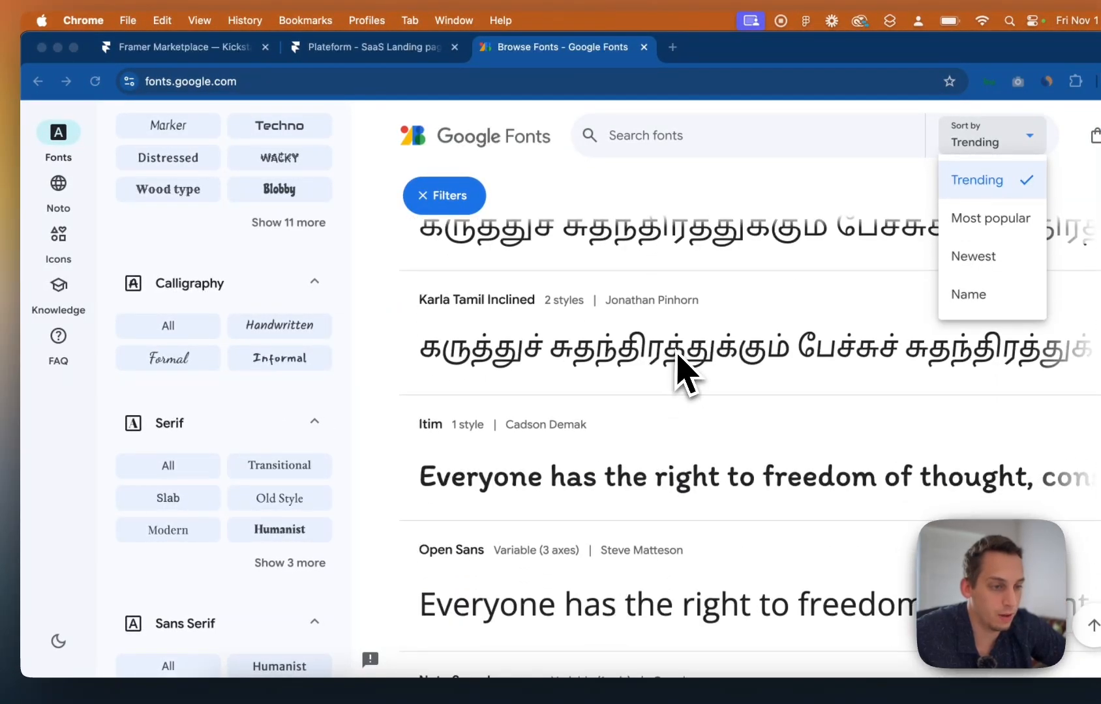
scroll(678, 372, up, 1)
scroll(651, 368, down, 4)
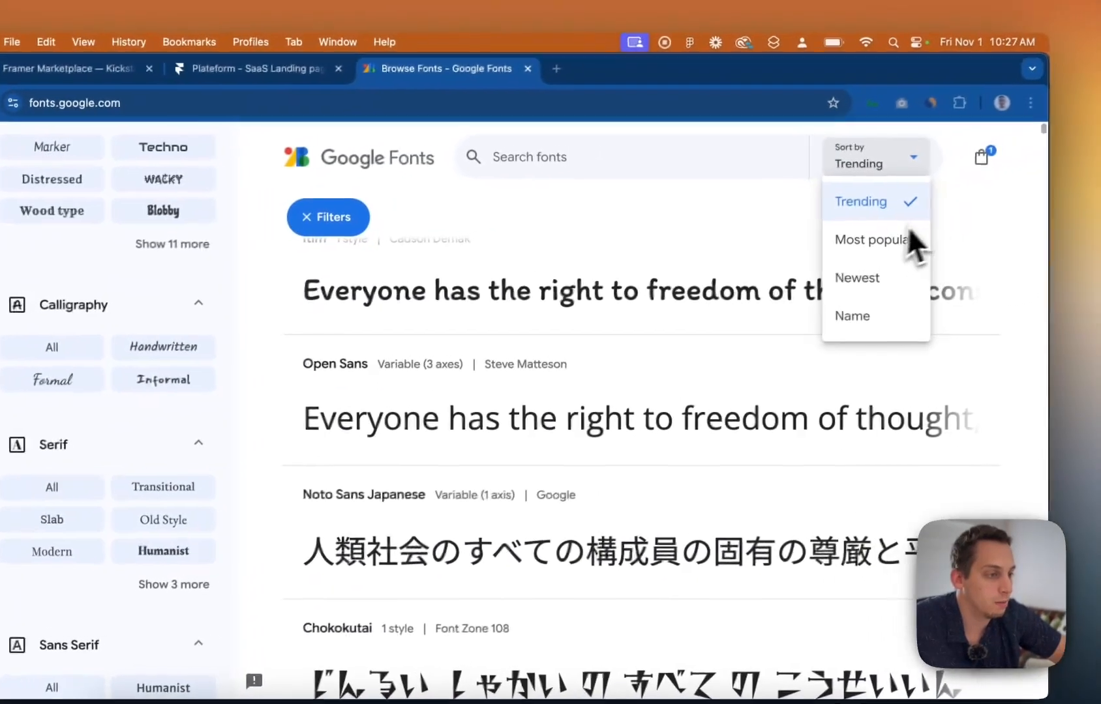
click(909, 231)
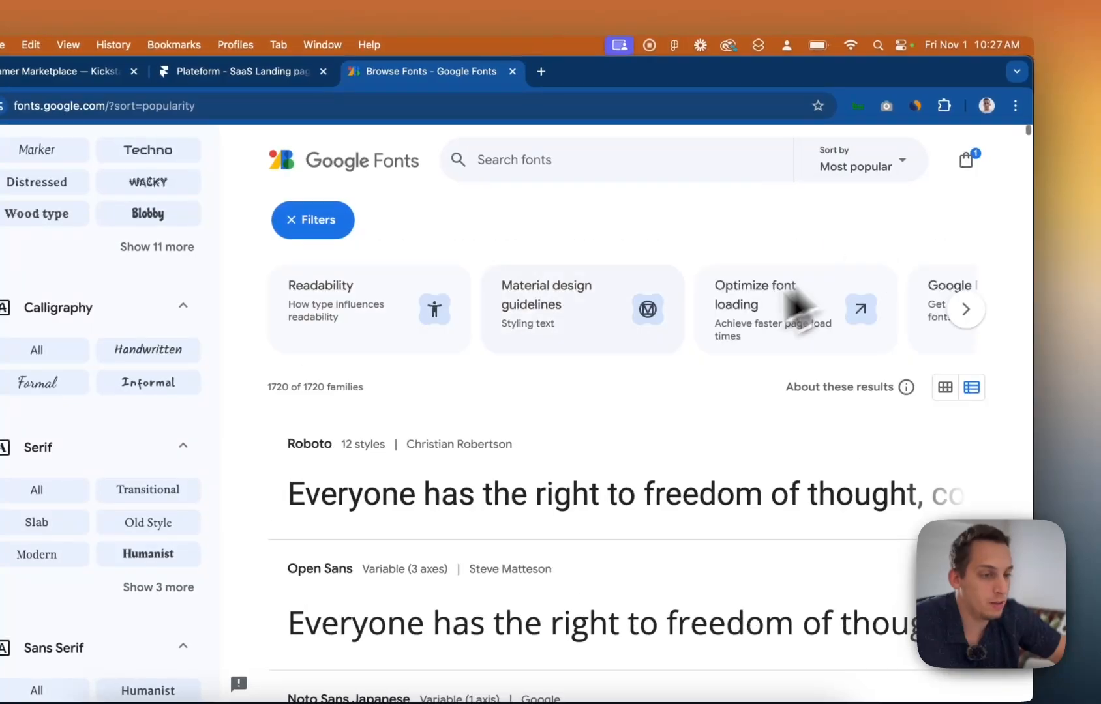
Examine the most popular font families and the Serif and Sans Serif filter categories.
scroll(512, 446, down, 5)
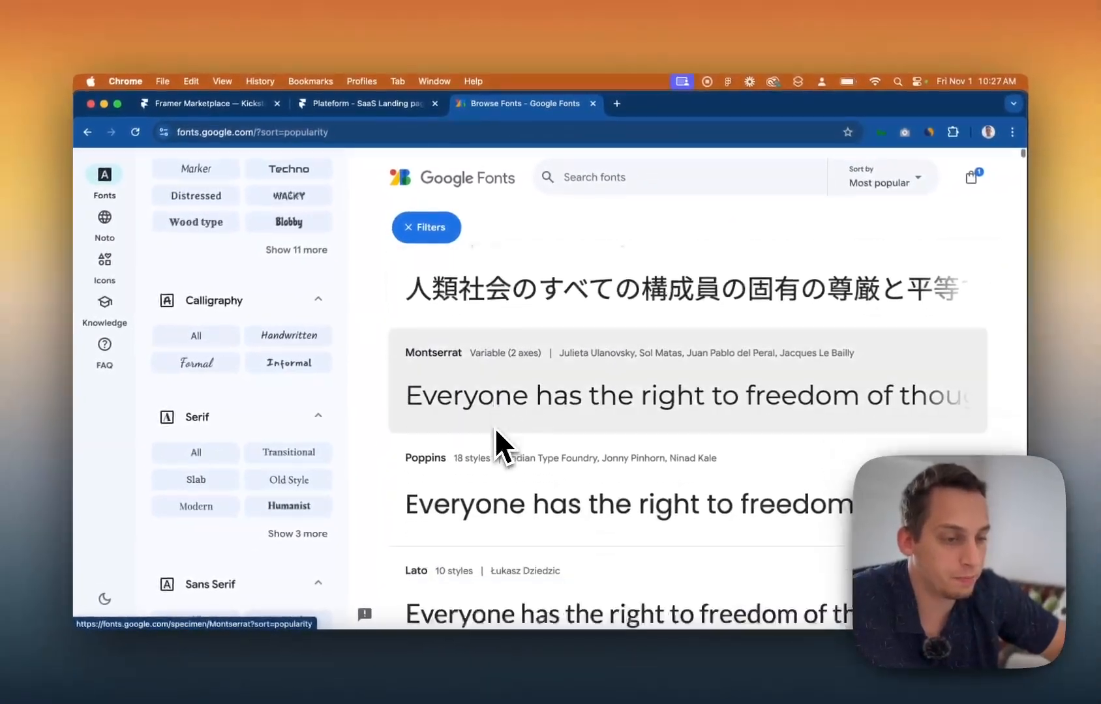
scroll(494, 427, down, 10)
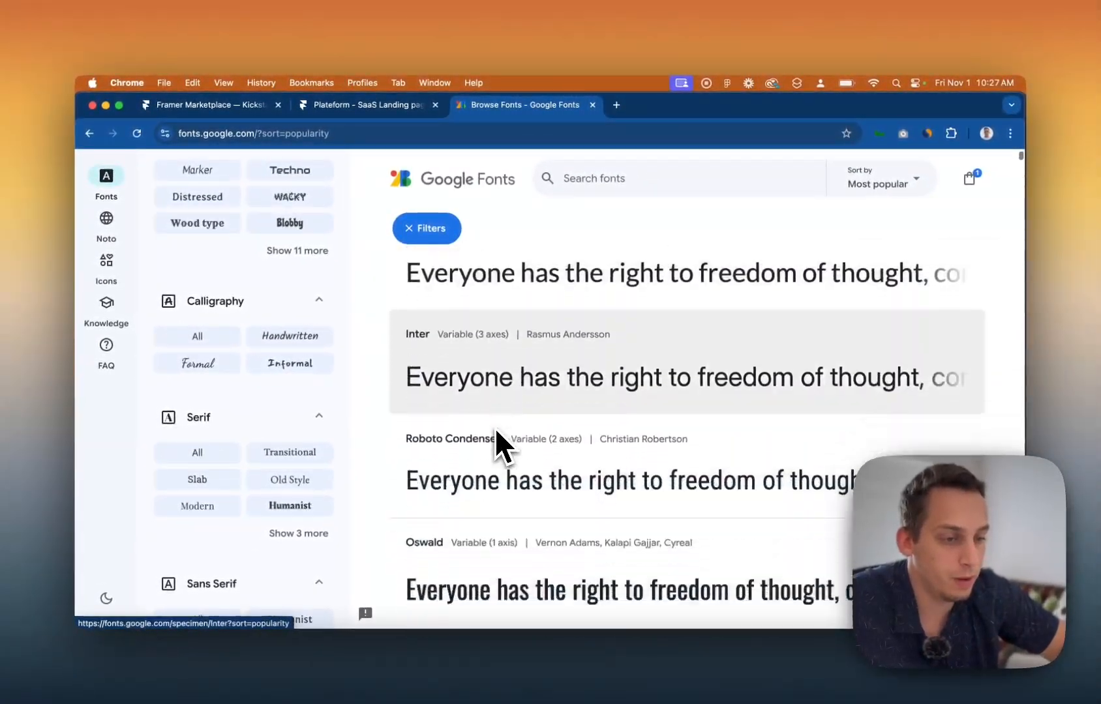
scroll(494, 427, down, 5)
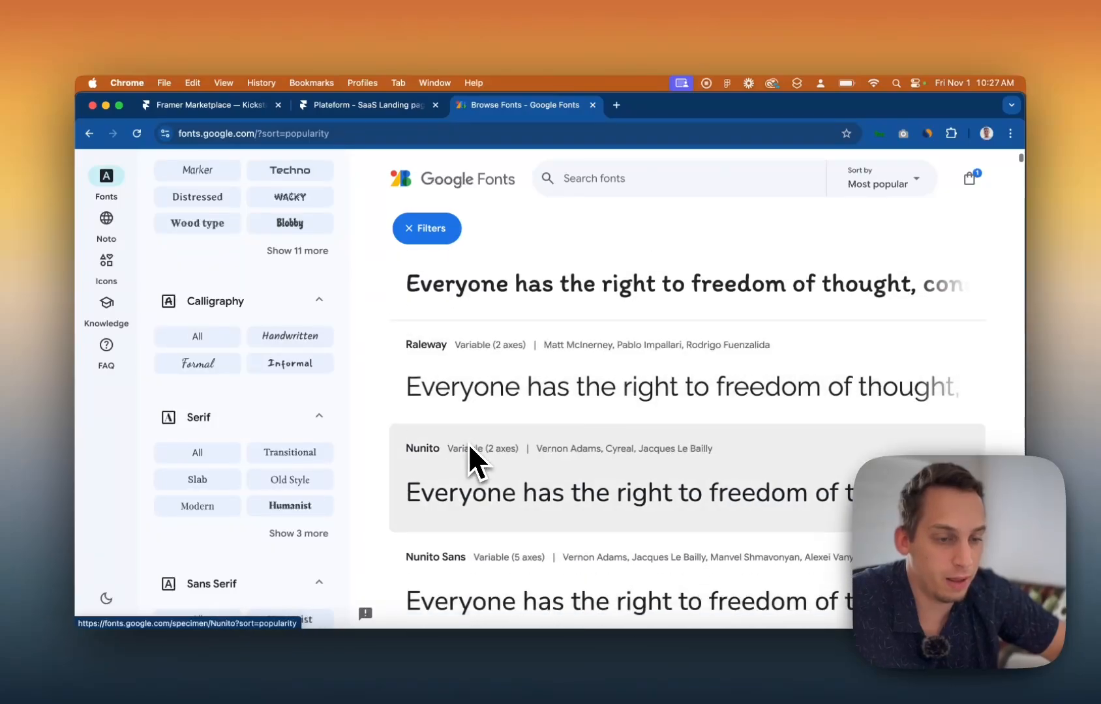
scroll(336, 484, down, 3)
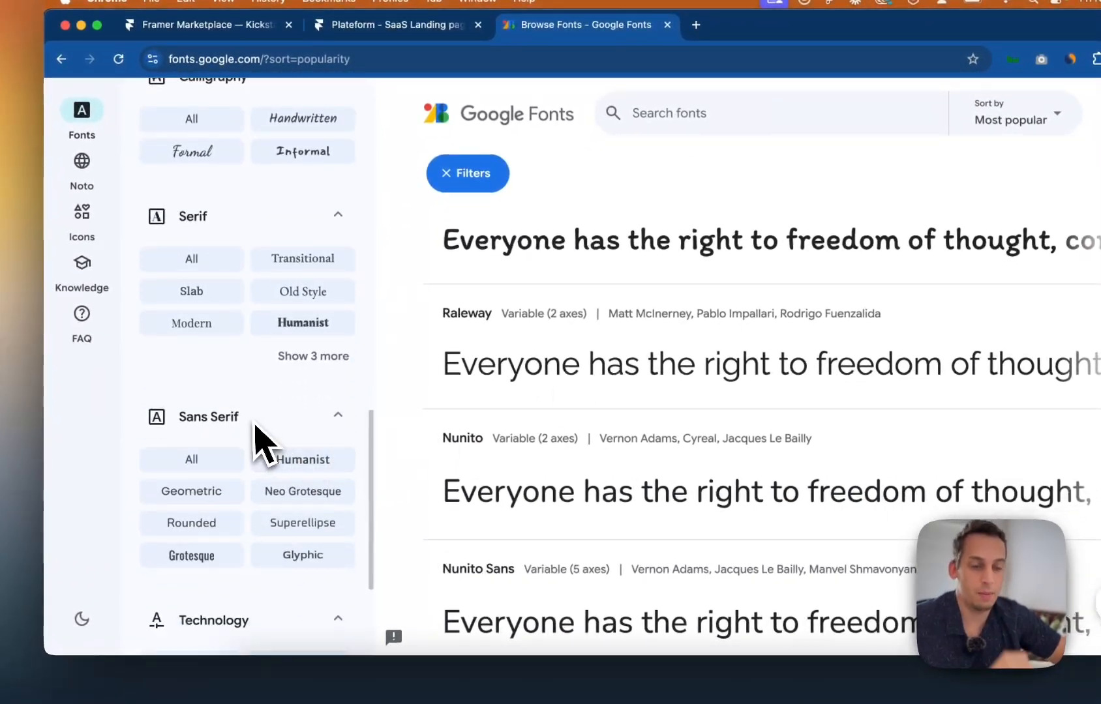
scroll(258, 443, down, 2)
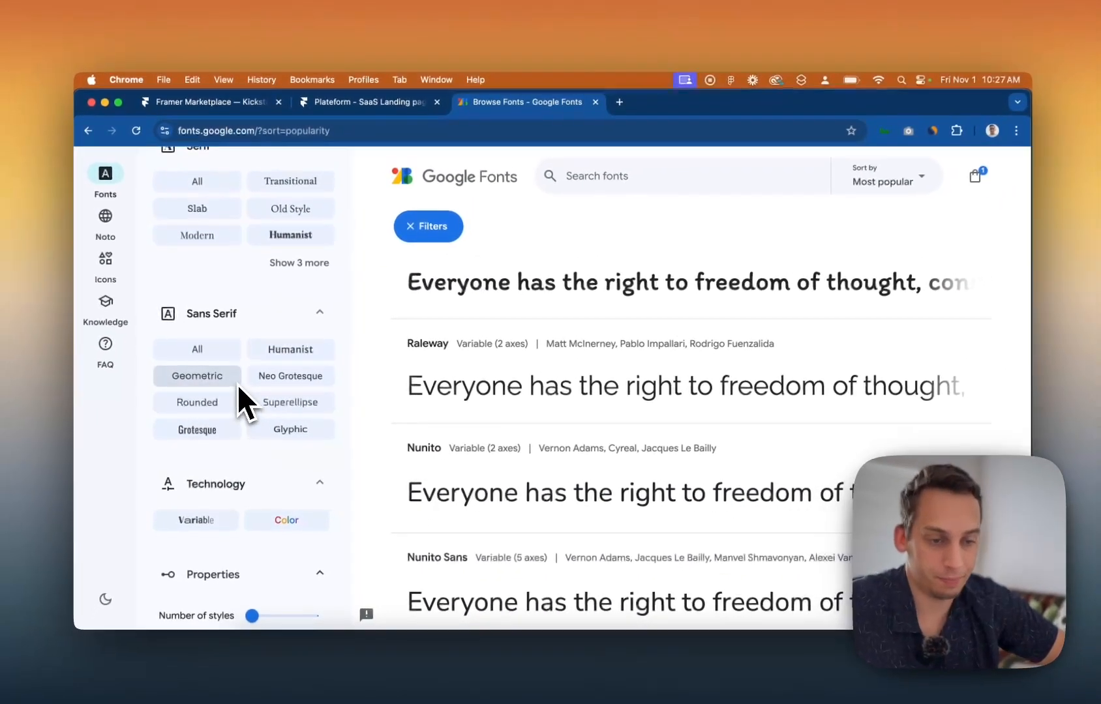
scroll(239, 361, down, 1)
scroll(239, 361, up, 2)
scroll(237, 382, up, 1)
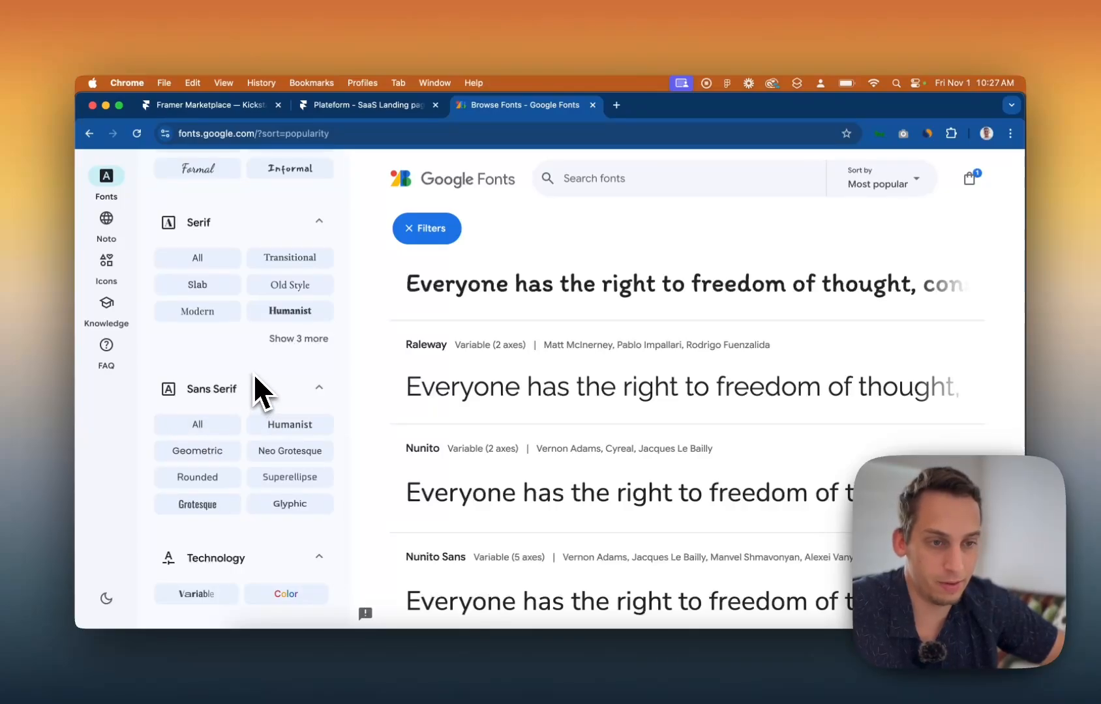
scroll(253, 374, up, 2)
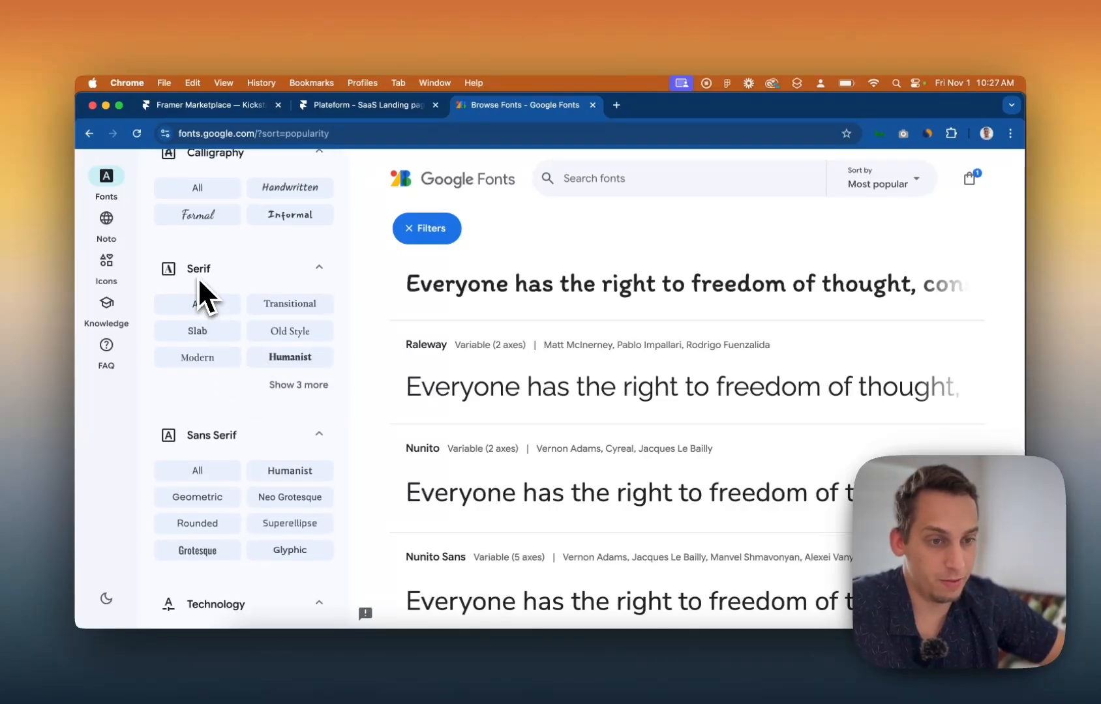
Compare all Serif families with all Sans Serif families using the category filters, and clear the filters.
click(198, 303)
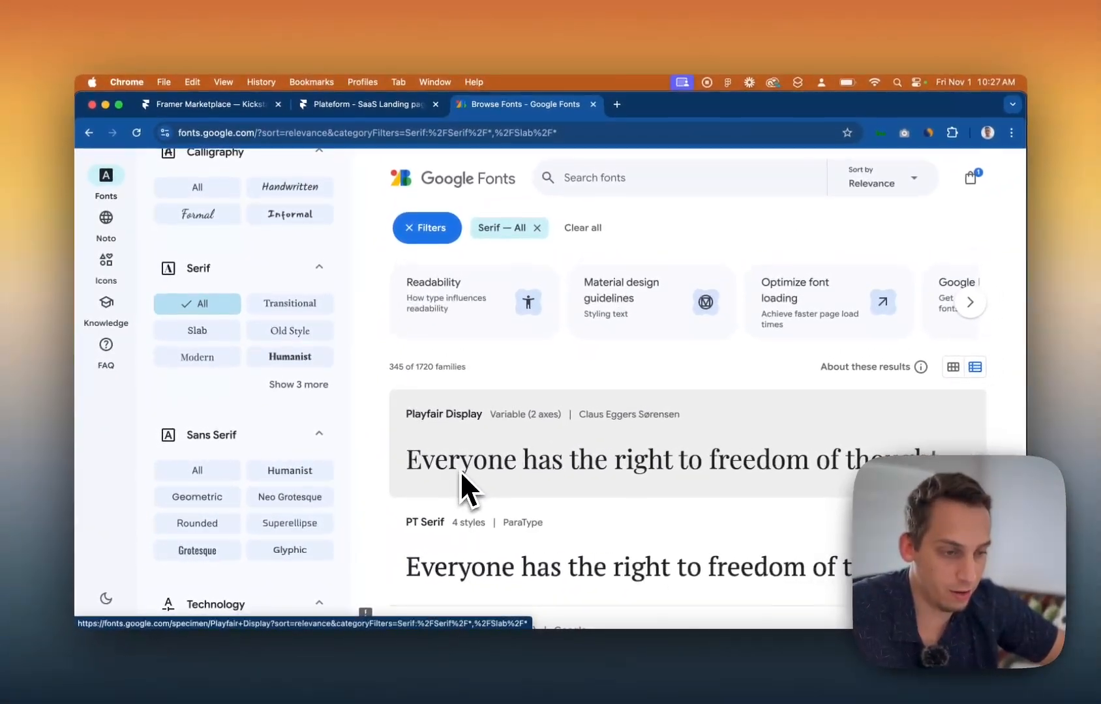
scroll(461, 470, down, 5)
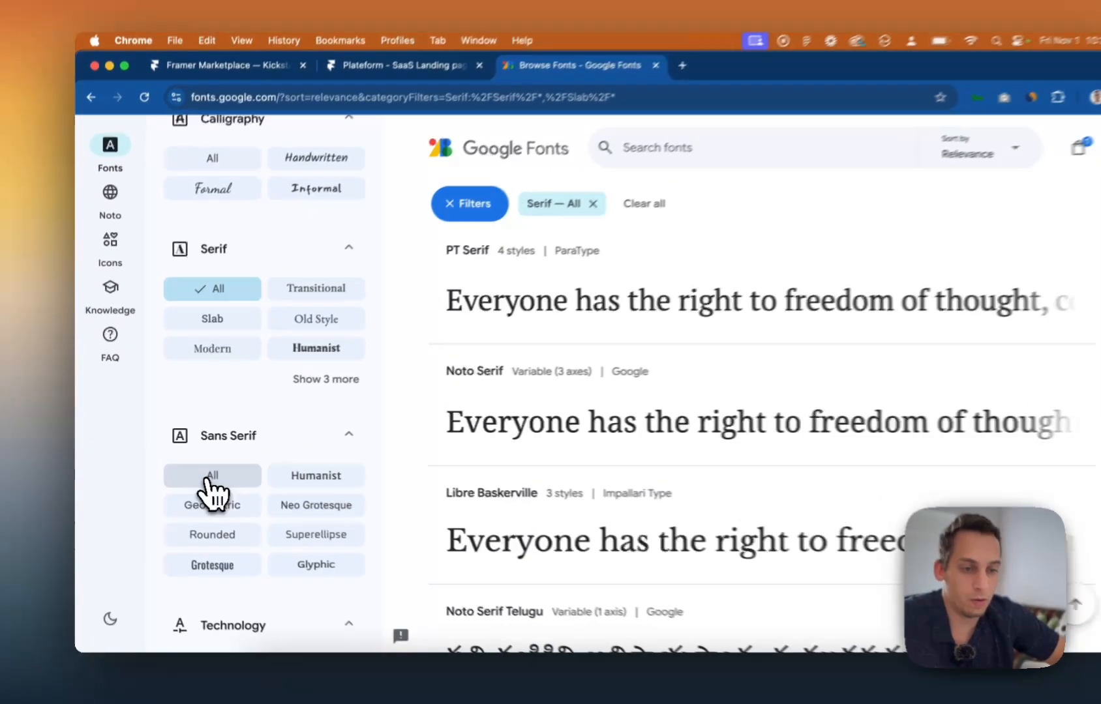
click(197, 470)
click(223, 284)
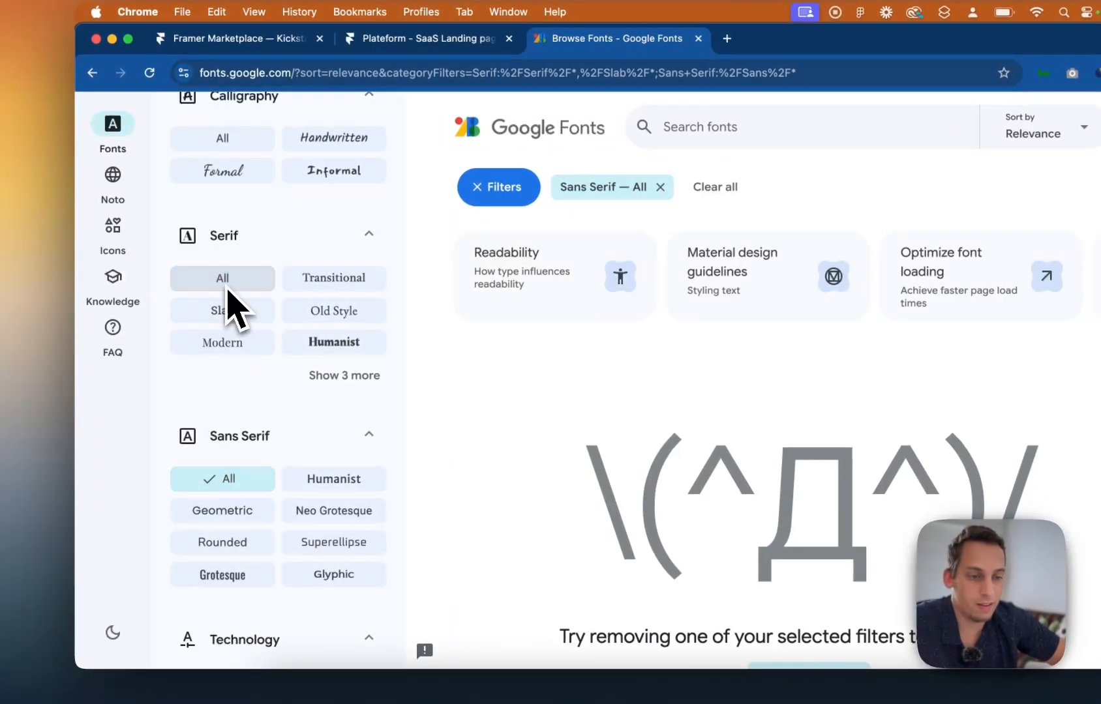
scroll(506, 479, down, 4)
scroll(510, 468, down, 8)
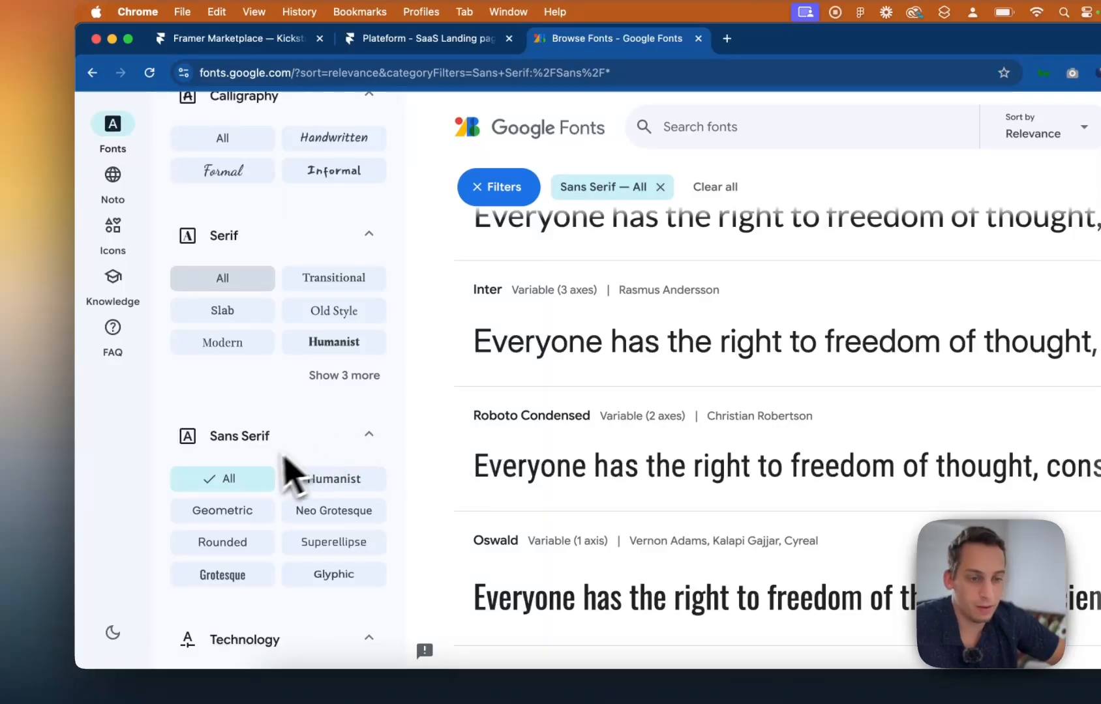
click(257, 481)
Browse the Handwritten calligraphy fonts and remove that filter.
scroll(313, 468, up, 5)
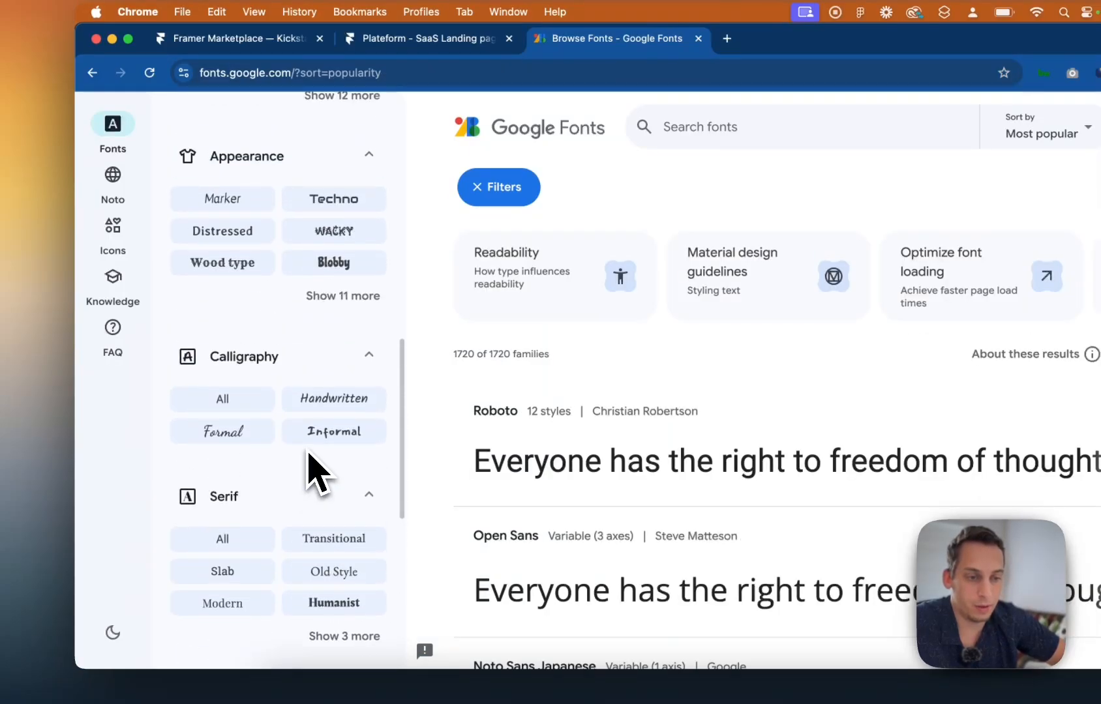
click(291, 404)
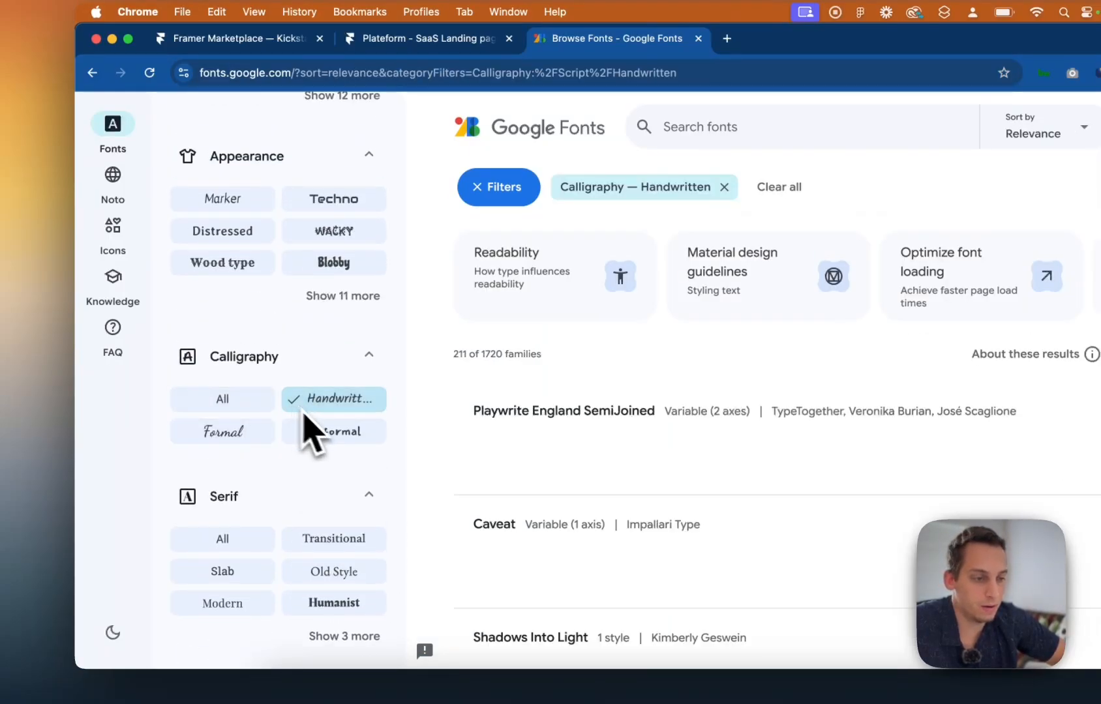
scroll(447, 469, down, 9)
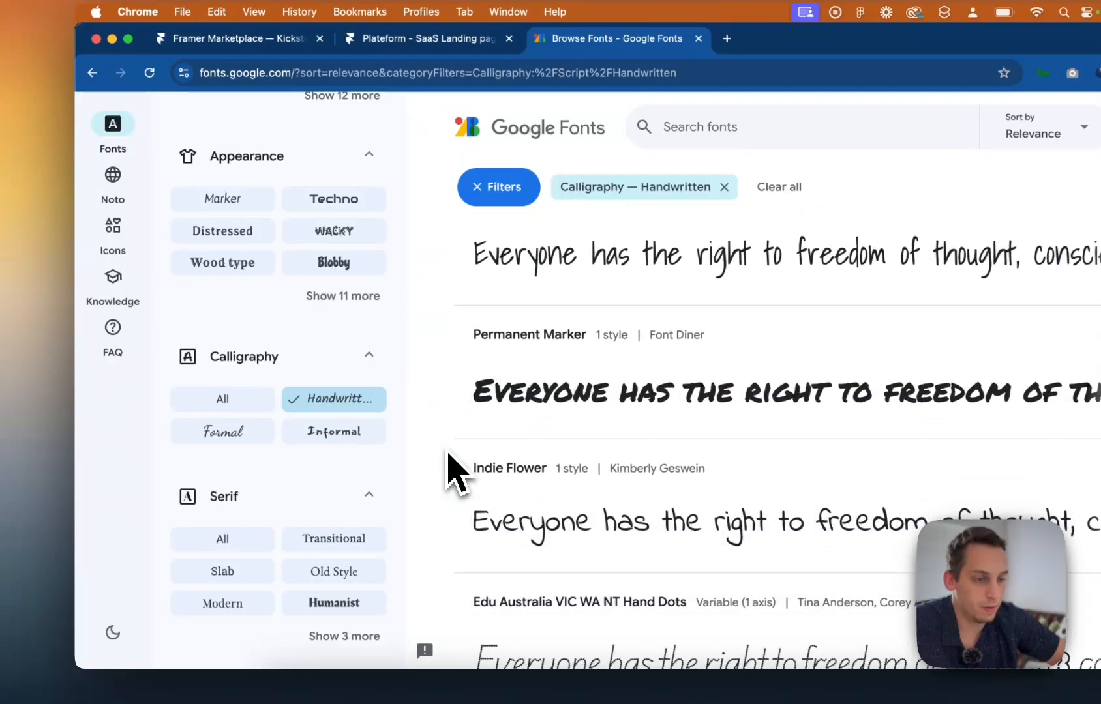
scroll(450, 469, down, 8)
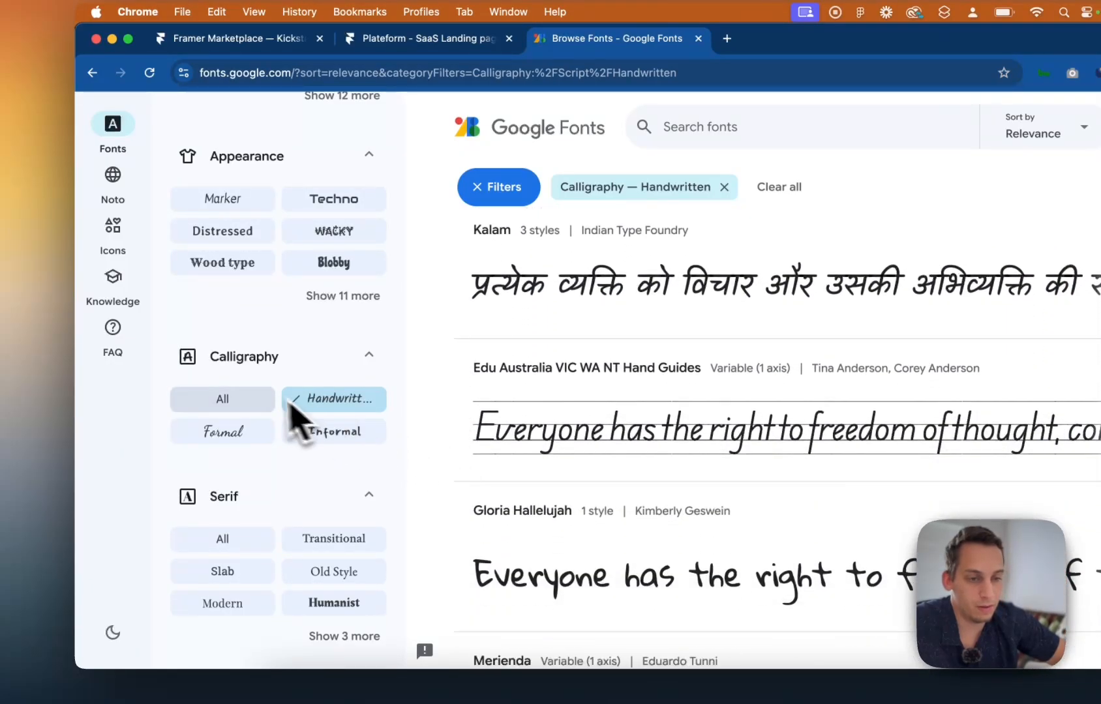
click(302, 402)
Examine the full range of font filters, from Language and Feeling down to Technology and Properties.
scroll(290, 339, up, 5)
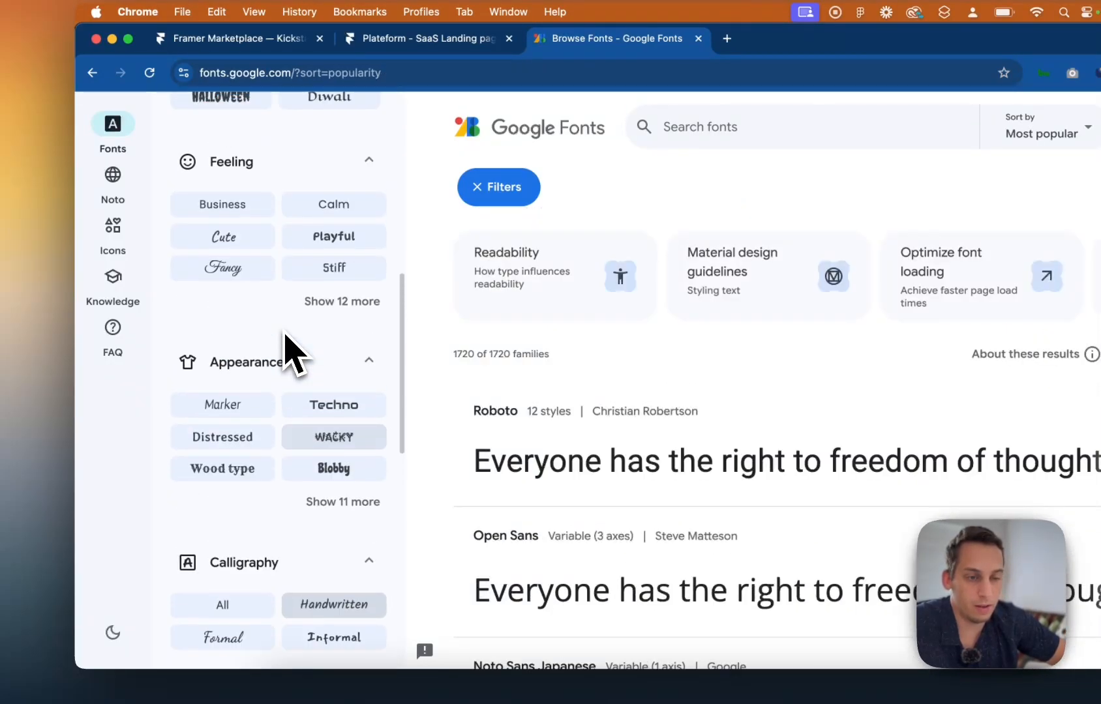
scroll(285, 336, up, 6)
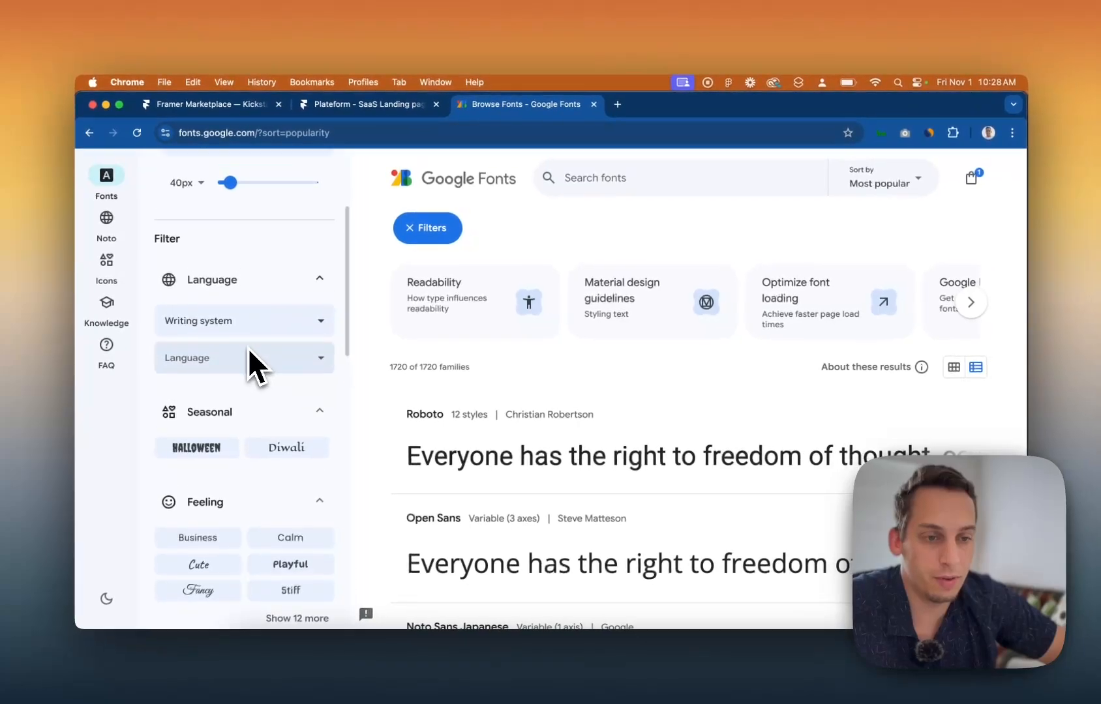
scroll(248, 365, down, 5)
scroll(247, 404, down, 10)
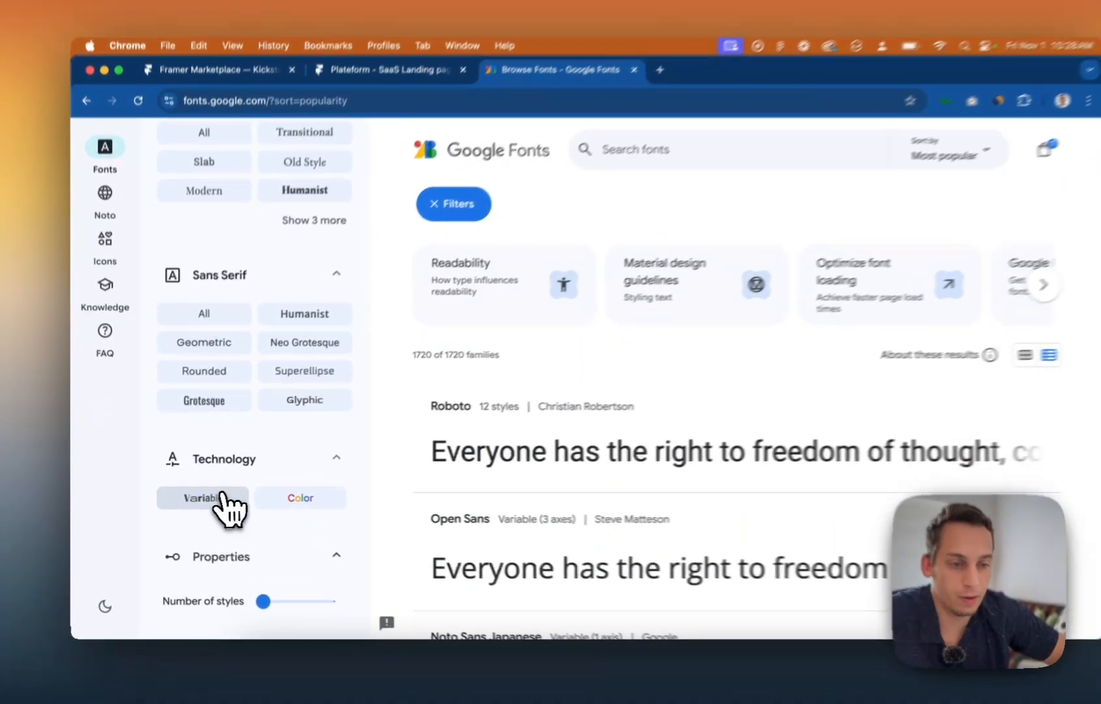
Browse the fonts that use Variable technology and remove that filter.
click(222, 496)
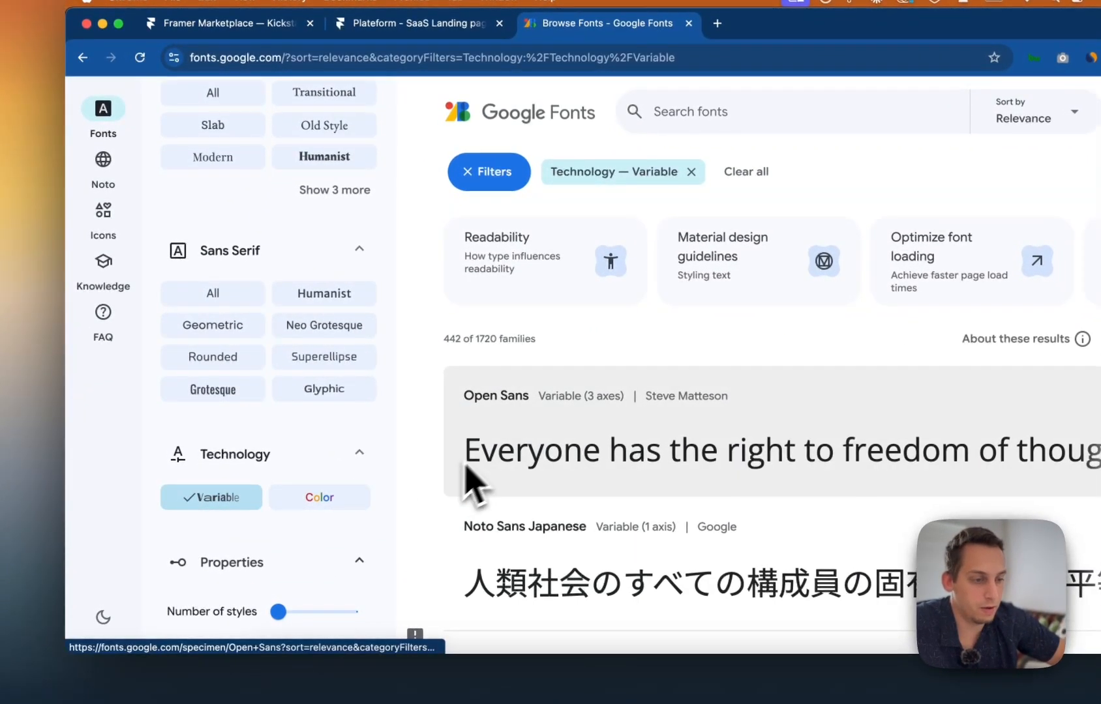
scroll(528, 407, down, 3)
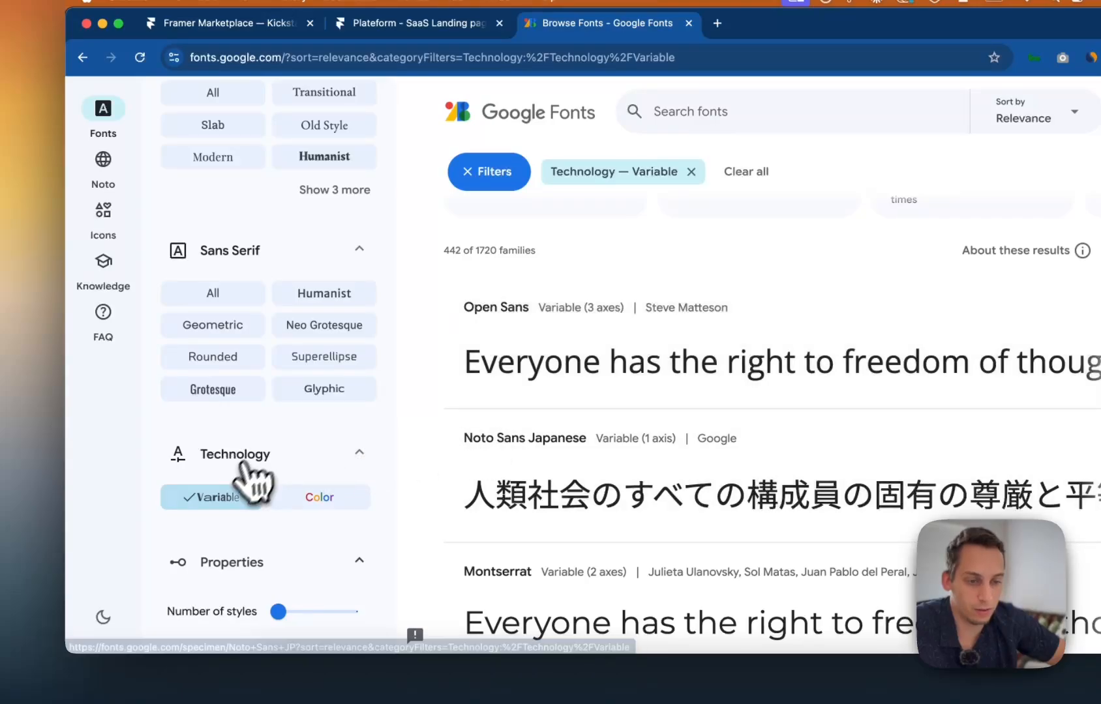
click(220, 501)
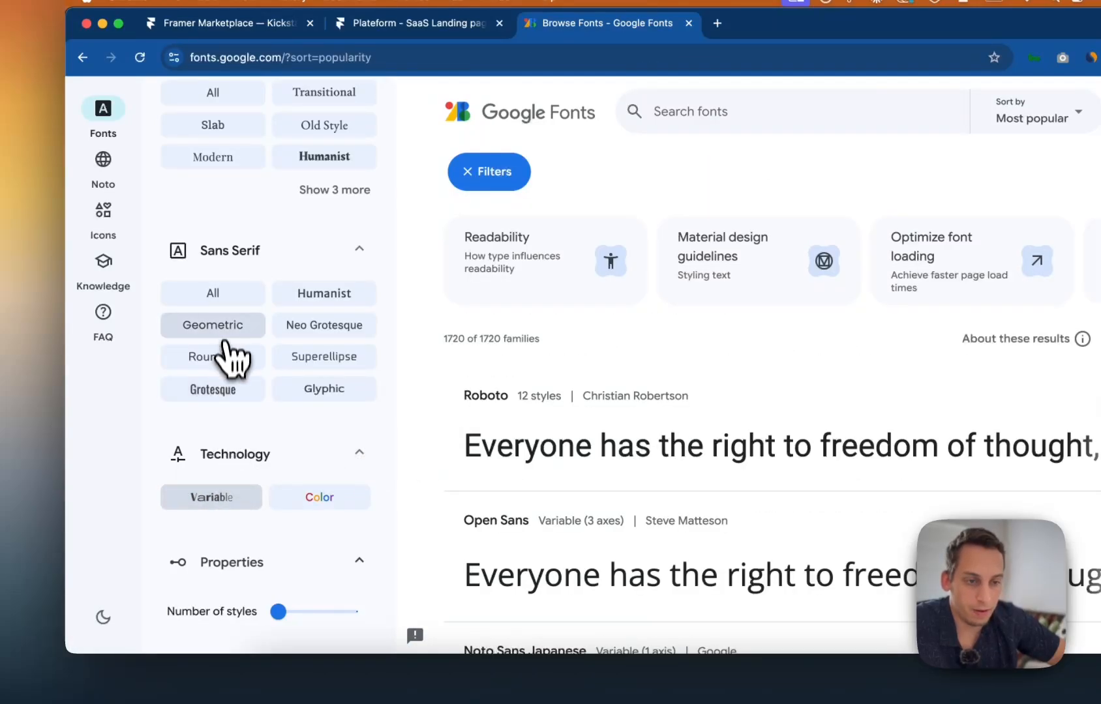
Filter the font families to Geometric Sans Serif and compare the candidates down to Plus Jakarta Sans.
click(221, 332)
scroll(433, 437, down, 3)
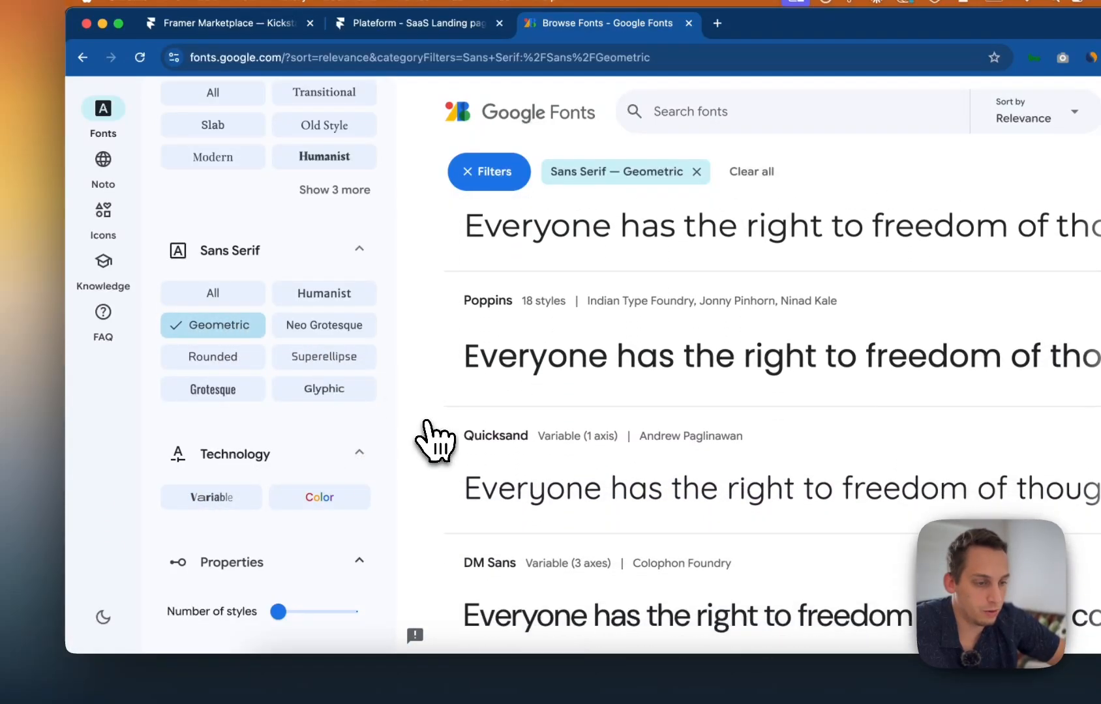
scroll(438, 478, down, 8)
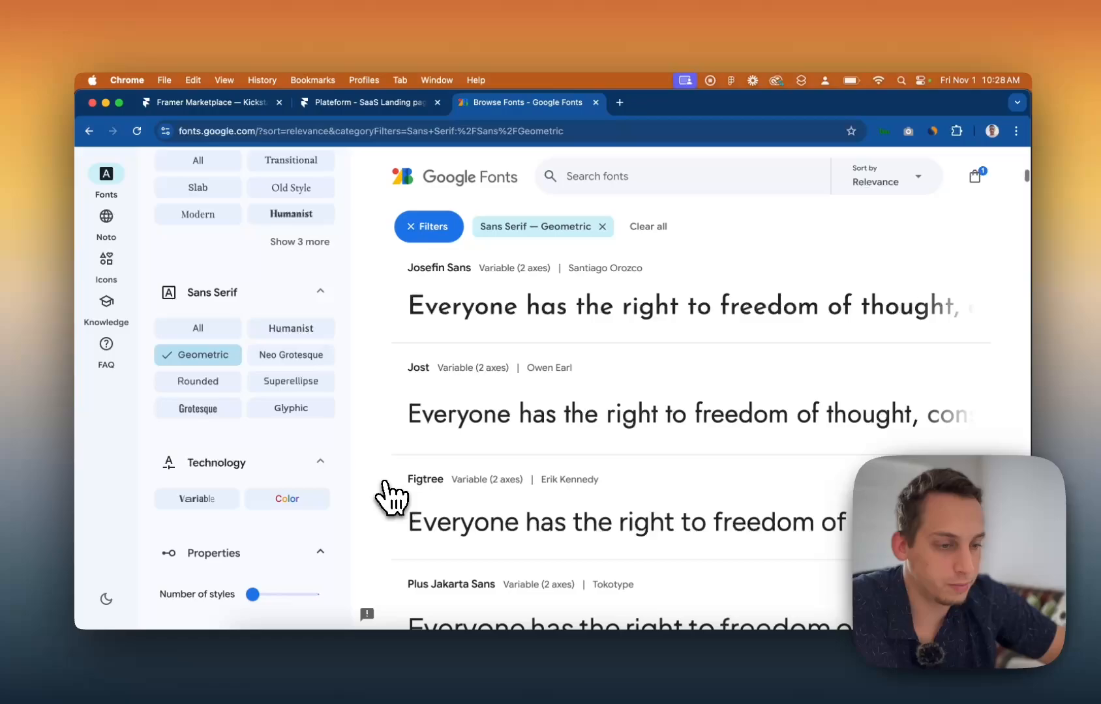
scroll(437, 478, up, 10)
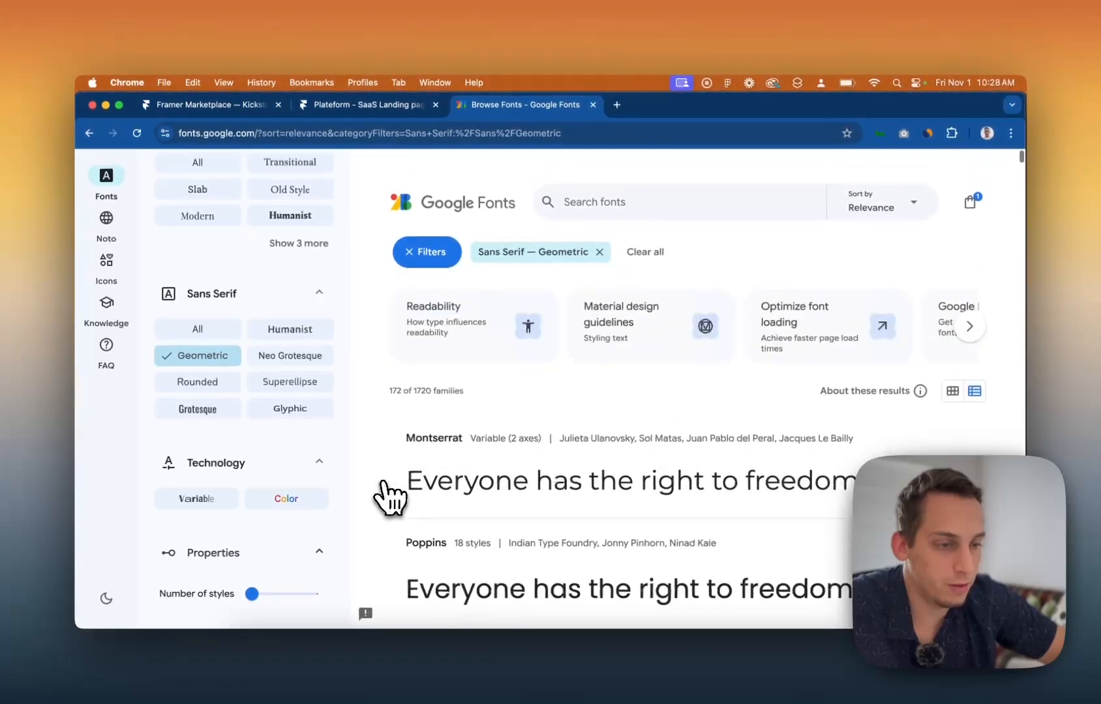
scroll(398, 476, down, 5)
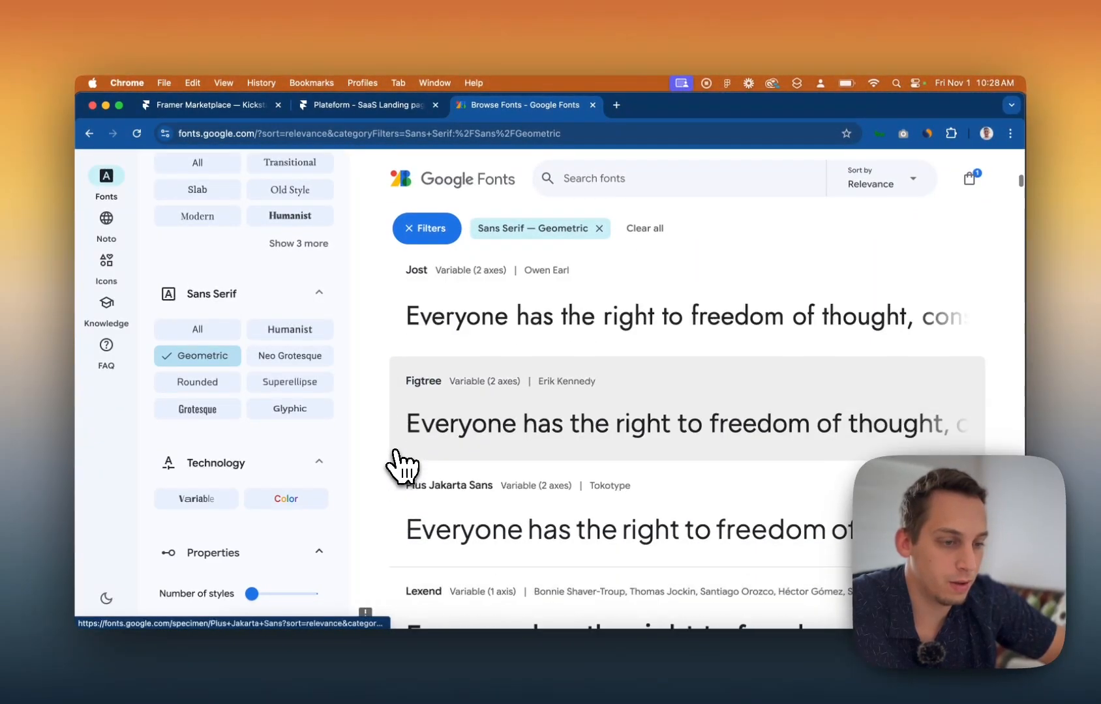
scroll(401, 464, down, 1)
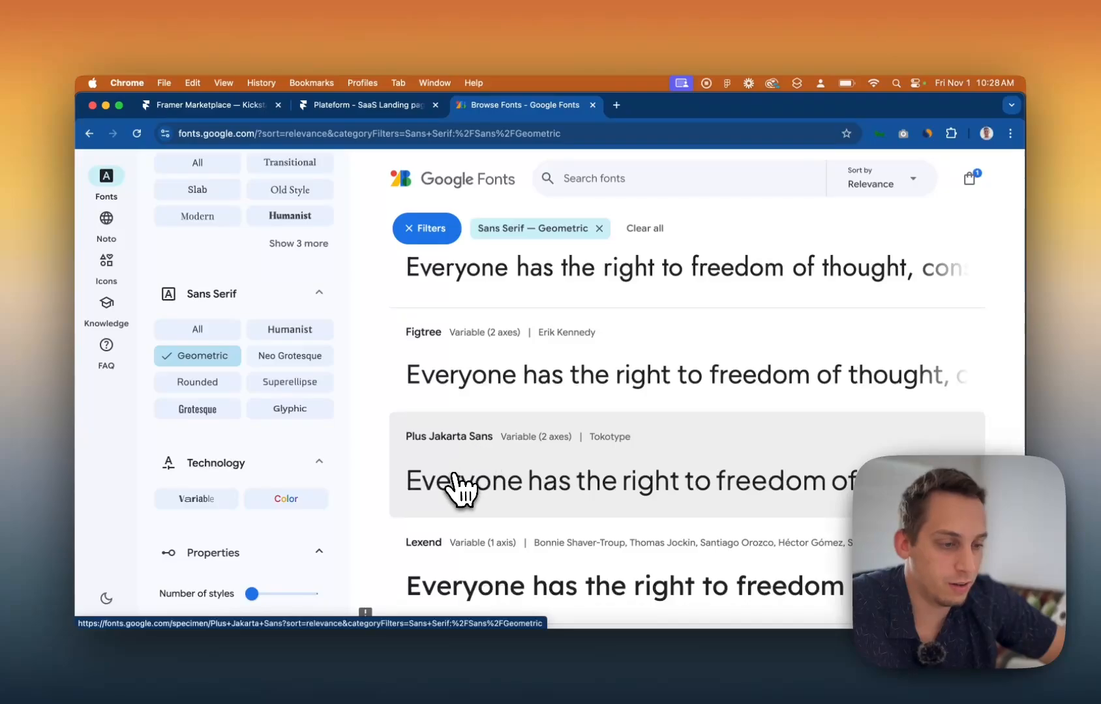
Switch to Figma and set the font of the Tutorialfy logo text in the Desktop - 1 header to Lexend.
scroll(460, 496, down, 1)
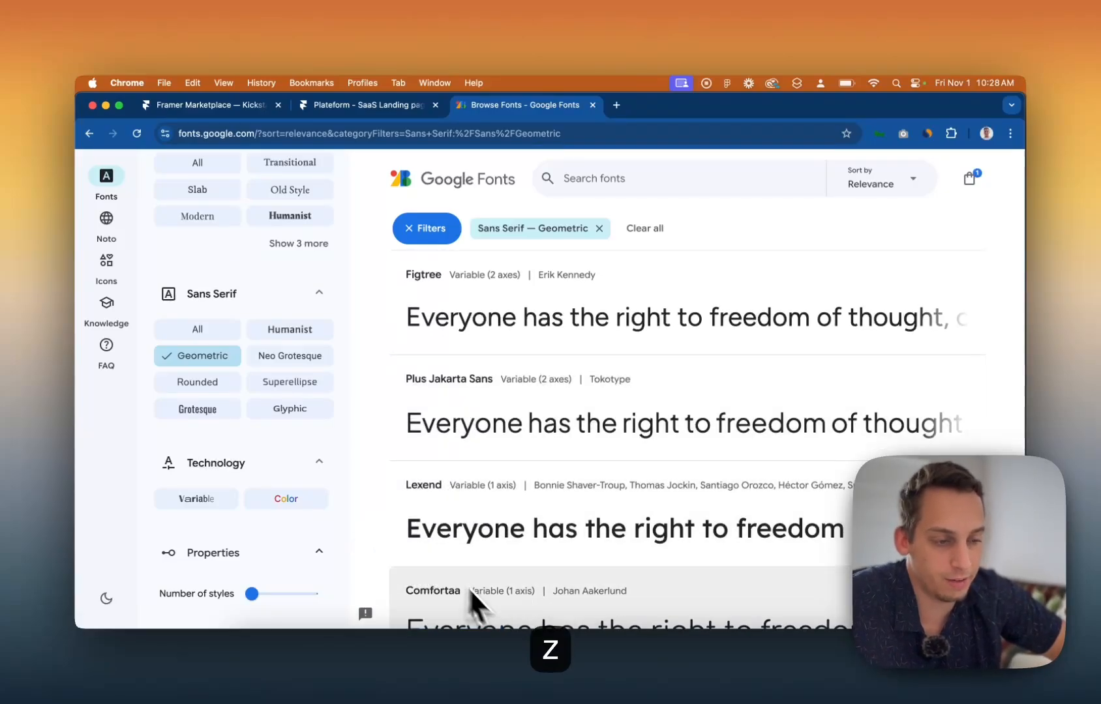
click(508, 652)
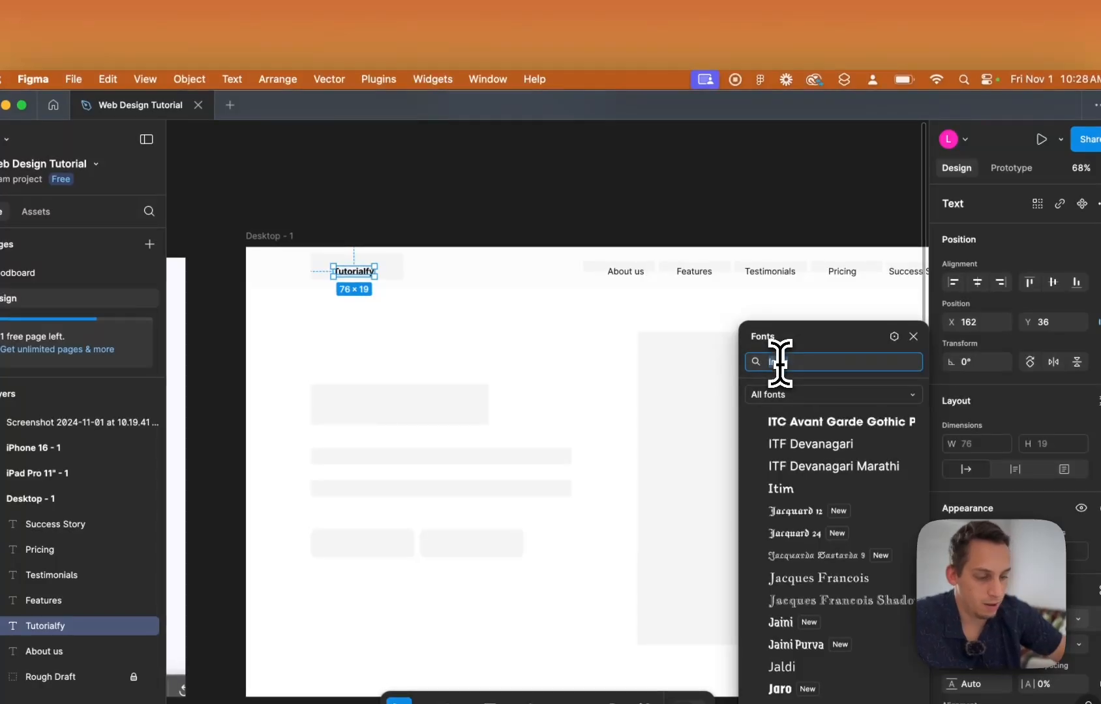
text(lexend)
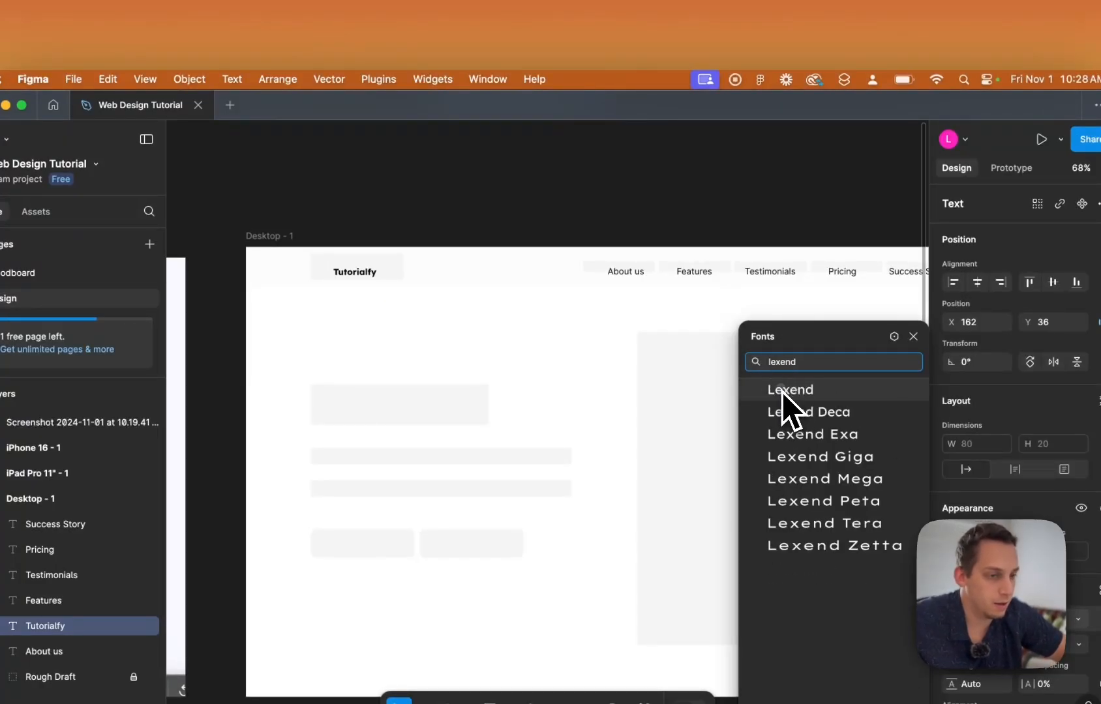
click(782, 392)
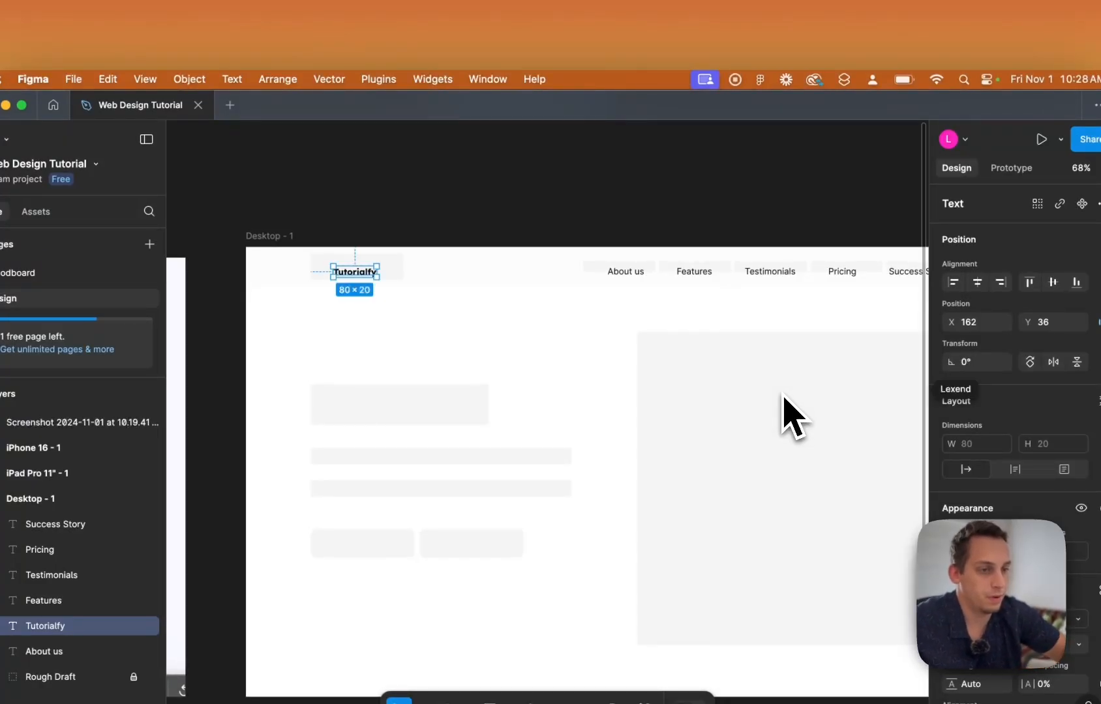
click(422, 229)
scroll(381, 277, up, 5)
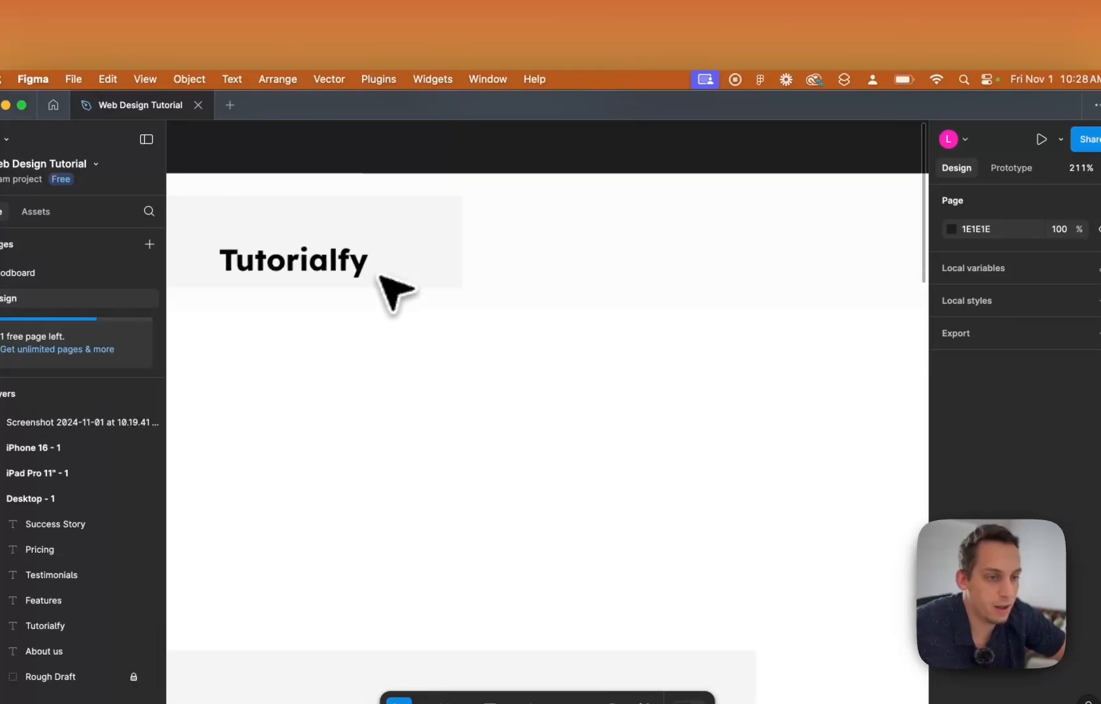
click(340, 269)
scroll(384, 257, down, 5)
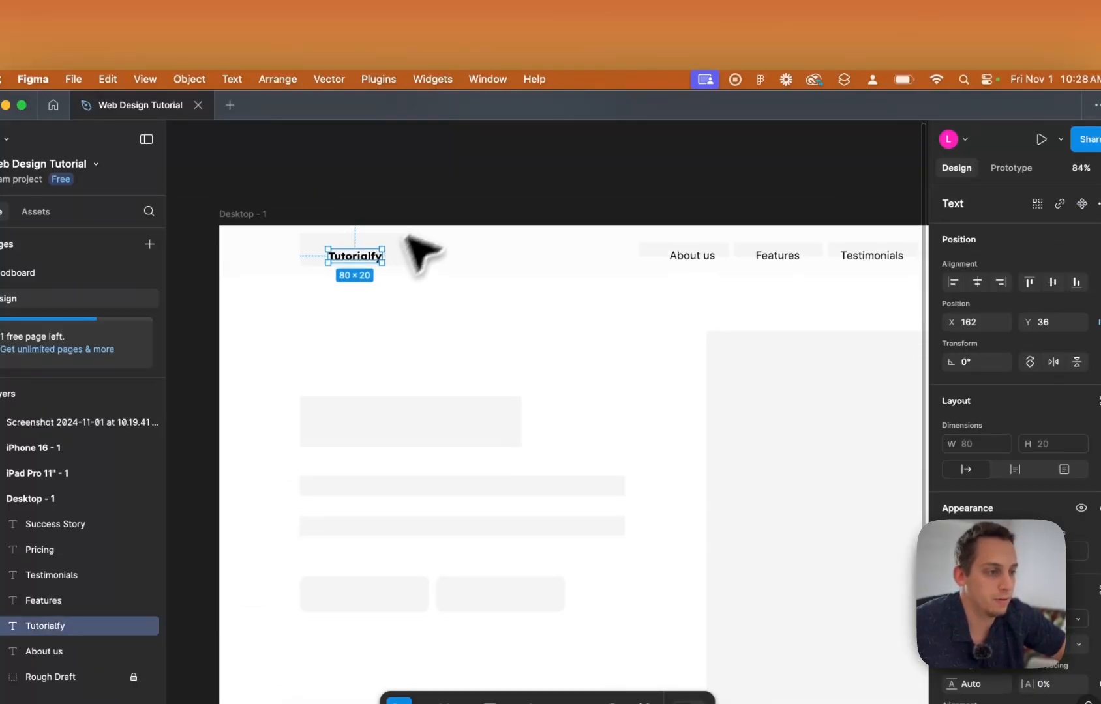
click(458, 183)
scroll(459, 182, down, 3)
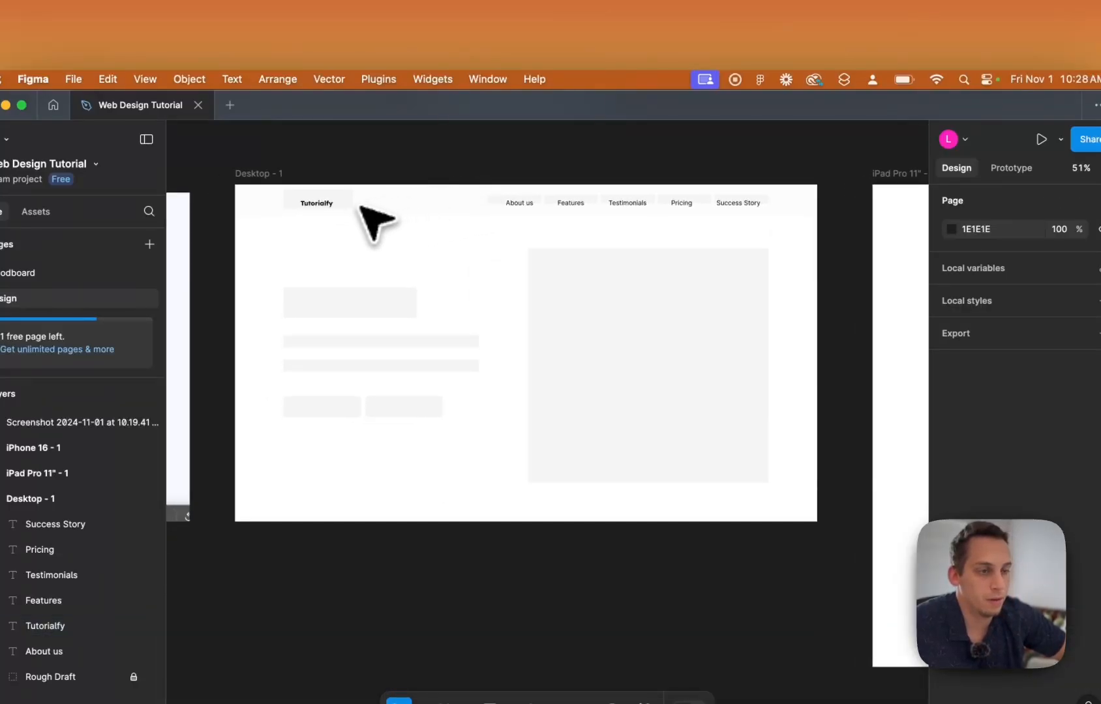
Measure the distances from the Tutorialfy text and the Success Story link to the edges of the Desktop - 1 frame.
click(326, 202)
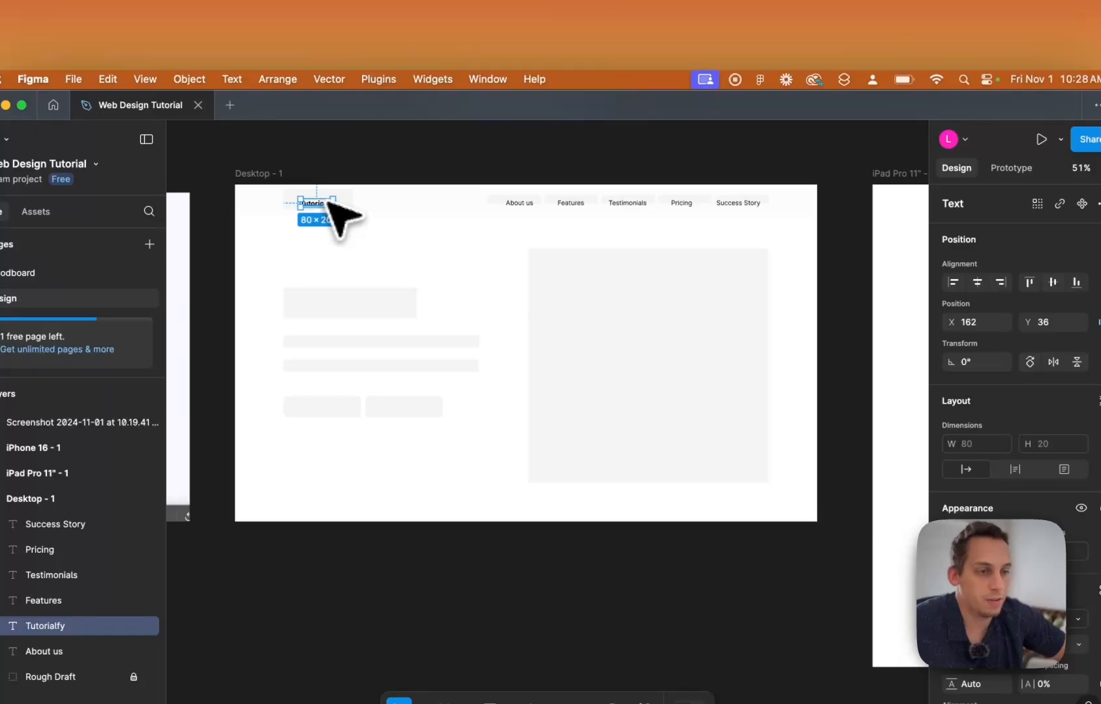
scroll(327, 210, up, 5)
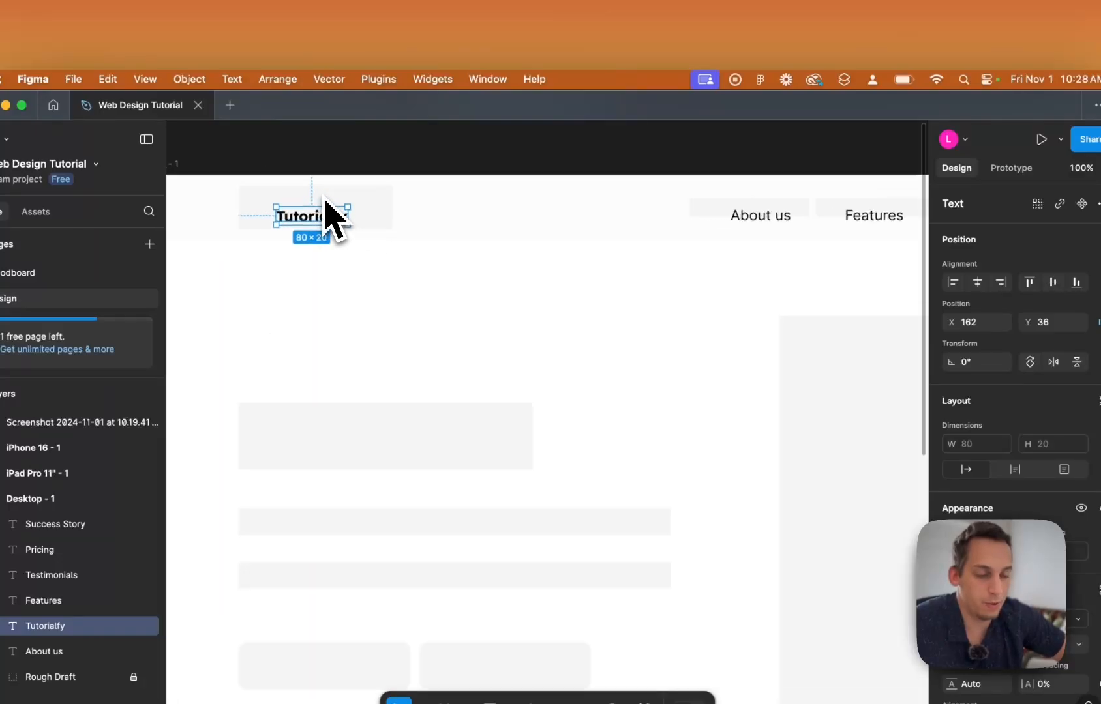
key(alt)
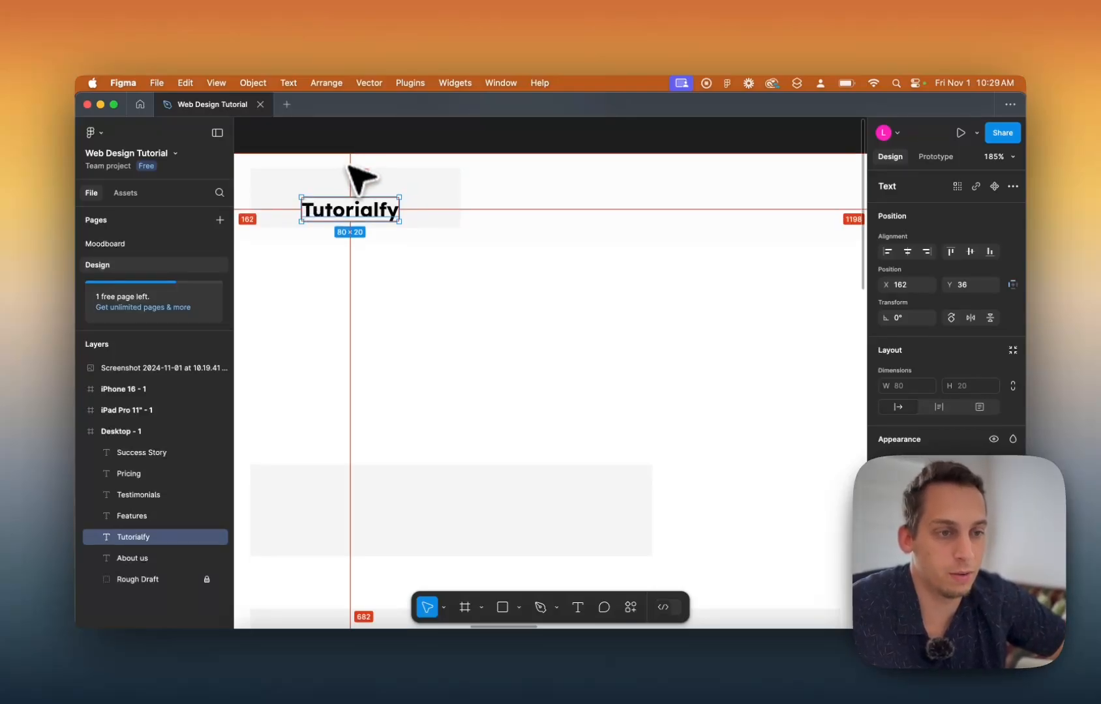
scroll(339, 185, left, 5)
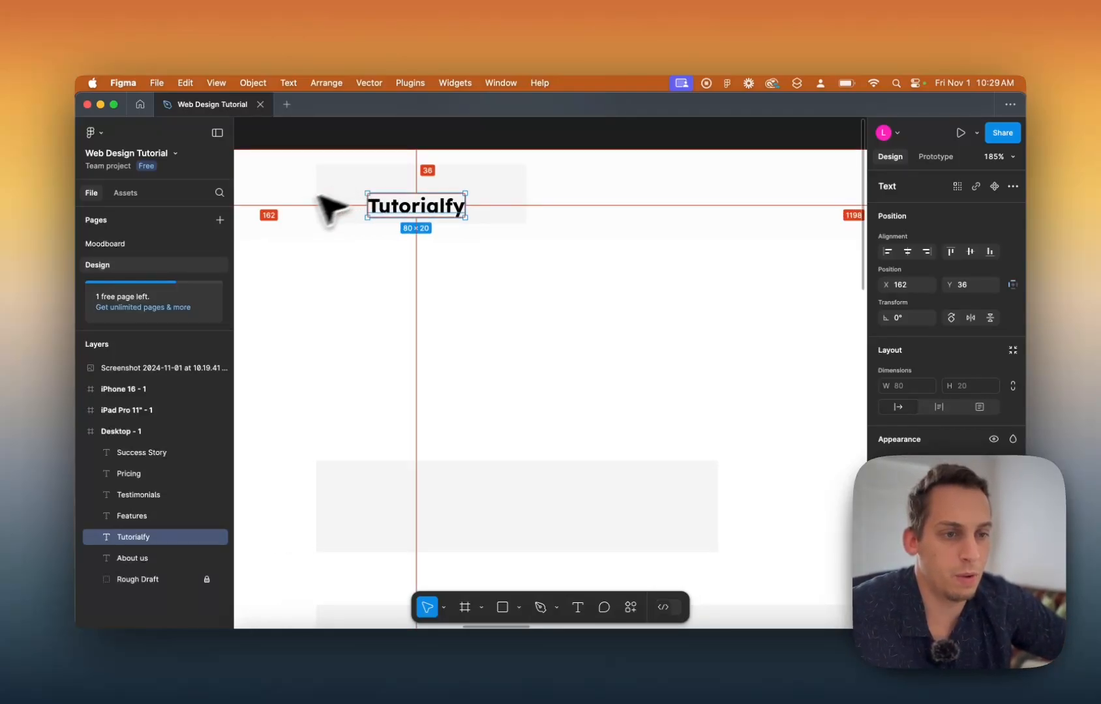
scroll(344, 216, down, 5)
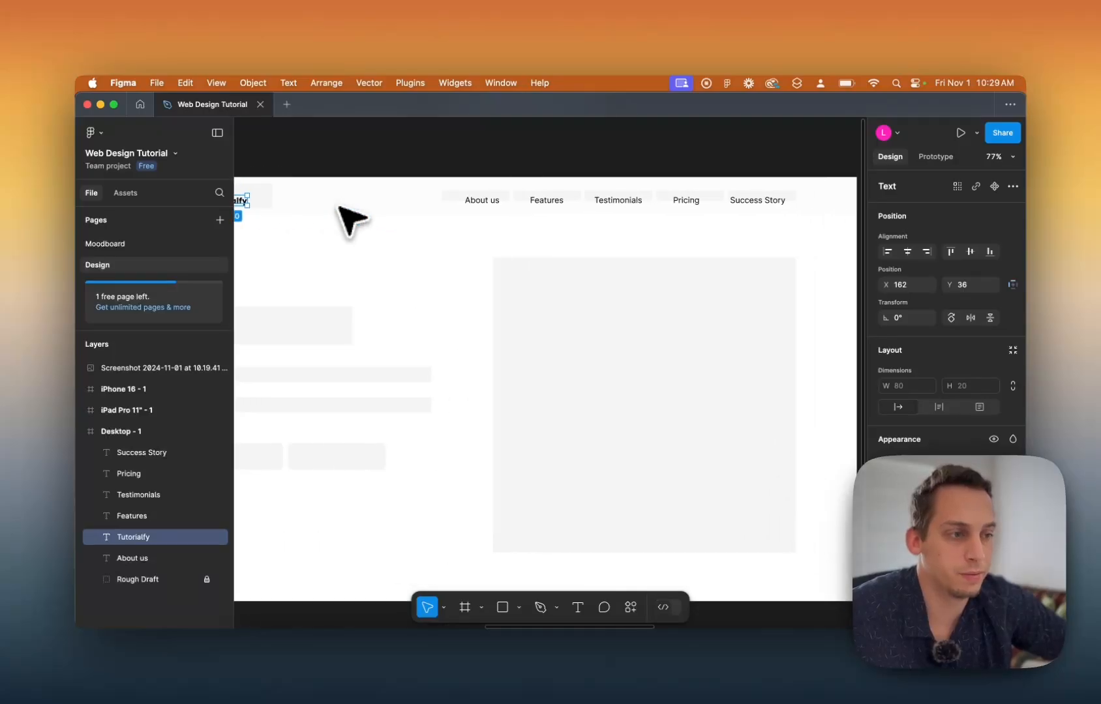
click(651, 203)
key(alt)
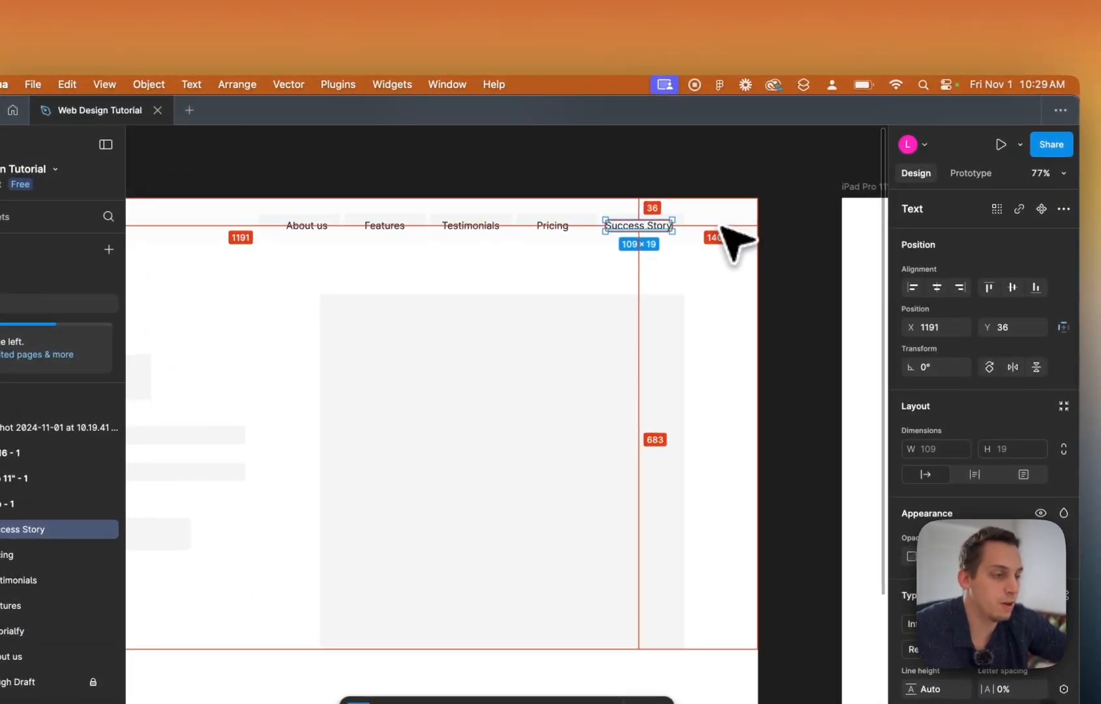
Nudge the Tutorialfy logo text to X 140 to match the margin beside the Success Story link.
scroll(646, 260, left, 10)
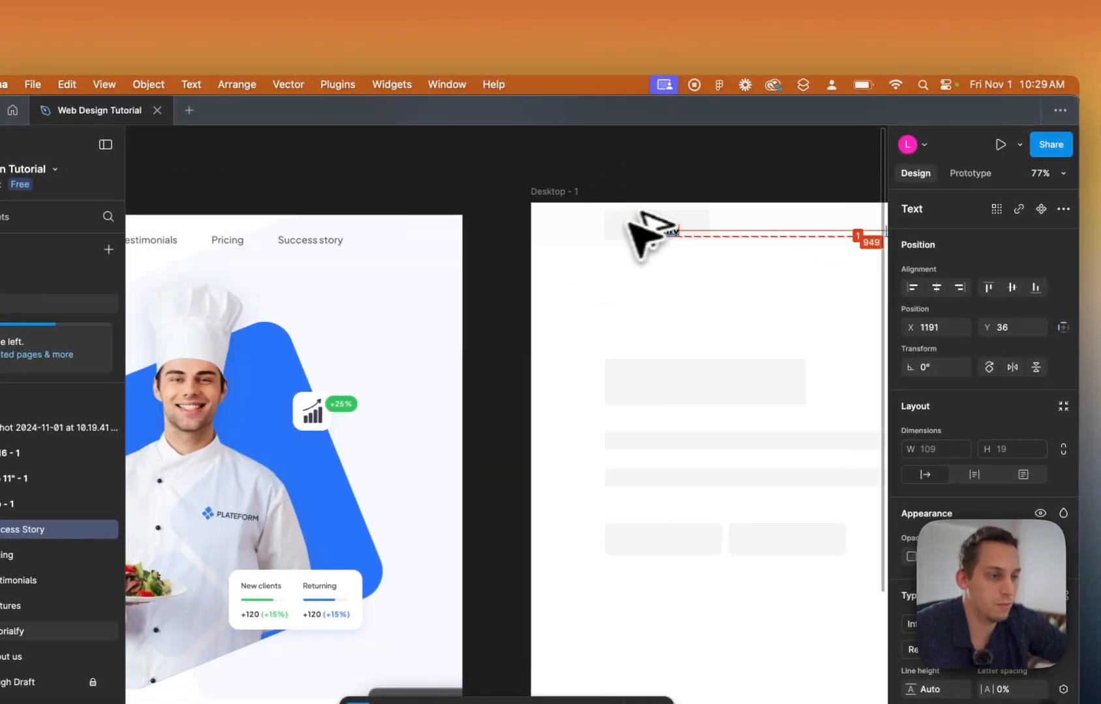
click(654, 228)
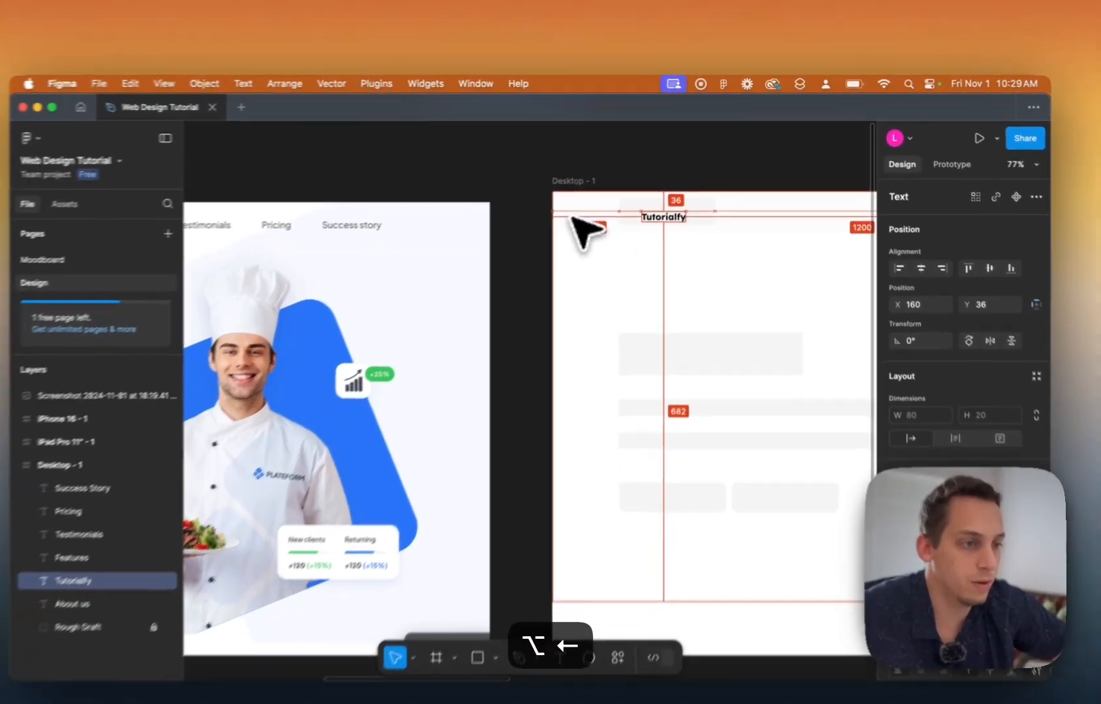
key(alt+Left)
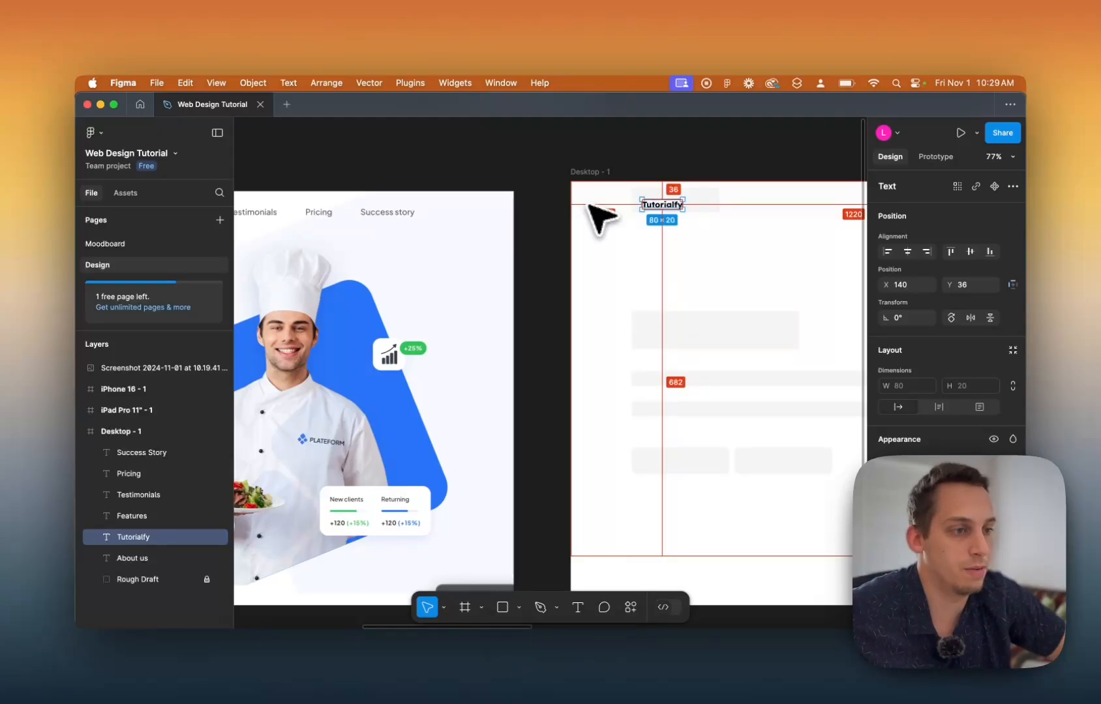
Examine the alignment and spacing of the logo text and navigation links across the Desktop - 1 header.
scroll(597, 219, right, 10)
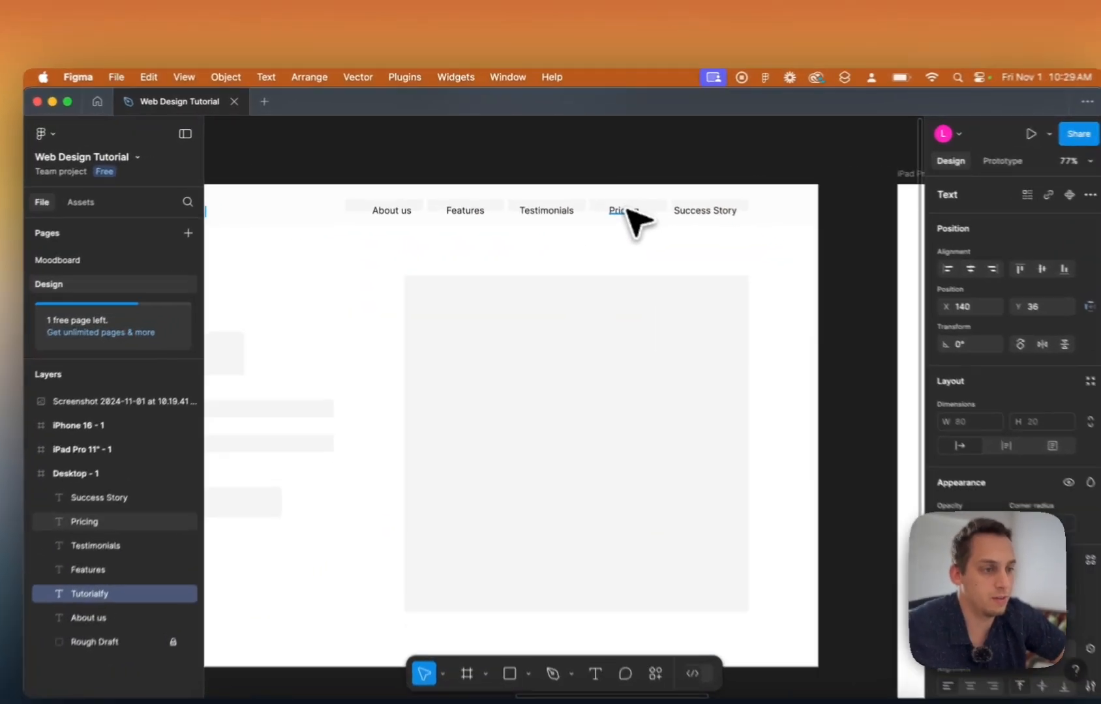
click(604, 200)
key(alt)
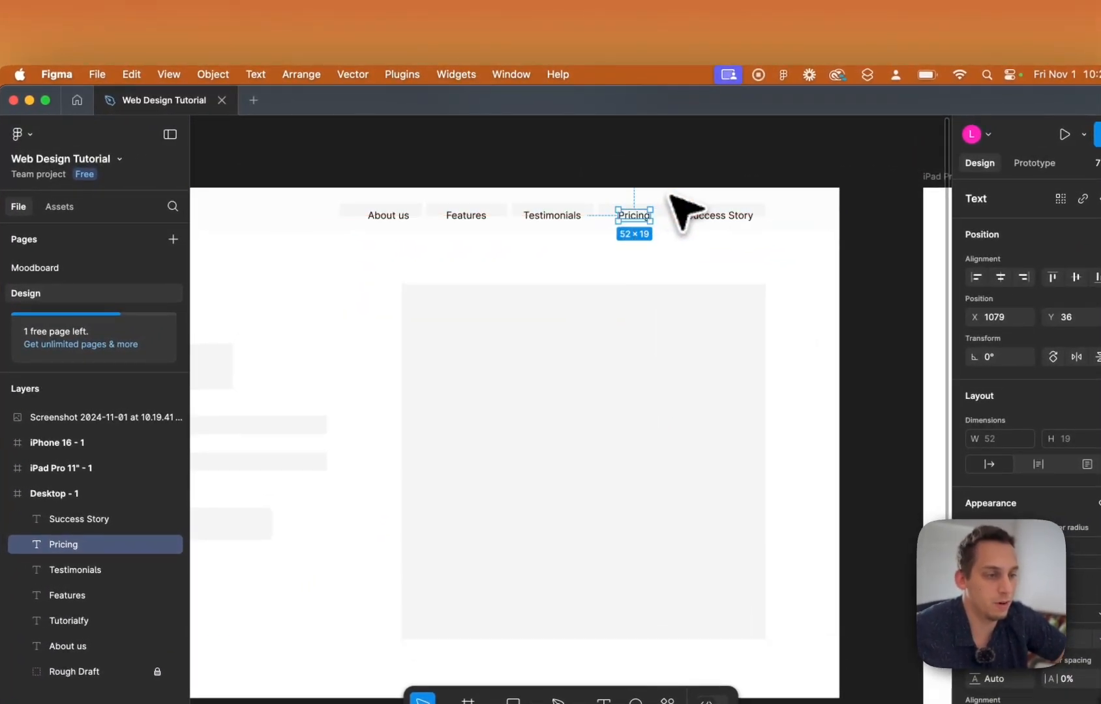
scroll(626, 186, left, 10)
click(607, 172)
scroll(608, 173, right, 4)
scroll(606, 170, down, 5)
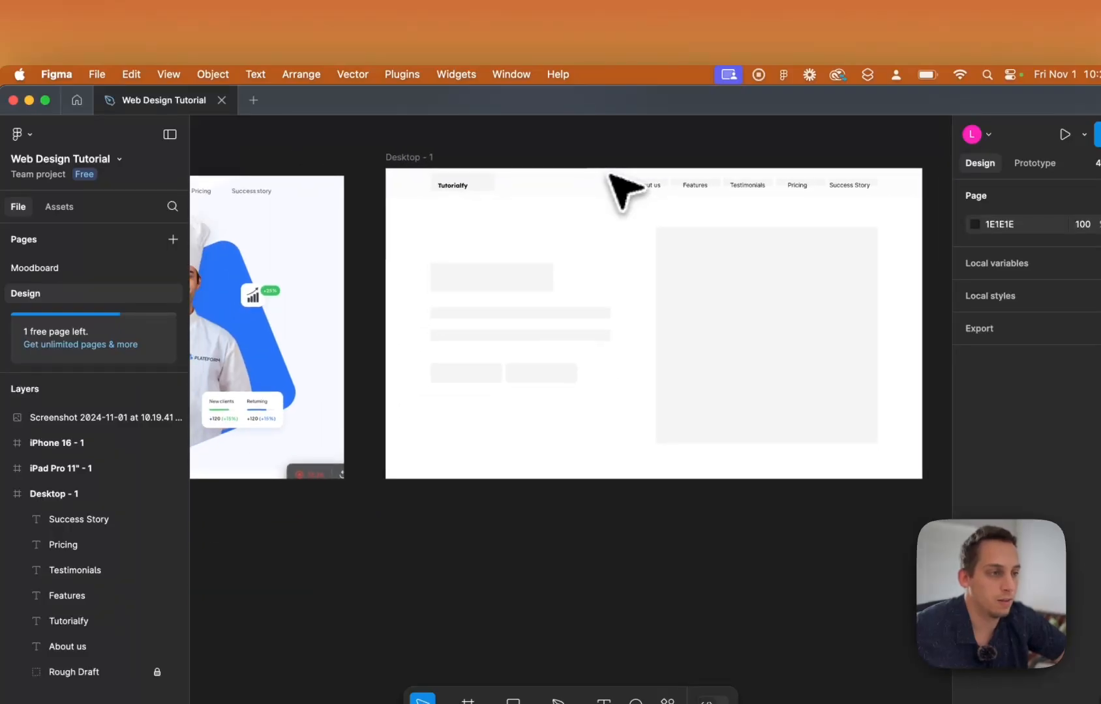
scroll(605, 164, right, 1)
scroll(603, 165, right, 2)
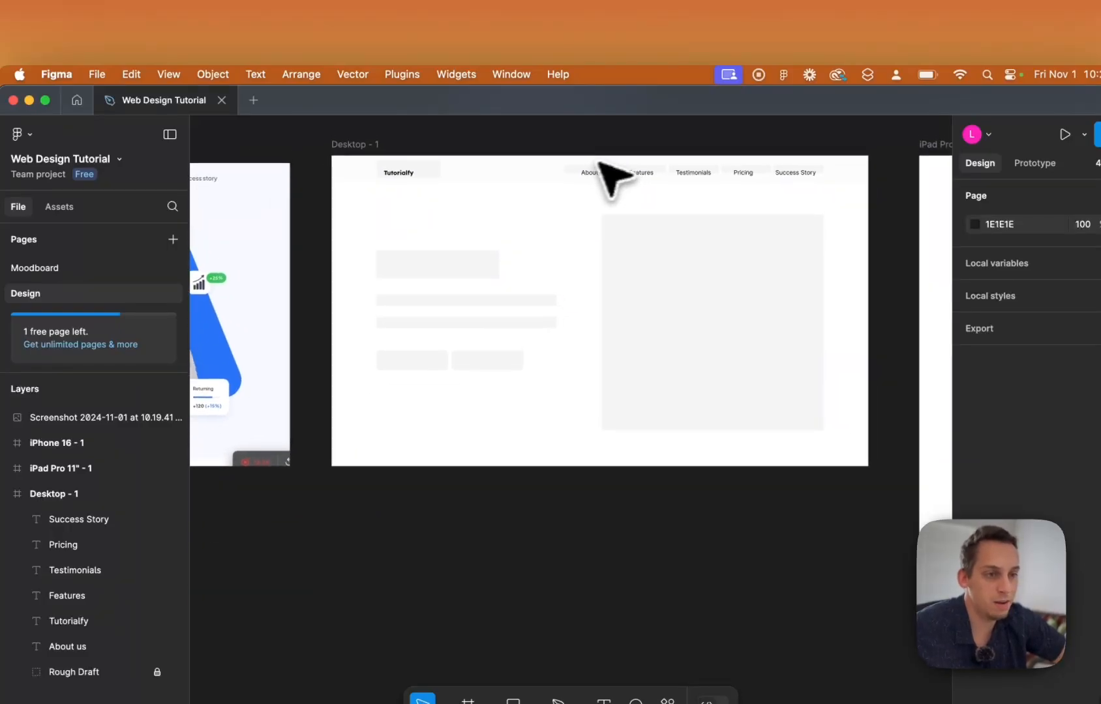
click(403, 177)
scroll(402, 177, up, 3)
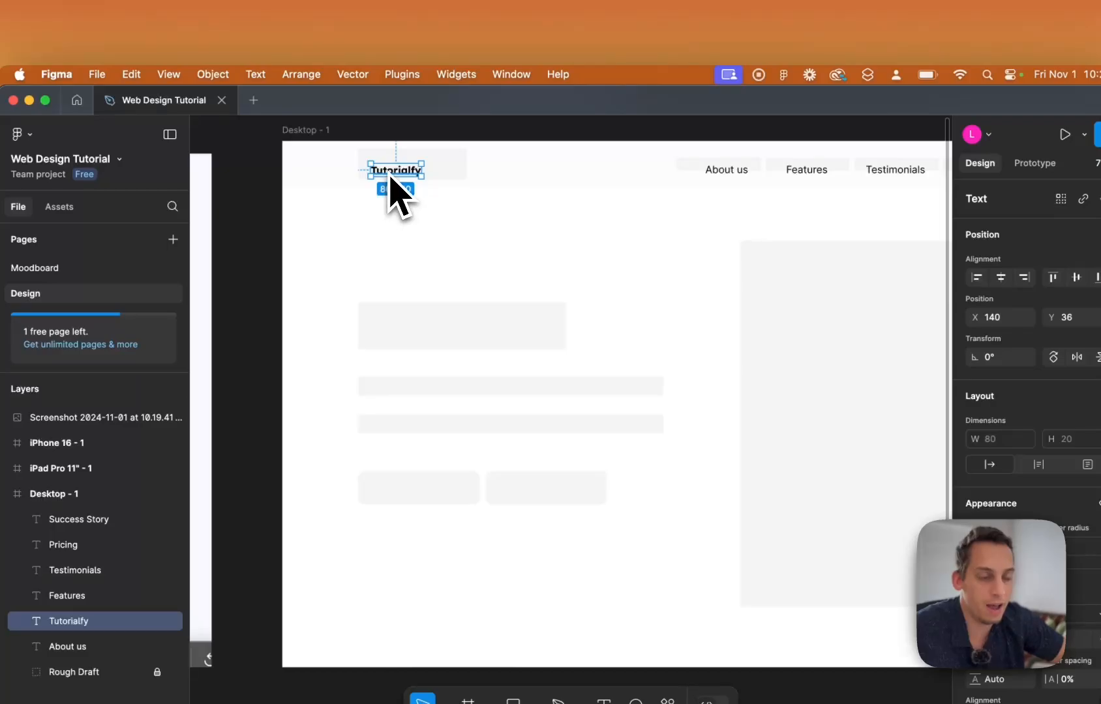
scroll(367, 192, up, 2)
scroll(367, 192, left, 1)
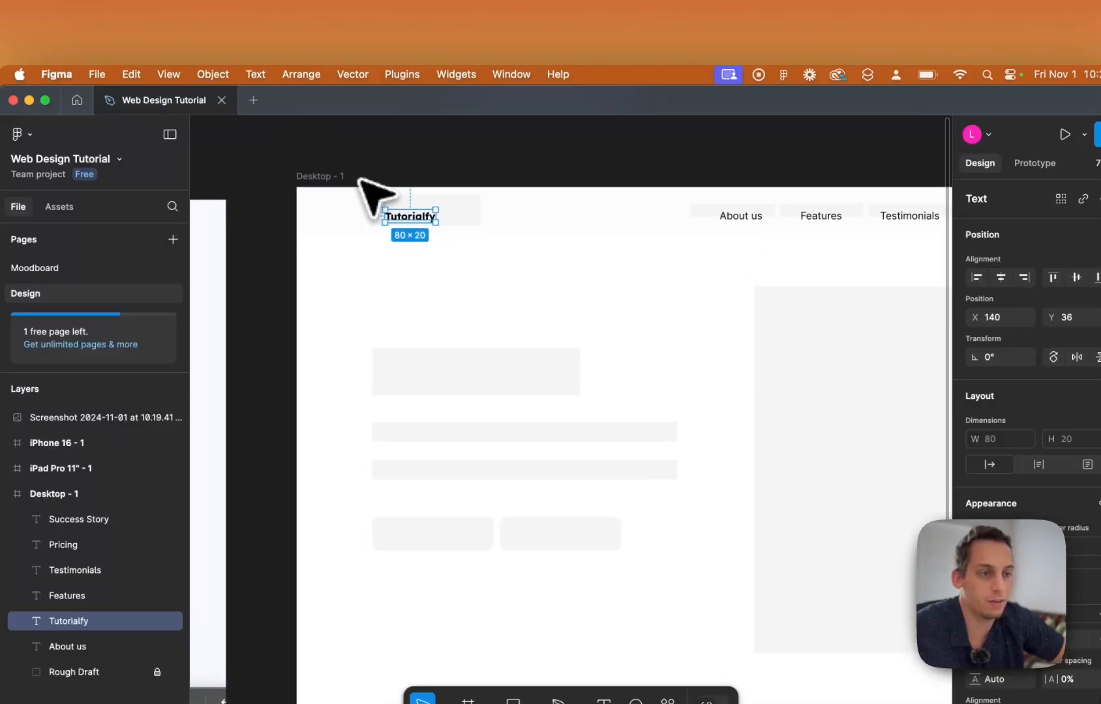
click(369, 164)
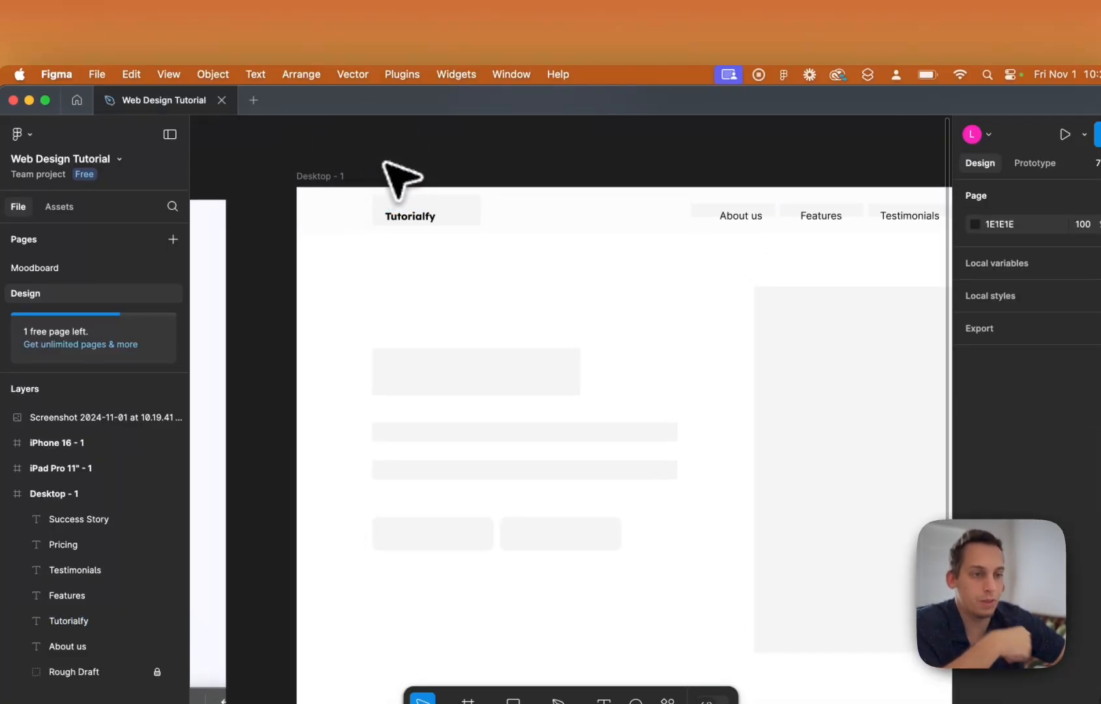
Search the plugins for "icons" and run the Icons8 — icons, illustrations, photos plugin.
scroll(384, 166, up, 5)
click(402, 73)
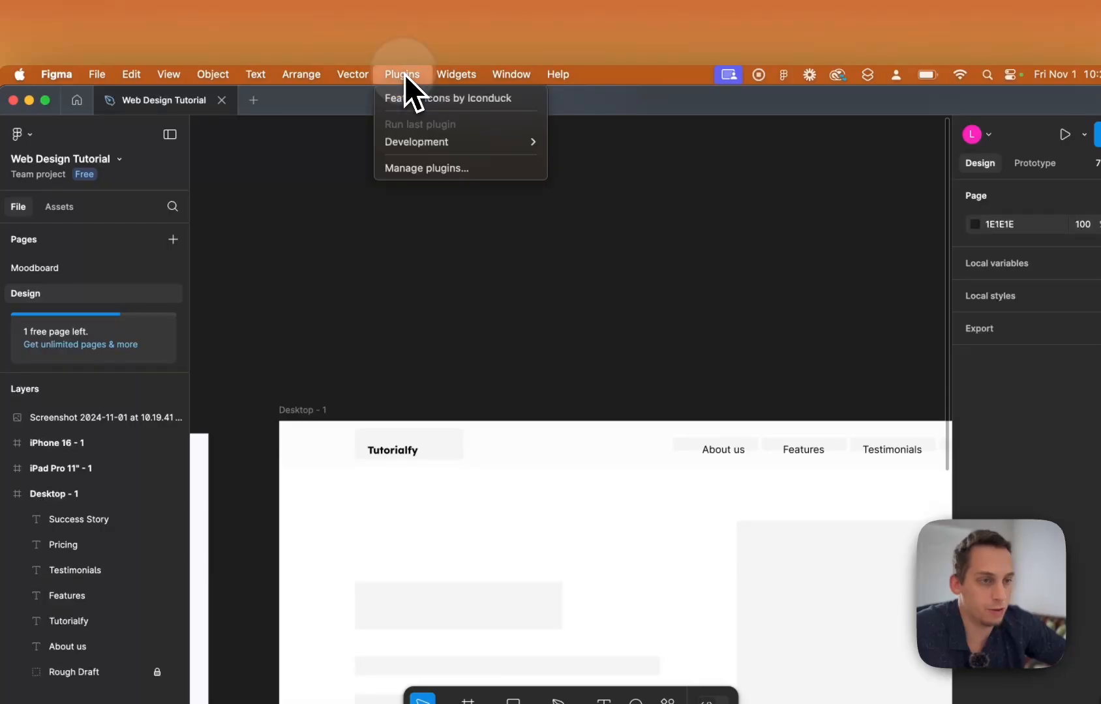
mouse_move(430, 148)
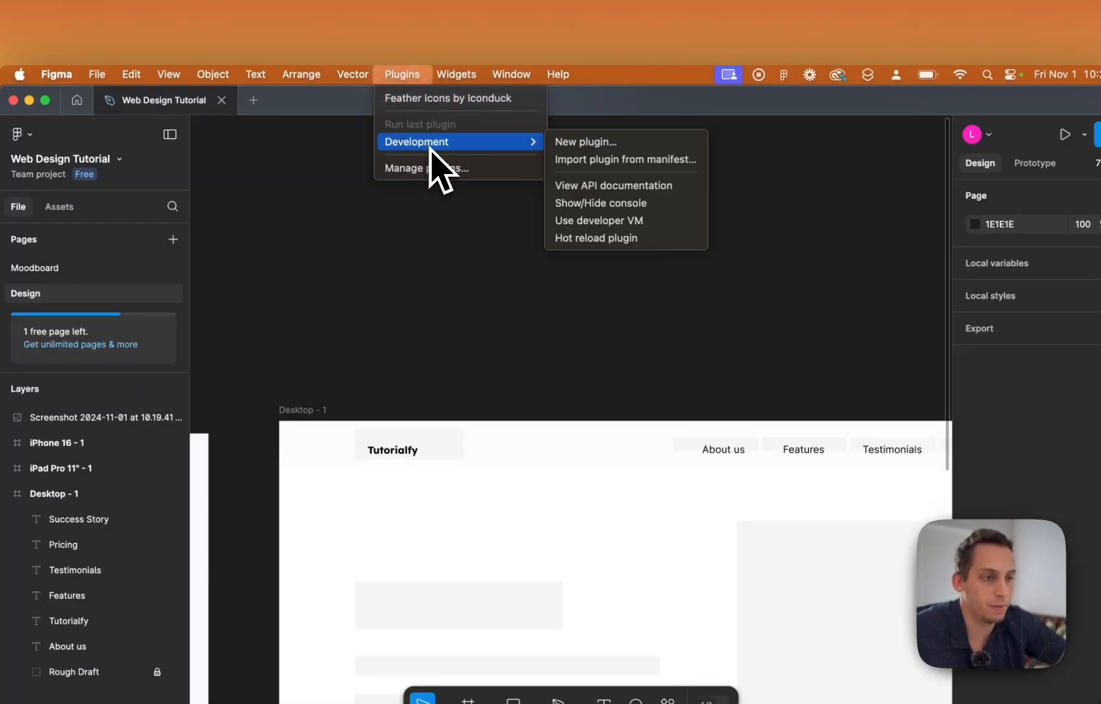
click(477, 168)
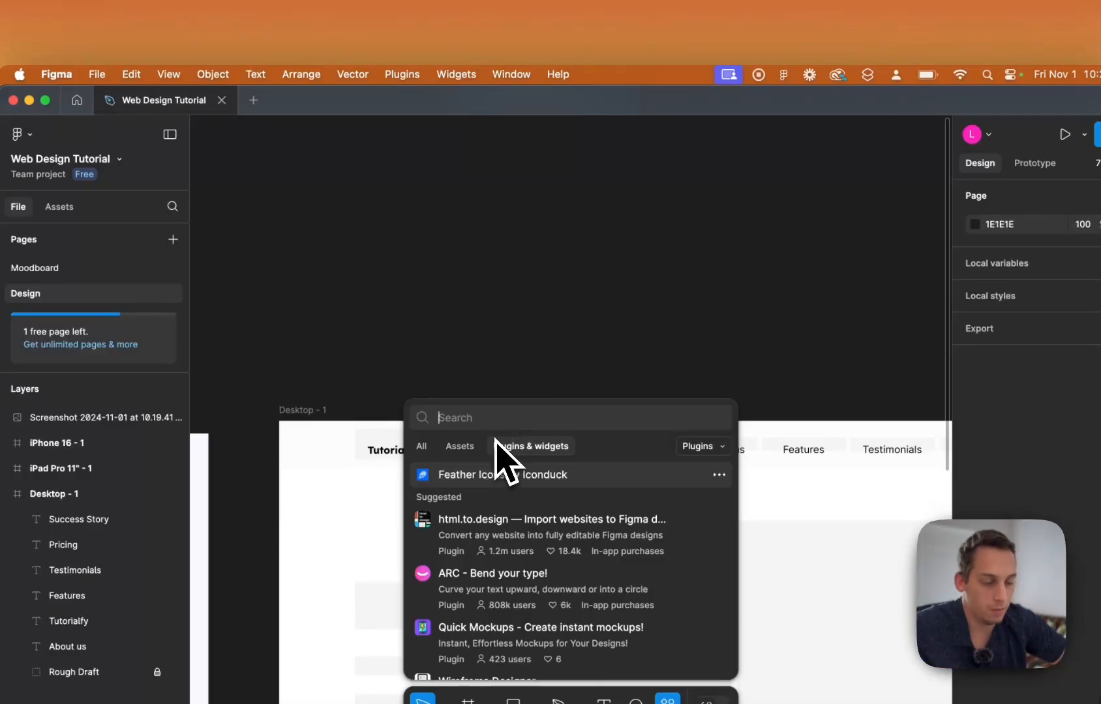
text(icons)
key(Return)
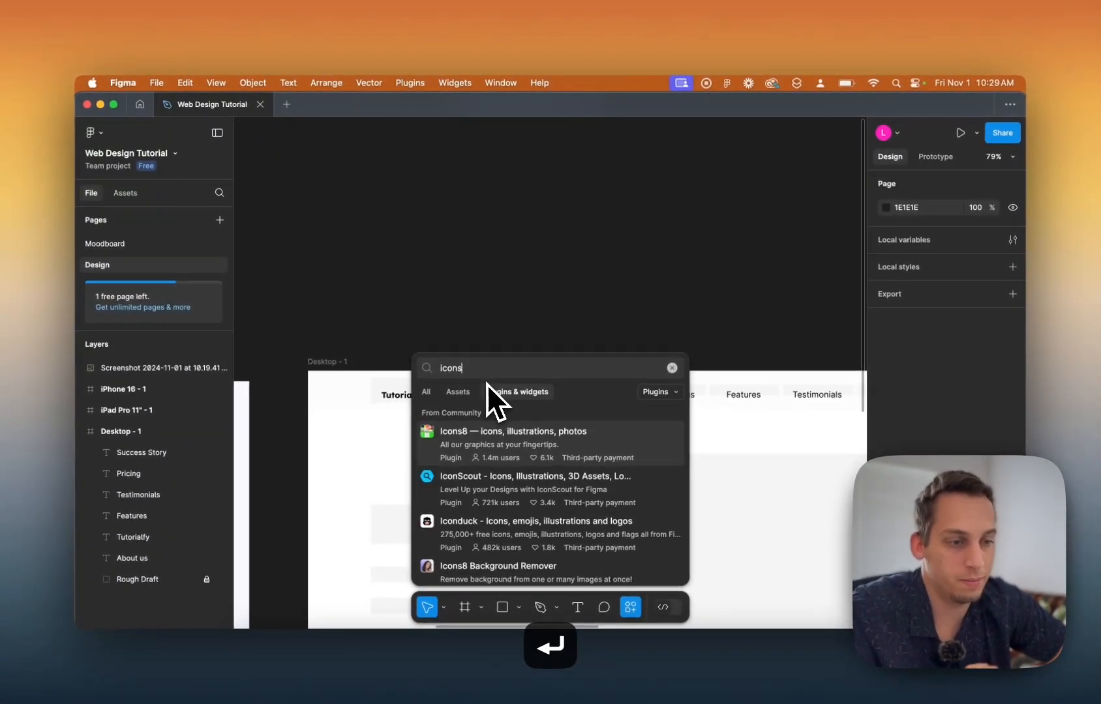
scroll(479, 435, down, 1)
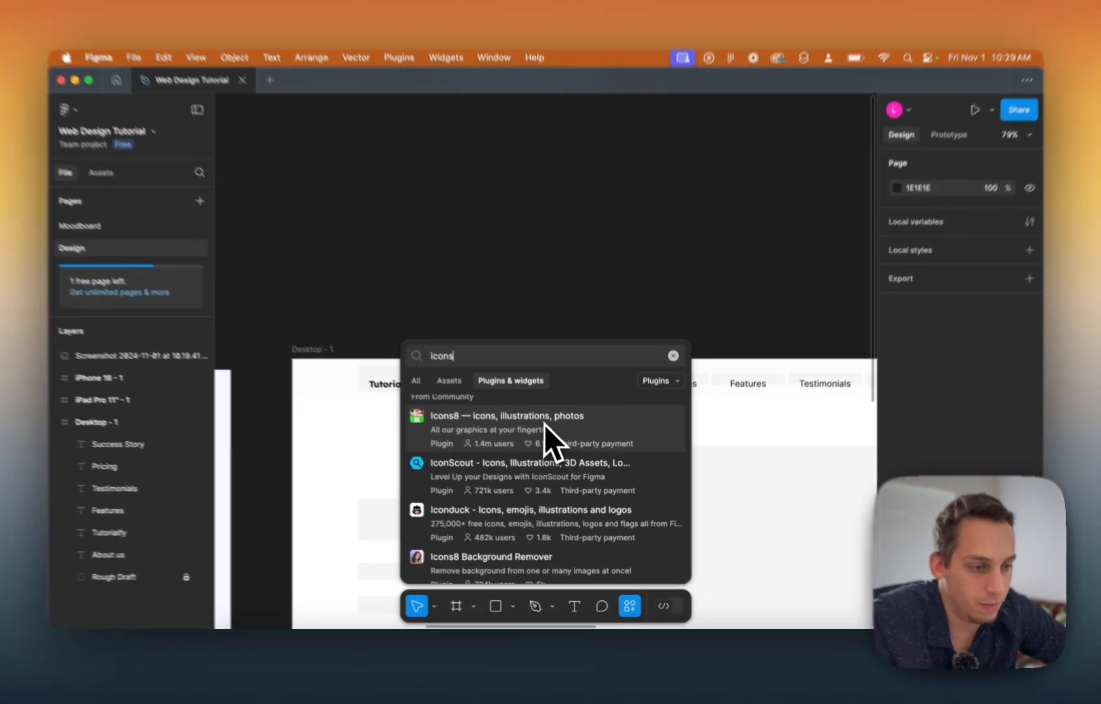
click(543, 424)
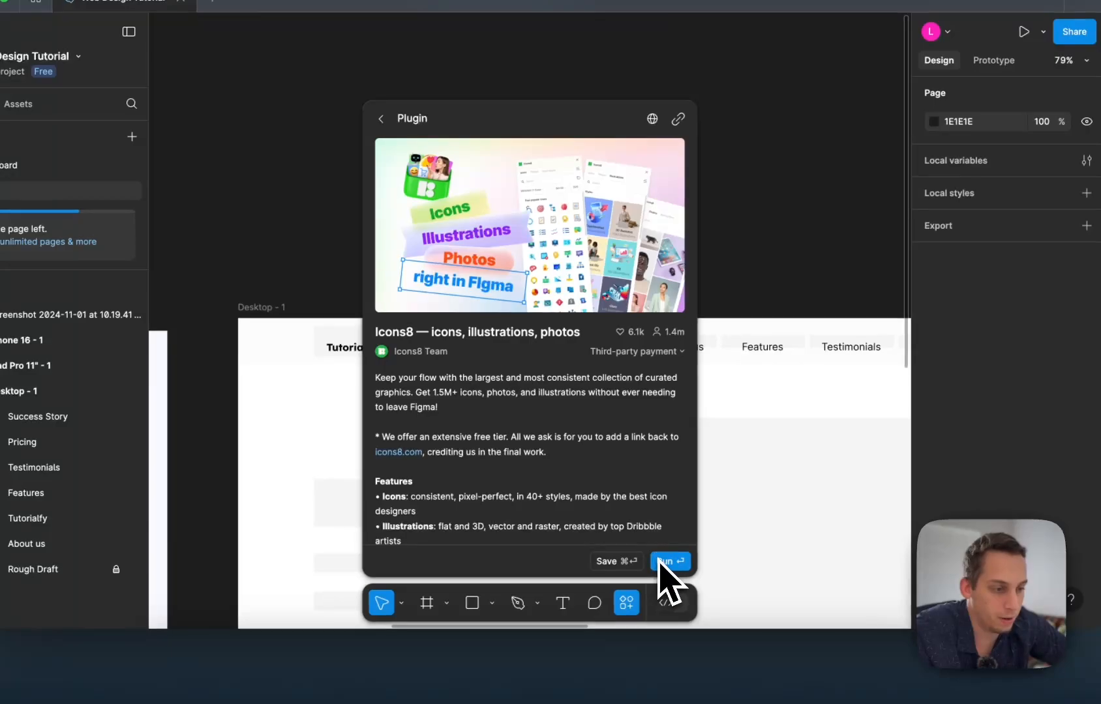
click(667, 562)
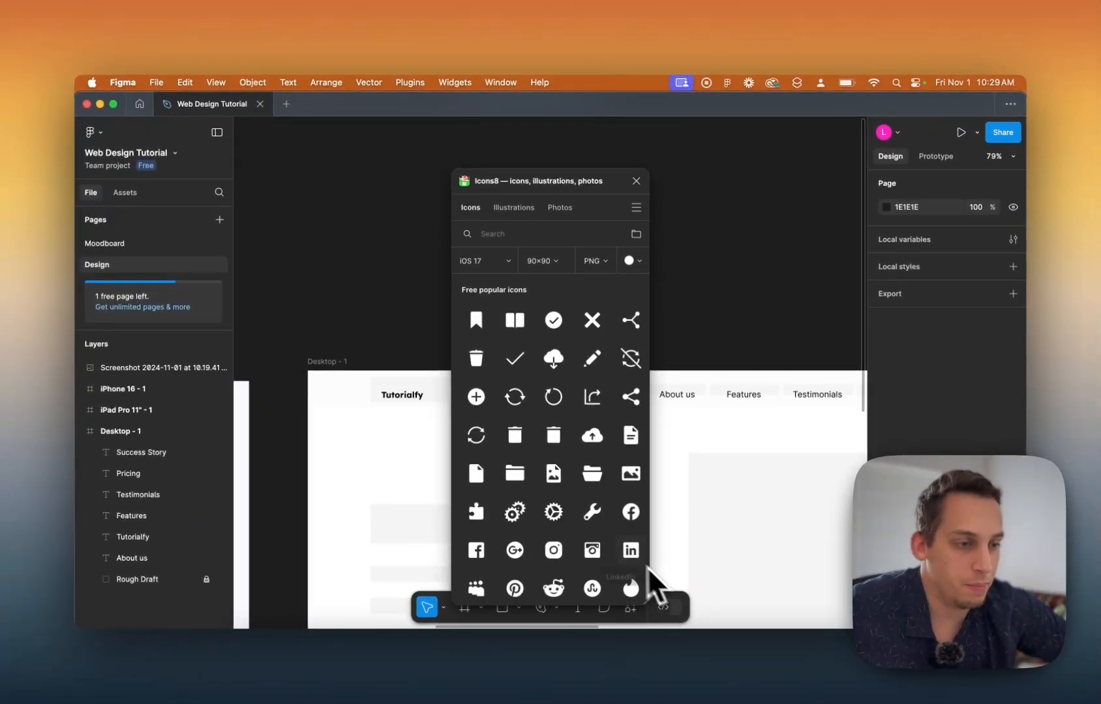
Insert the Tinder flame icon from Icons8 above the Desktop - 1 frame, close the plugin, and move the icon to about X 414, Y -441.
scroll(568, 382, down, 6)
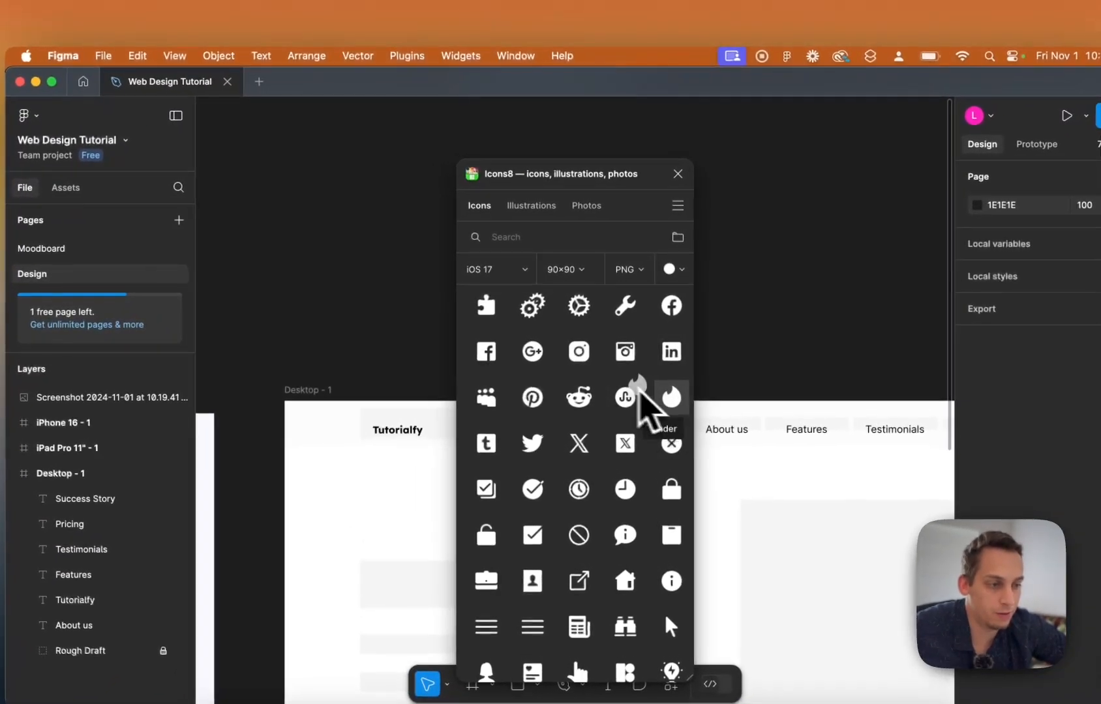
drag(630, 367, 366, 273)
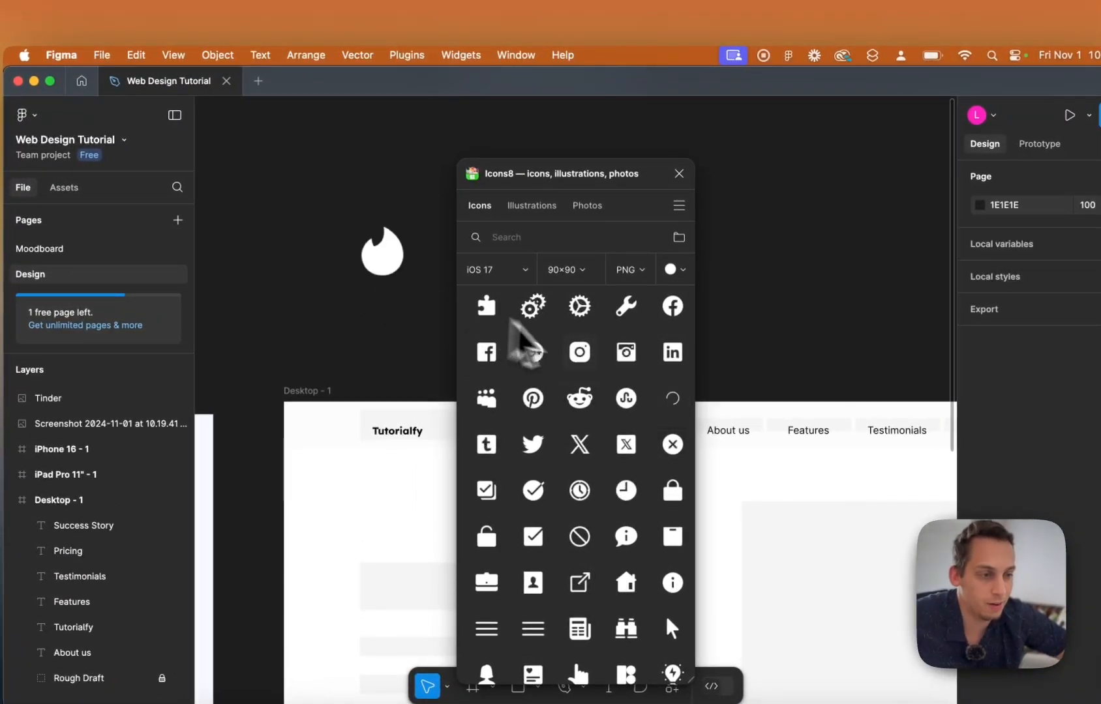
click(680, 174)
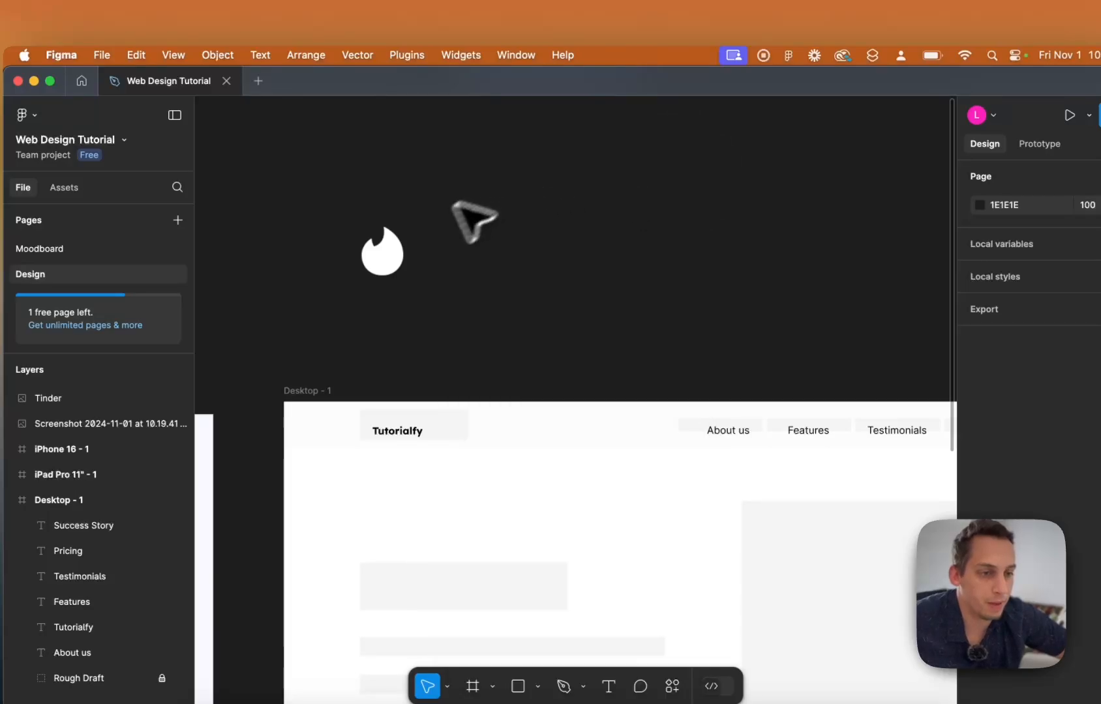
drag(381, 261, 336, 310)
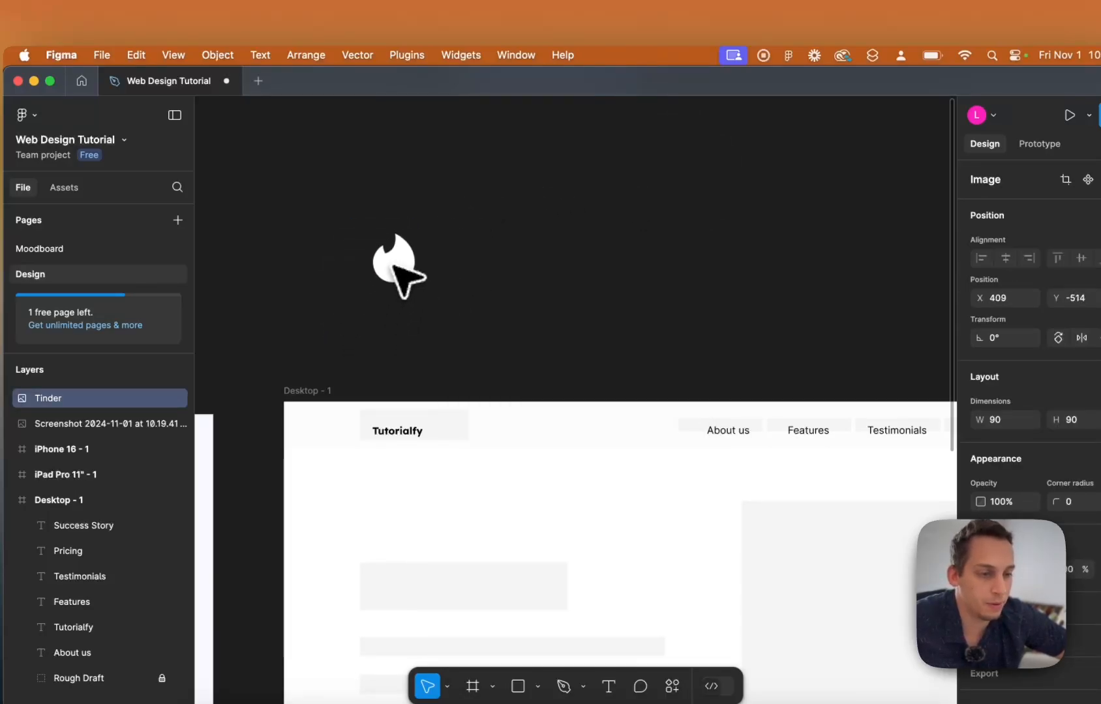
drag(317, 469, 399, 305)
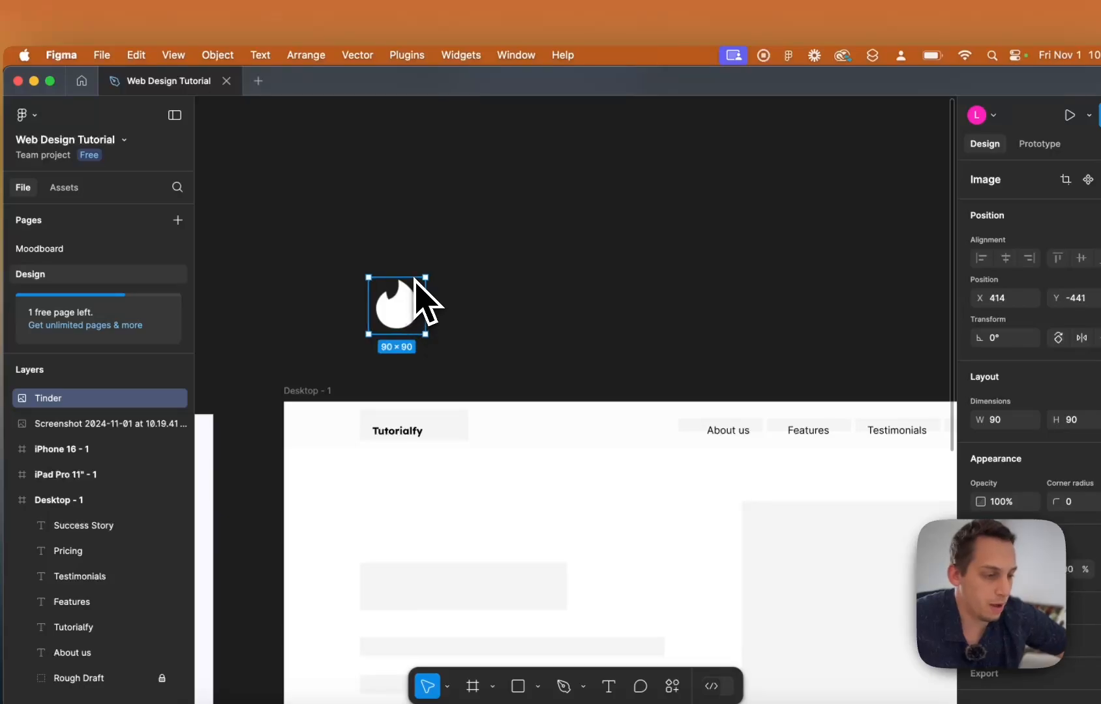
Delete the Tinder icon and run the Feather Icons by Iconduck plugin.
key(BackSpace)
click(401, 52)
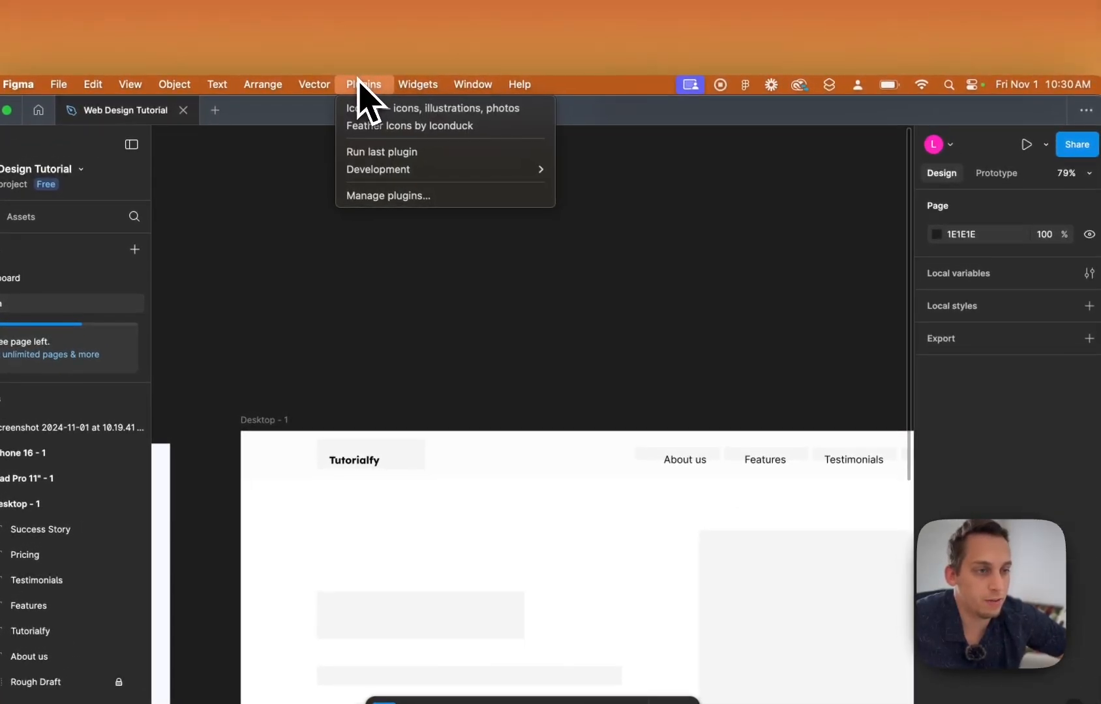
click(397, 130)
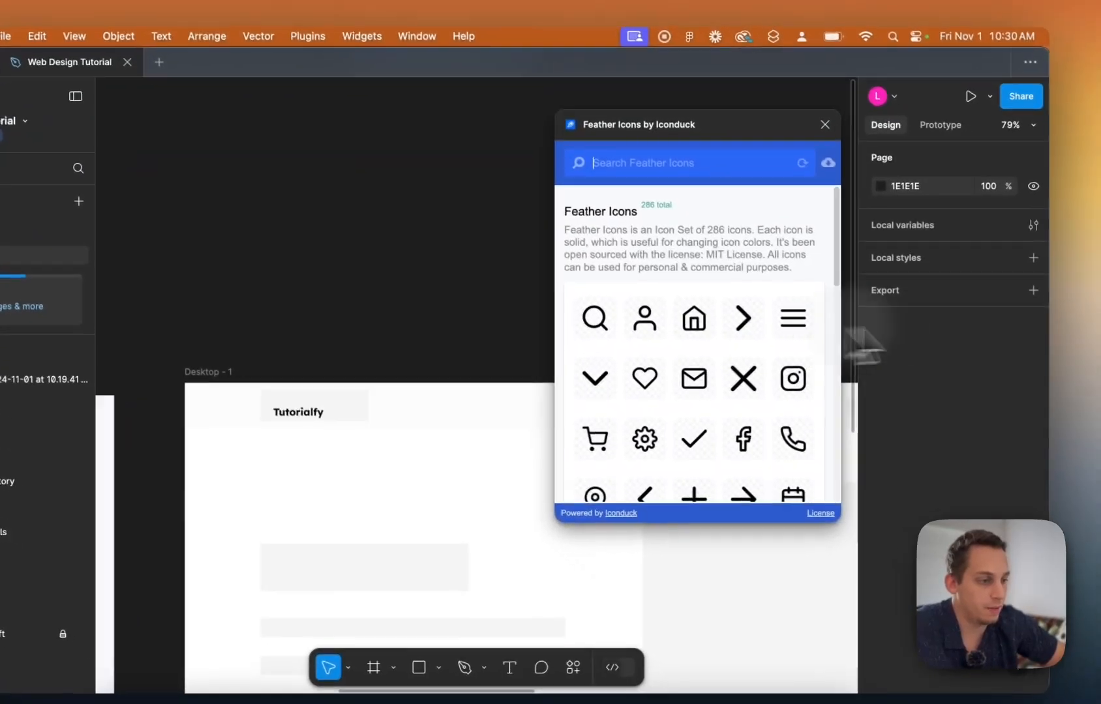
Insert the check circle icon from Feather Icons above the Desktop - 1 frame and close the plugin.
scroll(792, 466, down, 2)
scroll(723, 393, down, 3)
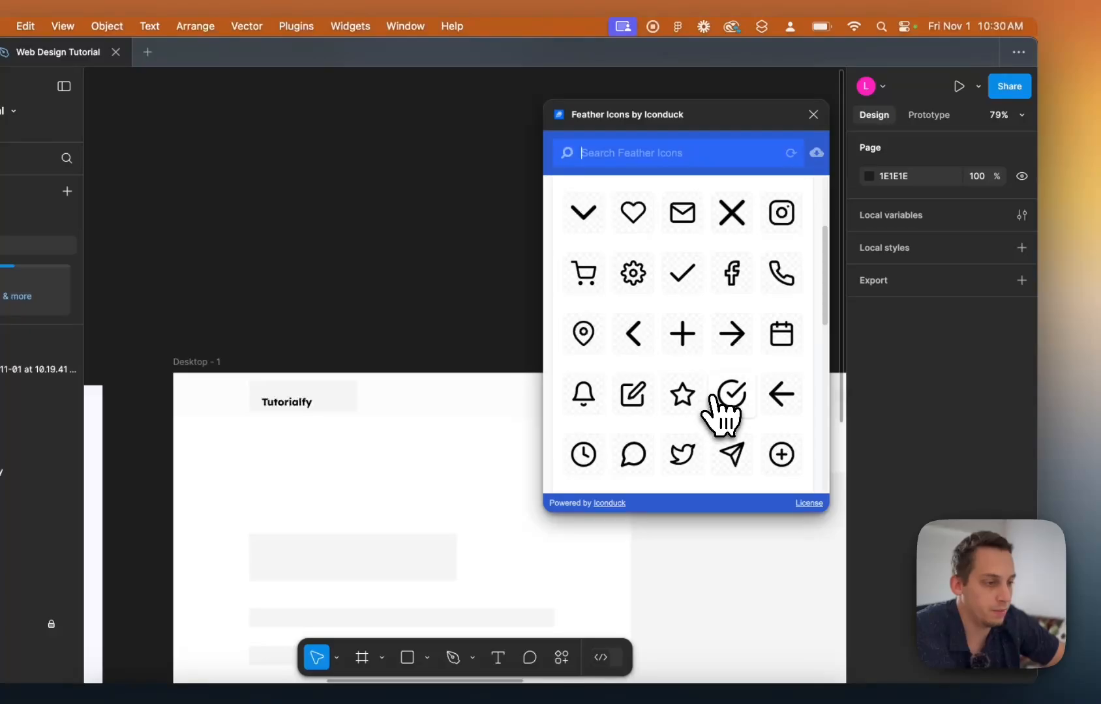
drag(732, 394, 376, 348)
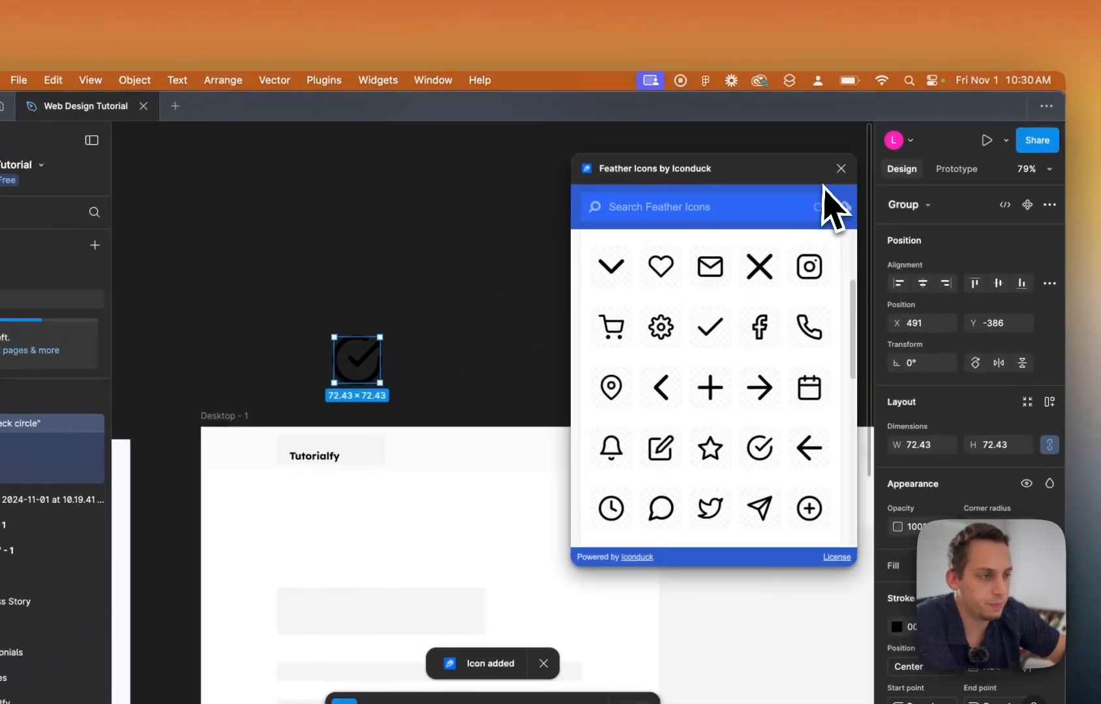
click(872, 158)
Move the check circle icon into the Desktop - 1 header beside the Tutorialfy text, at about X 56, Y 12.
scroll(952, 240, down, 2)
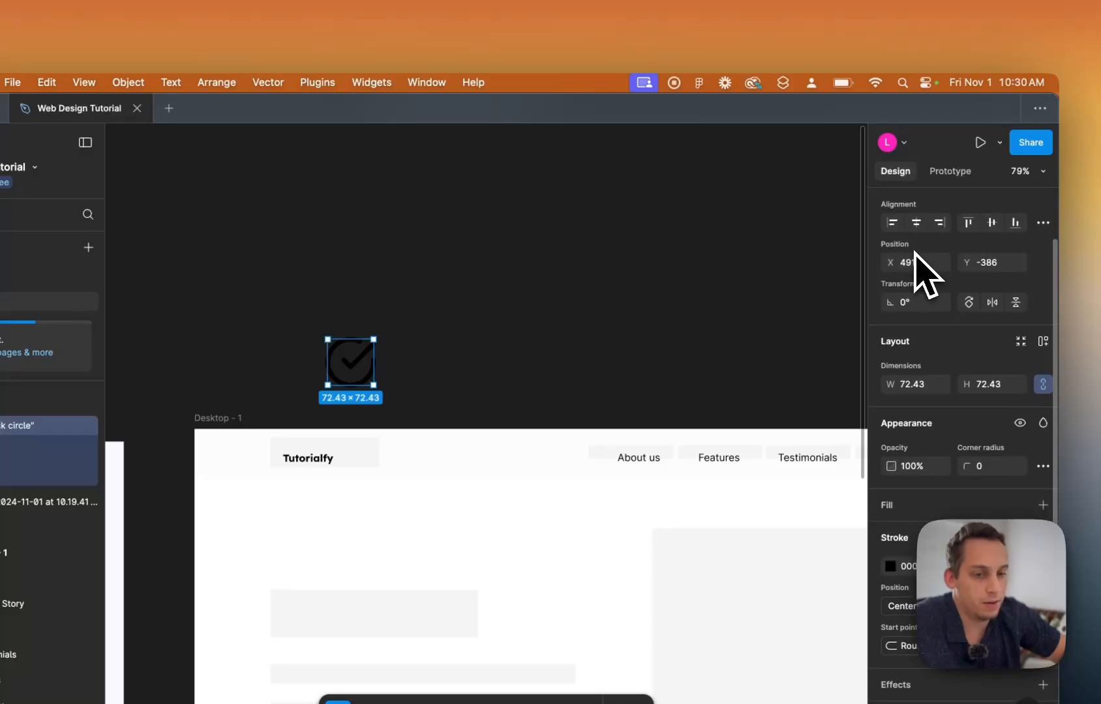
scroll(919, 274, up, 2)
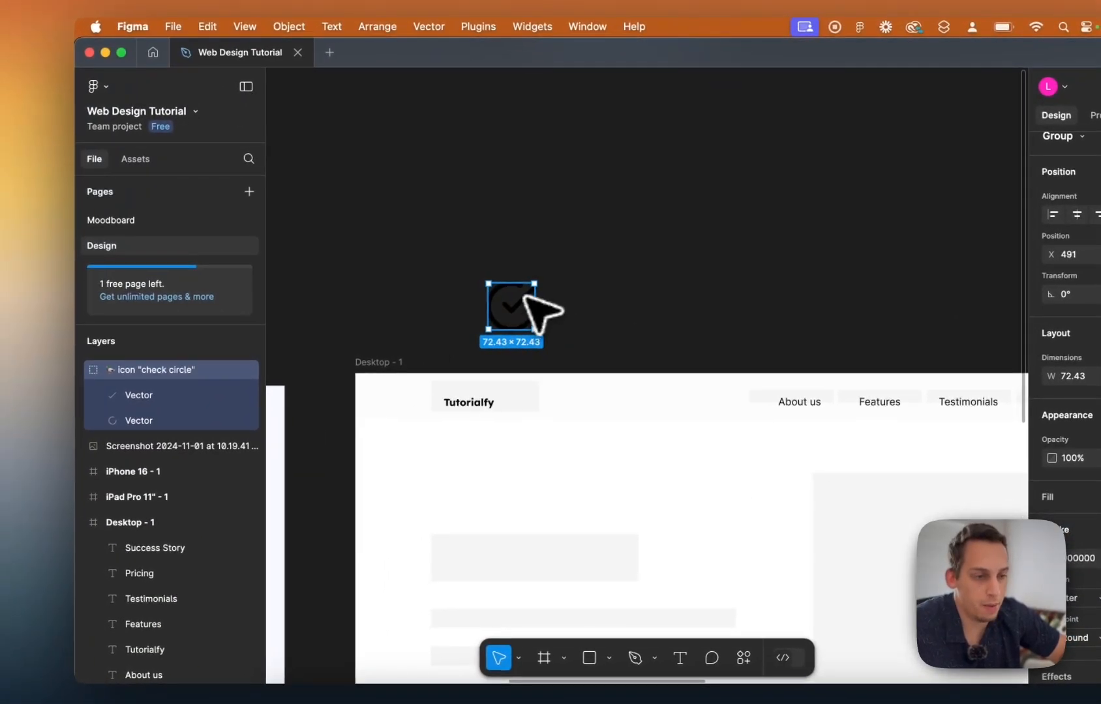
mouse_move(420, 394)
mouse_down()
mouse_move(422, 410)
mouse_move(422, 395)
mouse_up()
Expand the Desktop - 1 frame's layers and select the check circle icon in its header.
click(81, 419)
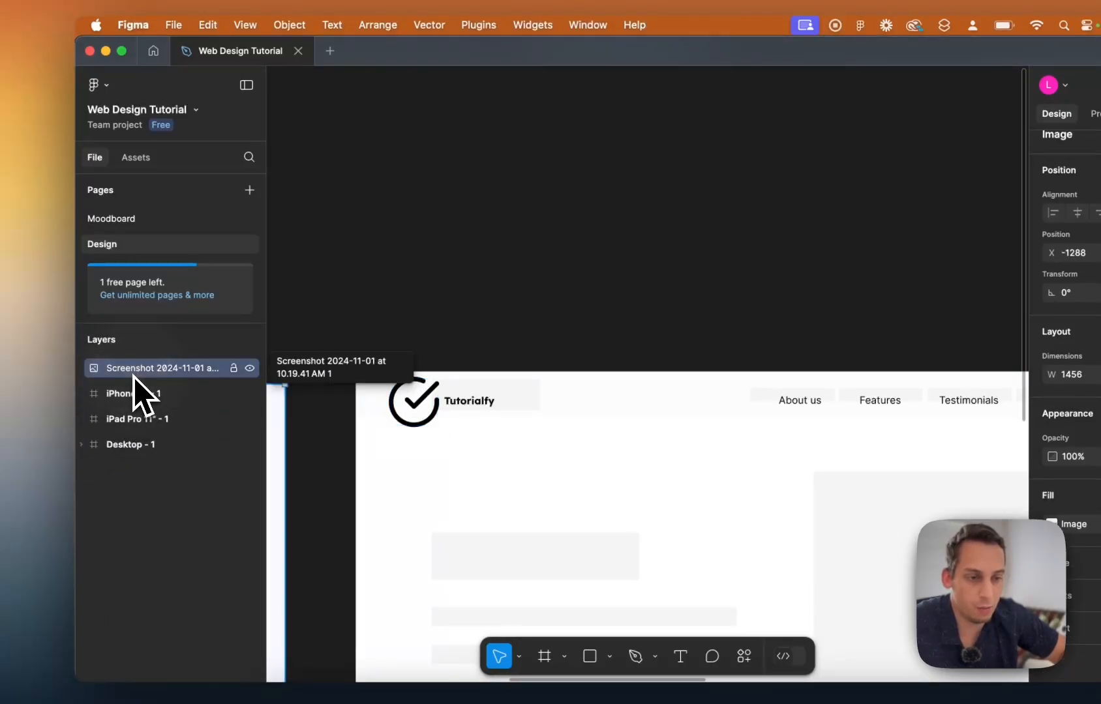
scroll(433, 268, down, 5)
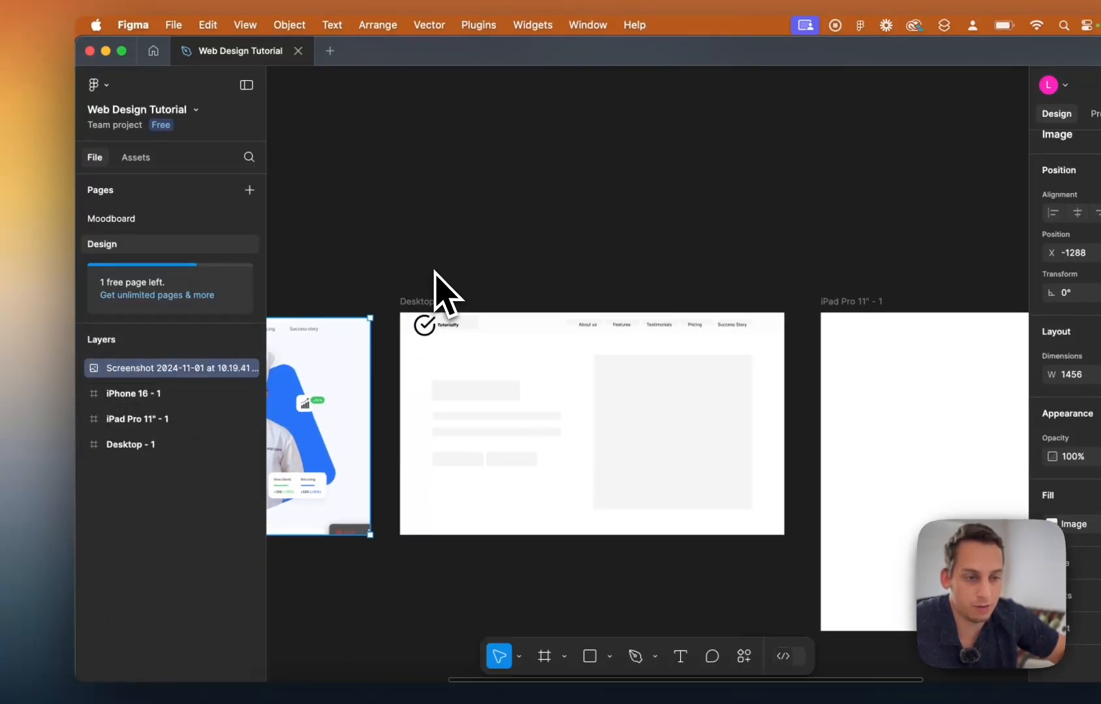
scroll(443, 277, left, 7)
scroll(610, 340, right, 4)
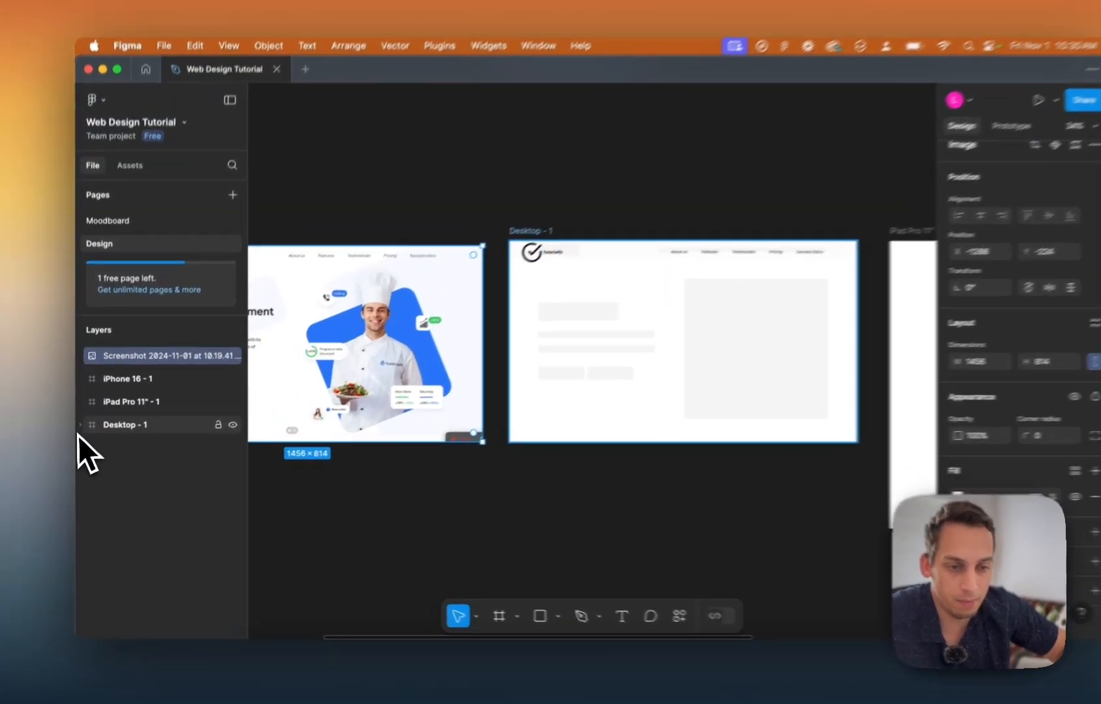
click(81, 430)
click(94, 442)
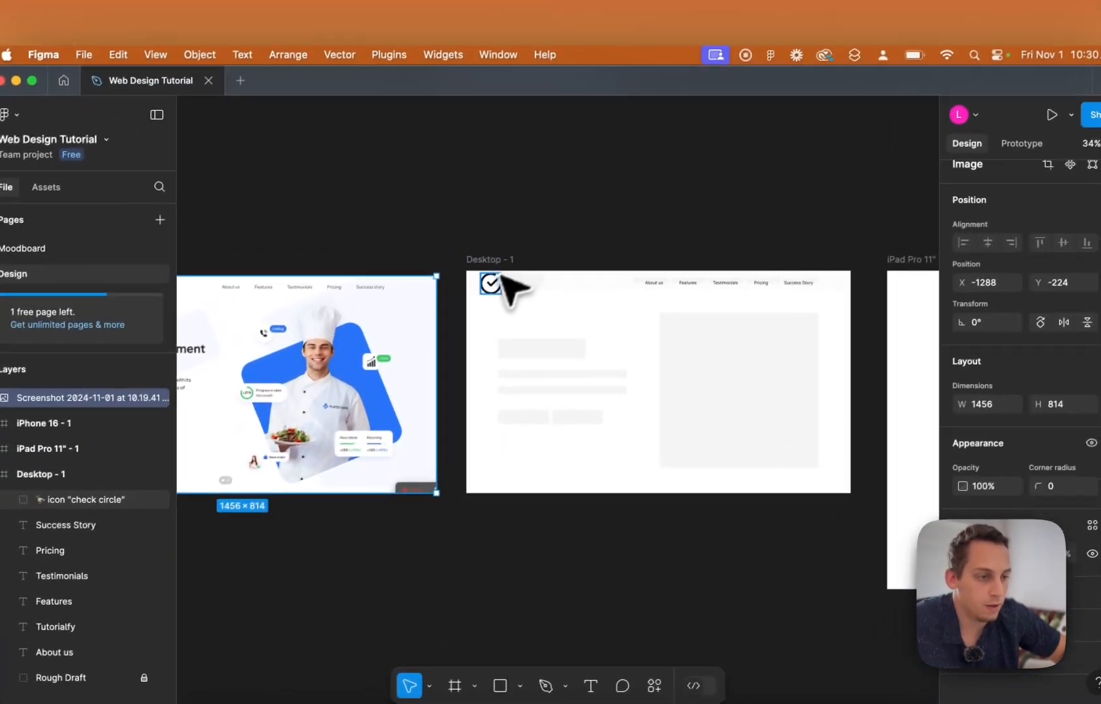
click(490, 283)
scroll(509, 287, up, 10)
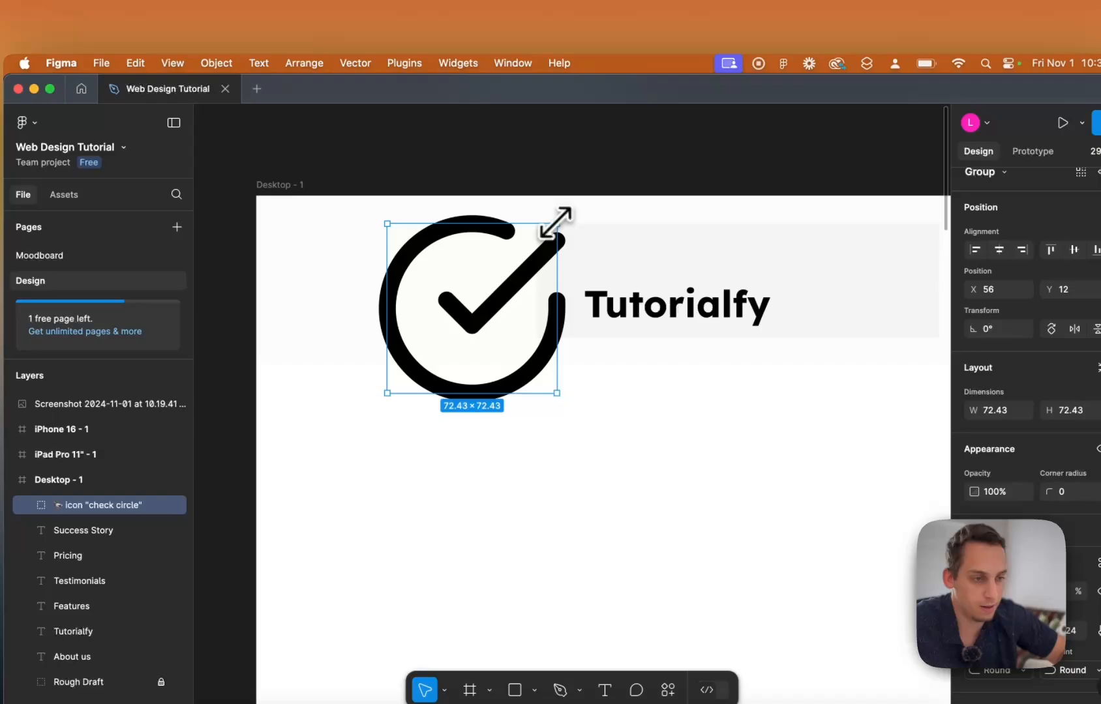
Try resizing the check circle icon to 43 × 43 with the Move tool, and undo the resizing.
drag(538, 217, 474, 288)
drag(455, 344, 430, 369)
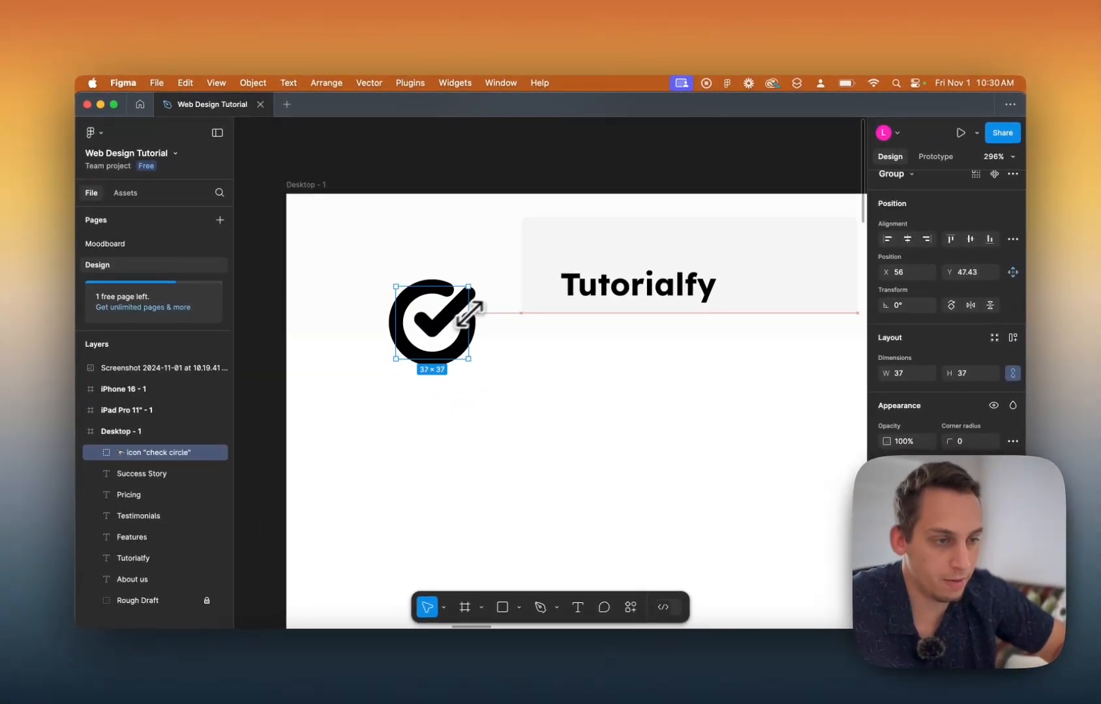
drag(469, 314, 502, 254)
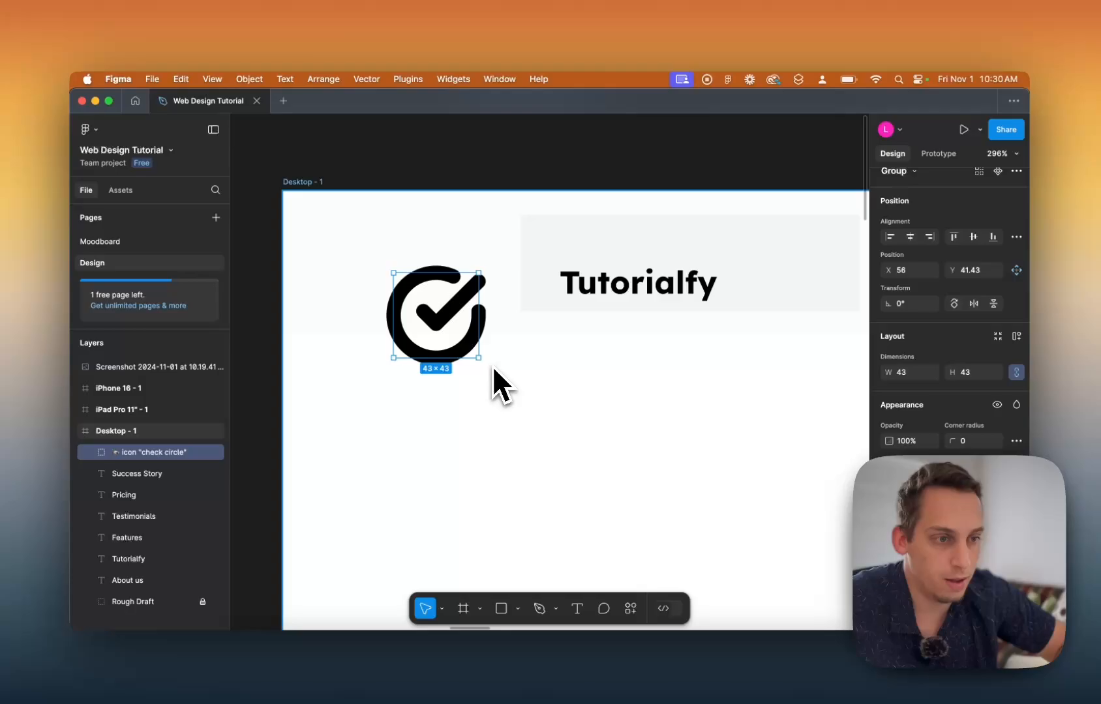
key(super+z)
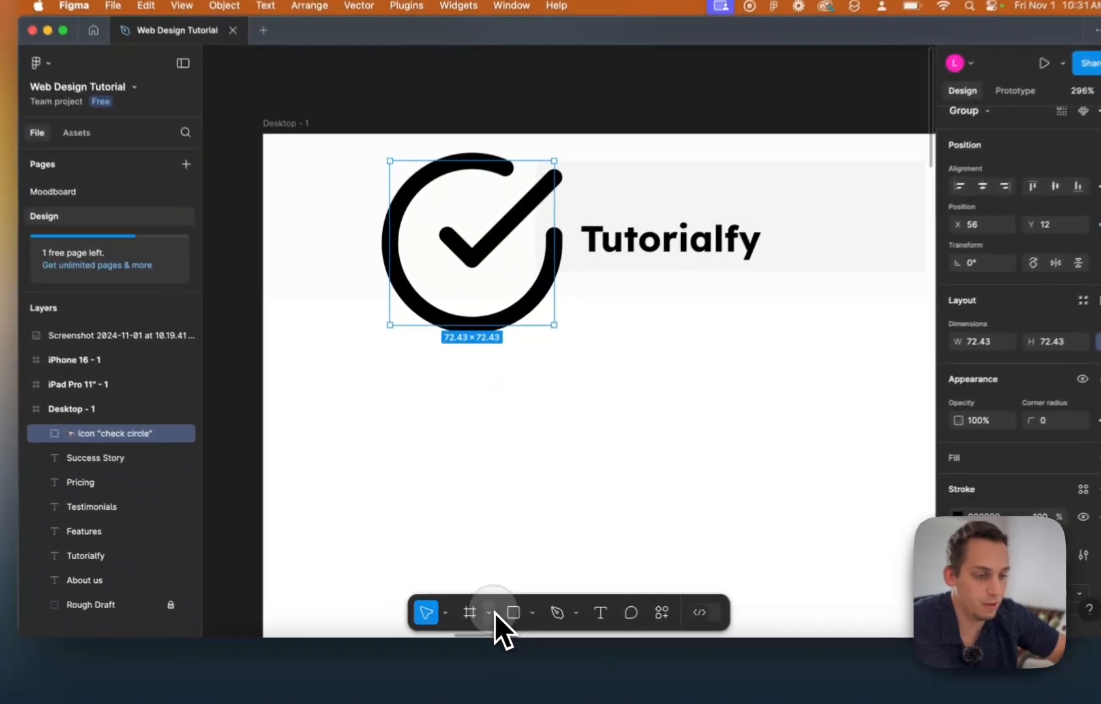
Scale the check circle icon proportionally to 15 × 15 with the Scale tool and place it beside the Tutorialfy text at X 118, Y 38.
click(481, 607)
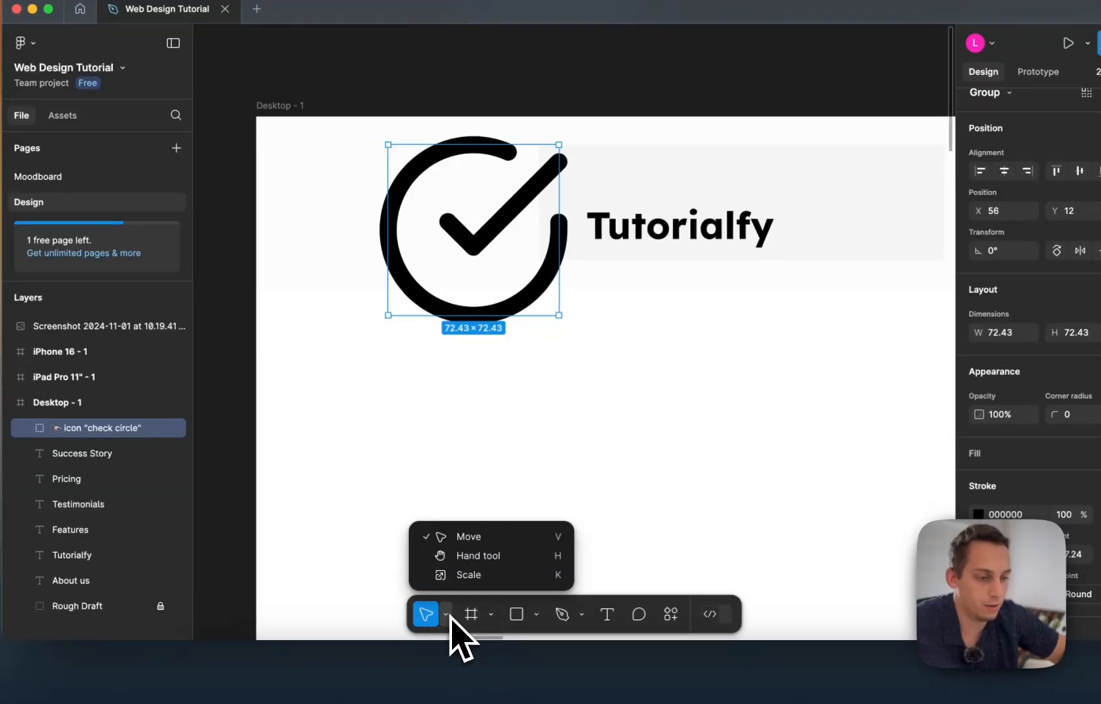
click(460, 576)
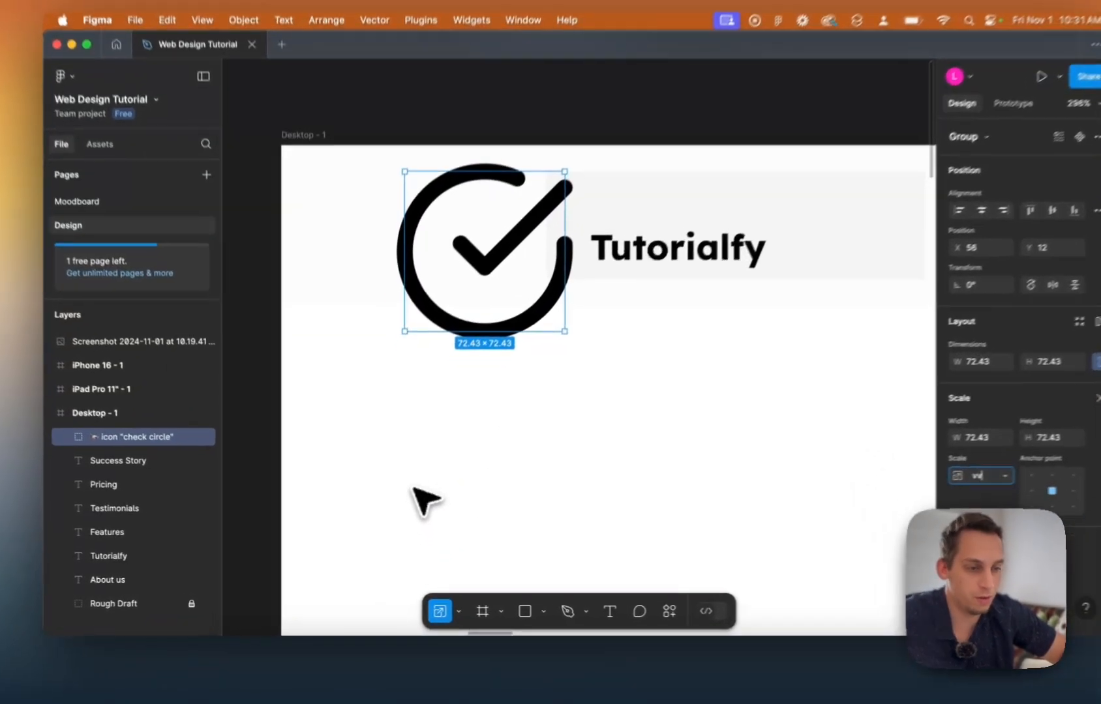
key(v)
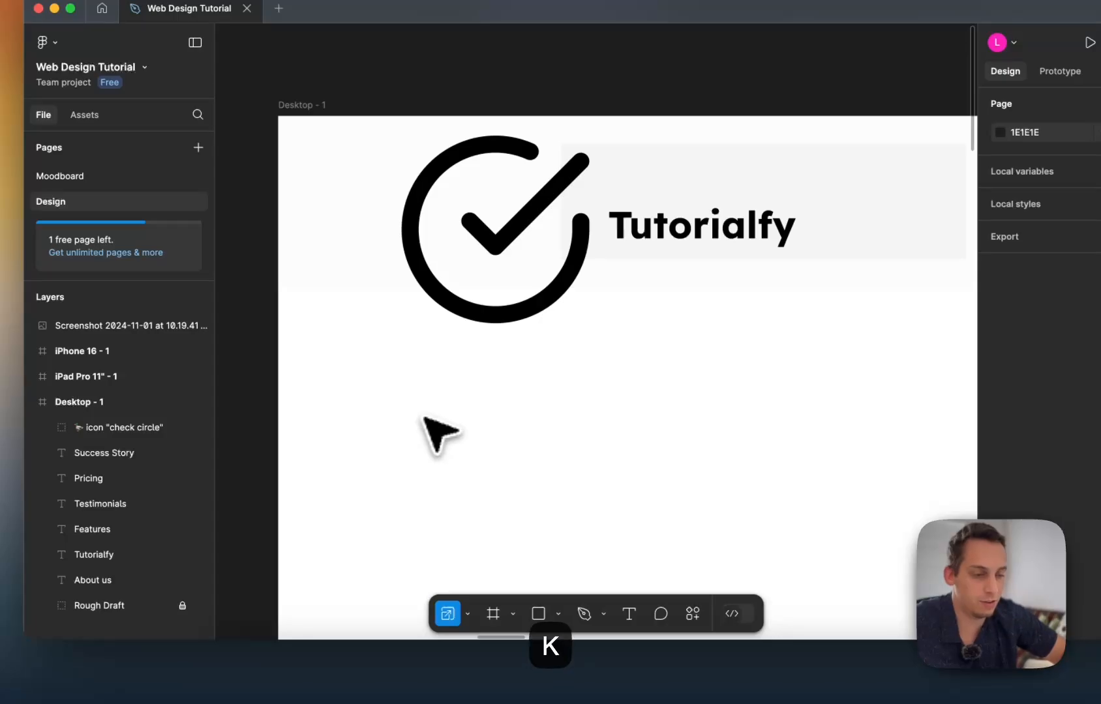
click(493, 316)
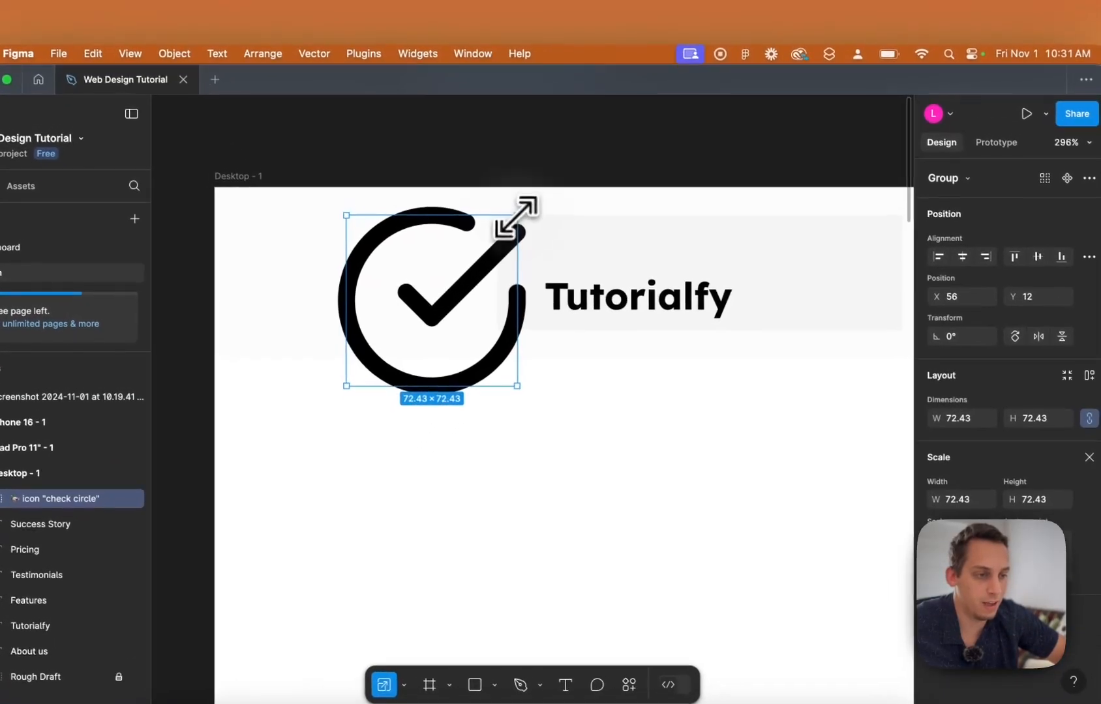
drag(517, 216, 510, 299)
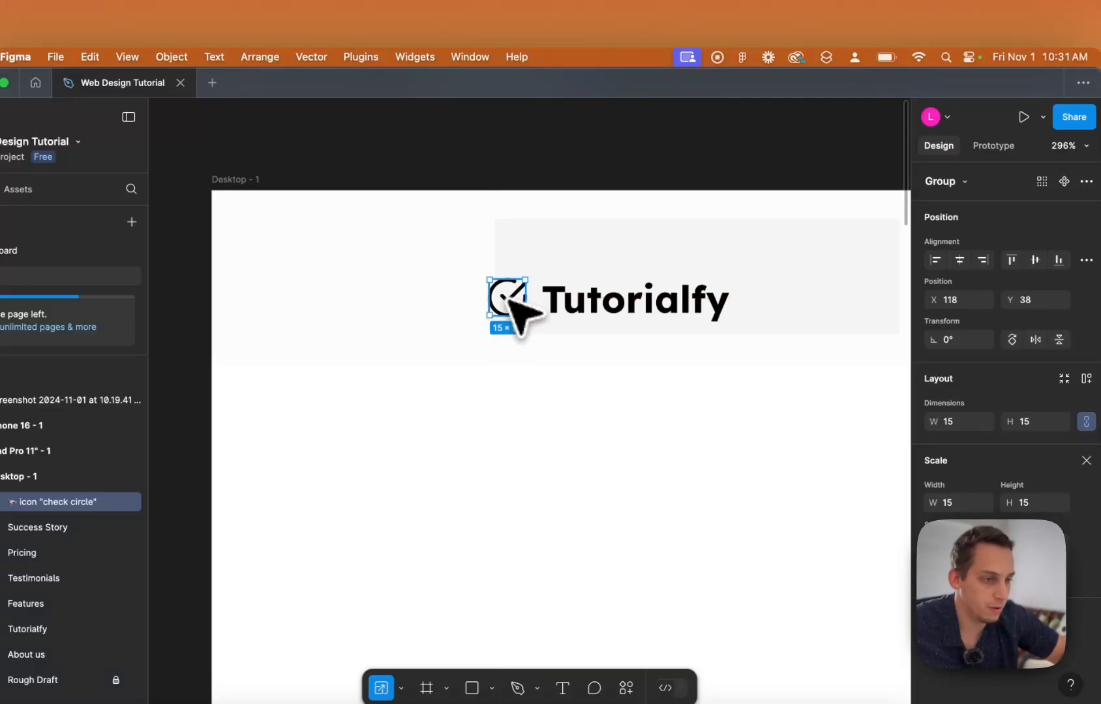
scroll(509, 301, up, 5)
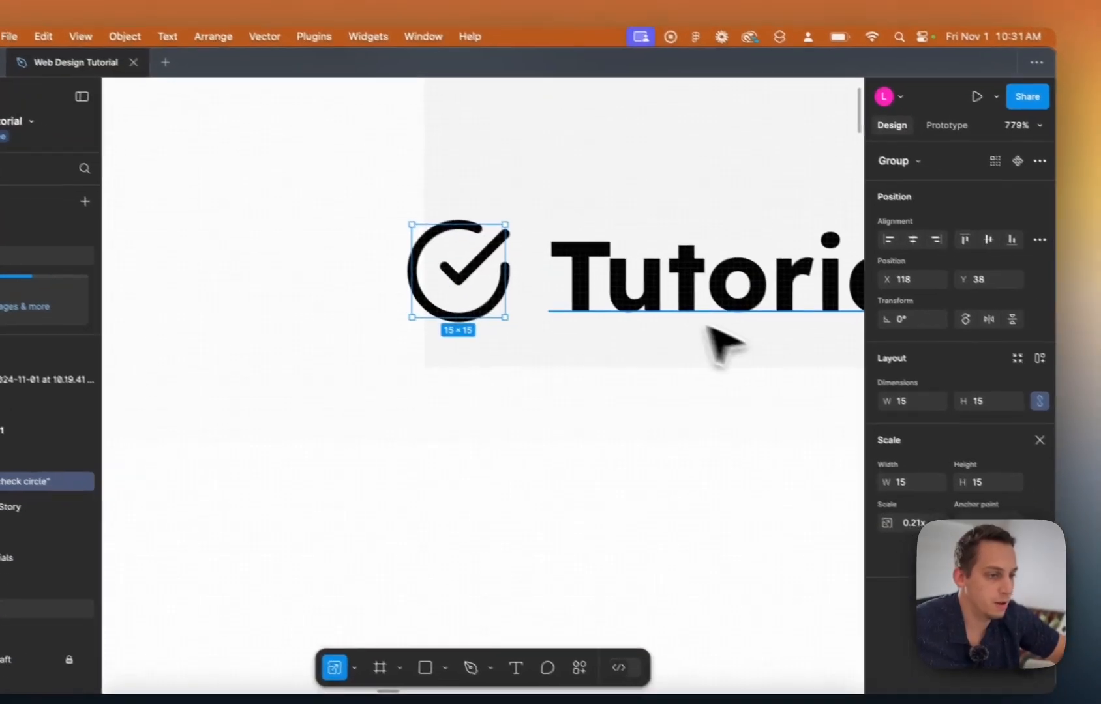
scroll(706, 329, down, 4)
scroll(705, 329, right, 3)
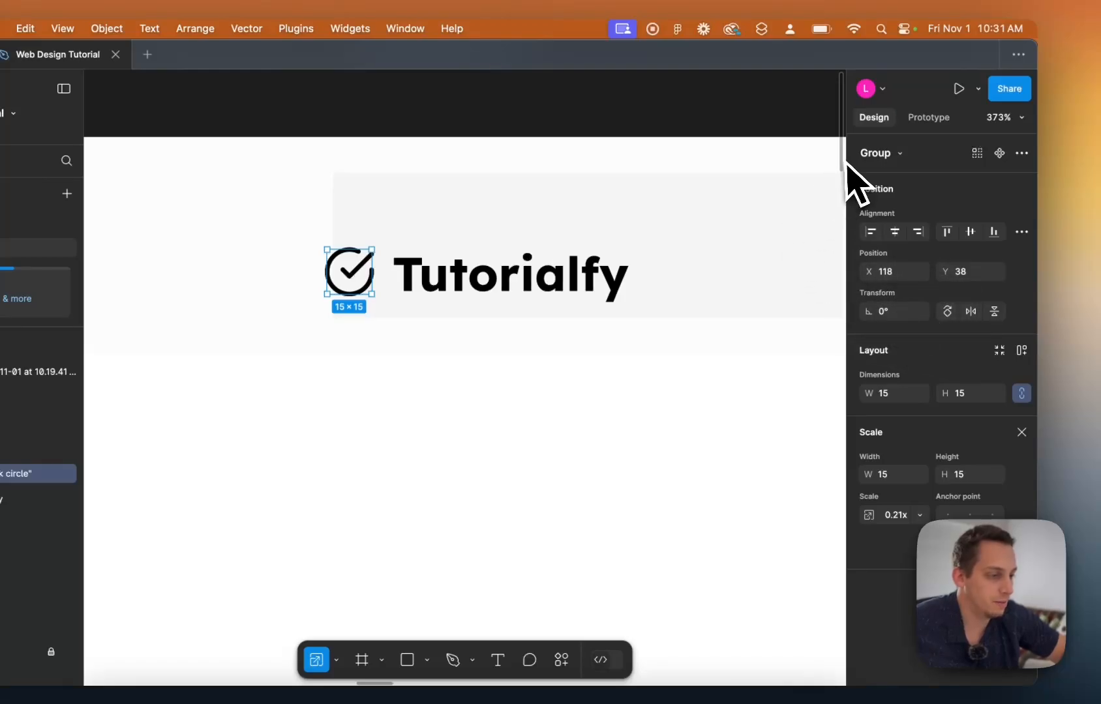
click(455, 517)
key(v)
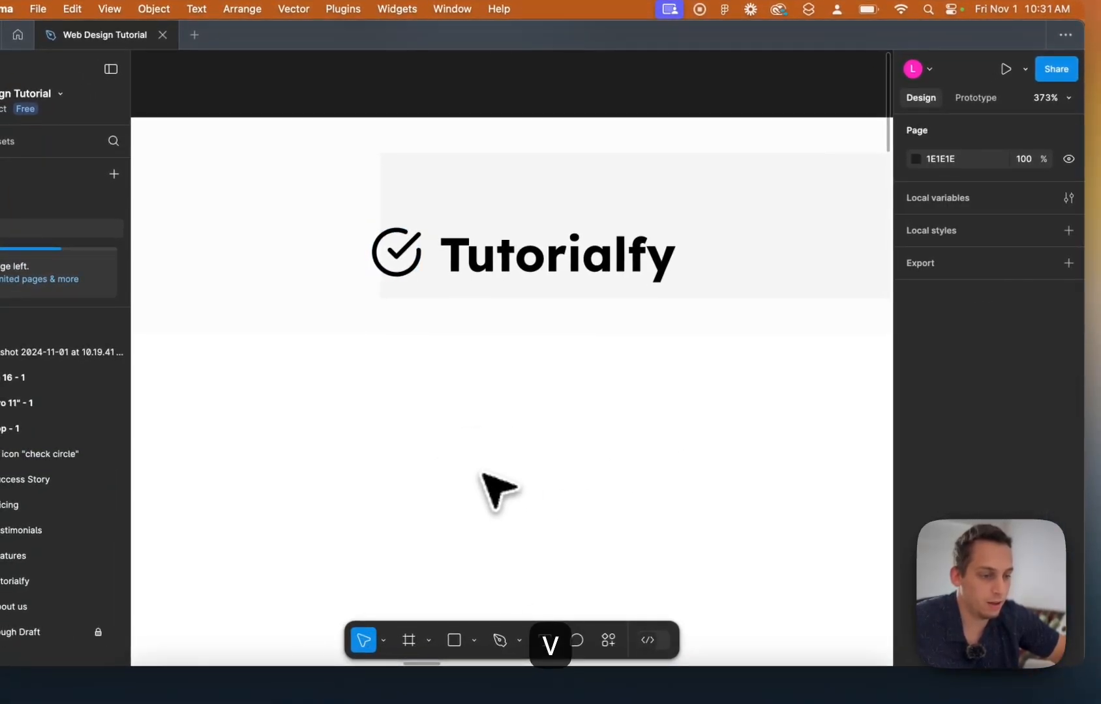
Set the check circle icon's stroke weight to 2.
click(399, 256)
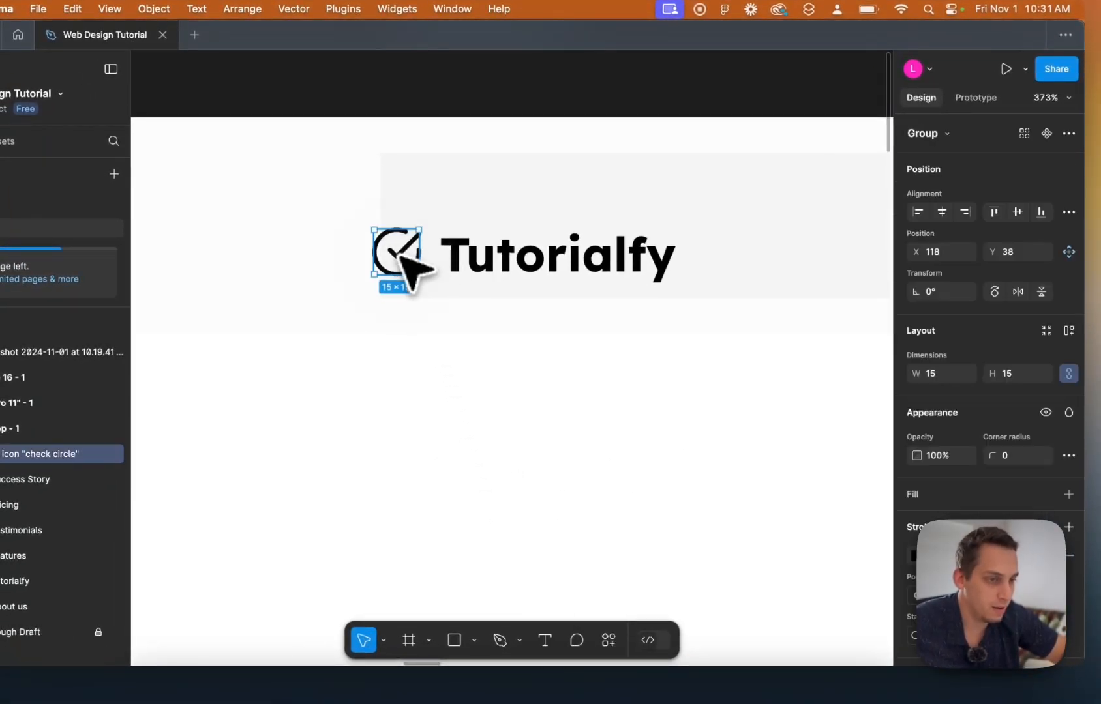
scroll(988, 509, down, 2)
click(1011, 533)
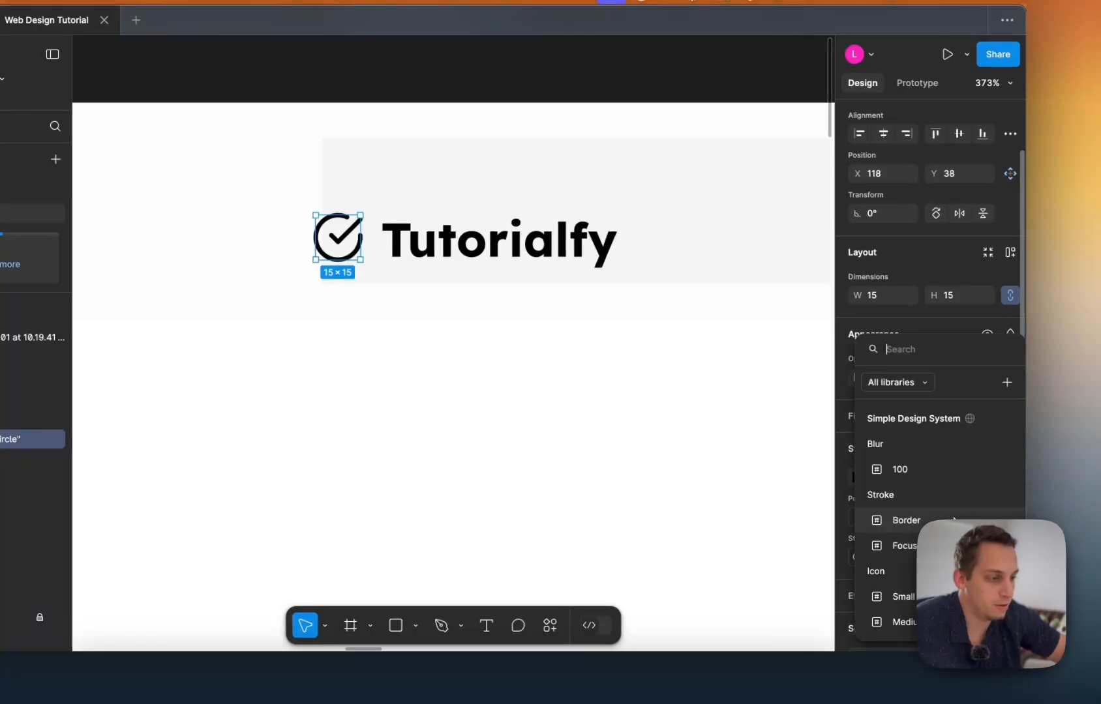
key(Escape)
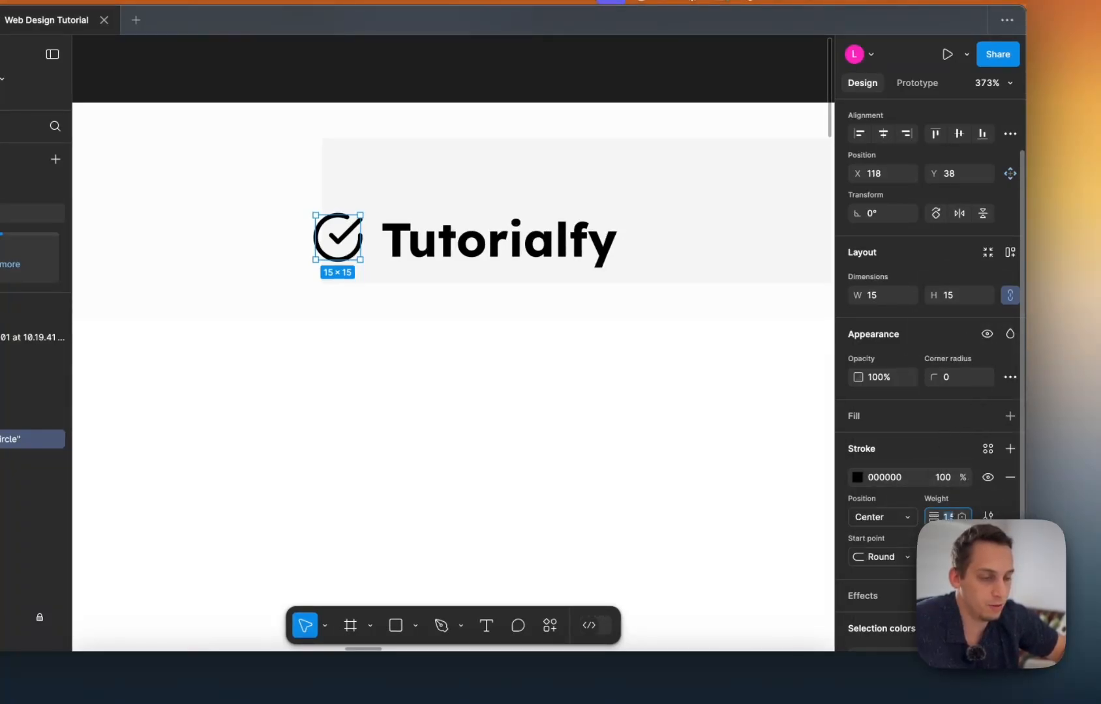
text(2)
key(Return)
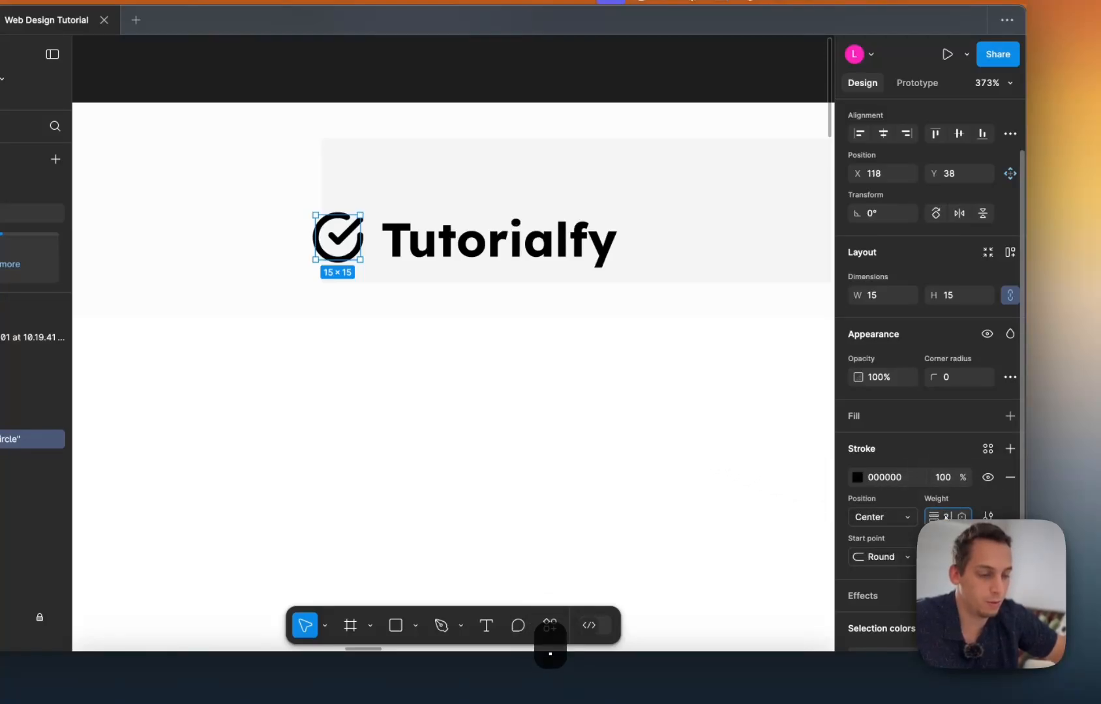
key(Return)
click(601, 453)
scroll(590, 454, right, 3)
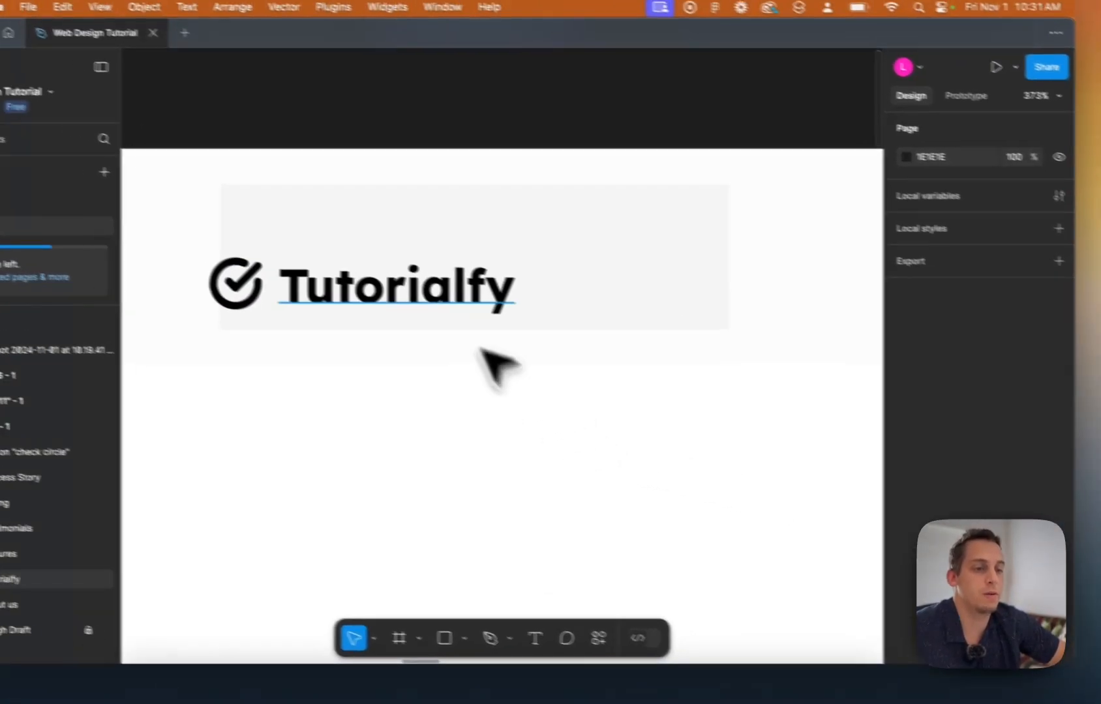
Change the check circle icon's stroke colour to the green 41D58D.
click(383, 301)
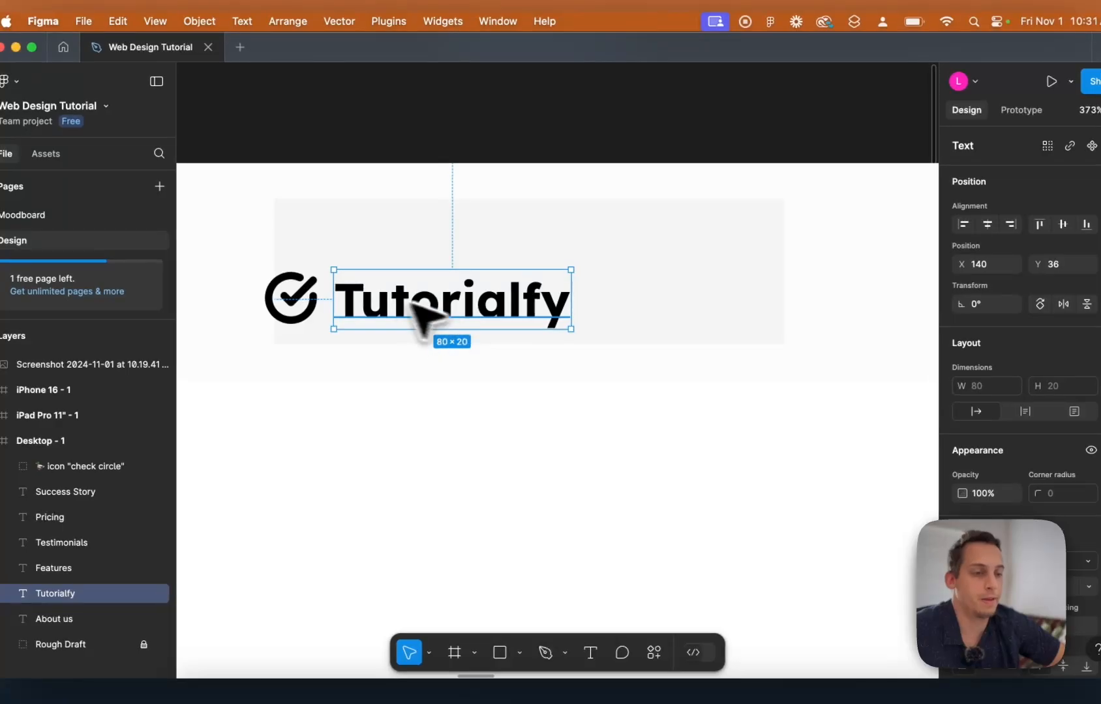
click(306, 308)
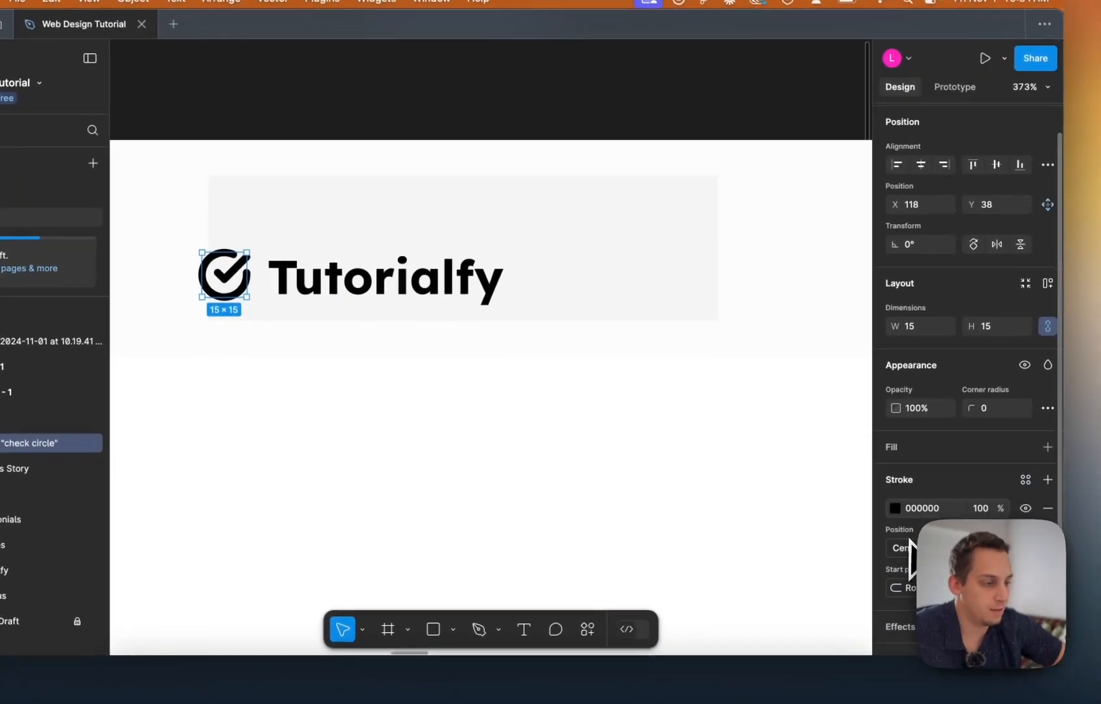
click(894, 508)
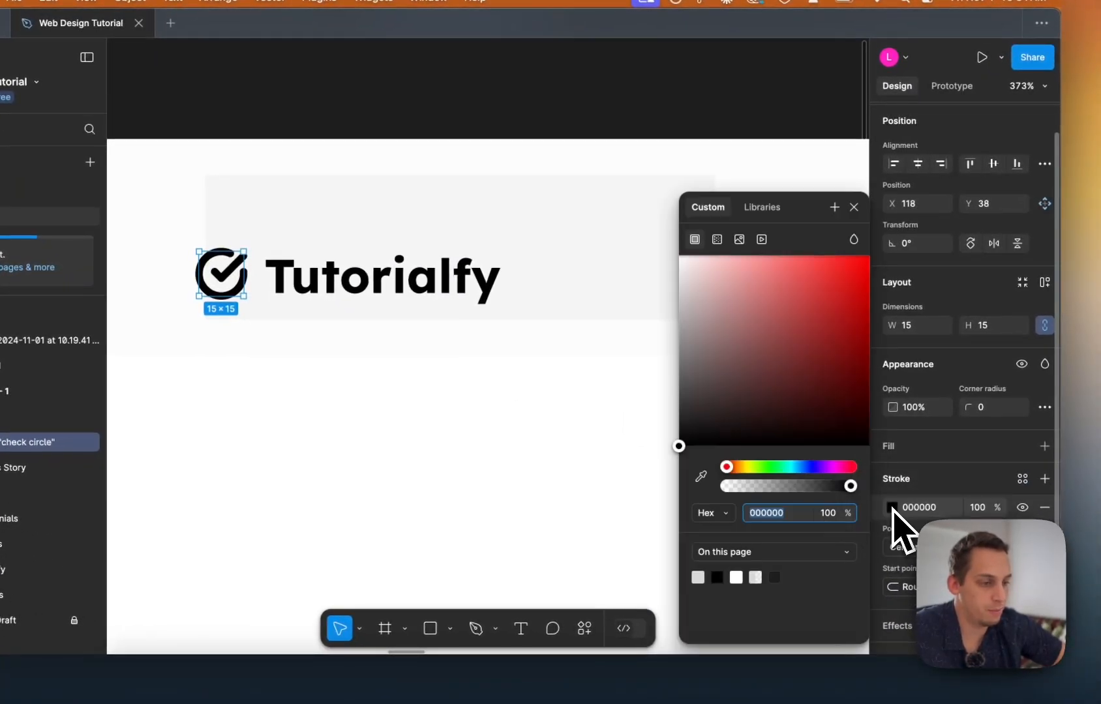
click(802, 466)
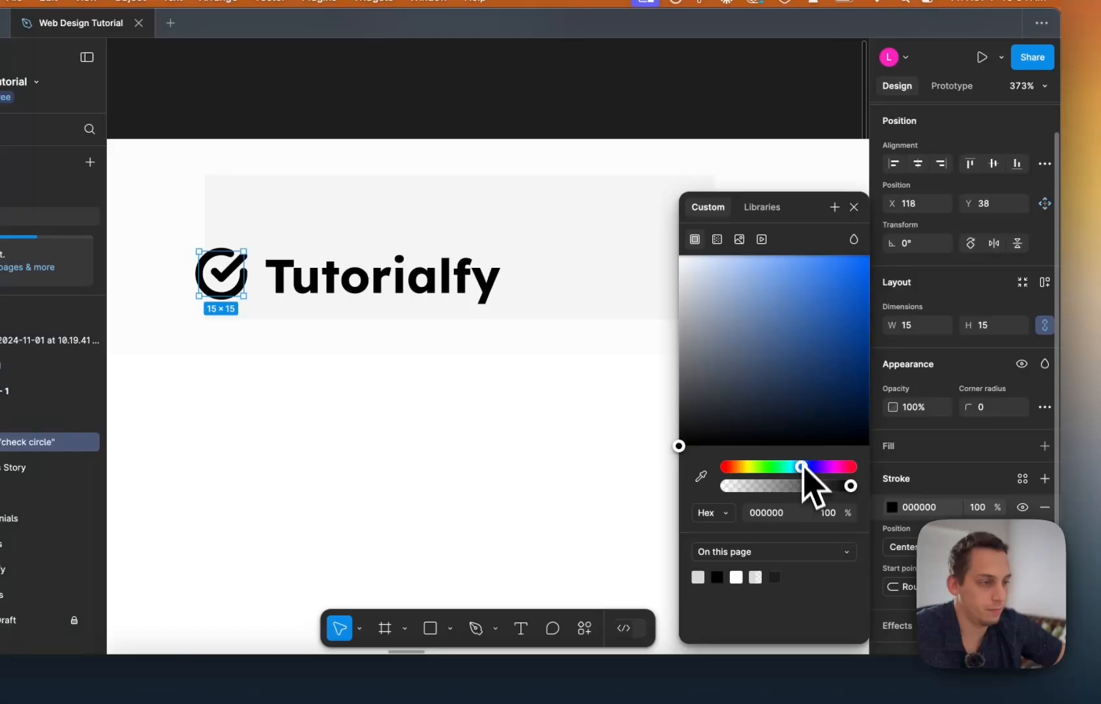
mouse_move(798, 385)
mouse_down()
mouse_move(799, 291)
mouse_move(811, 294)
mouse_up()
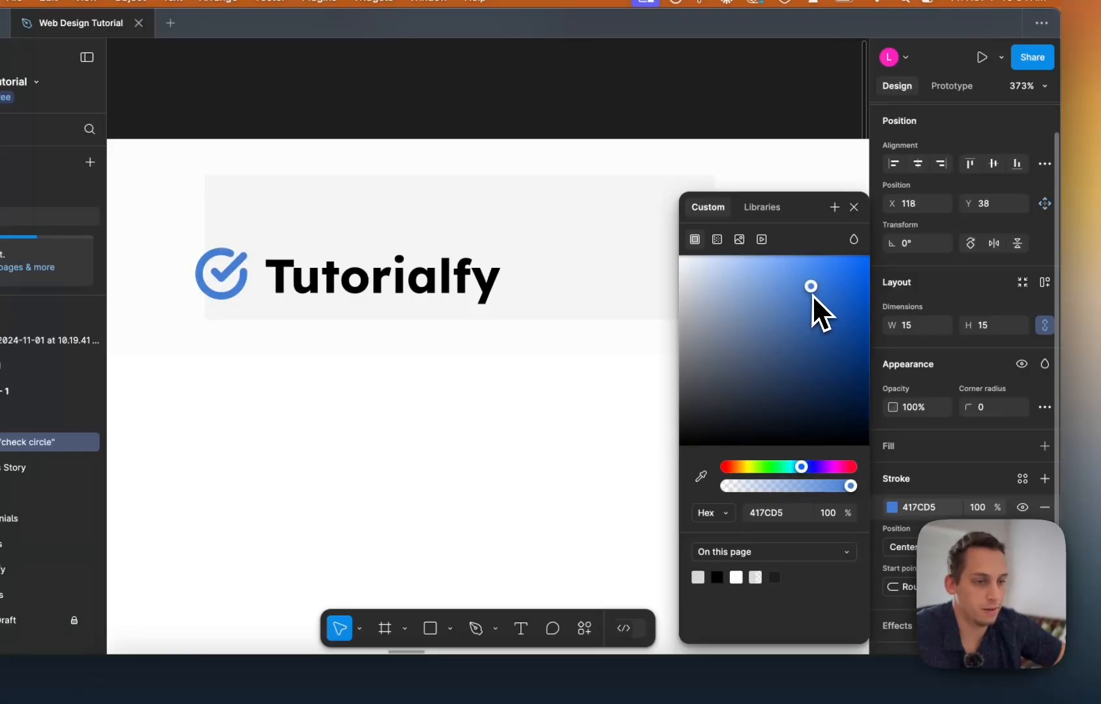
click(775, 467)
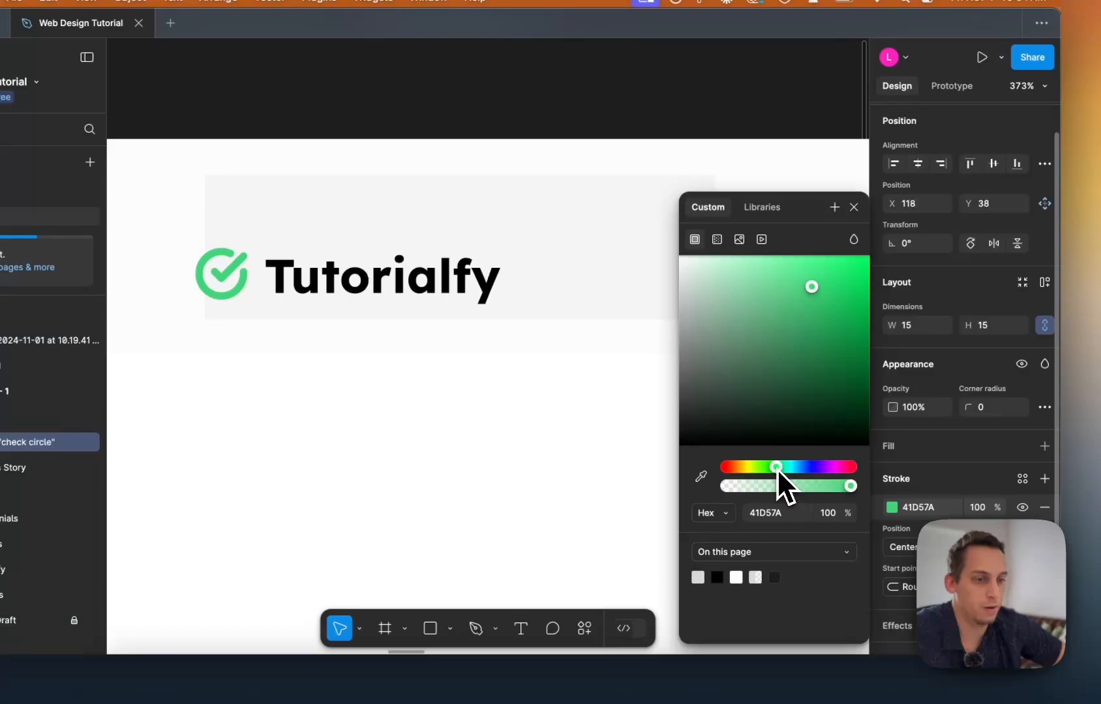
drag(776, 467, 779, 467)
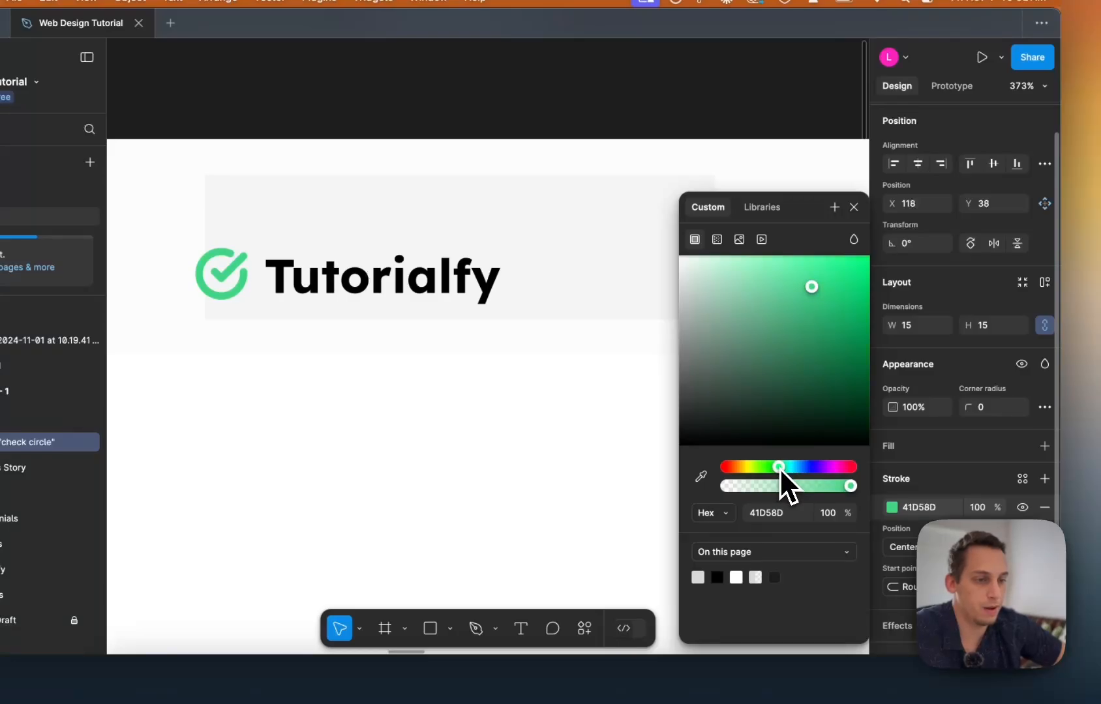
click(547, 431)
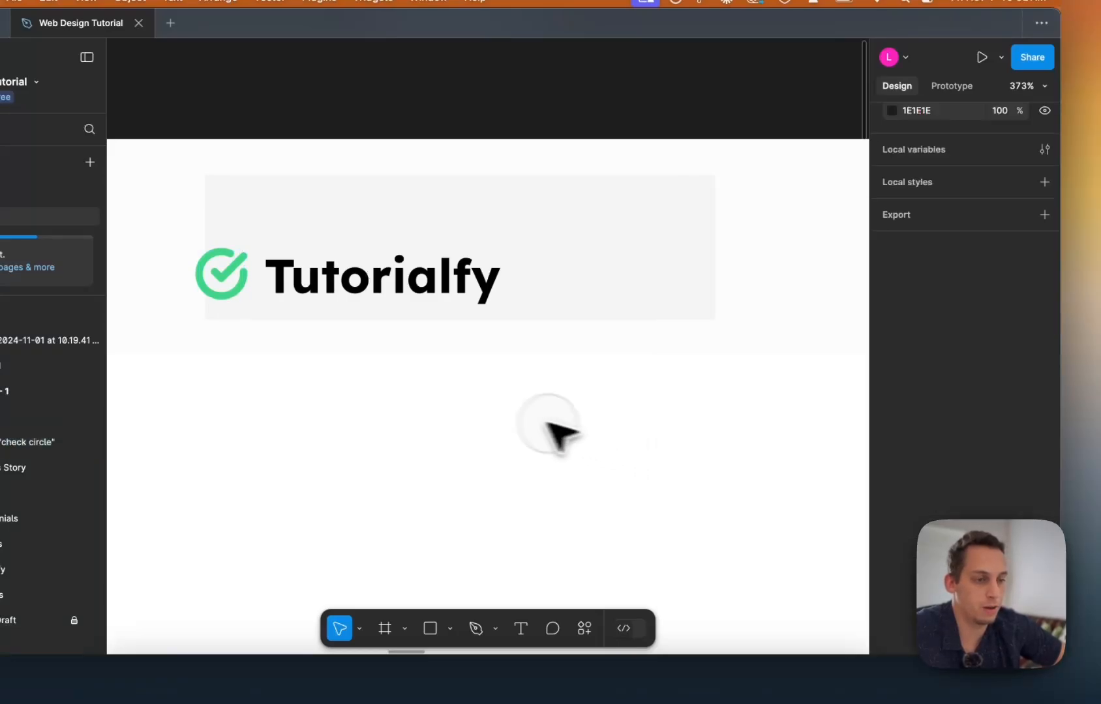
Group the green check circle icon and the Tutorialfy text.
scroll(522, 427, down, 5)
scroll(513, 417, down, 3)
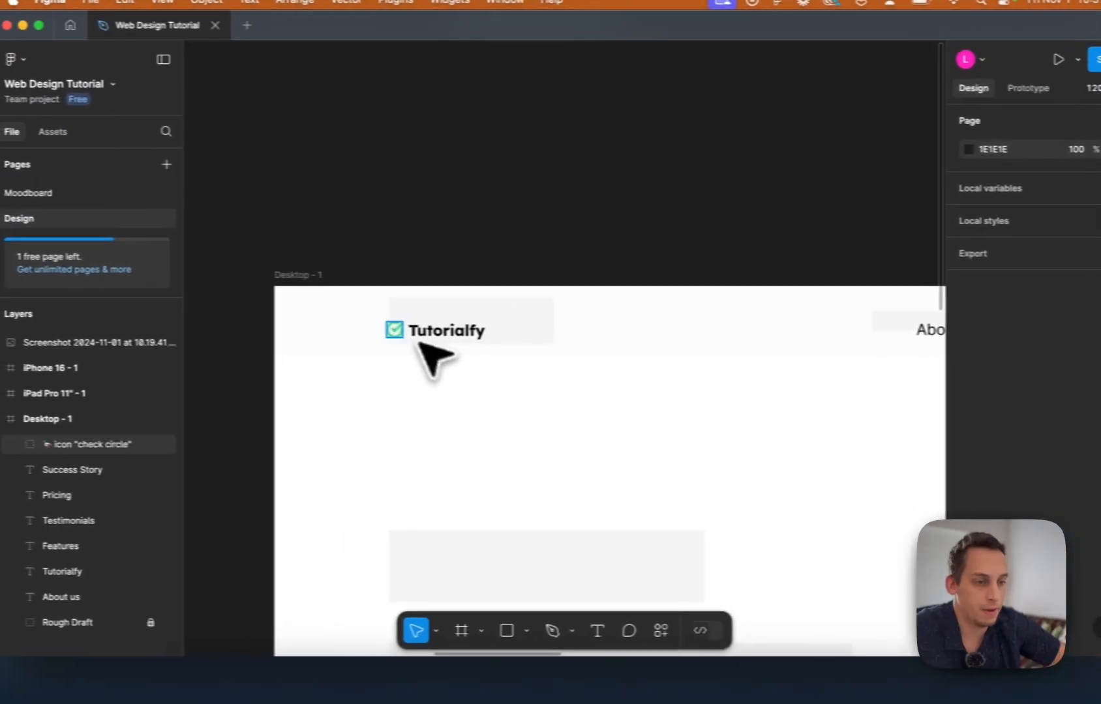
click(318, 327)
shift+click(460, 334)
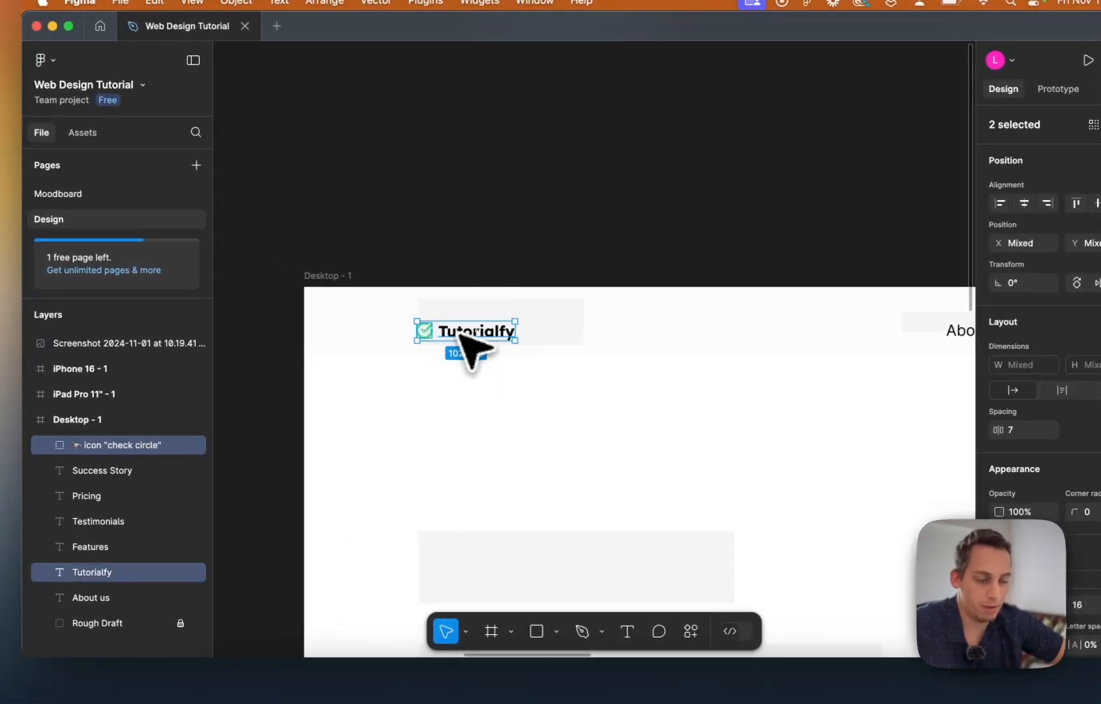
key(super+g)
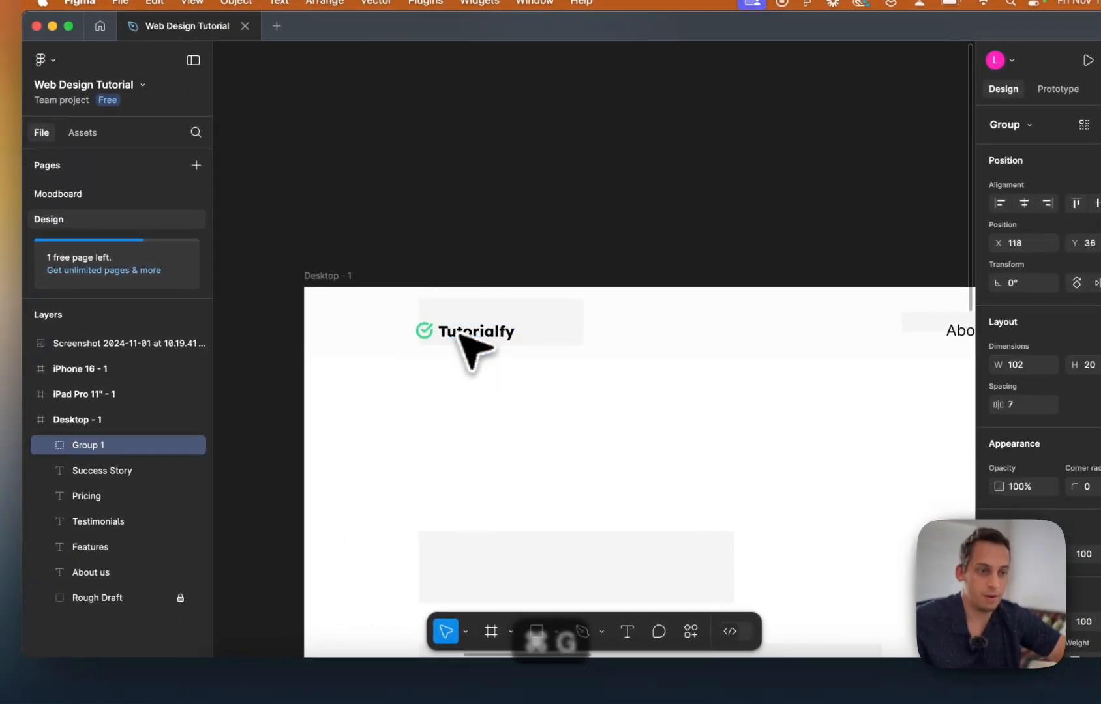
Move the logo group to X 120, Y 36, in line with the draft placeholders.
scroll(460, 333, up, 3)
drag(449, 334, 455, 339)
scroll(455, 336, down, 3)
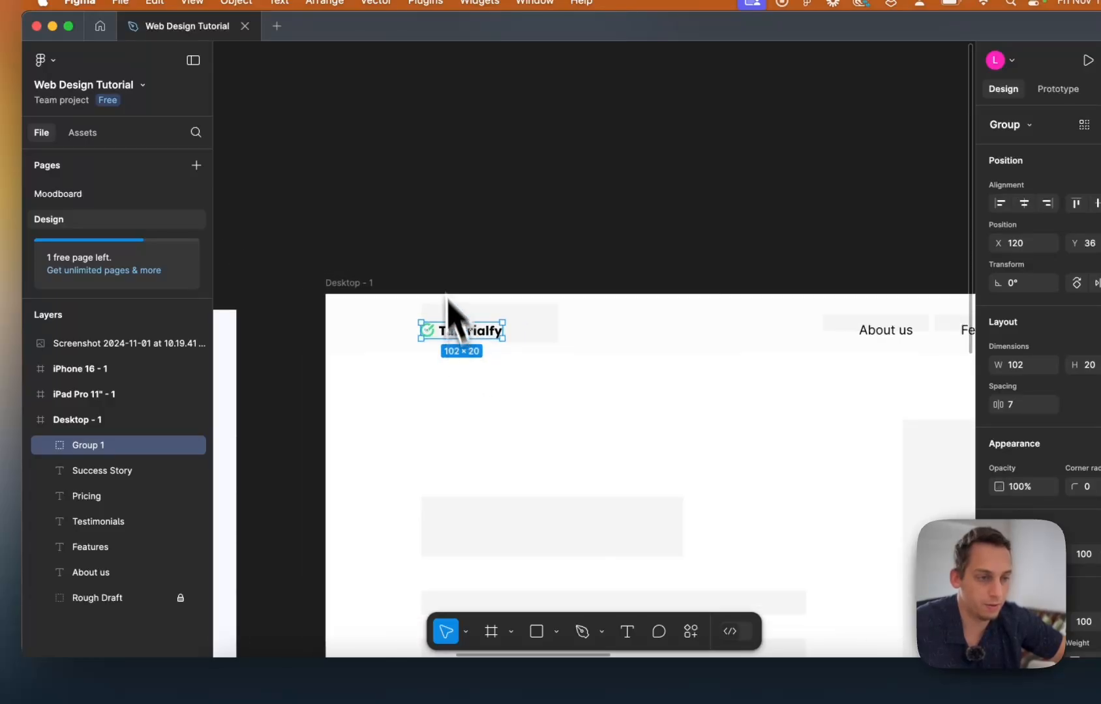
scroll(454, 332, up, 5)
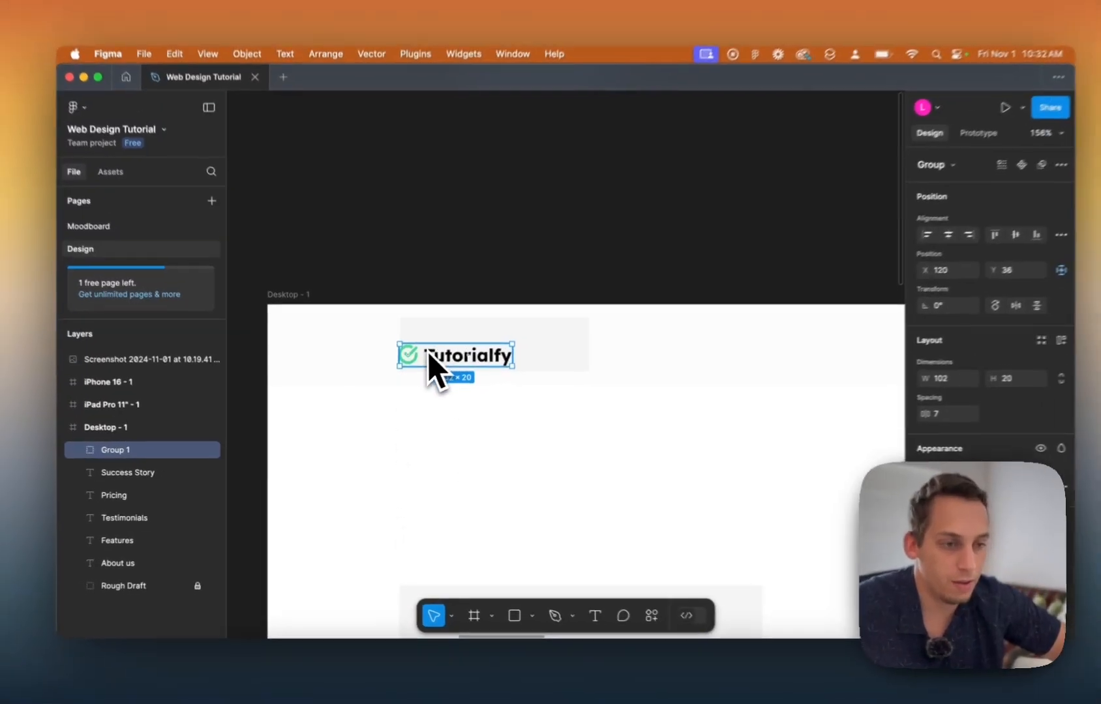
Shift the logo group to X 122 so the circle sits closer to the draft placeholder's left edge.
scroll(421, 361, up, 5)
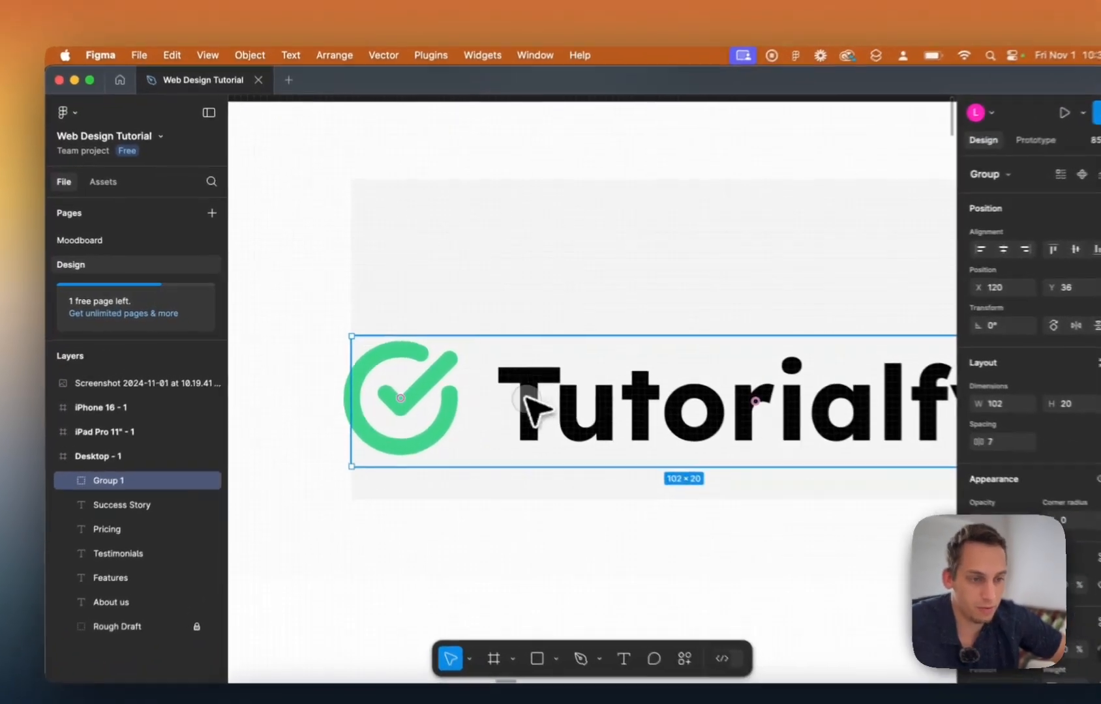
drag(494, 374, 562, 407)
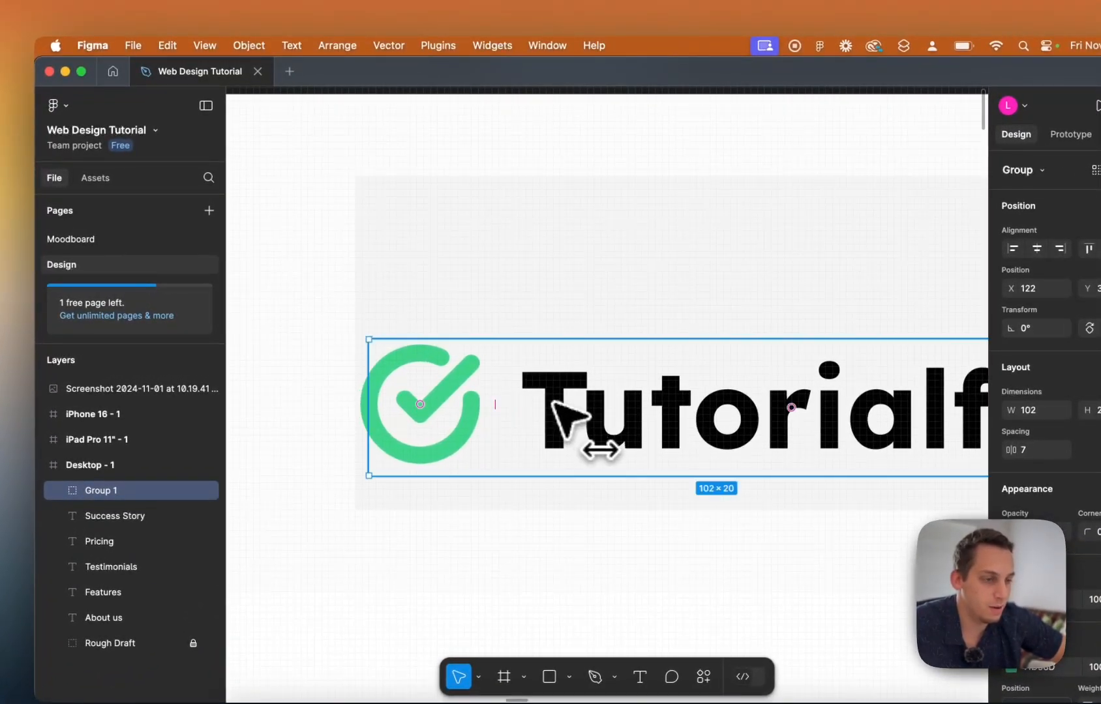
scroll(562, 407, down, 5)
scroll(555, 407, down, 10)
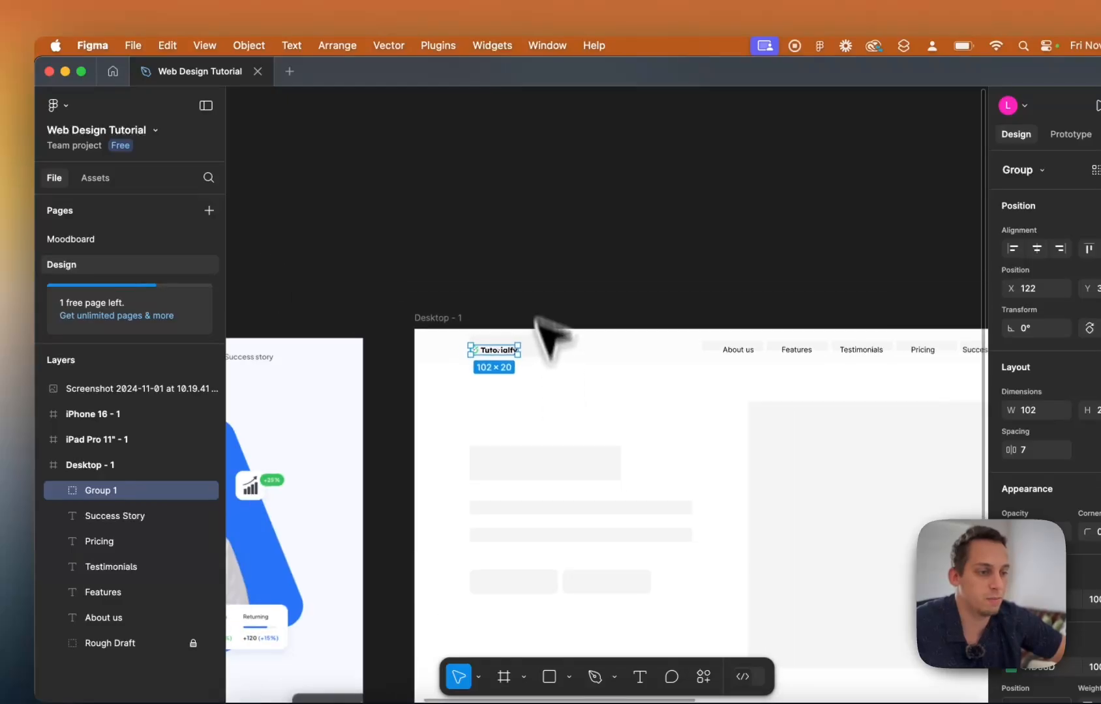
click(525, 256)
scroll(510, 295, right, 4)
scroll(510, 295, down, 3)
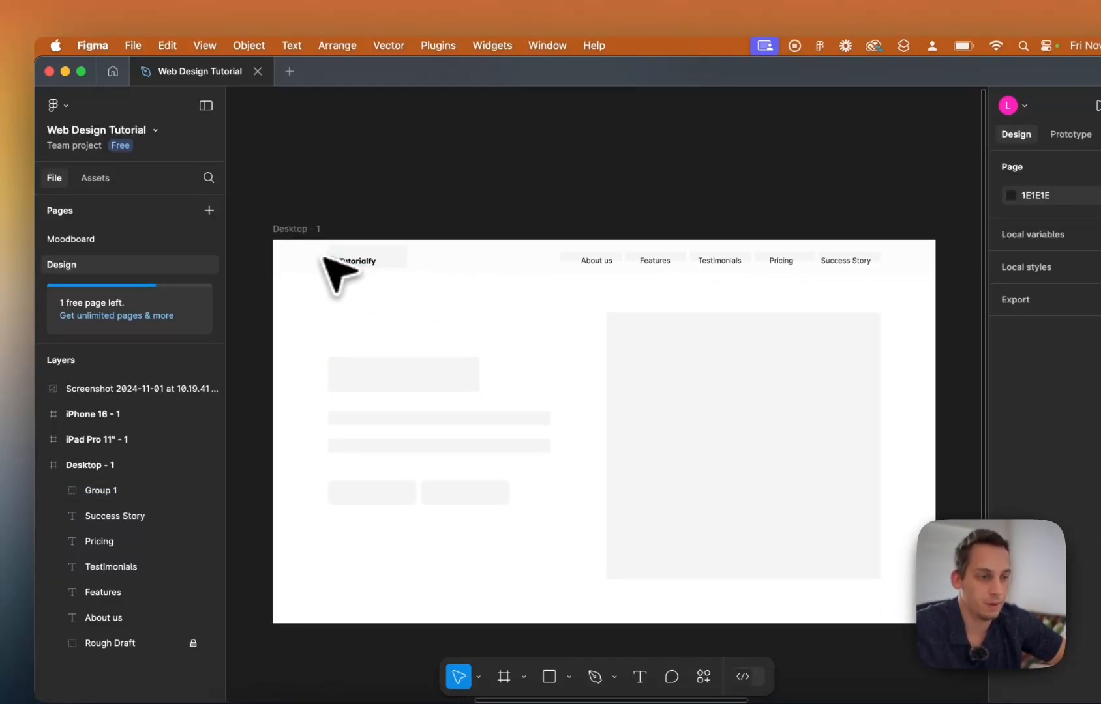
click(381, 271)
double_click(377, 264)
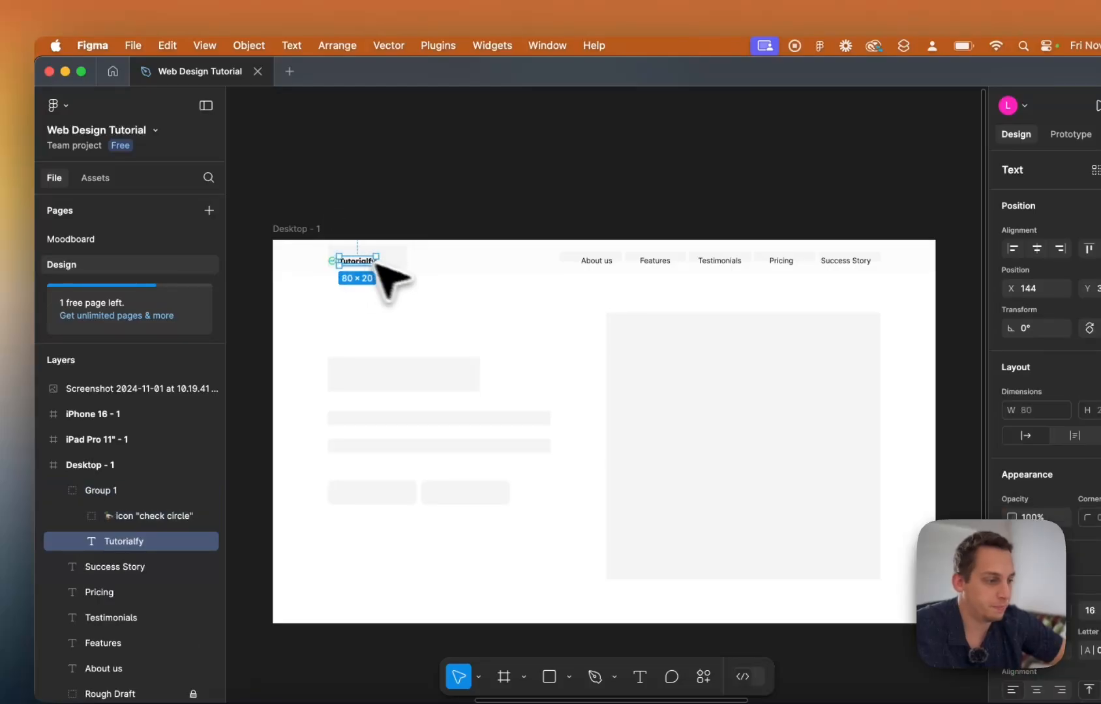
click(386, 297)
scroll(369, 288, up, 3)
Compare the logo group with the Plateform reference and scale it proportionally to about 143 × 28 with the Scale tool.
click(352, 270)
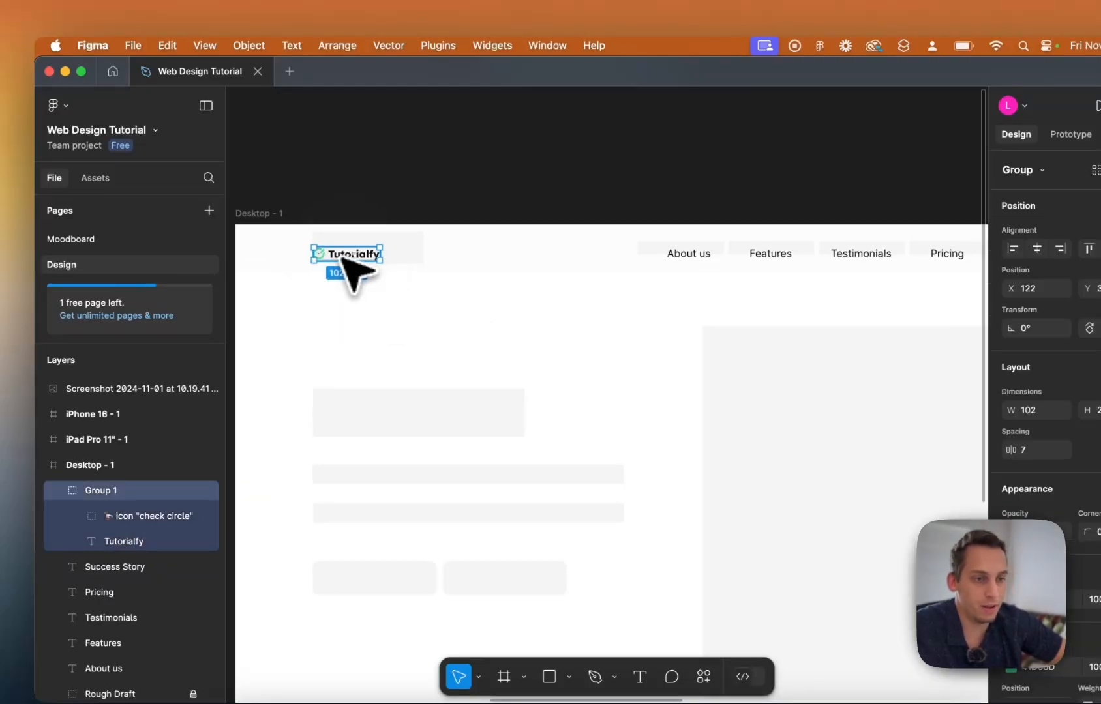
scroll(337, 261, left, 10)
scroll(336, 263, down, 3)
scroll(336, 263, right, 2)
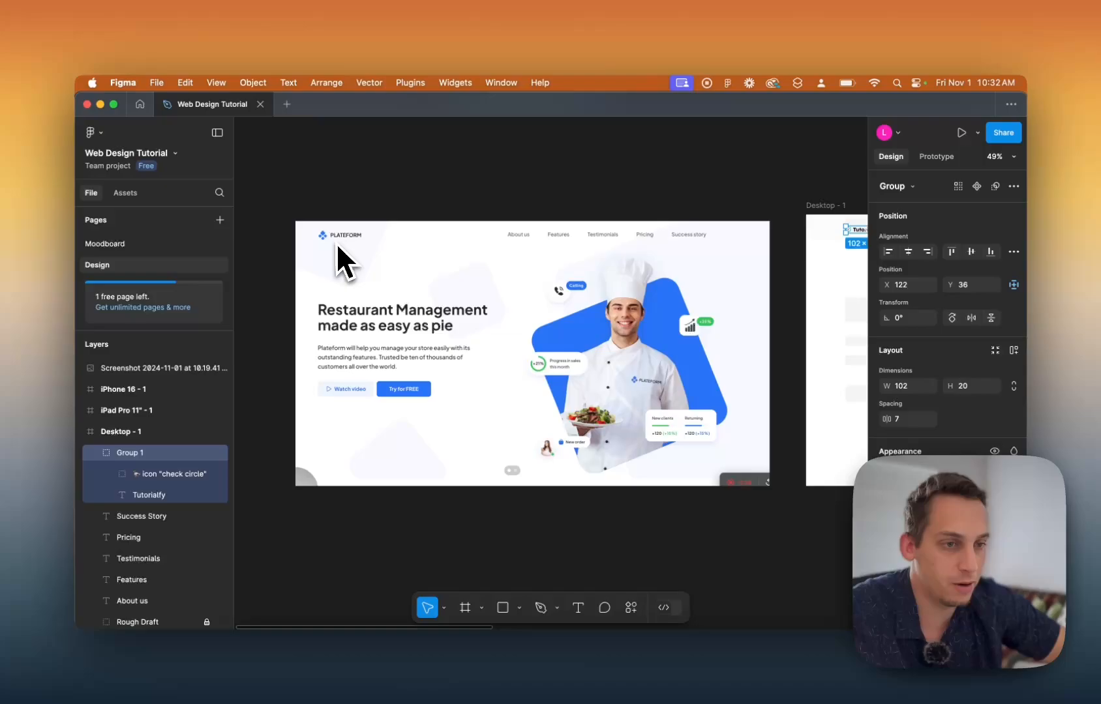
scroll(398, 261, right, 8)
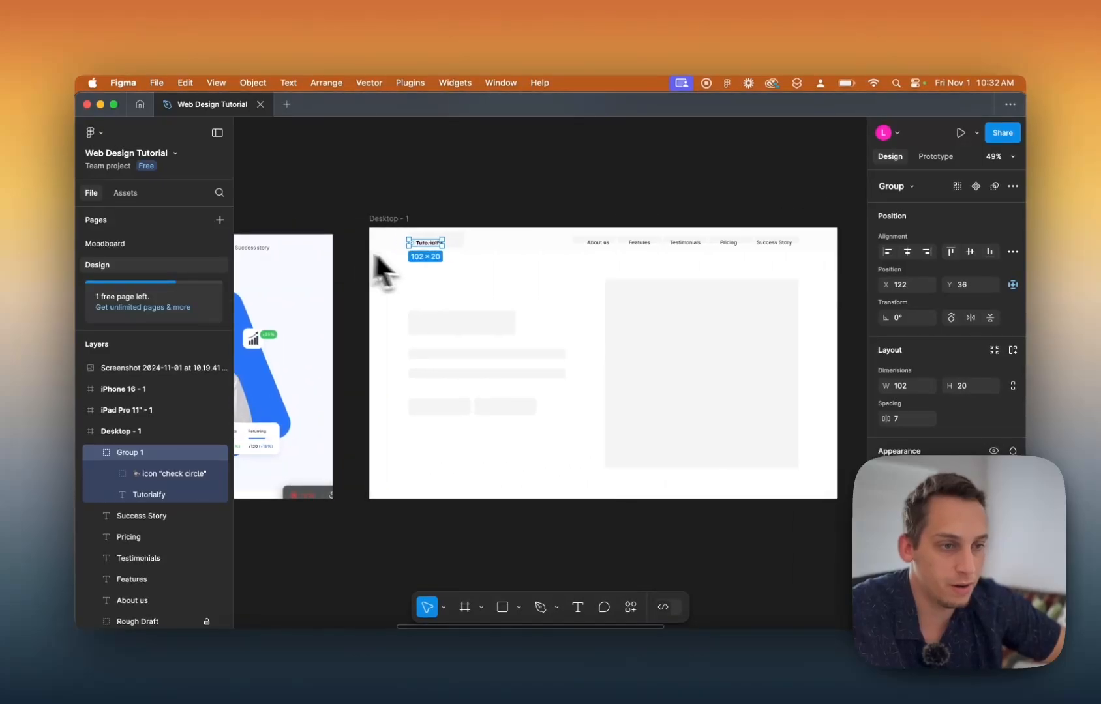
key(k)
scroll(430, 253, up, 3)
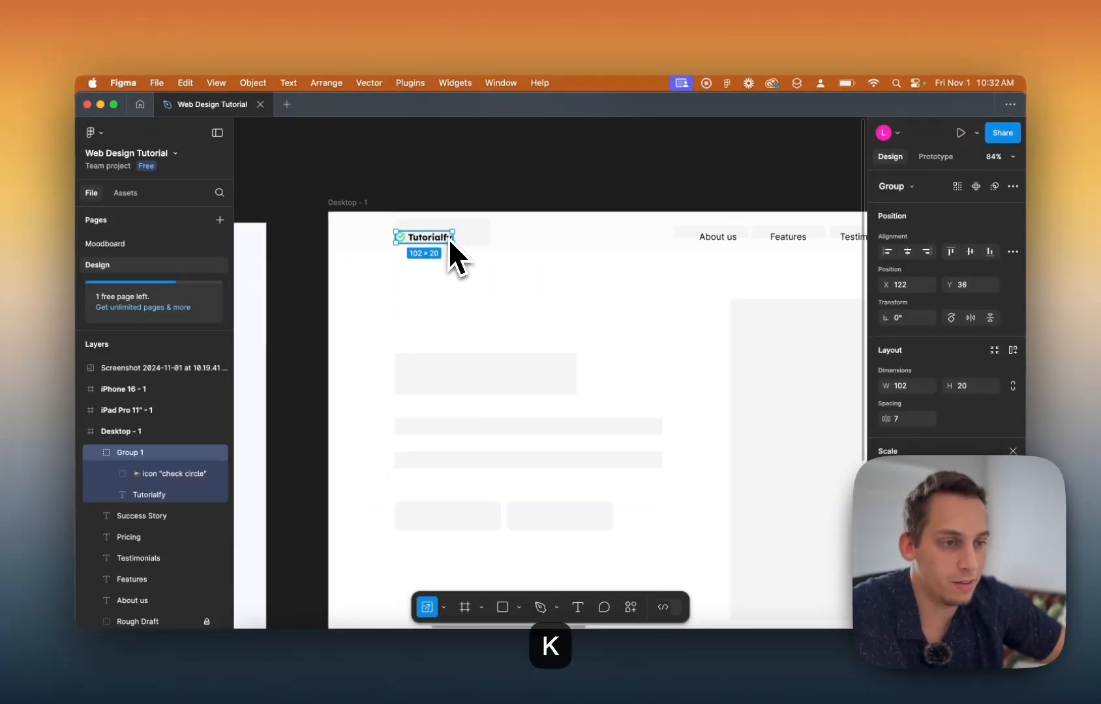
drag(450, 237, 474, 236)
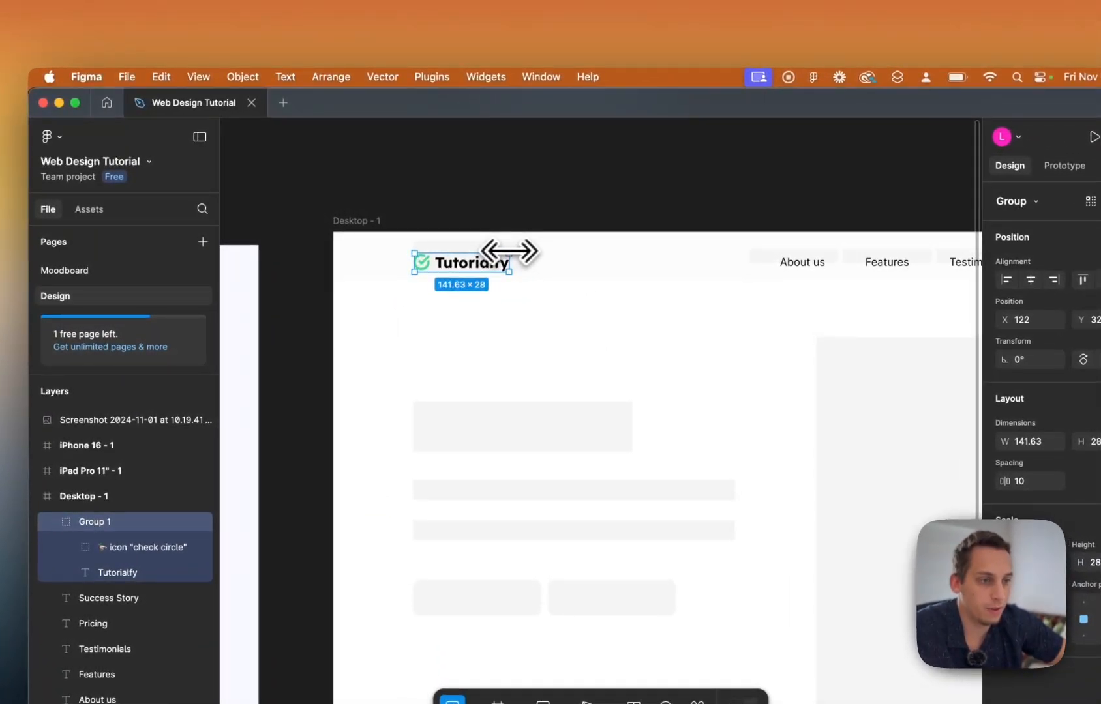
scroll(504, 270, up, 5)
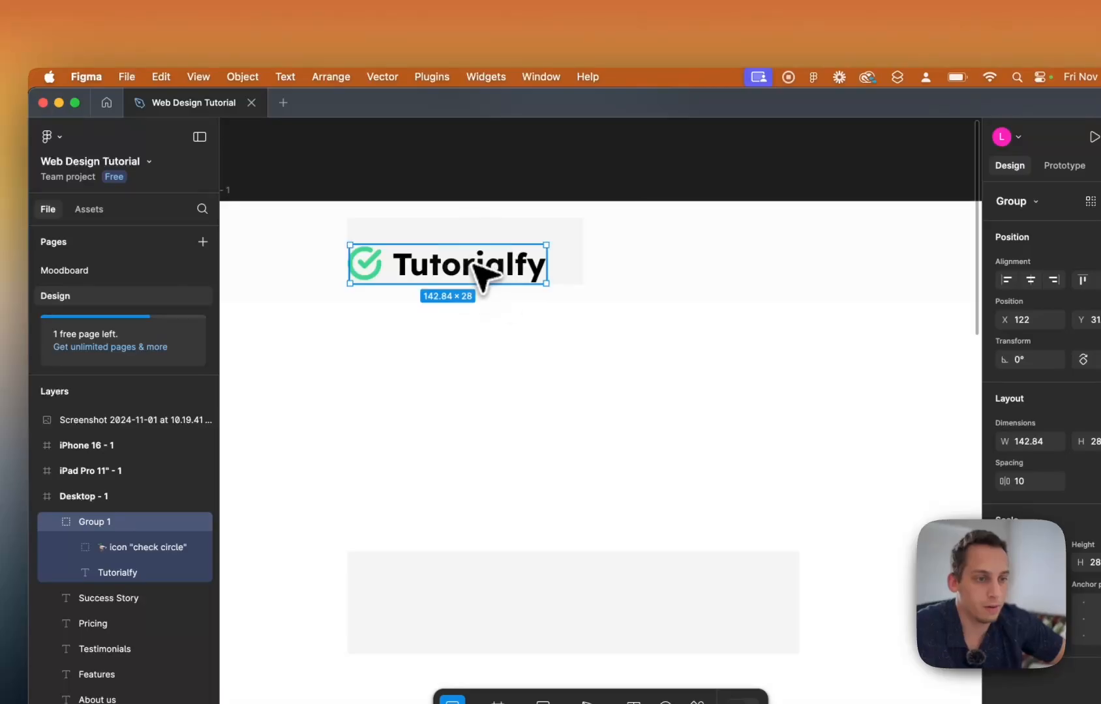
scroll(483, 272, down, 5)
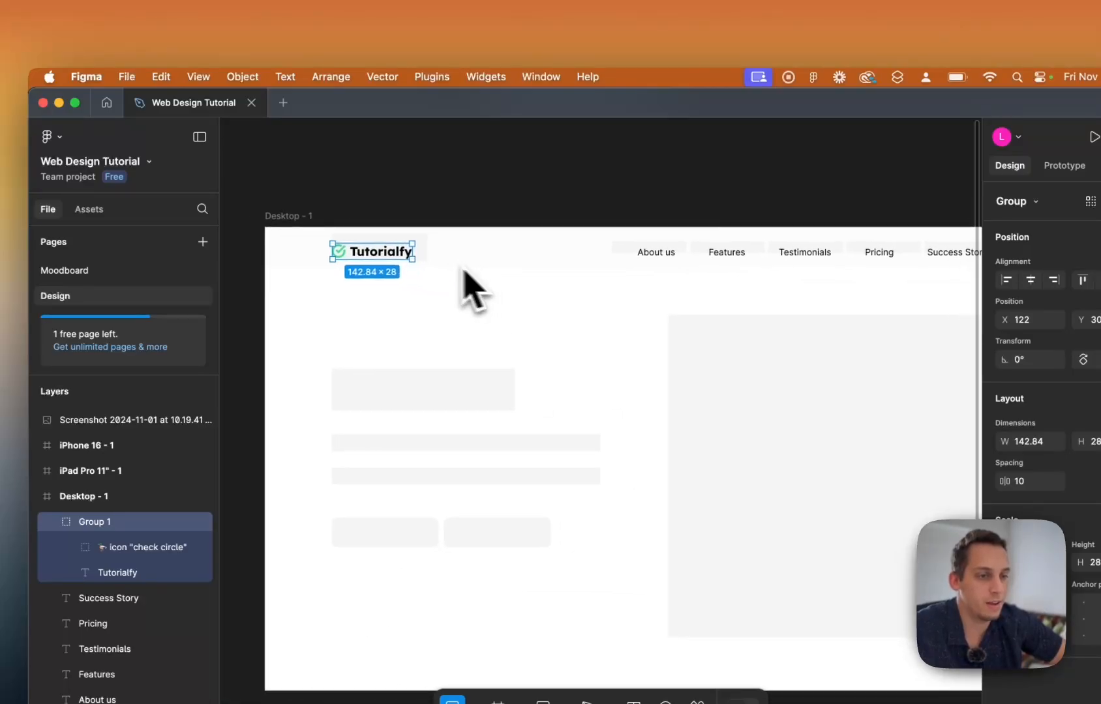
Move the enlarged logo group to X 120, Y 31, aligned with the placeholders' left edge and the navigation links.
drag(395, 251, 382, 229)
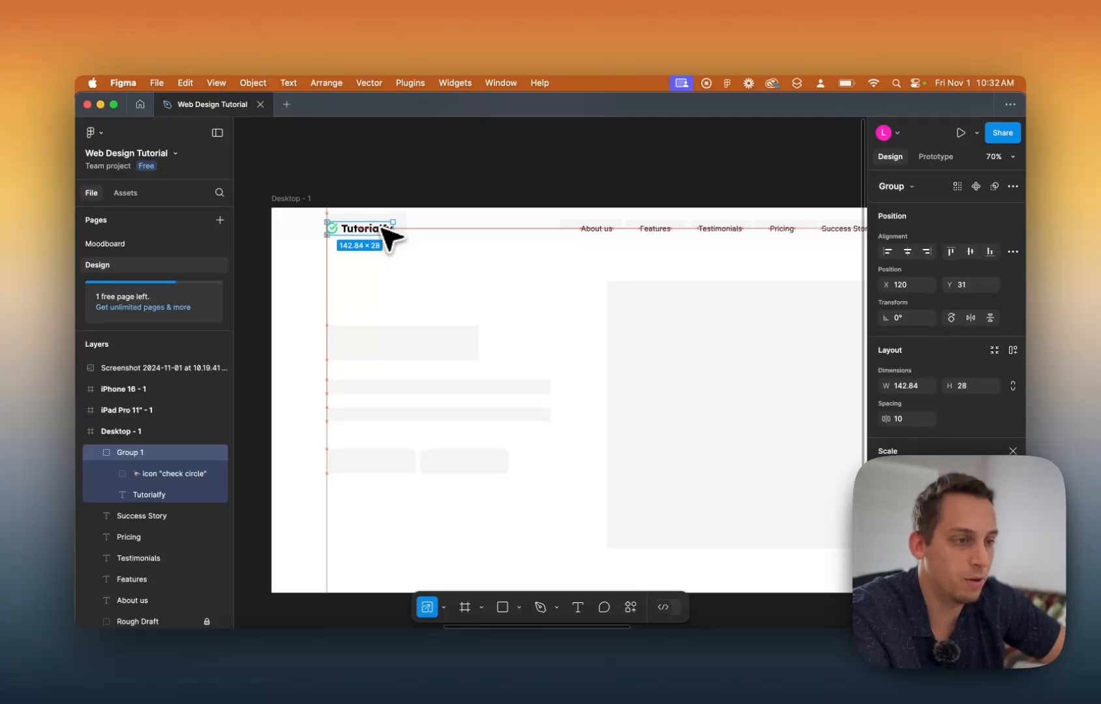
drag(382, 229, 382, 229)
click(415, 187)
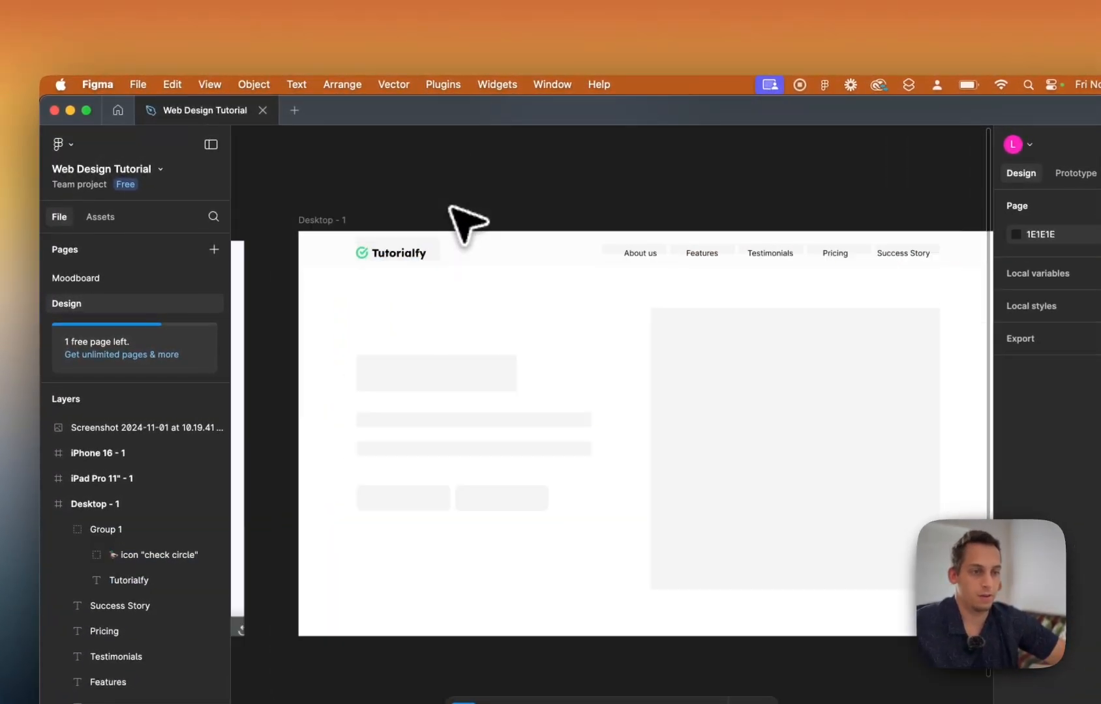
Duplicate the About us link onto the headline placeholder at X 120, Y 283.
scroll(464, 222, down, 3)
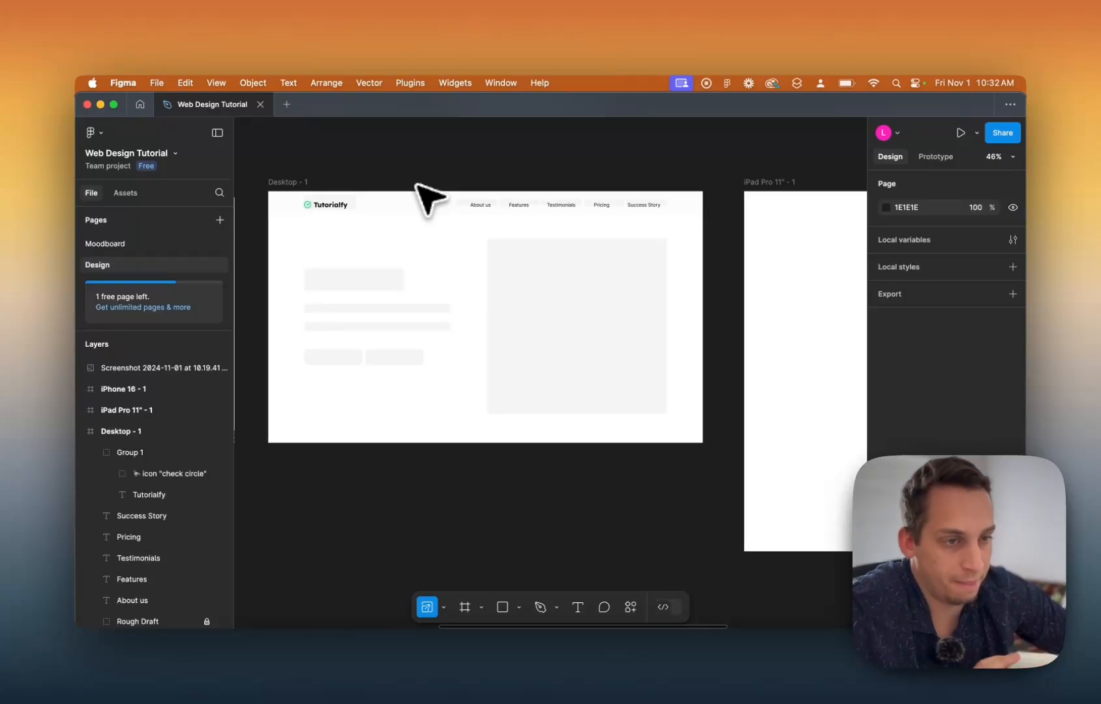
scroll(418, 185, left, 10)
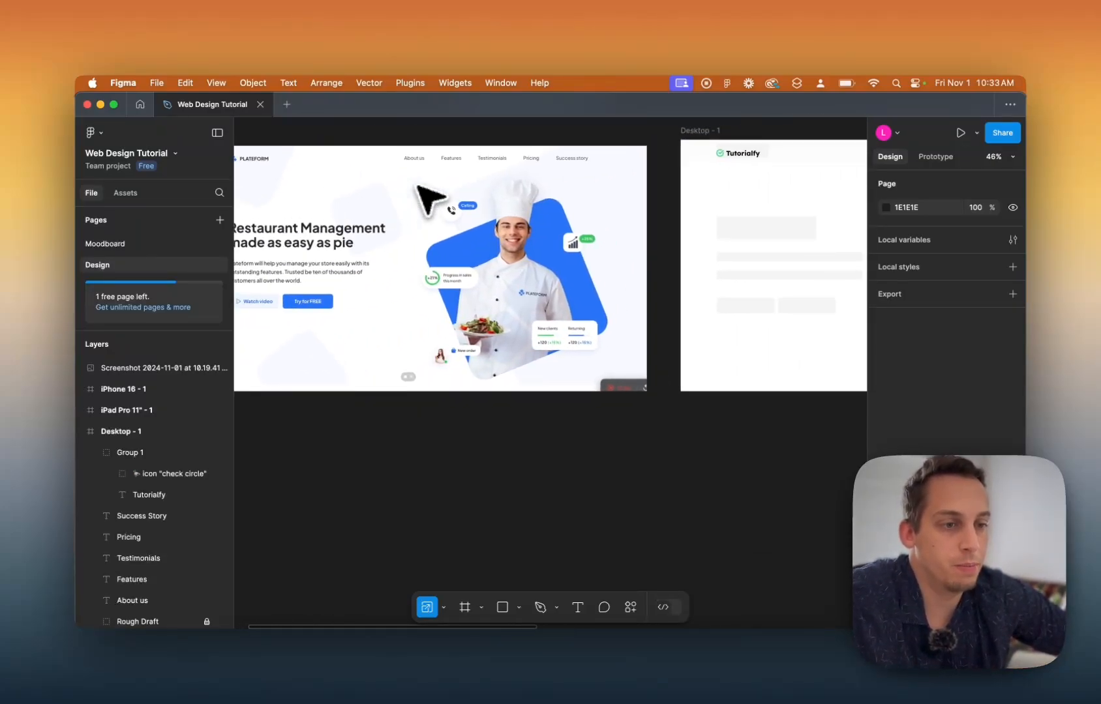
scroll(431, 198, left, 5)
scroll(463, 240, right, 8)
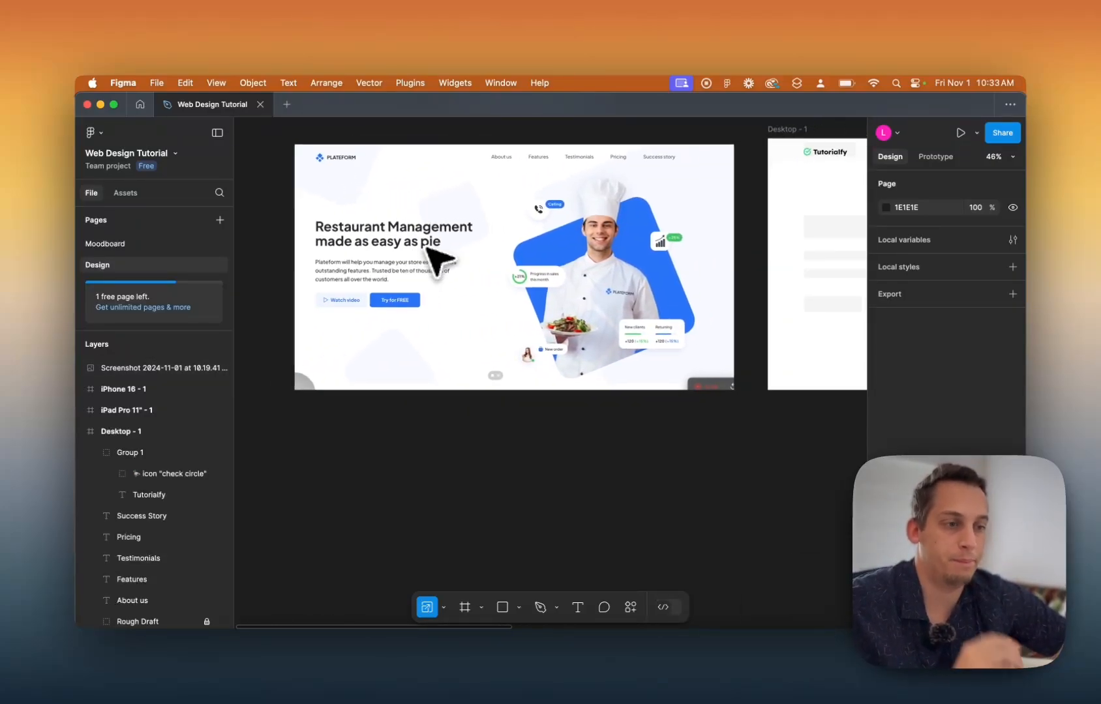
scroll(346, 253, right, 10)
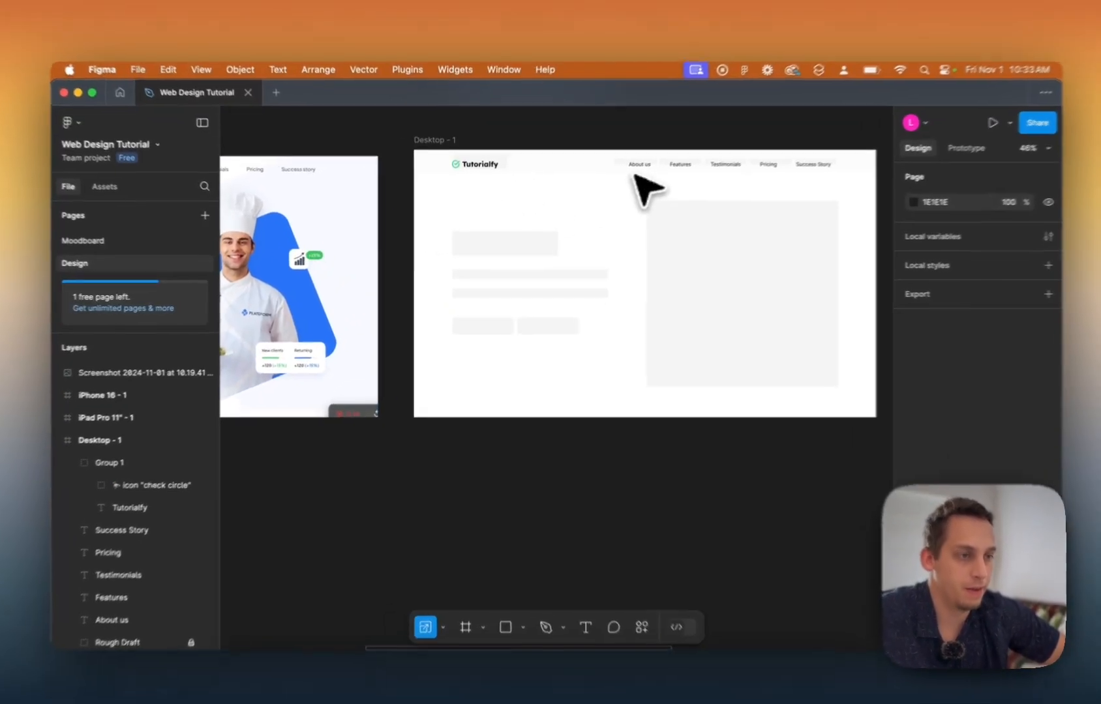
click(636, 172)
drag(670, 150, 479, 246)
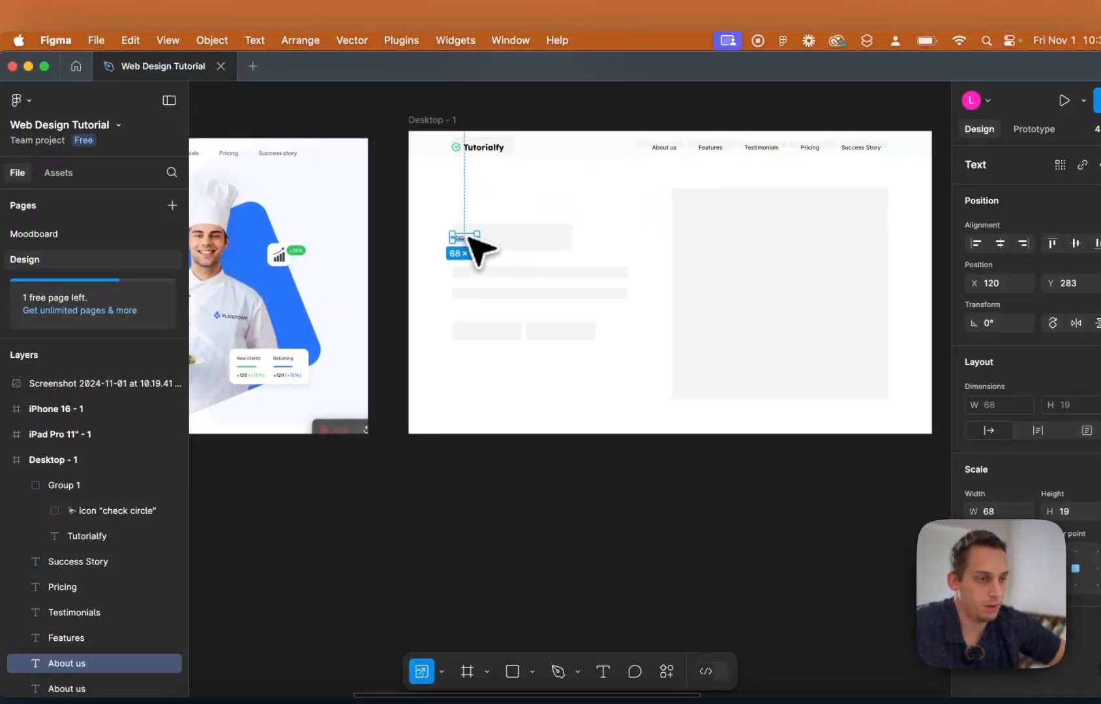
Replace the duplicated text with the headline "Tutorial Management, so easy a caveman can do it".
scroll(479, 251, left, 10)
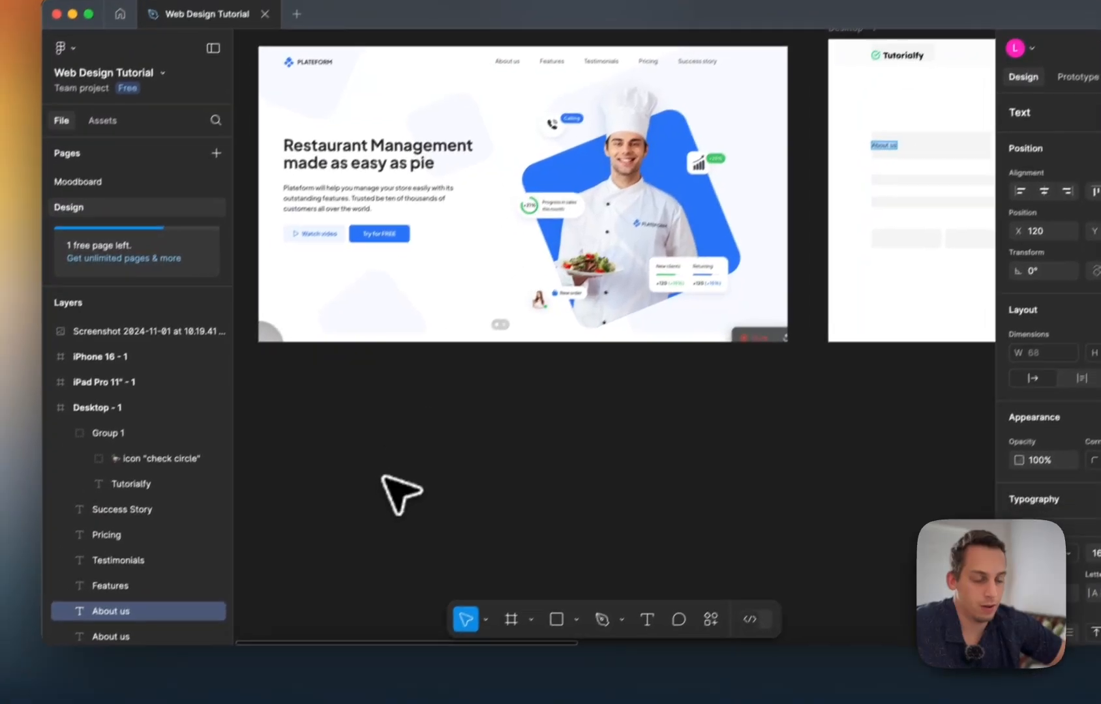
scroll(338, 531, right, 3)
scroll(337, 530, down, 2)
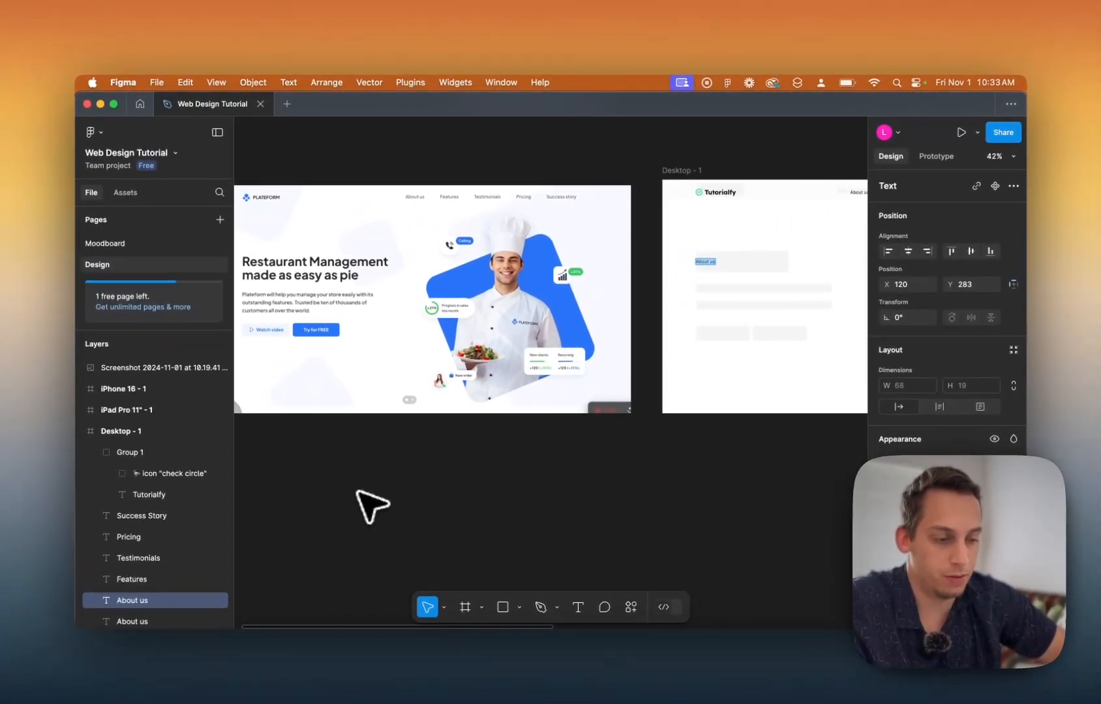
text(Tutorial )
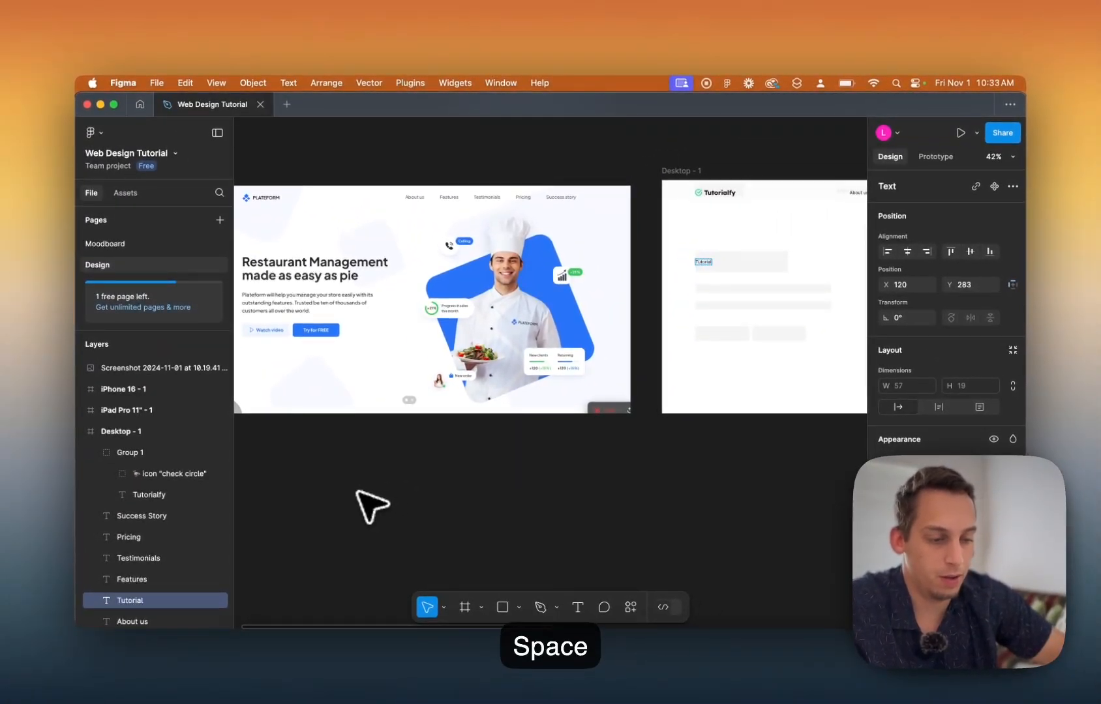
text(Management)
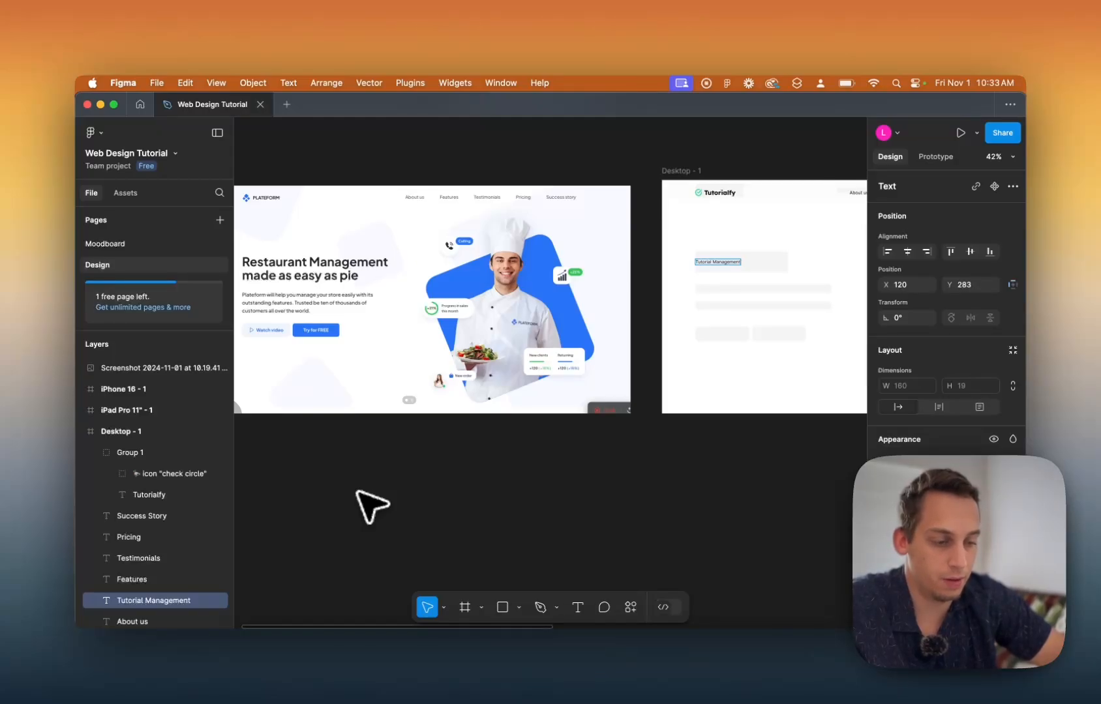
text(, so easy)
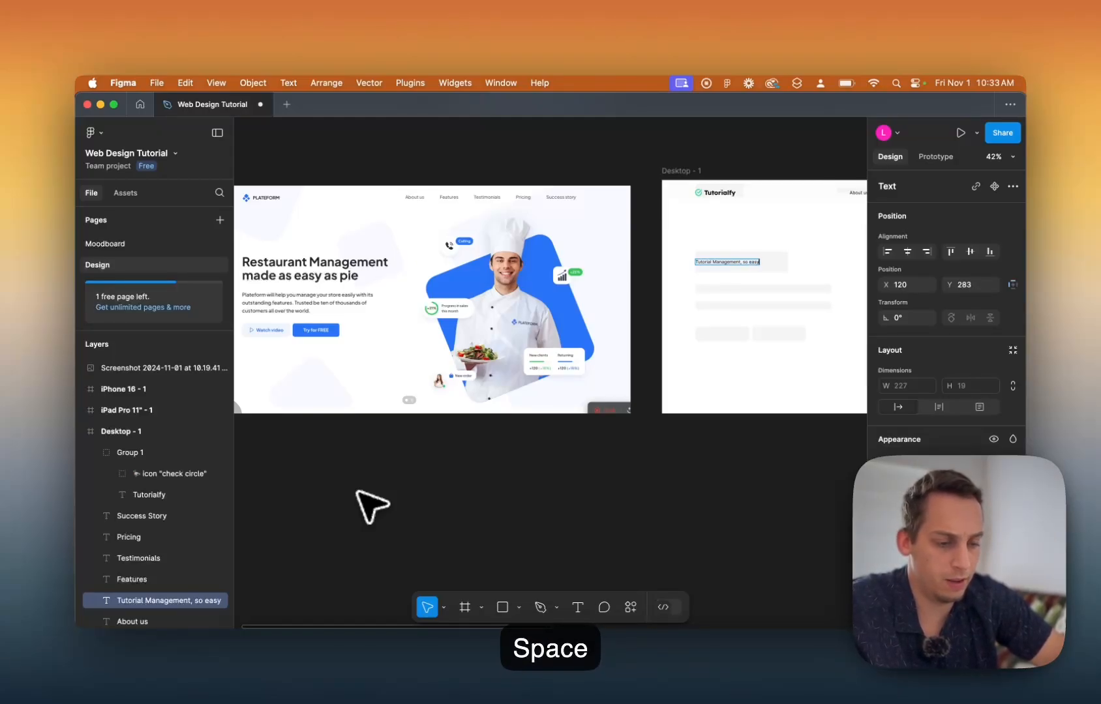
text( a)
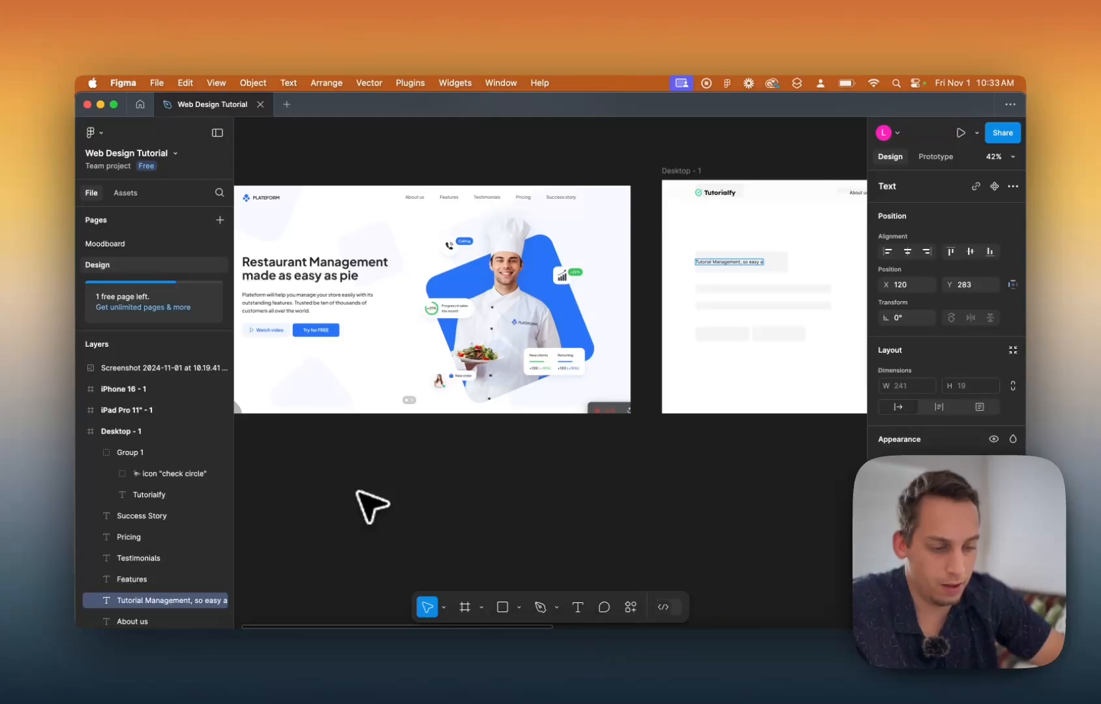
text( cave)
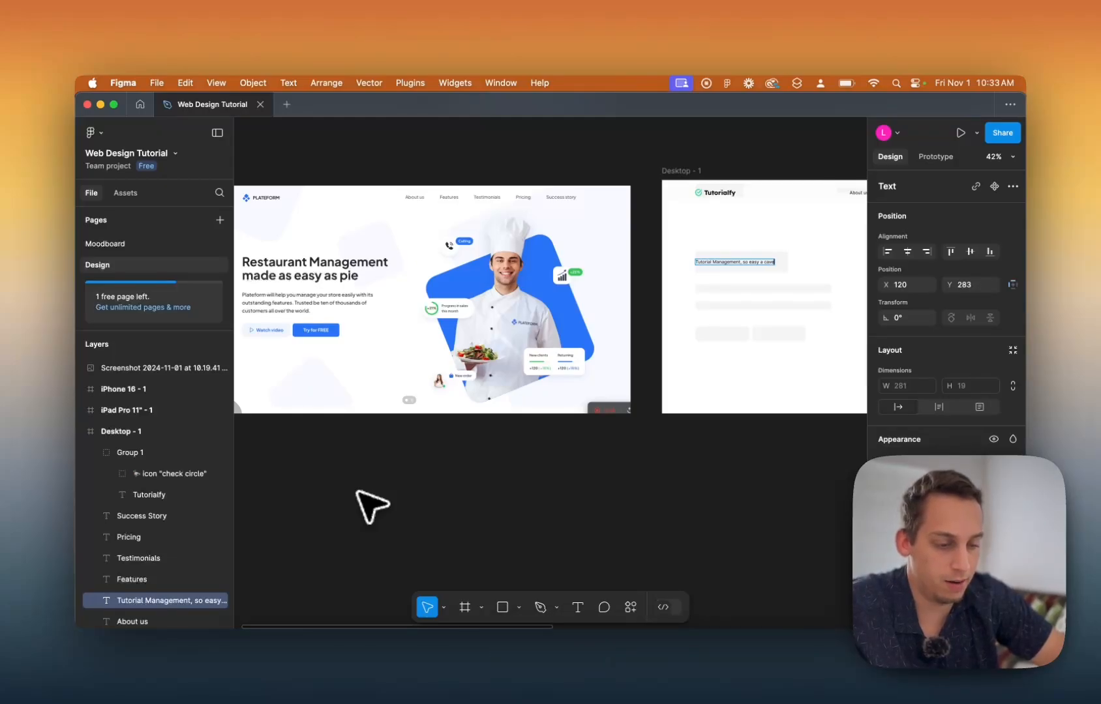
text(man can do)
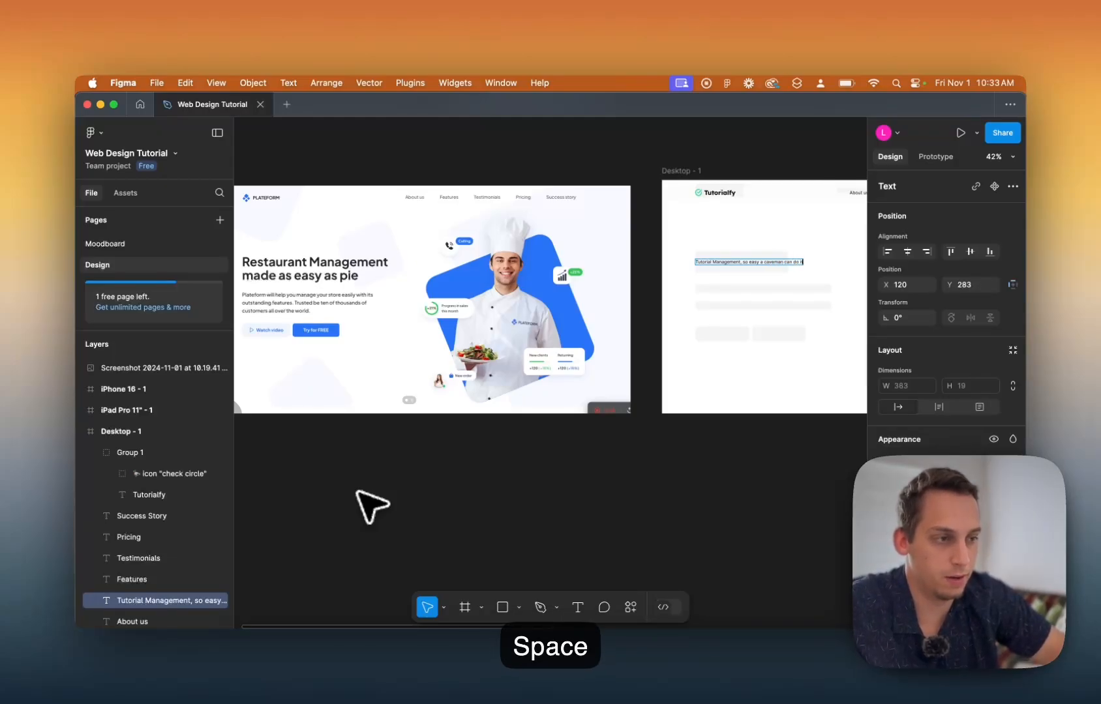
text( it)
key(Escape)
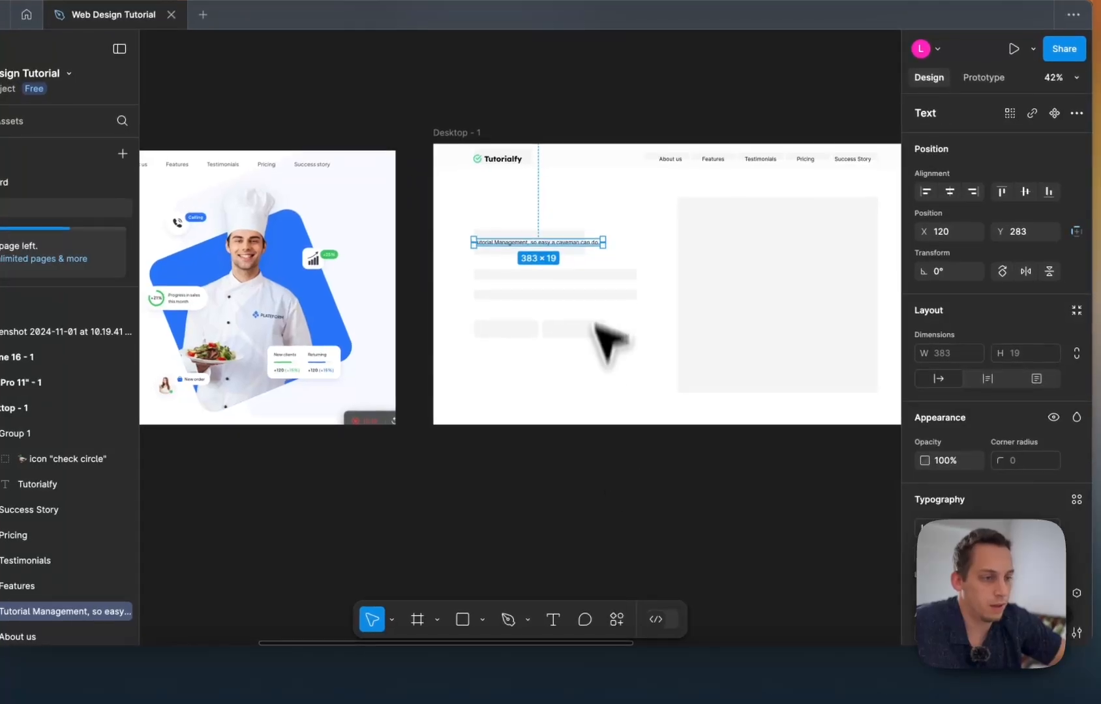
Add a full stop at the end of the headline text.
scroll(615, 250, up, 5)
key(Return)
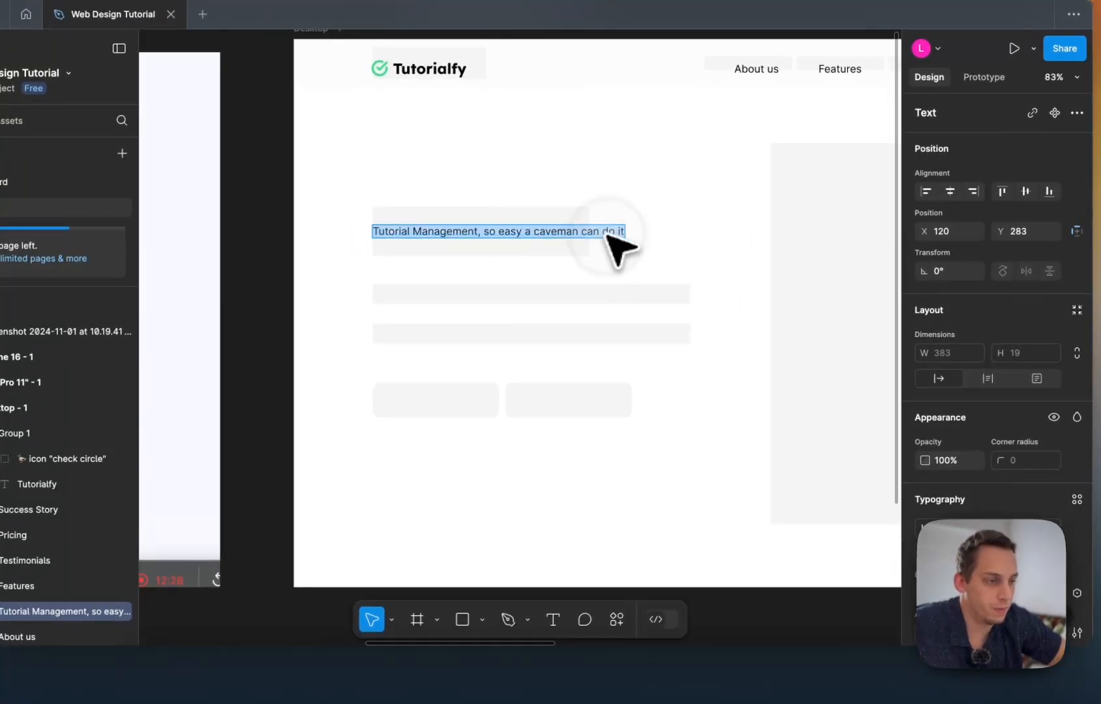
key(Right)
text(.)
key(Escape)
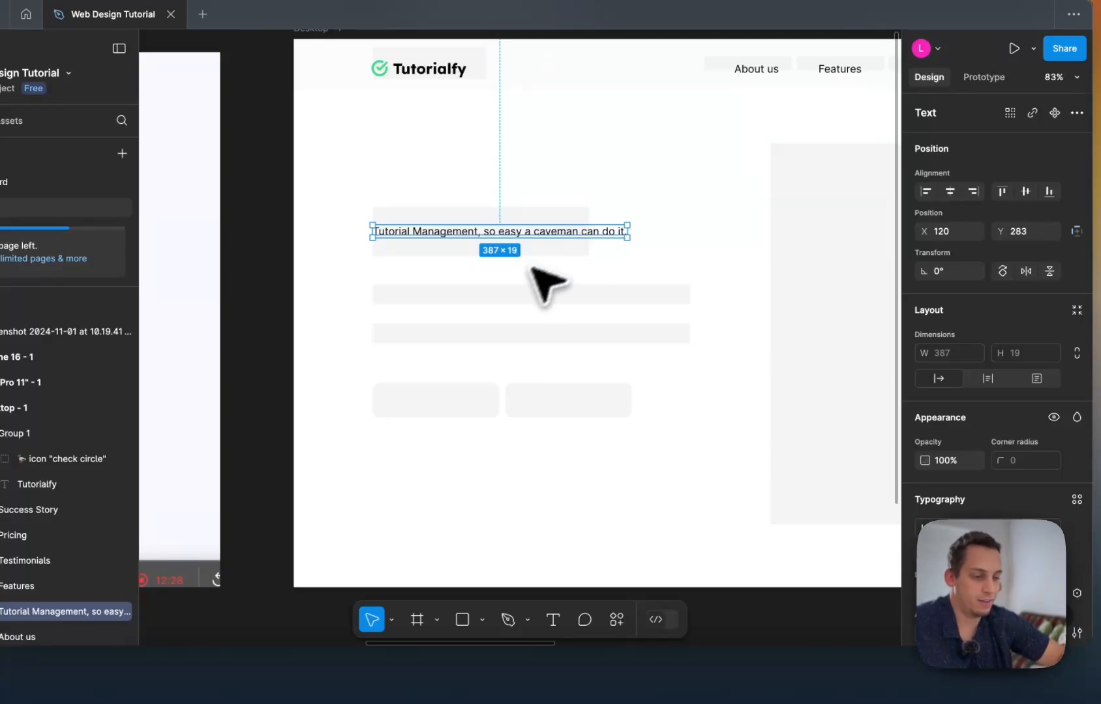
Try out a fixed-size text box about 496 × 164 over the button placeholders with filler text, and delete it.
click(553, 619)
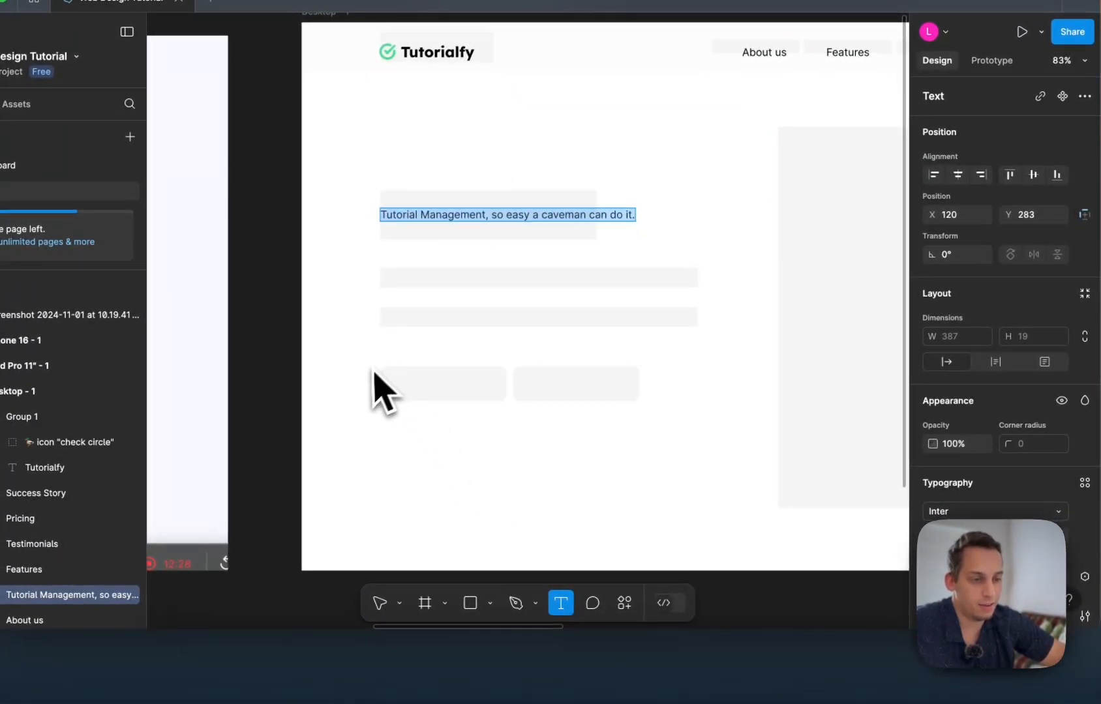
drag(361, 377, 688, 485)
text(z)
key(super+comma)
text(fsdsdsd)
key(Escape)
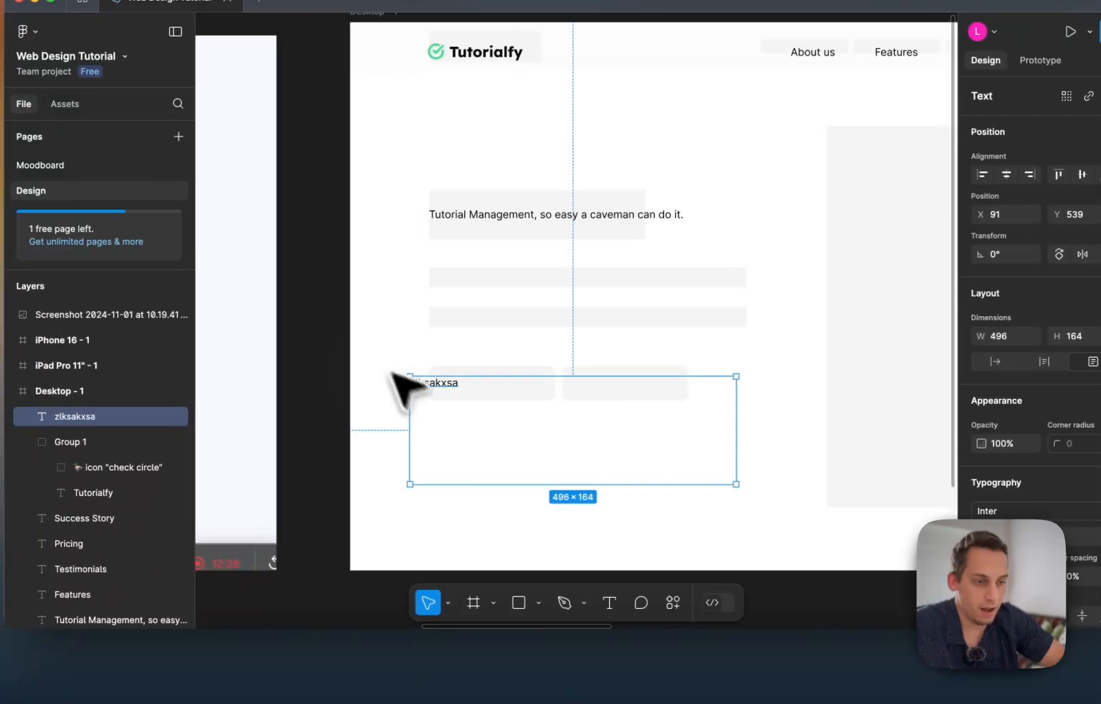
key(BackSpace)
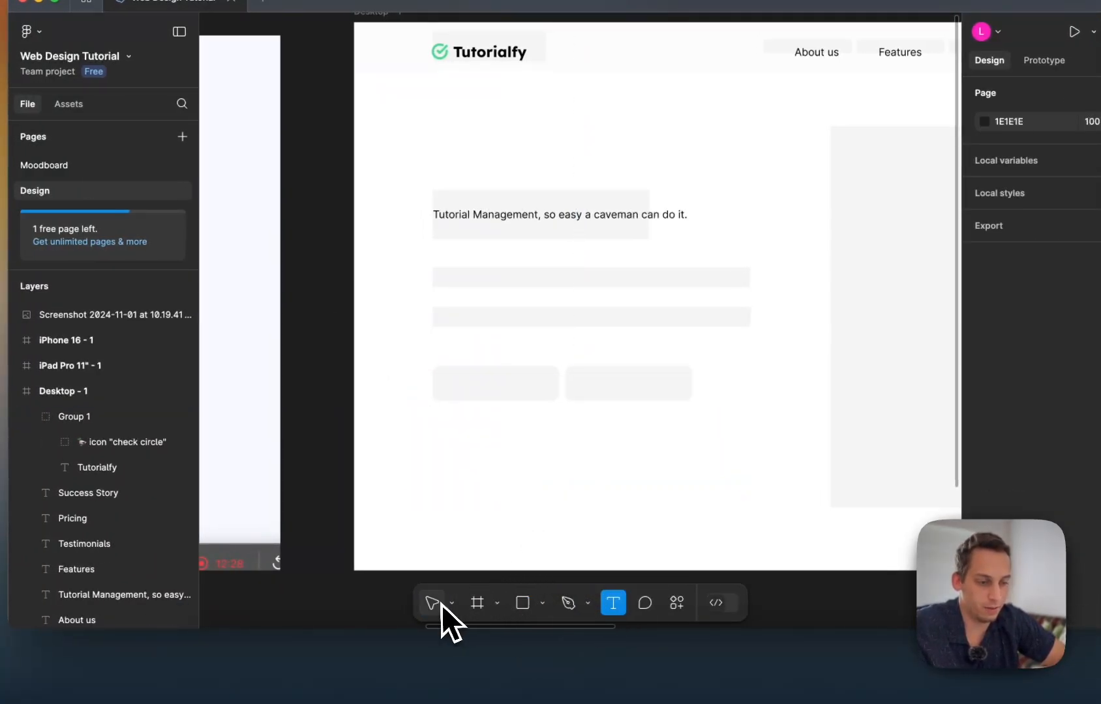
Try out an auto-width text with filler letters at X 127, Y 660 below the button placeholders, and delete it.
key(t)
click(436, 459)
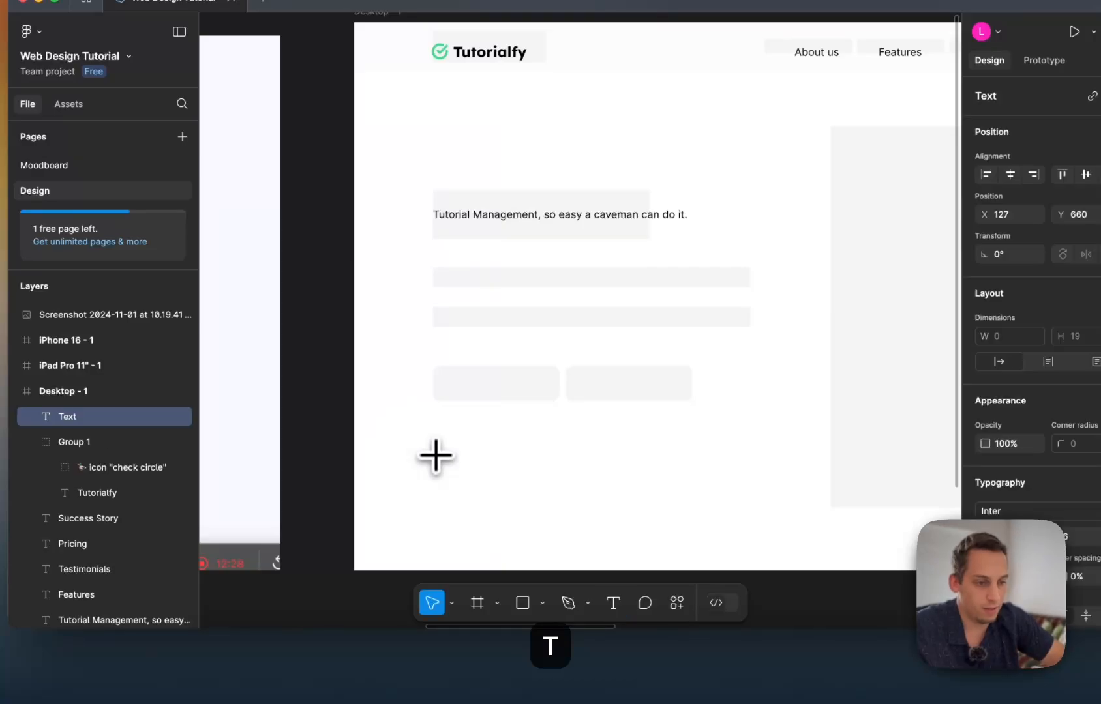
key(Escape)
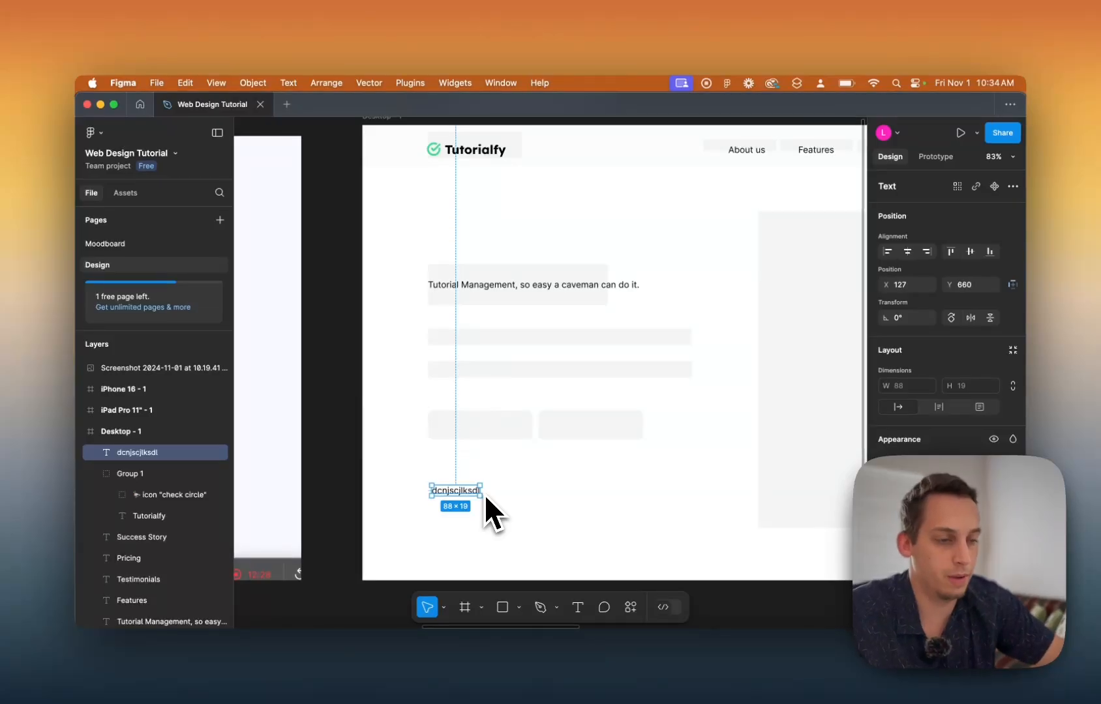
key(BackSpace)
Set the hero headline's font size to 40 and its weight to Semi Bold.
click(482, 288)
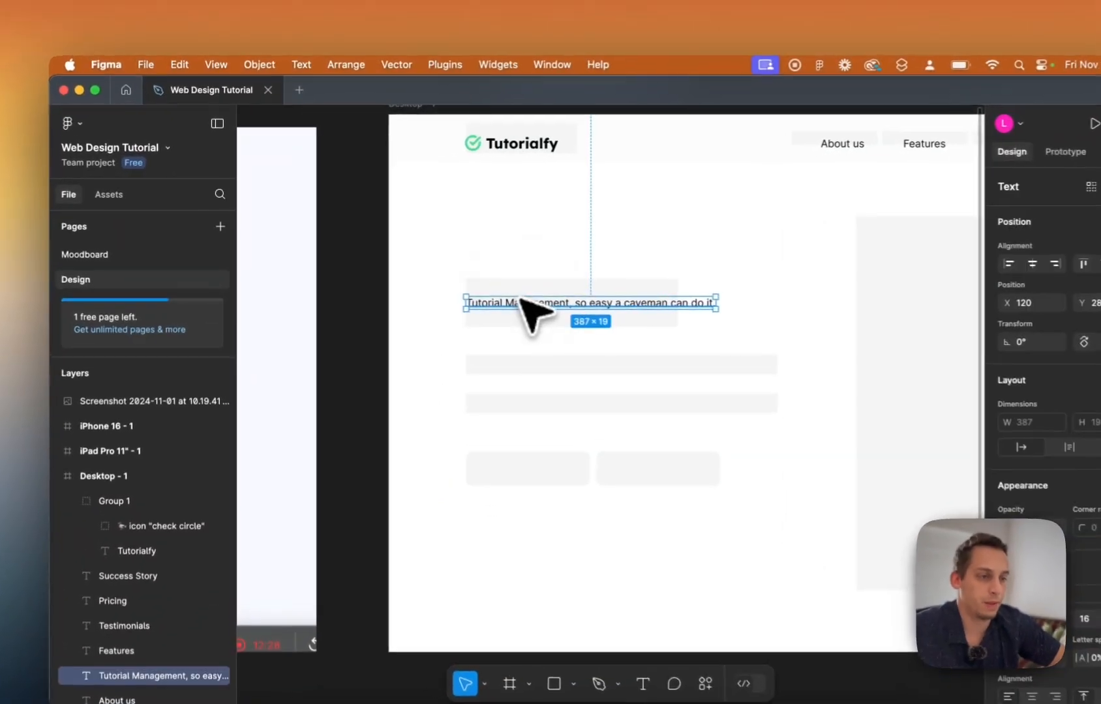
scroll(485, 294, down, 5)
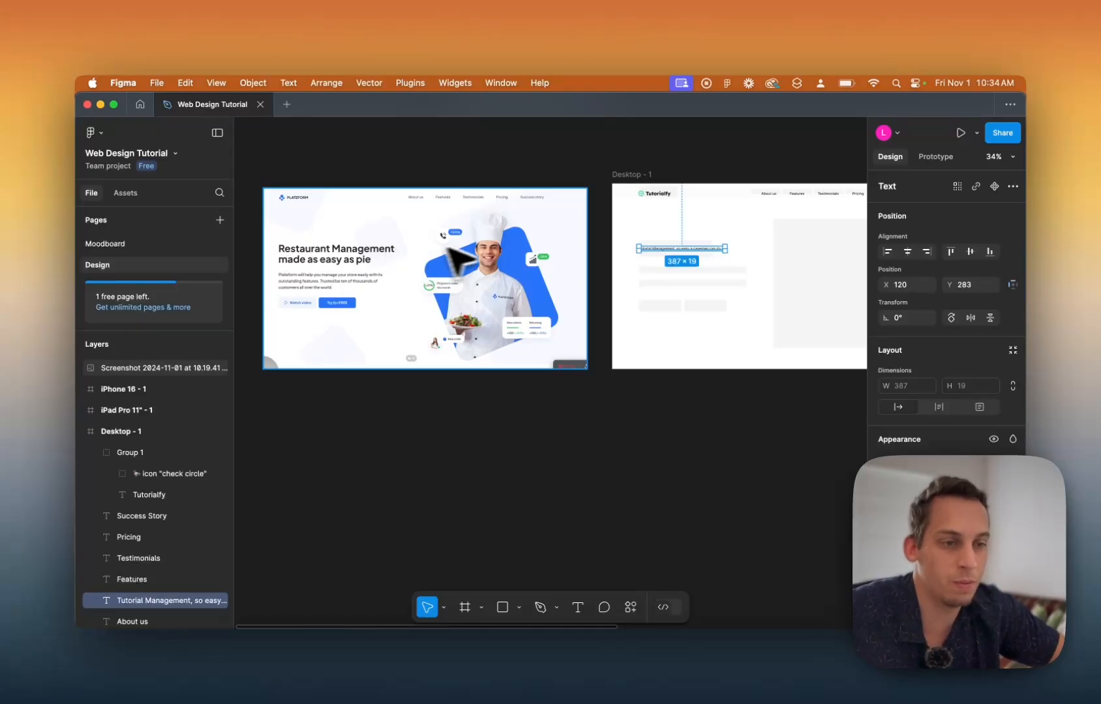
scroll(681, 251, up, 5)
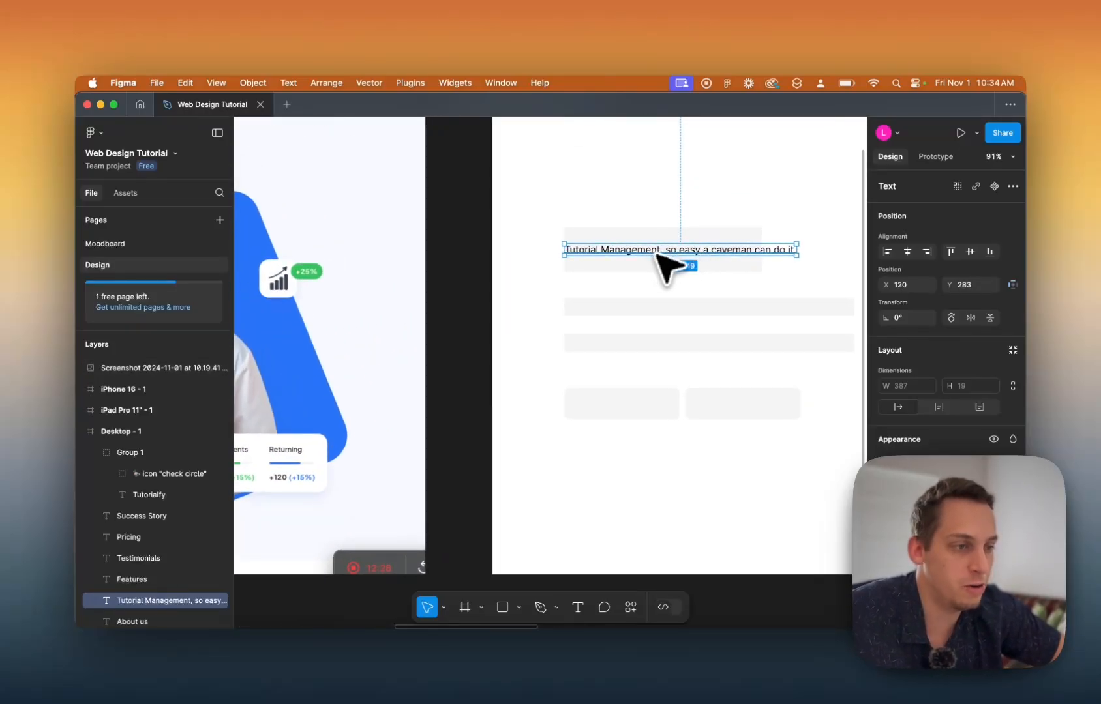
scroll(667, 264, down, 4)
scroll(946, 489, down, 1)
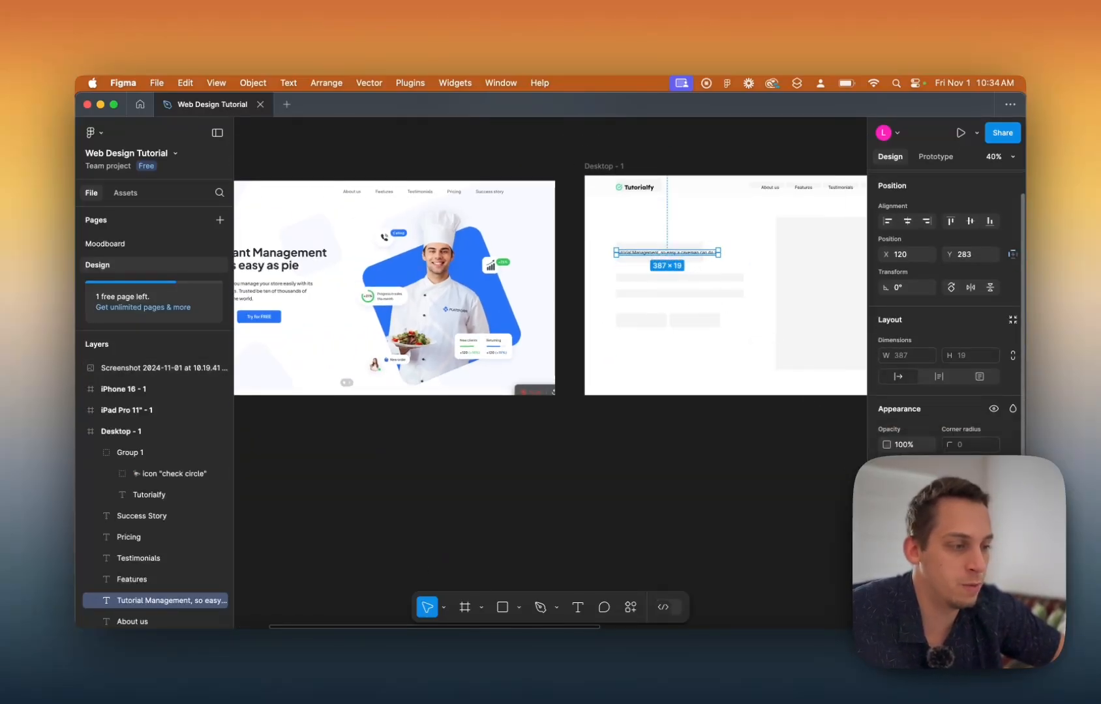
click(991, 522)
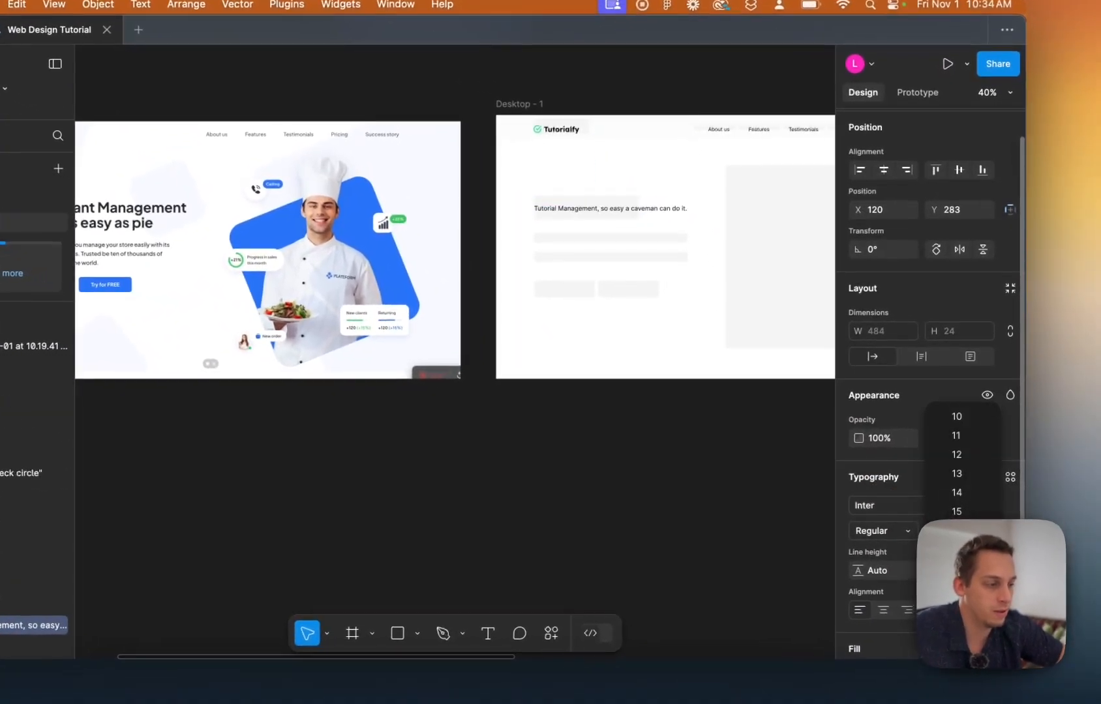
scroll(957, 564, down, 2)
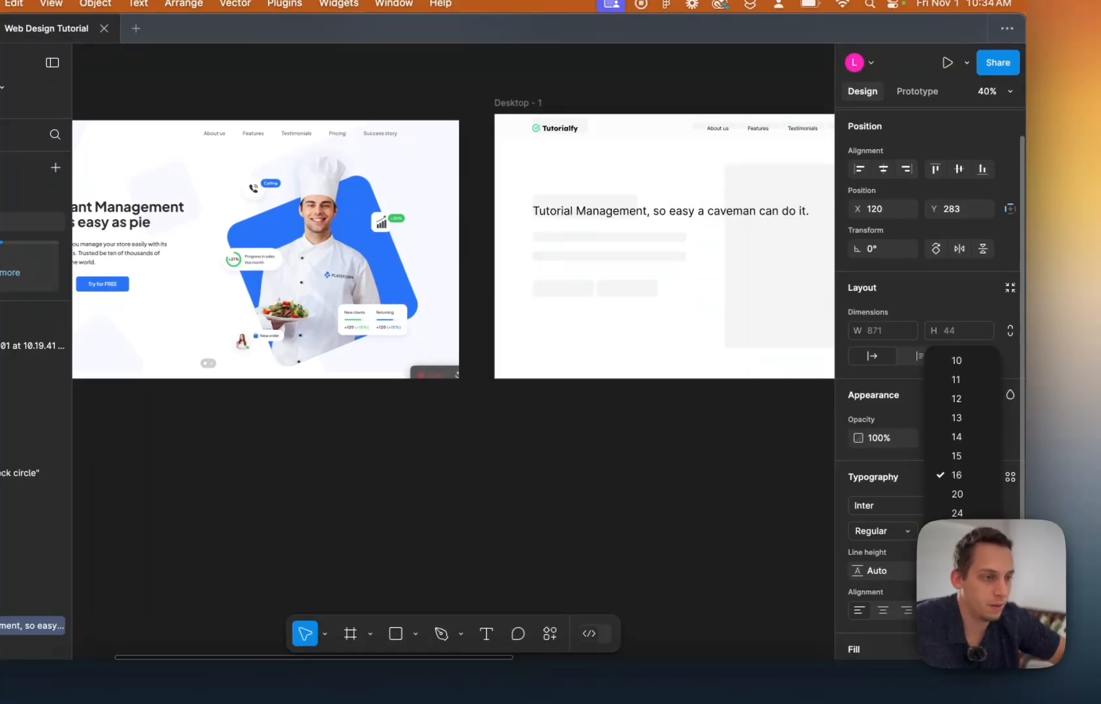
click(956, 571)
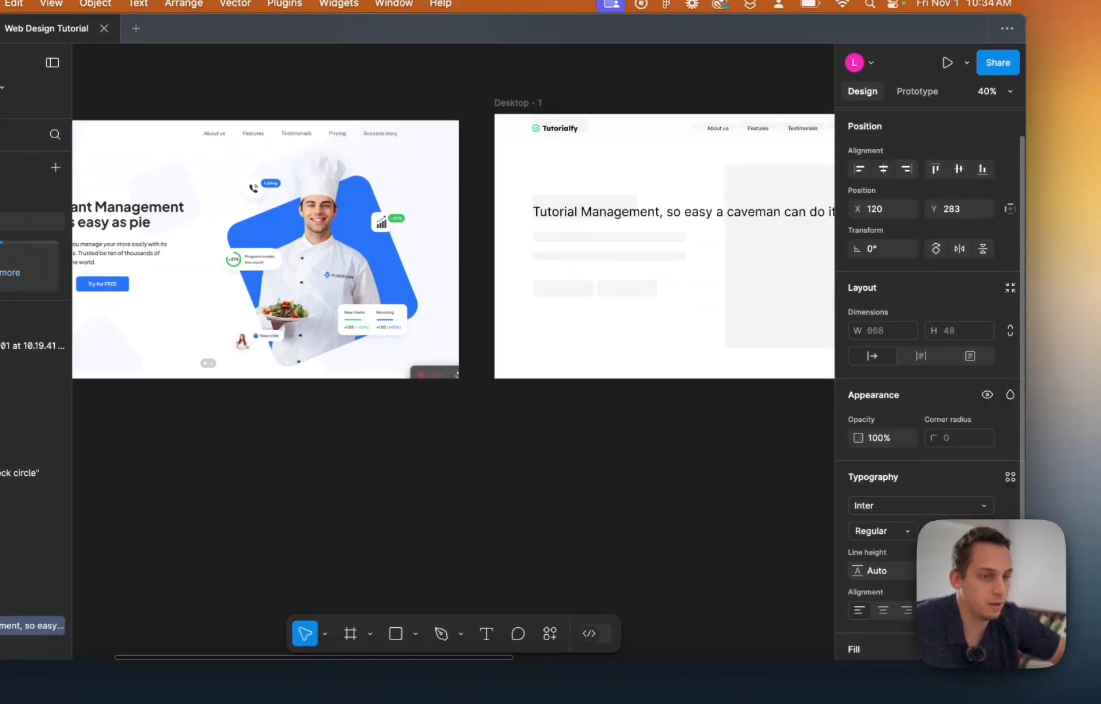
scroll(678, 306, down, 3)
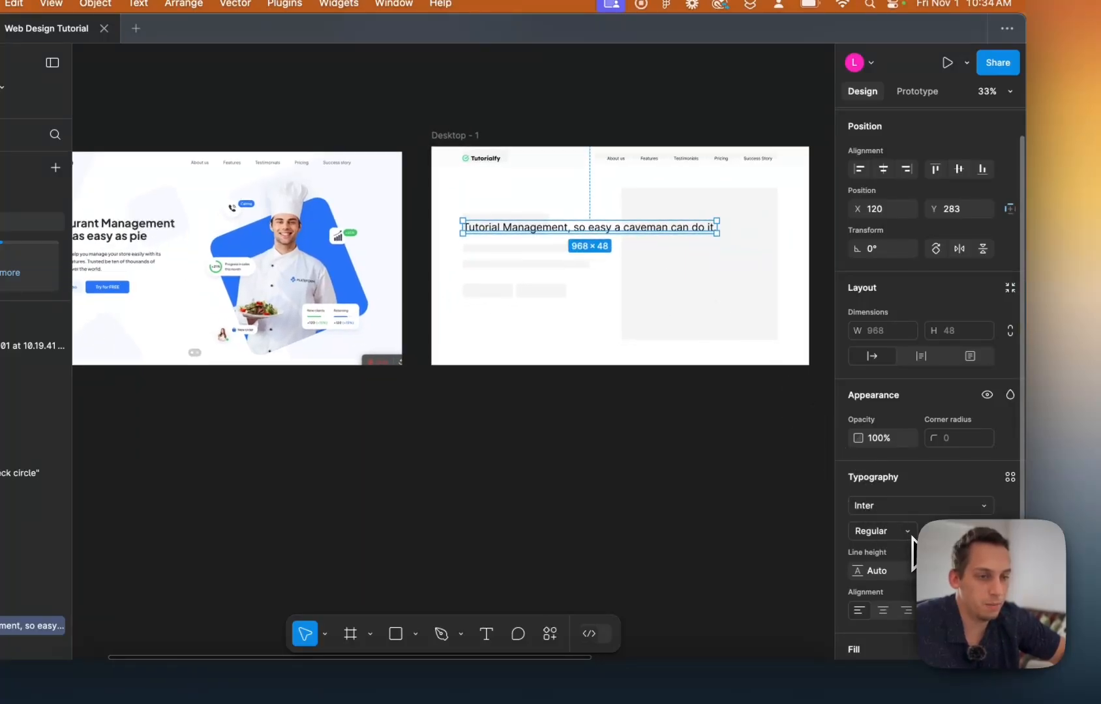
click(911, 537)
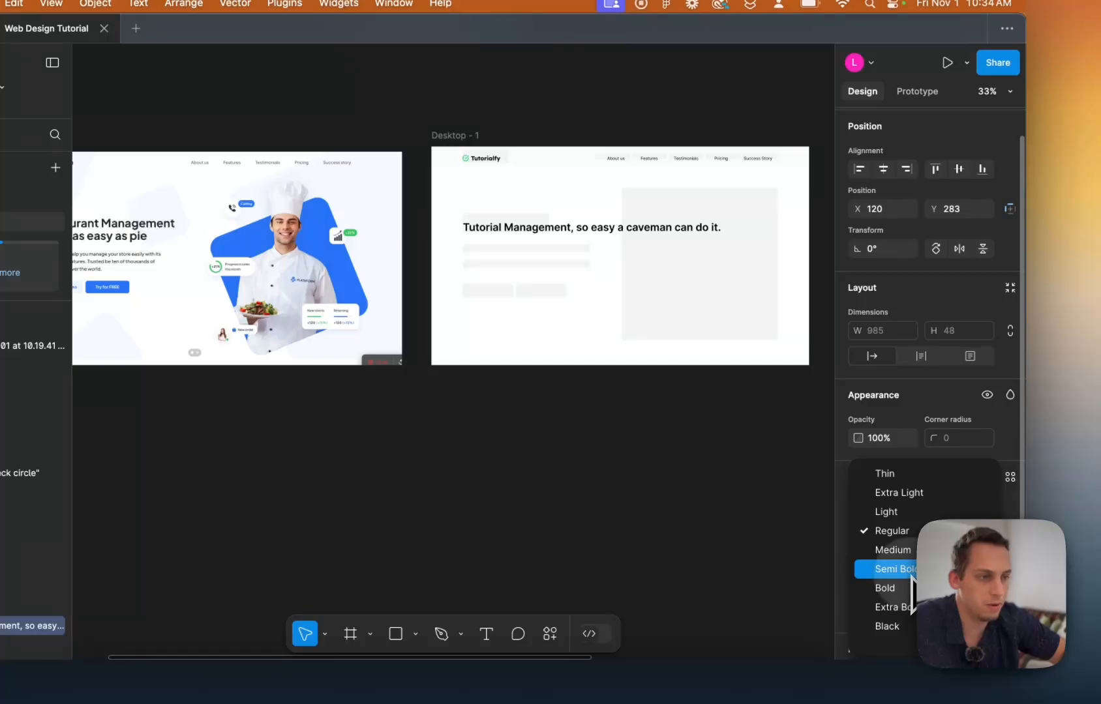
click(911, 570)
Check the font of the Tutorialfy logo text and change the headline's font to Lexend to match.
click(486, 158)
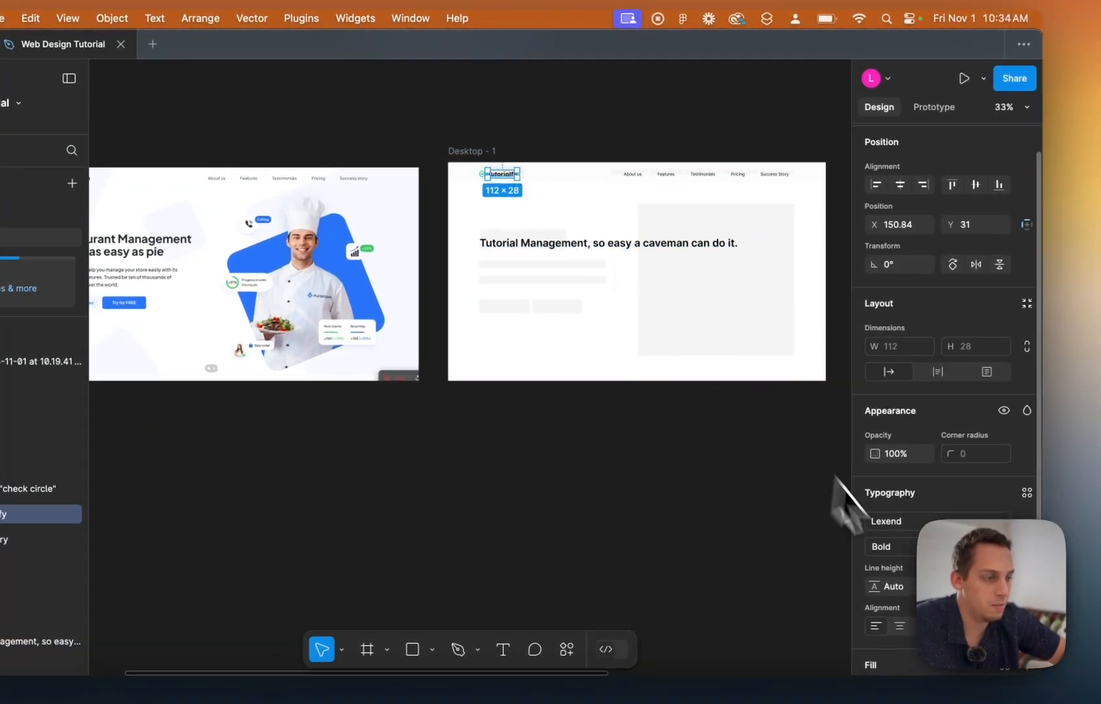
click(551, 246)
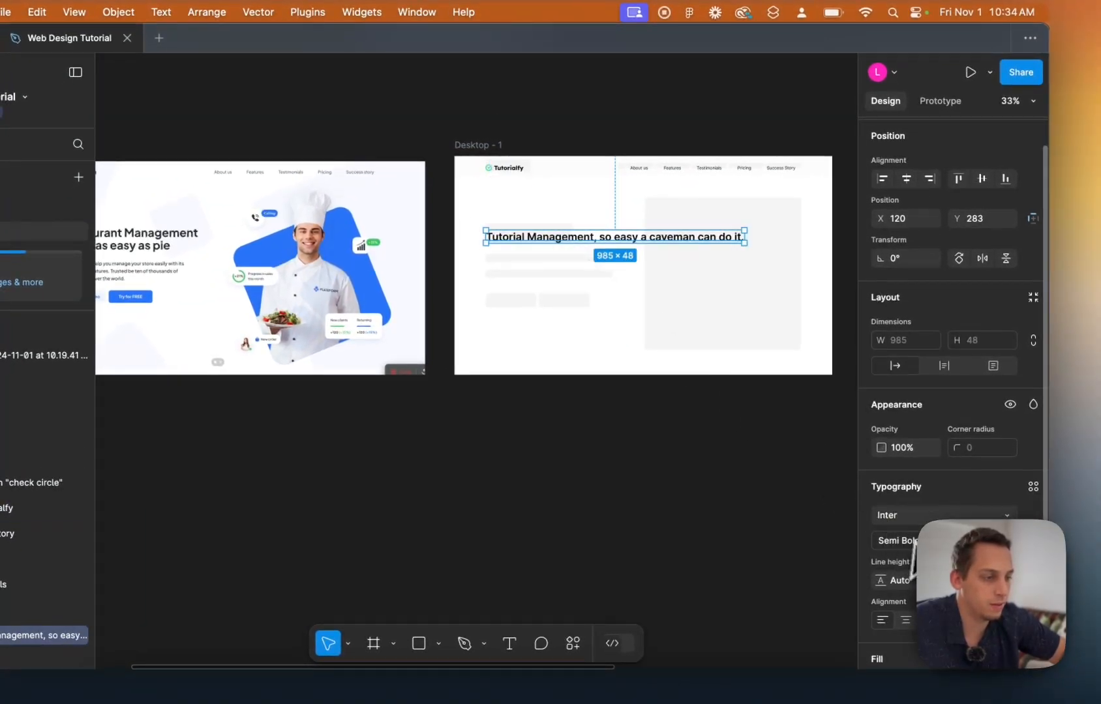
click(915, 517)
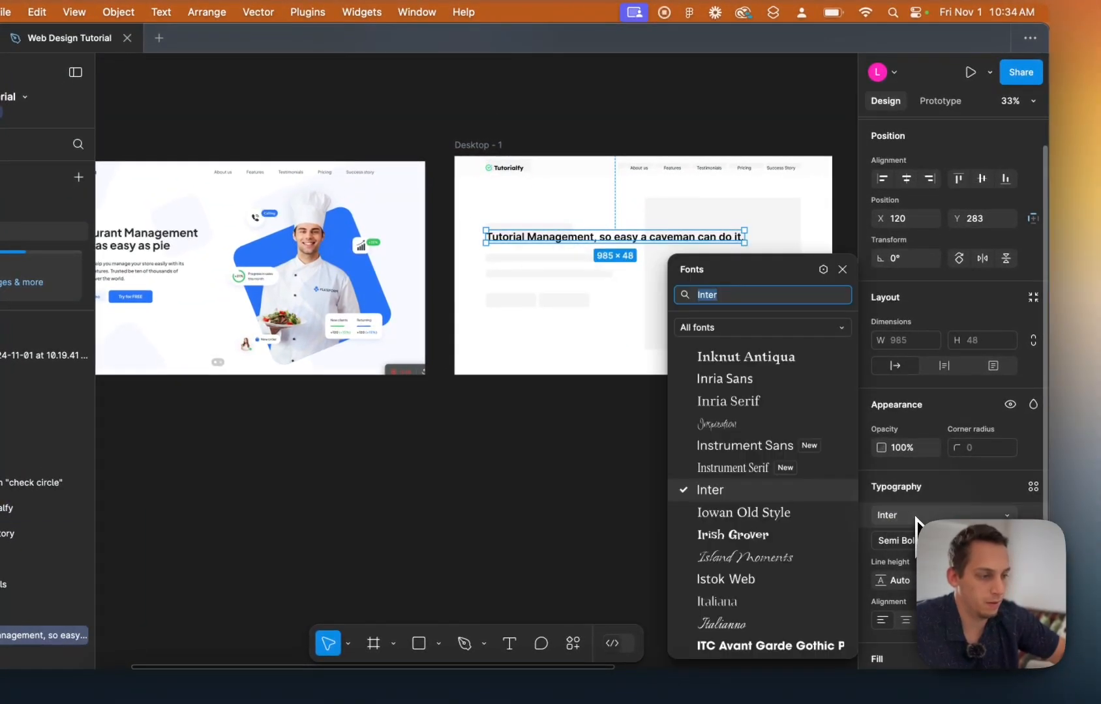
text(lexend)
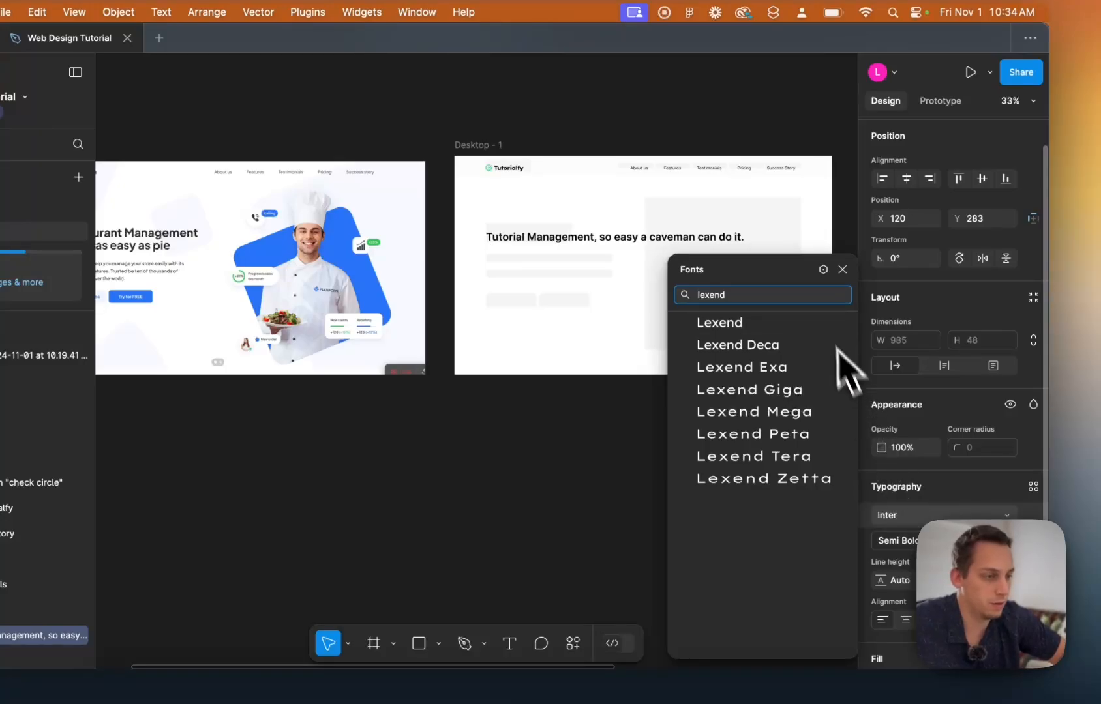
click(764, 326)
Wrap the headline onto two lines with a break after "Tutorial Management," in a text box about 584 wide.
scroll(652, 313, right, 3)
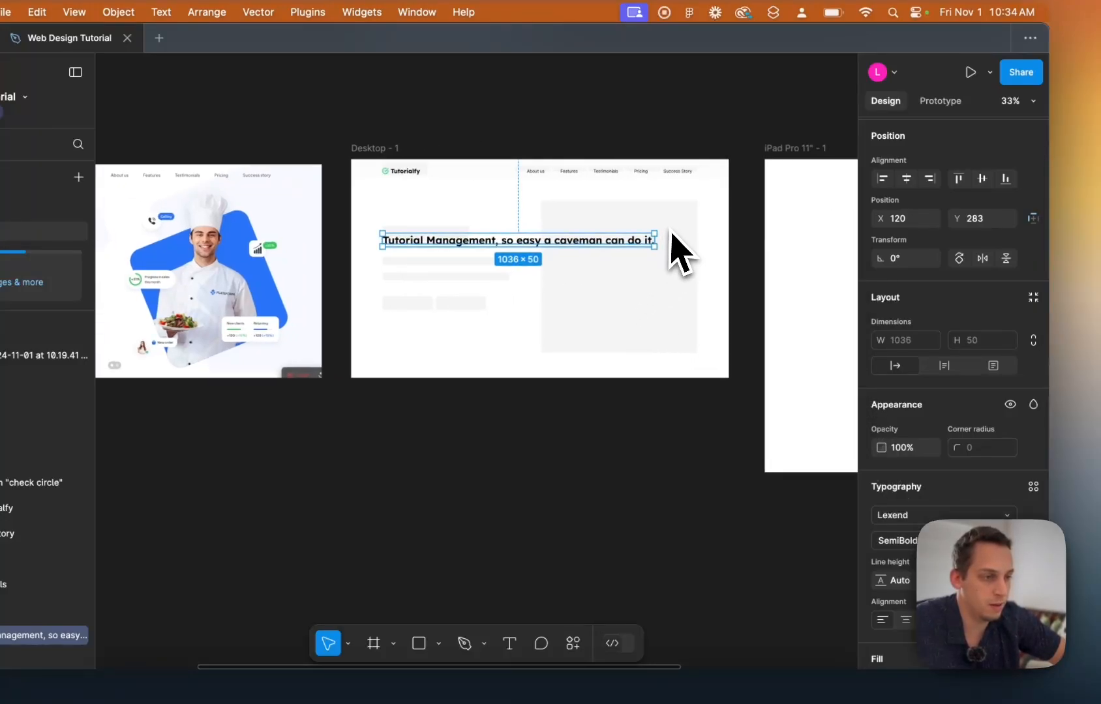
drag(650, 241, 548, 242)
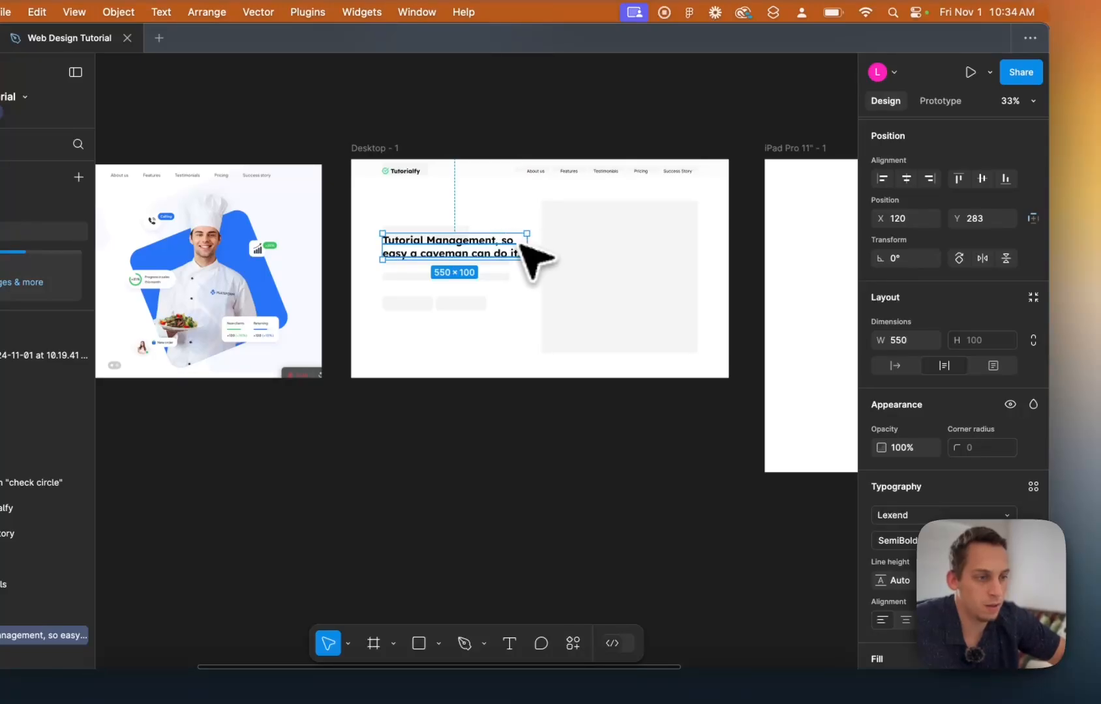
scroll(513, 254, up, 3)
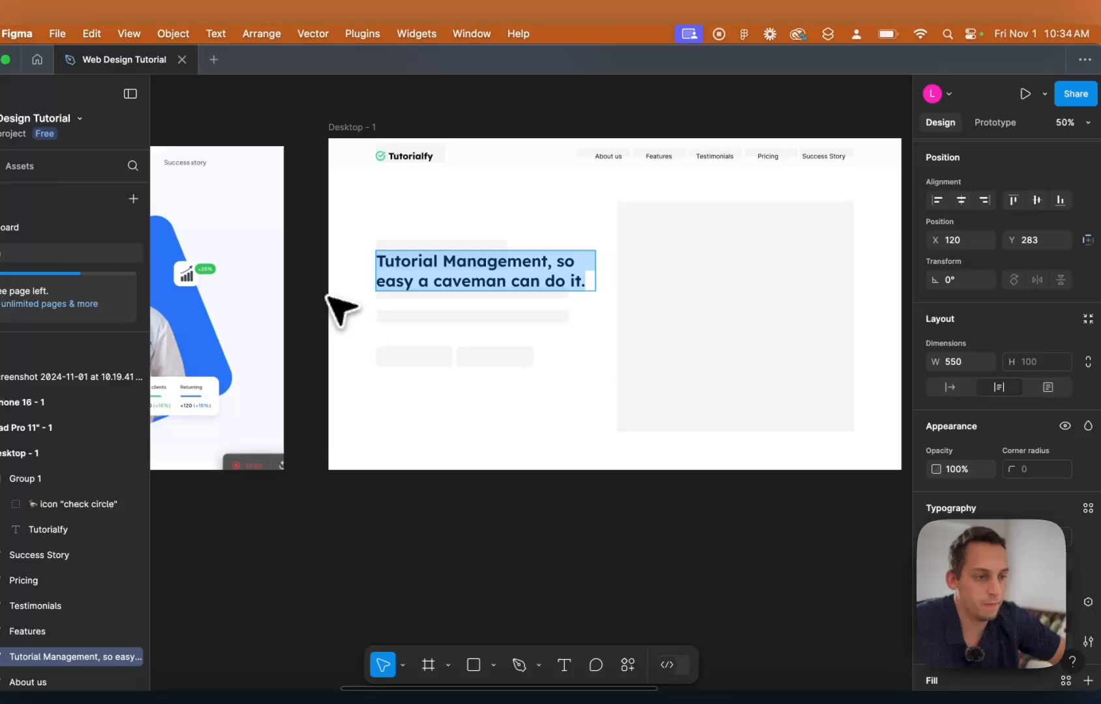
click(268, 272)
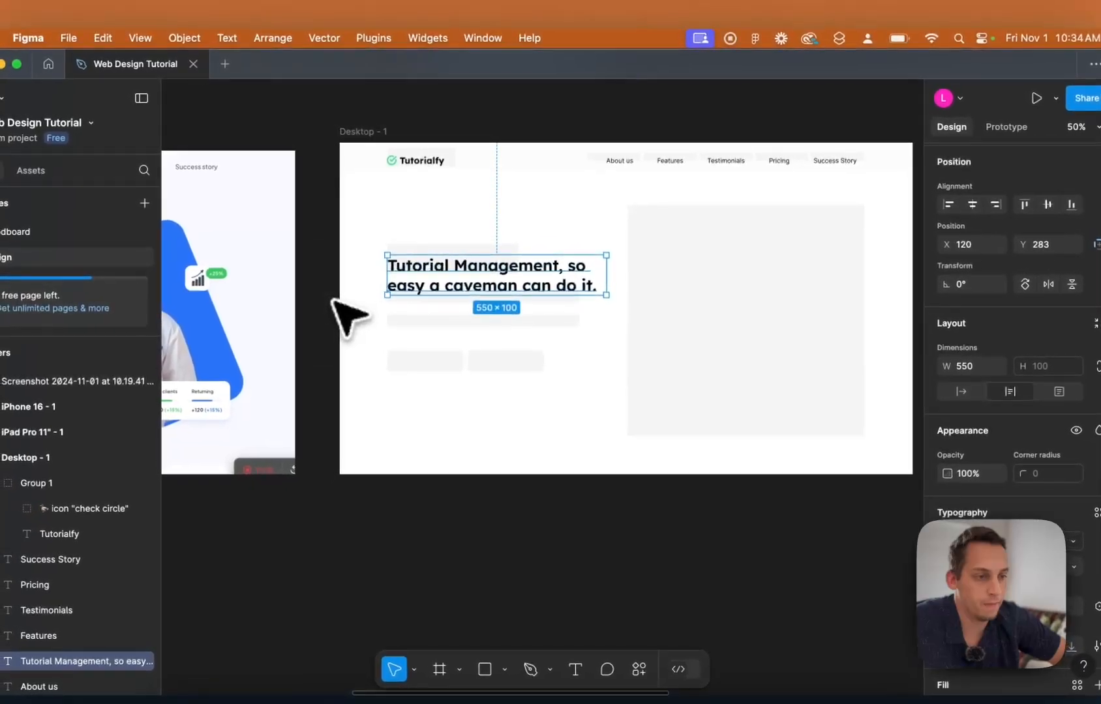
double_click(435, 254)
click(575, 271)
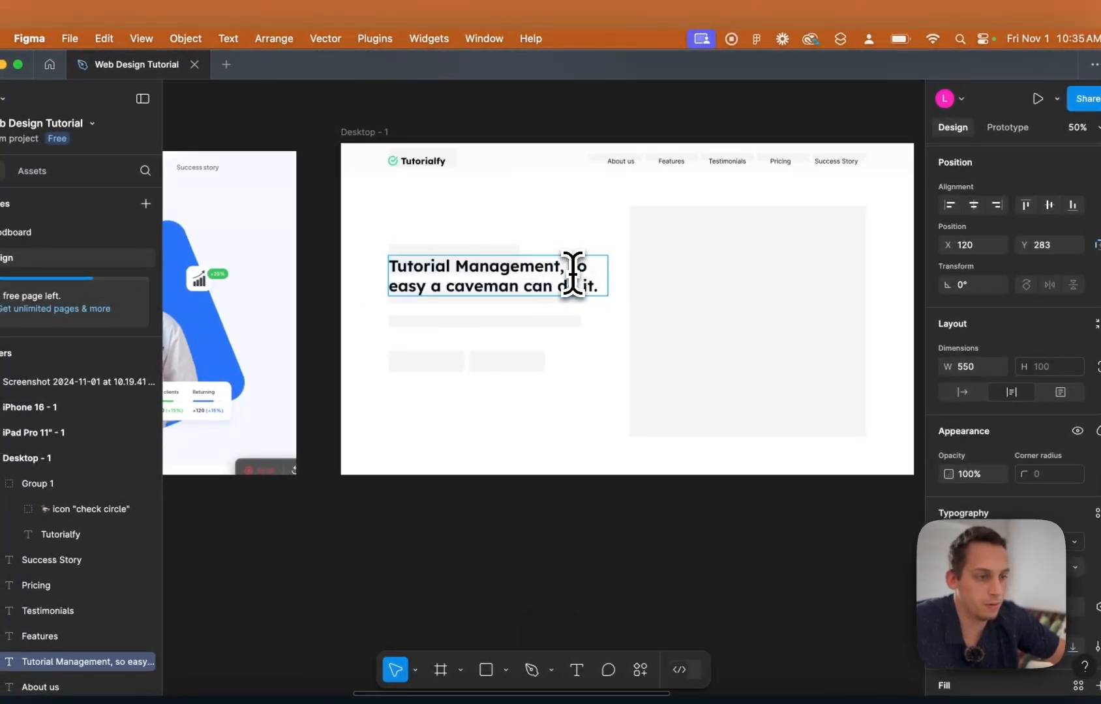
key(Return)
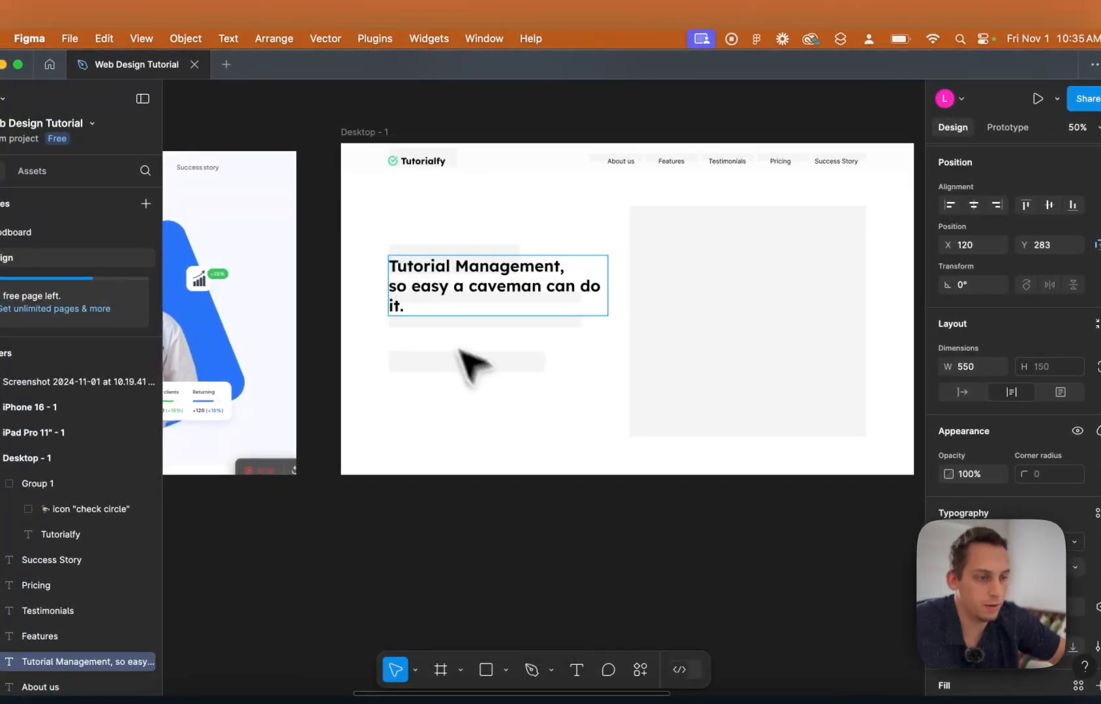
drag(609, 301, 621, 299)
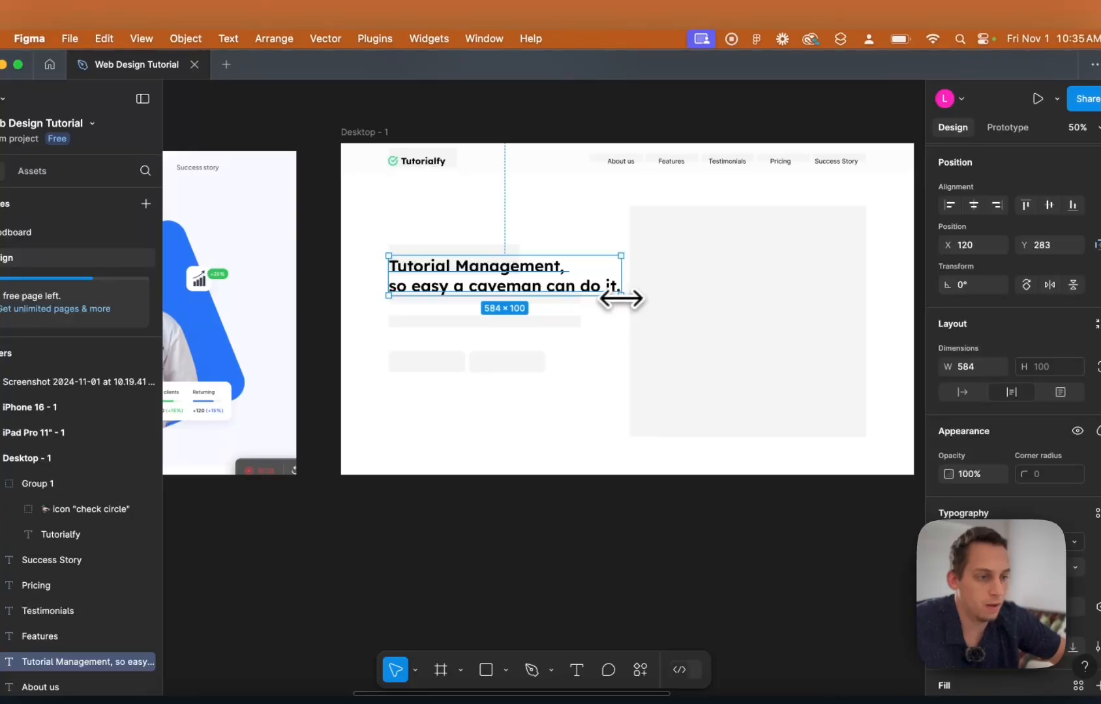
Move the two-line headline up to Y 255, keeping X at 120.
scroll(485, 319, left, 3)
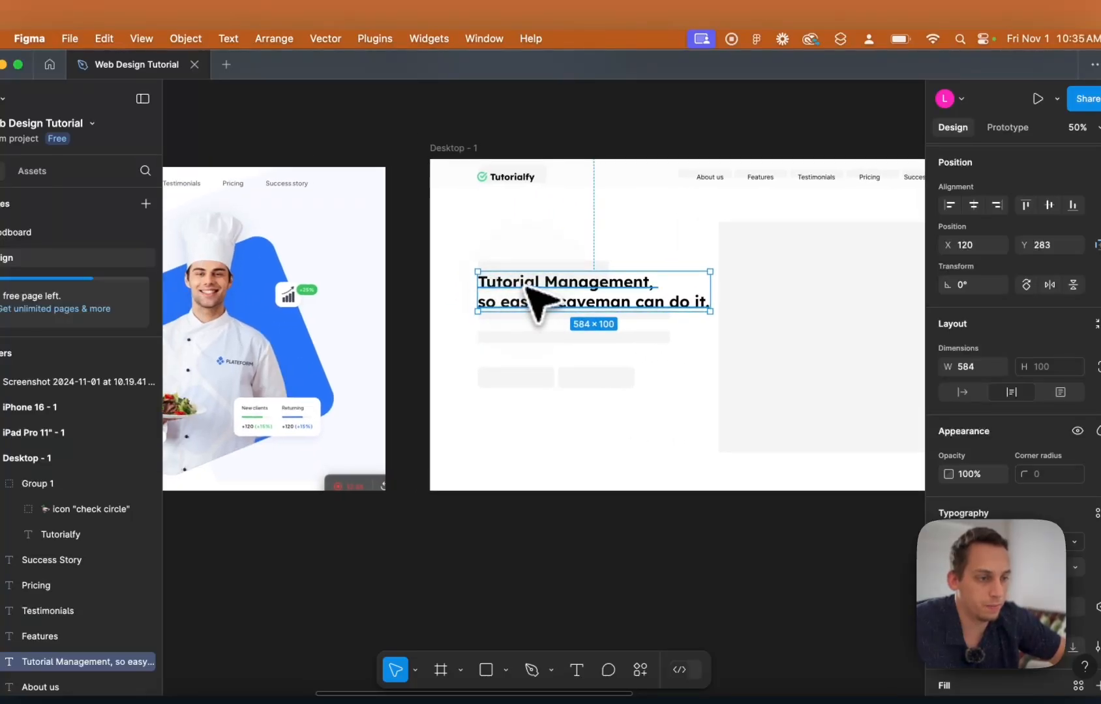
drag(526, 287, 525, 278)
scroll(526, 277, left, 3)
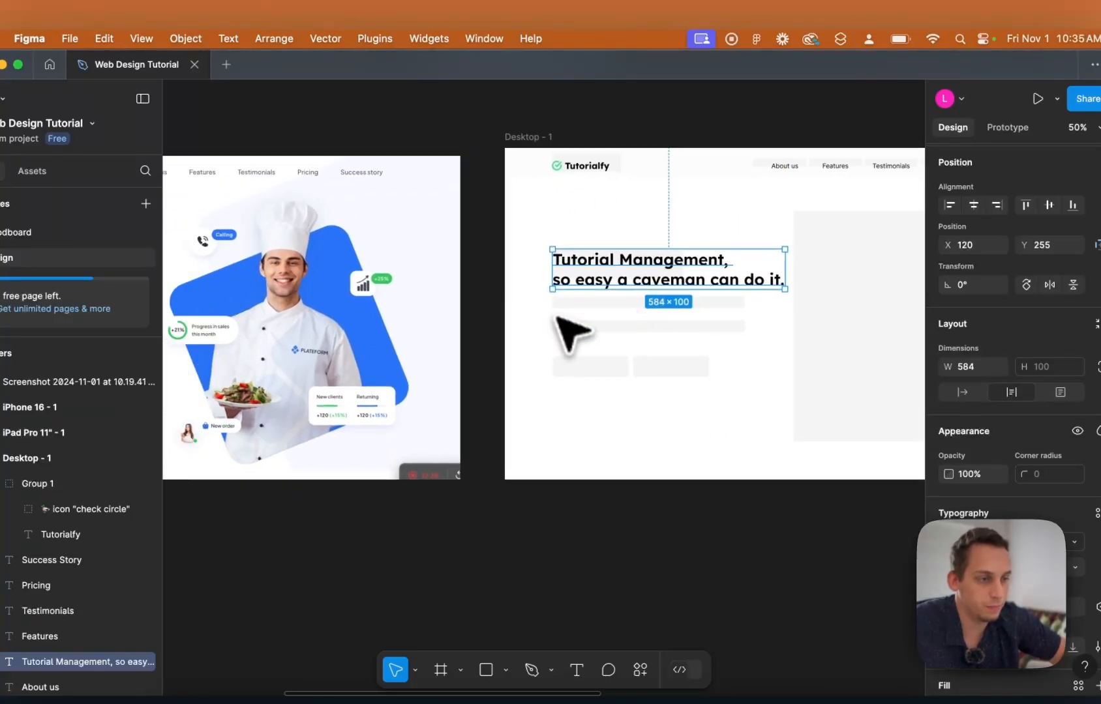
Set the headline's font size to 36 and compare it with the reference design's headline.
scroll(554, 318, left, 5)
scroll(570, 337, right, 6)
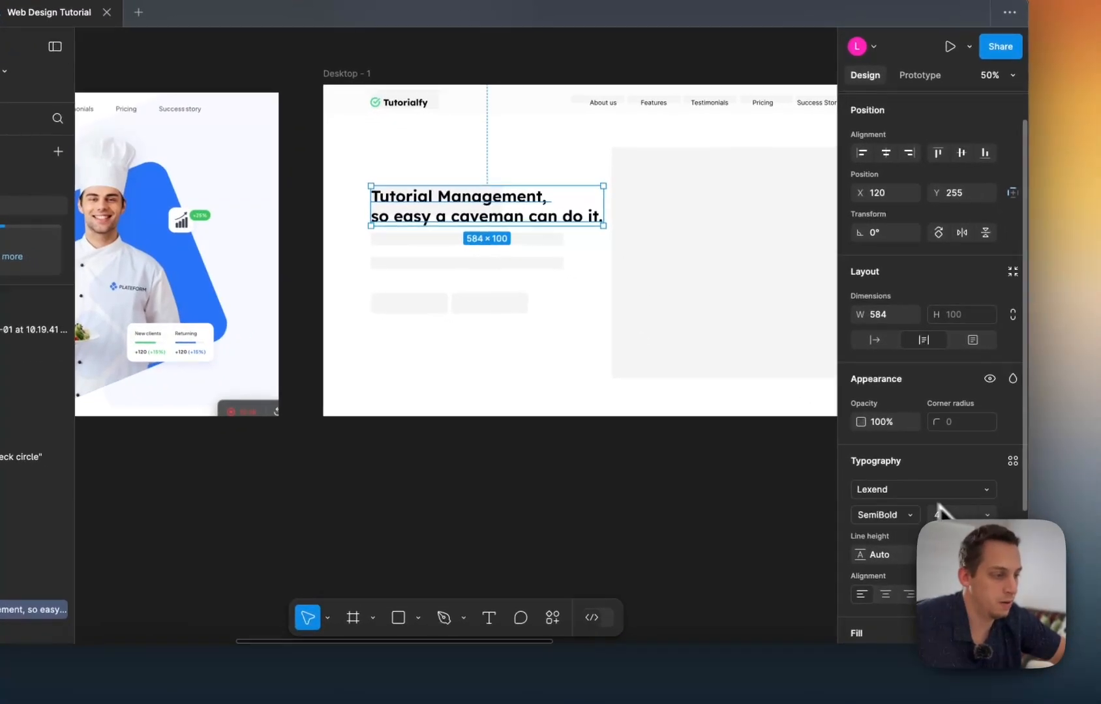
click(1068, 567)
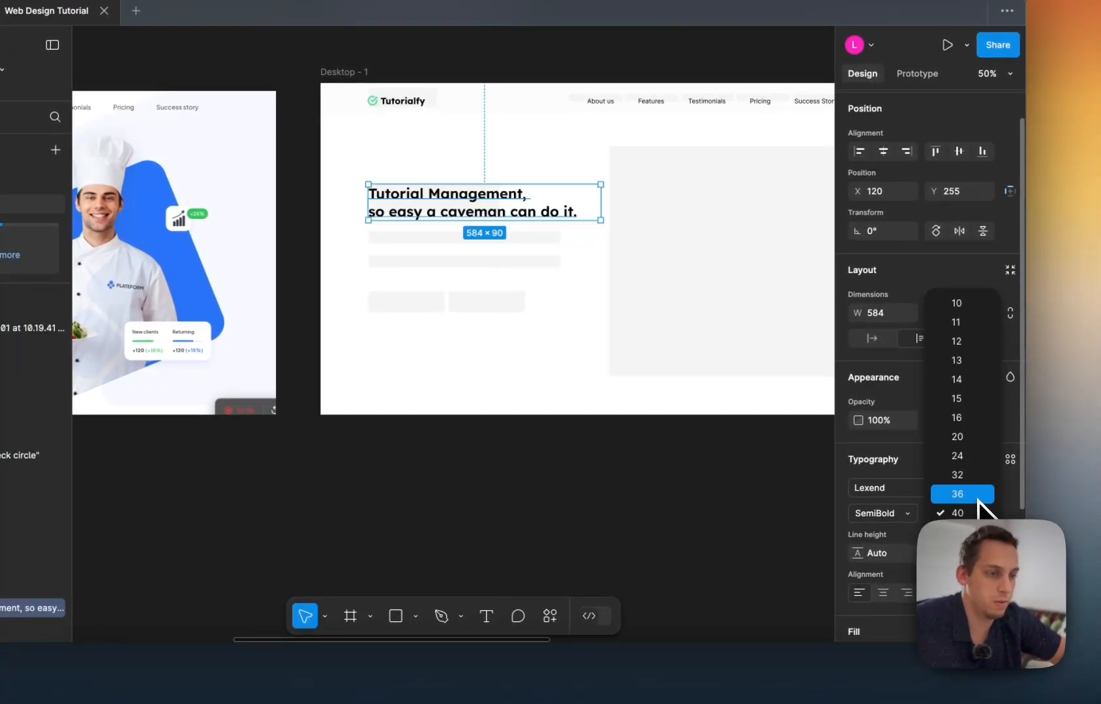
click(957, 494)
scroll(646, 499, left, 6)
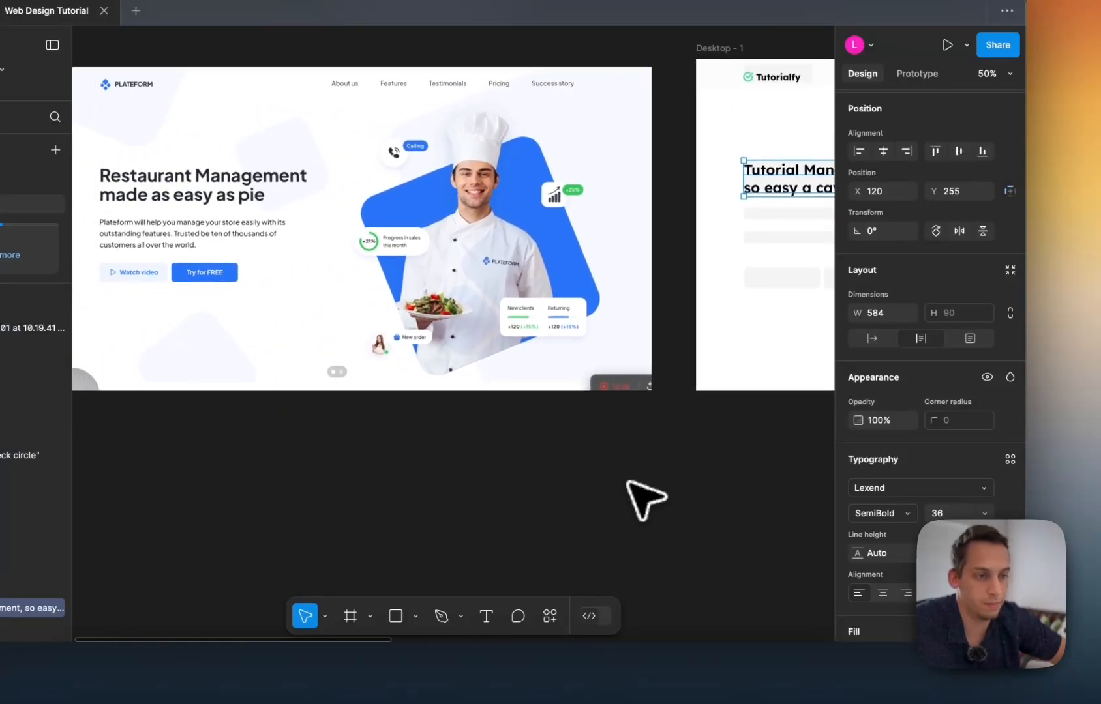
scroll(646, 499, right, 8)
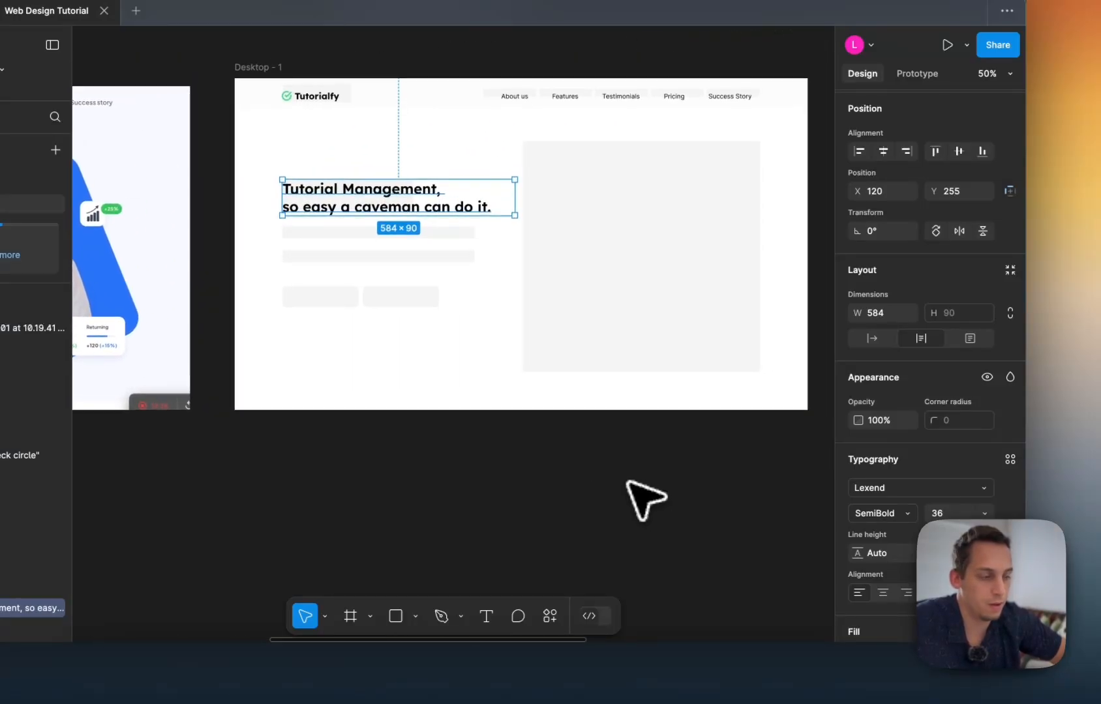
scroll(236, 228, left, 5)
click(269, 445)
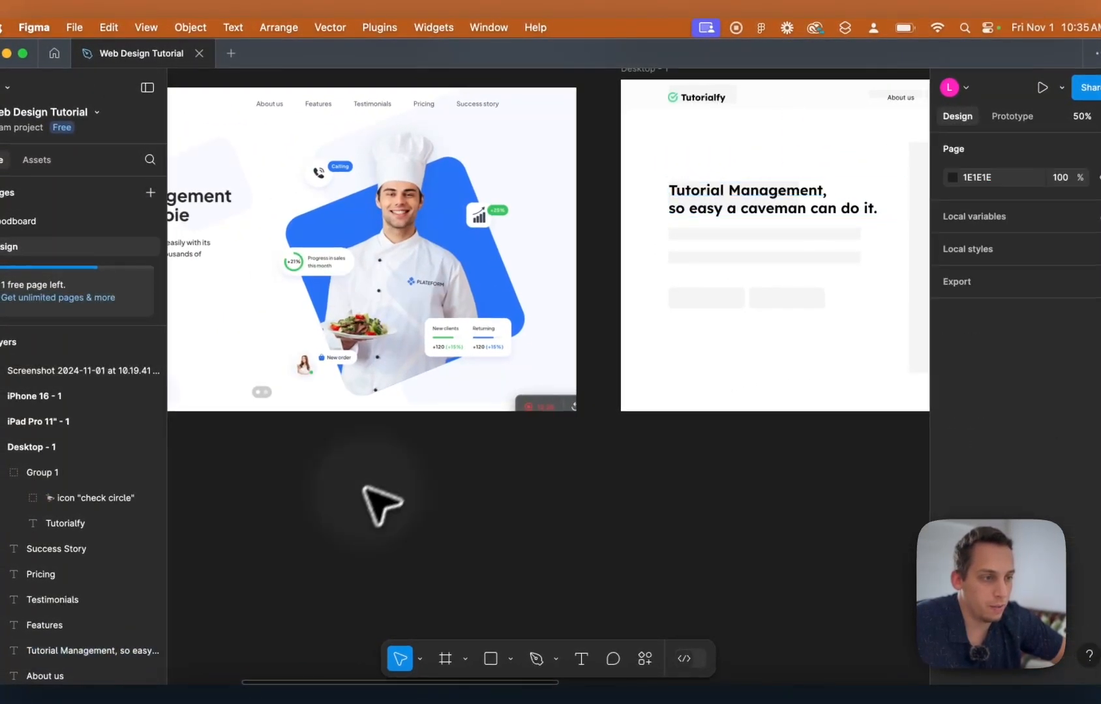
Set the line height of the two-line hero headline to 44.
click(673, 202)
scroll(671, 201, right, 5)
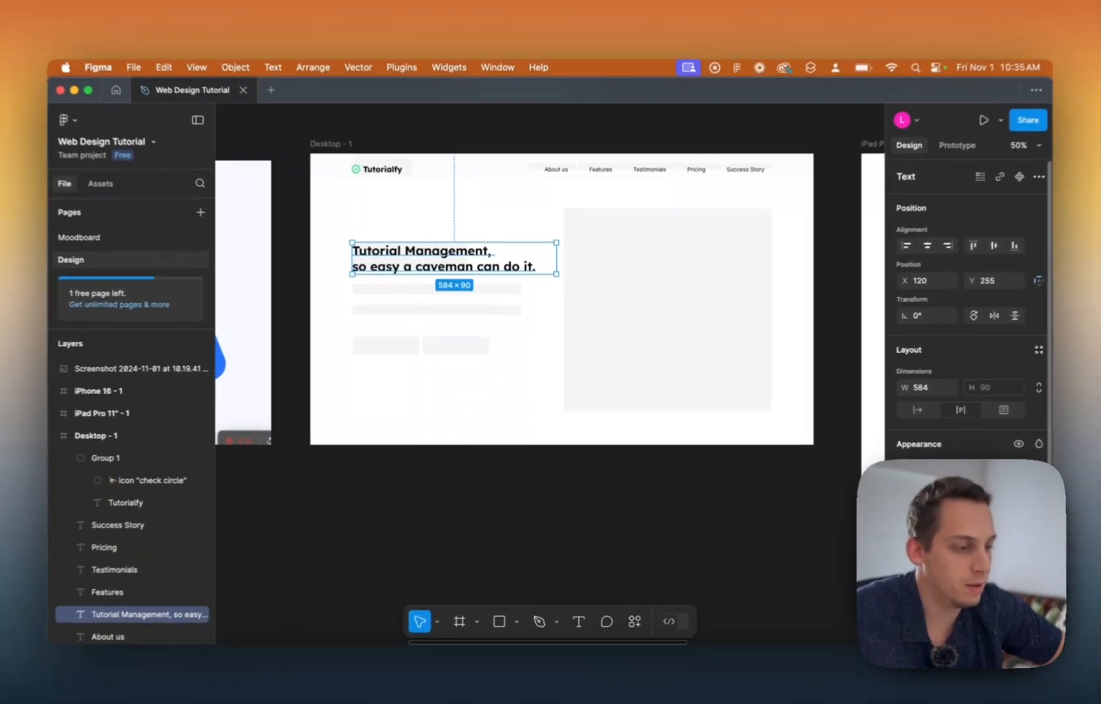
scroll(1015, 522, down, 3)
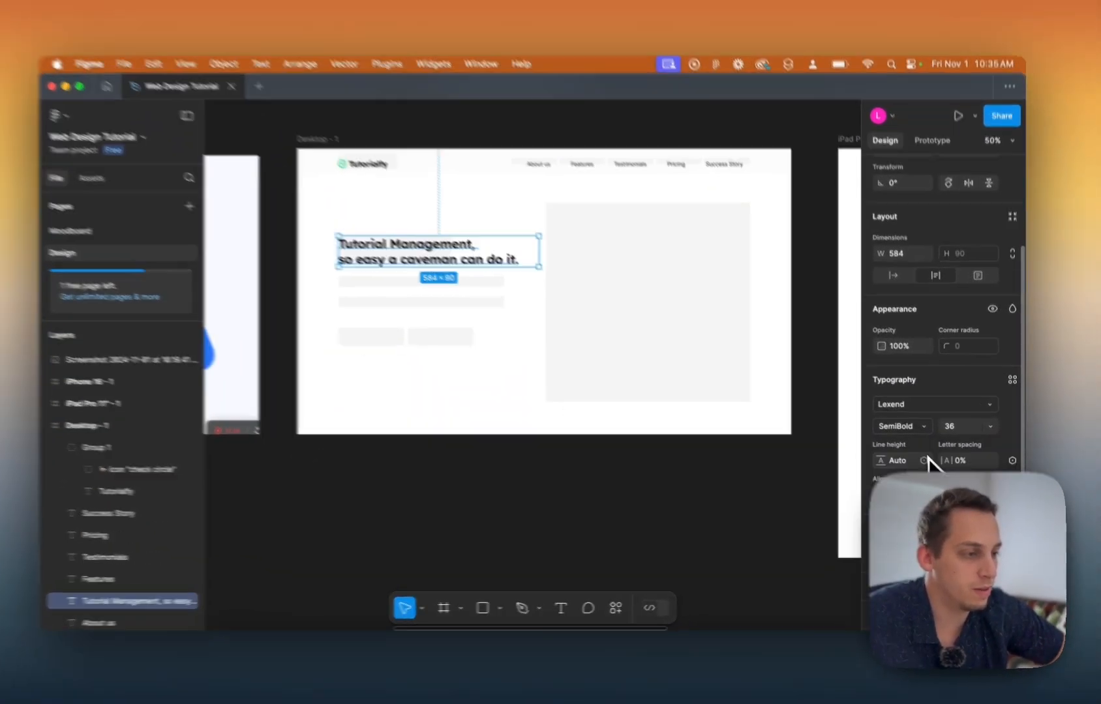
click(911, 468)
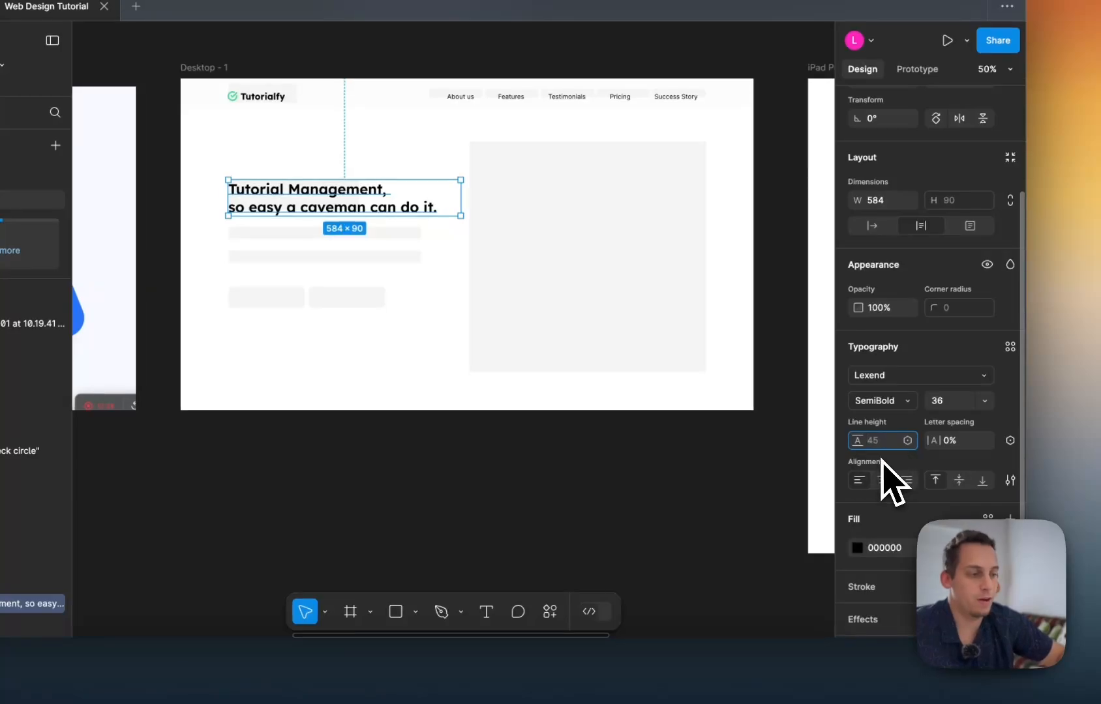
key(Up)
key(Up)
key(Up)
key(Up)
key(Up)
key(Up)
key(Up)
key(Up)
key(Up)
key(Up)
key(Up)
key(Up)
key(Up)
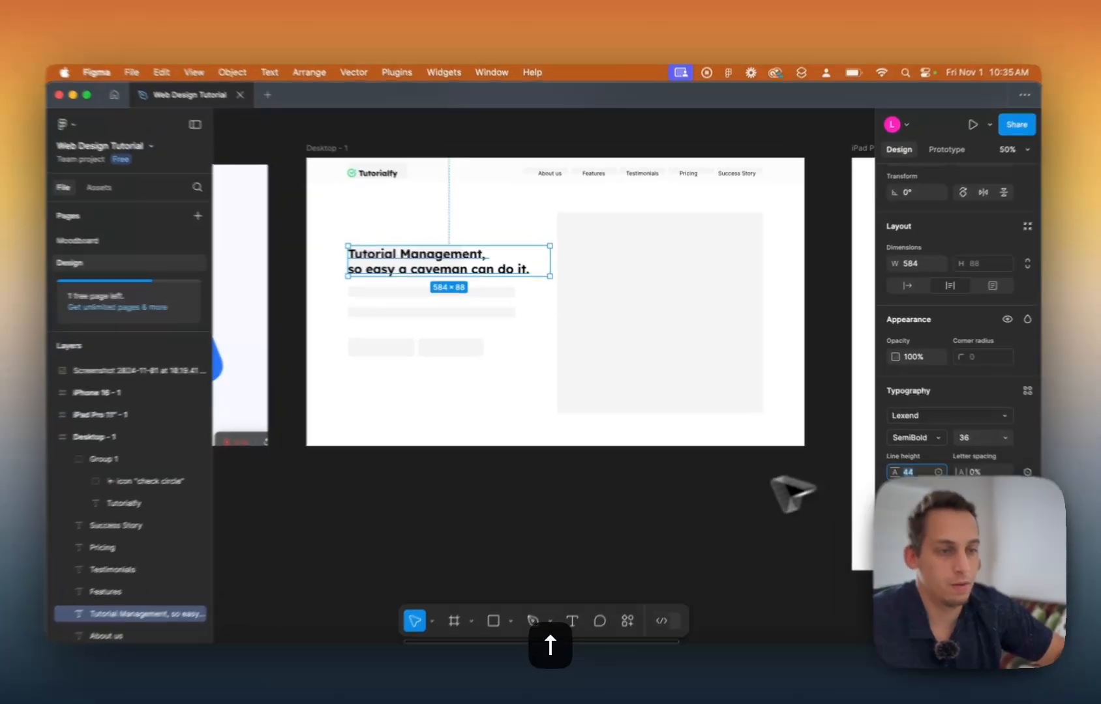
click(598, 501)
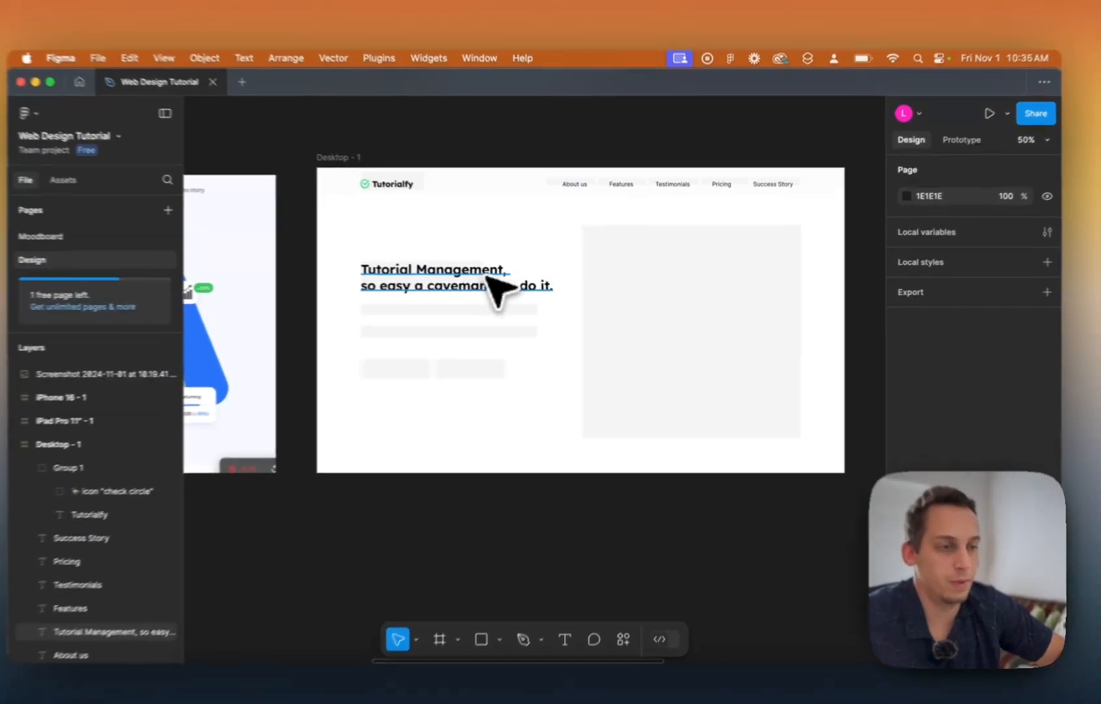
Compare the headline with the reference design and place a copy of the "About us" text below it at X 120, Y 373.
scroll(464, 271, left, 5)
scroll(501, 278, left, 5)
scroll(502, 279, right, 3)
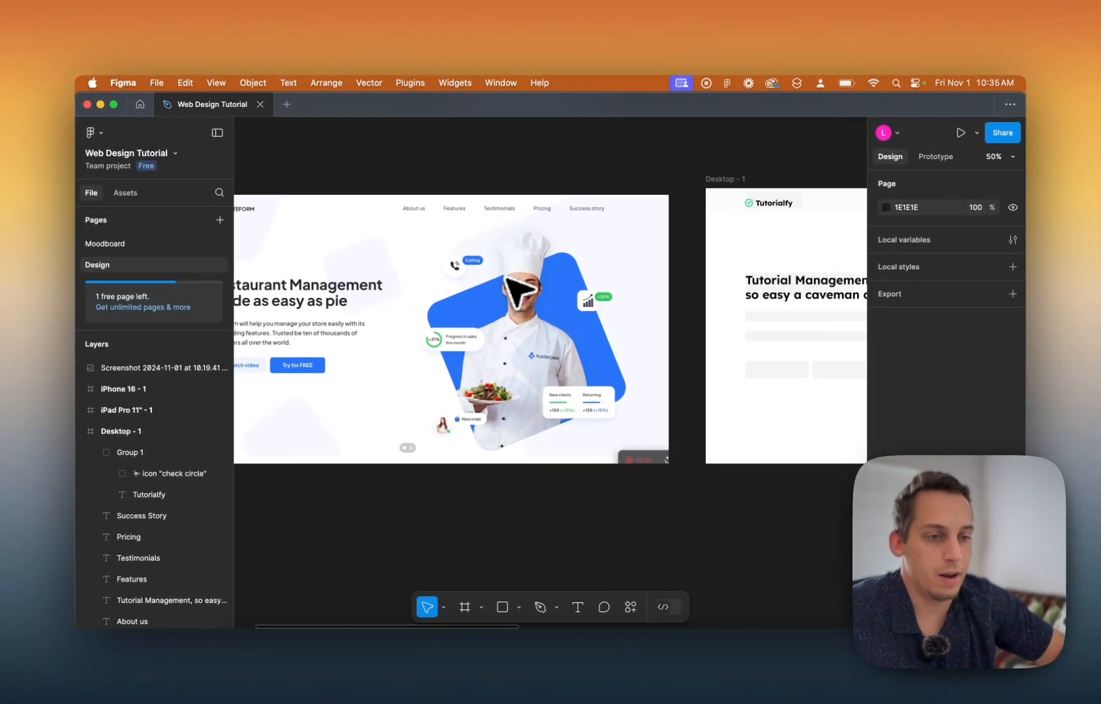
scroll(500, 283, left, 2)
scroll(411, 331, right, 5)
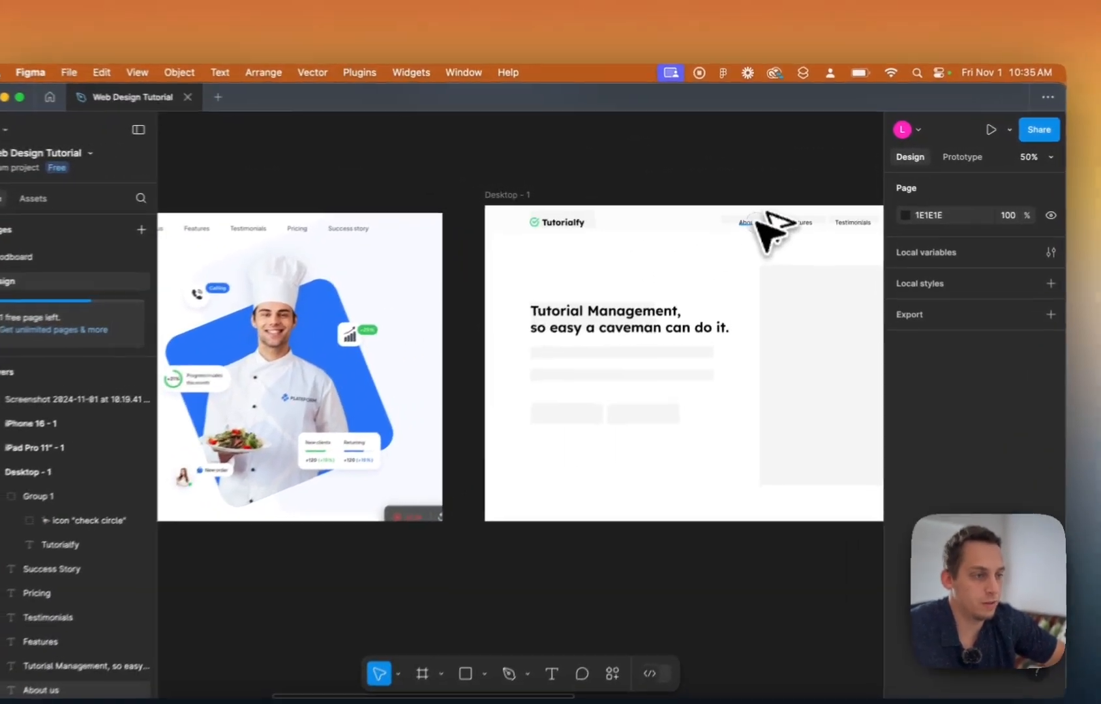
drag(749, 215, 537, 359)
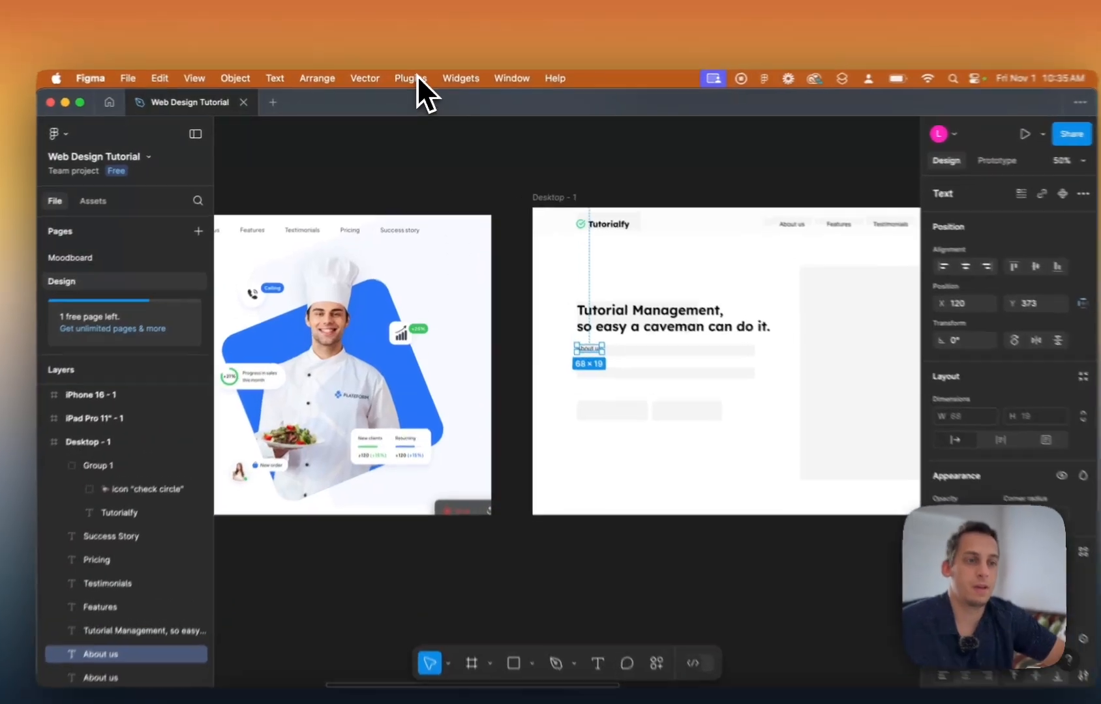
Search the plugins for "gpt copy" and run GPT - TextAI with the duplicated "About us" text selected.
click(414, 81)
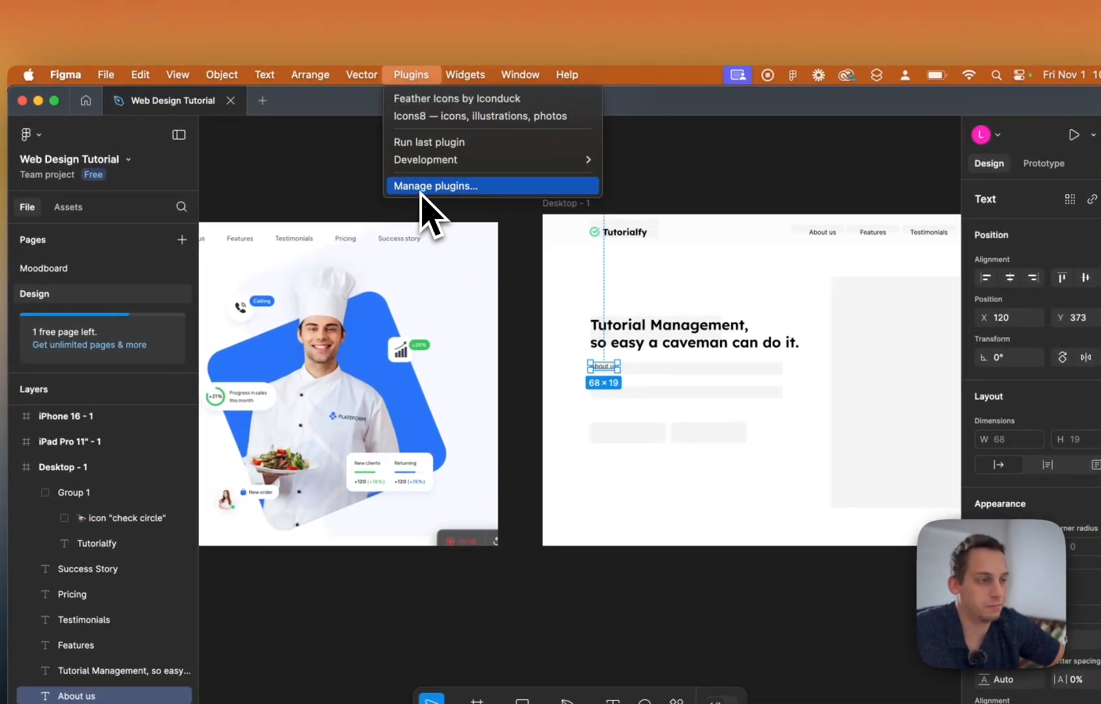
click(431, 186)
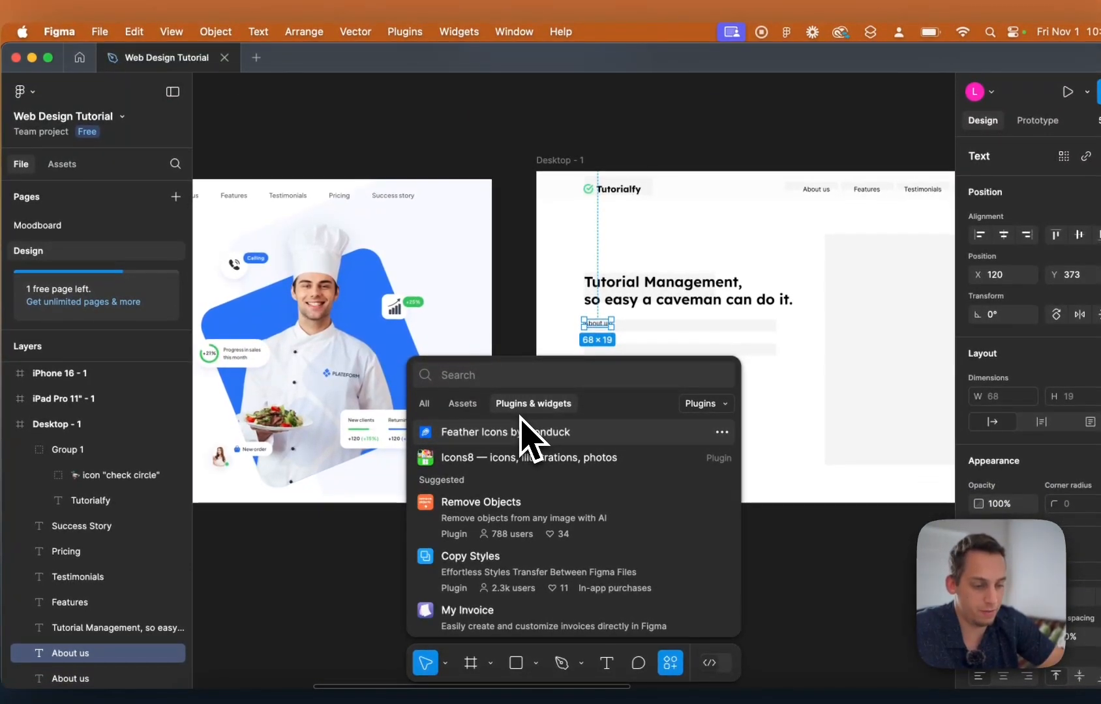
text(gpt)
key(Return)
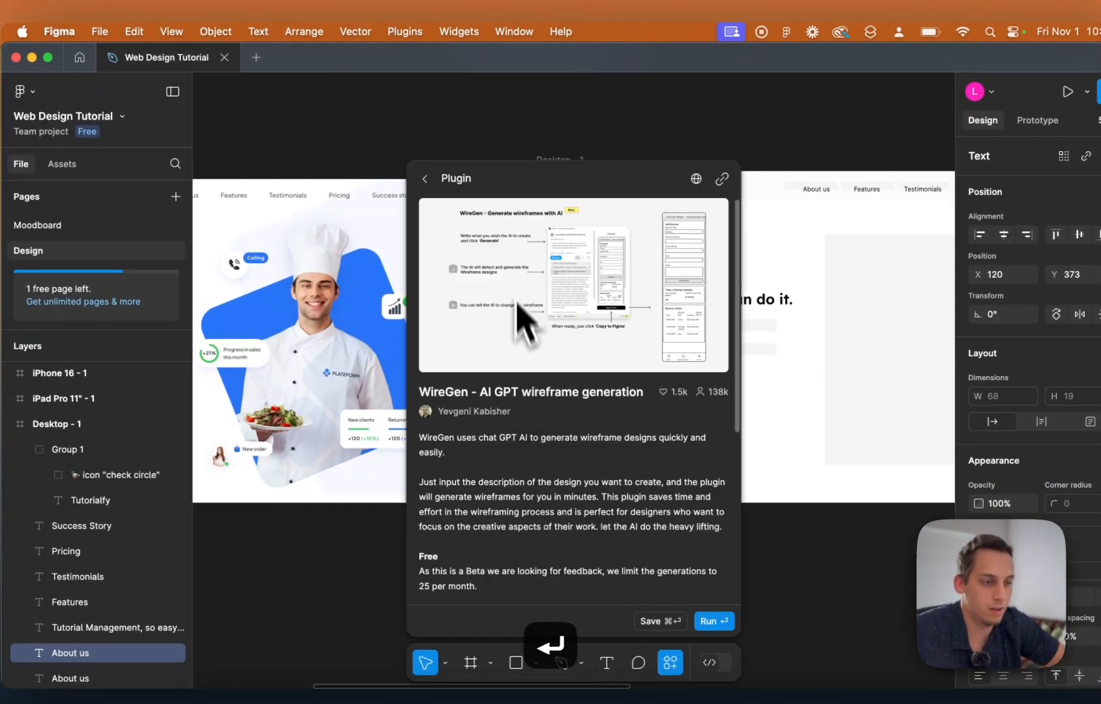
click(425, 178)
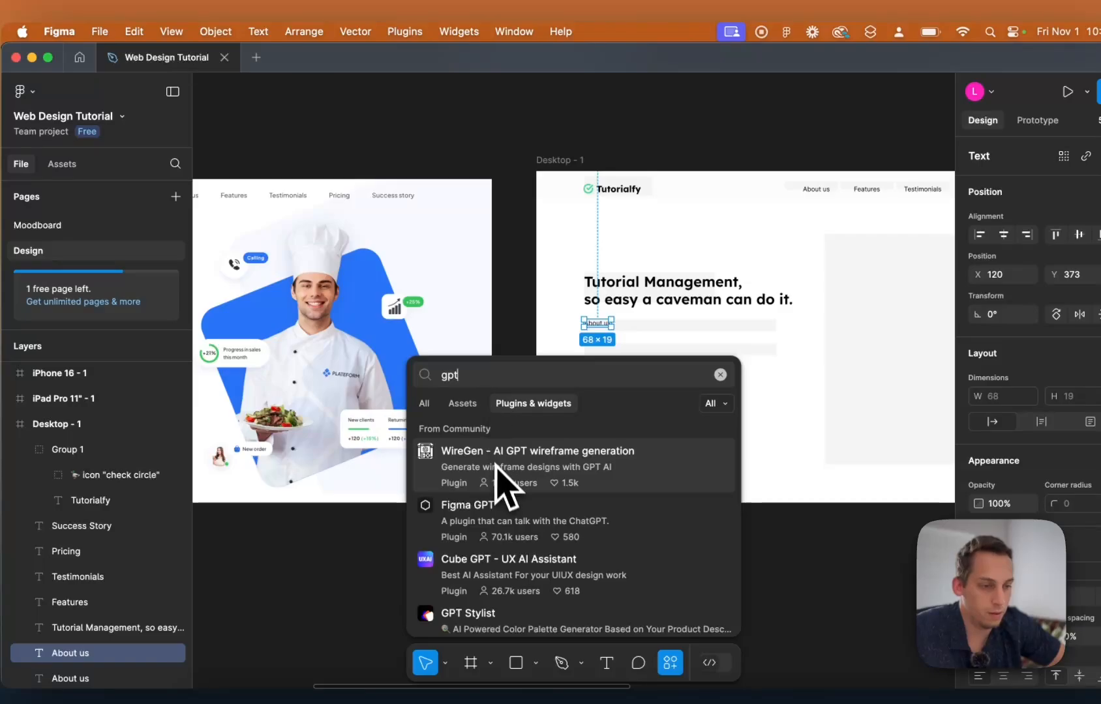
scroll(496, 465, down, 2)
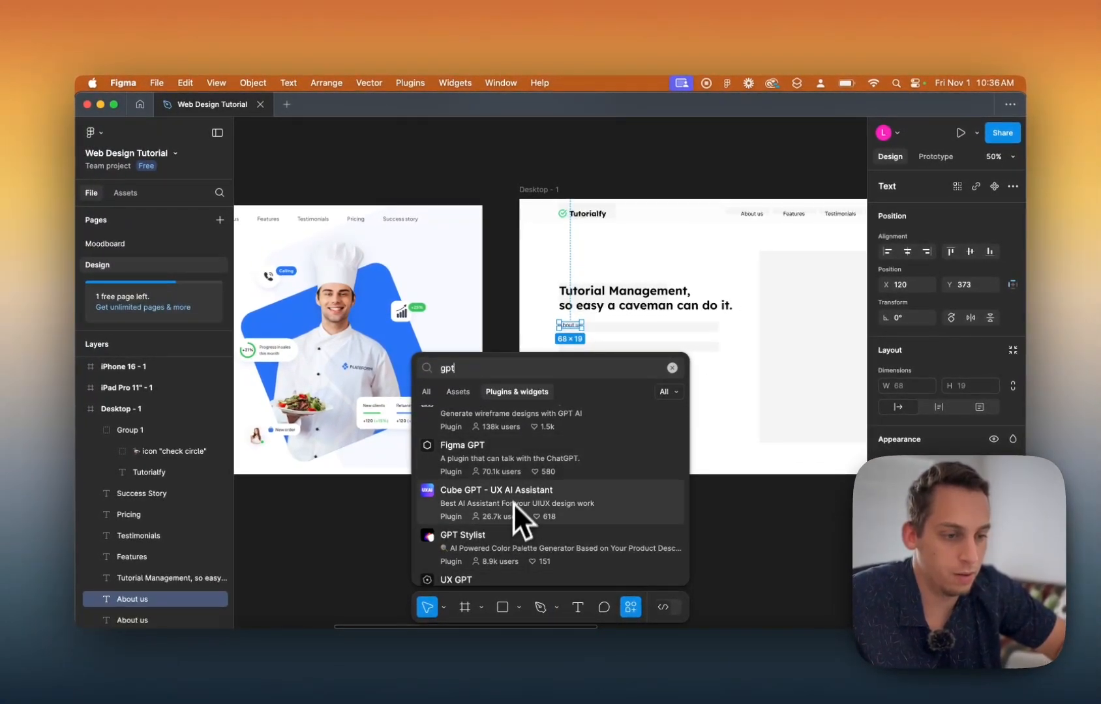
text(copy)
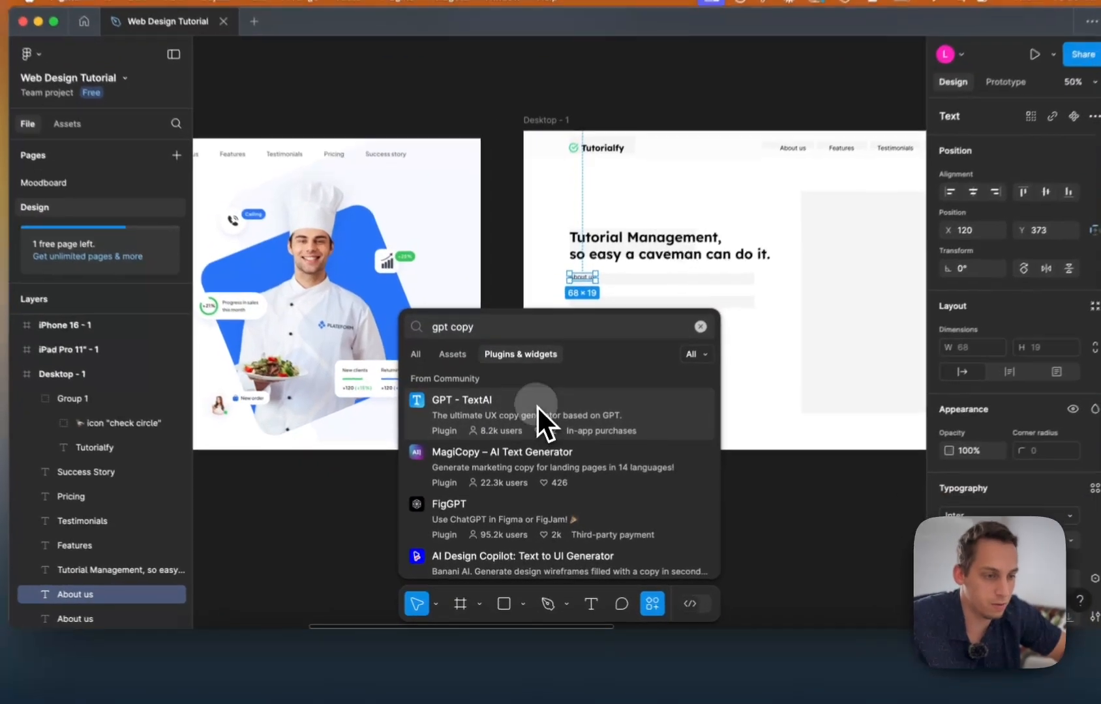
click(527, 446)
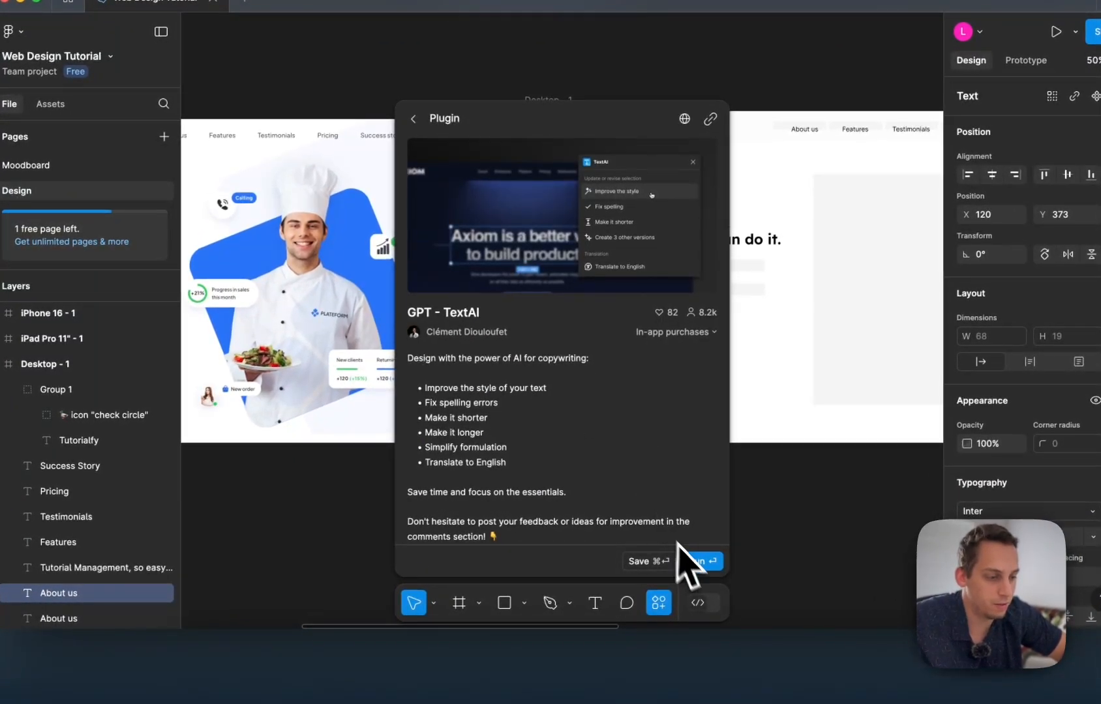
click(697, 561)
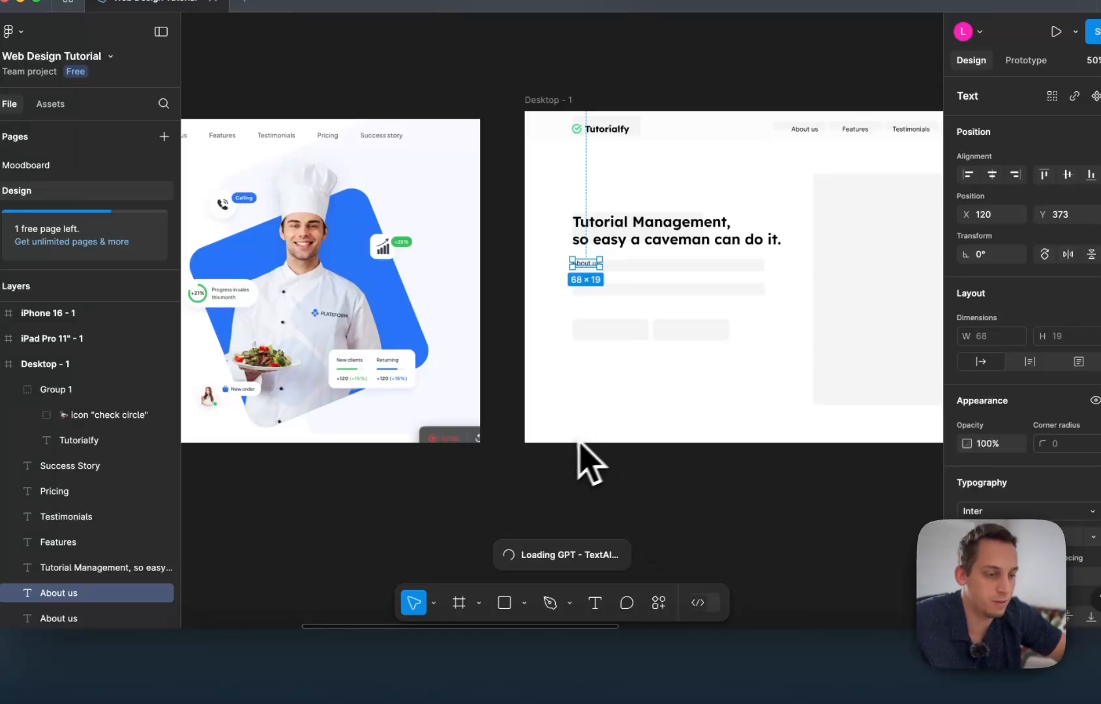
Try GPT - TextAI's Improve the style option on the duplicated text and dismiss the plugin's purchase form.
scroll(370, 388, right, 5)
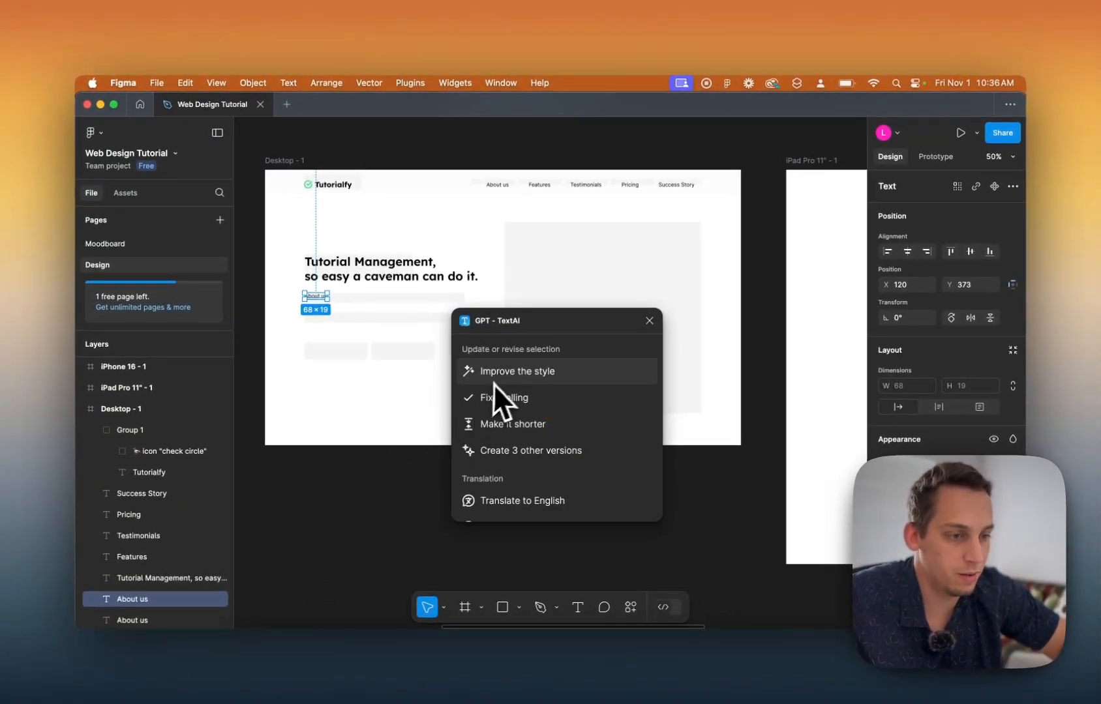
scroll(496, 391, down, 3)
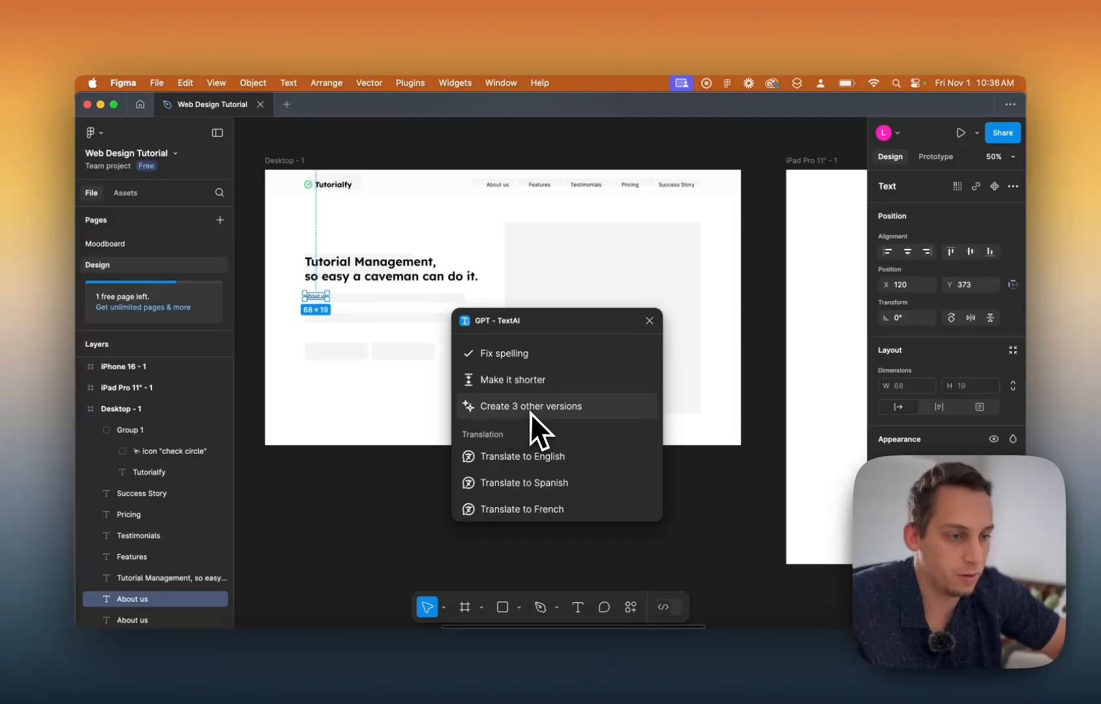
scroll(528, 414, up, 2)
scroll(526, 414, up, 1)
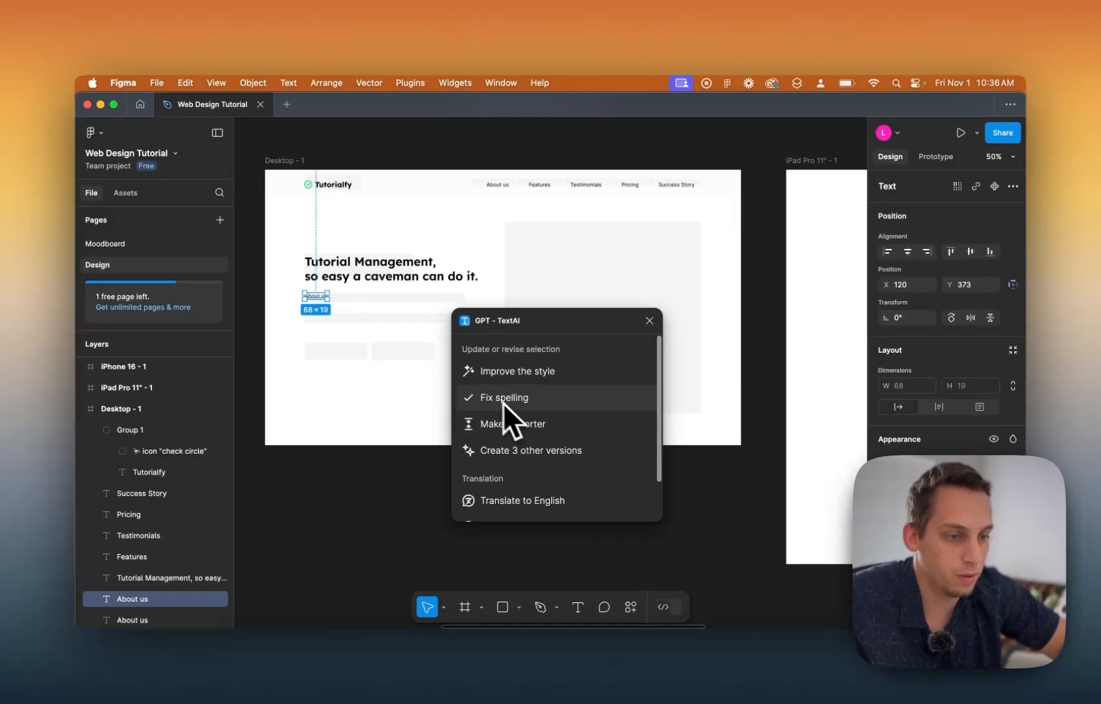
scroll(496, 399, down, 3)
scroll(494, 398, up, 2)
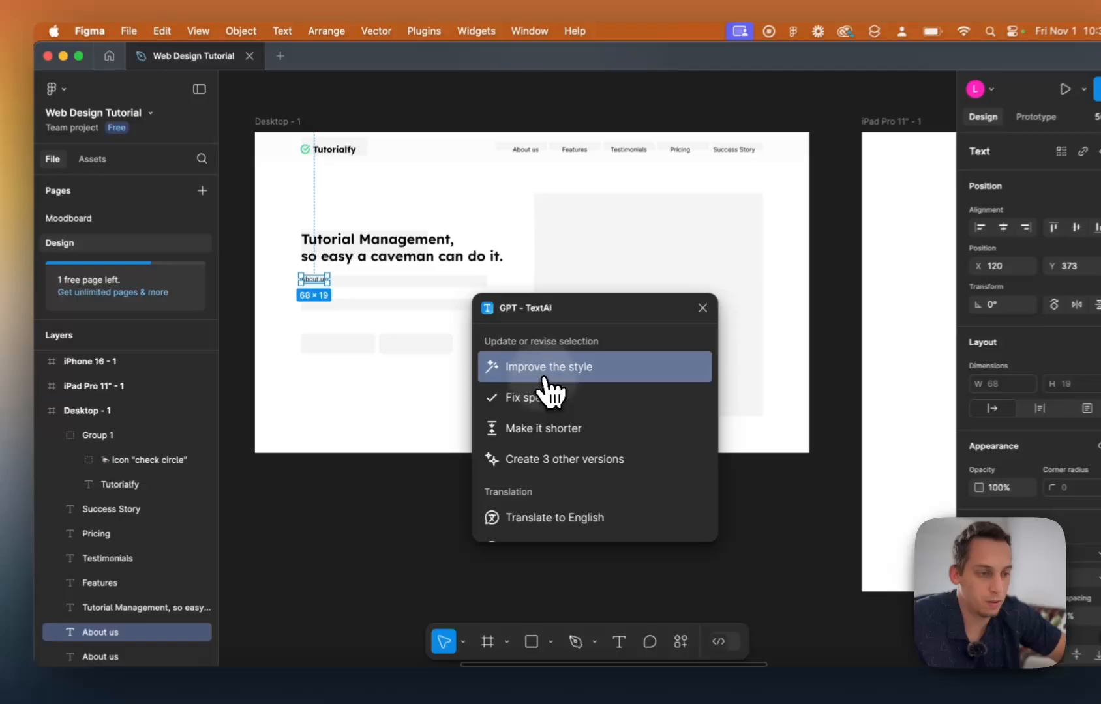
click(513, 378)
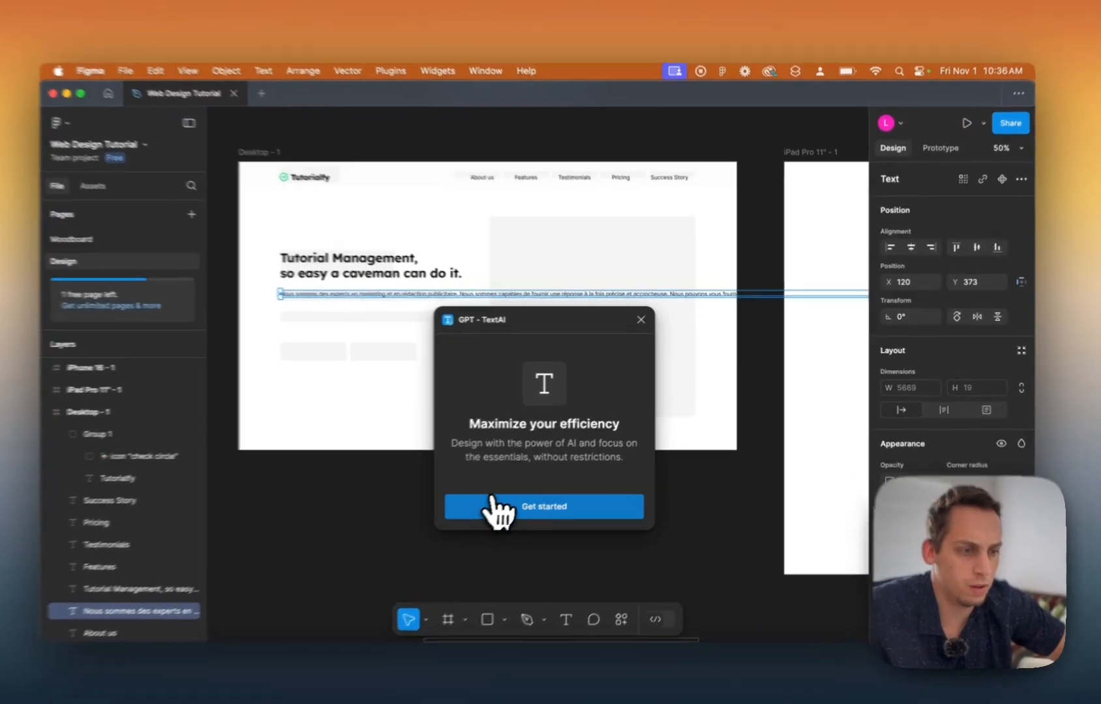
click(496, 502)
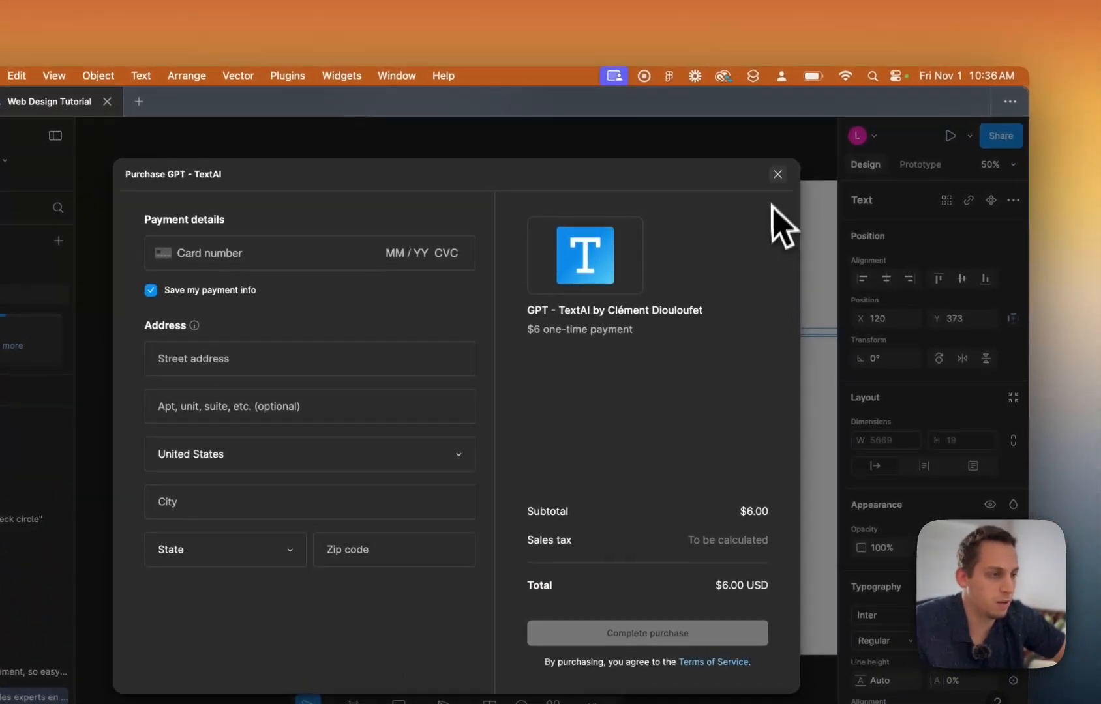
click(777, 174)
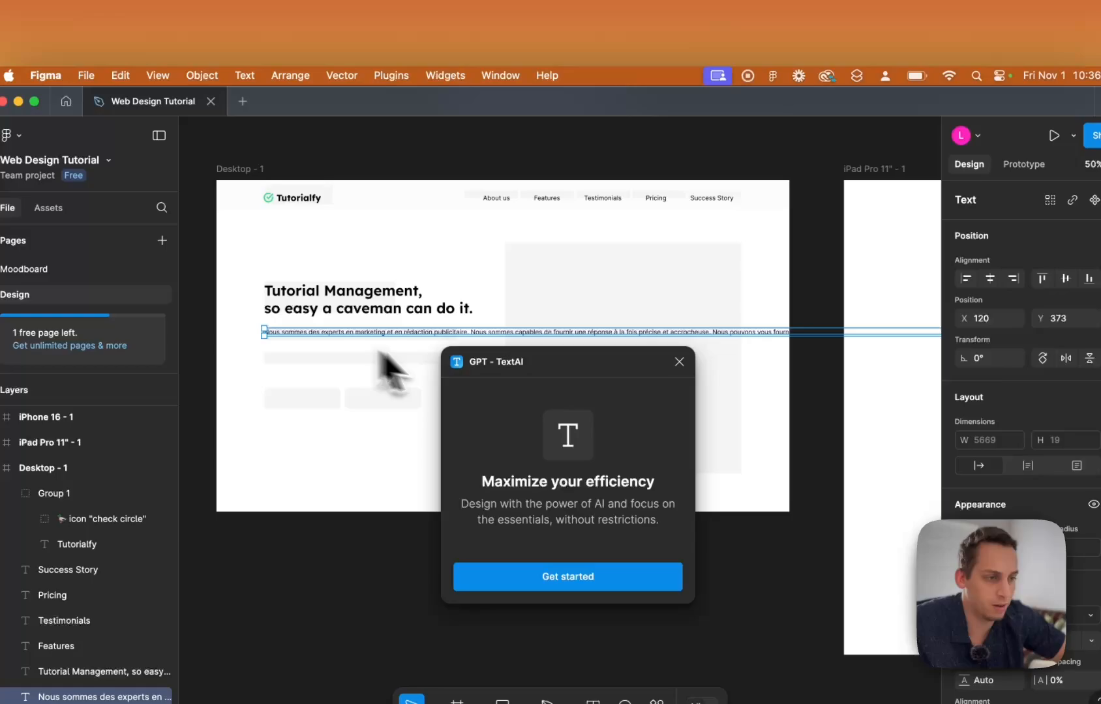
Close GPT - TextAI and undo its rewrite of the text below the headline.
scroll(635, 399, down, 3)
scroll(702, 392, right, 4)
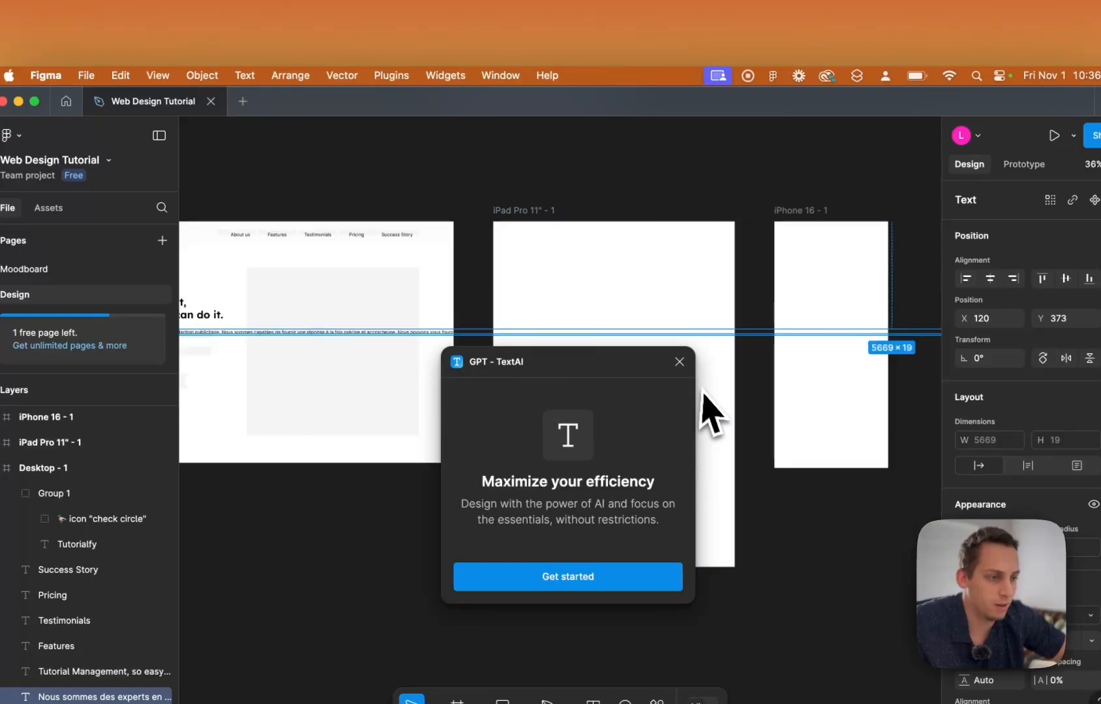
click(678, 363)
scroll(441, 389, left, 3)
key(super+z)
key(super+z)
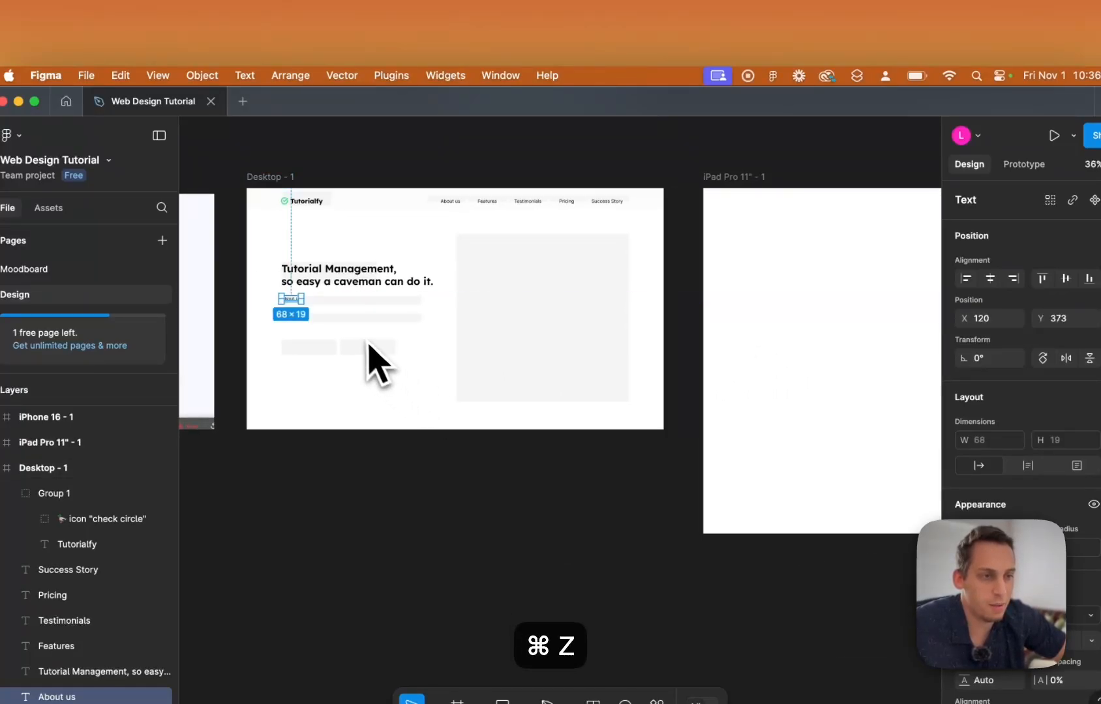
Search the plugins for "lorem" and run the Lorem Ipsum plugin by divRIOTS.
click(399, 75)
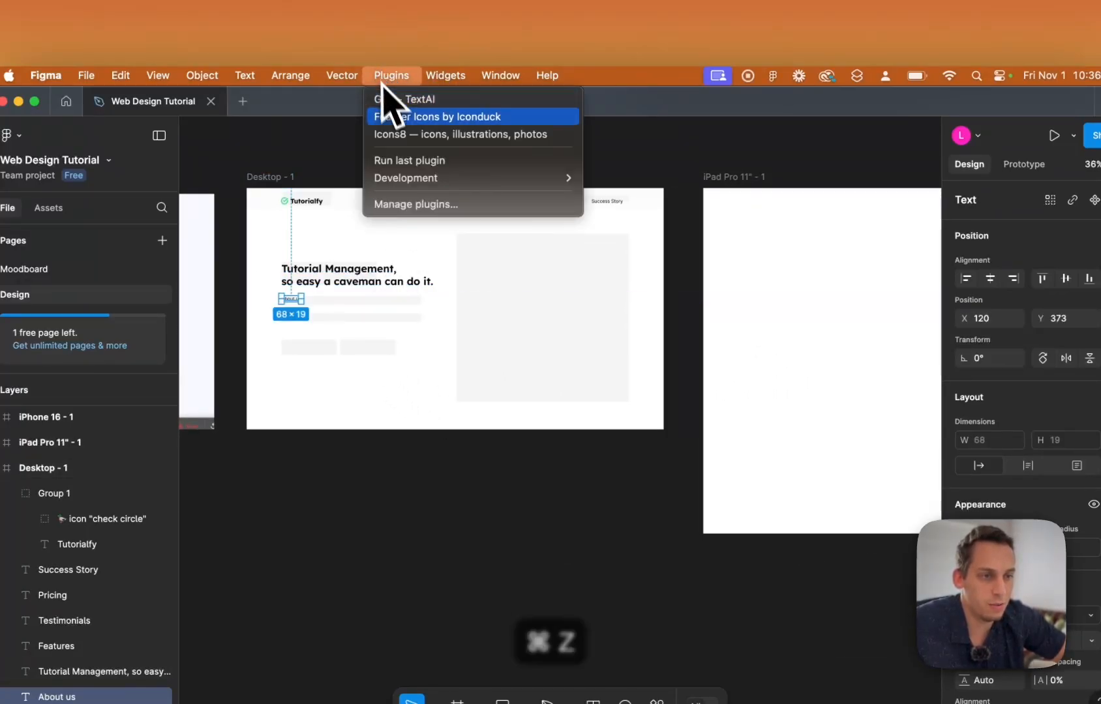
click(403, 204)
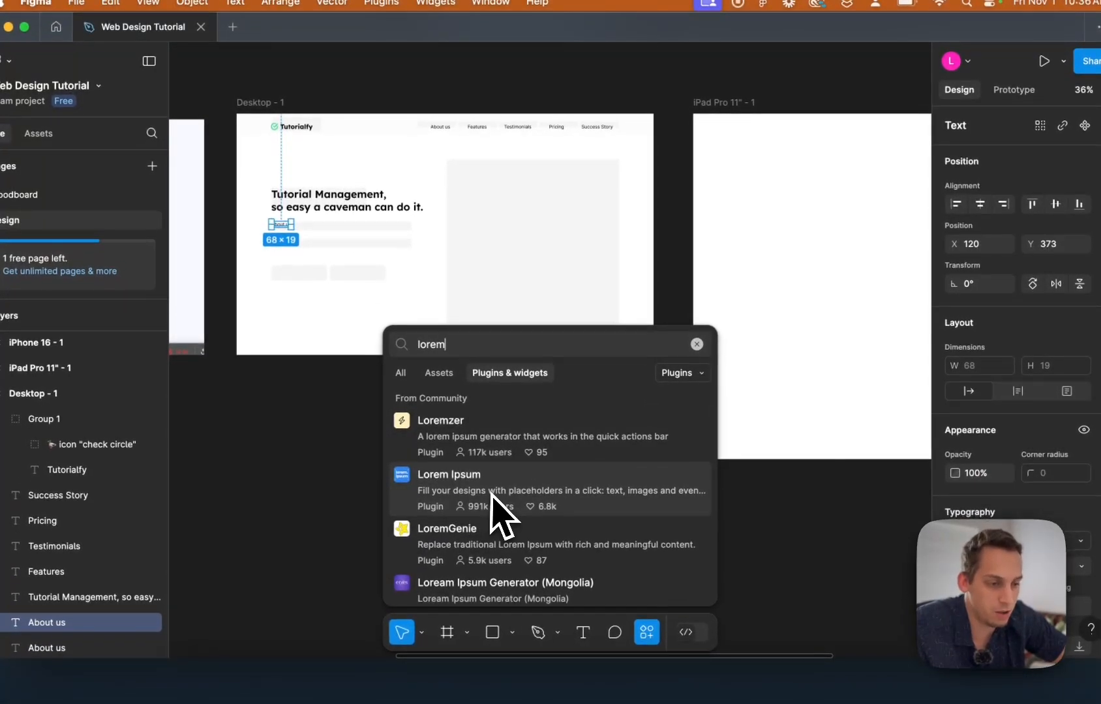
click(502, 515)
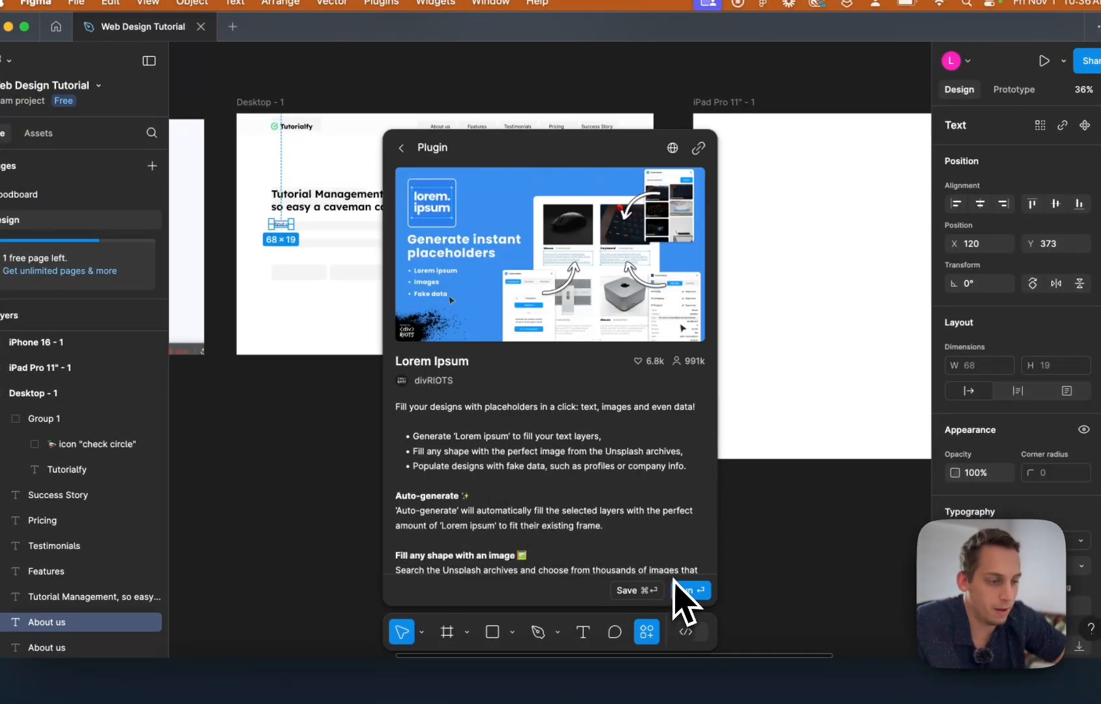
click(686, 590)
Generate 2 sentences of Lorem Ipsum in the text below the headline.
scroll(319, 246, up, 5)
scroll(320, 243, left, 3)
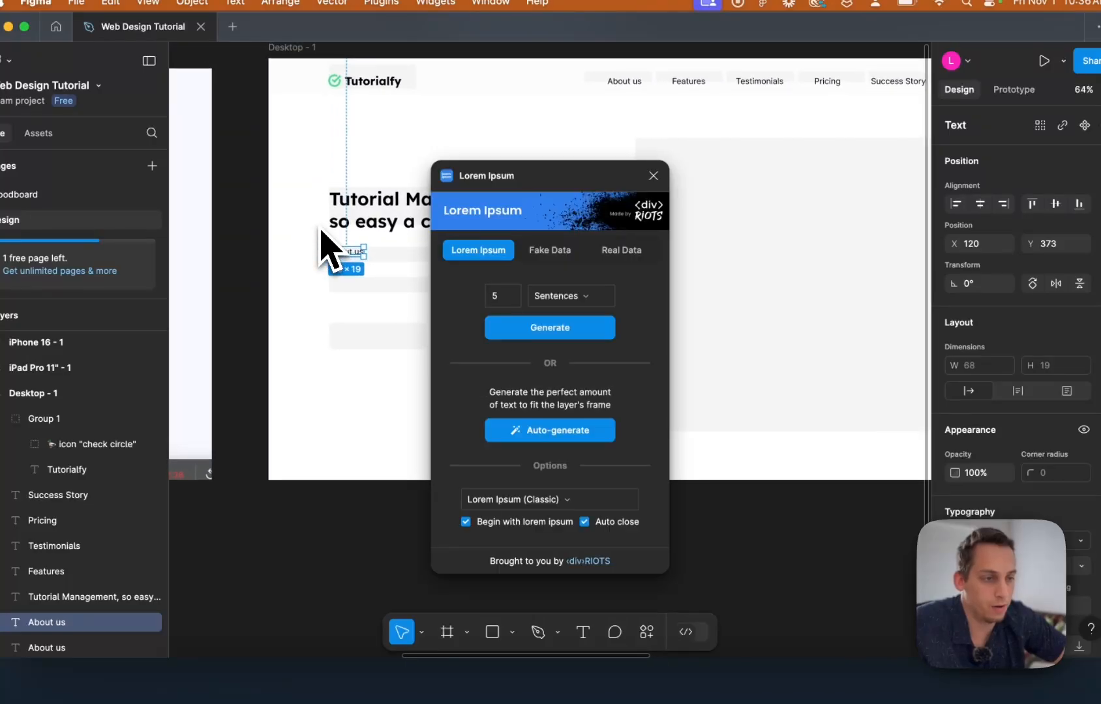
scroll(320, 228, right, 2)
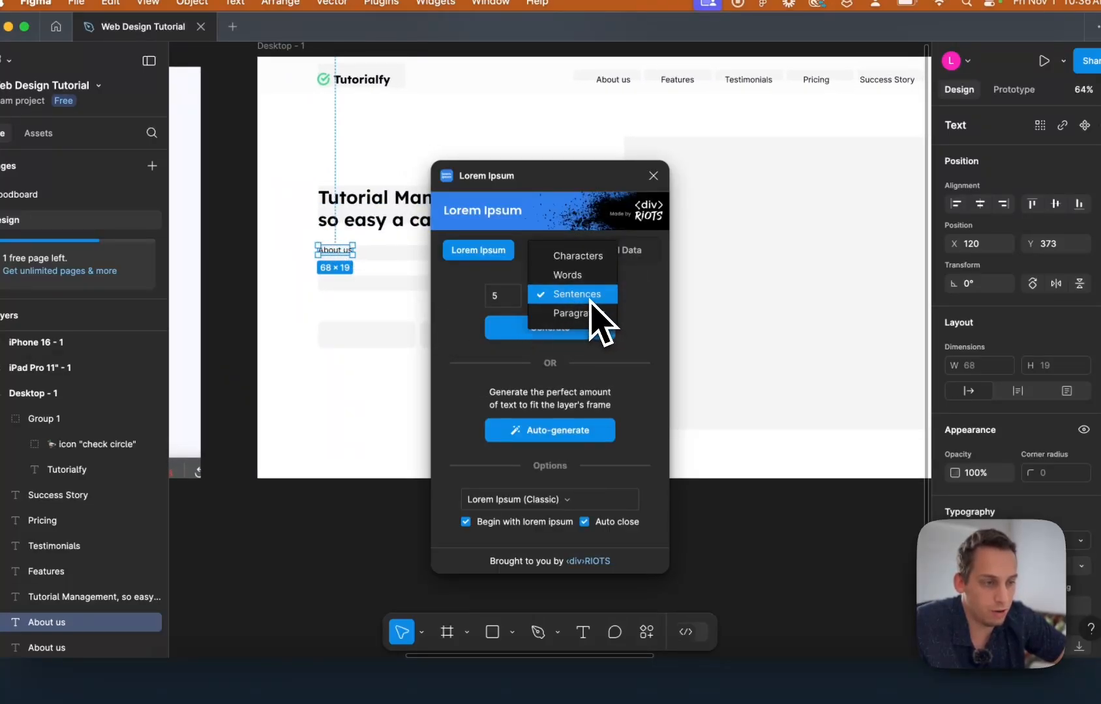
click(513, 298)
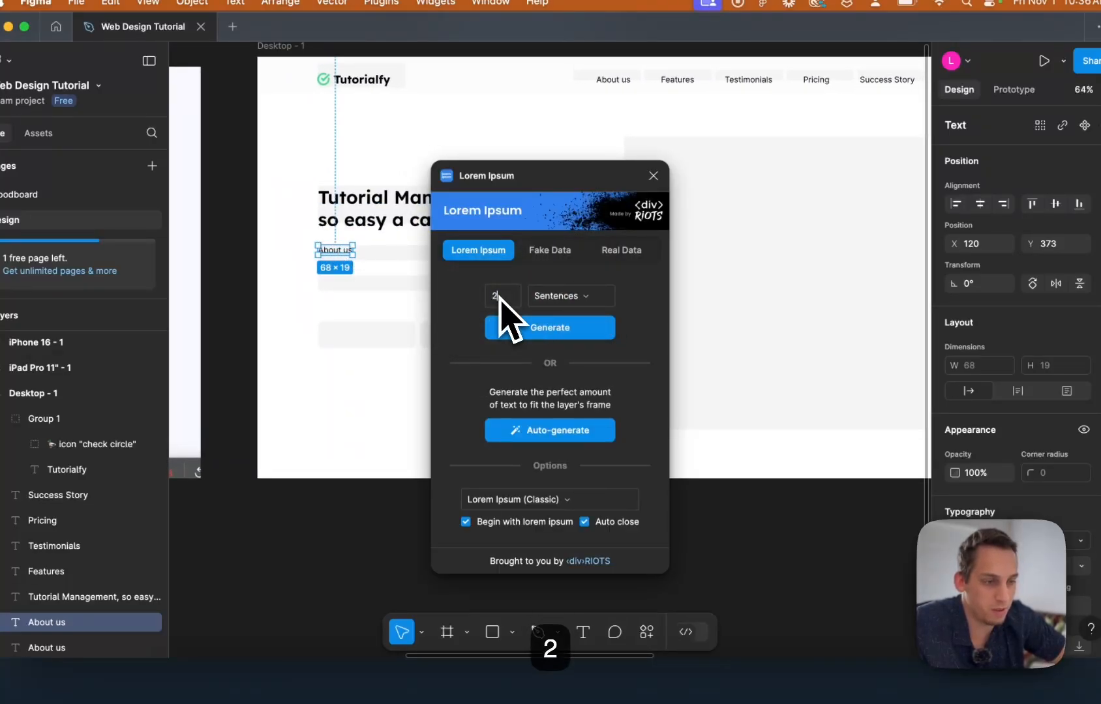
click(529, 328)
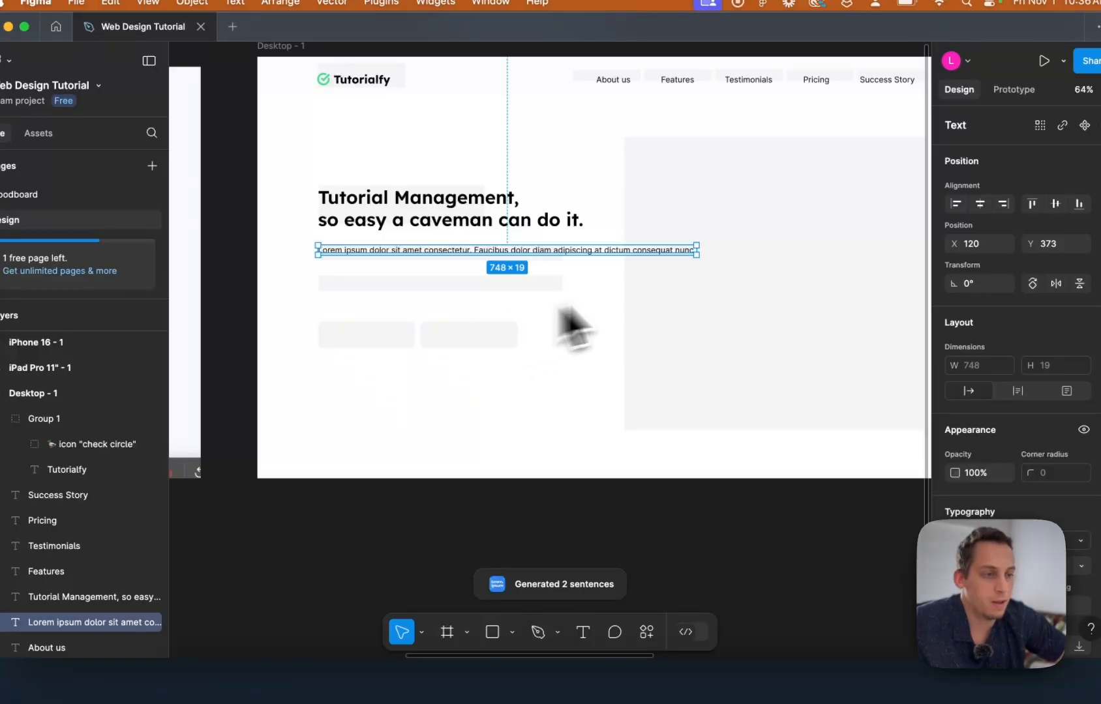
Narrow the placeholder paragraph to 460 wide and lengthen it with a pasted copy of "dolor sit amet consectetur" at its end.
drag(700, 251, 550, 258)
double_click(475, 254)
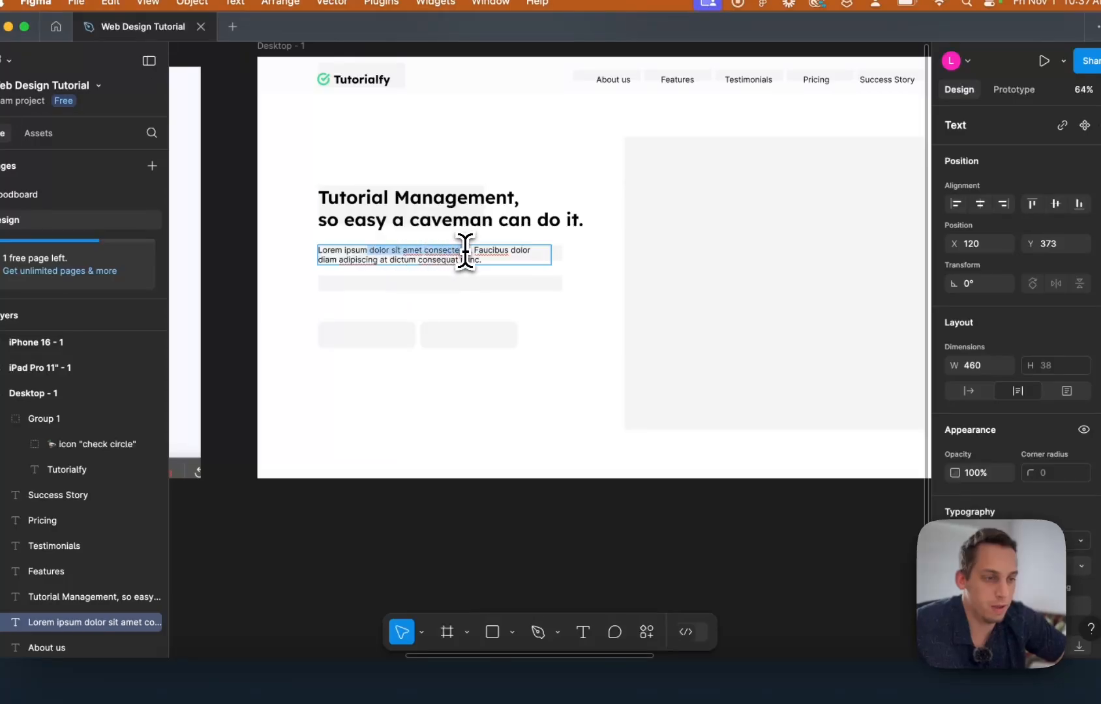
key(super+c)
click(506, 260)
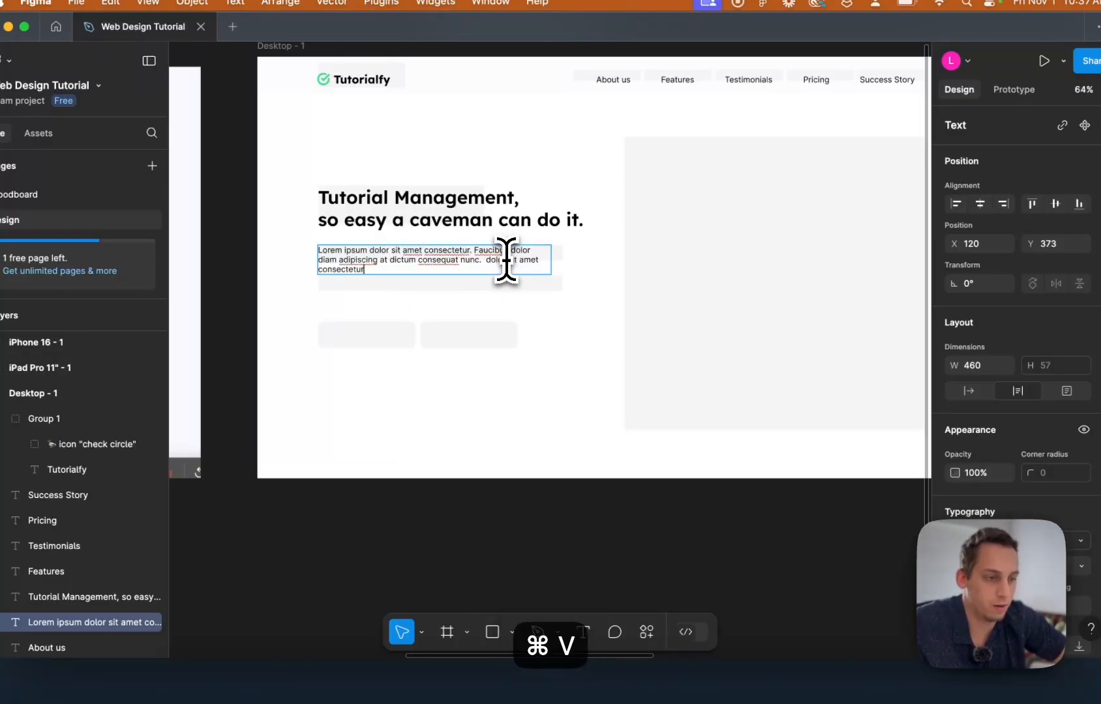
key(Escape)
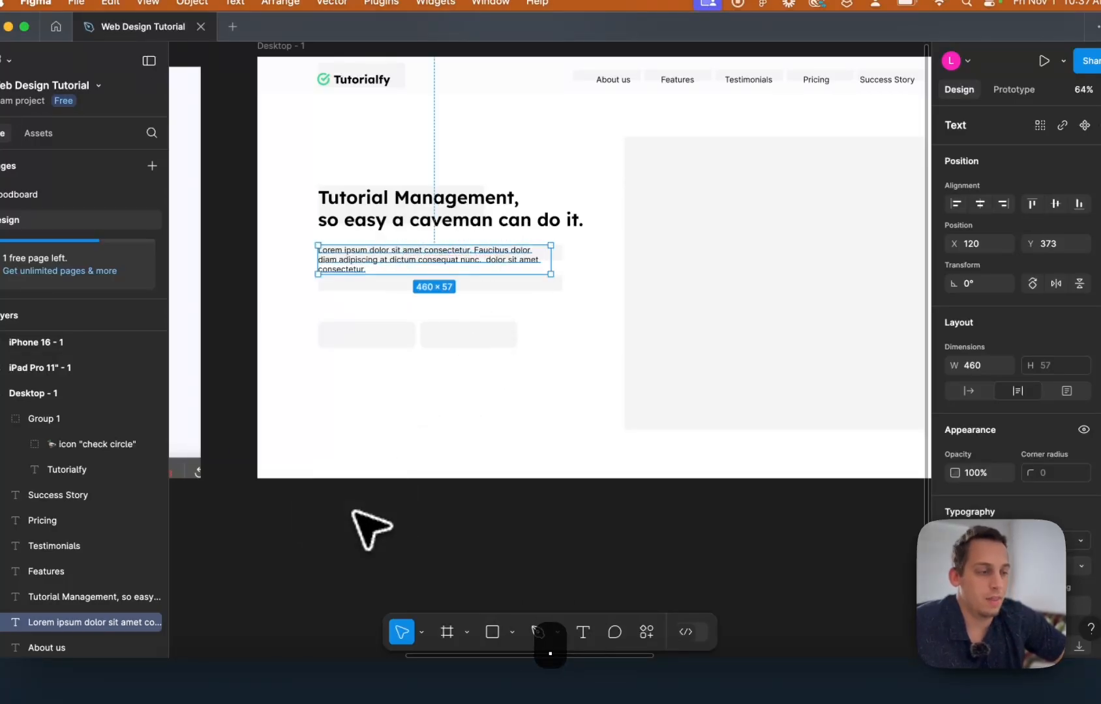
Set the placeholder paragraph's line height to 30 and deselect it.
scroll(958, 574, down, 2)
click(901, 561)
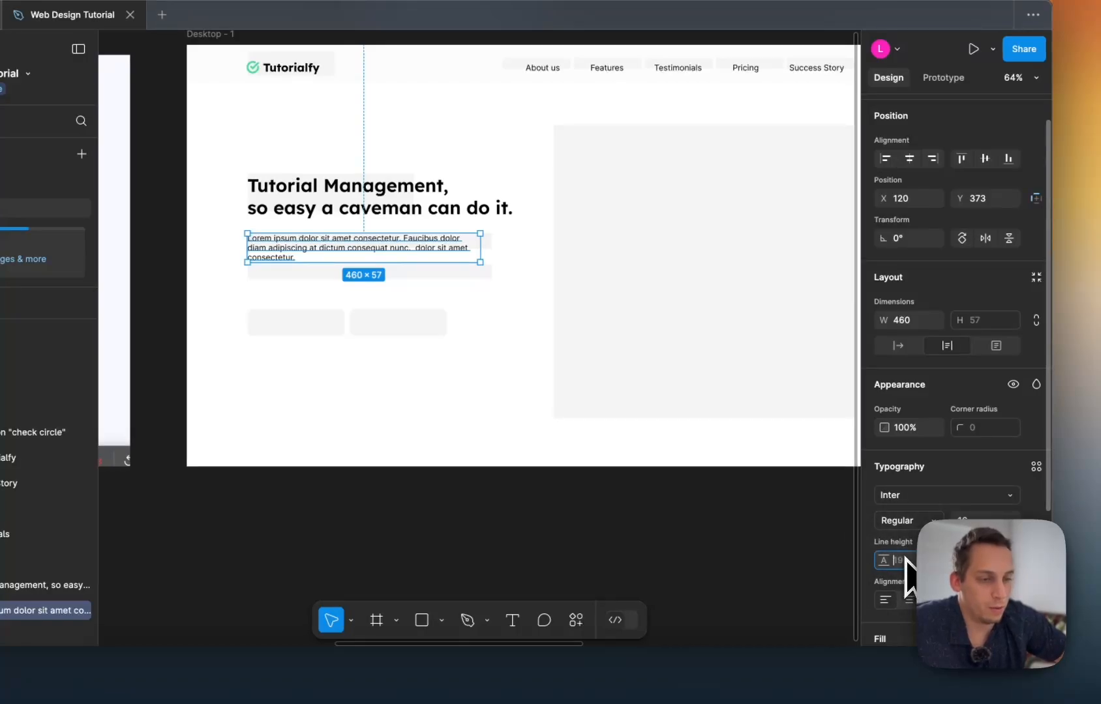
key(shift+Up)
key(Up)
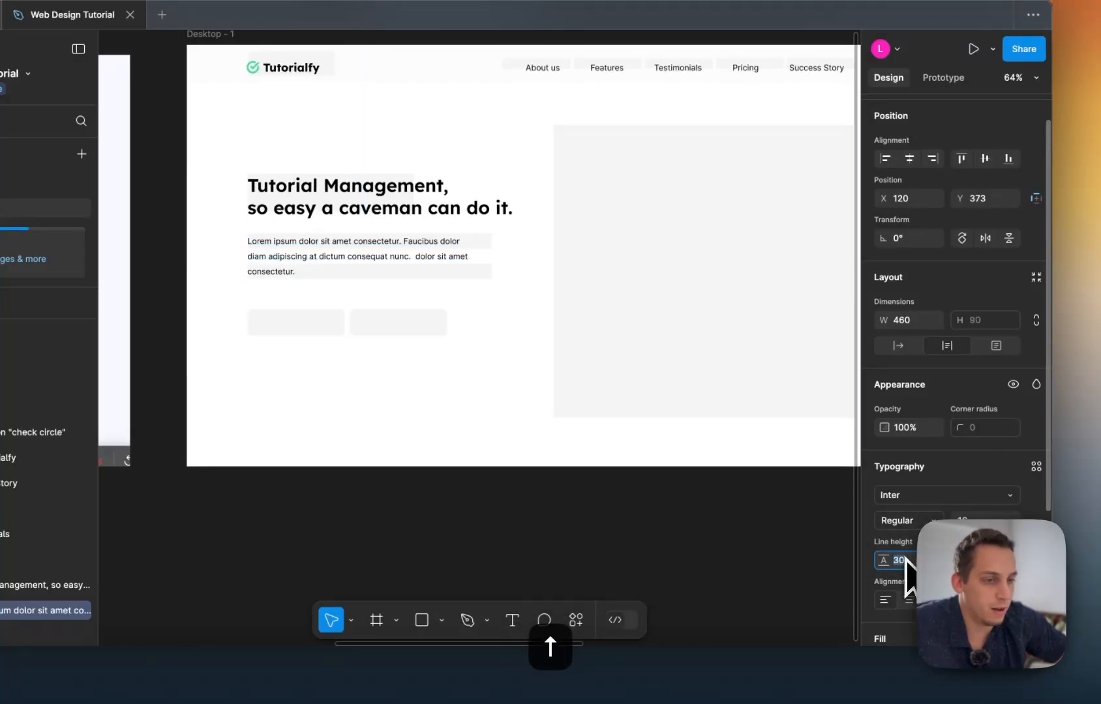
click(484, 521)
Compare the hero paragraph, headline and navigation links with the reference design, checking each text element in the Desktop frame.
scroll(486, 522, left, 10)
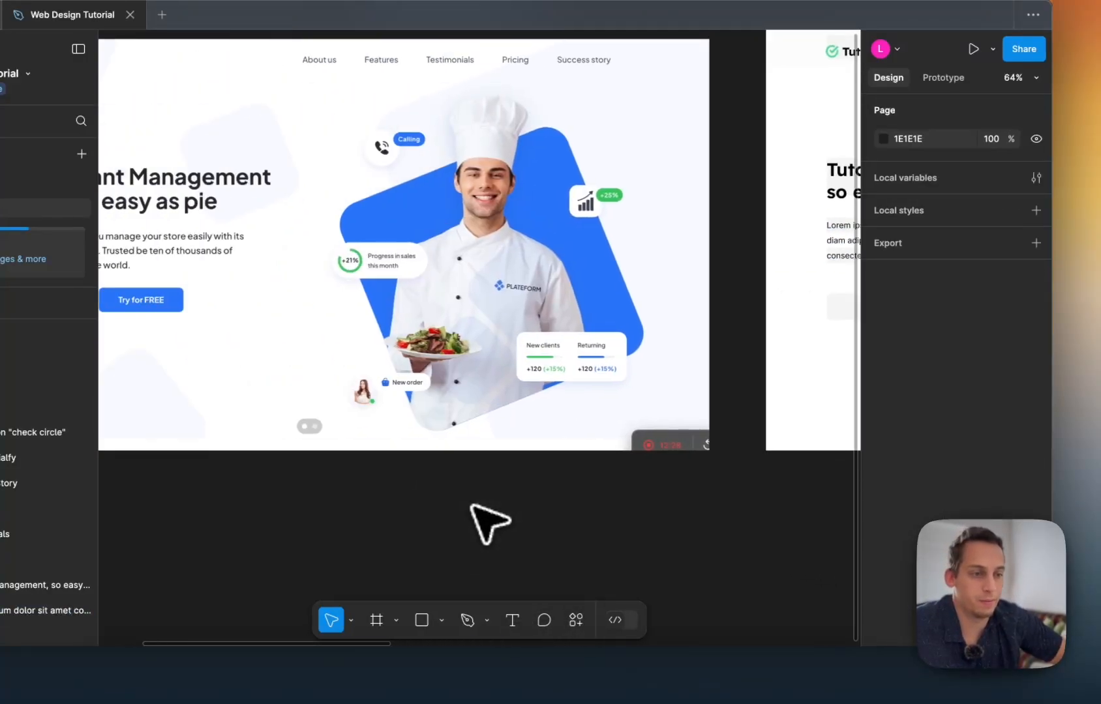
scroll(470, 505, right, 15)
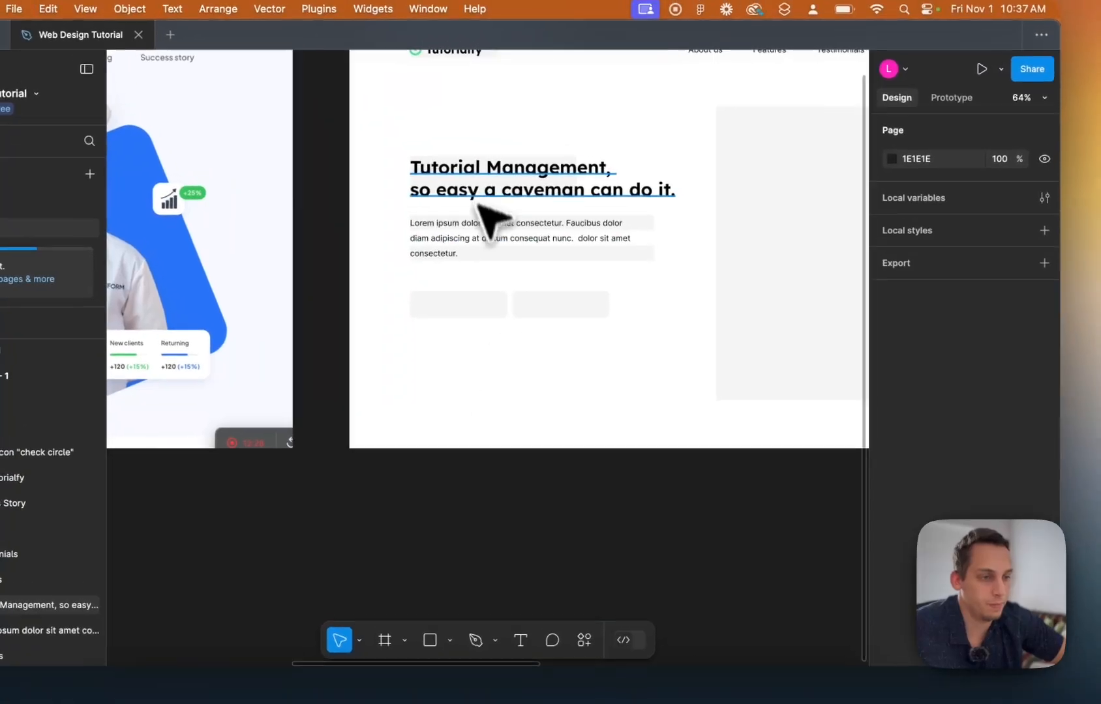
click(433, 233)
scroll(446, 265, right, 4)
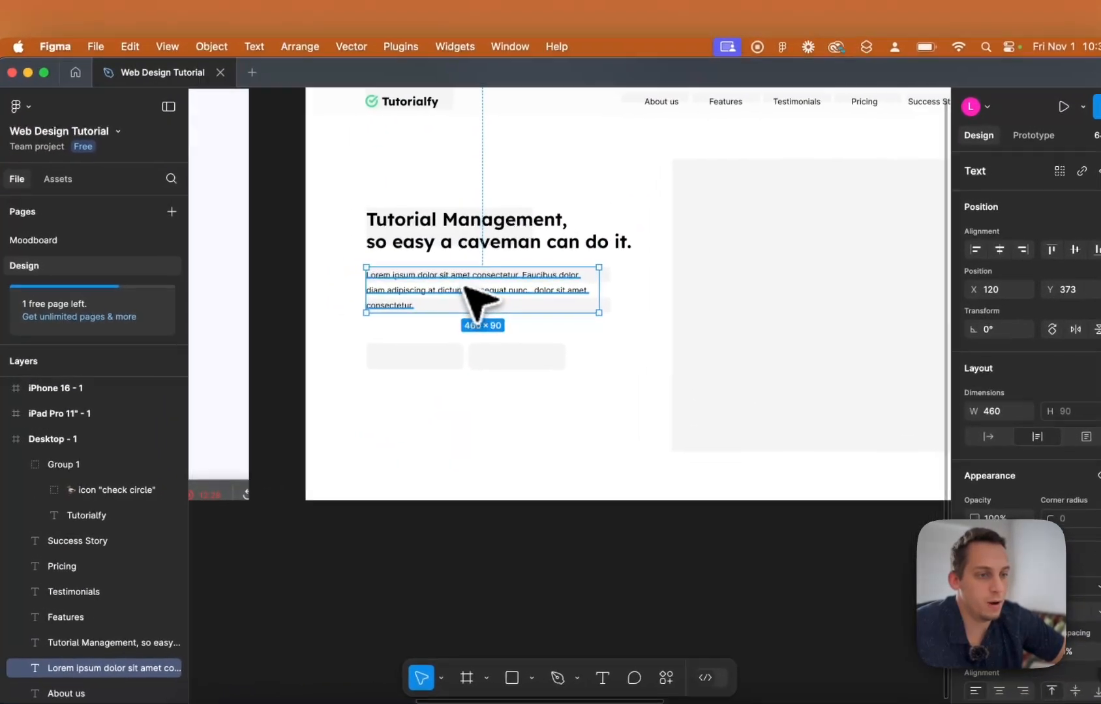
scroll(391, 259, up, 3)
scroll(391, 259, right, 3)
click(593, 174)
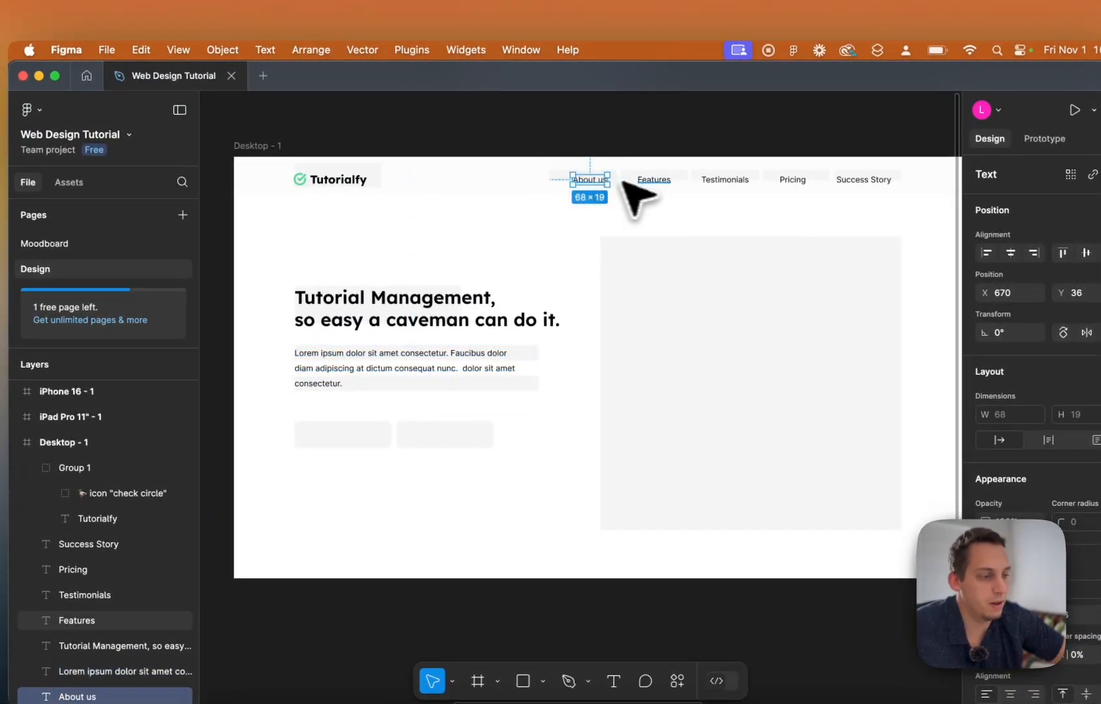
click(667, 182)
click(389, 326)
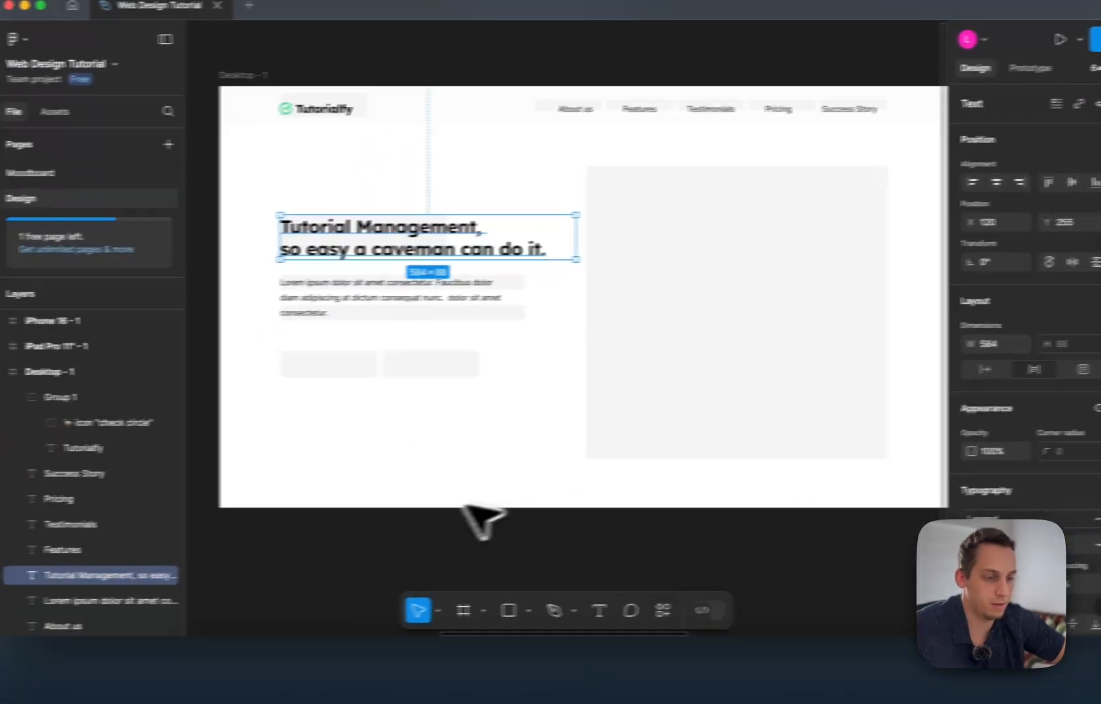
click(428, 617)
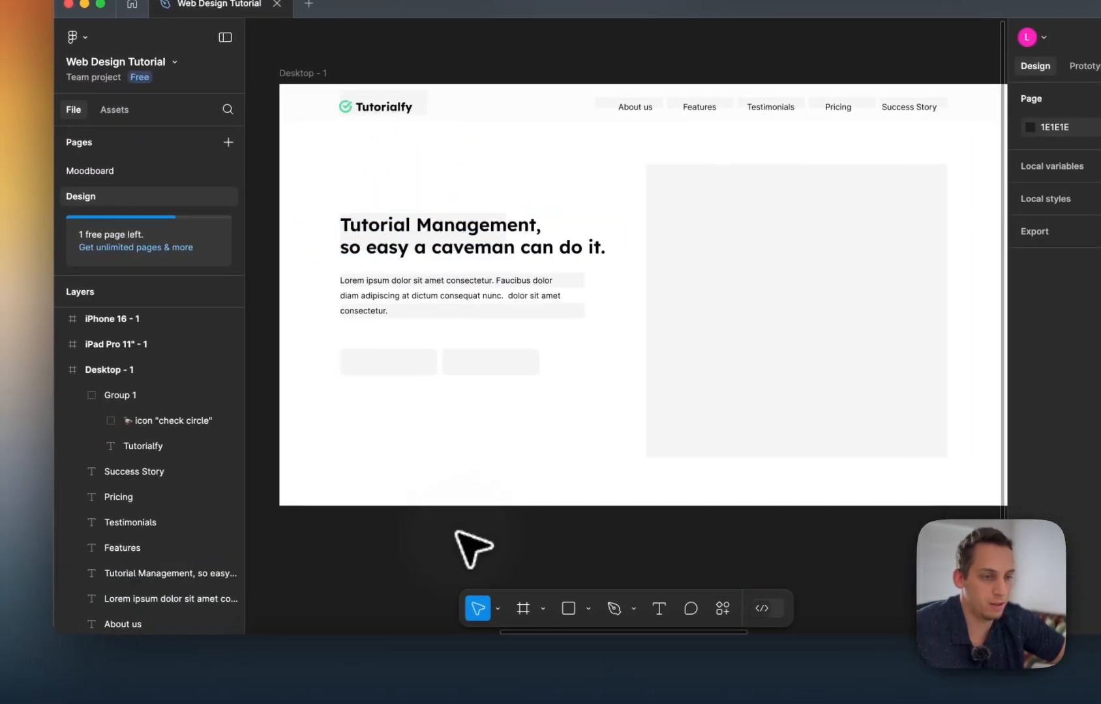
scroll(428, 624, down, 2)
scroll(428, 623, left, 4)
scroll(479, 551, down, 5)
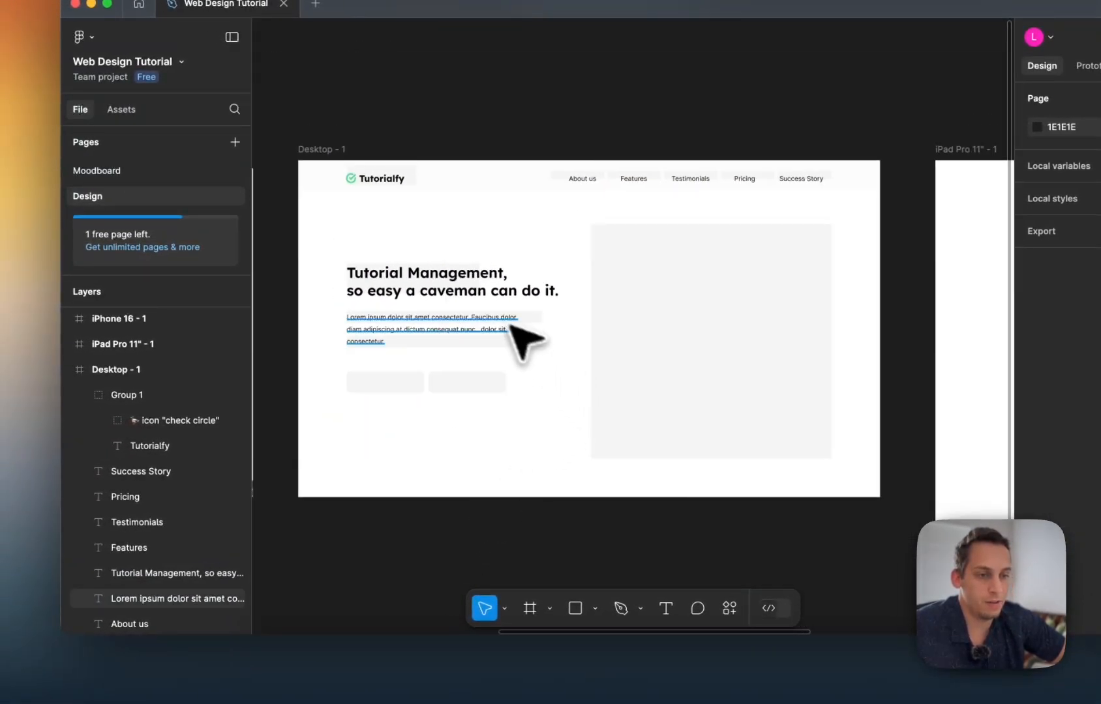
Hide and show the Rough Draft layer repeatedly to check the page without its grey placeholder blocks.
scroll(242, 432, down, 1)
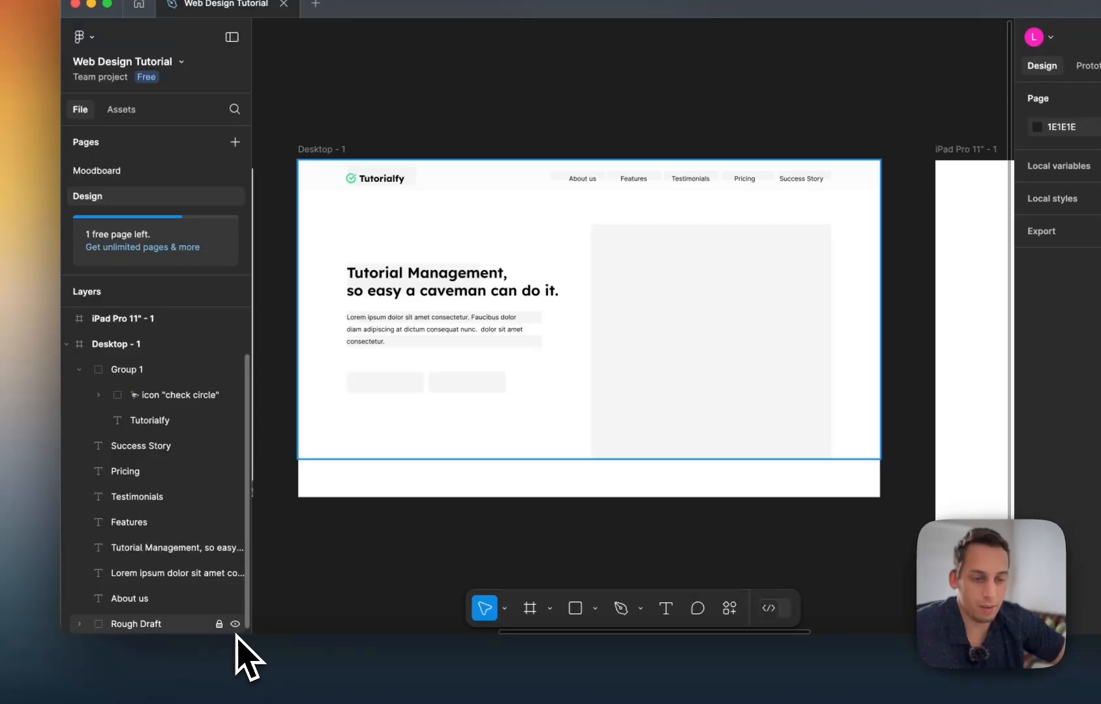
click(234, 624)
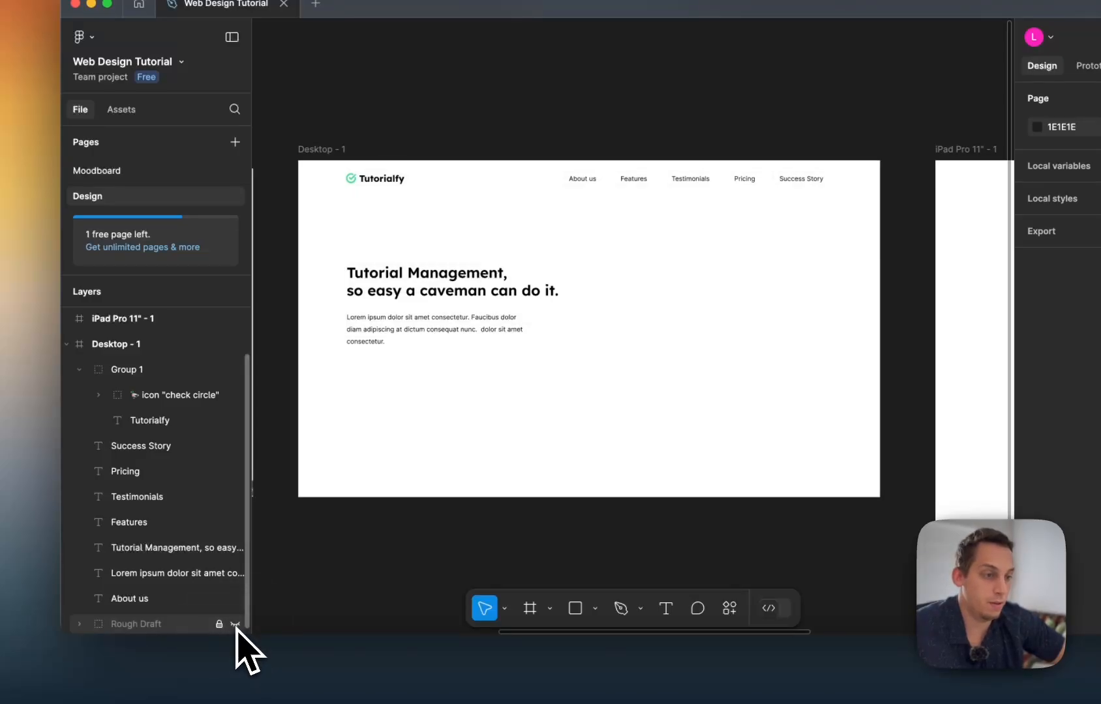
click(235, 624)
click(235, 624)
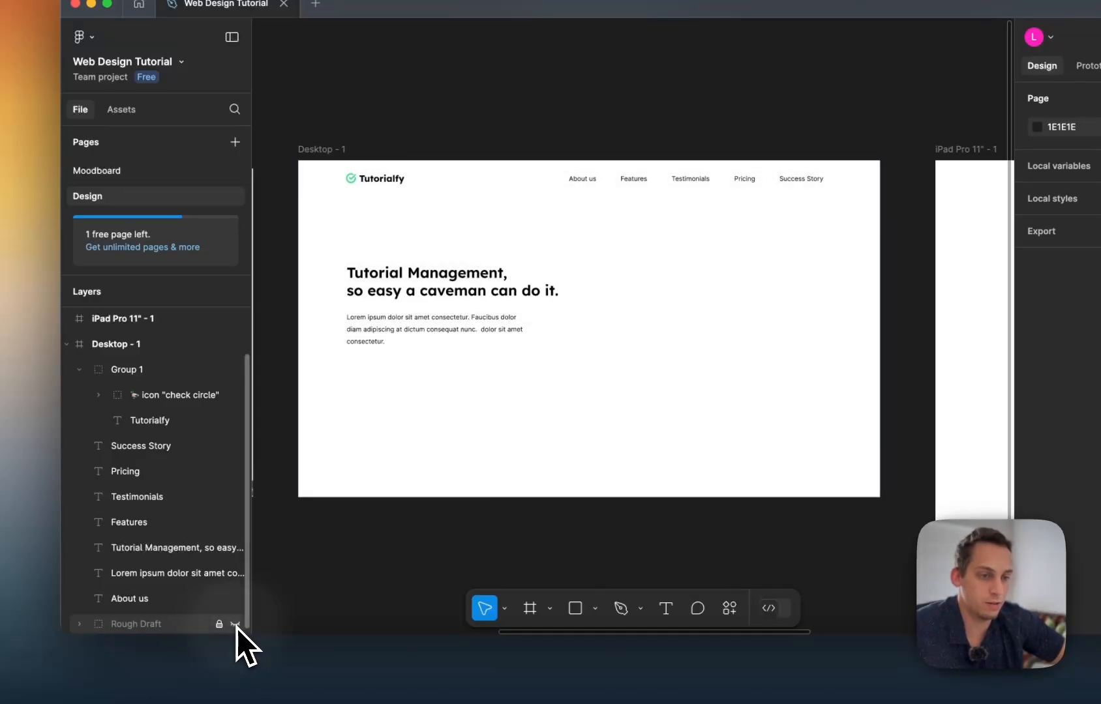
click(235, 624)
click(234, 624)
click(235, 624)
Duplicate the placeholder paragraph below the two button placeholders and replace the copy's text with "Try for FREE".
scroll(456, 463, left, 10)
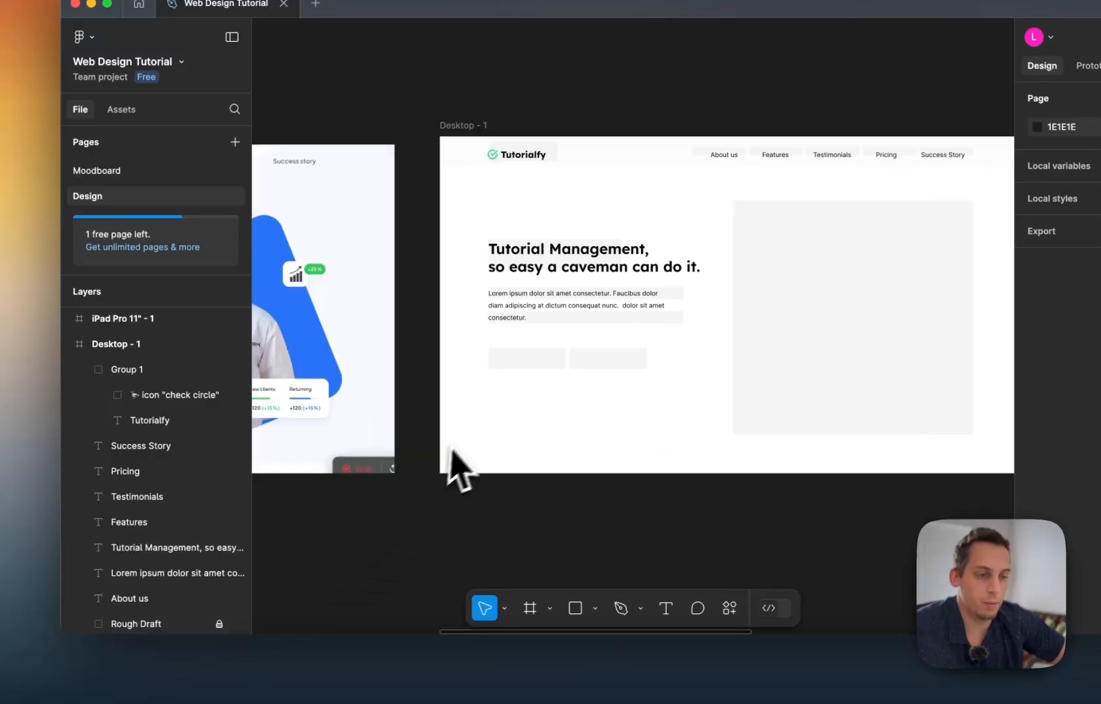
scroll(466, 436, right, 2)
scroll(465, 436, left, 10)
scroll(465, 436, down, 4)
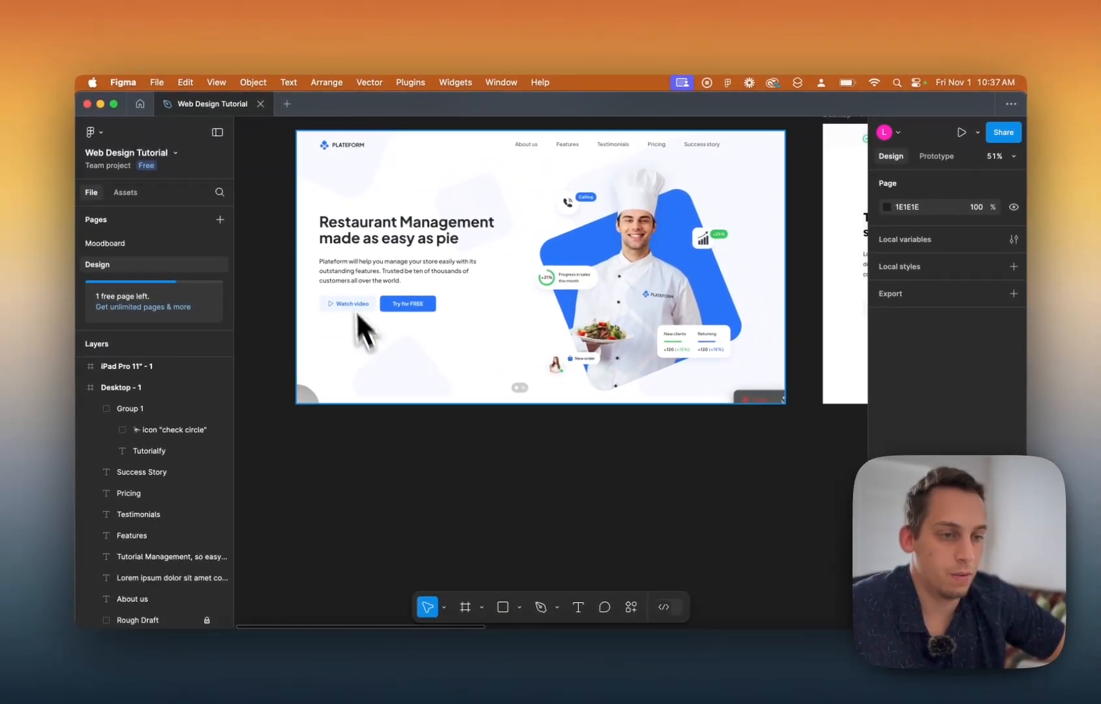
scroll(385, 349, right, 10)
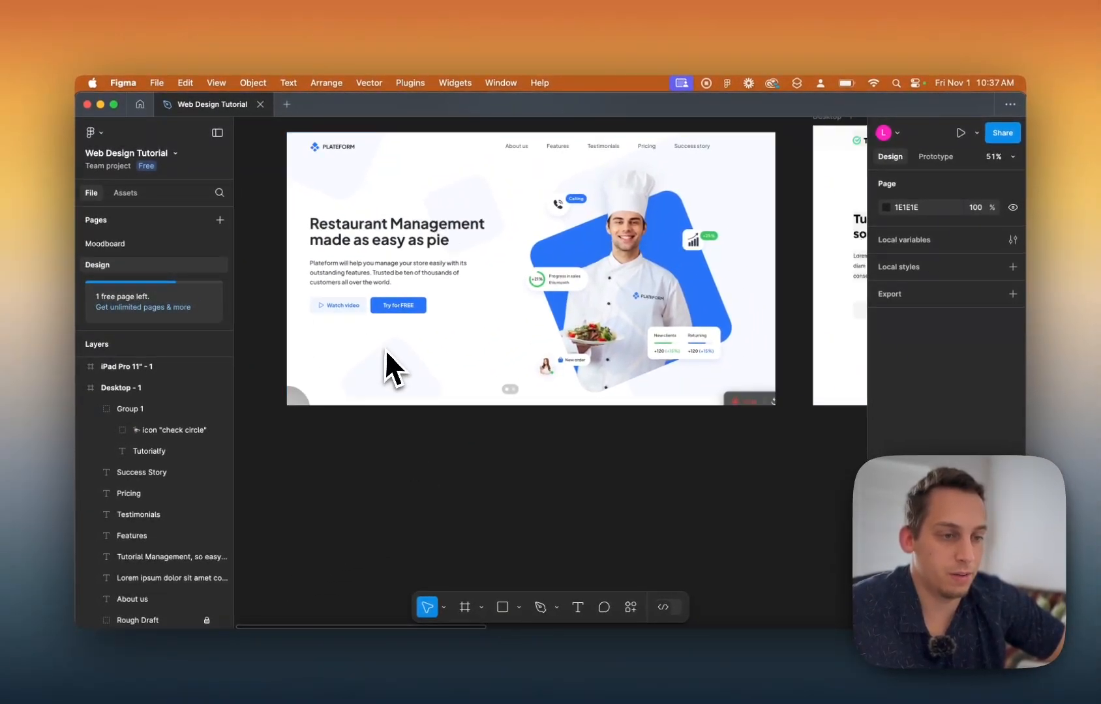
drag(434, 287, 504, 406)
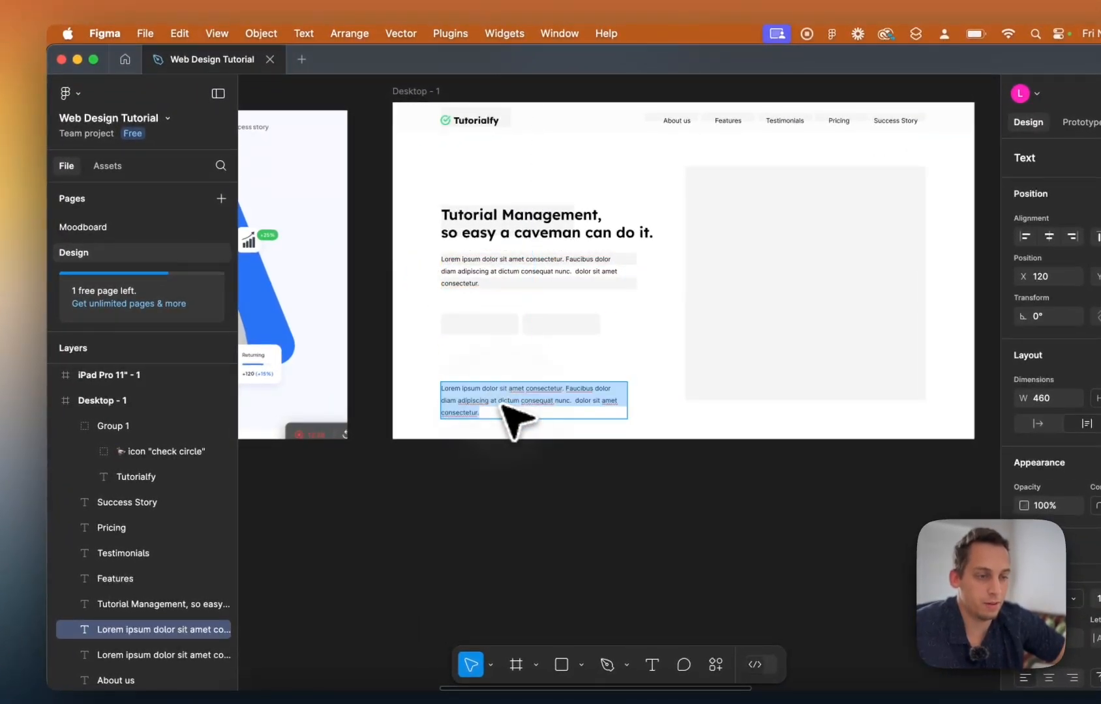
scroll(504, 405, left, 10)
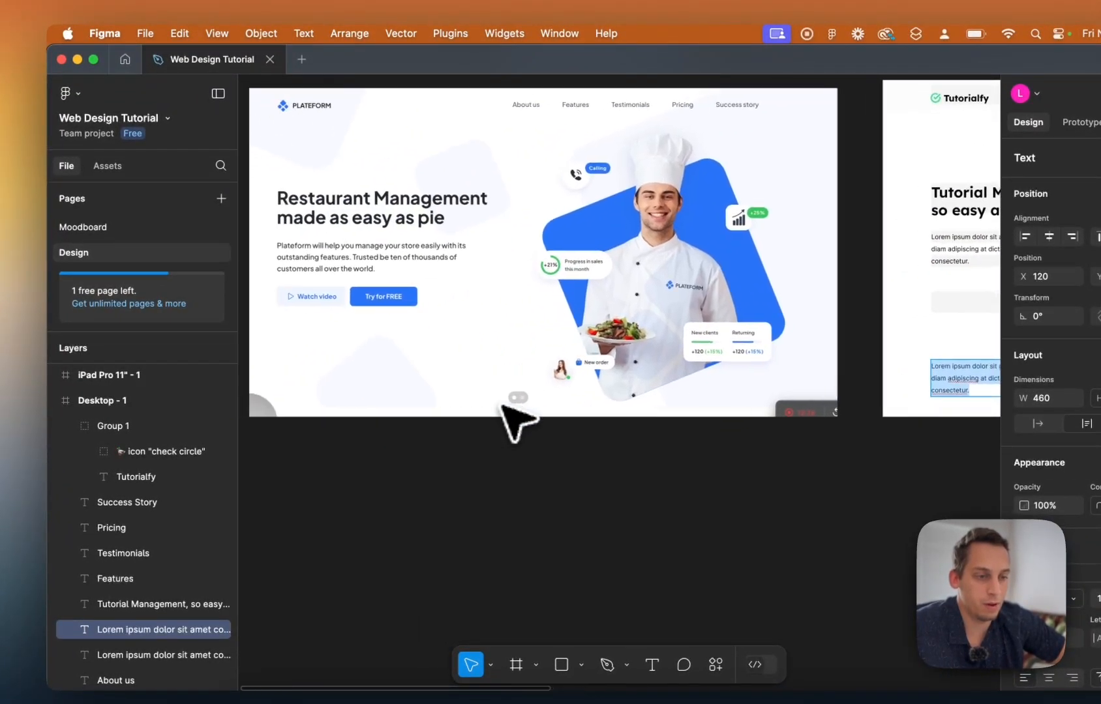
scroll(330, 273, up, 5)
scroll(329, 272, left, 2)
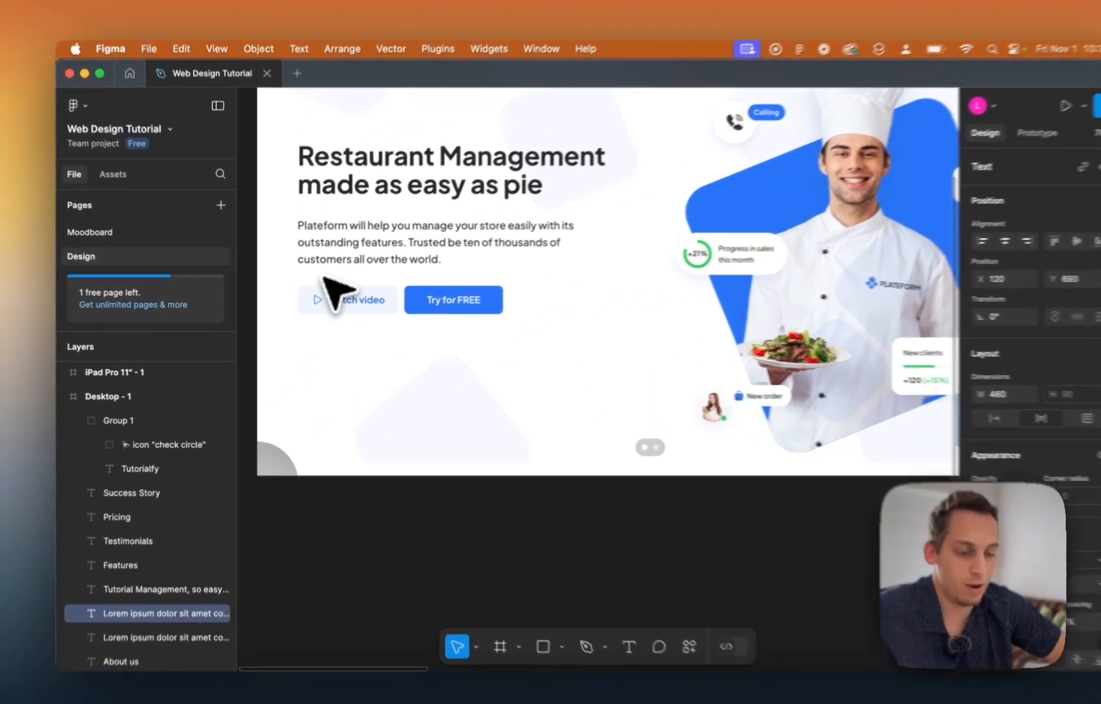
text(Try for FREE)
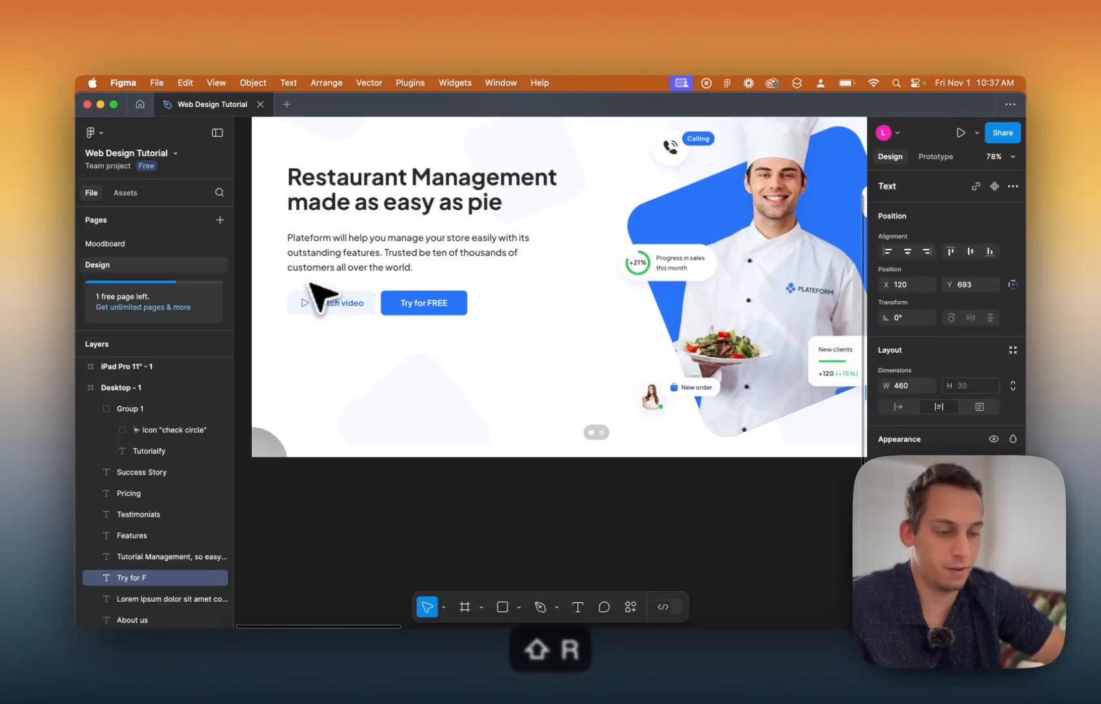
Fit the "Try for FREE" text box's width to its text and reset its line height for a 19-high box.
scroll(430, 282, right, 10)
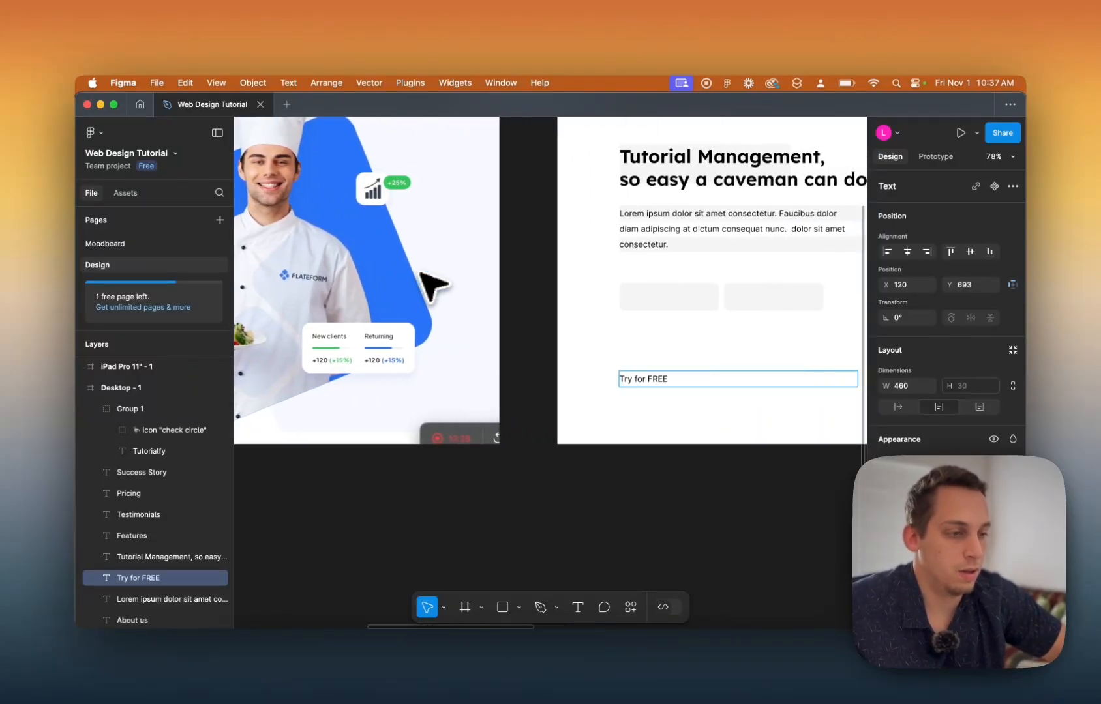
scroll(905, 574, down, 3)
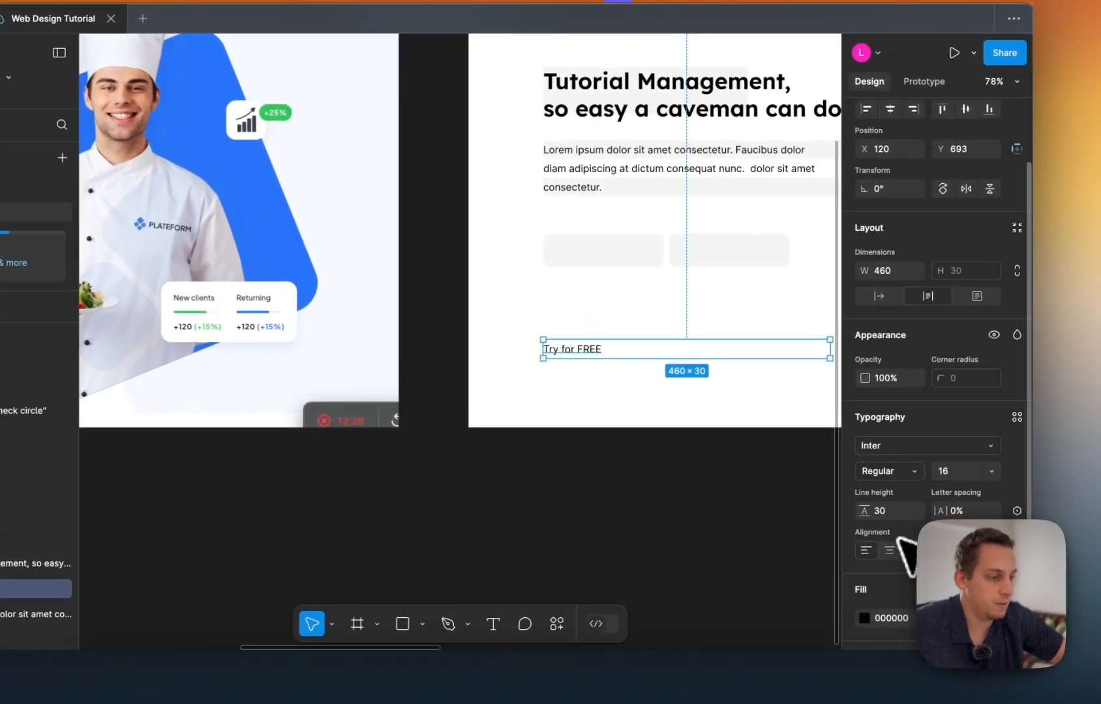
scroll(907, 554, up, 3)
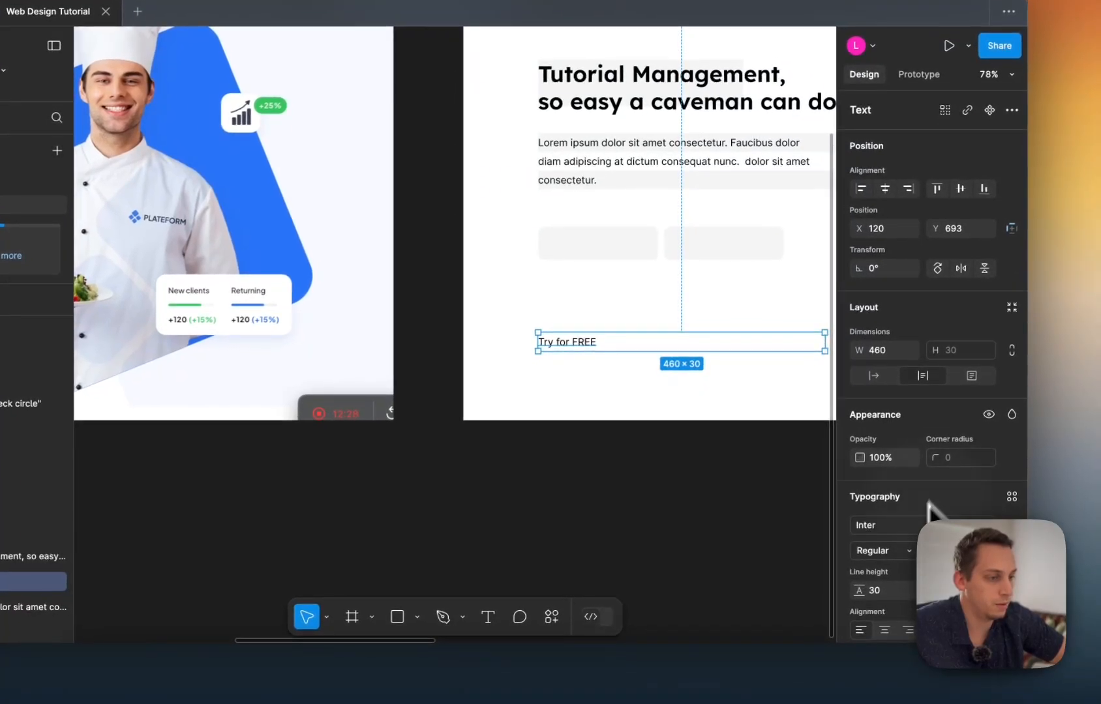
scroll(714, 434, right, 5)
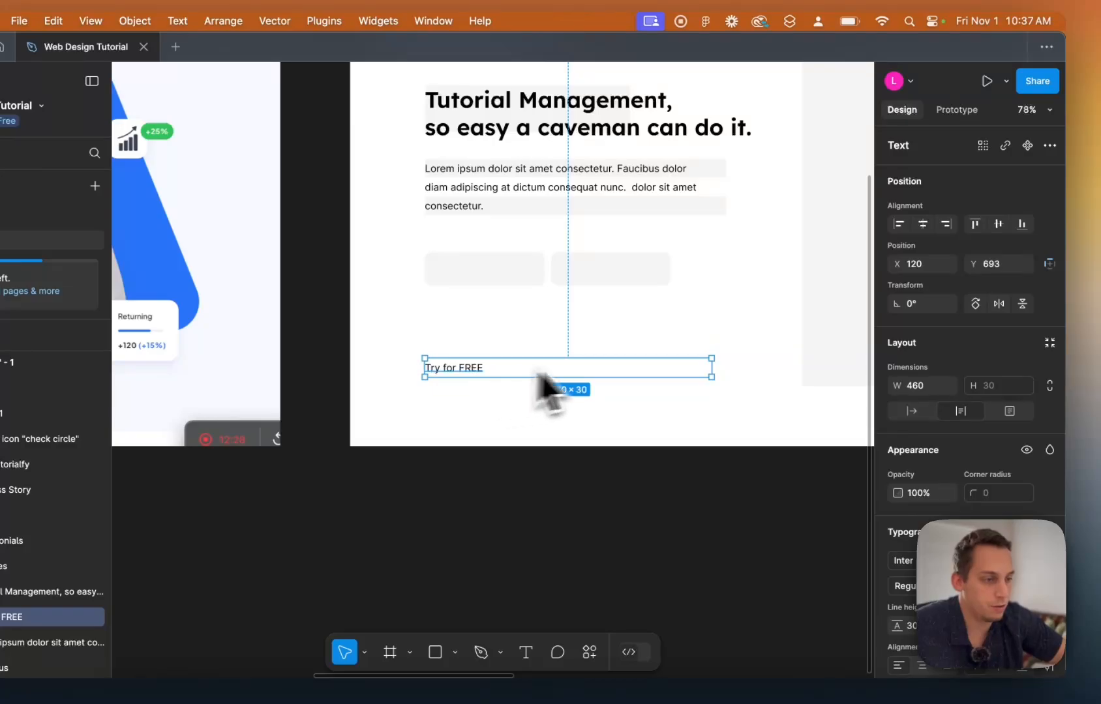
double_click(713, 369)
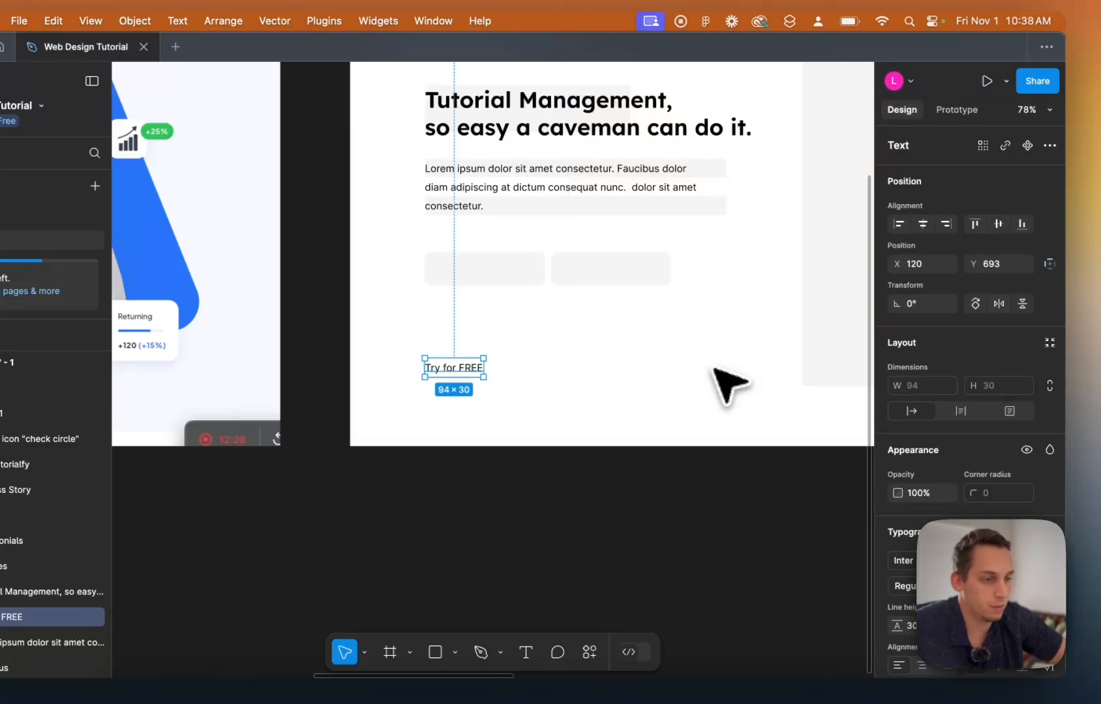
scroll(901, 487, down, 2)
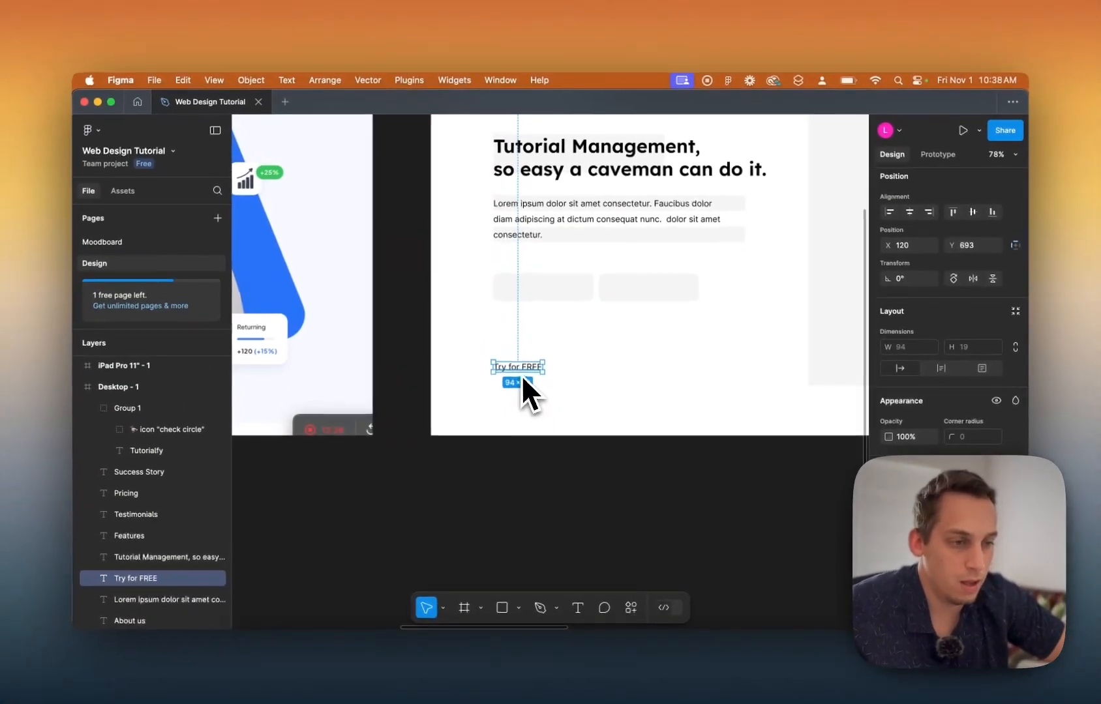
Wrap the "Try for FREE" text in an auto layout frame, using the reference's button as a guide, and expand the new frame's layer.
scroll(442, 351, up, 5)
scroll(519, 372, left, 8)
scroll(520, 372, down, 5)
scroll(519, 372, left, 4)
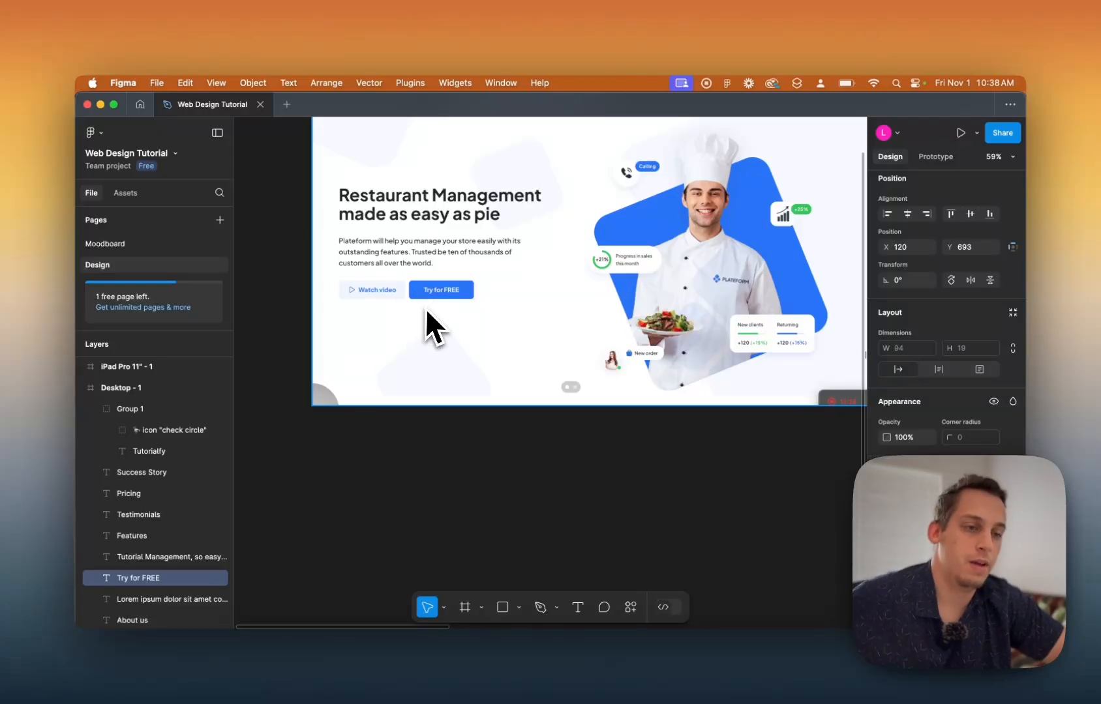
scroll(424, 308, up, 5)
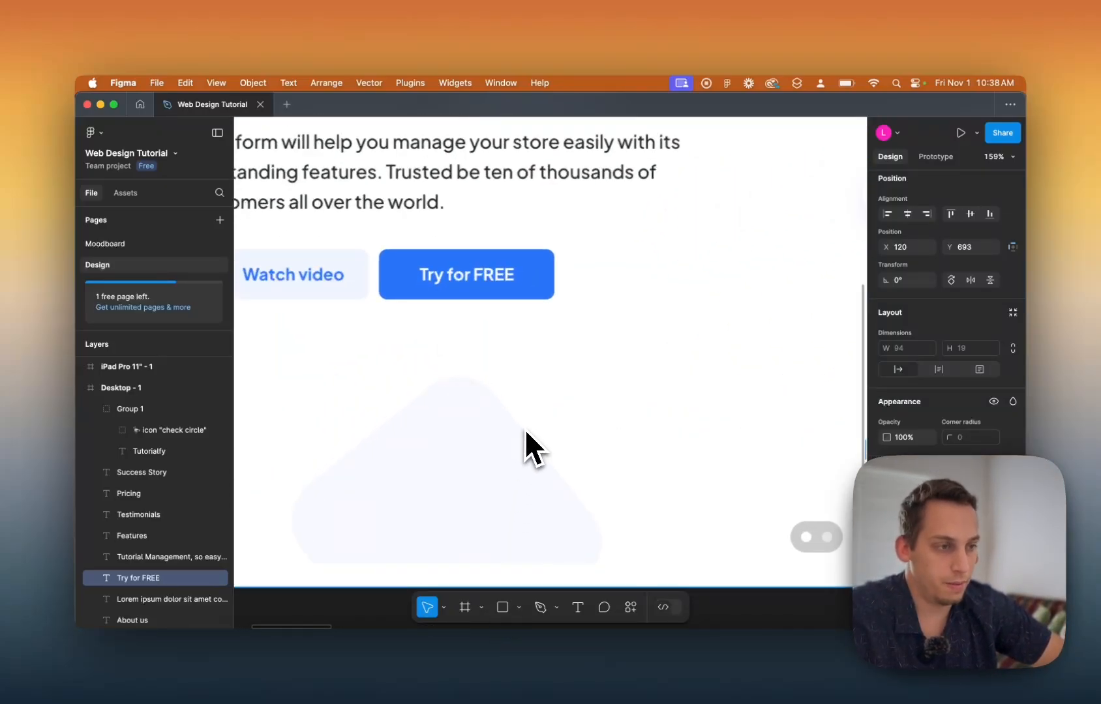
scroll(524, 436, down, 5)
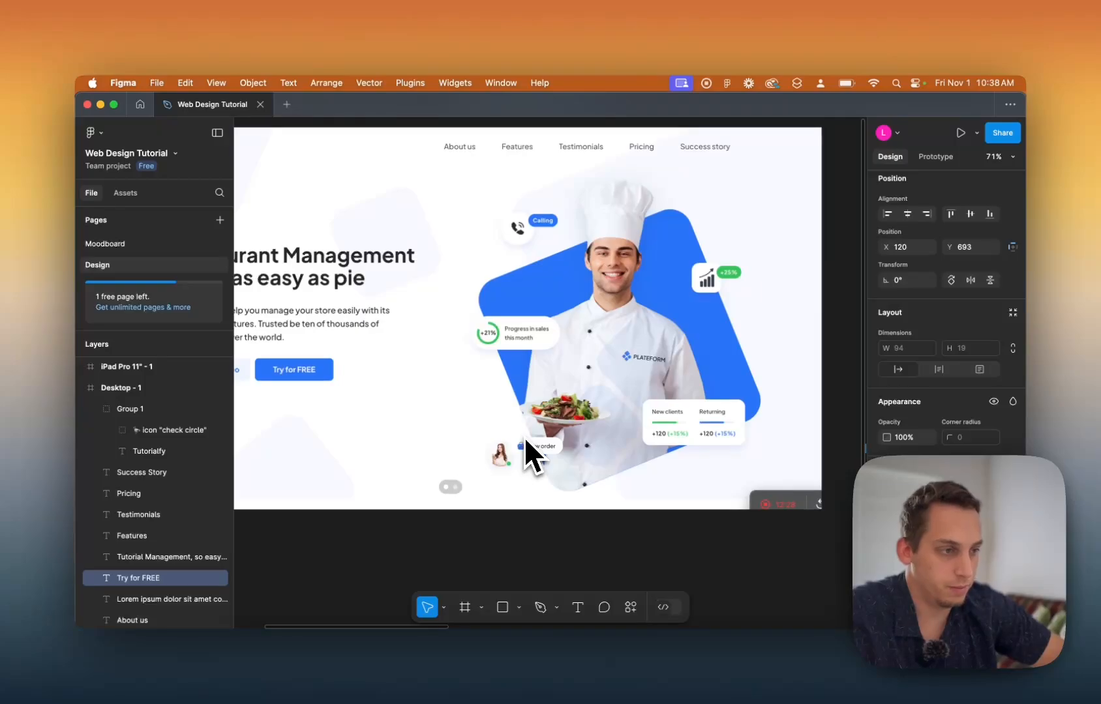
scroll(523, 437, right, 7)
scroll(461, 437, up, 4)
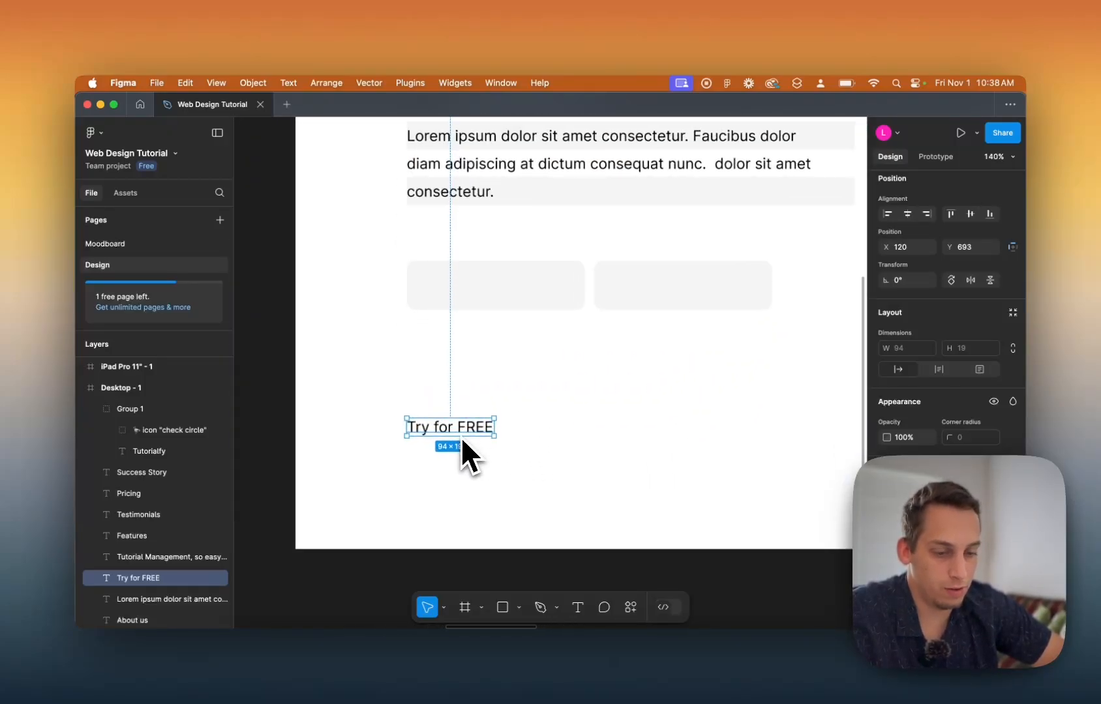
key(shift+a)
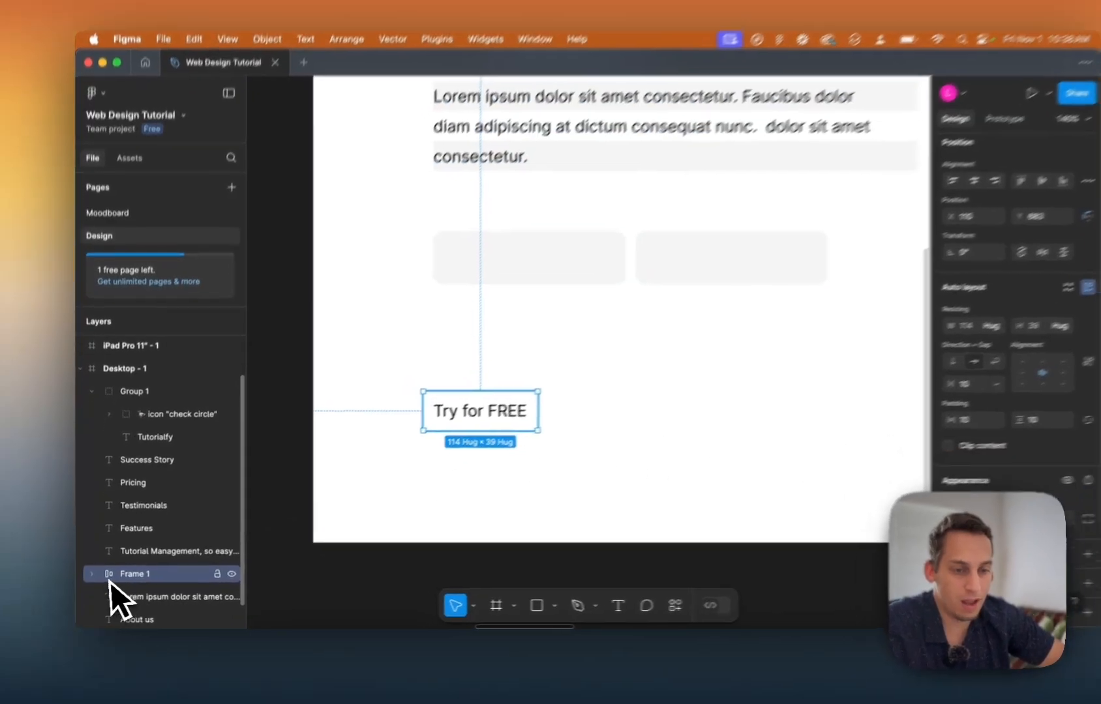
click(94, 577)
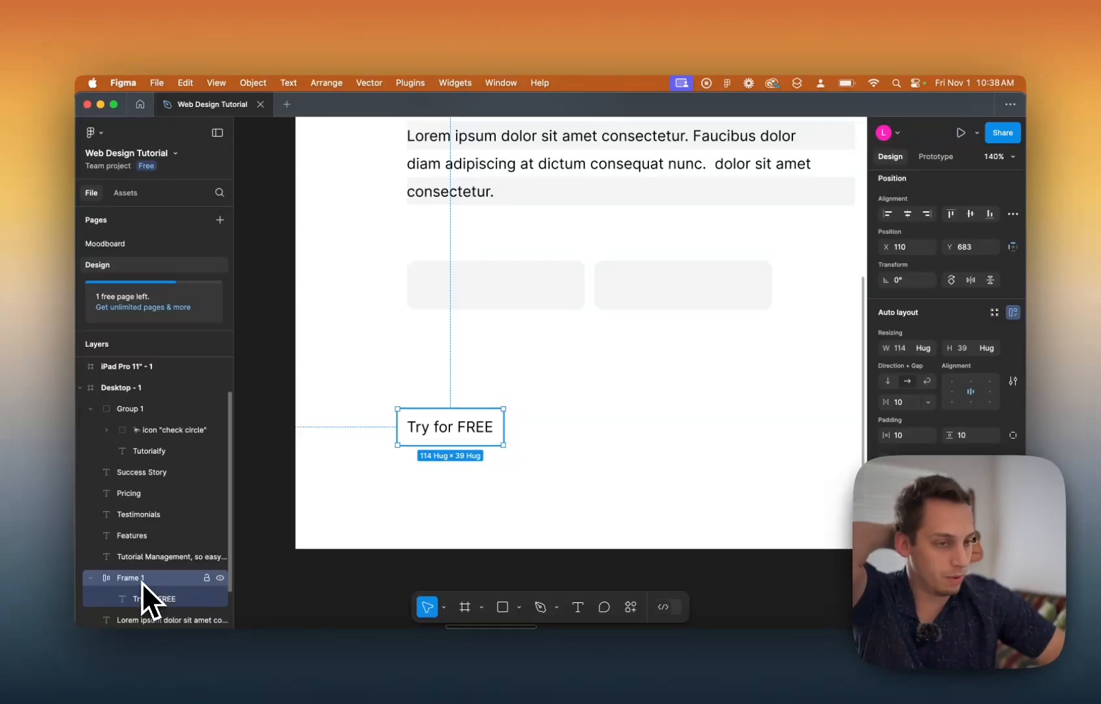
Combine the About us, Features, Testimonials, Pricing and Success Story links into one horizontal auto layout frame with a 60 gap.
scroll(359, 385, down, 5)
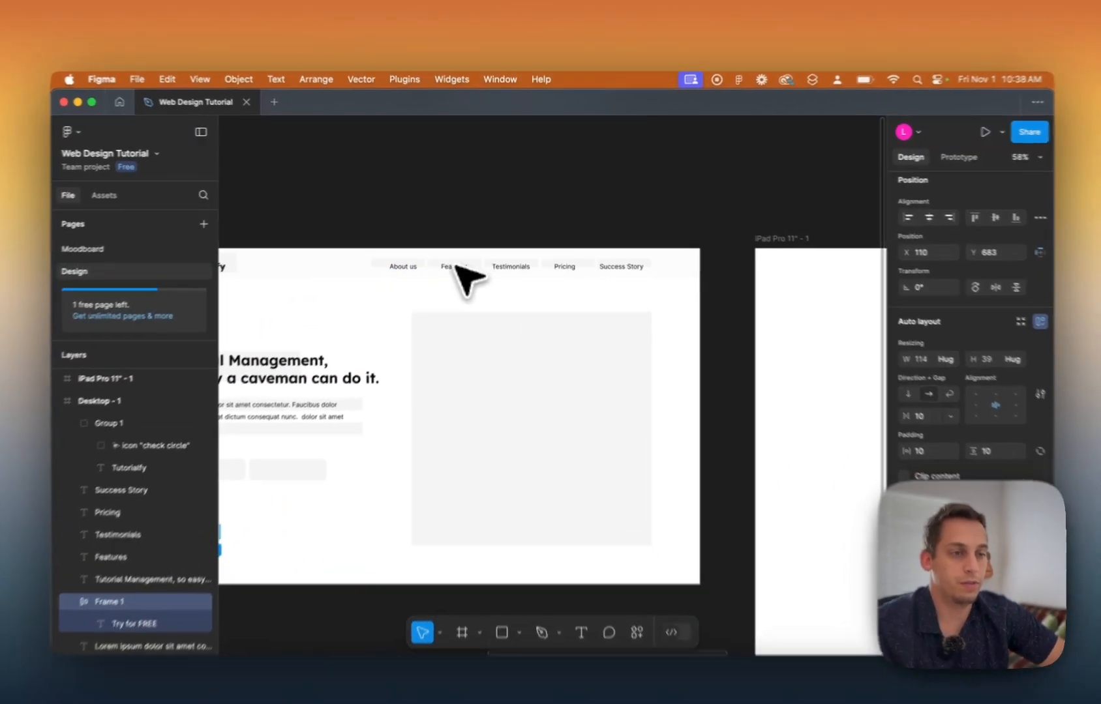
click(545, 252)
shift+click(599, 253)
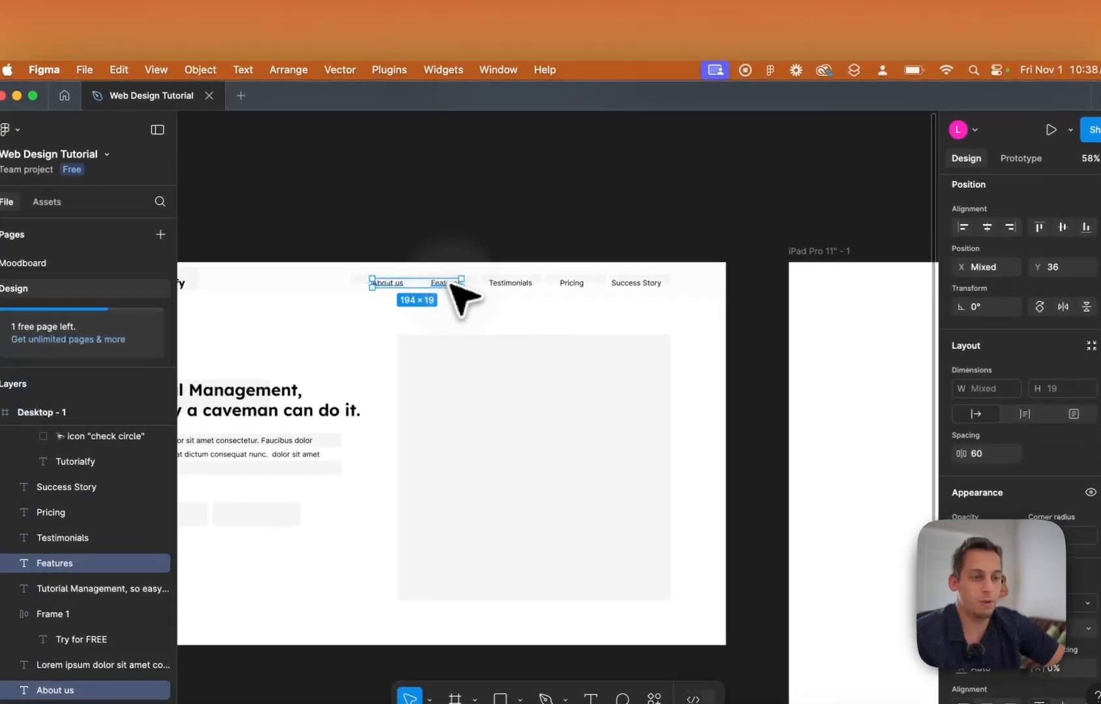
shift+click(521, 285)
shift+click(571, 285)
shift+click(630, 285)
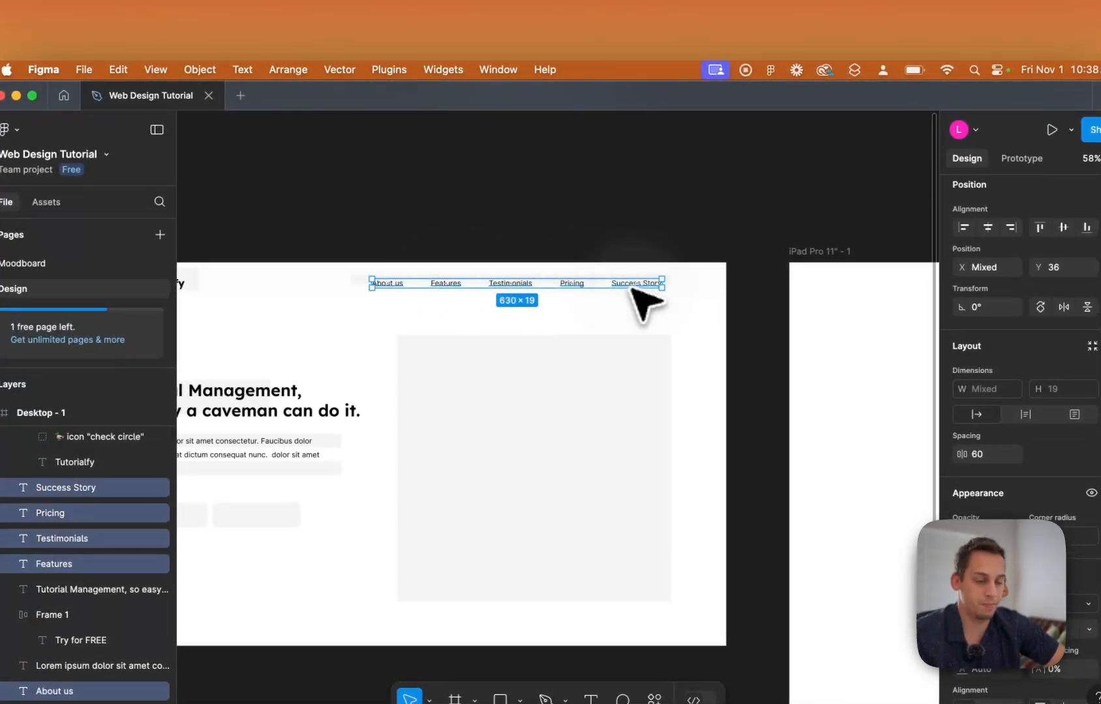
key(shift+a)
scroll(645, 300, left, 5)
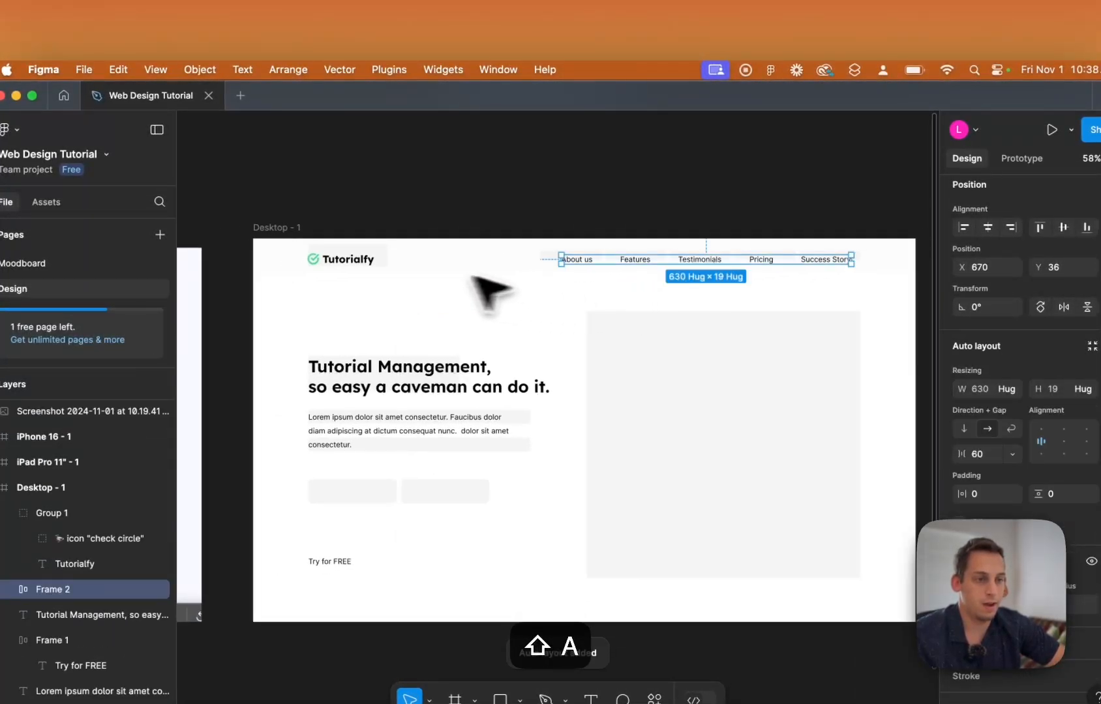
Combine the Tutorialfy logo group and the navigation links frame into one horizontal auto layout frame.
shift+click(352, 258)
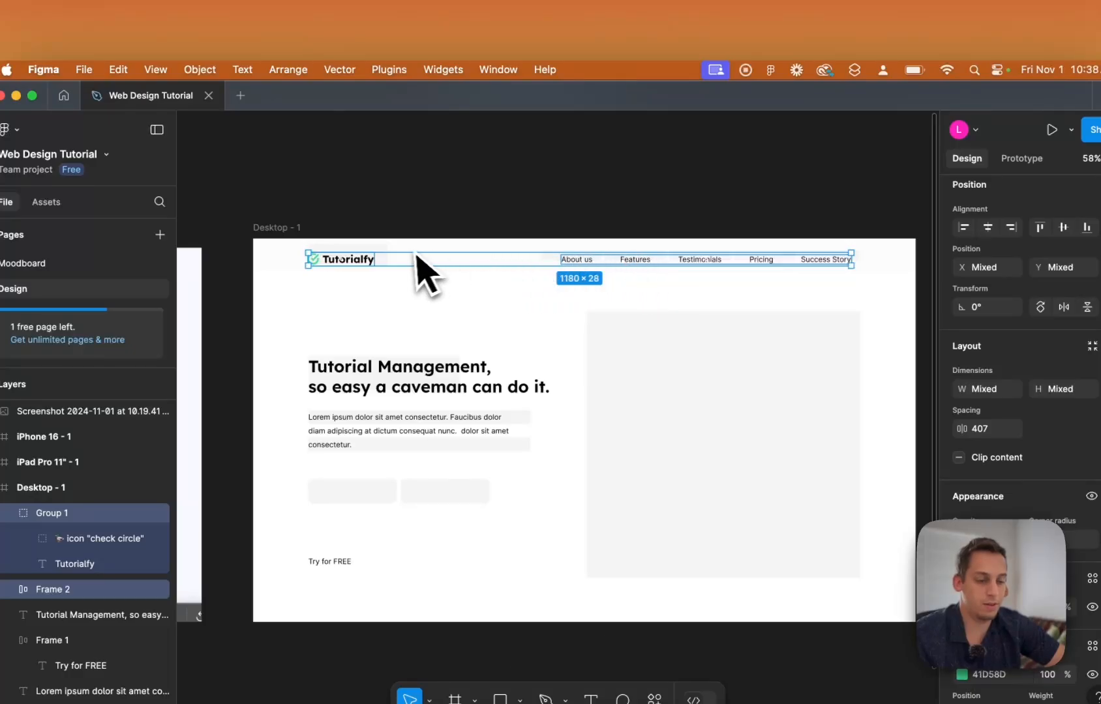
key(shift+a)
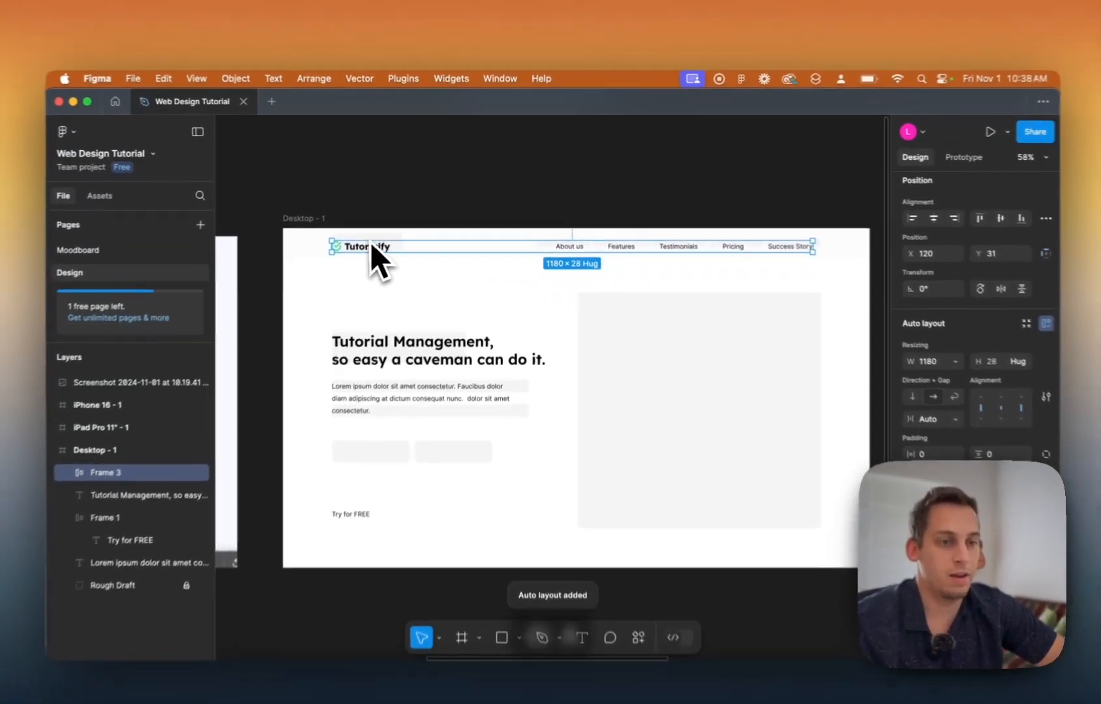
scroll(382, 267, right, 1)
scroll(388, 267, left, 3)
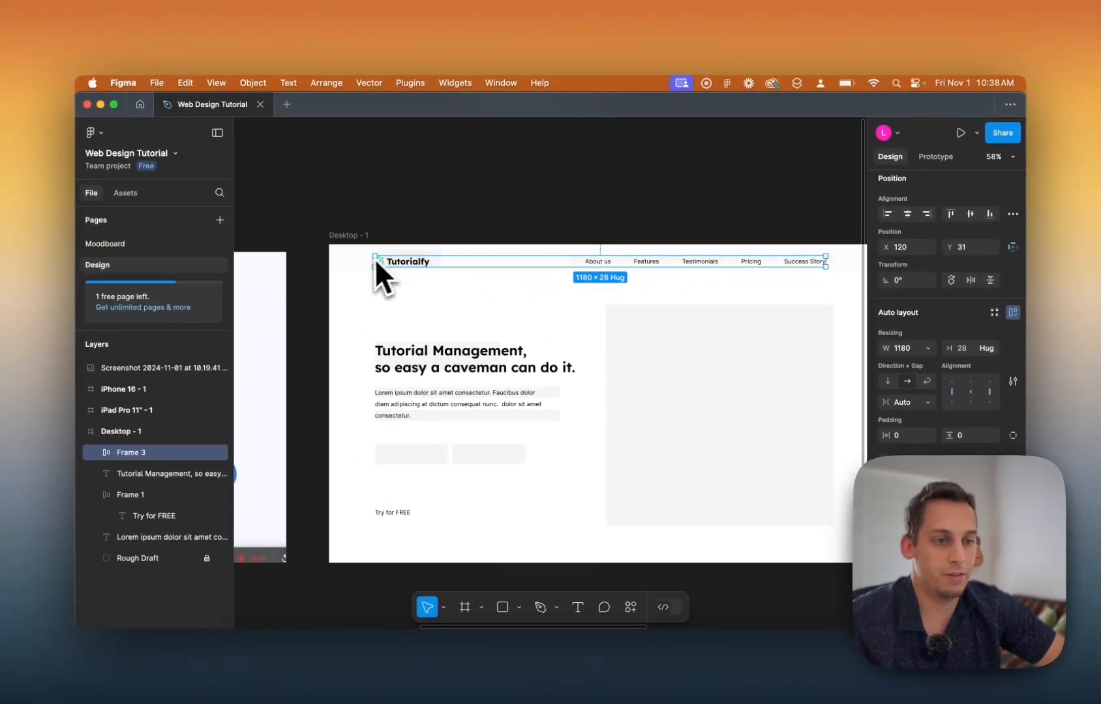
Draw a rectangle about 1440 × 85 across the top of Desktop - 1, layer it directly above Rough Draft and hide its fill.
key(r)
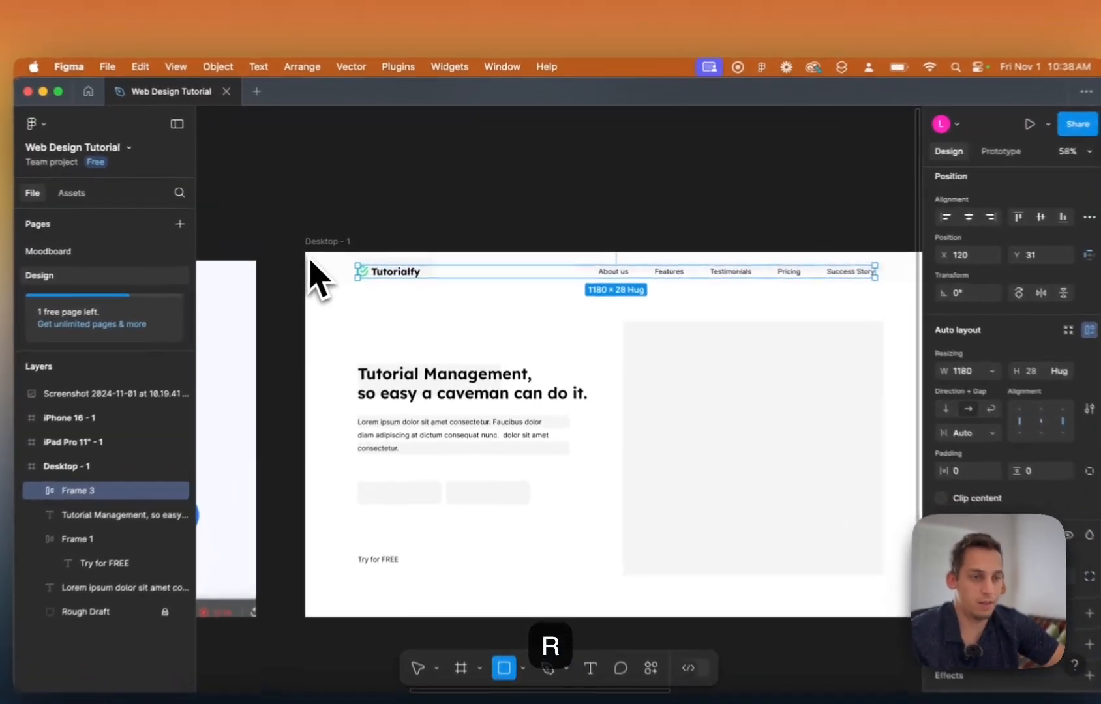
mouse_move(332, 248)
mouse_down()
mouse_move(881, 309)
mouse_move(659, 270)
mouse_move(680, 275)
mouse_up()
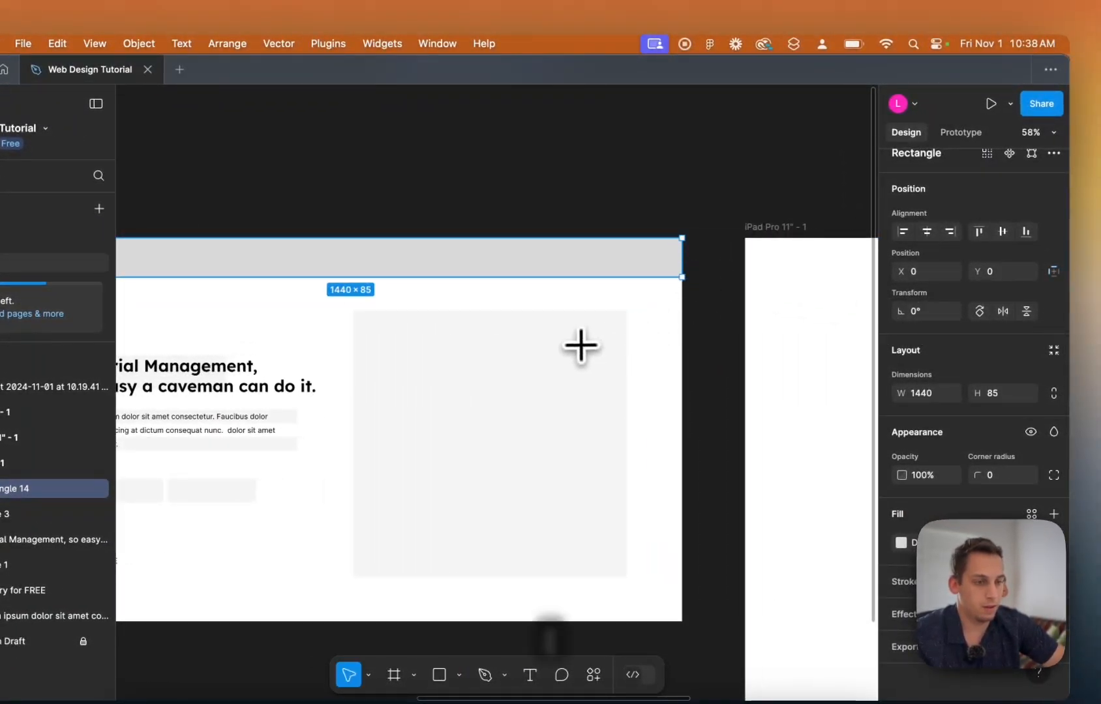
key(bracketleft)
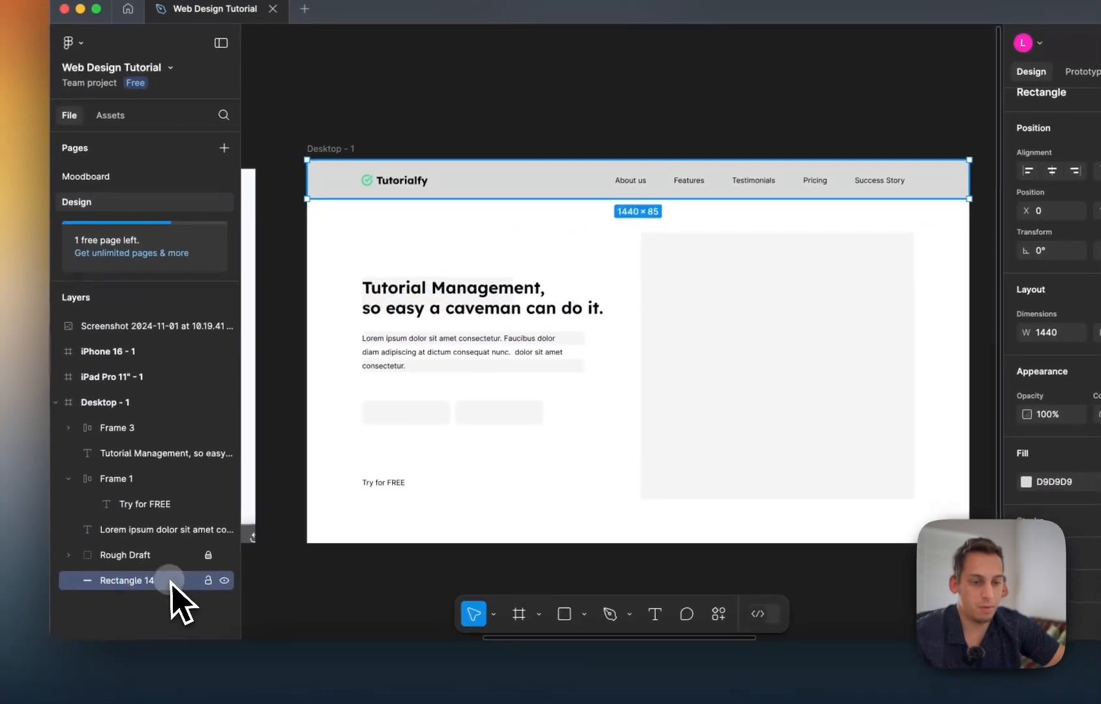
drag(41, 641, 43, 610)
drag(172, 548, 175, 555)
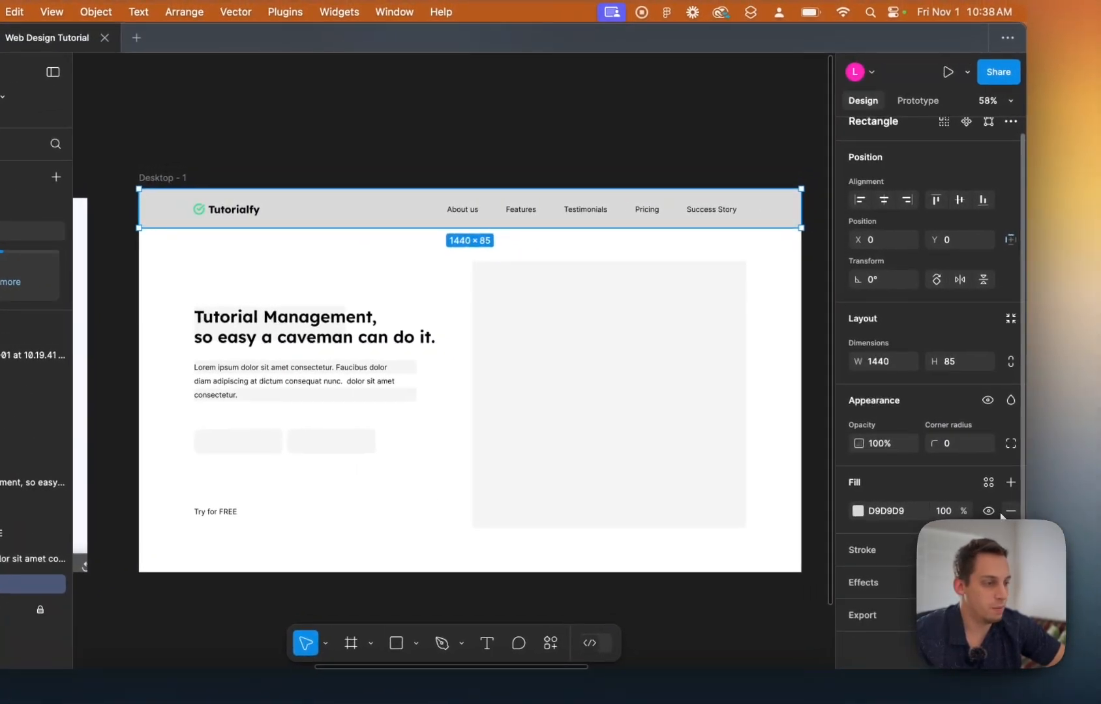
click(988, 511)
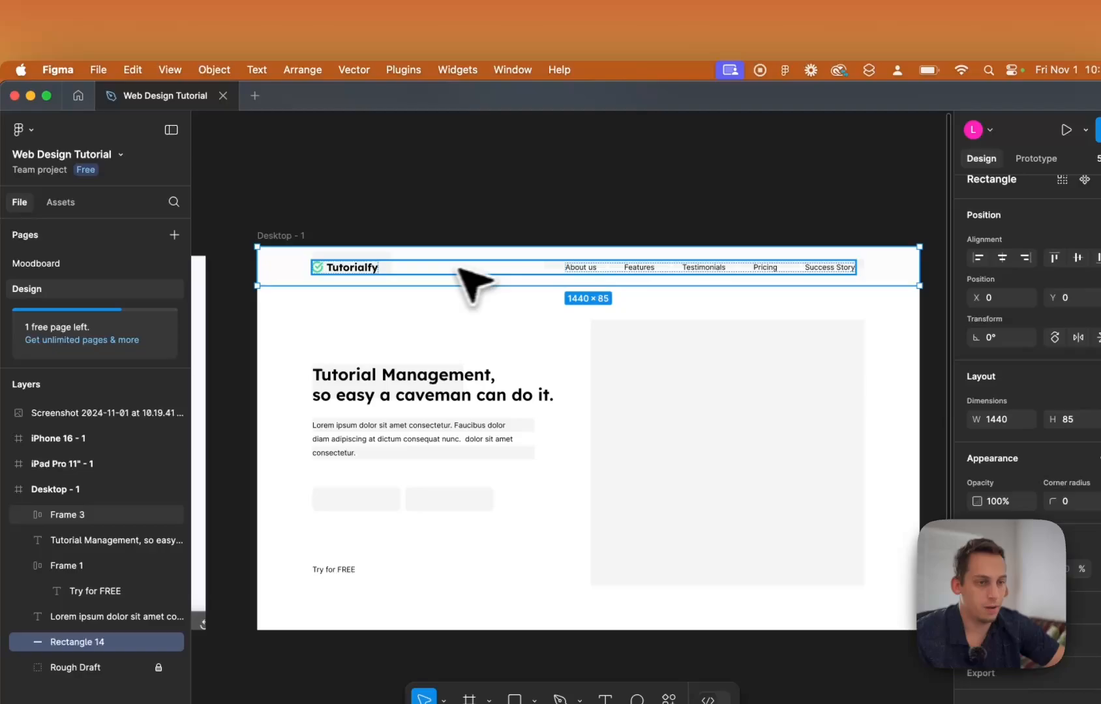
Wrap the header rectangle and the logo and navigation frame together in a new auto layout frame.
shift+click(319, 208)
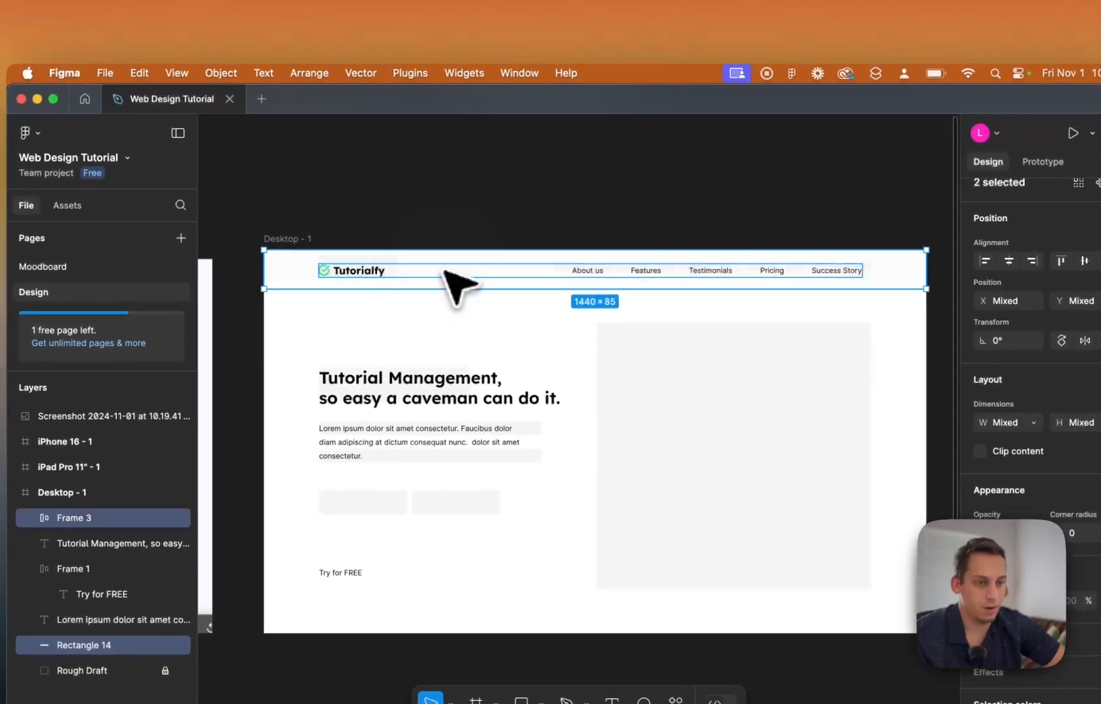
key(shift+a)
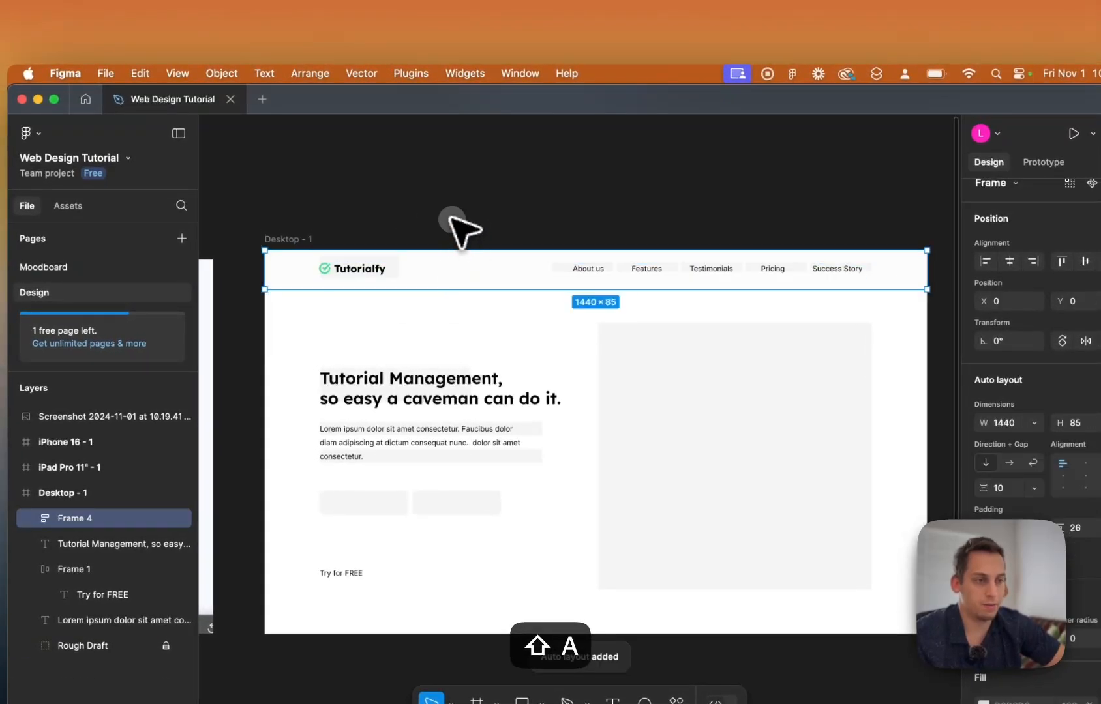
click(458, 229)
scroll(466, 232, right, 5)
scroll(483, 283, left, 5)
click(447, 287)
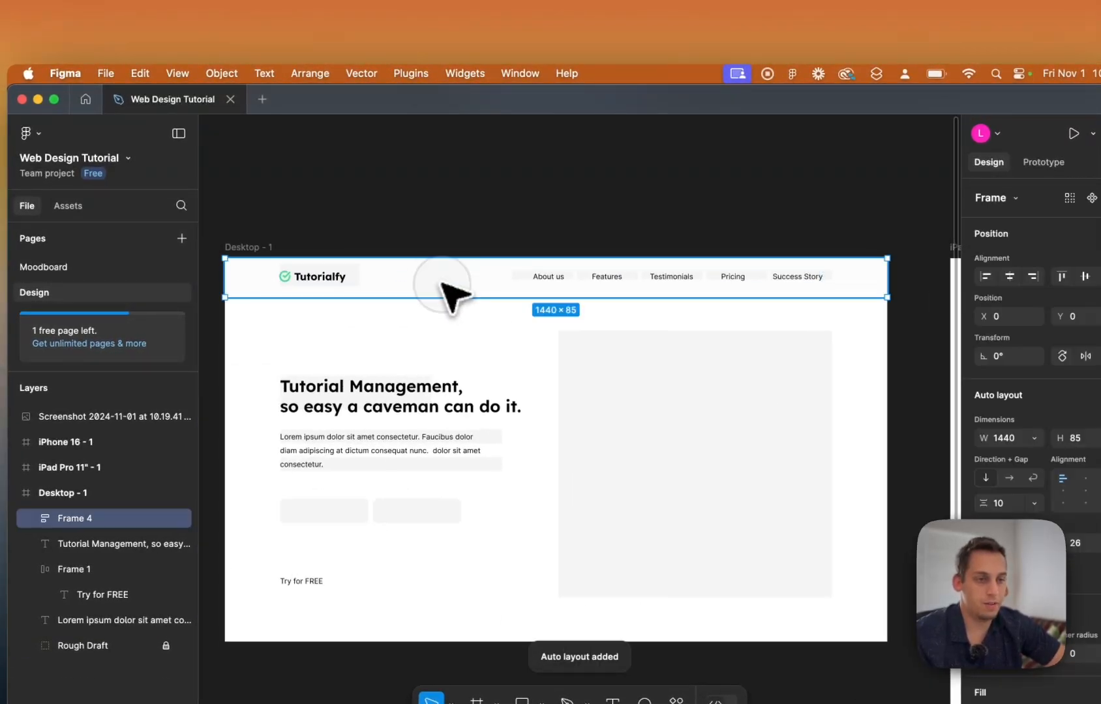
click(355, 215)
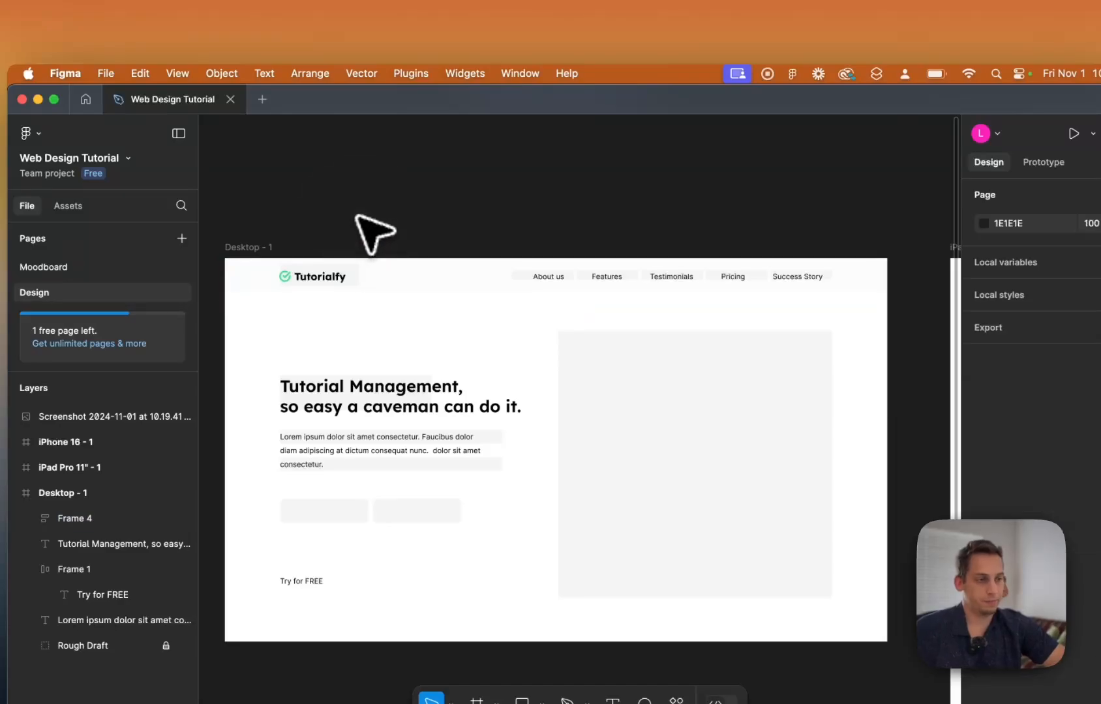
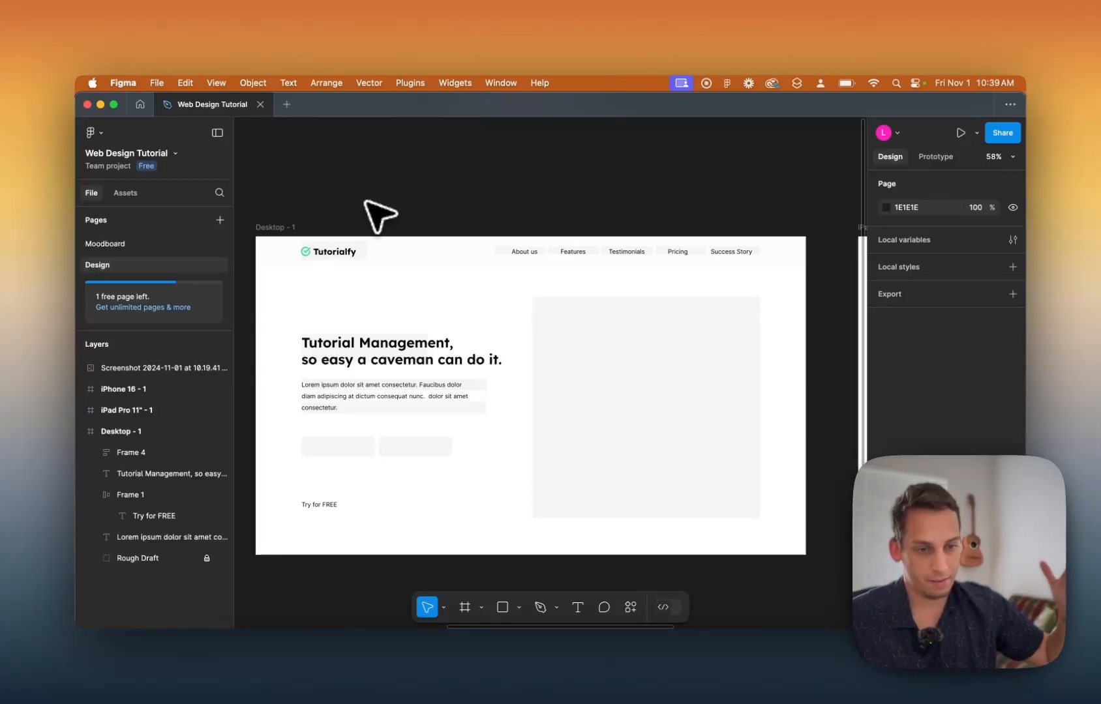
scroll(365, 201, right, 10)
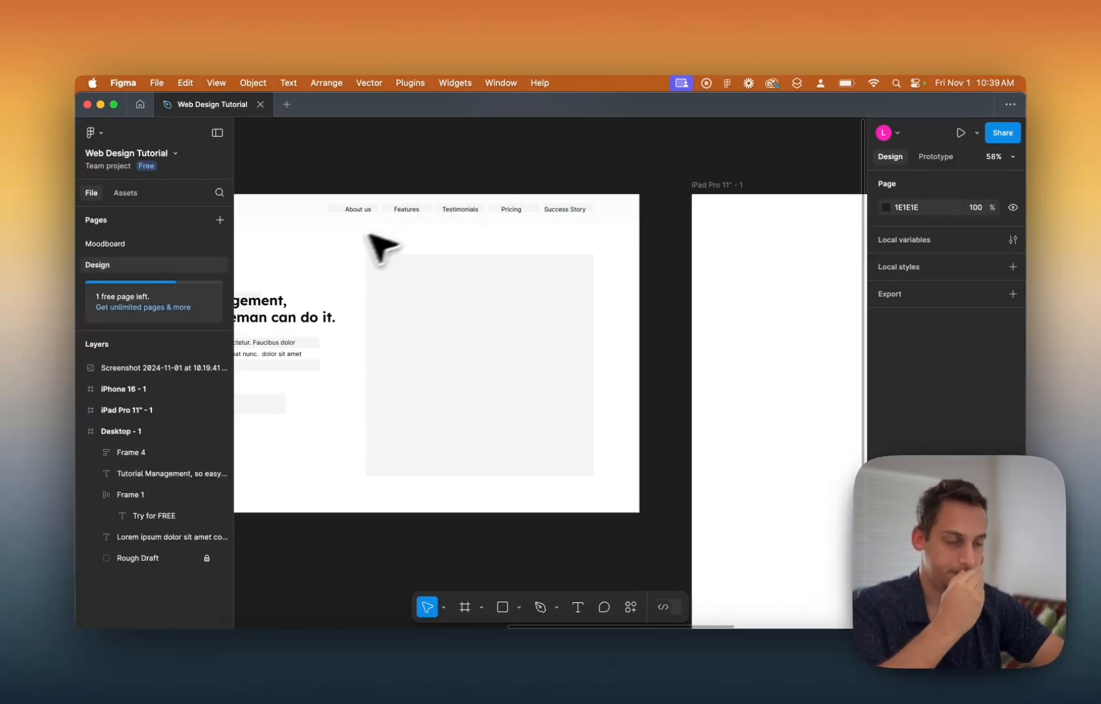
scroll(353, 256, left, 10)
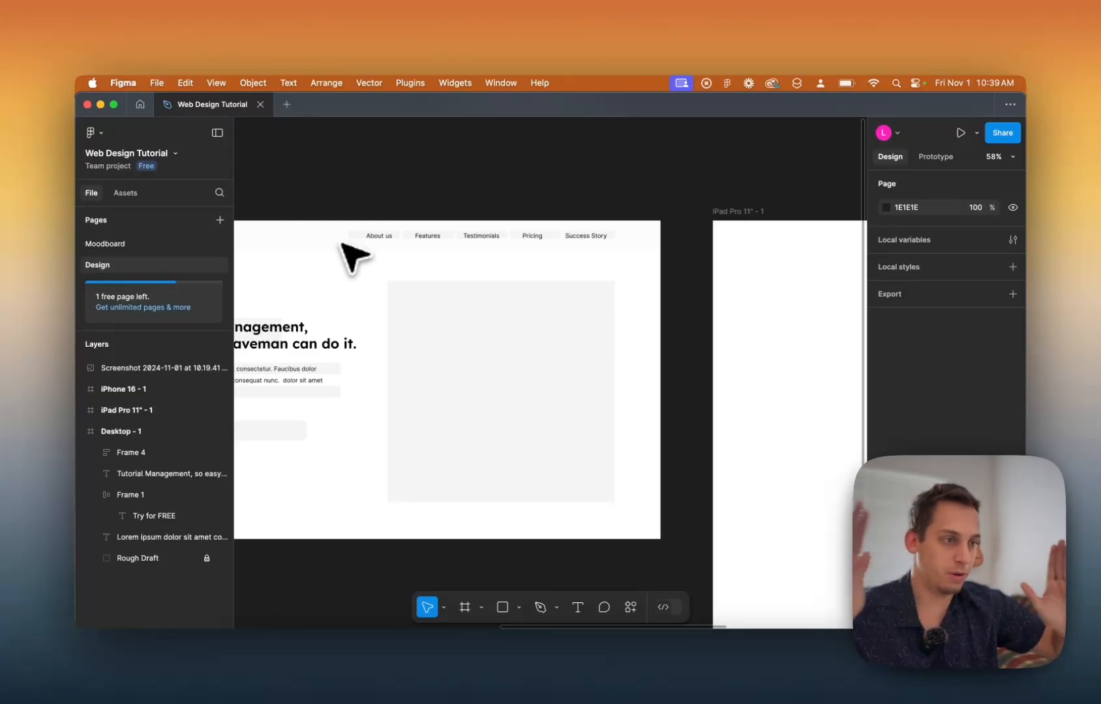
scroll(366, 256, left, 6)
scroll(382, 256, down, 3)
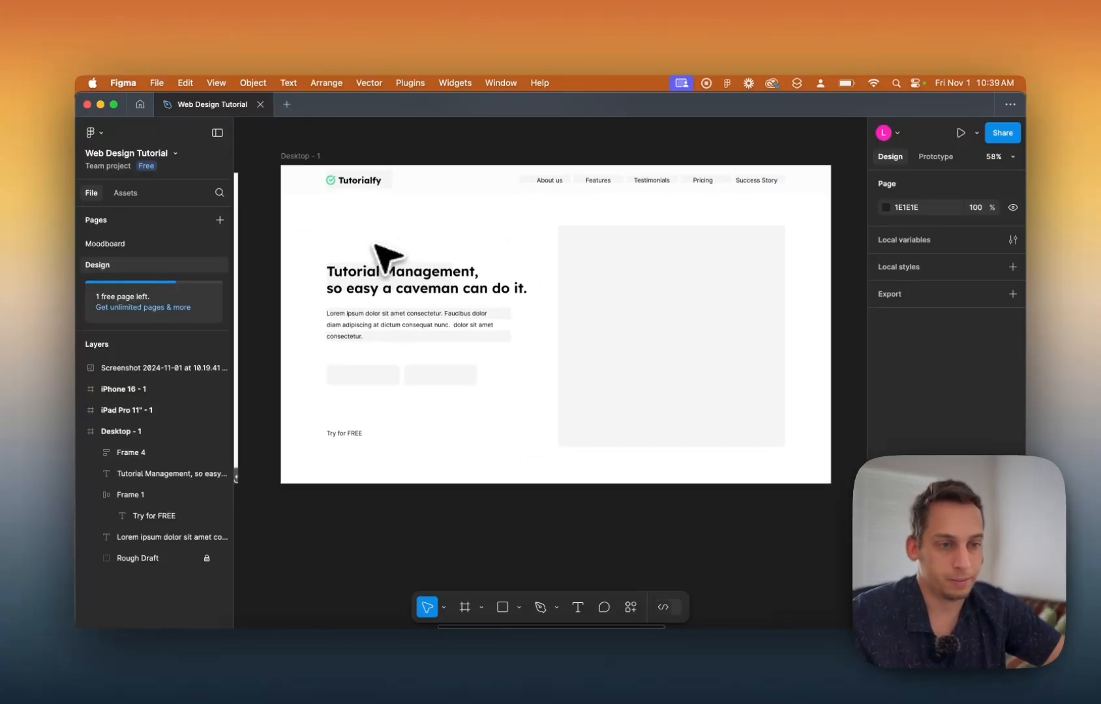
Add a fill to the auto layout frame around the "Try for FREE" text.
scroll(356, 332, left, 5)
scroll(356, 332, down, 2)
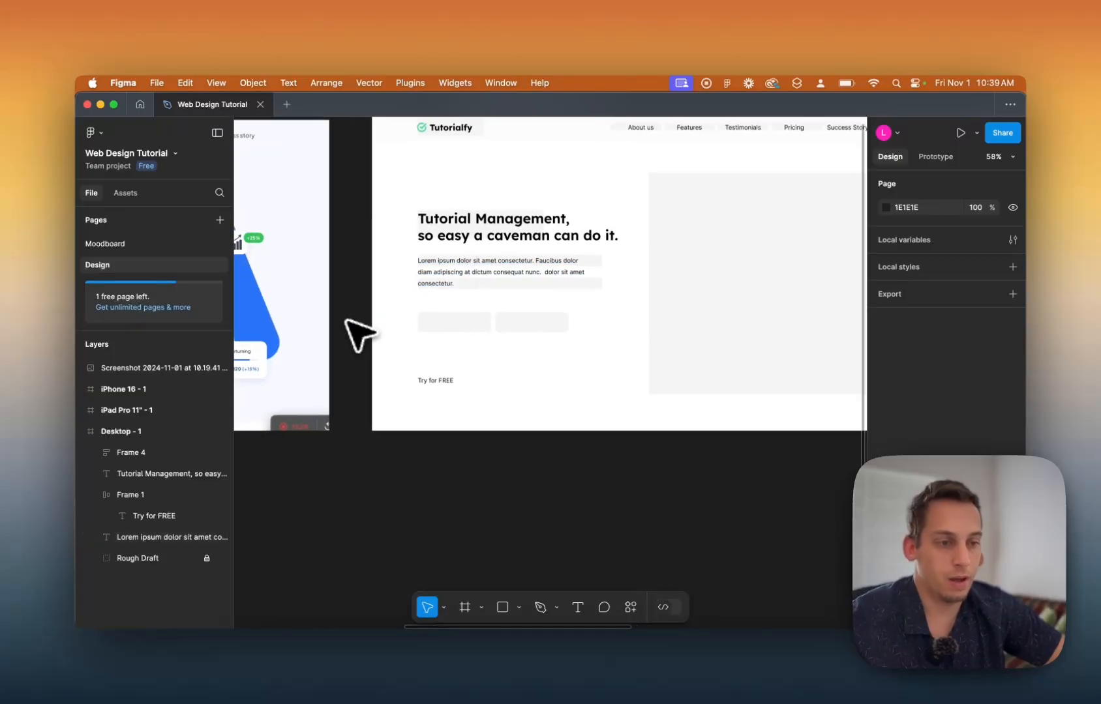
click(430, 381)
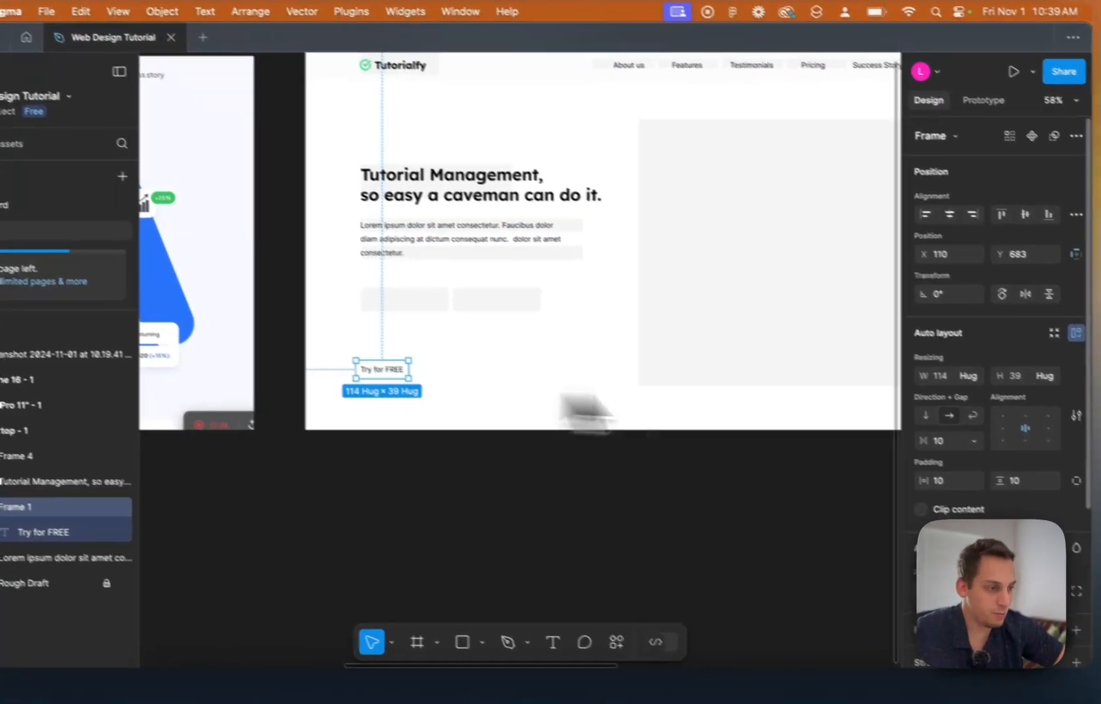
scroll(956, 564, down, 5)
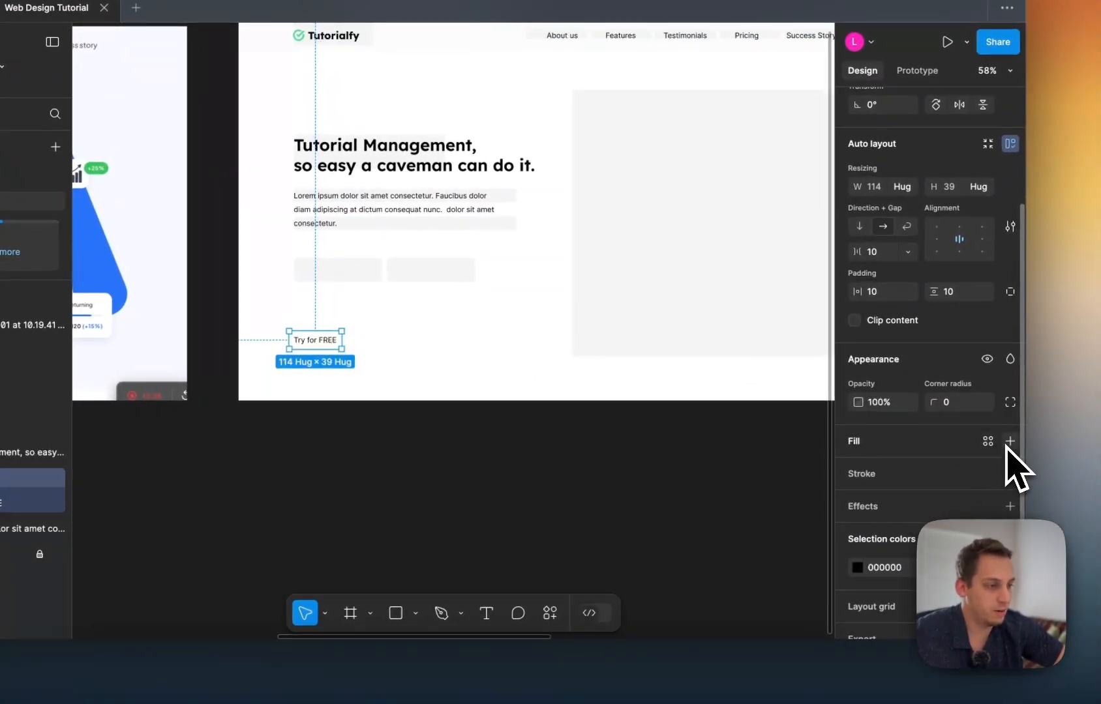
click(1009, 442)
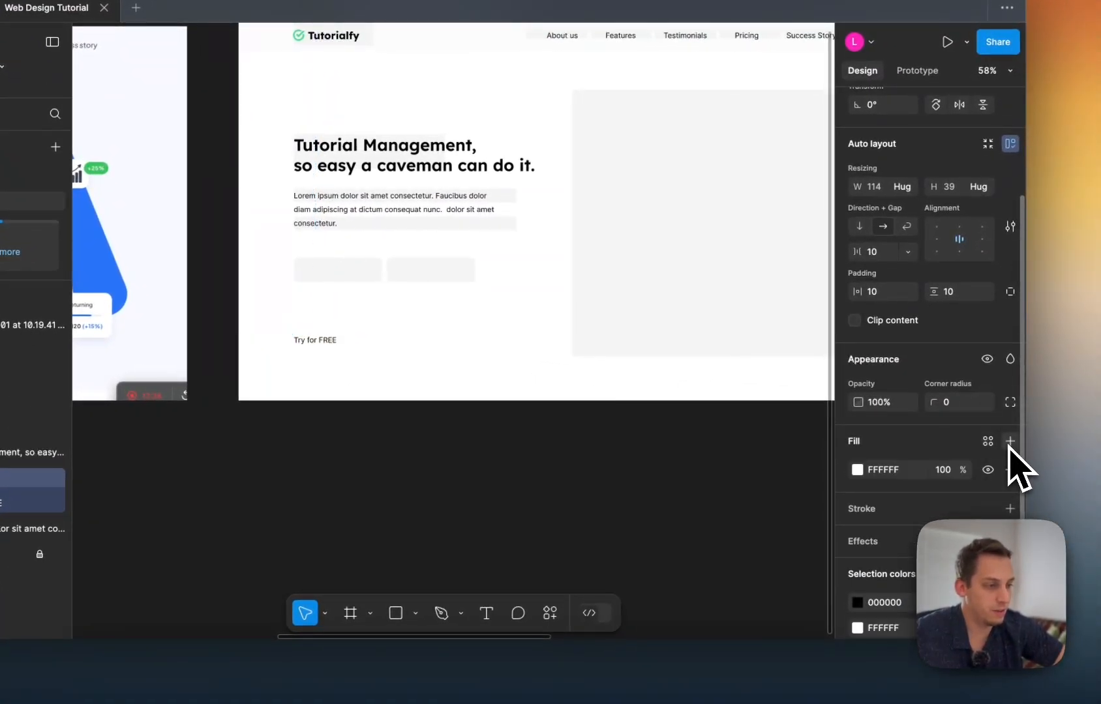
Sample the blue 2975F9 from the reference's "Try for FREE" button as the new frame's fill colour.
click(854, 471)
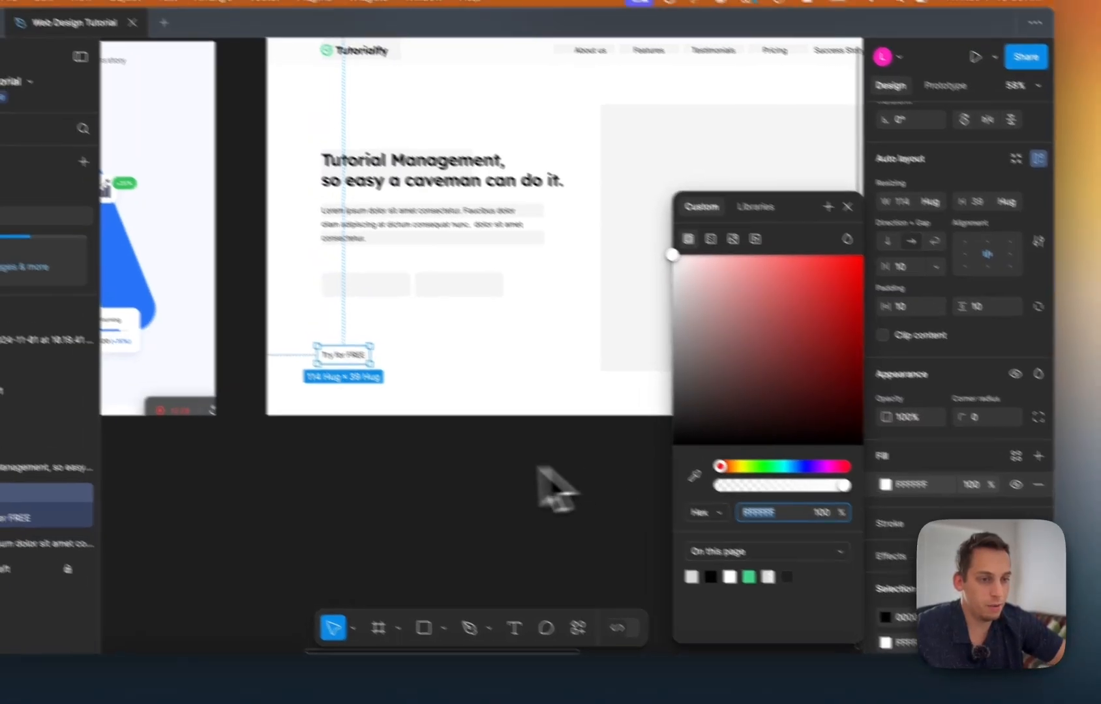
scroll(397, 443, left, 9)
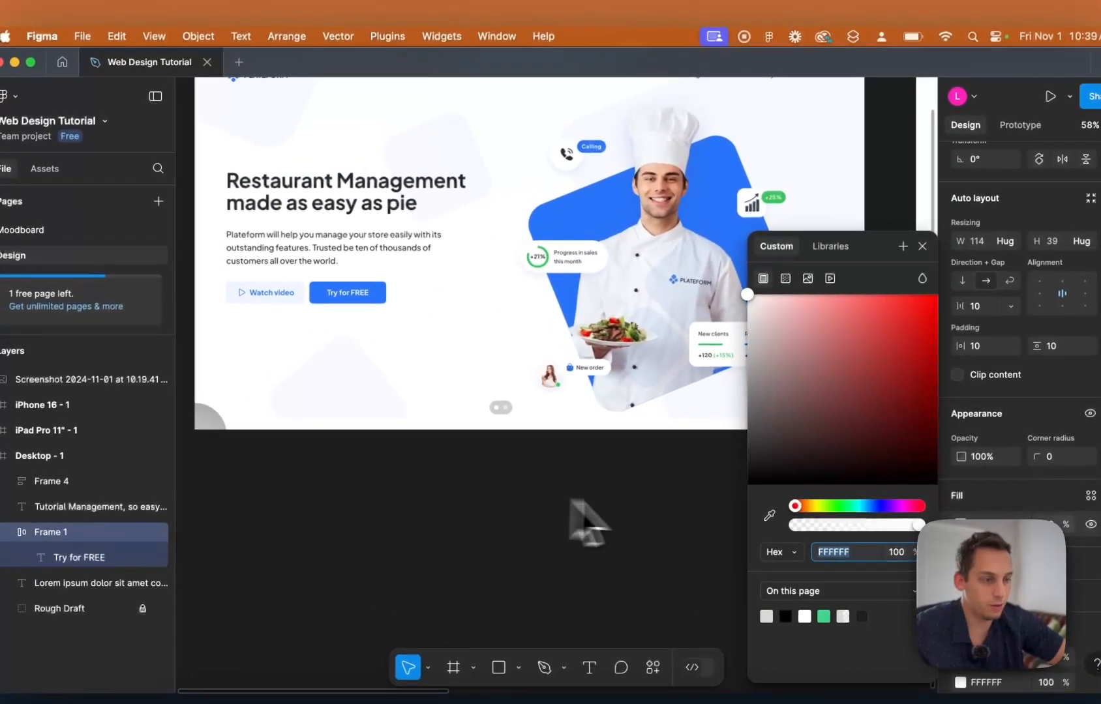
click(770, 515)
click(378, 295)
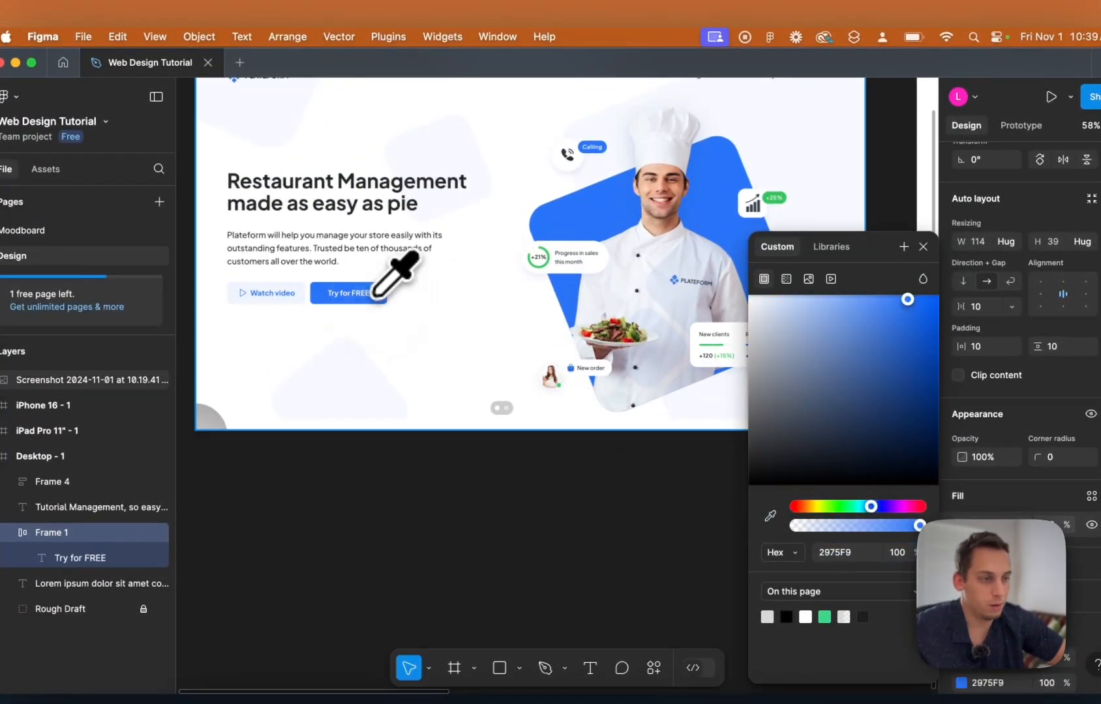
Set the "Try for FREE" frame's fill to the page's green 41D58D.
scroll(525, 347, right, 10)
scroll(527, 347, left, 10)
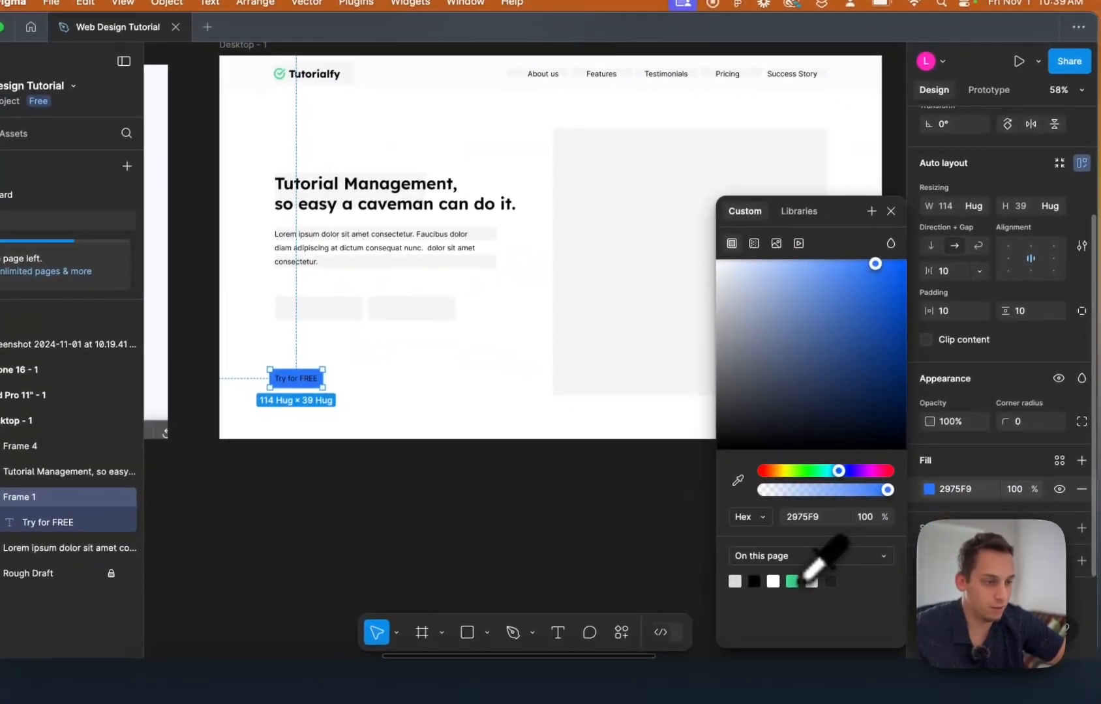
click(841, 636)
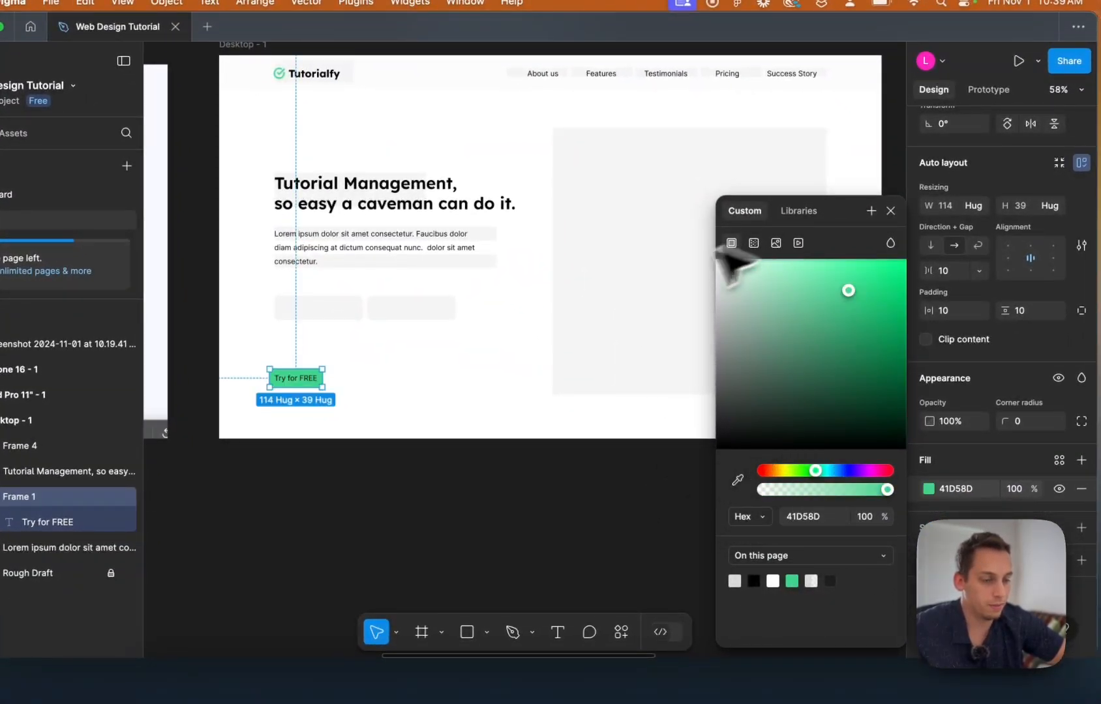
click(478, 505)
click(295, 378)
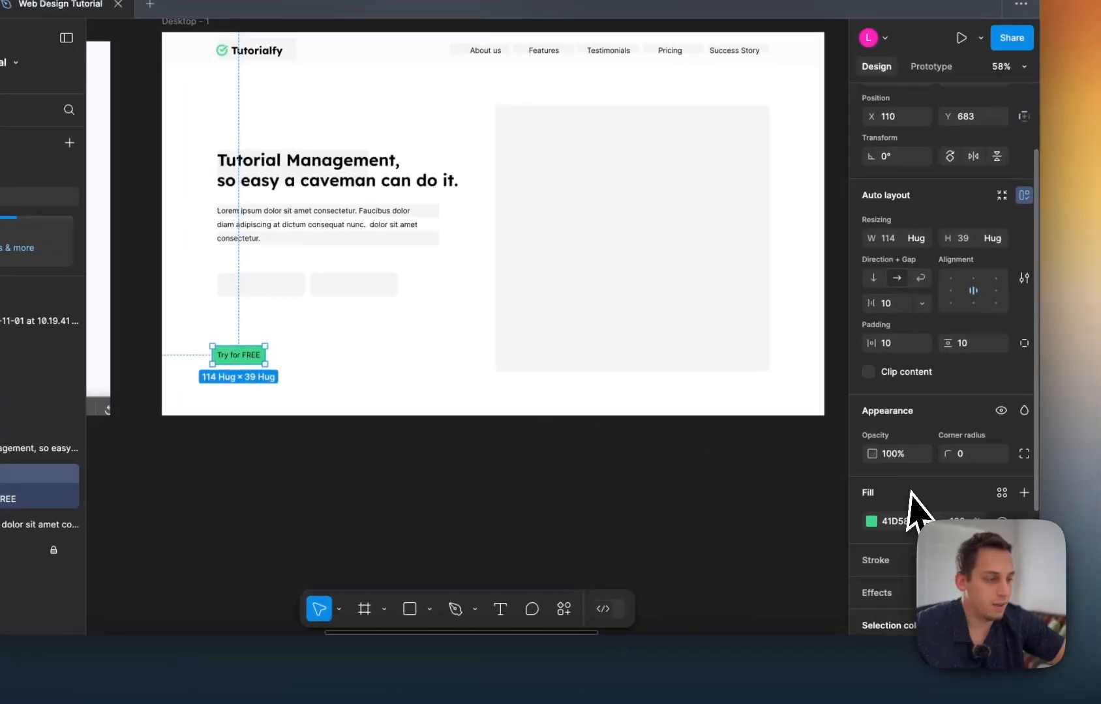
Try white (FFFFFF) as the colour of the "Try for FREE" text, as on the reference's button, and undo that change.
scroll(911, 493, down, 5)
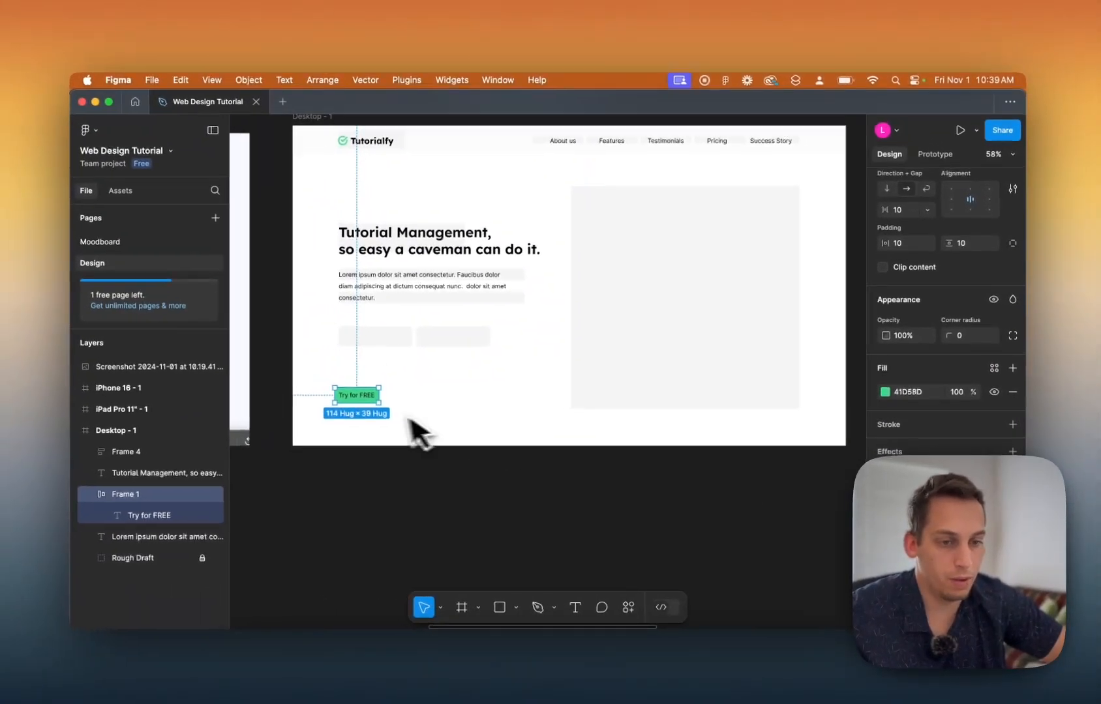
scroll(246, 377, left, 10)
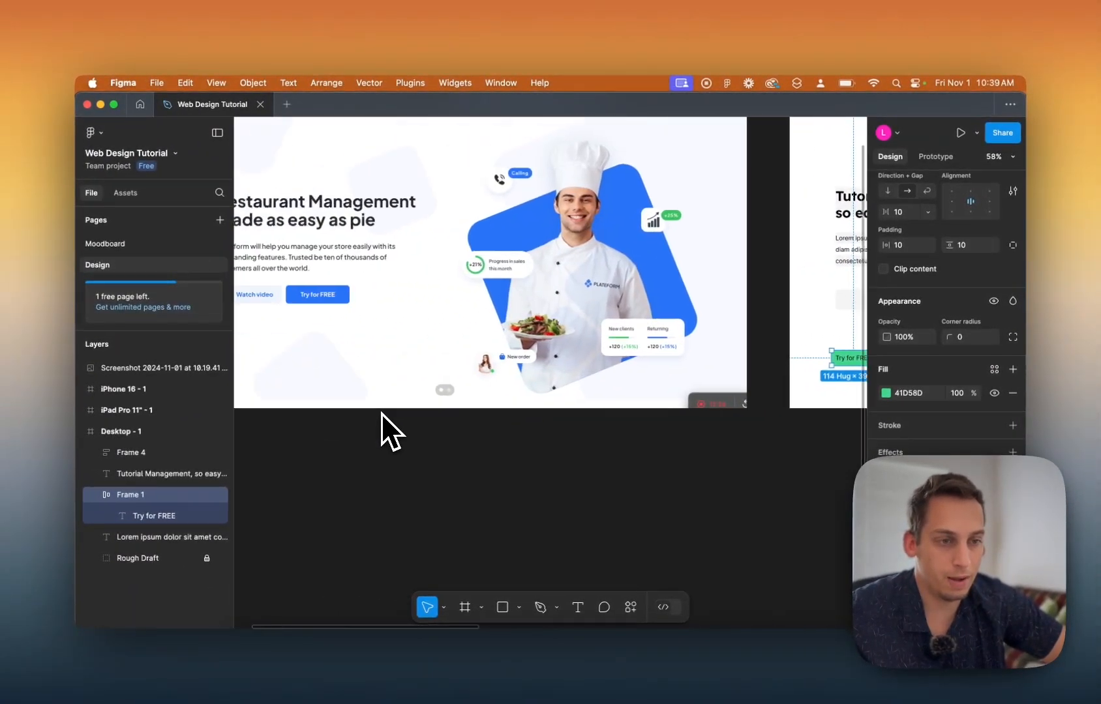
scroll(381, 413, right, 10)
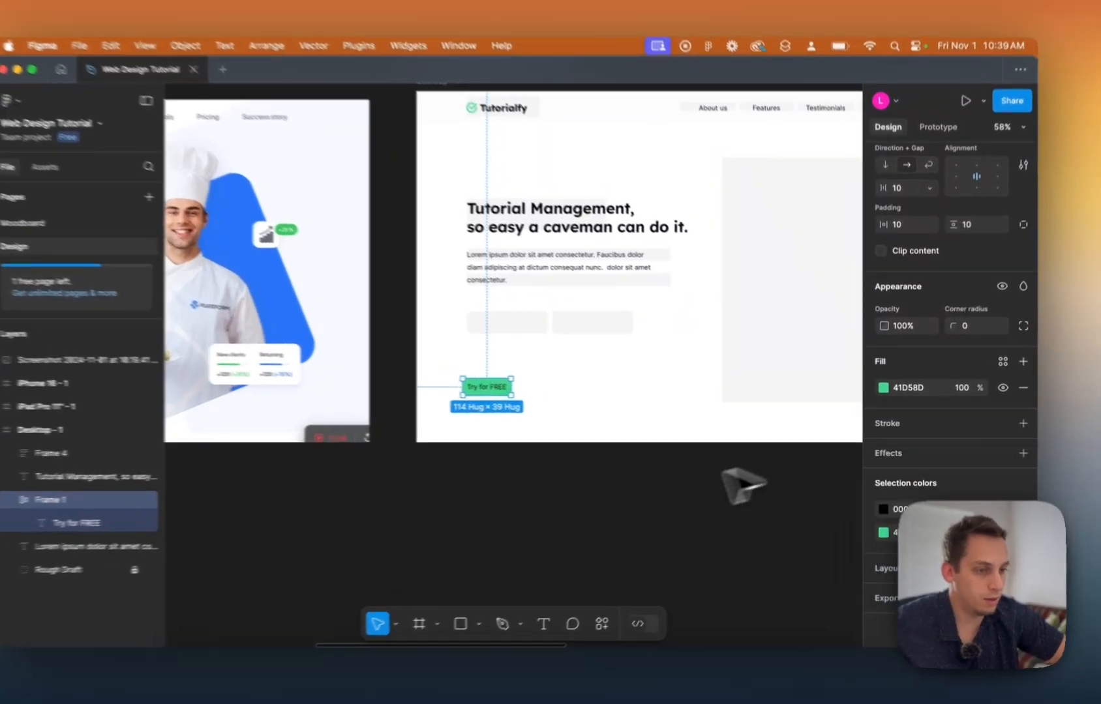
click(722, 471)
click(499, 386)
scroll(893, 493, down, 5)
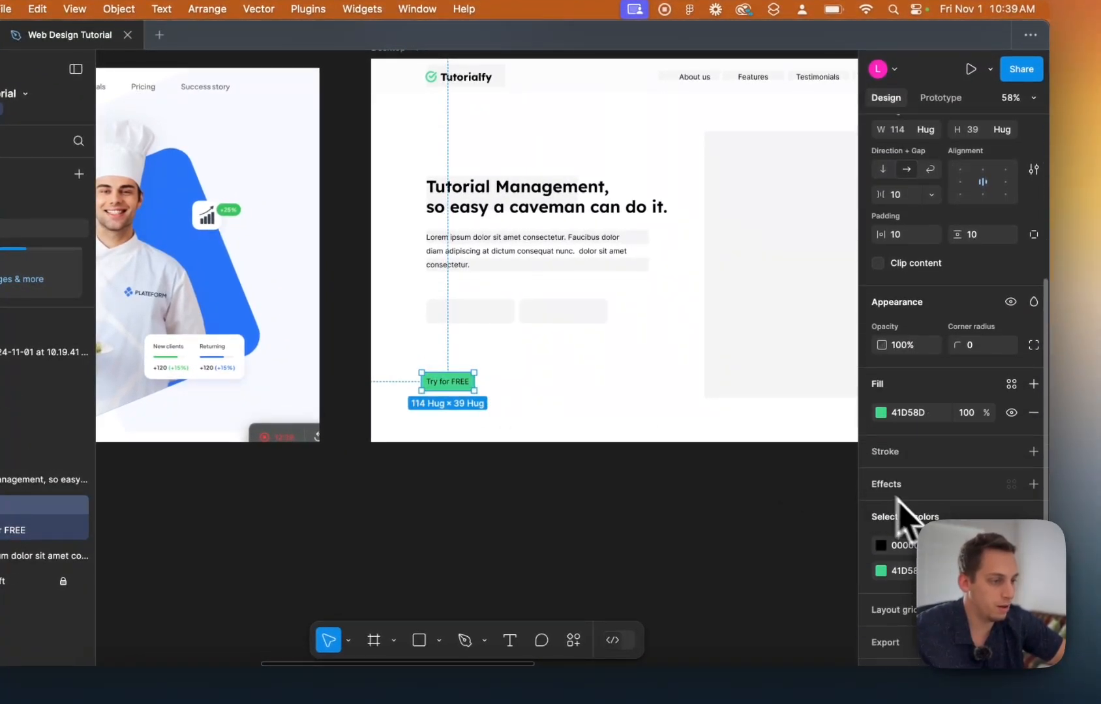
click(881, 546)
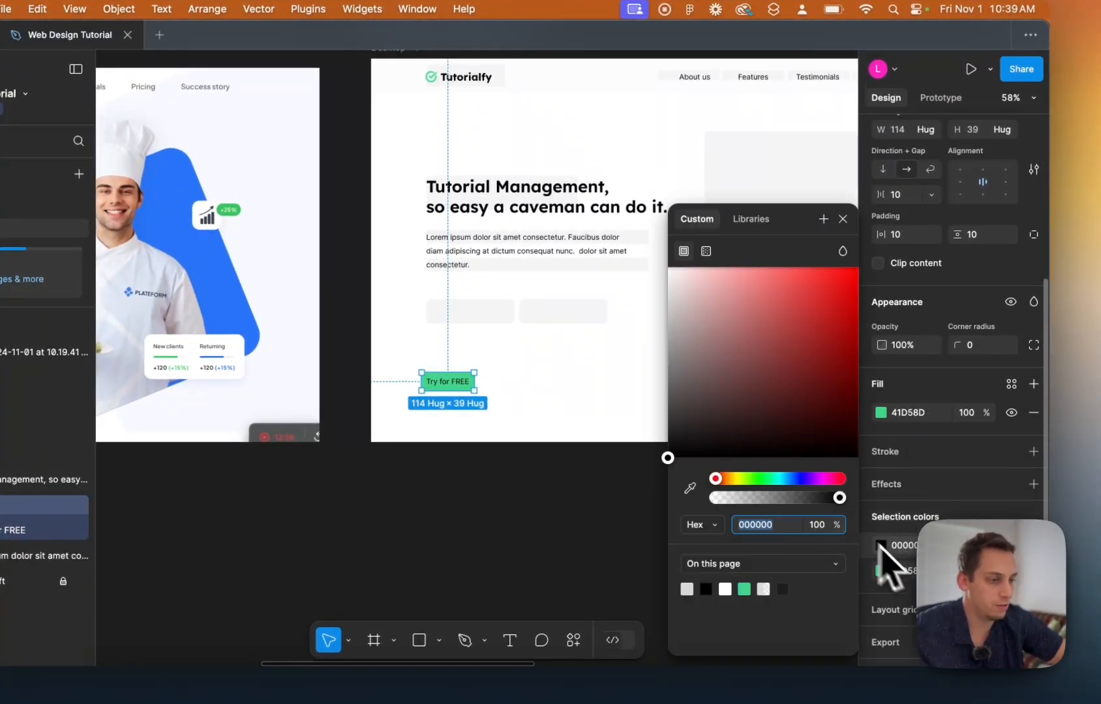
drag(723, 450, 654, 291)
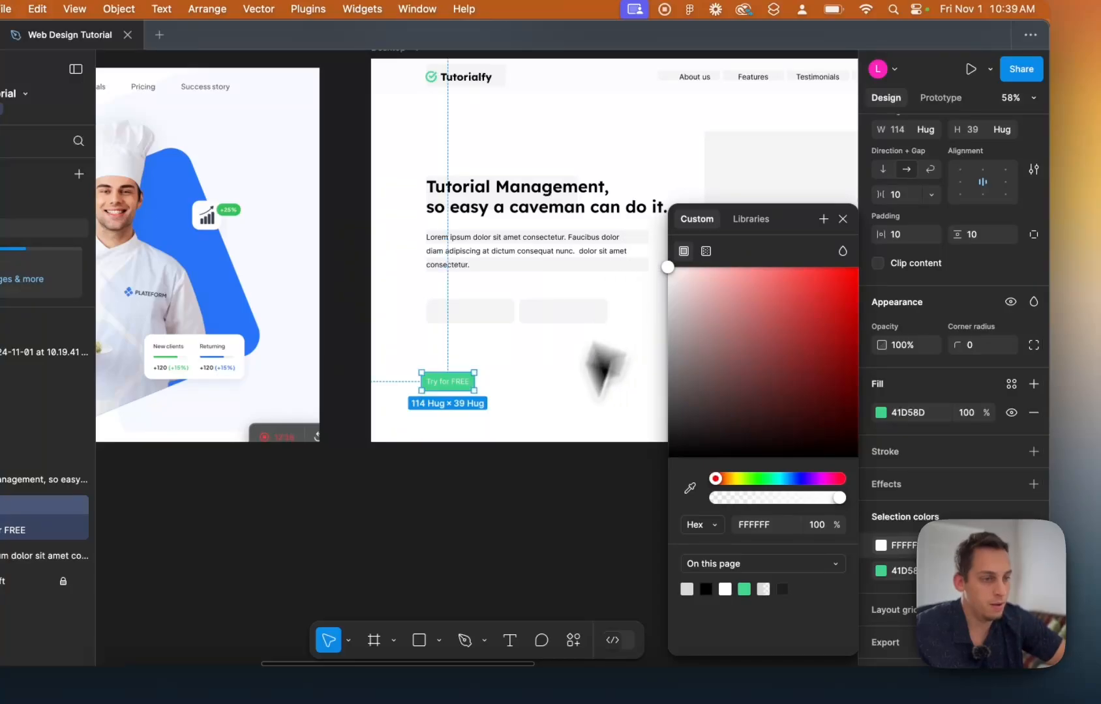
click(516, 535)
key(super+z)
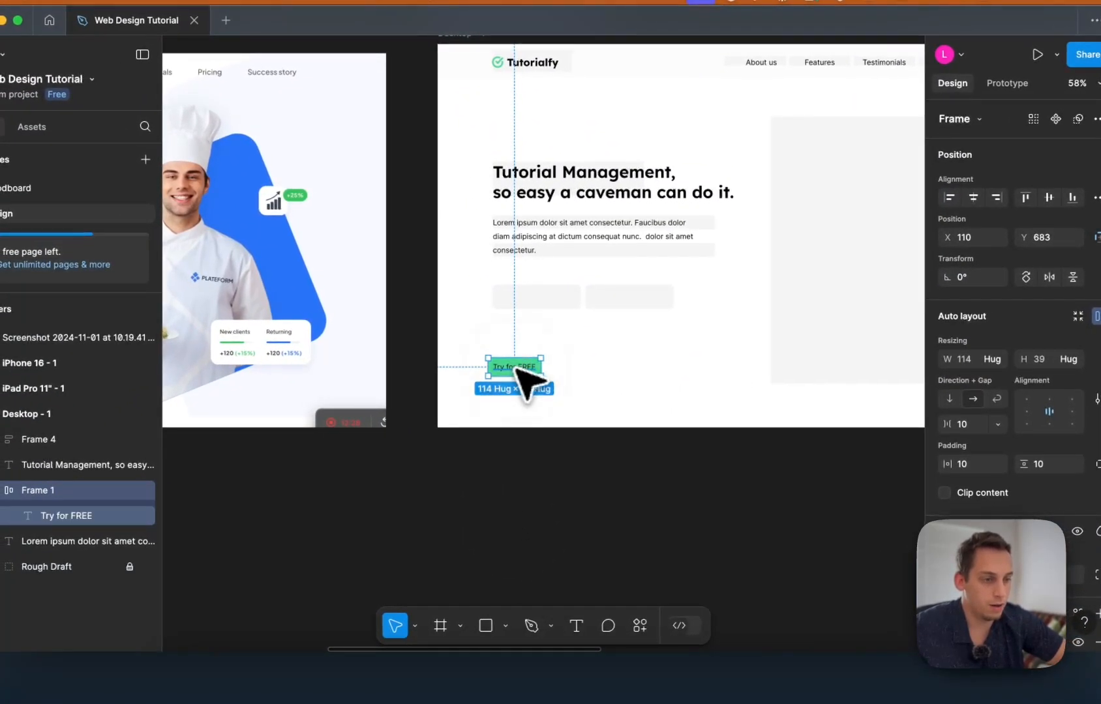
click(514, 366)
click(512, 439)
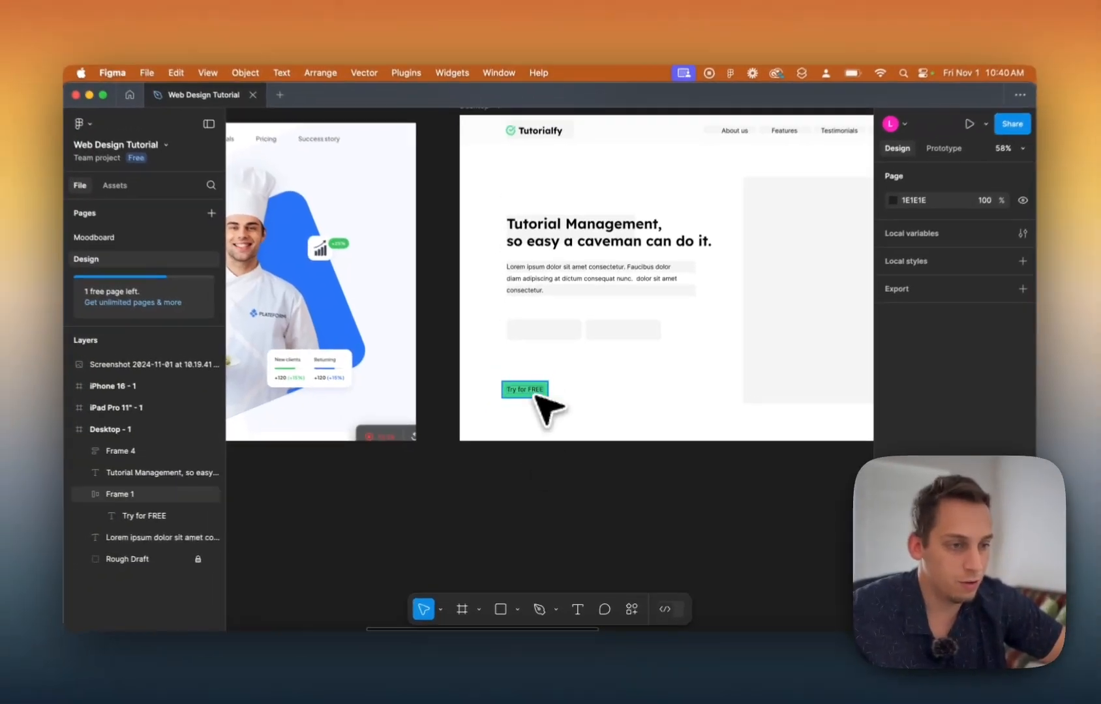
click(525, 365)
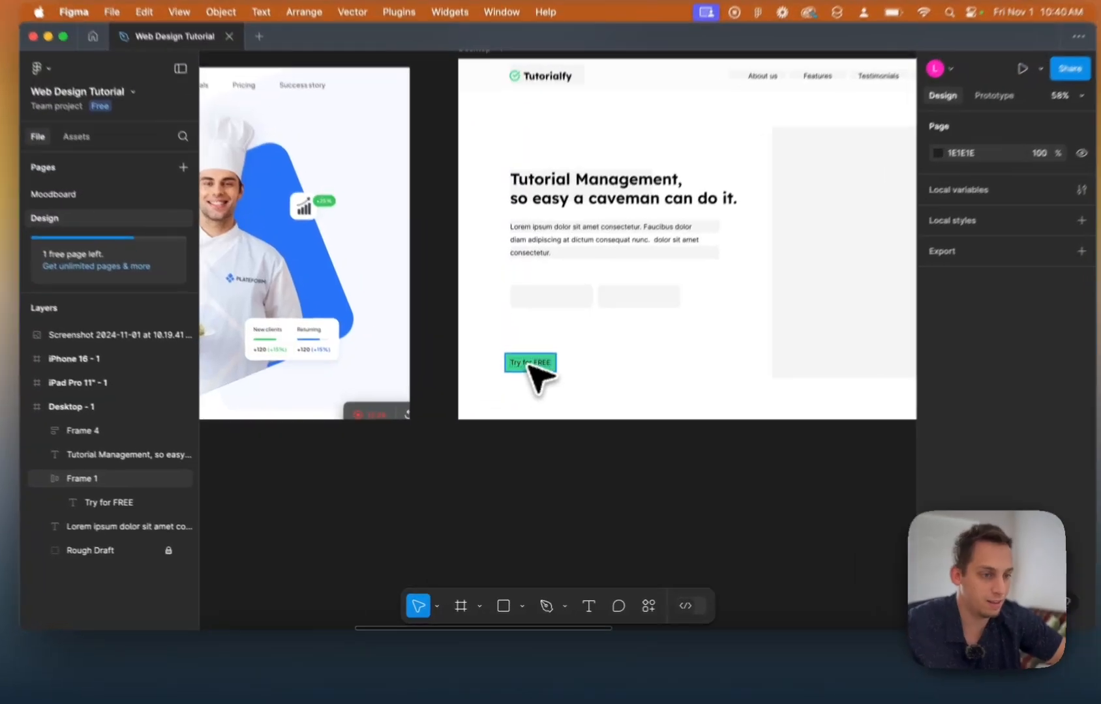
Set the colour of the "Try for FREE" text to white (FFFFFF).
click(526, 394)
click(502, 483)
click(543, 352)
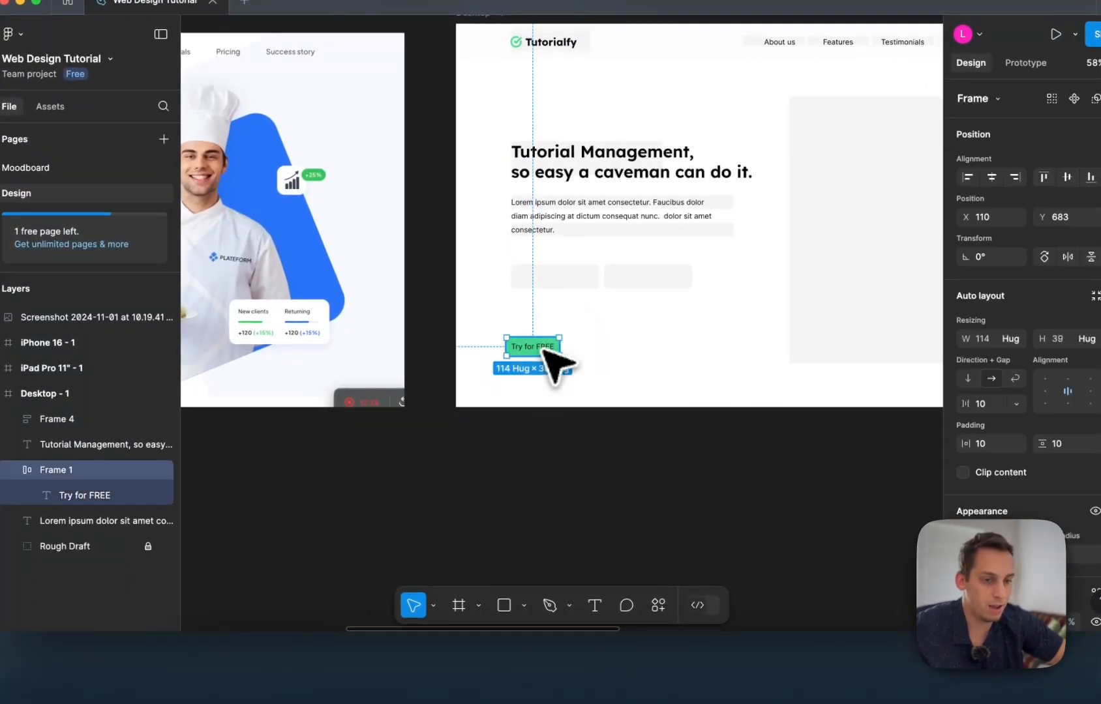
click(522, 481)
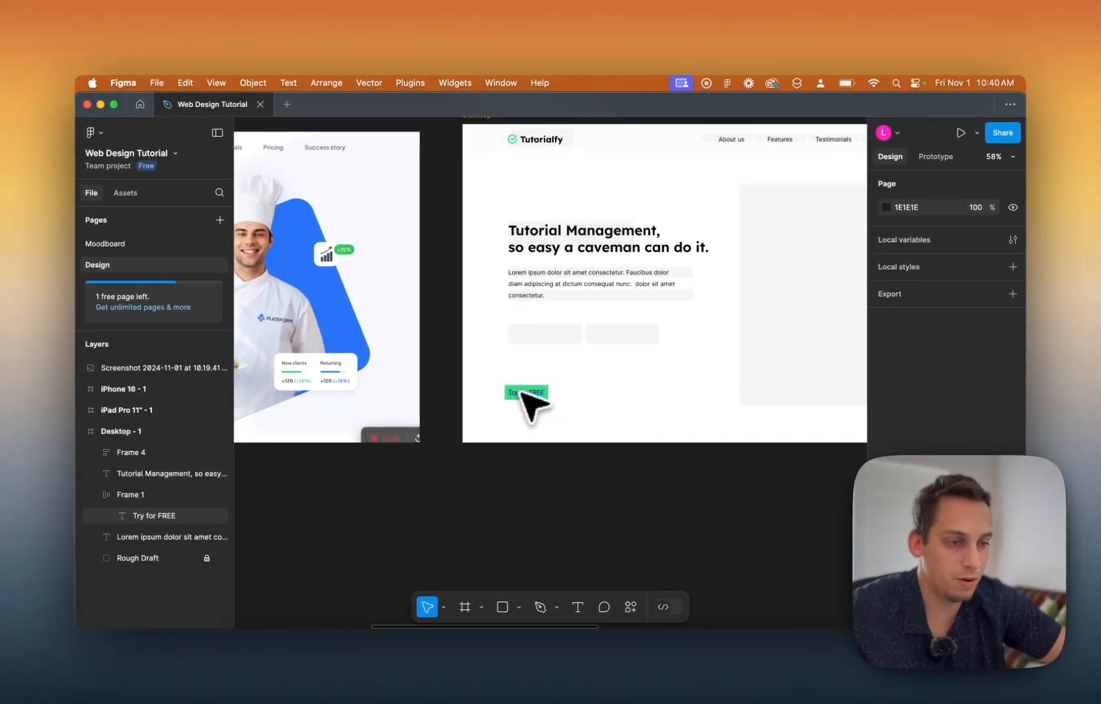
click(523, 392)
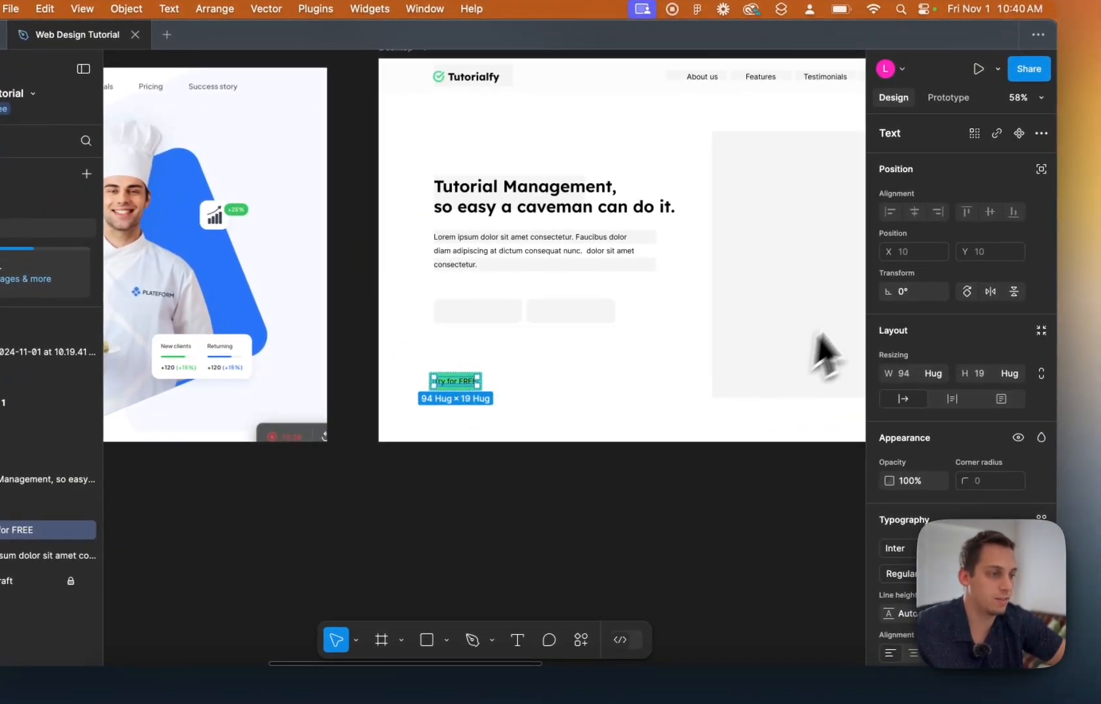
scroll(900, 535, down, 3)
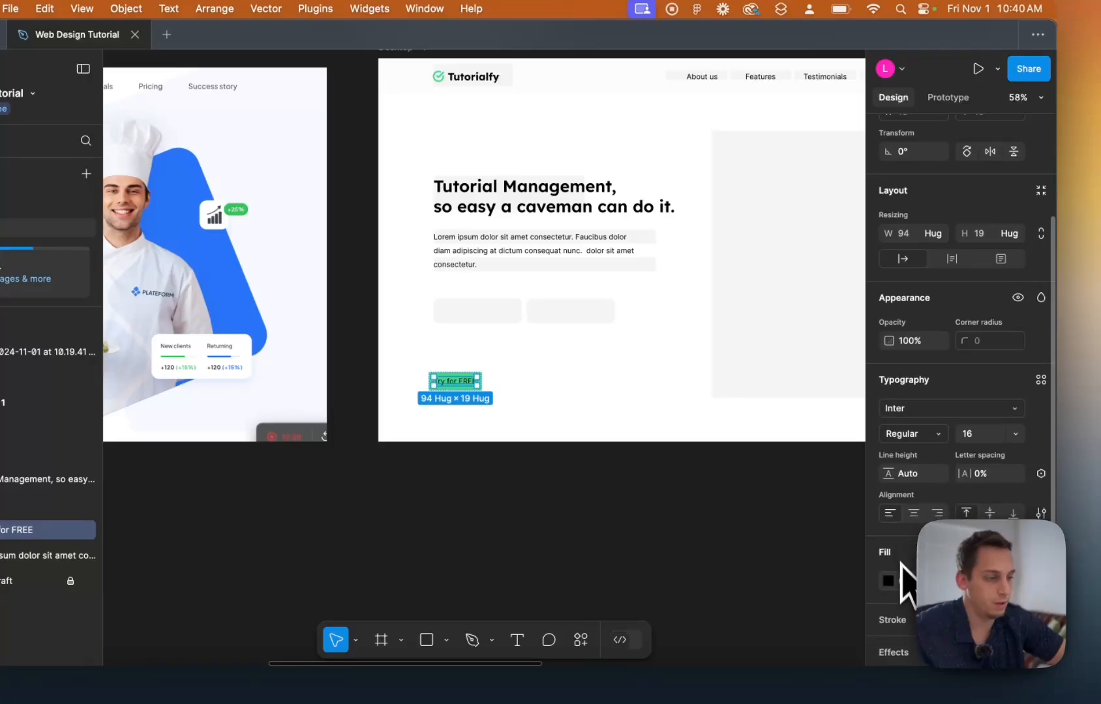
click(888, 580)
drag(733, 399, 613, 186)
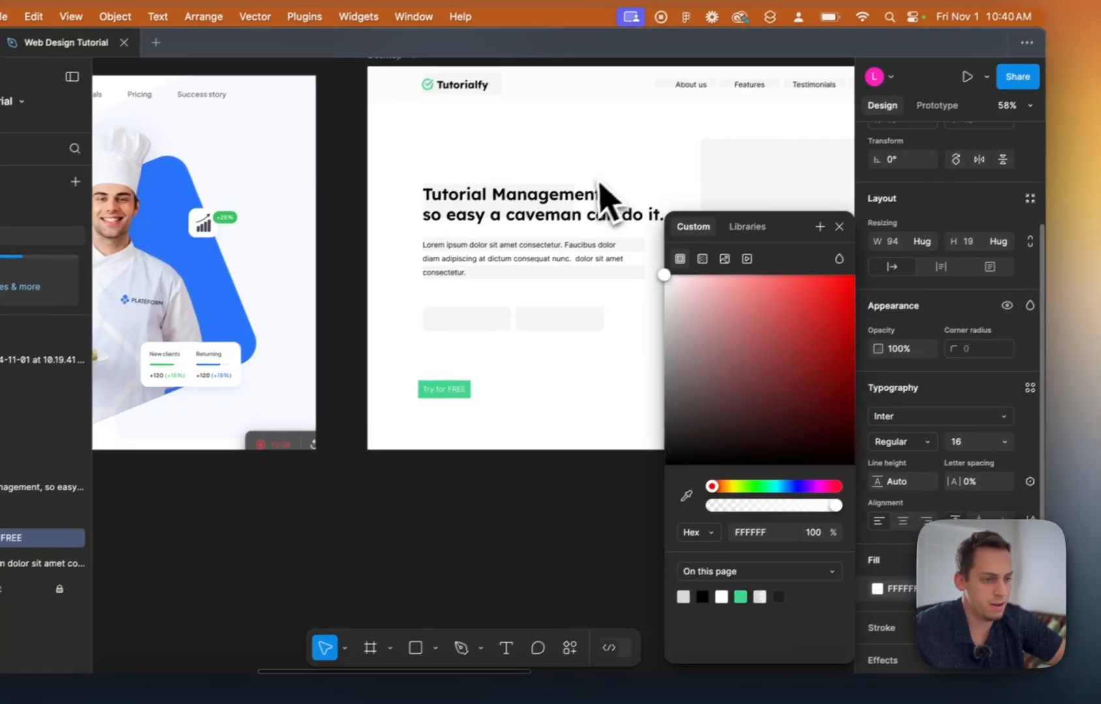
Set the "Try for FREE" text's font weight to Semi Bold and compare it with the reference's button.
click(942, 436)
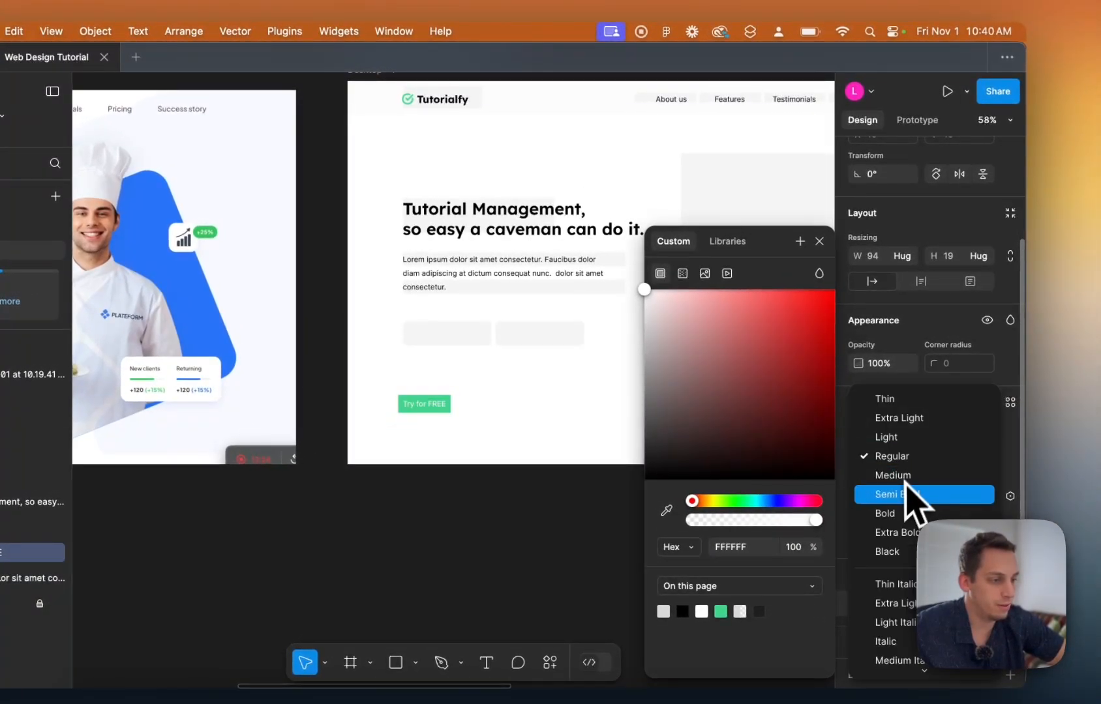
click(897, 499)
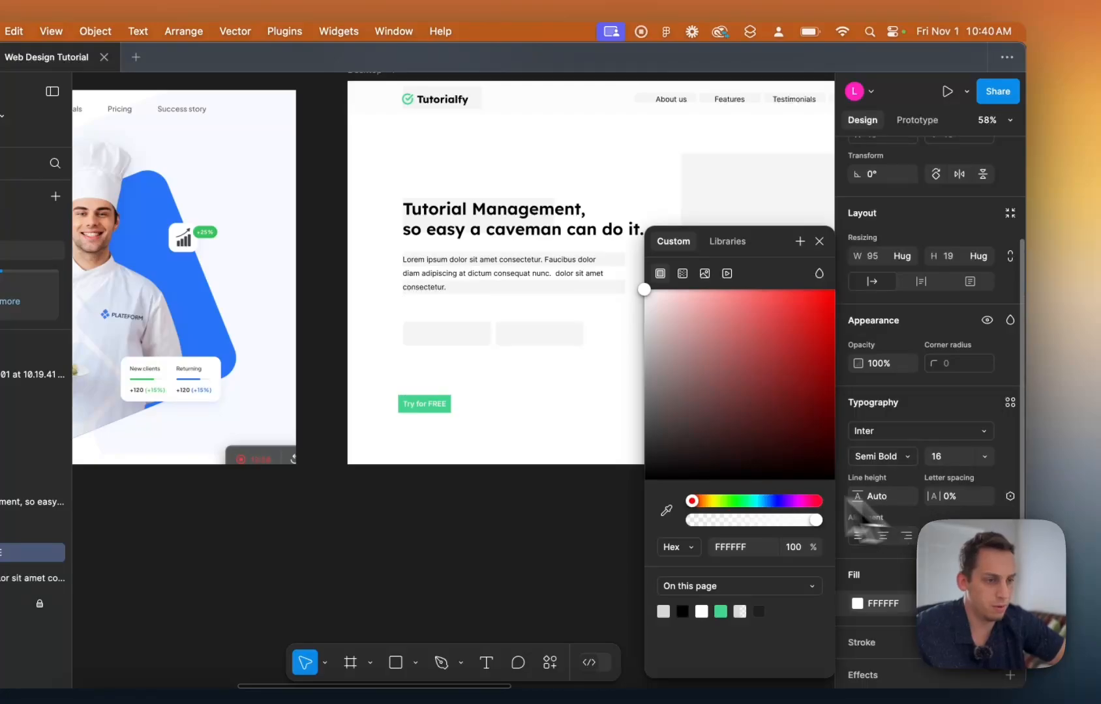
scroll(499, 546, up, 5)
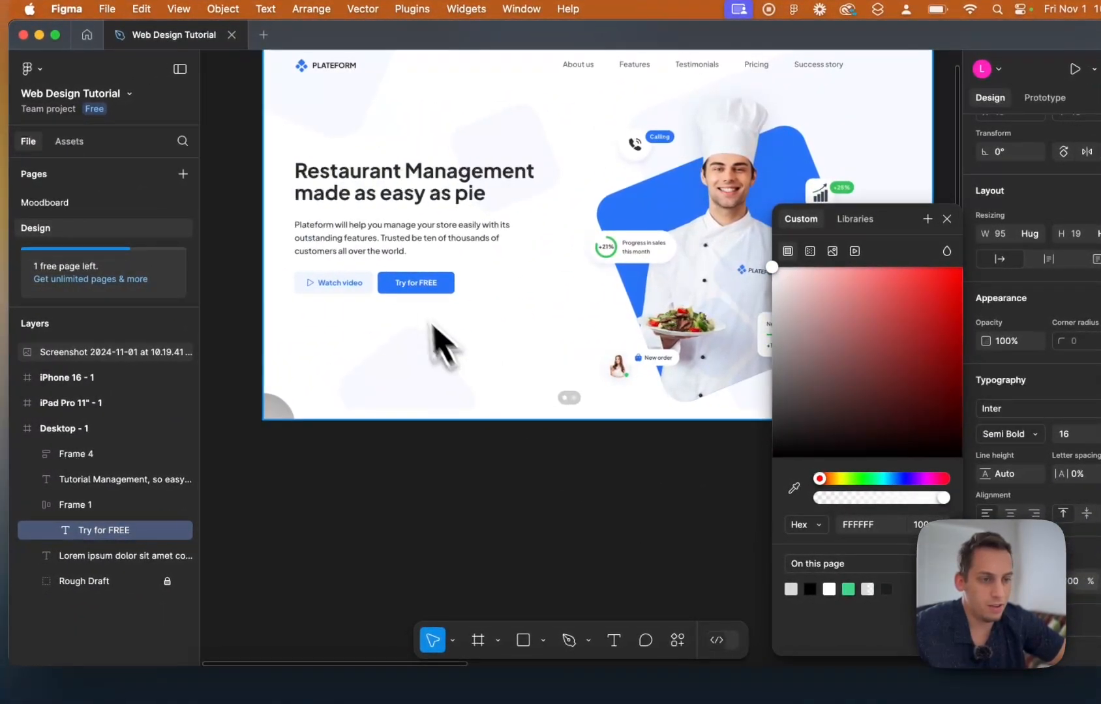
scroll(433, 325, up, 5)
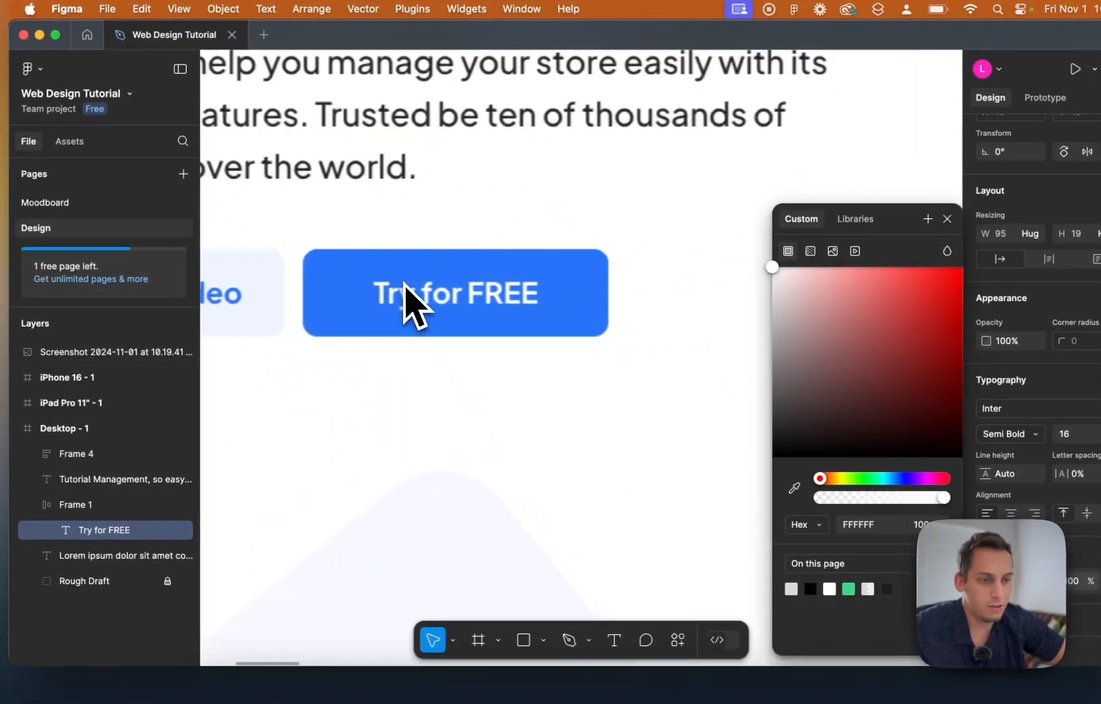
scroll(520, 309, right, 3)
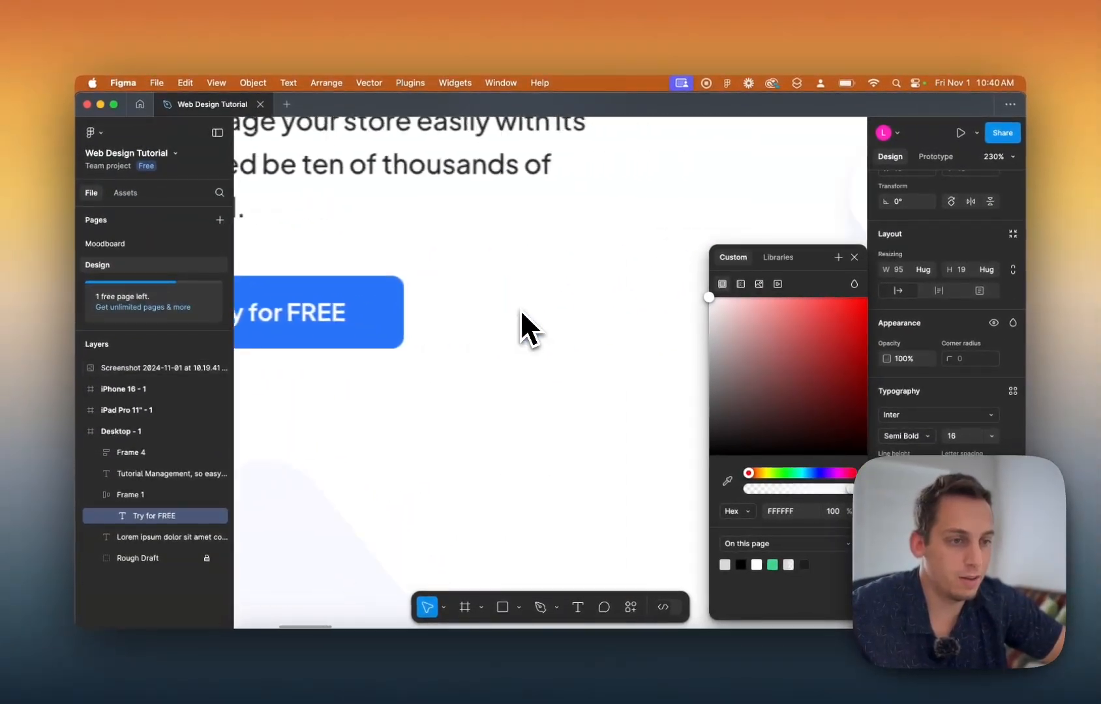
scroll(520, 309, down, 5)
scroll(519, 308, right, 6)
scroll(520, 308, up, 2)
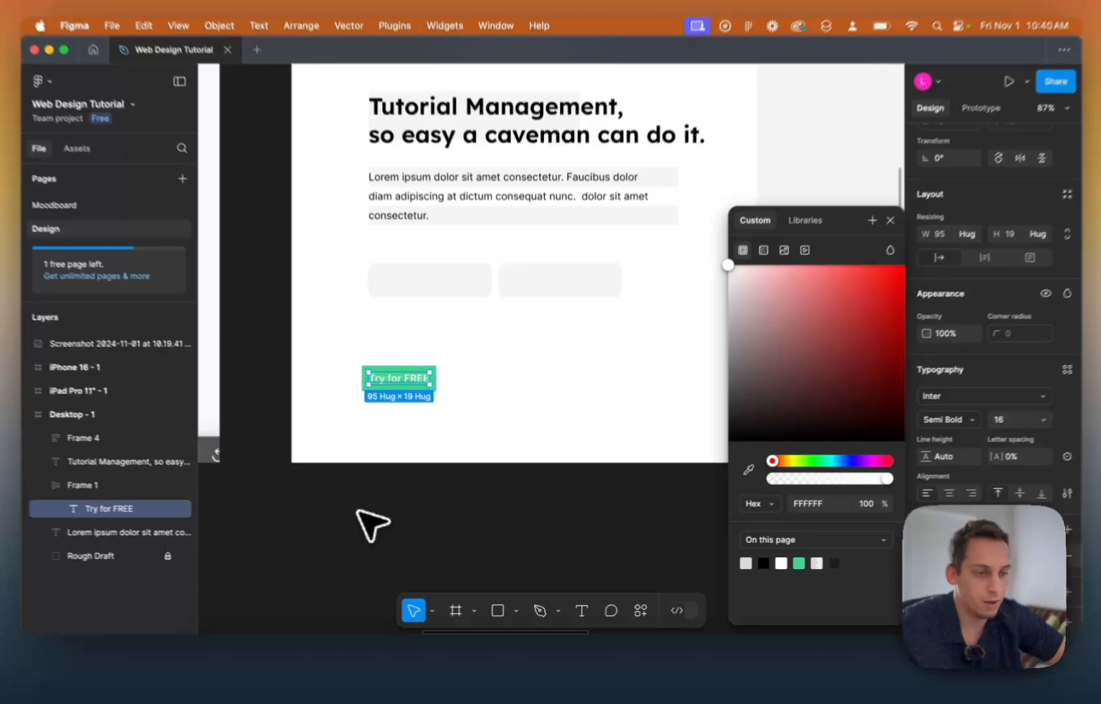
click(358, 510)
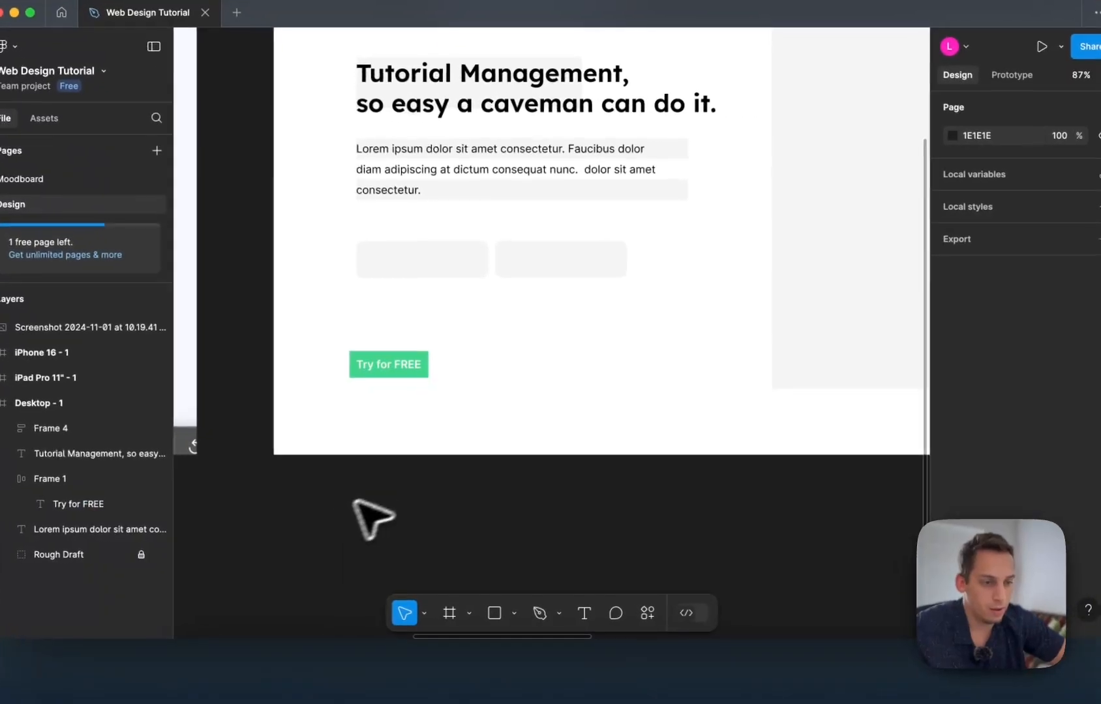
Set the "Try for FREE" frame's auto layout padding to 24 horizontally and 12 vertically.
scroll(410, 410, up, 5)
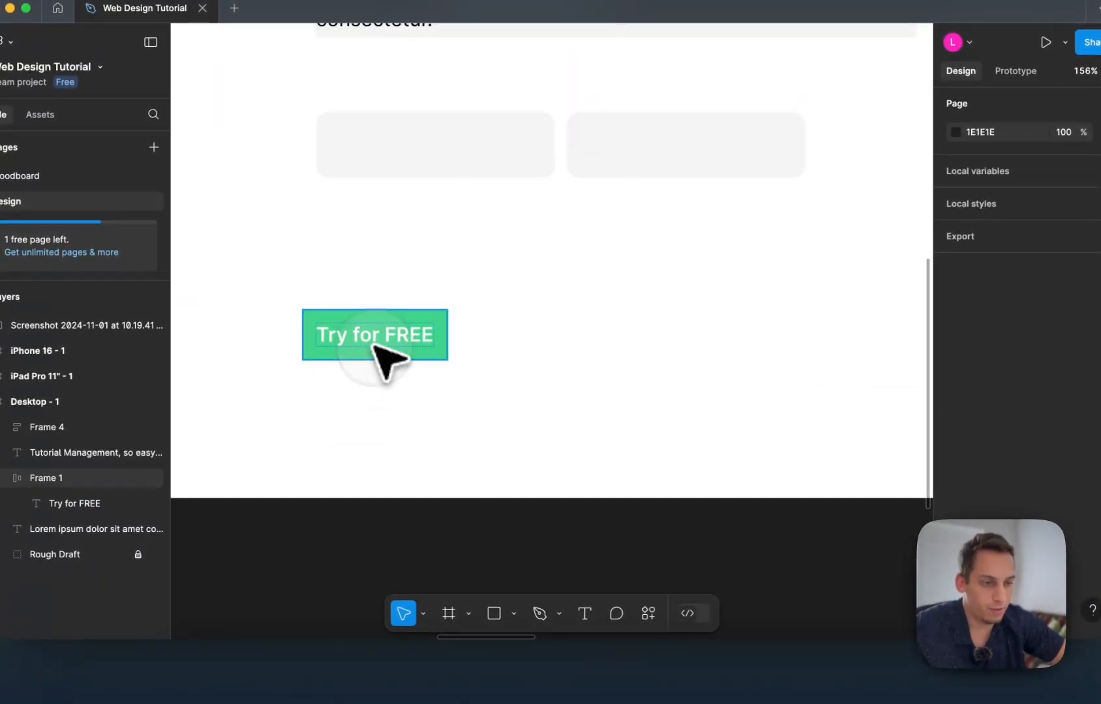
click(385, 358)
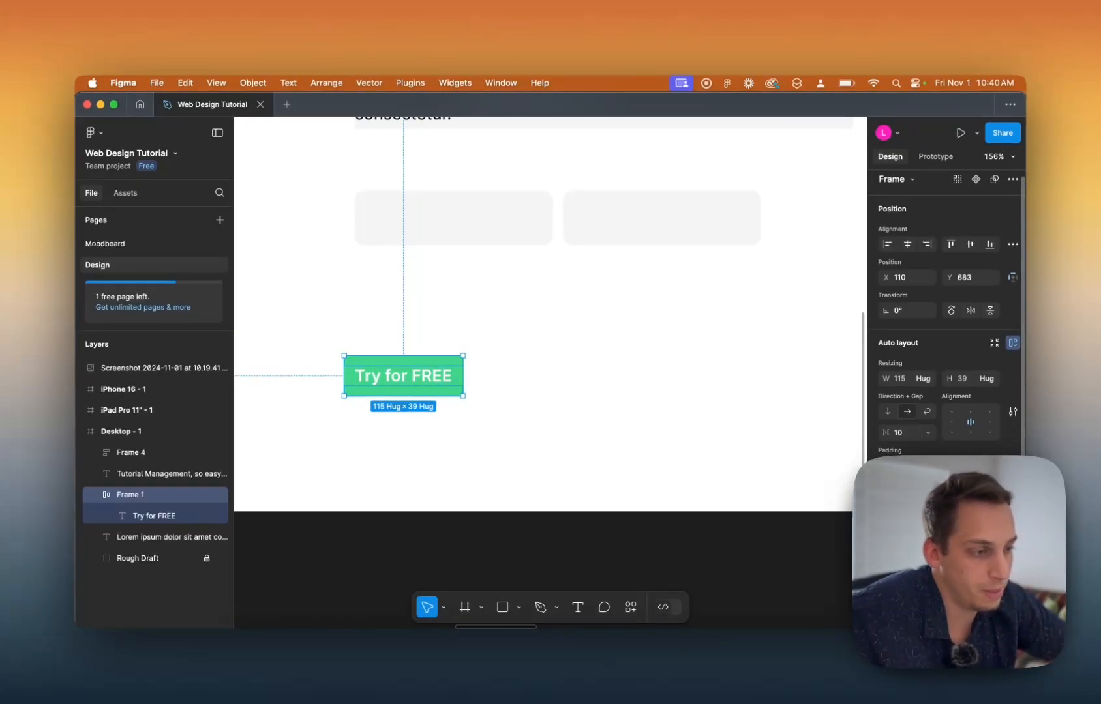
click(903, 467)
key(shift+Up)
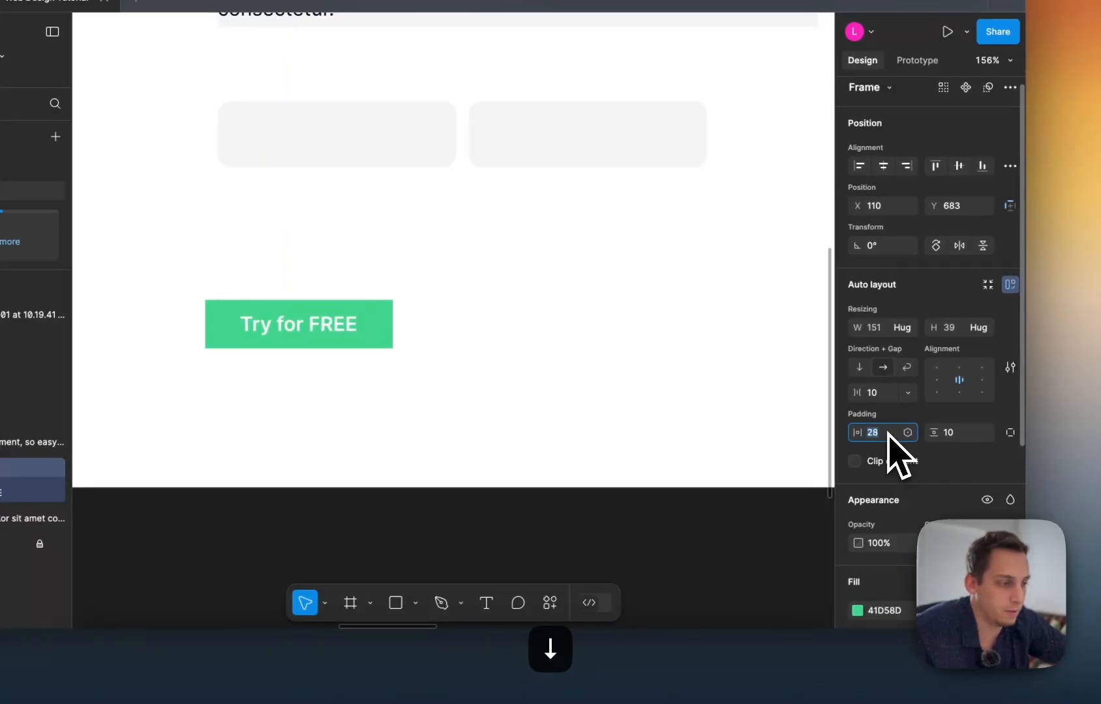
click(959, 436)
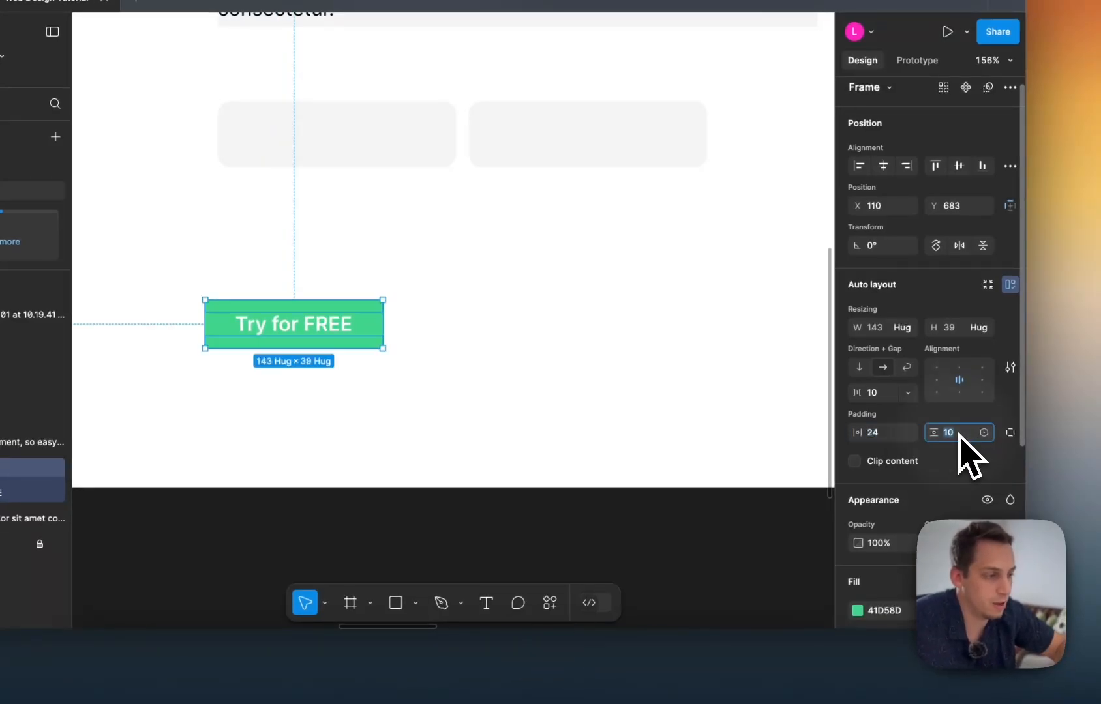
key(Up)
key(Up)
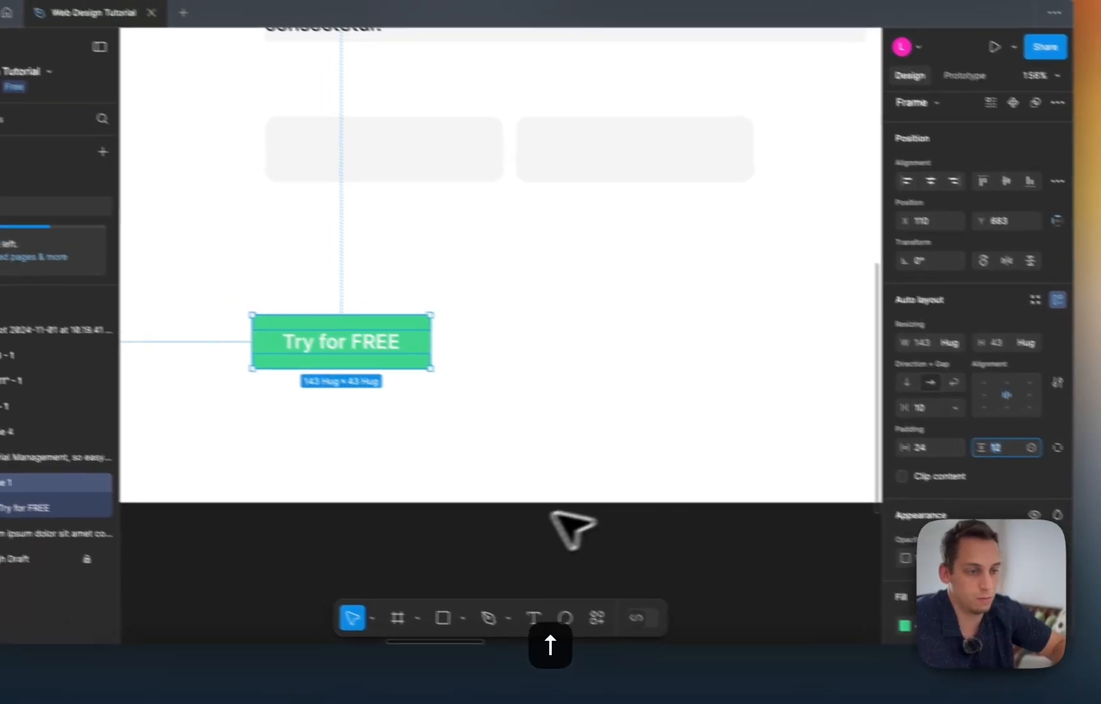
click(373, 503)
Check the button shape on the reference and round the "Try for FREE" frame with a corner radius of 8.
scroll(370, 502, left, 4)
scroll(470, 533, right, 2)
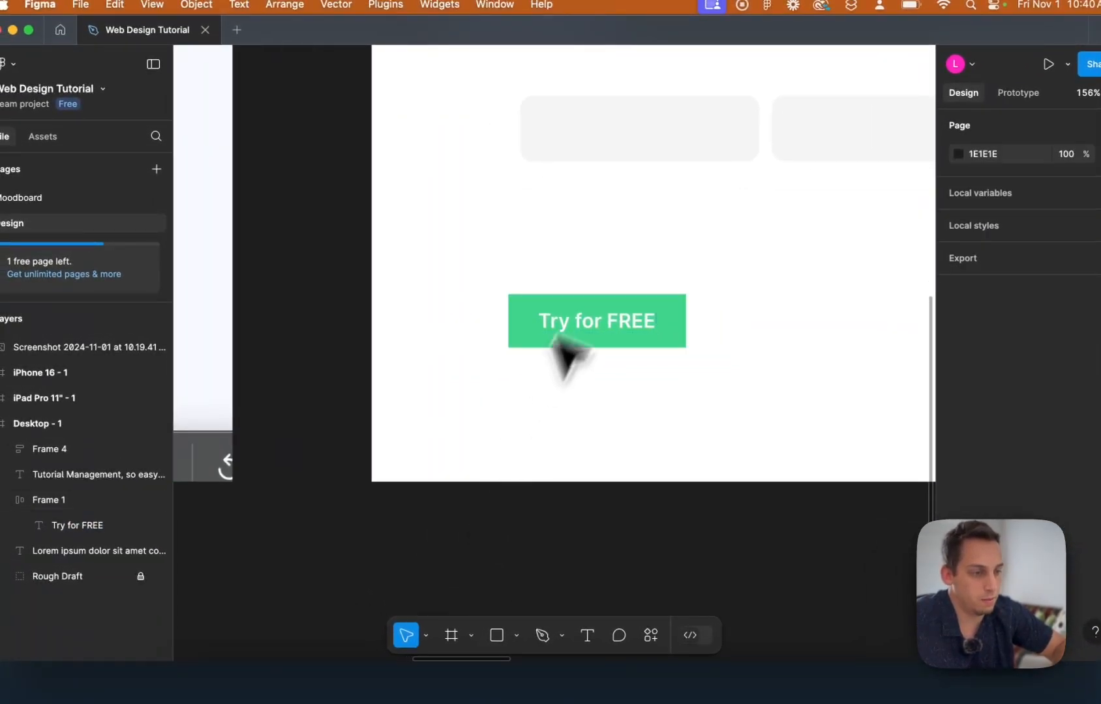
scroll(529, 345, down, 5)
scroll(529, 348, left, 7)
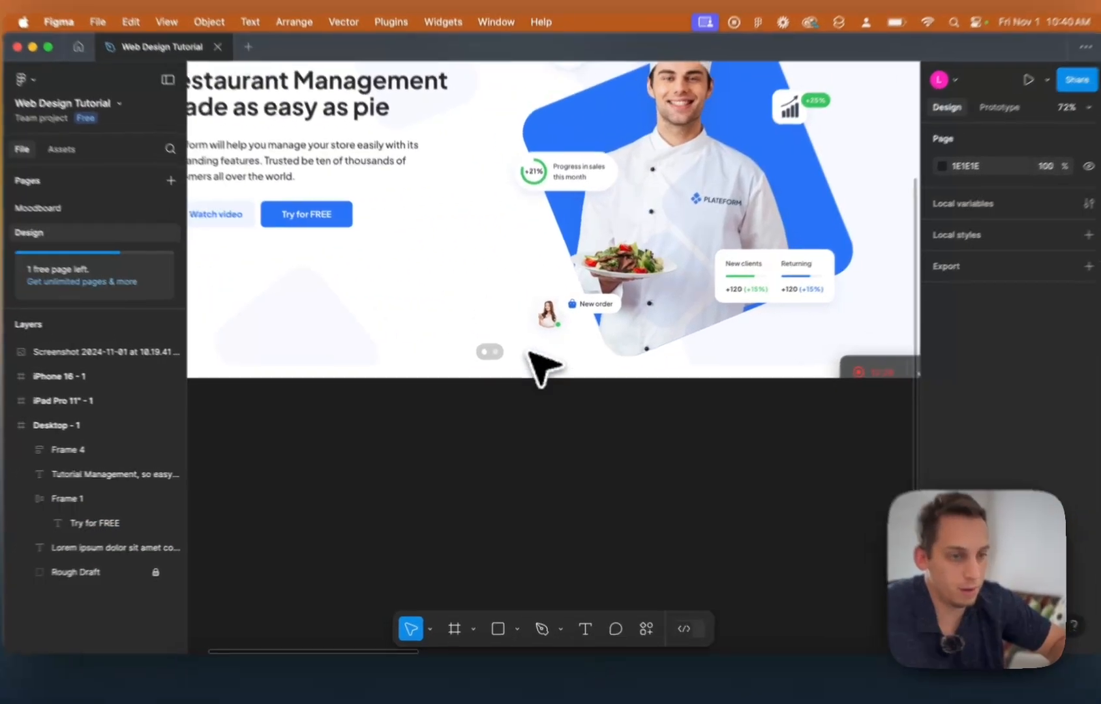
scroll(528, 352, left, 1)
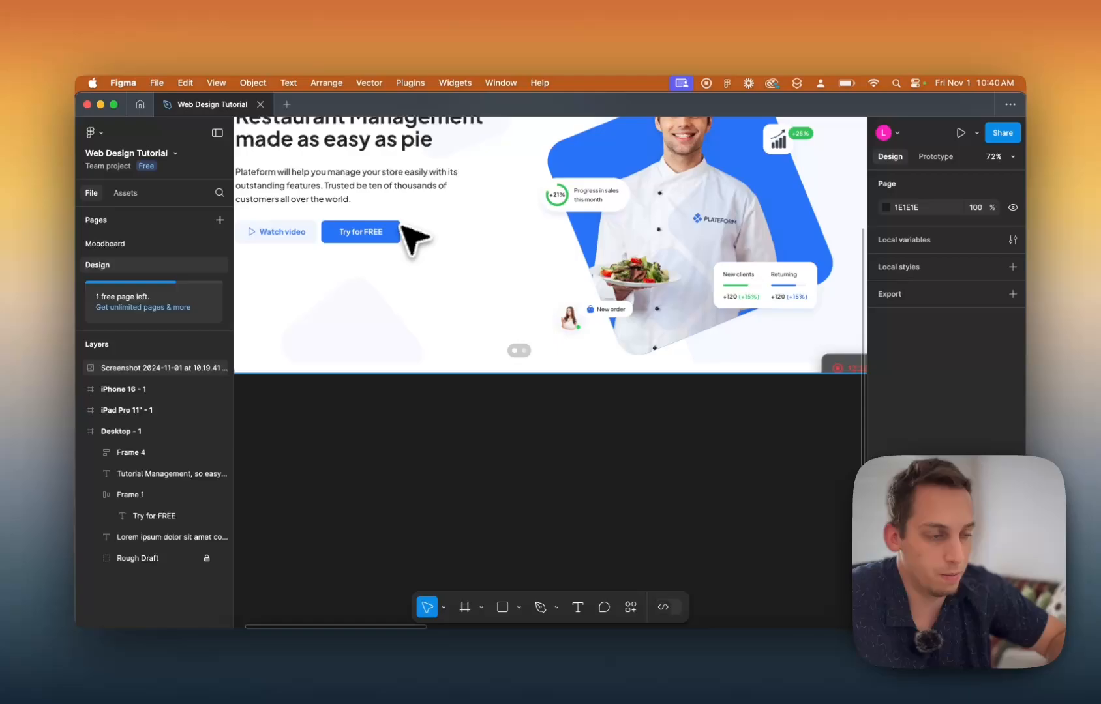
scroll(402, 234, right, 8)
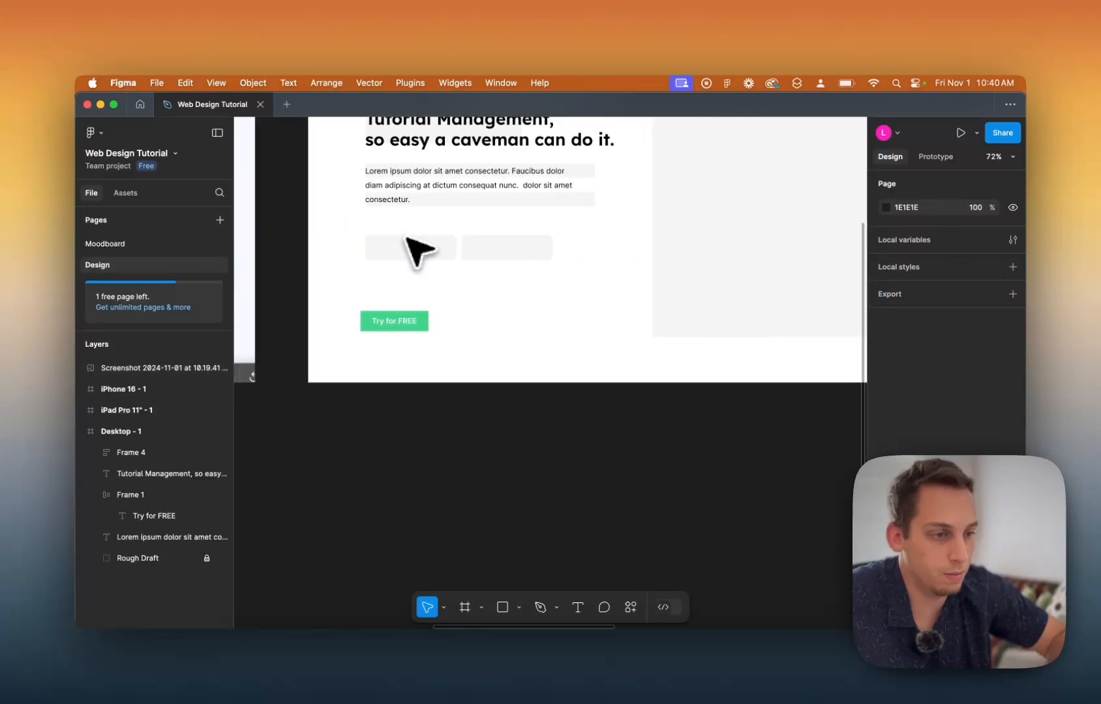
click(423, 317)
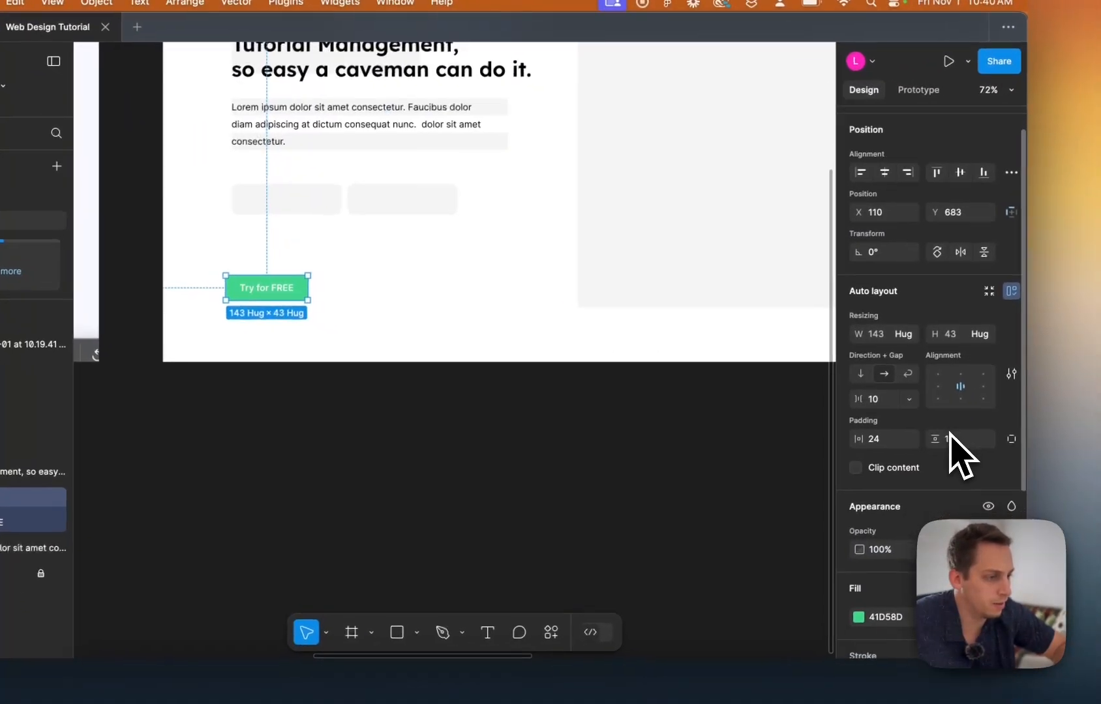
scroll(965, 459, down, 5)
scroll(958, 453, up, 5)
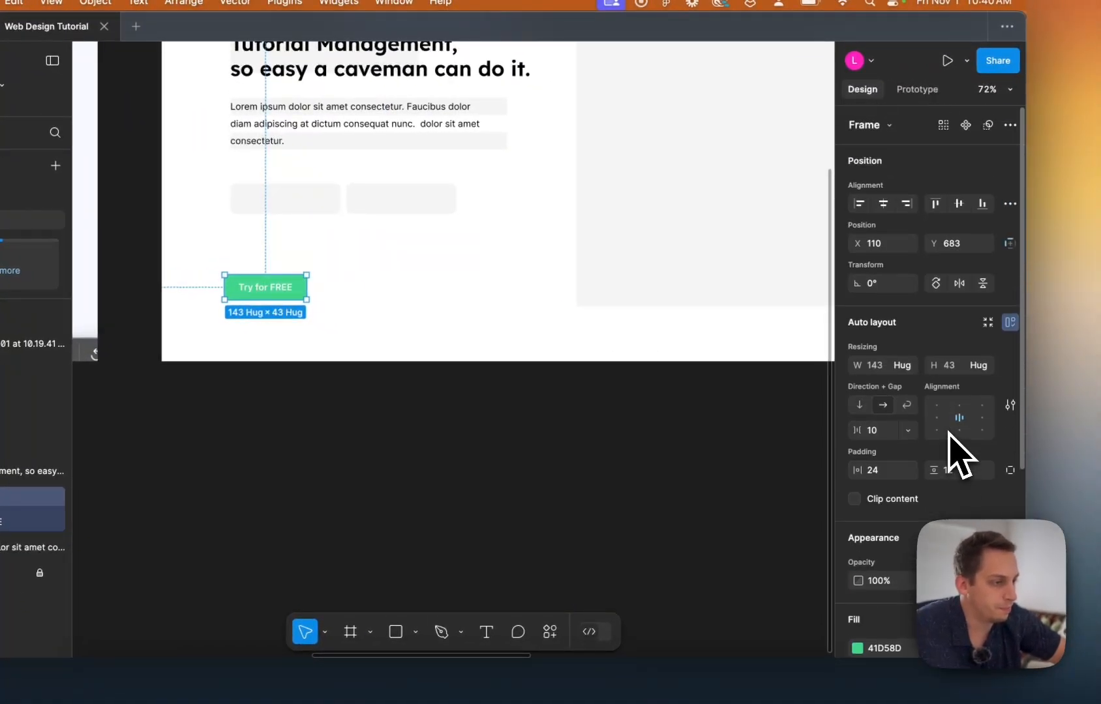
scroll(912, 502, down, 5)
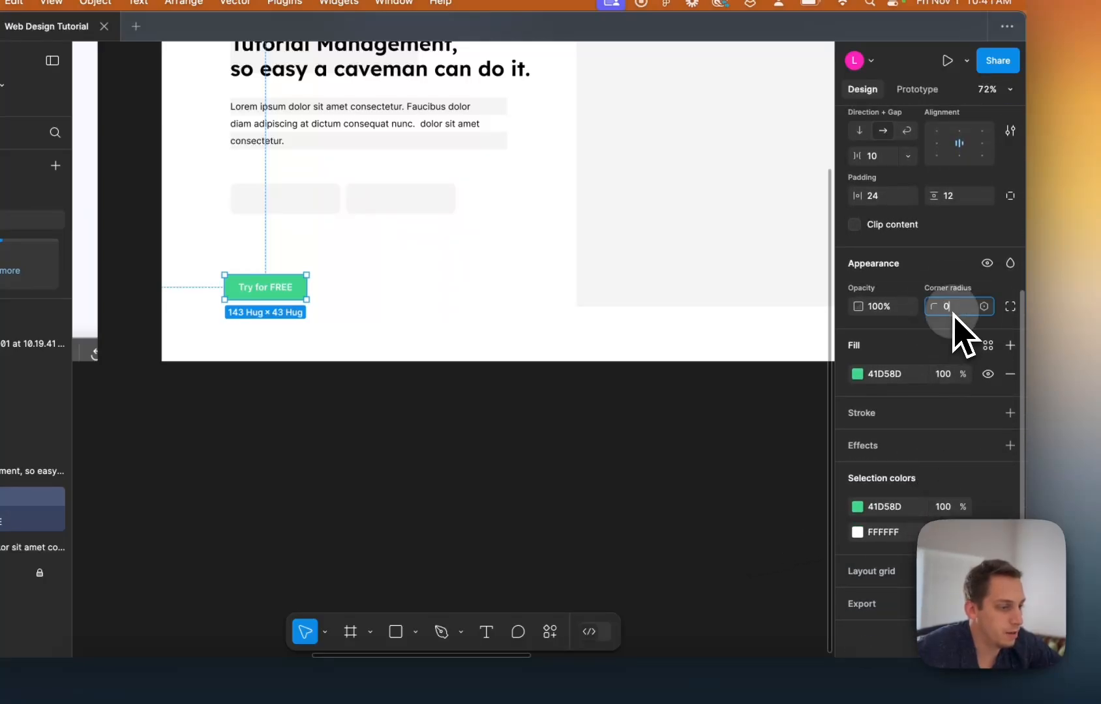
key(shift+Up)
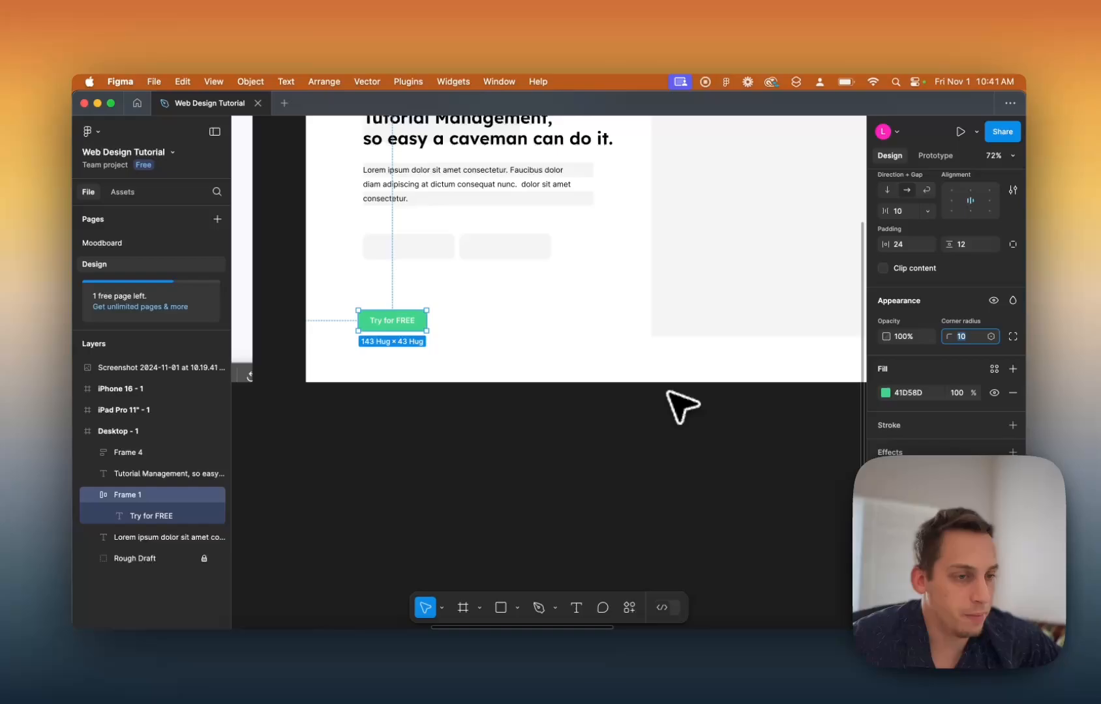
key(Down)
key(Down)
key(Down)
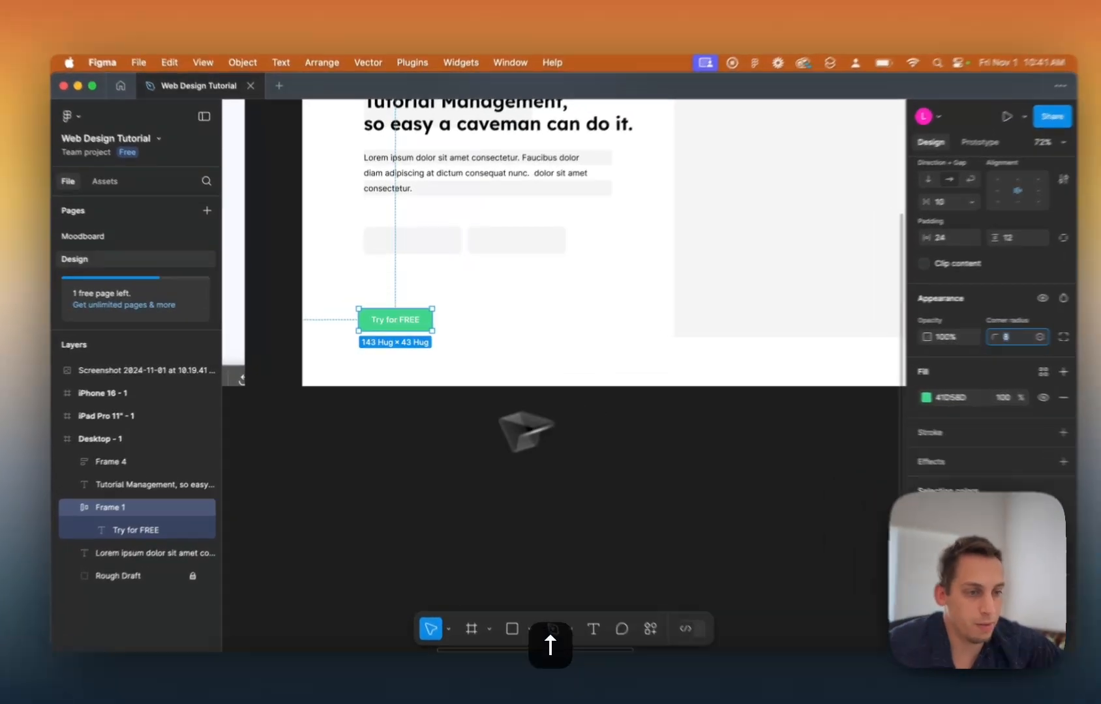
click(417, 406)
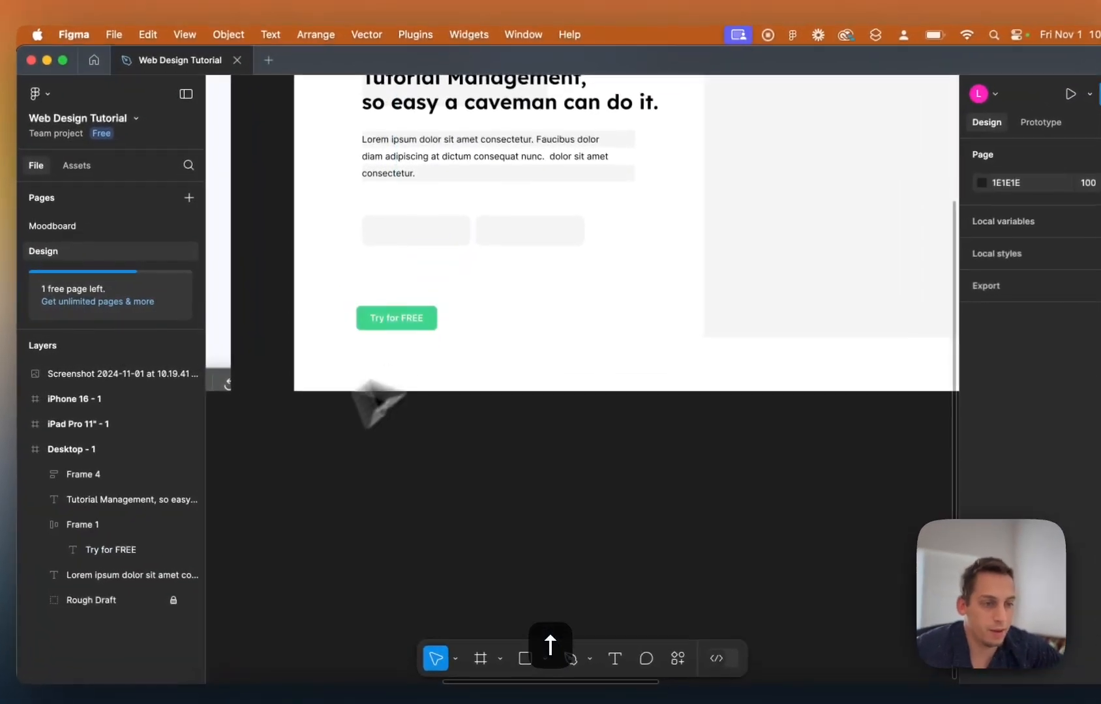
Move the "Try for FREE" button onto the second button placeholder below the paragraph, at about X 322, Y 528.
scroll(467, 267, up, 5)
scroll(467, 268, left, 2)
scroll(499, 270, down, 3)
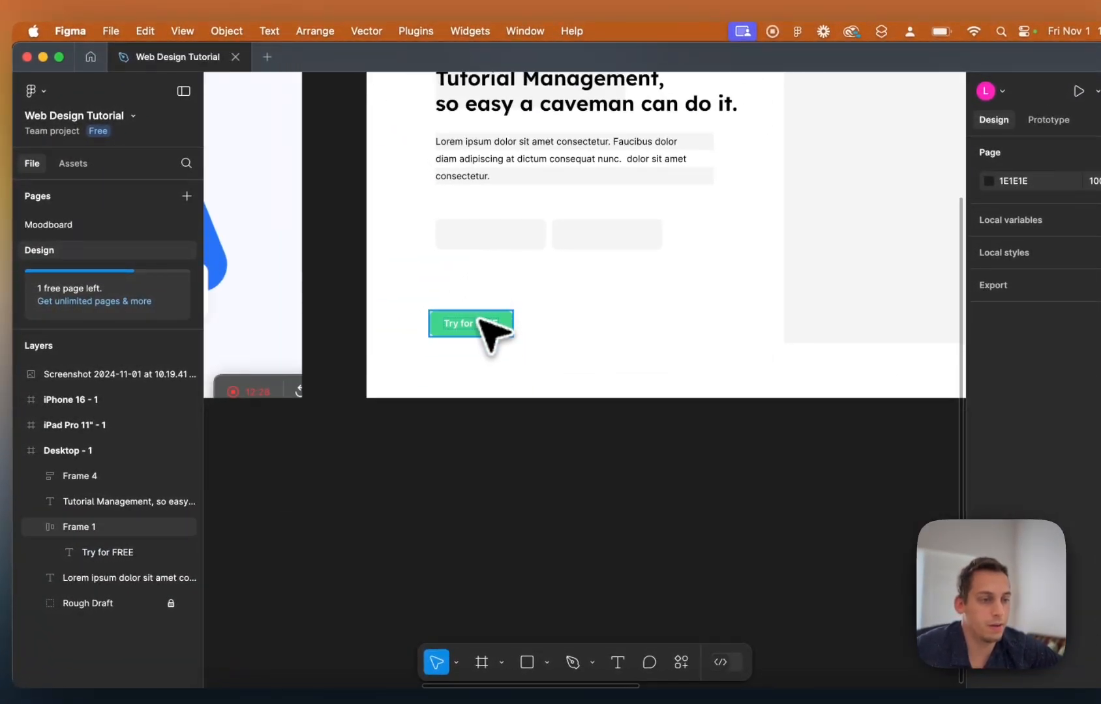
drag(485, 318, 603, 232)
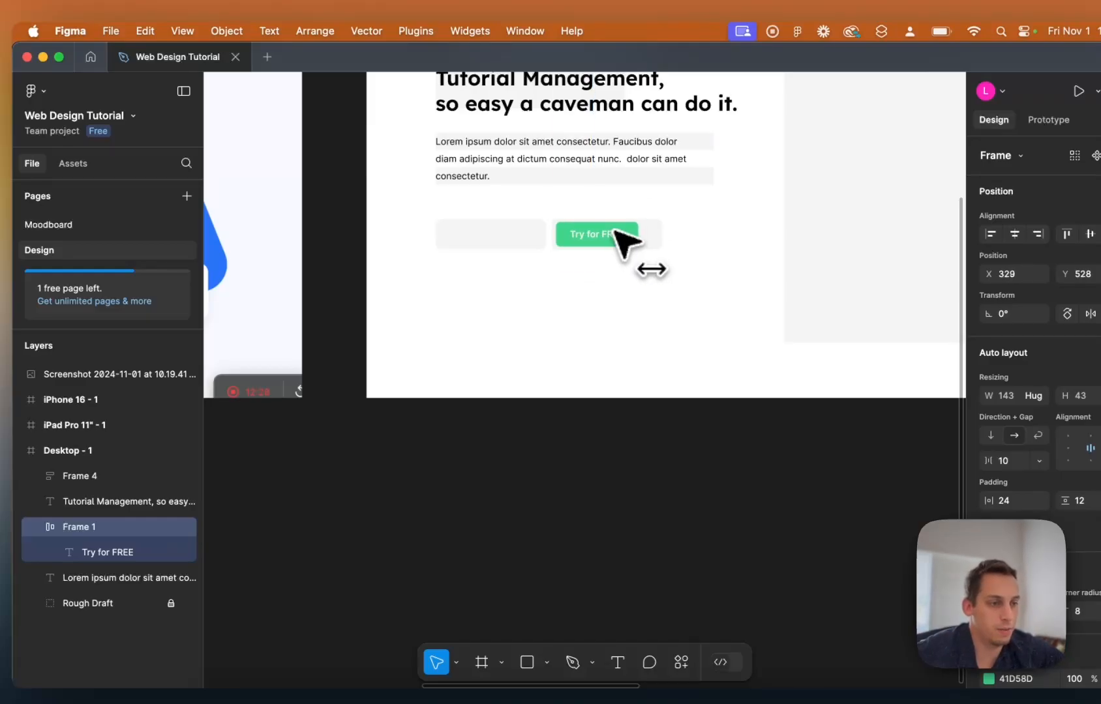
Duplicate the "Try for FREE" button onto the first placeholder, at about X 144, Y 528, following the reference's two-button row.
scroll(612, 231, left, 3)
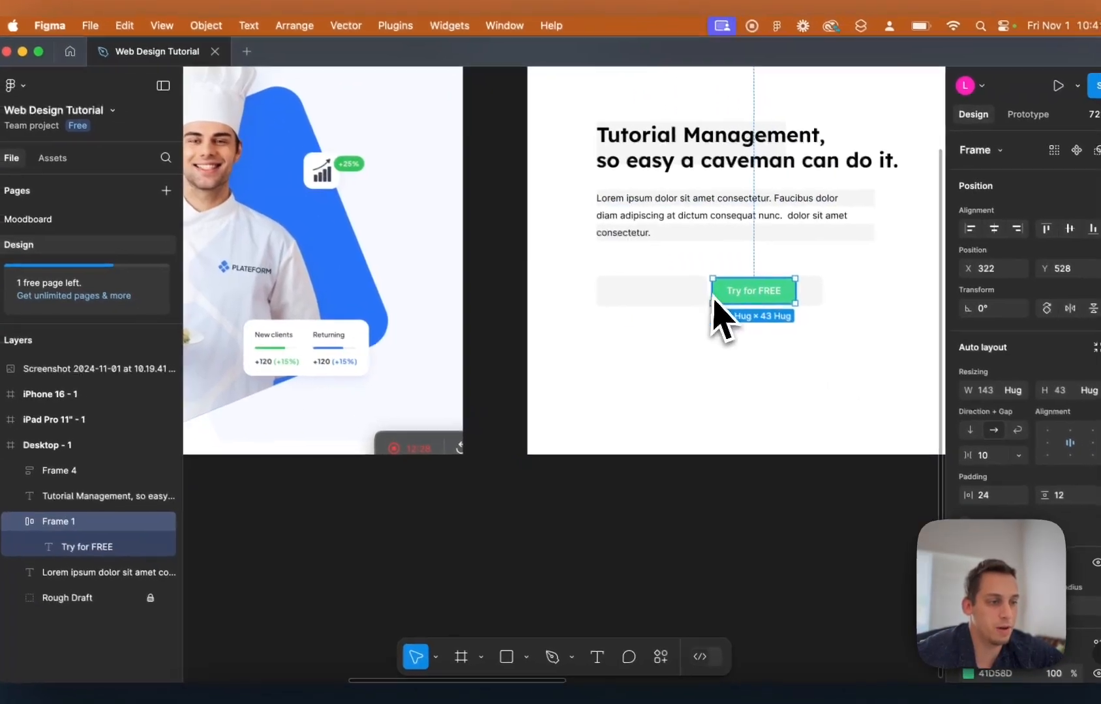
scroll(725, 303, left, 10)
scroll(725, 303, right, 10)
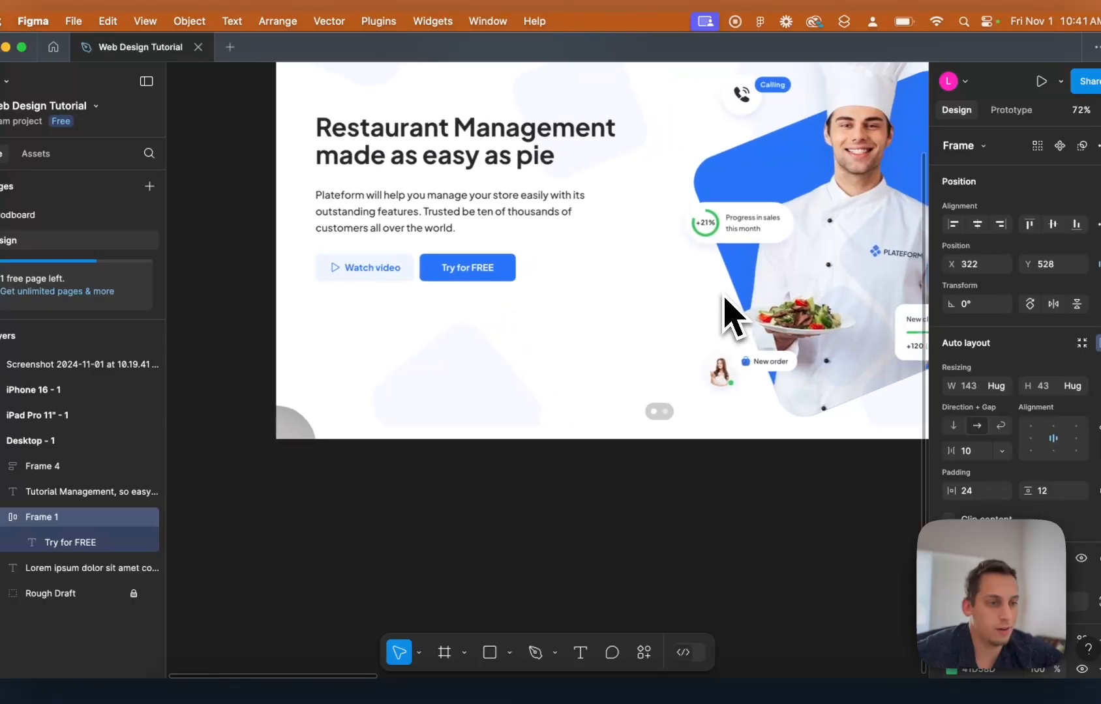
drag(720, 288, 641, 287)
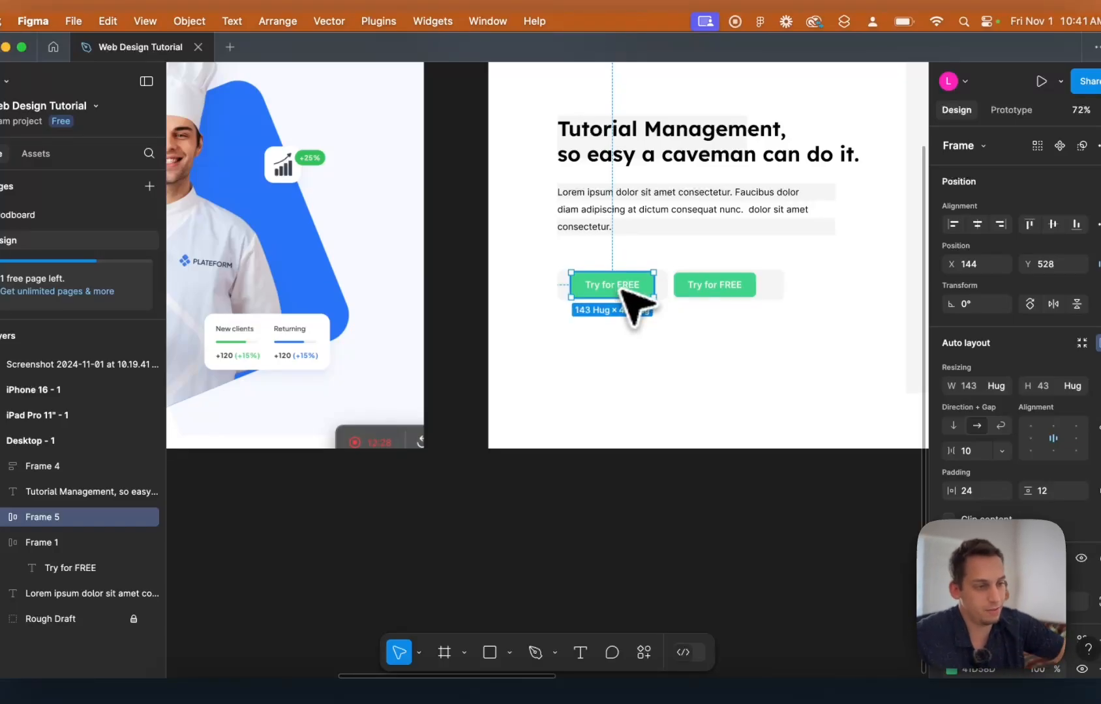
Change the duplicated button's text to "Watch video", as on the reference.
click(611, 289)
scroll(616, 296, left, 10)
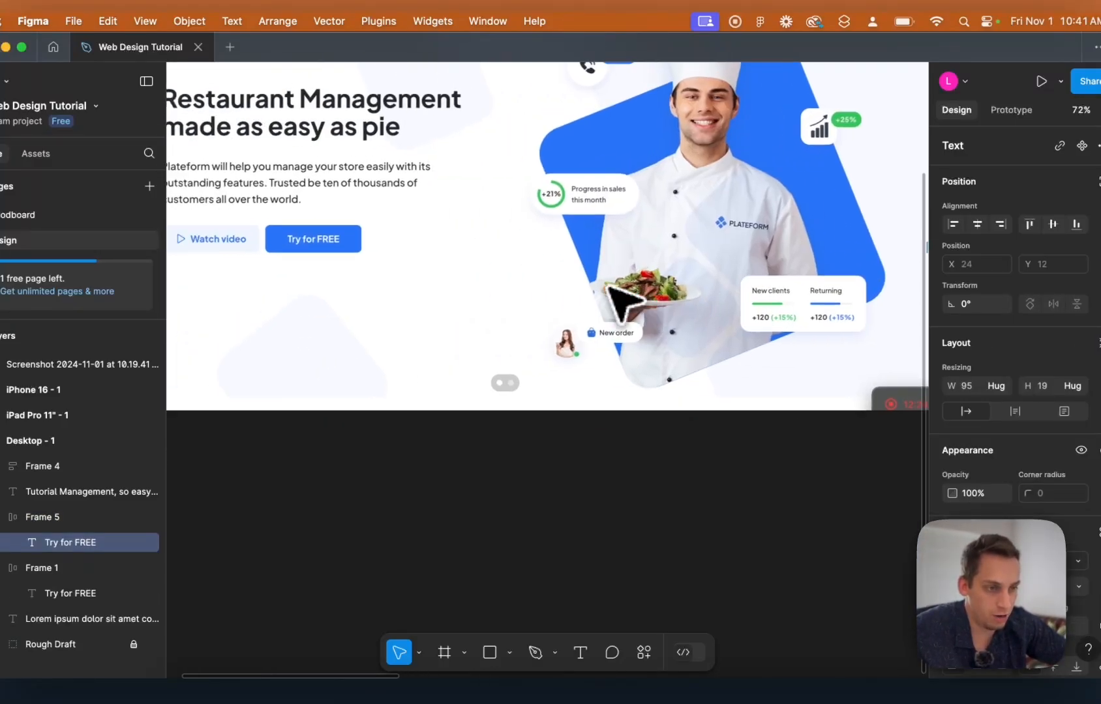
text(tch video)
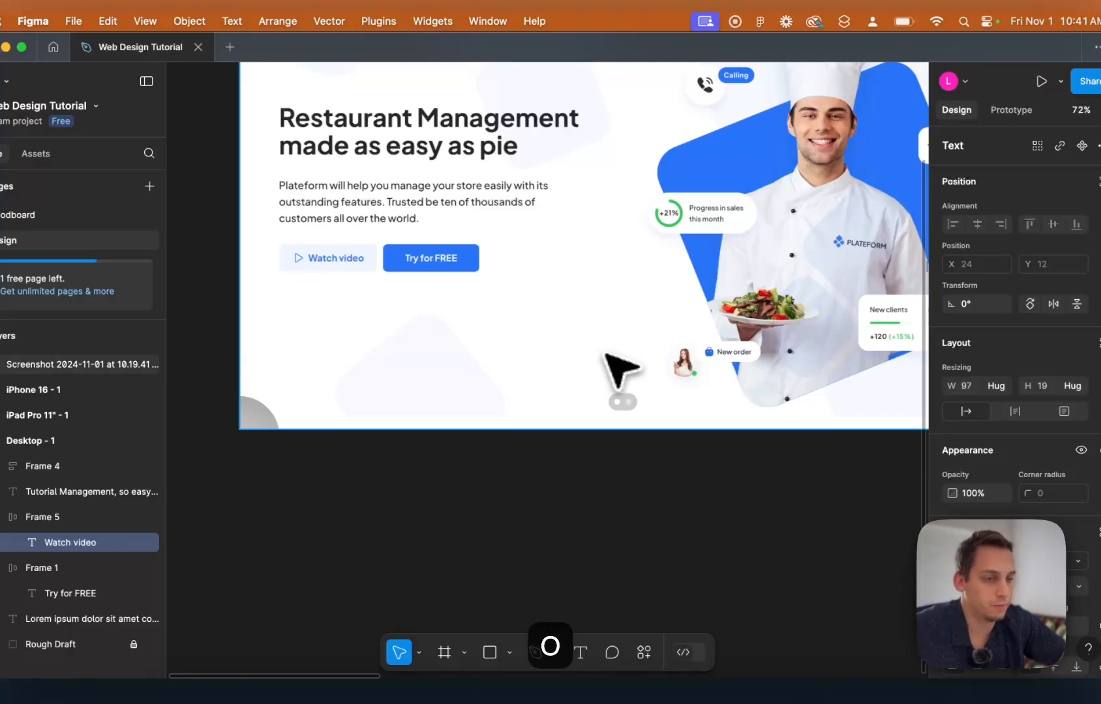
scroll(619, 373, right, 10)
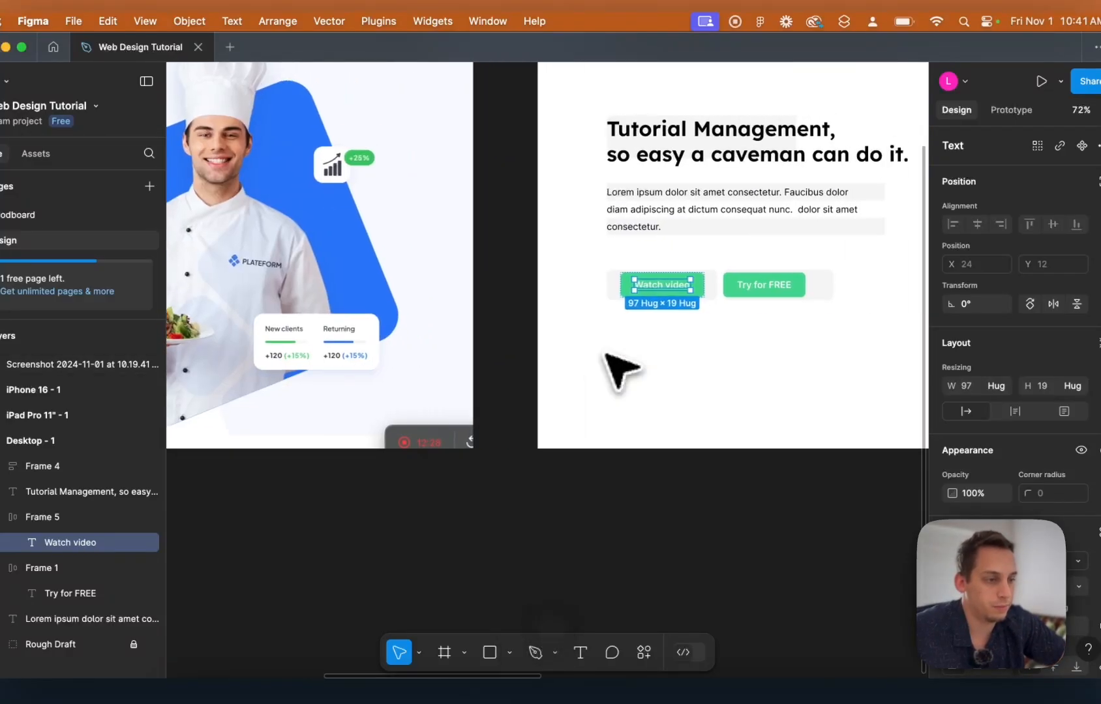
Search the Feather Icons by Iconduck plugin for "play".
click(548, 453)
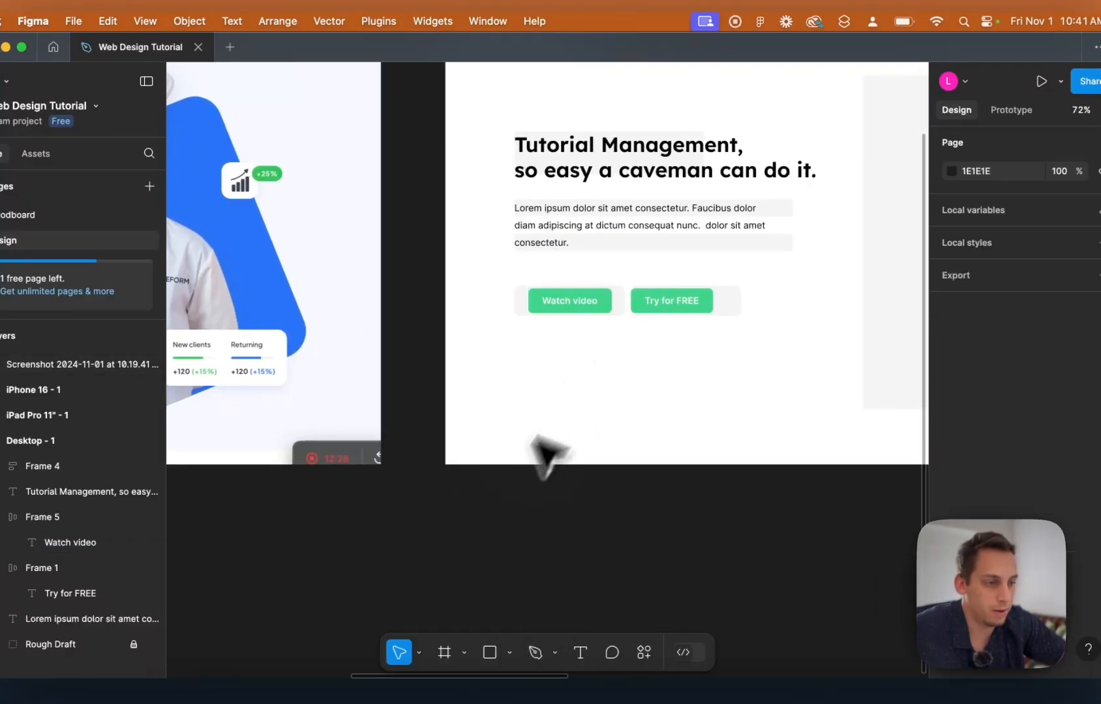
click(553, 312)
click(473, 544)
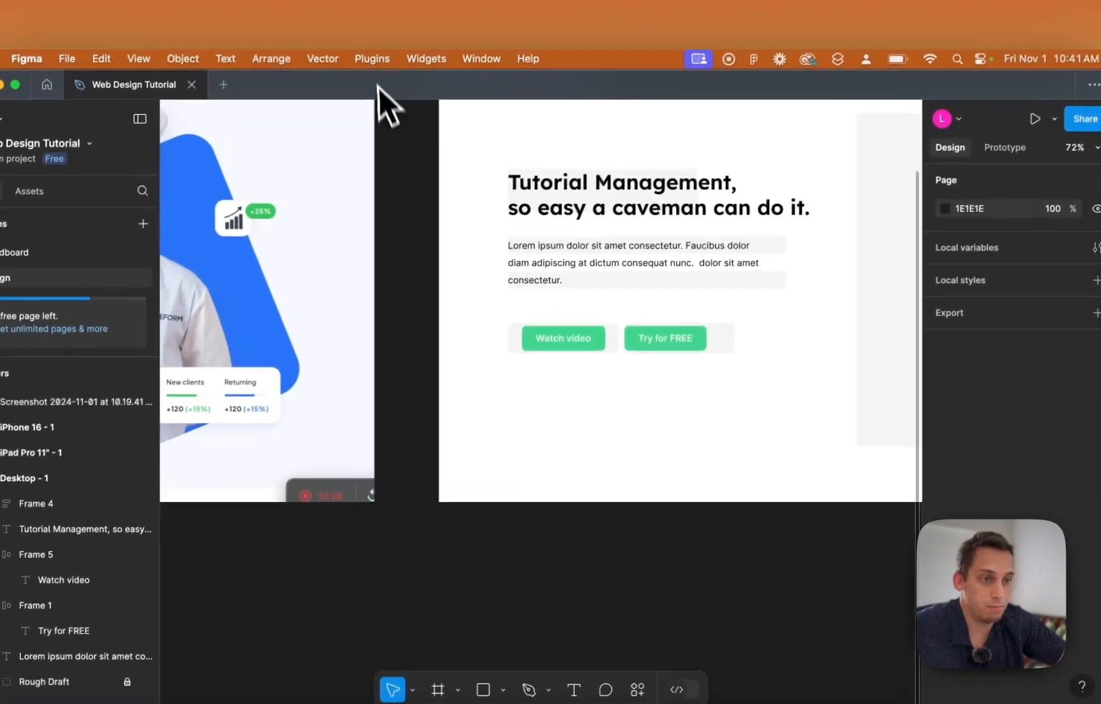
click(378, 21)
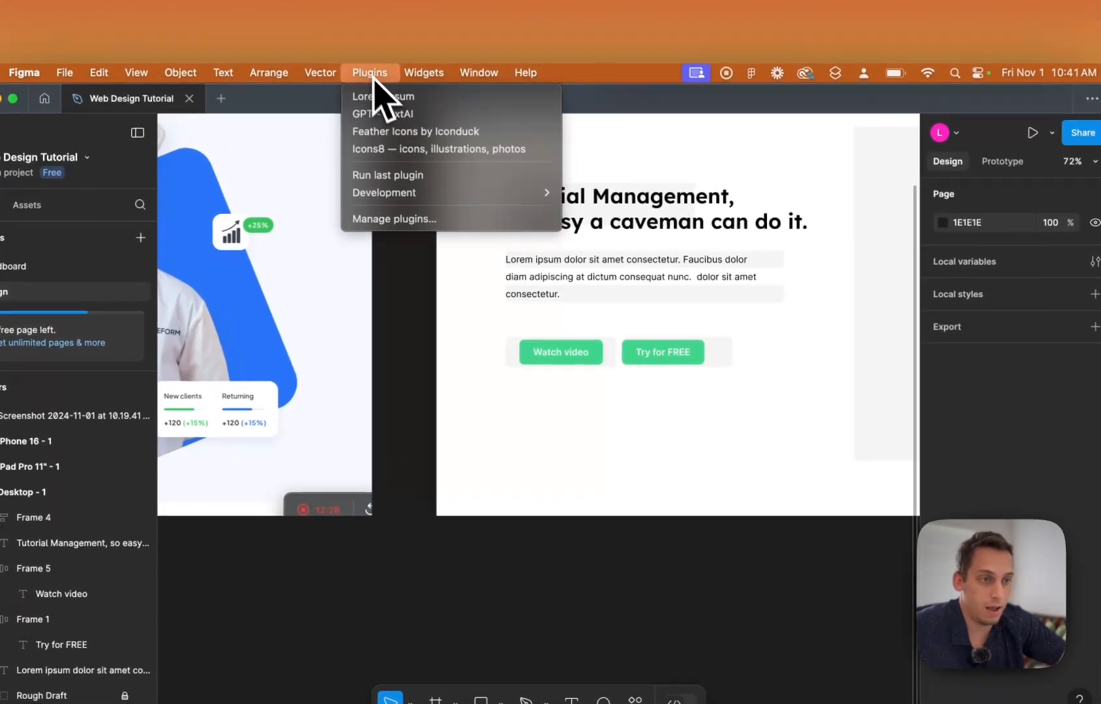
click(379, 135)
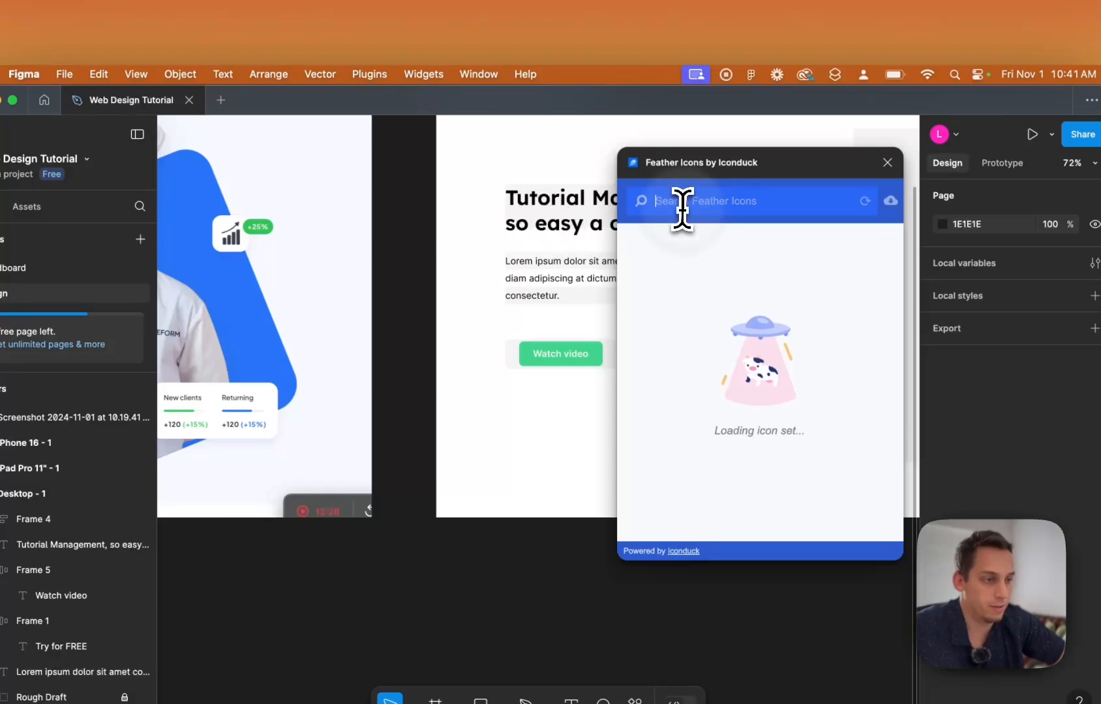
text(play)
key(Return)
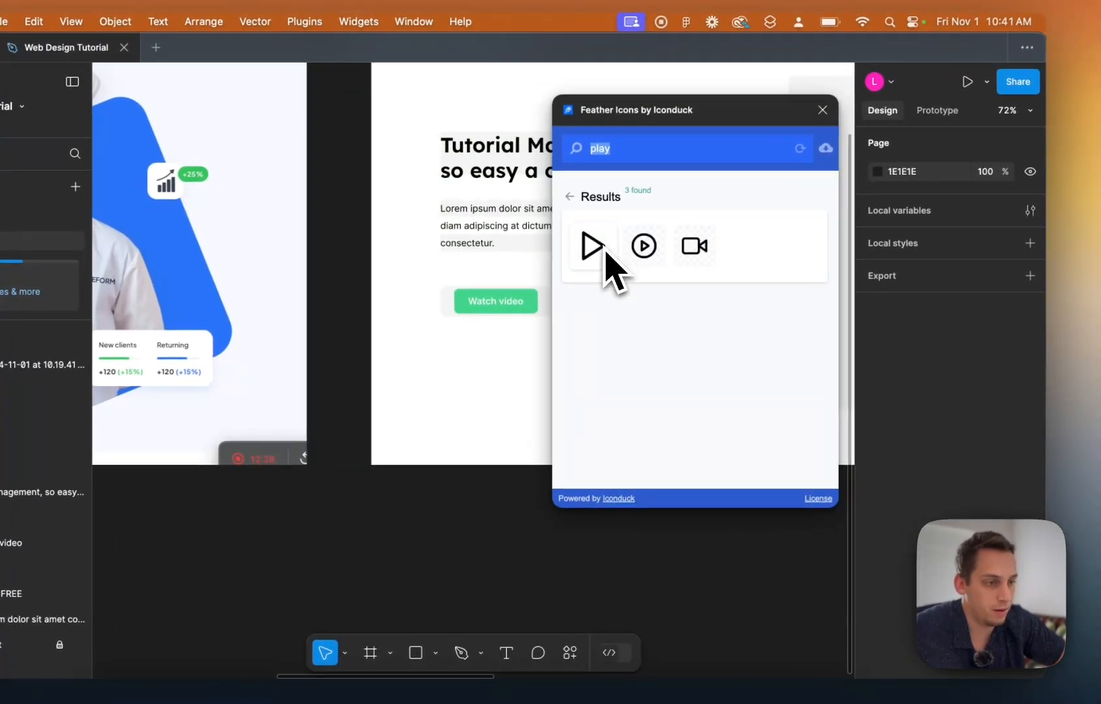
Add the circled play icon to the canvas and move it over the start of the "Watch video" button.
drag(643, 251, 484, 517)
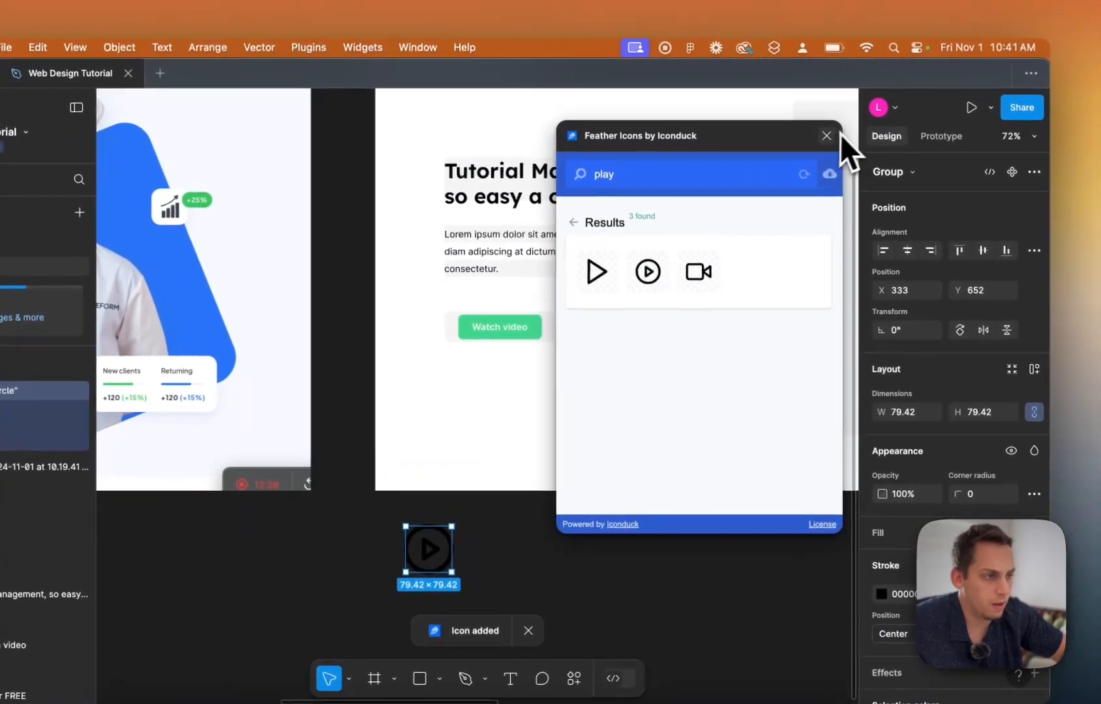
click(864, 120)
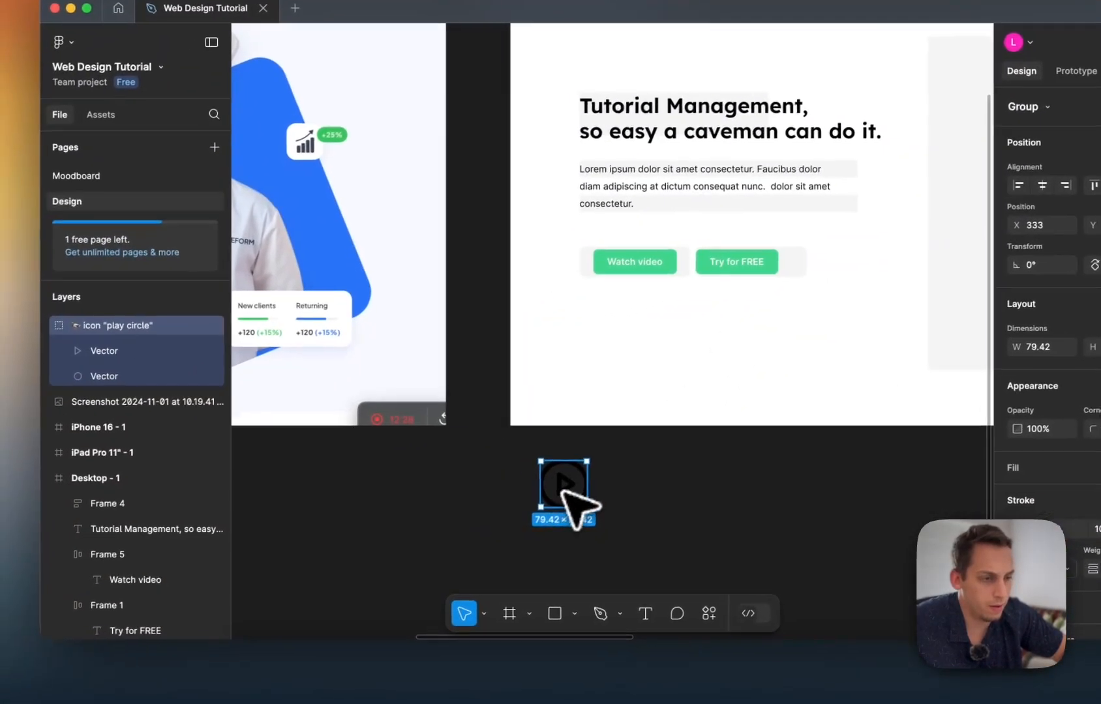
drag(562, 492, 609, 260)
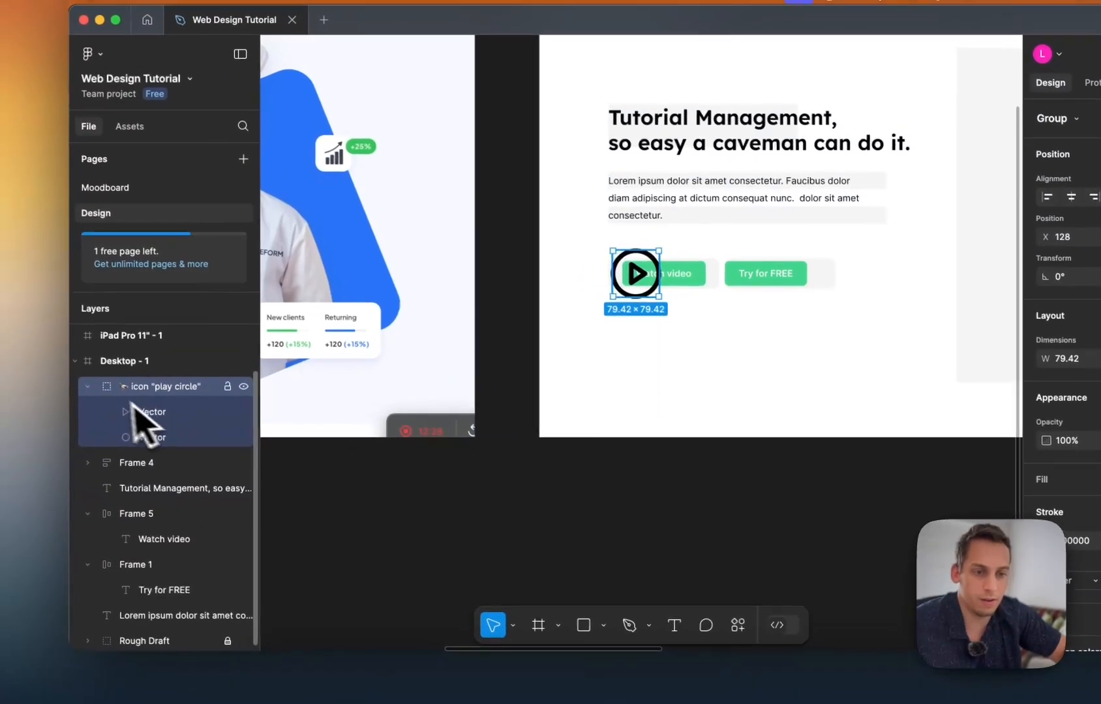
Rename the "Watch video" frame as "Left button" and the "Try for FREE" frame as "Right button".
click(72, 371)
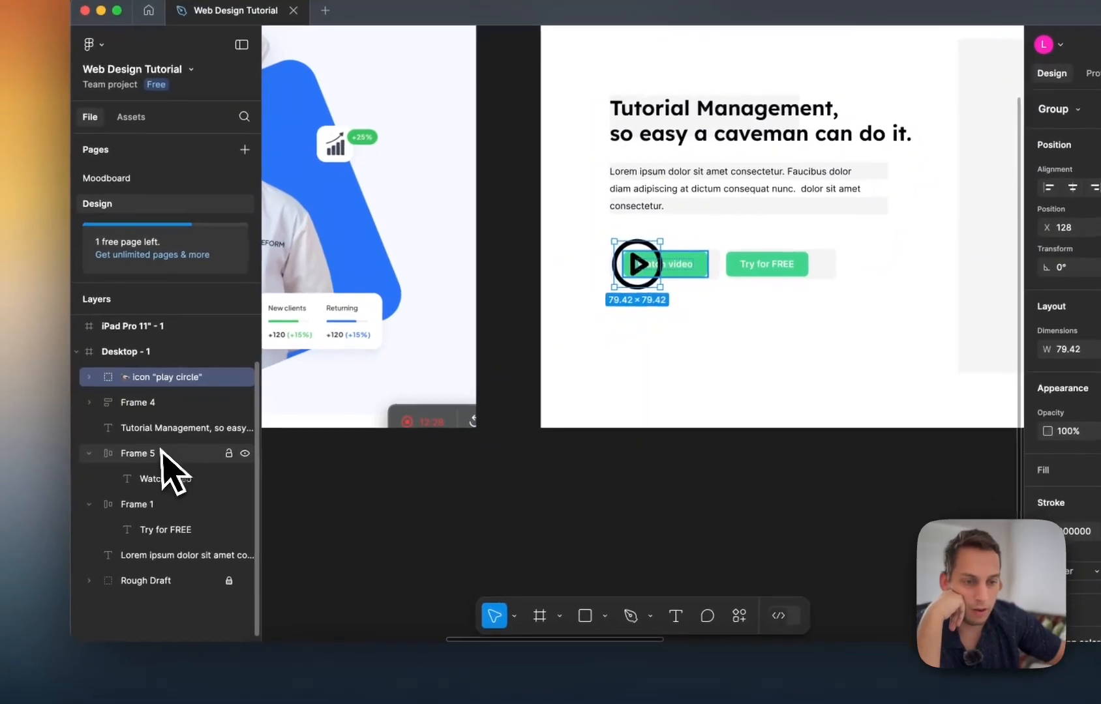
click(111, 479)
double_click(110, 484)
text(Left button)
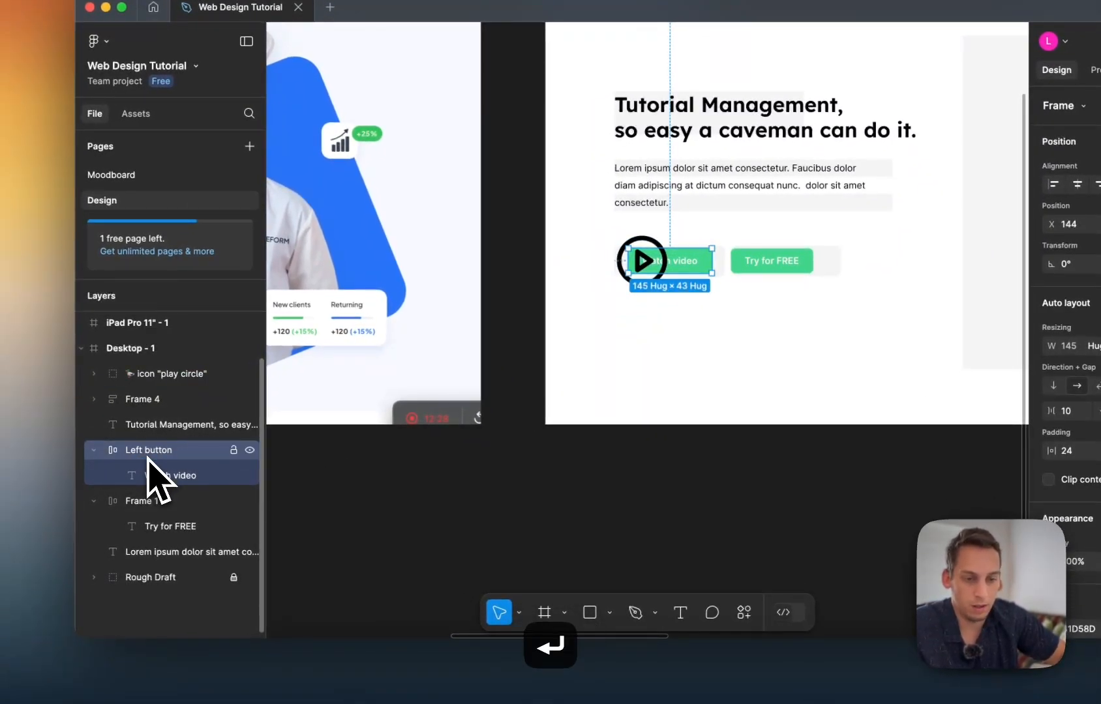
double_click(139, 502)
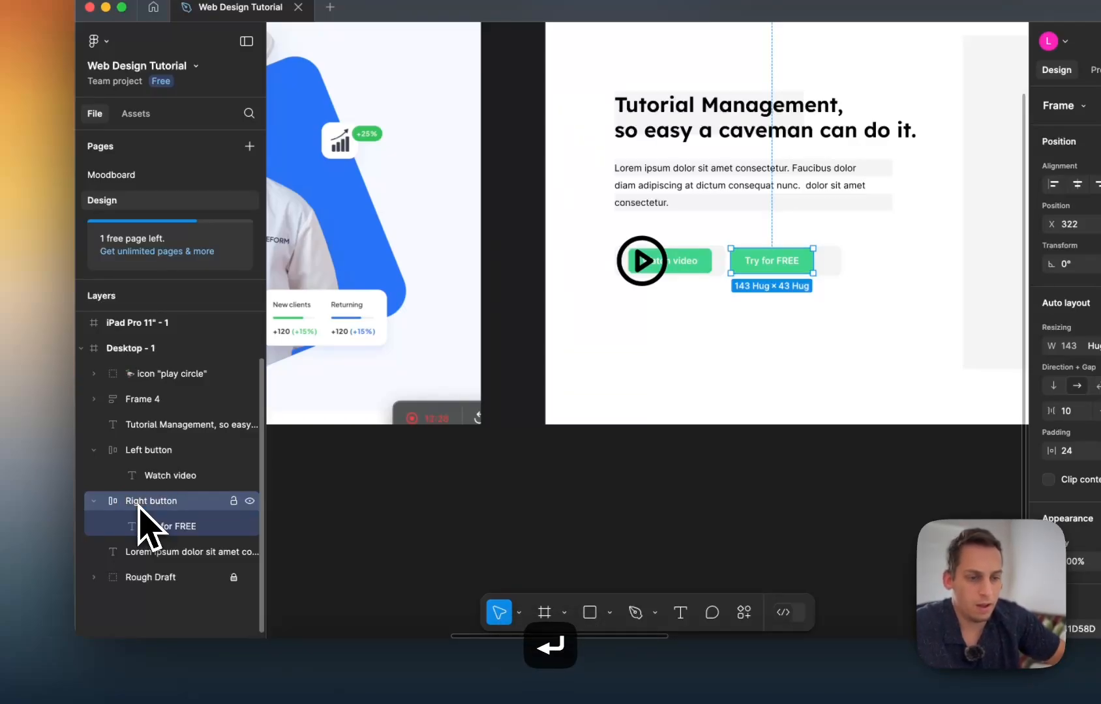
Rename the play circle group as "Play icon" and nest it in the Left button frame, before the "Watch video" text.
click(144, 382)
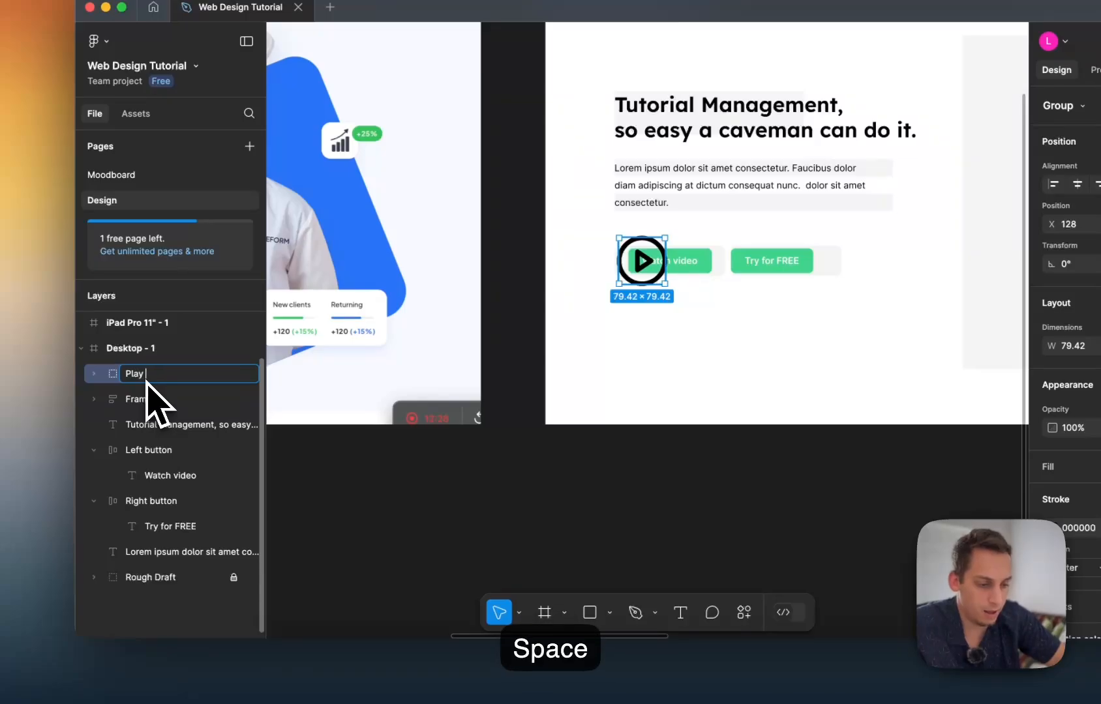
drag(121, 383, 145, 462)
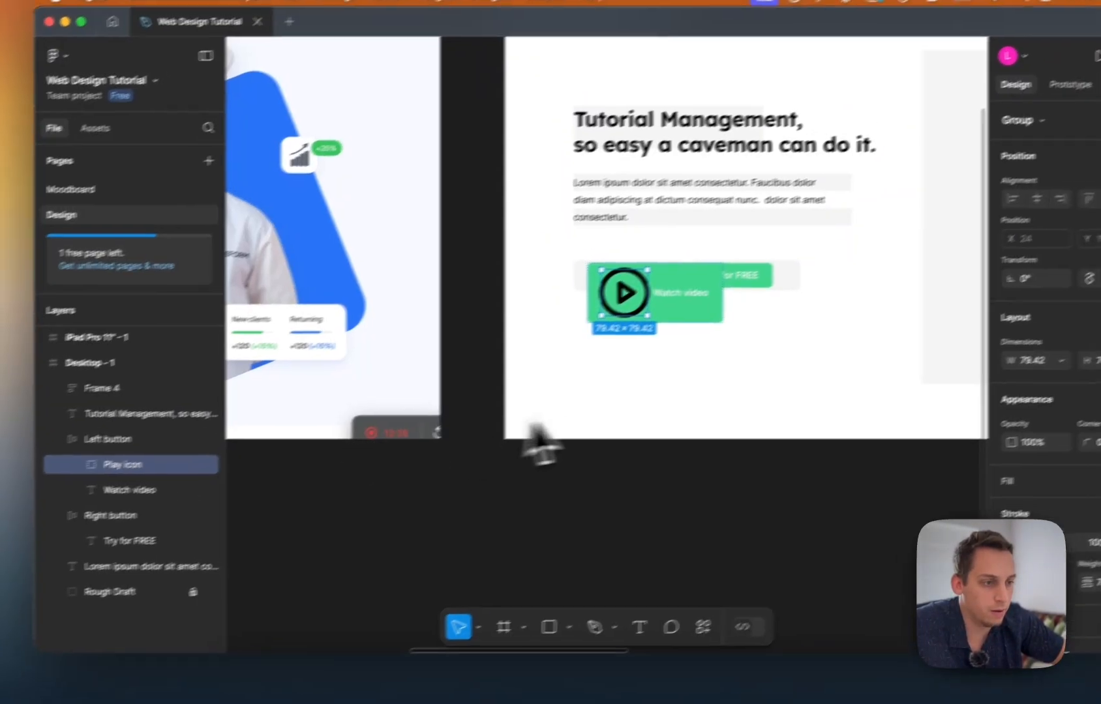
Scale the play icon in the left button proportionally down to about 18.58 × 18.58, near the height of its text.
scroll(689, 277, up, 5)
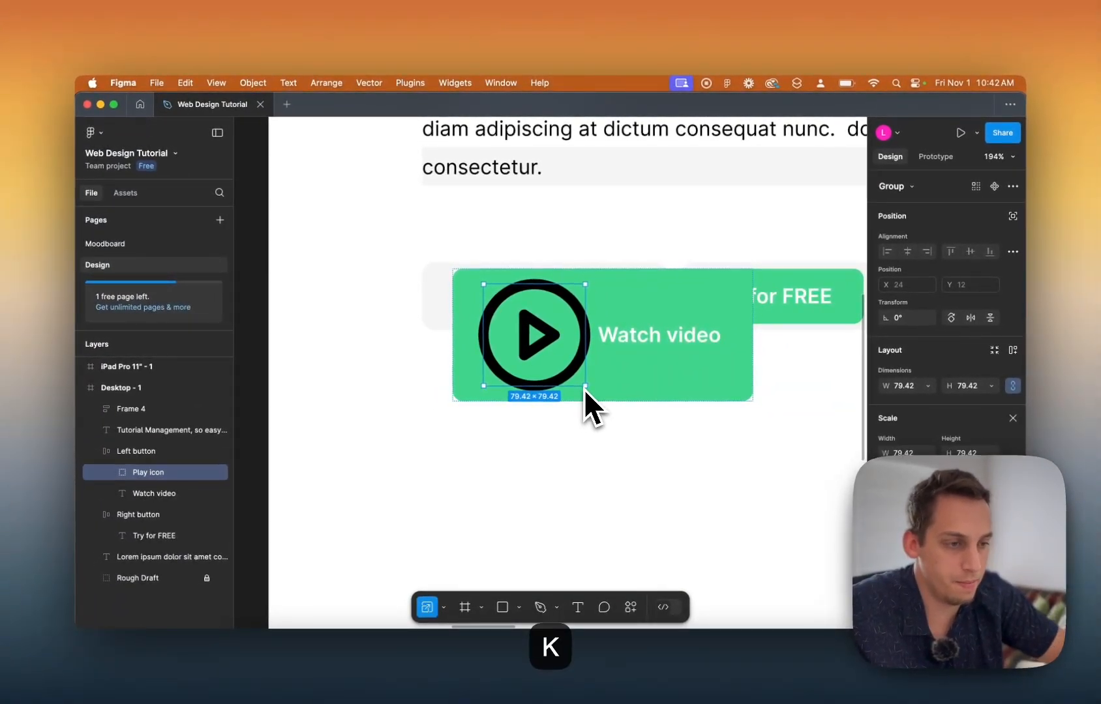
scroll(583, 388, right, 3)
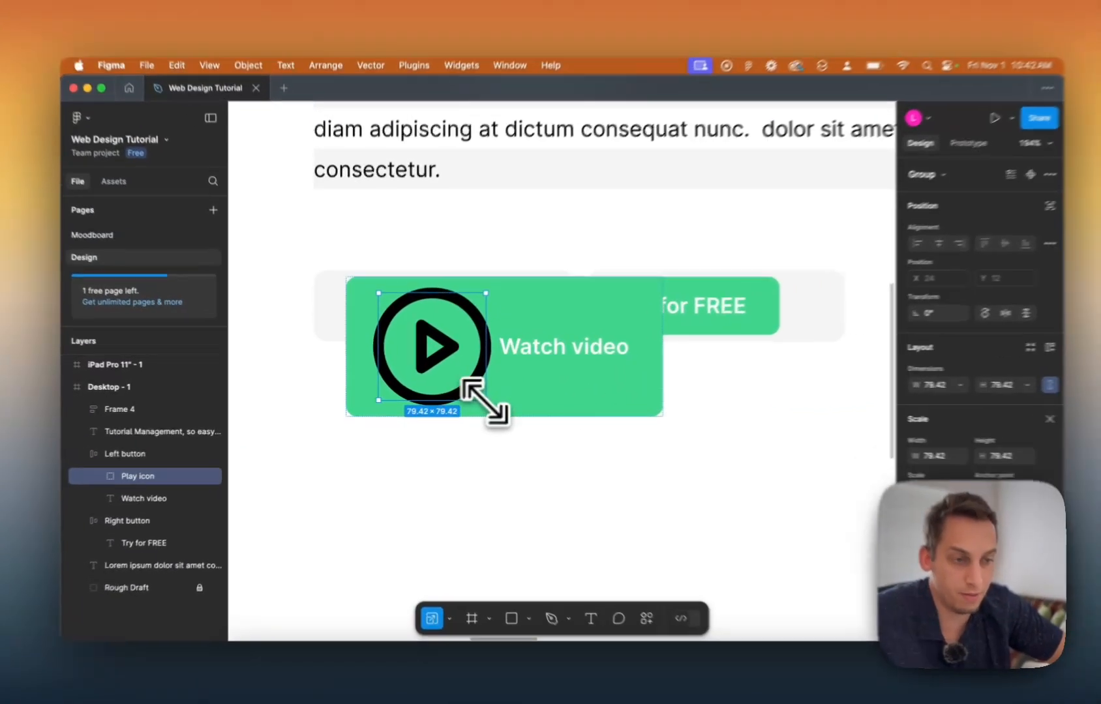
drag(478, 399, 437, 361)
click(416, 384)
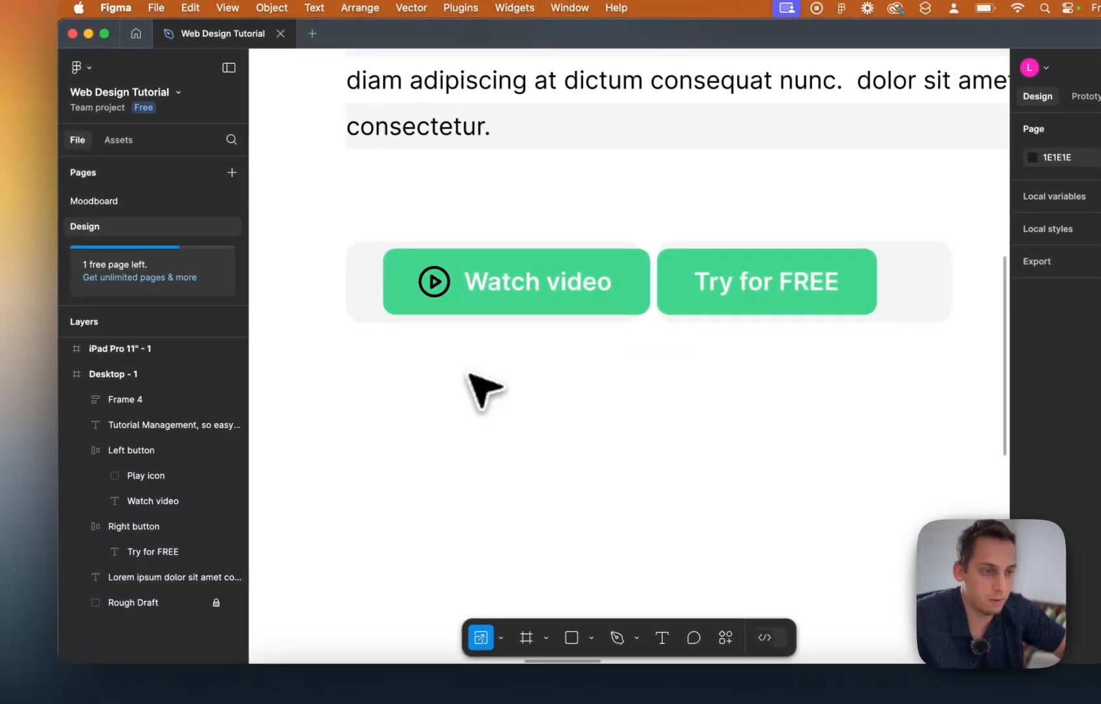
scroll(423, 383, right, 2)
scroll(502, 383, left, 2)
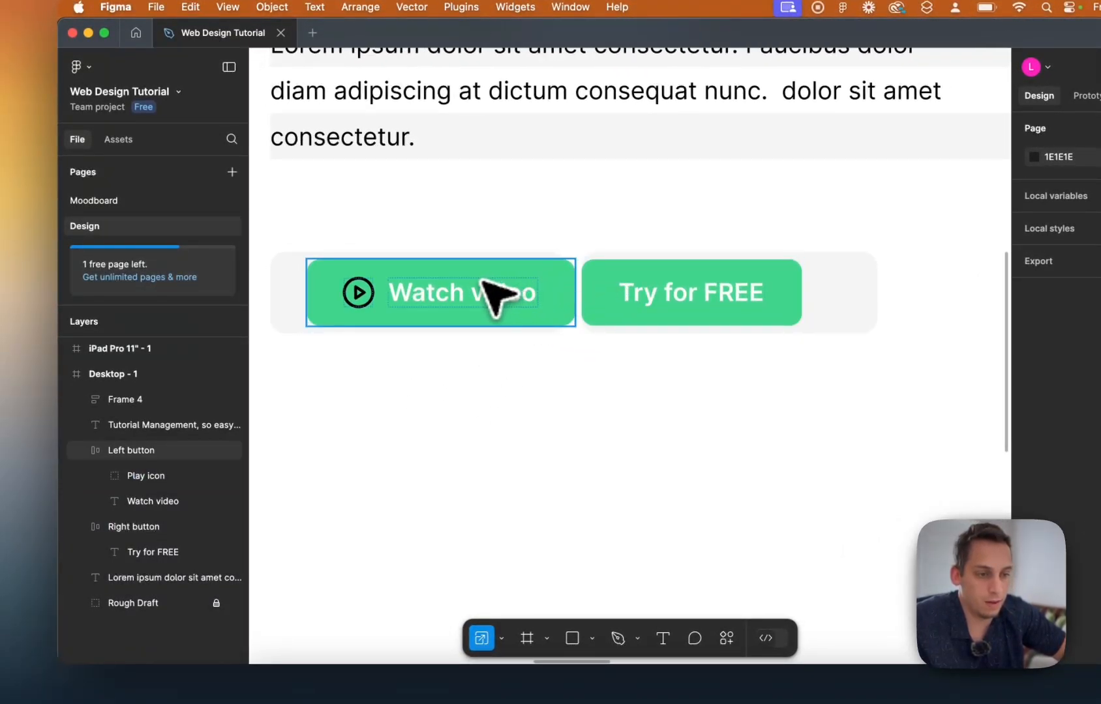
Set the play icon's stroke weight to 2.5.
click(365, 292)
click(390, 380)
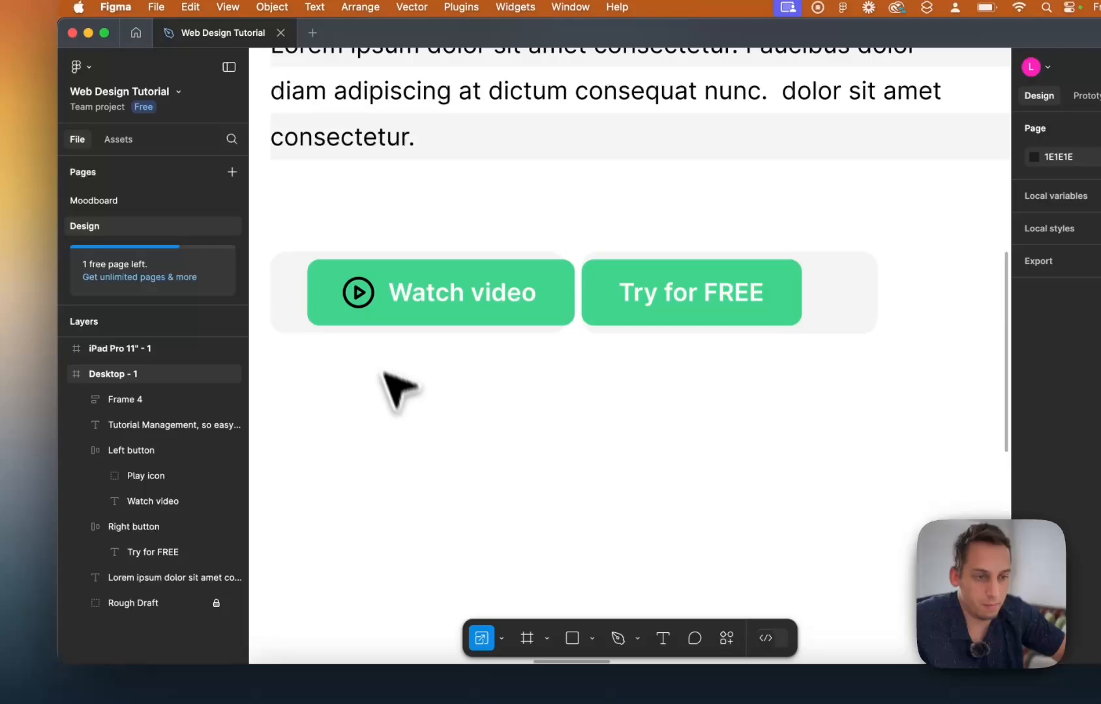
click(365, 304)
click(167, 482)
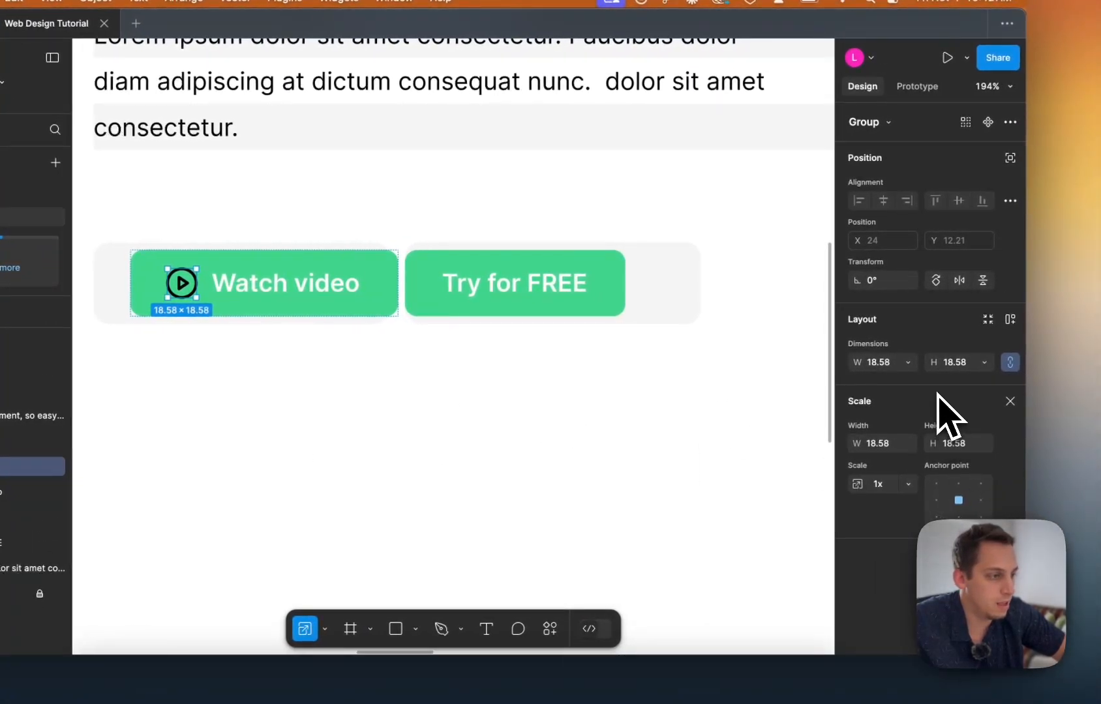
key(v)
scroll(929, 493, down, 3)
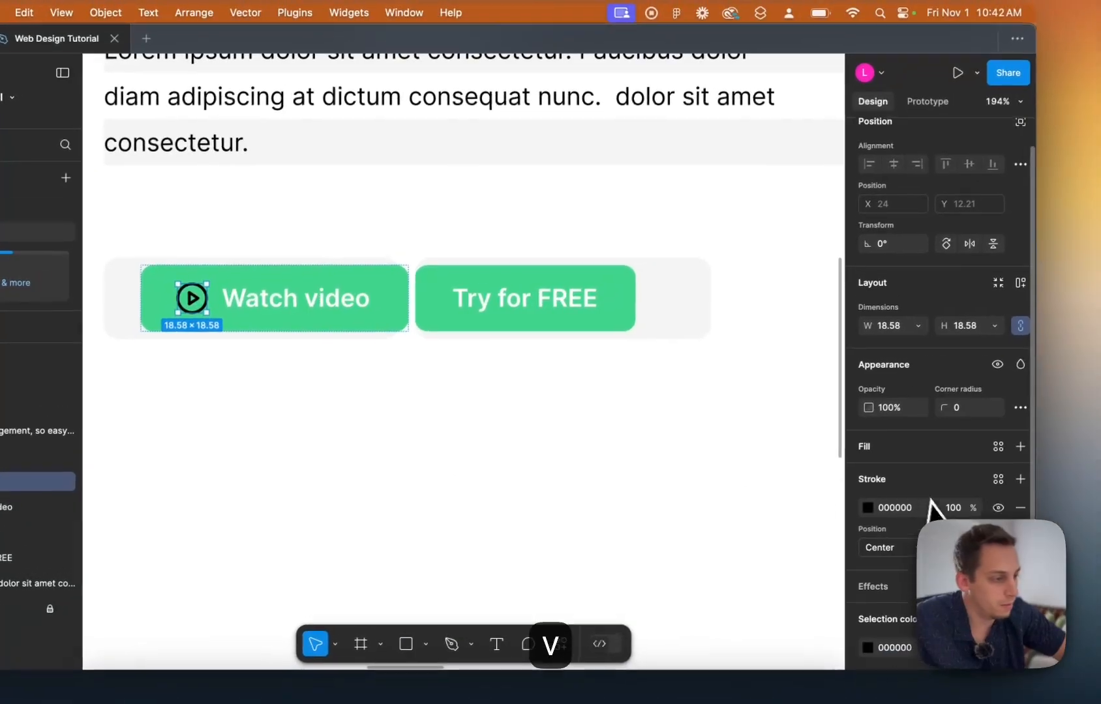
click(951, 504)
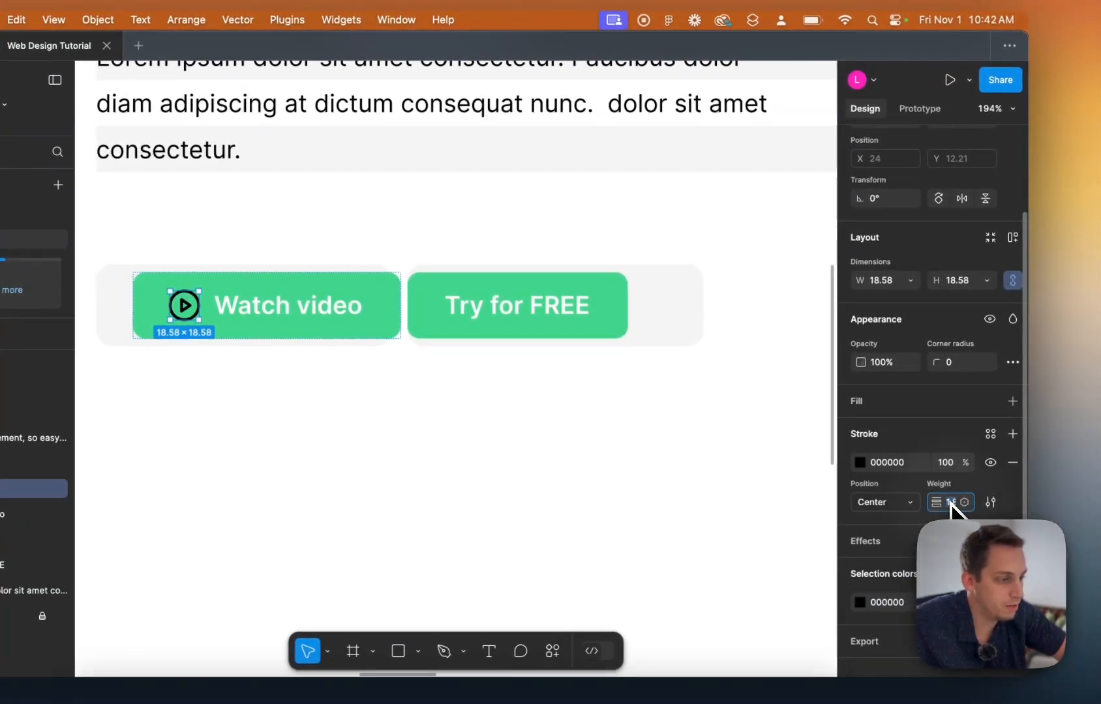
text(2.5)
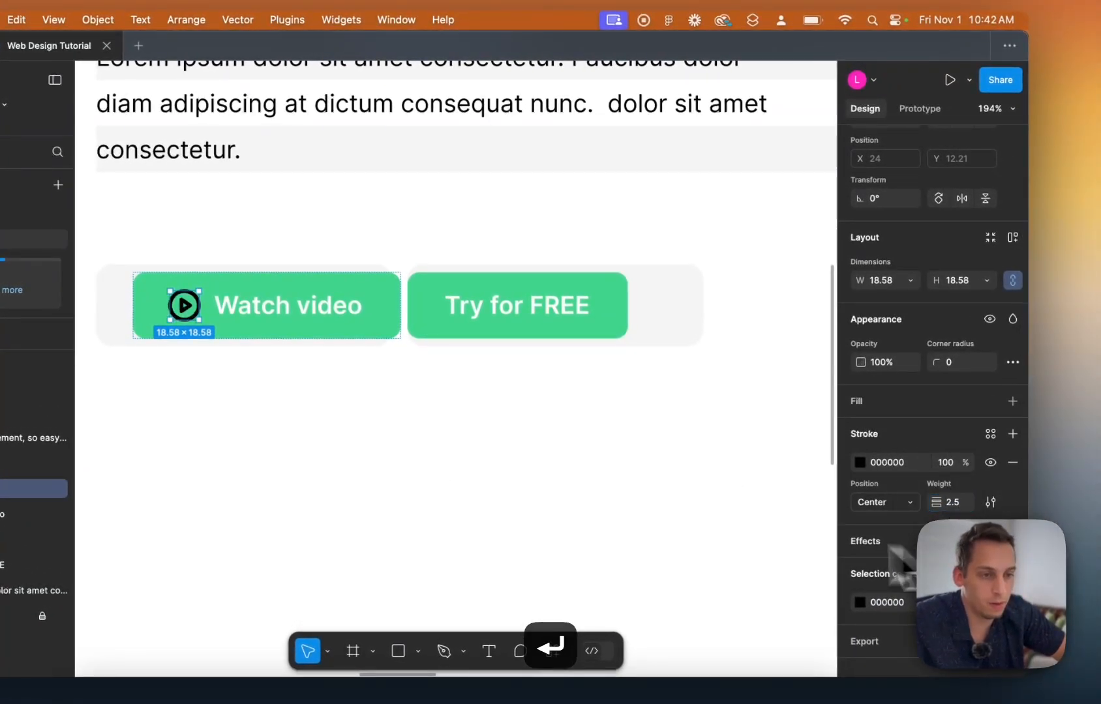
Change the play icon's stroke colour to white (FFFFFF).
scroll(907, 561, down, 1)
click(862, 445)
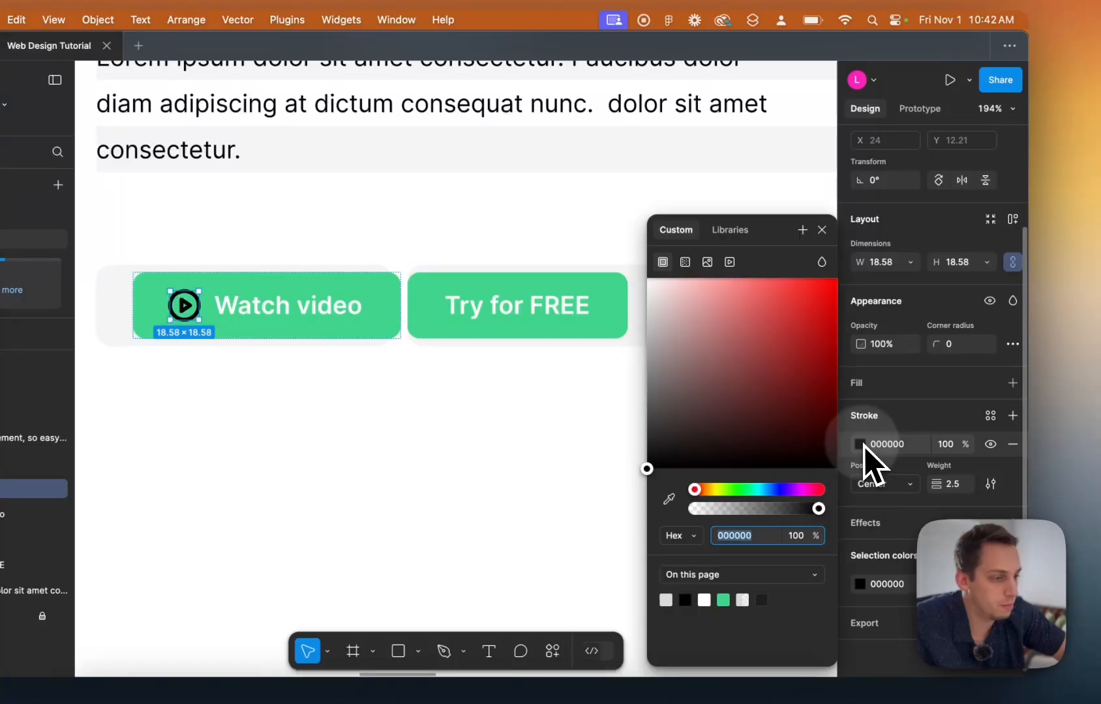
mouse_move(745, 332)
mouse_down()
mouse_move(688, 306)
mouse_move(519, 179)
mouse_up()
click(424, 398)
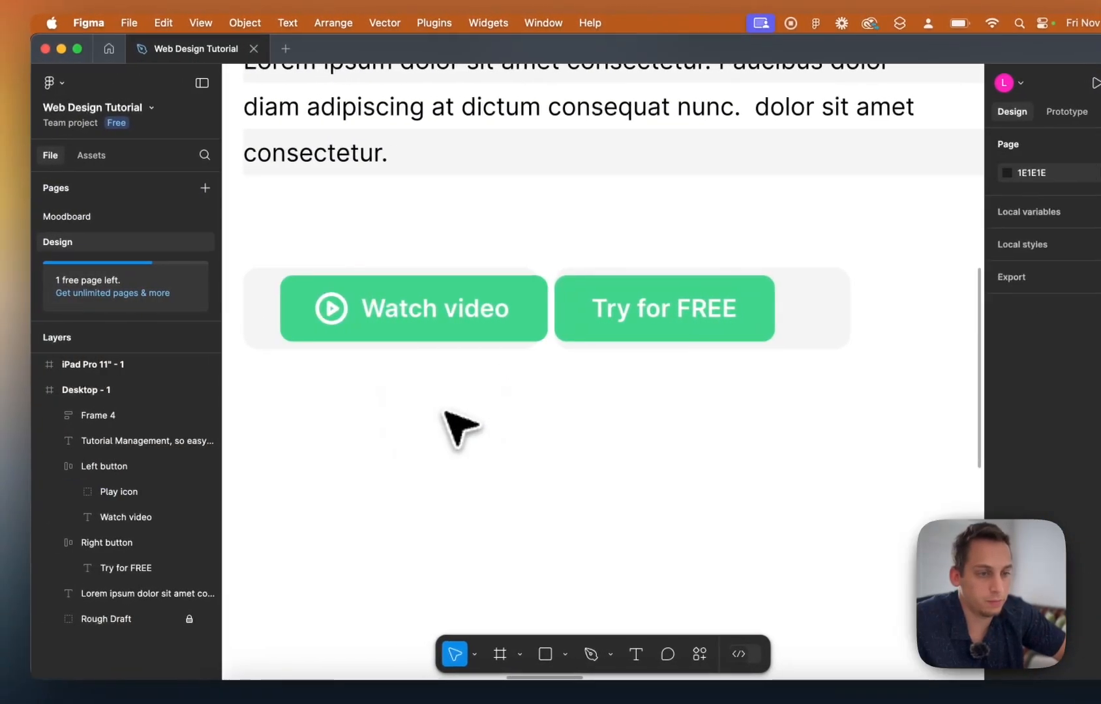
Check the reference's pale "Watch video" button and lower the Left button's green fill opacity to 25%.
scroll(421, 418, down, 6)
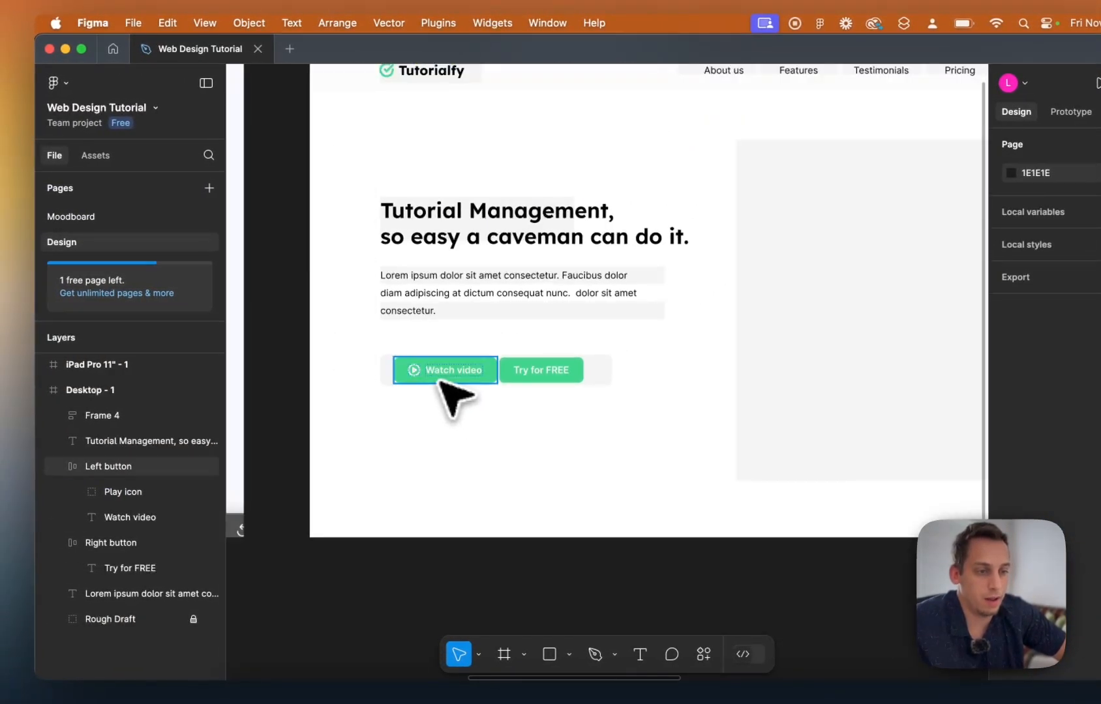
click(441, 381)
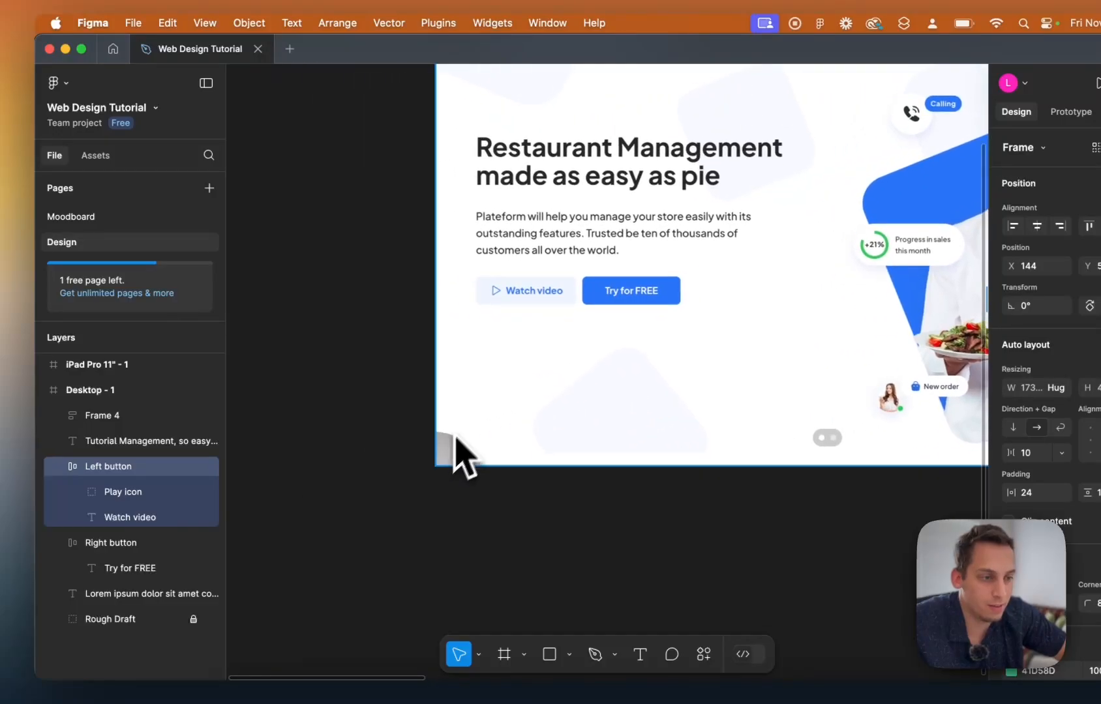
scroll(545, 326, up, 5)
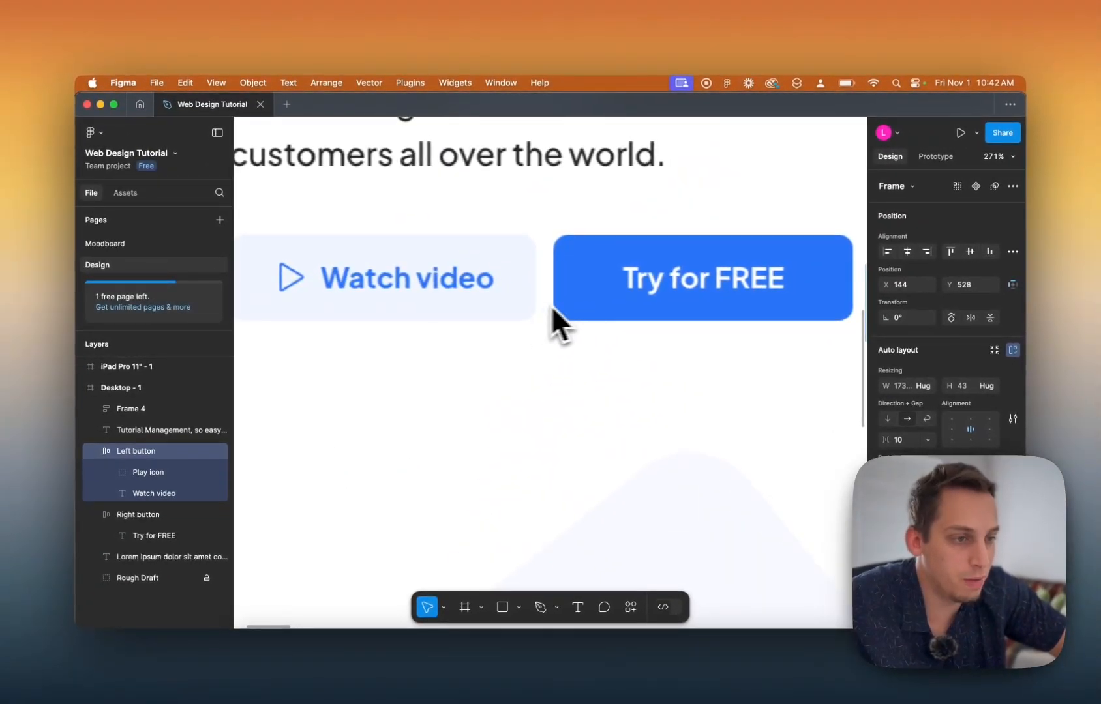
scroll(551, 307, down, 4)
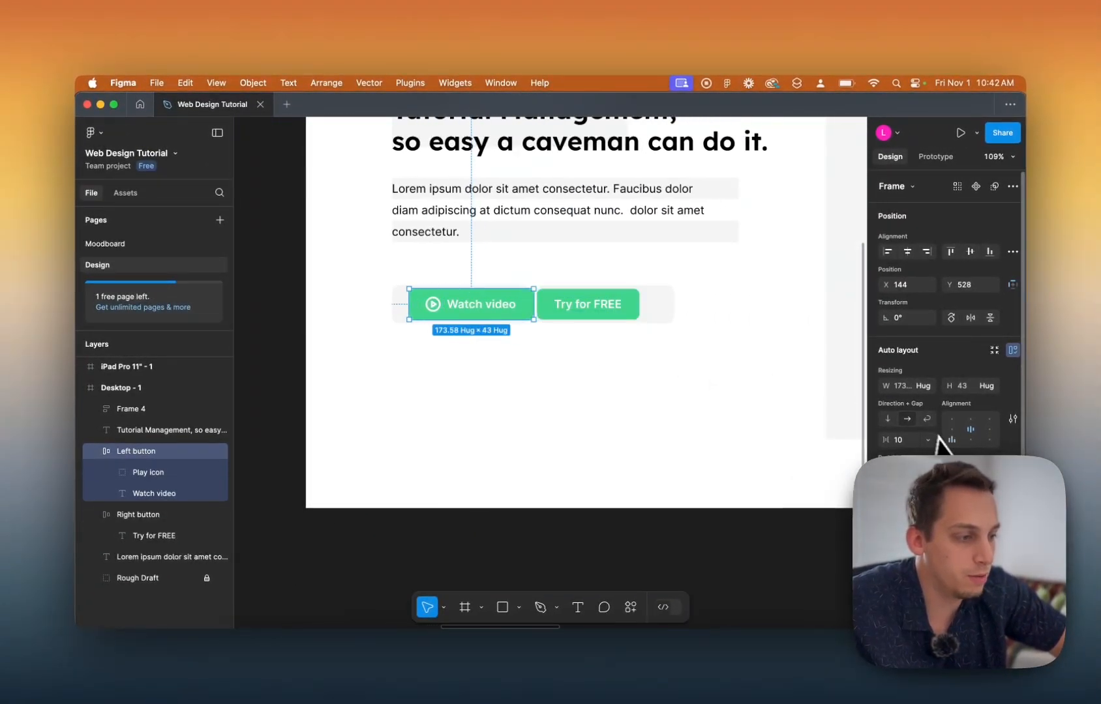
scroll(939, 443, down, 5)
click(956, 412)
key(shift+Down)
key(shift+Down)
key(shift+Down)
key(shift+Down)
key(shift+Down)
key(shift+Down)
key(shift+Down)
key(shift+Down)
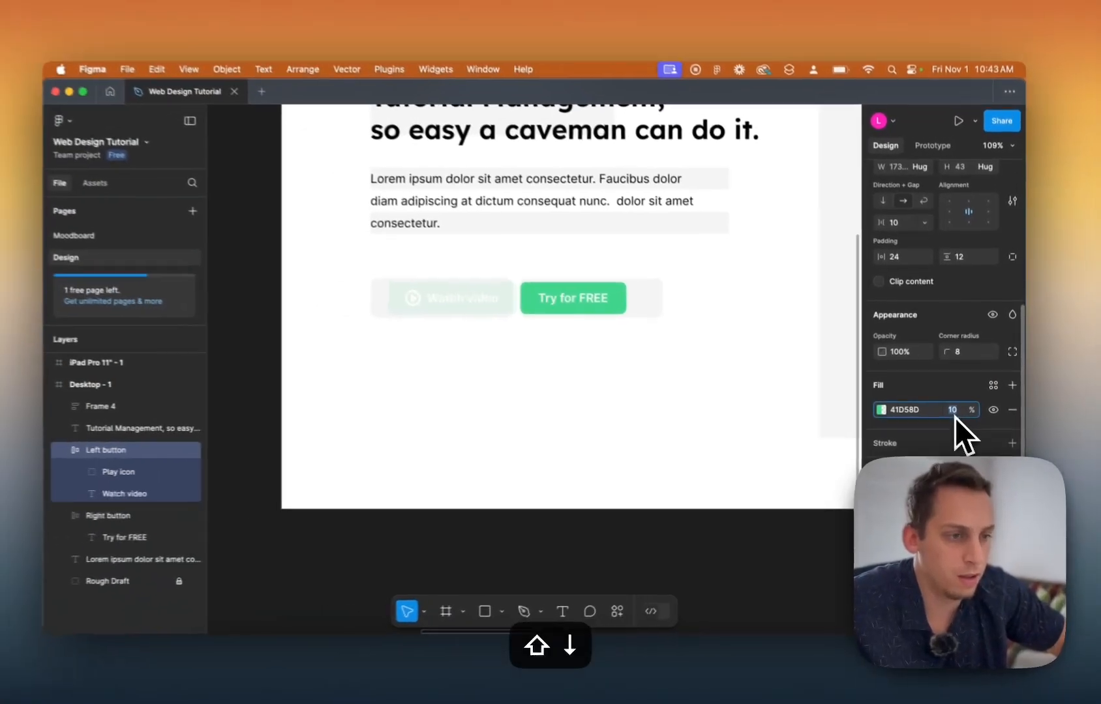
key(Up)
key(Up)
key(Up)
key(Up)
key(Up)
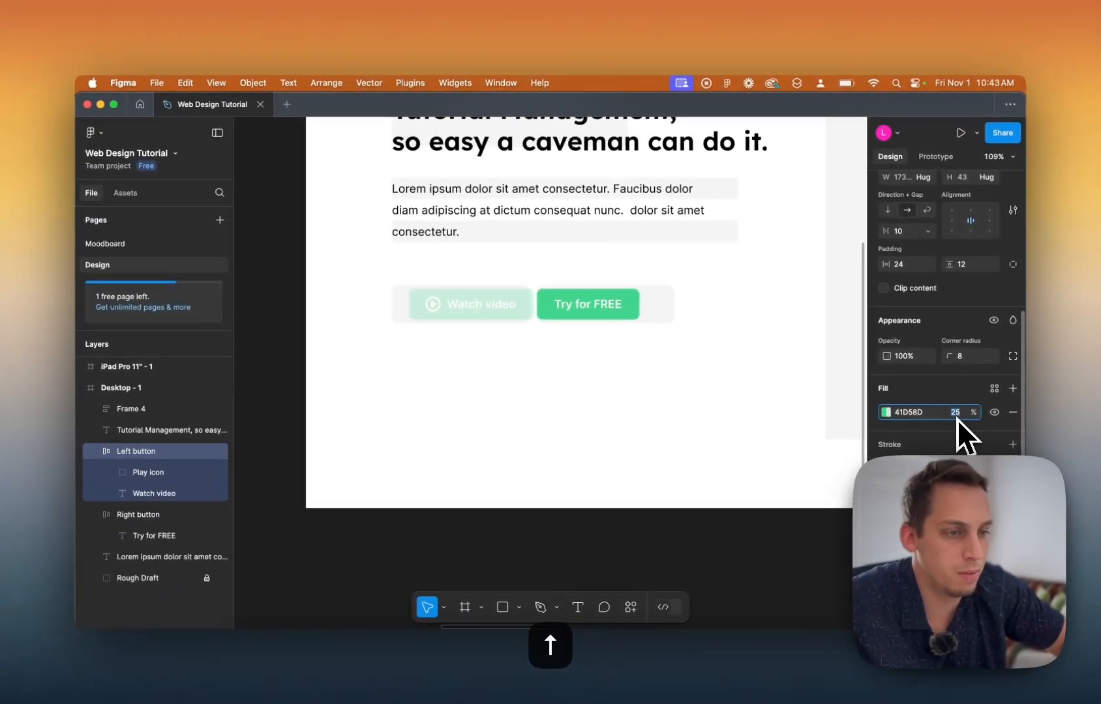
Check the reference's "Watch video" button and try to colour the play icon and button text together with green 41D58D stroke and fill.
scroll(502, 308, left, 2)
scroll(501, 309, left, 10)
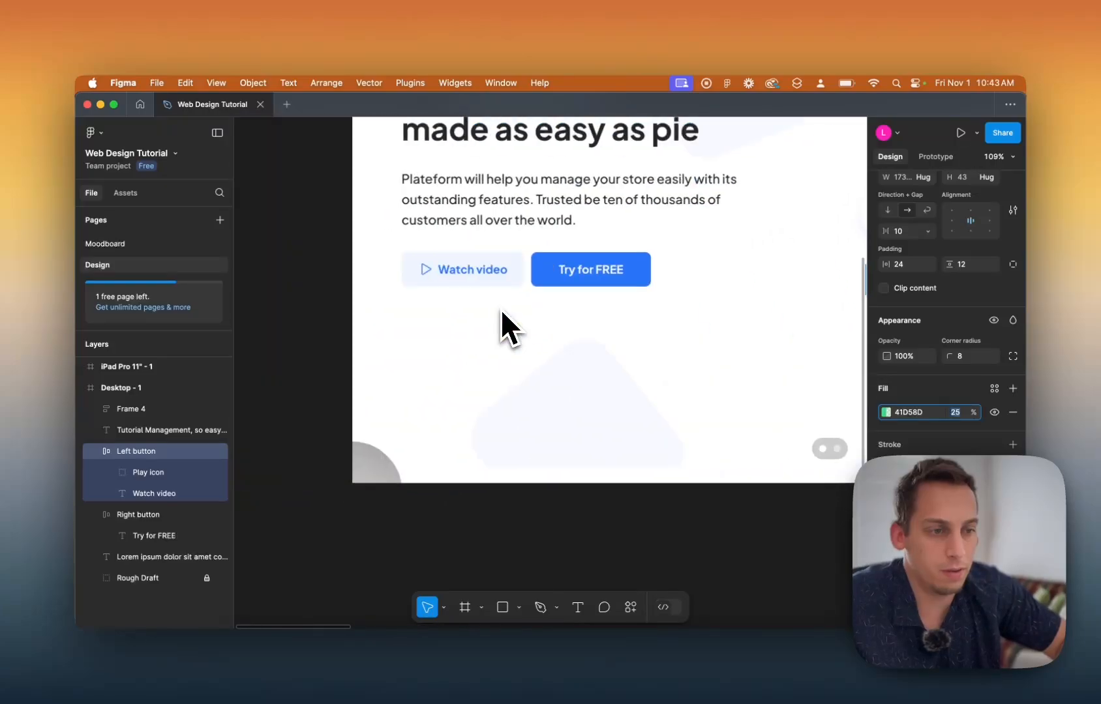
scroll(589, 272, right, 3)
scroll(589, 272, right, 5)
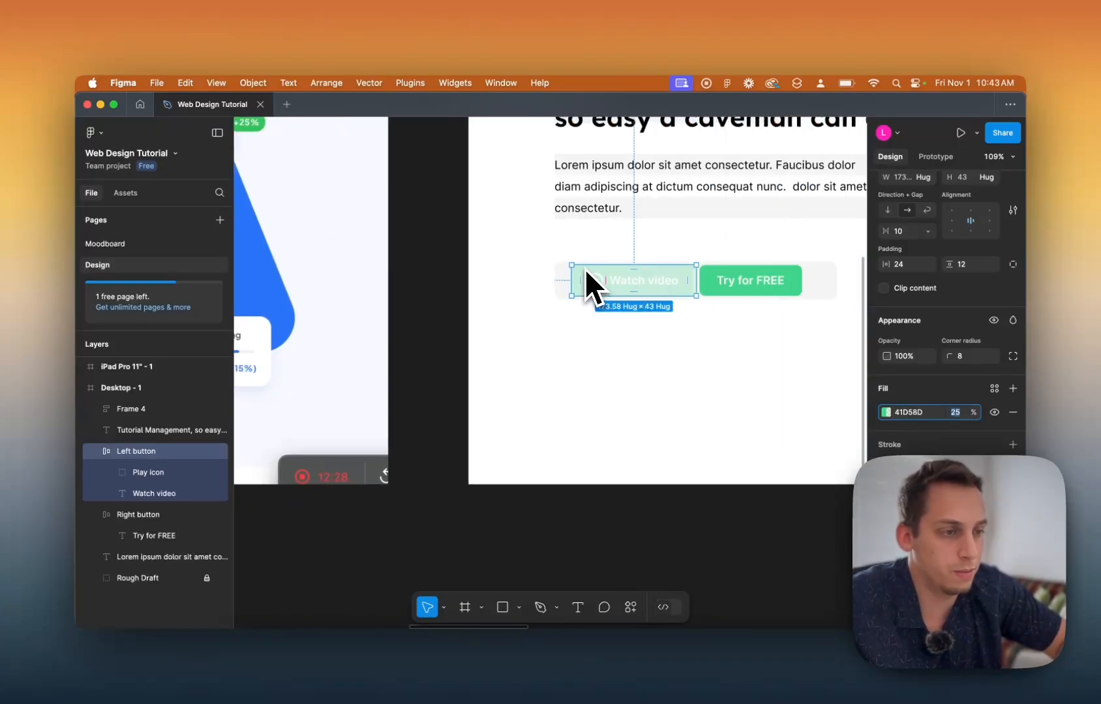
click(616, 280)
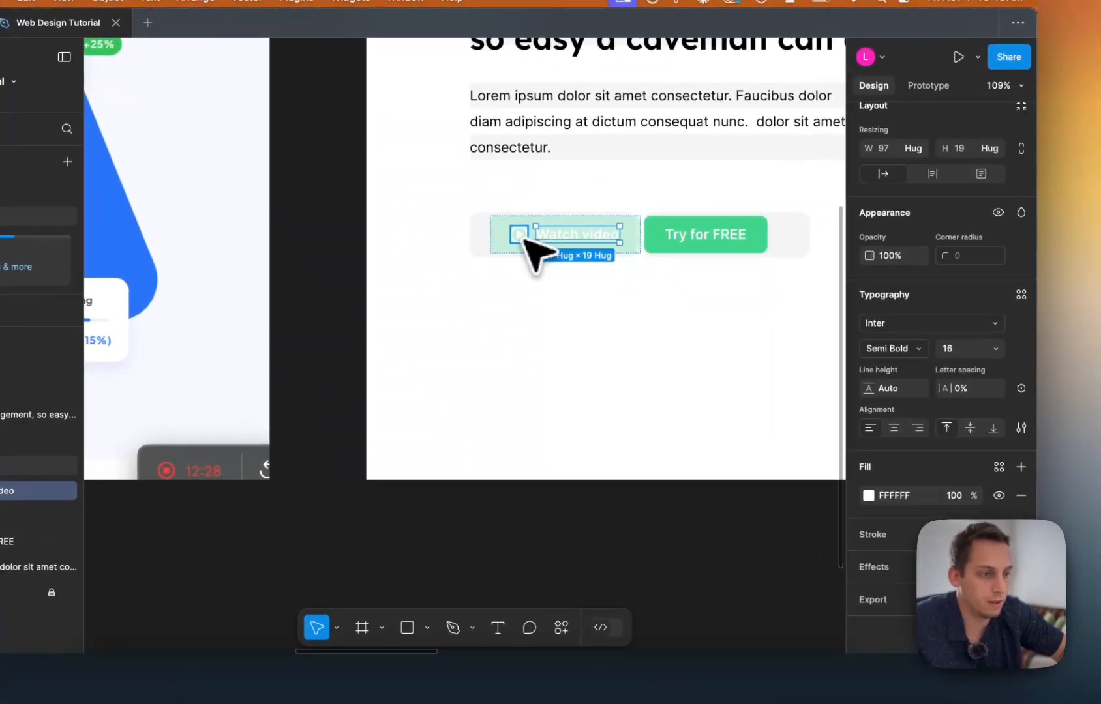
shift+click(524, 236)
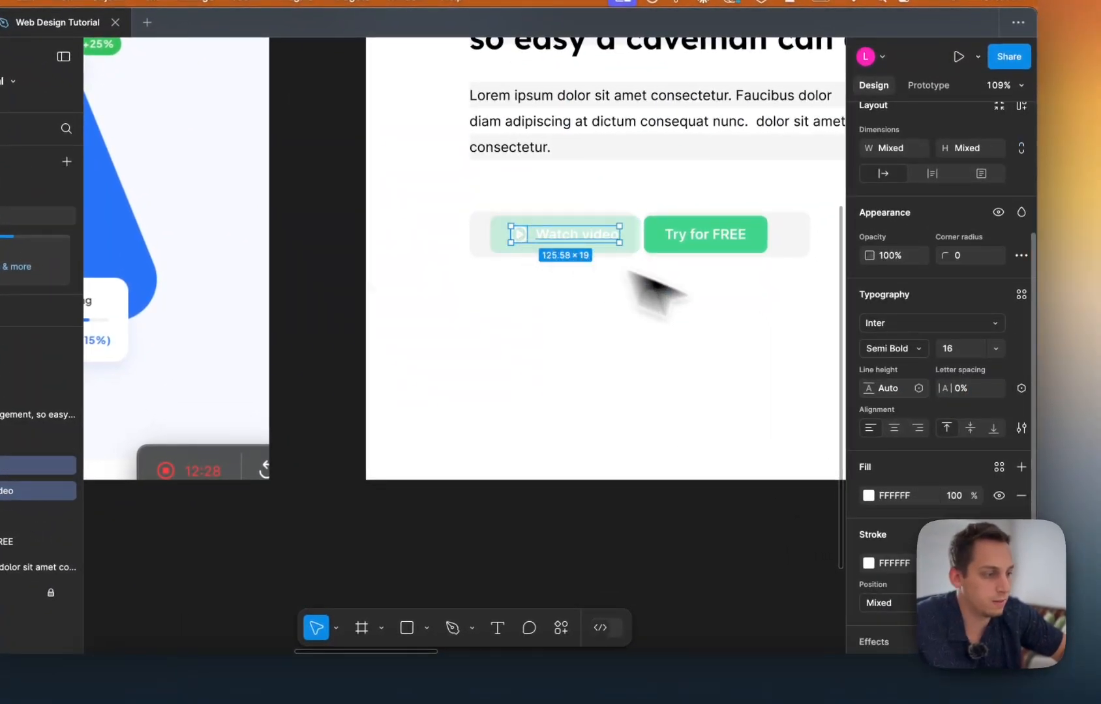
click(869, 481)
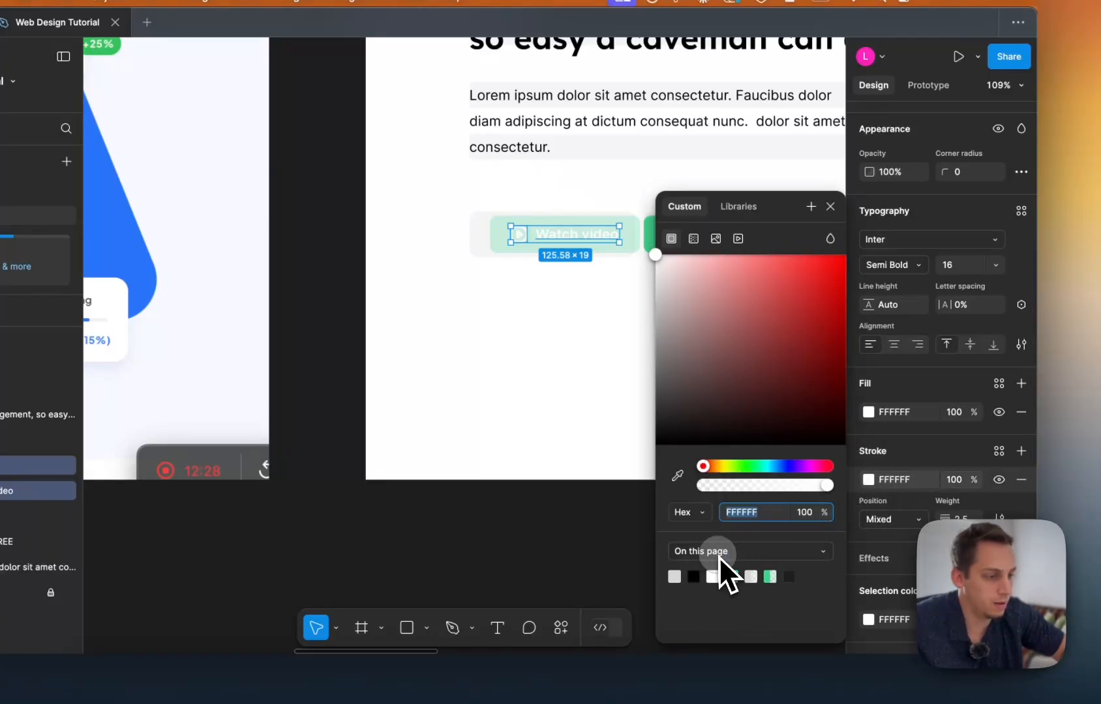
click(731, 576)
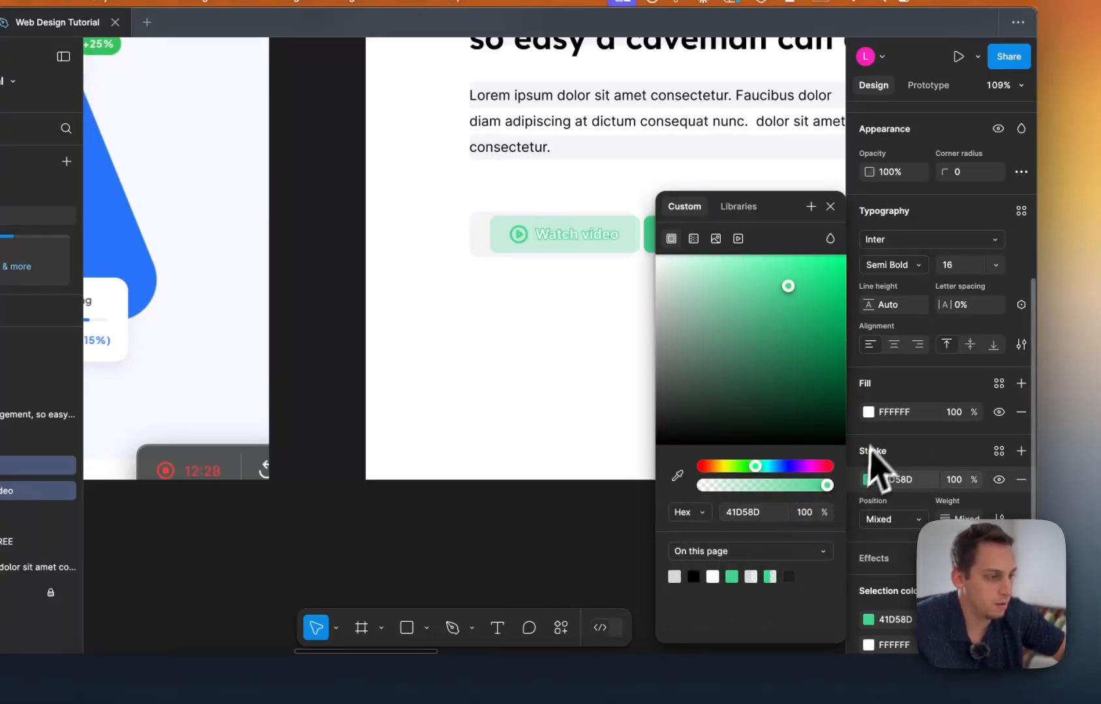
click(869, 414)
click(712, 576)
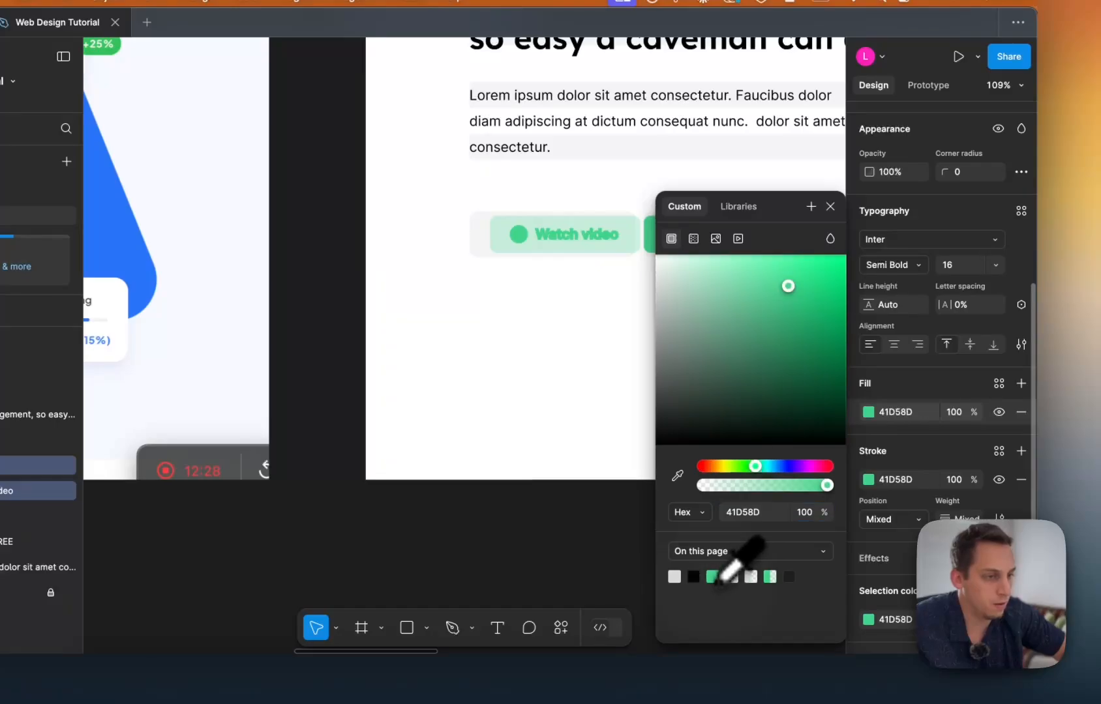
key(super+z)
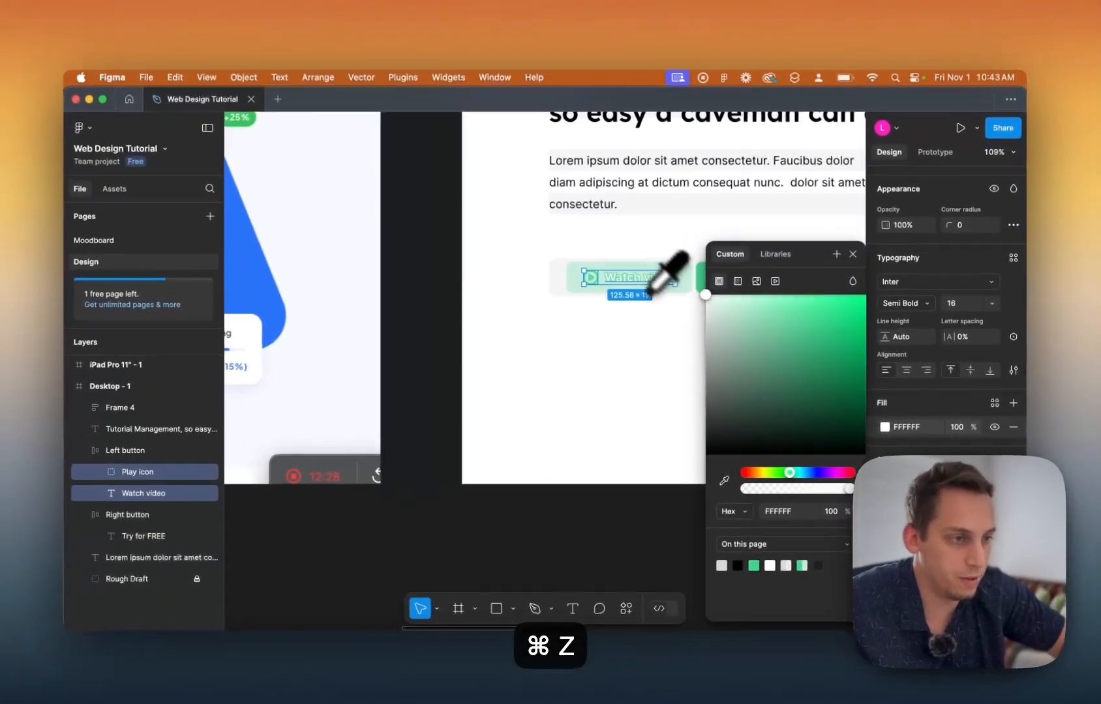
scroll(590, 232, up, 5)
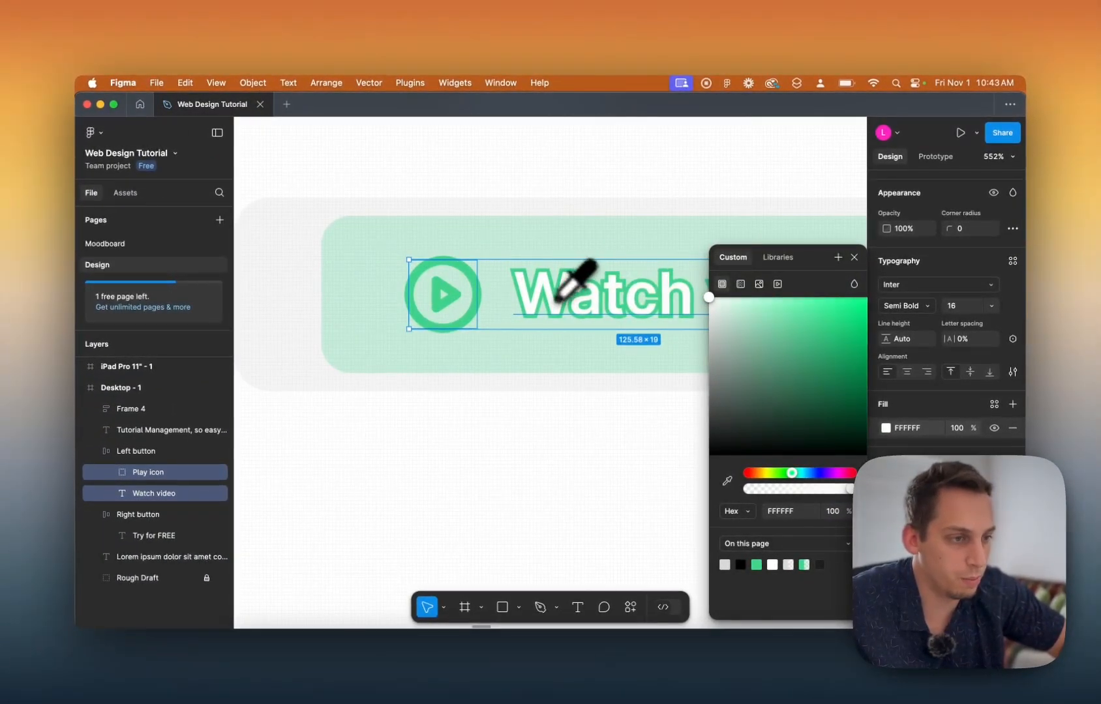
scroll(532, 327, down, 5)
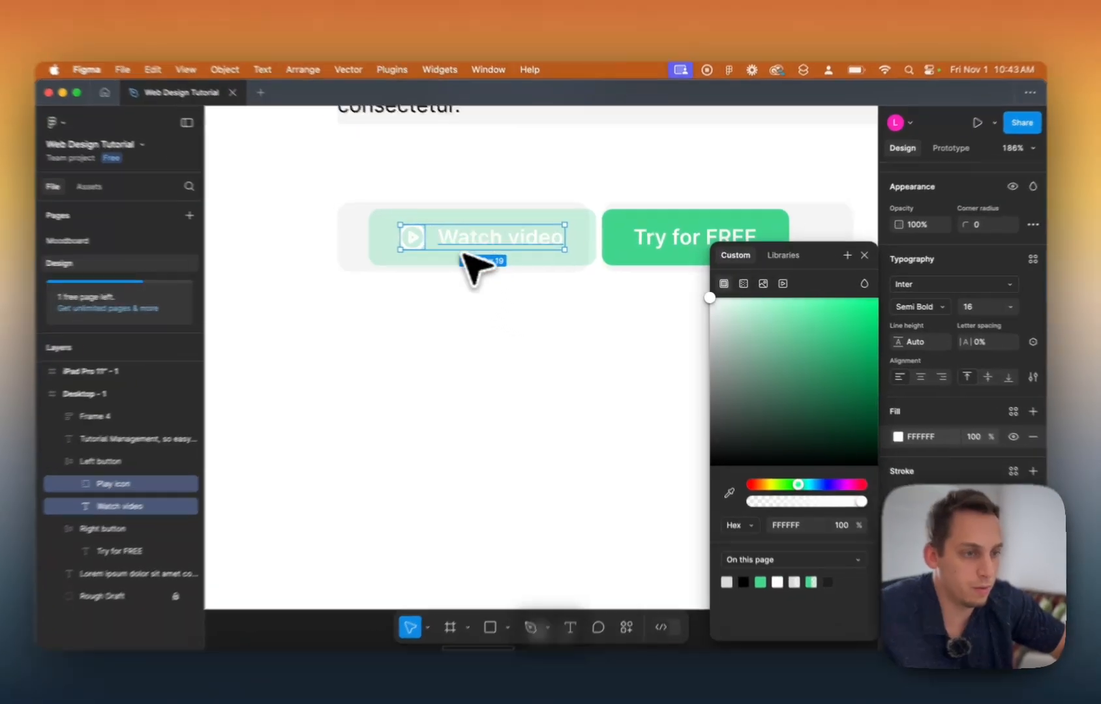
Set the "Watch video" text's fill and the play icon's stroke to green (41D58D).
click(478, 242)
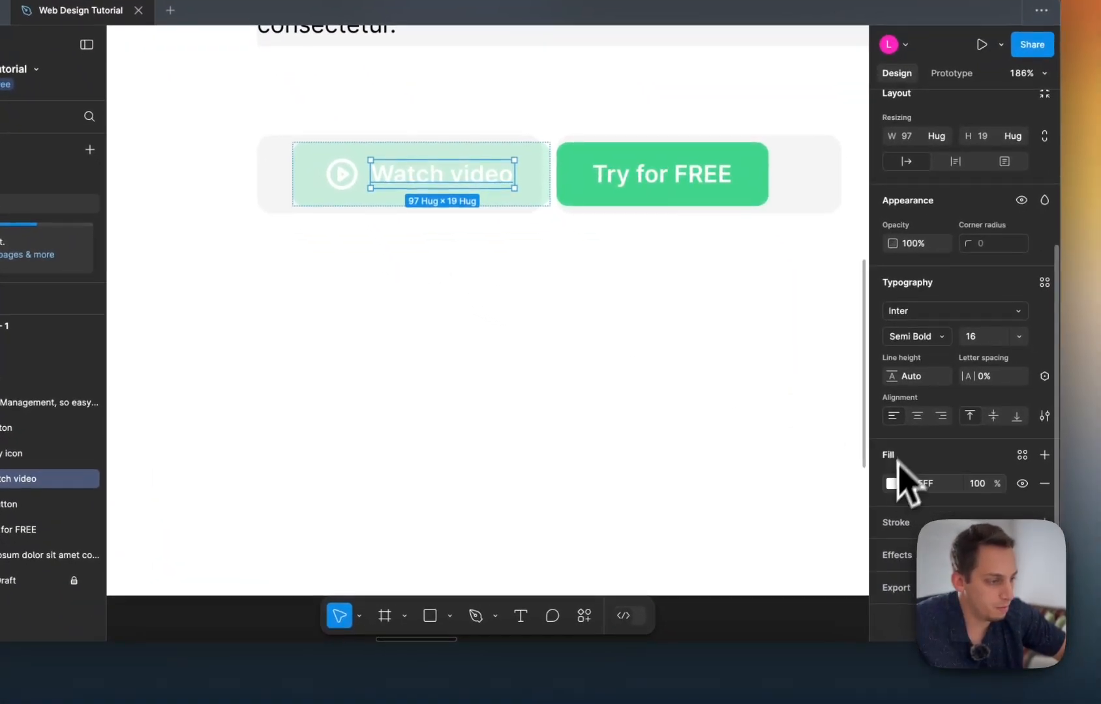
click(923, 539)
click(755, 564)
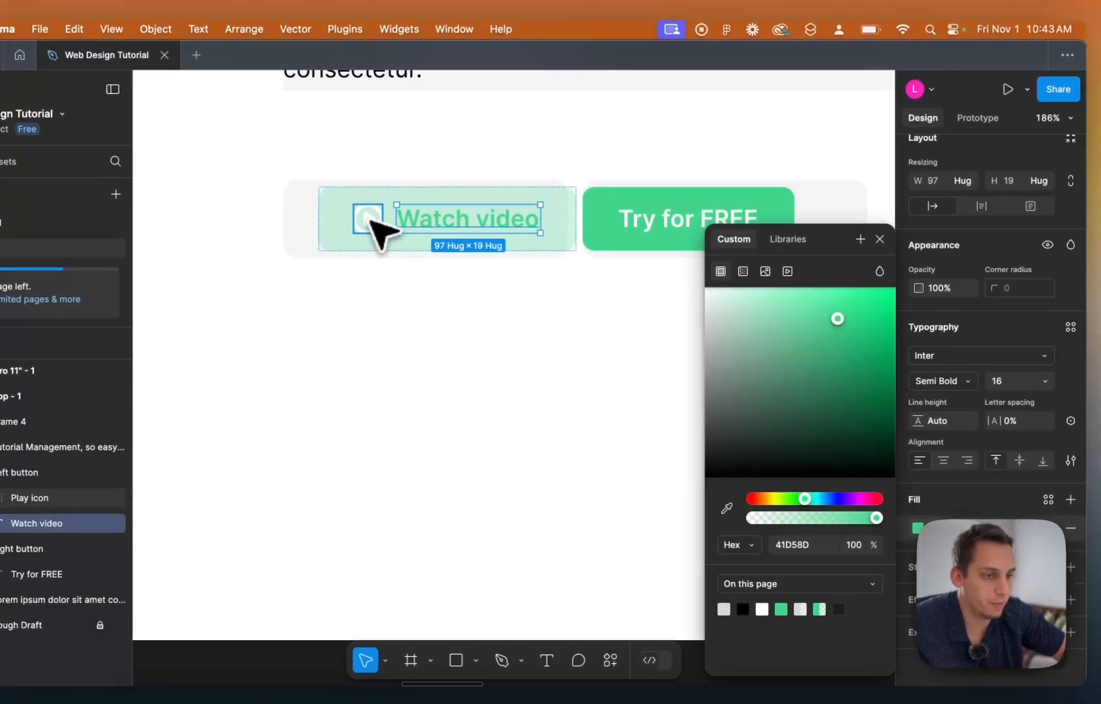
click(341, 173)
click(921, 461)
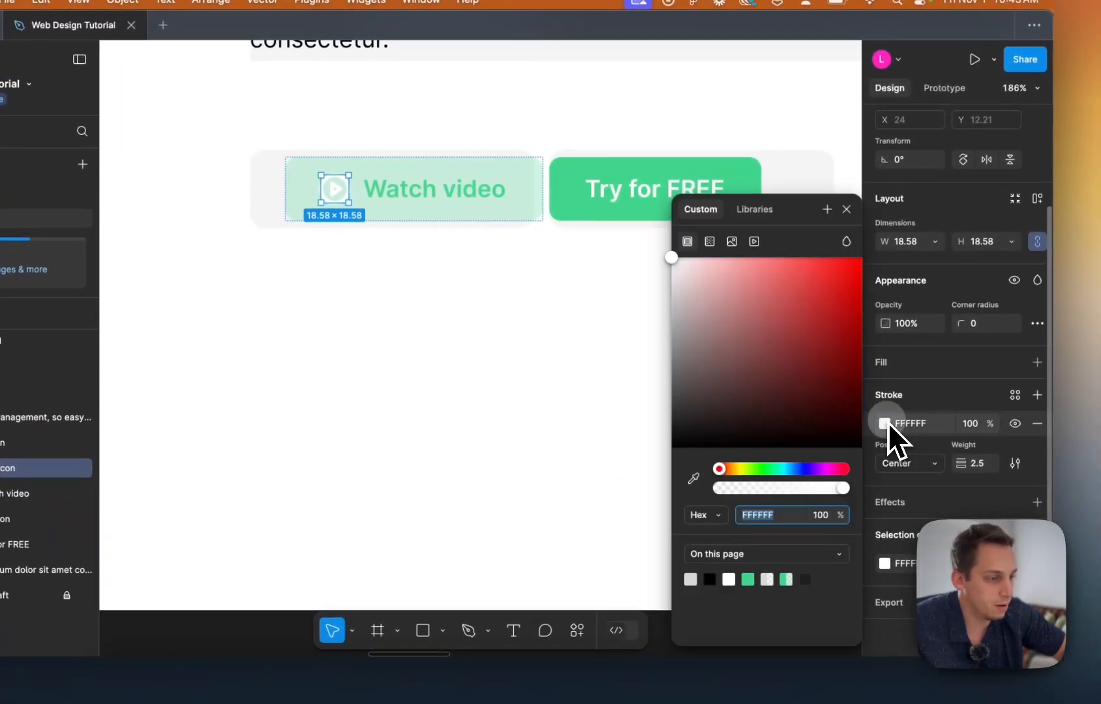
click(747, 578)
click(598, 369)
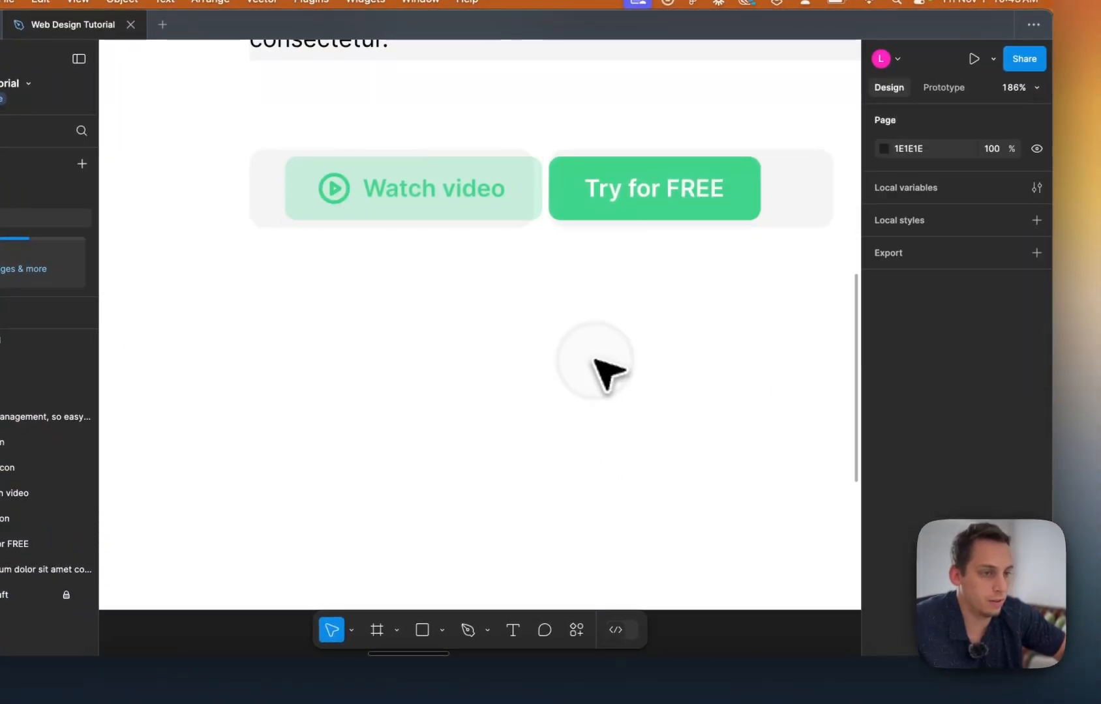
Move the Left button so its left edge lines up with the left edge of the paragraph above.
scroll(594, 367, down, 5)
click(541, 256)
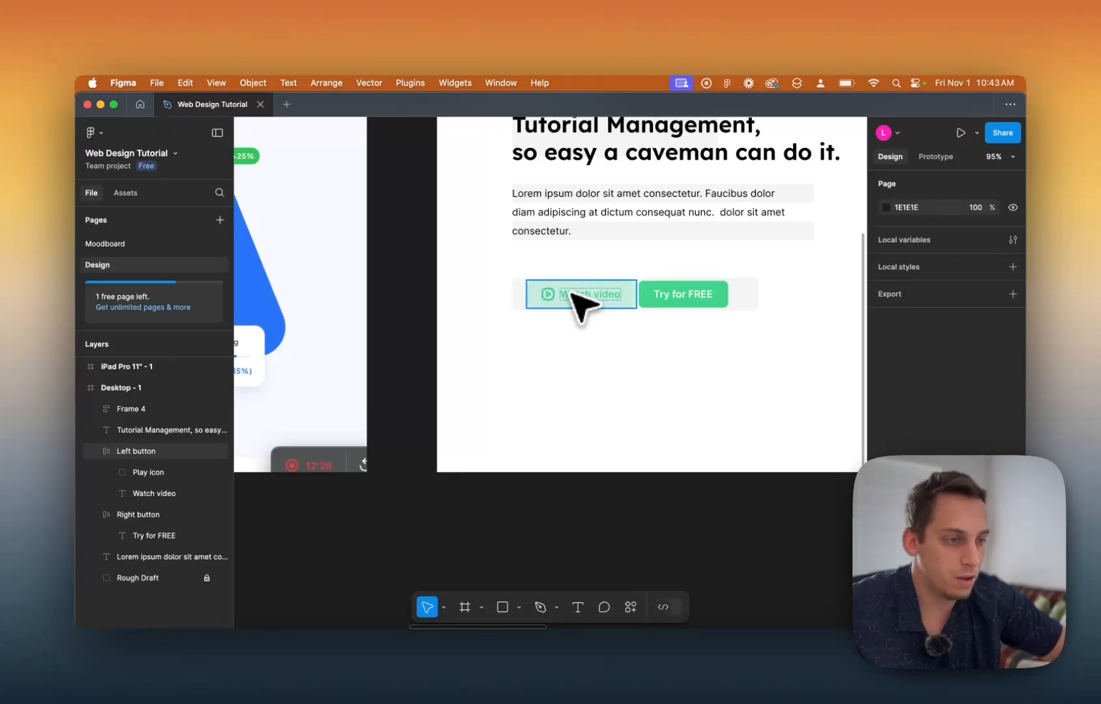
click(611, 314)
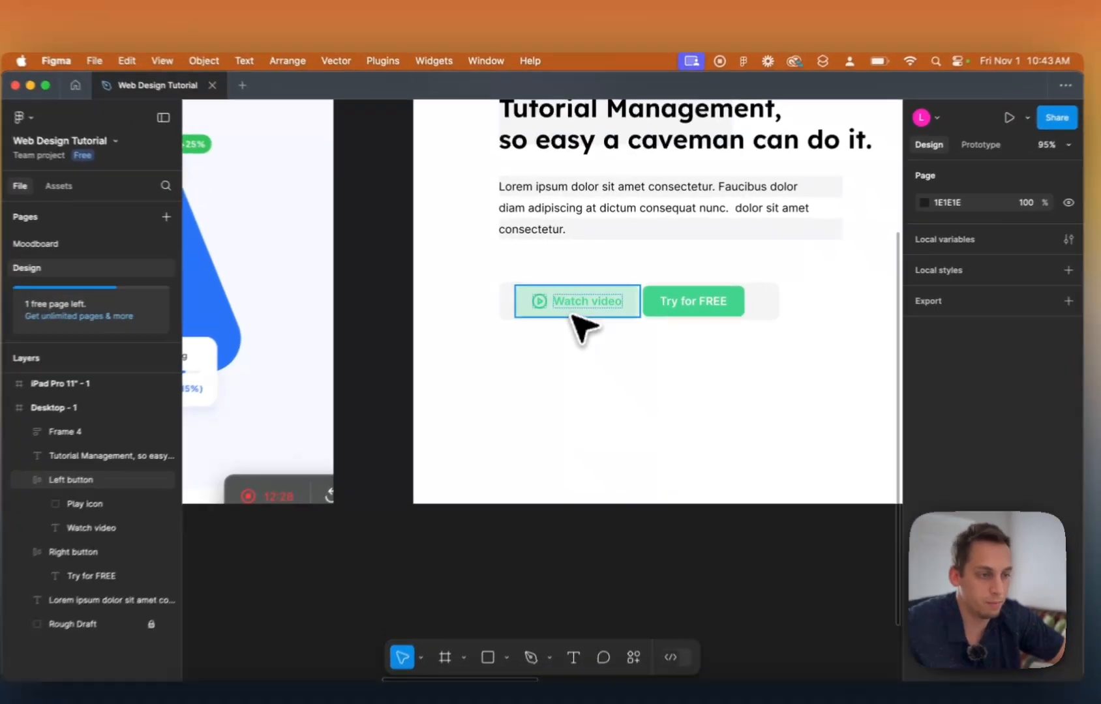
click(574, 302)
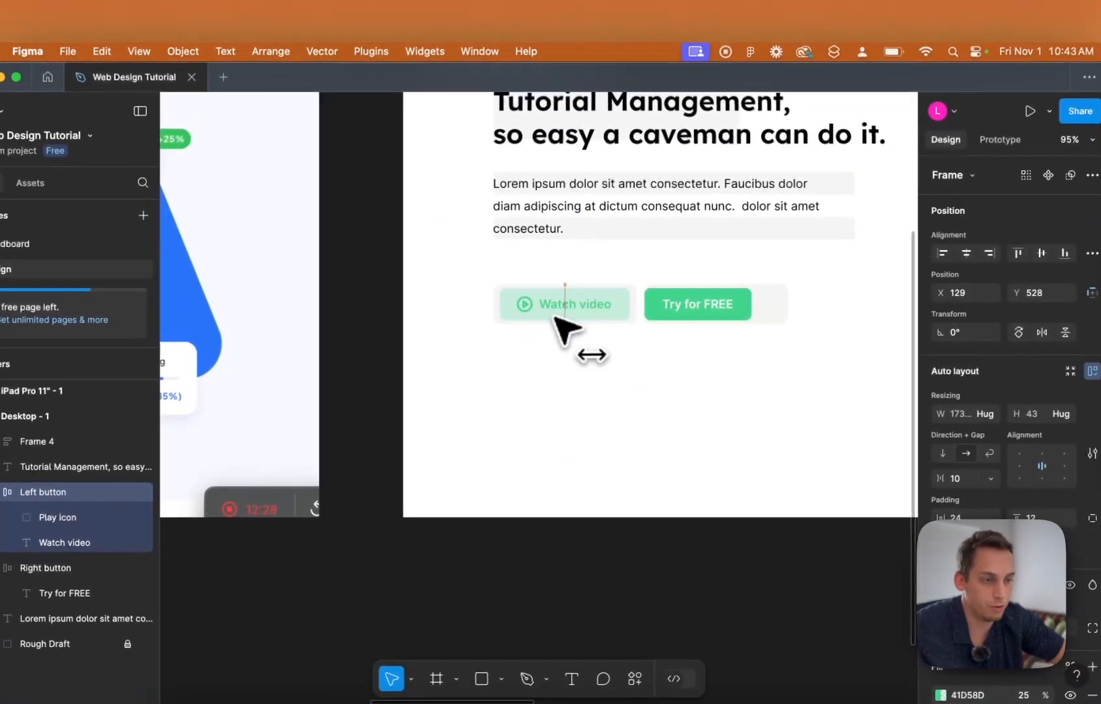
Shift the Right button left until it sits close beside the Left button, leaving only a small gap.
click(684, 312)
scroll(687, 312, up, 6)
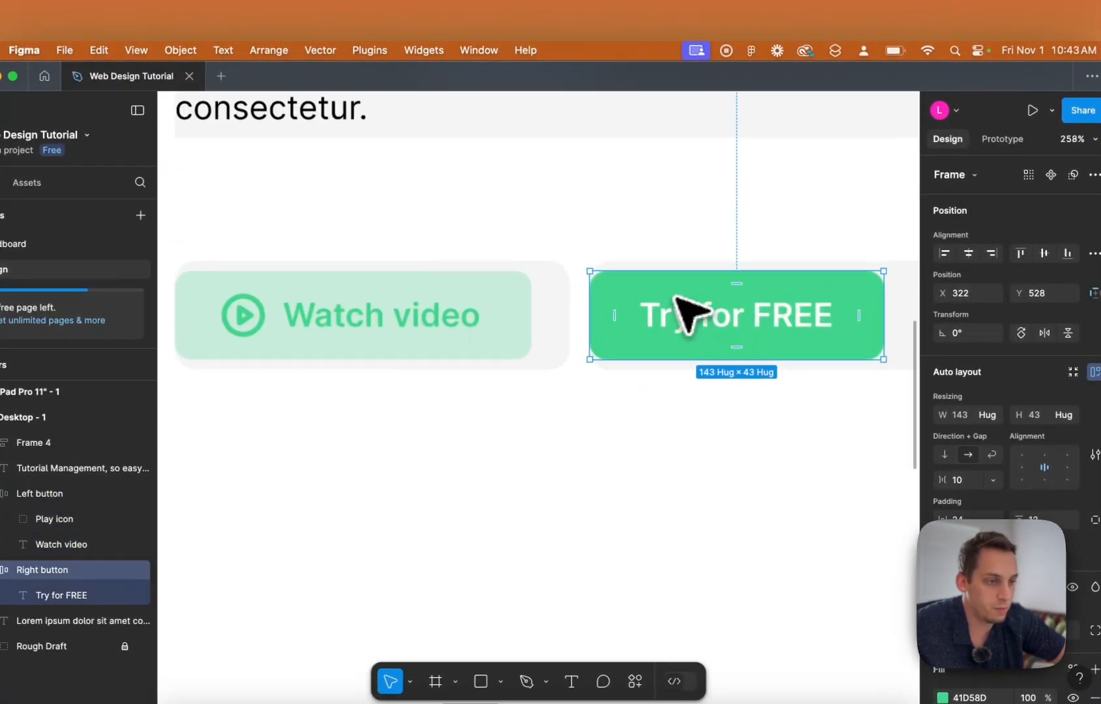
key(shift+Left)
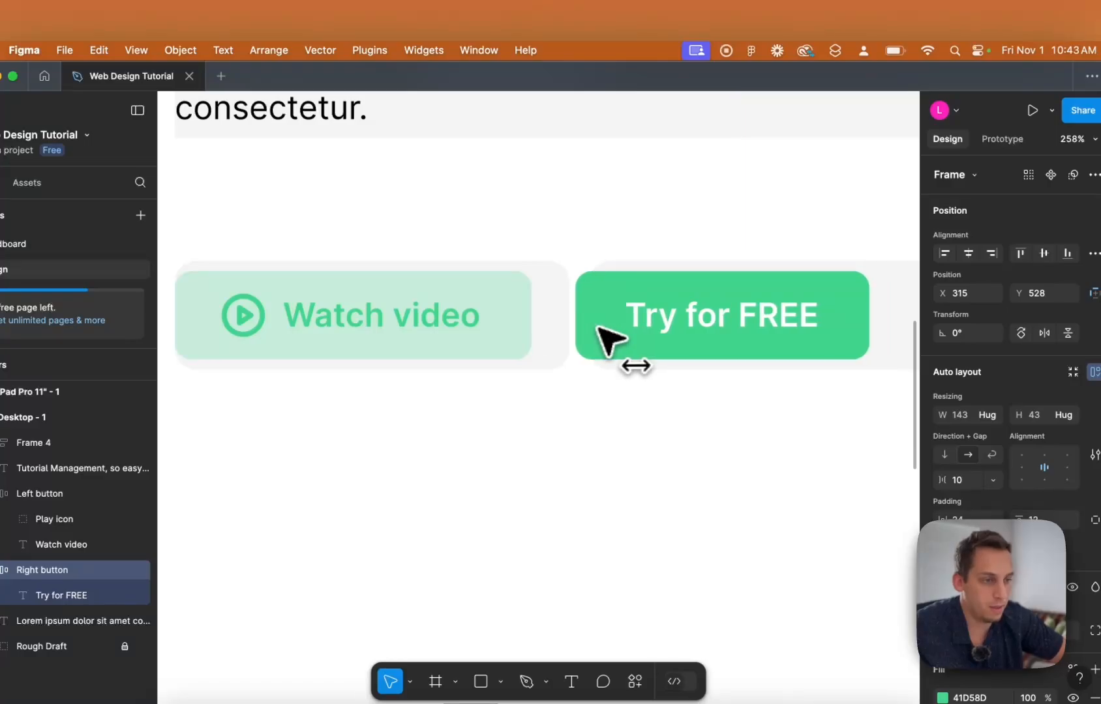
key(Right)
key(Right)
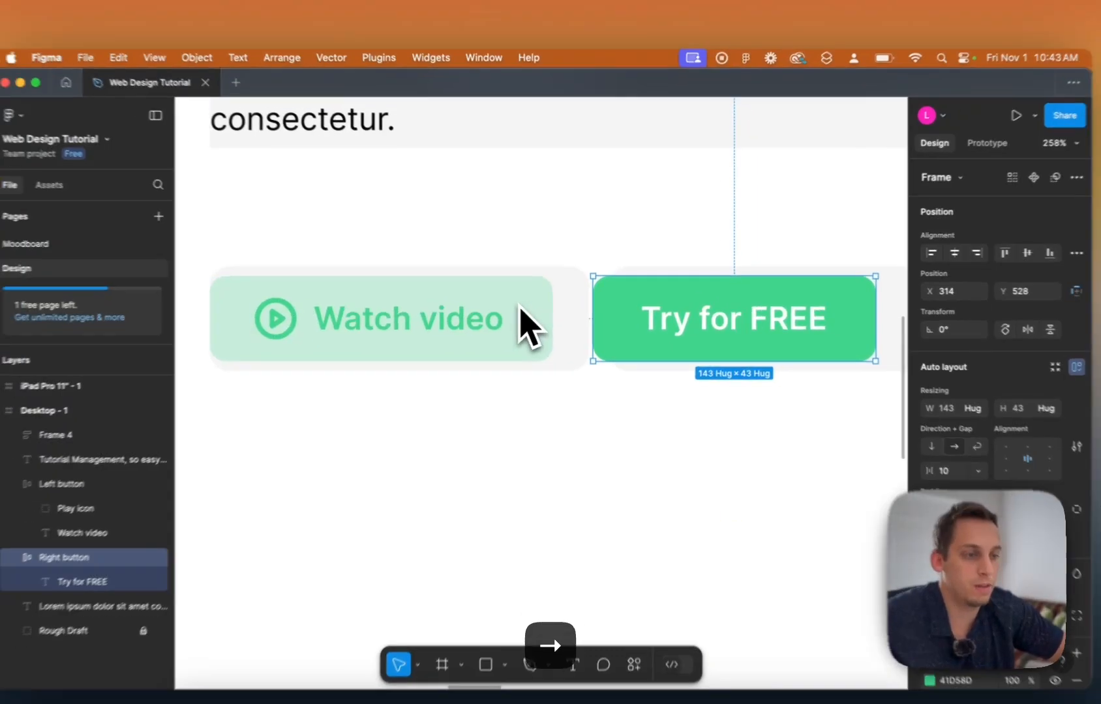
scroll(520, 305, down, 6)
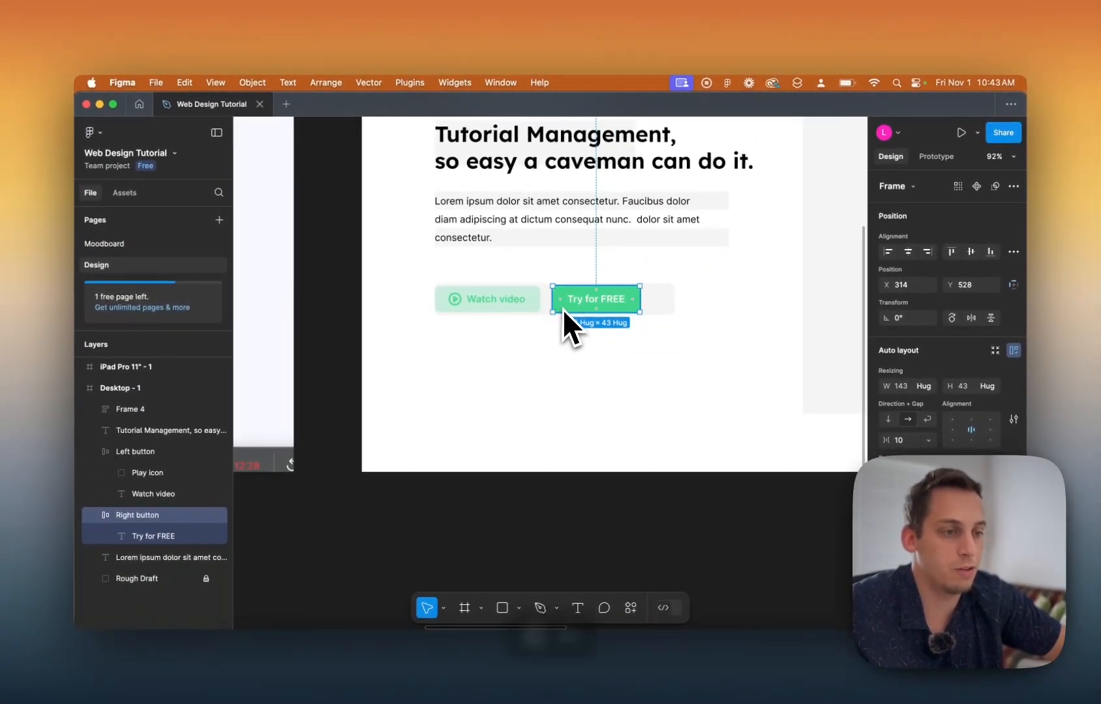
key(shift+Left)
key(Right)
key(Right)
click(546, 282)
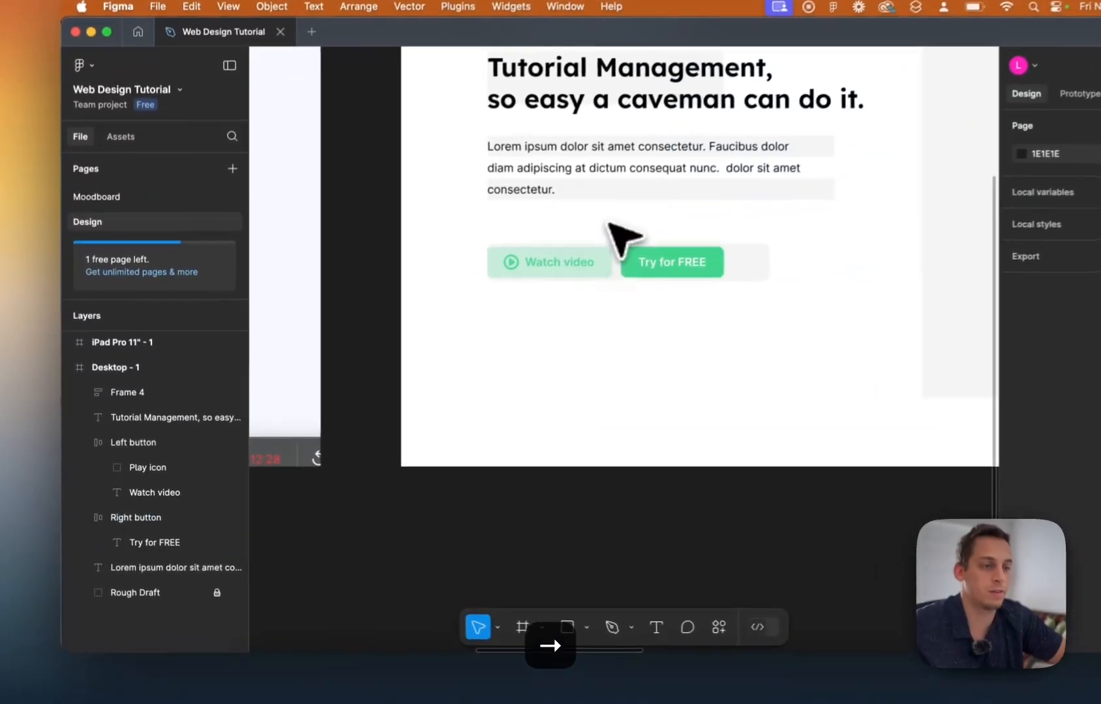
Hide the locked Rough Draft layer in the Desktop - 1 frame.
scroll(554, 281, down, 5)
scroll(617, 220, down, 2)
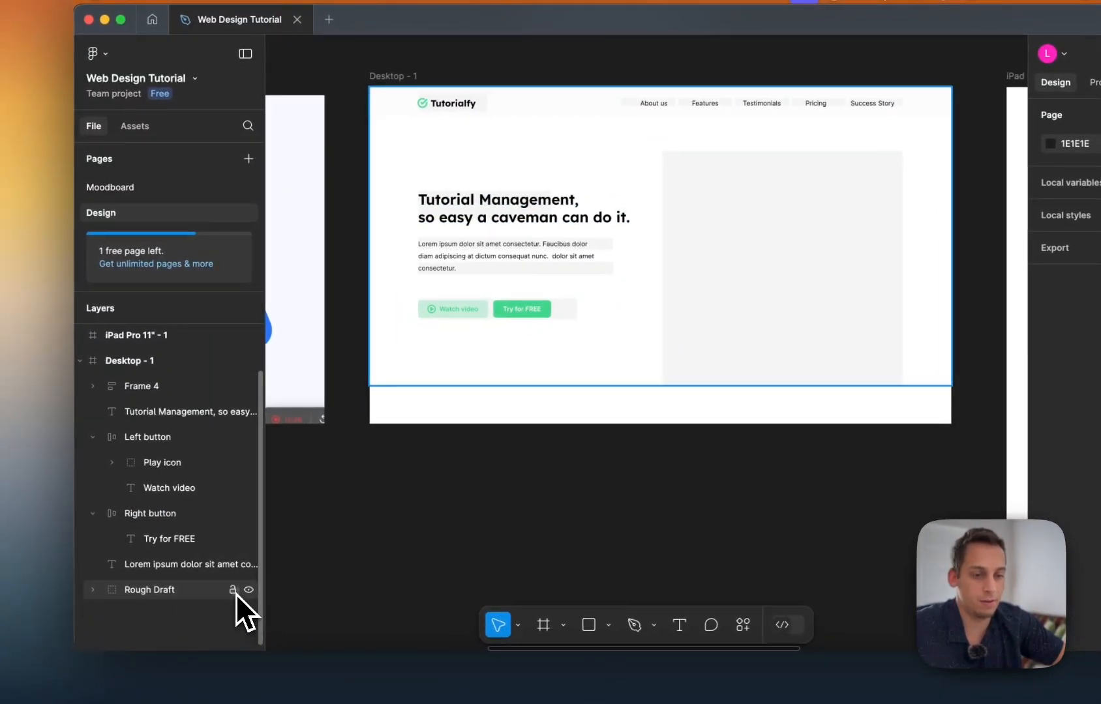
click(248, 590)
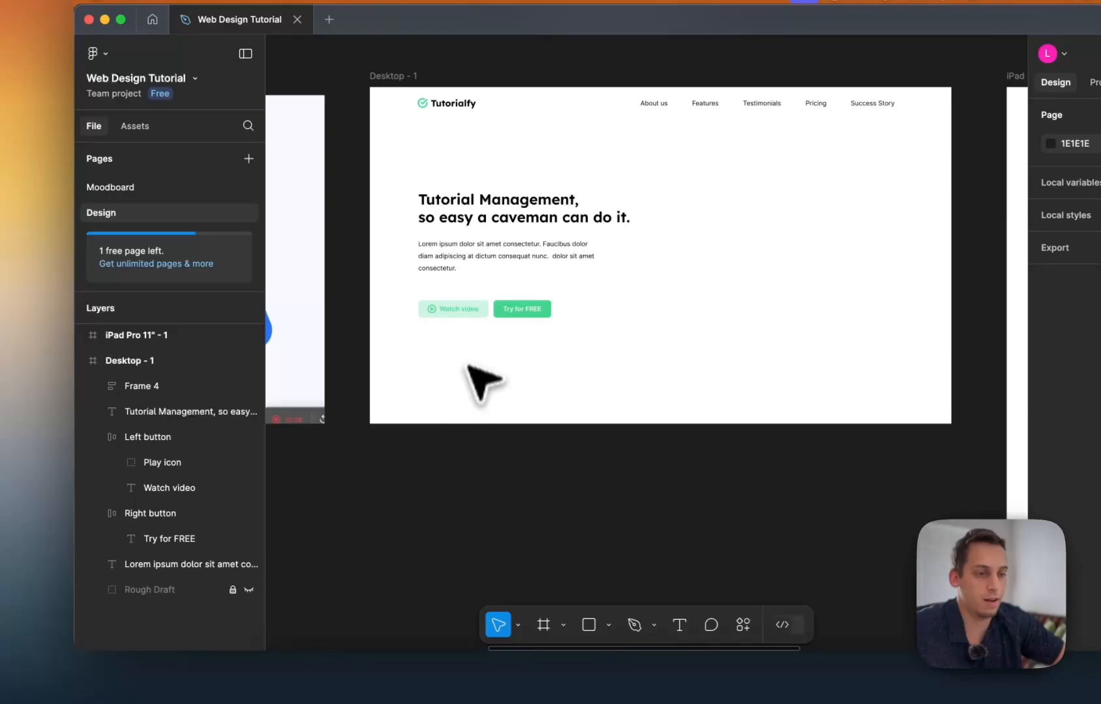
Move the lorem ipsum paragraph up to Y 355, closer beneath the hero heading.
scroll(424, 309, up, 2)
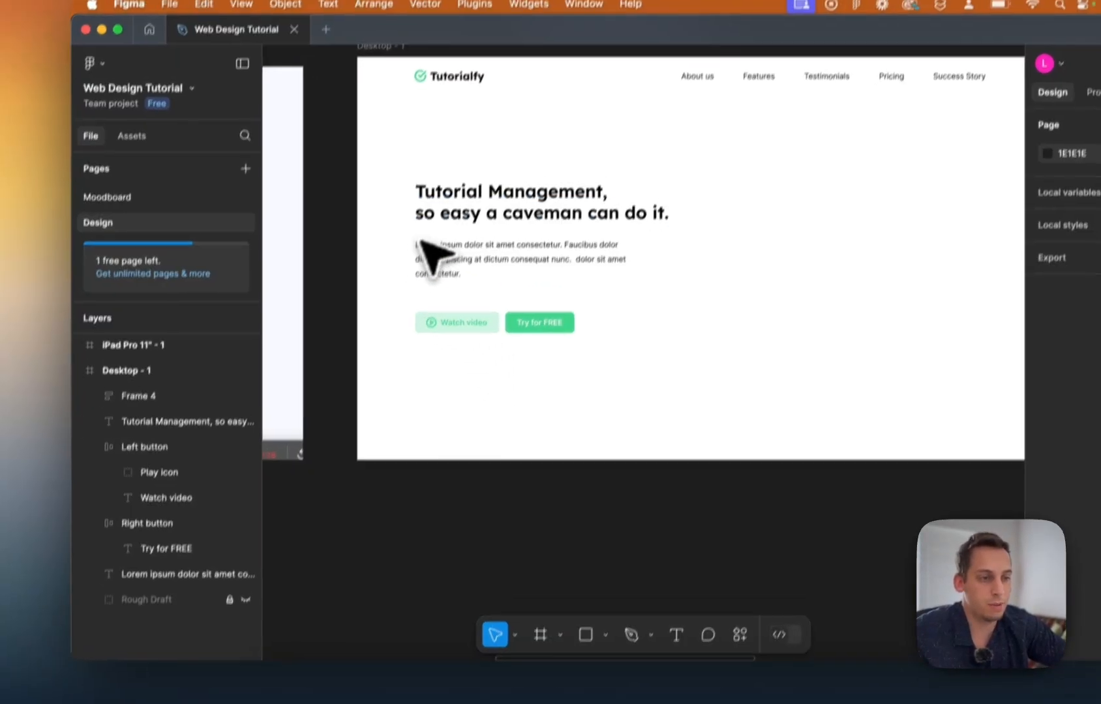
click(421, 245)
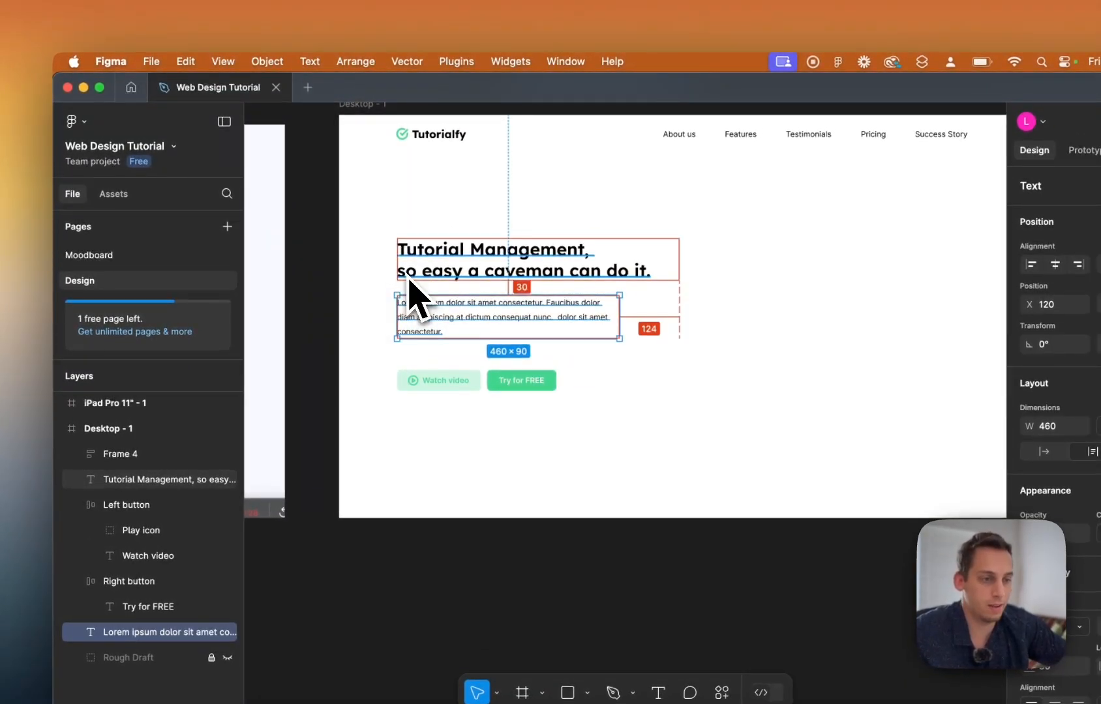
key(shift+Up)
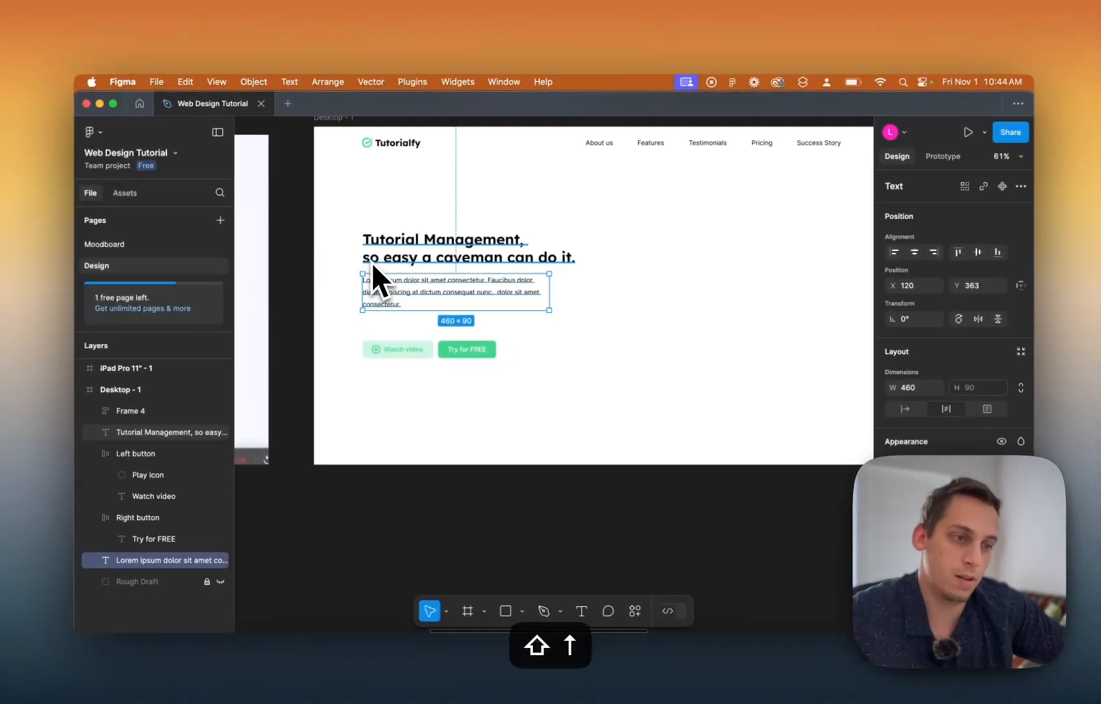
key(shift+Up)
key(Down)
key(Down)
key(Up)
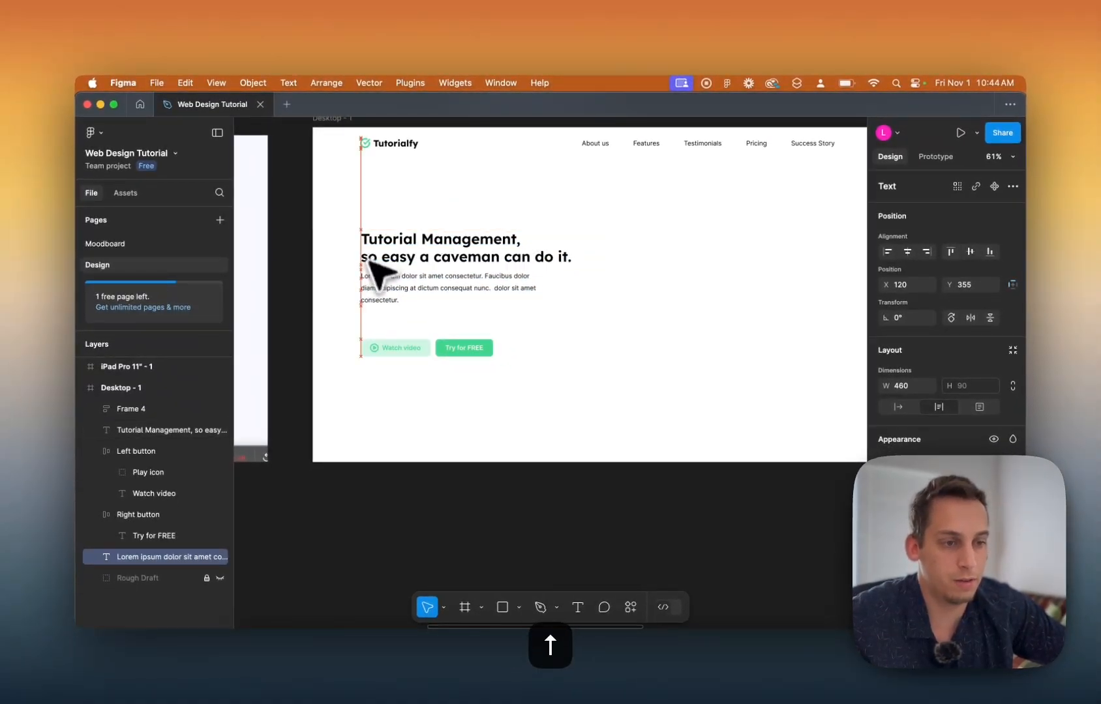
Move both hero buttons up together to Y 480, closer beneath the paragraph.
drag(350, 322, 503, 409)
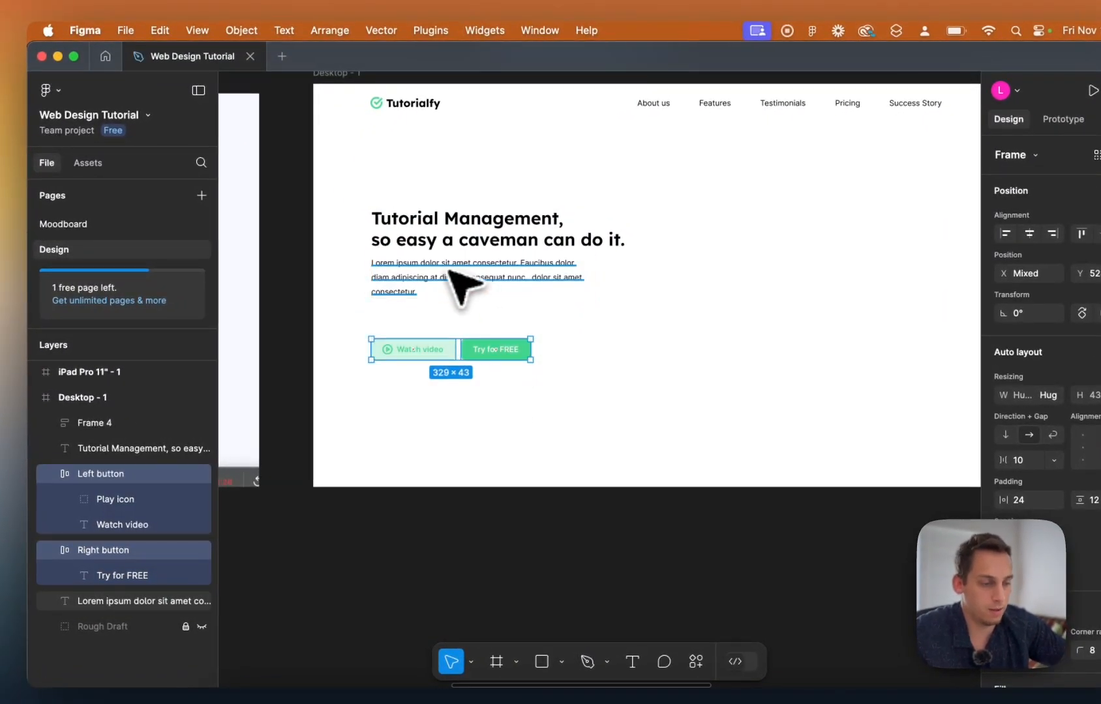
key(shift+Up)
key(shift+Up)
key(shift+Up)
key(shift+Up)
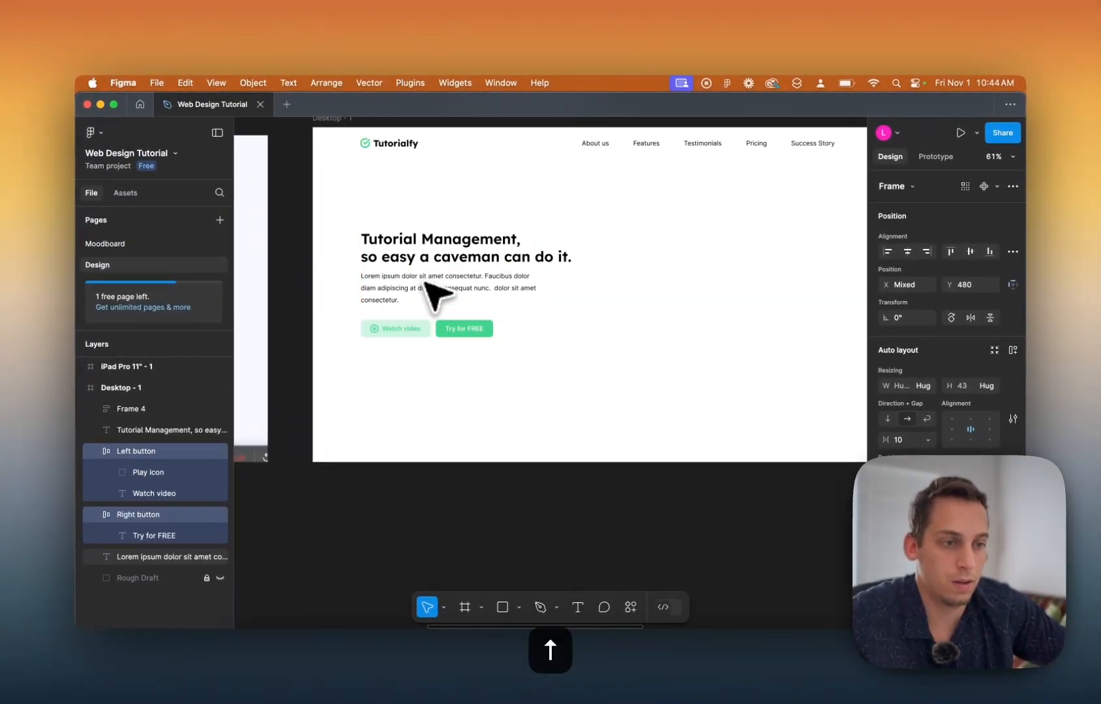
click(350, 209)
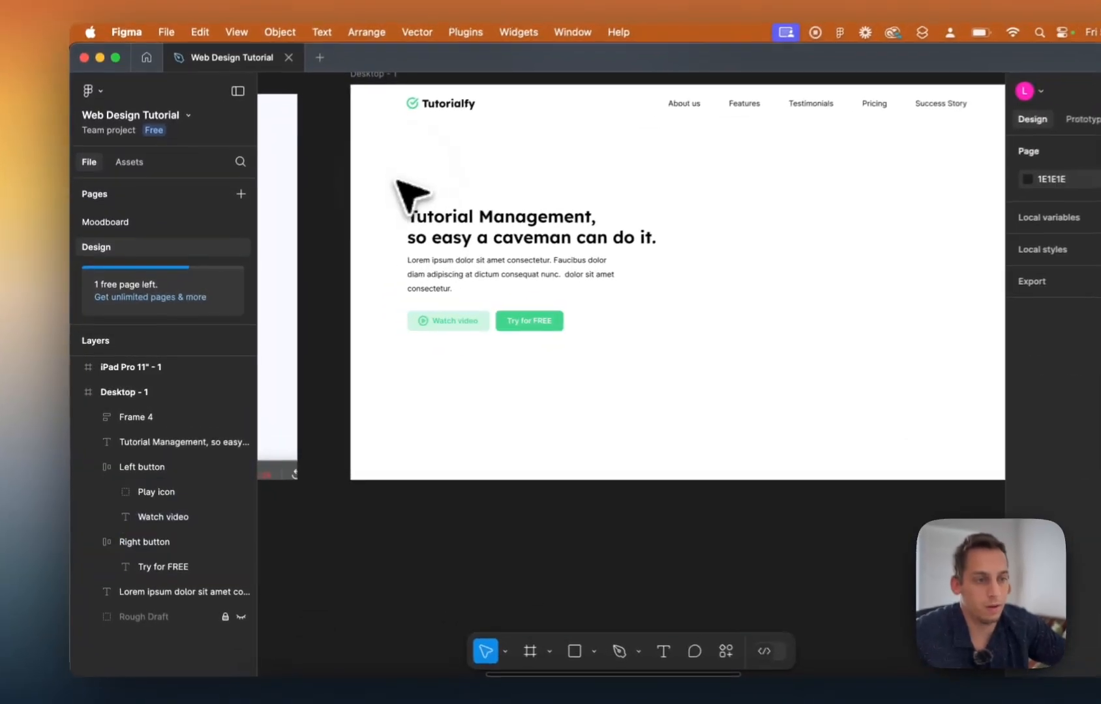
Move the hero heading, paragraph and both buttons down together, nearer the vertical middle of the Desktop - 1 frame.
scroll(350, 209, down, 5)
drag(349, 208, 496, 332)
drag(577, 325, 574, 320)
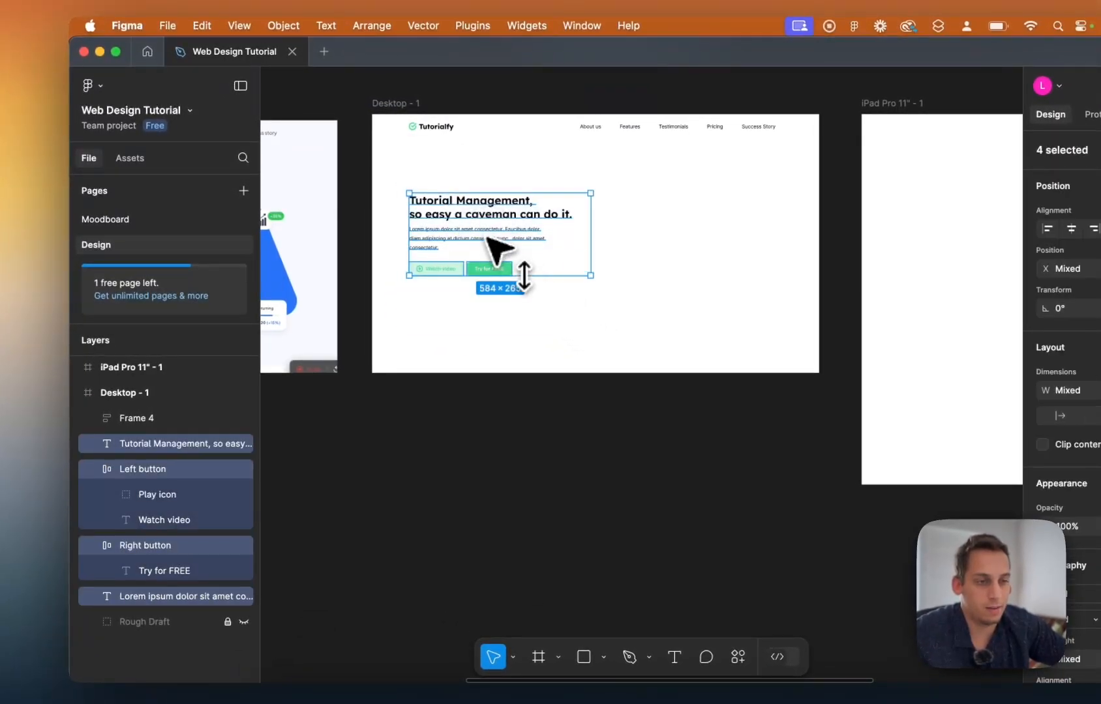
drag(486, 237, 486, 247)
click(399, 206)
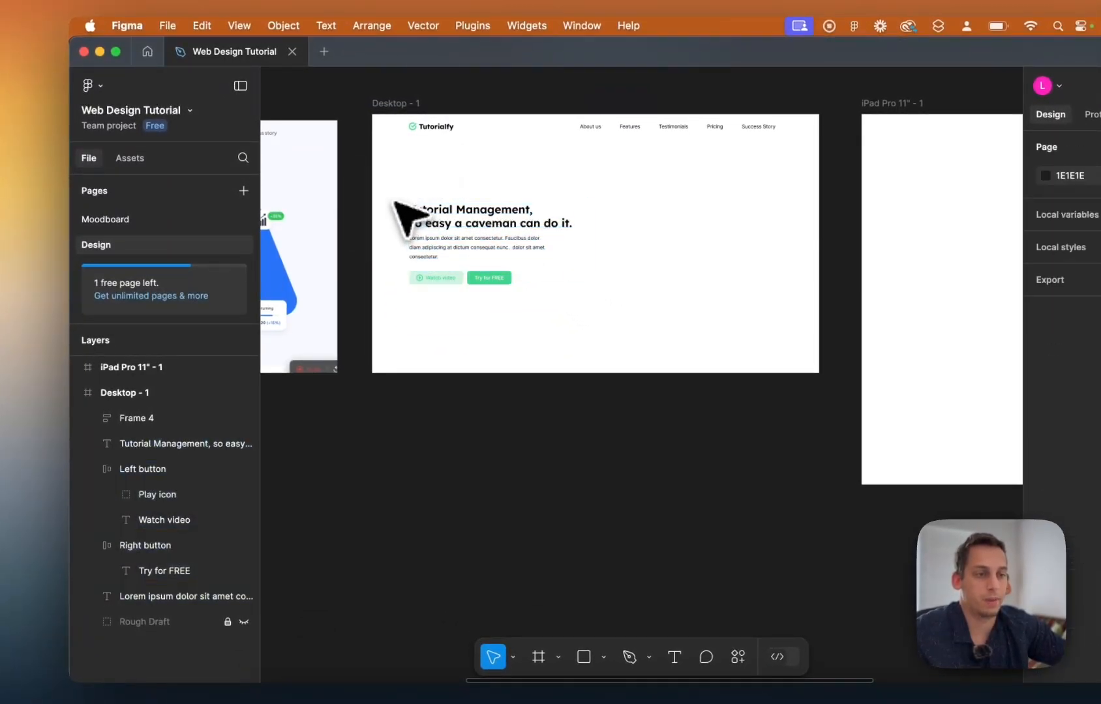
Wrap the hero heading and the paragraph together in an auto layout frame.
scroll(395, 203, up, 3)
drag(460, 223, 518, 271)
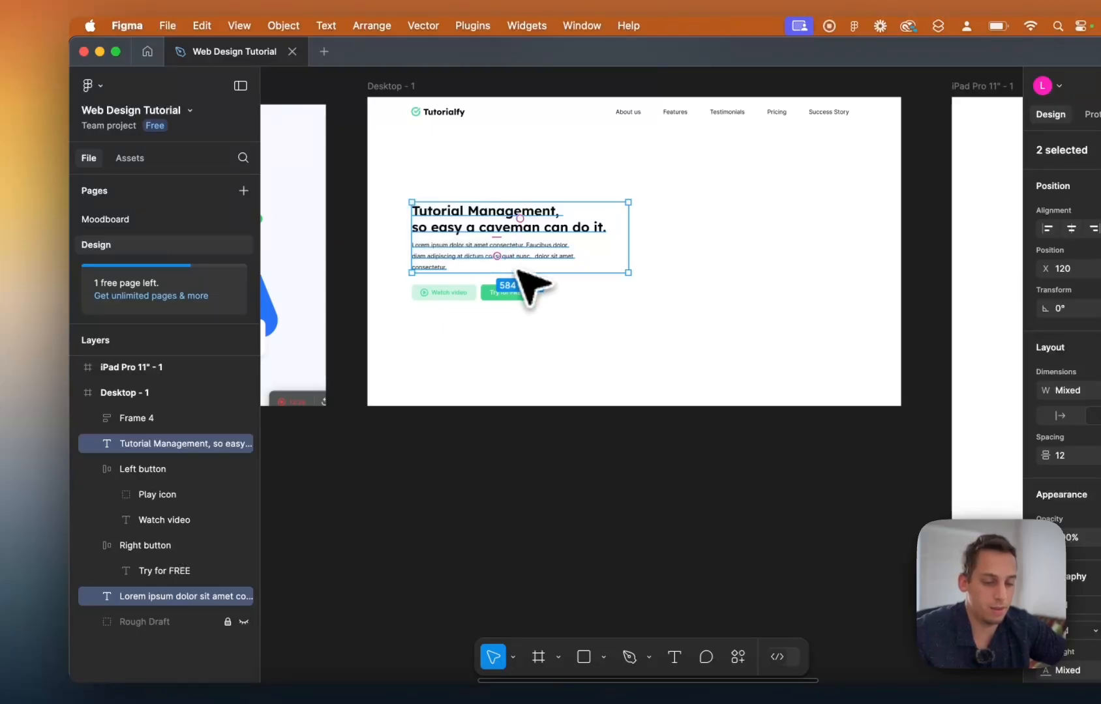
key(shift+a)
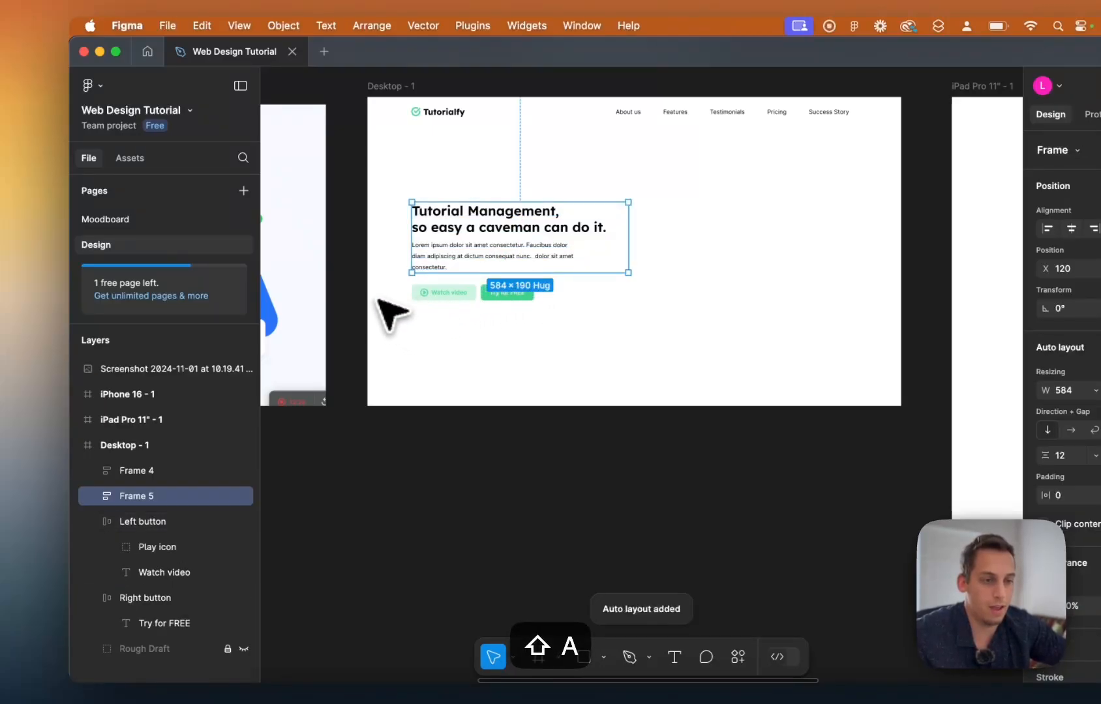
Wrap the Watch video and Try for FREE buttons together in an auto layout frame and name it "Button row".
drag(378, 297, 607, 314)
key(shift+a)
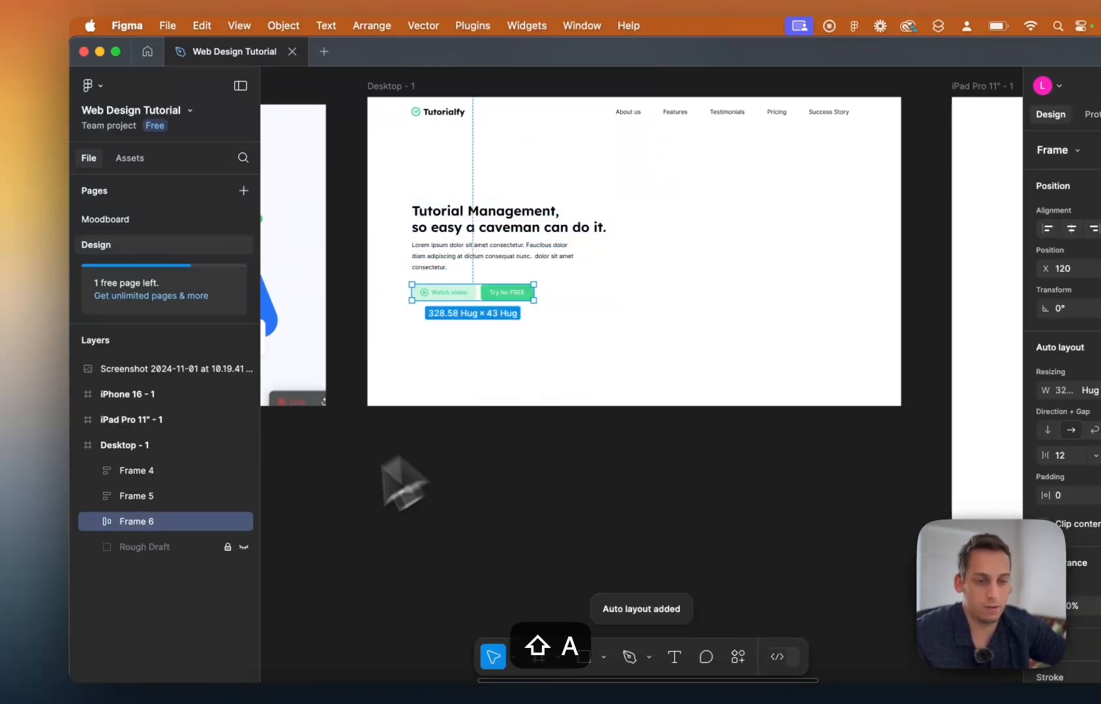
double_click(133, 521)
text(Button row)
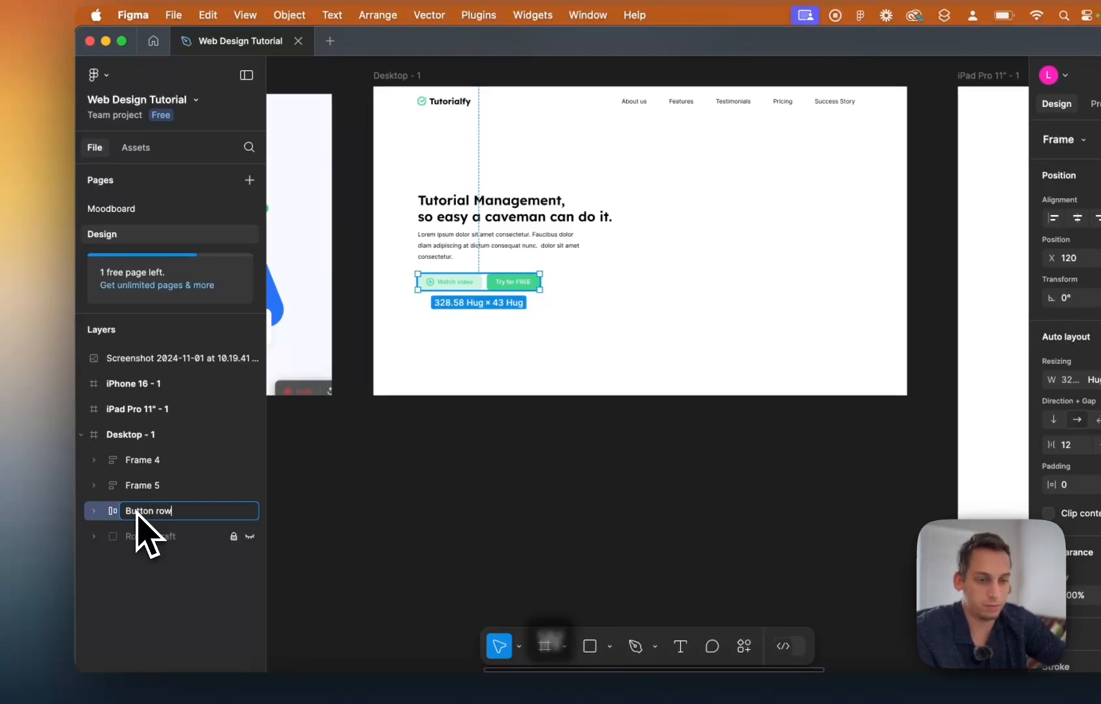
key(Return)
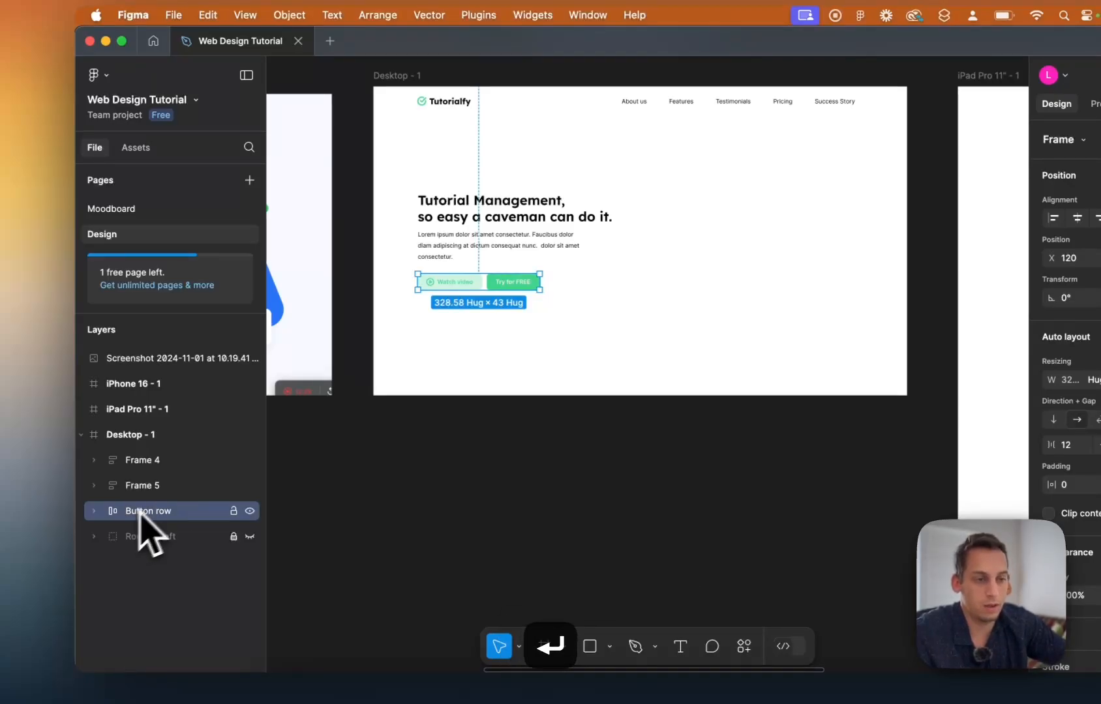
Rename the auto layout frame holding the hero heading and paragraph as "Text Column".
click(423, 260)
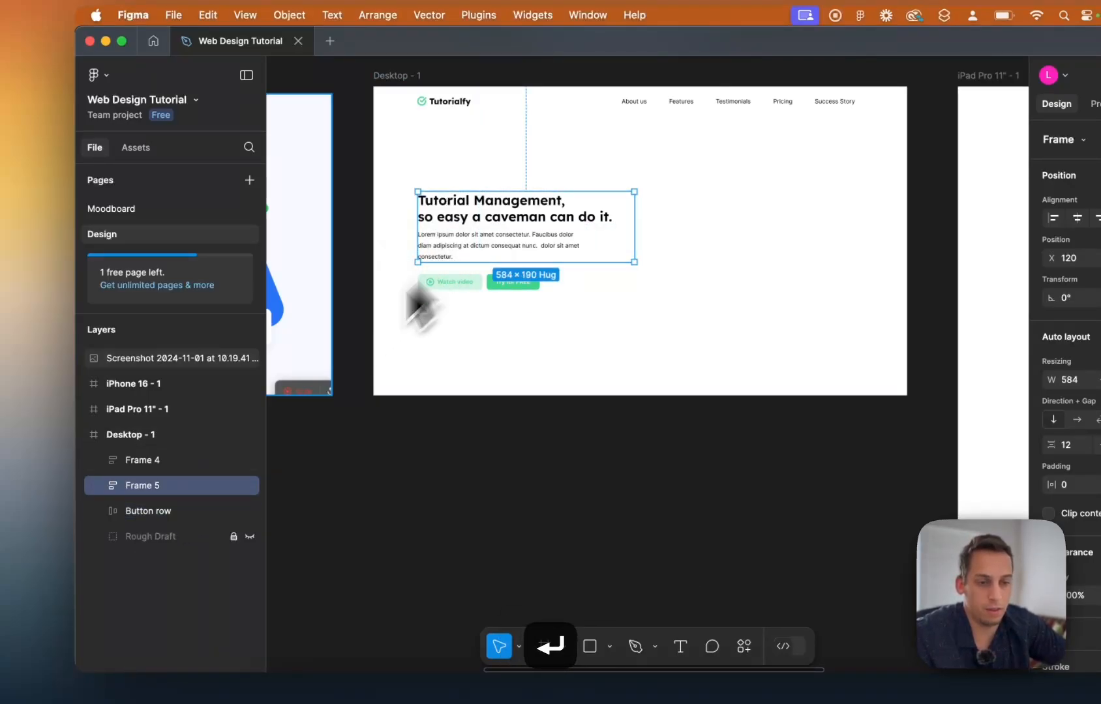
click(138, 490)
text(Text Column)
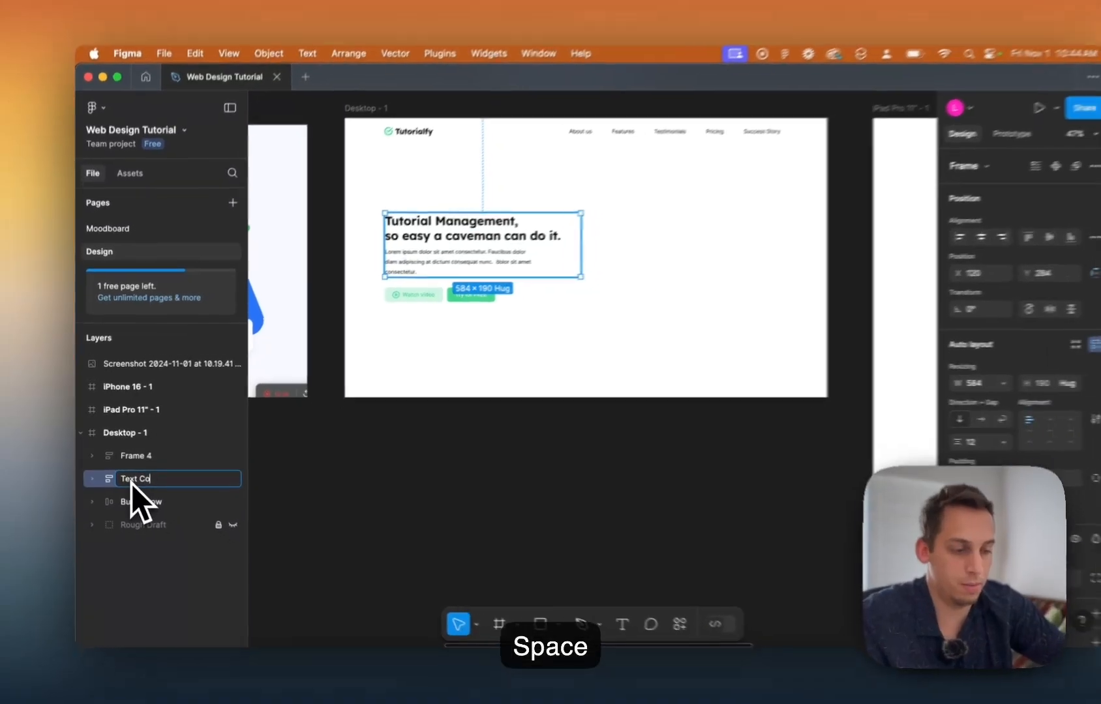
key(Return)
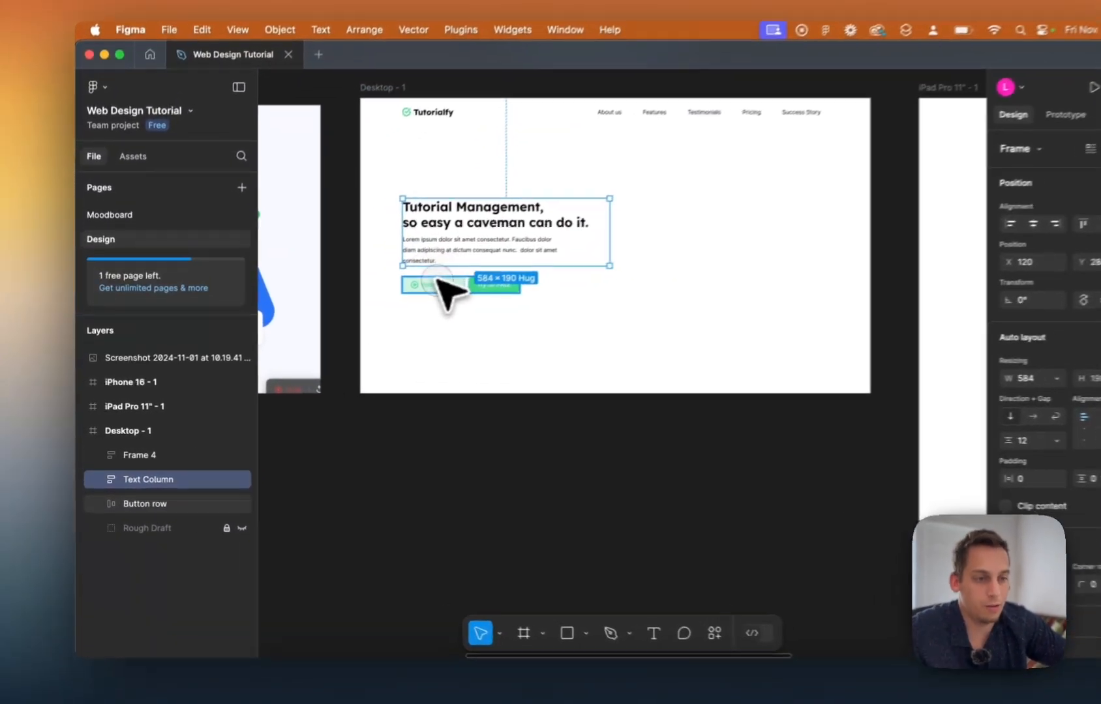
Wrap the Text Column and Button row frames together in a vertical auto layout frame.
shift+click(437, 284)
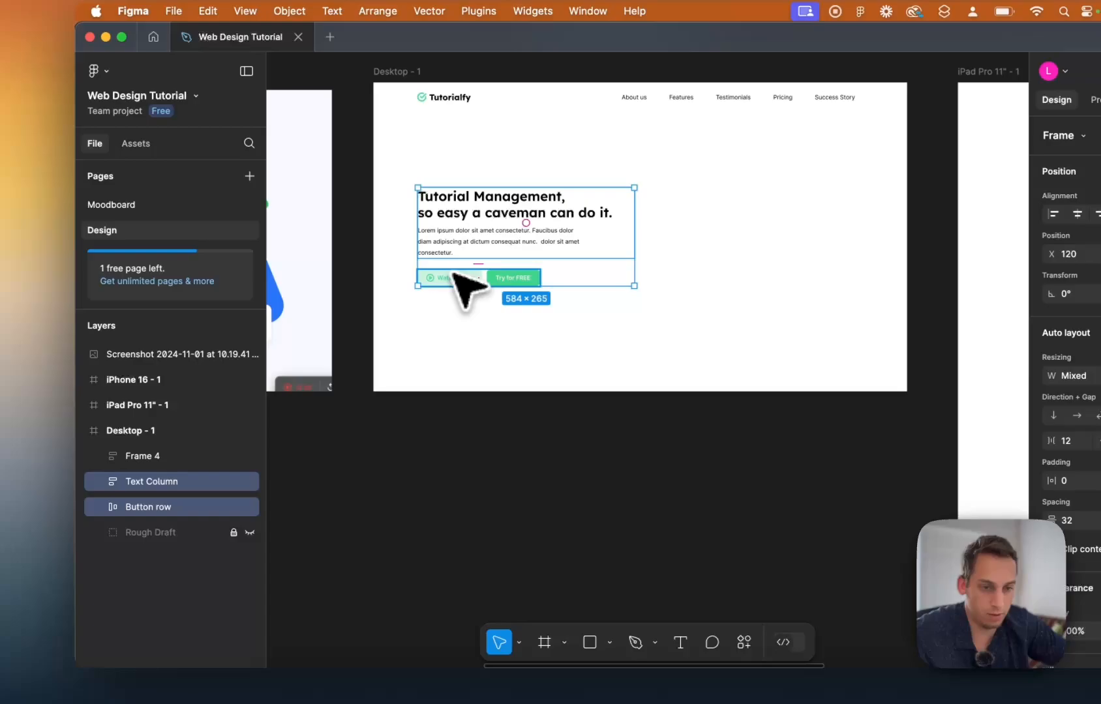
key(shift+a)
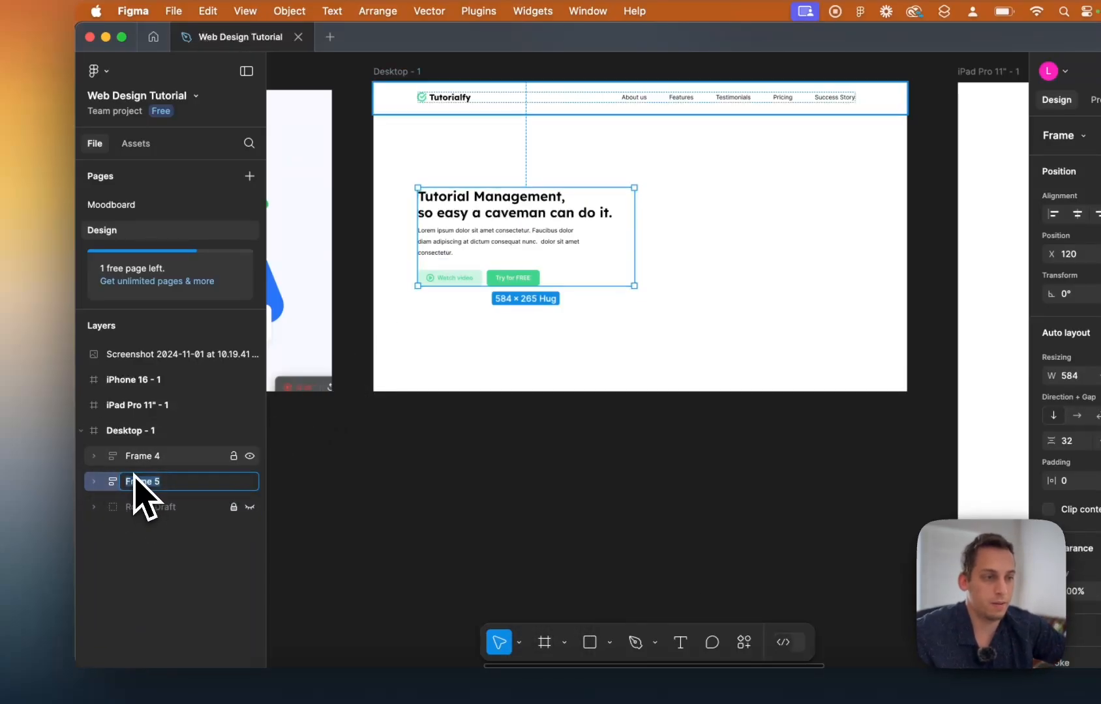
Rename the header frame as "Navbar" and the frame around the hero text and buttons as "Hero-Left".
click(139, 458)
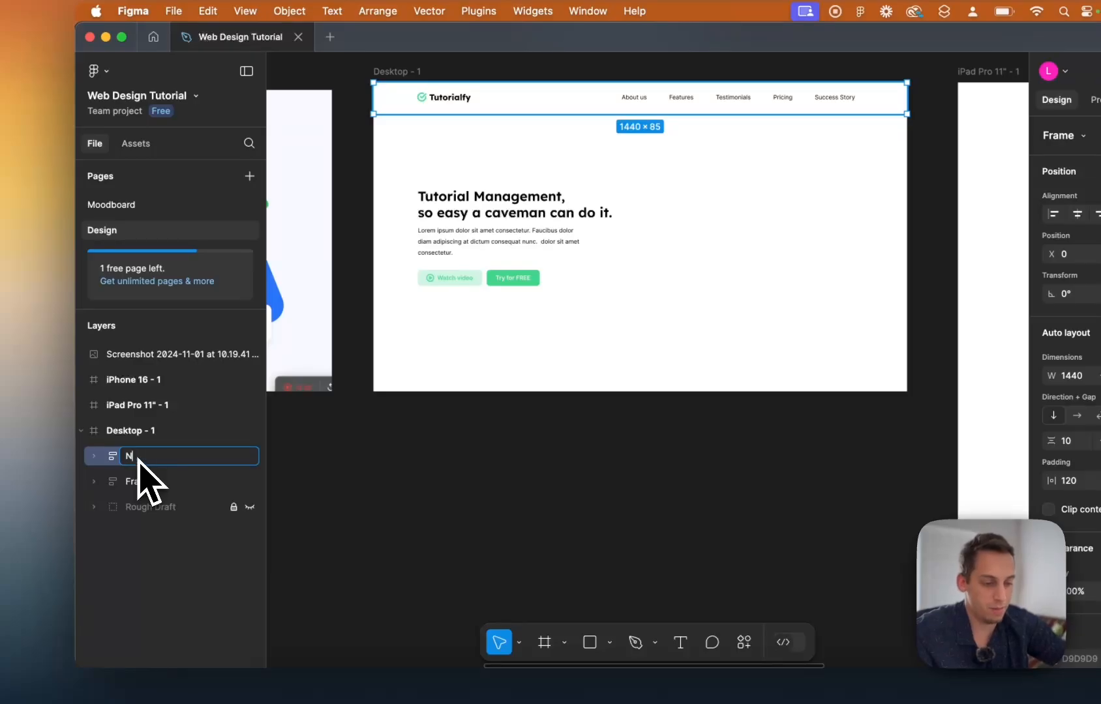
double_click(133, 485)
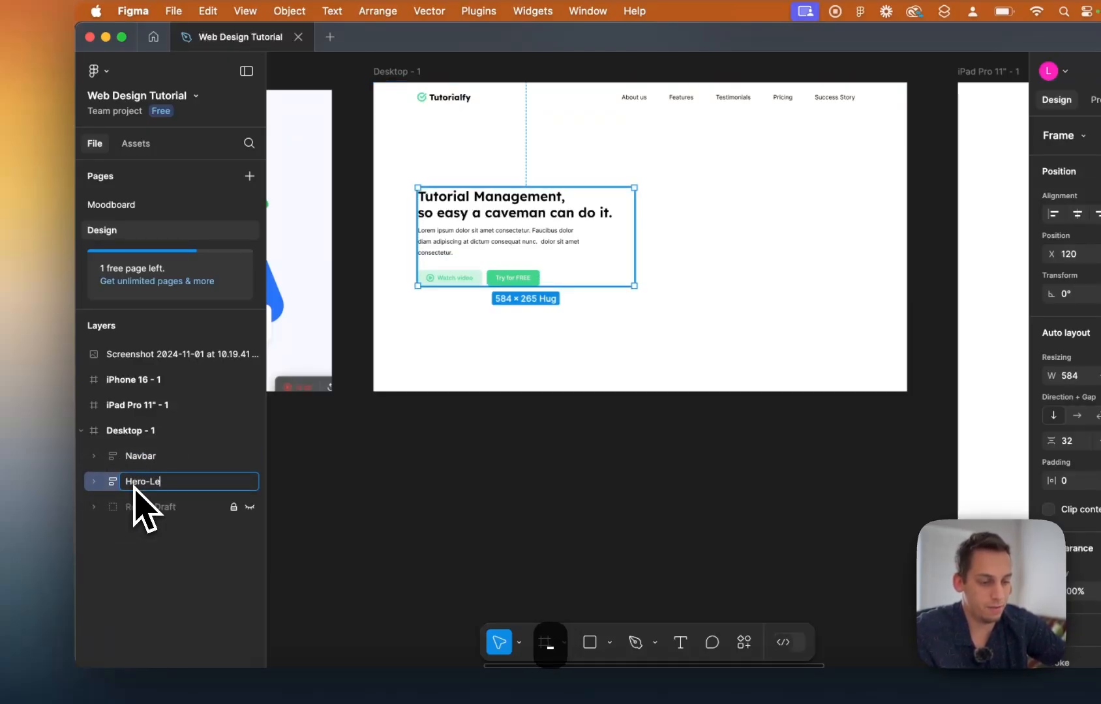
click(390, 421)
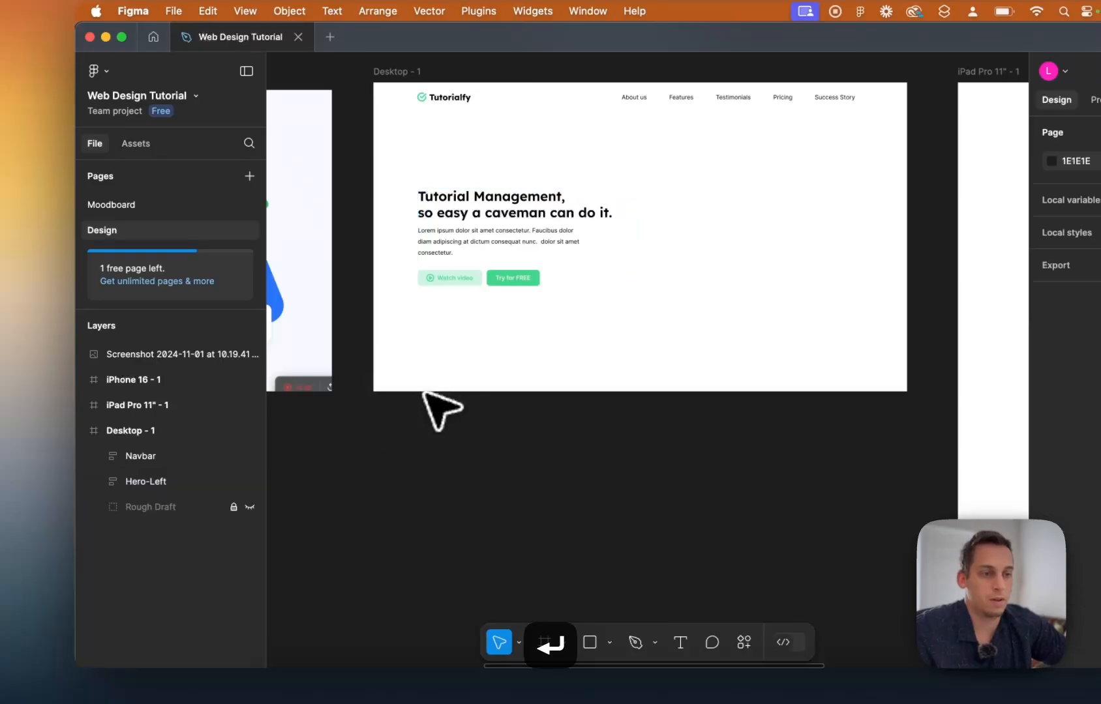
Compare the reference screenshot's hero illustration with the empty half of the Desktop - 1 frame's hero.
scroll(426, 394, left, 10)
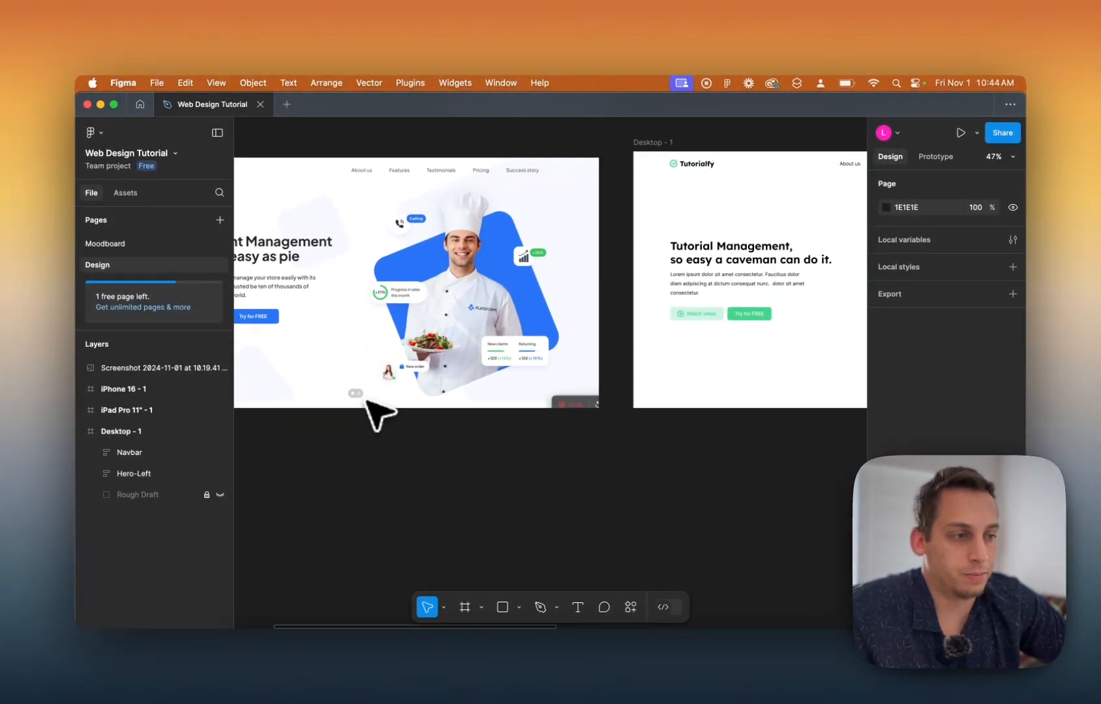
scroll(380, 414, right, 10)
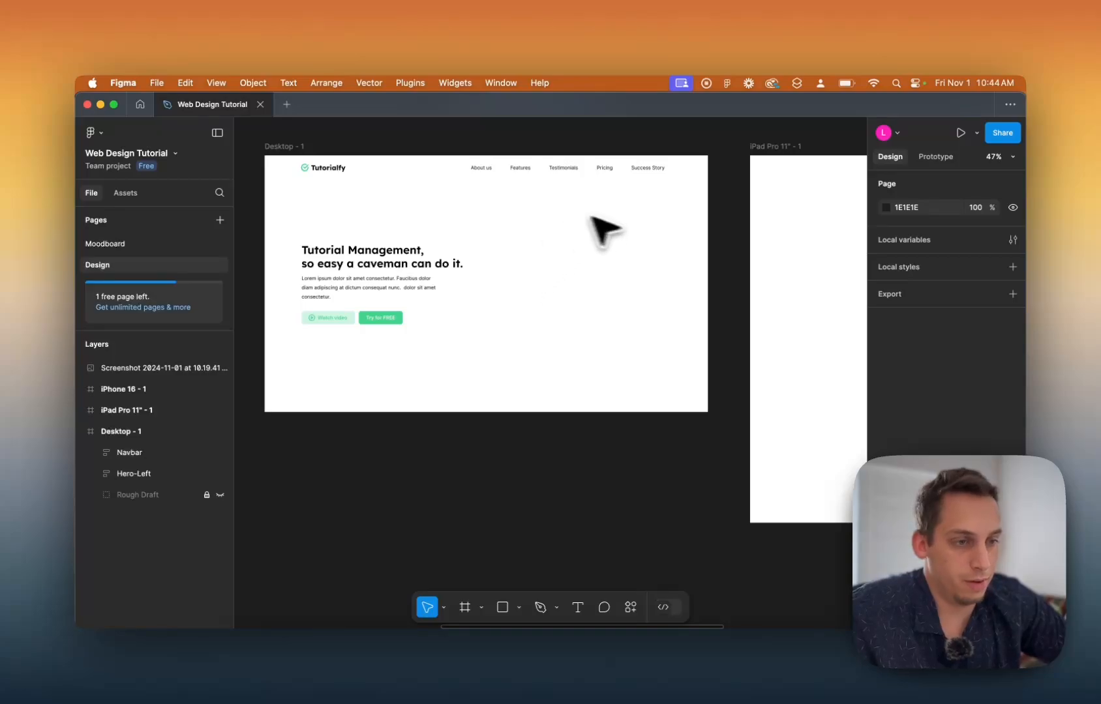
scroll(591, 218, left, 10)
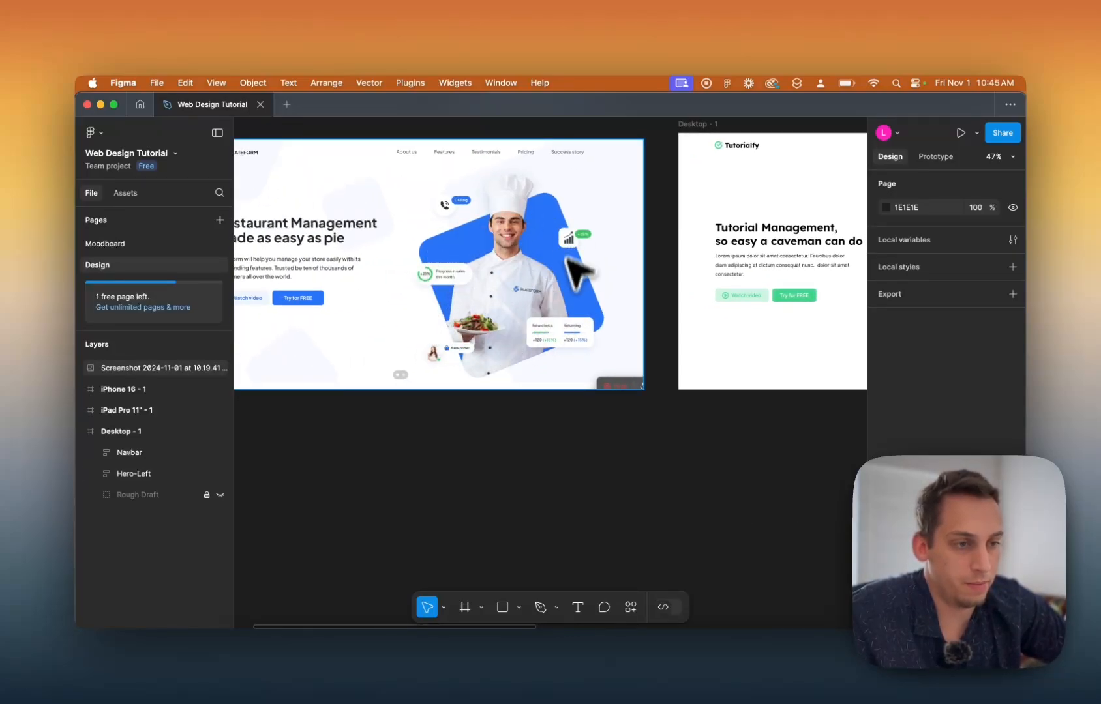
scroll(477, 298, up, 5)
scroll(475, 298, right, 3)
scroll(475, 299, down, 6)
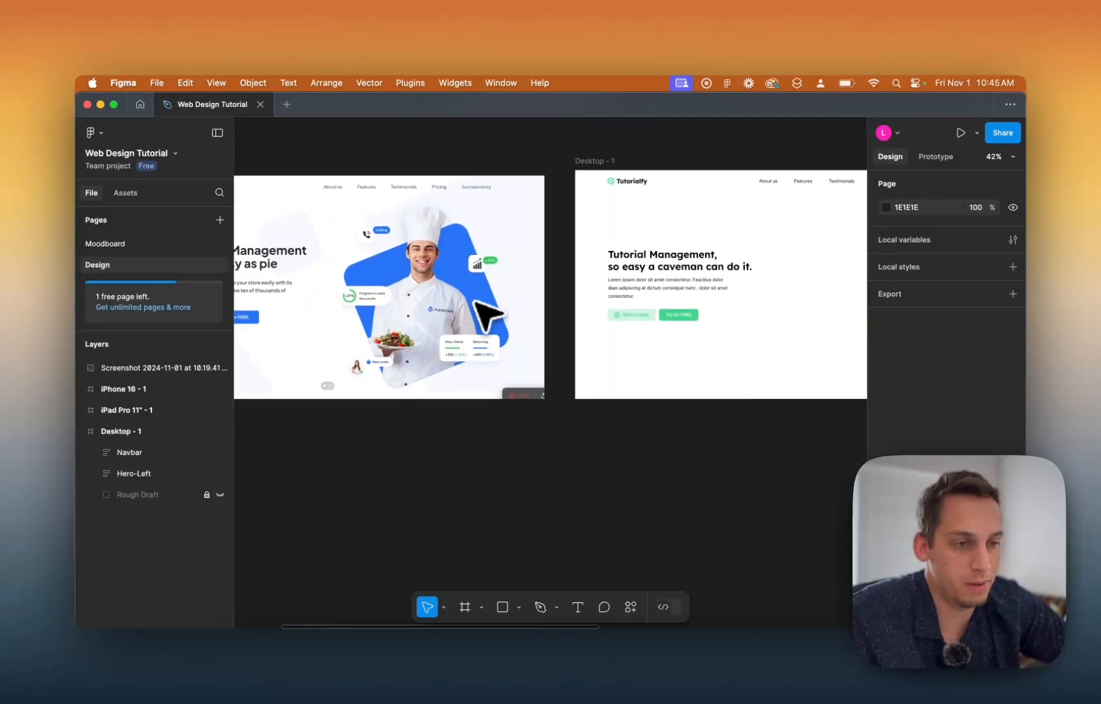
Draw a rectangle about 440 × 482 in the empty area beside the hero text of the Desktop - 1 frame.
scroll(488, 316, left, 3)
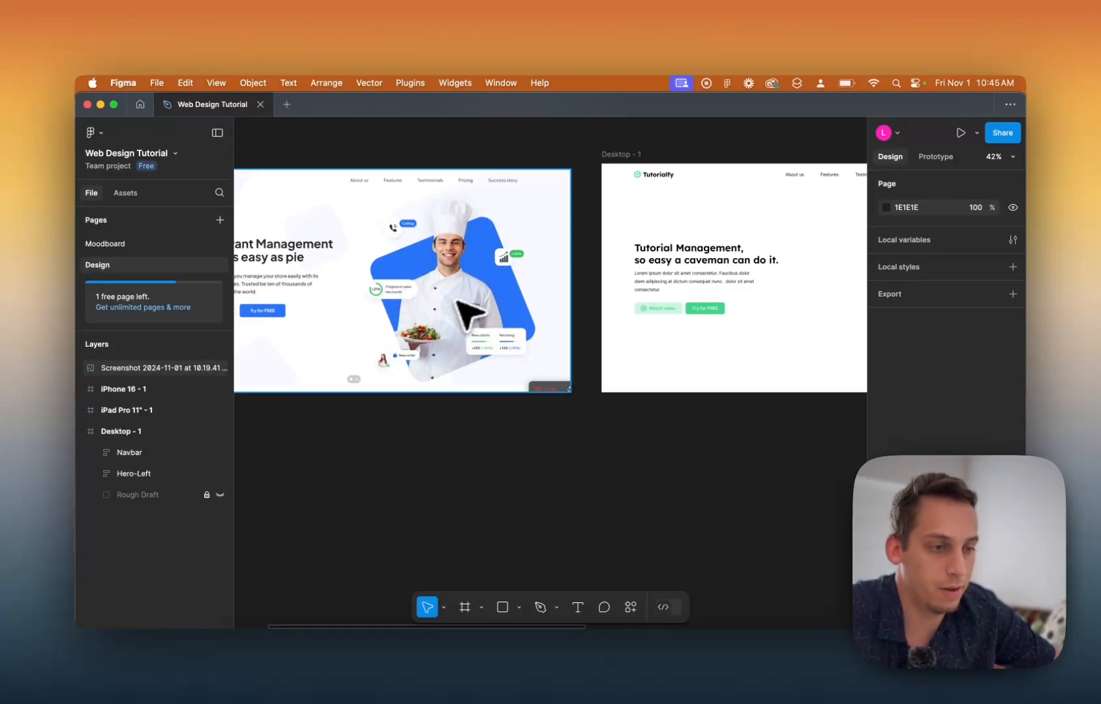
scroll(541, 275, right, 10)
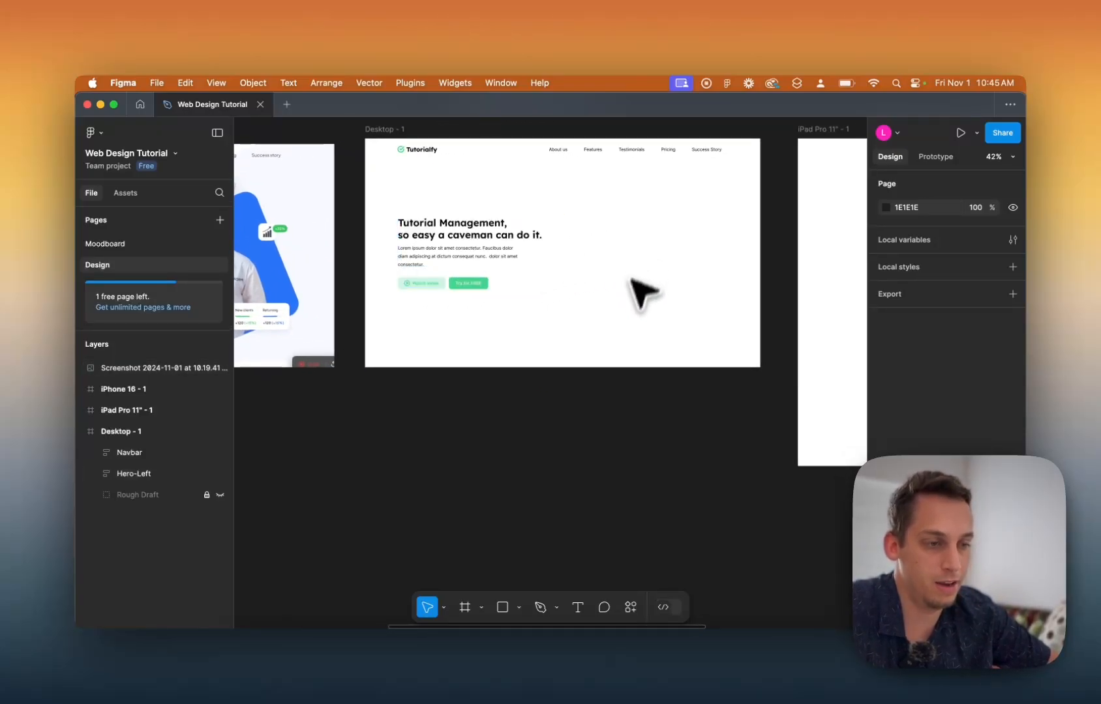
scroll(613, 301, left, 7)
scroll(612, 300, right, 7)
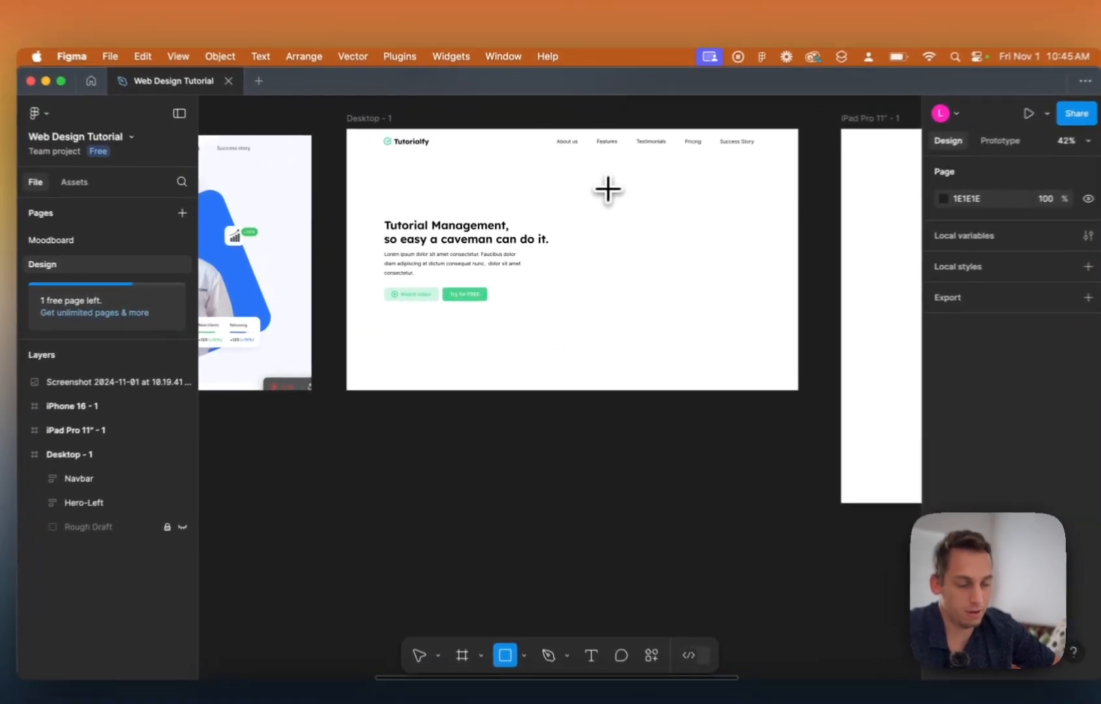
drag(589, 199, 615, 285)
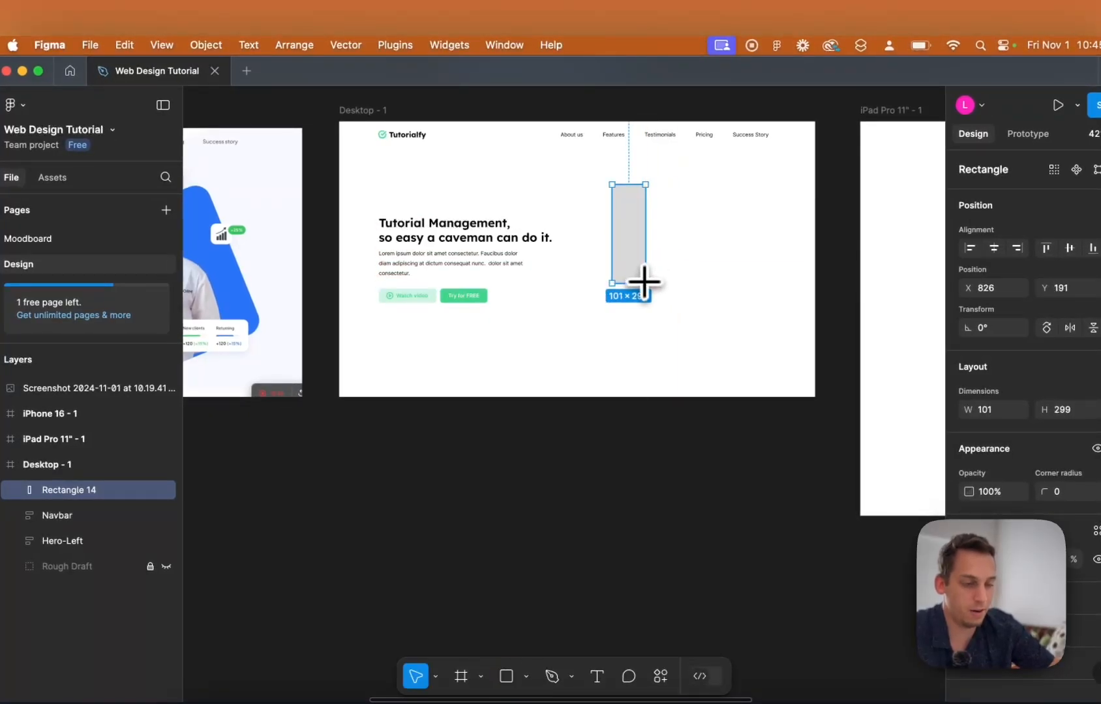
key(ctrl+g)
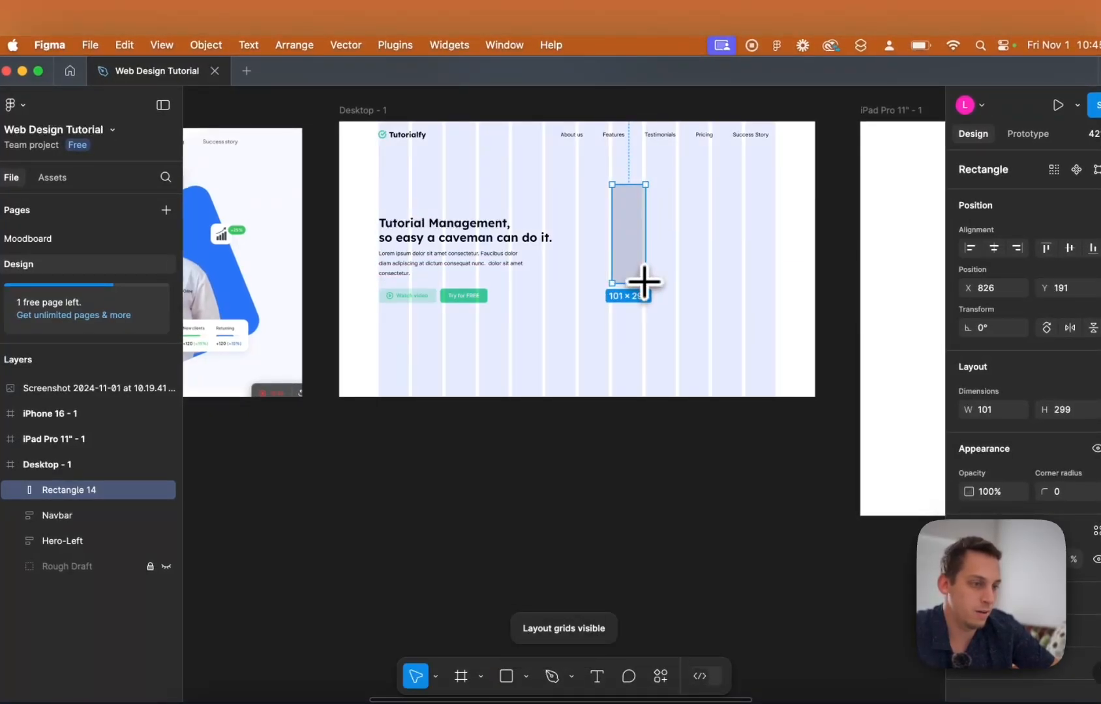
key(ctrl+g)
drag(645, 283, 757, 343)
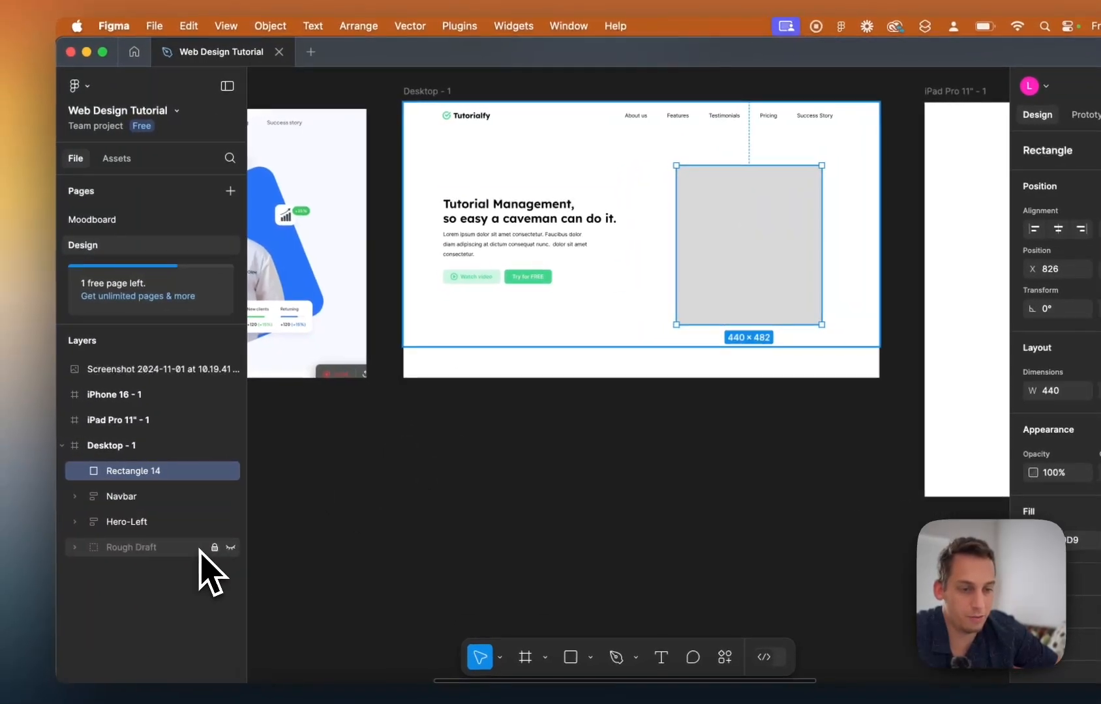
Compare the rectangle with the briefly shown Rough Draft group, hide the group again, and resize the rectangle to about 494 × 477.
click(230, 547)
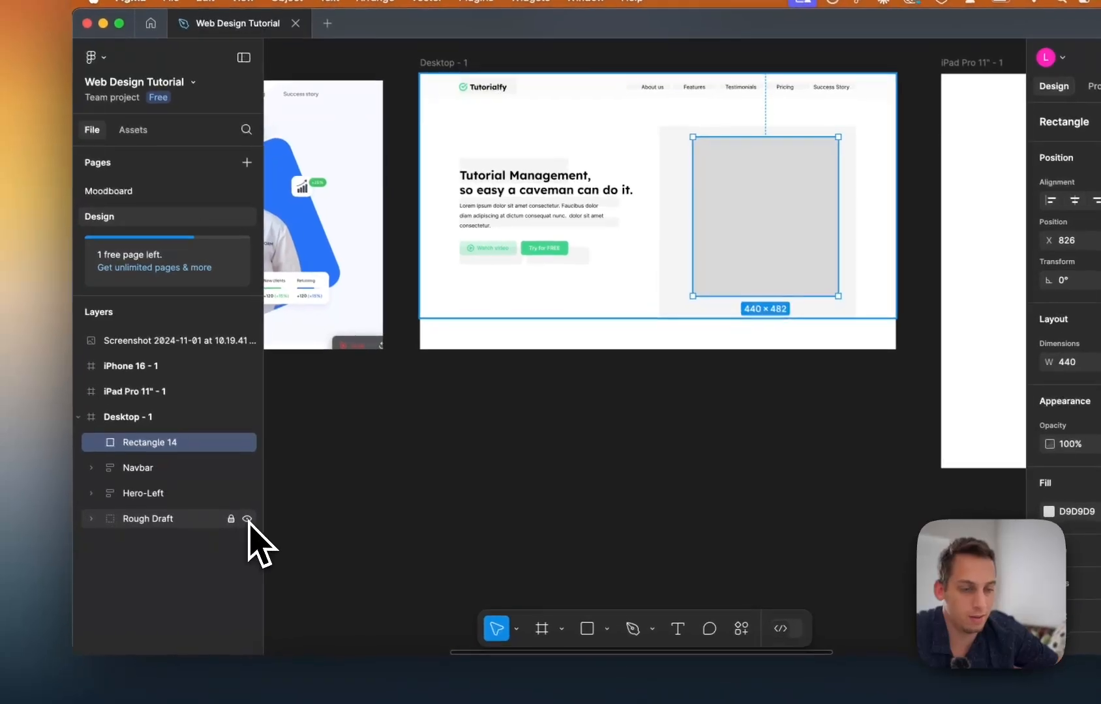
click(184, 566)
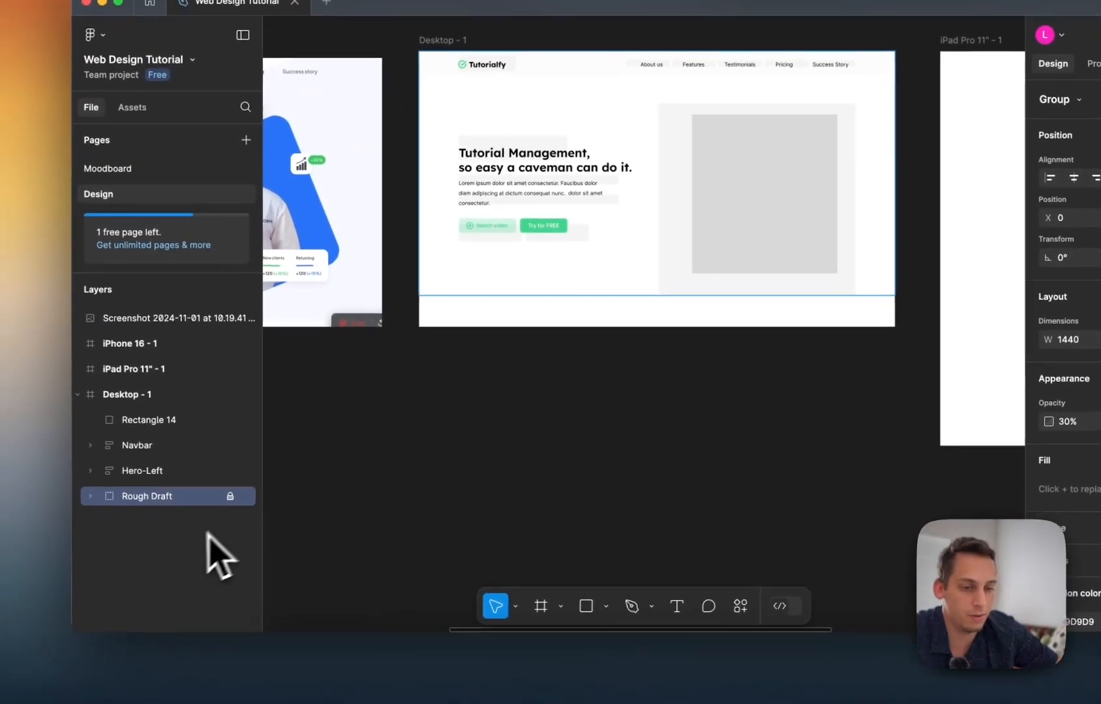
click(250, 493)
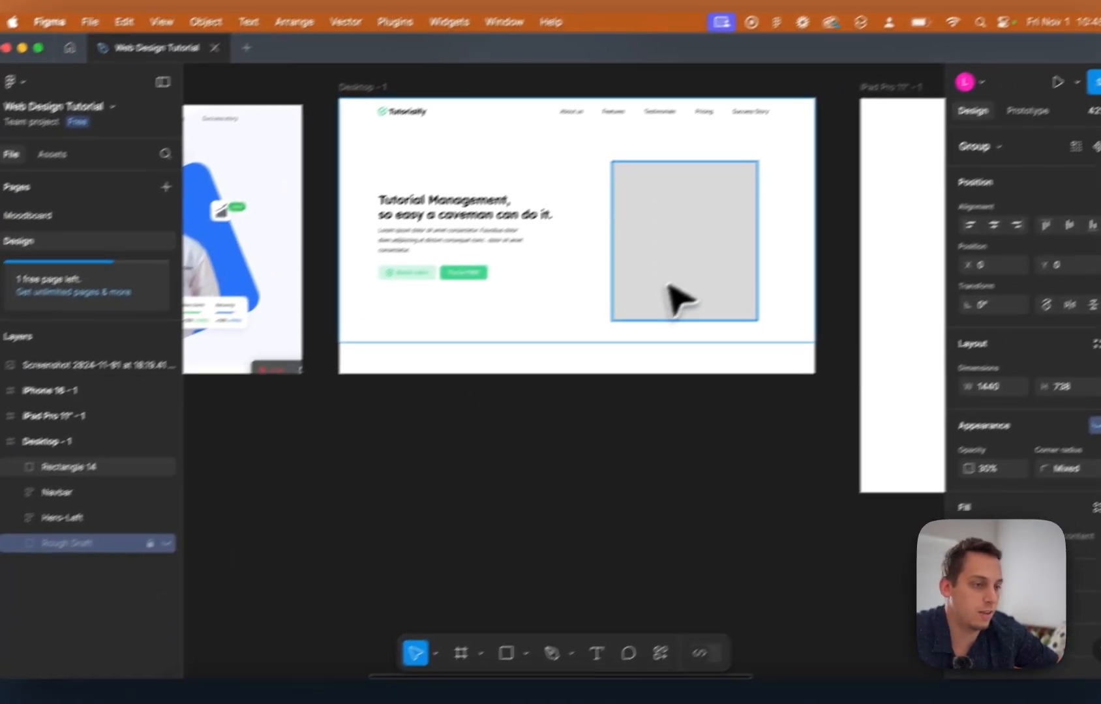
click(766, 247)
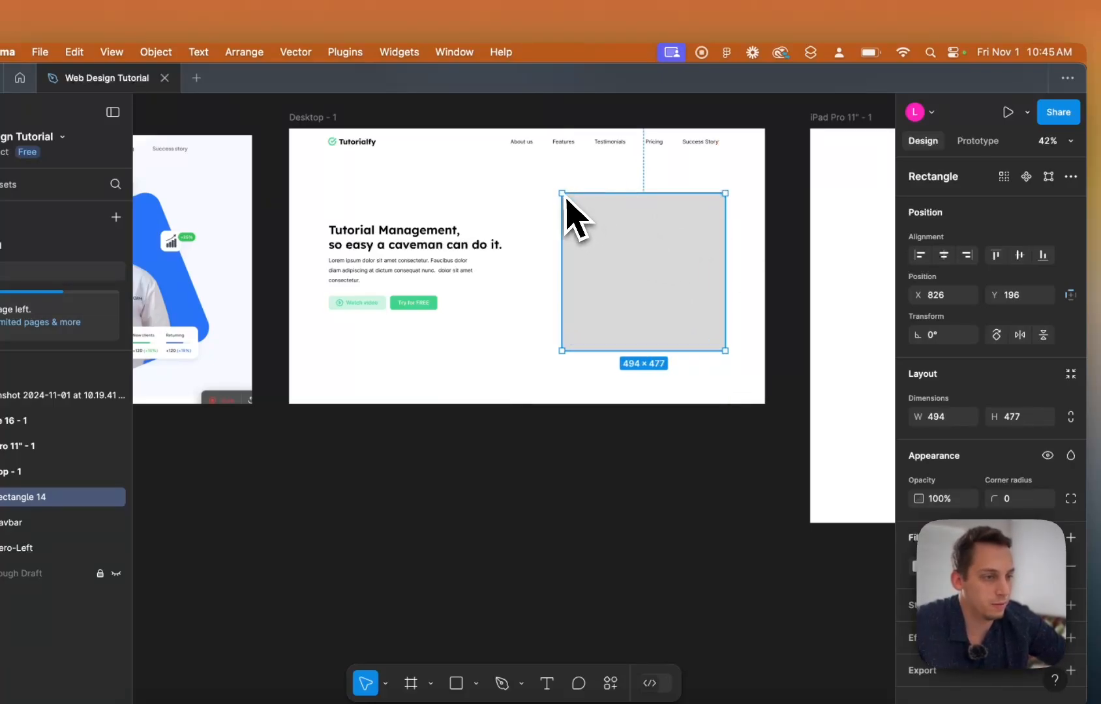
Rotate the rectangle to about -16.29° and place it at about X 864, Y 137 in the hero area.
drag(560, 186, 623, 176)
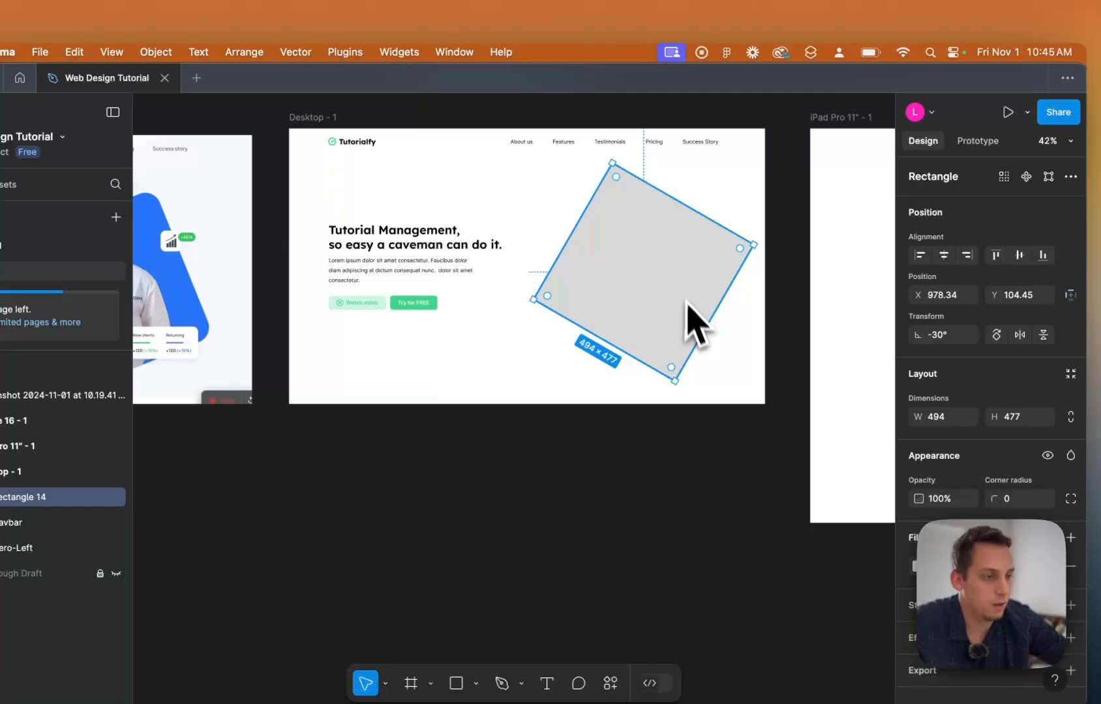
drag(611, 156, 587, 171)
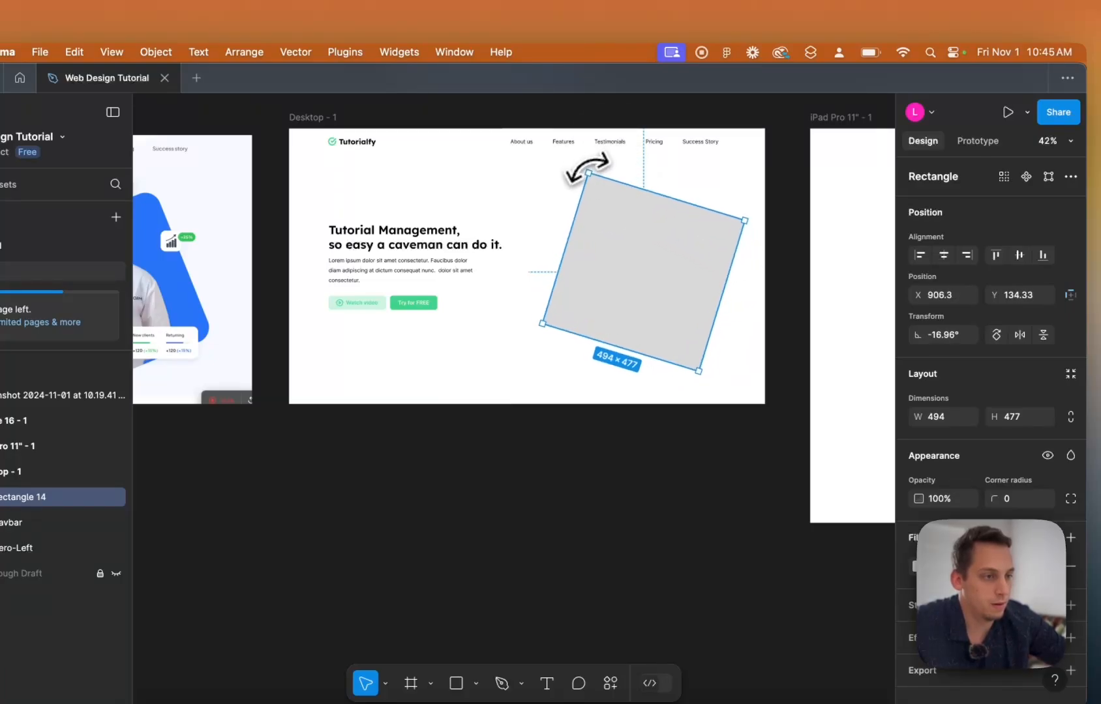
drag(646, 240, 640, 247)
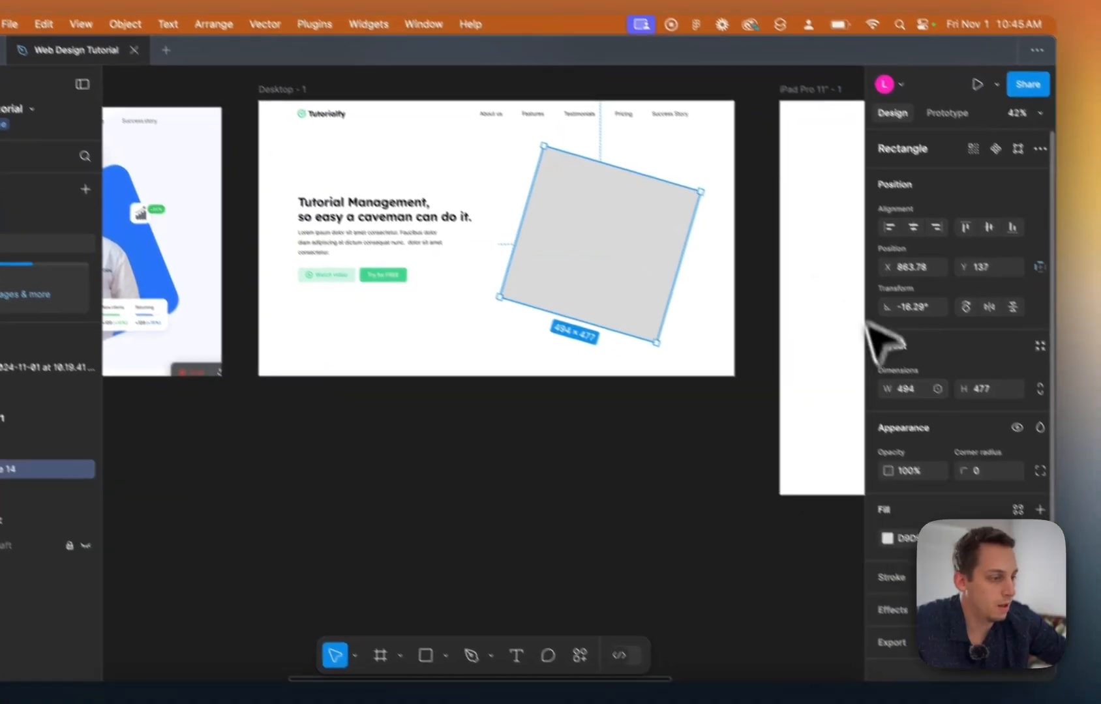
Give the rotated rectangle a corner radius of 70 and fill it with the page's green, 41D58D.
scroll(944, 431, down, 1)
click(1015, 492)
key(shift+Up)
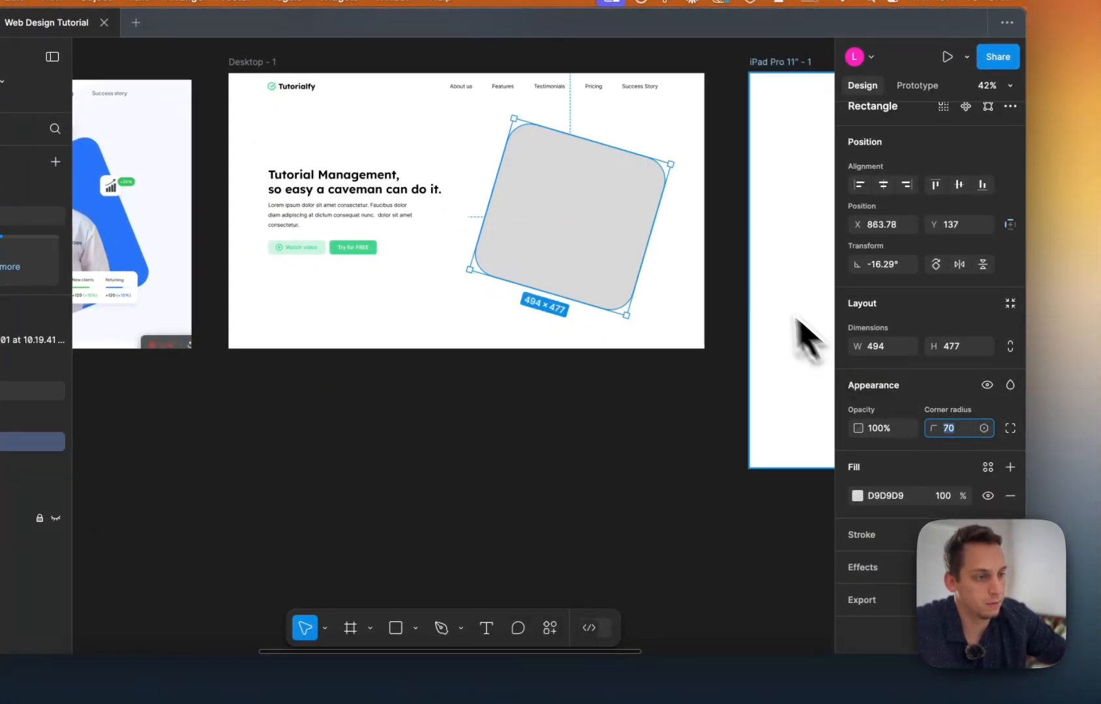
click(860, 495)
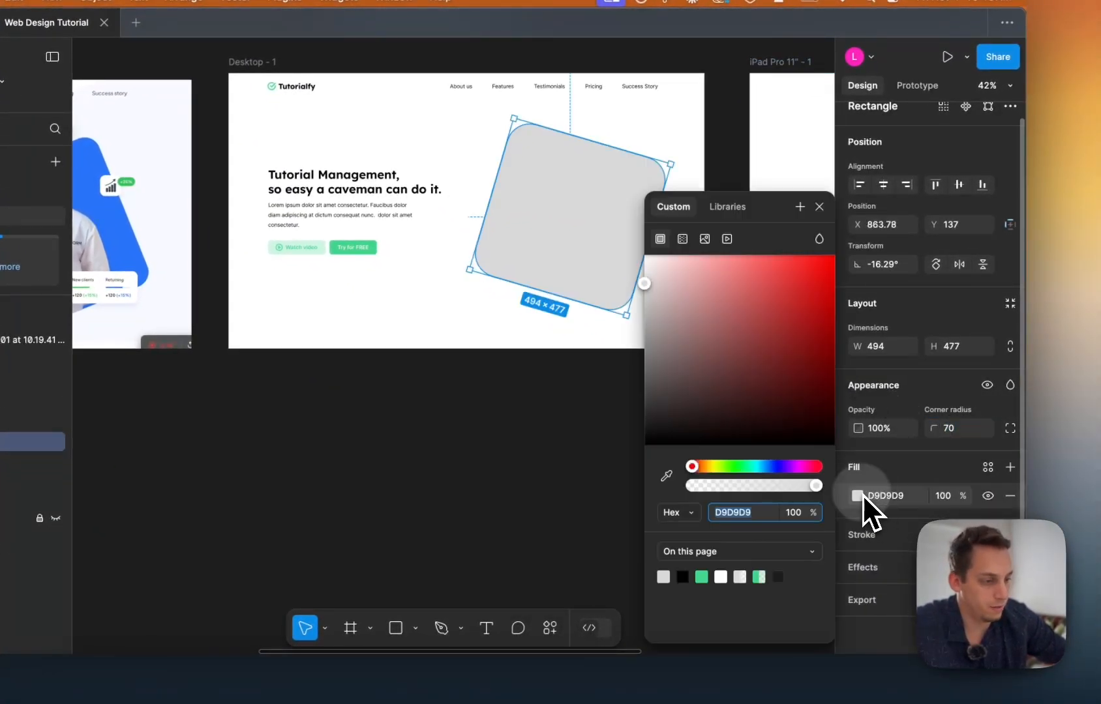
click(701, 577)
click(595, 362)
Lower the opacity of the rectangle's green fill to 10% and deselect the shape.
click(616, 286)
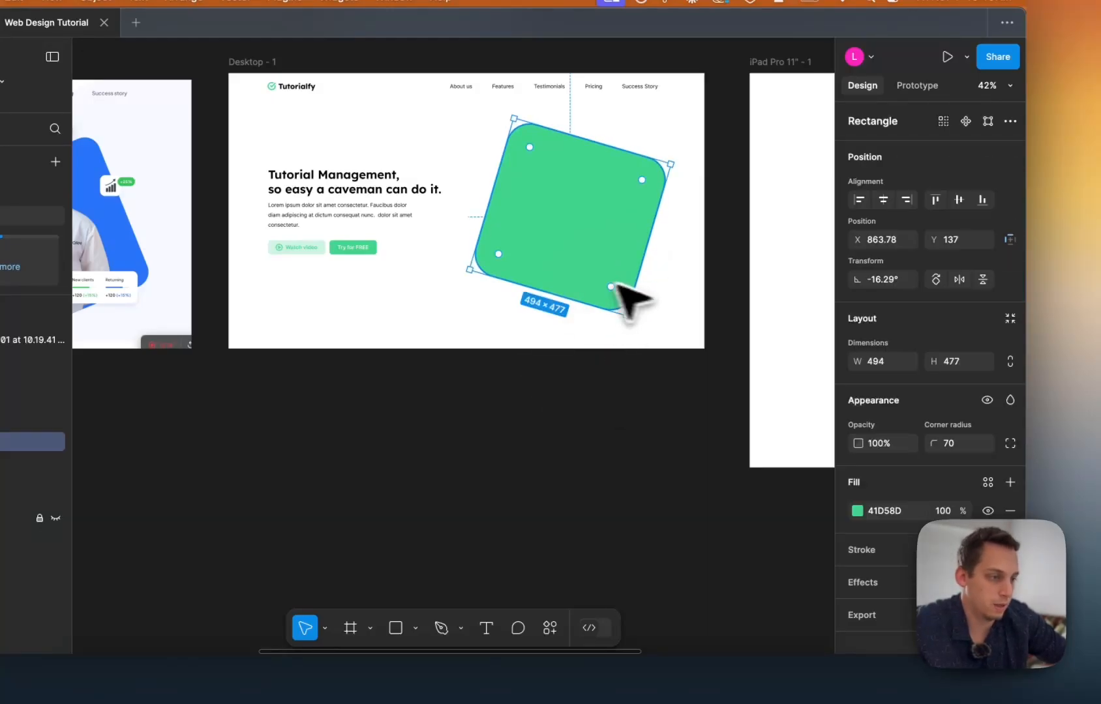
key(shift+Down)
key(shift+Down)
key(shift+Down)
key(shift+Down)
key(shift+Down)
key(shift+Down)
key(shift+Down)
key(shift+Down)
key(shift+Down)
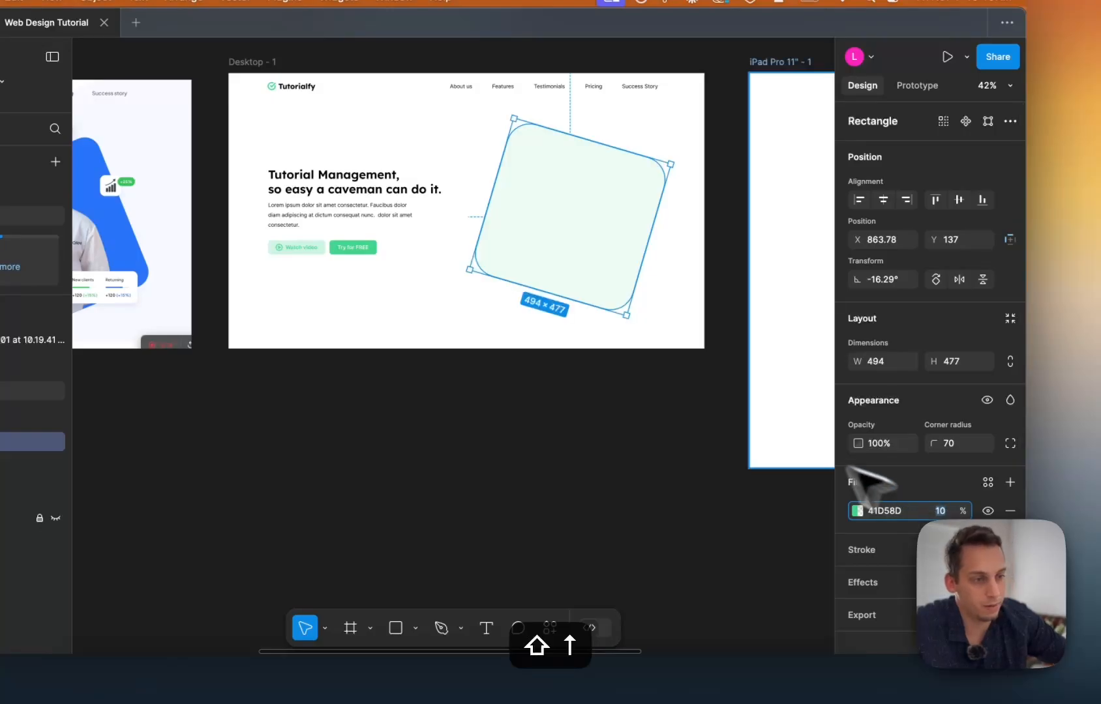
click(666, 415)
Find the Unsplash plugin among the available plugins and run it.
scroll(682, 431, left, 5)
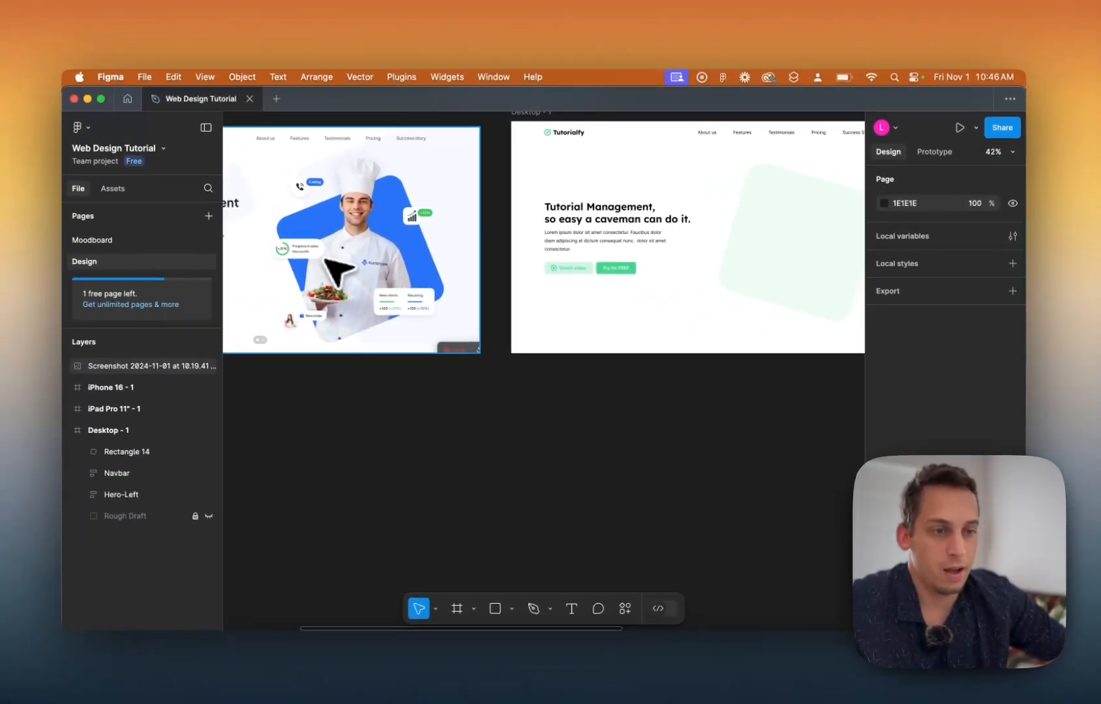
scroll(324, 261, up, 2)
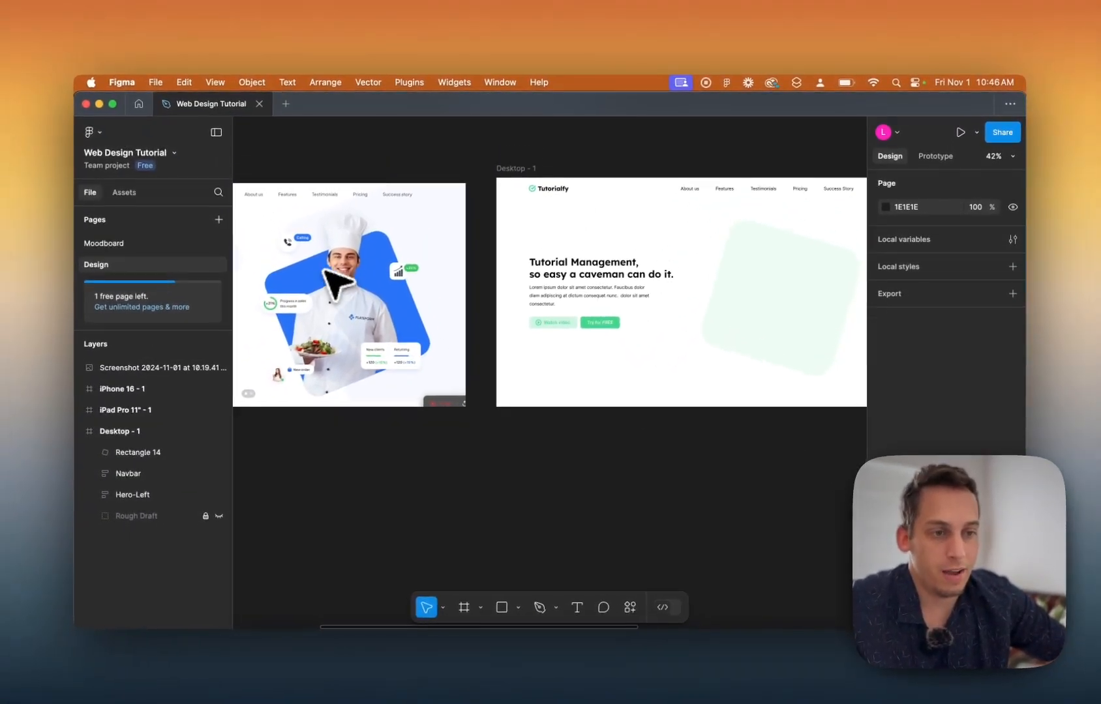
scroll(335, 241, up, 8)
scroll(334, 239, down, 5)
scroll(337, 239, right, 5)
scroll(337, 239, up, 1)
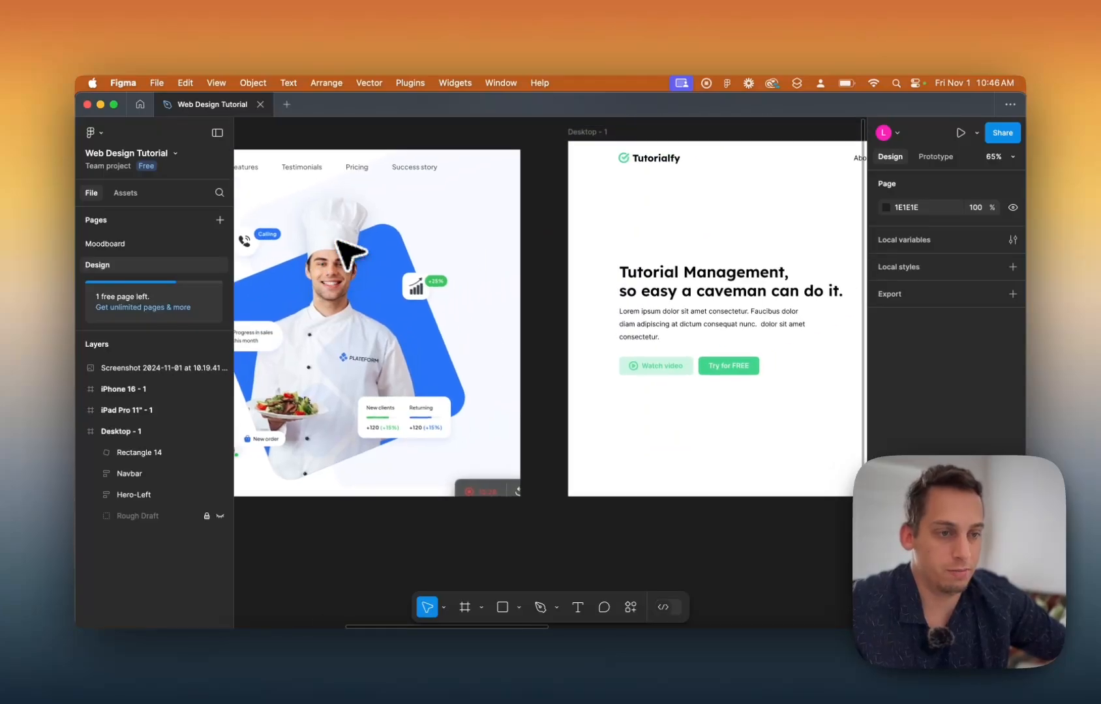
click(403, 83)
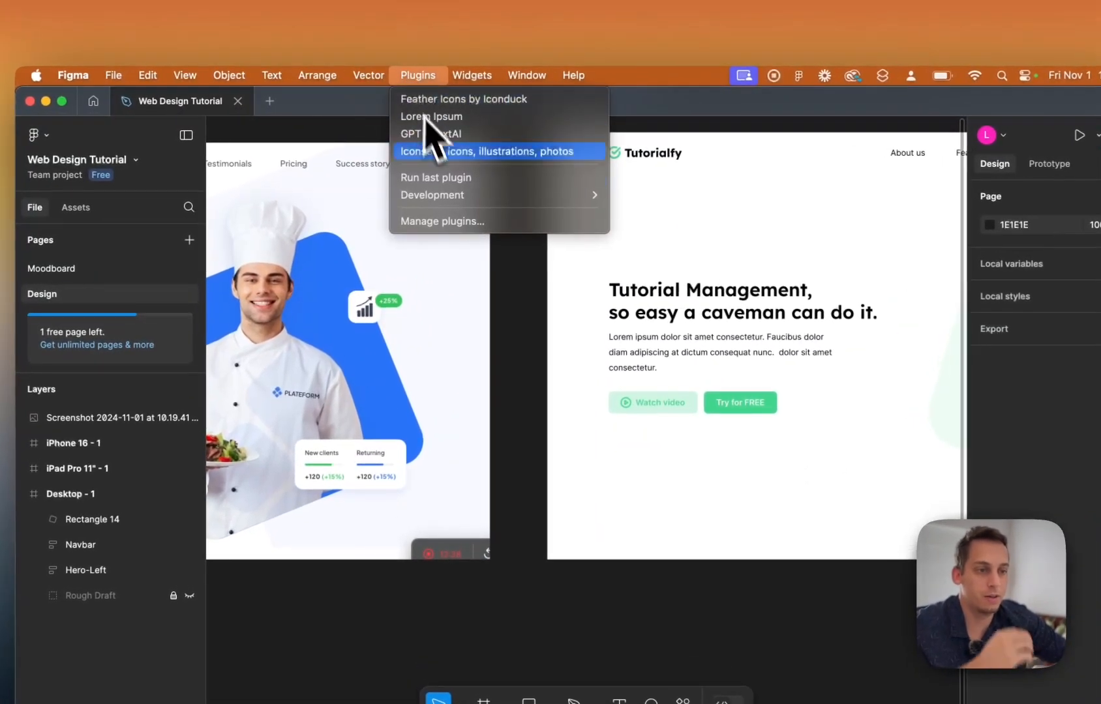
click(450, 221)
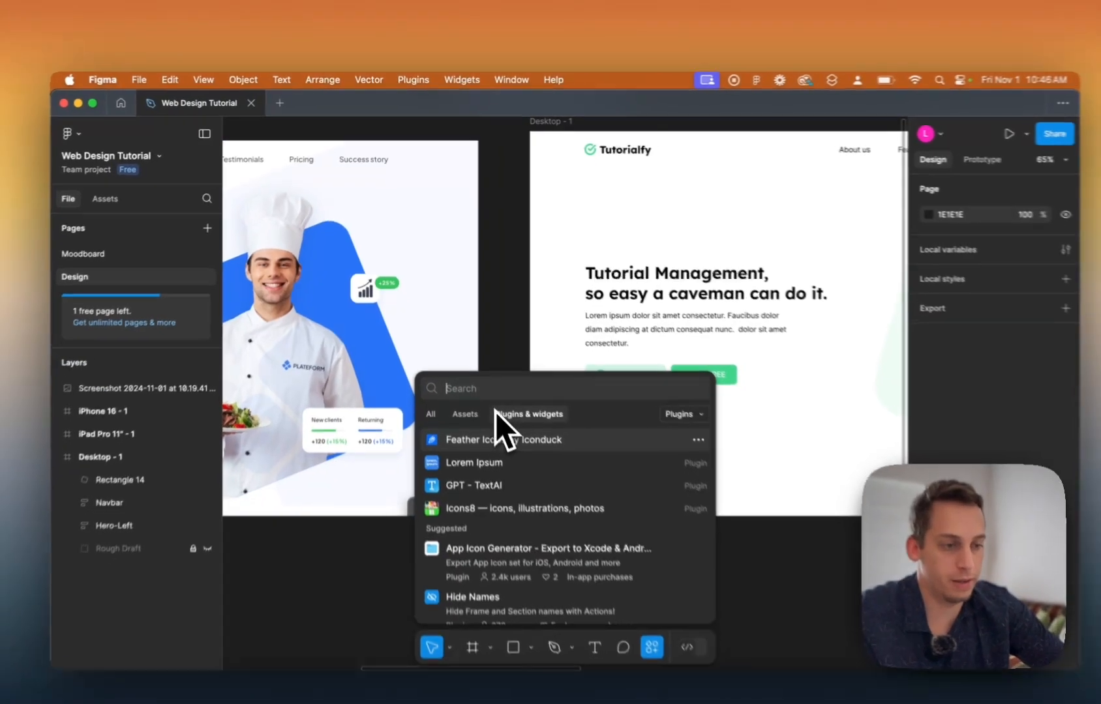
text(unspal)
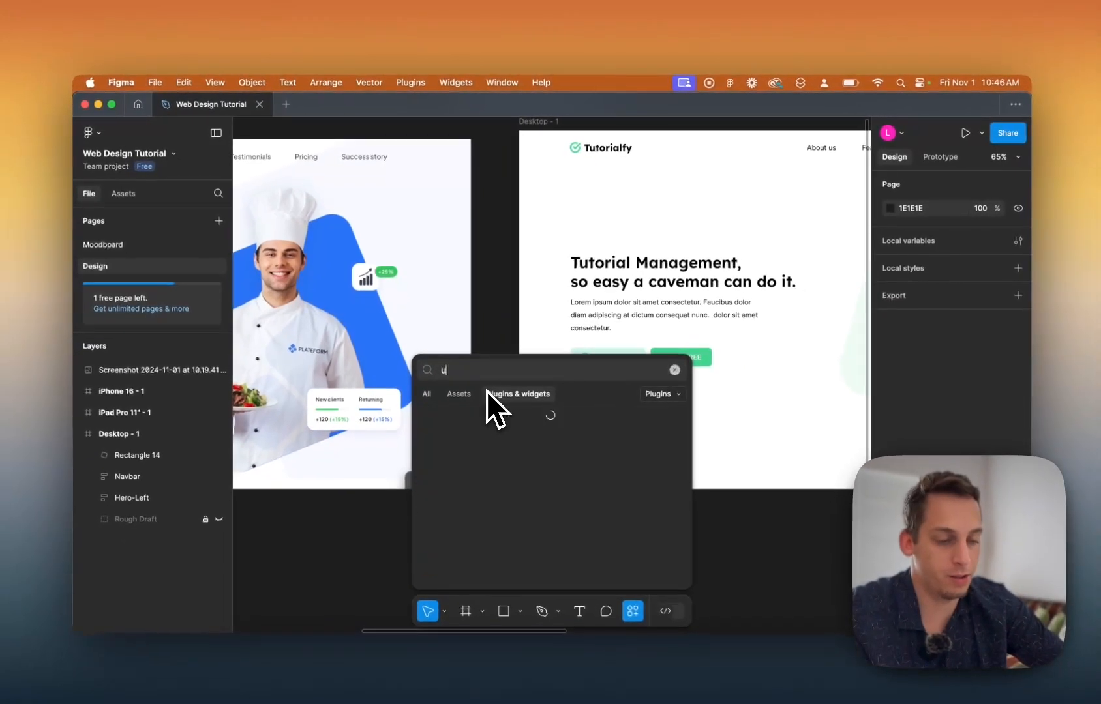
key(BackSpace)
key(BackSpace)
text(l)
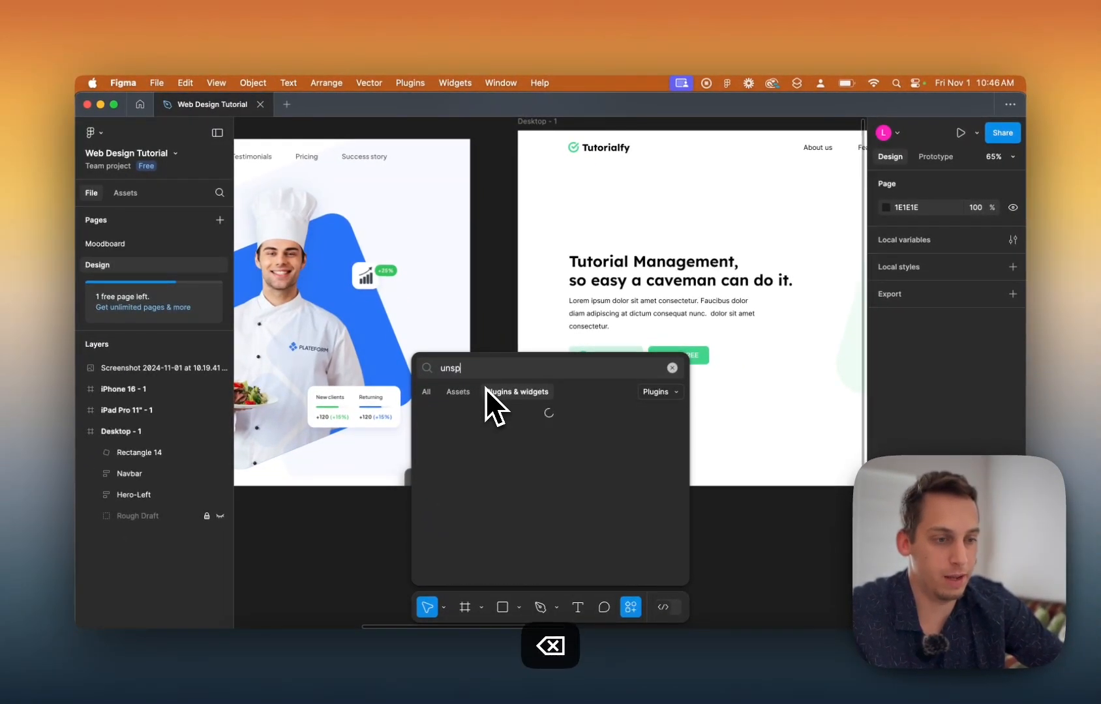
click(457, 431)
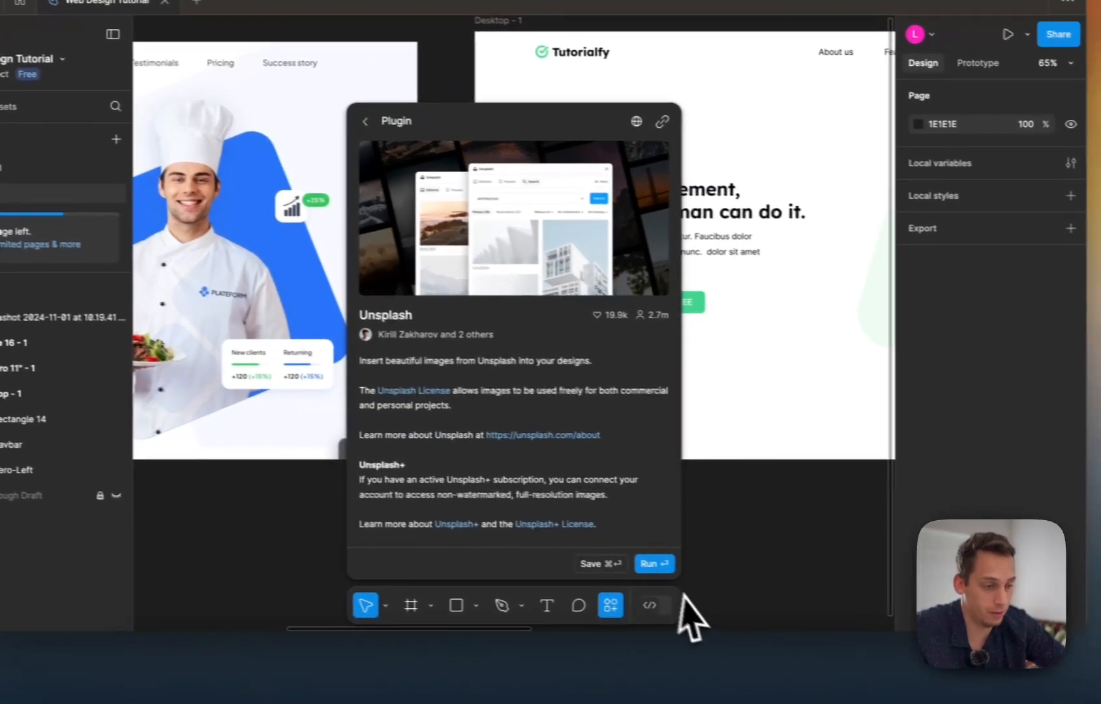
click(626, 562)
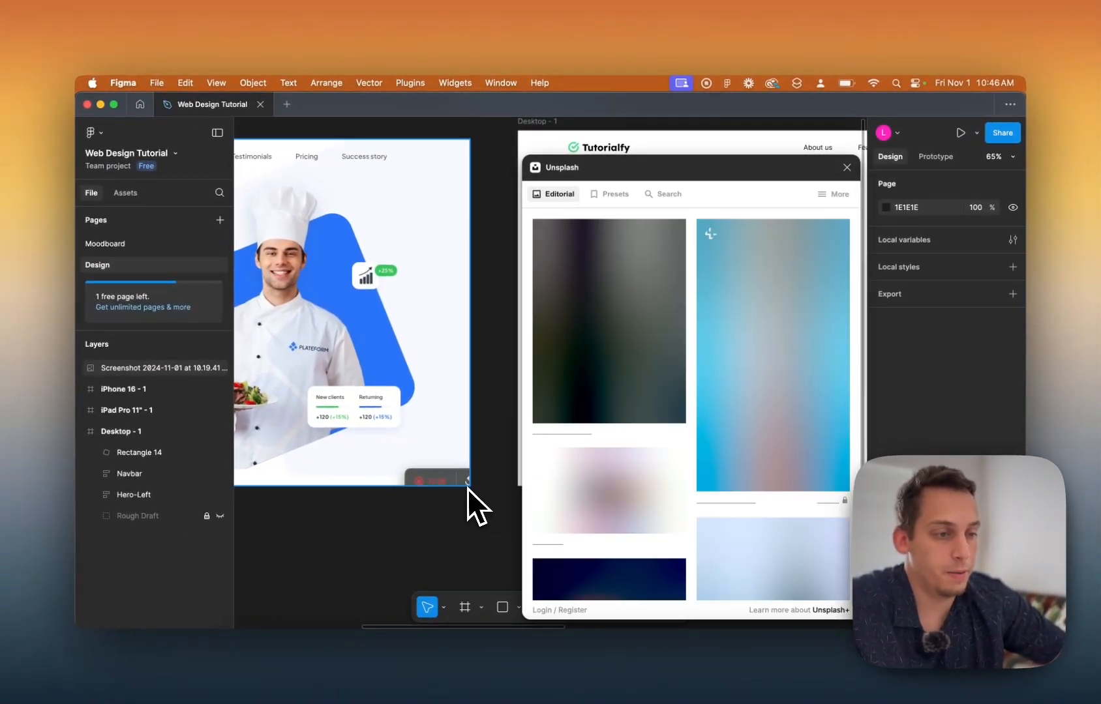
Search Unsplash for "teacher" and browse the photo results for a suitable hero image.
scroll(466, 488, down, 5)
scroll(467, 488, right, 3)
scroll(467, 488, up, 1)
scroll(467, 487, left, 1)
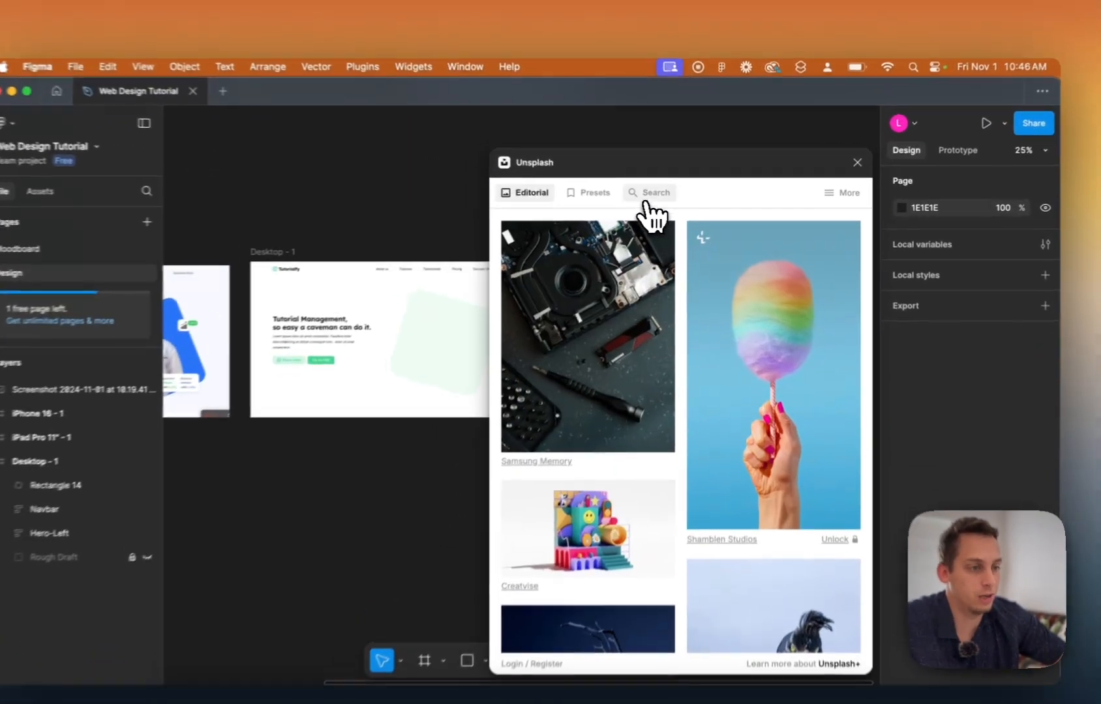
click(664, 193)
text(tea)
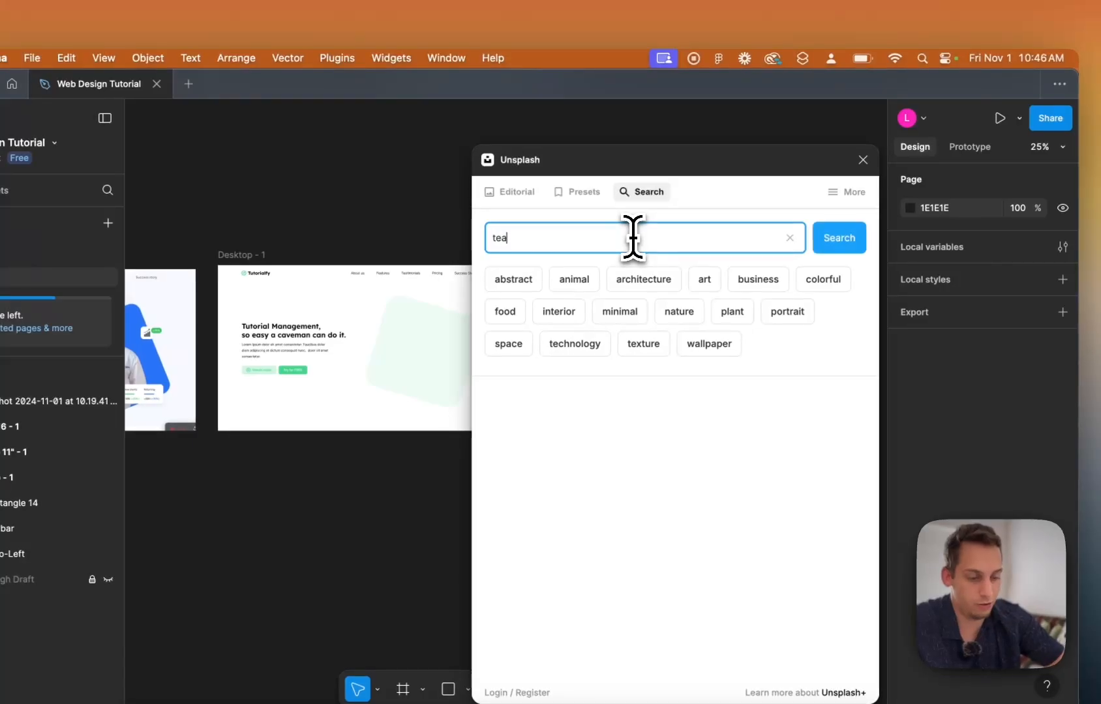
text(cher)
key(Return)
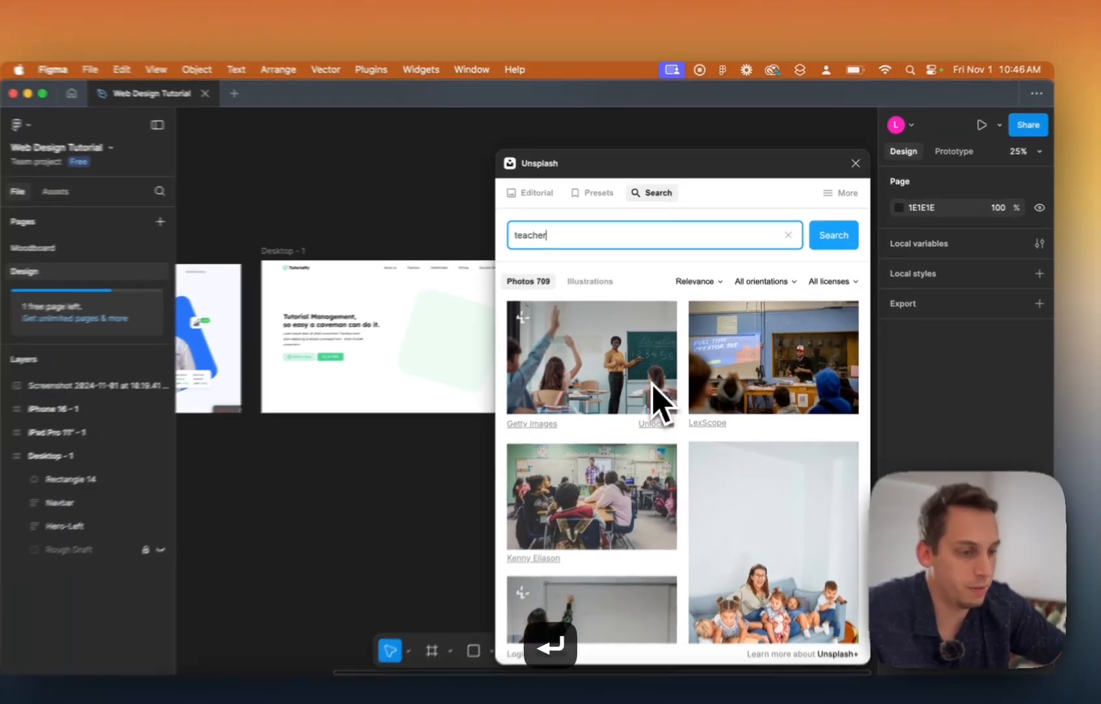
scroll(630, 404, down, 3)
scroll(652, 373, down, 10)
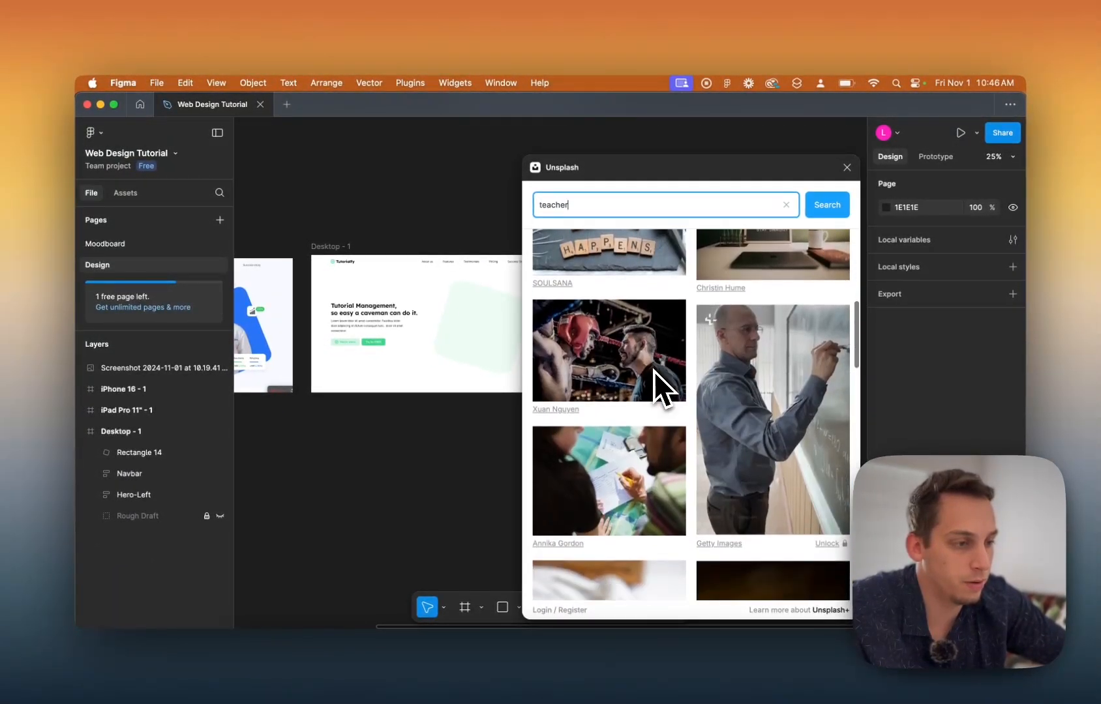
scroll(654, 370, down, 10)
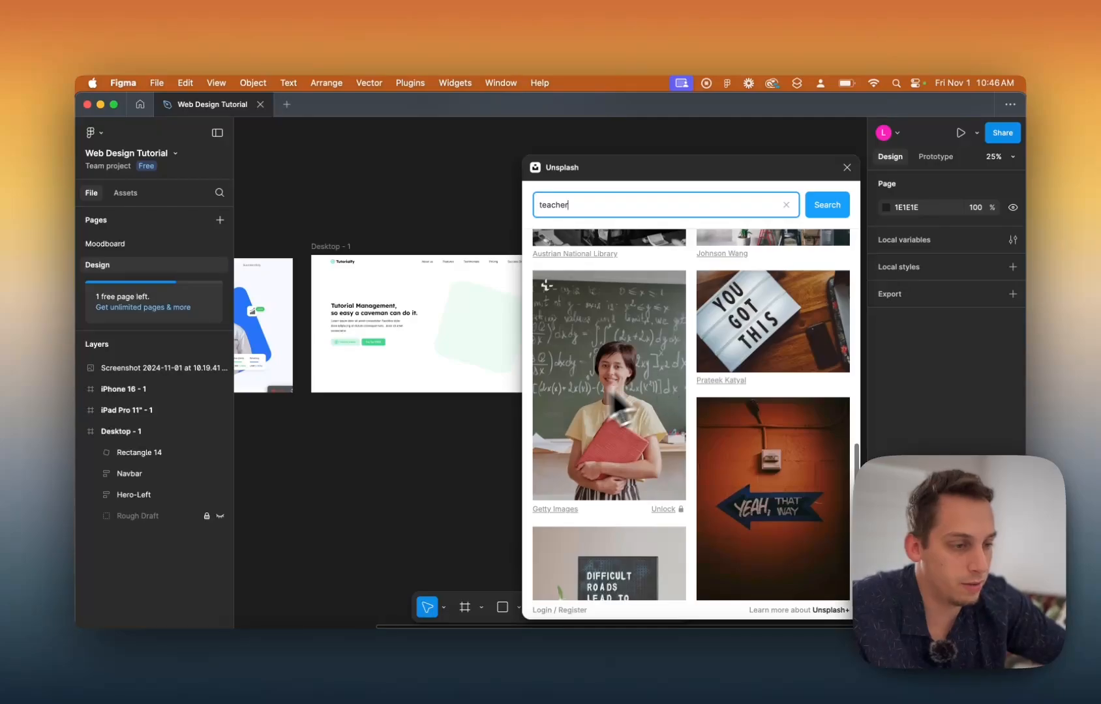
scroll(696, 381, down, 10)
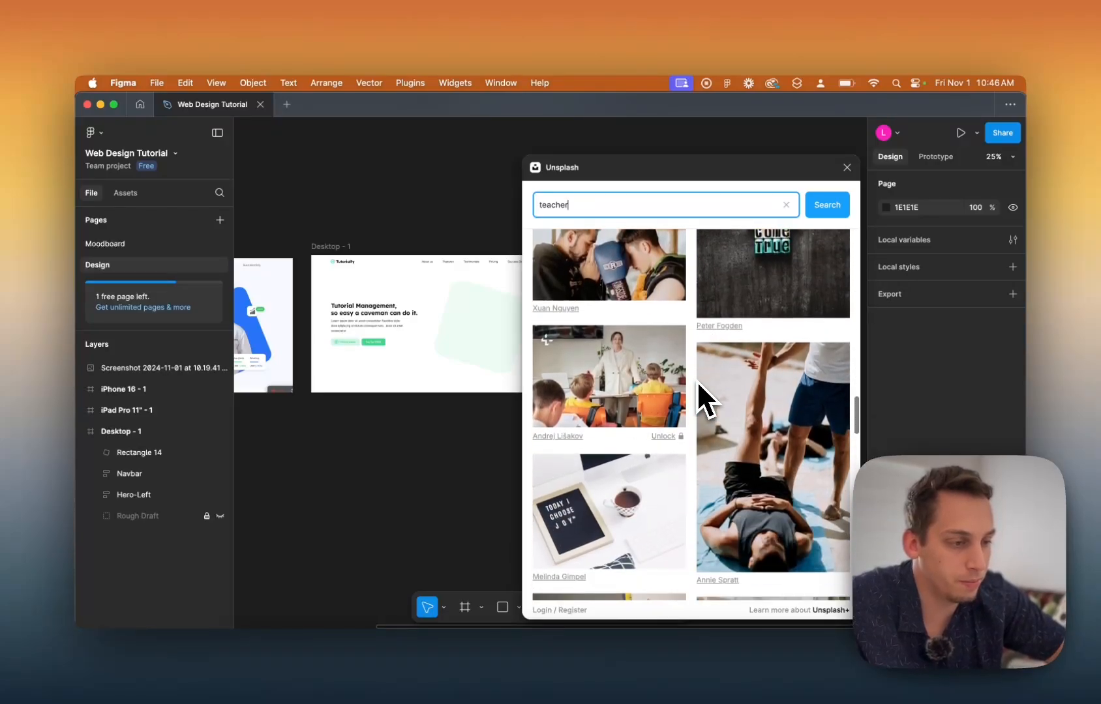
scroll(696, 381, down, 10)
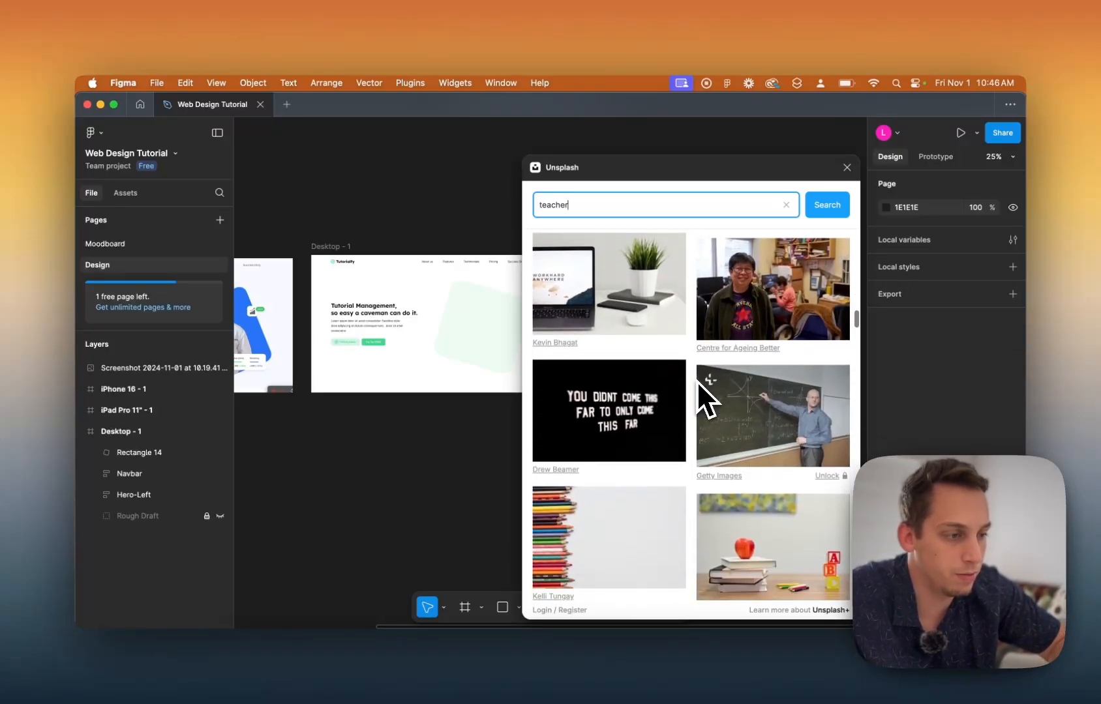
scroll(696, 381, down, 3)
Replace the Unsplash query with "profile image" and run the search.
double_click(612, 205)
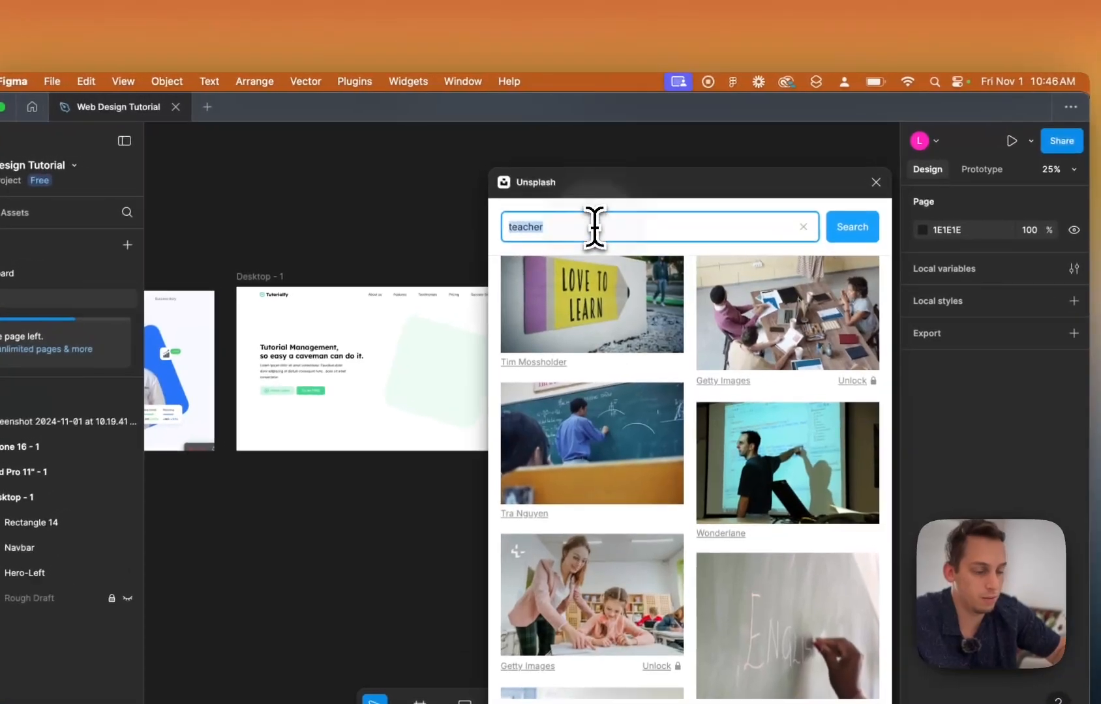
text(profile )
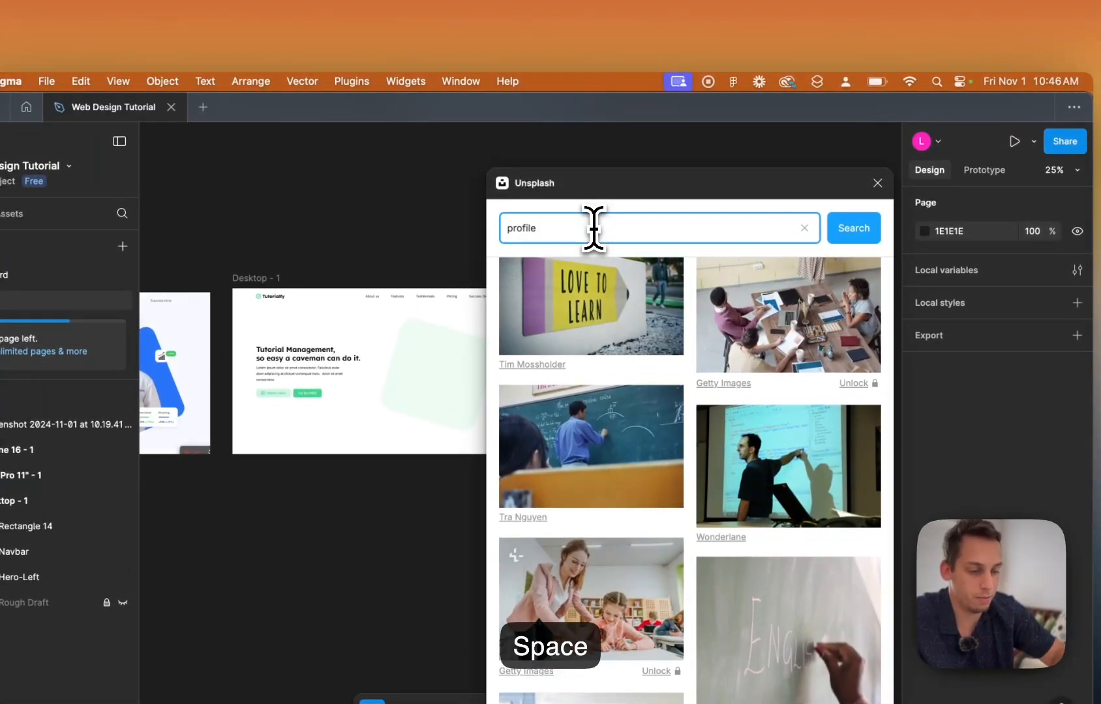
text(image)
key(Return)
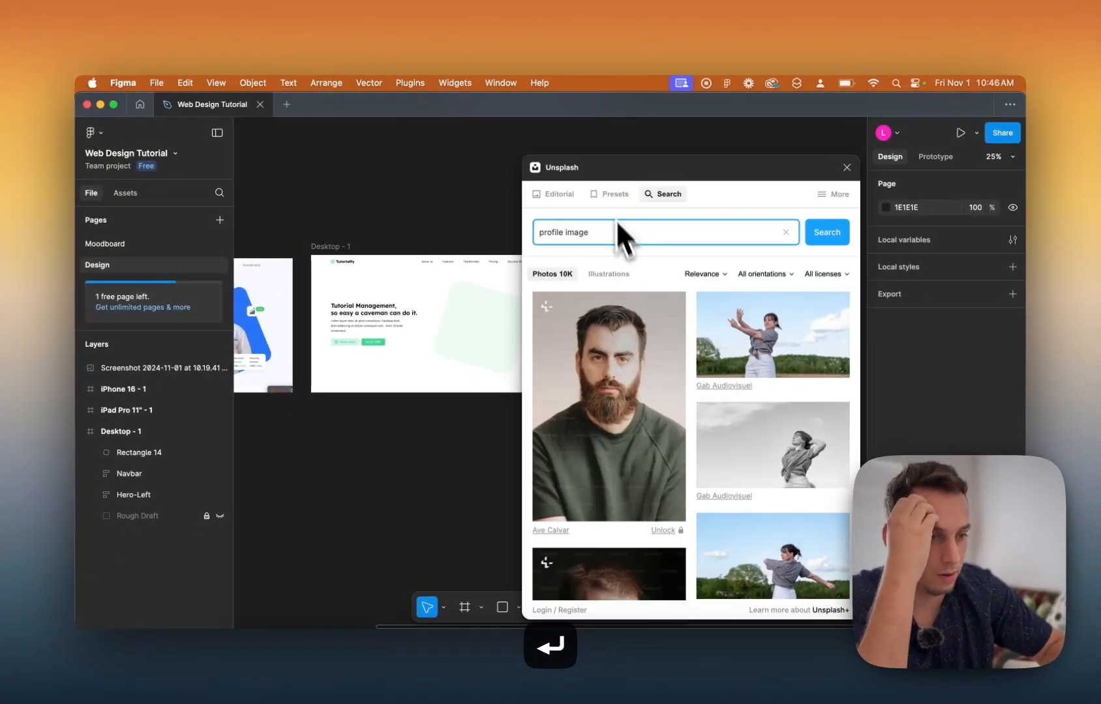
Browse the photo results and add the picture of the woman in the orange T-shirt by the sea below the page frames.
scroll(621, 378, down, 5)
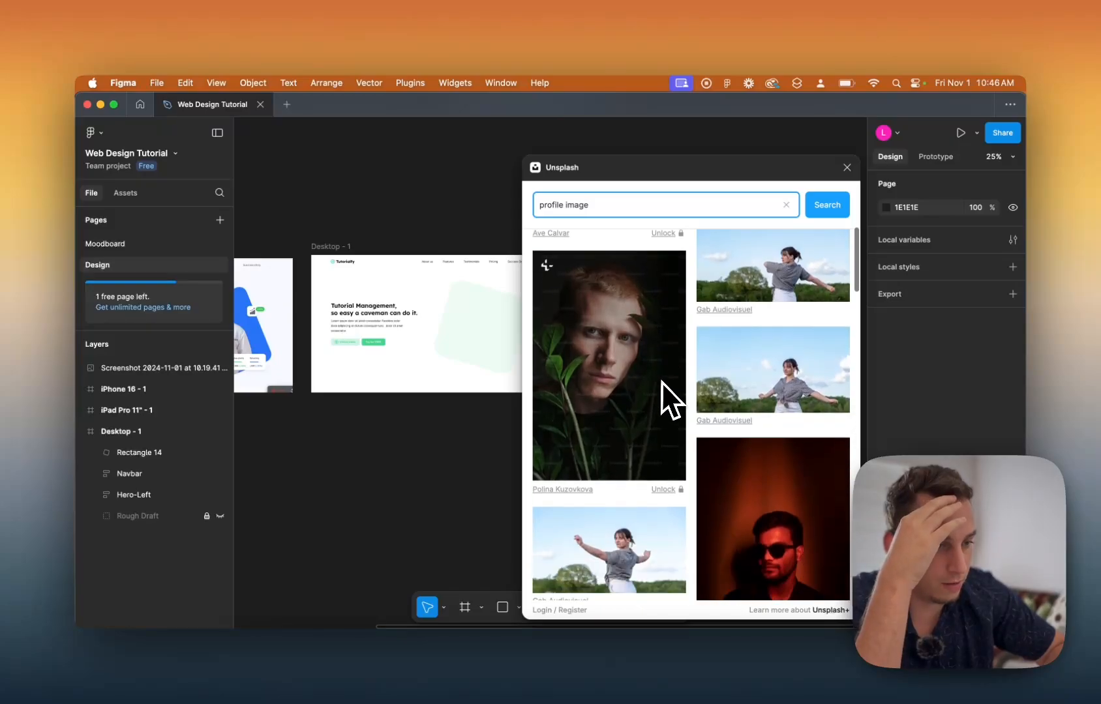
scroll(661, 382, down, 5)
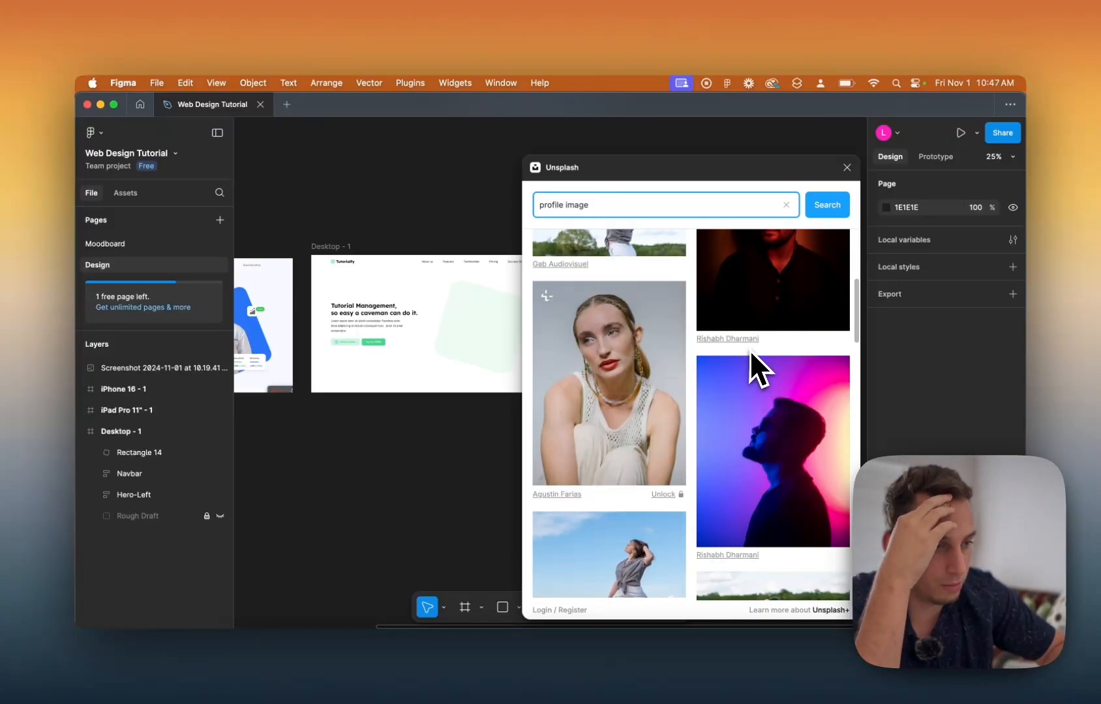
scroll(745, 332, down, 10)
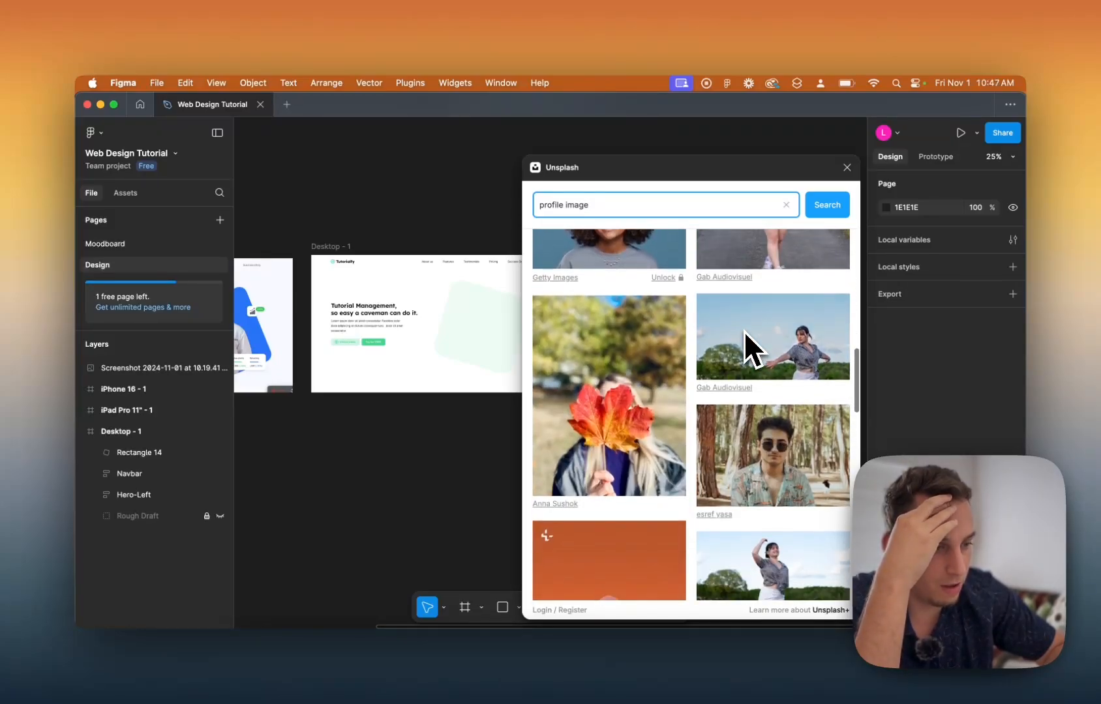
scroll(743, 330, down, 5)
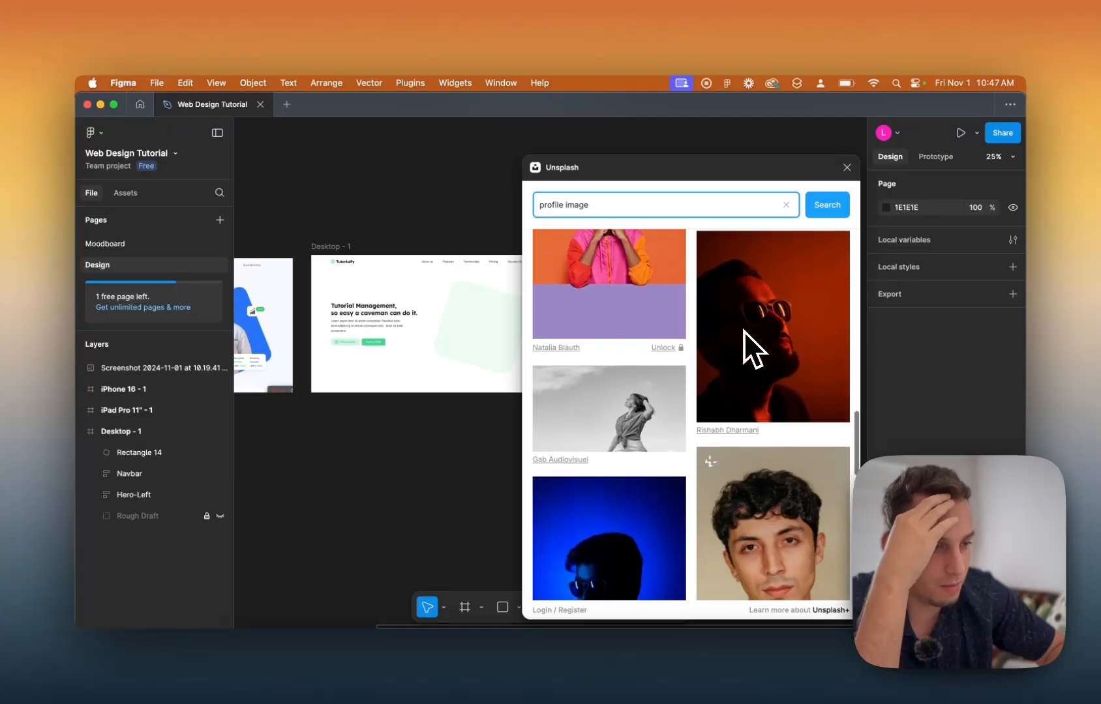
scroll(743, 330, down, 10)
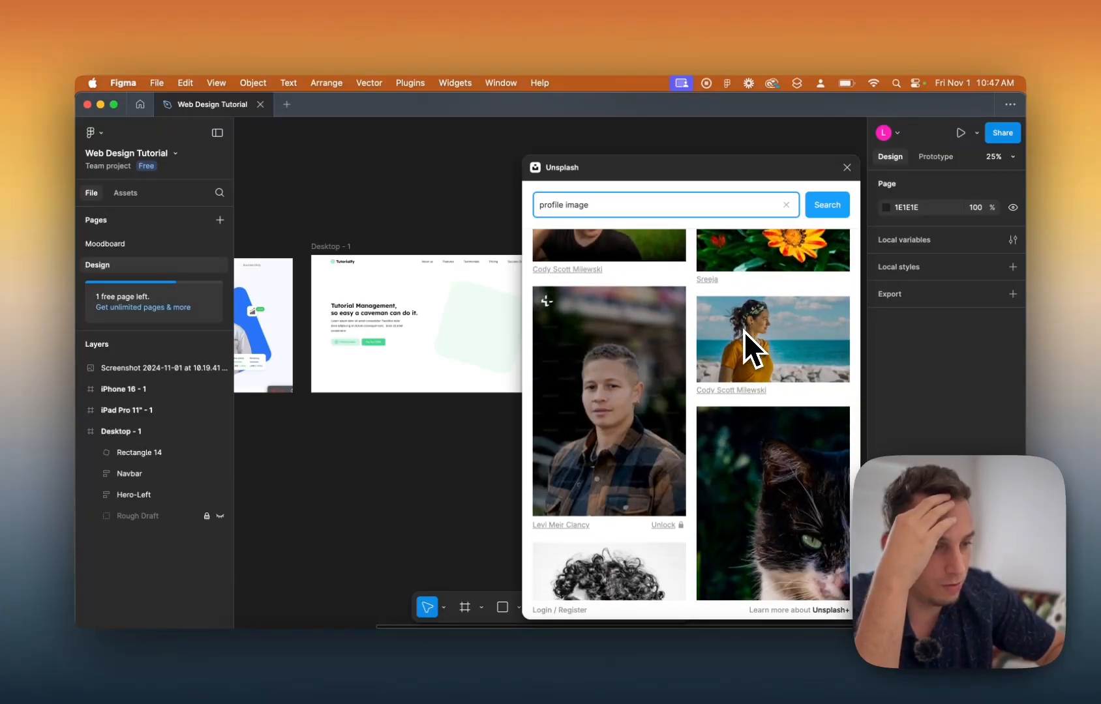
scroll(737, 339, down, 1)
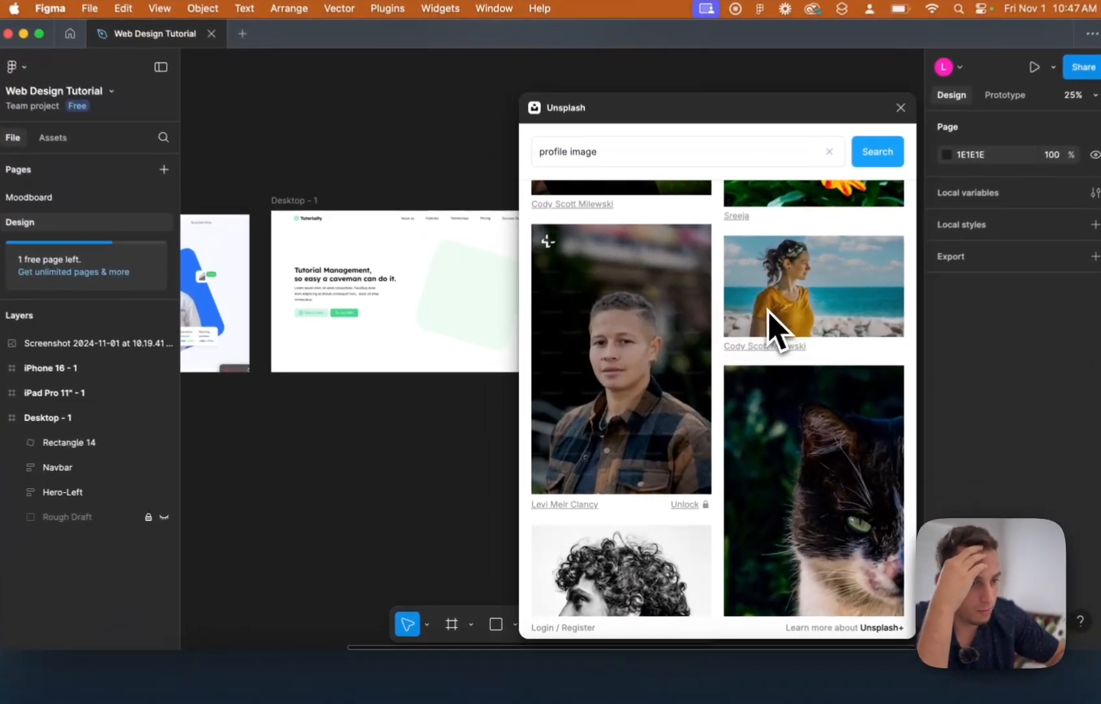
click(740, 348)
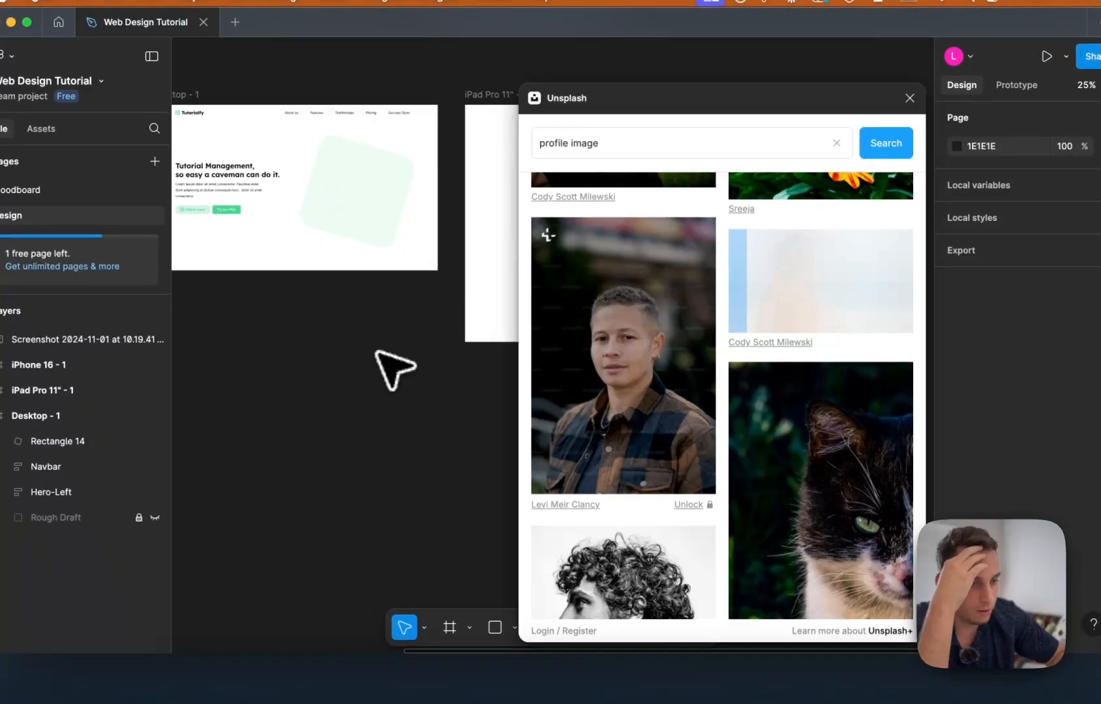
drag(450, 368, 326, 368)
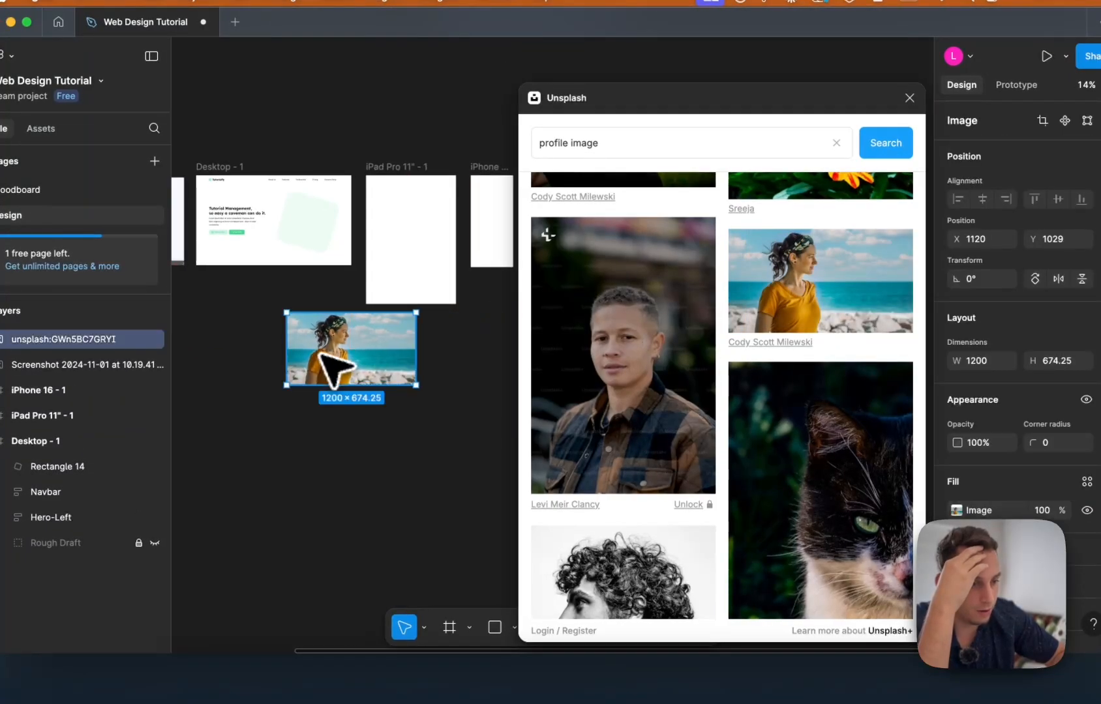
scroll(681, 392, down, 10)
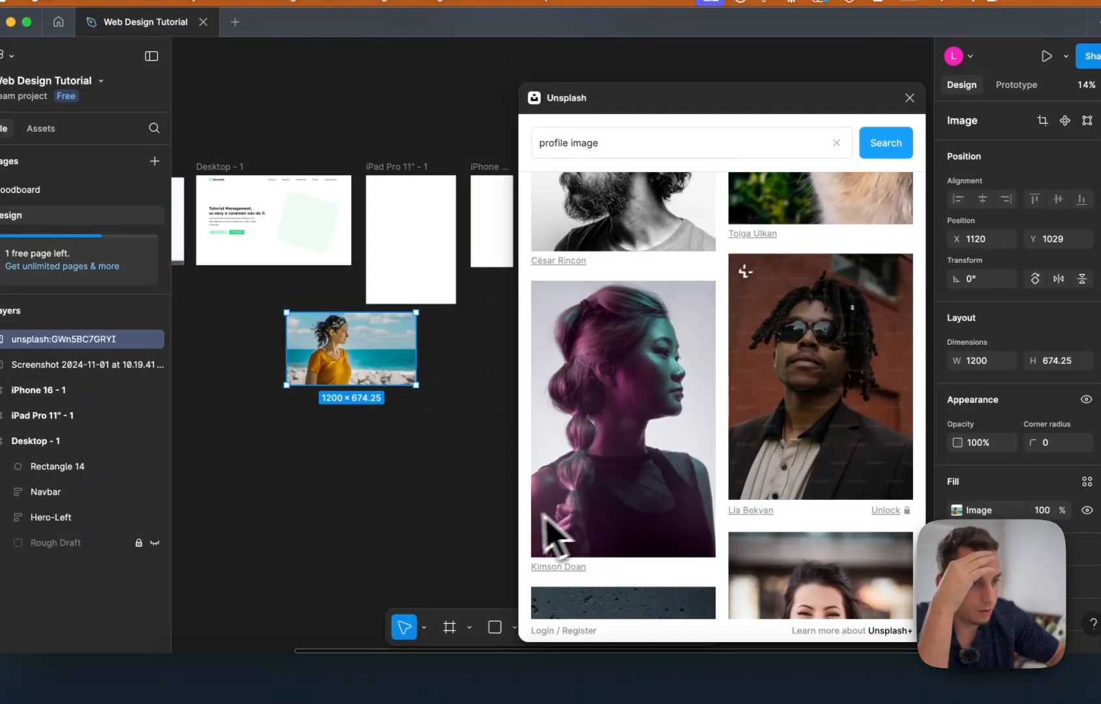
click(606, 456)
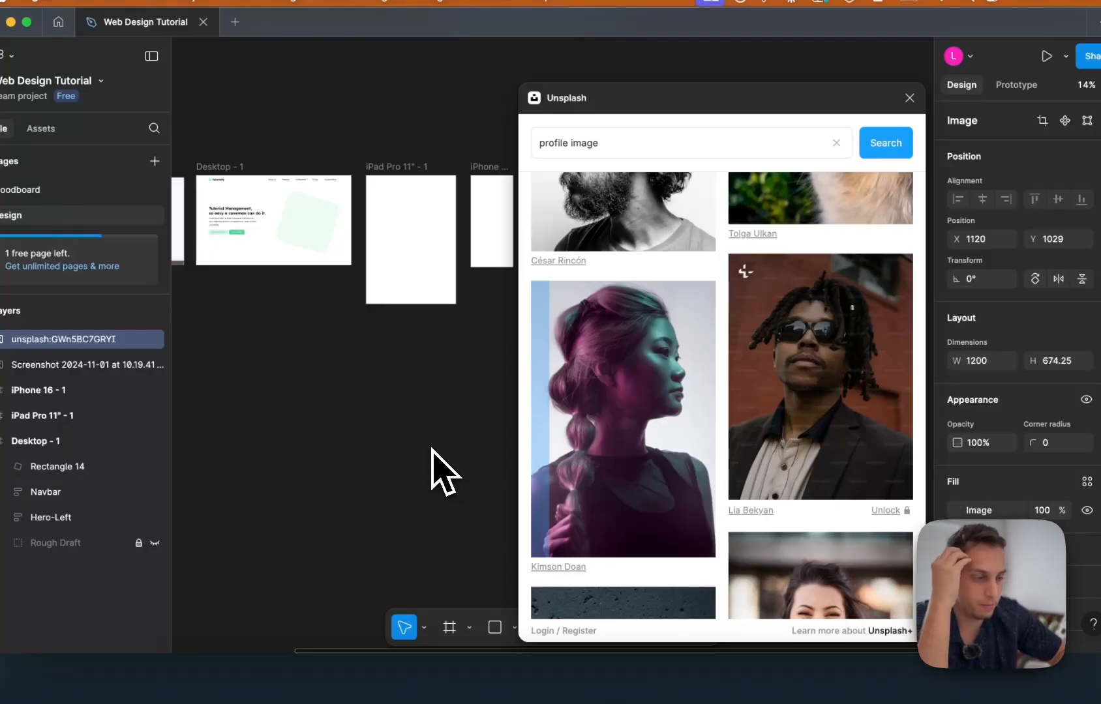
key(super+z)
key(super+z)
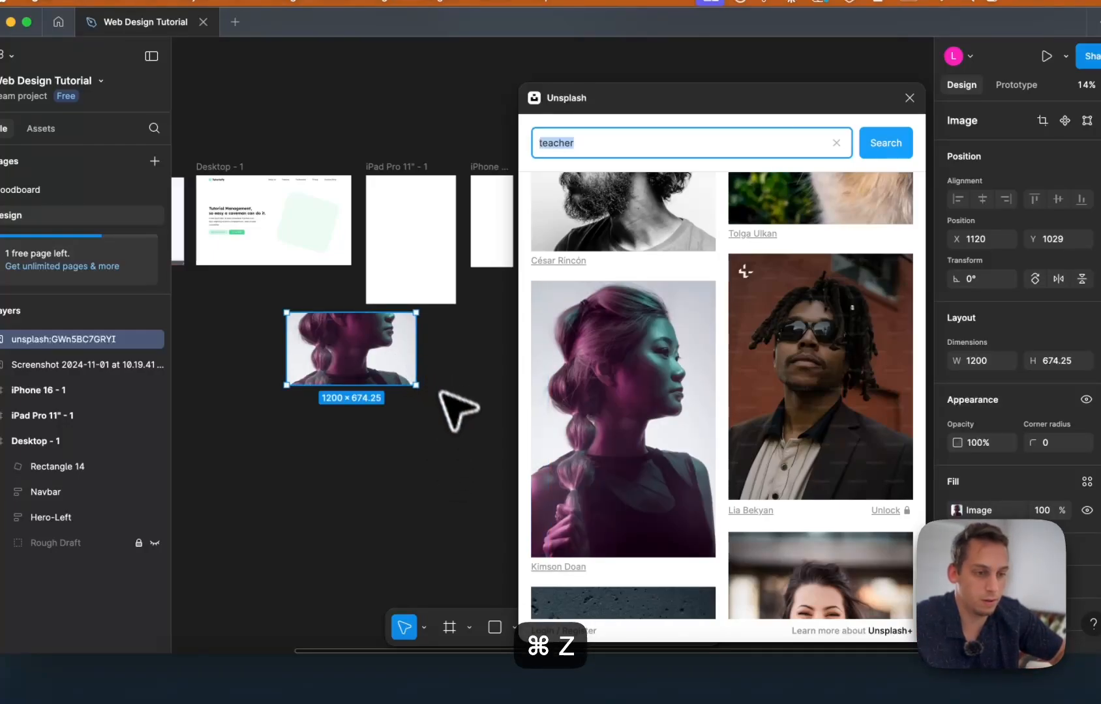
key(super+z)
key(super+z)
key(super+z)
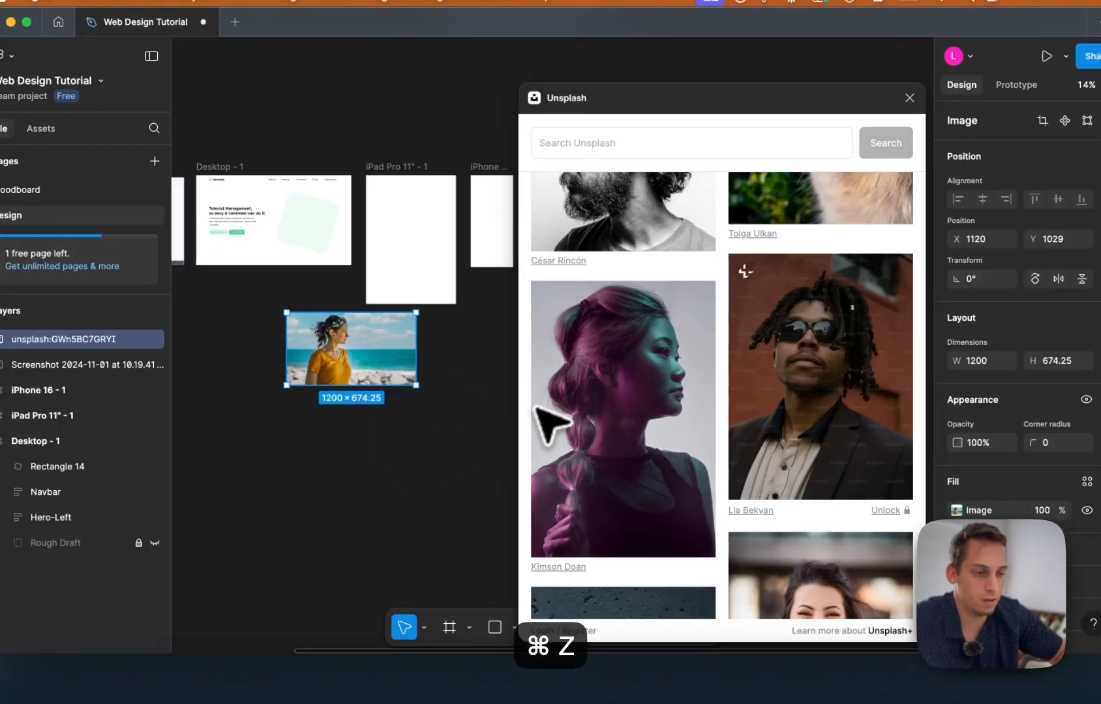
Add the purple-lit profile portrait of a woman to the canvas as a separate image.
click(624, 406)
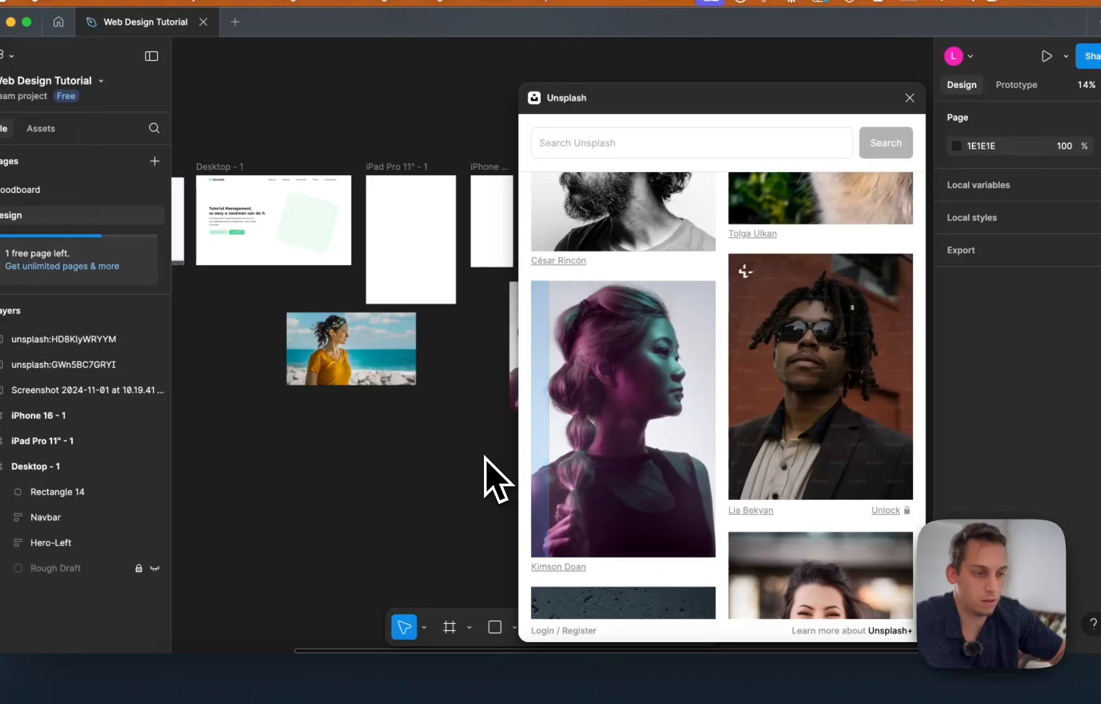
scroll(485, 460, down, 3)
scroll(486, 460, right, 2)
Browse further Unsplash results and add the photo of the person in a denim jacket and hood against the blue wall.
scroll(665, 456, down, 5)
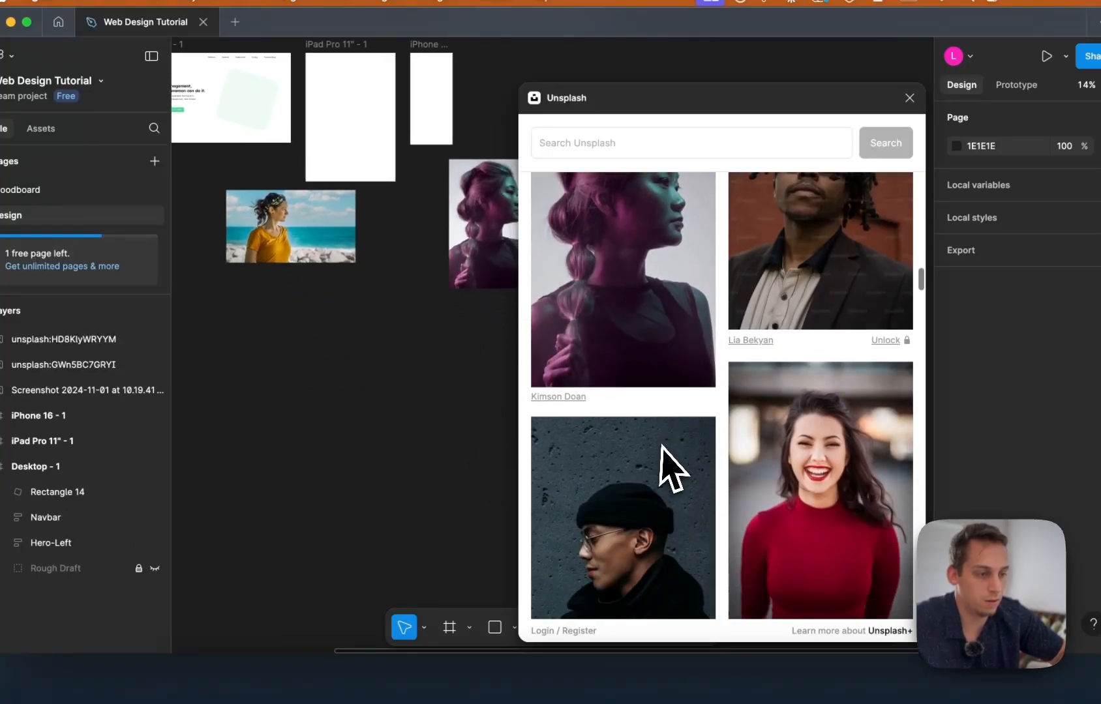
scroll(646, 418, down, 5)
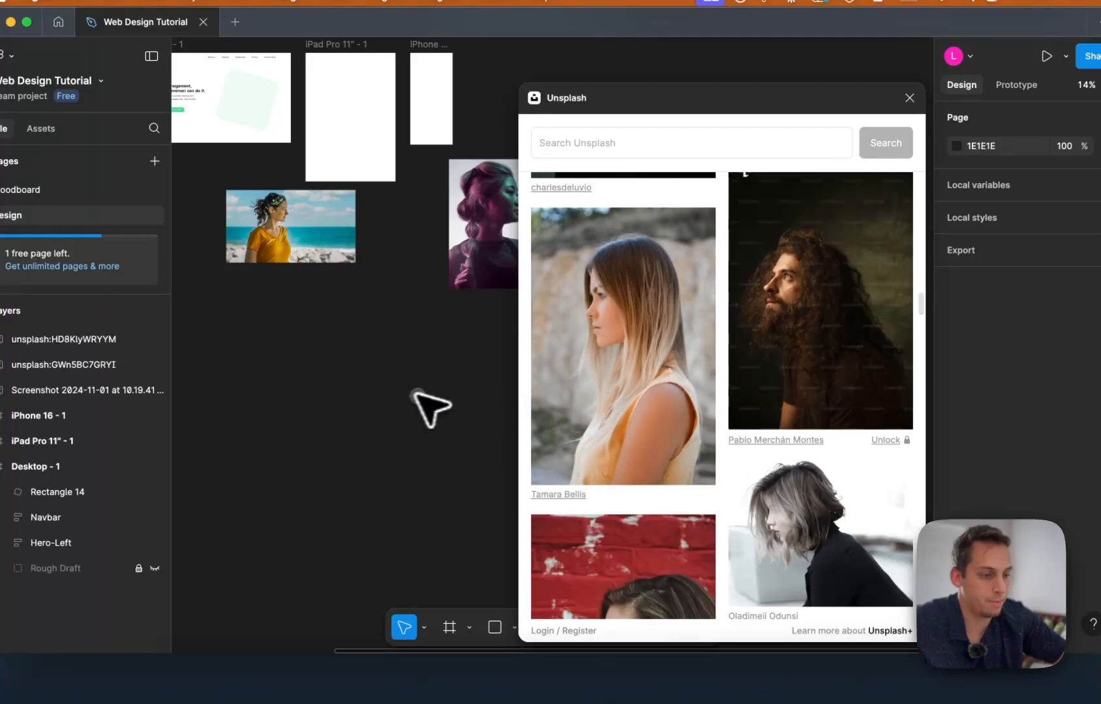
scroll(613, 405, down, 5)
scroll(601, 393, down, 6)
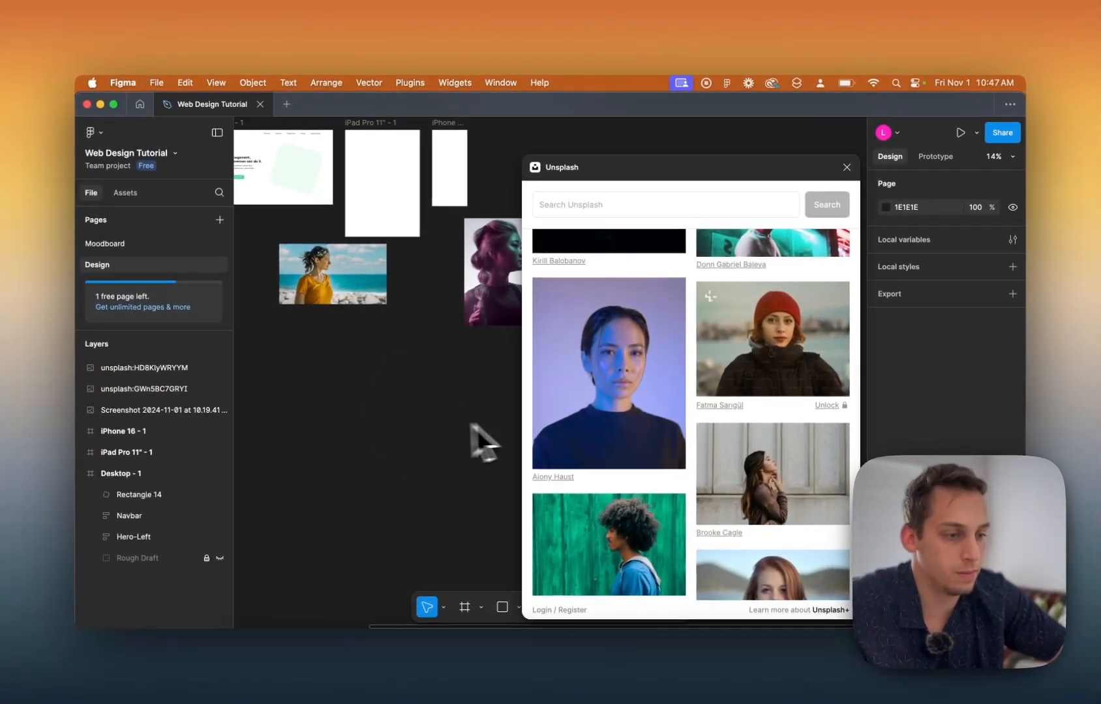
scroll(569, 431, down, 10)
scroll(568, 427, down, 10)
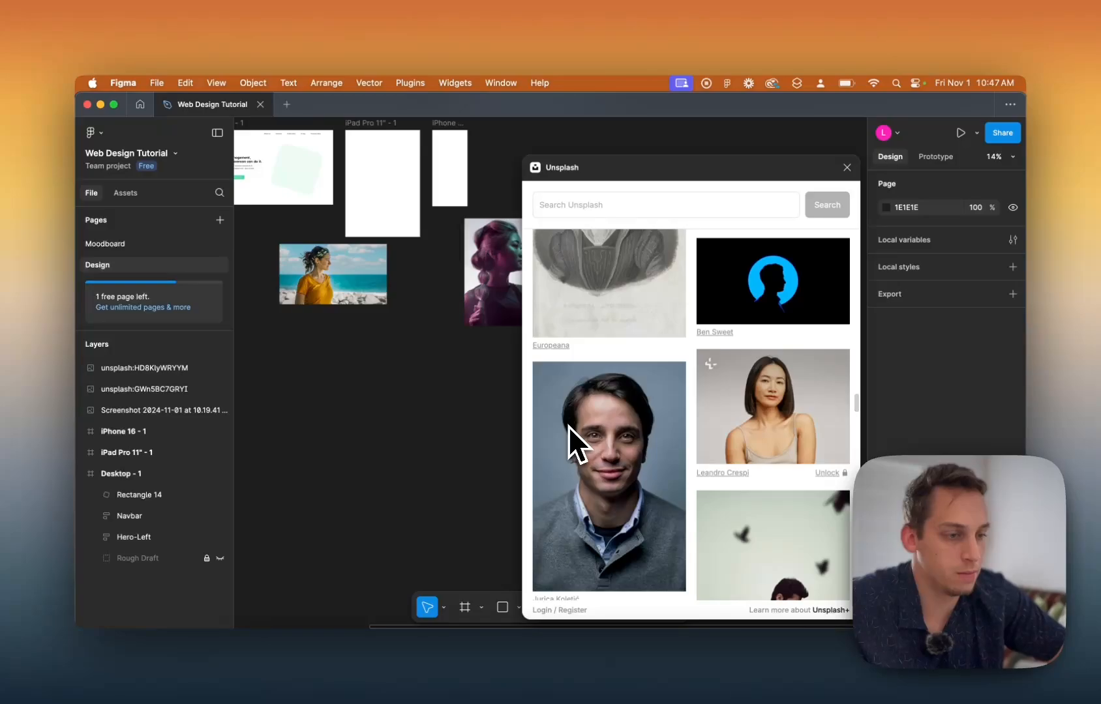
scroll(567, 426, down, 4)
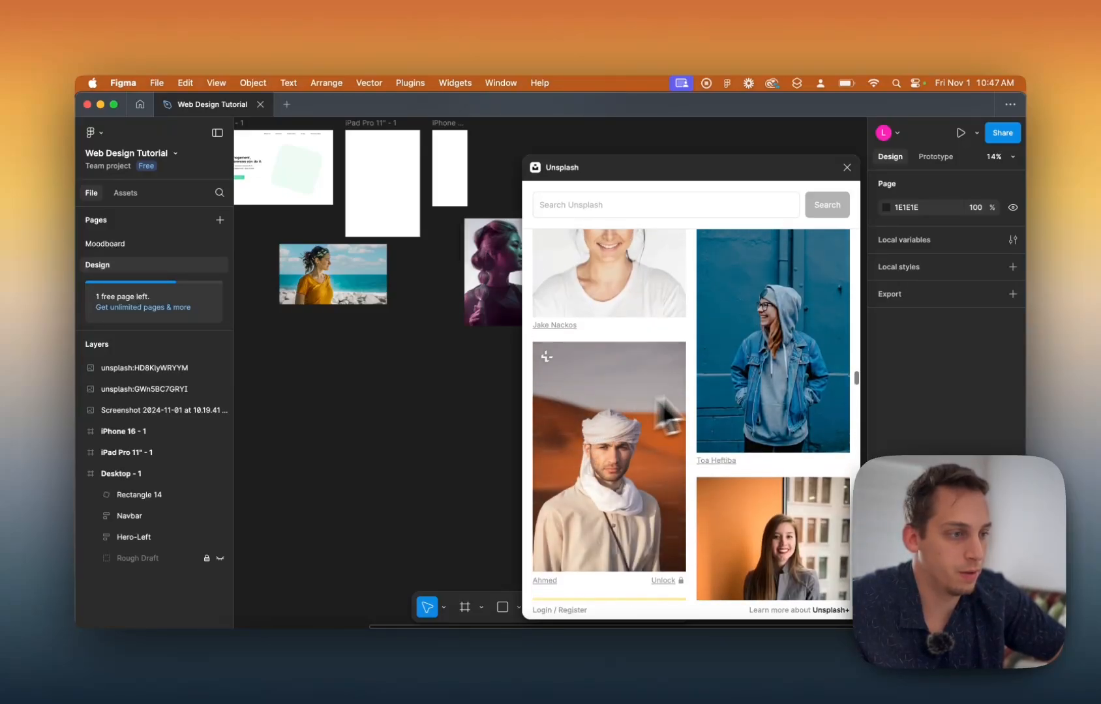
click(735, 385)
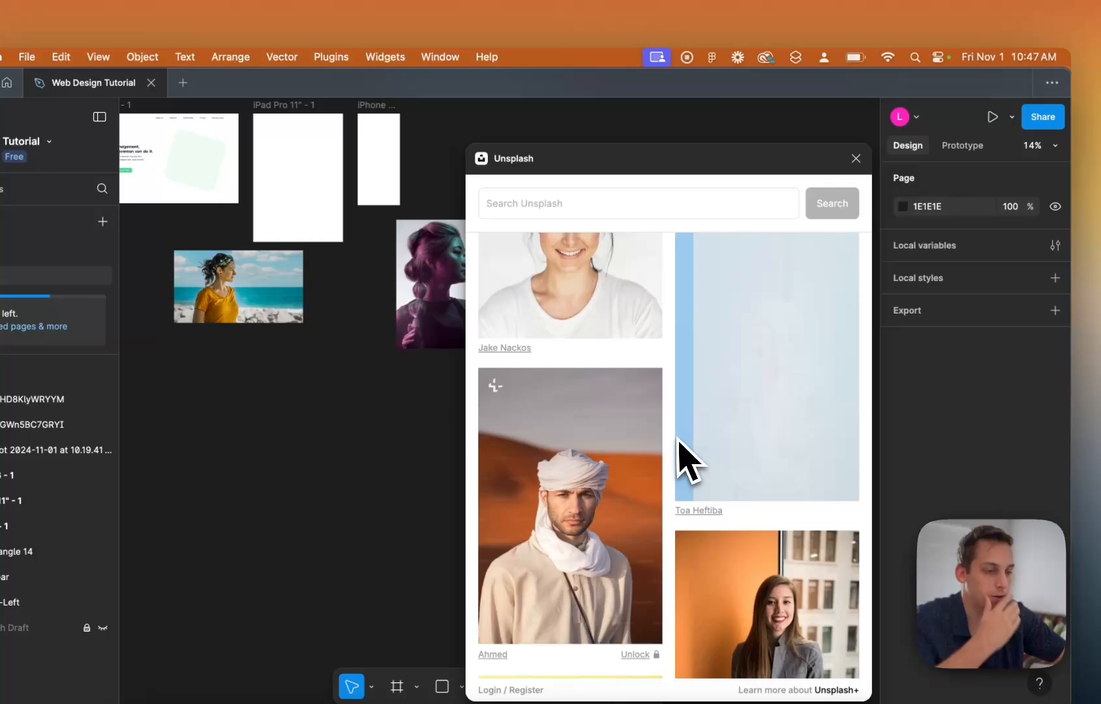
Close the Unsplash plugin and arrange the three photos side by side below the frames.
scroll(681, 453, down, 3)
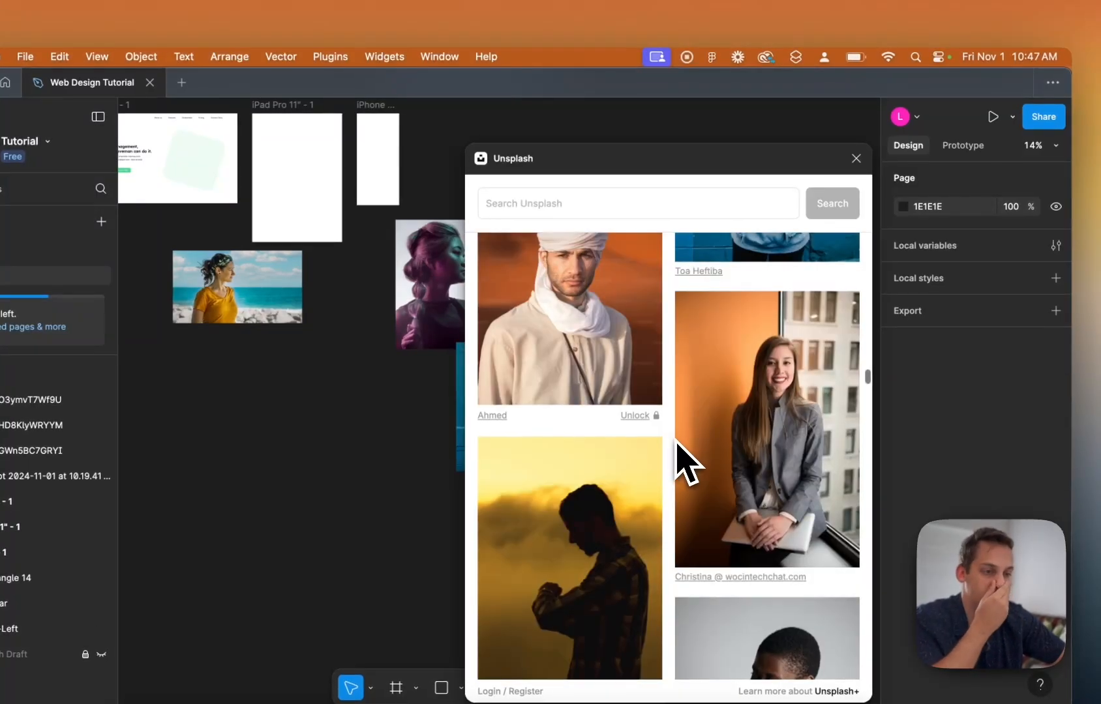
click(854, 158)
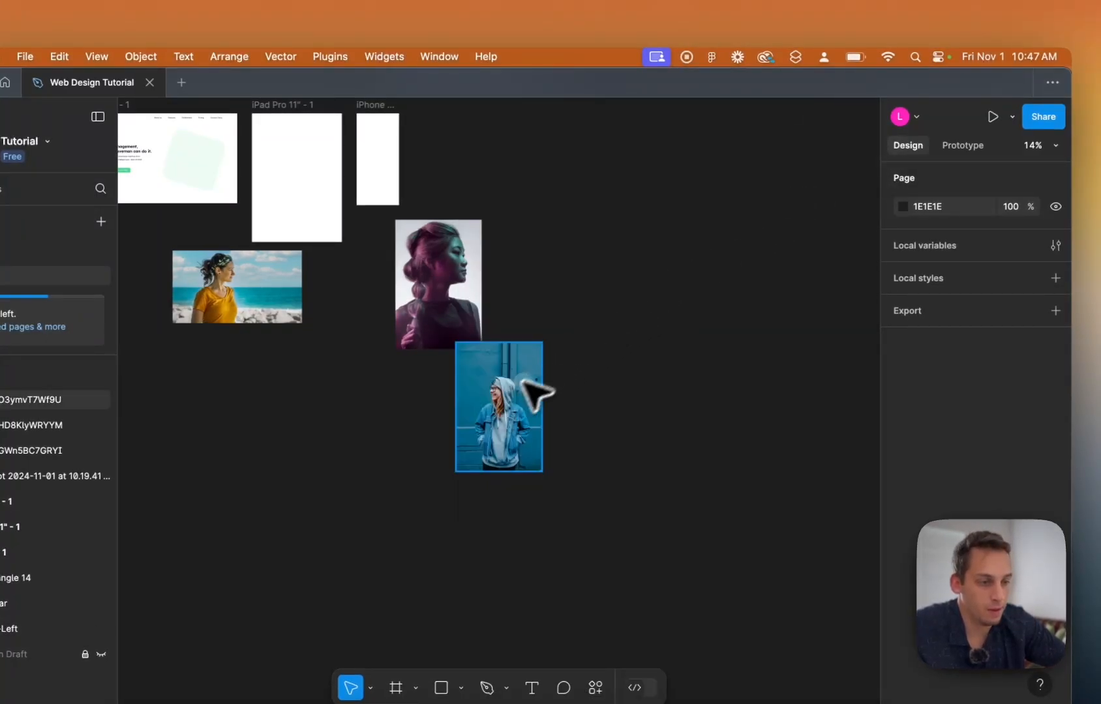
drag(521, 381, 576, 255)
drag(227, 285, 295, 295)
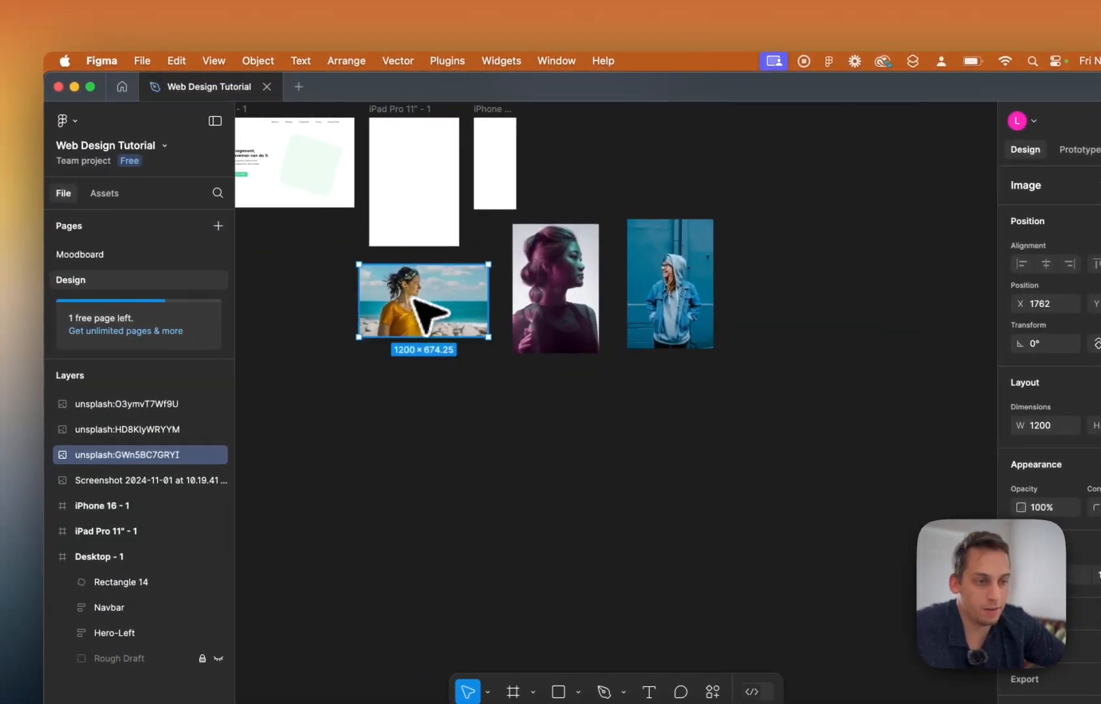
Inspect the seaside photo's hair detail, search the plugins for "remove" and run Background remover on the selected photo.
scroll(427, 313, up, 10)
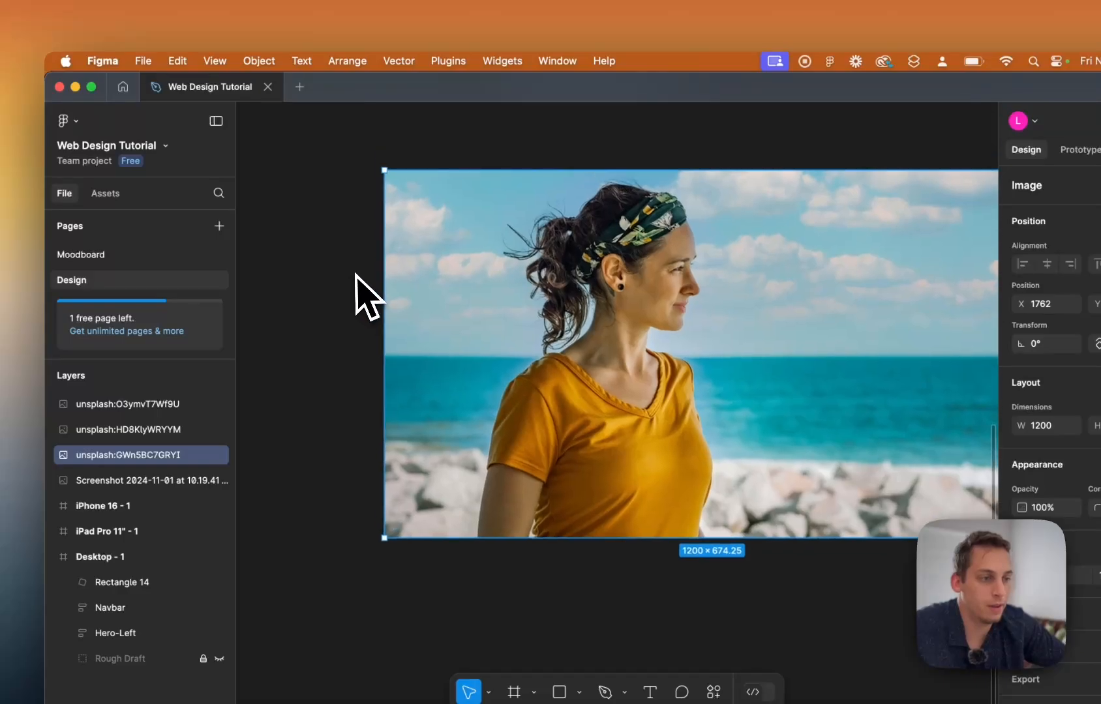
scroll(599, 257, up, 10)
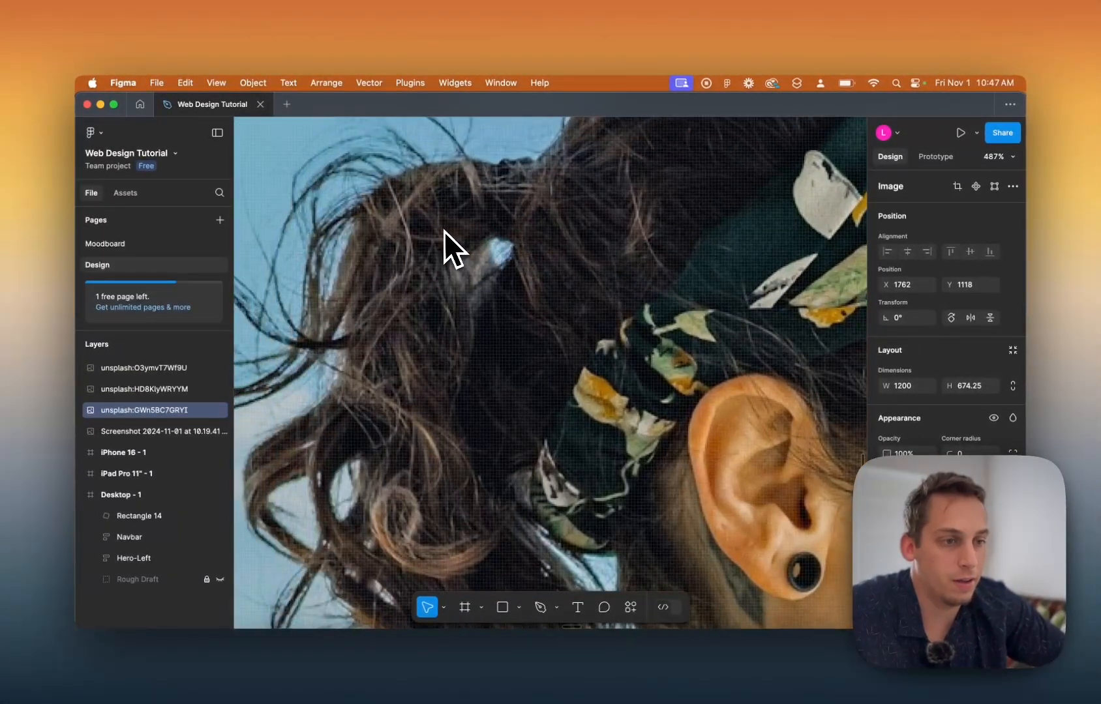
scroll(443, 230, down, 10)
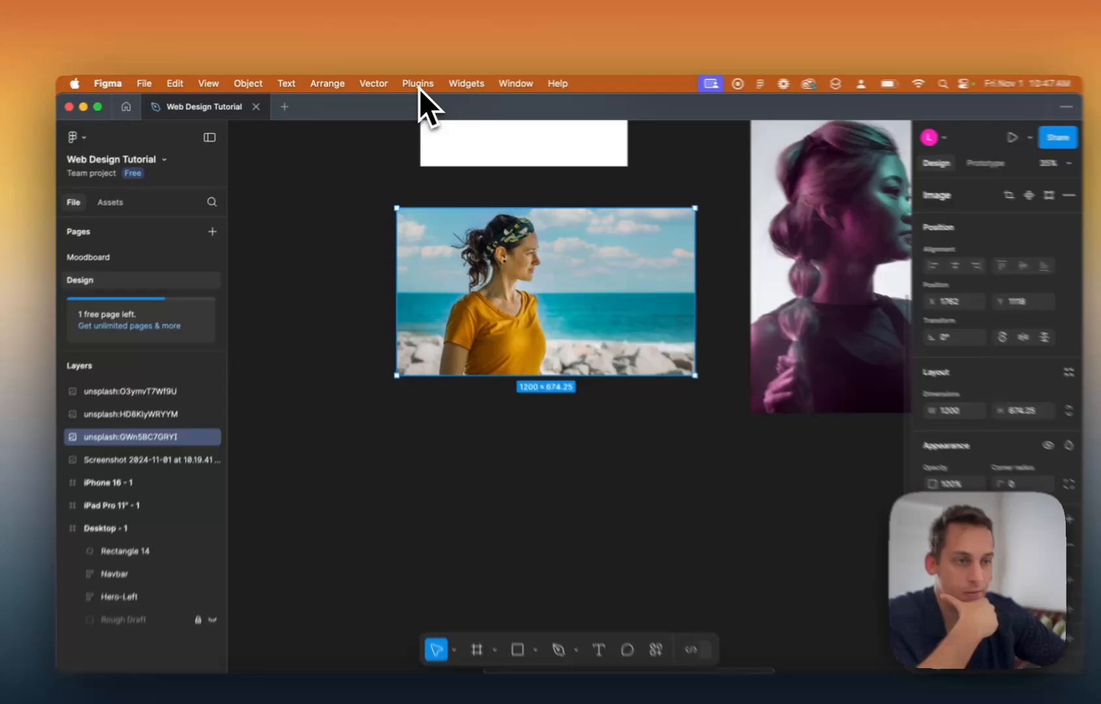
click(411, 85)
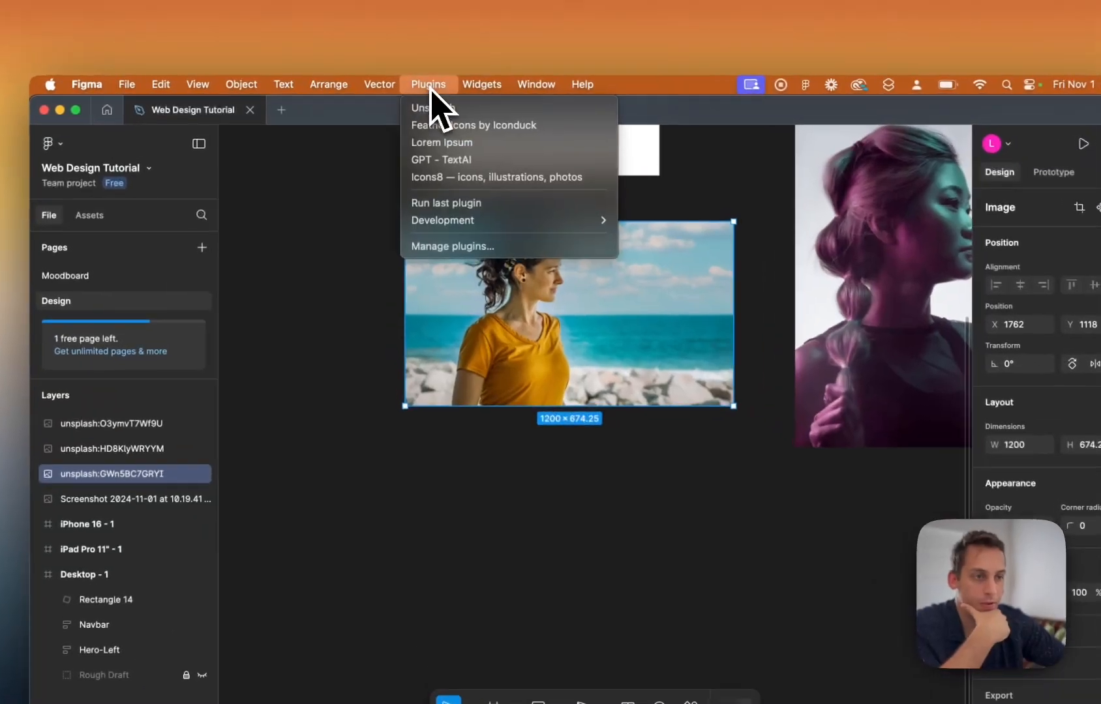
click(447, 246)
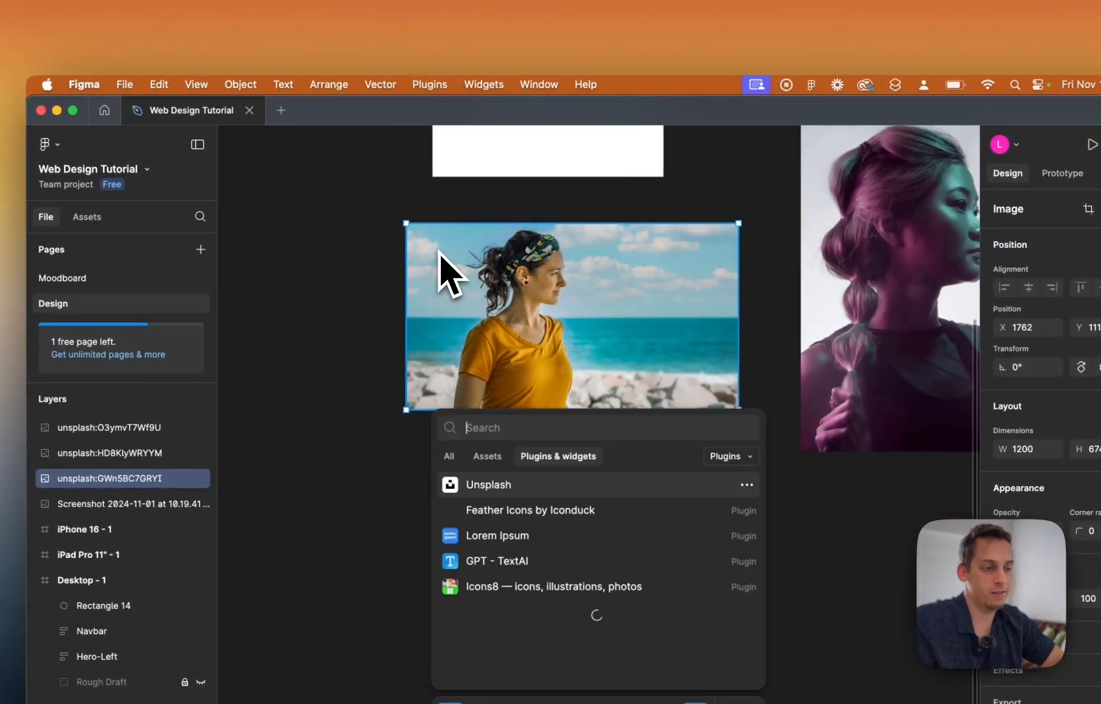
text(remove)
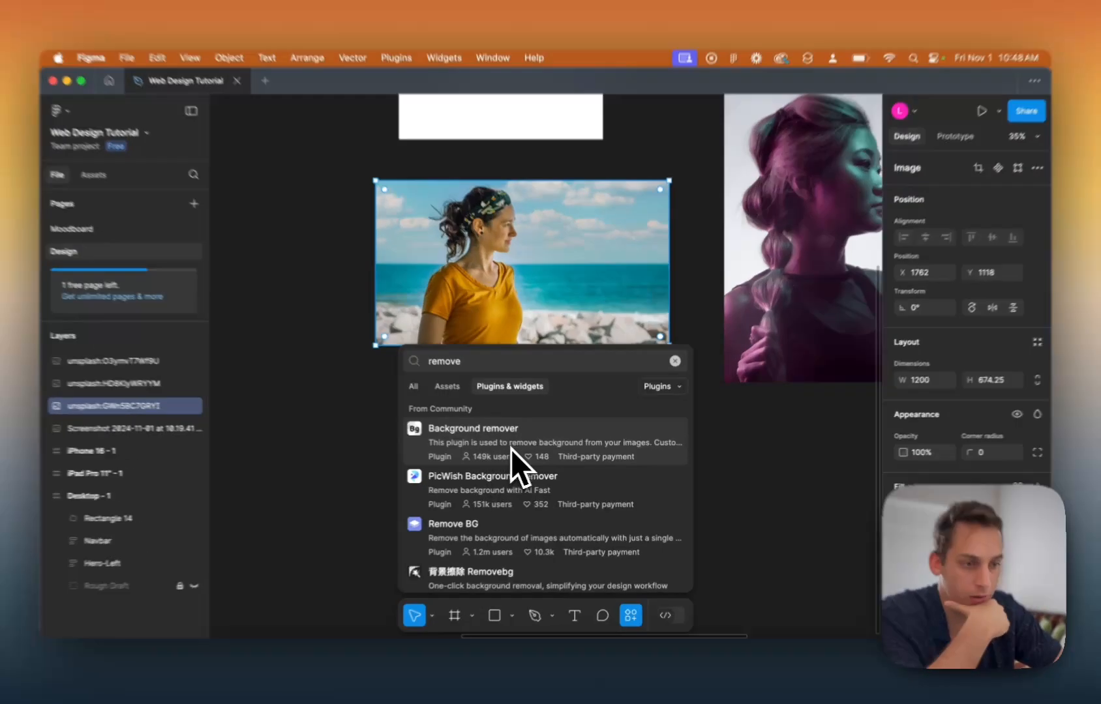
click(498, 452)
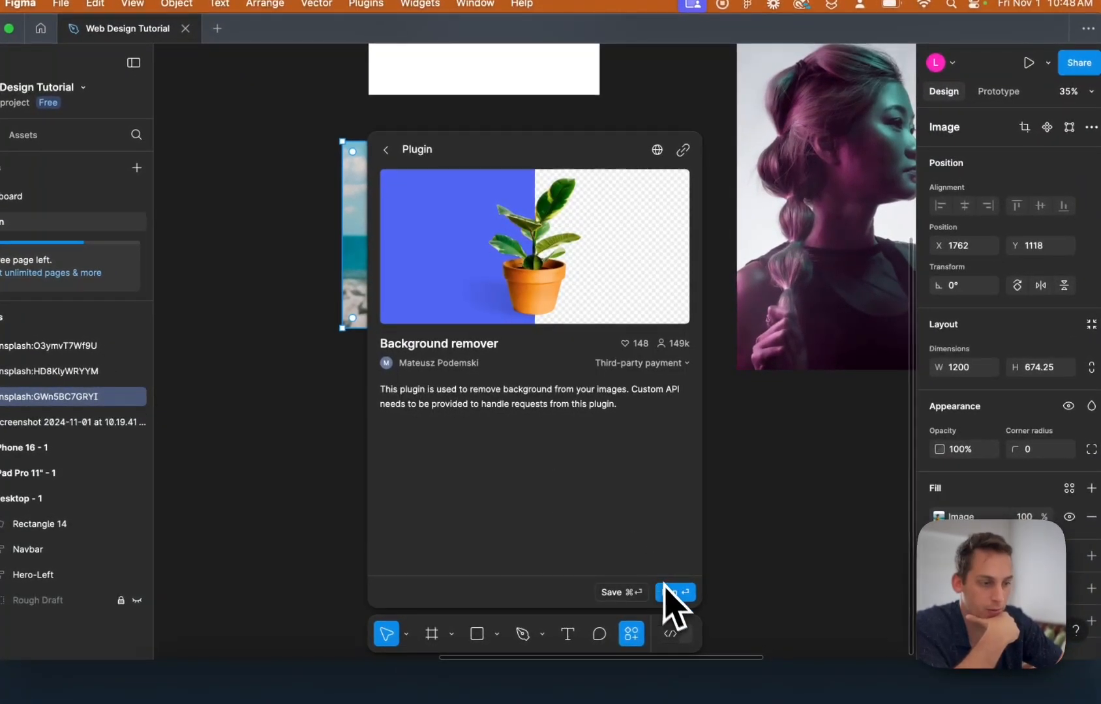
click(669, 592)
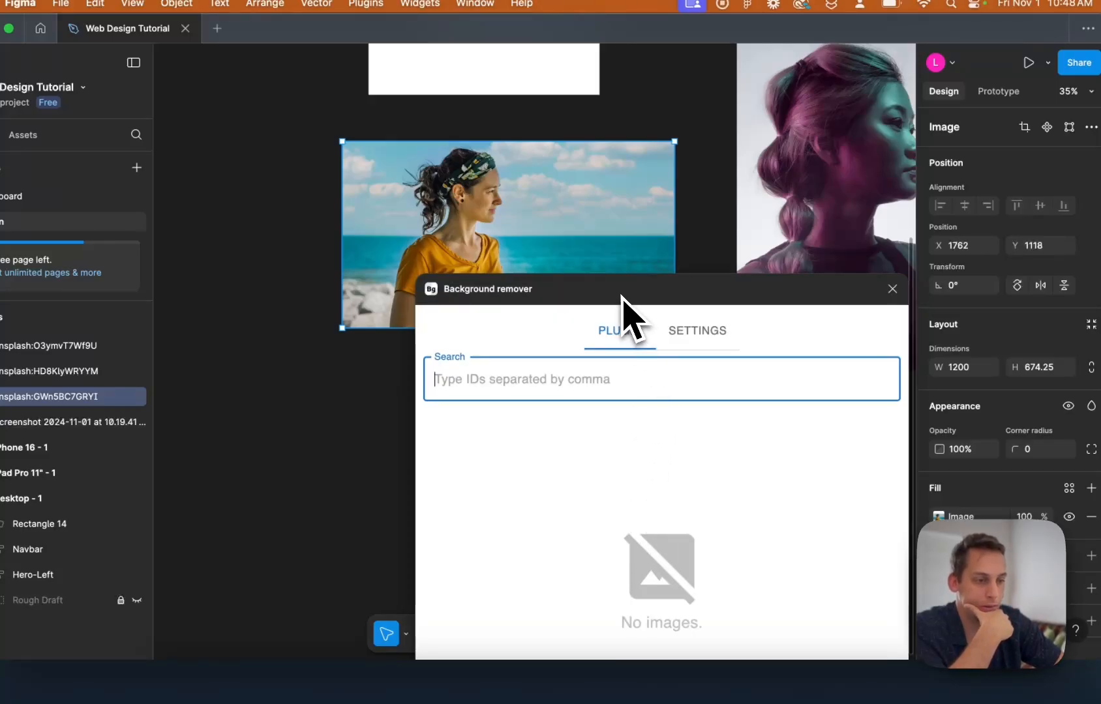
Move the Background remover window aside and check its settings and main page for a way to process the photo.
drag(623, 297, 594, 188)
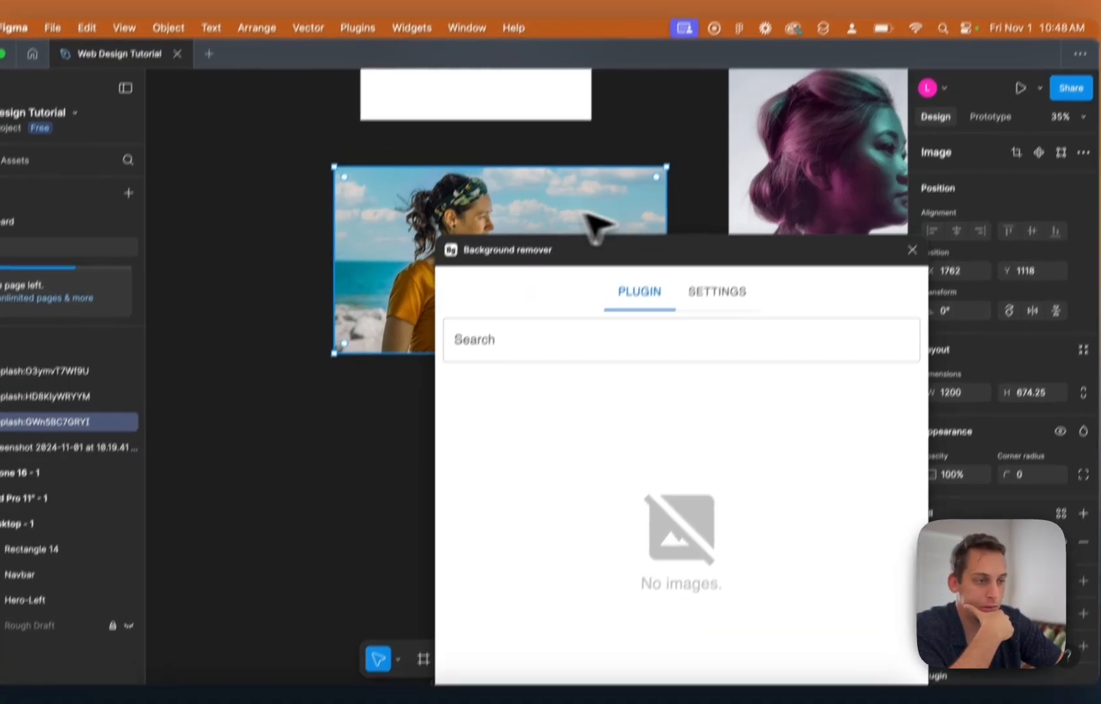
click(716, 294)
click(648, 292)
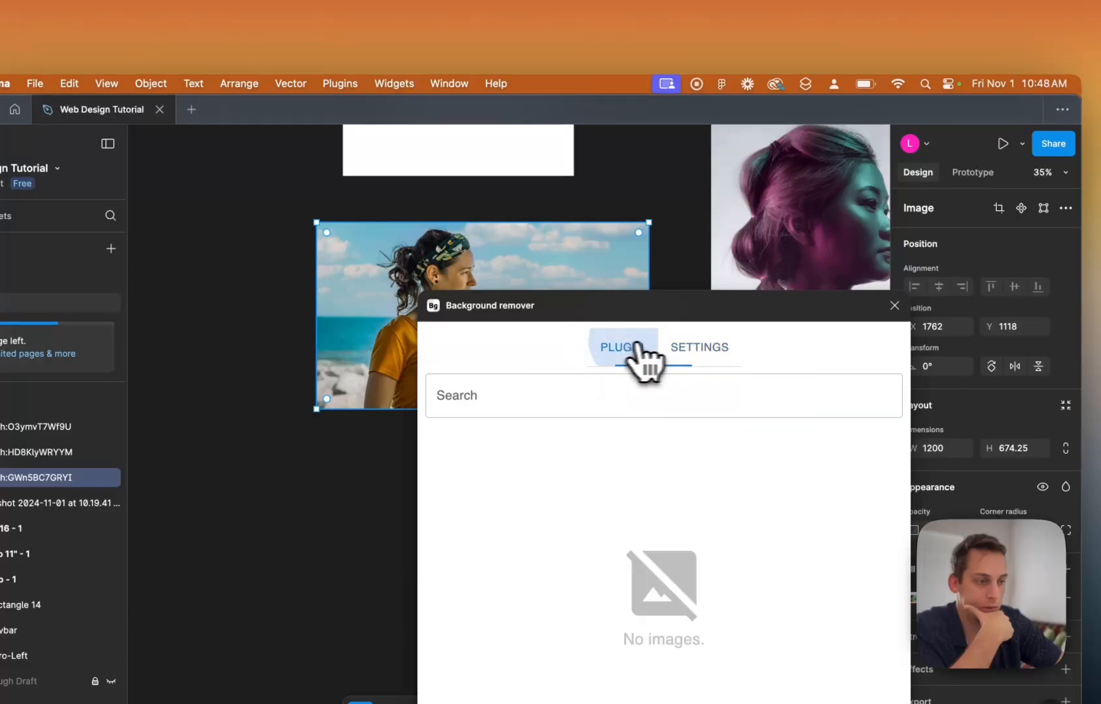
Recheck the Background remover's API settings and close the plugin.
click(724, 349)
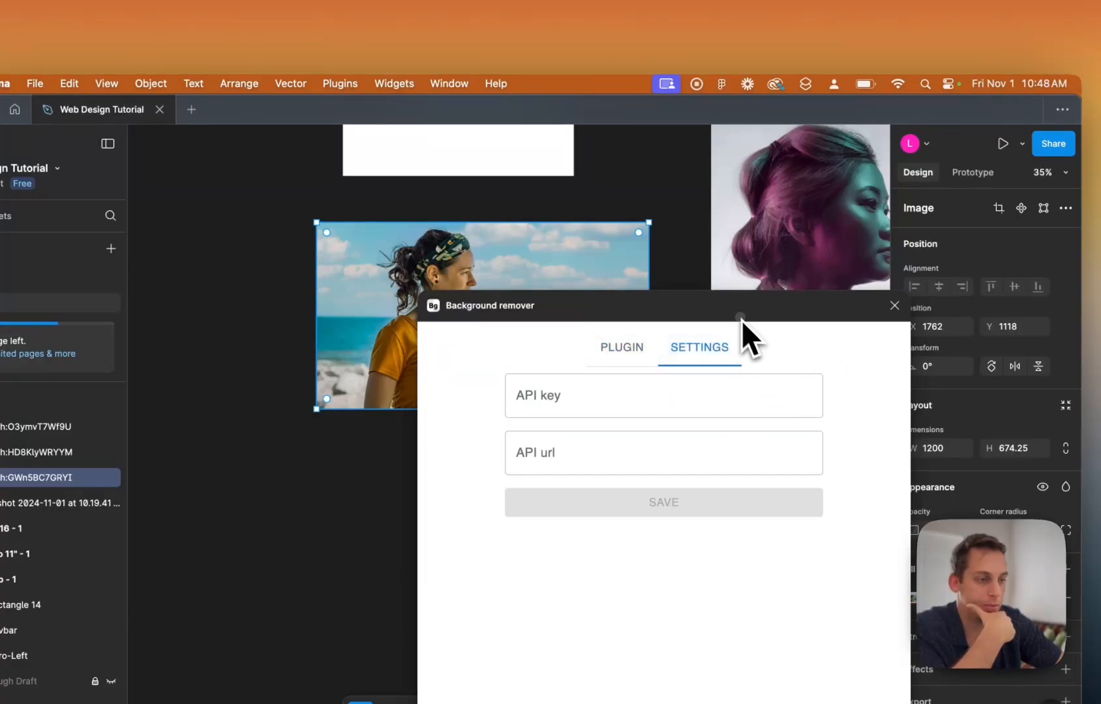
drag(742, 317, 677, 223)
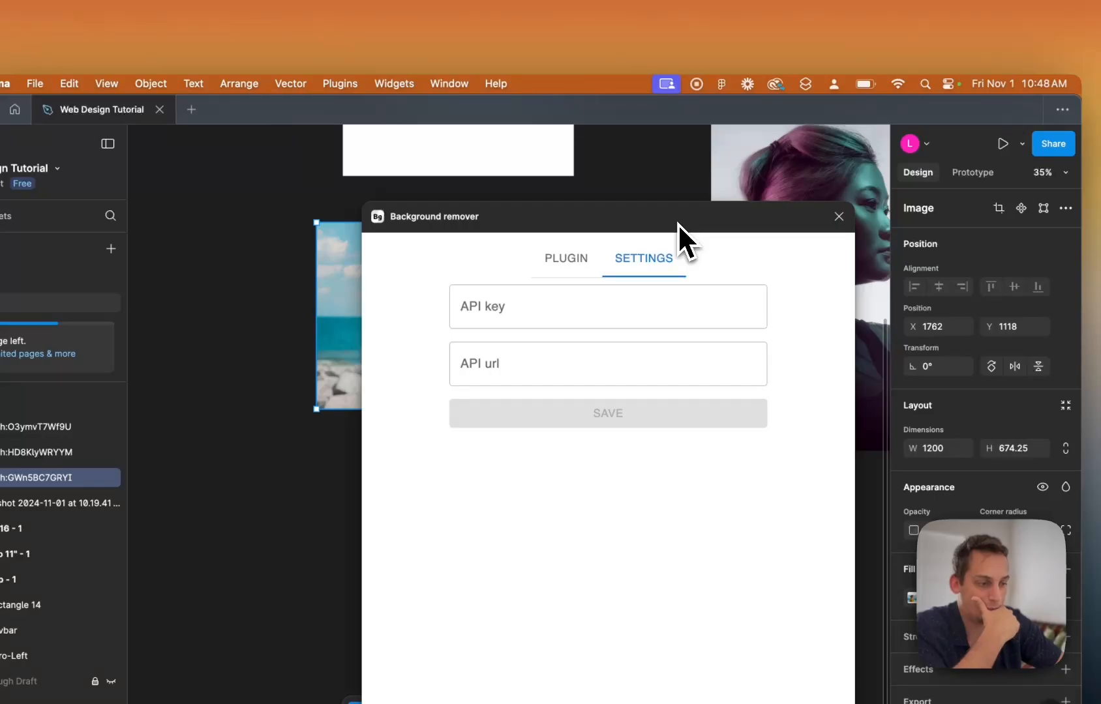
click(838, 217)
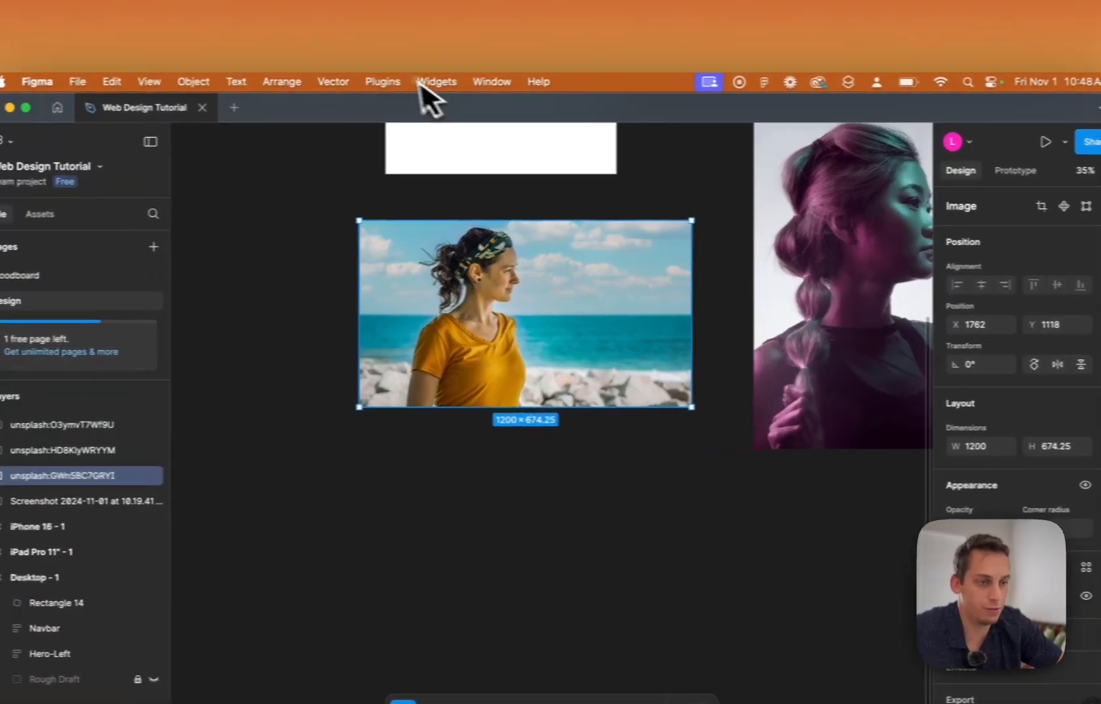
Search the plugins for "background remover" and open the details of Icons8 Background Remover.
click(340, 83)
click(459, 263)
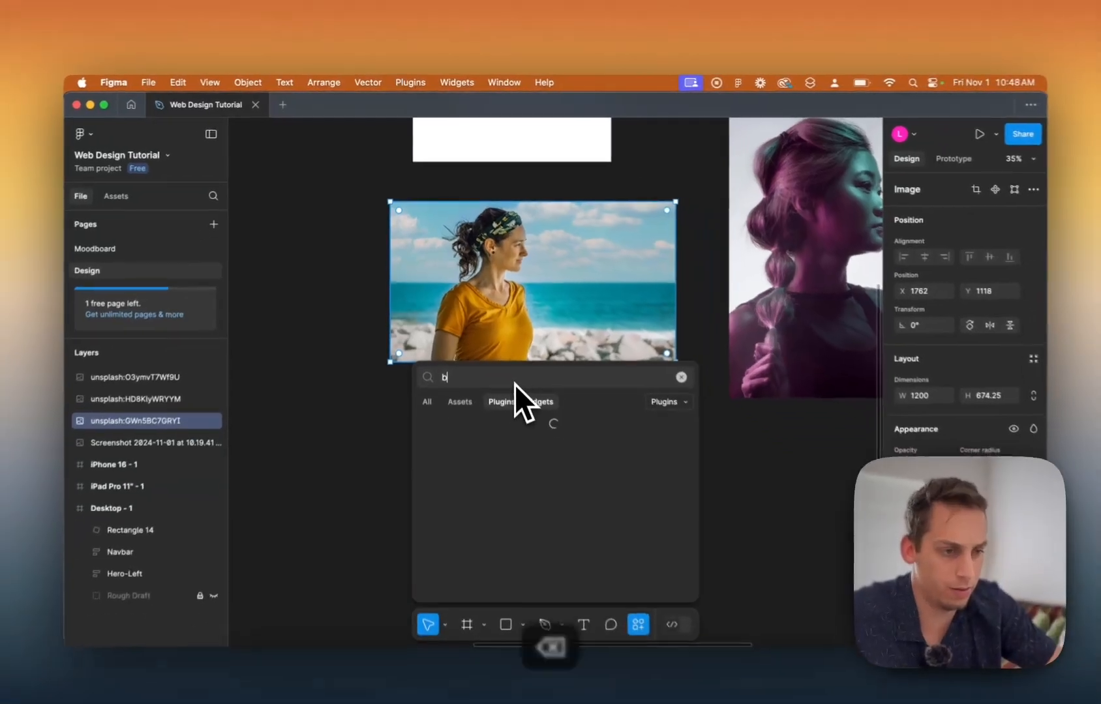
text(back)
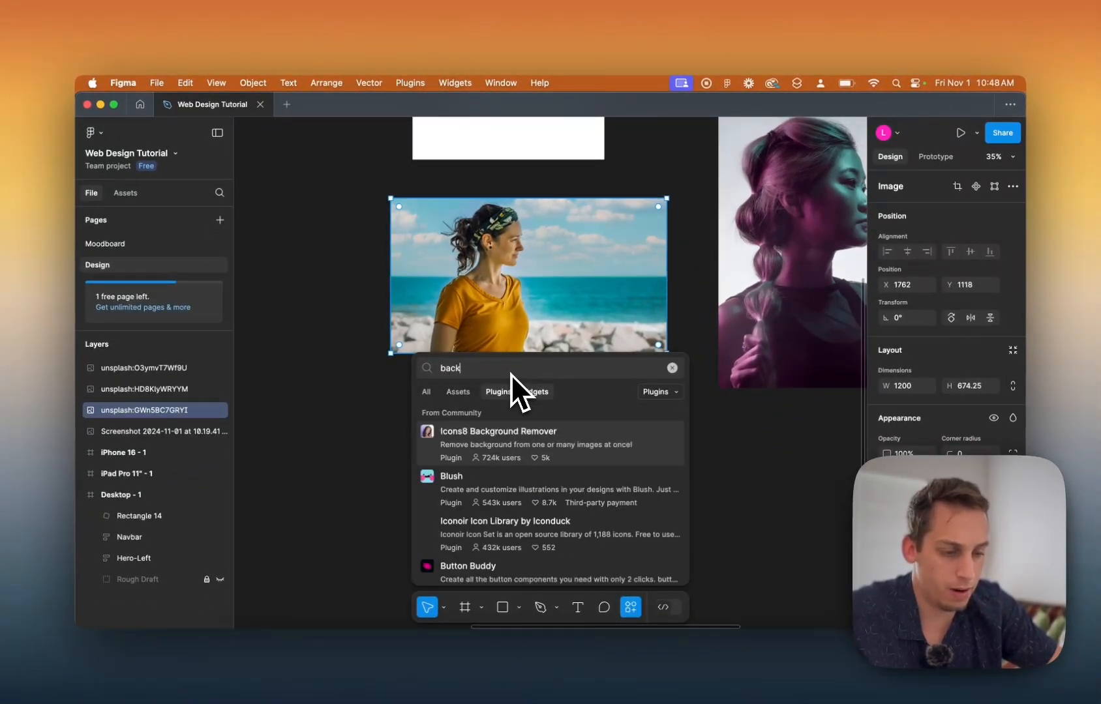
text(ground remover)
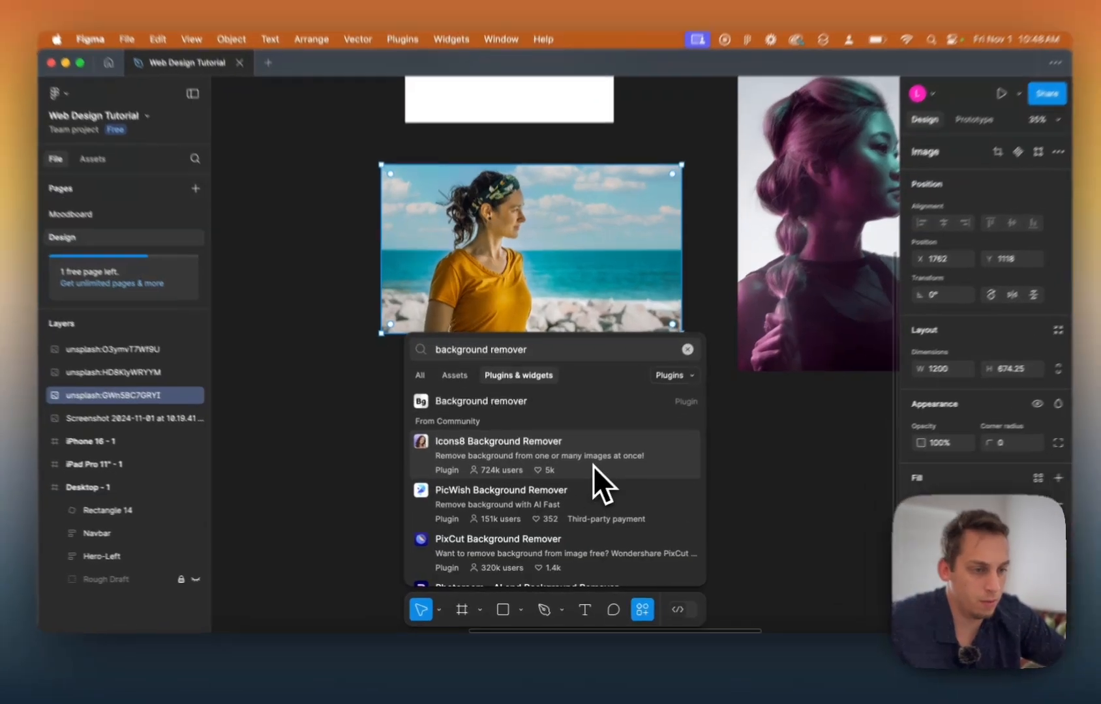
click(585, 473)
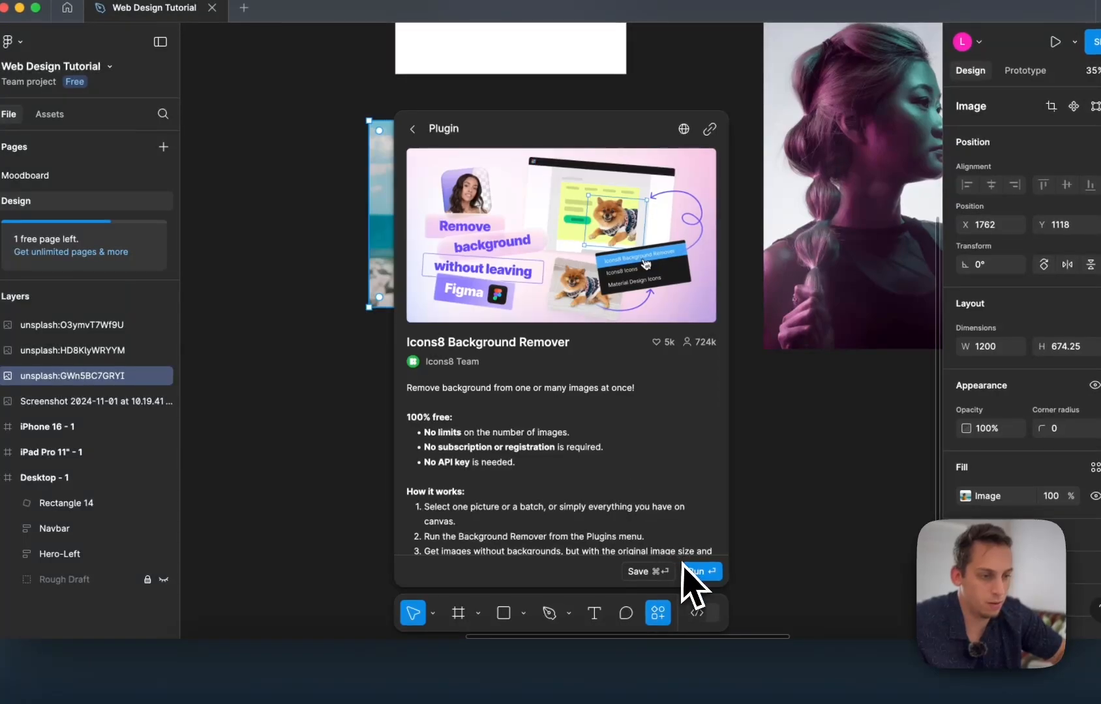
Run the Remove background option of Icons8 Background Remover on the selected seaside photo.
click(698, 571)
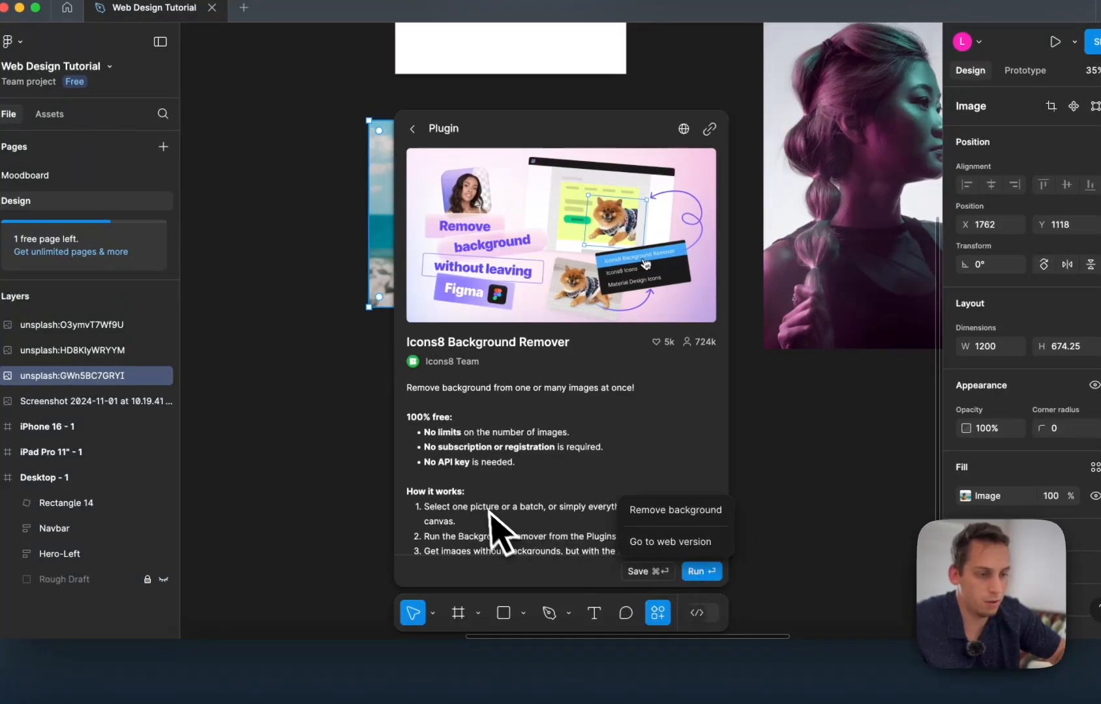
click(709, 577)
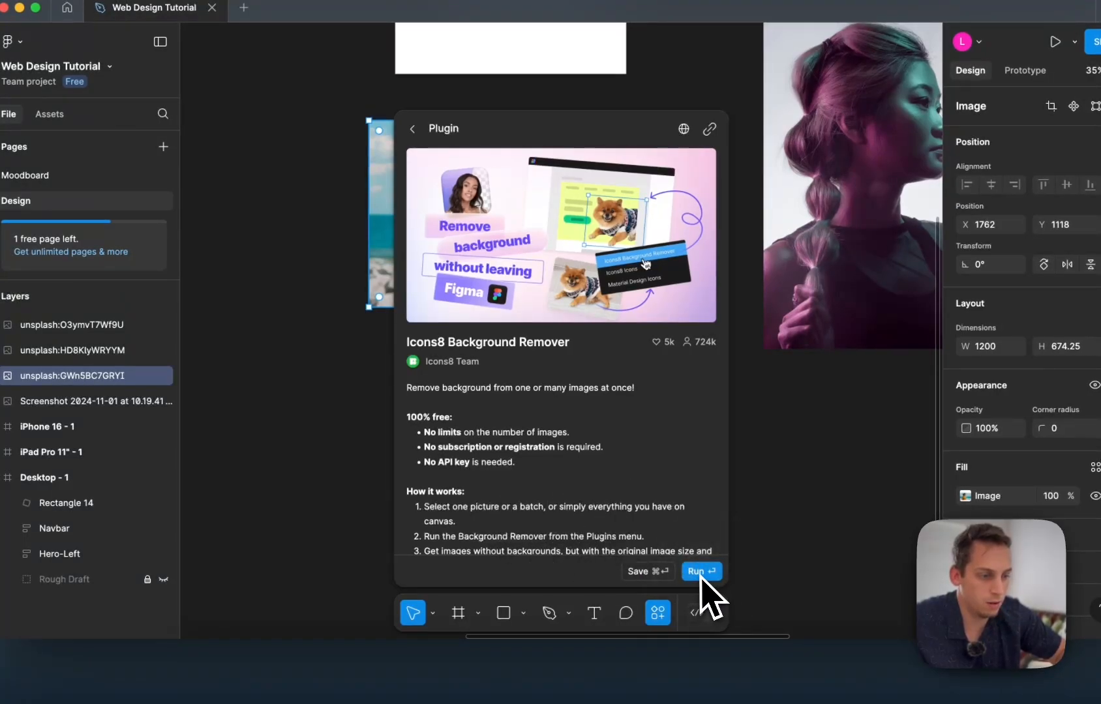
click(698, 572)
click(644, 510)
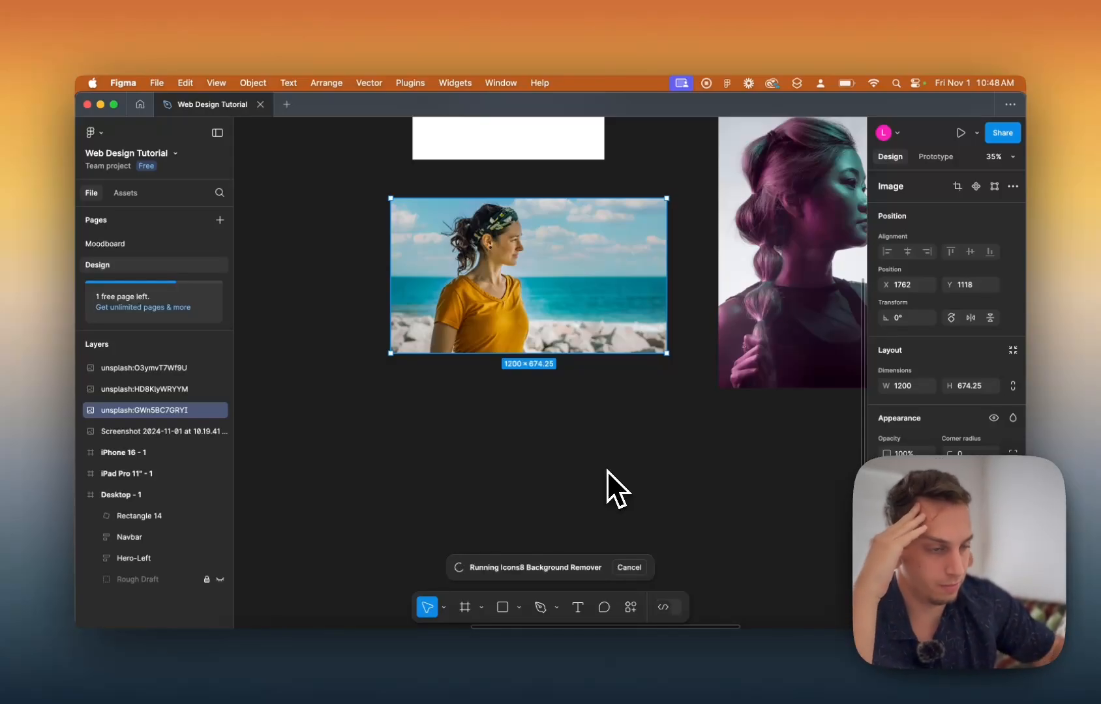
Inspect the cutout's hair and edges, and trim the empty area in front of the woman to make the image about 636 px wide.
scroll(584, 448, up, 5)
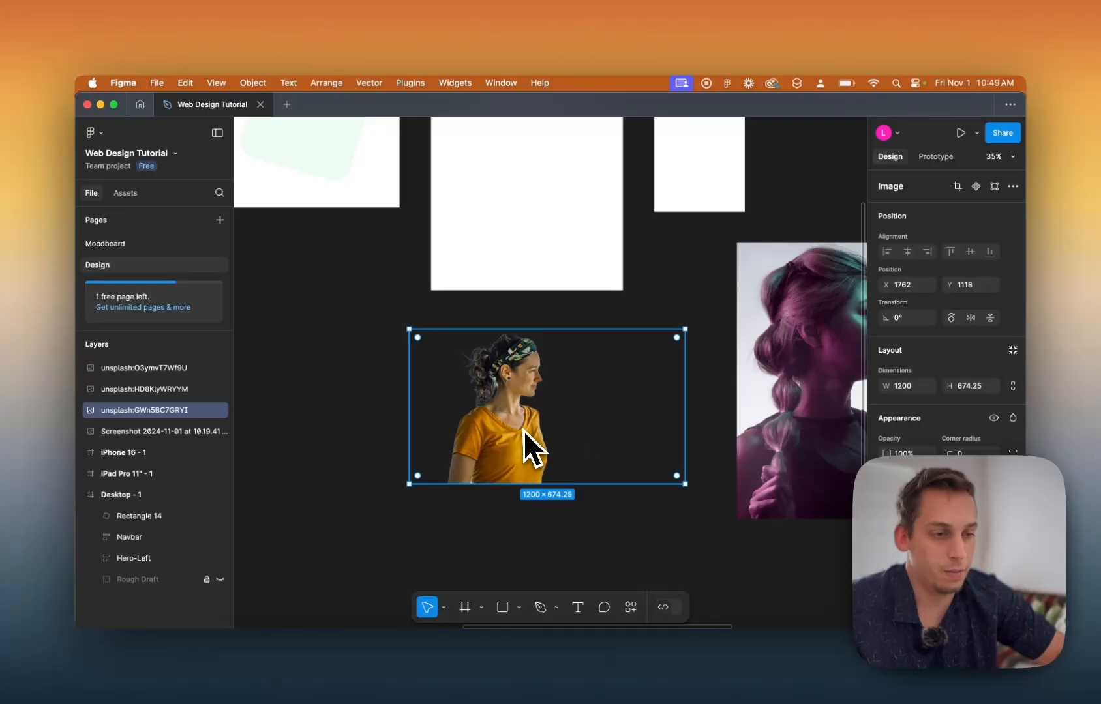
scroll(493, 367, up, 10)
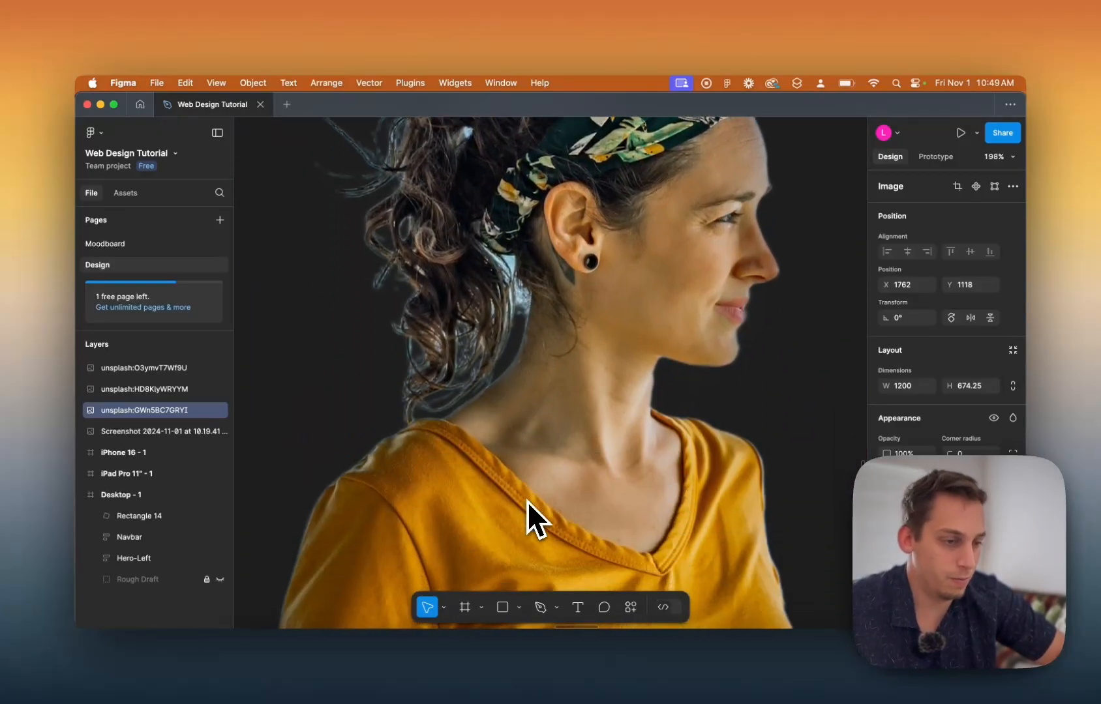
scroll(527, 501, down, 10)
scroll(527, 501, down, 3)
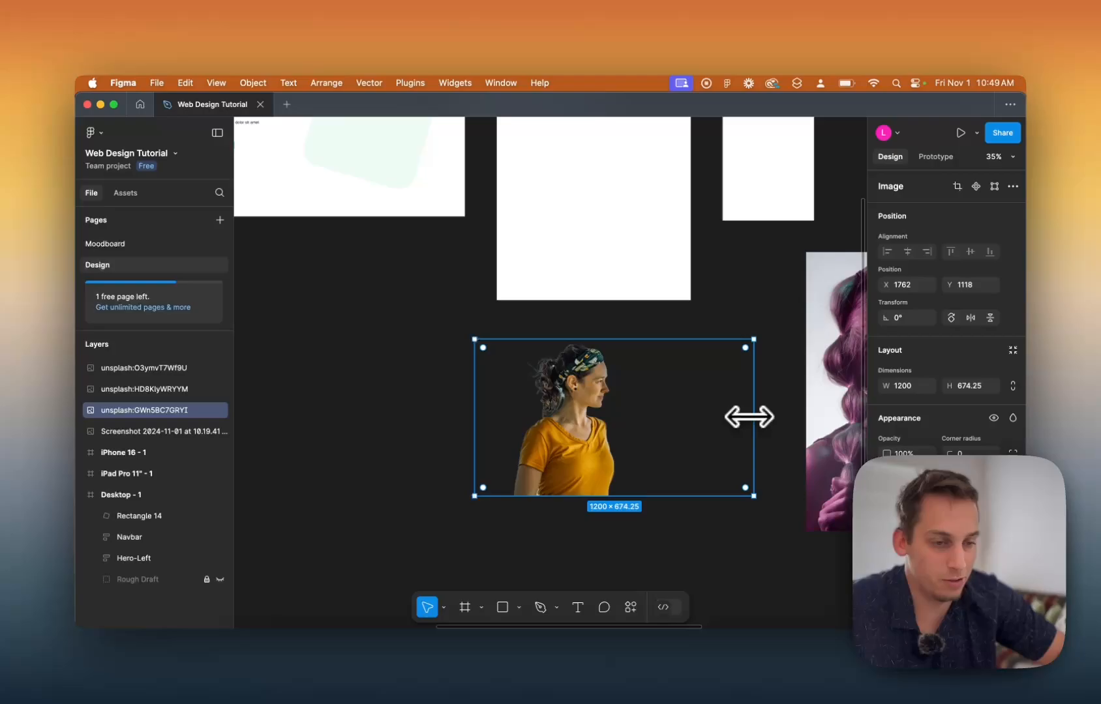
drag(750, 417, 621, 429)
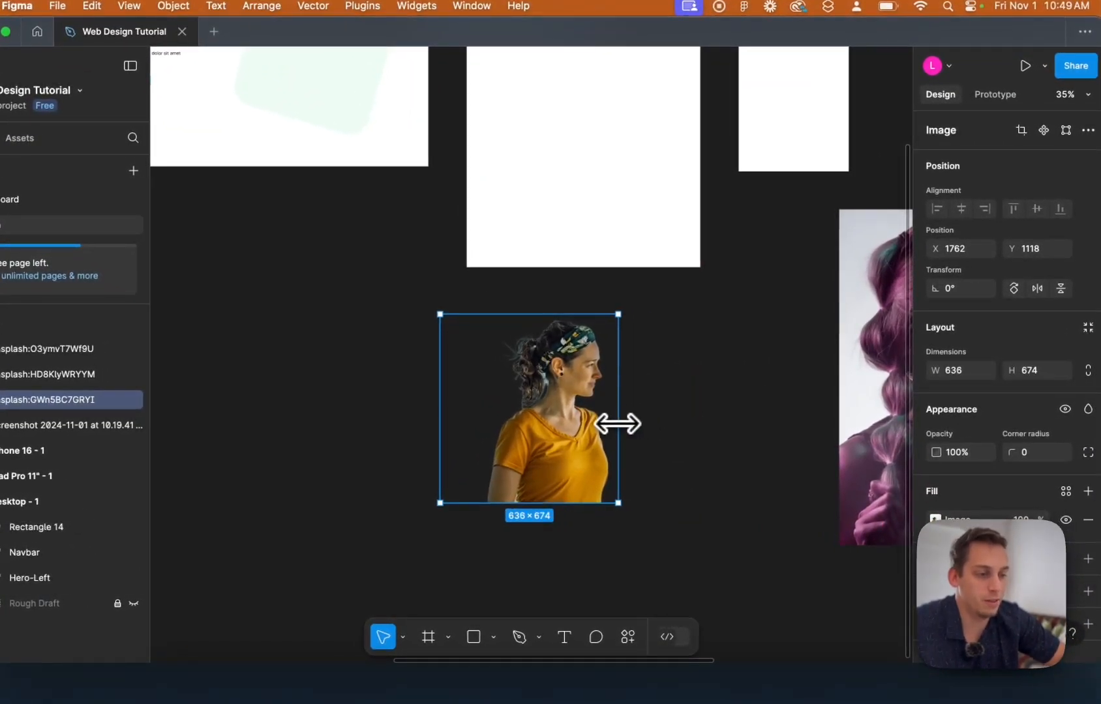
Trim the empty area behind the woman's back to make the image about 488 px wide.
scroll(479, 399, up, 5)
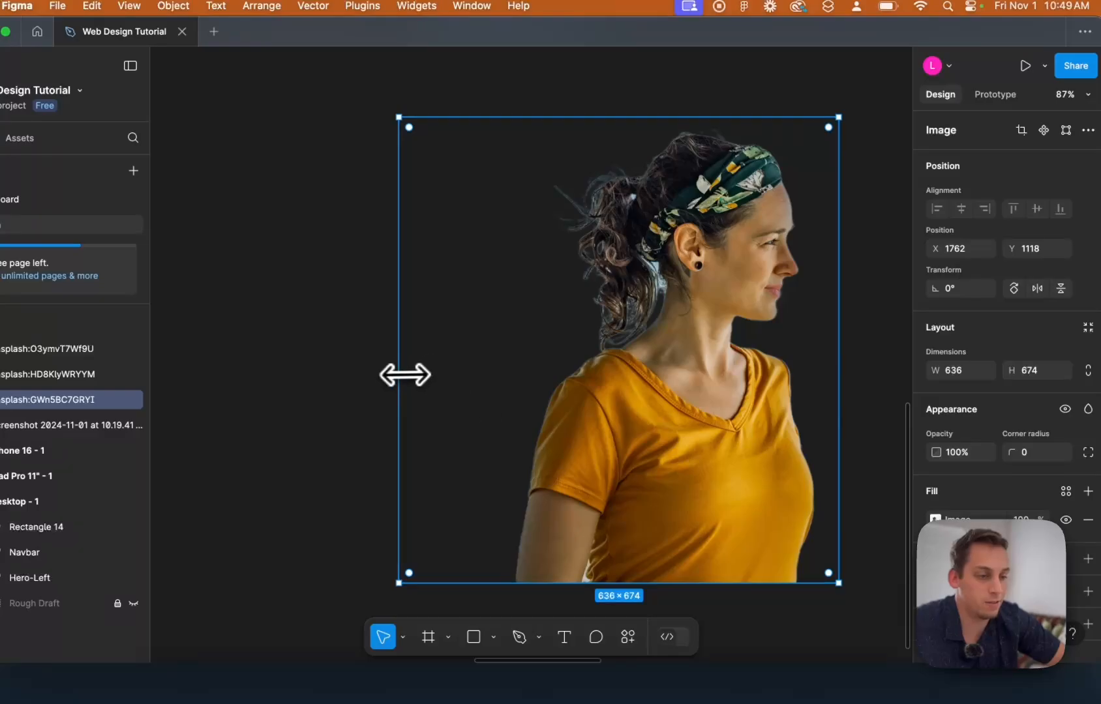
drag(405, 374, 490, 374)
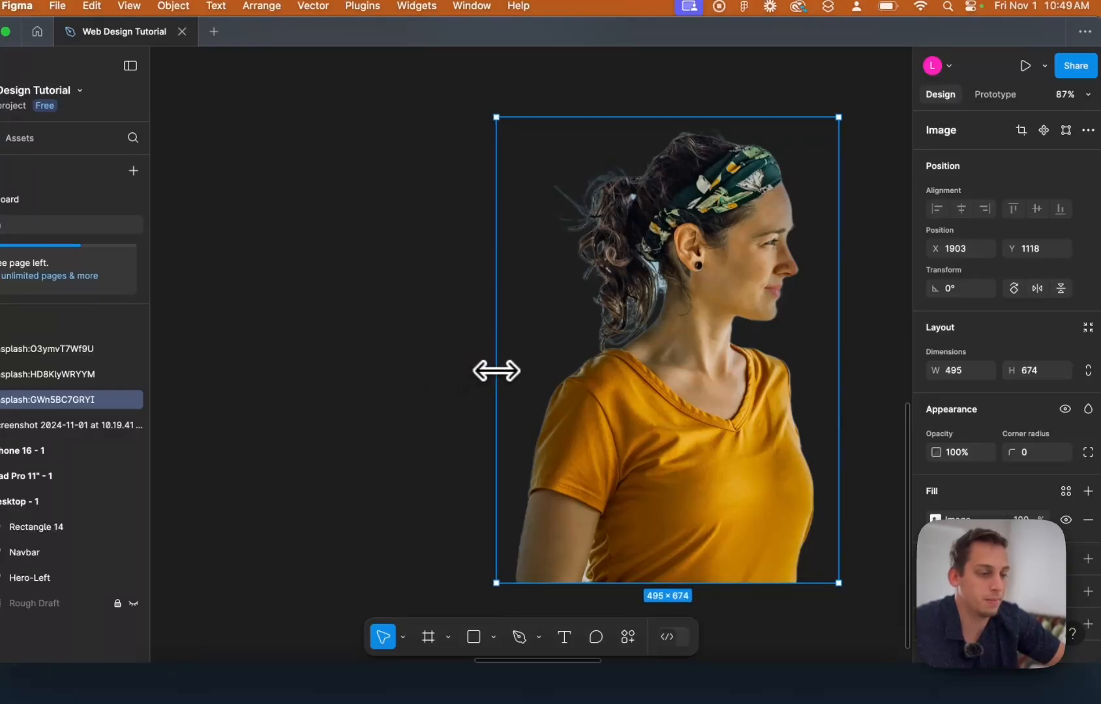
scroll(502, 372, right, 2)
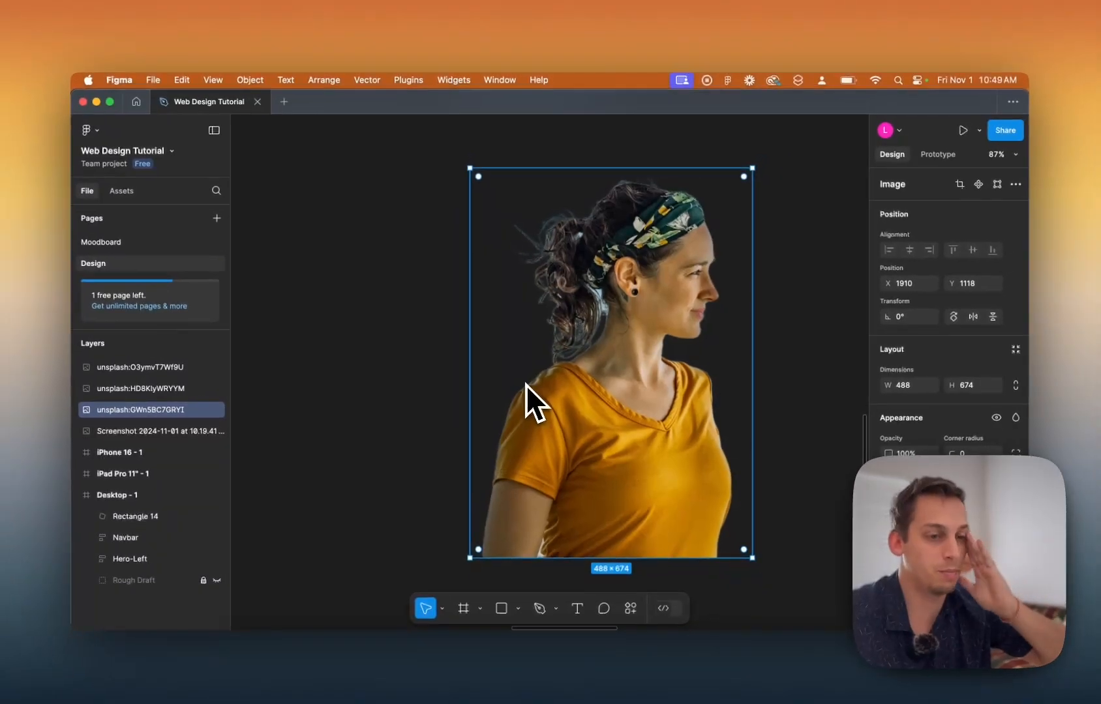
Place the cutout over the pale green shape in the Desktop frame and scale it to about 364 × 504.
scroll(526, 384, down, 10)
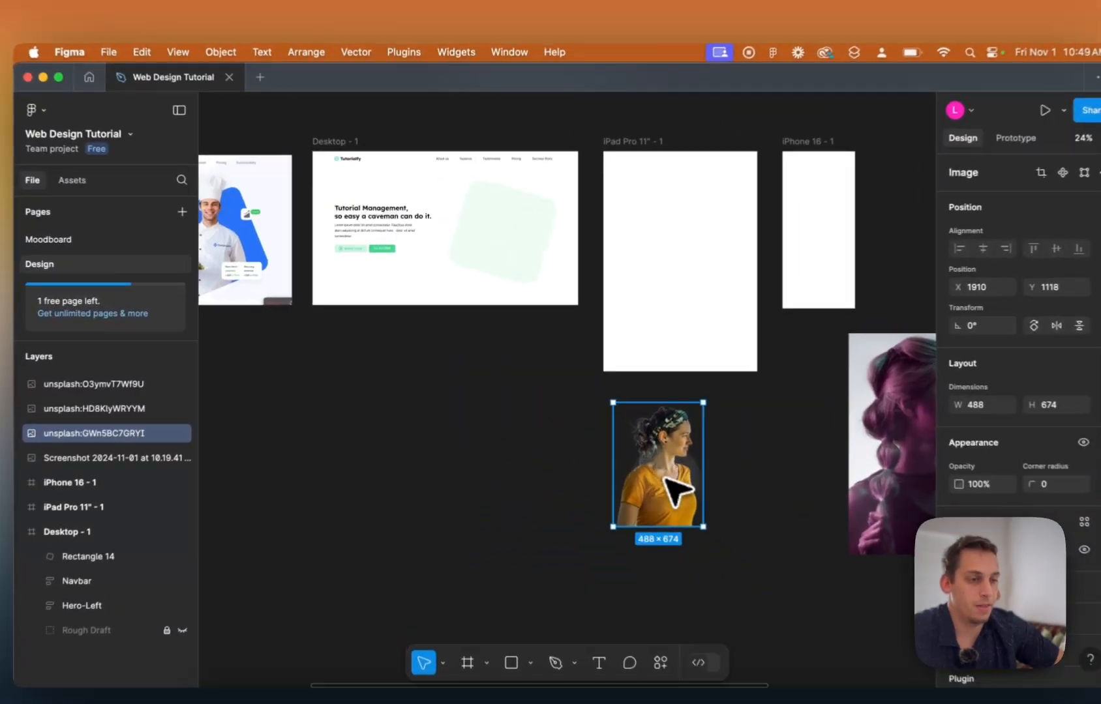
drag(631, 449, 510, 239)
scroll(520, 240, up, 5)
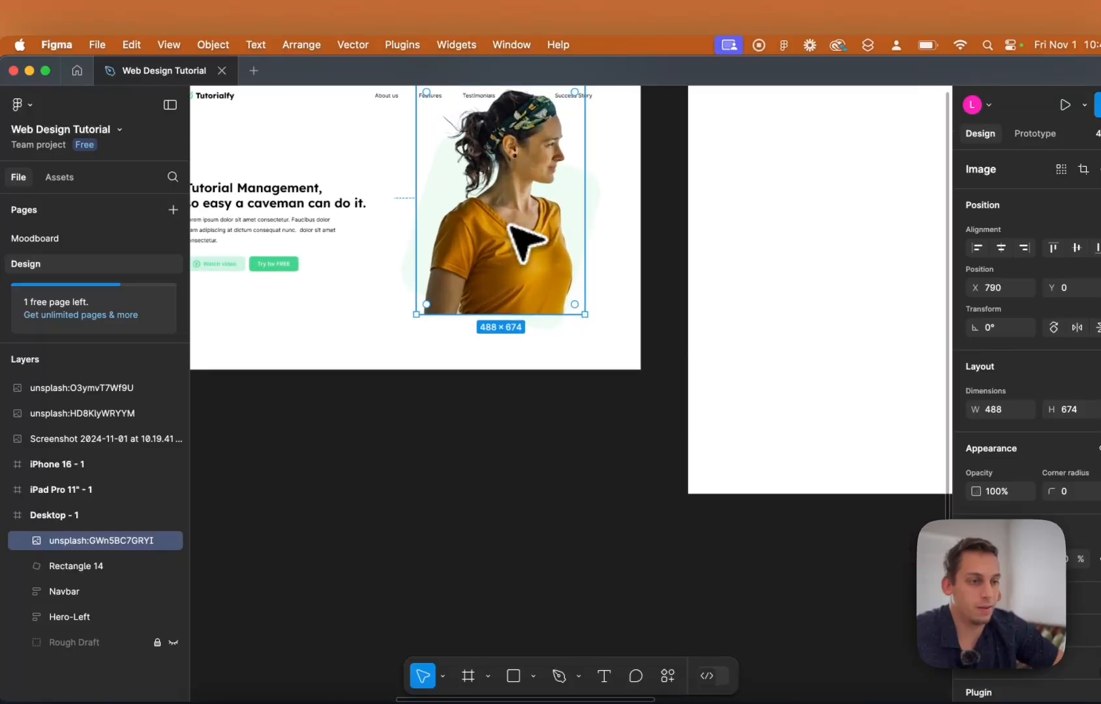
drag(633, 153, 600, 182)
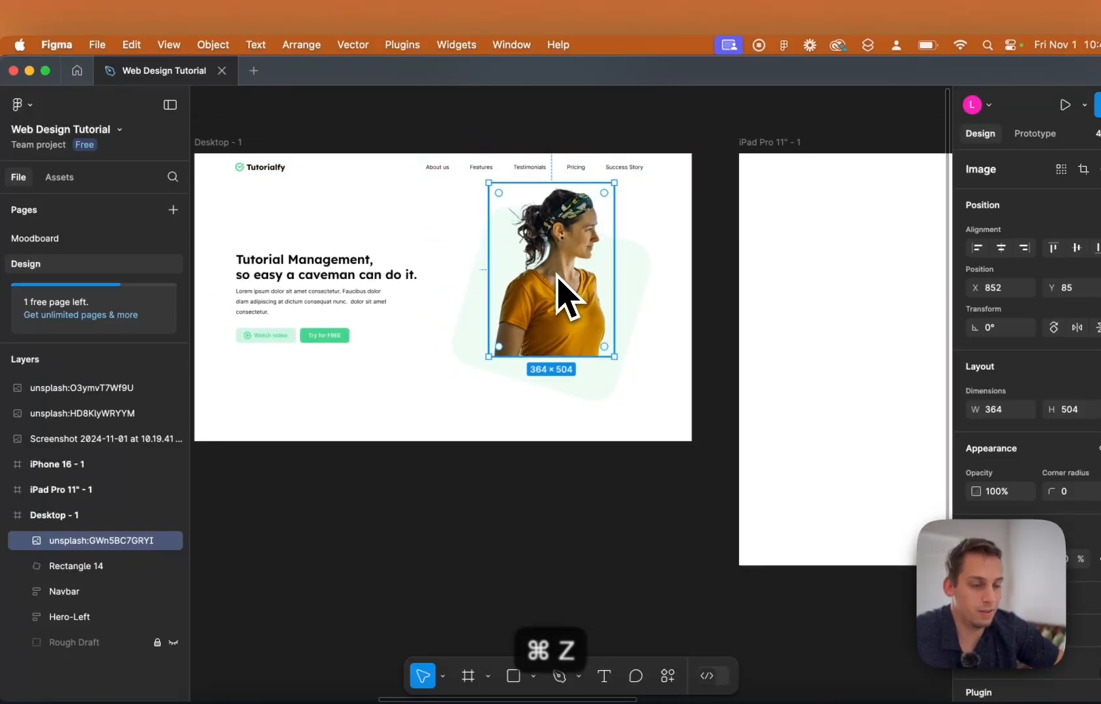
Undo the cutout's scaling, placement and trim behind the woman, and retrim that side to make the image about 507 px wide.
key(super+z)
key(super+z)
scroll(636, 467, down, 6)
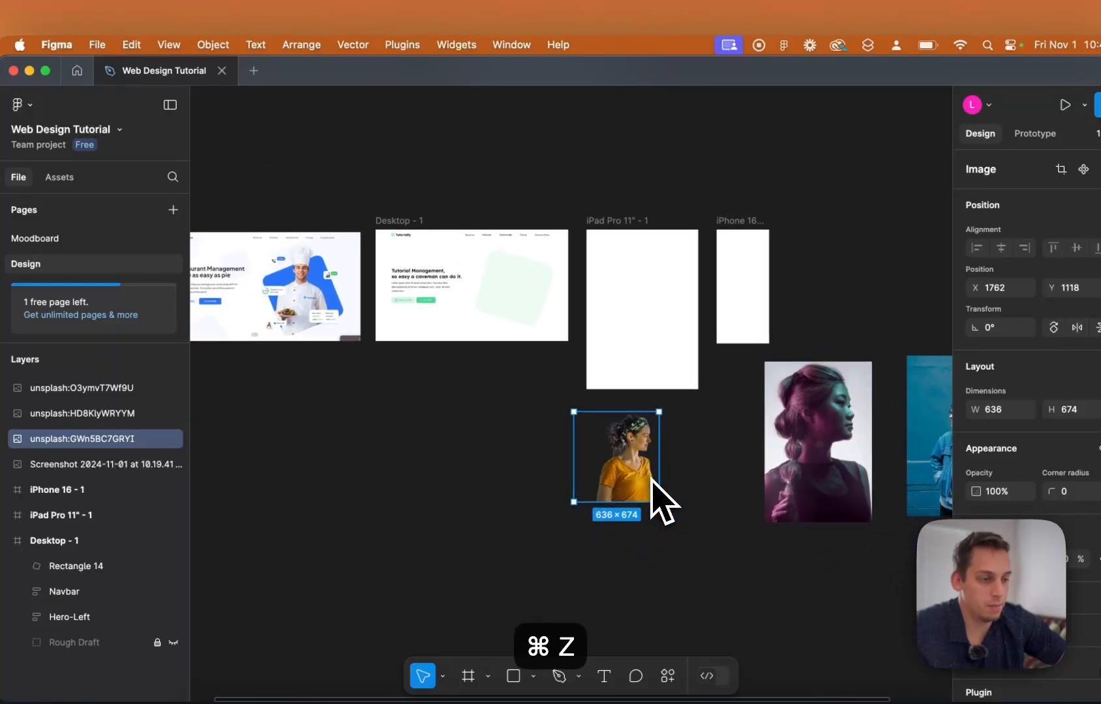
key(super+z)
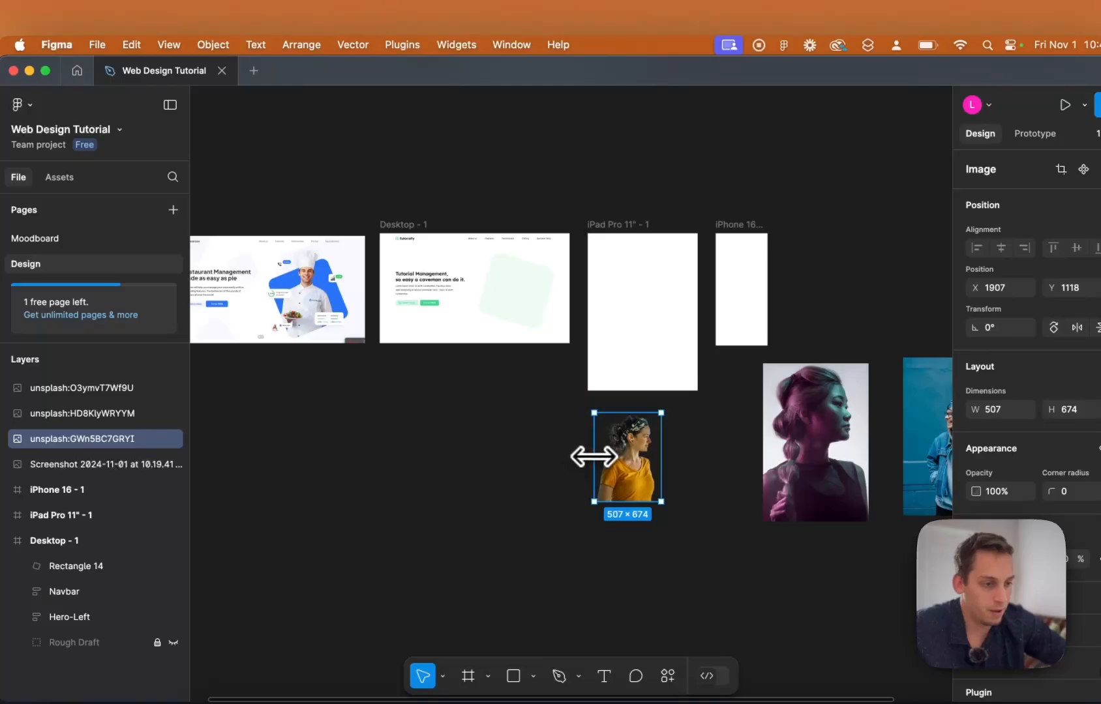
Place the cutout over the pale green shape in the Desktop frame and compare it with the chef illustration in the reference screenshot.
drag(602, 457, 520, 289)
scroll(317, 281, up, 6)
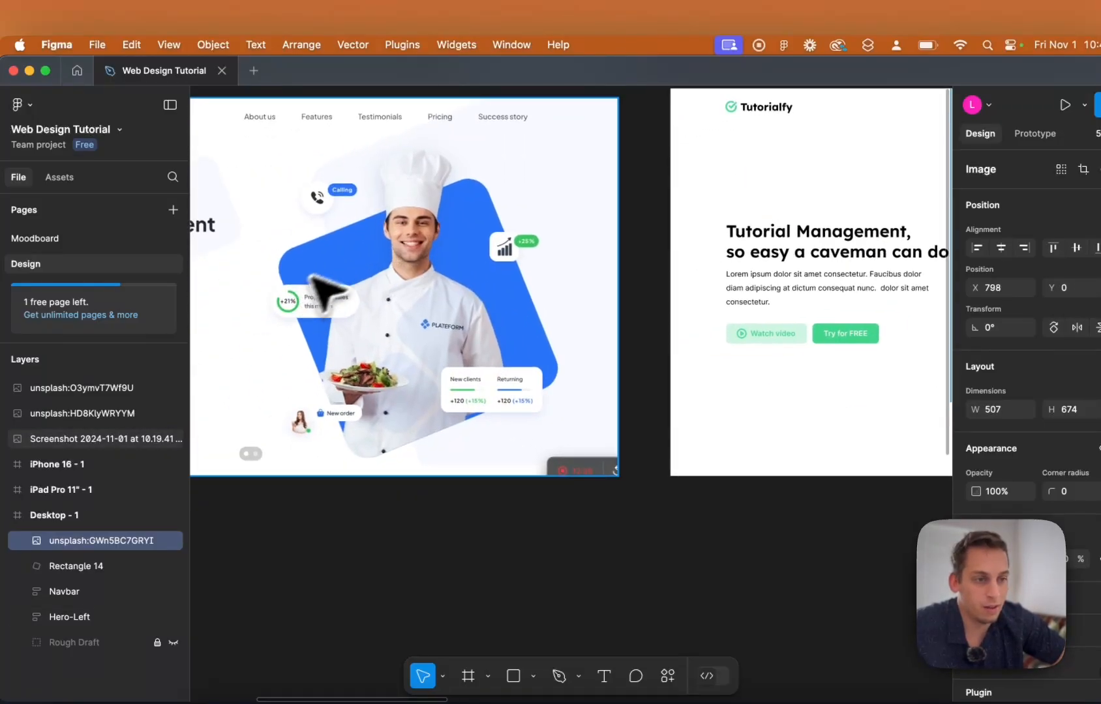
scroll(396, 165, up, 3)
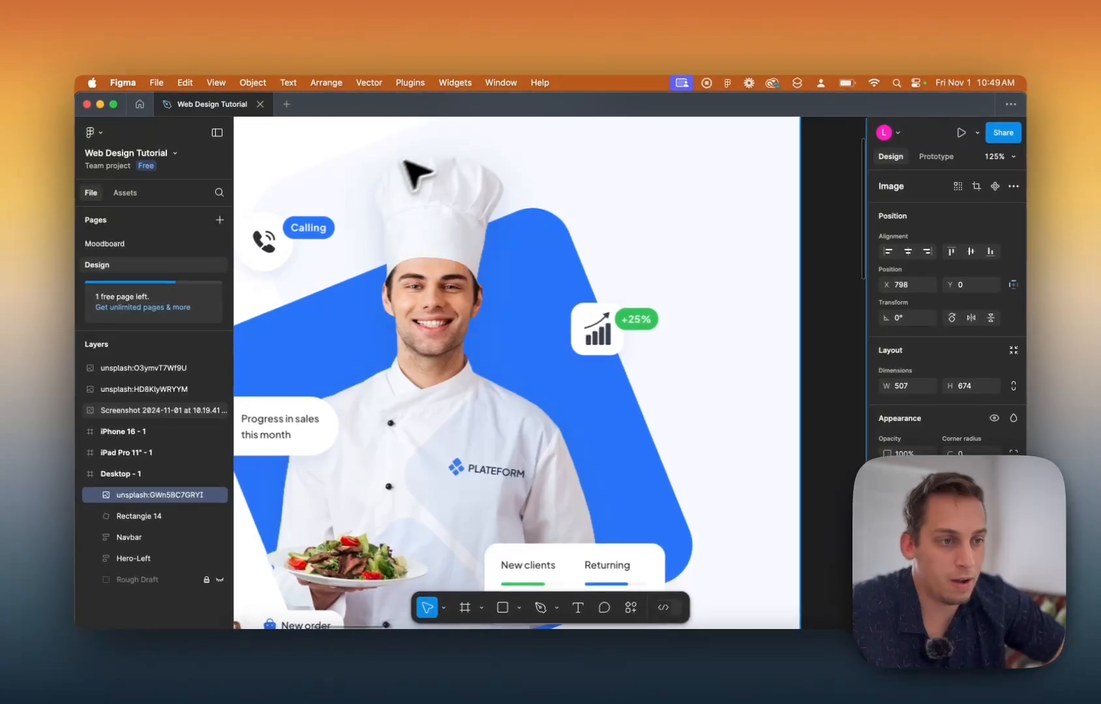
scroll(500, 248, down, 5)
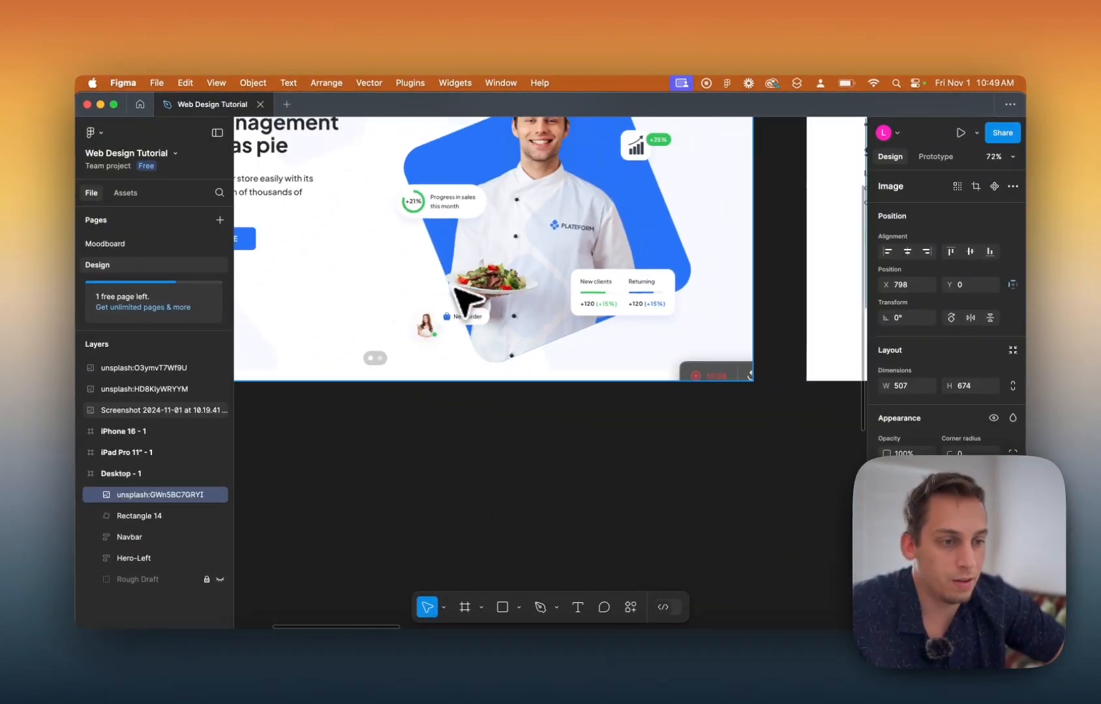
scroll(586, 210, right, 10)
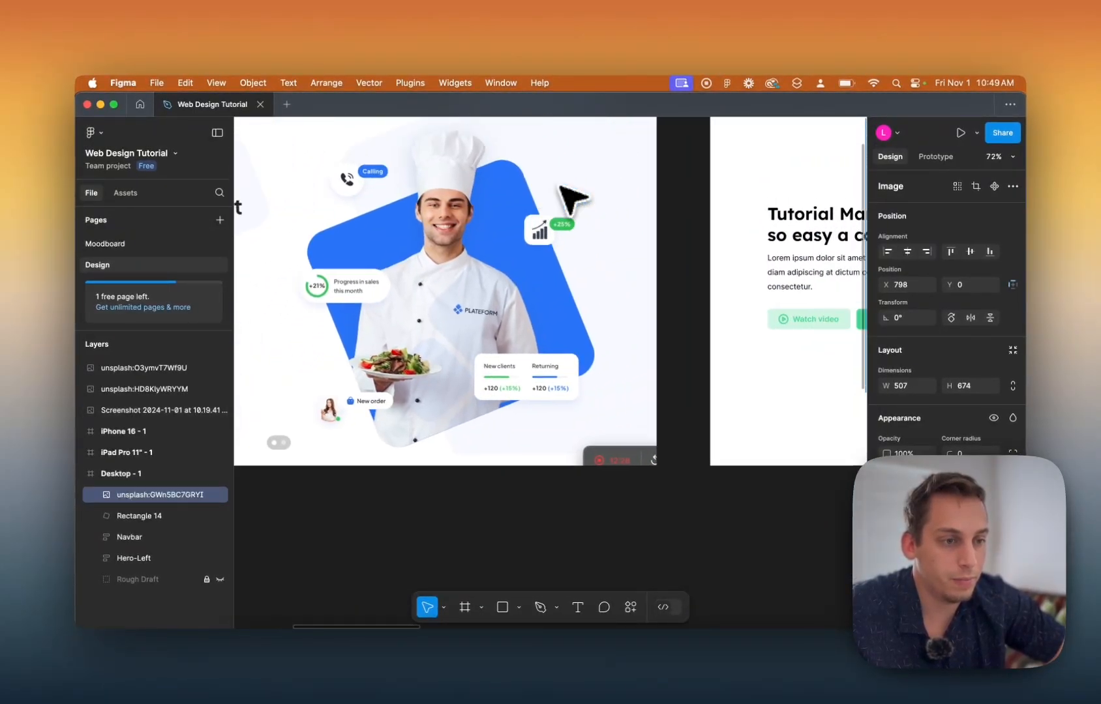
scroll(570, 193, down, 5)
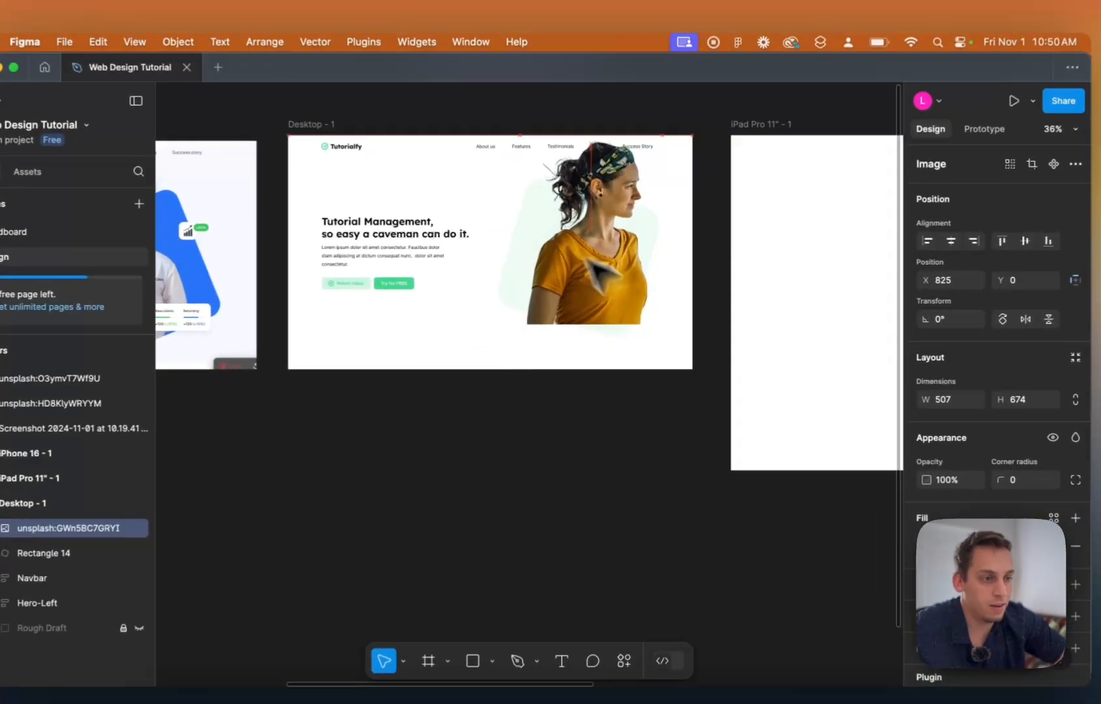
Move the cutout out of the Desktop frame to the empty canvas below it and examine how the reference chef is masked by the blue shape.
drag(575, 256, 642, 505)
scroll(627, 487, left, 5)
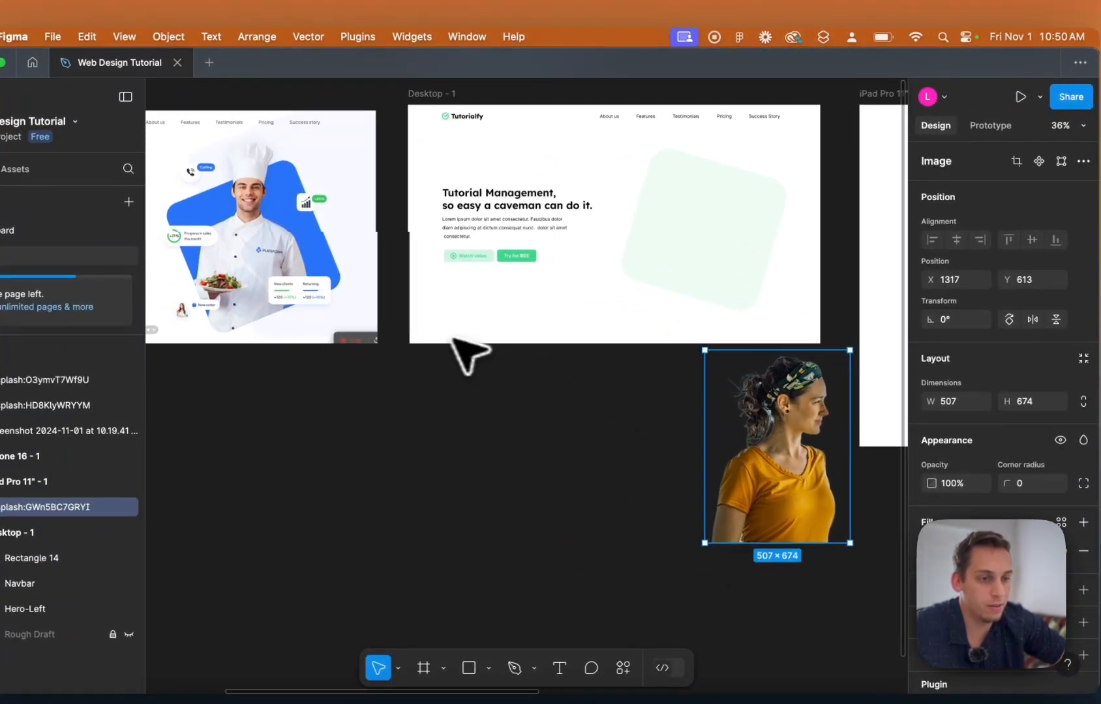
scroll(587, 385, left, 5)
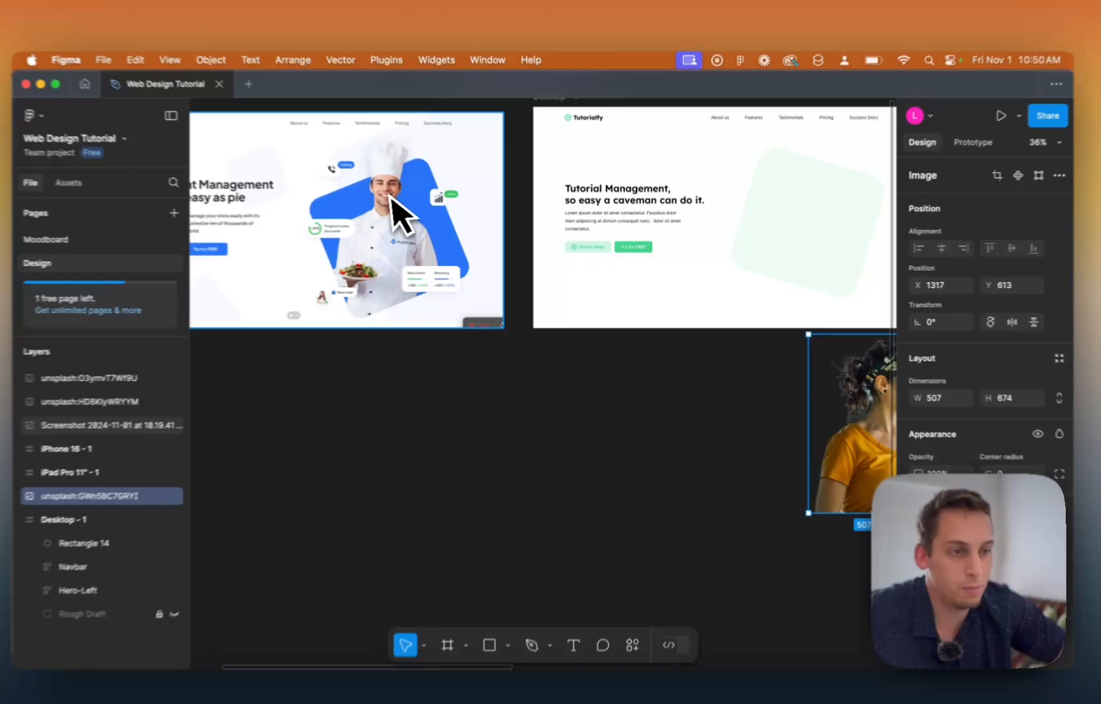
scroll(392, 210, up, 5)
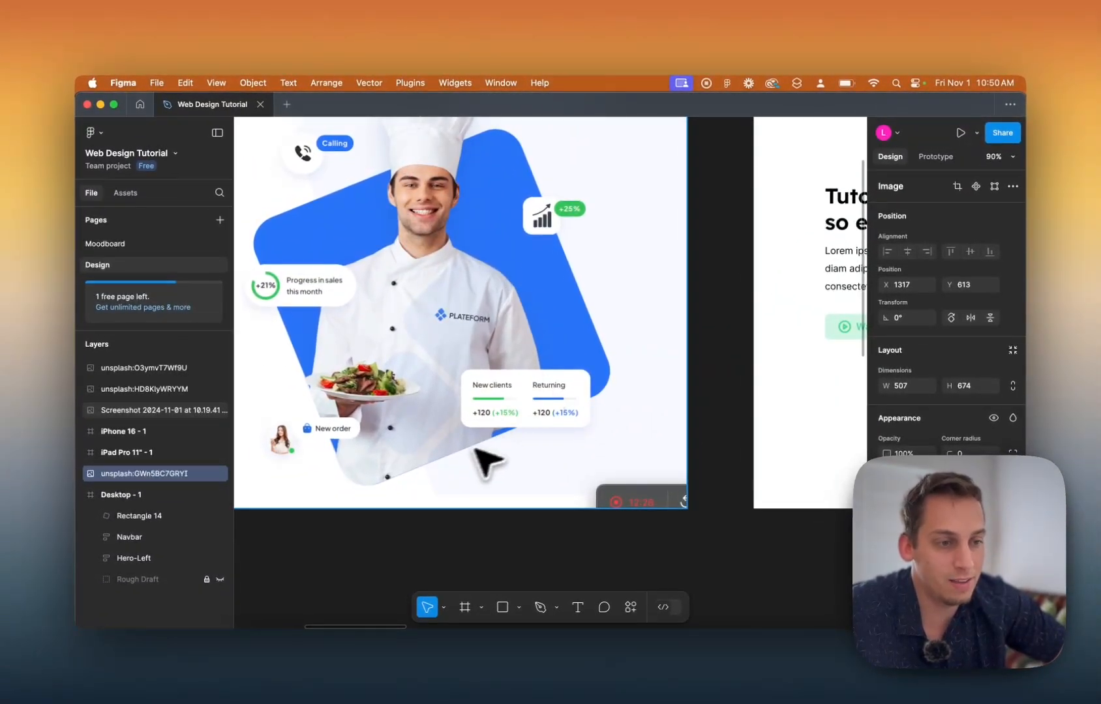
scroll(479, 453, down, 5)
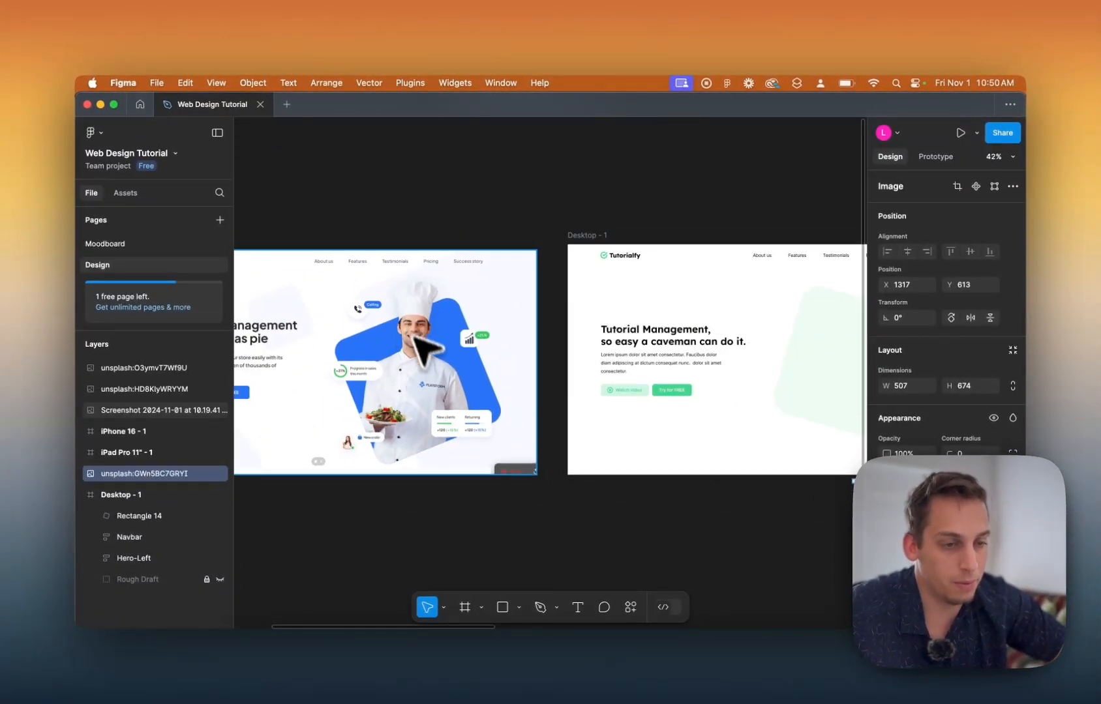
Duplicate the tilted pale green shape and place the copy on the empty canvas below the Desktop frame.
scroll(418, 345, right, 5)
scroll(443, 352, down, 4)
click(465, 320)
drag(464, 314, 375, 528)
Copy the image fill of the woman's cutout.
click(509, 445)
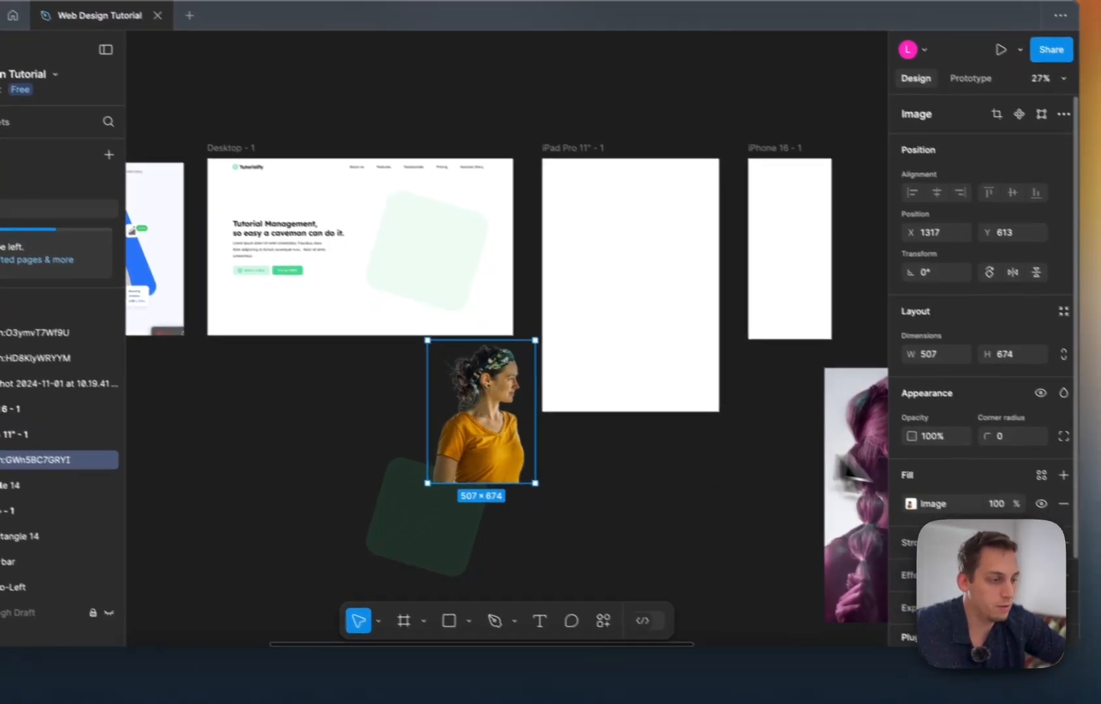
click(907, 504)
key(super+c)
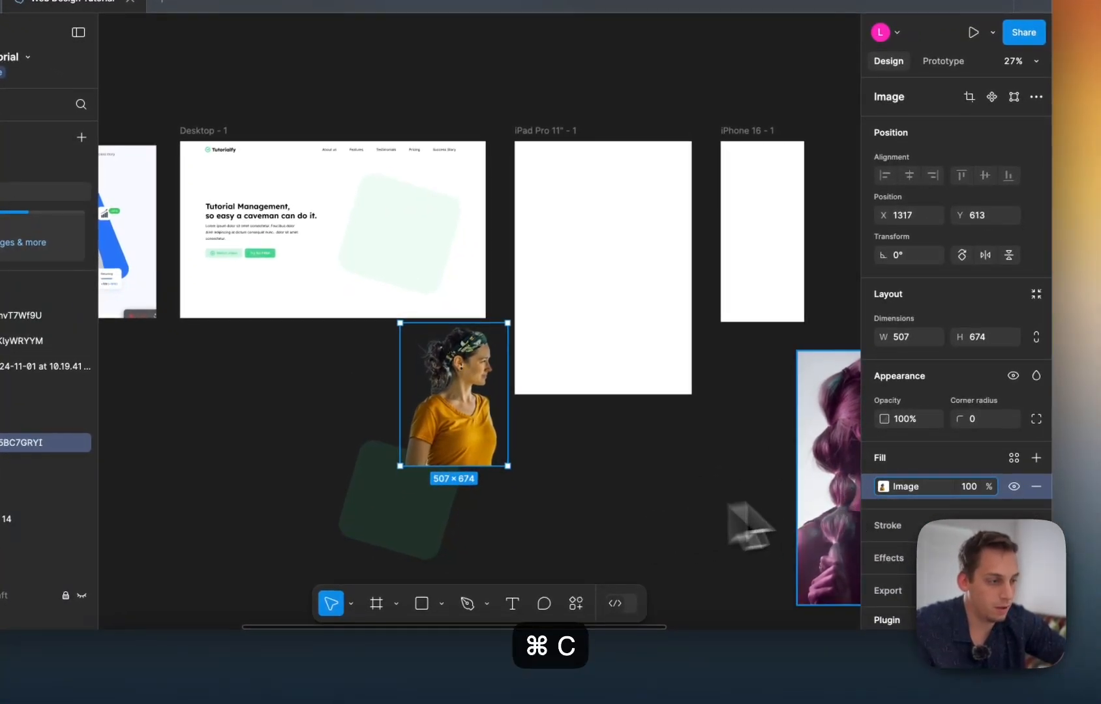
Check the duplicated green shape and move the cutout away from it to about X 1797, Y 920, below the iPad frame.
click(545, 479)
click(431, 496)
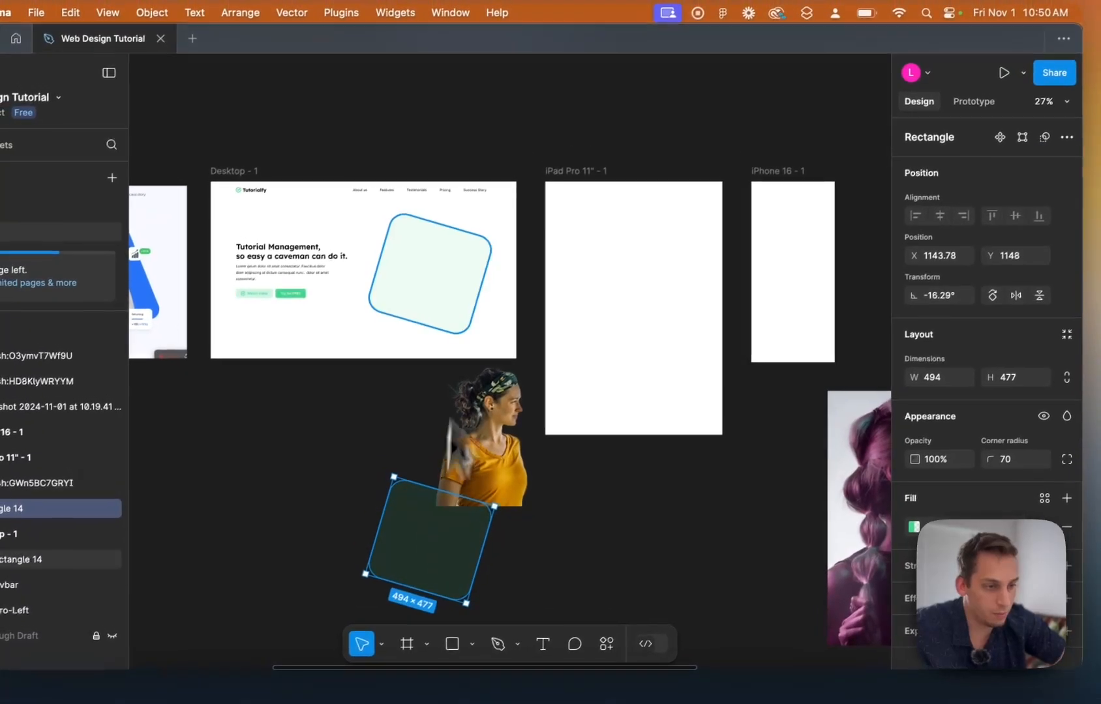
drag(474, 492, 583, 553)
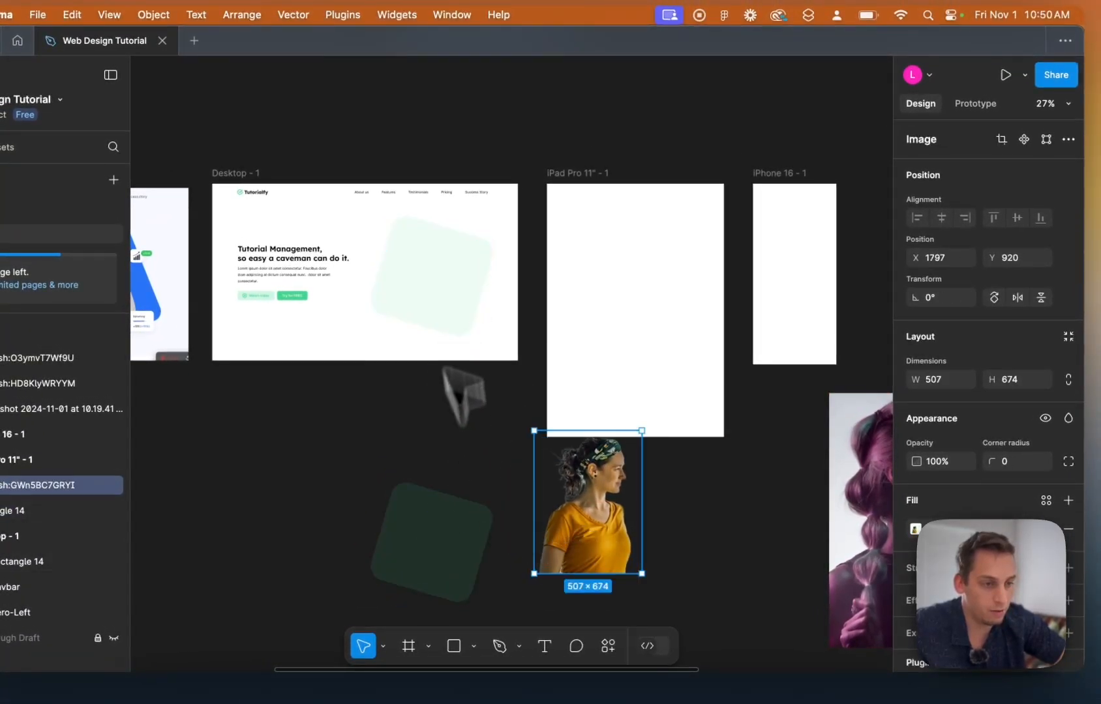
Move the woman's cutout beside the duplicated green shape, to X 1666, Y 1025, and paste its image fill onto the shape.
click(457, 513)
scroll(521, 470, down, 3)
drag(542, 453, 568, 482)
click(468, 408)
click(565, 423)
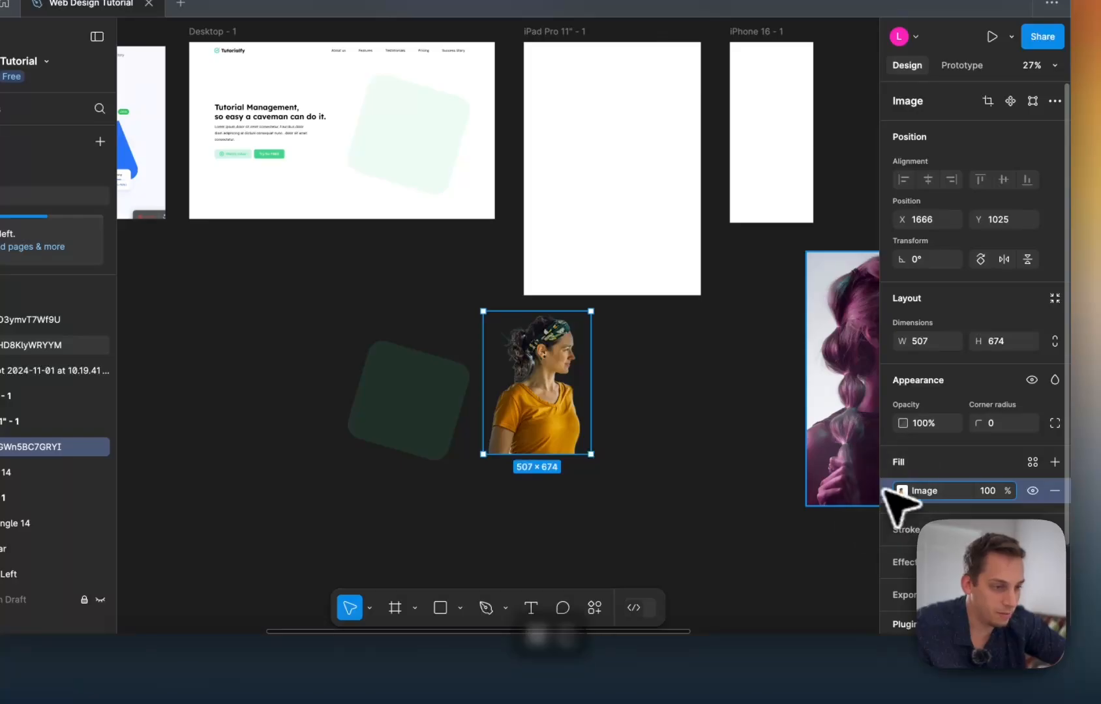
click(403, 412)
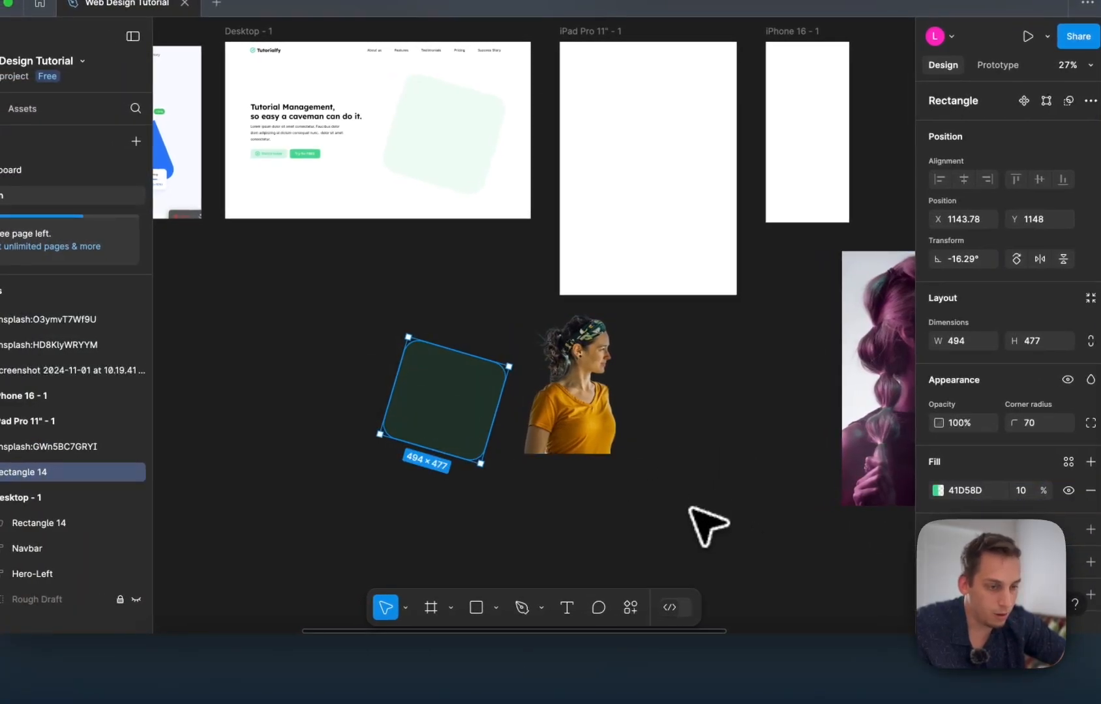
key(super+v)
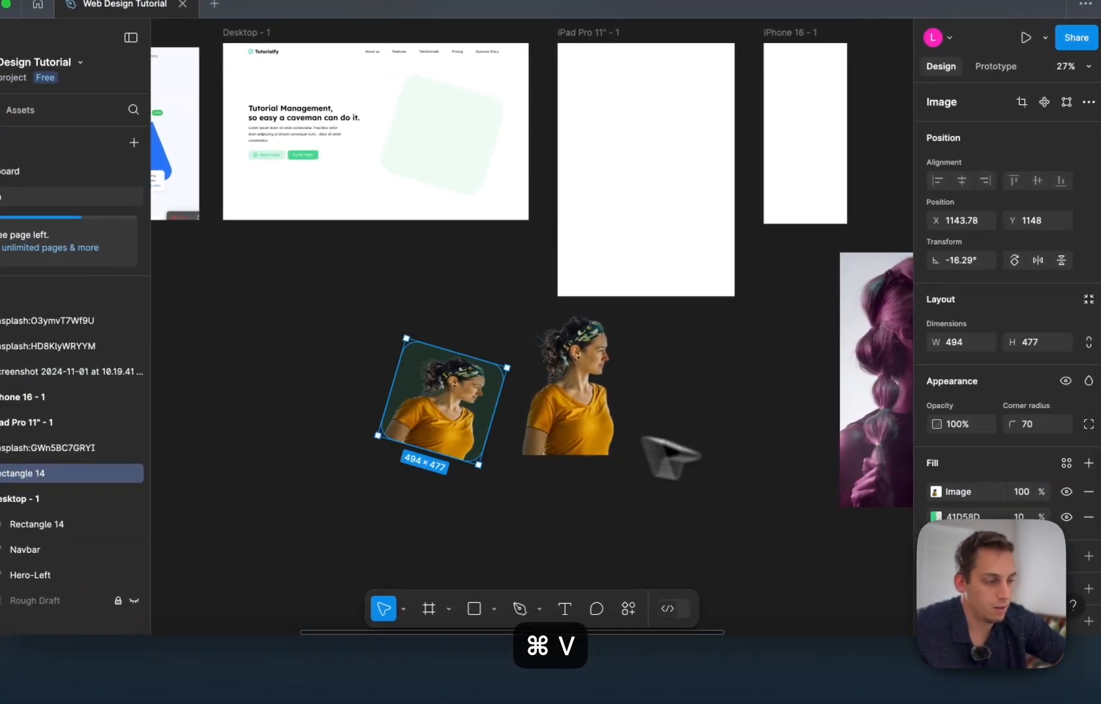
Reset the image framing in the duplicated shape by switching its image fill to Fit and back to Crop.
click(938, 490)
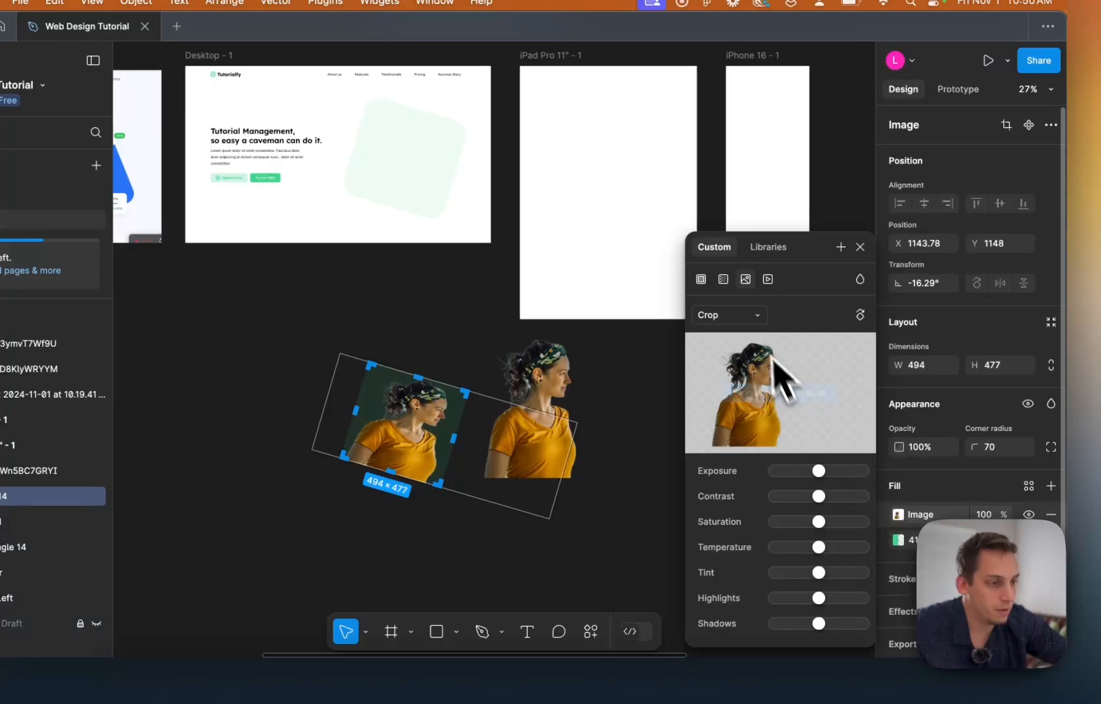
scroll(495, 417, up, 5)
scroll(529, 424, down, 2)
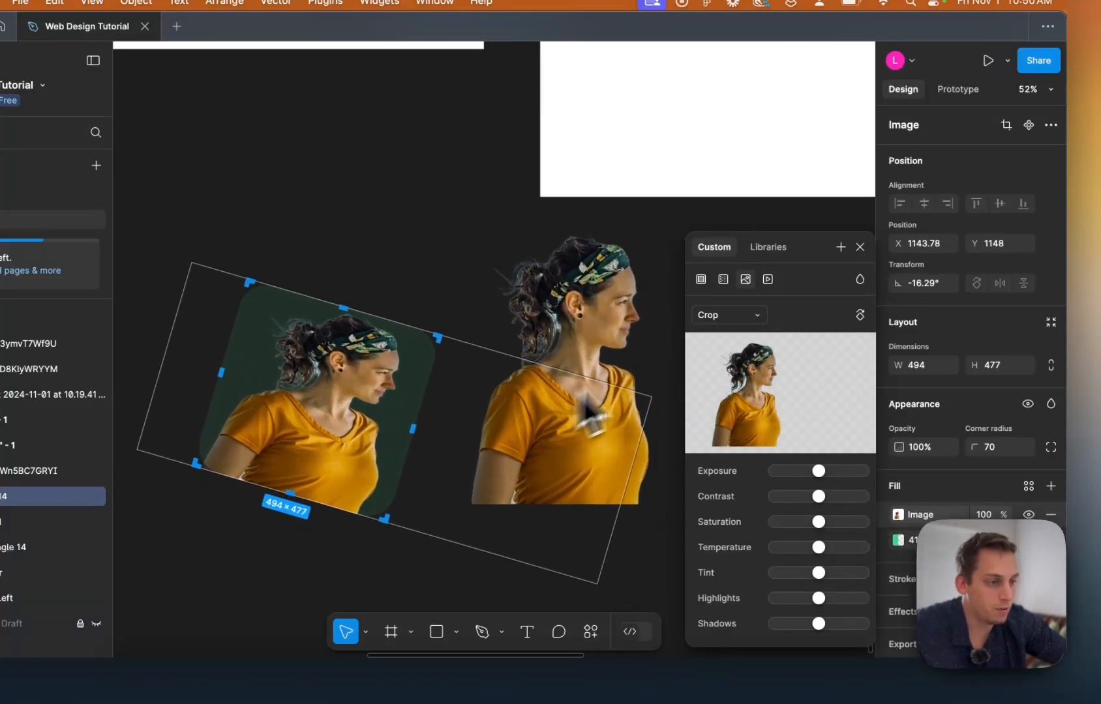
click(733, 316)
click(738, 303)
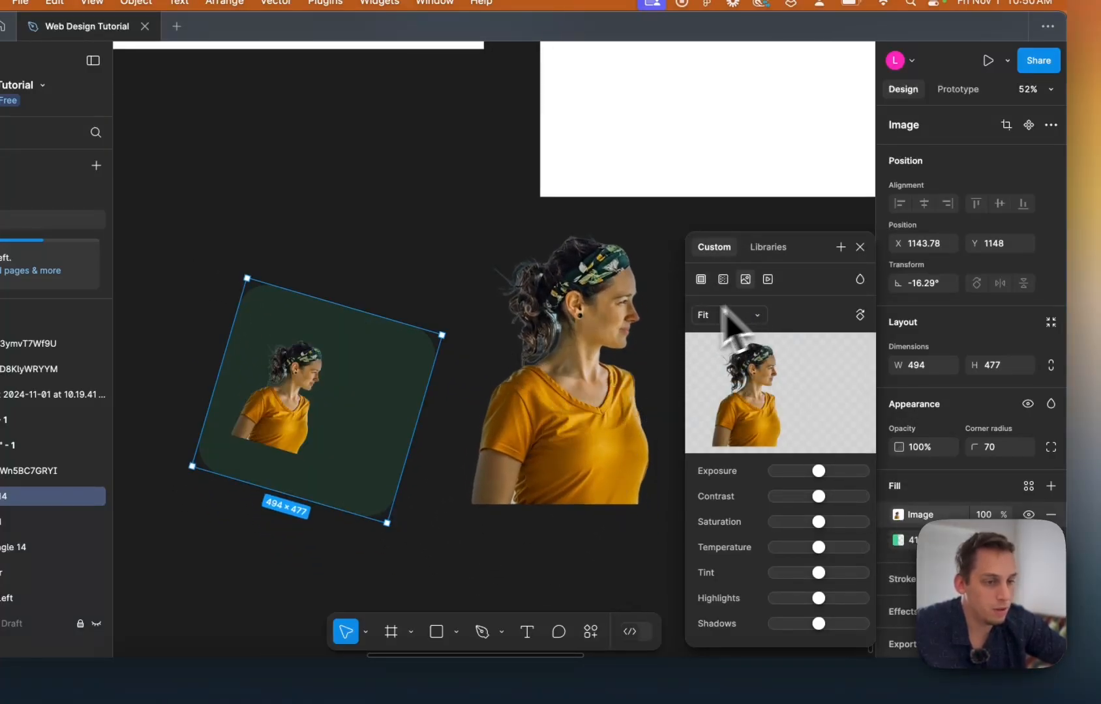
click(746, 316)
click(743, 330)
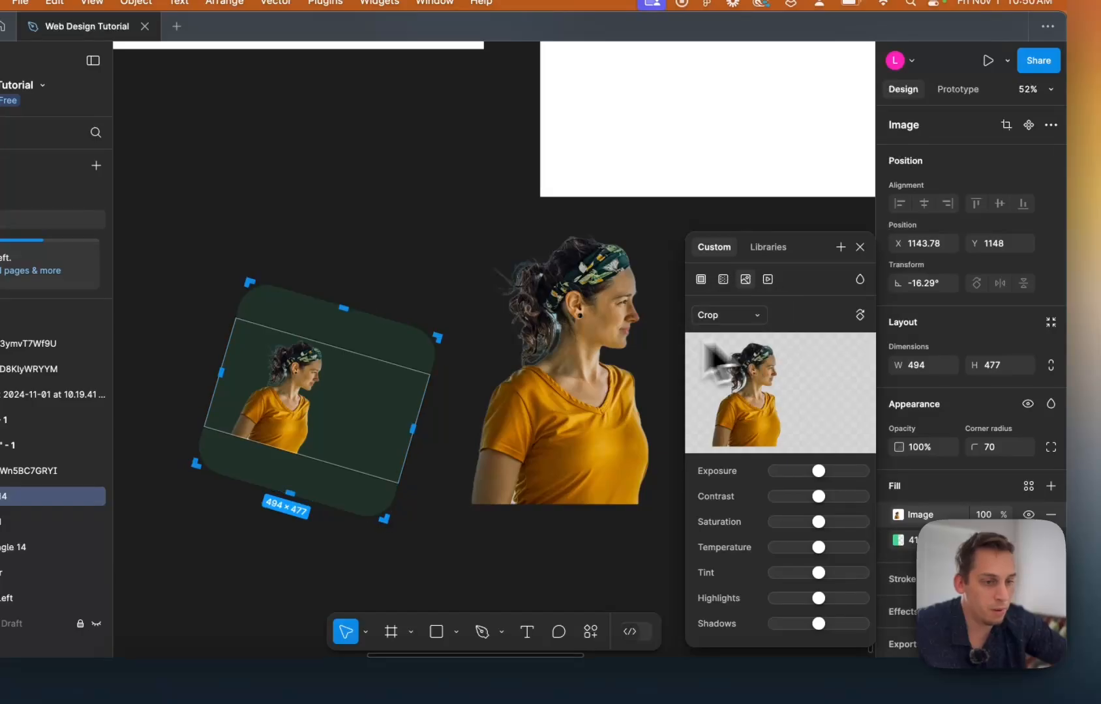
scroll(523, 373, down, 2)
scroll(524, 373, left, 2)
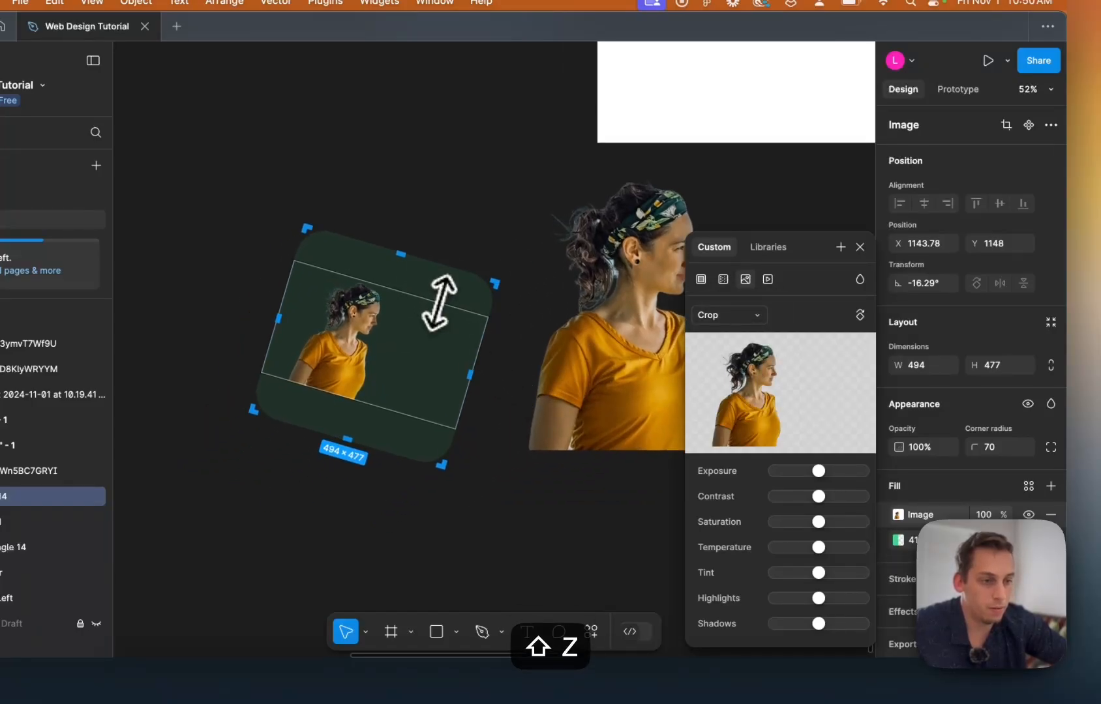
click(508, 372)
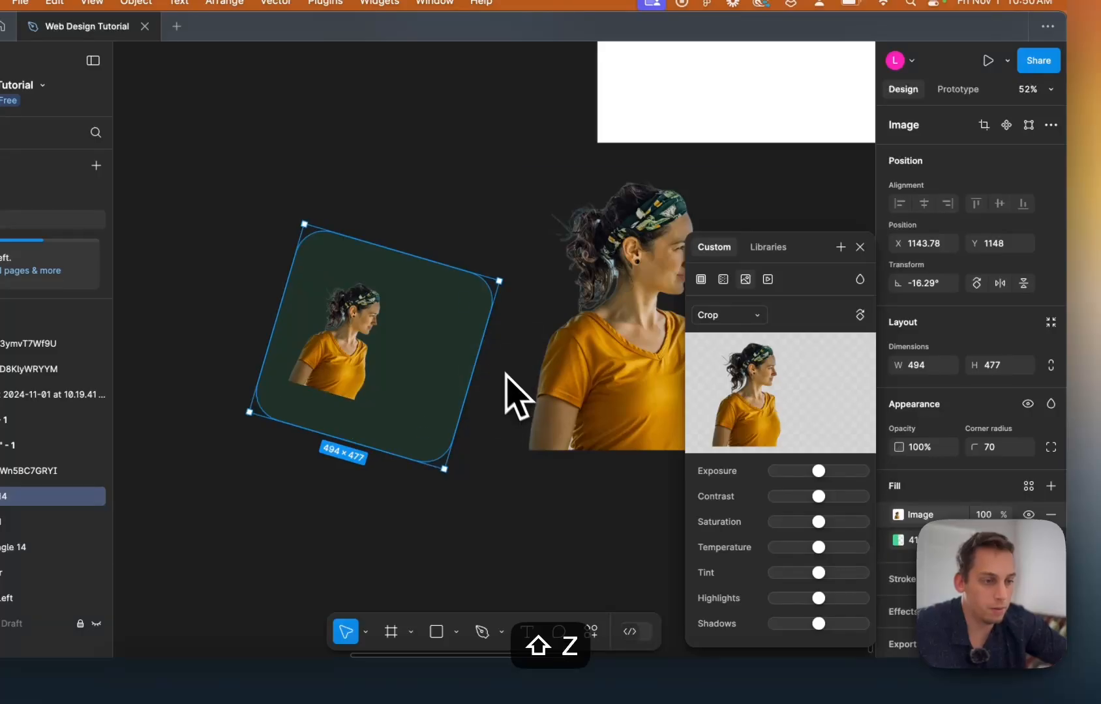
key(super+z)
key(super+shift+z)
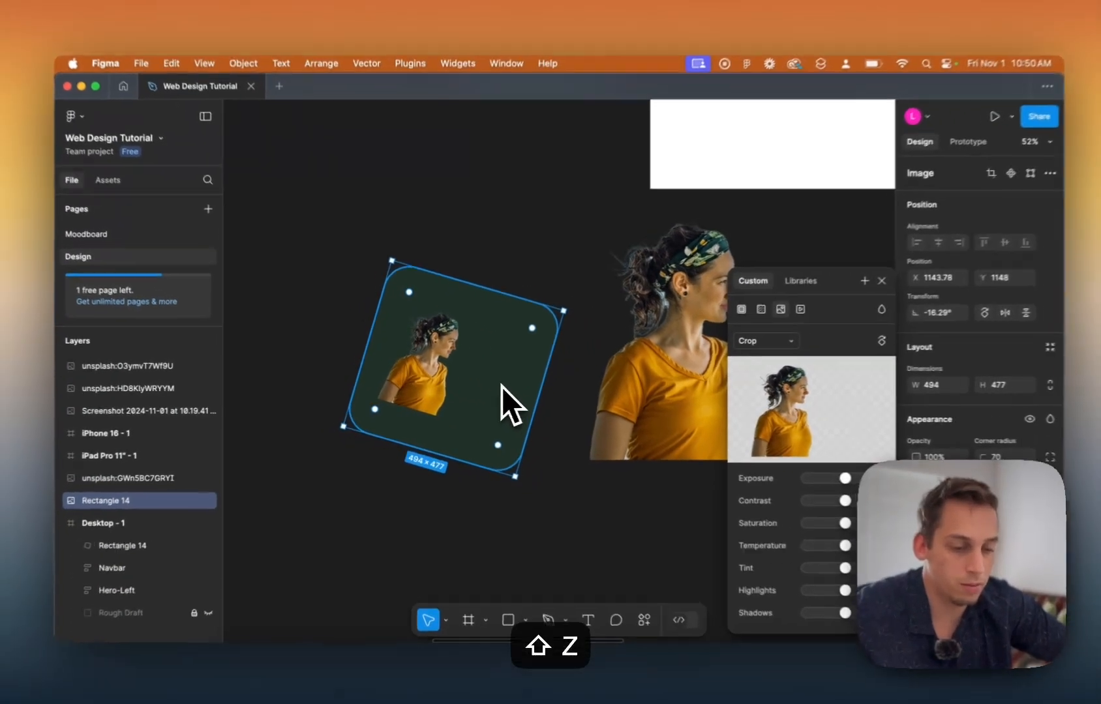
key(super+z)
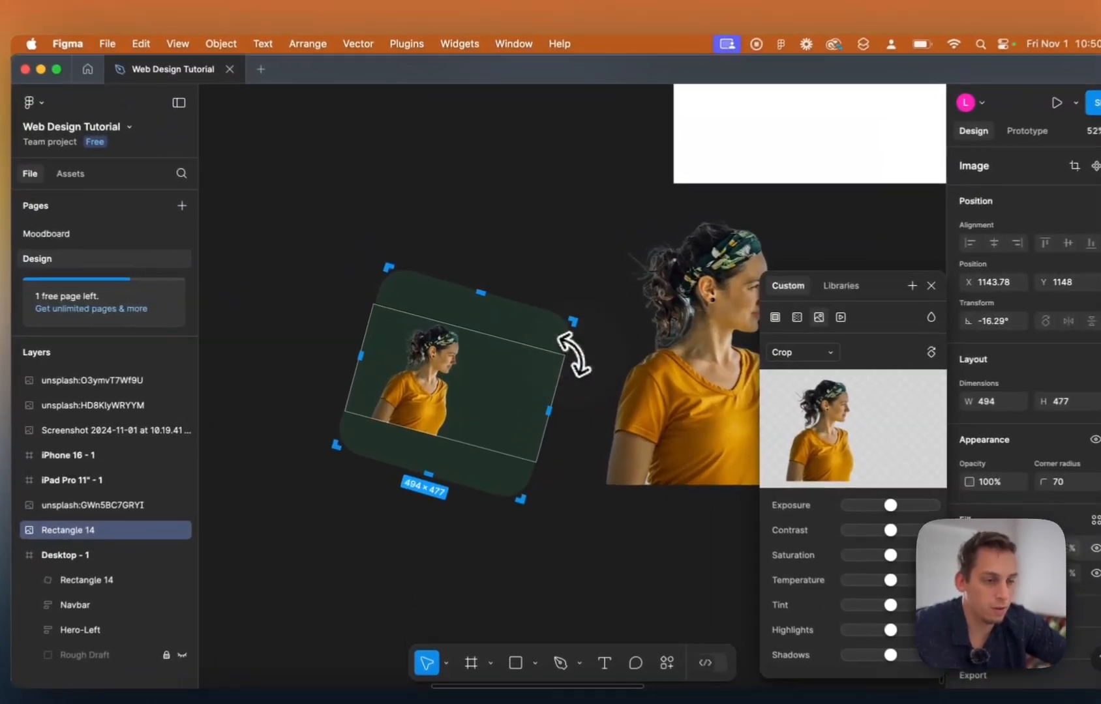
Straighten and enlarge the woman's image inside the tilted shape, reposition it so her body fills the shape's lower edge, and apply the crop.
drag(548, 347, 592, 258)
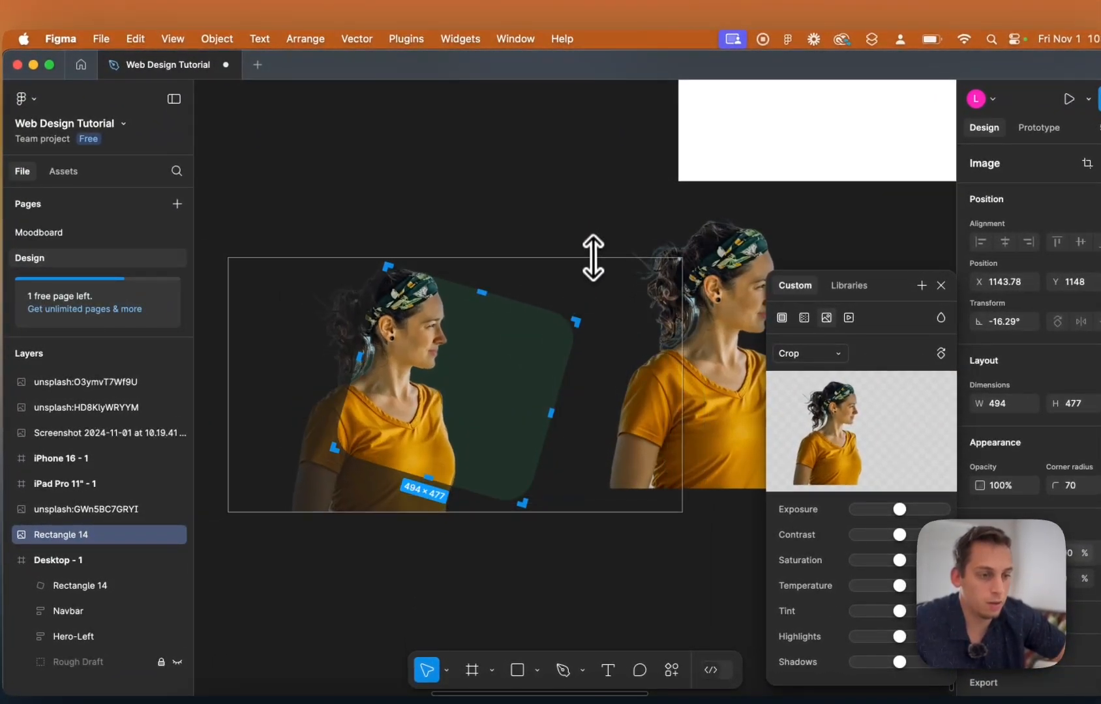
drag(475, 354, 488, 405)
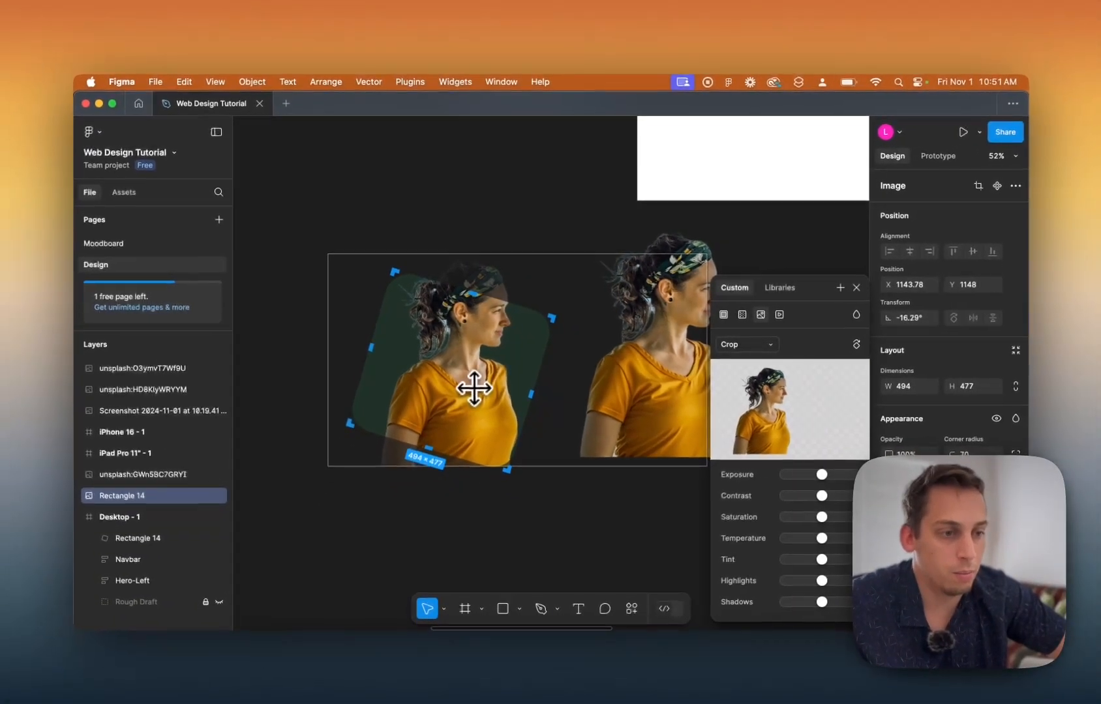
drag(474, 387, 474, 389)
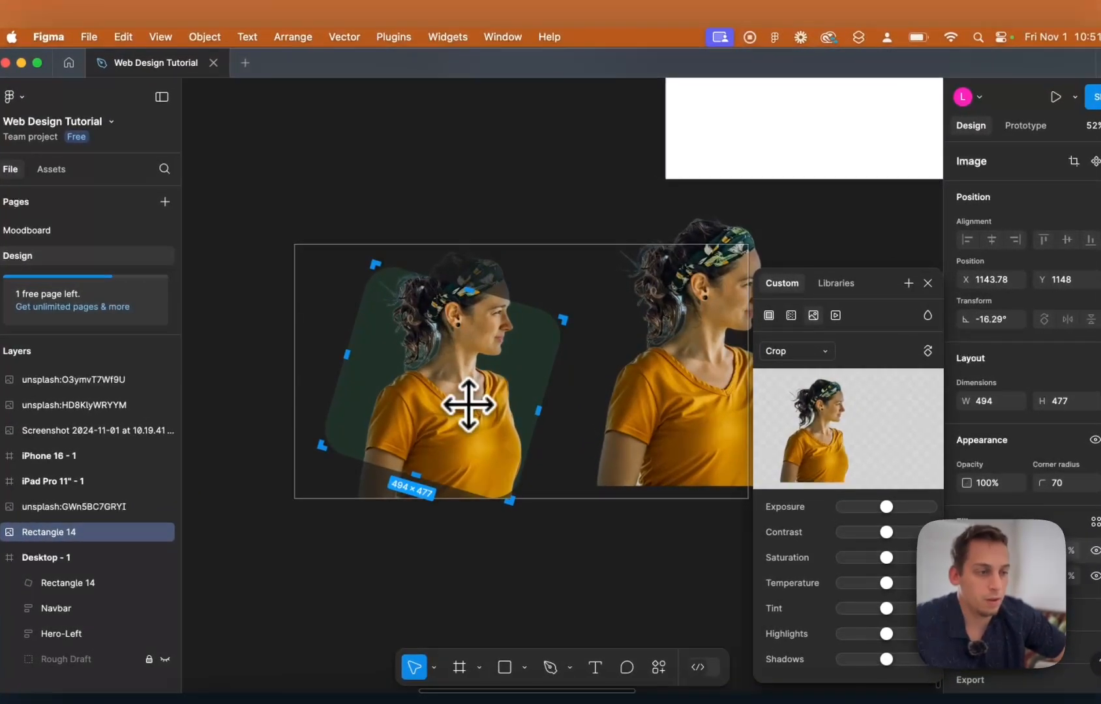
key(Return)
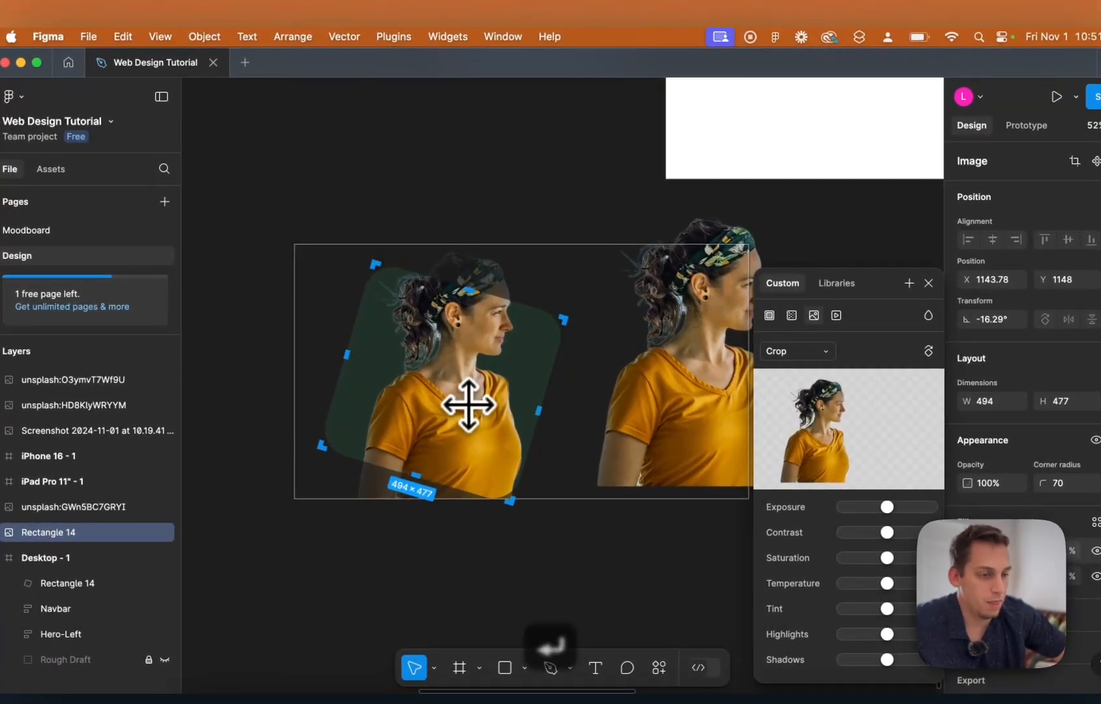
scroll(615, 416, down, 2)
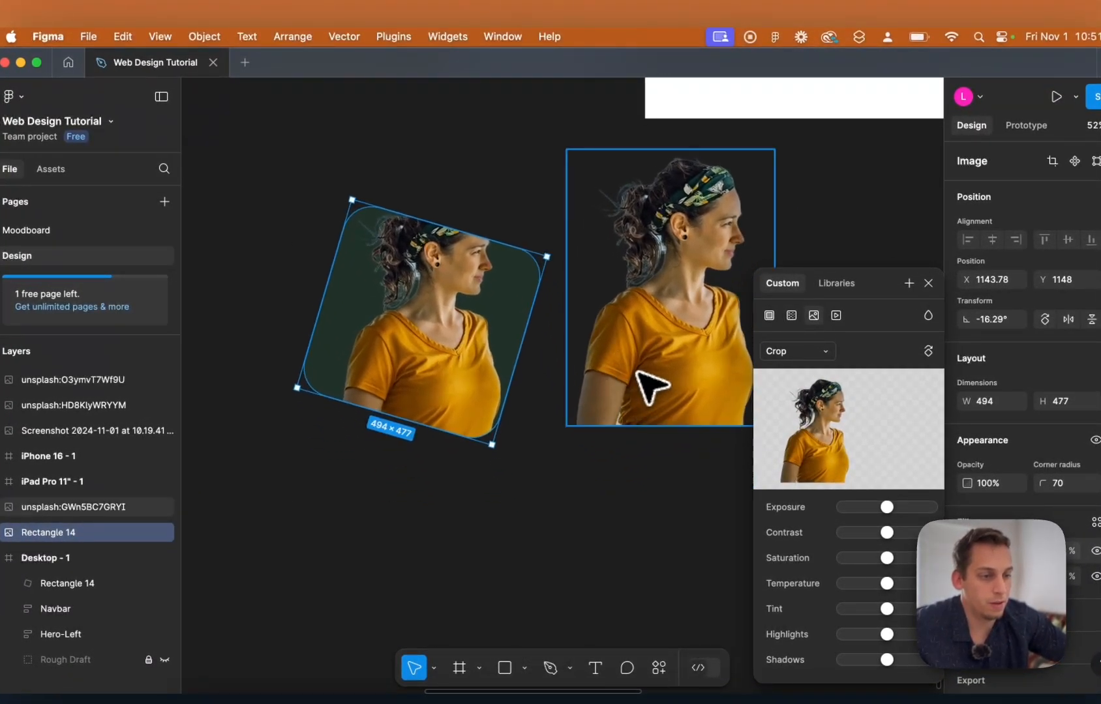
Overlay the separate cutout on the masked image, matching the woman's outline at X 1084, Y 1108 and a size of 470 × 626.
click(652, 388)
drag(659, 384, 424, 396)
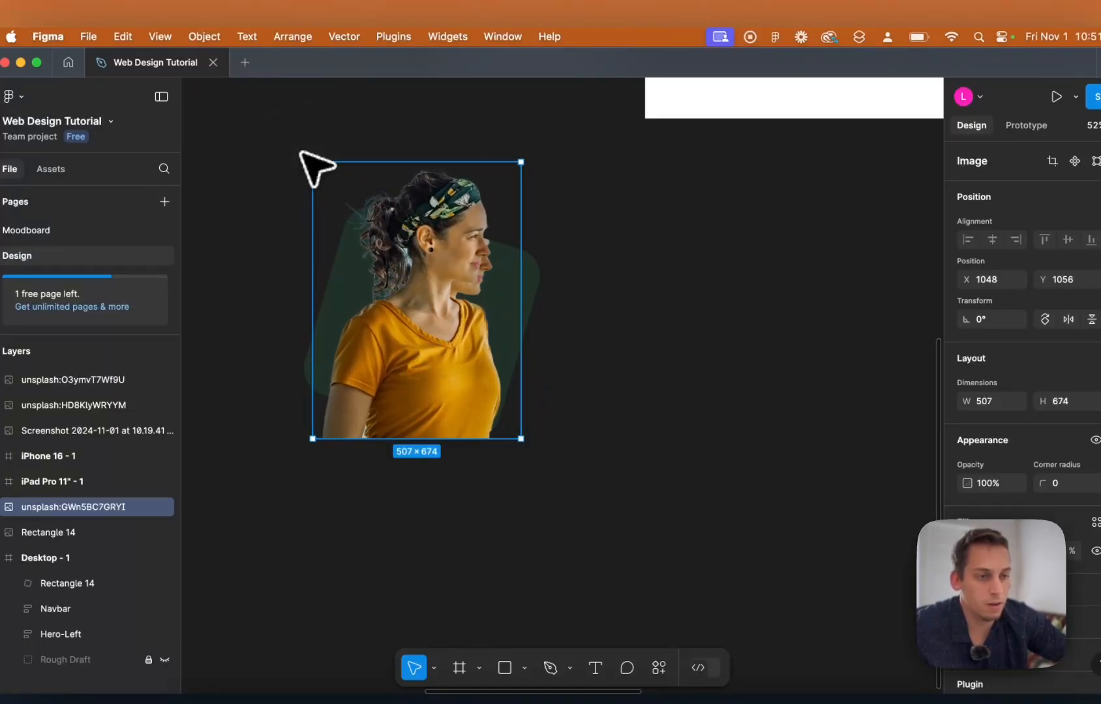
drag(312, 162, 333, 188)
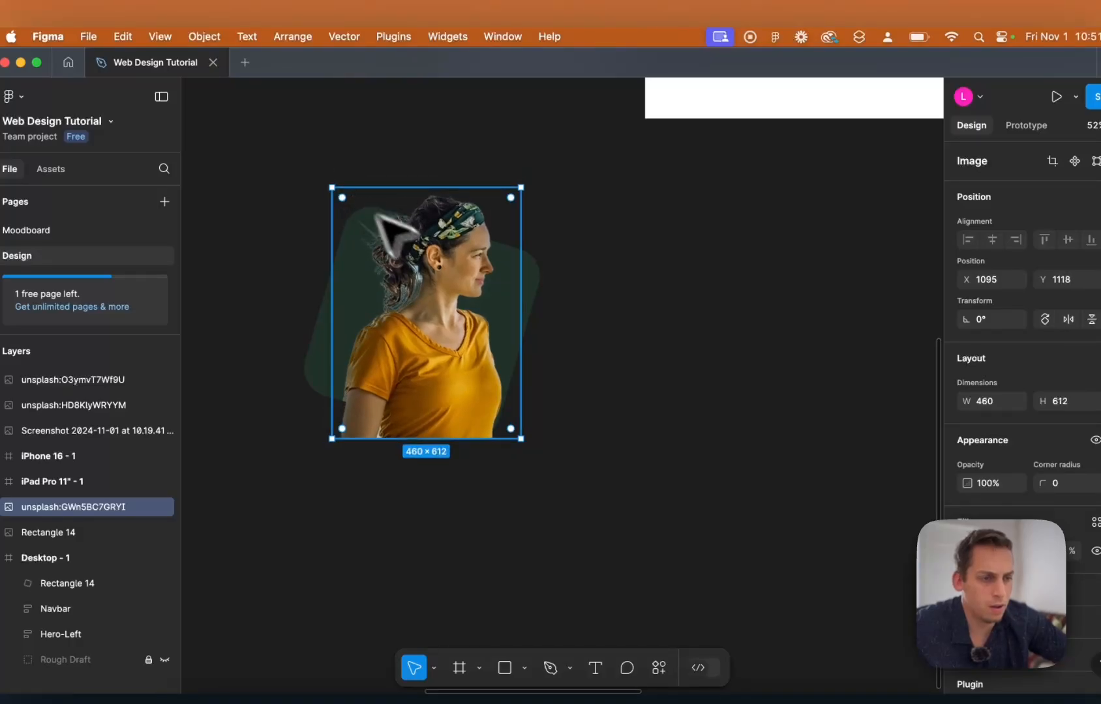
scroll(377, 214, up, 5)
scroll(454, 291, left, 2)
drag(488, 323, 480, 320)
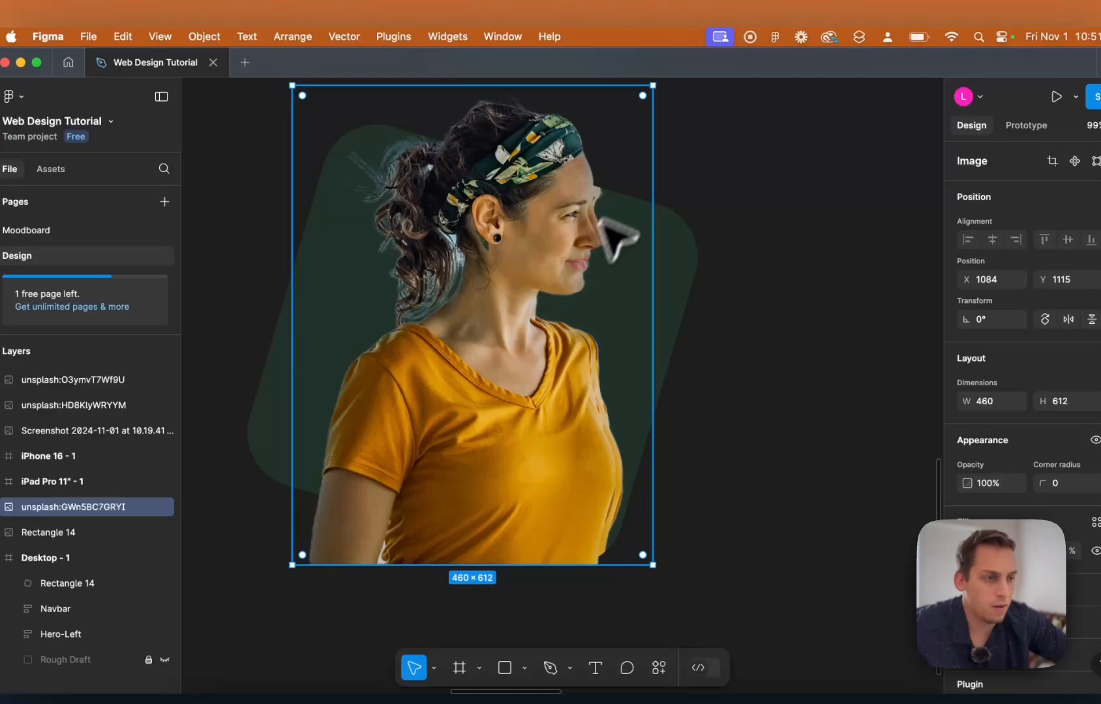
drag(655, 257, 661, 256)
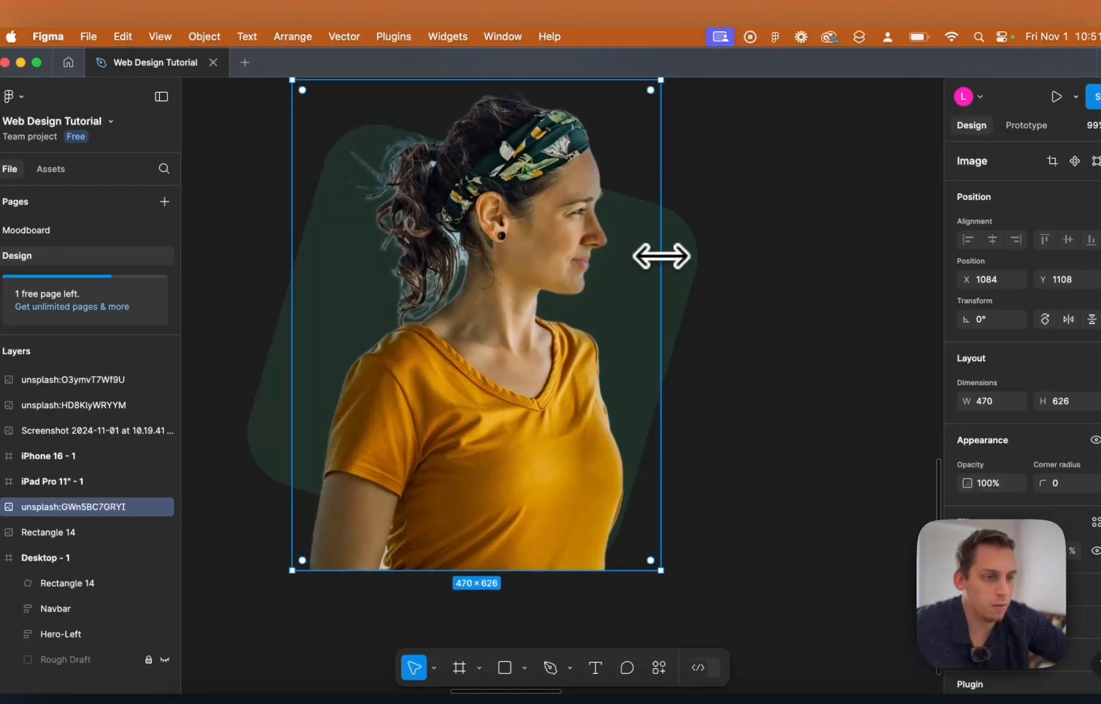
scroll(659, 257, down, 3)
Crop the overlaid cutout from below to a height of 425, leaving the tilted shape to mask the woman's lower body.
click(766, 263)
click(639, 334)
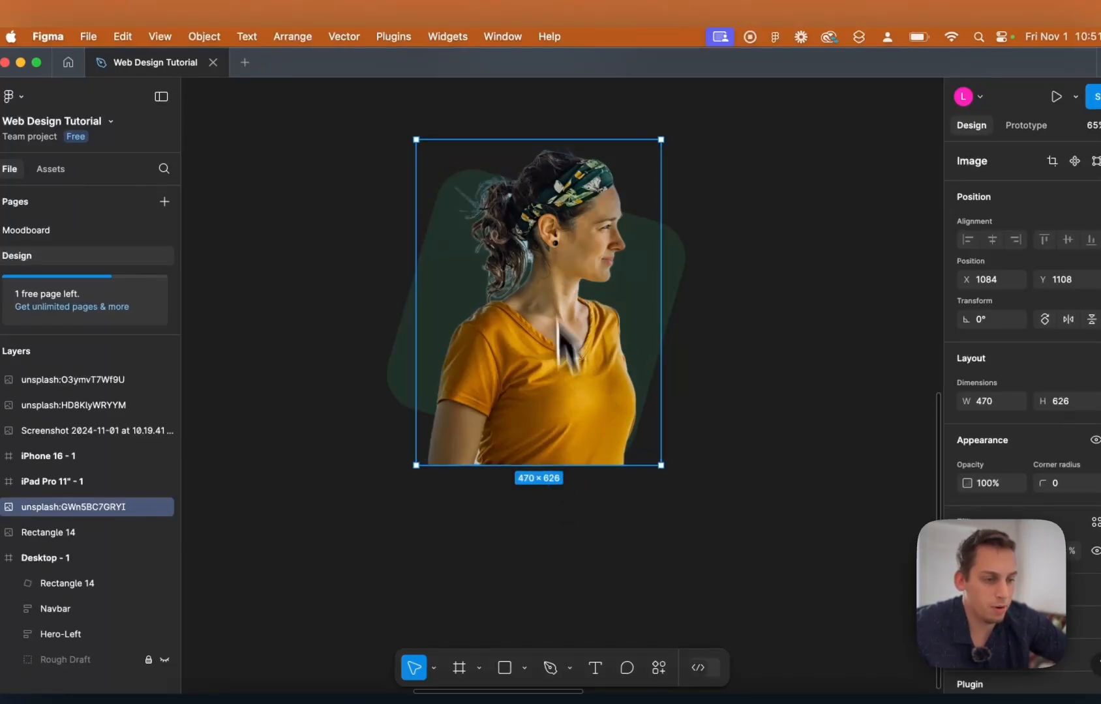
drag(534, 465, 535, 370)
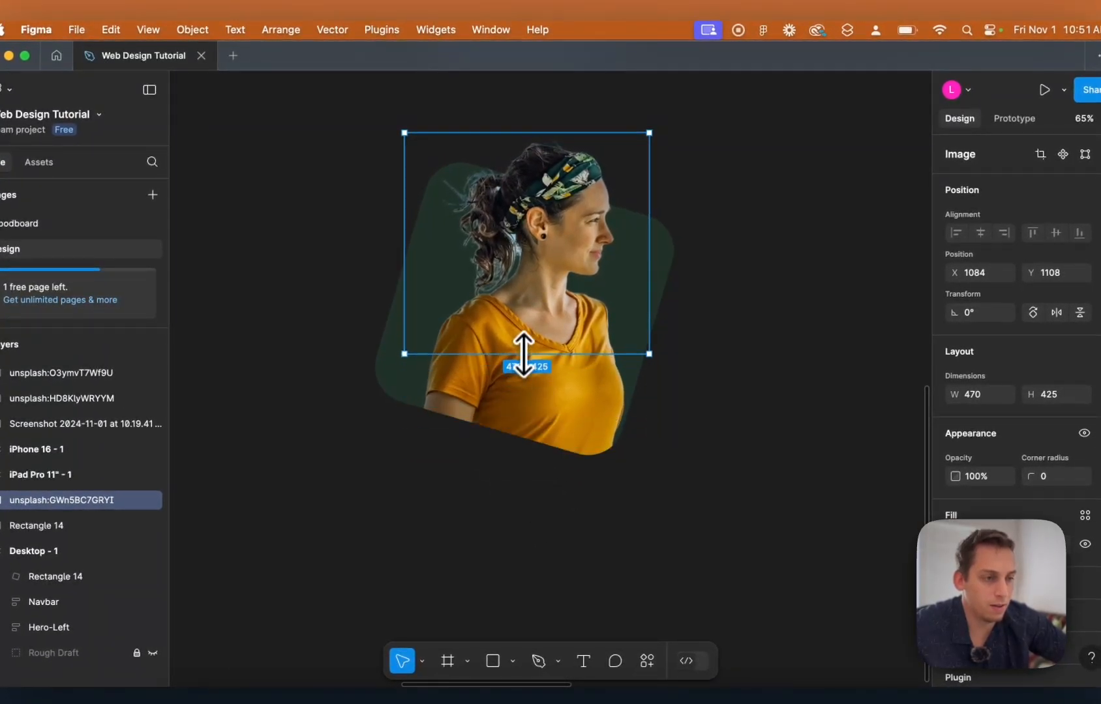
click(732, 322)
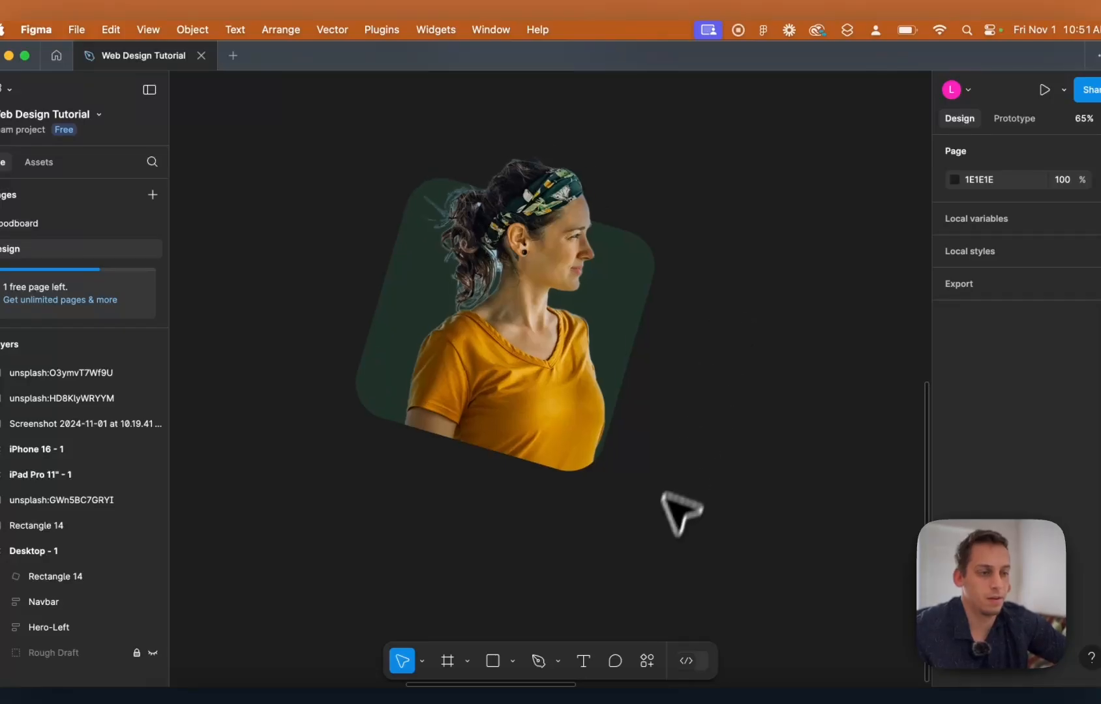
Group the cropped cutout with the image-filled tilted shape.
drag(681, 511, 387, 161)
scroll(380, 178, down, 5)
scroll(400, 195, left, 3)
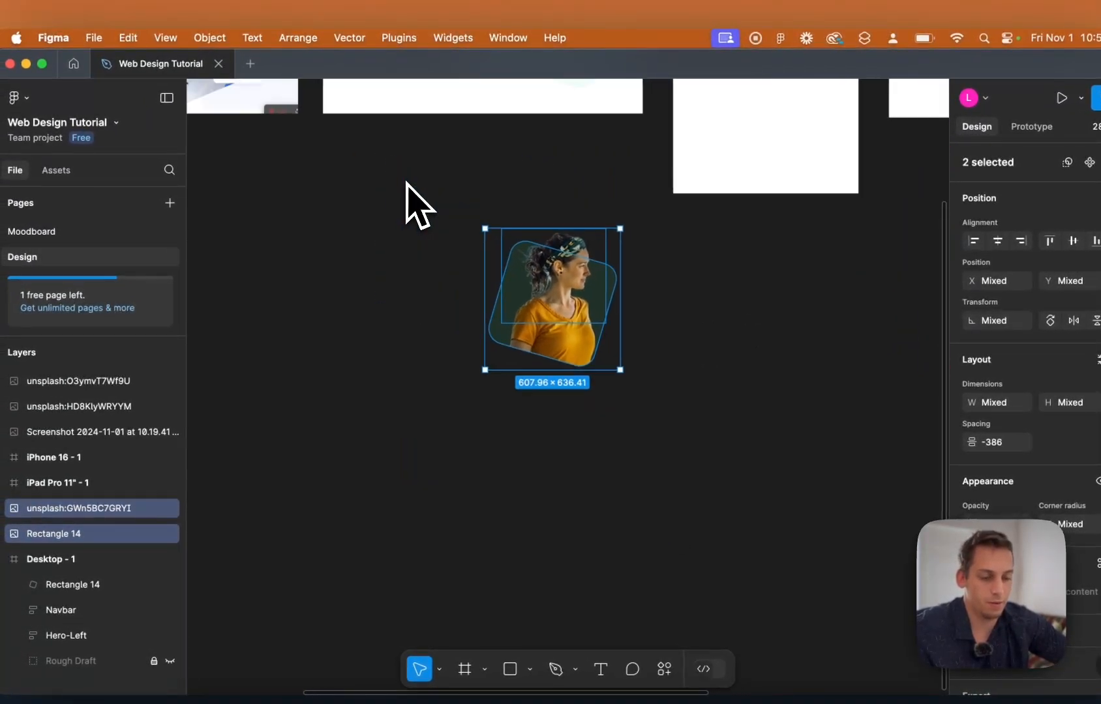
scroll(393, 176, down, 3)
scroll(456, 241, up, 4)
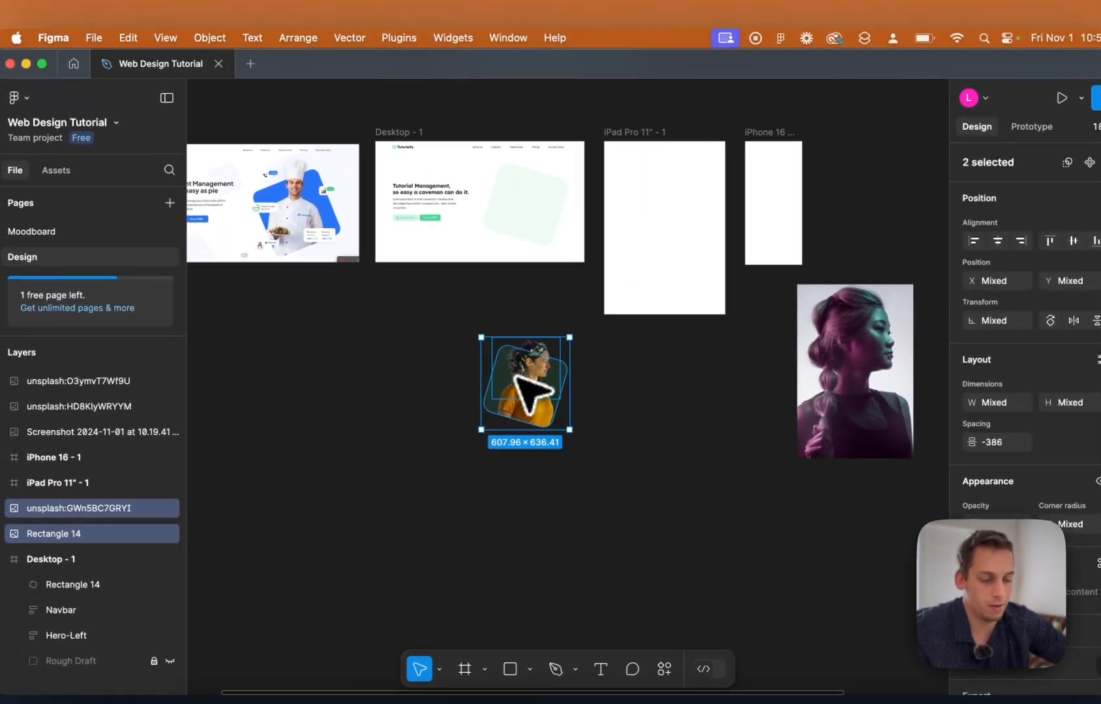
key(super+g)
Delete the original green shape from the Desktop frame and place the woman illustration group there at X 738, Y 117.
click(535, 205)
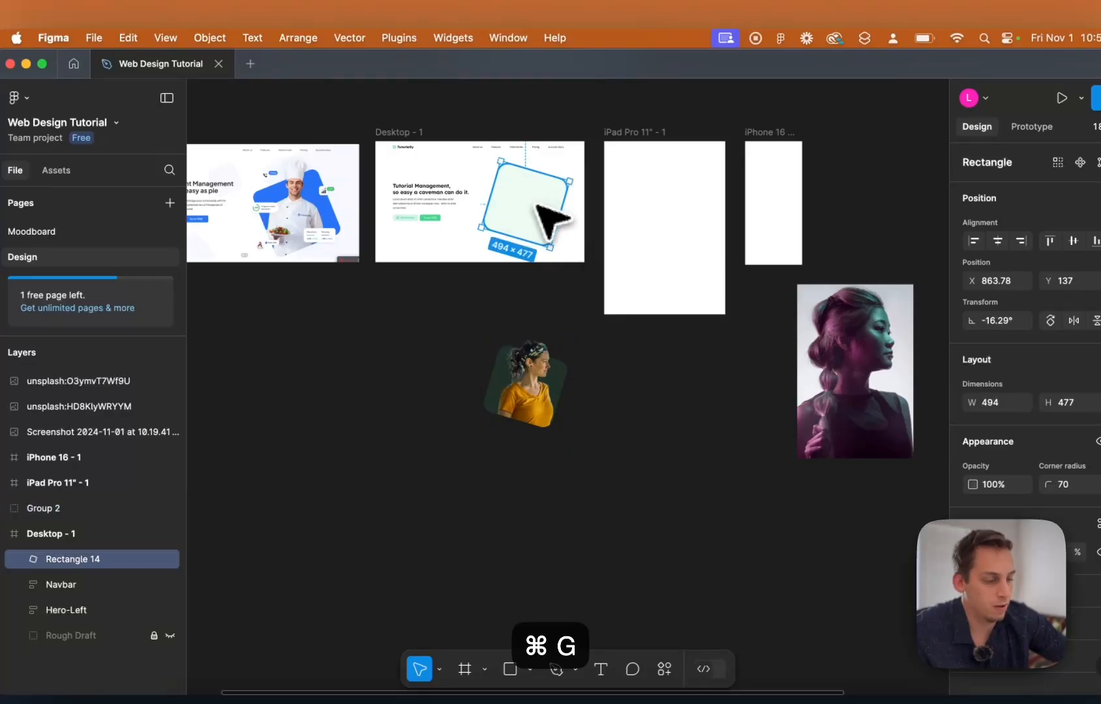
key(BackSpace)
drag(540, 243, 539, 186)
scroll(538, 185, up, 5)
scroll(537, 183, down, 4)
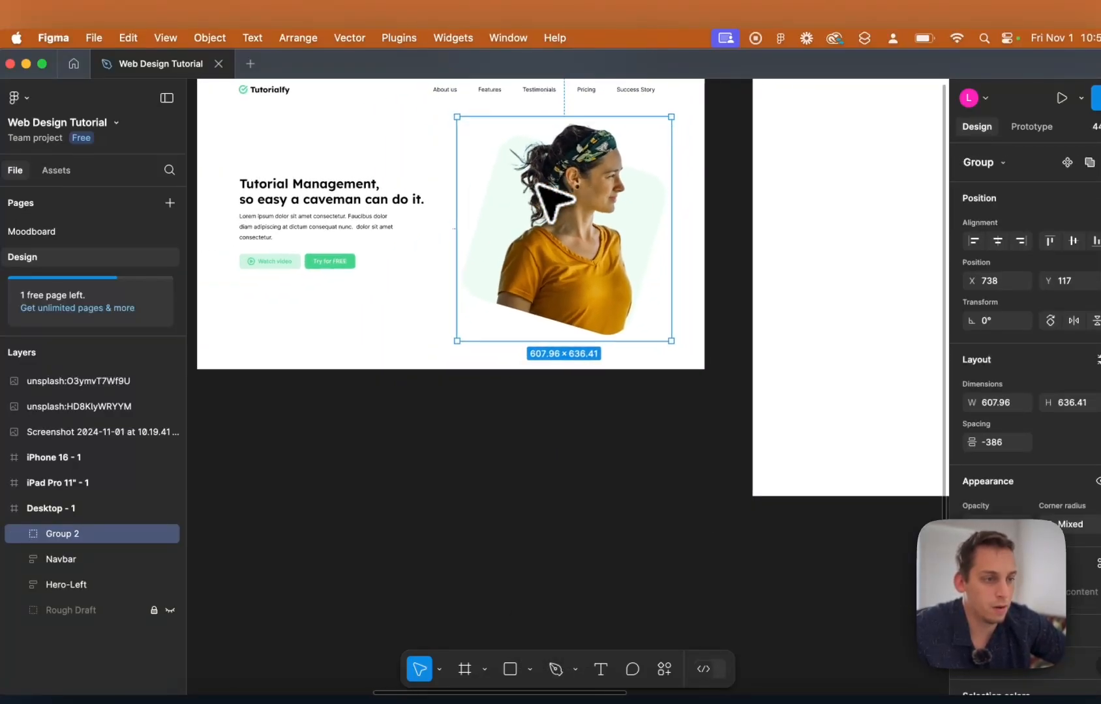
drag(573, 221, 570, 220)
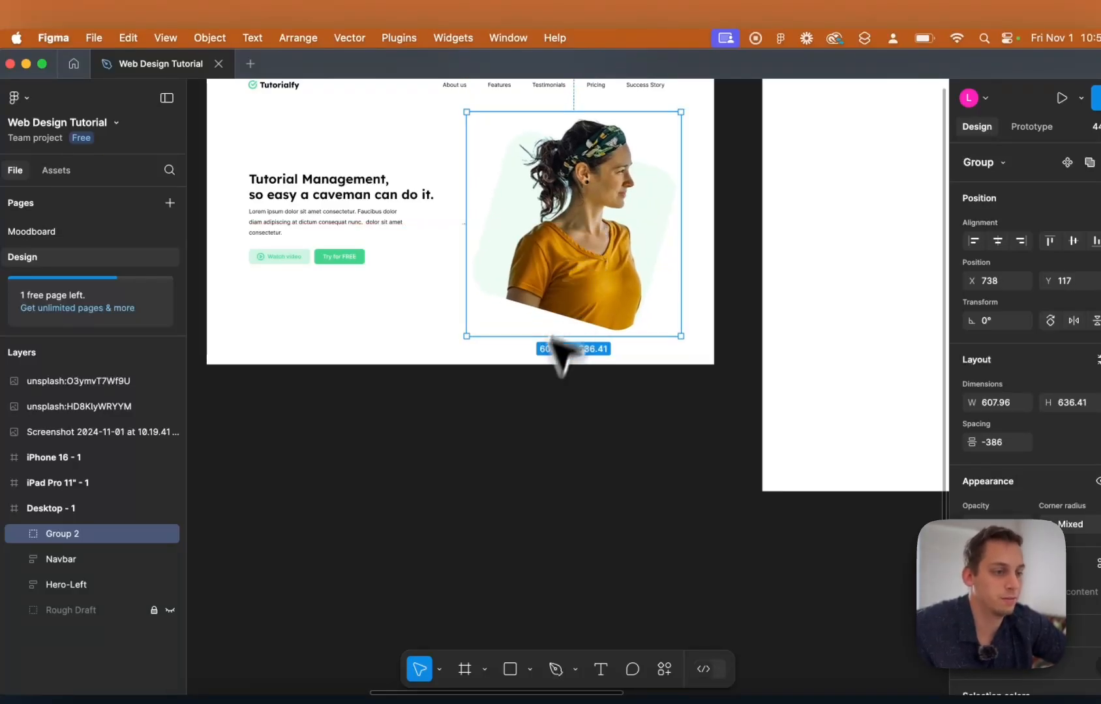
Examine the illustration group's placement in the Desktop hero, compare it with the chef reference, and inspect the woman's hair edges up close.
click(540, 418)
scroll(580, 295, up, 2)
scroll(580, 294, left, 2)
click(579, 287)
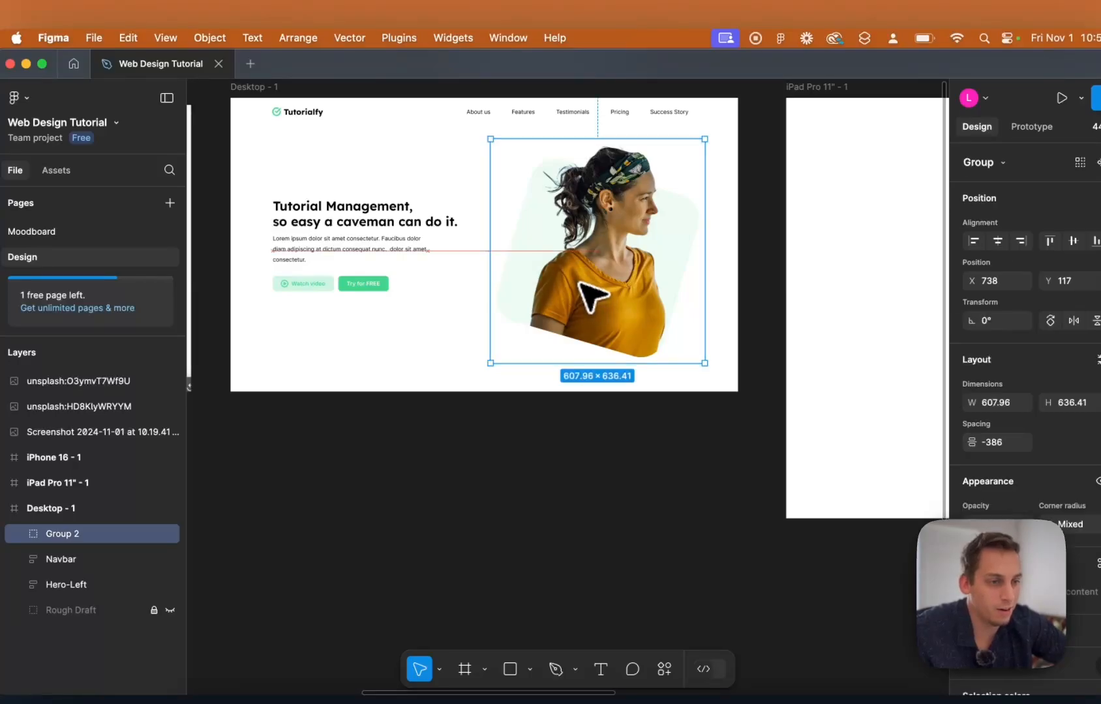
drag(579, 285, 578, 280)
click(519, 493)
scroll(566, 485, up, 3)
scroll(565, 486, left, 1)
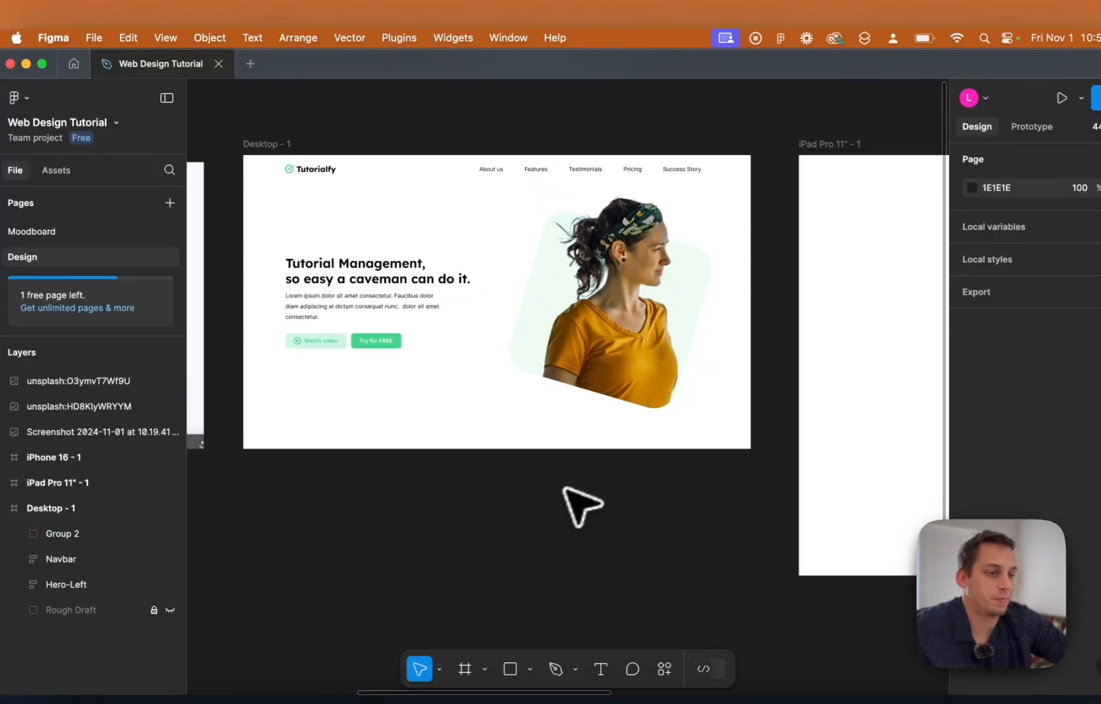
drag(590, 375, 592, 383)
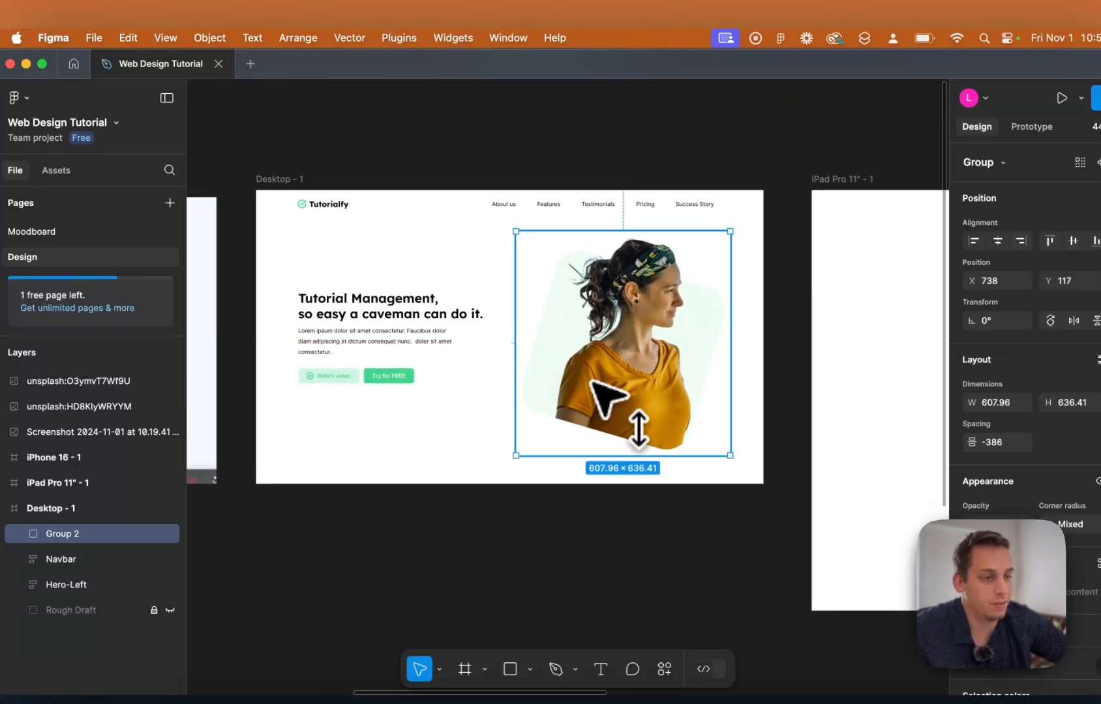
click(563, 483)
click(639, 356)
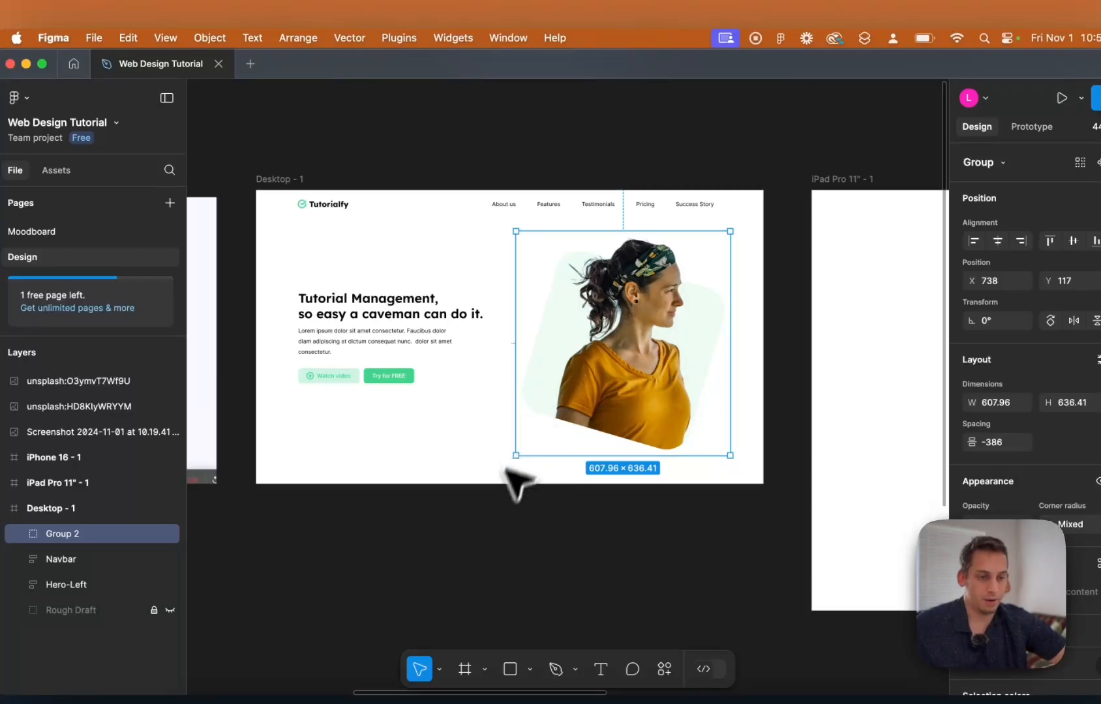
click(514, 502)
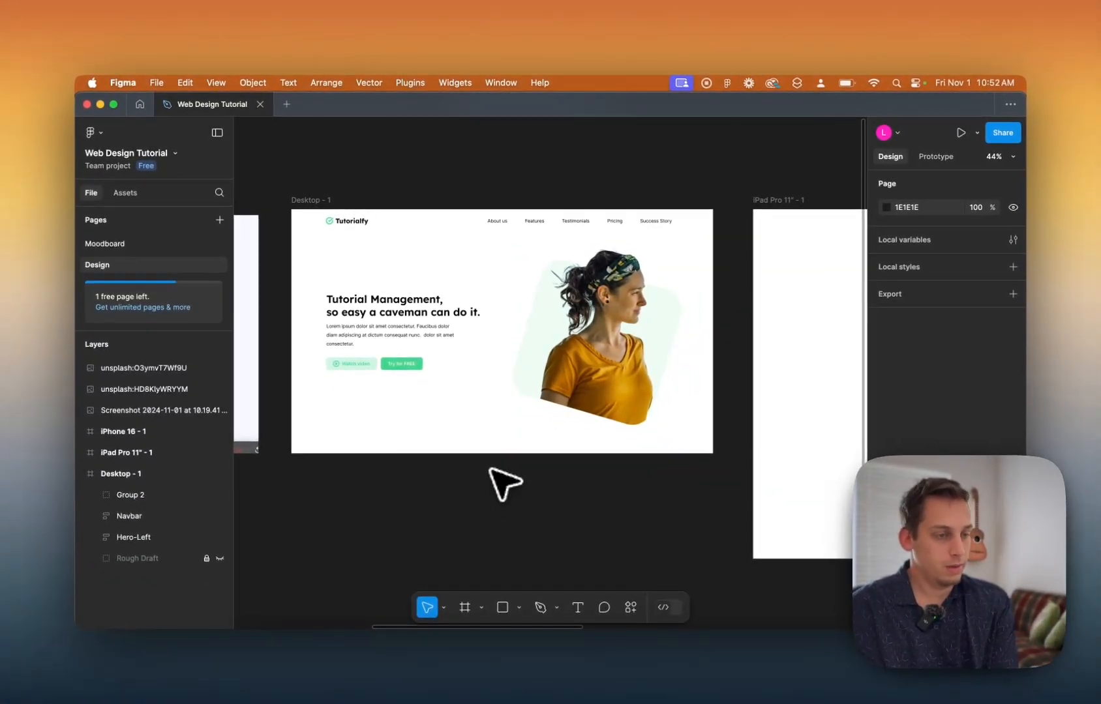
scroll(490, 468, left, 5)
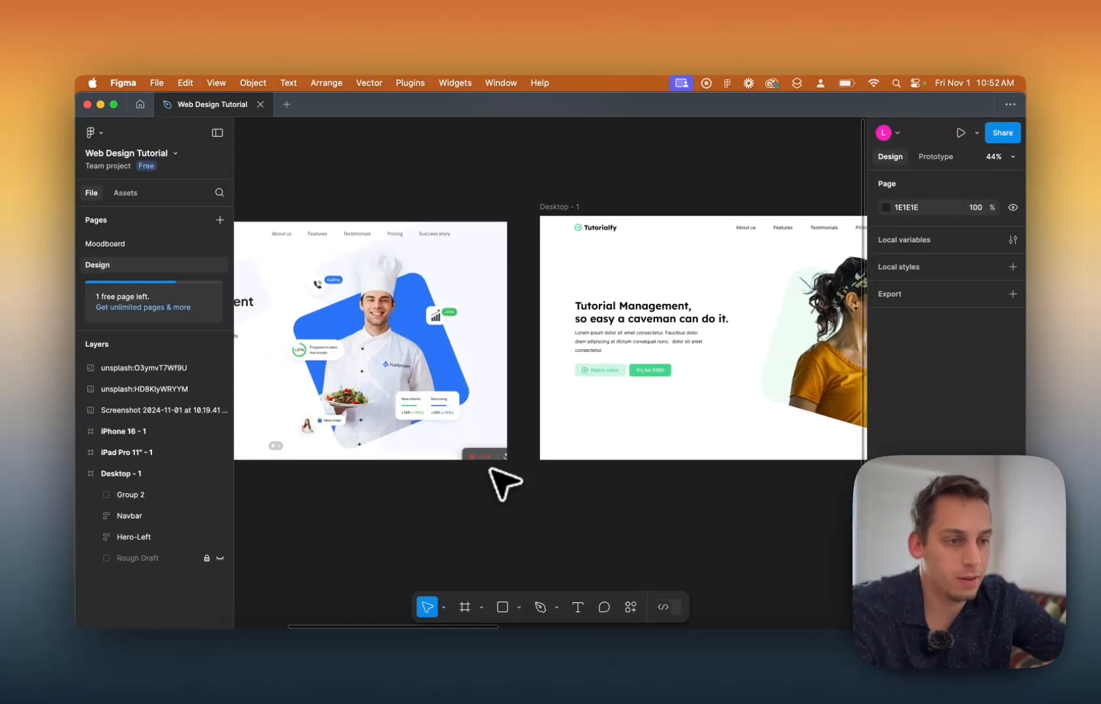
scroll(491, 469, right, 5)
scroll(627, 279, up, 5)
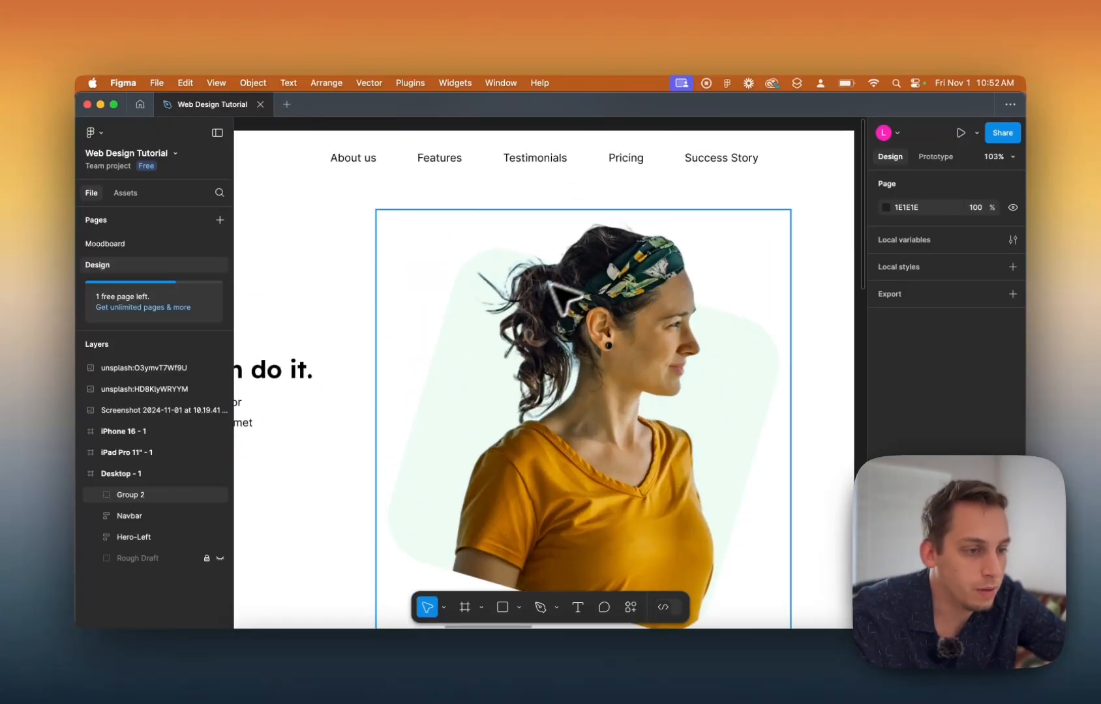
Examine the floating info cards around the chef in the reference and compare them with the Desktop hero illustration.
scroll(660, 336, down, 10)
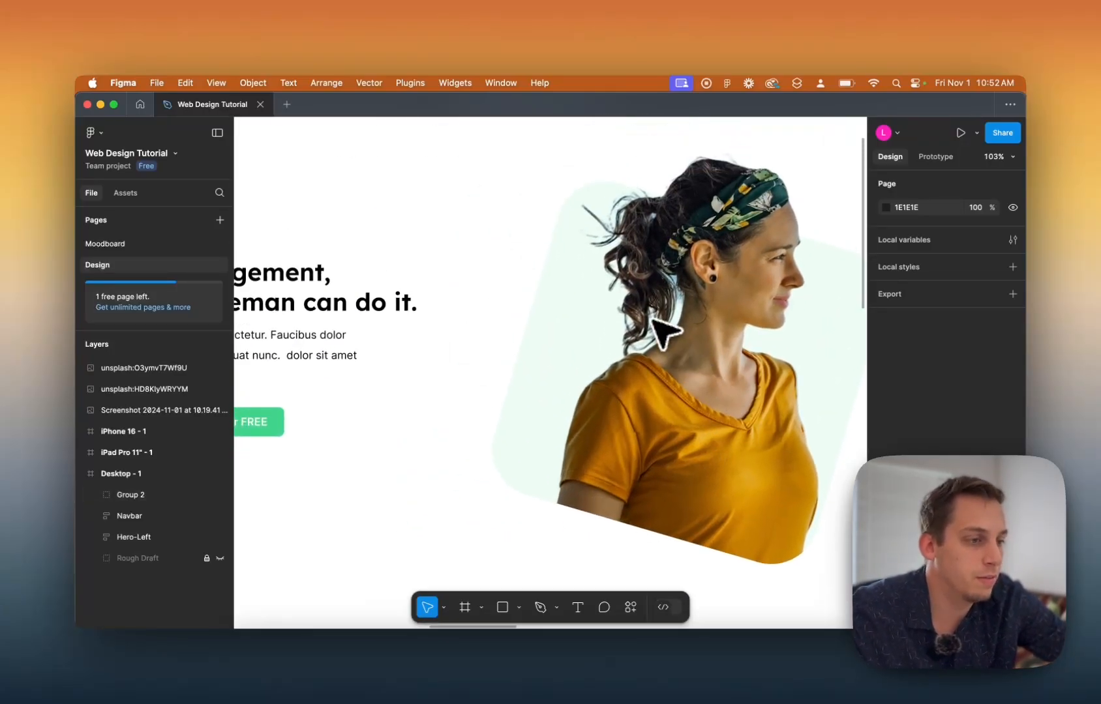
scroll(659, 334, left, 5)
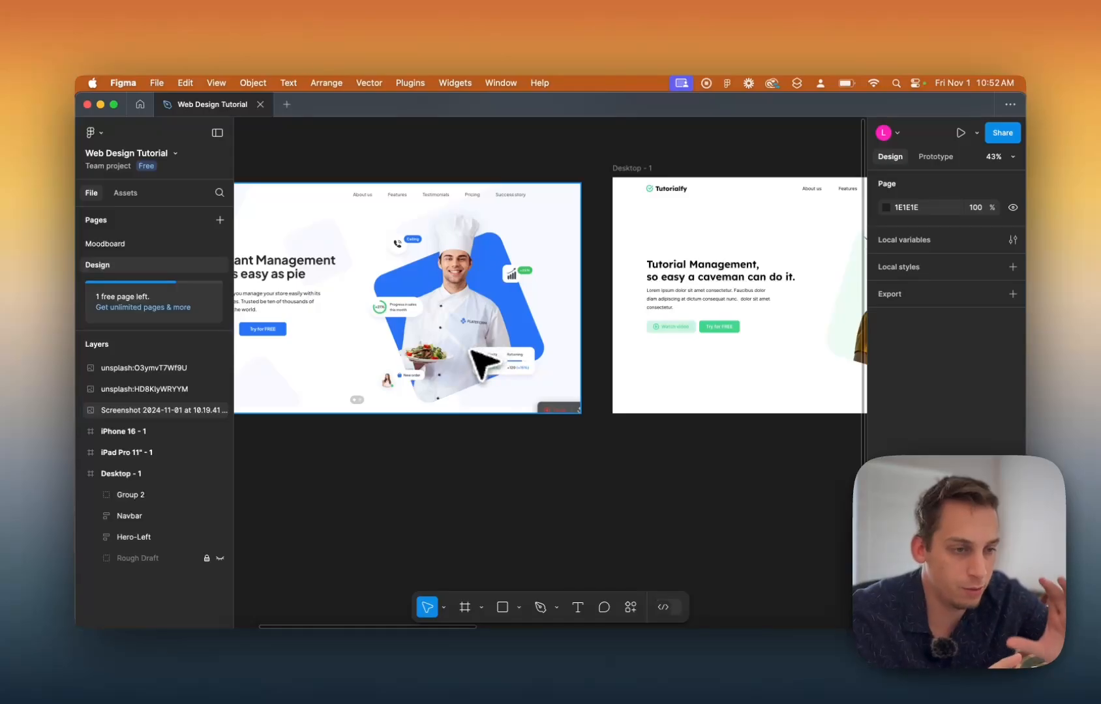
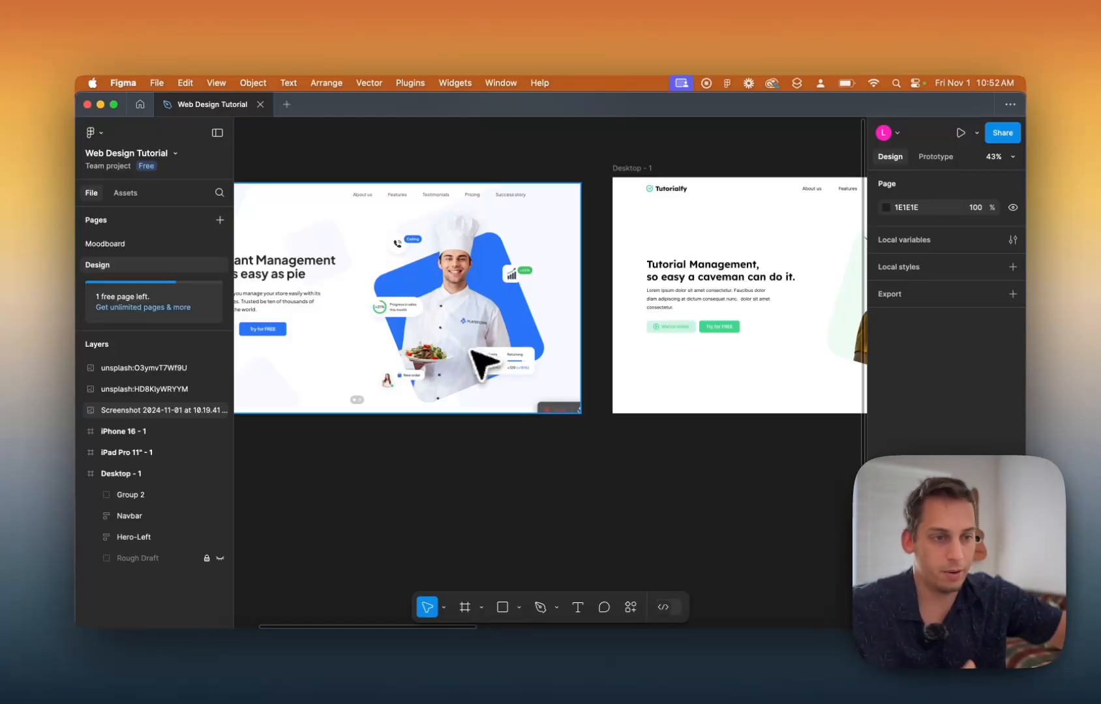
scroll(404, 306, up, 10)
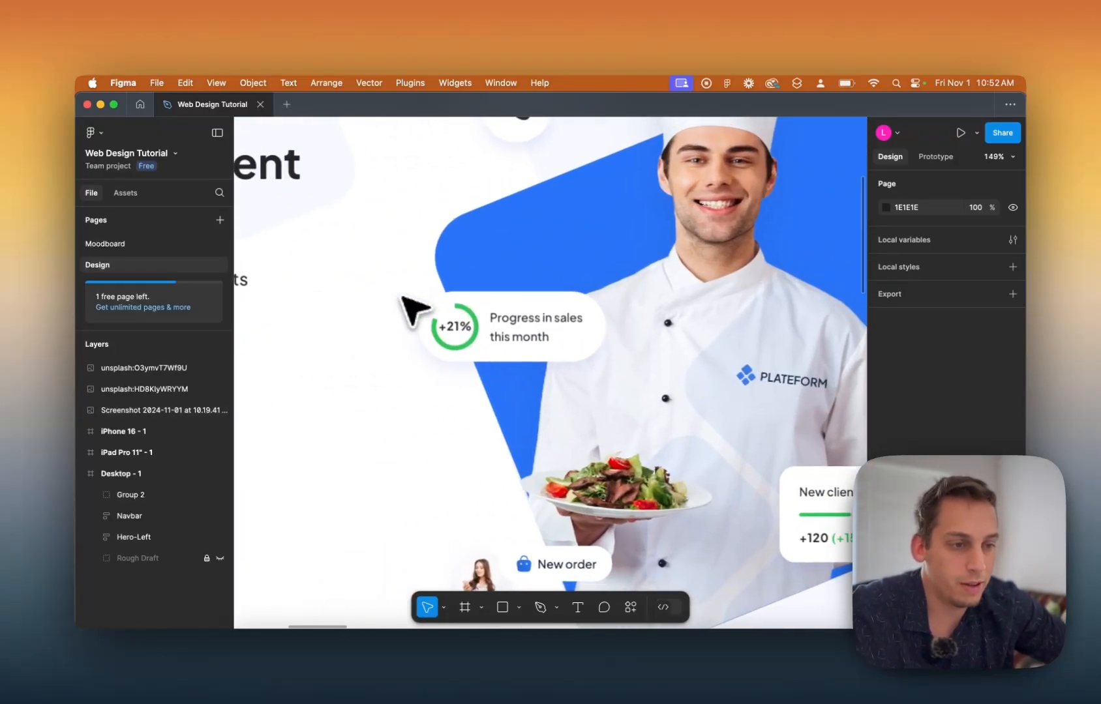
scroll(403, 297, down, 8)
scroll(451, 277, up, 5)
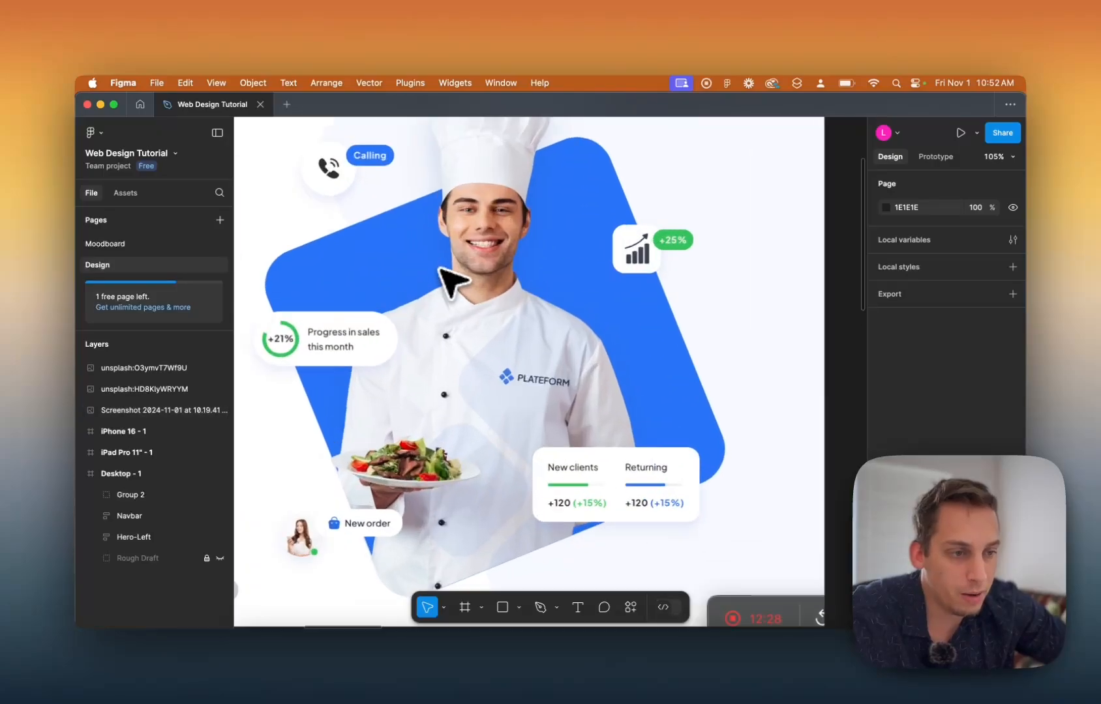
scroll(451, 277, up, 5)
scroll(451, 278, left, 3)
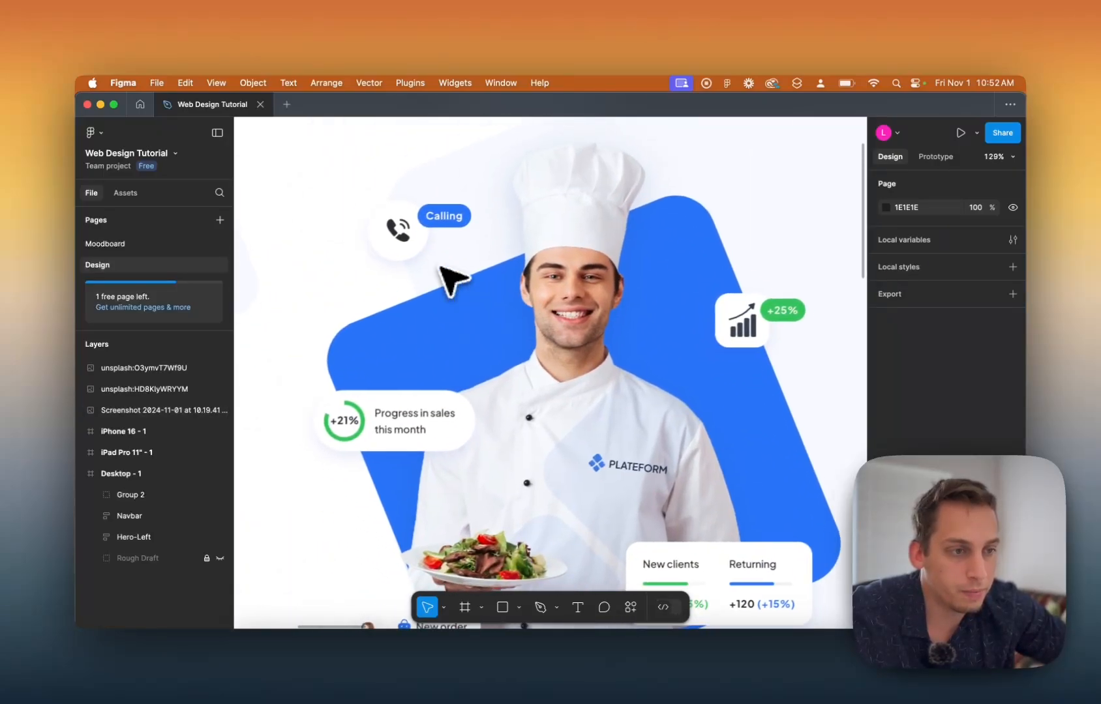
scroll(441, 267, down, 6)
scroll(441, 268, left, 1)
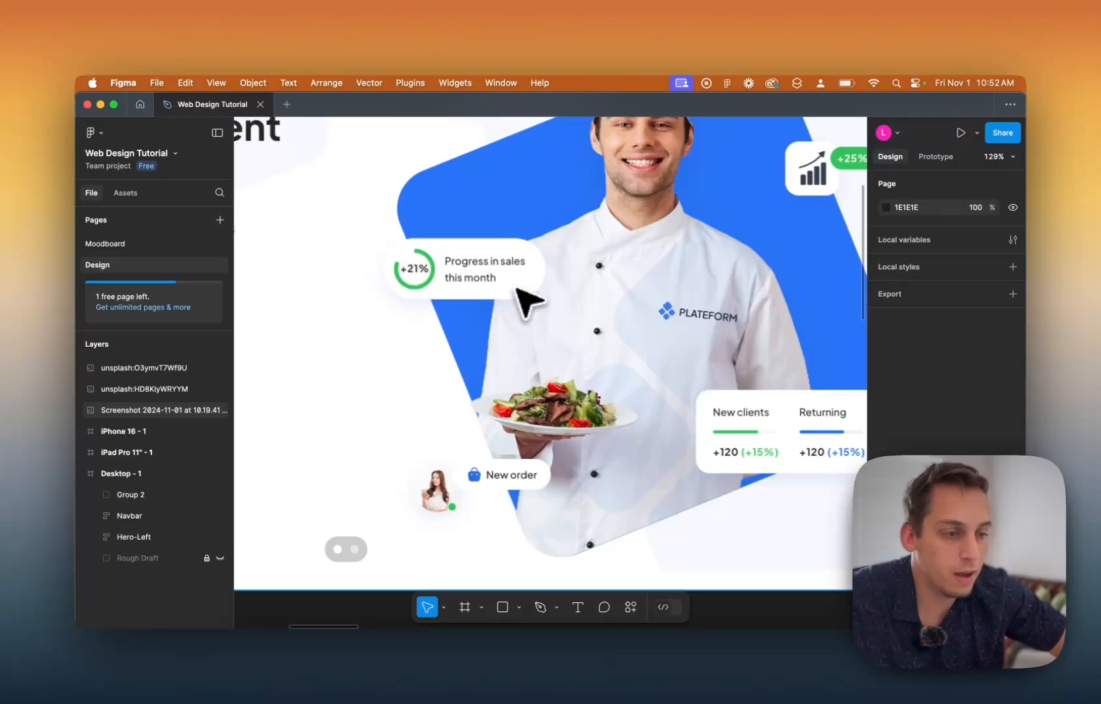
scroll(528, 299, down, 6)
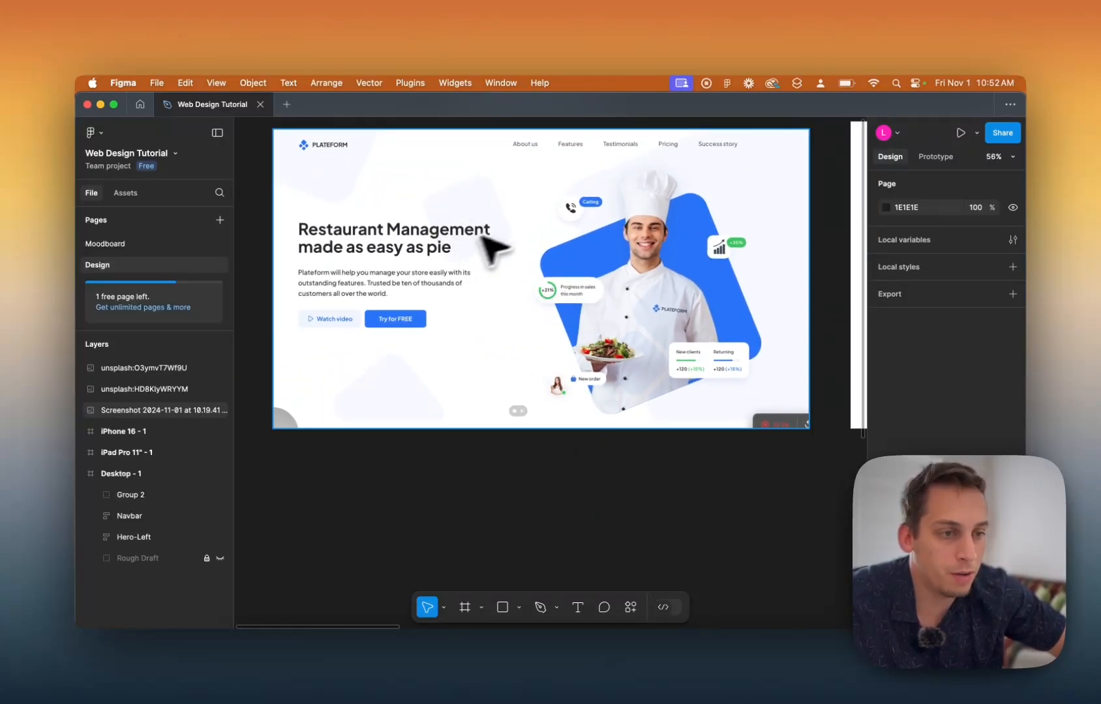
scroll(450, 369, right, 15)
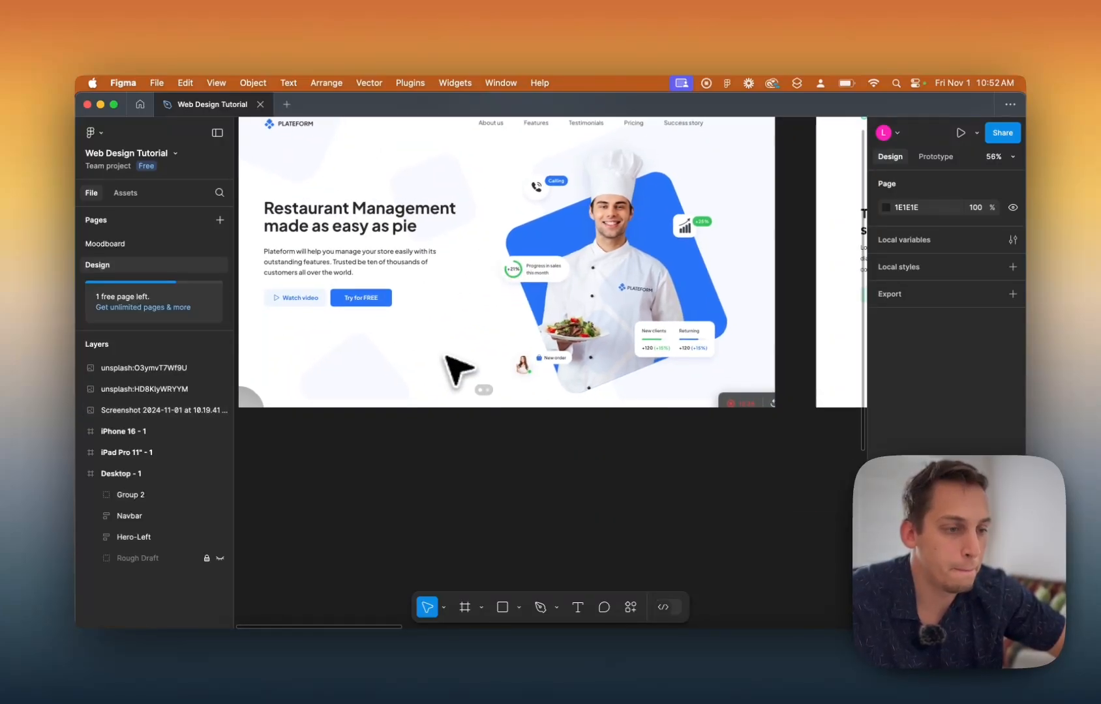
scroll(460, 370, right, 2)
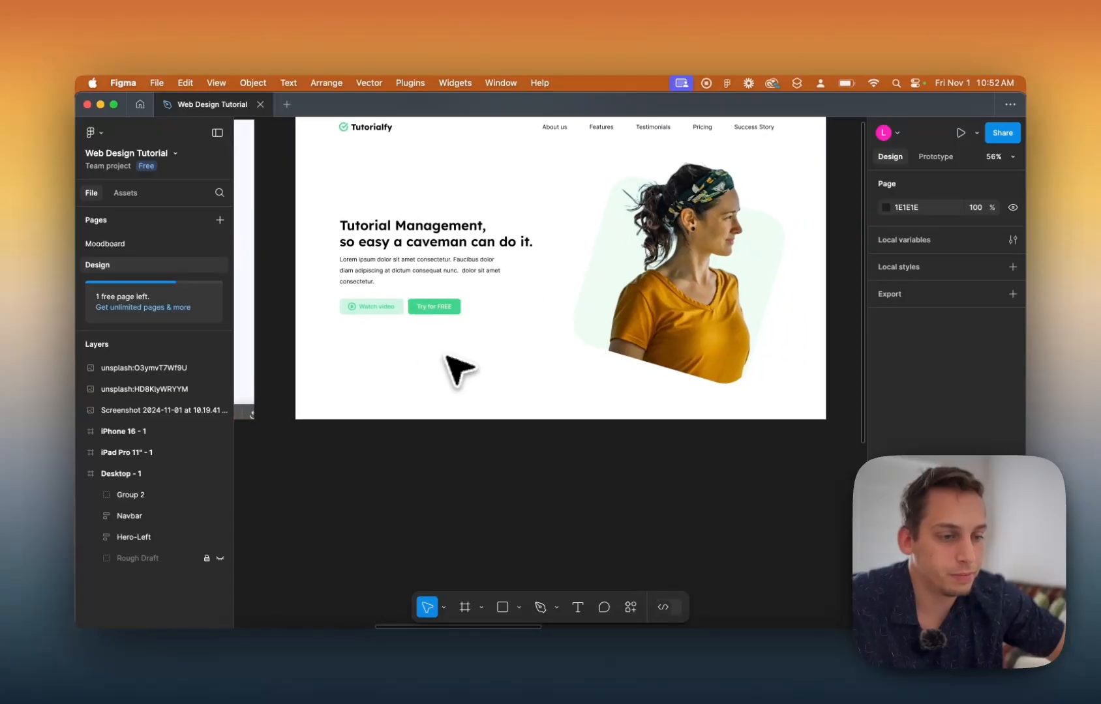
scroll(460, 370, left, 14)
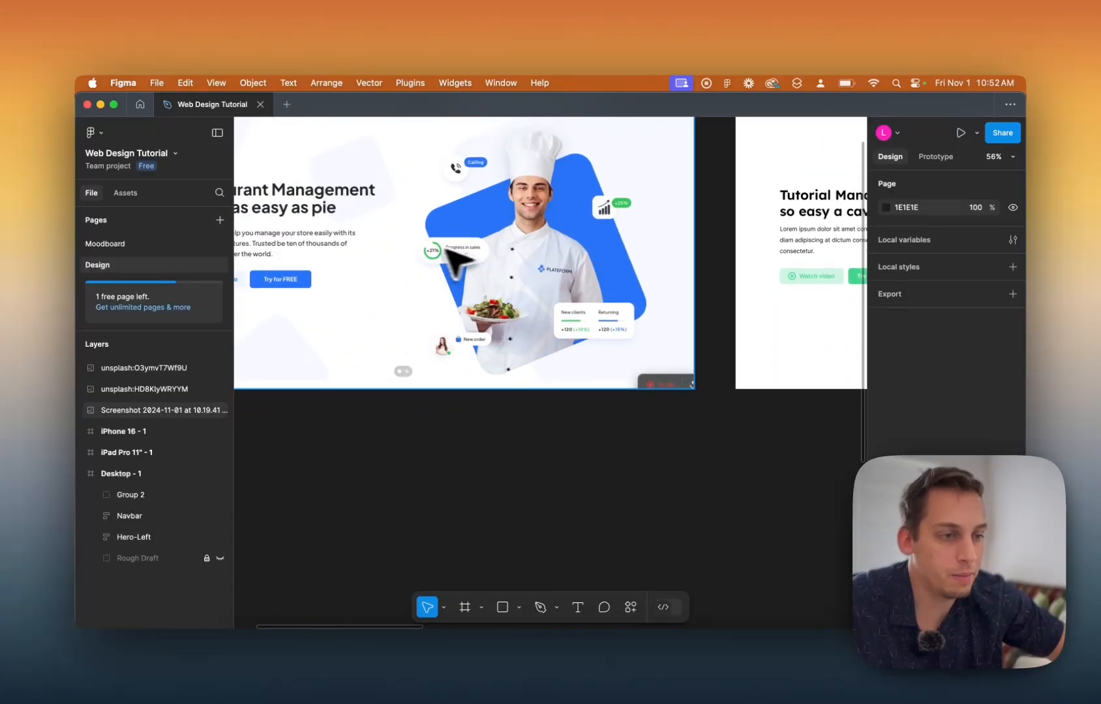
scroll(442, 280, right, 12)
scroll(443, 283, left, 9)
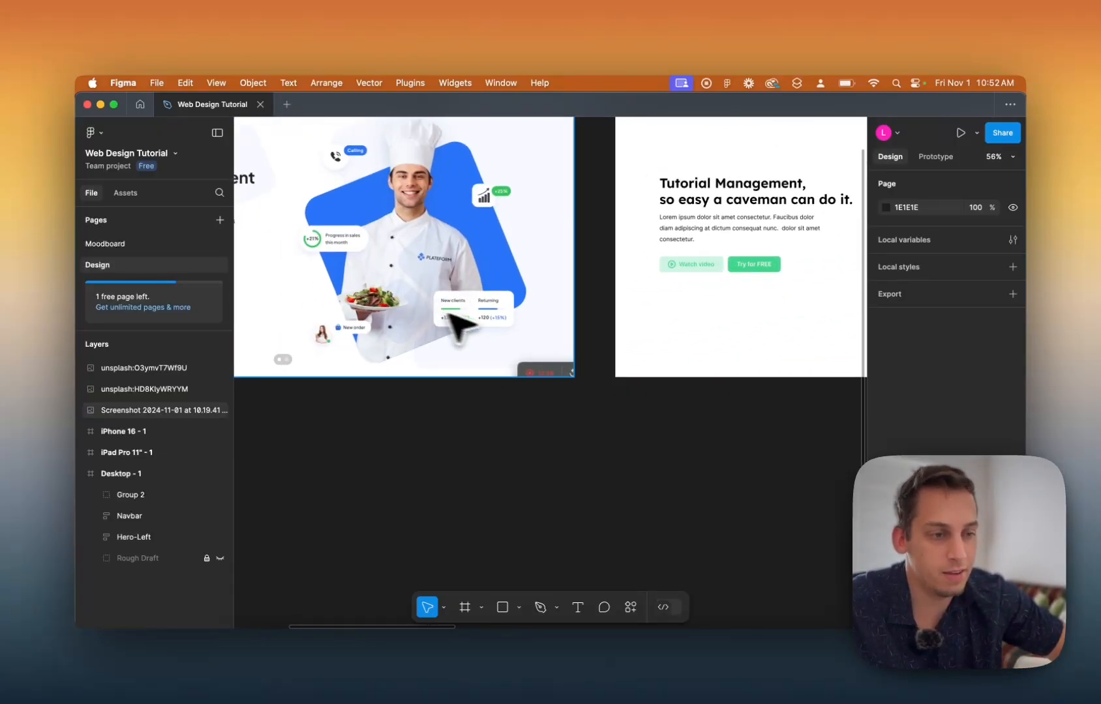
scroll(643, 334, right, 12)
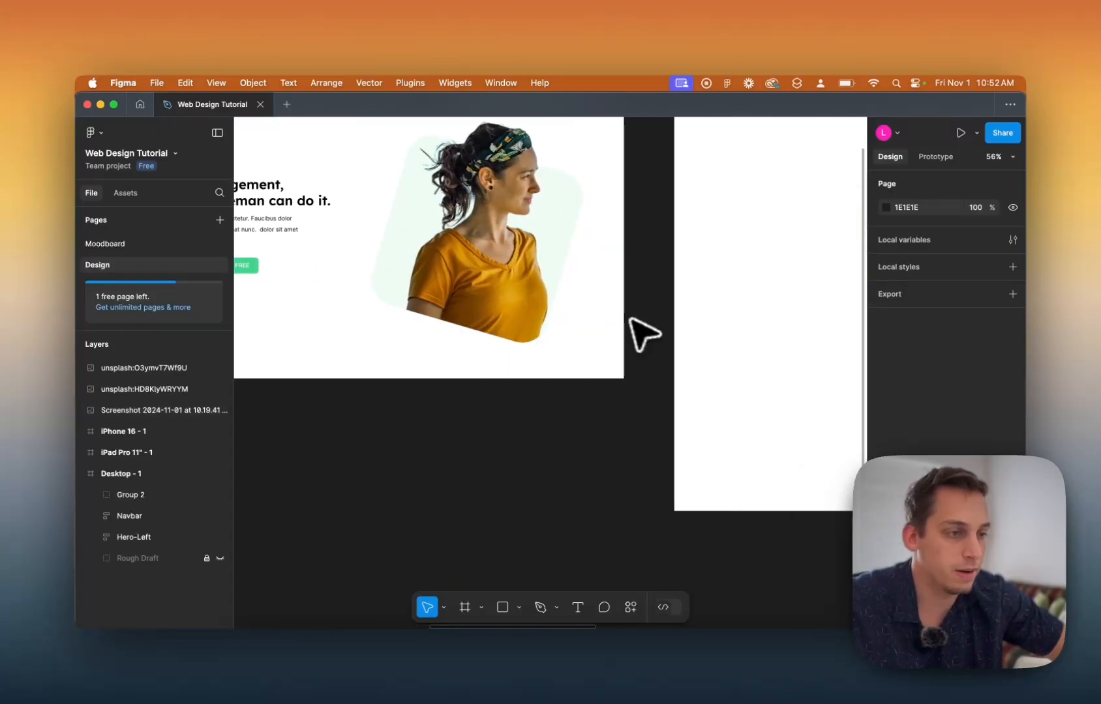
Draw two card rectangles over the woman illustration: about 224 × 75 beside her shoulder and about 268 × 123 at its lower-right corner.
scroll(651, 336, left, 5)
key(r)
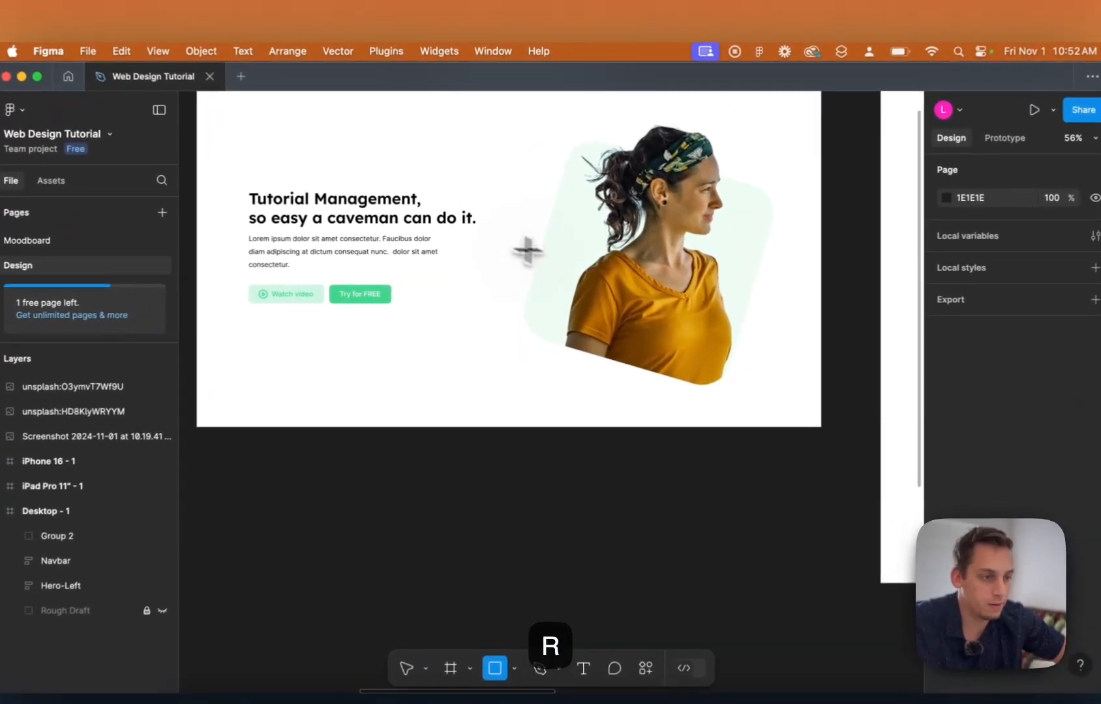
mouse_move(520, 250)
mouse_down()
mouse_move(610, 276)
mouse_move(718, 347)
mouse_up()
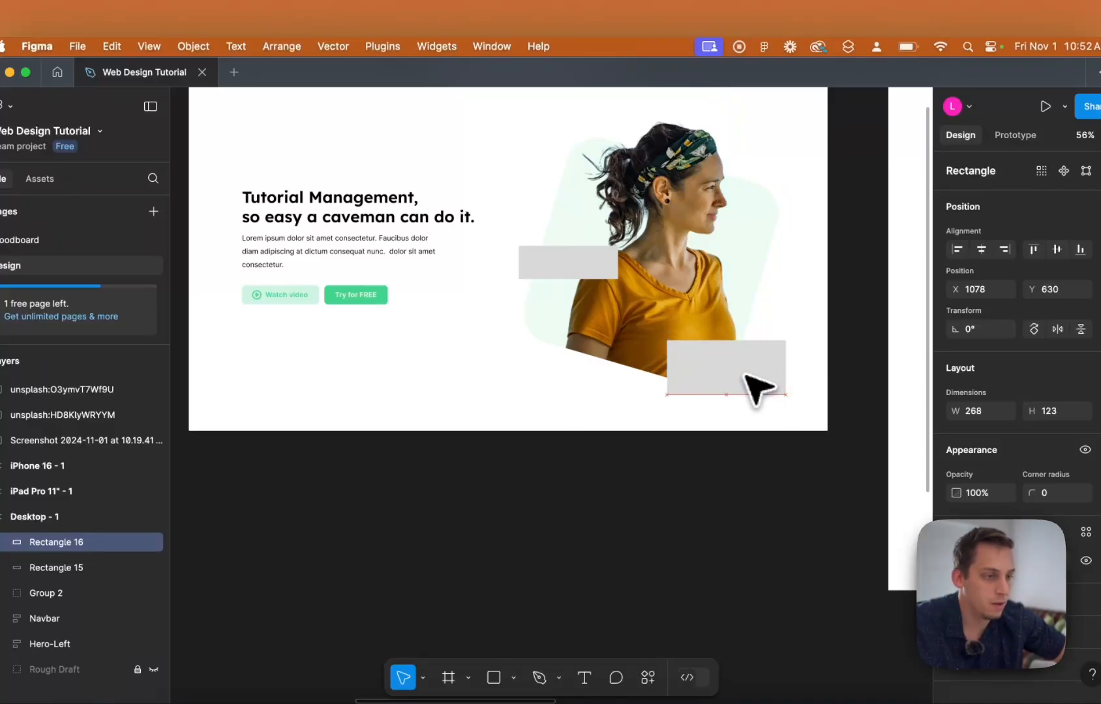
drag(757, 390, 756, 390)
Give both card rectangles a corner radius of 12.
shift+click(589, 273)
scroll(589, 273, left, 10)
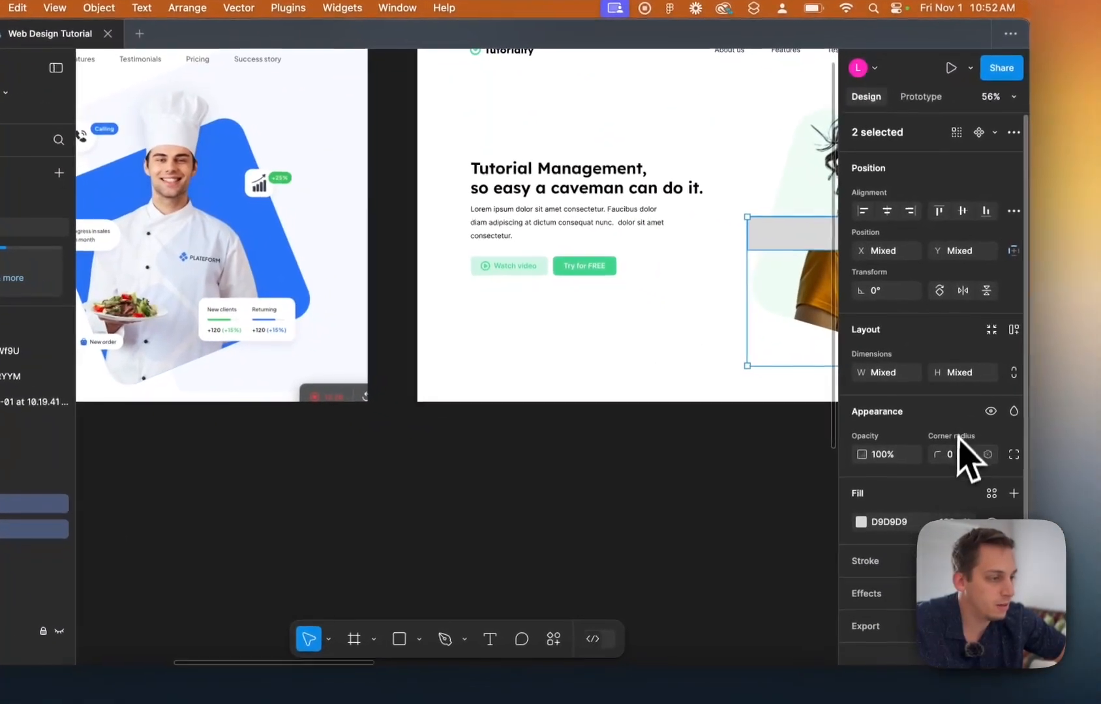
click(1051, 490)
key(shift+Up)
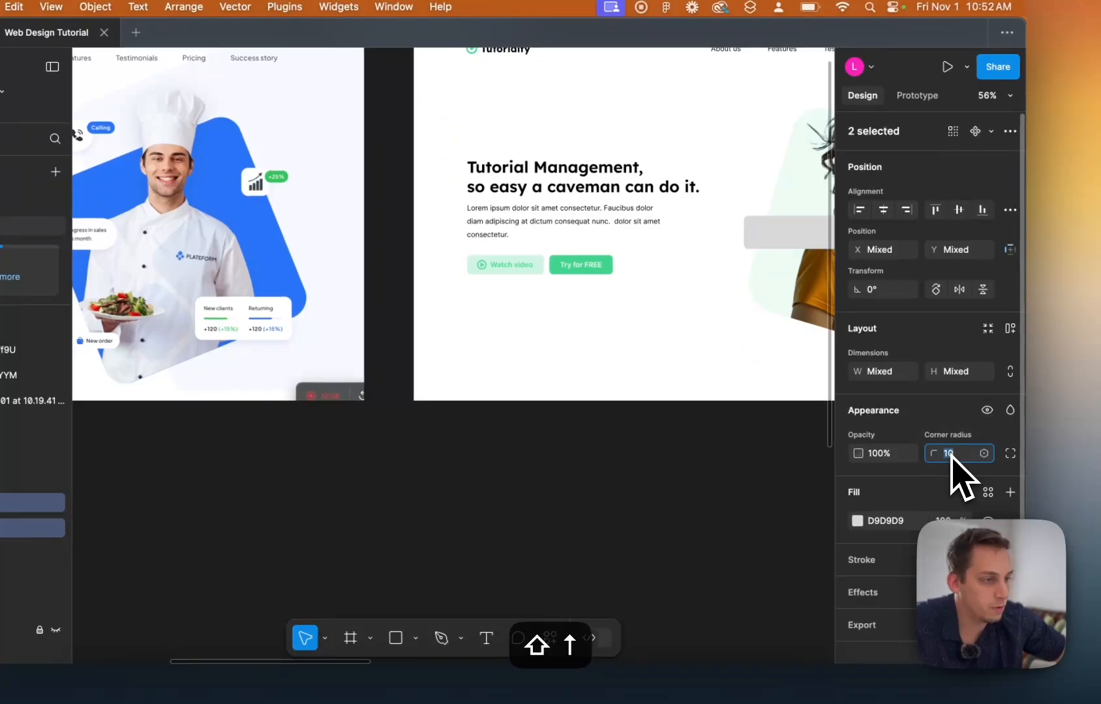
key(Down)
key(Down)
key(Down)
key(Down)
key(Down)
key(Down)
key(Down)
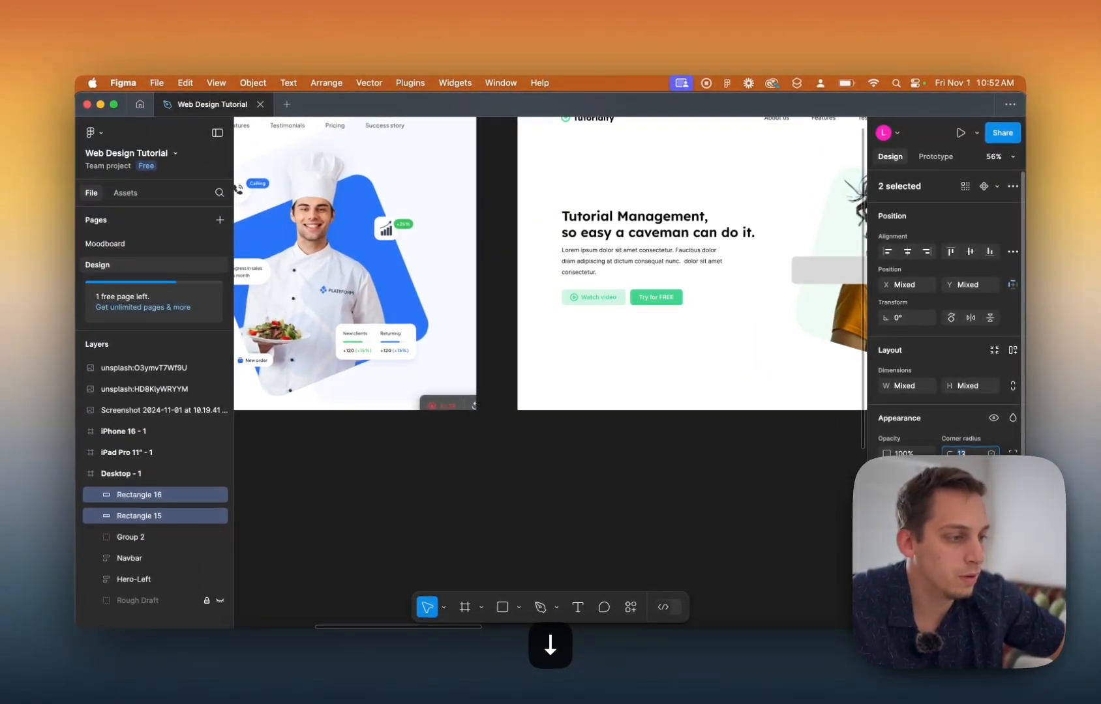
key(Down)
Change the fill of both card rectangles to white, FFFFFF.
click(886, 509)
drag(804, 379, 660, 272)
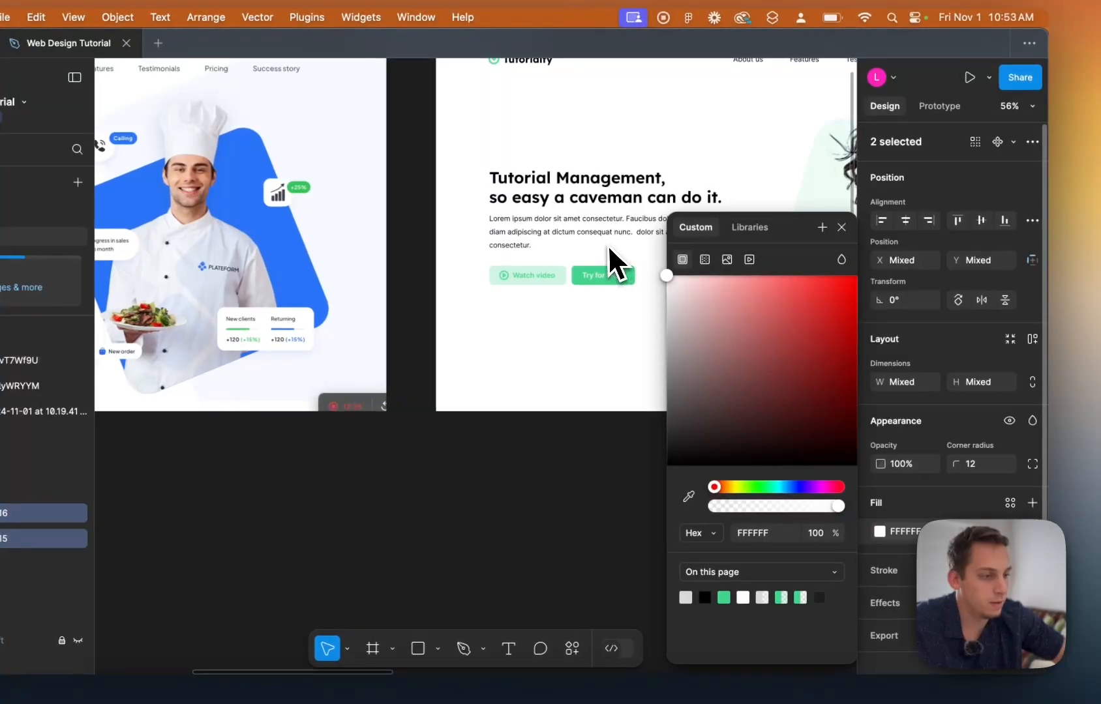
scroll(550, 495, right, 5)
click(536, 491)
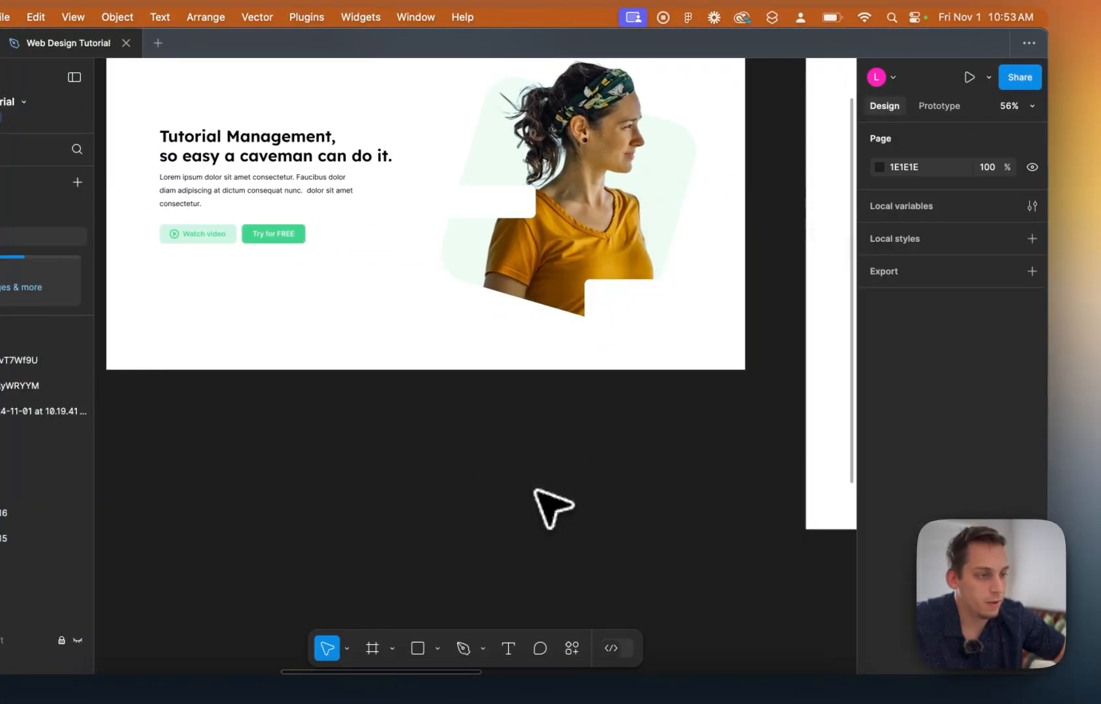
Check the reference's client stats card and add a drop shadow effect to both white card rectangles.
click(678, 318)
shift+click(500, 209)
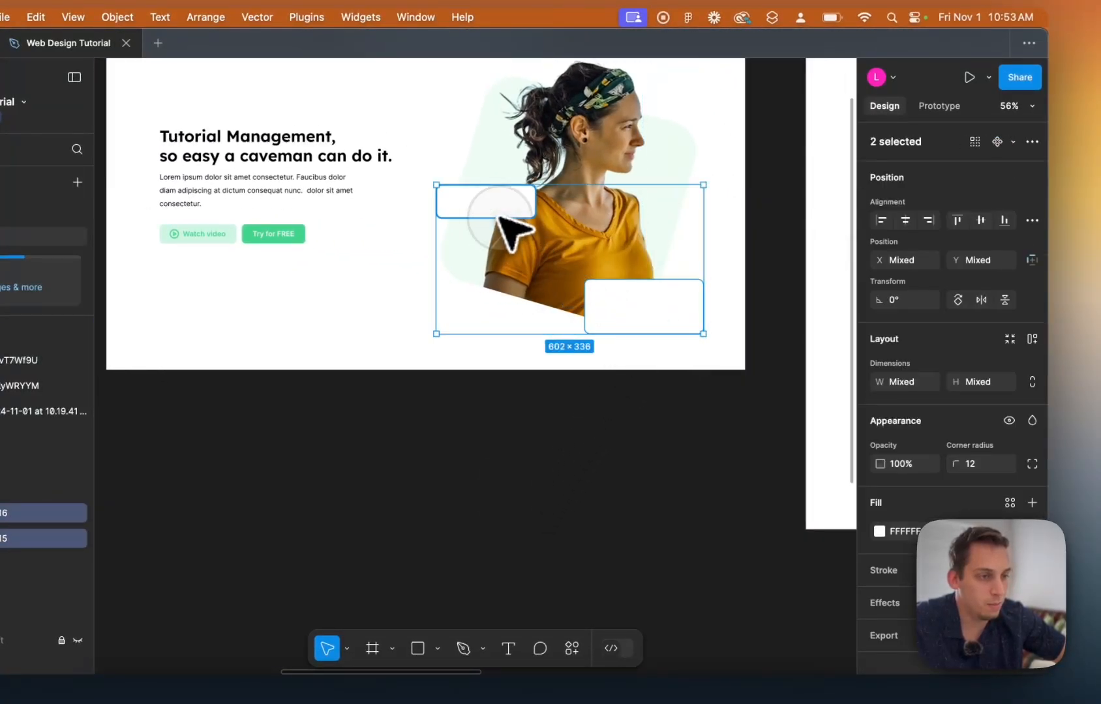
scroll(682, 302, up, 10)
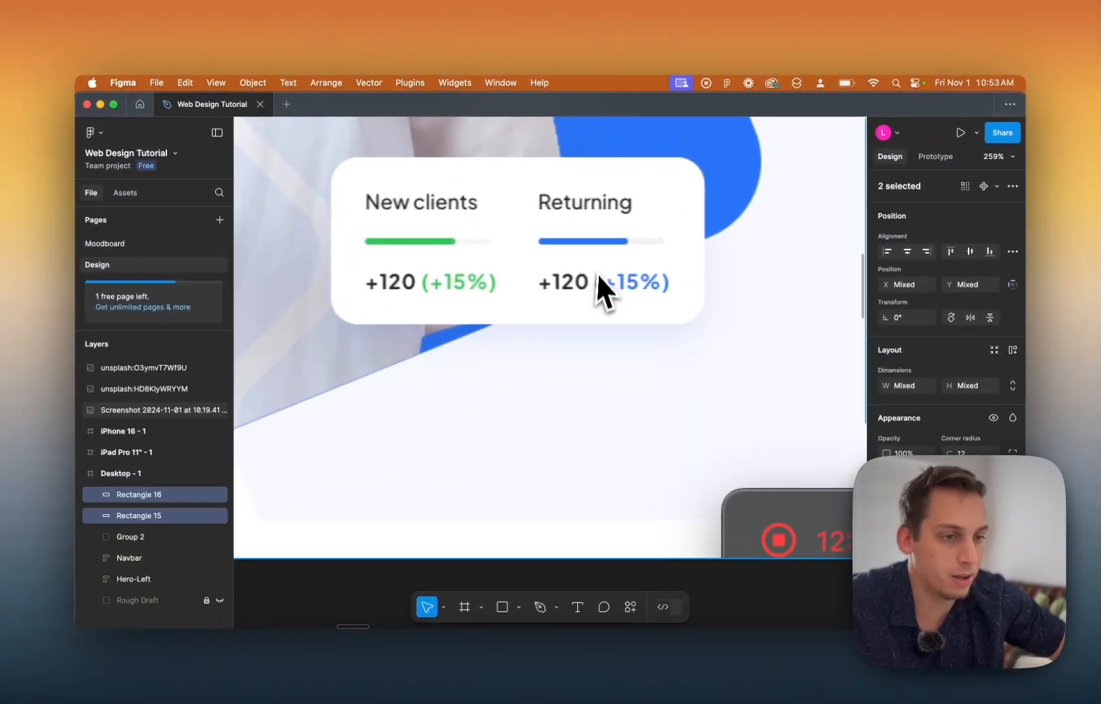
scroll(595, 280, down, 10)
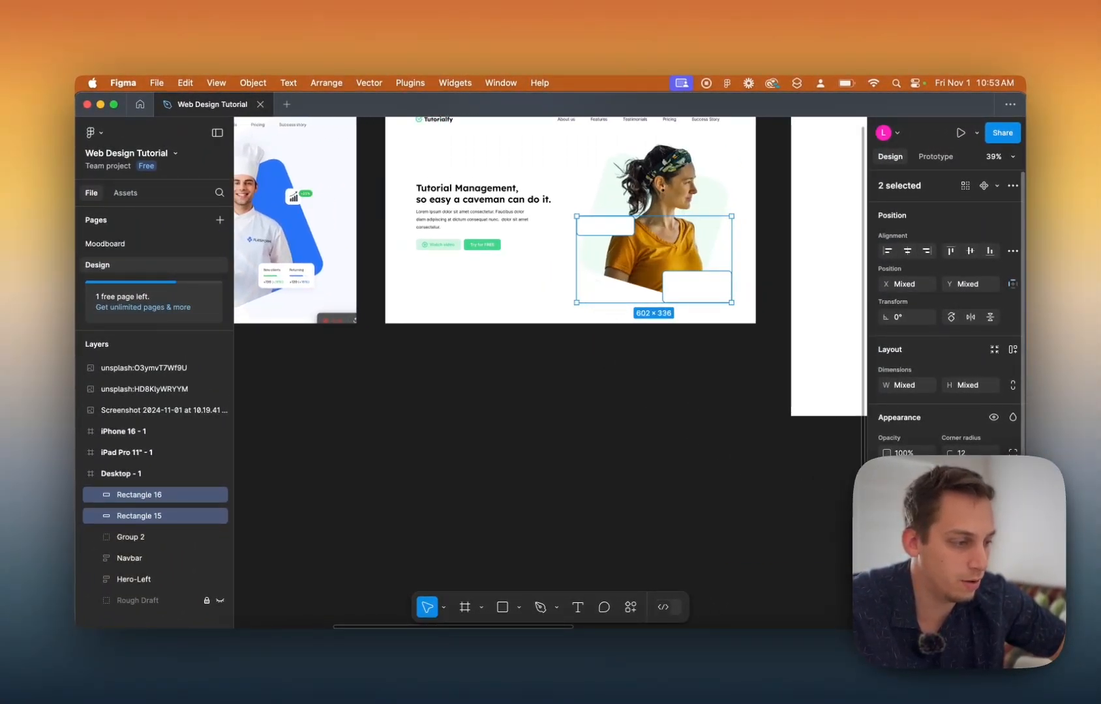
scroll(978, 554, down, 2)
click(1012, 557)
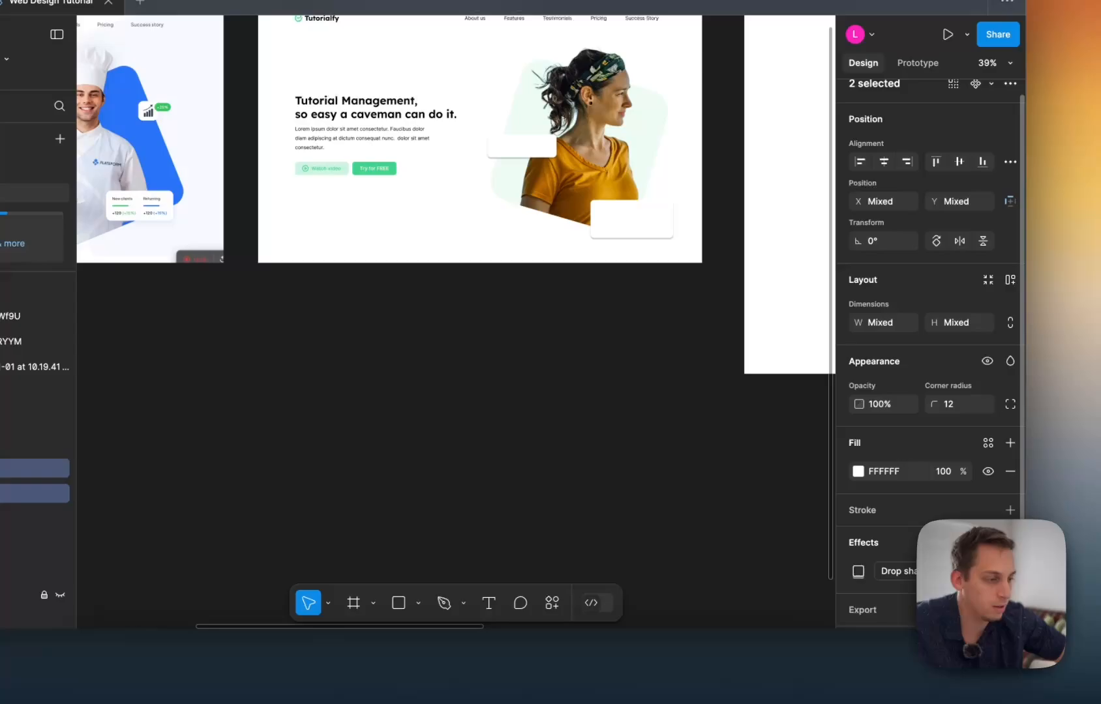
scroll(1010, 544, down, 2)
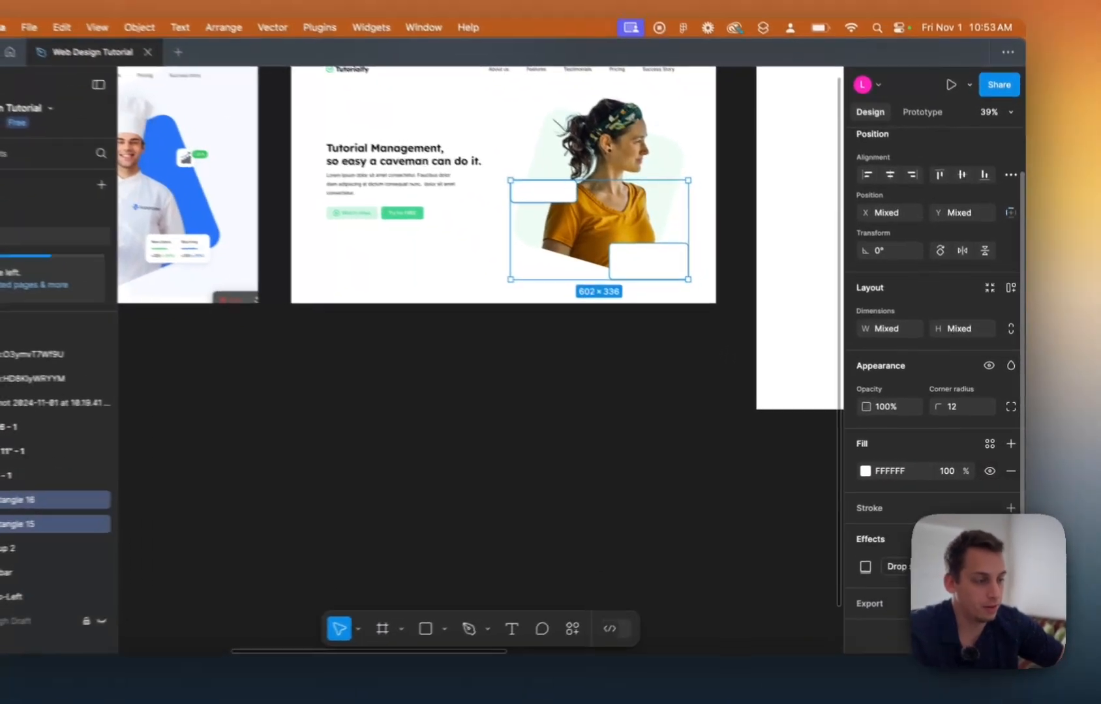
click(1012, 553)
click(1012, 529)
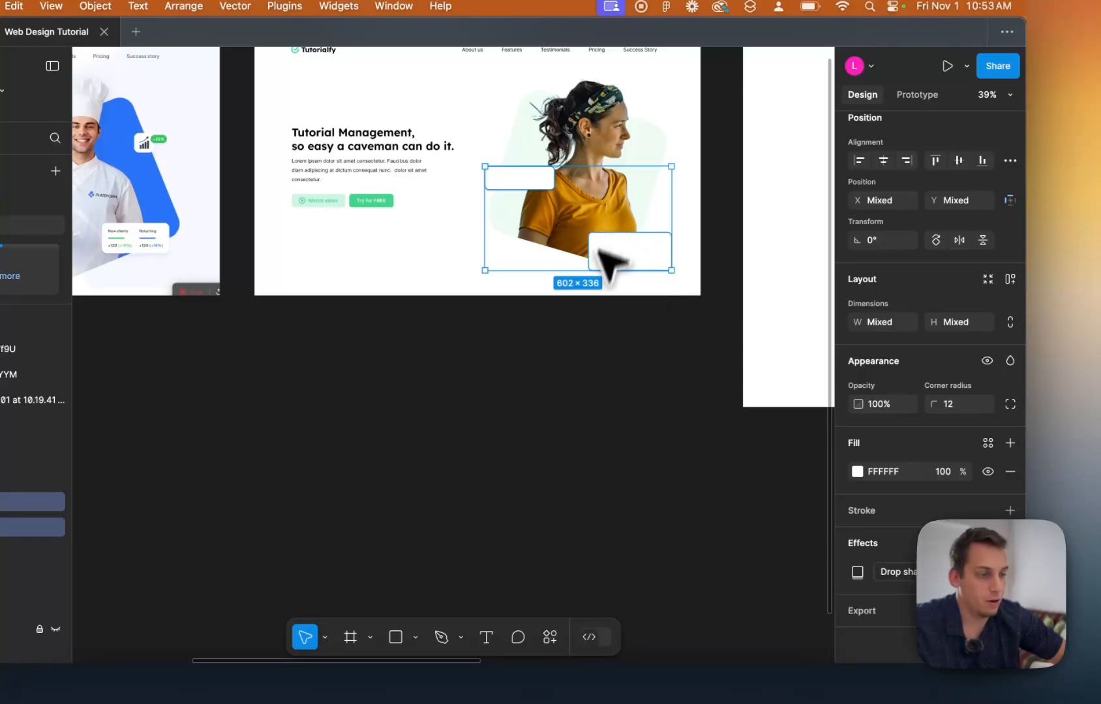
click(634, 295)
Compare the card shadows with the reference and set the drop shadow blur of both white cards to 24.
scroll(649, 285, up, 5)
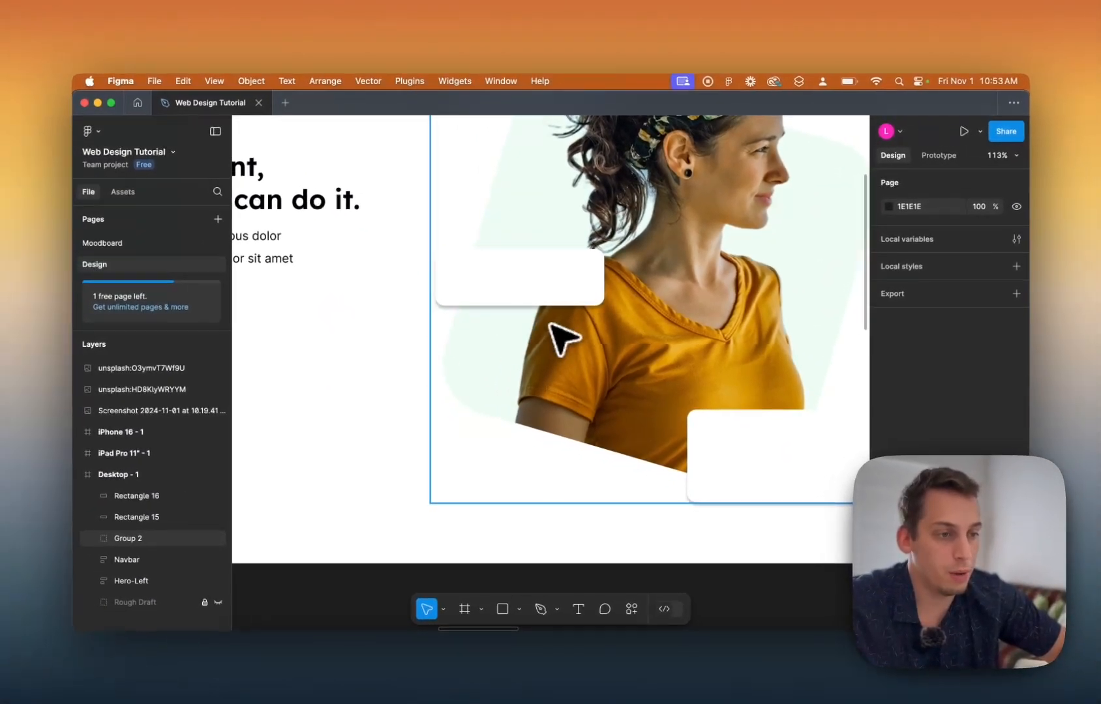
scroll(522, 375, down, 4)
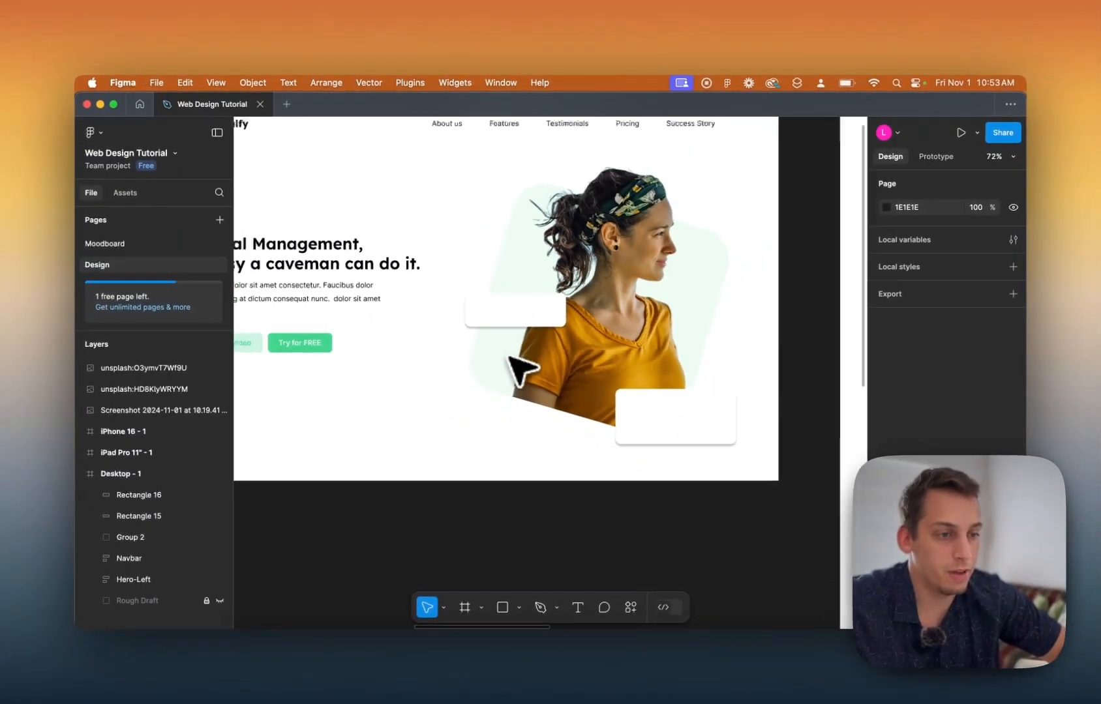
scroll(513, 360, left, 5)
scroll(511, 369, up, 5)
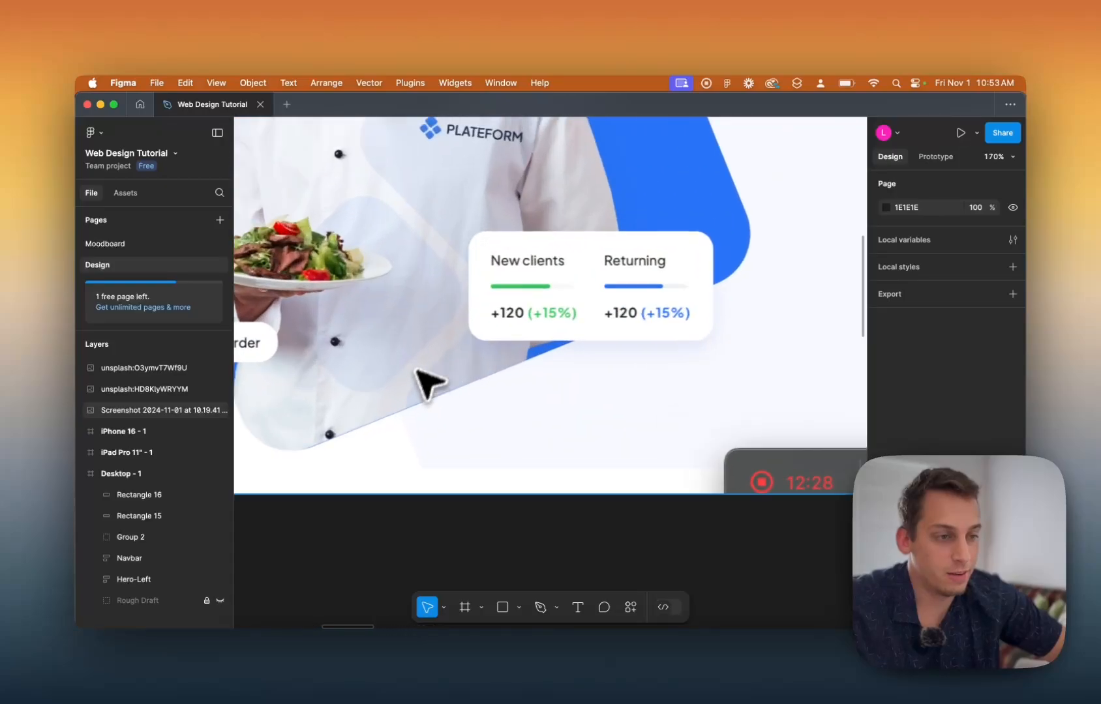
scroll(555, 364, down, 5)
scroll(535, 363, right, 10)
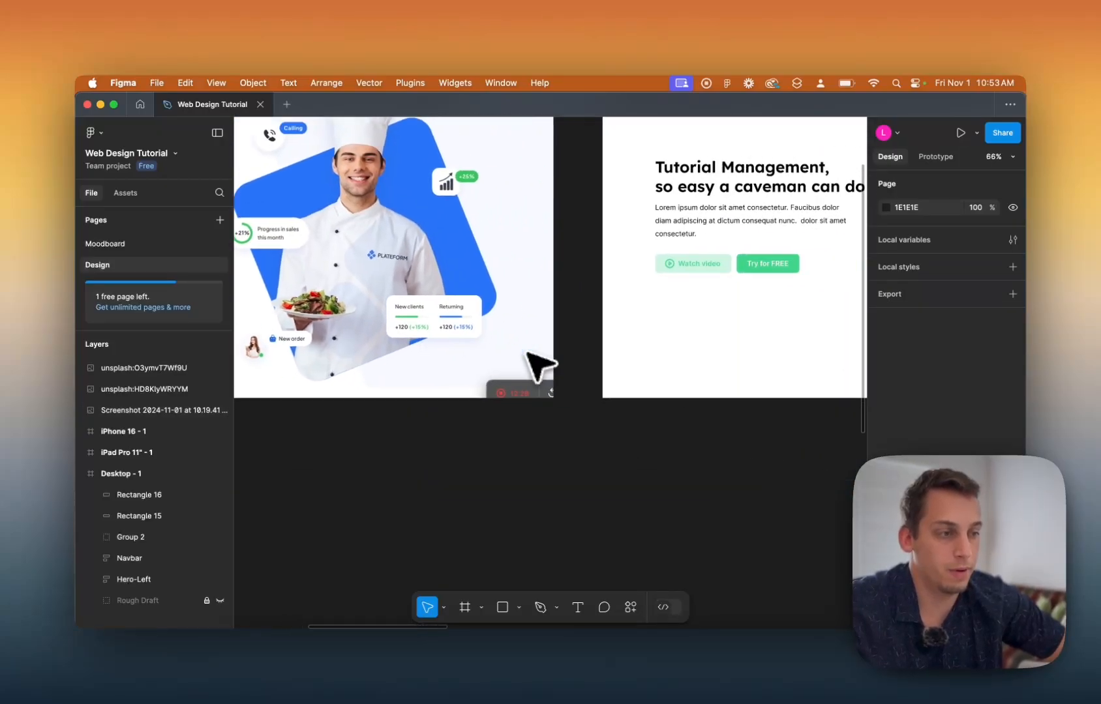
click(560, 242)
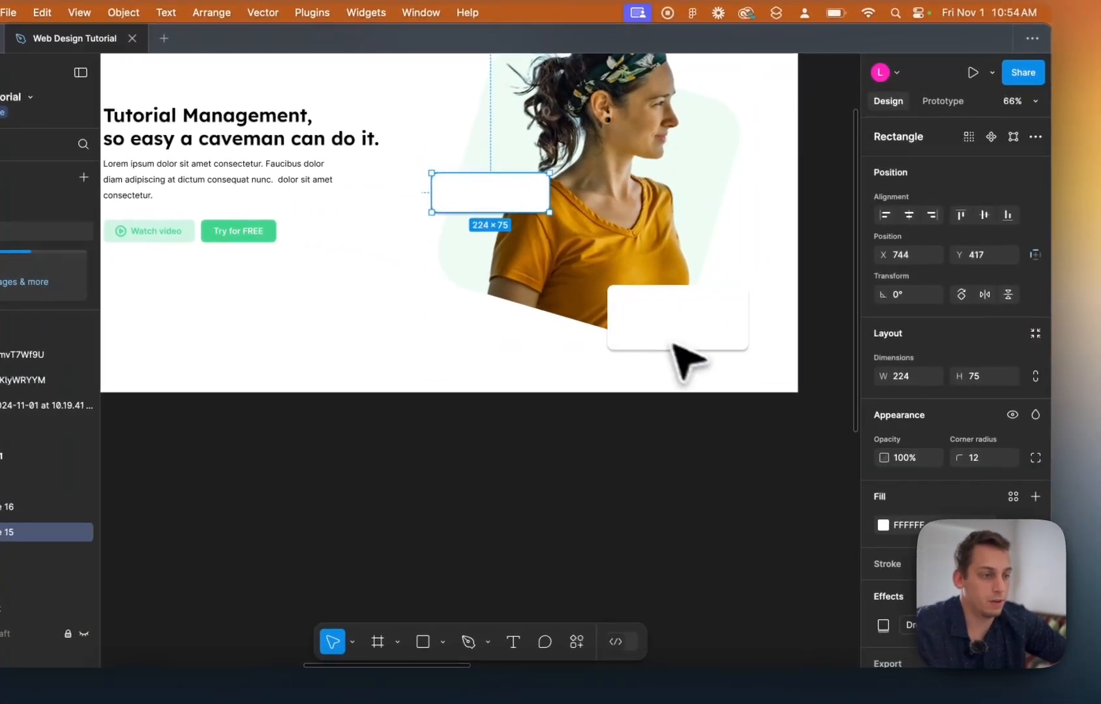
shift+click(720, 349)
scroll(905, 471, down, 2)
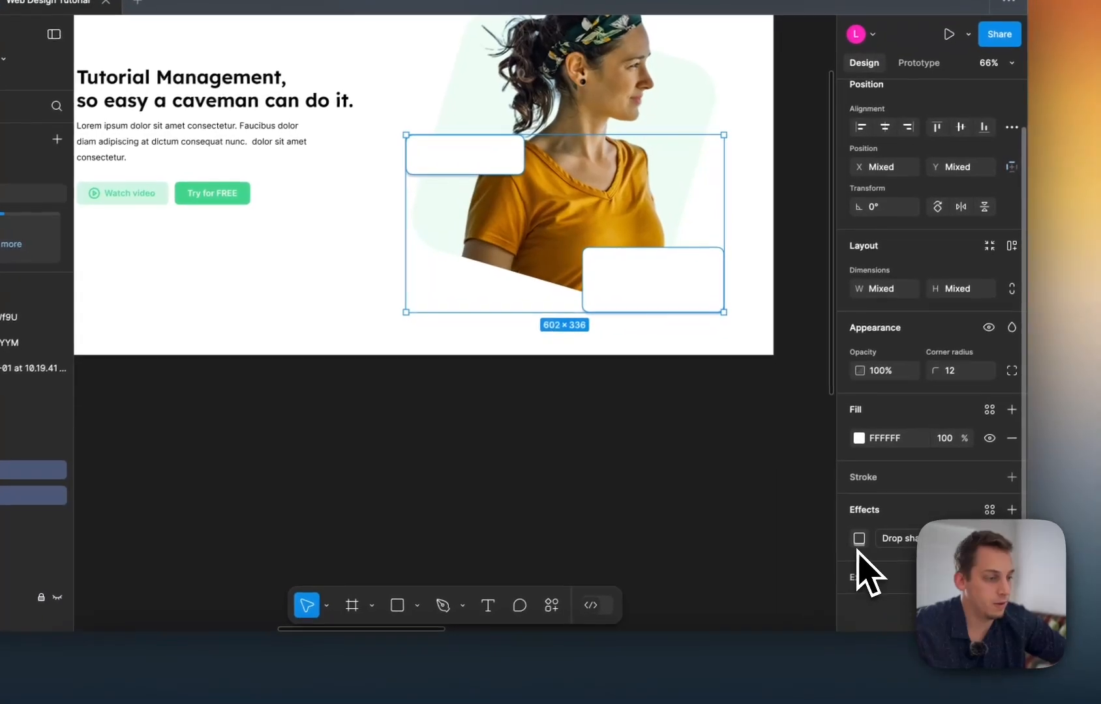
click(883, 576)
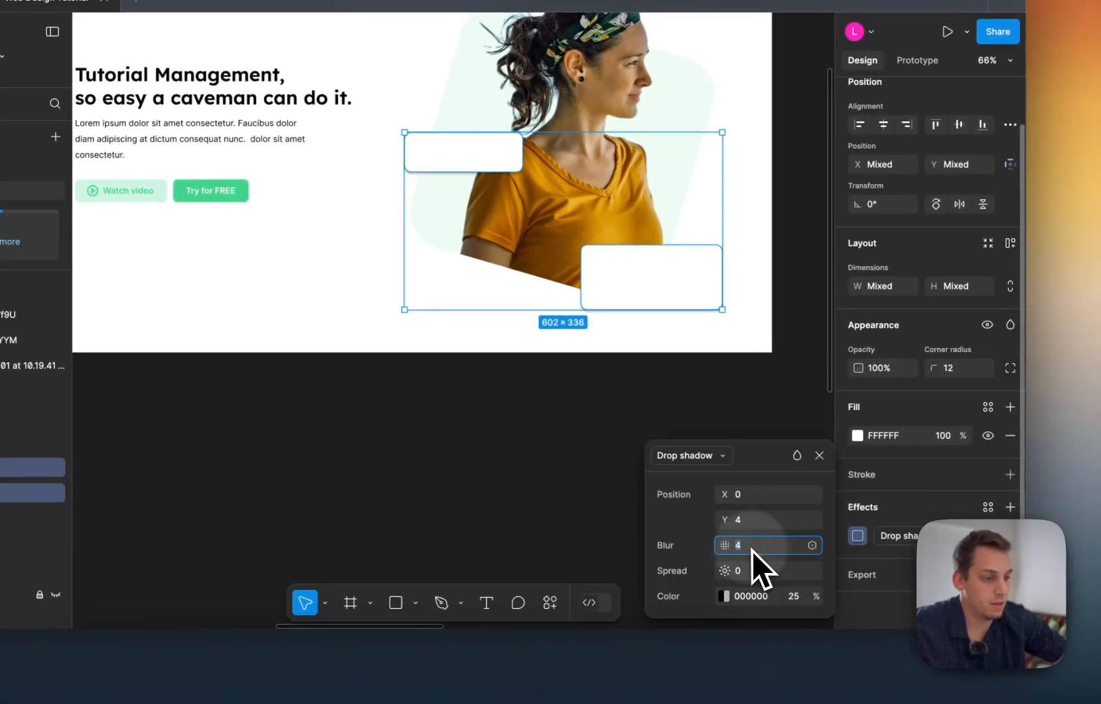
key(shift+Up)
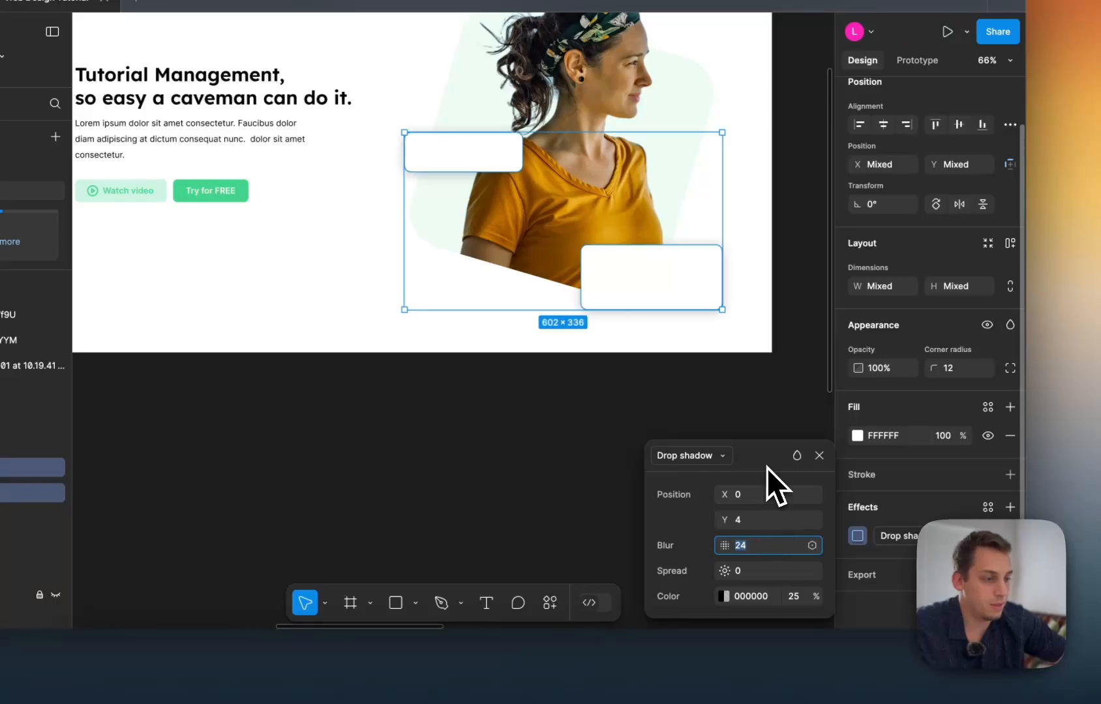
drag(767, 467, 764, 396)
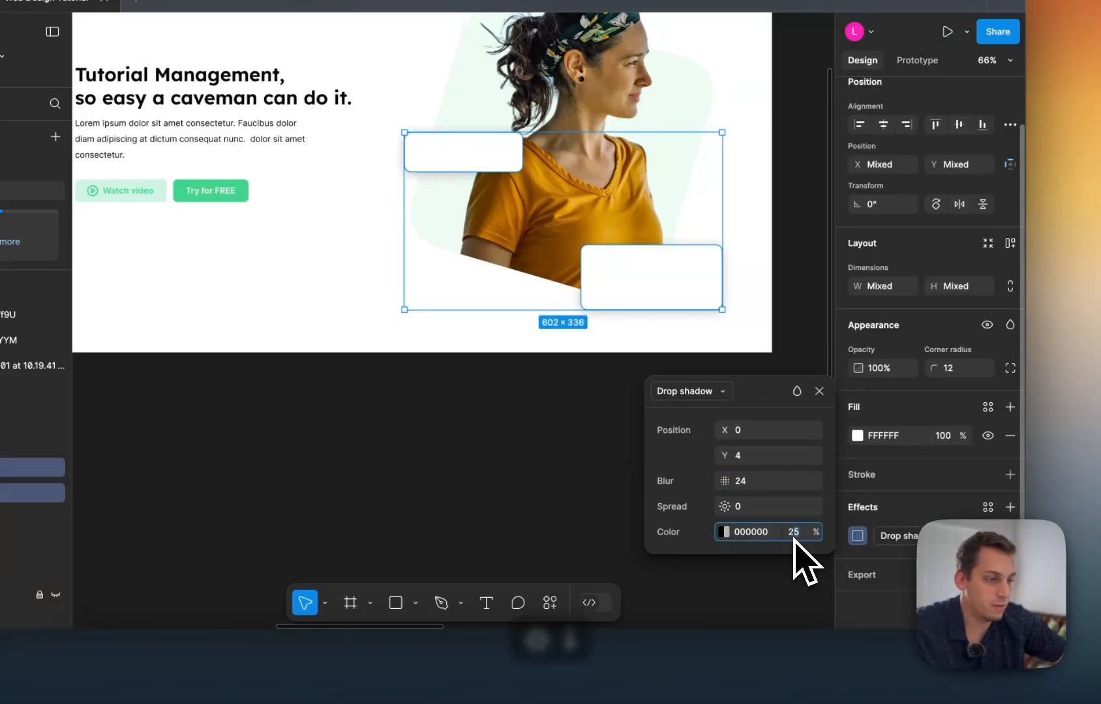
Lower the opacity of the drop shadow colour on both white cards to 11%.
key(shift+Down)
key(Down)
key(Down)
key(Down)
key(Down)
key(Down)
key(Down)
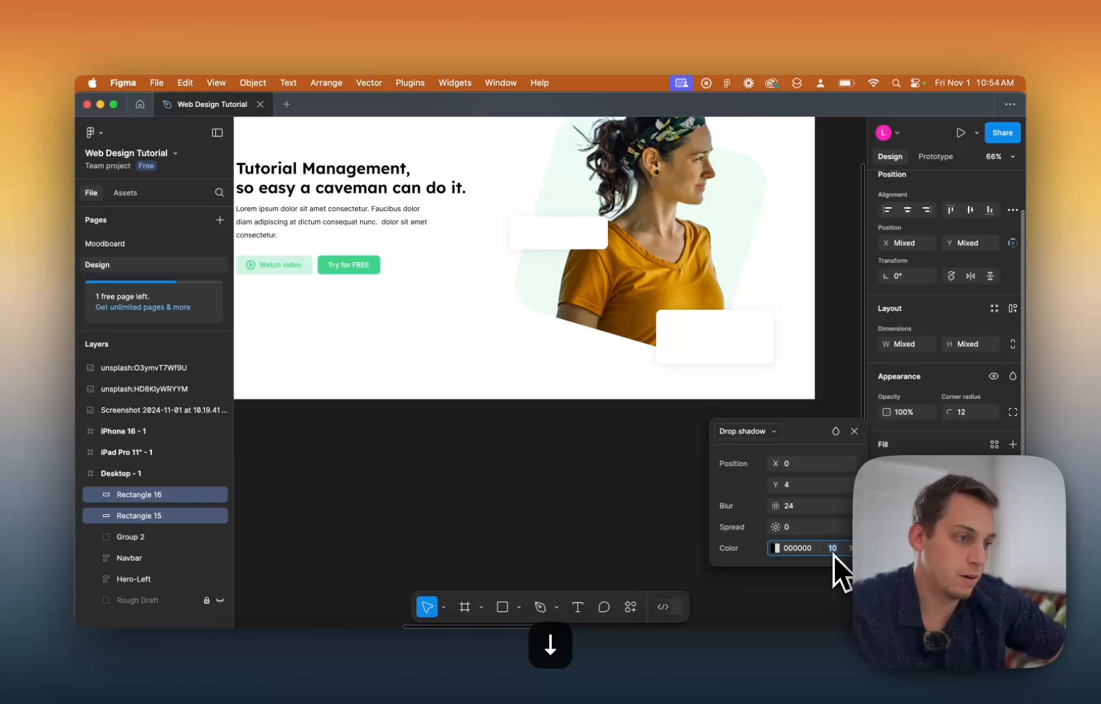
key(Up)
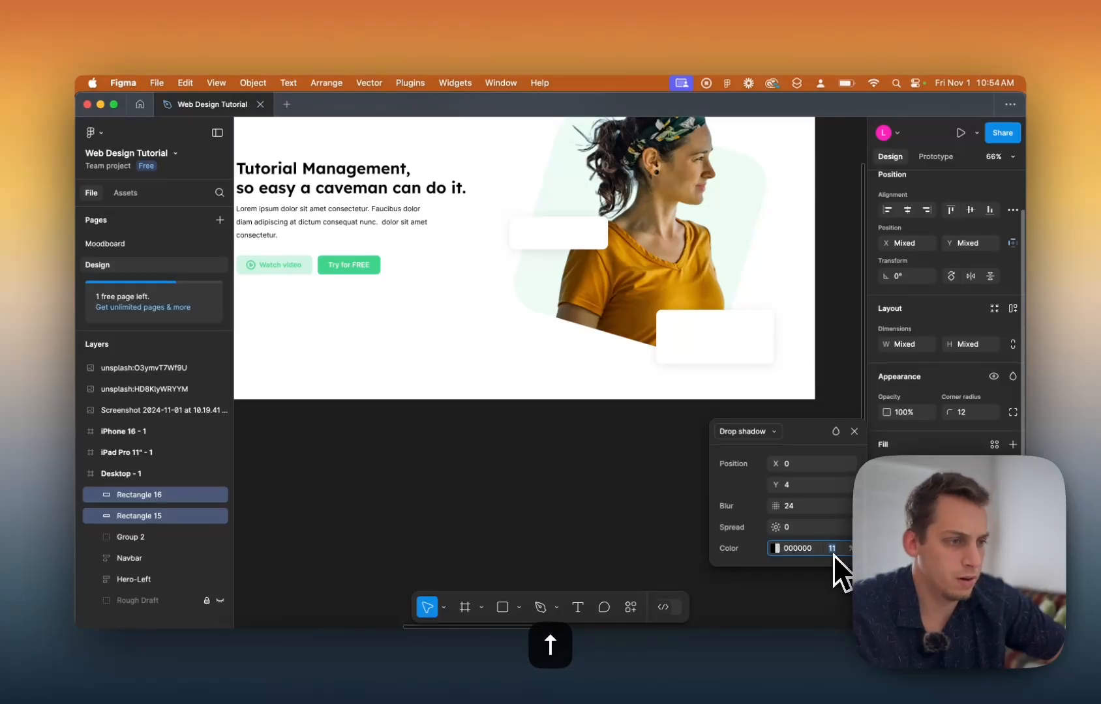
key(Down)
key(Up)
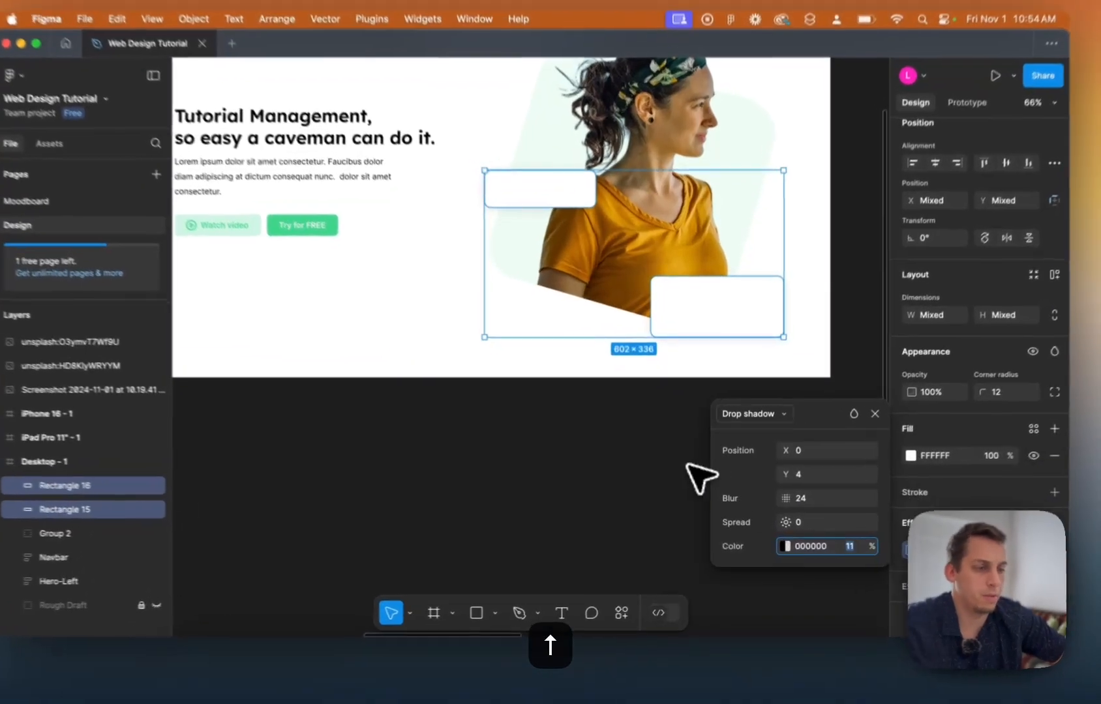
click(670, 474)
Check the reference's small cards and duplicate the 224 × 75 card below the woman's arm, resized to about 121 × 41.
scroll(670, 474, down, 4)
scroll(670, 473, left, 3)
scroll(665, 458, left, 3)
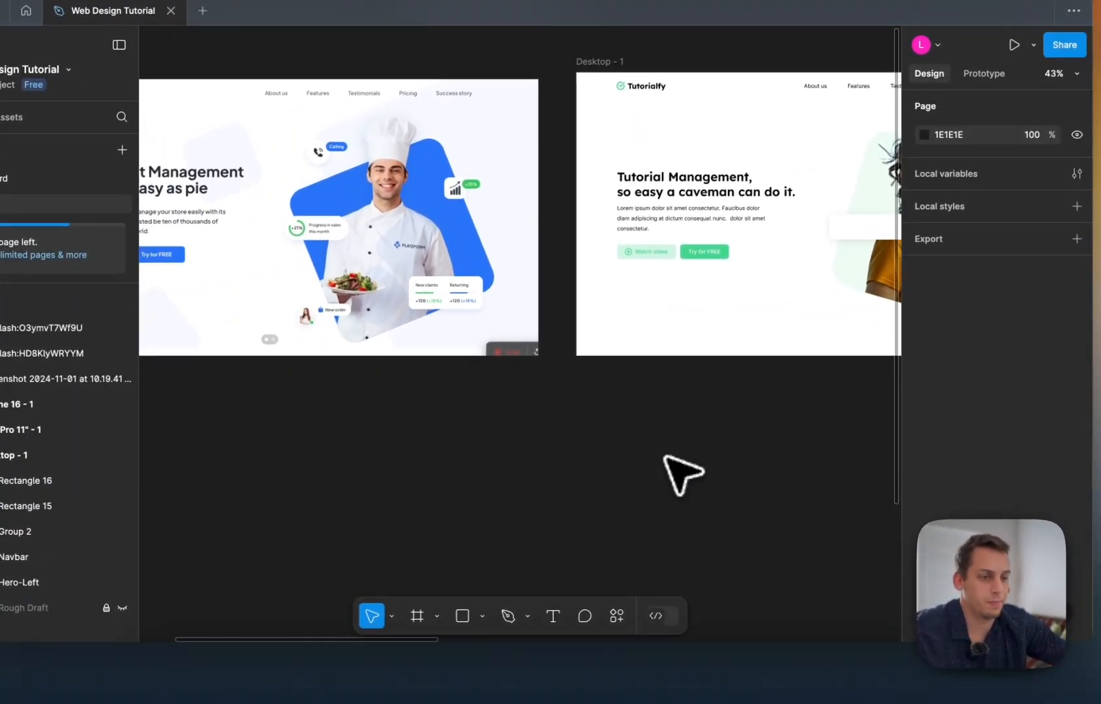
scroll(595, 438, right, 5)
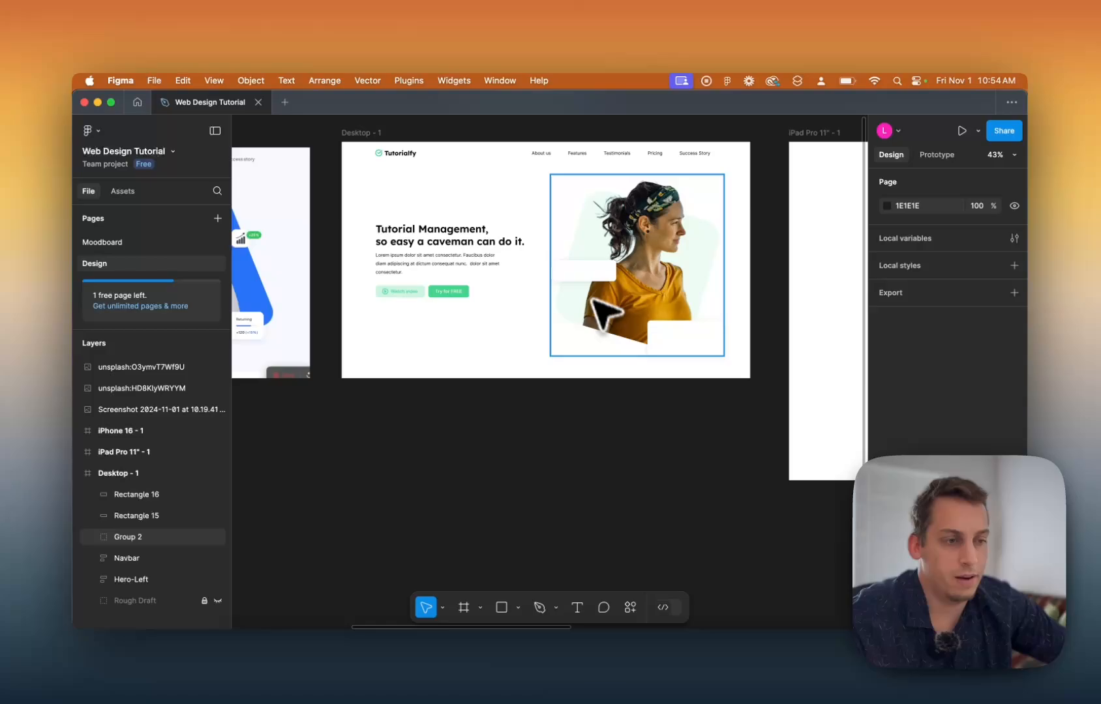
scroll(603, 313, left, 3)
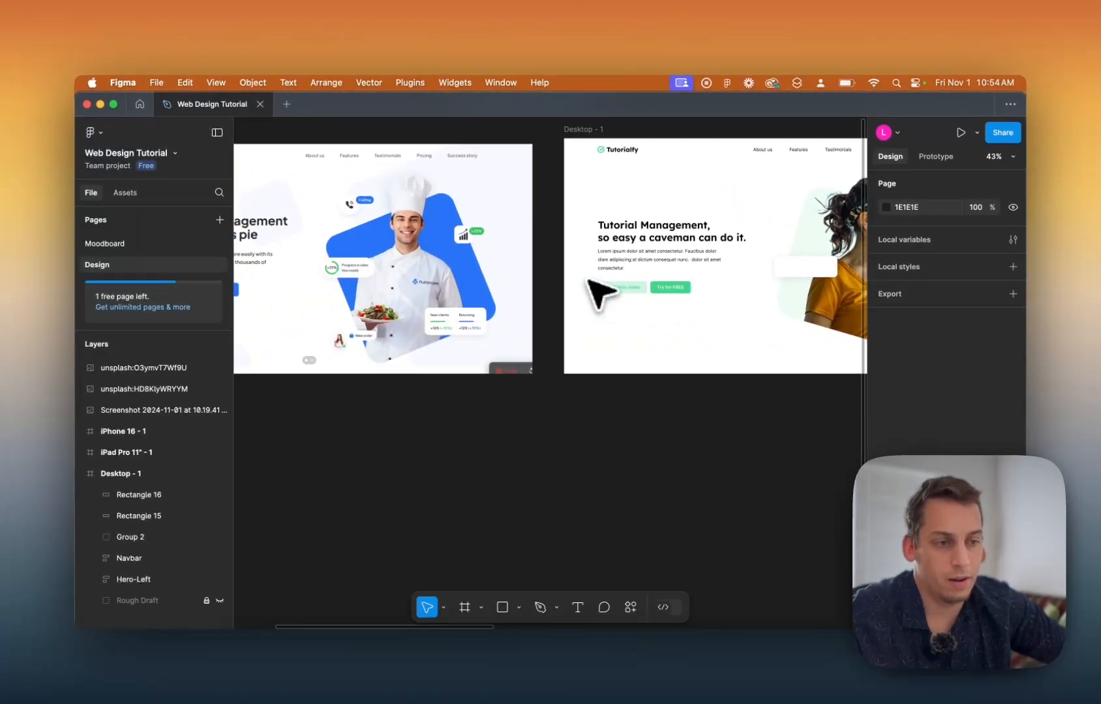
scroll(369, 345, up, 5)
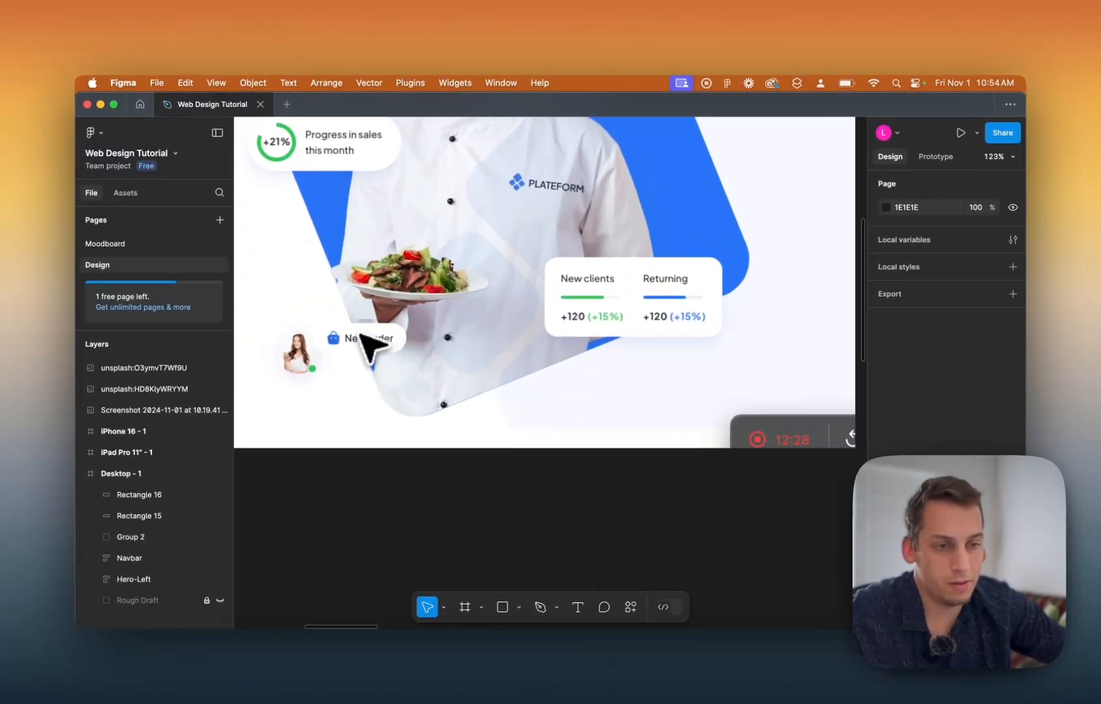
scroll(360, 334, down, 5)
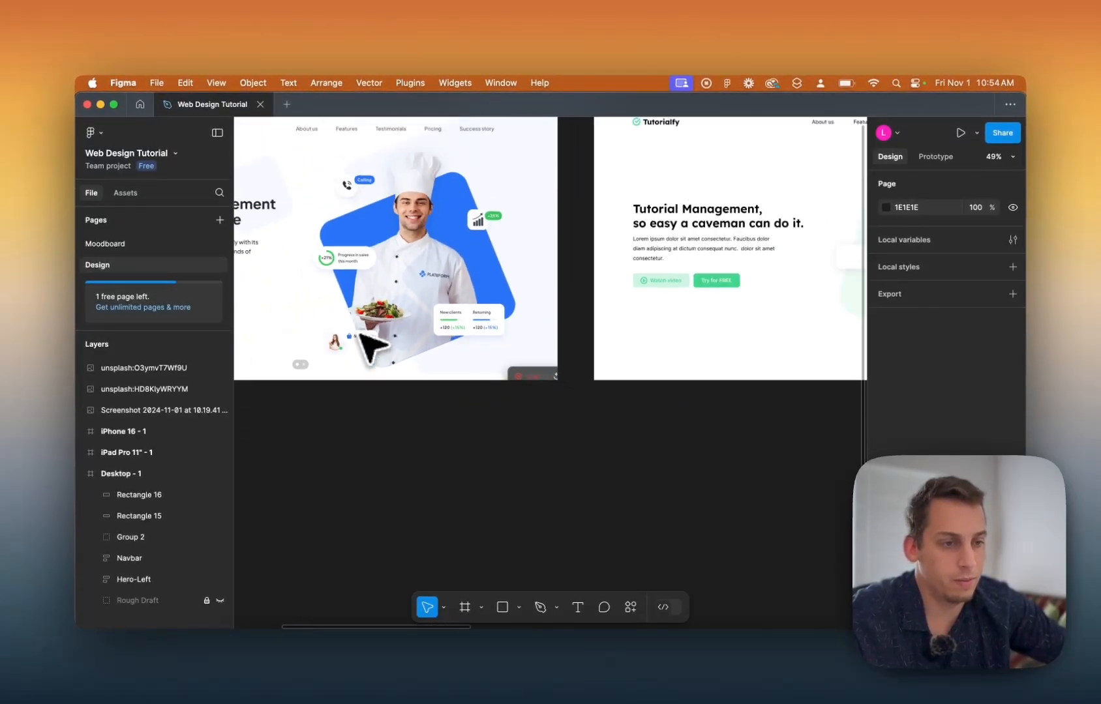
scroll(362, 334, right, 4)
click(564, 266)
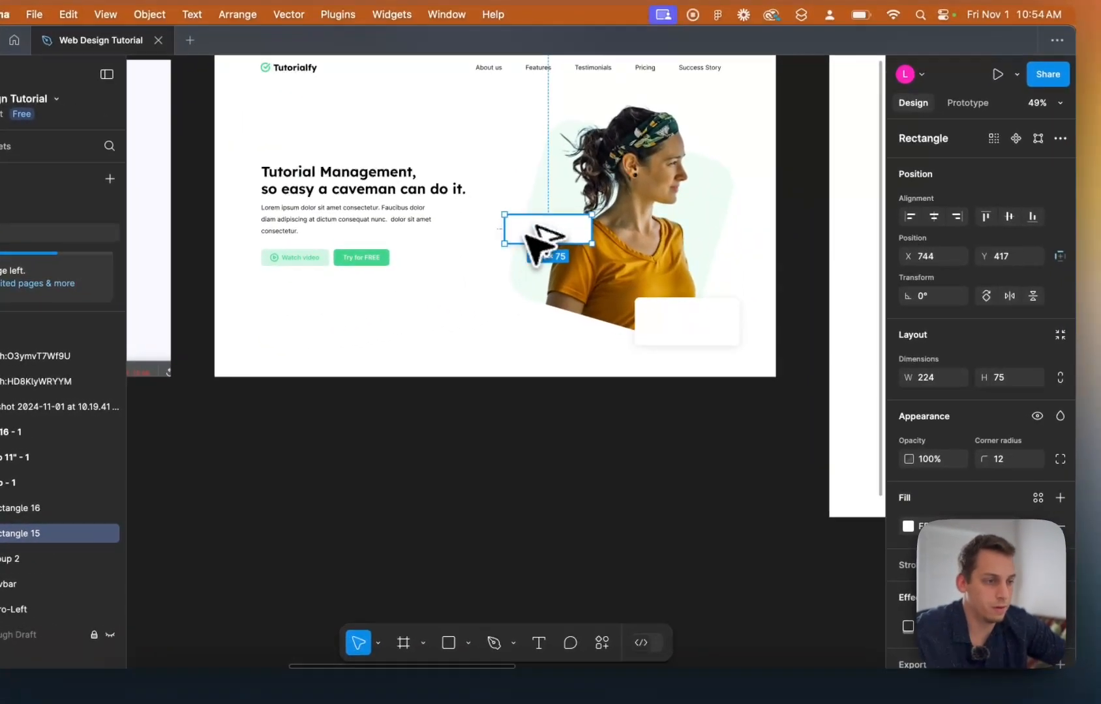
alt+drag(526, 228, 554, 308)
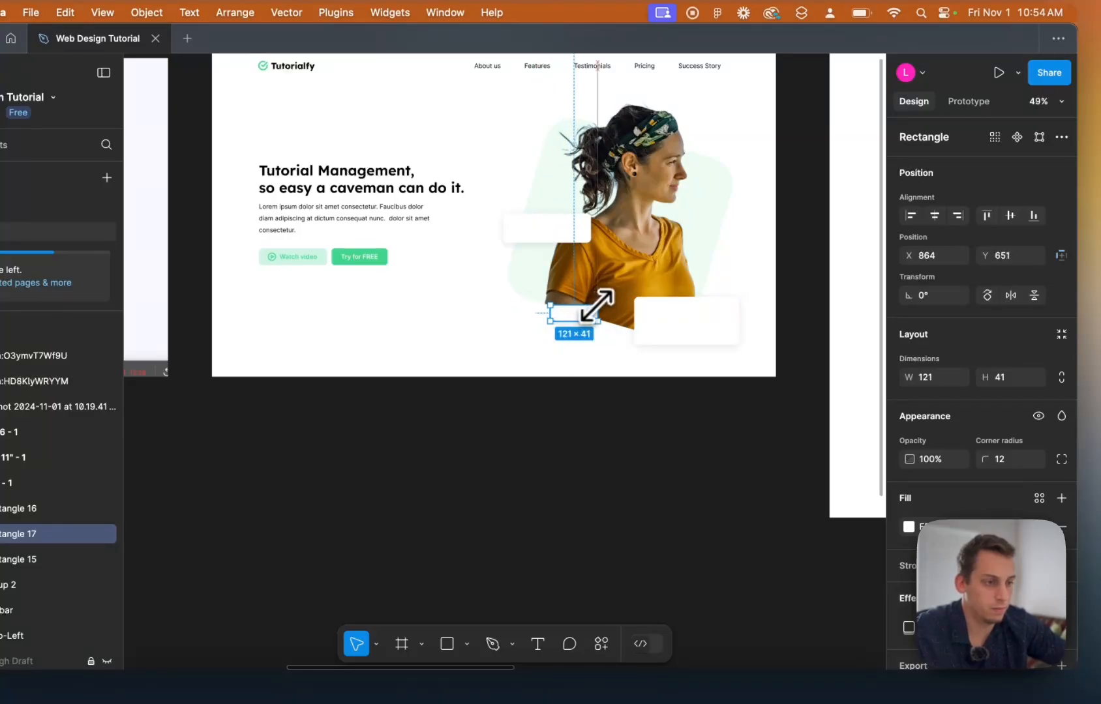
click(533, 428)
Duplicate the 224 × 75 card to the right of the woman's face, resized to about 82 × 75, following the reference.
scroll(533, 427, left, 5)
scroll(534, 427, right, 4)
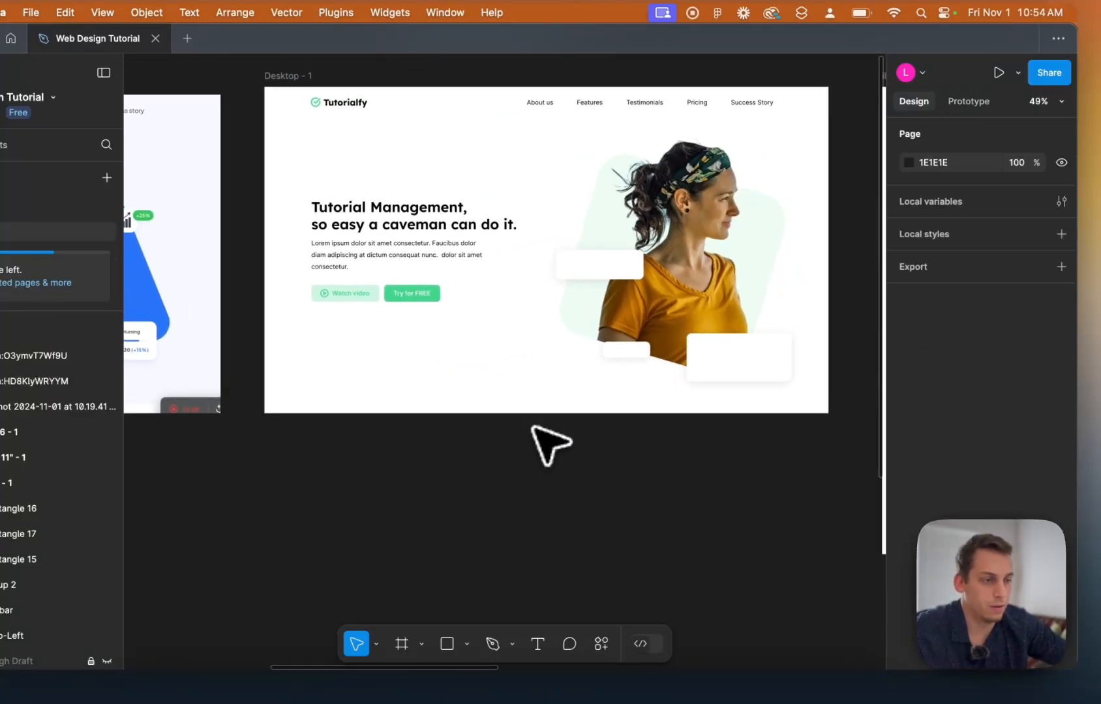
alt+drag(631, 253, 771, 196)
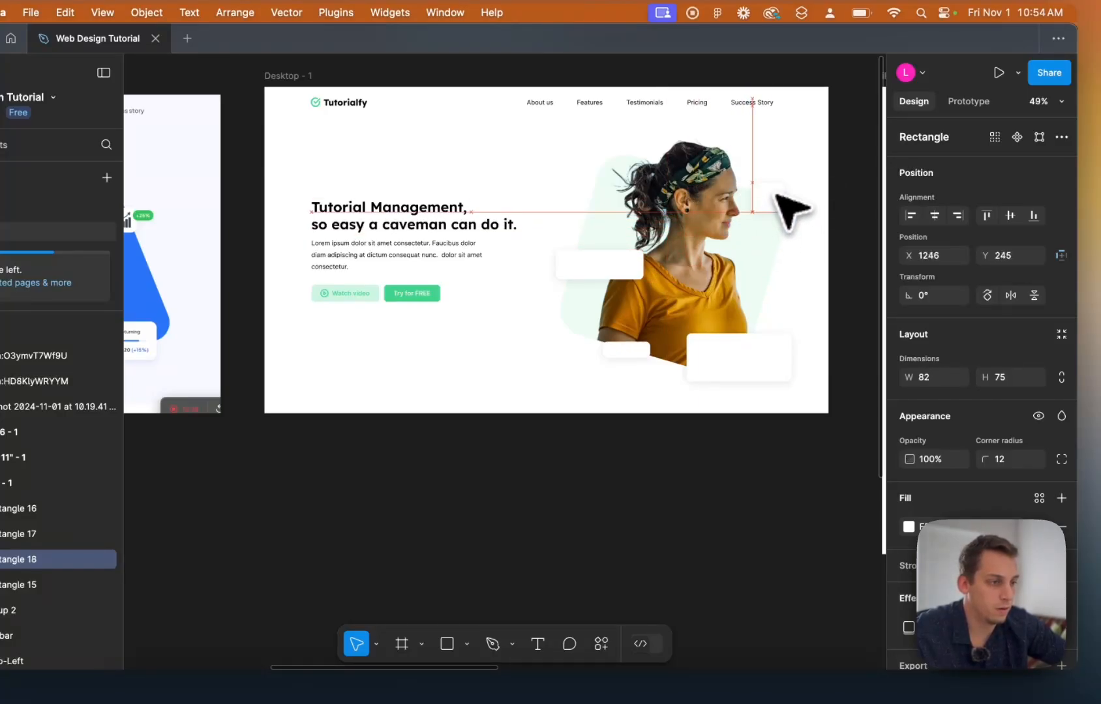
scroll(779, 196, left, 5)
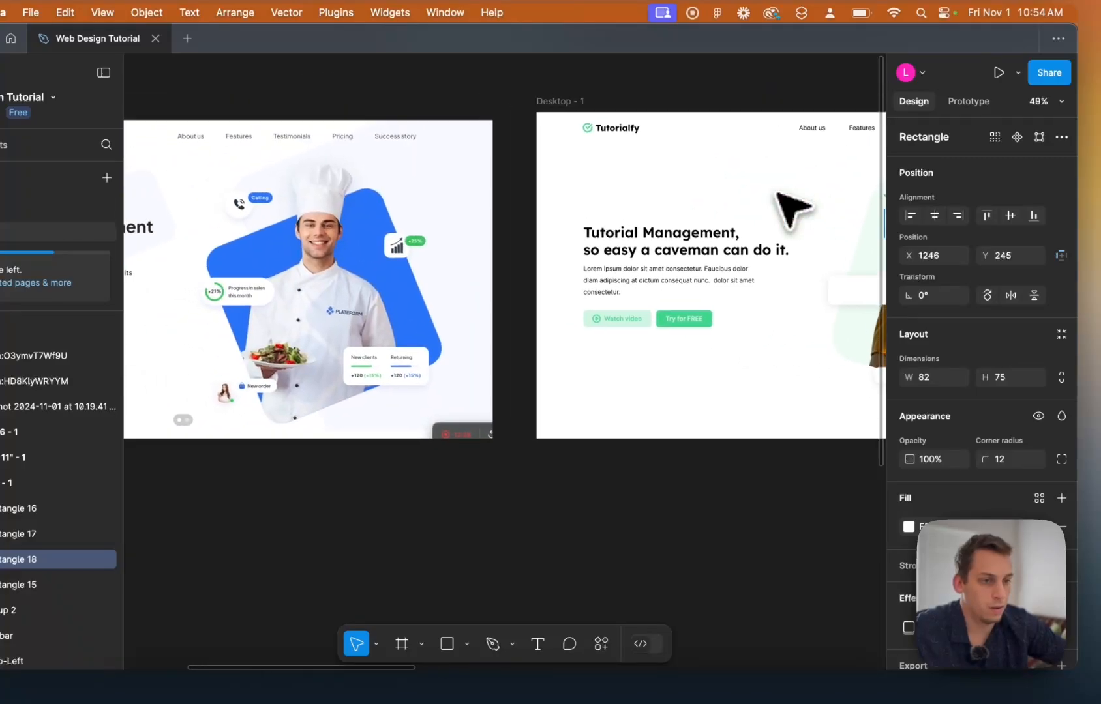
scroll(779, 196, right, 6)
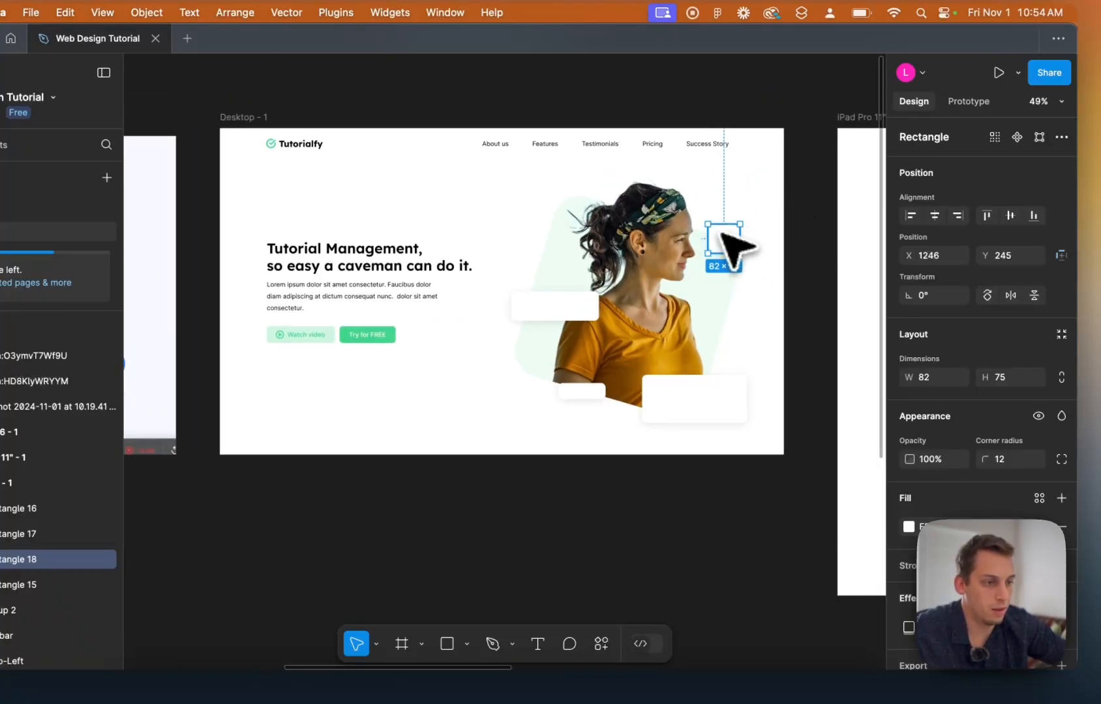
click(556, 491)
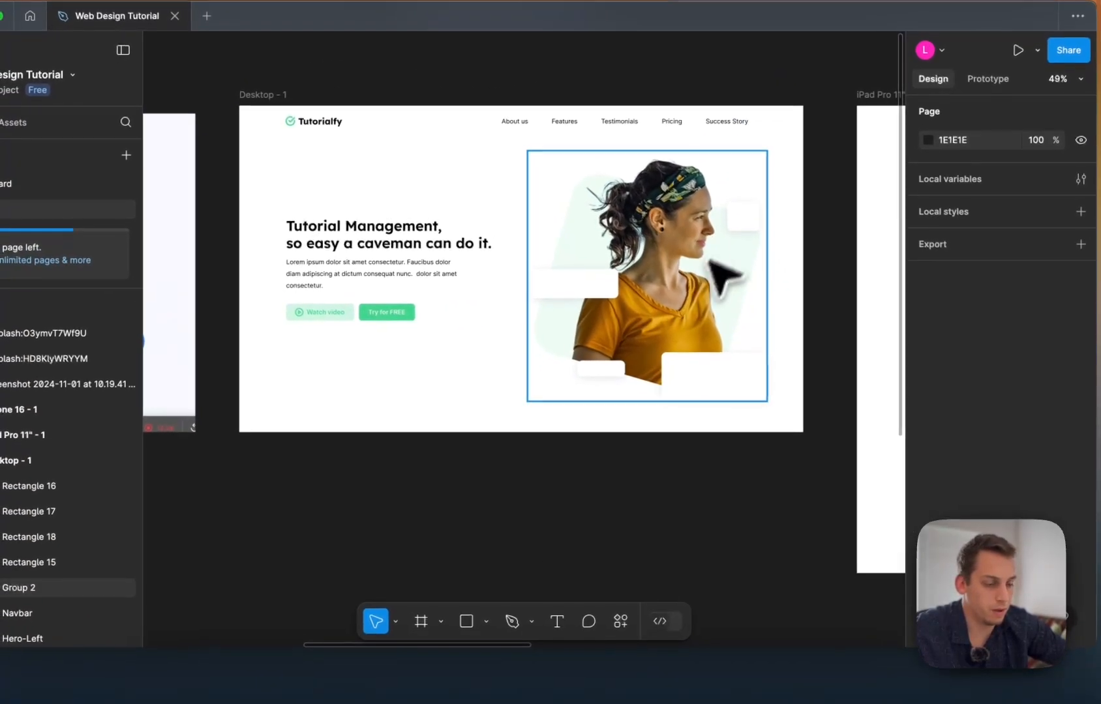
Draw a circle about 78 × 78 to the upper left of the woman's head.
click(485, 622)
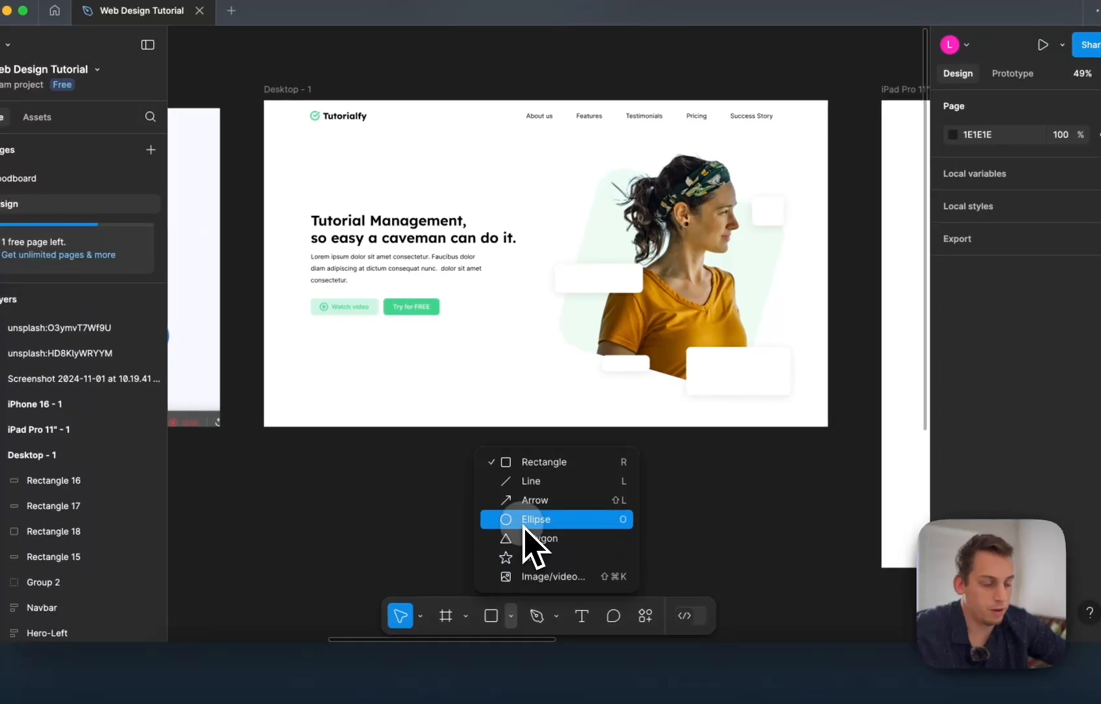
click(526, 522)
drag(590, 168, 607, 187)
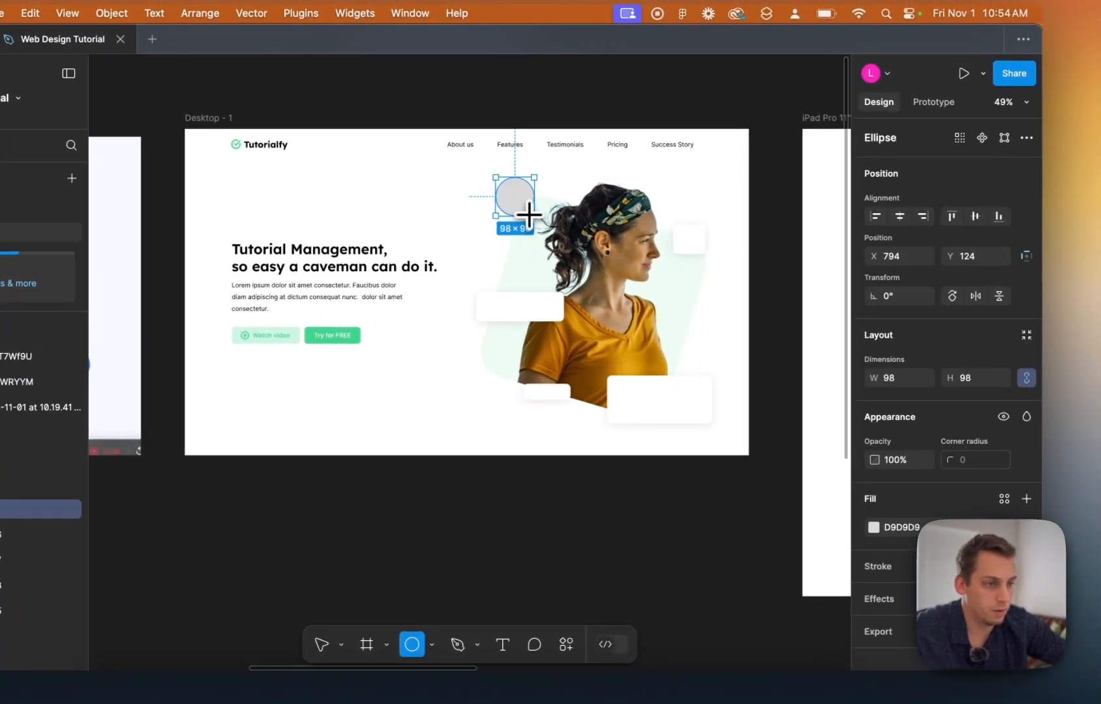
drag(529, 215, 525, 210)
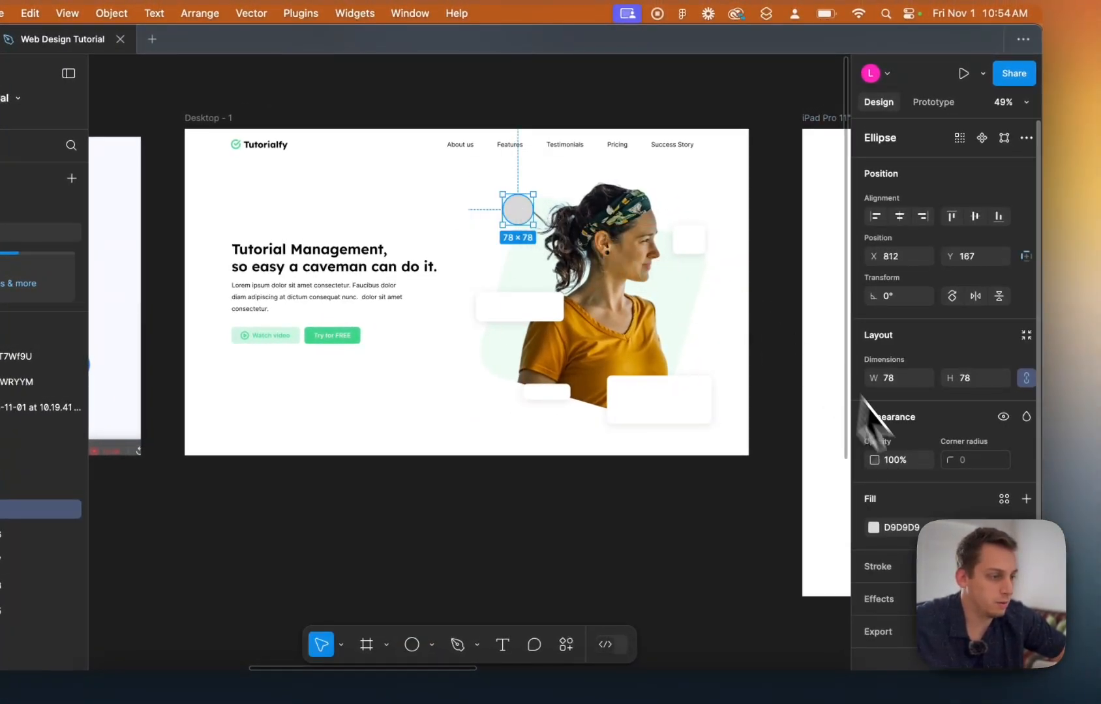
Change the circle's fill to white, FFFFFF.
click(873, 526)
drag(789, 430, 587, 192)
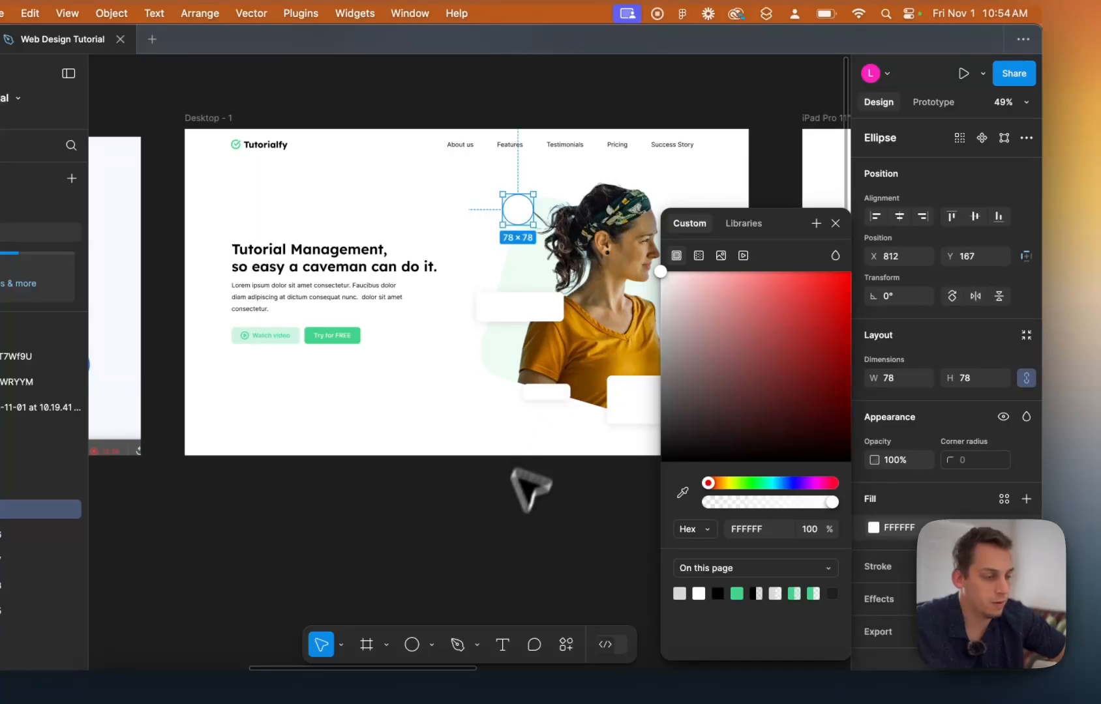
click(530, 489)
Copy the drop shadow effect from the card beside the woman's face onto the white circle.
click(694, 239)
scroll(870, 528, down, 2)
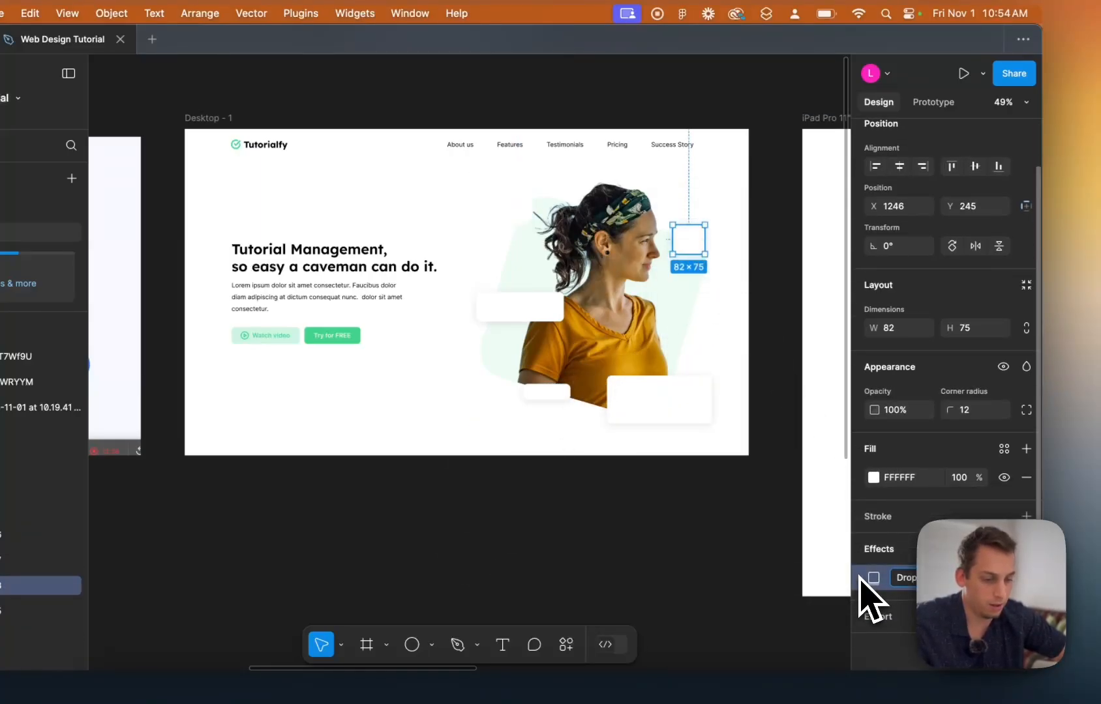
key(super+c)
click(517, 207)
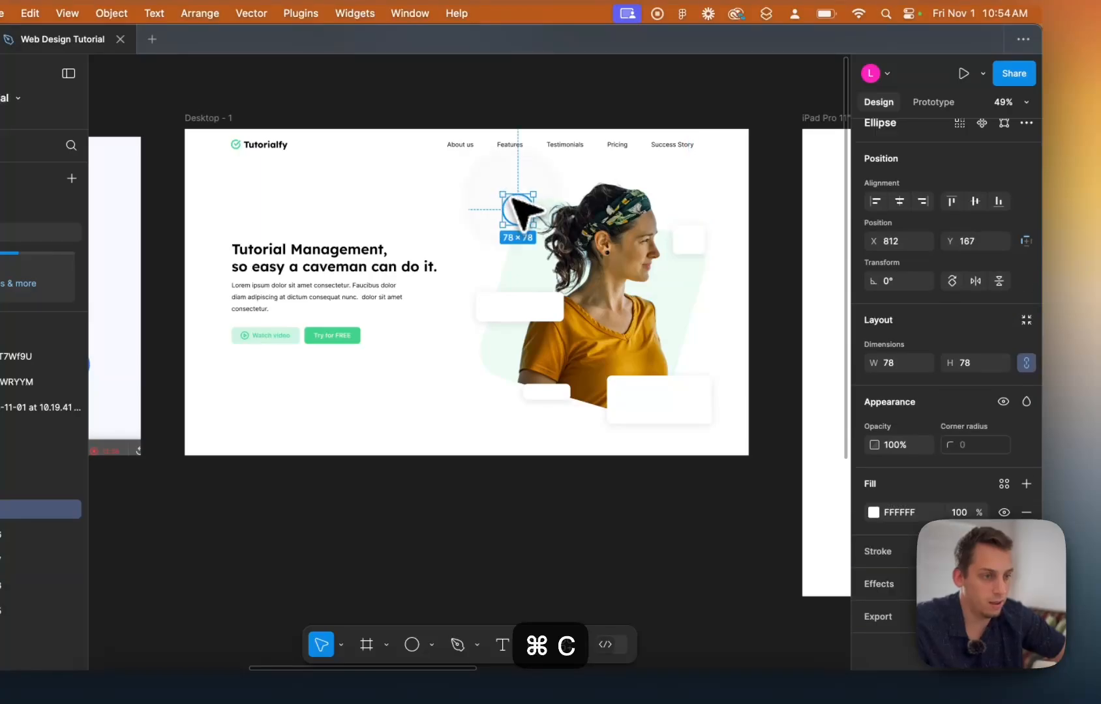
key(super+v)
click(503, 535)
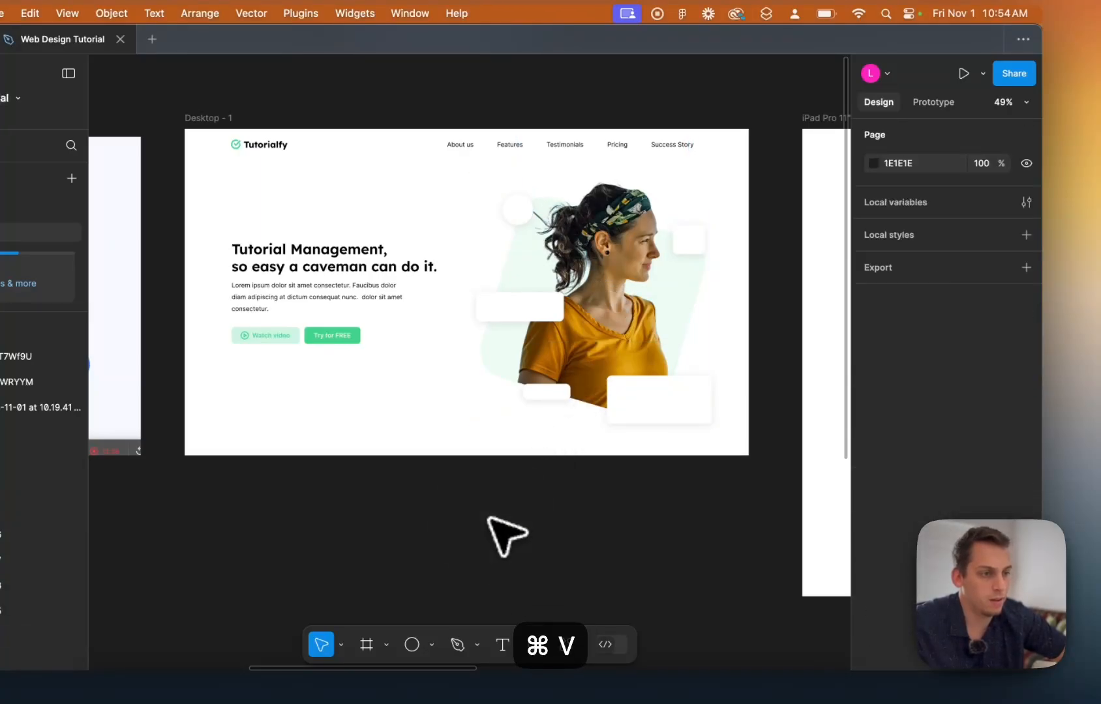
Duplicate the white circle, shrink the copy to about 58 × 58 and overlap it with the small card's lower left corner, following the reference.
scroll(503, 536, left, 3)
scroll(503, 535, down, 1)
click(611, 174)
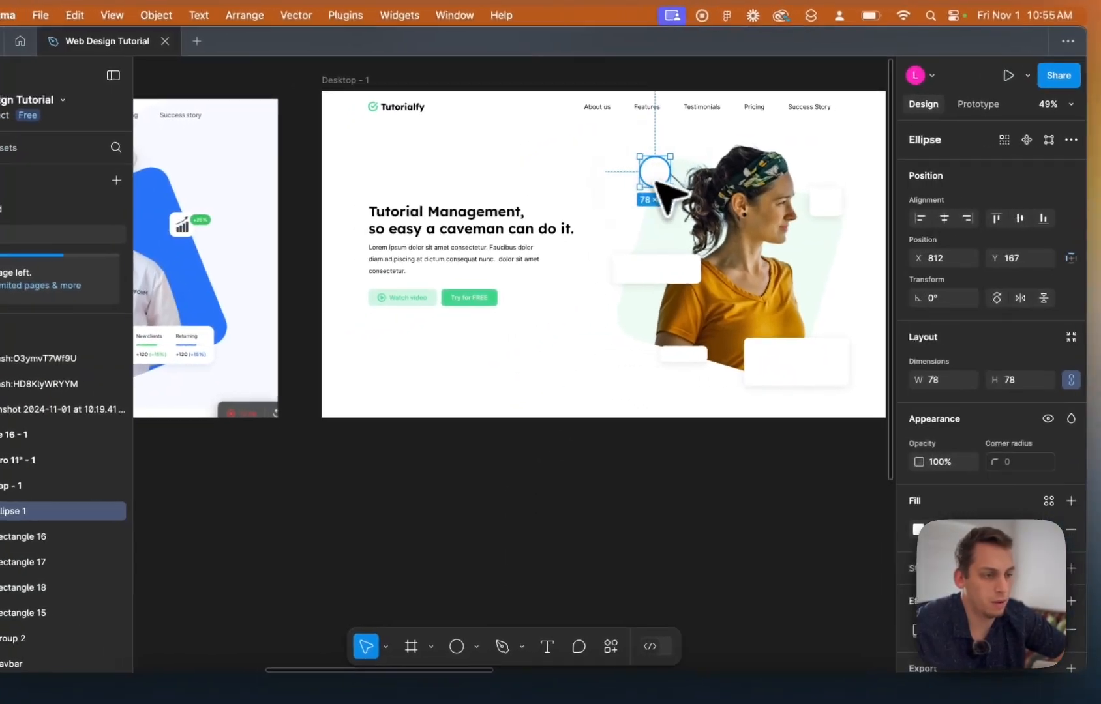
scroll(623, 206, left, 6)
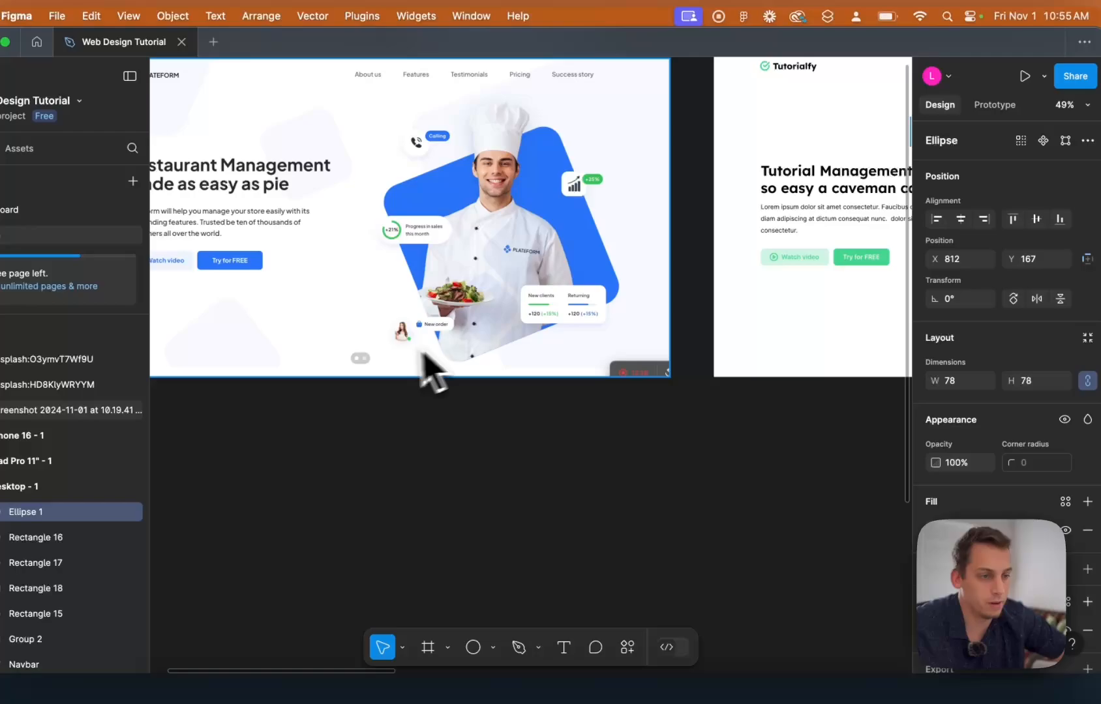
scroll(431, 371, right, 5)
scroll(564, 365, up, 2)
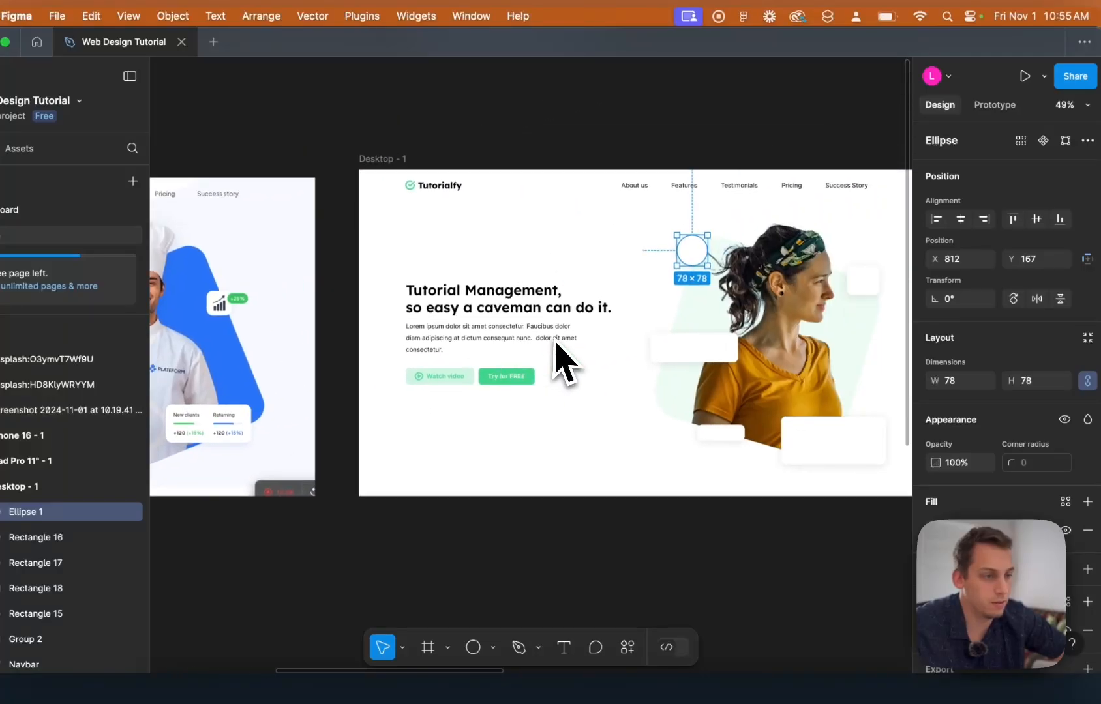
drag(679, 240, 660, 440)
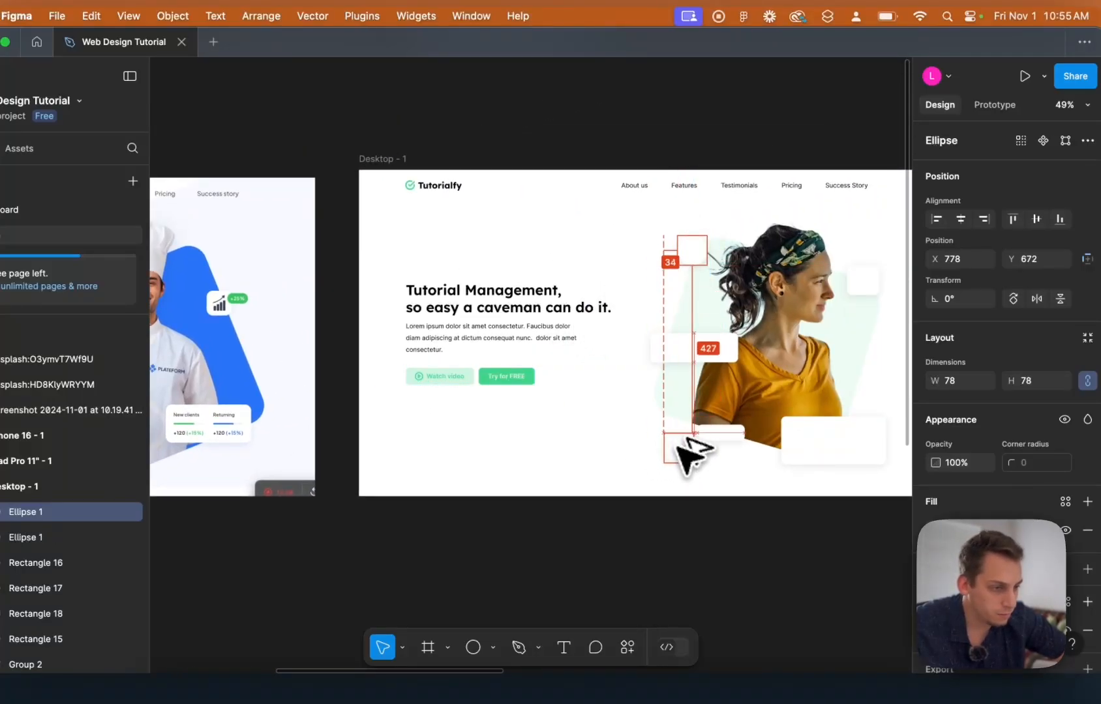
scroll(690, 438, up, 5)
drag(775, 384, 748, 458)
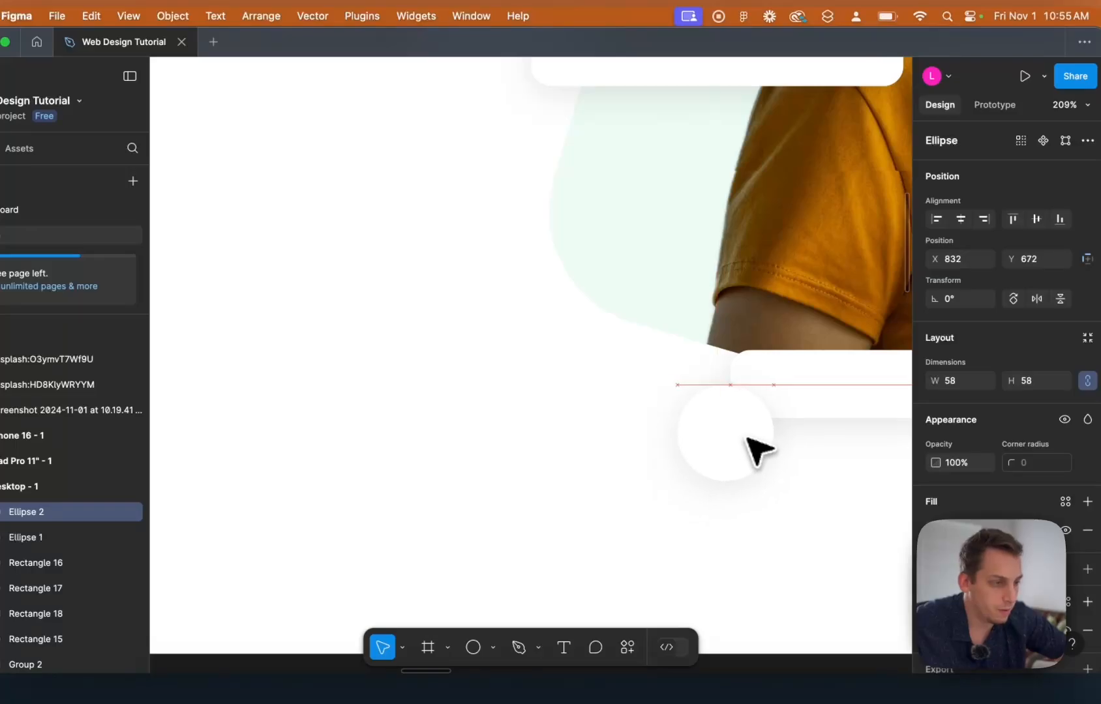
scroll(763, 453, down, 3)
click(698, 607)
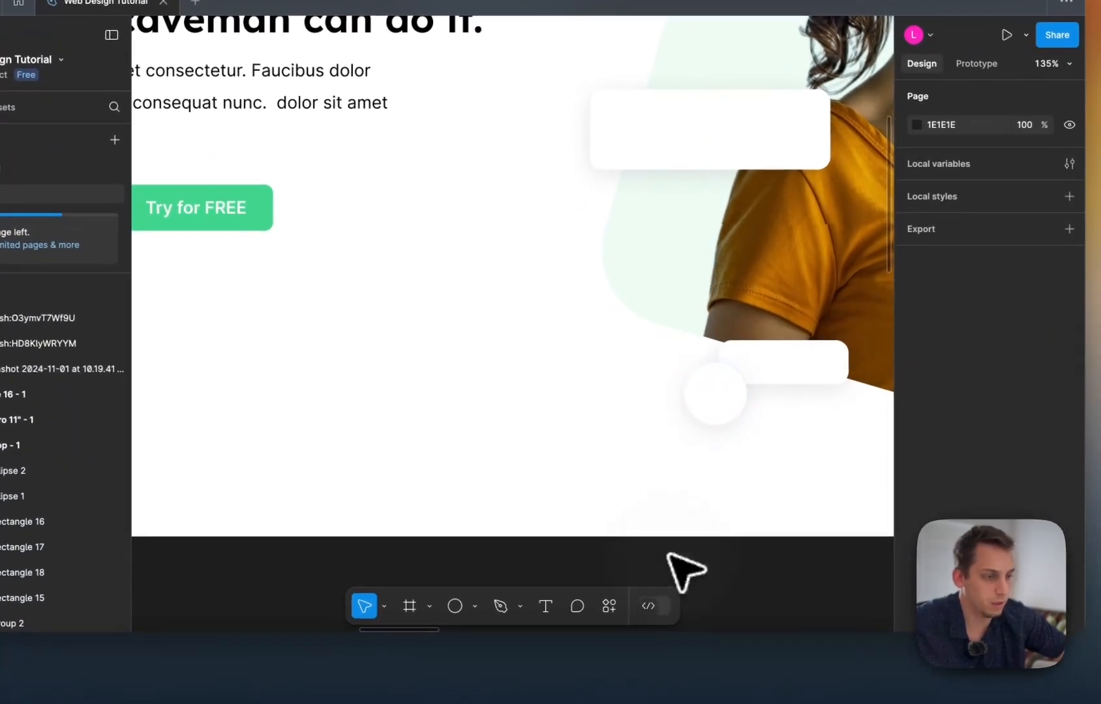
Compare the card and circle layout around the woman with the chef reference.
scroll(684, 567, down, 6)
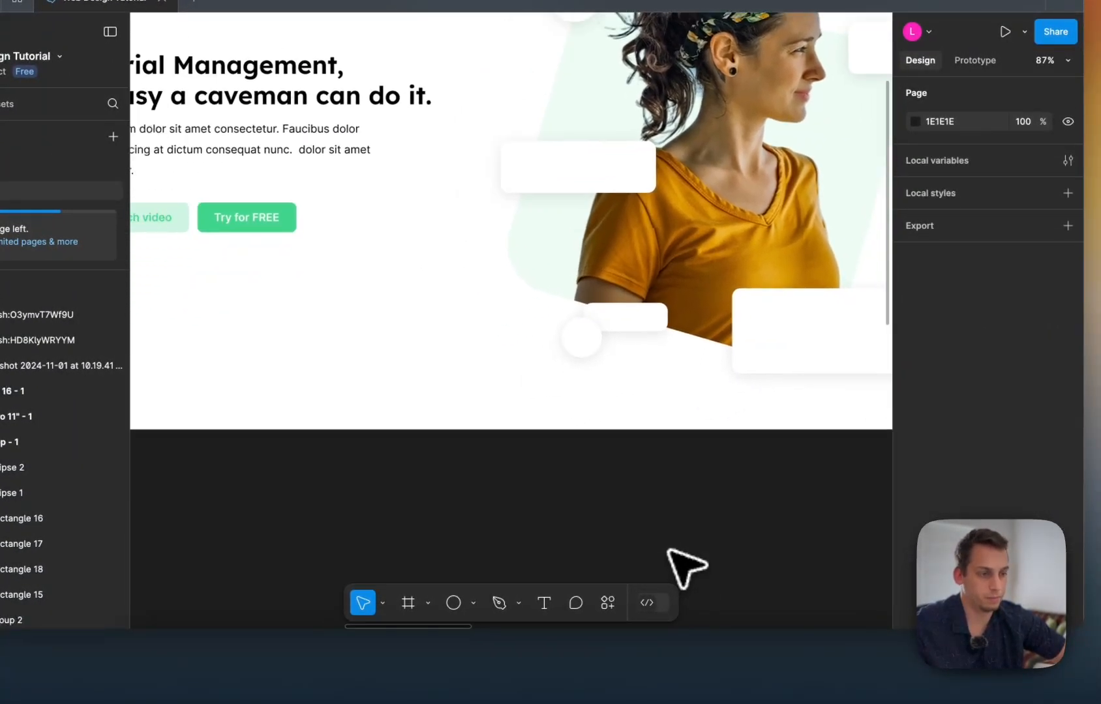
scroll(672, 554, left, 2)
scroll(672, 554, right, 4)
scroll(672, 555, down, 2)
scroll(672, 554, left, 4)
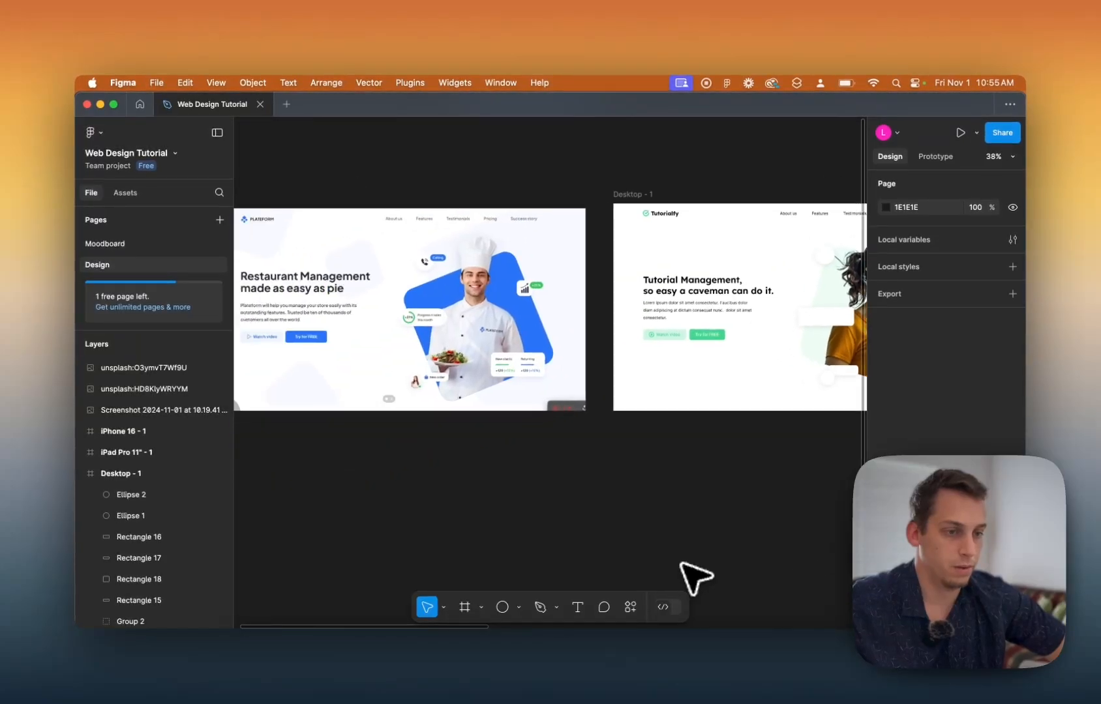
scroll(602, 540, right, 5)
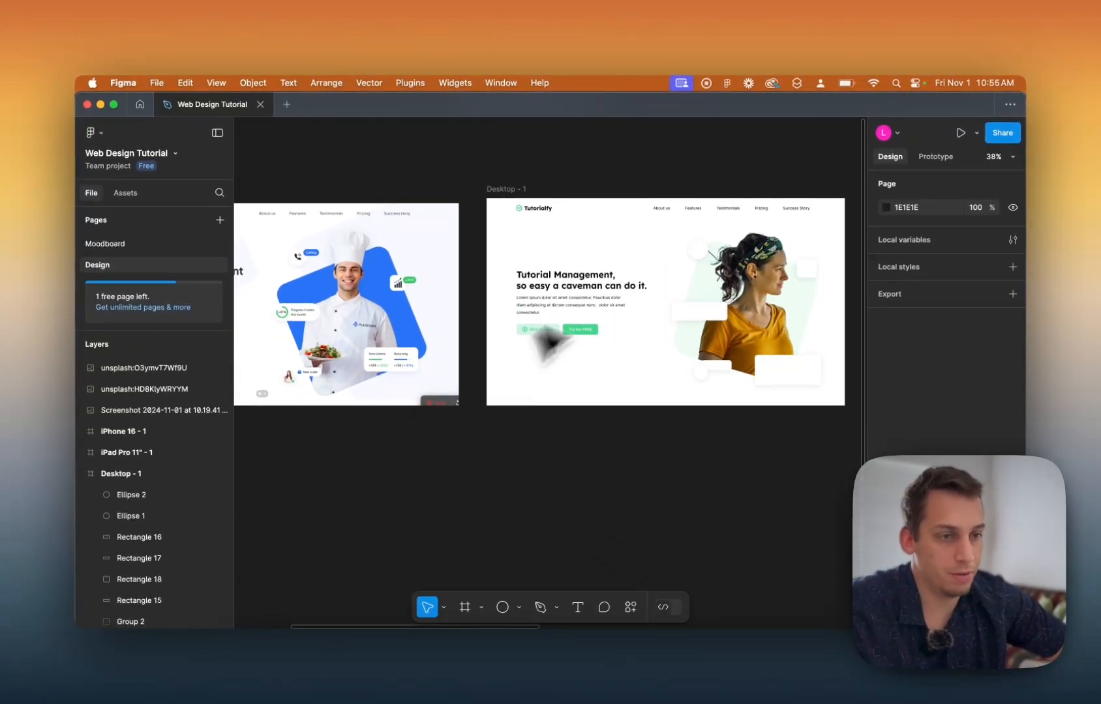
scroll(294, 255, up, 5)
scroll(403, 275, right, 10)
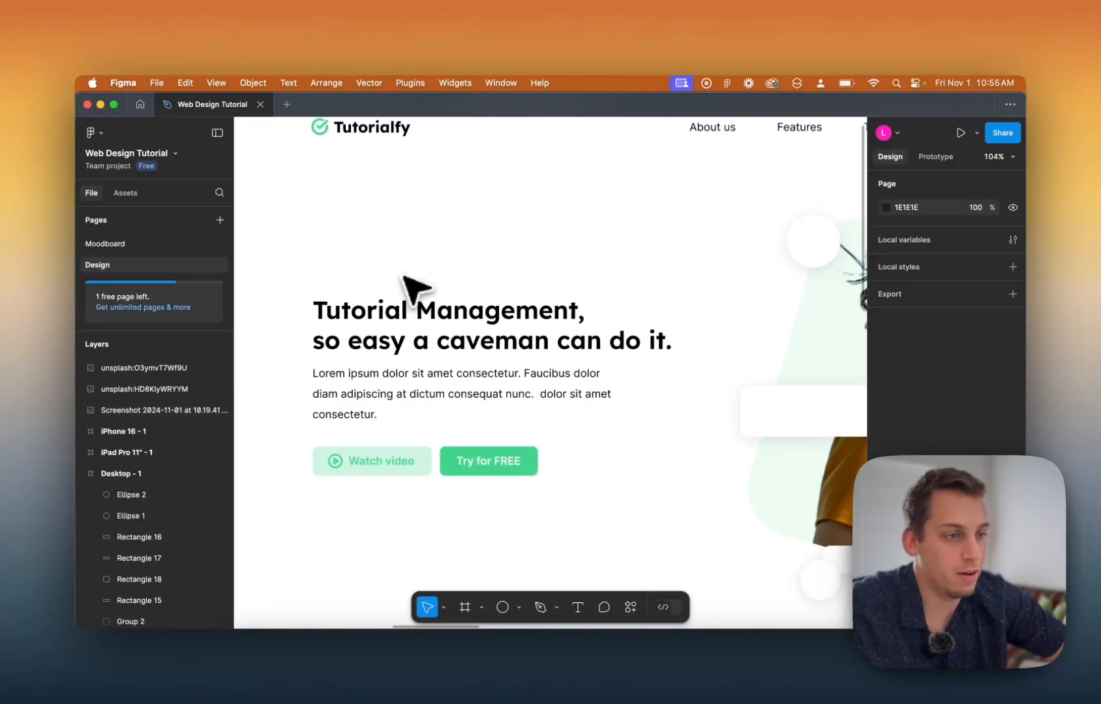
scroll(678, 245, down, 3)
scroll(678, 245, down, 5)
scroll(678, 244, right, 3)
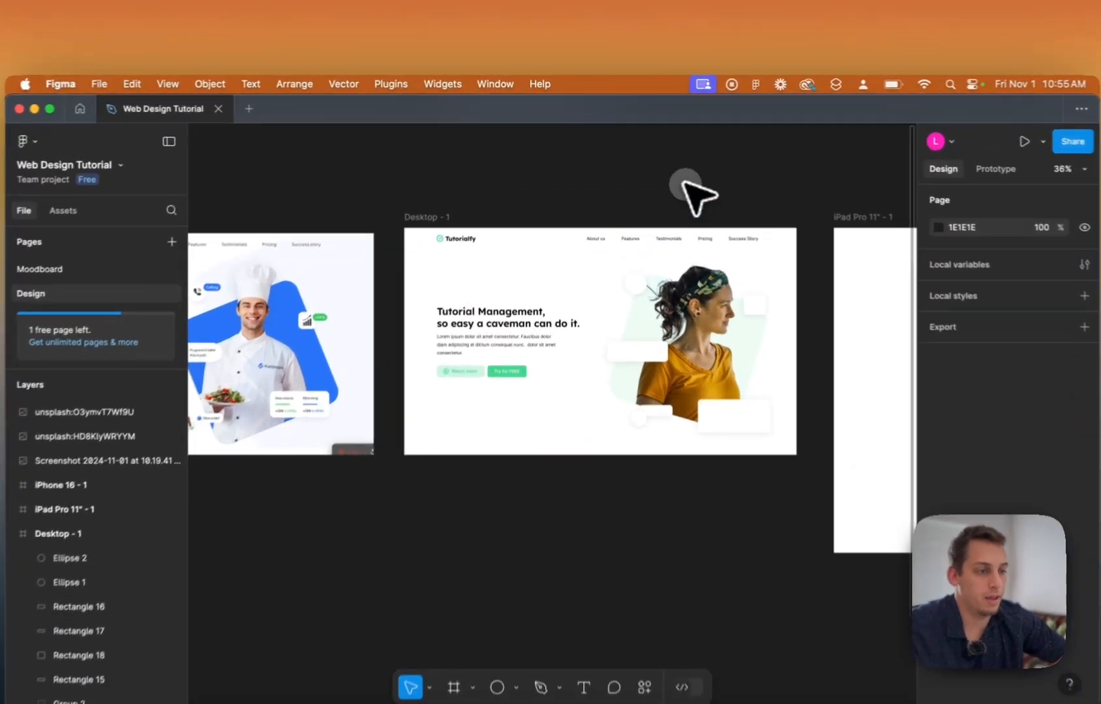
Insert the mail icon from the Feather Icons by Iconduck plugin onto the canvas above the desktop frame.
scroll(666, 233, up, 5)
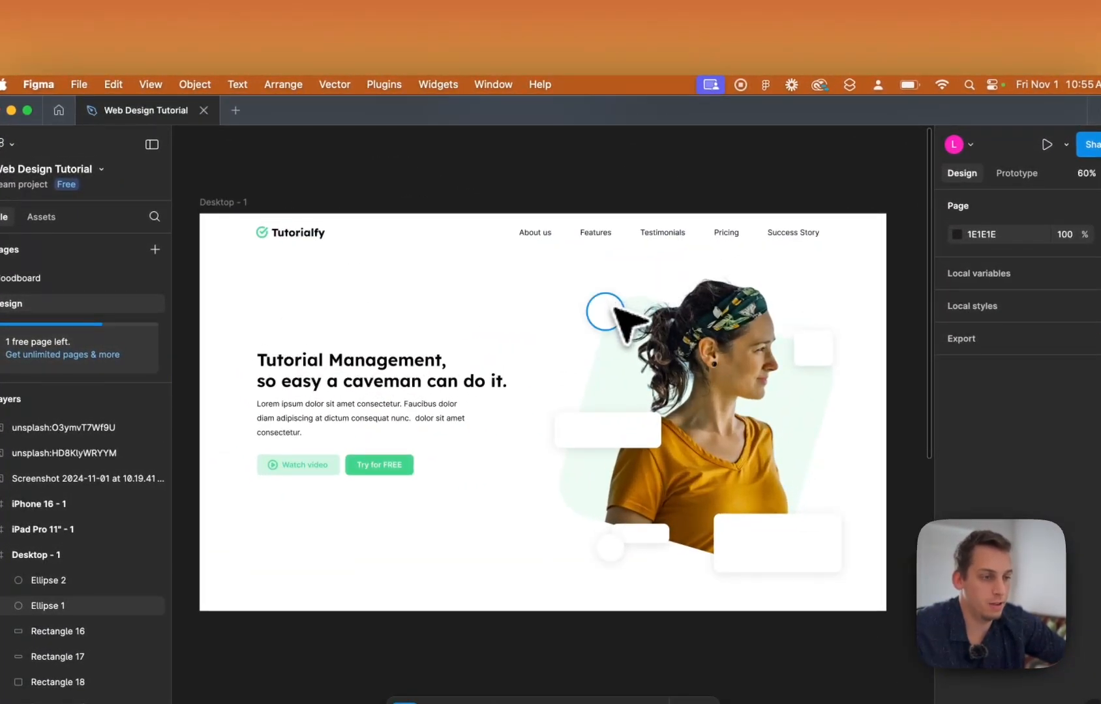
click(377, 84)
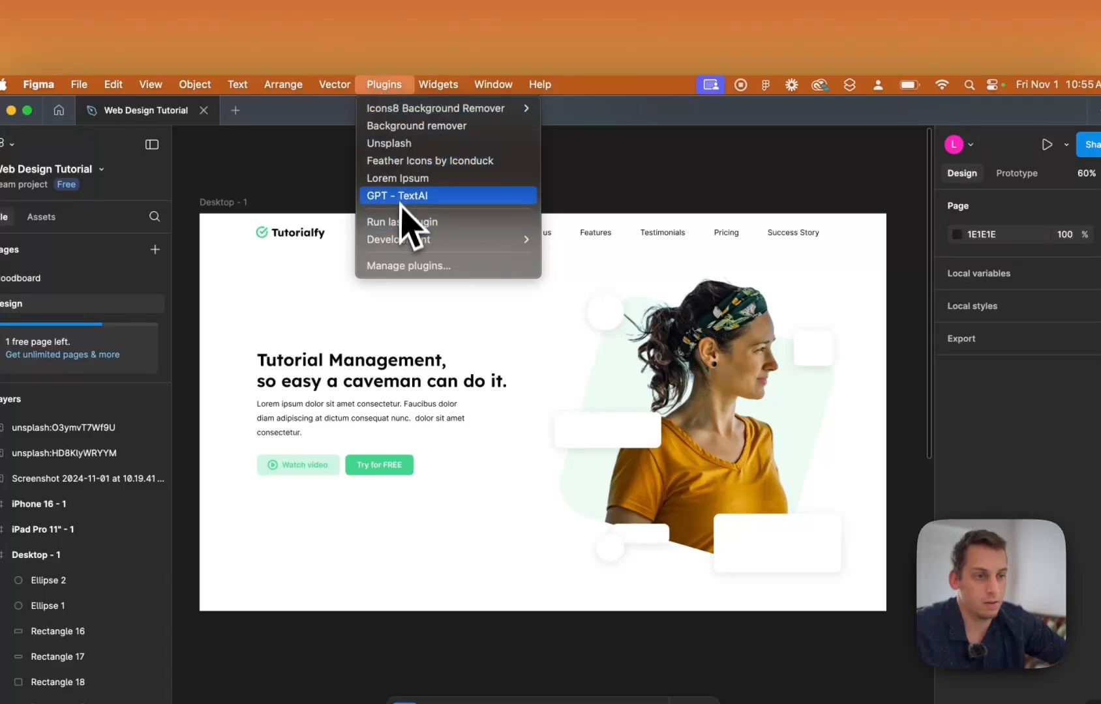
click(408, 161)
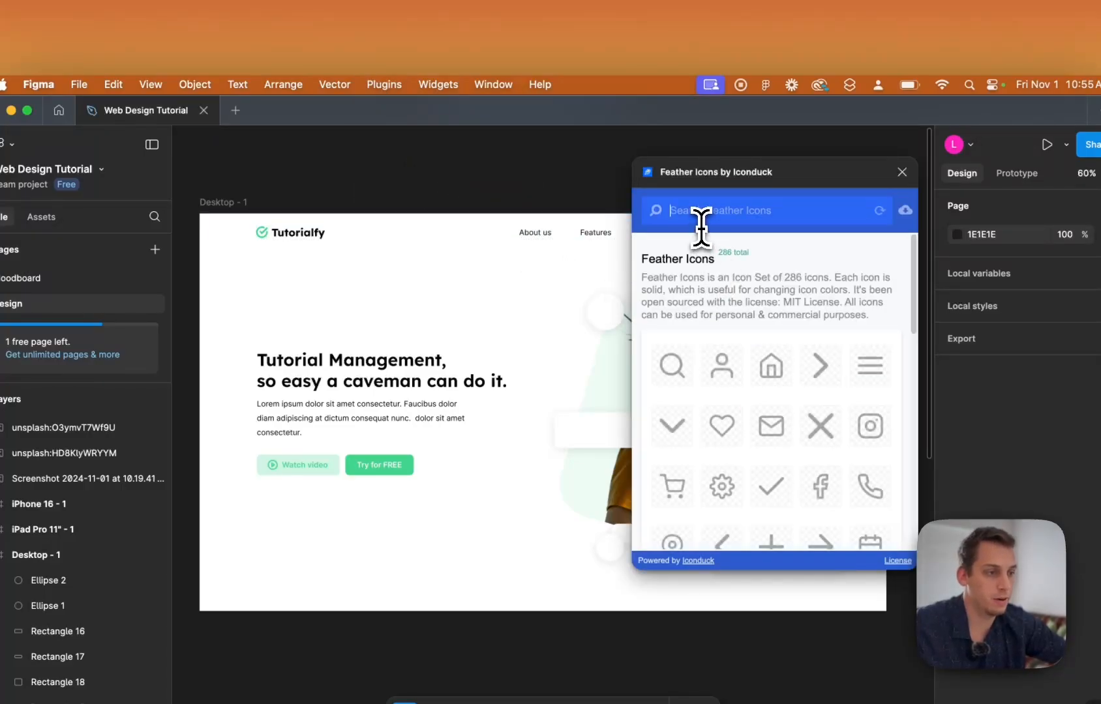
scroll(734, 417, down, 3)
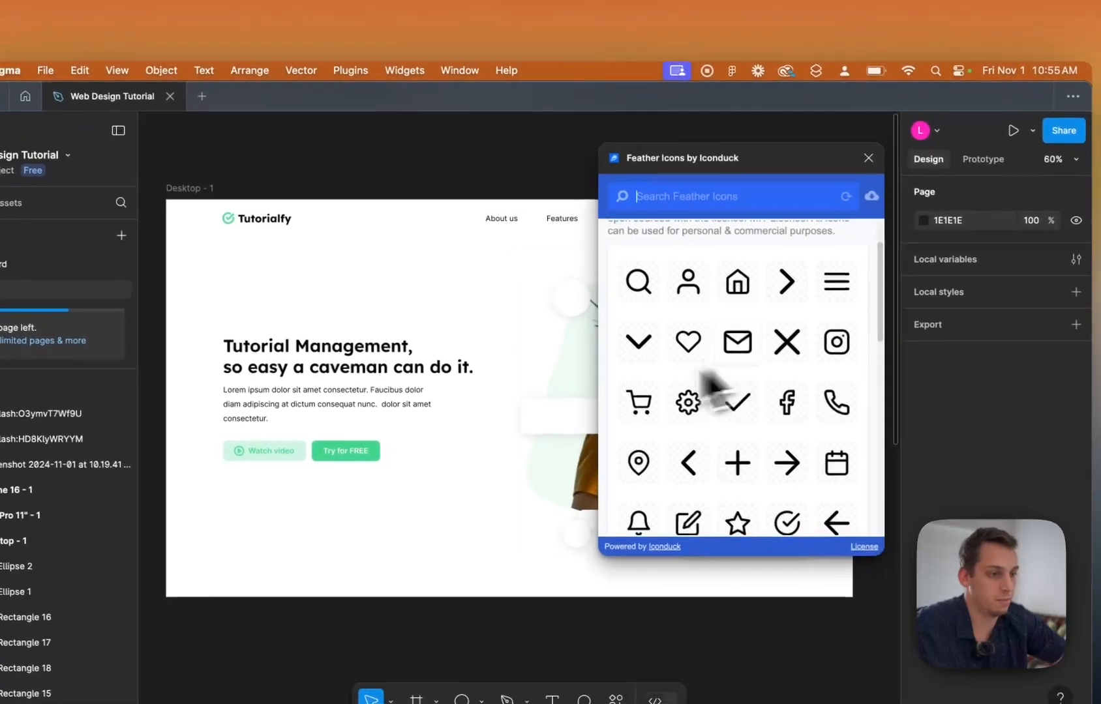
scroll(532, 422, right, 3)
scroll(532, 423, up, 1)
drag(727, 350, 392, 245)
click(860, 155)
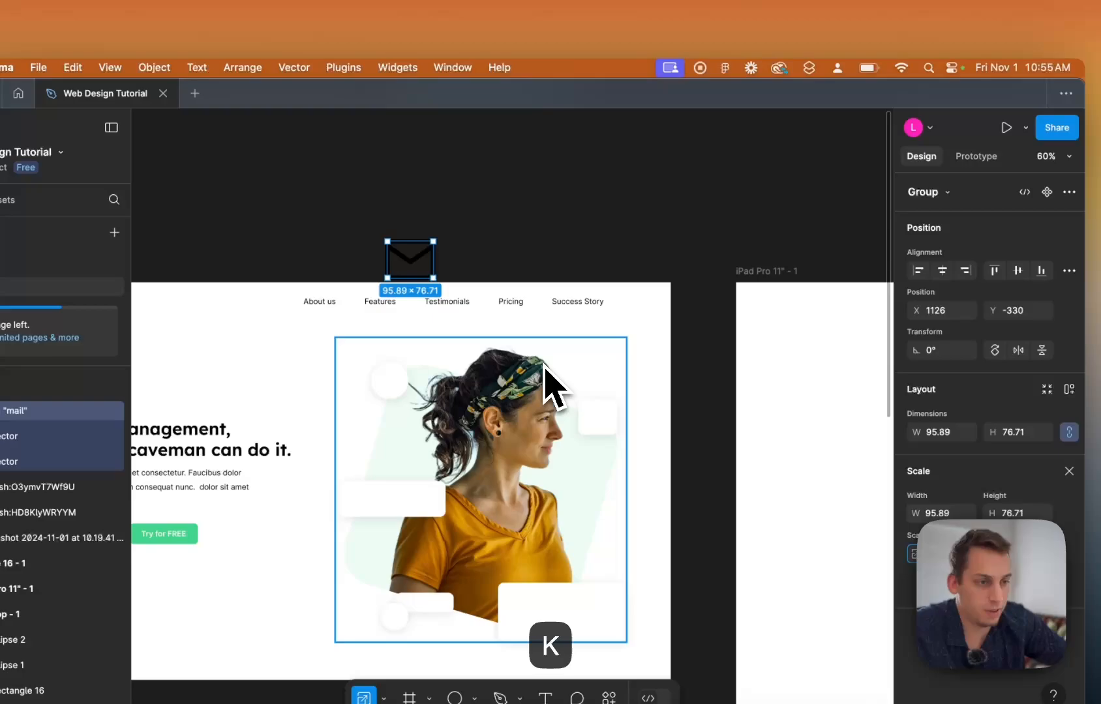
Place the mail icon in the upper white circle and scale it down to about 30 × 24.
drag(410, 260, 391, 389)
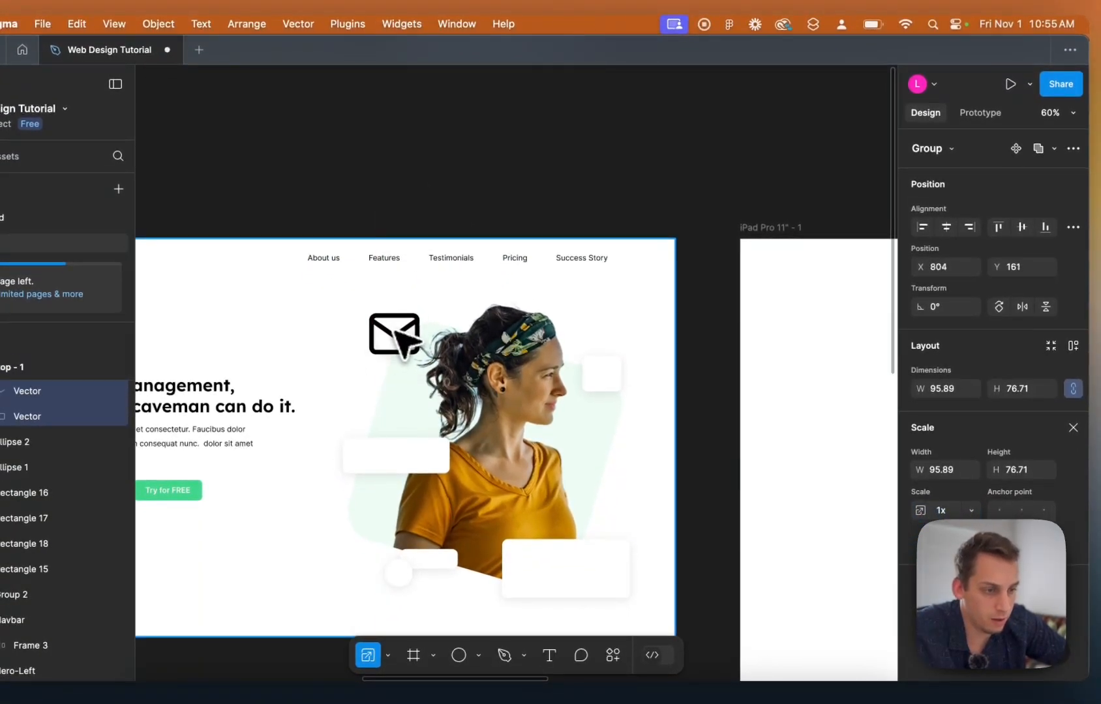
scroll(395, 335, up, 5)
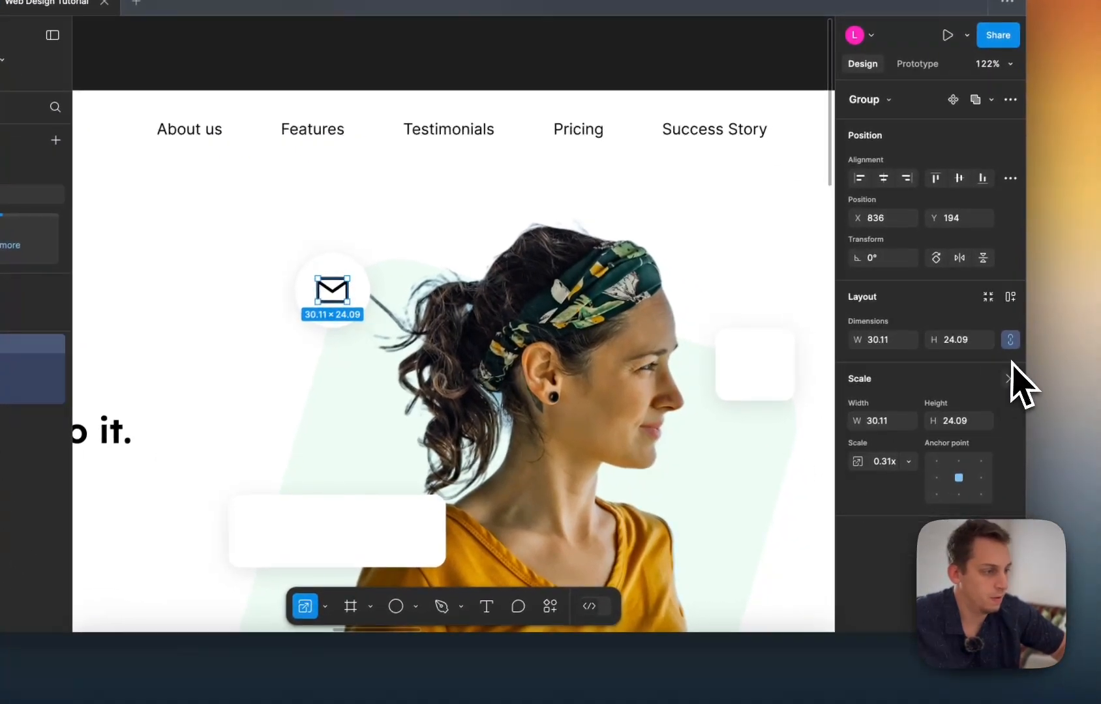
click(1073, 427)
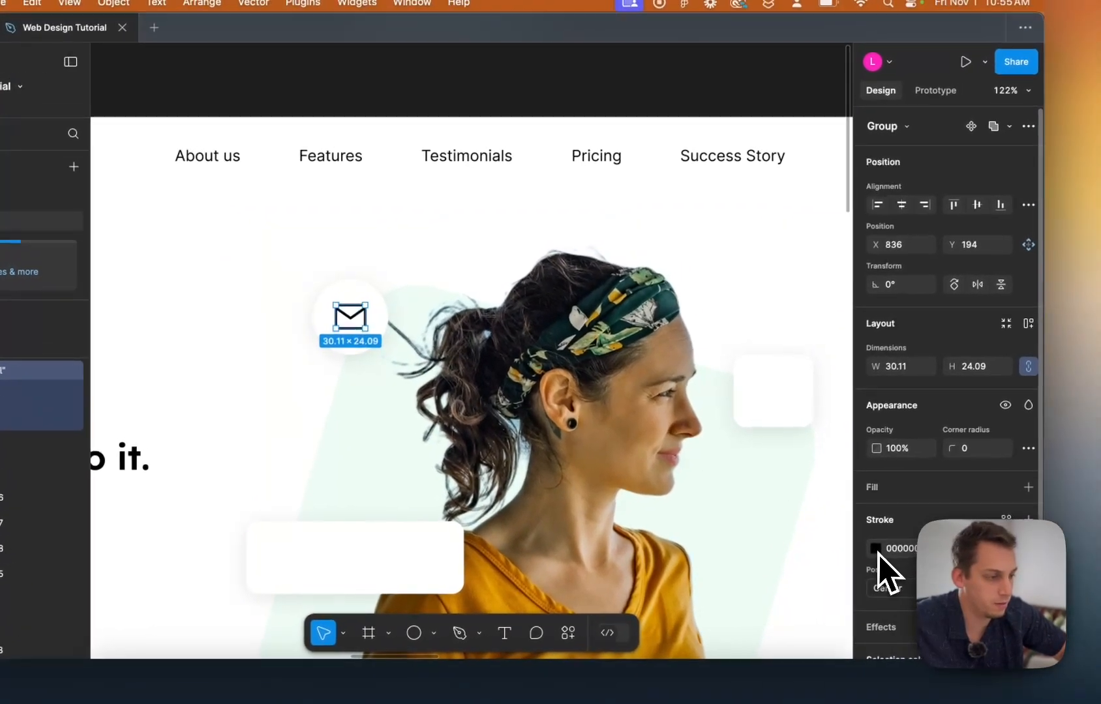
Change the mail icon's stroke colour to the page's green, 41D58D.
click(857, 522)
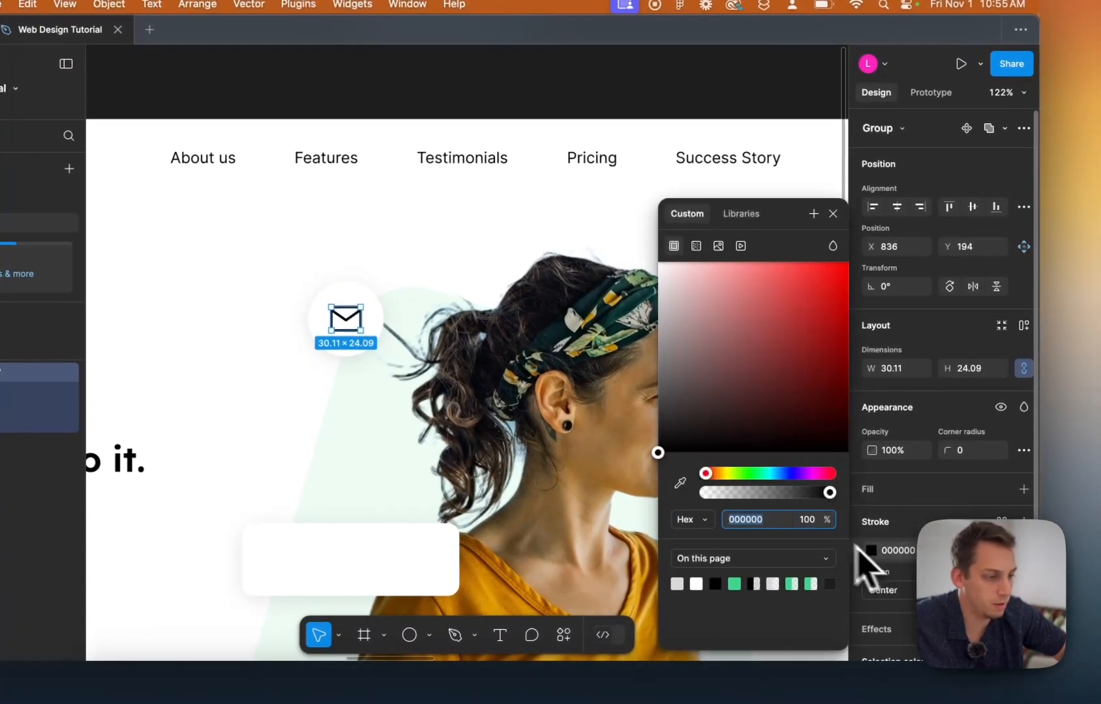
click(733, 584)
scroll(556, 235, down, 5)
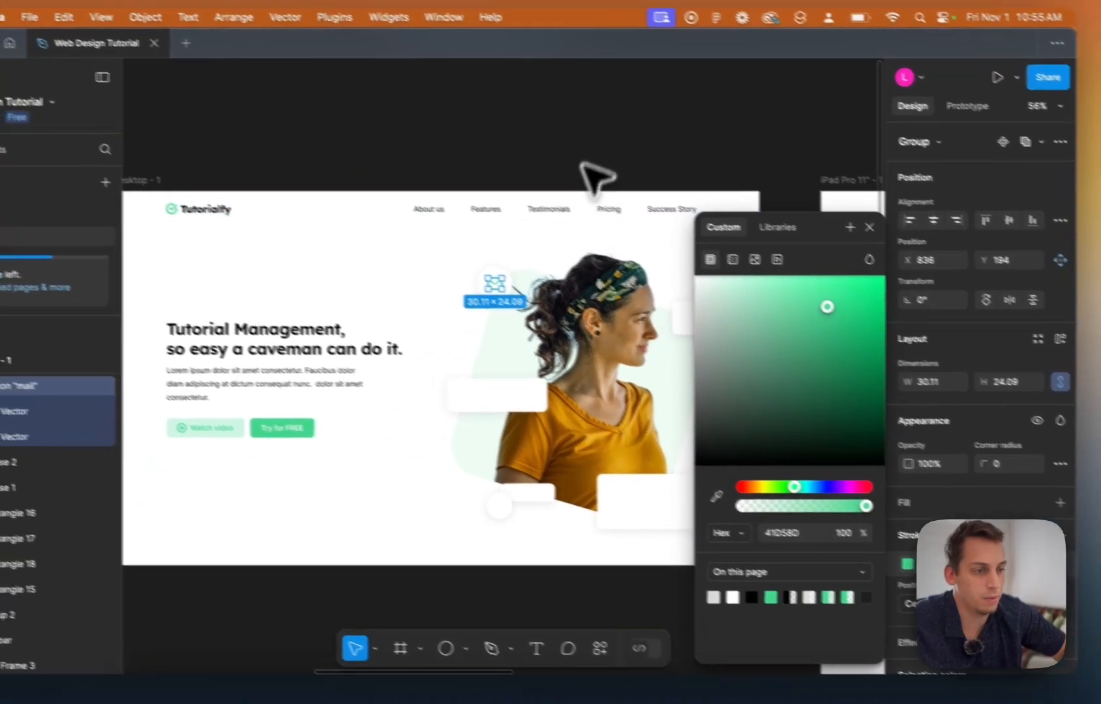
click(573, 127)
scroll(573, 126, down, 2)
scroll(573, 126, left, 2)
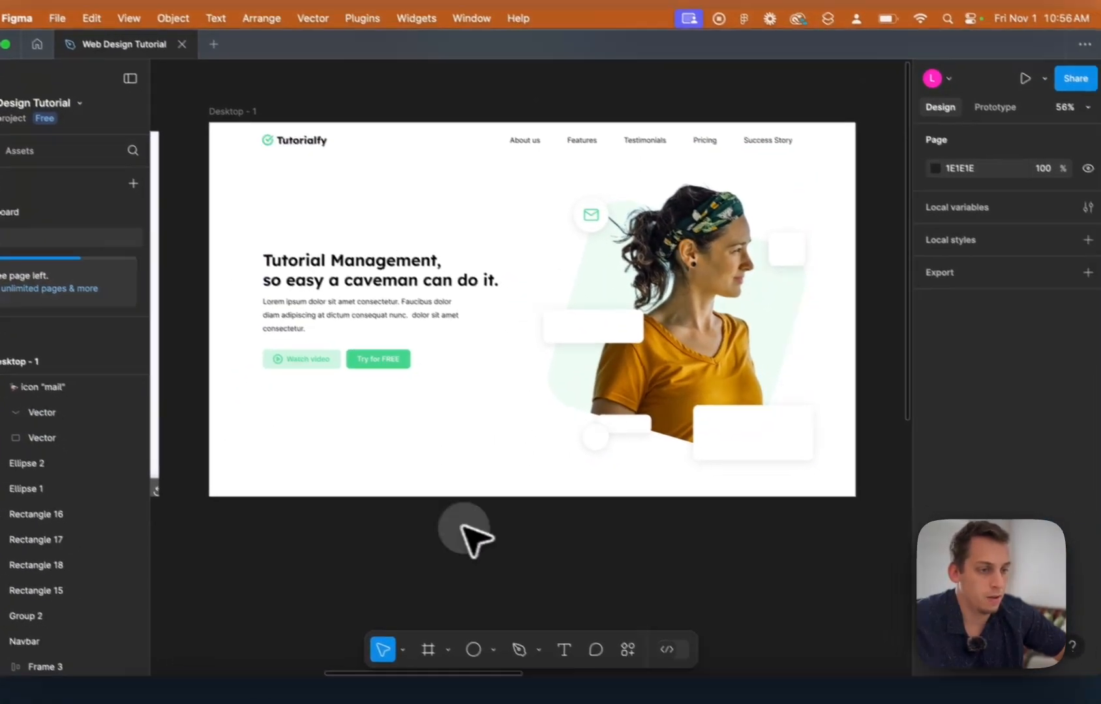
Lower the Watch video button's fill opacity to 15%.
scroll(494, 560, left, 3)
scroll(494, 559, down, 1)
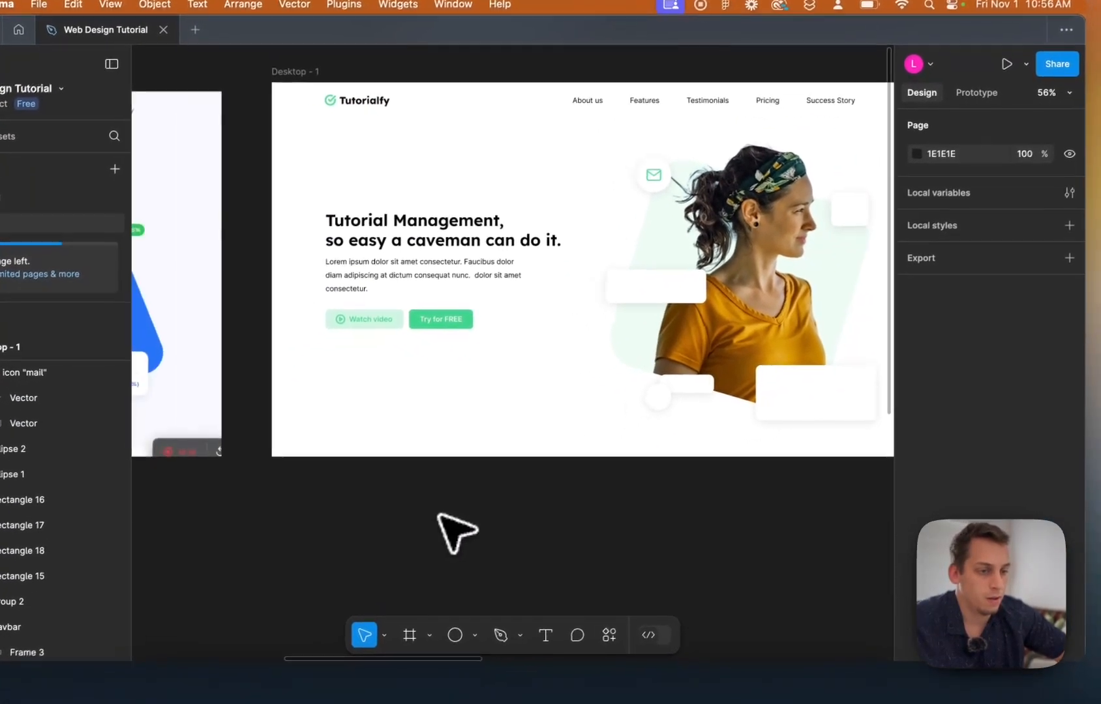
scroll(408, 359, left, 3)
scroll(408, 358, down, 1)
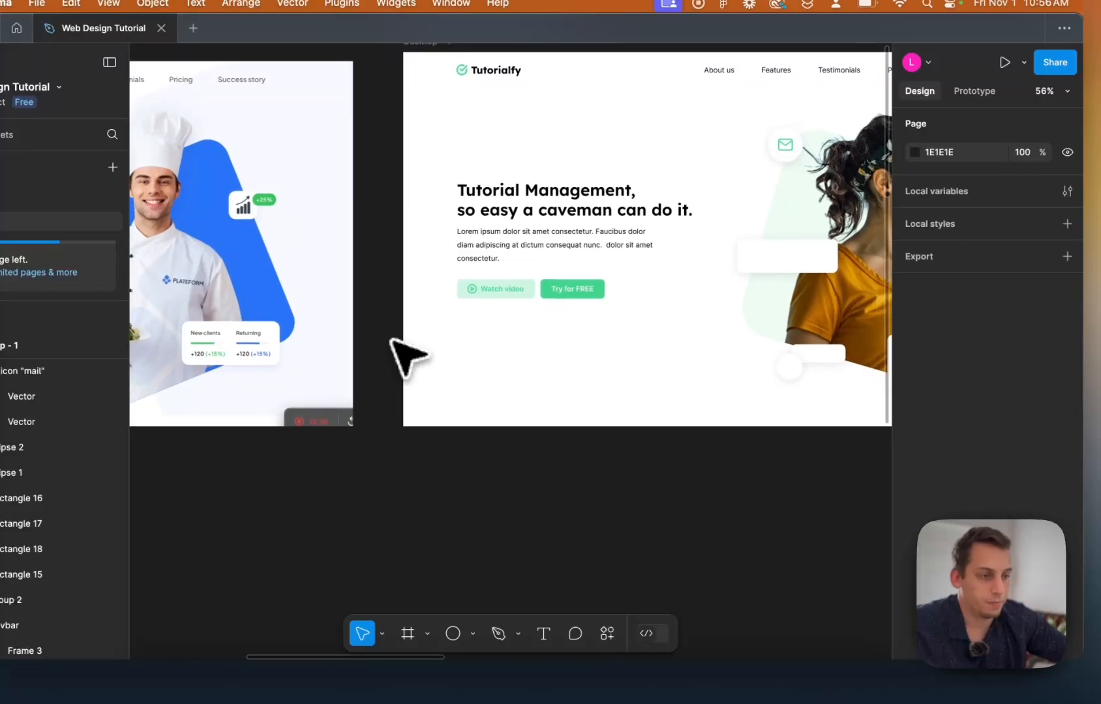
scroll(392, 342, left, 5)
scroll(395, 340, right, 5)
scroll(574, 313, up, 5)
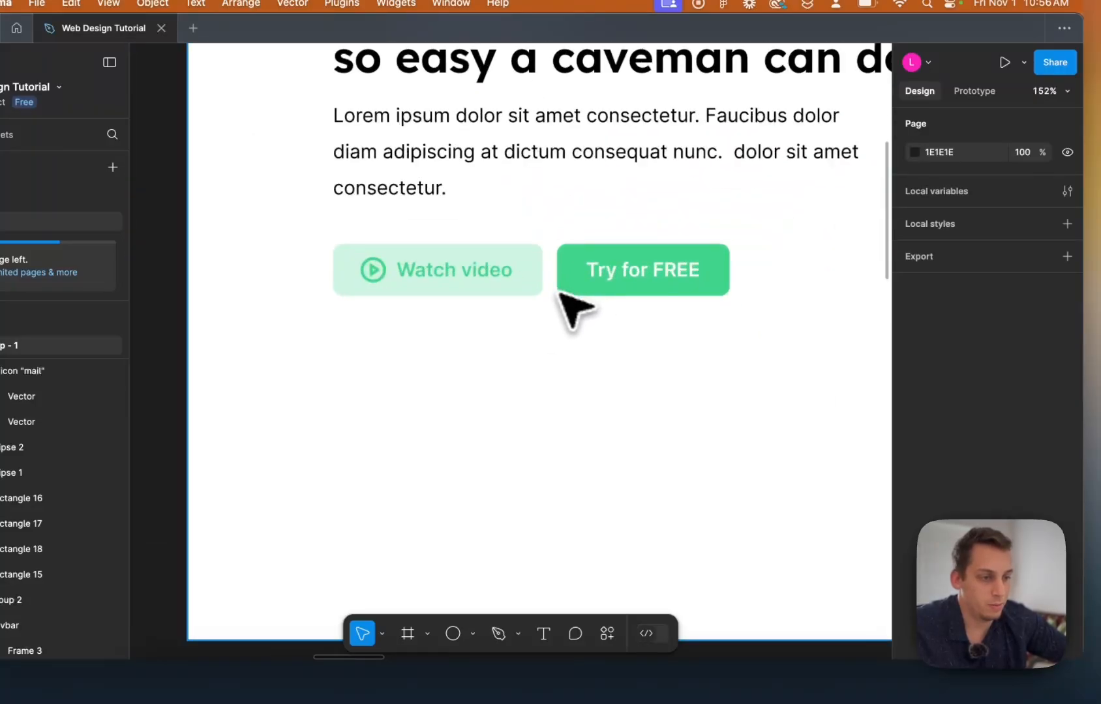
click(540, 288)
scroll(950, 530, down, 3)
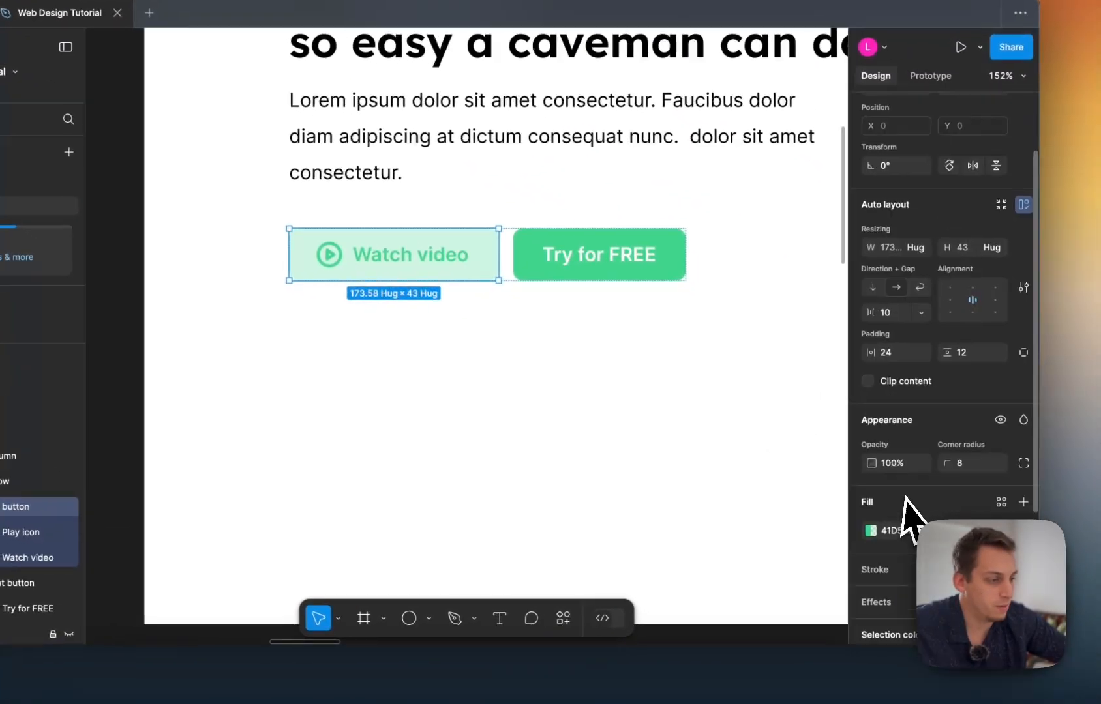
scroll(910, 515, down, 2)
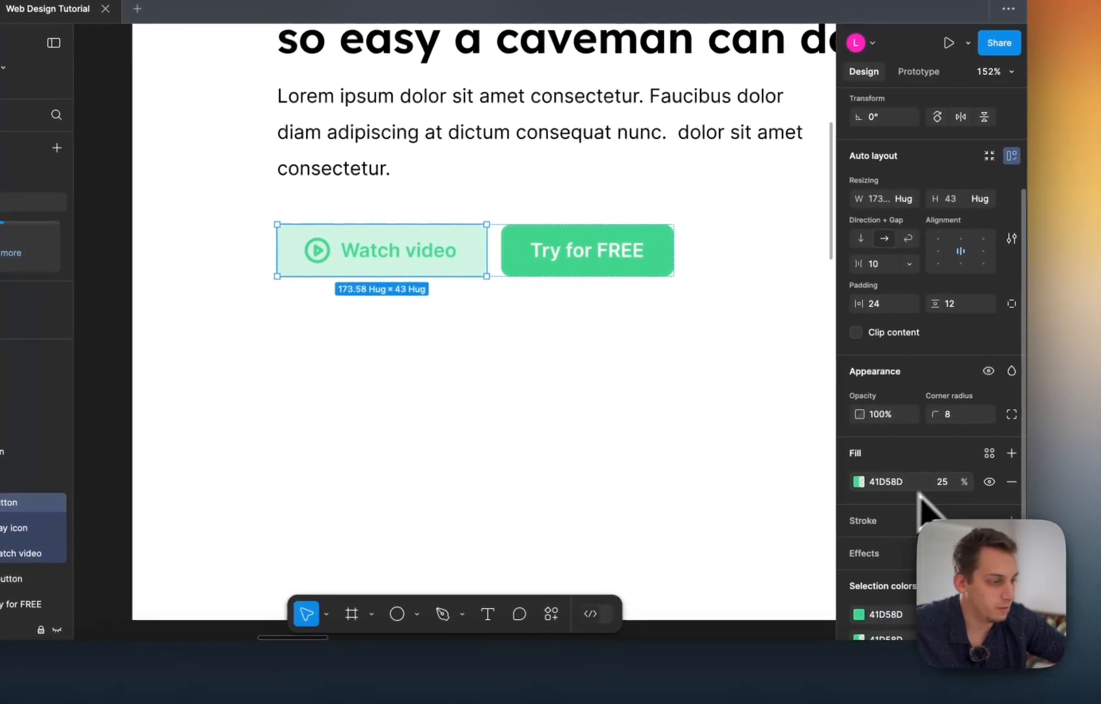
click(955, 488)
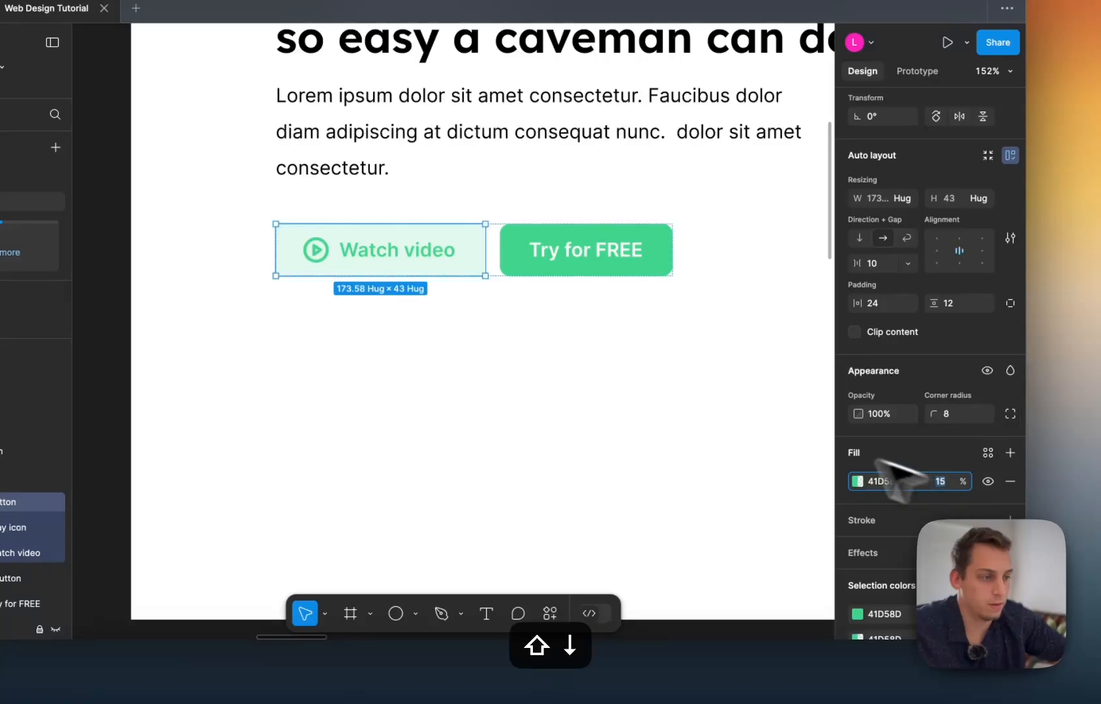
scroll(627, 401, down, 5)
click(627, 401)
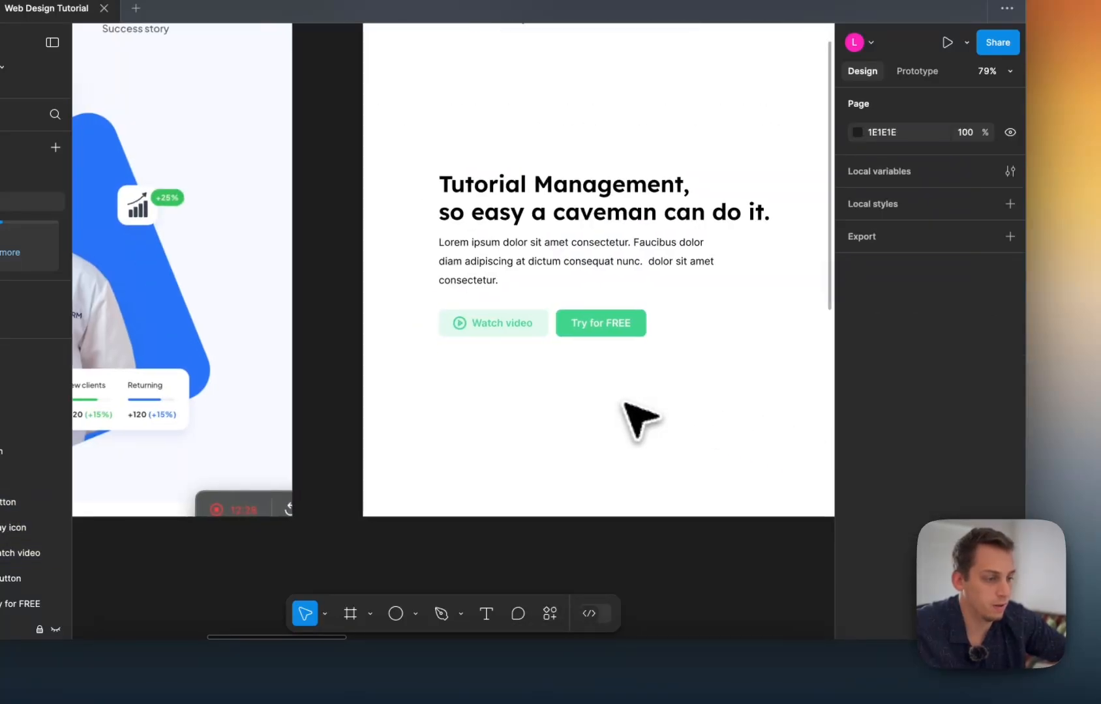
Move the small square card beside the woman's face slightly lower, to X 1256, Y 272.
scroll(624, 403, right, 5)
scroll(623, 403, down, 3)
scroll(627, 408, right, 2)
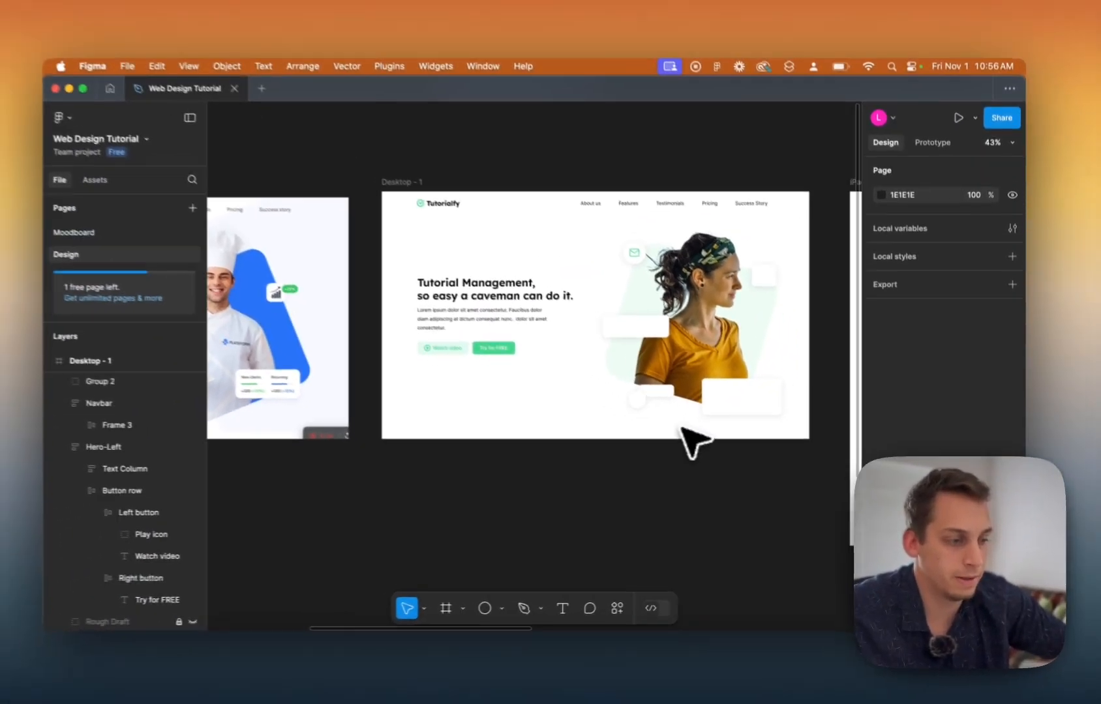
scroll(652, 453, left, 5)
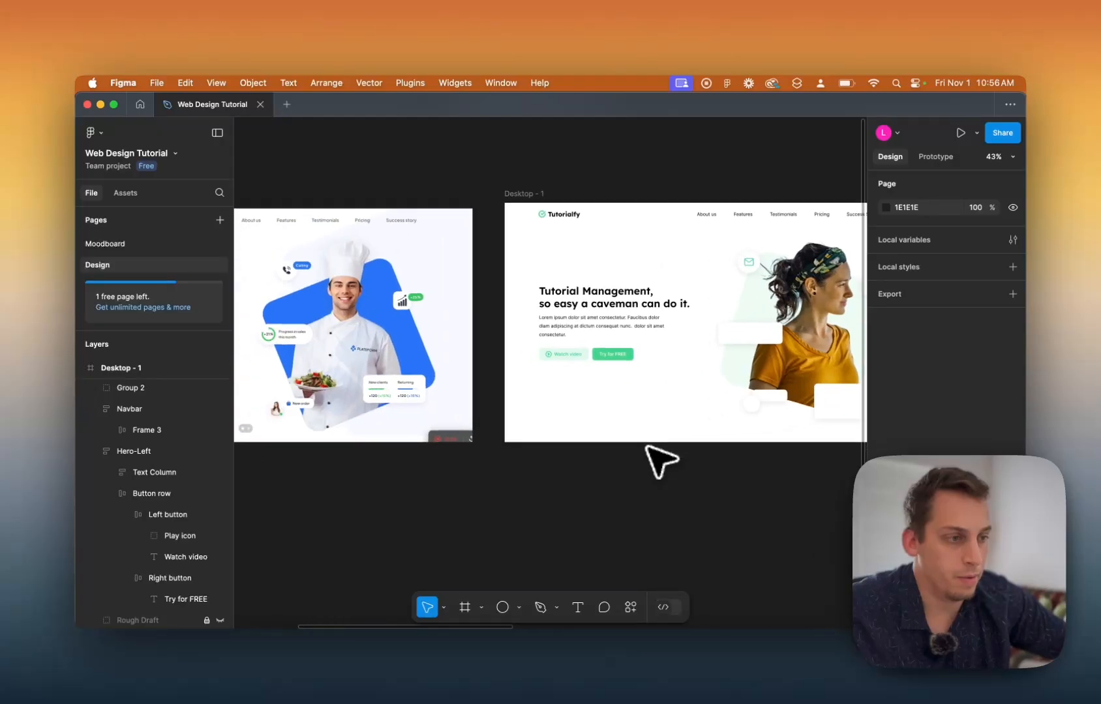
scroll(647, 447, right, 2)
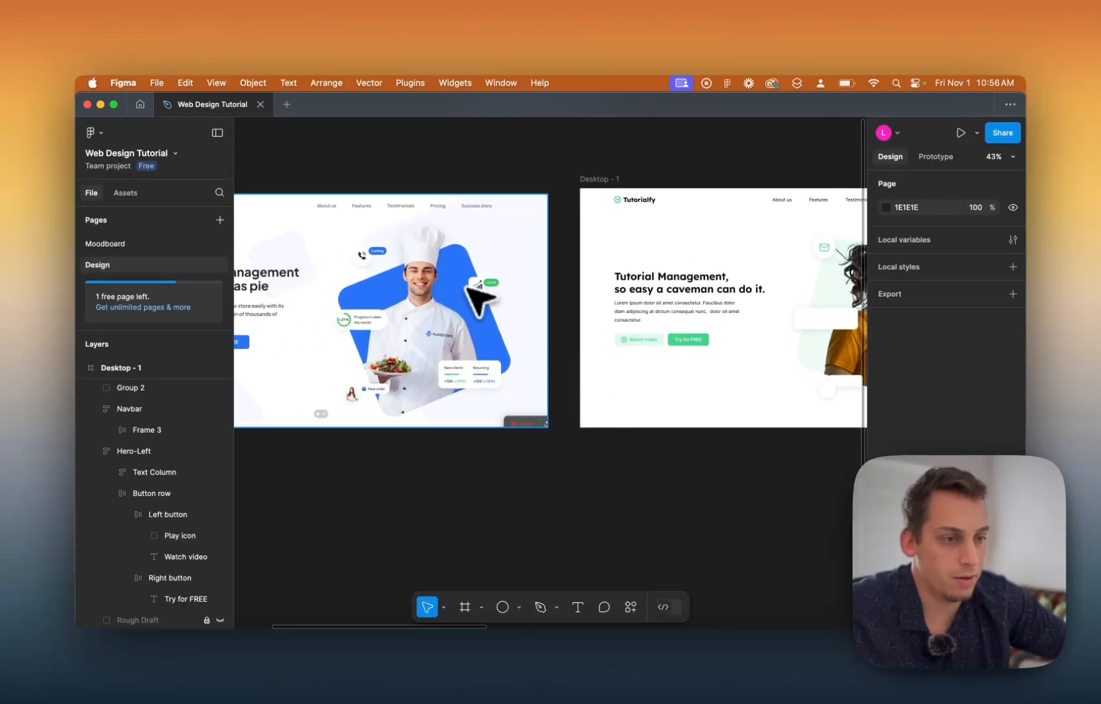
scroll(485, 296, right, 8)
scroll(543, 295, up, 5)
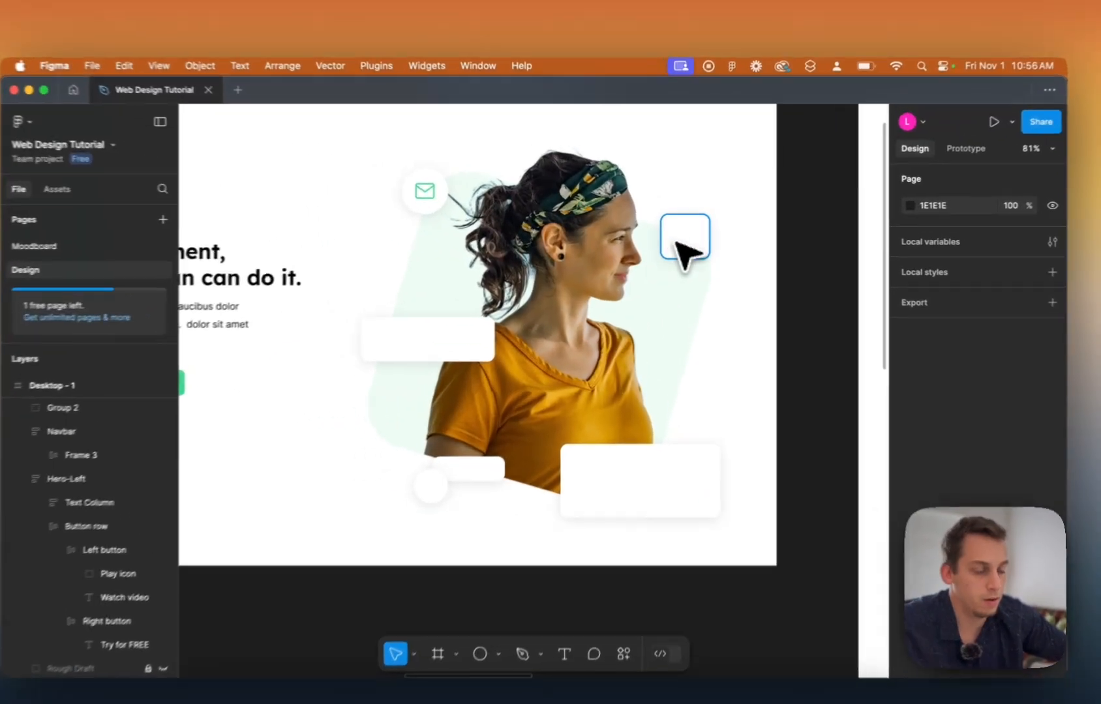
drag(679, 238, 686, 253)
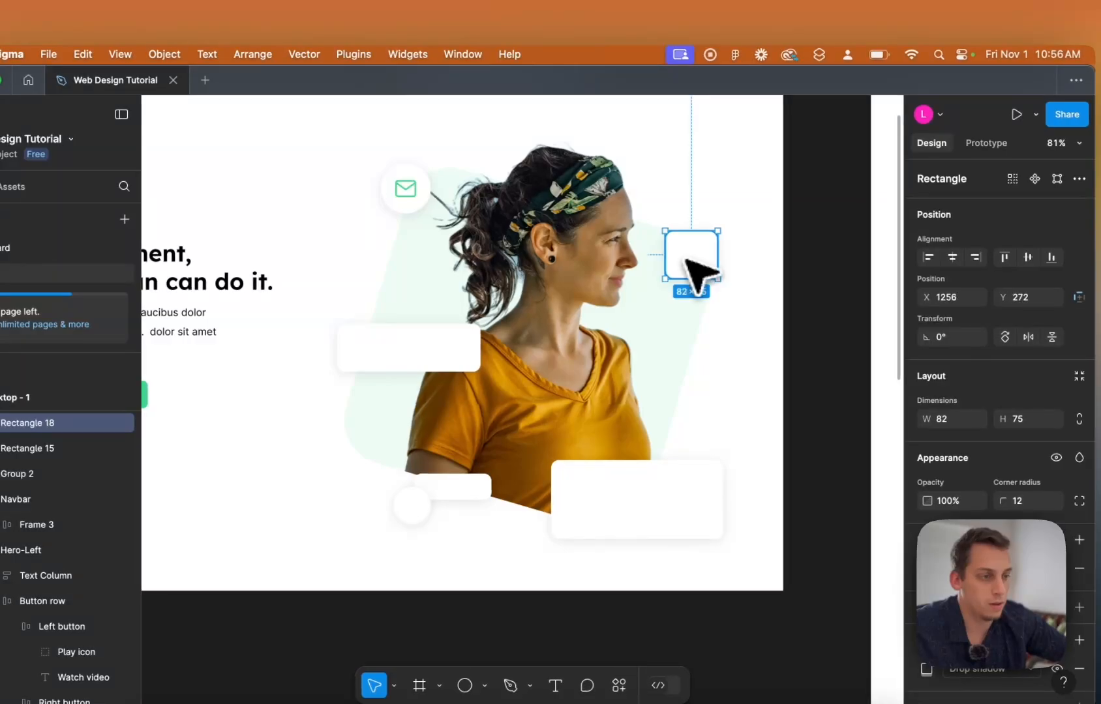
Examine the badge on the chart card in the chef reference against the small card beside the woman's face.
scroll(685, 259, left, 12)
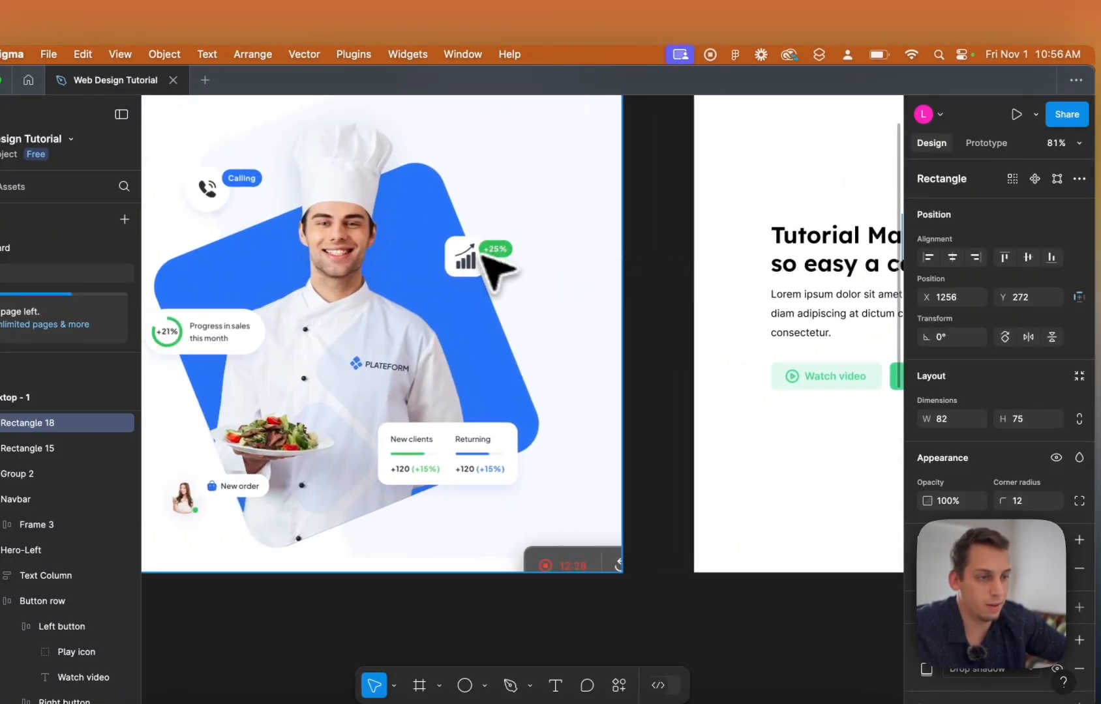
scroll(486, 242, right, 11)
scroll(486, 242, down, 1)
scroll(485, 243, right, 1)
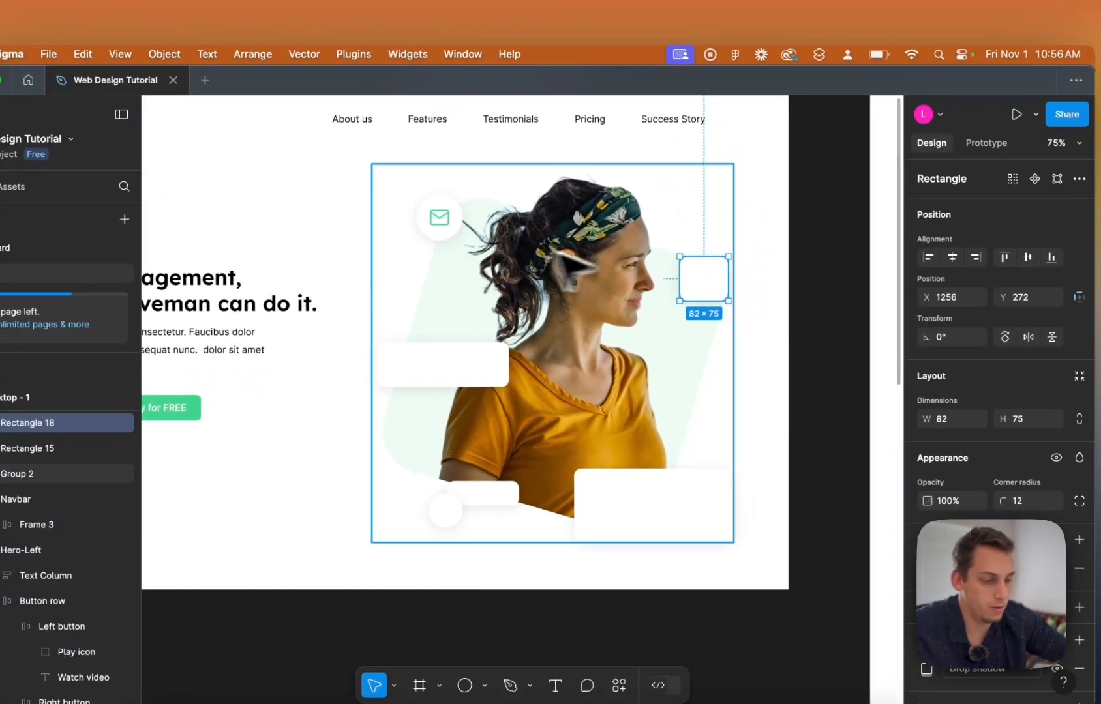
click(806, 337)
scroll(806, 336, down, 1)
scroll(717, 373, left, 12)
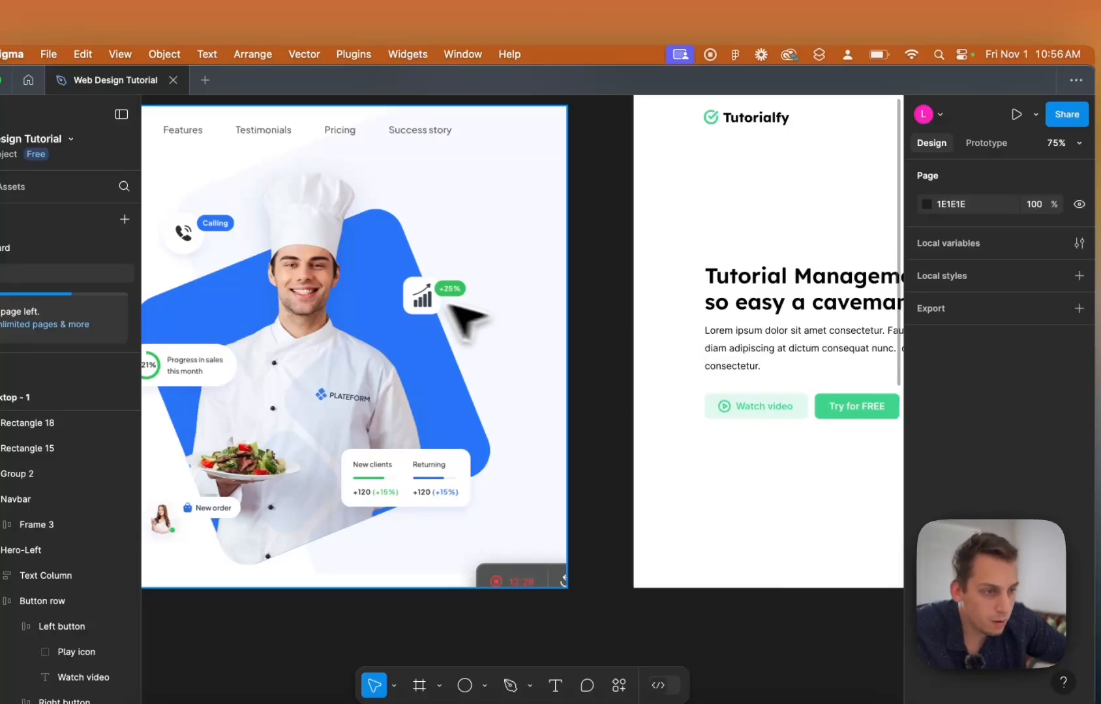
scroll(449, 313, up, 8)
scroll(408, 297, down, 8)
scroll(410, 296, right, 11)
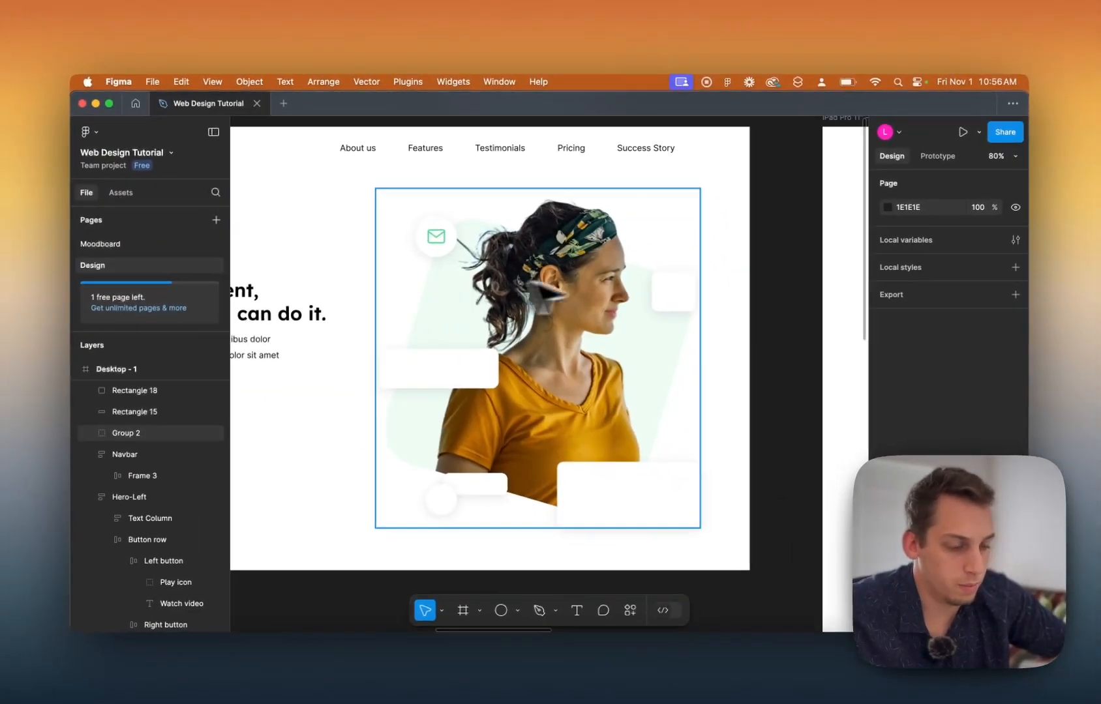
Draw a rectangle about 53 × 27 near the small card's upper right corner and round its corners to radius 10.
key(r)
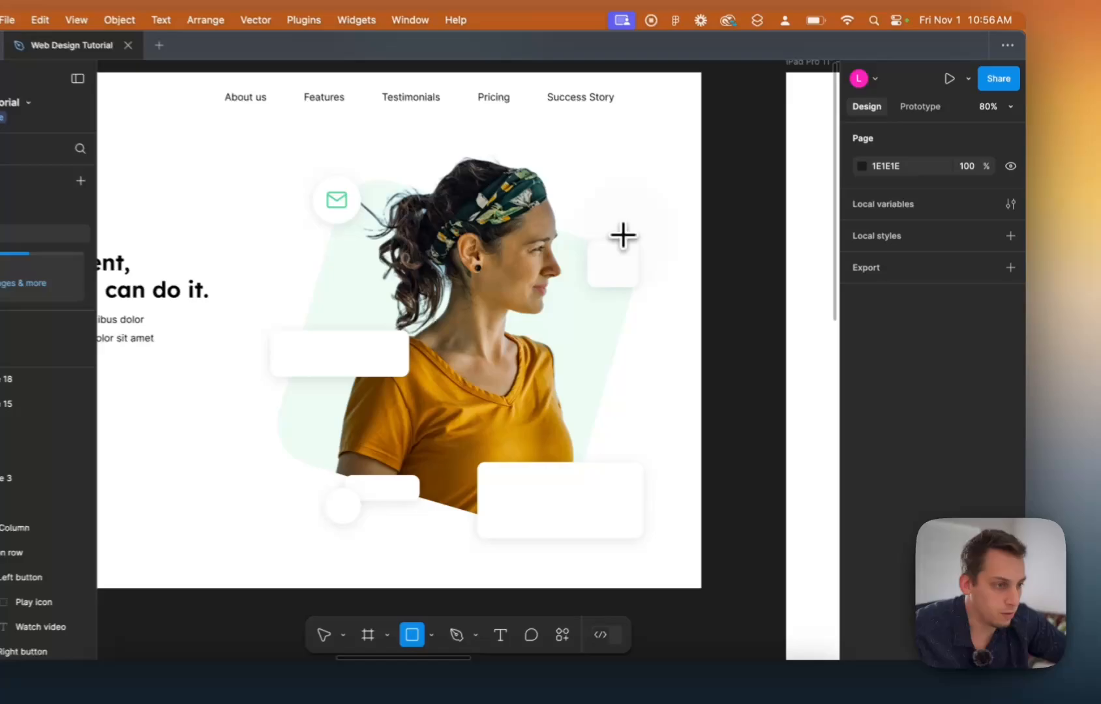
drag(685, 267, 718, 284)
drag(656, 250, 657, 249)
scroll(658, 248, up, 5)
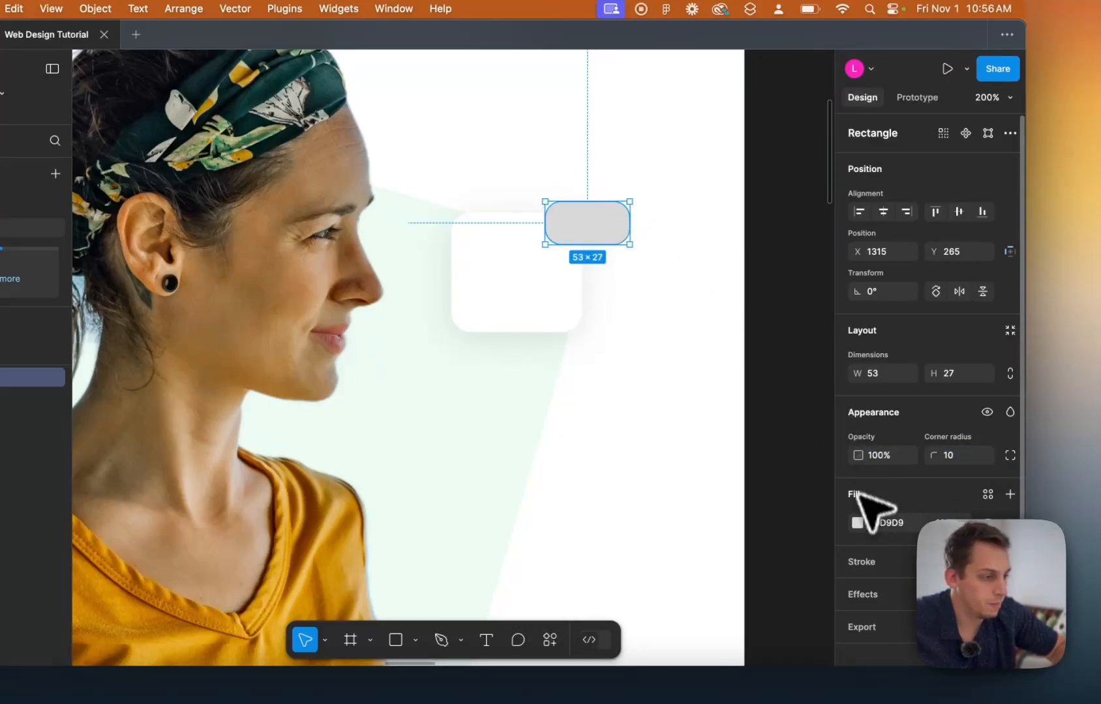
Fill the small rounded badge with the page's green and shift it to overlap the card's upper right corner.
click(856, 522)
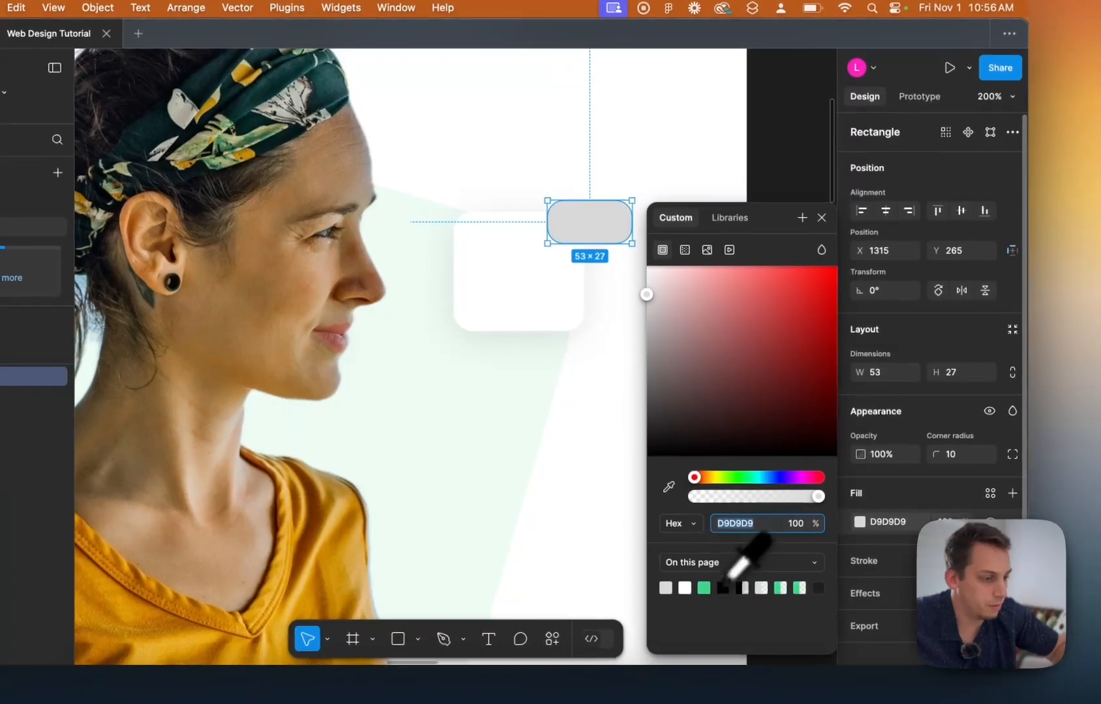
click(702, 589)
click(767, 204)
drag(619, 239, 607, 234)
click(756, 277)
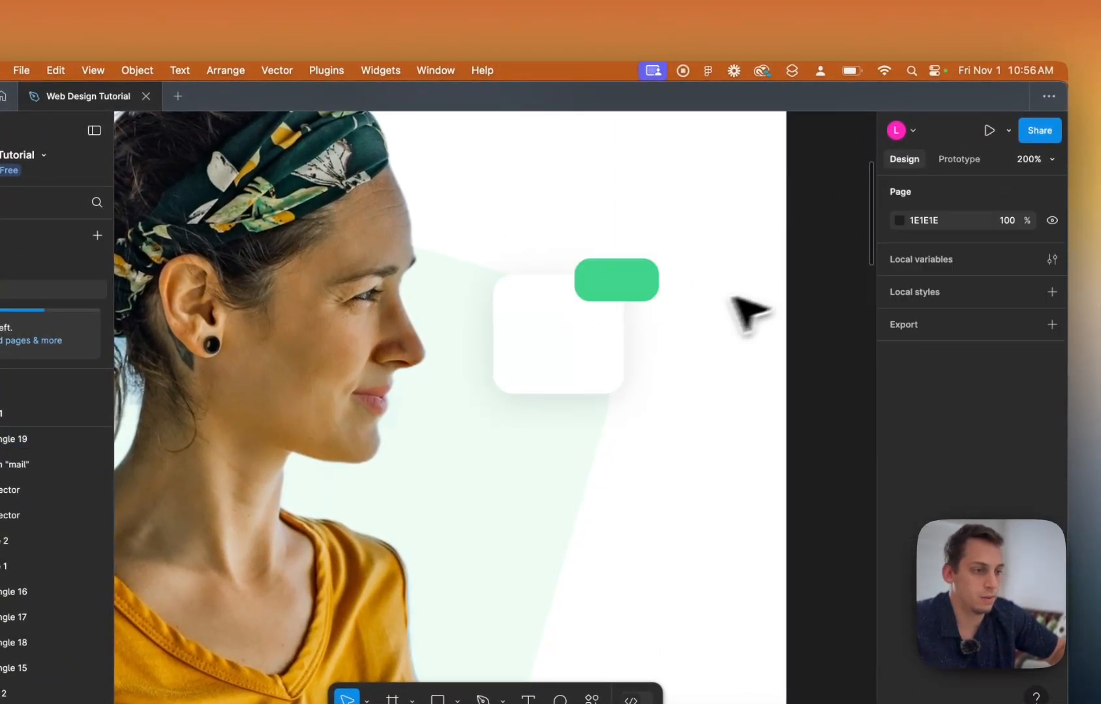
Compare the green badge on the small card with the +25% badge in the chef reference.
scroll(717, 313, down, 10)
scroll(573, 315, up, 10)
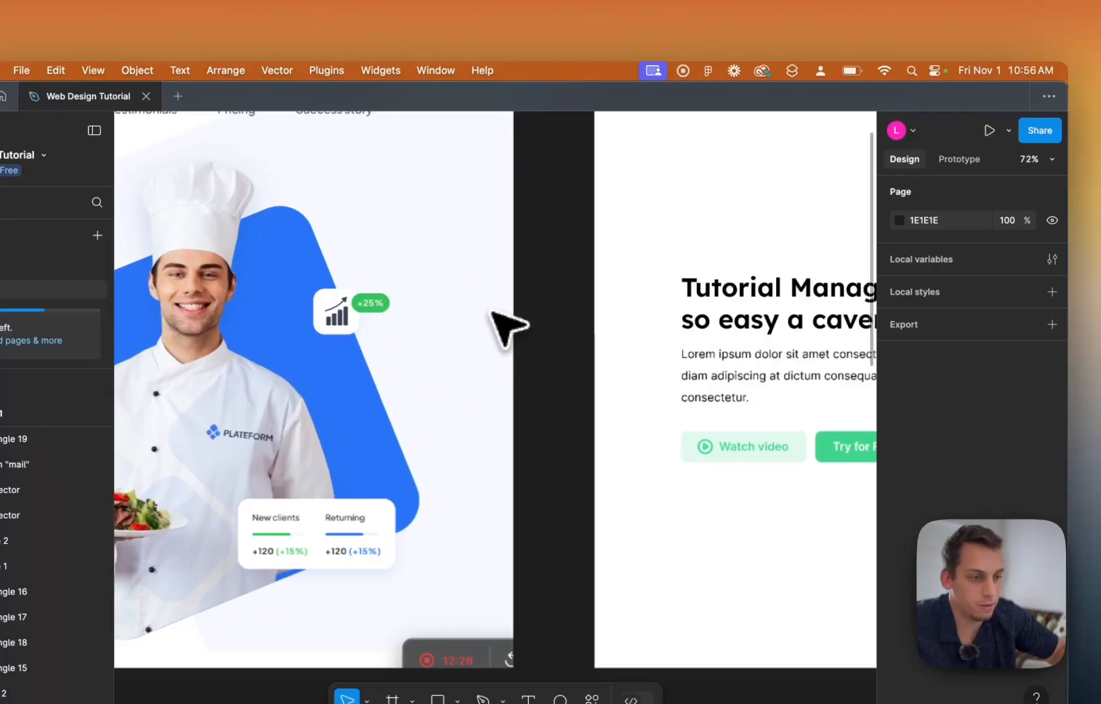
scroll(391, 247, down, 5)
scroll(512, 251, right, 6)
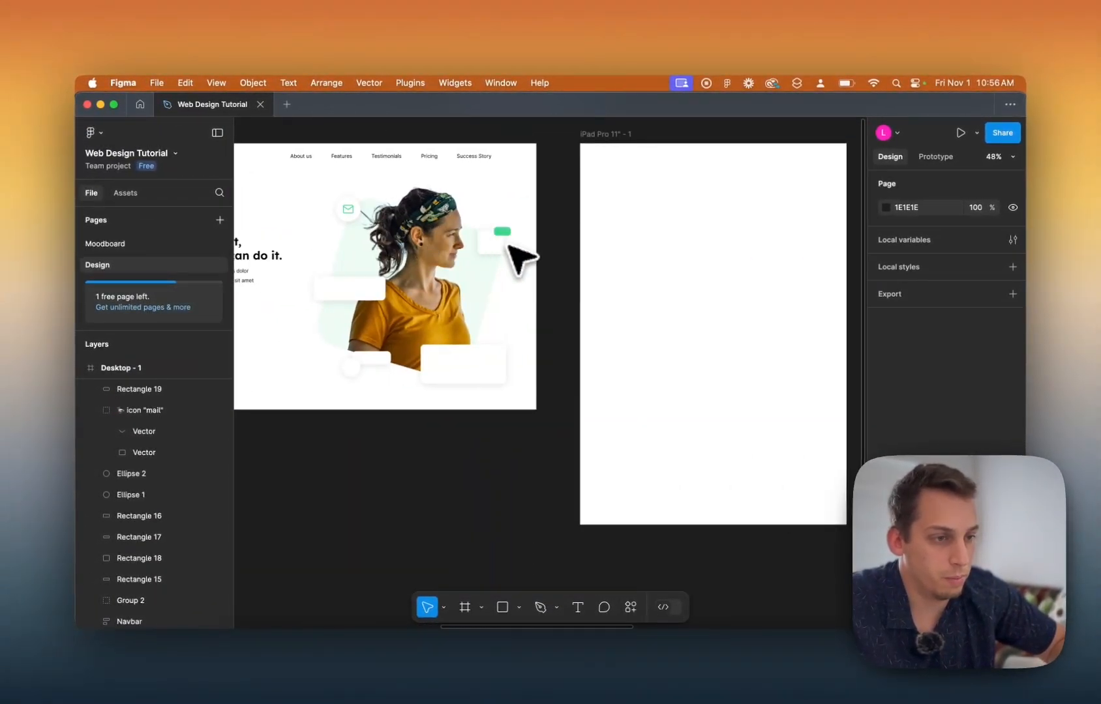
scroll(504, 239, up, 8)
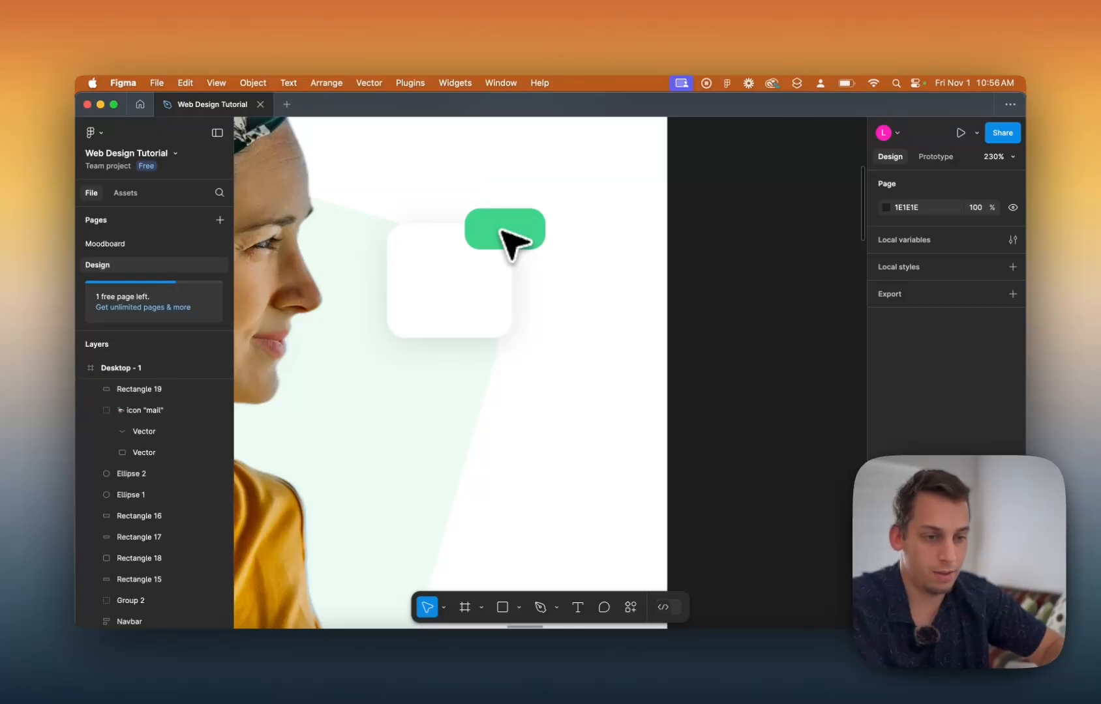
scroll(163, 423, up, 3)
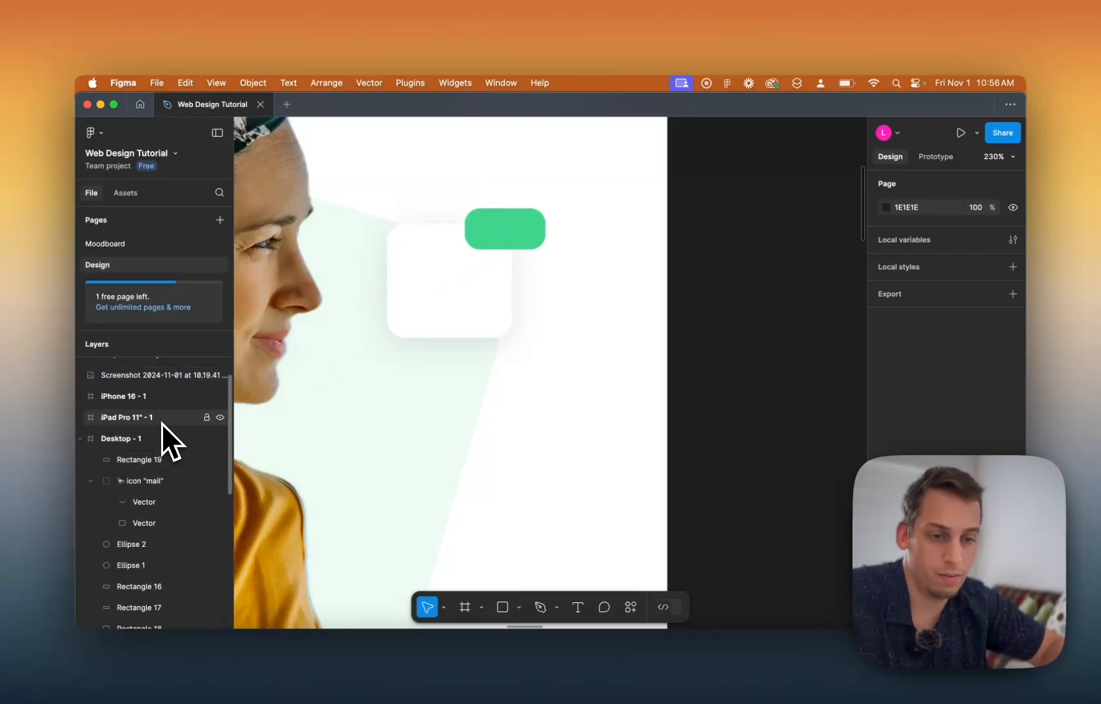
Add the text "200+" over the green badge on the small card beside the woman's face.
scroll(161, 424, down, 5)
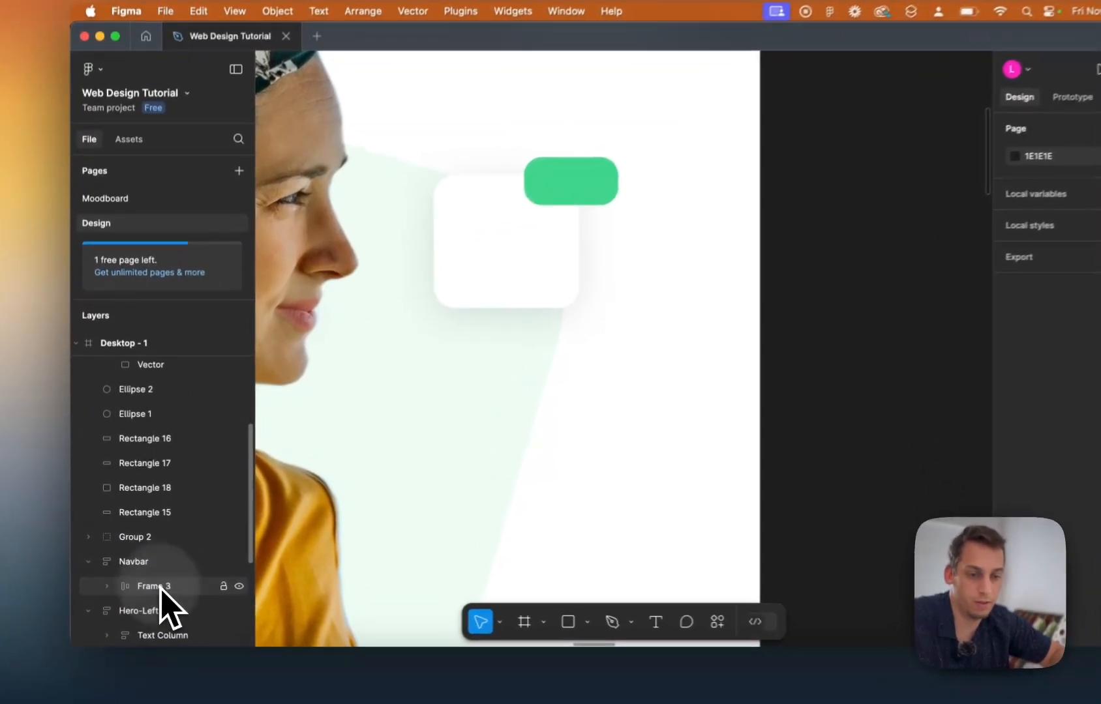
click(178, 575)
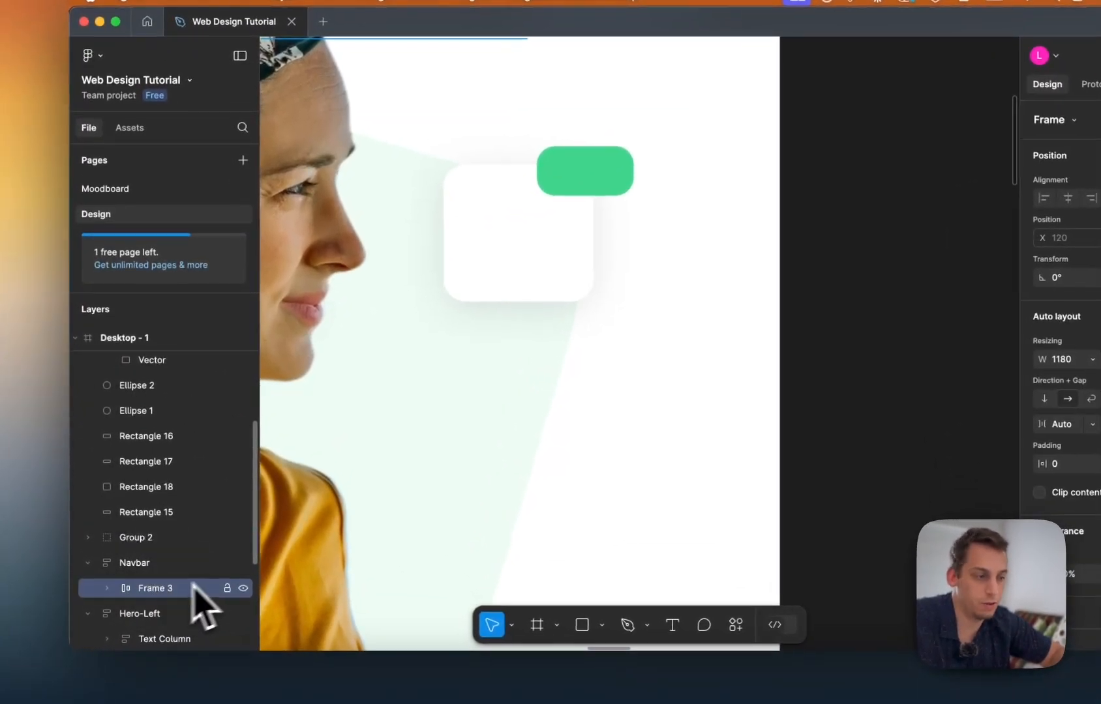
click(615, 169)
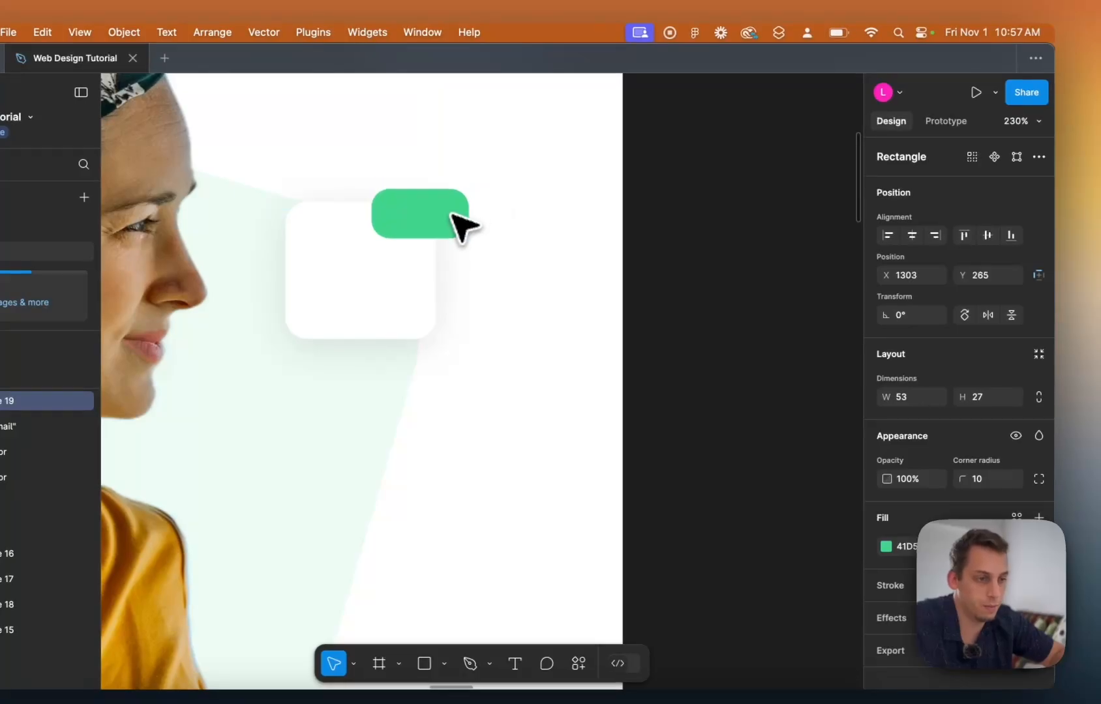
scroll(450, 215, down, 5)
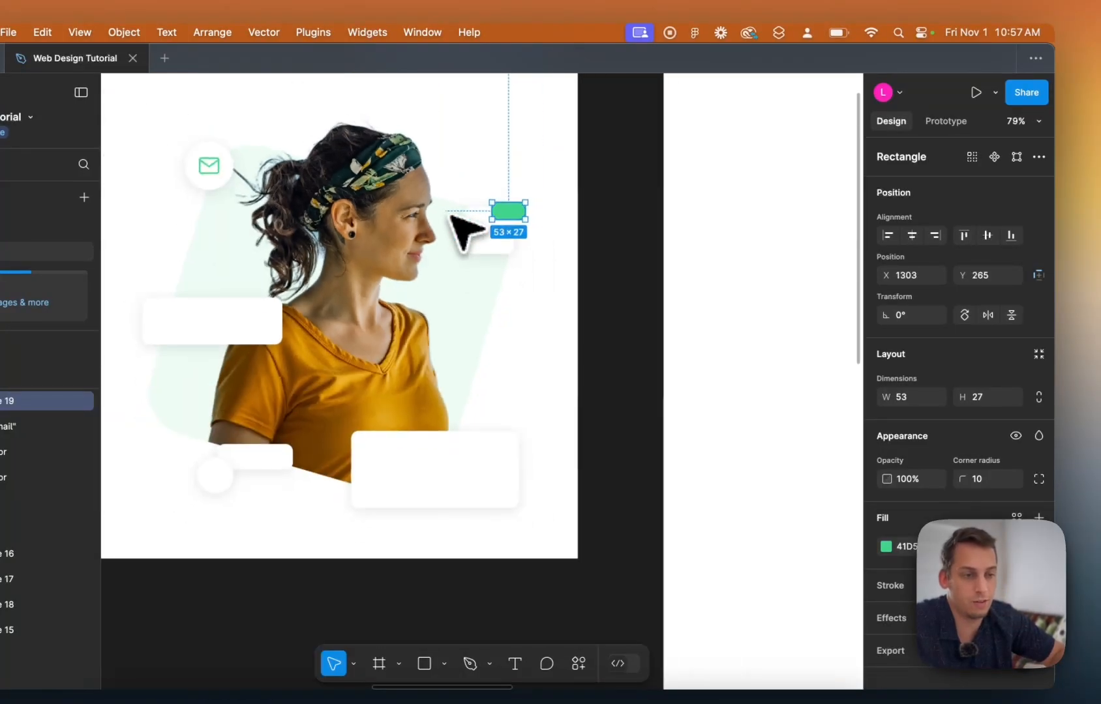
scroll(484, 218, up, 5)
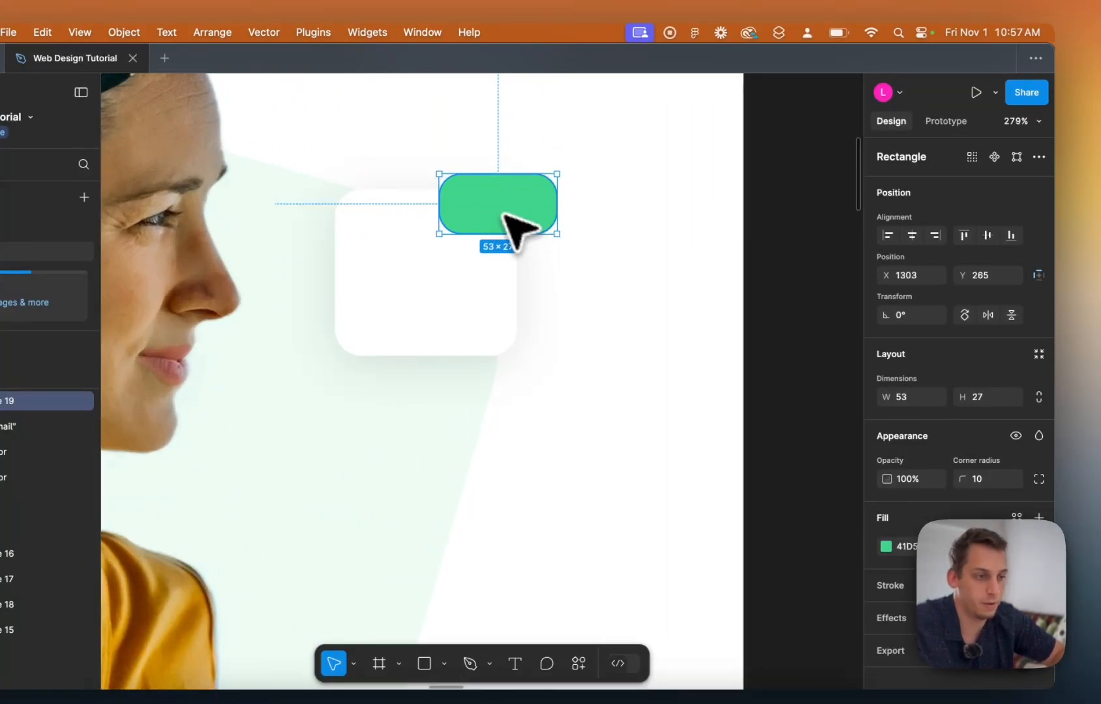
click(470, 208)
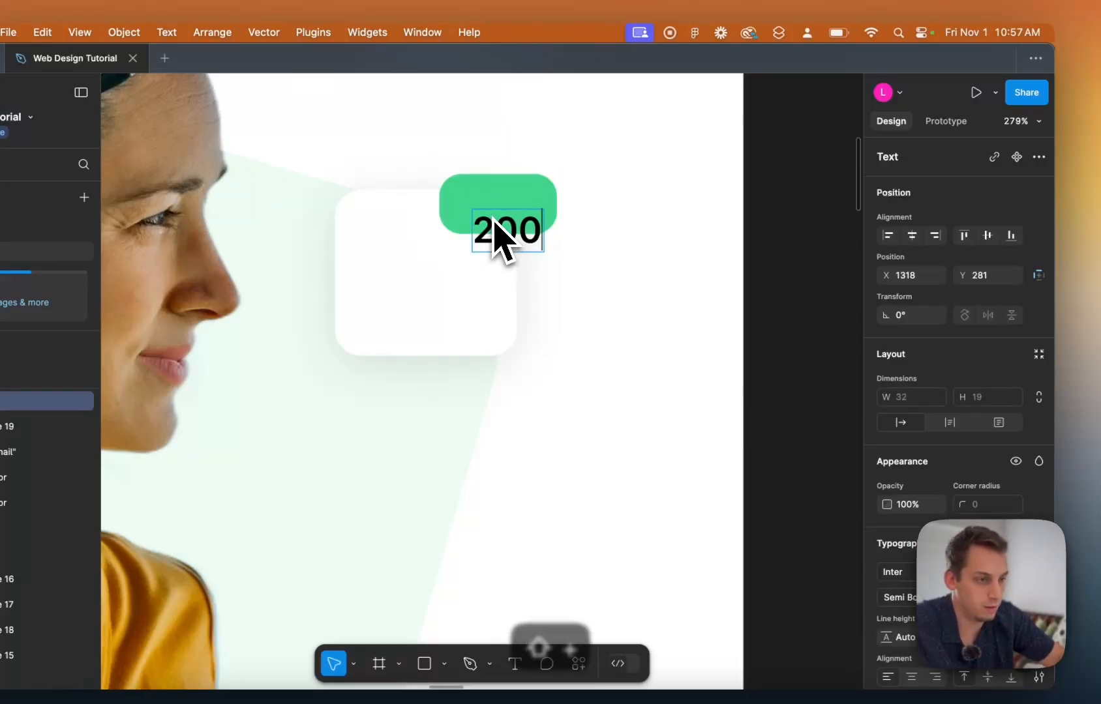
text(200+)
key(Escape)
Style the 200+ text in white FFFFFF at size 14 and centre it on the green badge.
scroll(920, 574, down, 5)
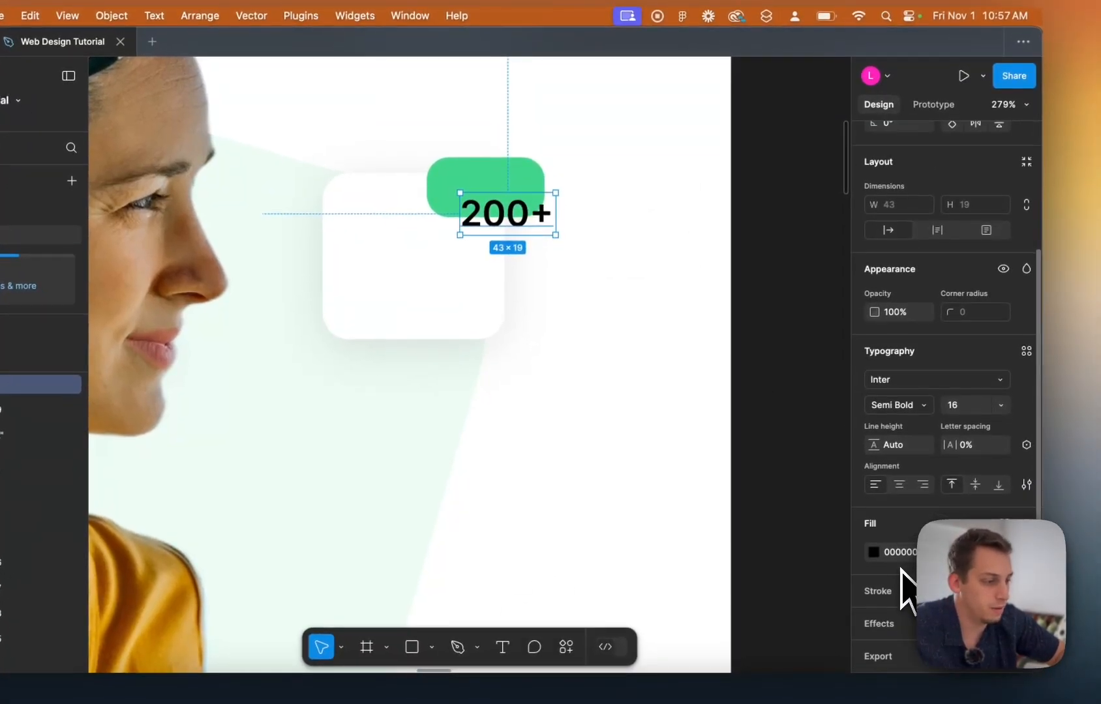
click(886, 568)
drag(745, 377, 660, 316)
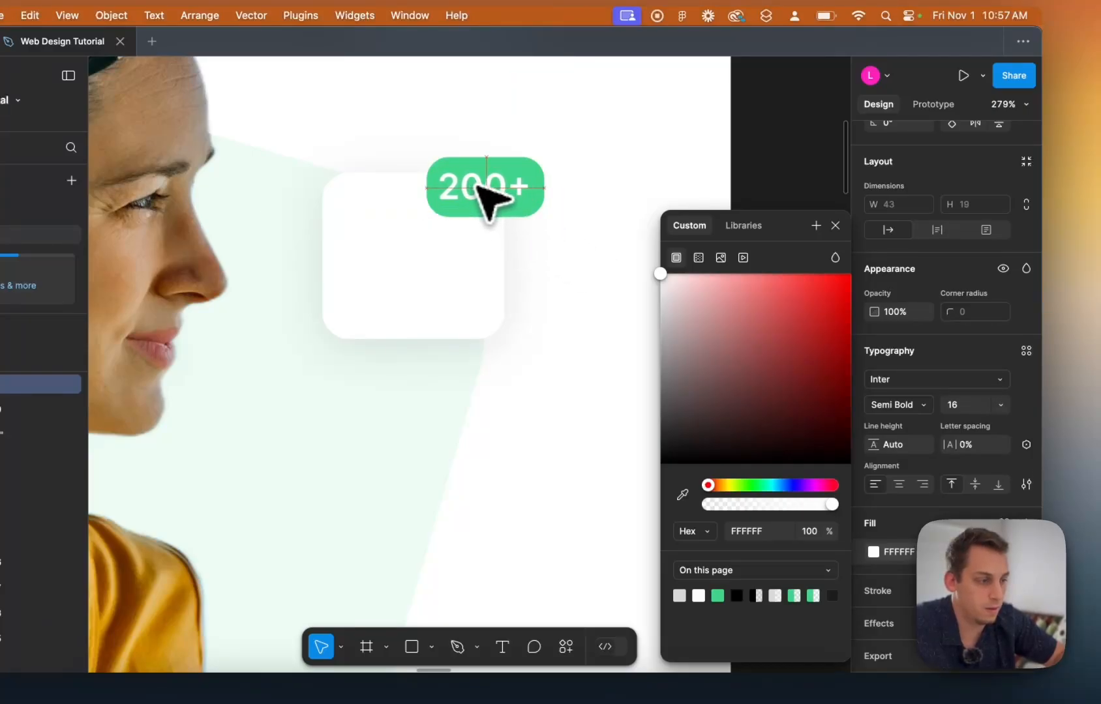
click(967, 409)
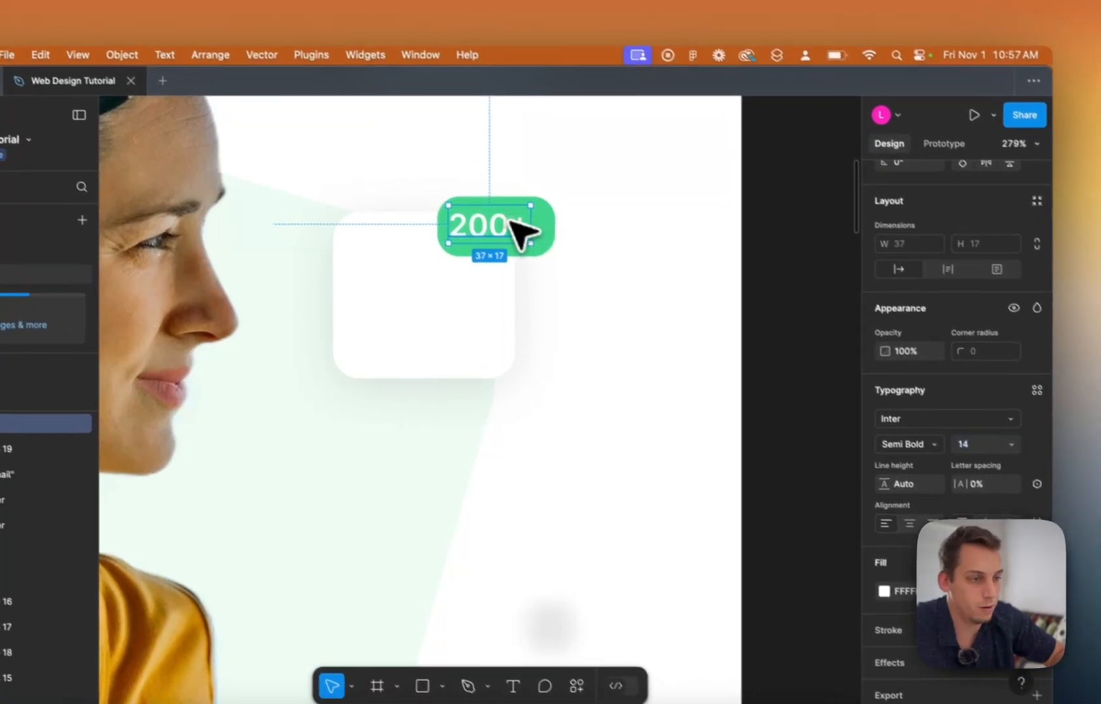
drag(483, 199, 493, 202)
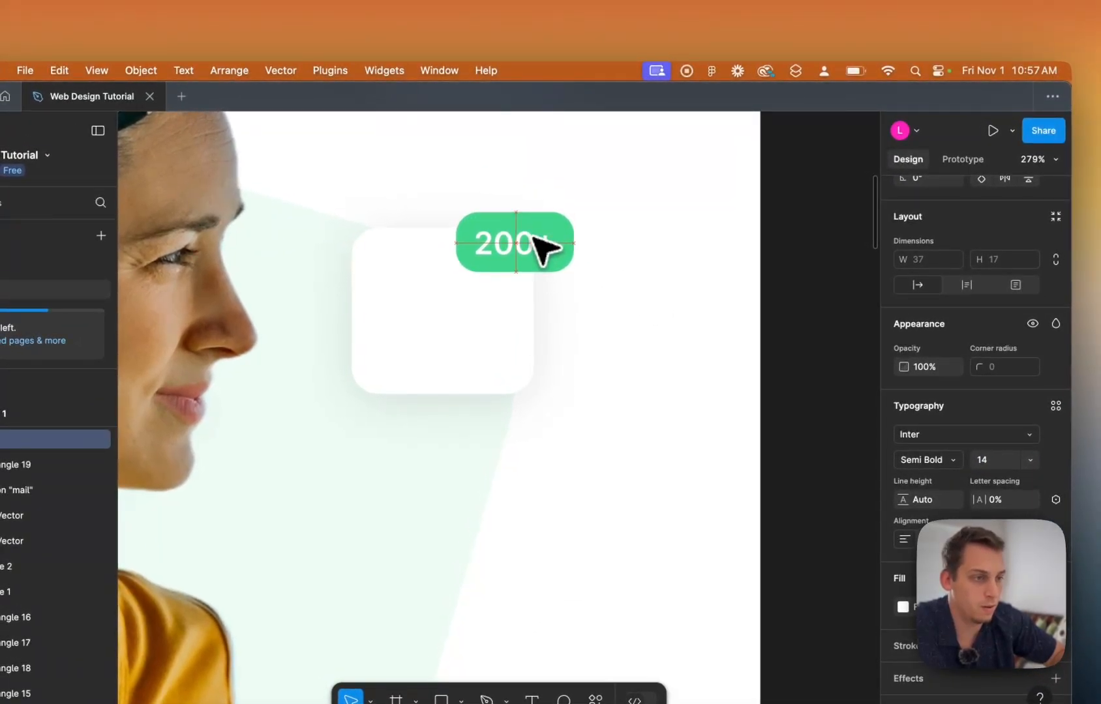
click(771, 237)
Compare the hero illustration's cards and badge with the chef reference to see which elements are still missing.
scroll(774, 238, down, 5)
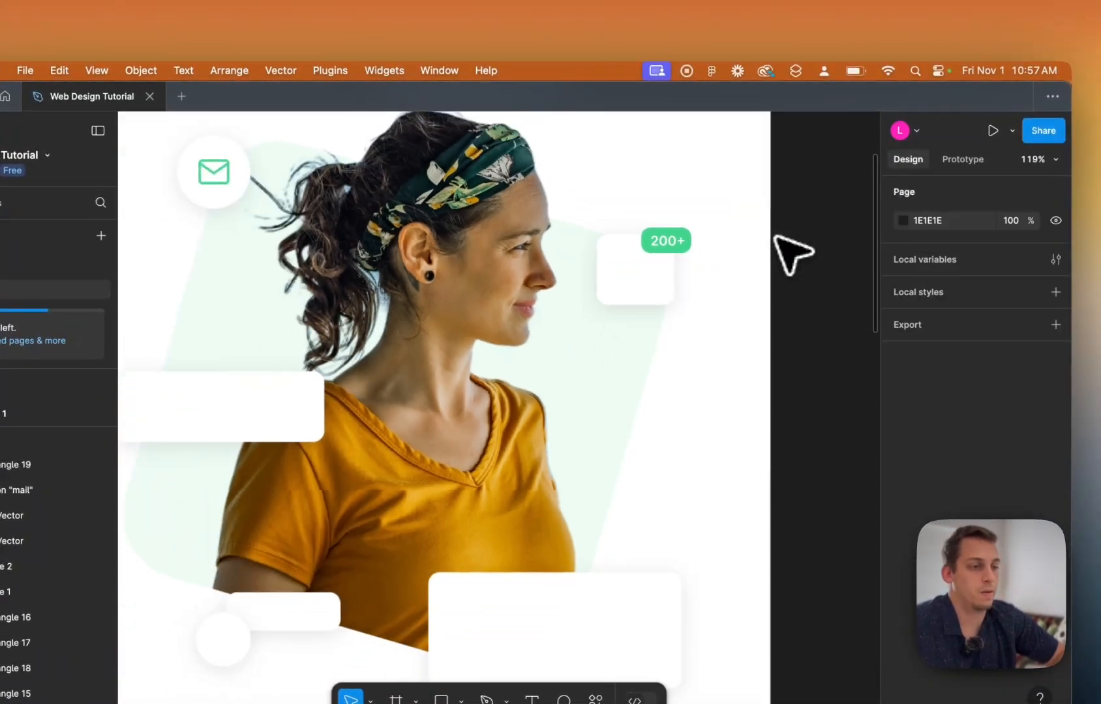
scroll(774, 237, right, 2)
scroll(775, 237, up, 1)
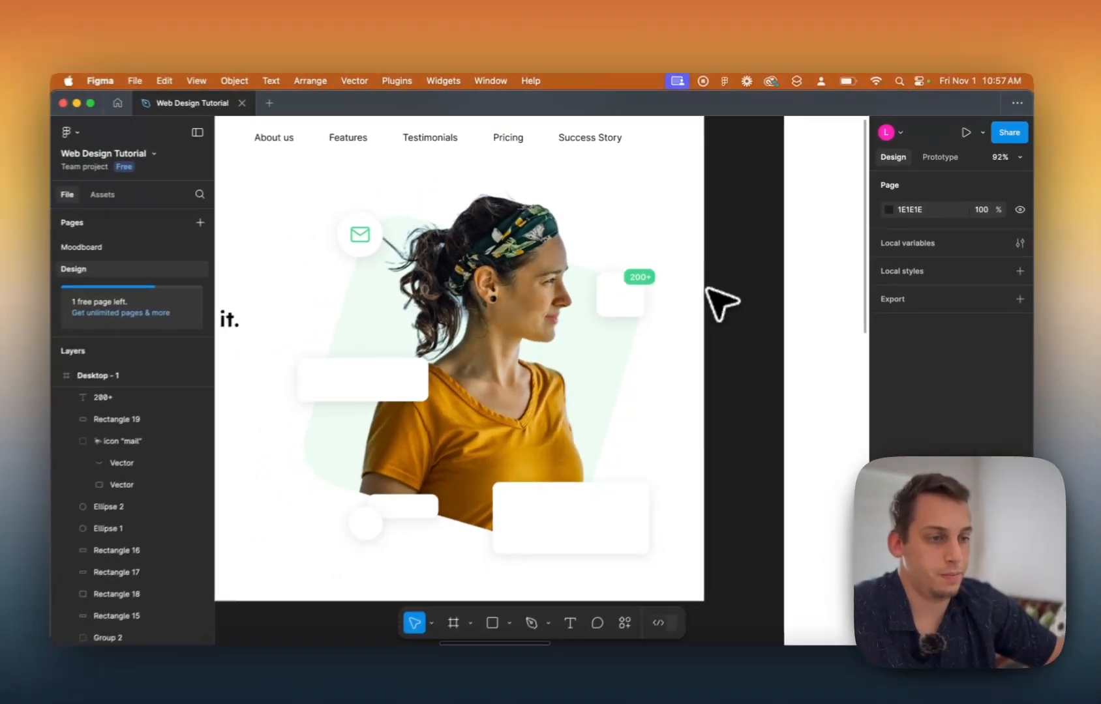
scroll(695, 310, down, 5)
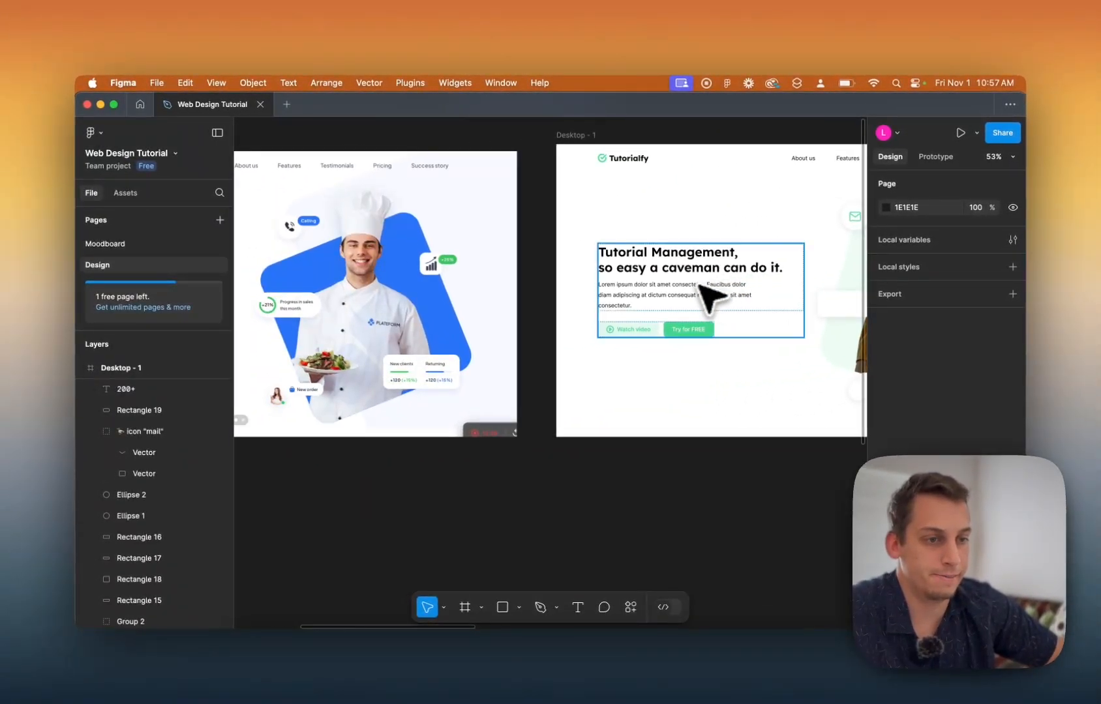
scroll(693, 291, right, 5)
scroll(718, 298, up, 5)
scroll(652, 274, left, 2)
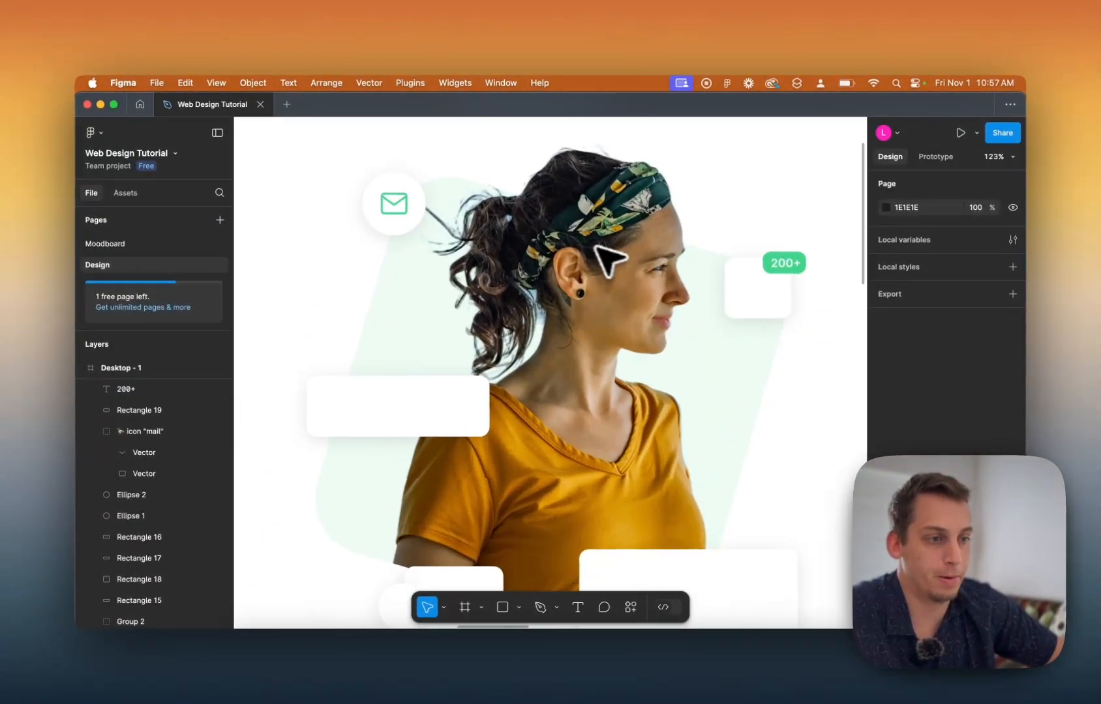
scroll(596, 248, down, 5)
scroll(590, 246, left, 5)
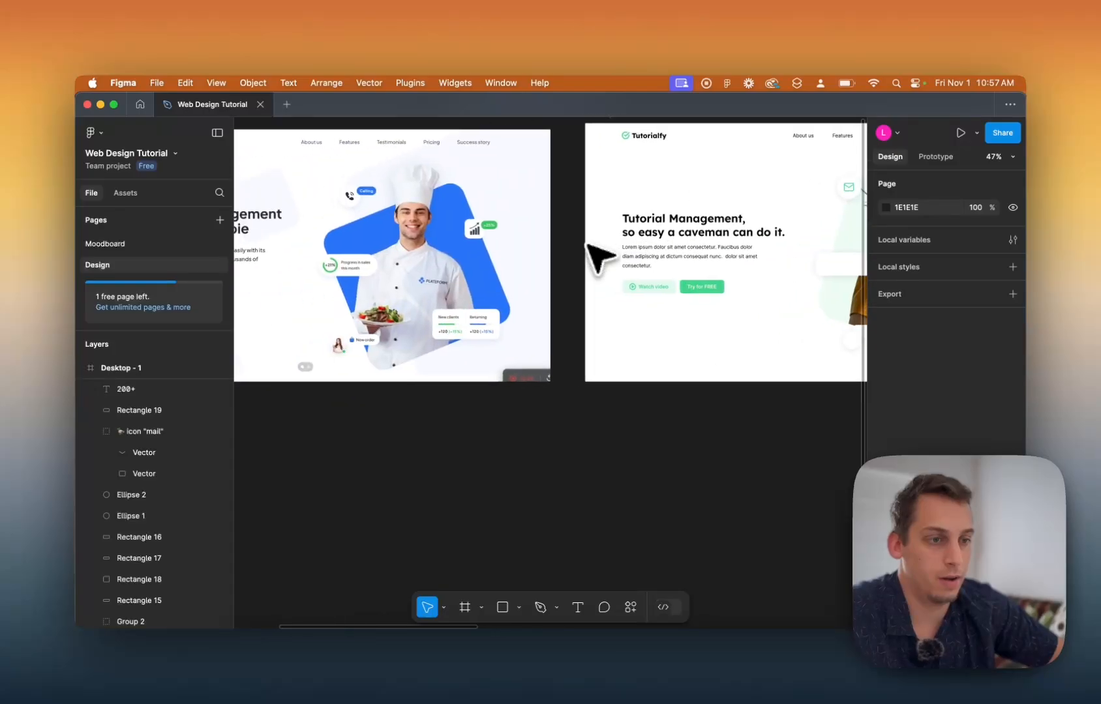
scroll(590, 248, right, 5)
scroll(600, 251, up, 1)
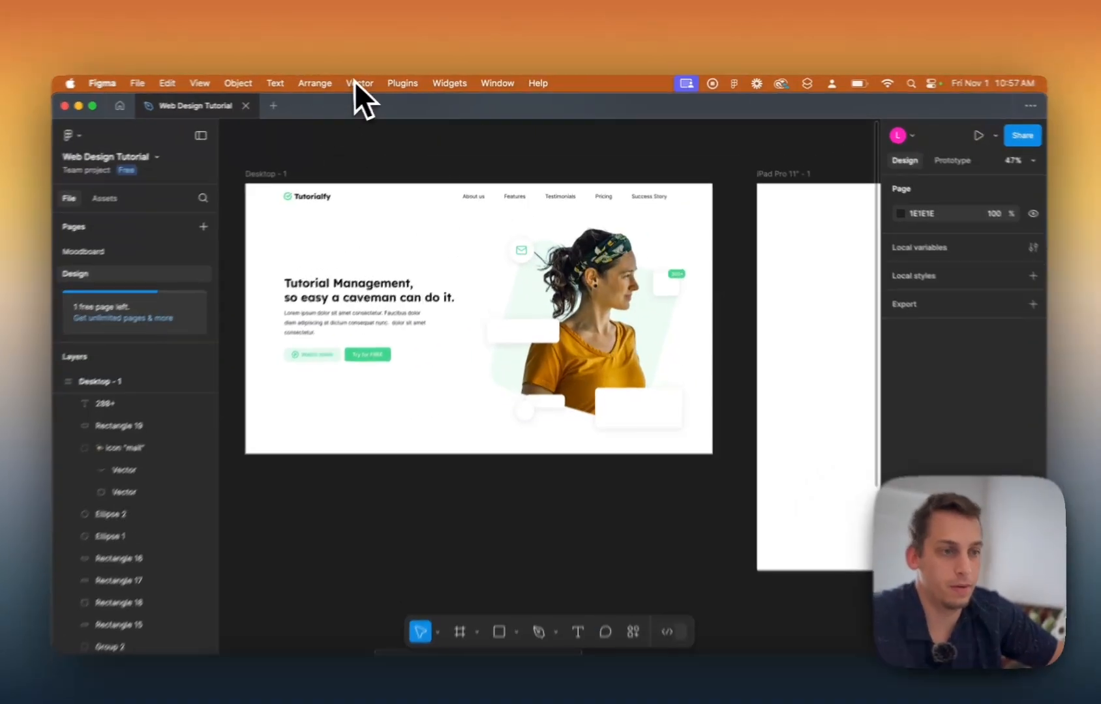
Insert the user icon from the Feather Icons plugin and move it over the small card beside the woman's face.
click(409, 83)
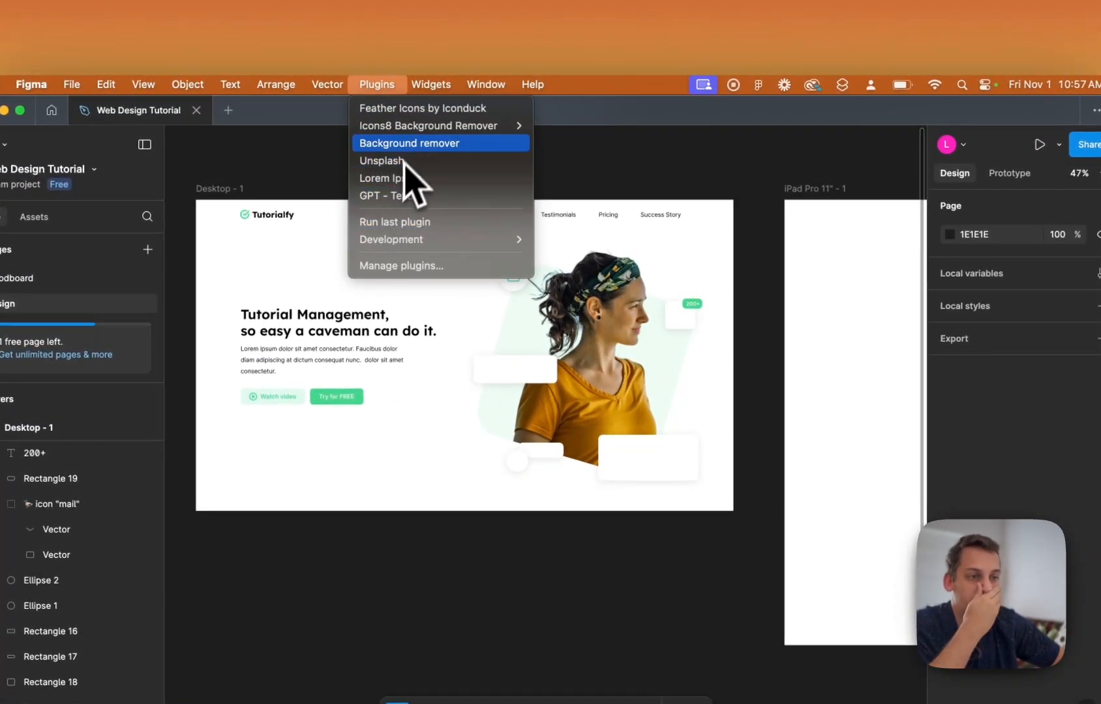
click(417, 108)
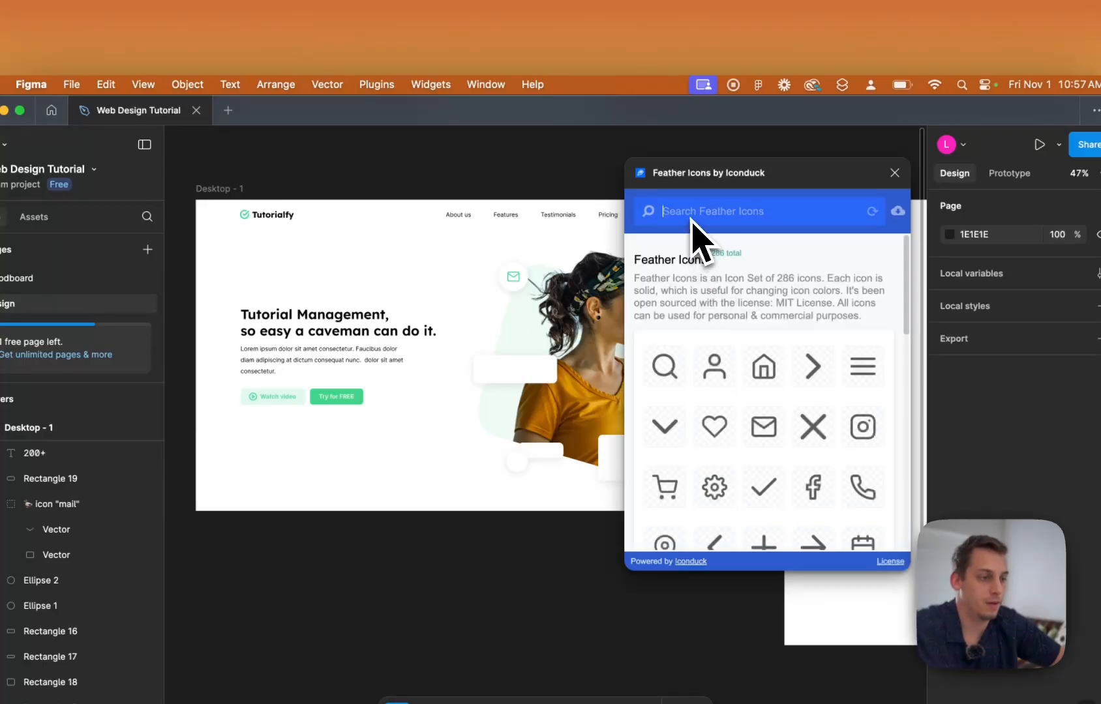
scroll(737, 381, down, 3)
drag(716, 313, 435, 291)
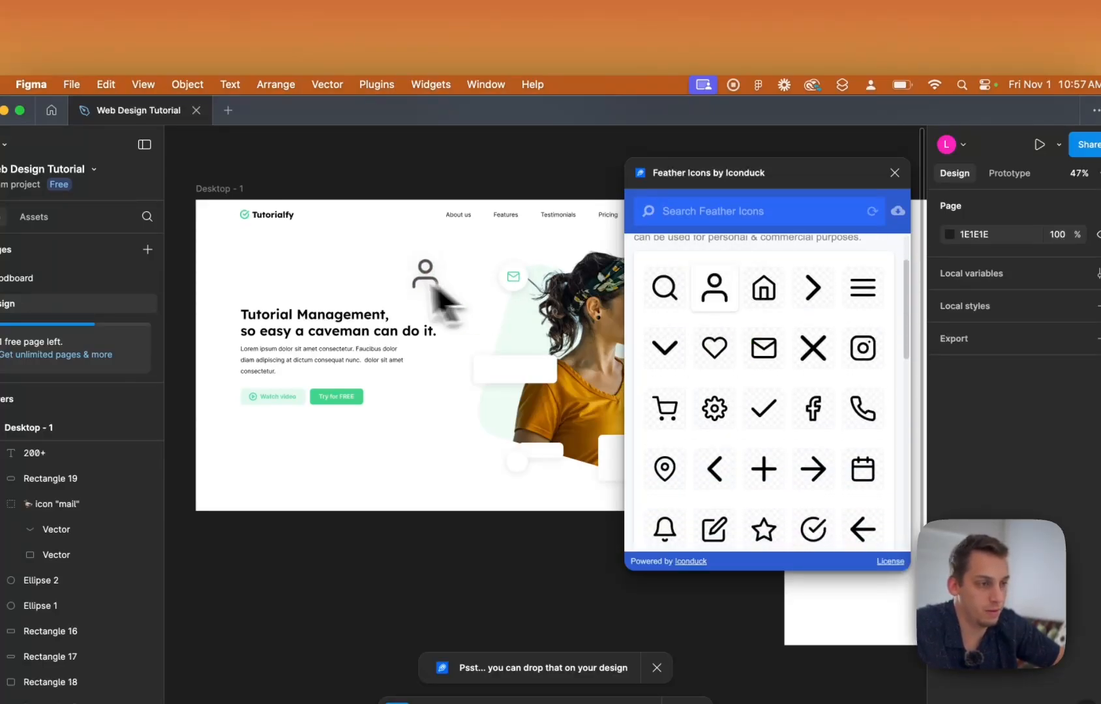
click(894, 173)
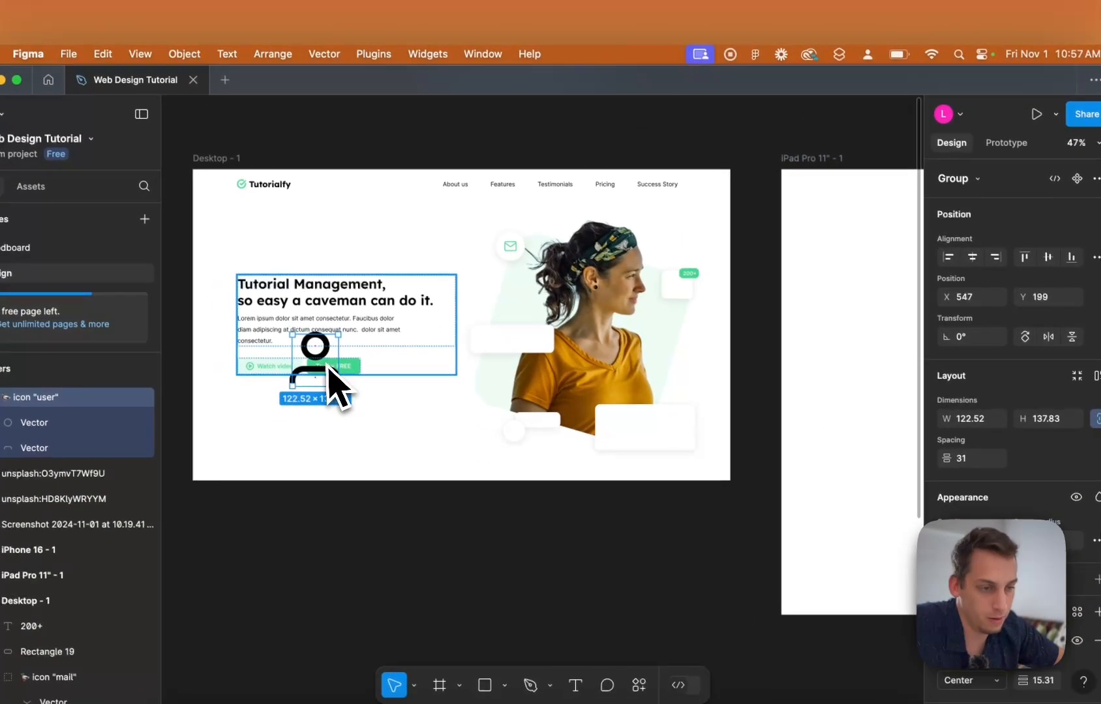
drag(328, 368, 661, 252)
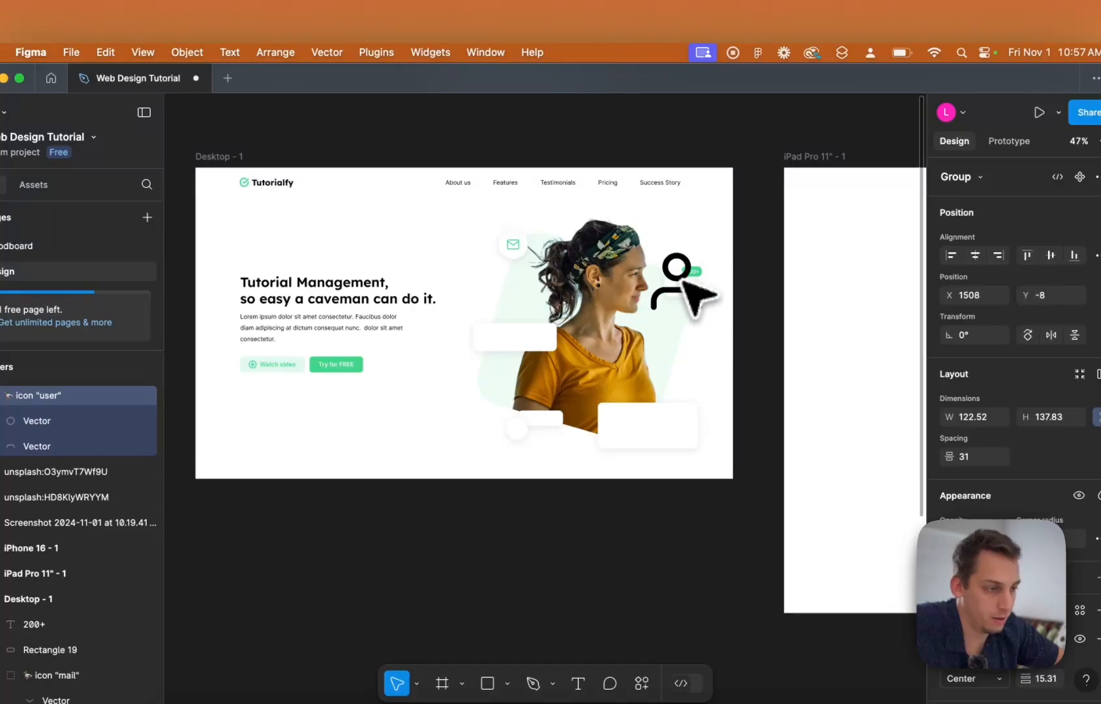
drag(743, 294, 670, 272)
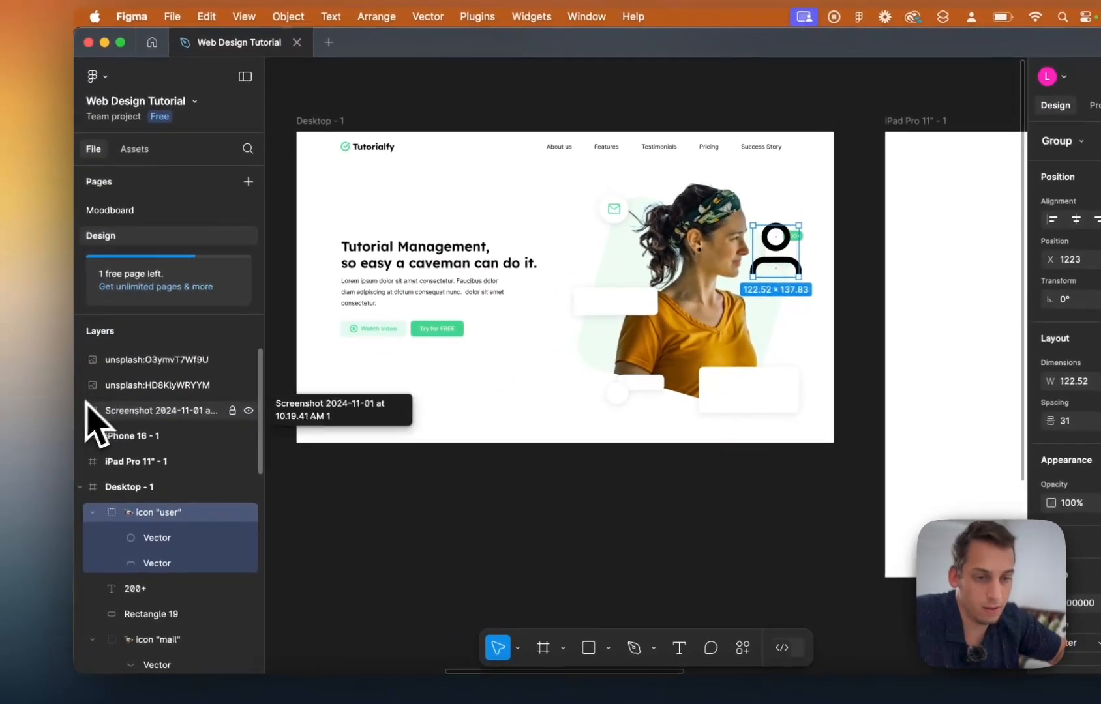
Delete the two unused Unsplash portrait photos lying below and beside the iPhone frame.
click(134, 384)
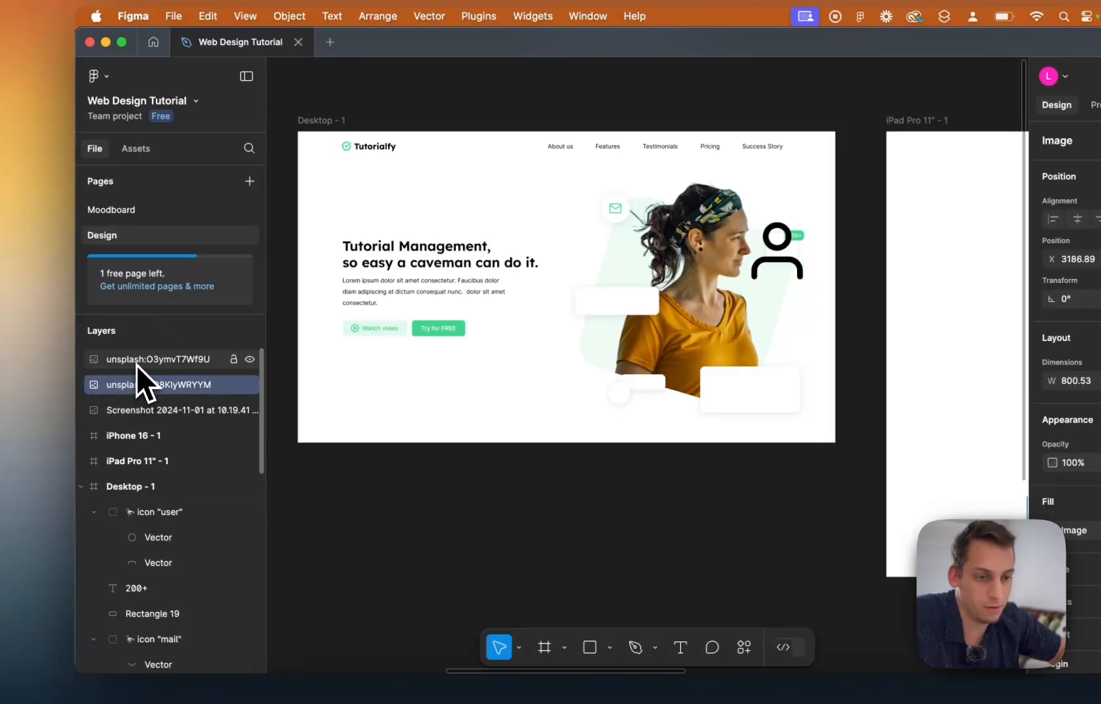
click(135, 382)
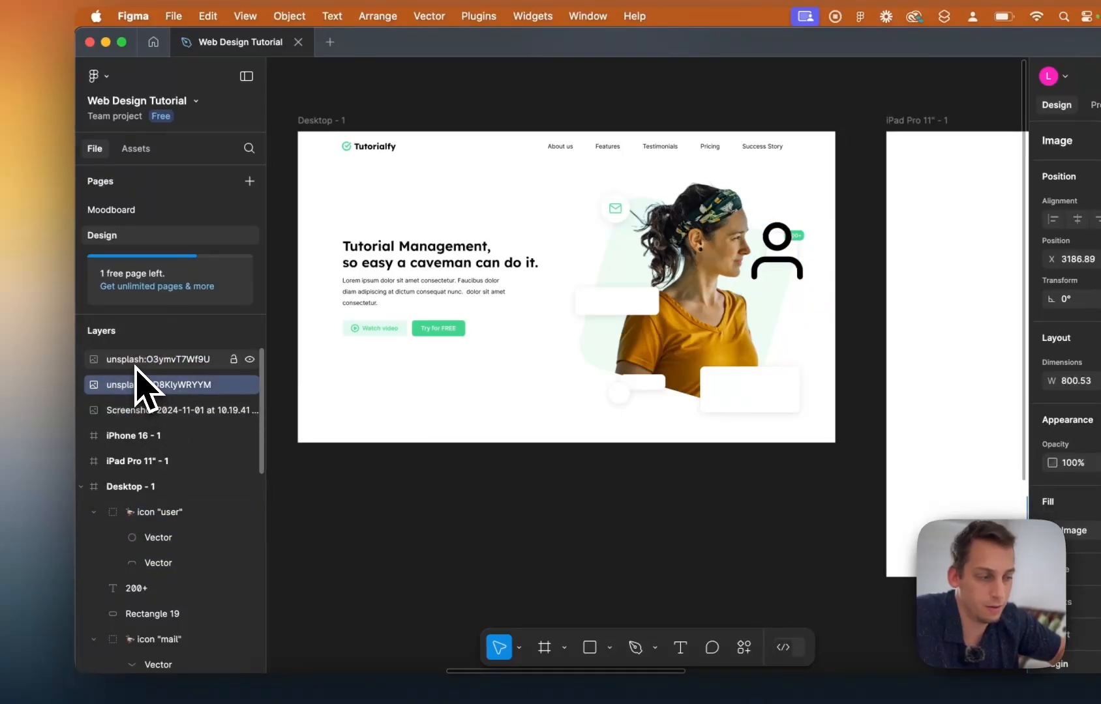
scroll(541, 405, down, 10)
click(799, 476)
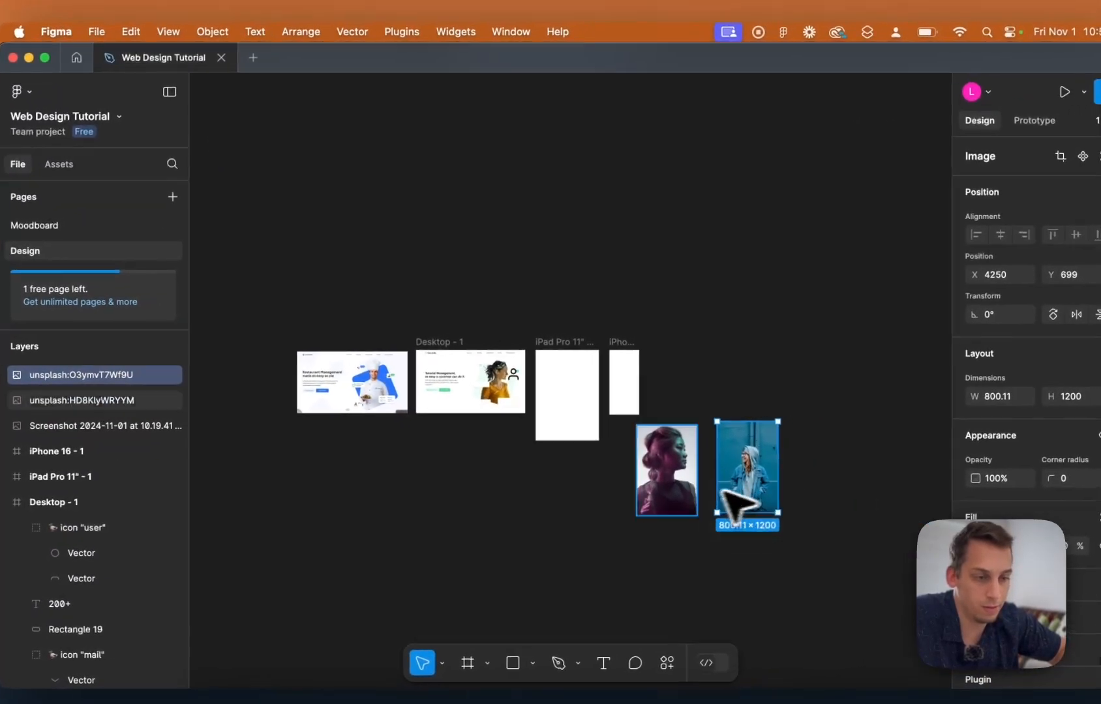
click(691, 490)
key(BackSpace)
click(717, 491)
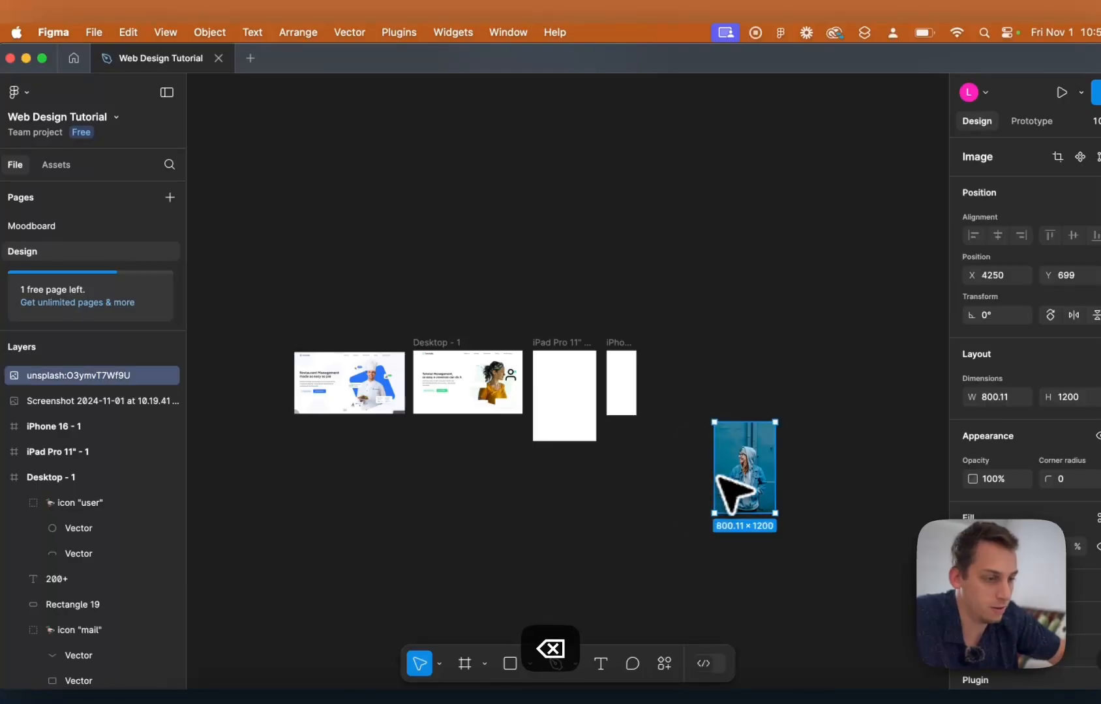
key(BackSpace)
Scale the user icon down proportionally to about 39 × 44 and centre it on the small white card.
scroll(365, 398, up, 10)
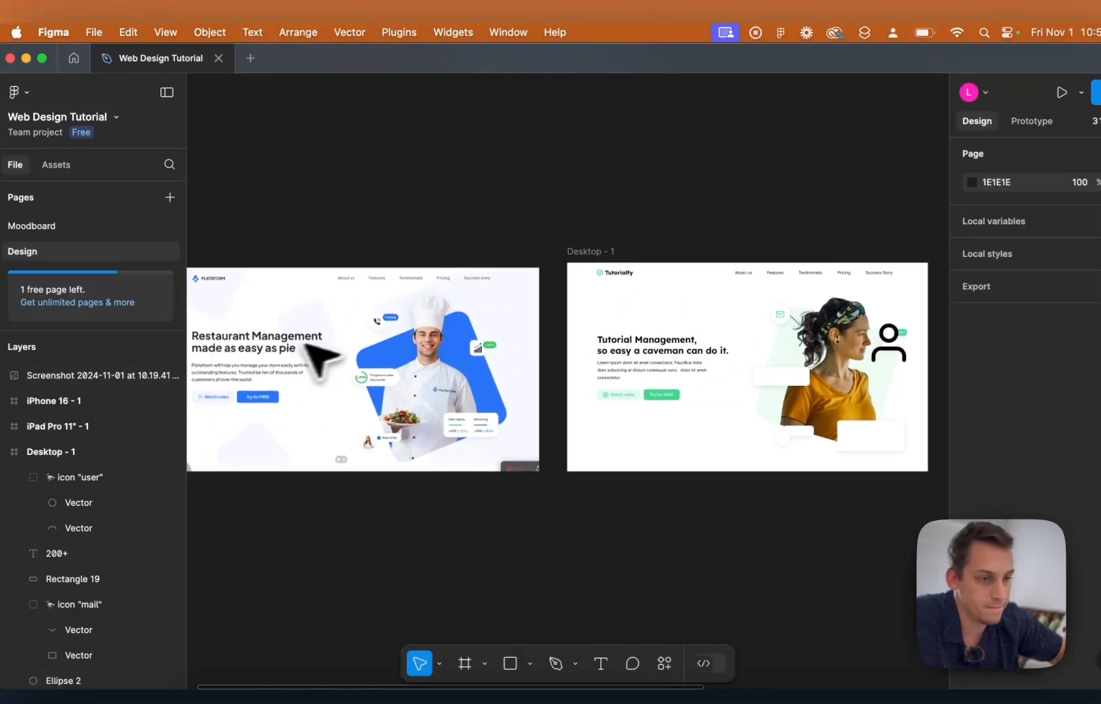
scroll(319, 362, down, 5)
scroll(386, 333, right, 5)
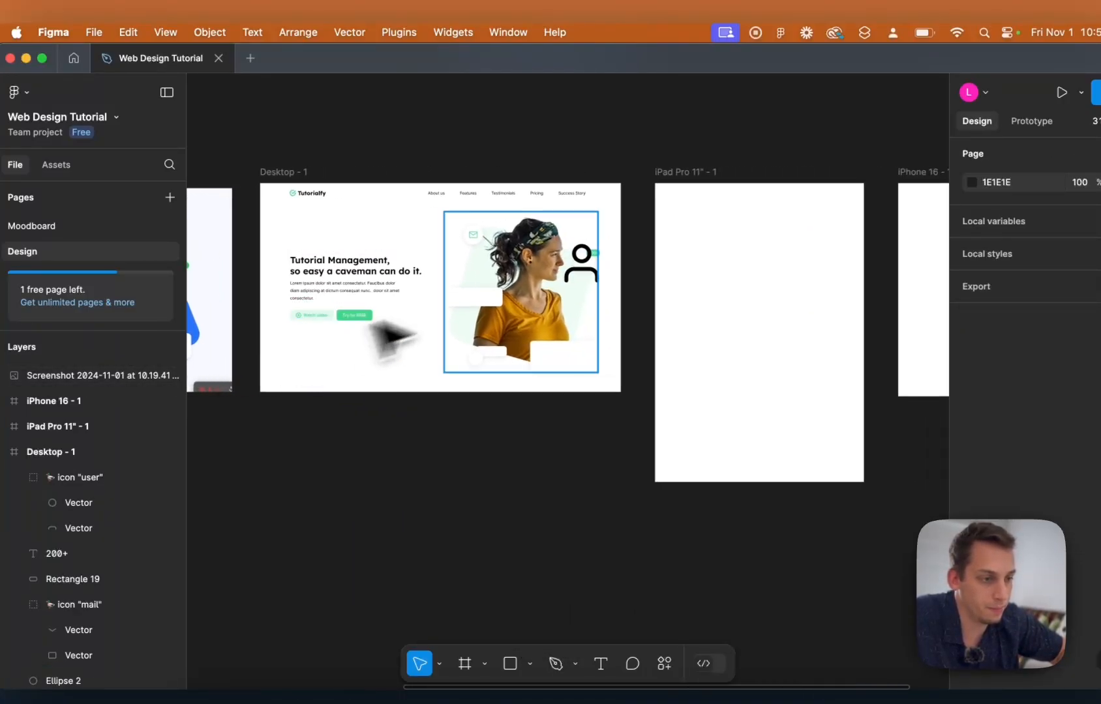
click(589, 277)
scroll(591, 282, up, 8)
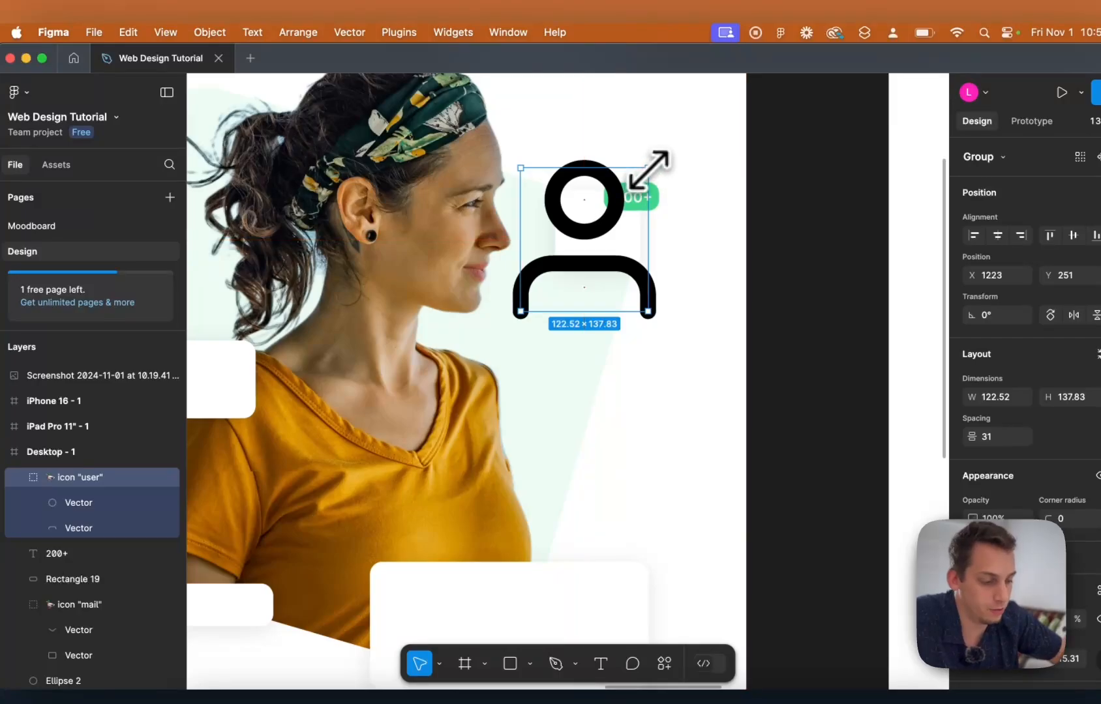
drag(650, 169, 606, 216)
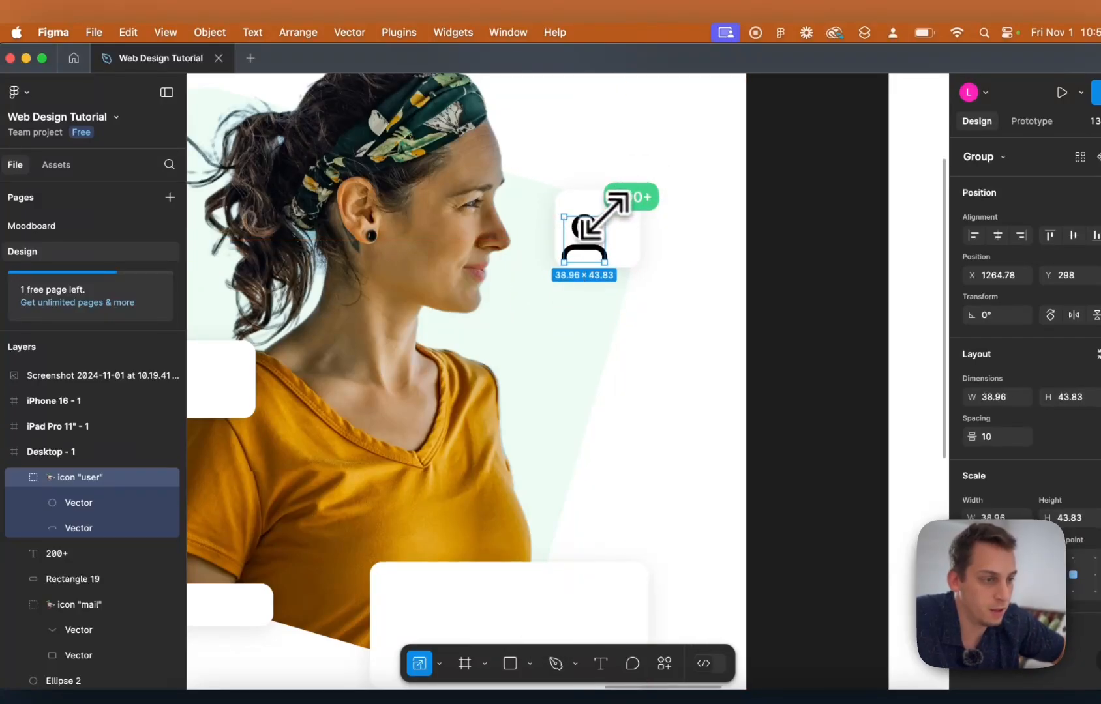
scroll(594, 235, up, 5)
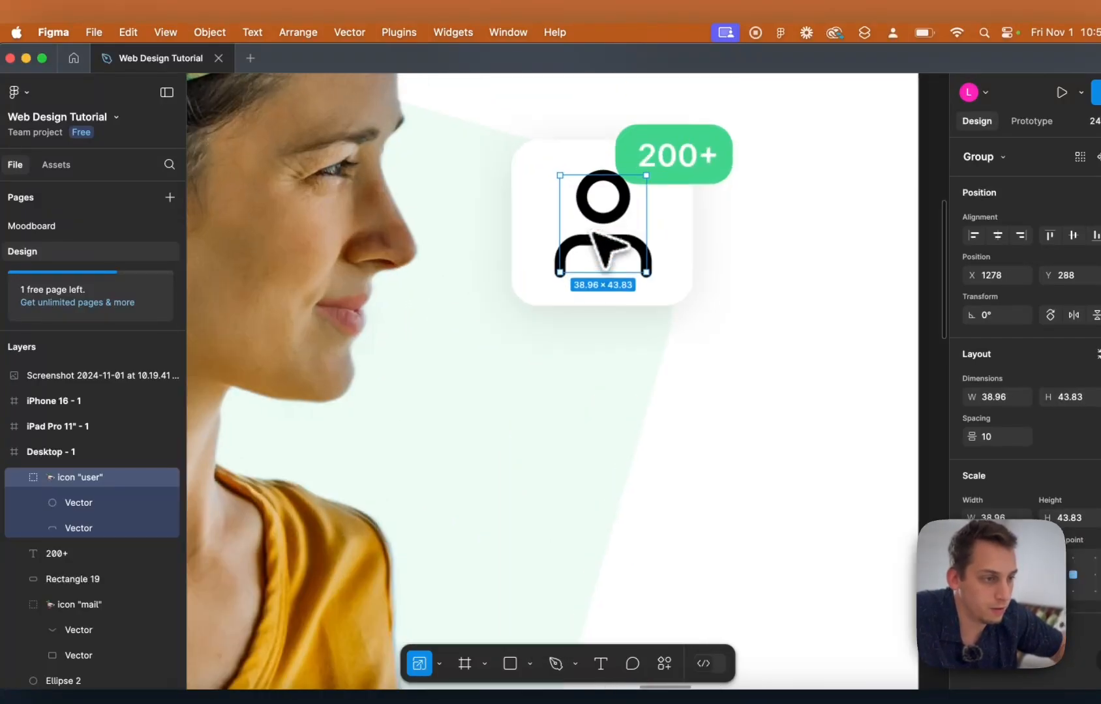
Leave scaling mode and reduce the stroke weight of the user icon for a thinner outline.
scroll(654, 169, down, 5)
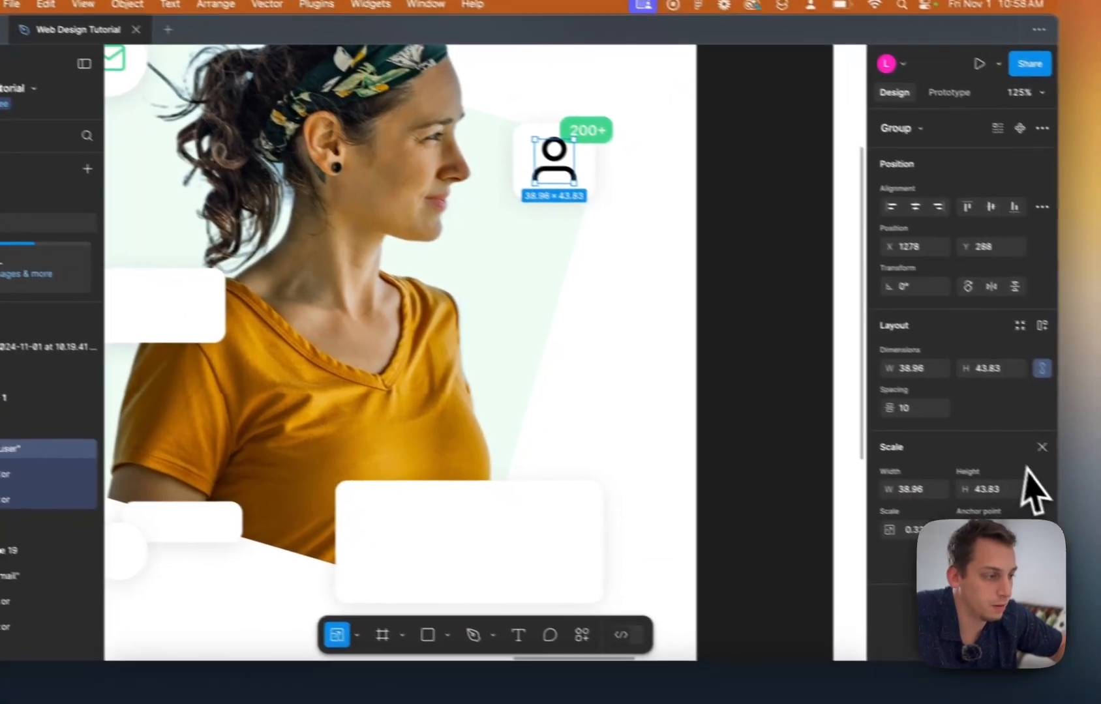
click(1016, 441)
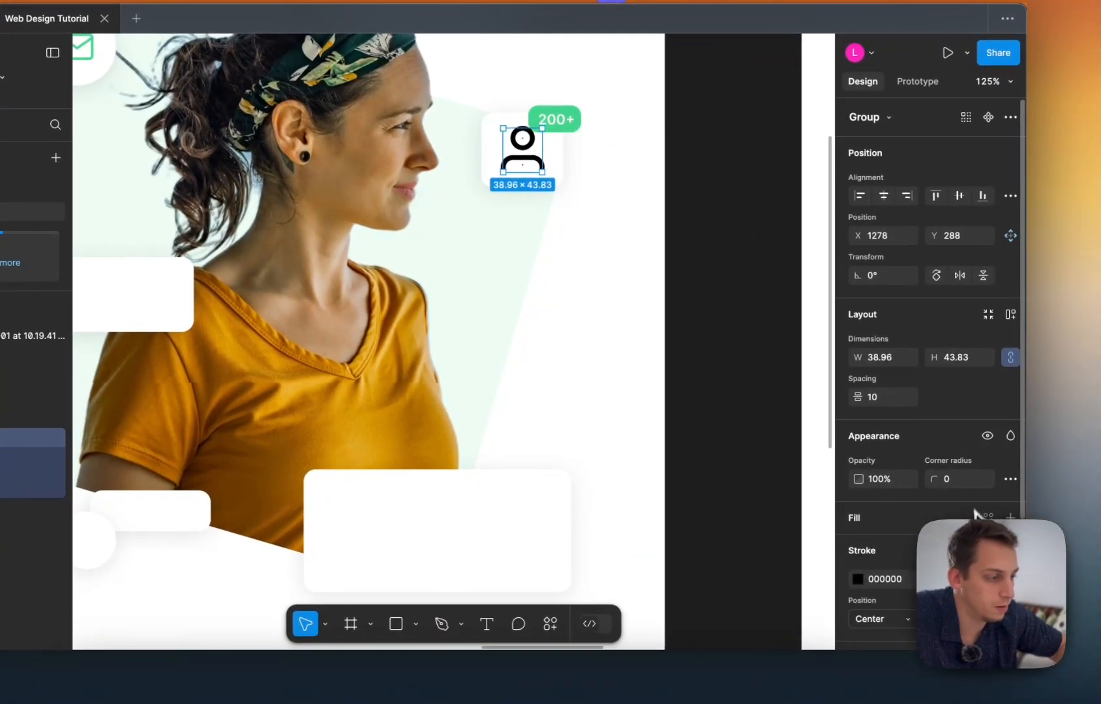
scroll(572, 170, up, 1)
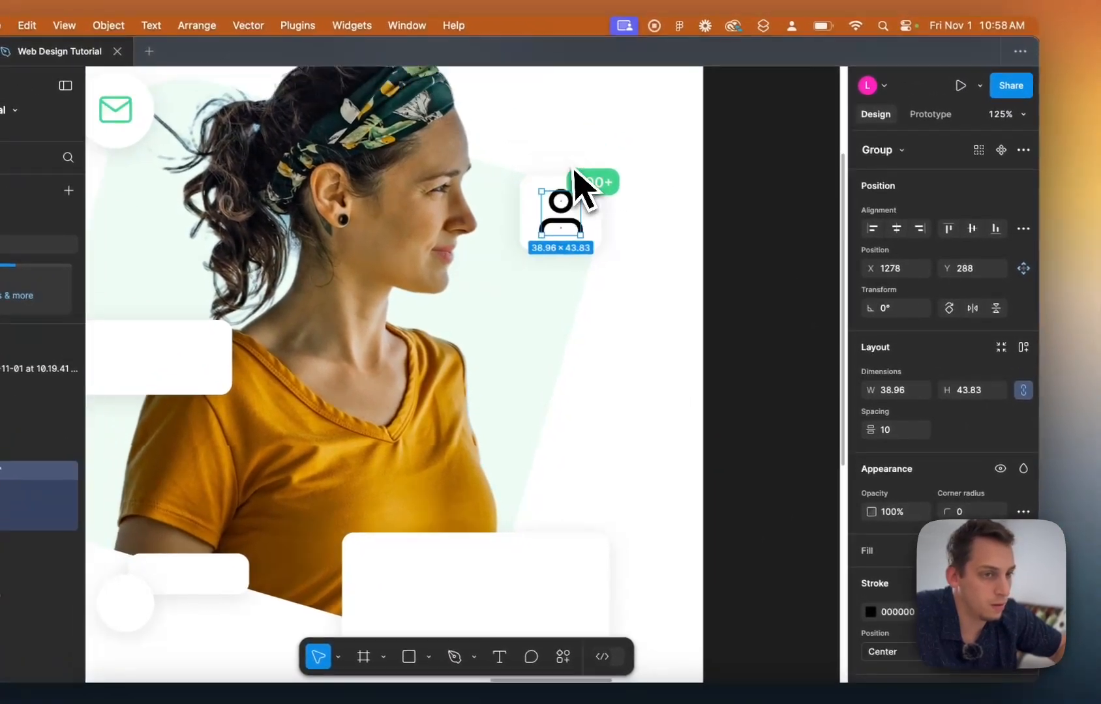
scroll(573, 170, up, 1)
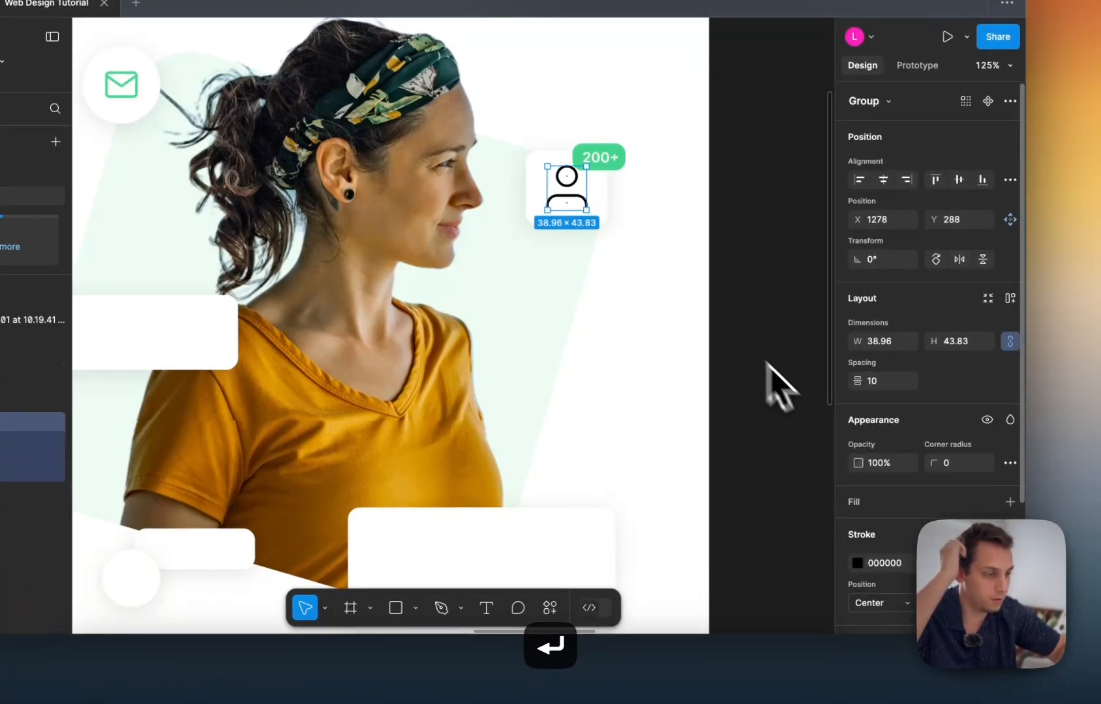
Set the user icon's stroke colour to the green 41D58D and deselect it.
click(858, 563)
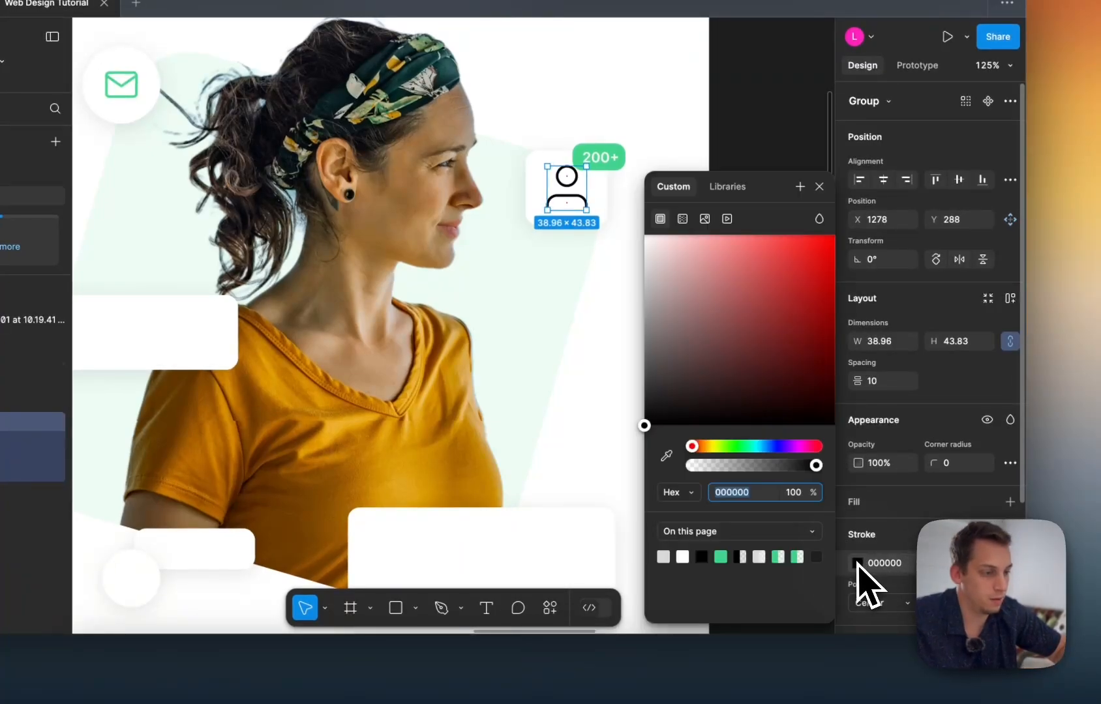
click(723, 557)
click(783, 103)
scroll(783, 103, down, 5)
scroll(769, 112, left, 3)
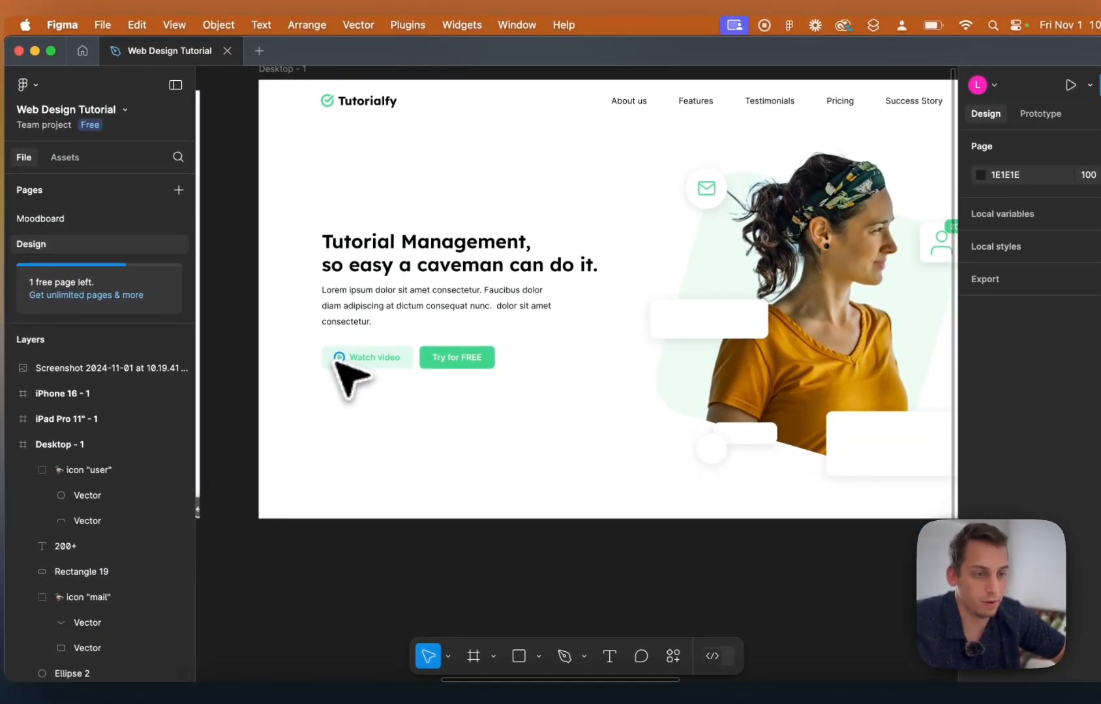
Compare the stroke settings of the play icon, the logo checkmark, and the user and mail icons.
click(338, 358)
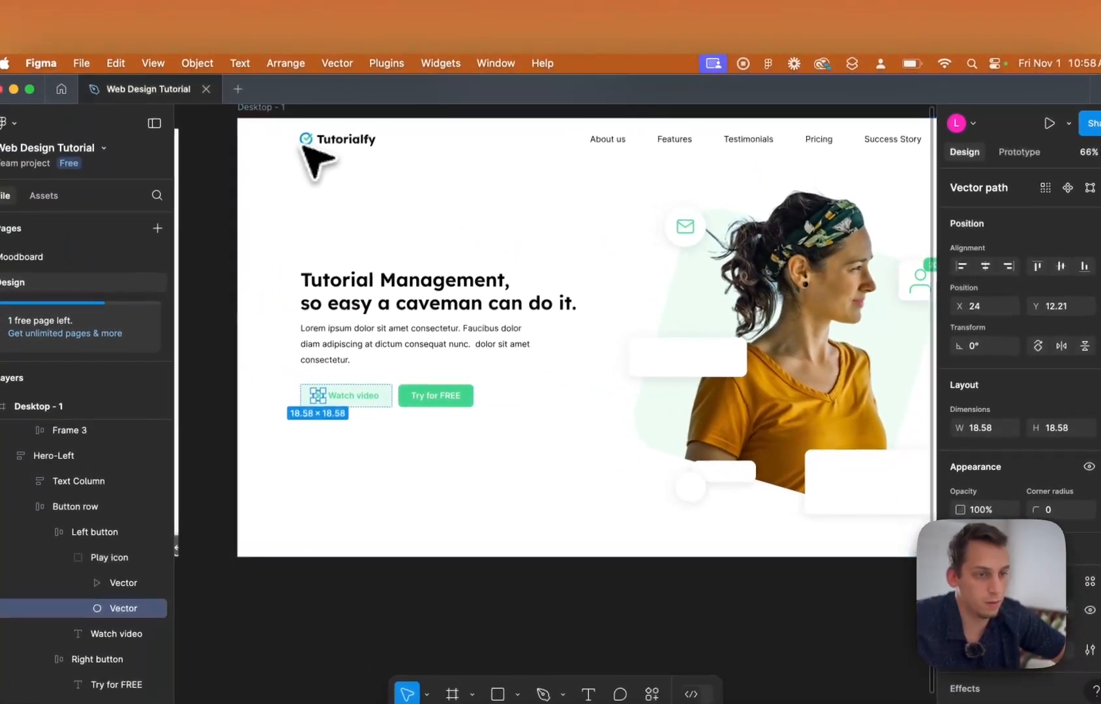
click(304, 141)
scroll(508, 388, right, 5)
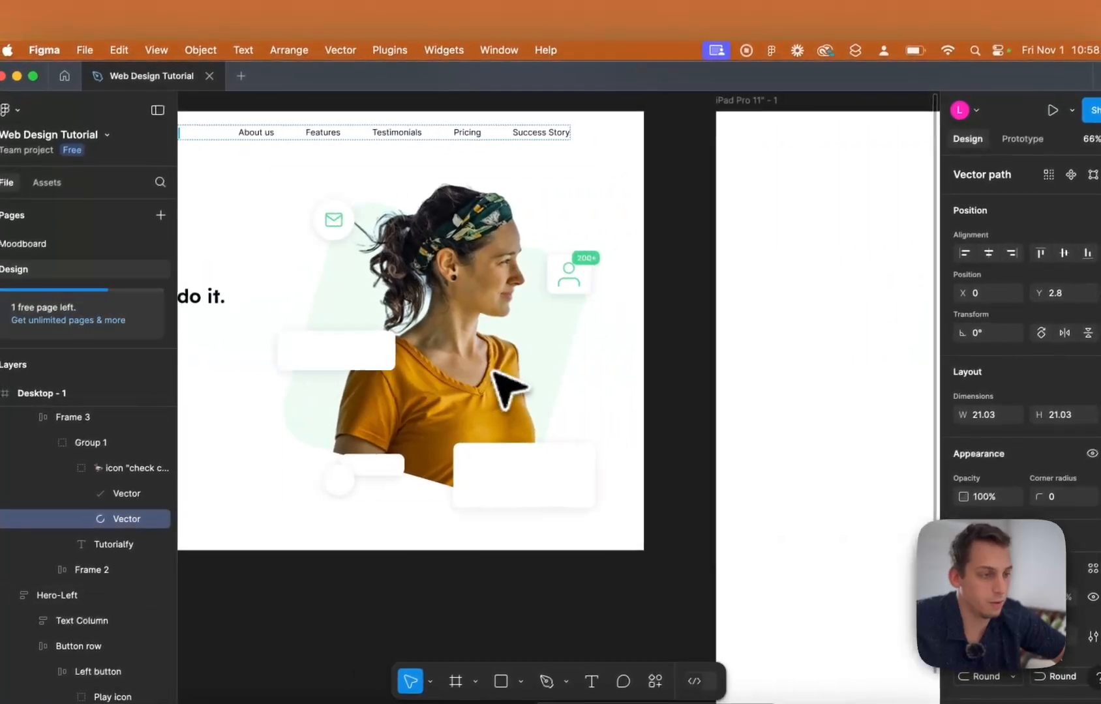
click(569, 277)
shift+click(335, 222)
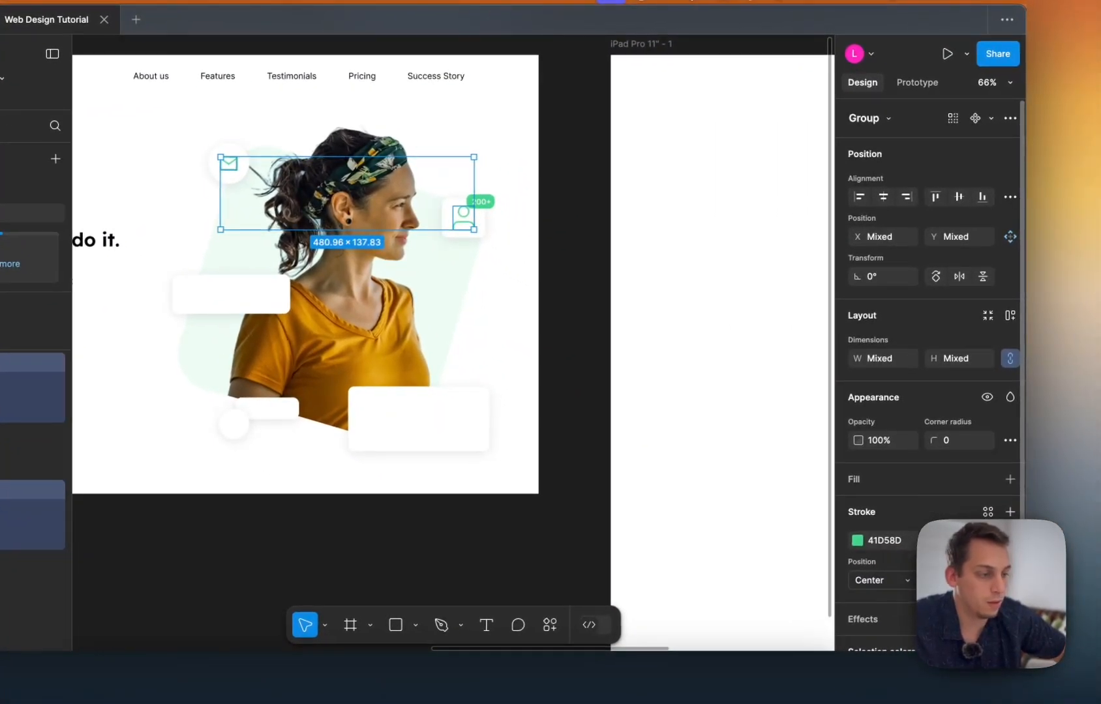
click(564, 267)
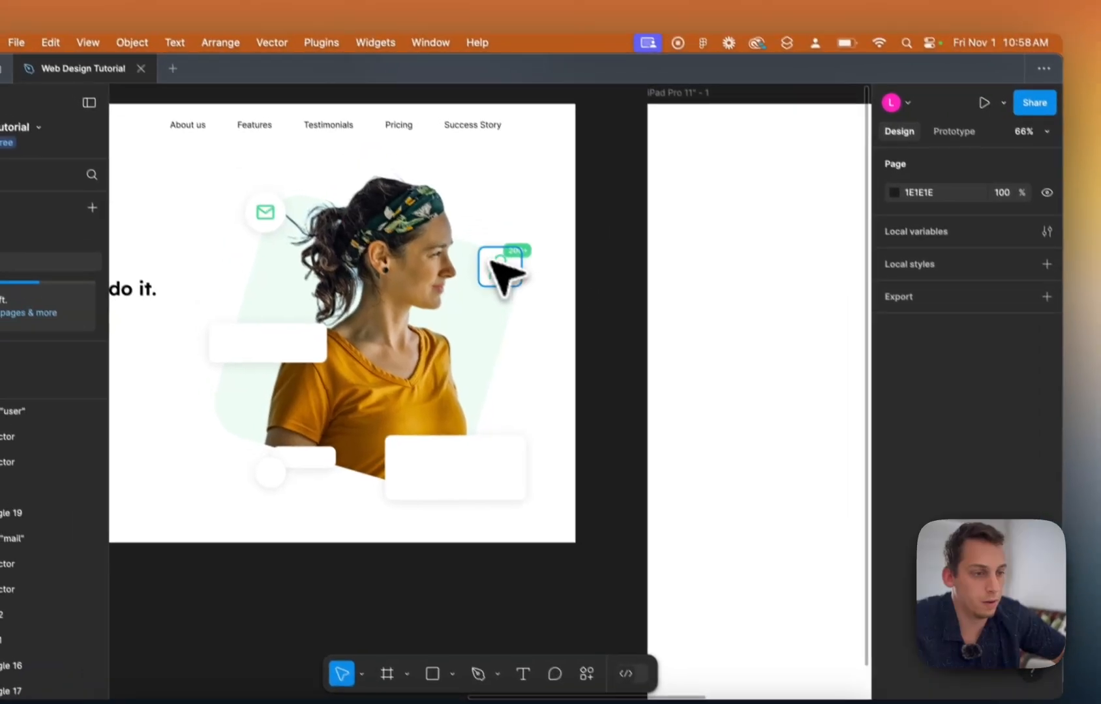
click(458, 217)
scroll(459, 217, up, 6)
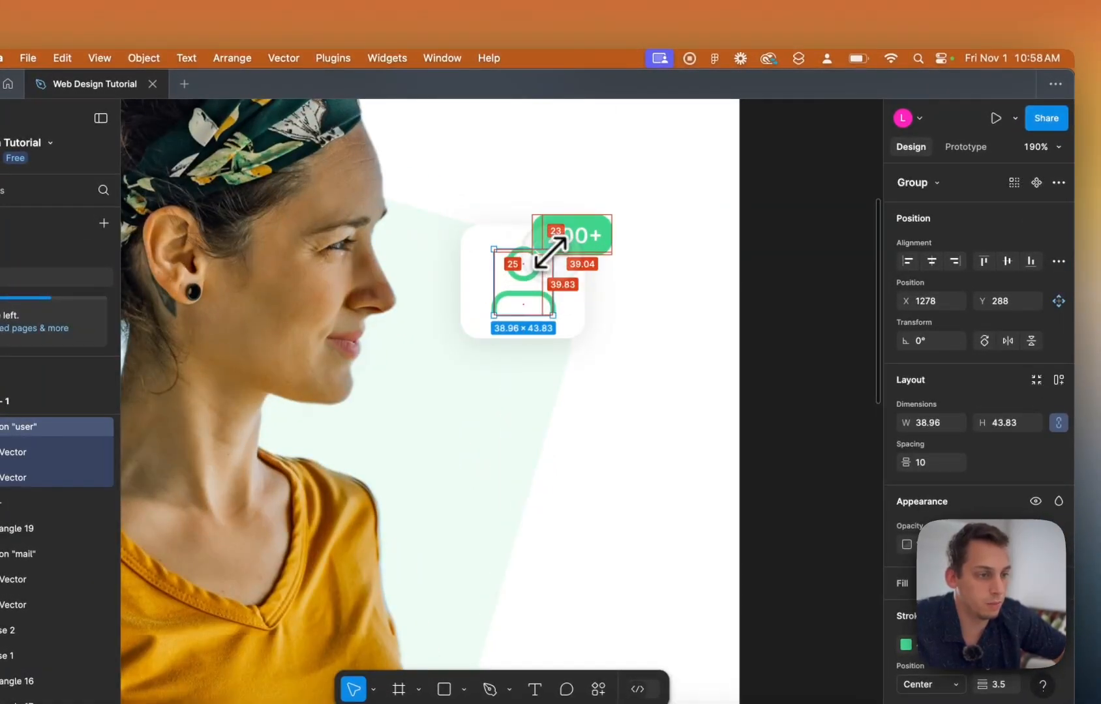
click(766, 319)
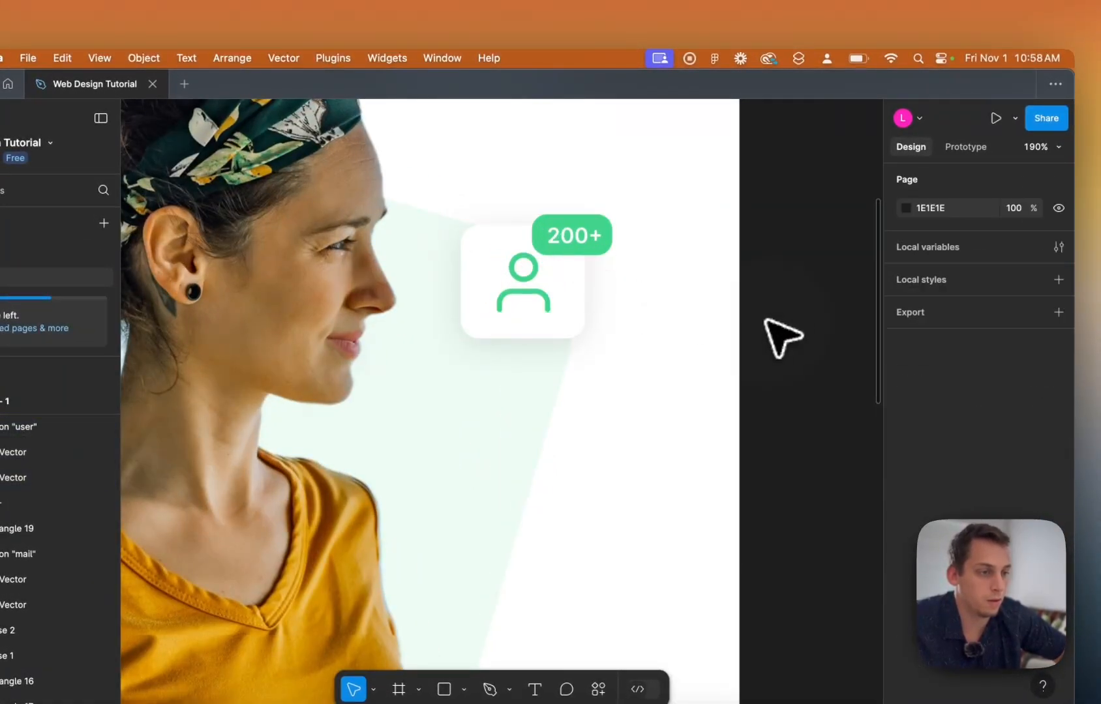
Compare the hero illustration with the chef reference and examine its progress card with the percentage ring.
scroll(767, 323, up, 2)
scroll(767, 323, left, 1)
scroll(767, 323, down, 5)
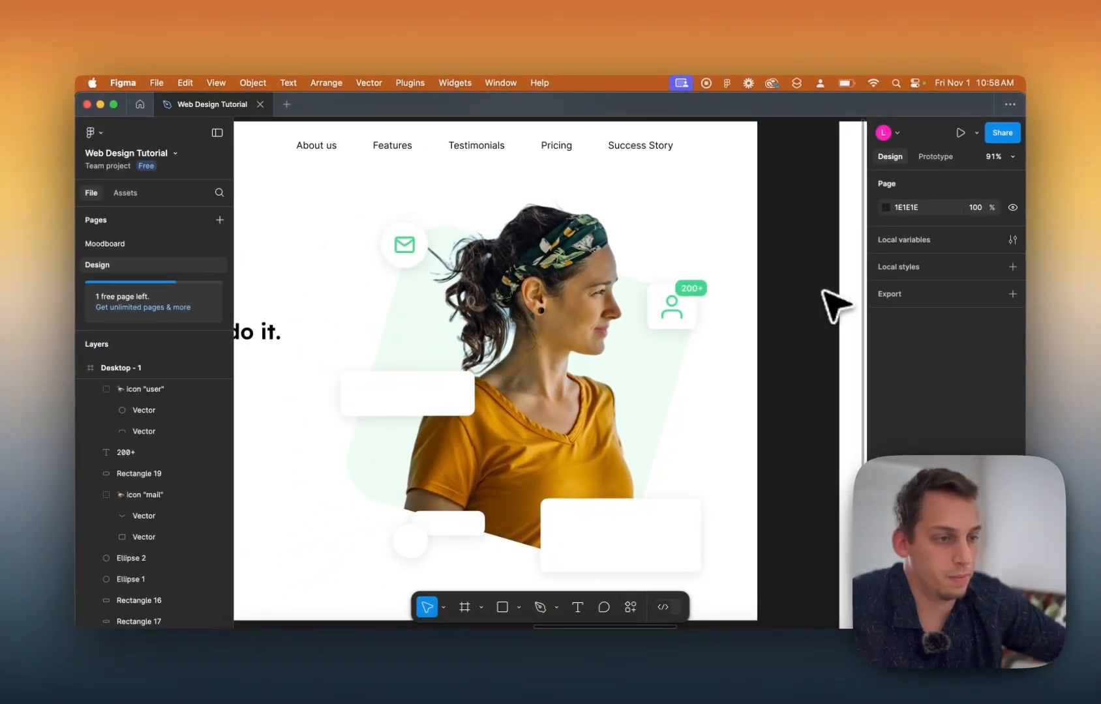
scroll(815, 306, left, 3)
scroll(815, 306, down, 2)
scroll(784, 298, down, 5)
scroll(709, 339, down, 2)
scroll(710, 339, right, 2)
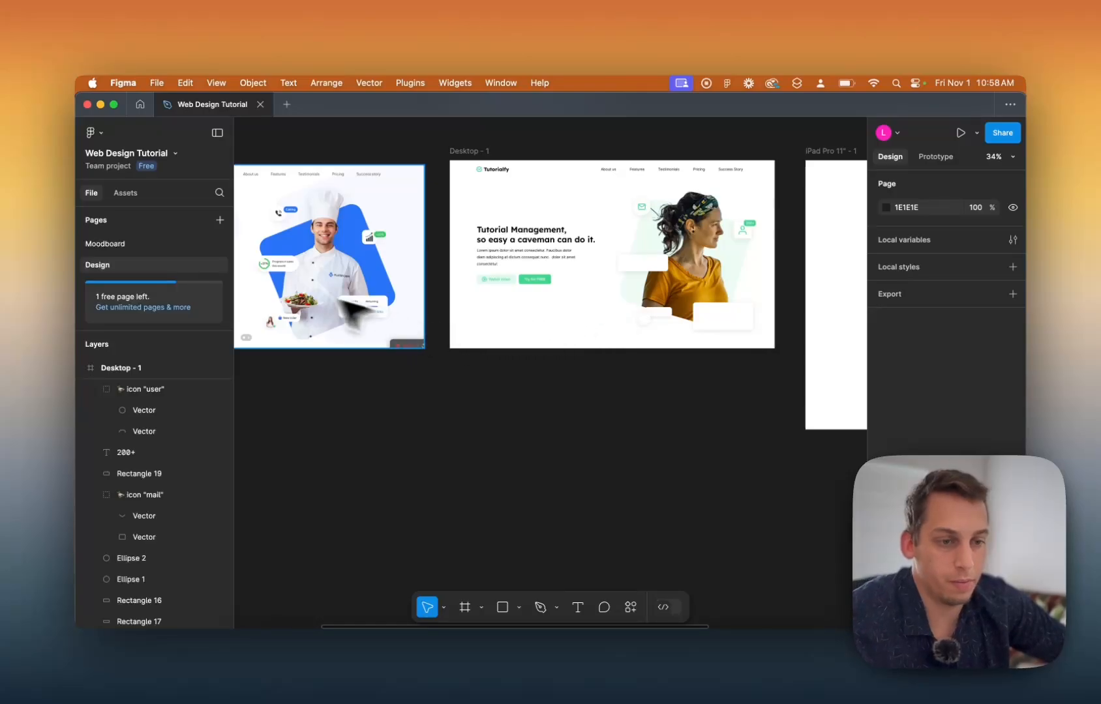
scroll(266, 269, up, 5)
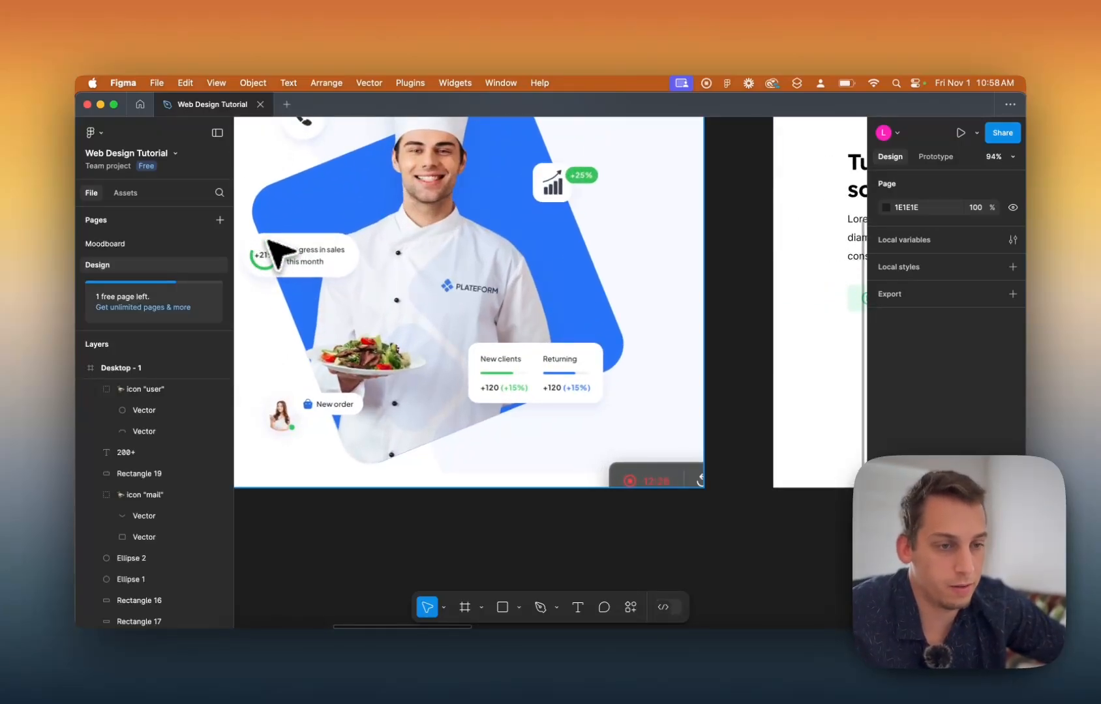
scroll(536, 290, right, 10)
scroll(546, 290, left, 15)
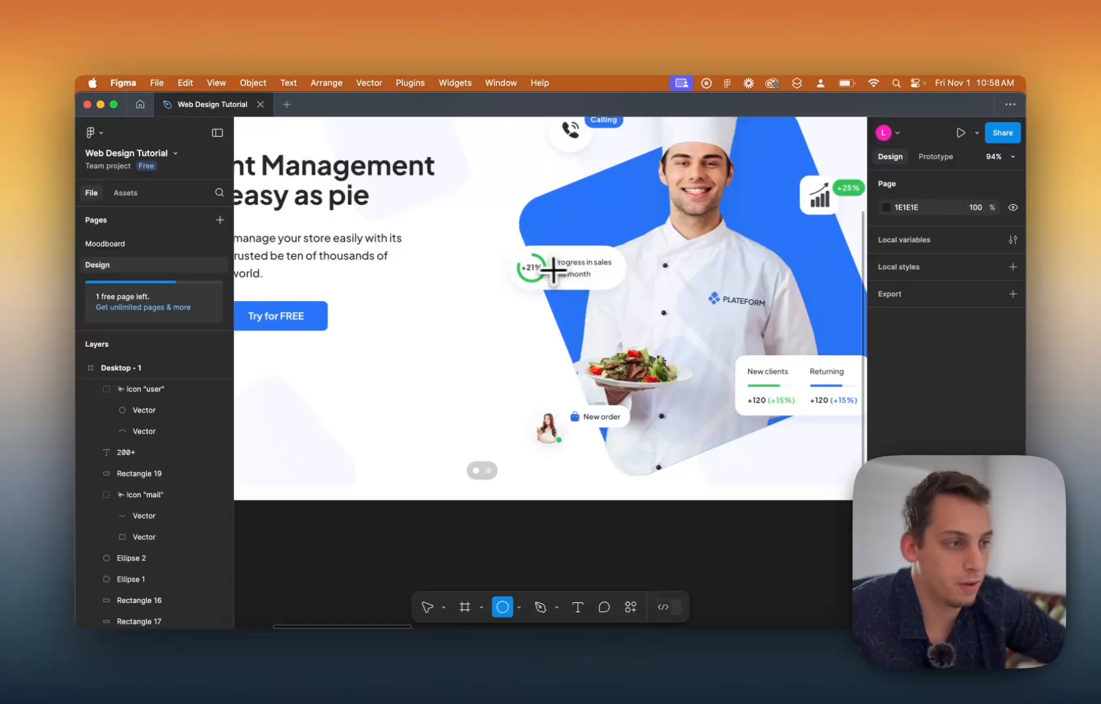
Draw a 48 × 48 circle matching the reference's progress ring and move it to the blank area beside the card.
scroll(554, 270, up, 5)
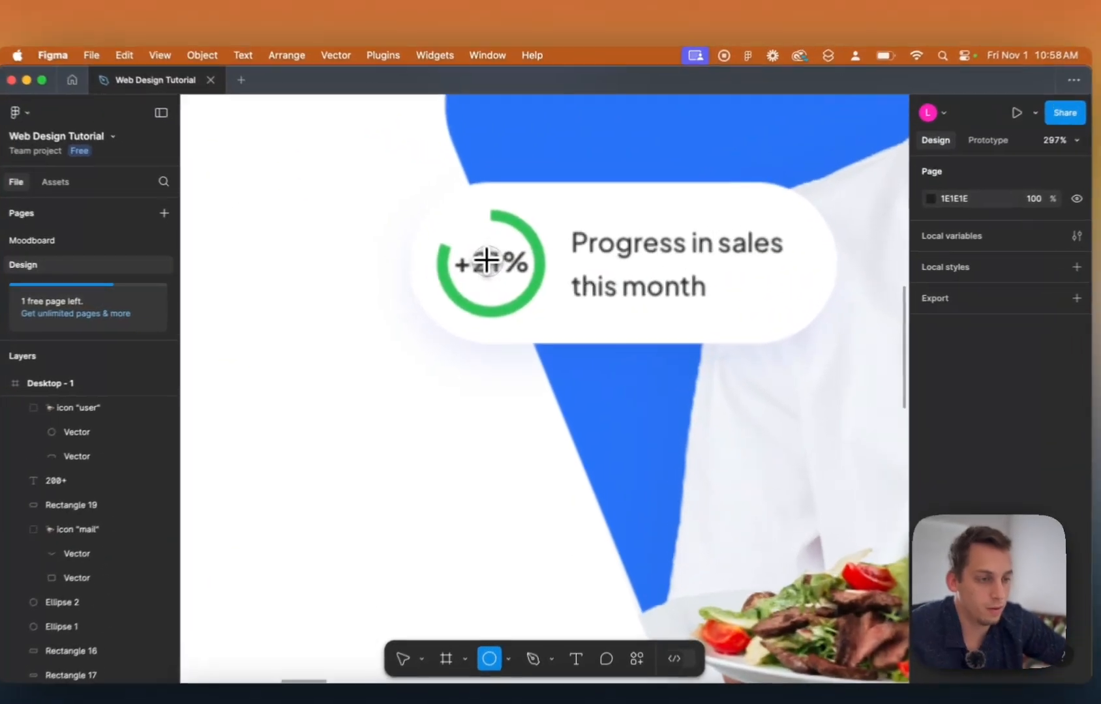
drag(502, 263, 539, 320)
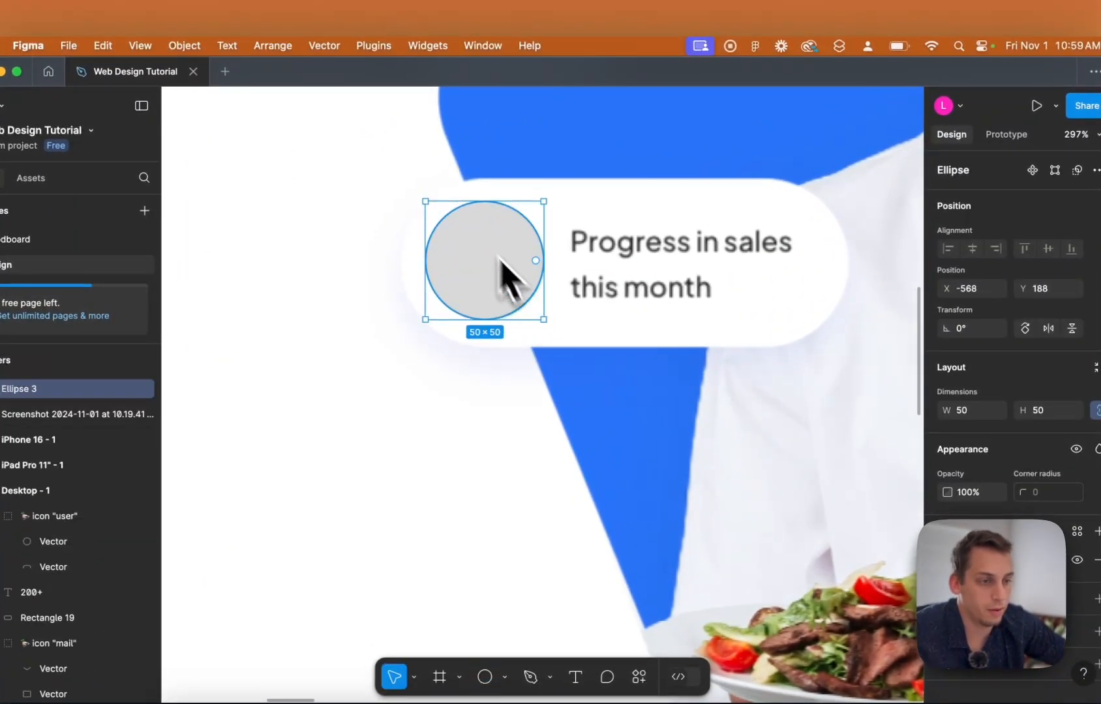
drag(429, 202, 437, 211)
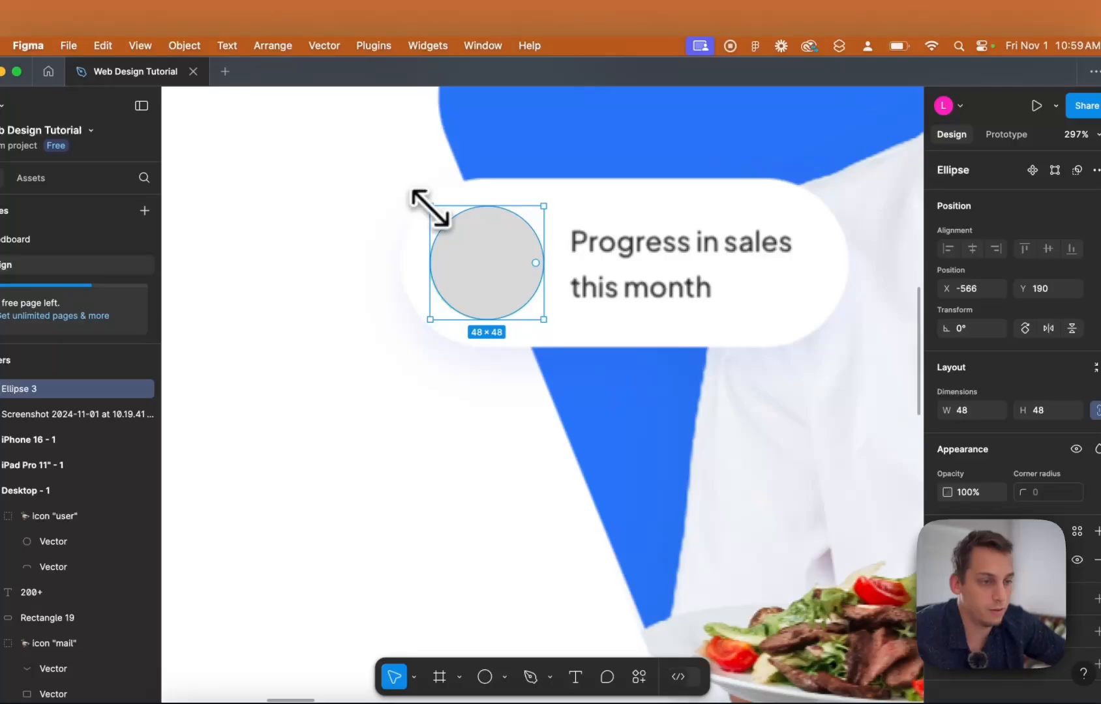
drag(500, 248, 348, 252)
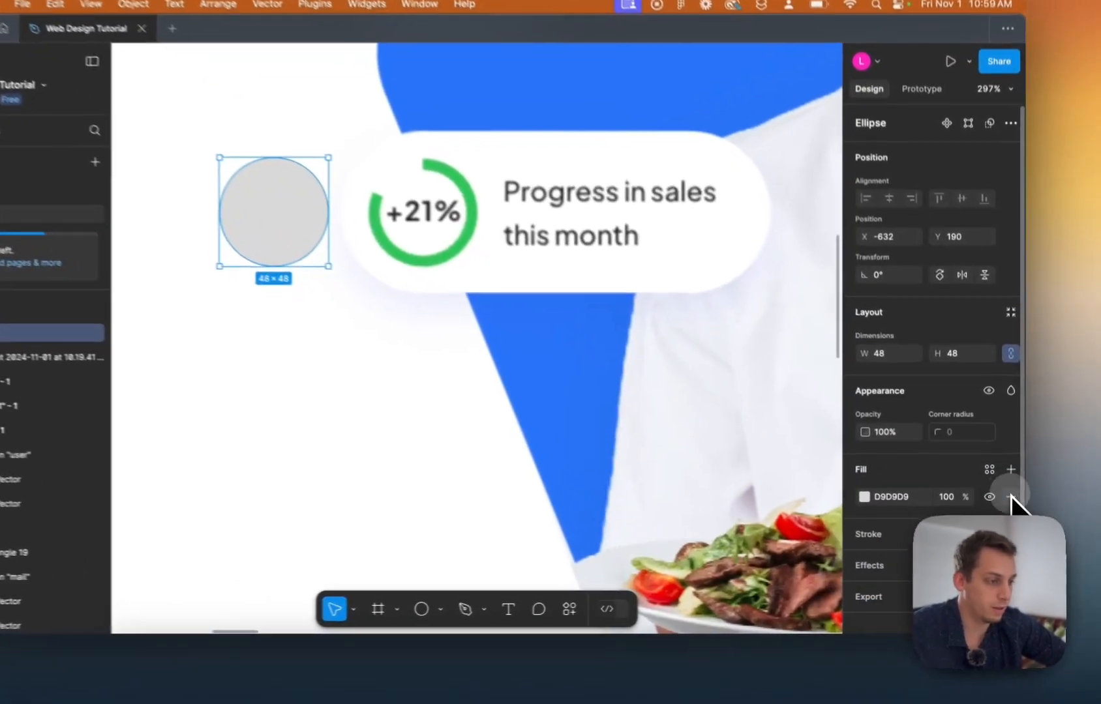
Remove the circle's fill and give it a green 41D58D inside stroke with a weight of 5.
click(1011, 513)
click(1012, 513)
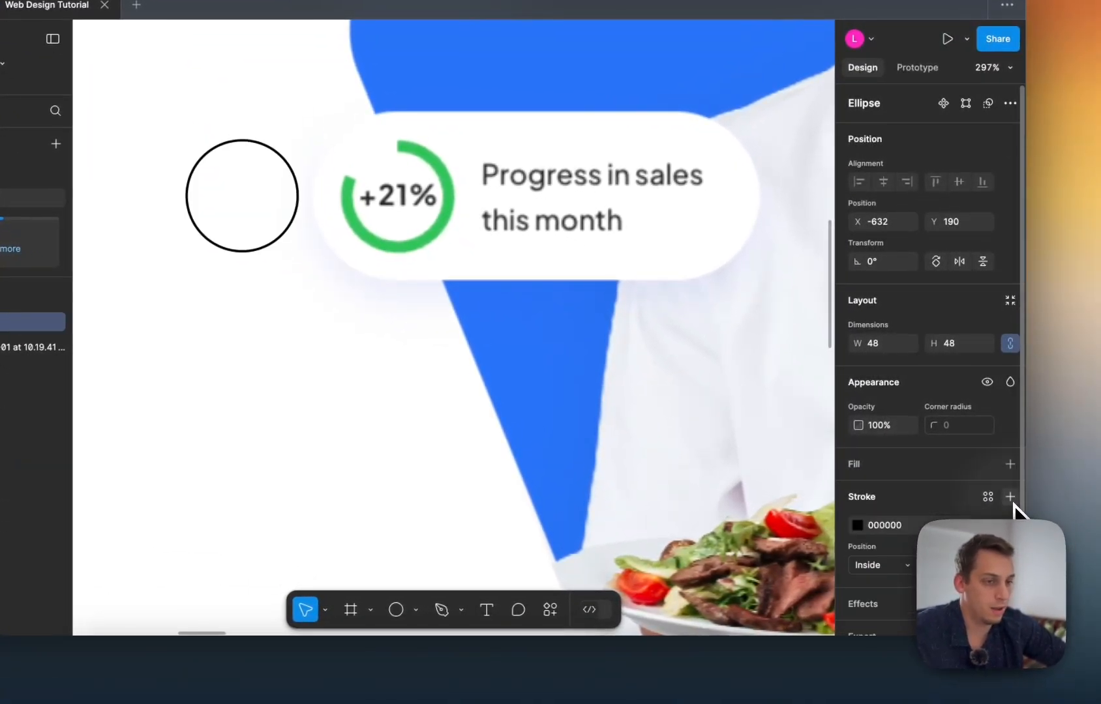
click(858, 526)
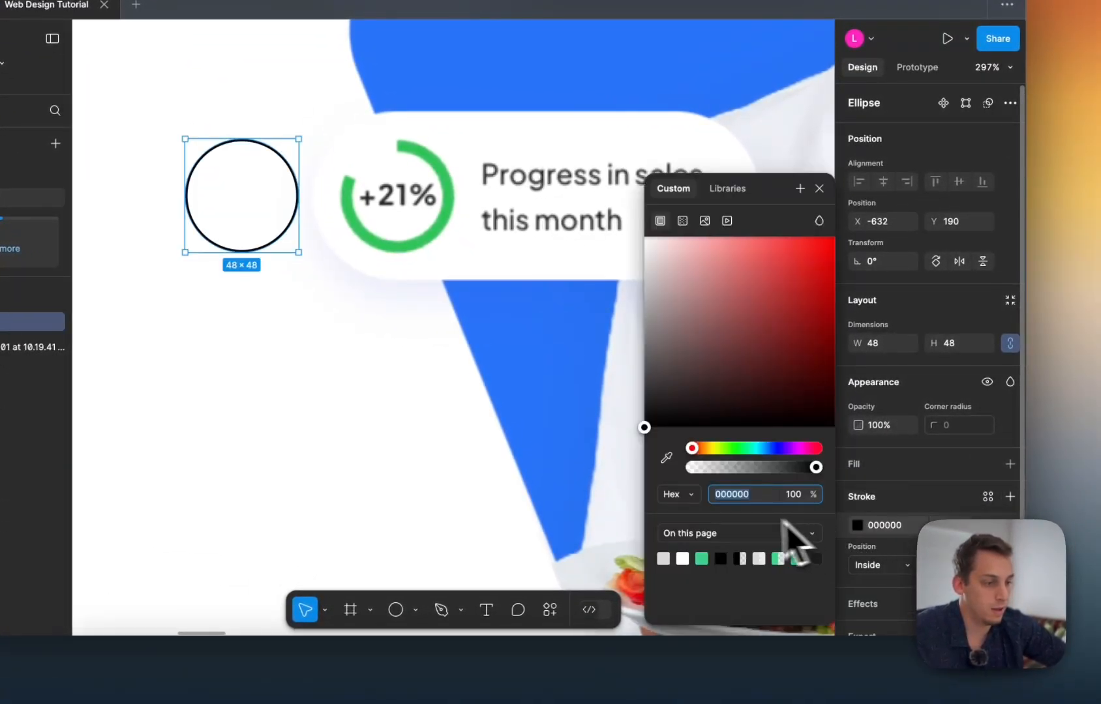
click(701, 559)
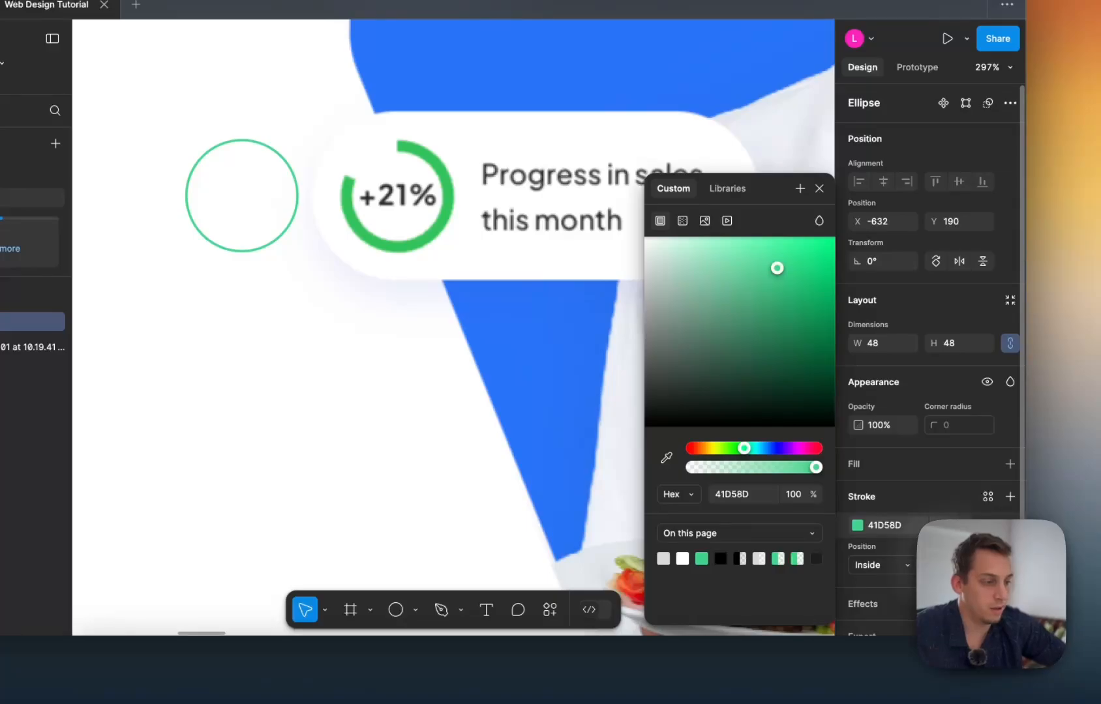
key(Up)
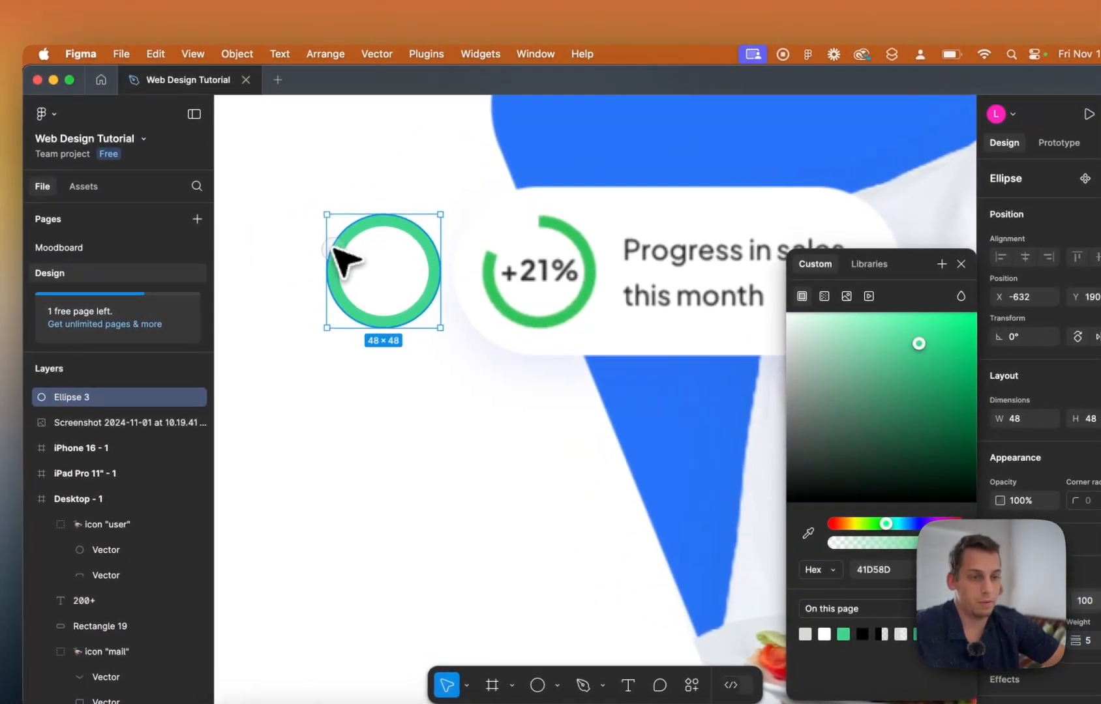
Open the ring's upper-left quarter by adding an anchor point on that arc and deleting it, then leave vector editing.
double_click(191, 175)
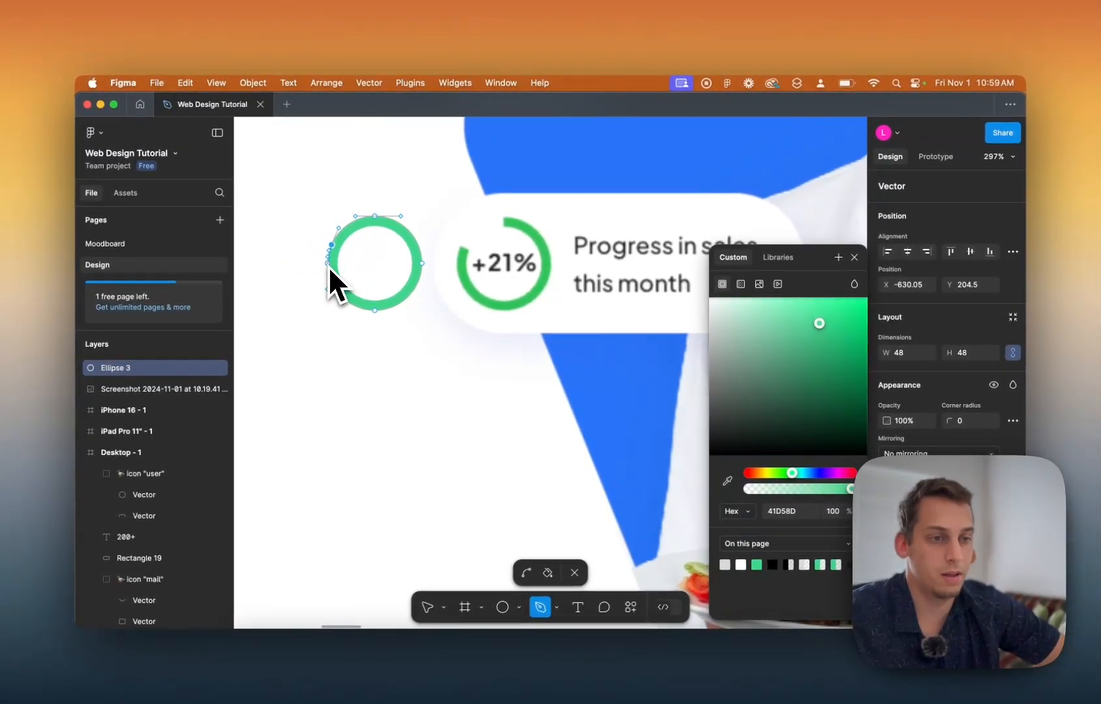
key(v)
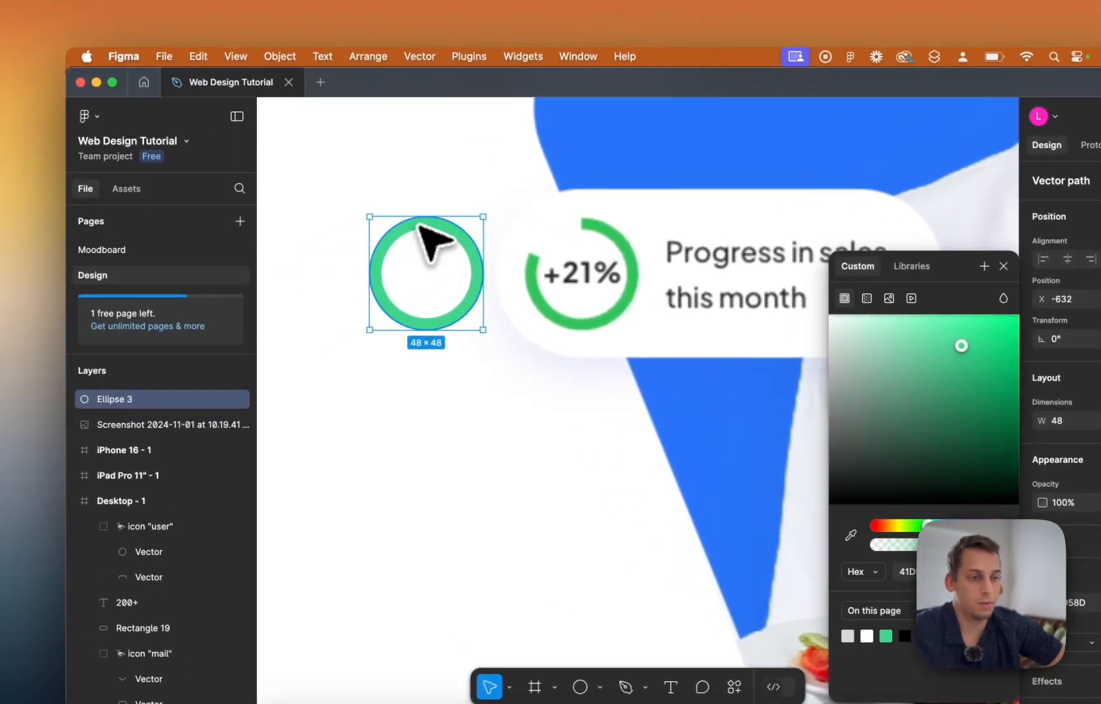
double_click(394, 234)
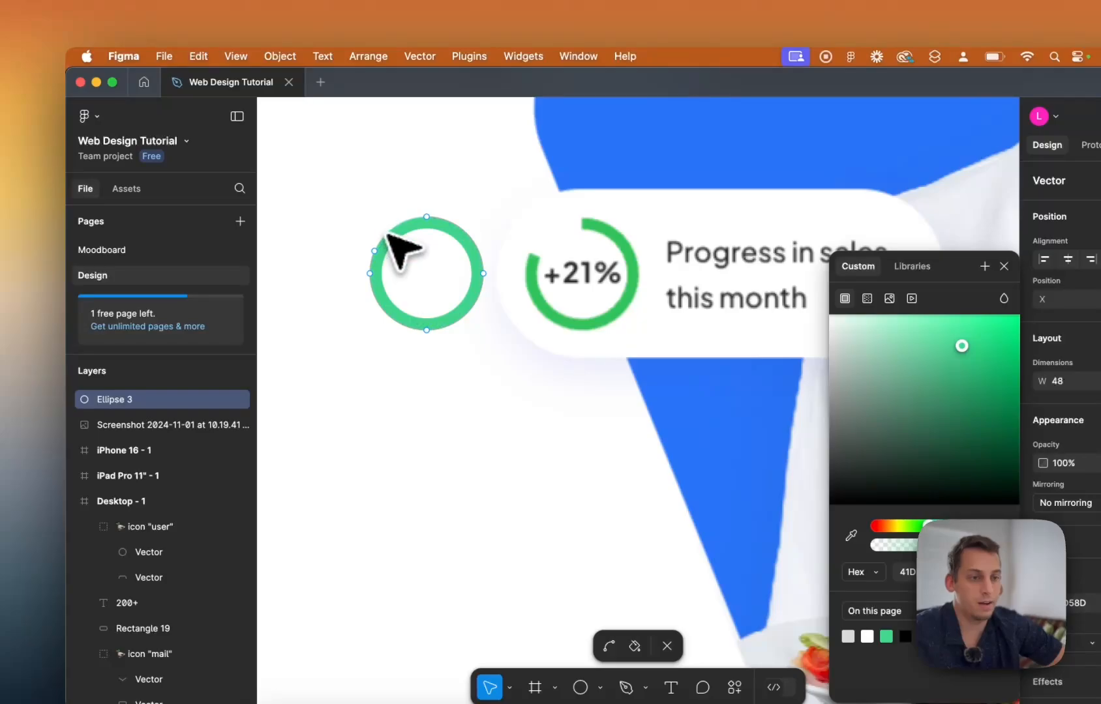
click(372, 253)
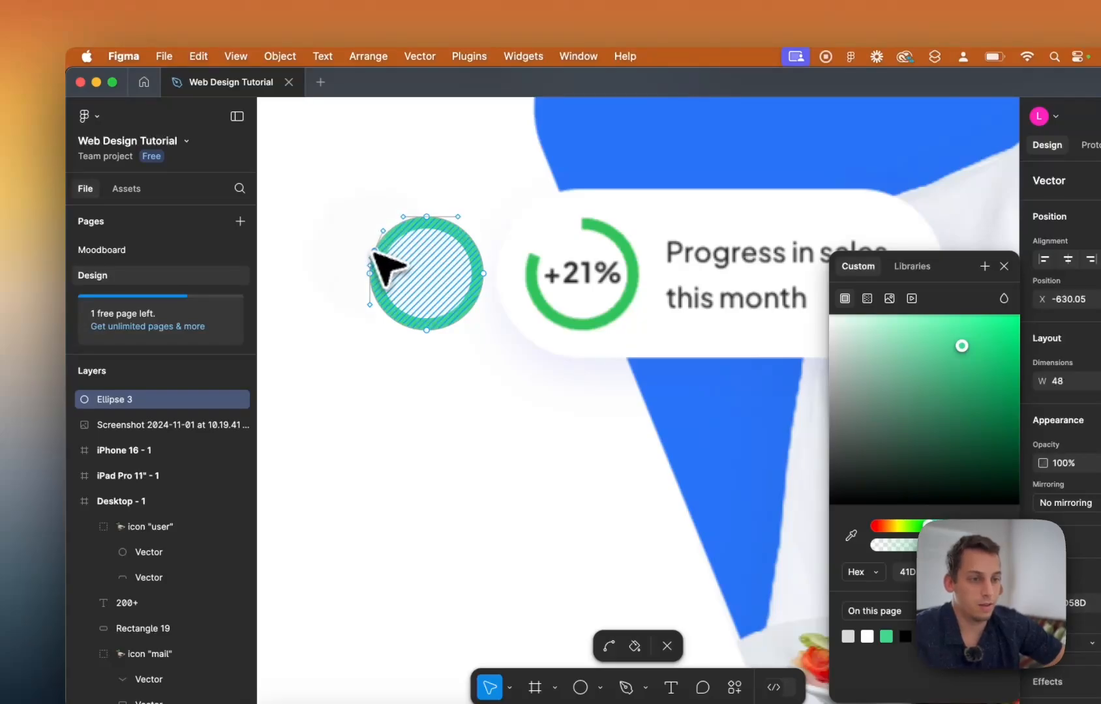
key(BackSpace)
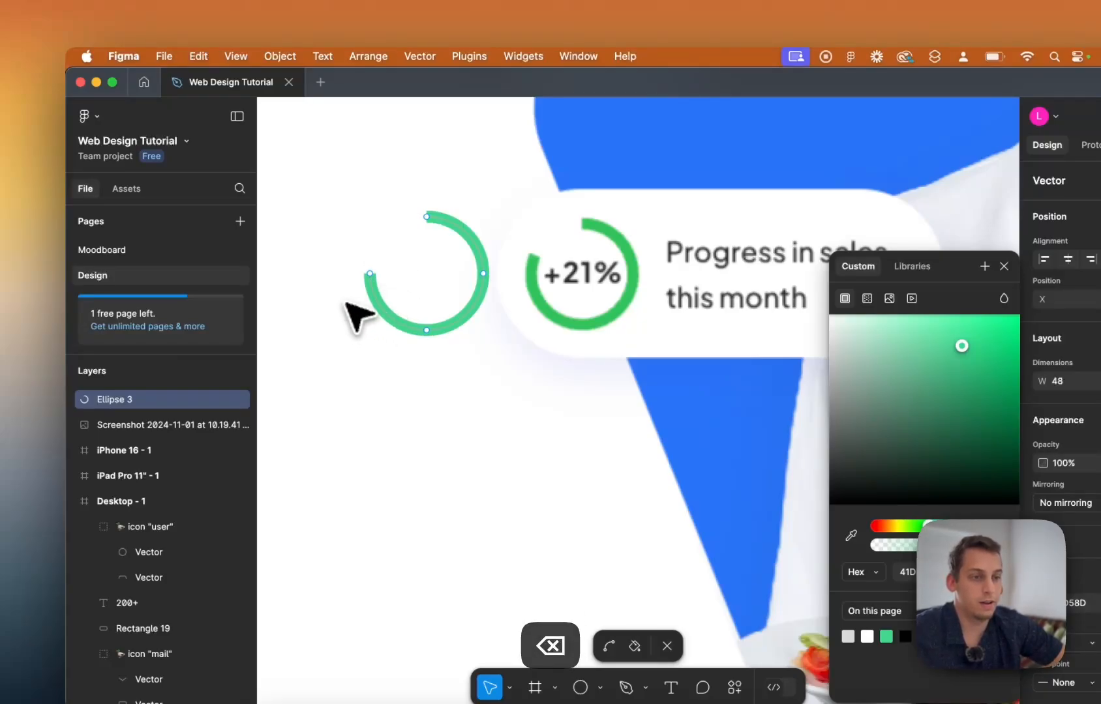
key(Escape)
click(346, 303)
Move the open green ring onto the left end of the wide white card beside the woman's shoulder.
scroll(349, 303, down, 5)
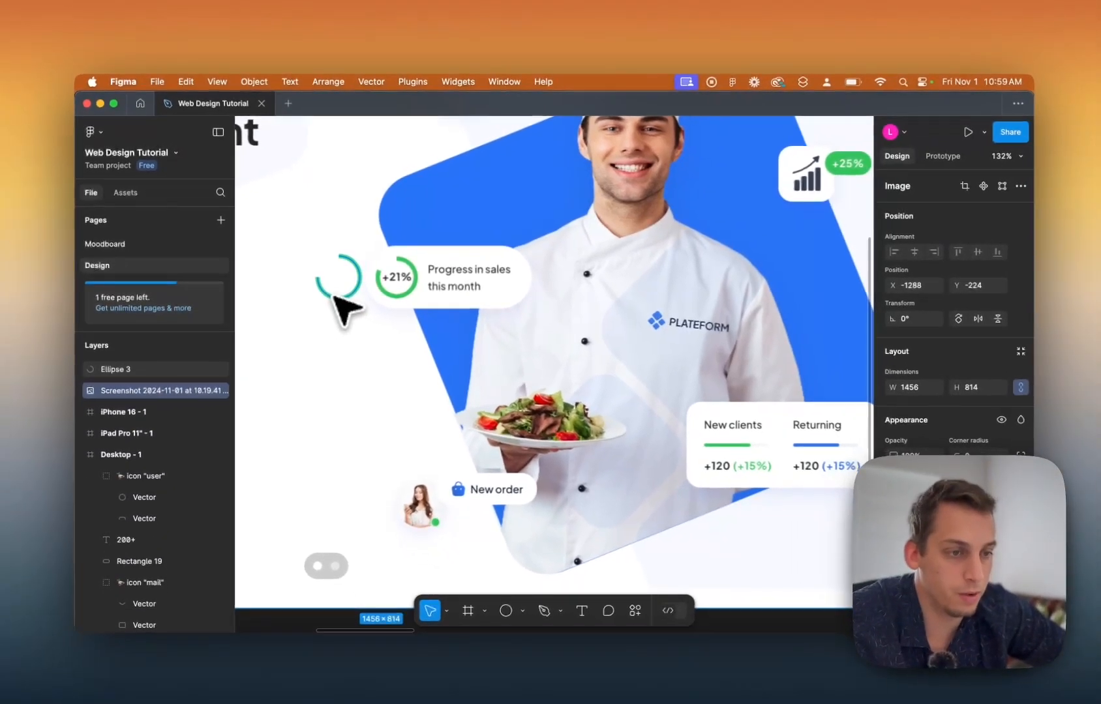
scroll(376, 313, up, 5)
scroll(343, 309, down, 5)
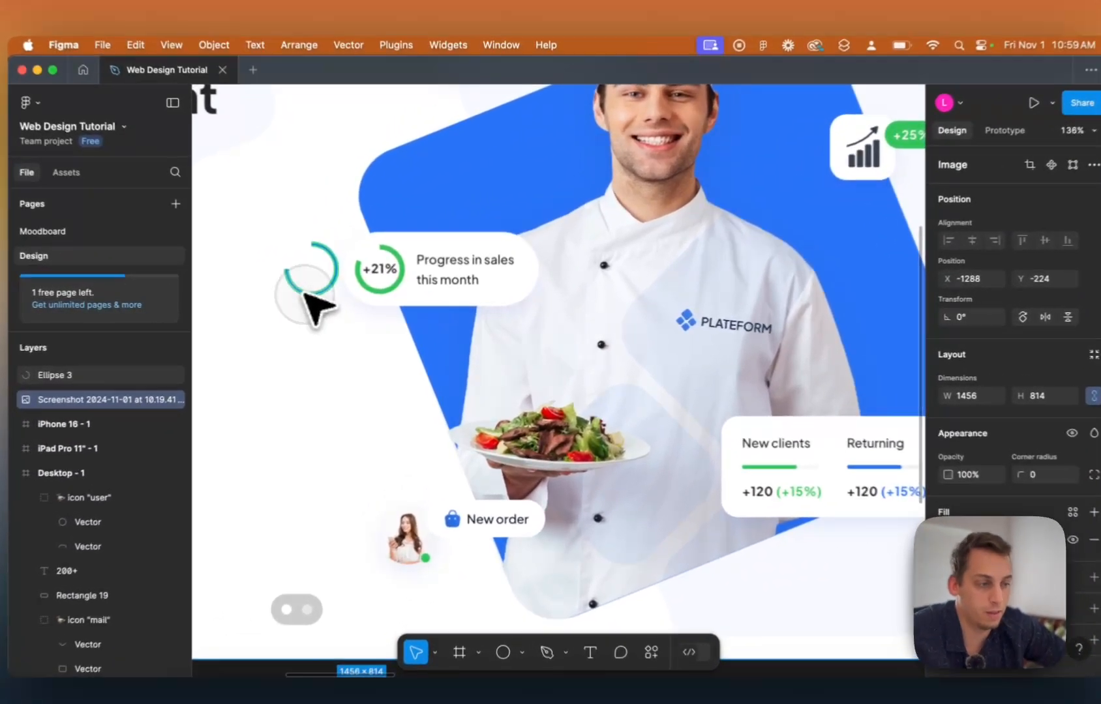
click(332, 290)
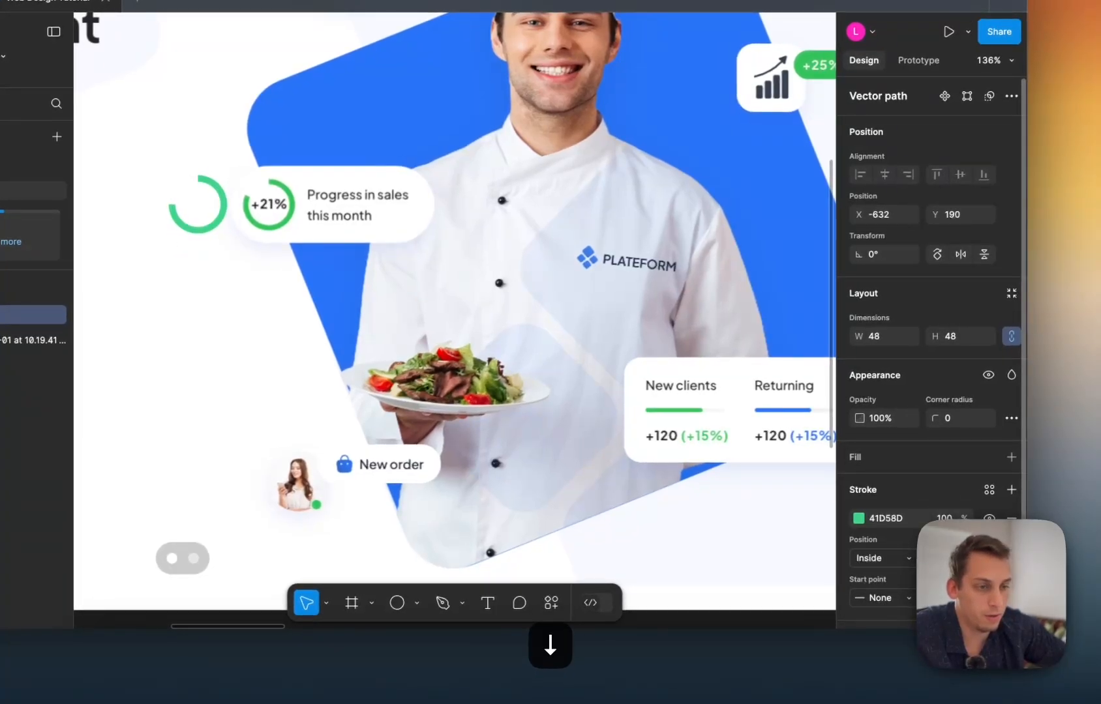
scroll(365, 450, down, 5)
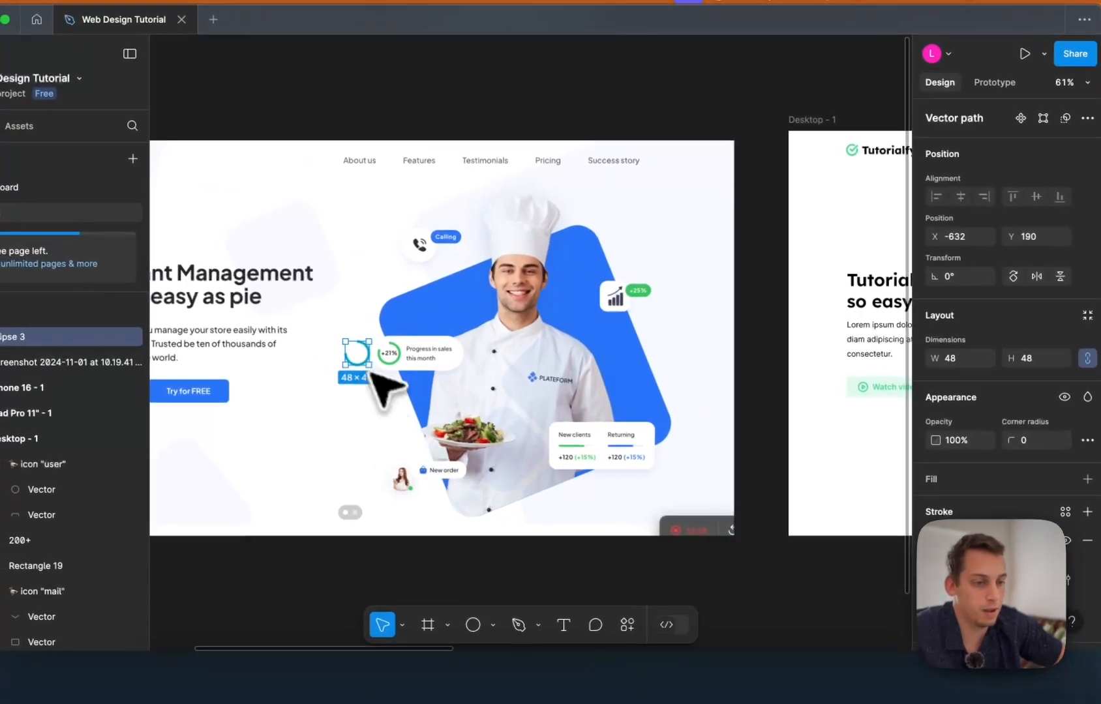
drag(362, 360, 723, 357)
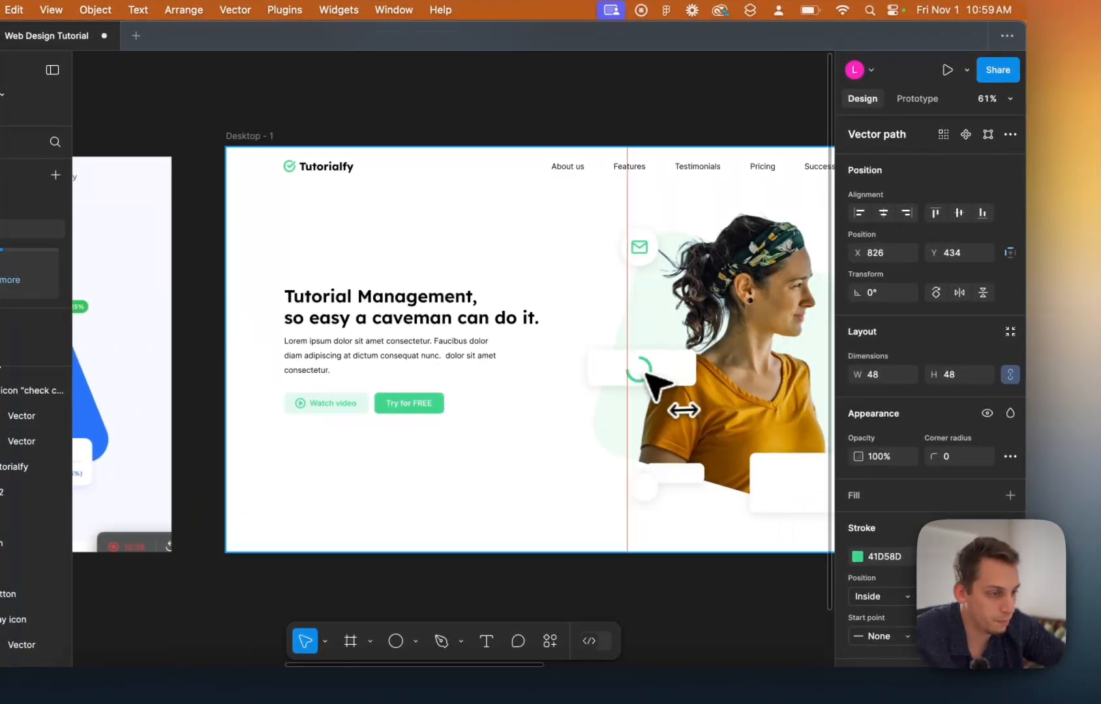
drag(646, 376, 607, 373)
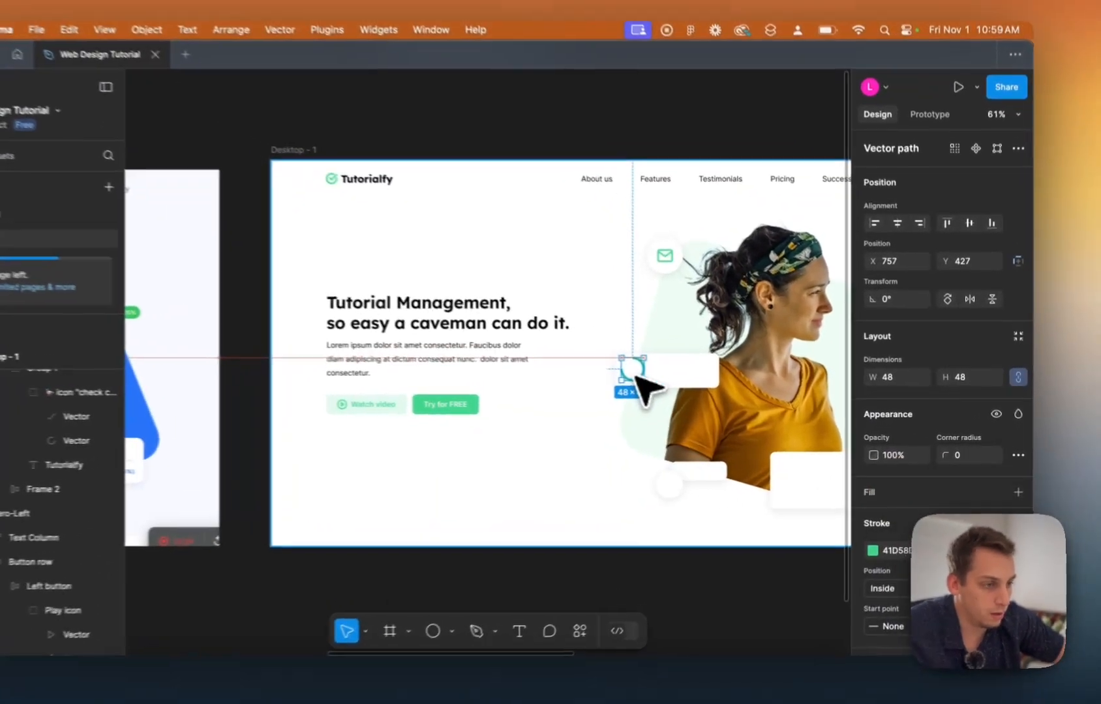
scroll(679, 385, up, 5)
drag(567, 358, 601, 406)
key(super+z)
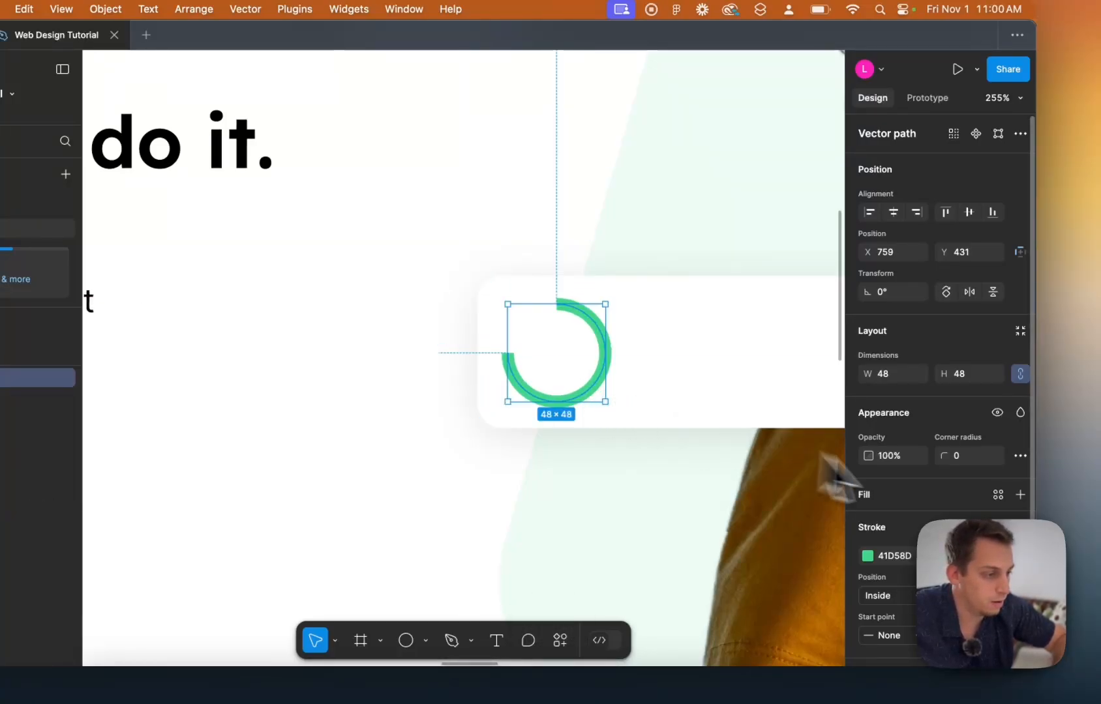
Give the green progress ring's open stroke a Round start point and a Round end point.
scroll(926, 503, down, 2)
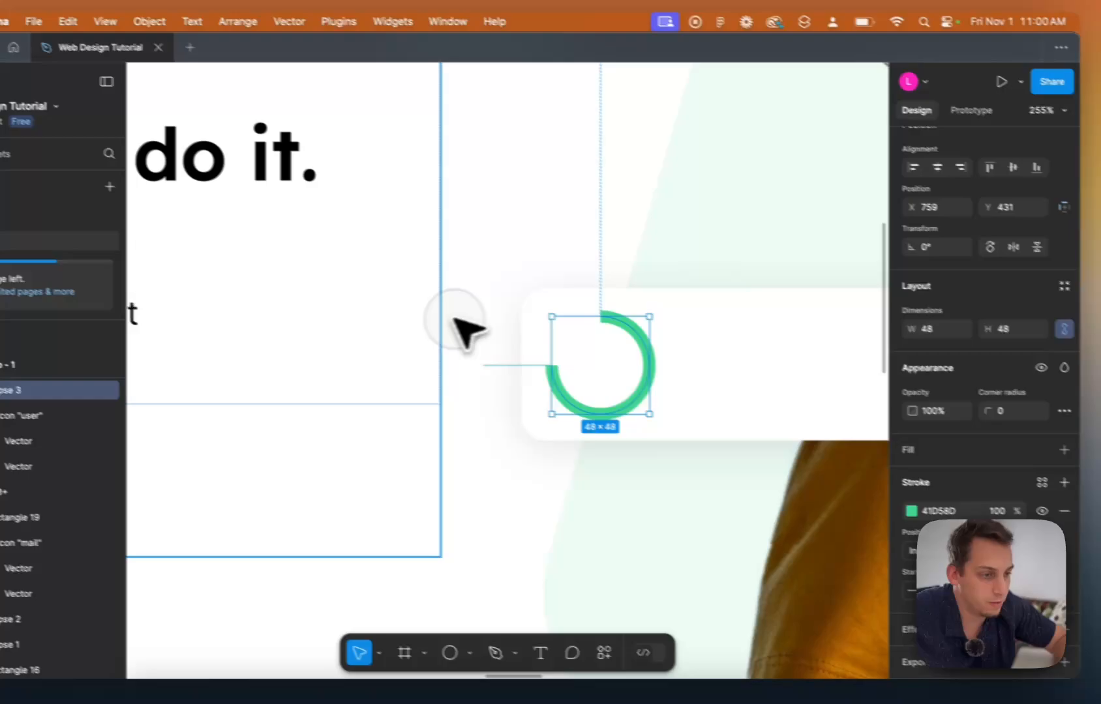
click(455, 319)
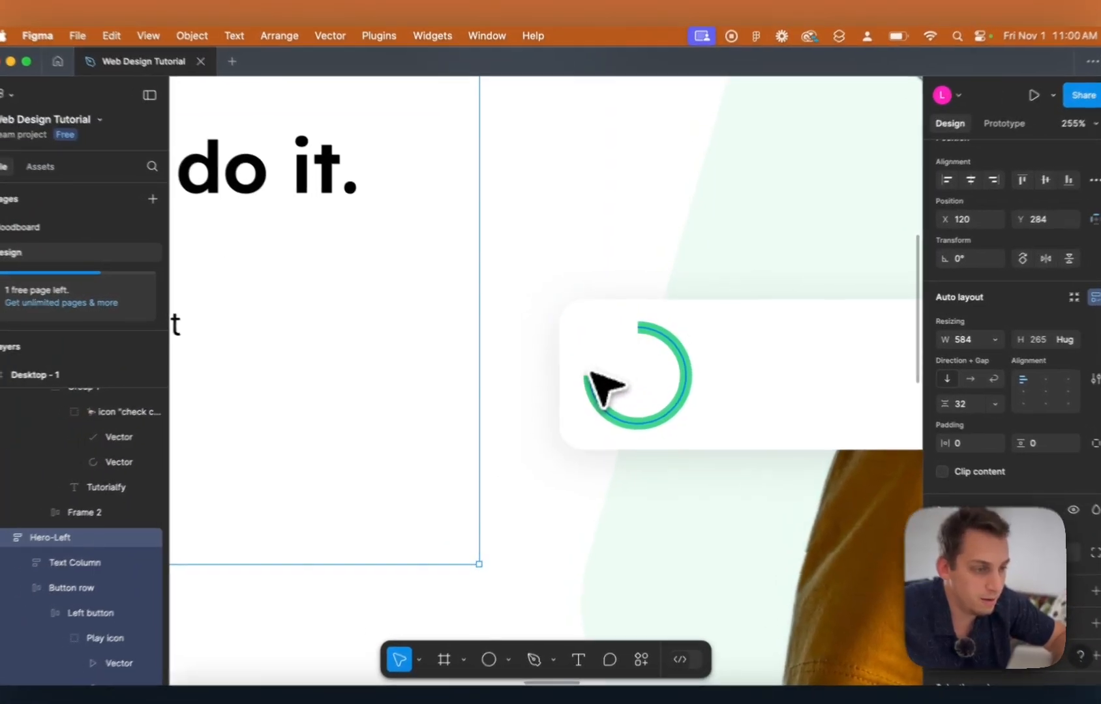
scroll(592, 374, down, 3)
scroll(579, 369, left, 20)
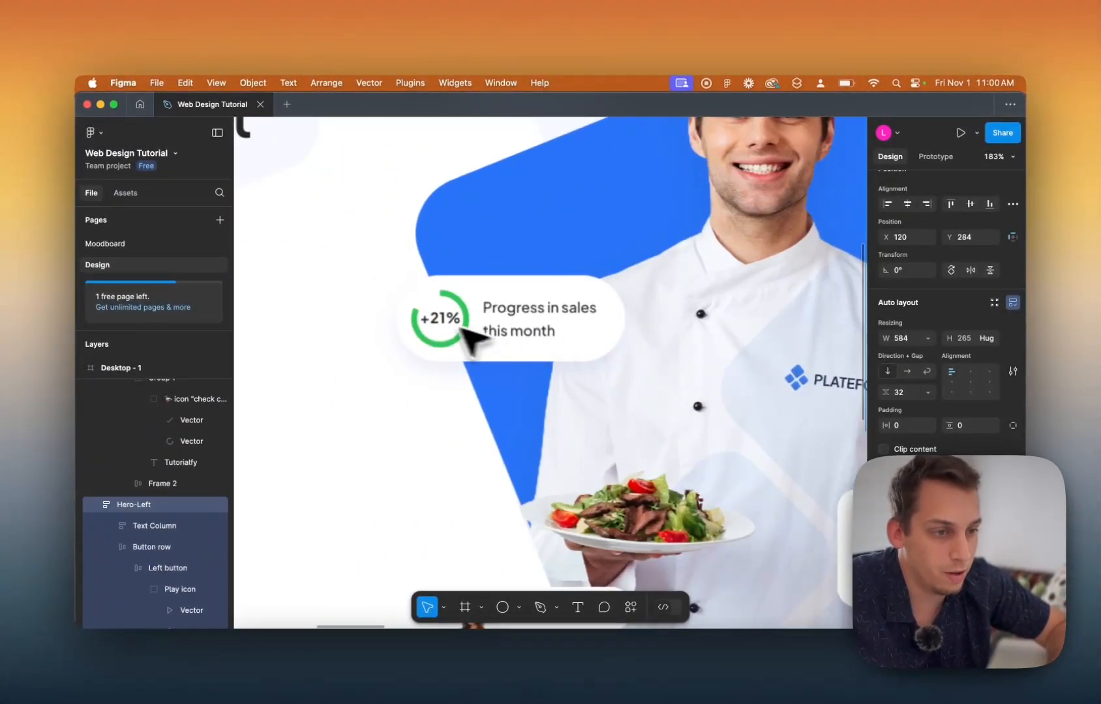
scroll(521, 320, right, 15)
scroll(541, 319, left, 3)
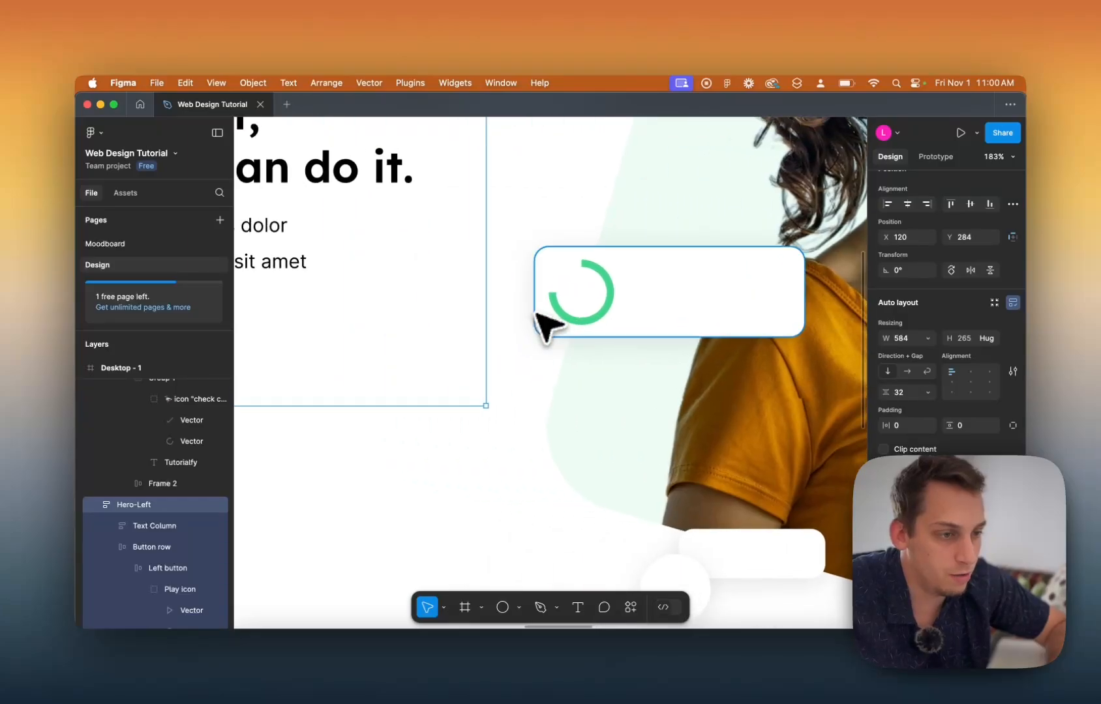
click(502, 294)
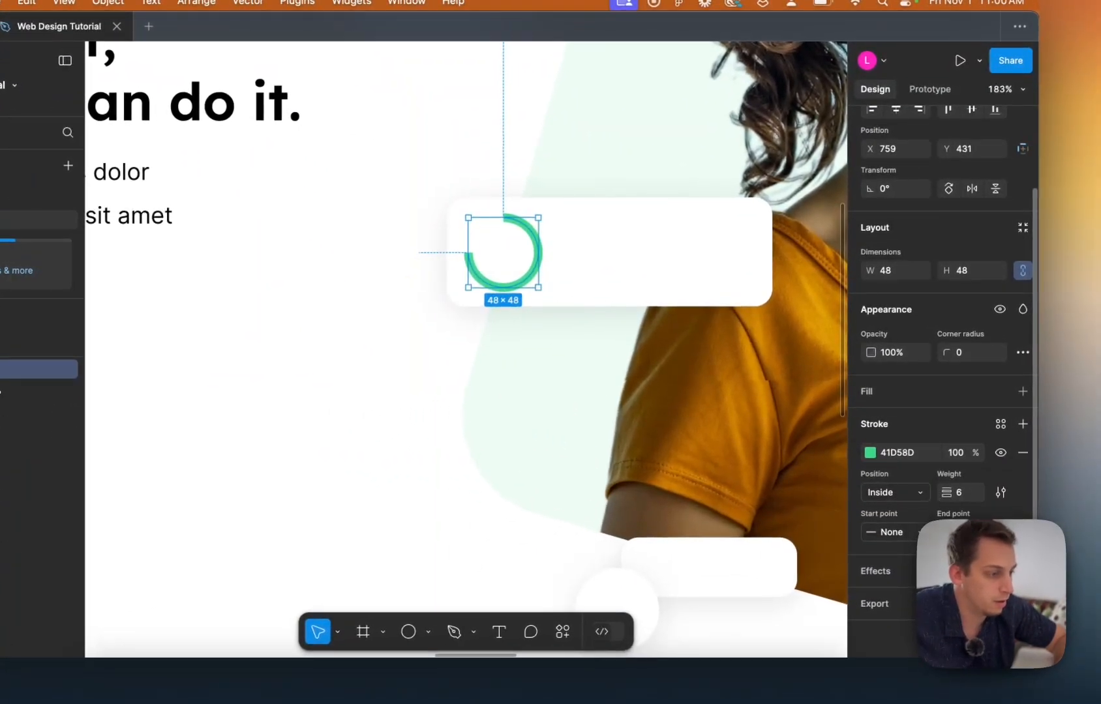
click(891, 532)
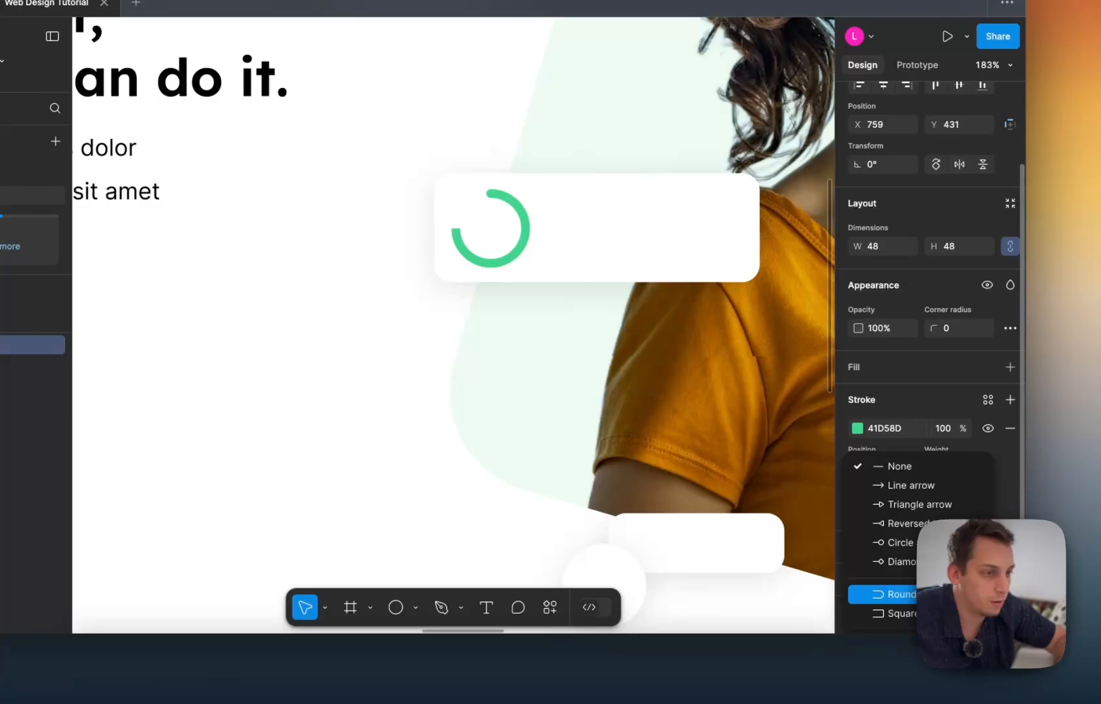
click(900, 594)
click(887, 508)
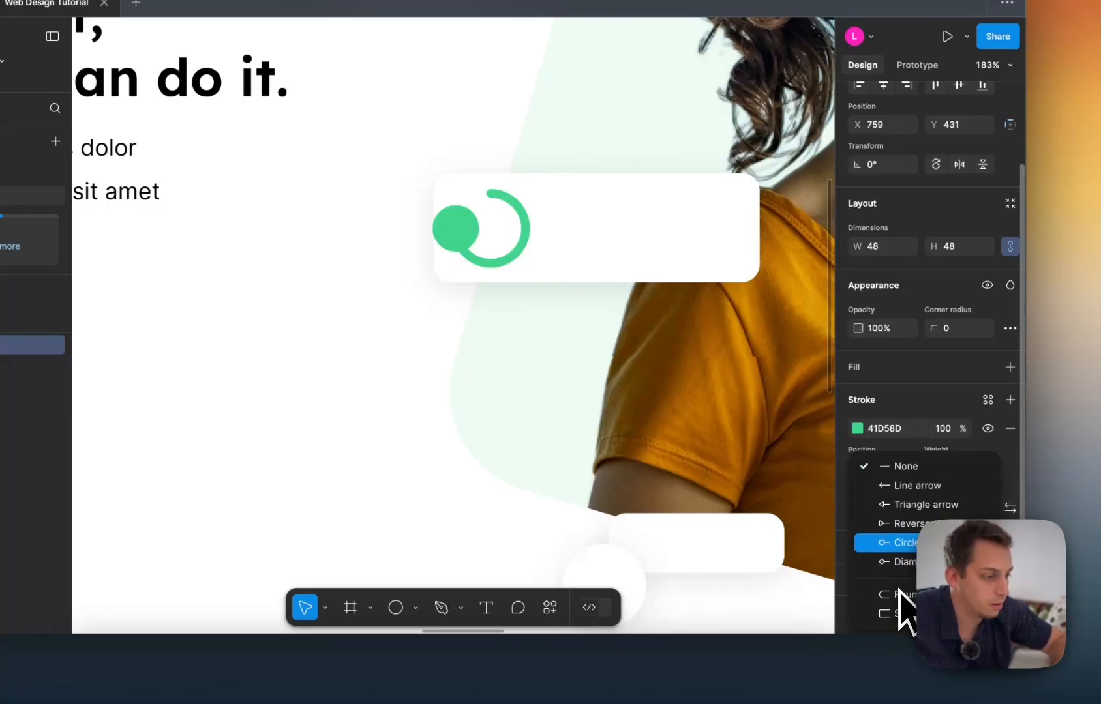
click(905, 596)
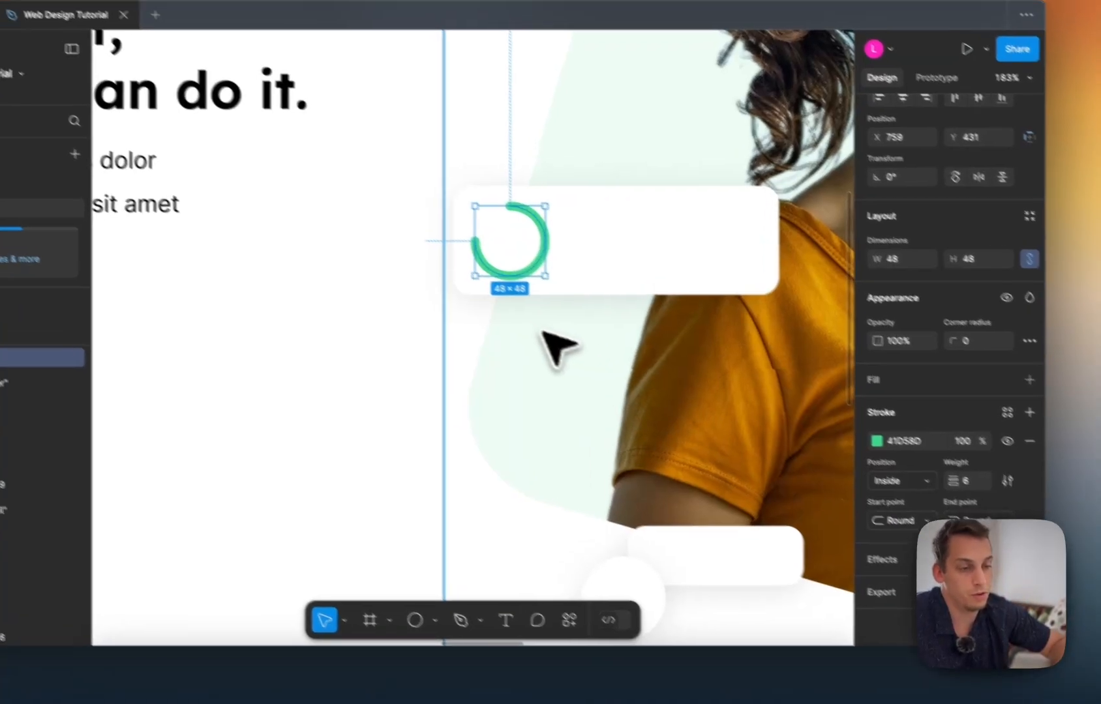
click(357, 316)
Copy the 200+ badge text onto the green progress ring and change the copy to read "24+".
scroll(358, 317, down, 5)
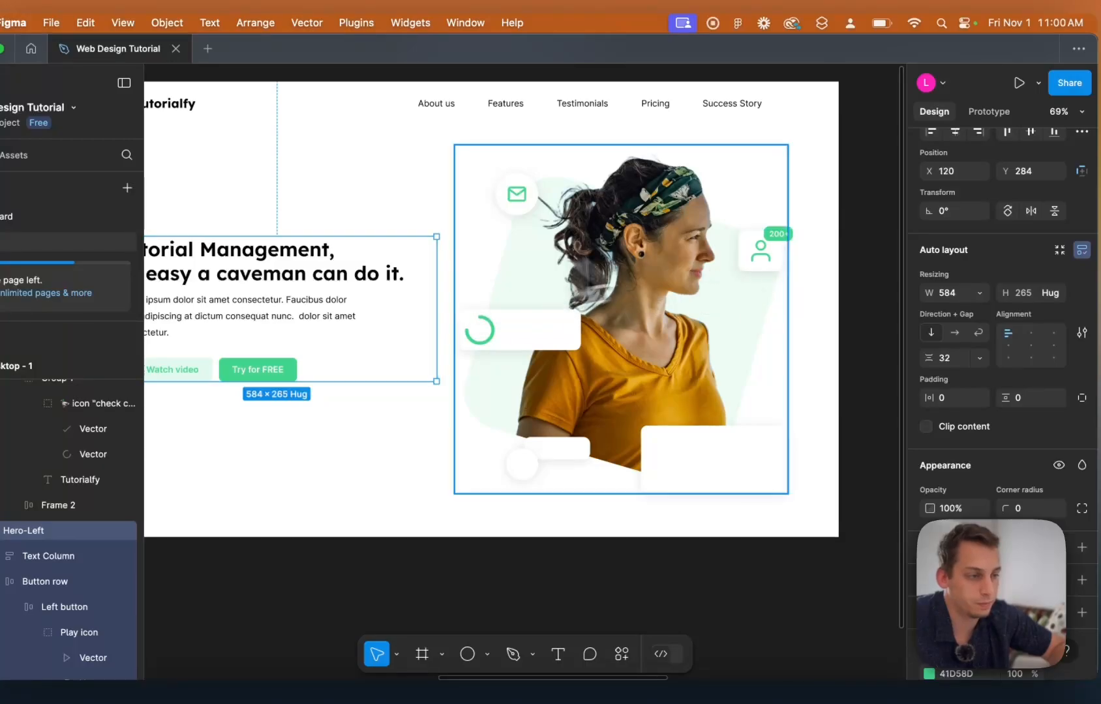
click(778, 234)
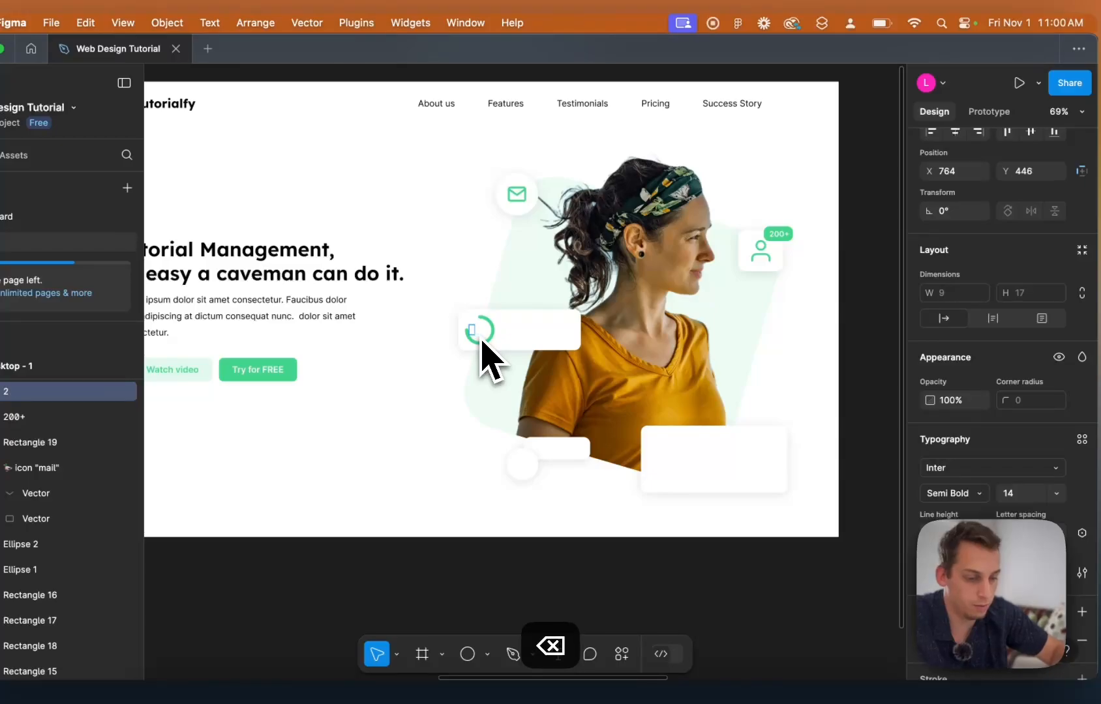
scroll(511, 313, up, 5)
text(+)
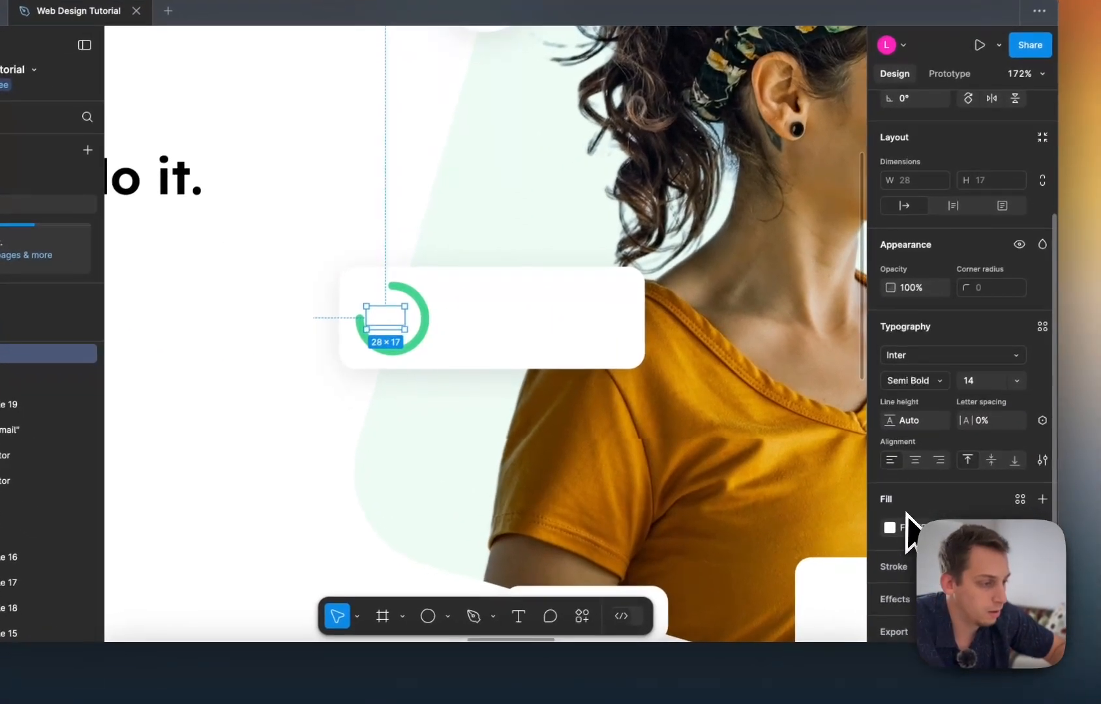
Set the 24+ text's fill to black 000000 and center the text inside the progress ring.
click(890, 529)
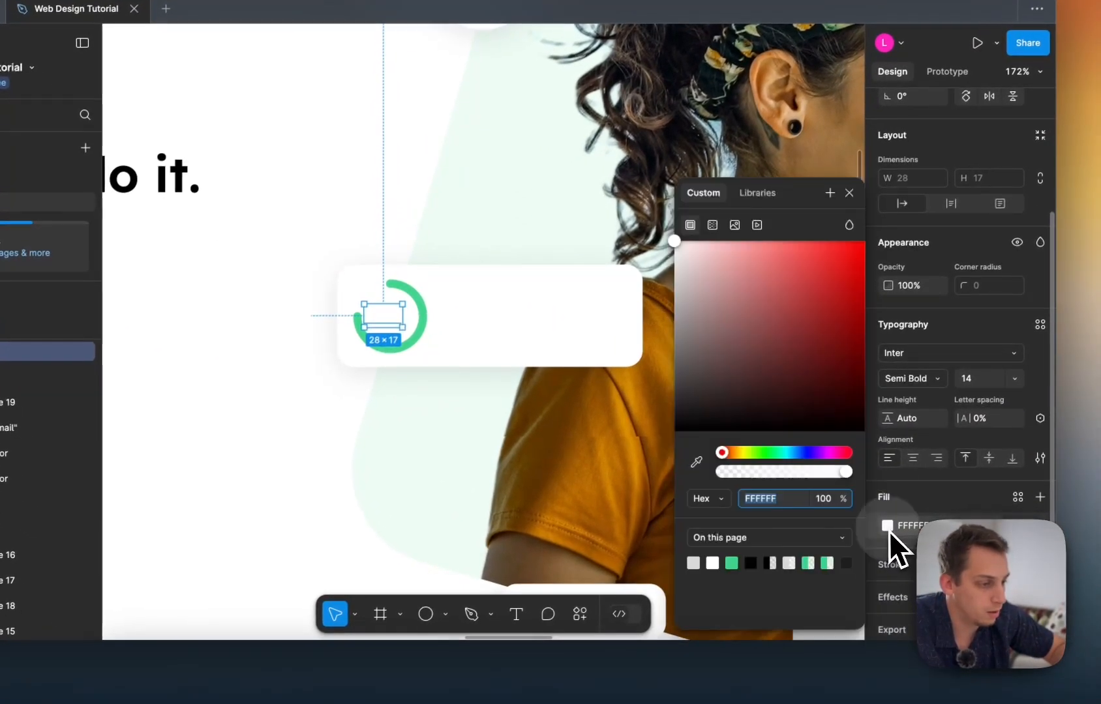
drag(742, 354, 685, 405)
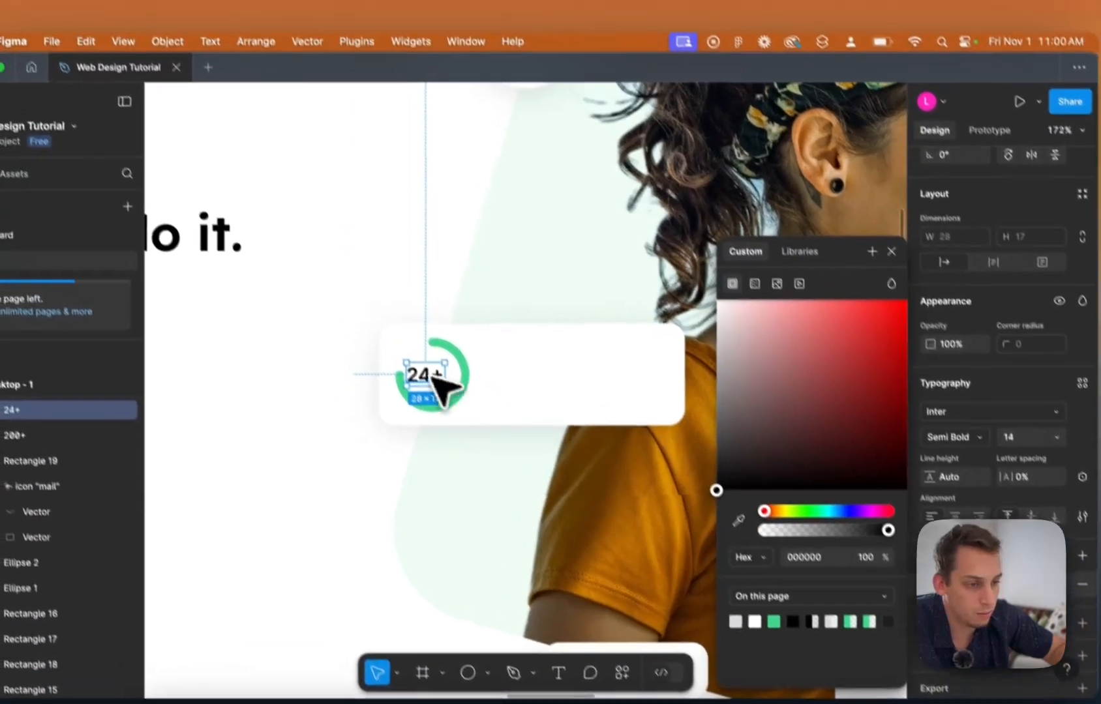
drag(384, 312, 391, 313)
scroll(389, 315, down, 5)
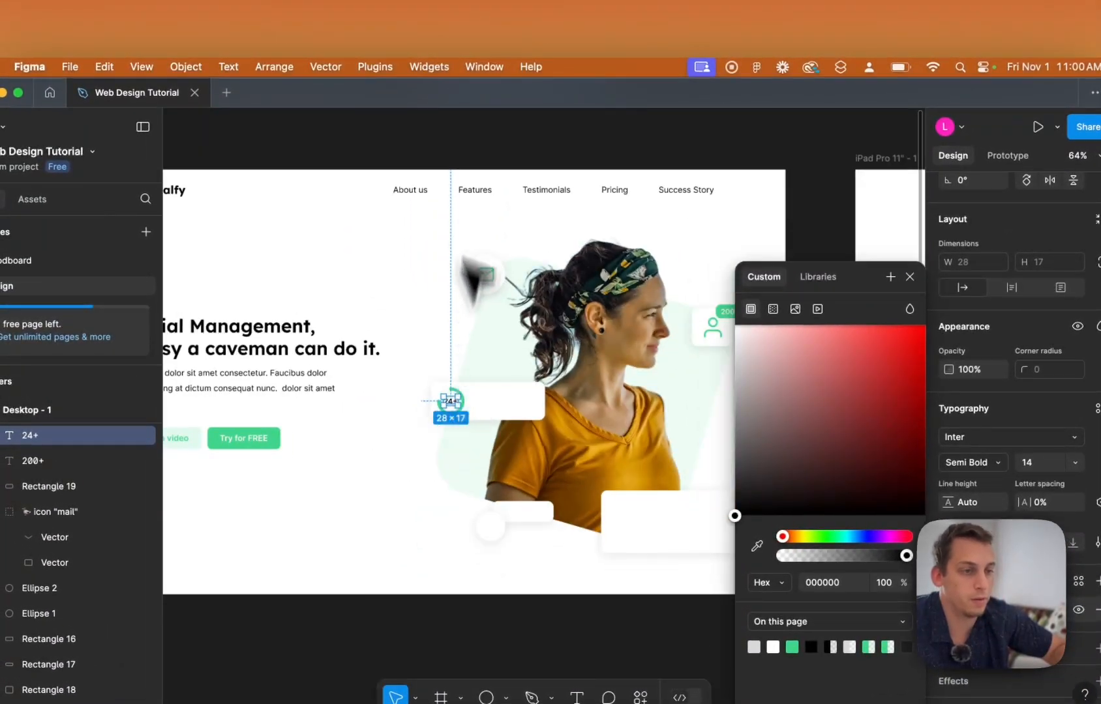
click(474, 130)
Duplicate the 24+ text beside the ring on the white card and change the copy to "Progress in student conversions.".
scroll(474, 130, left, 10)
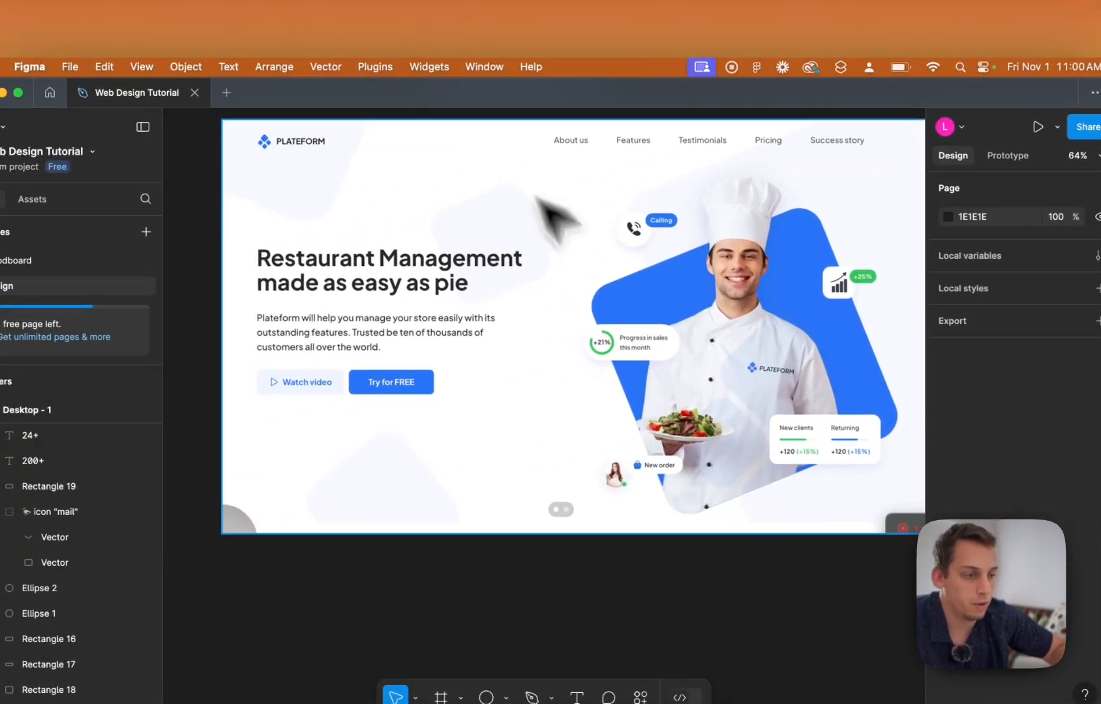
scroll(650, 353, up, 5)
scroll(654, 325, right, 5)
scroll(654, 325, down, 4)
scroll(654, 325, right, 10)
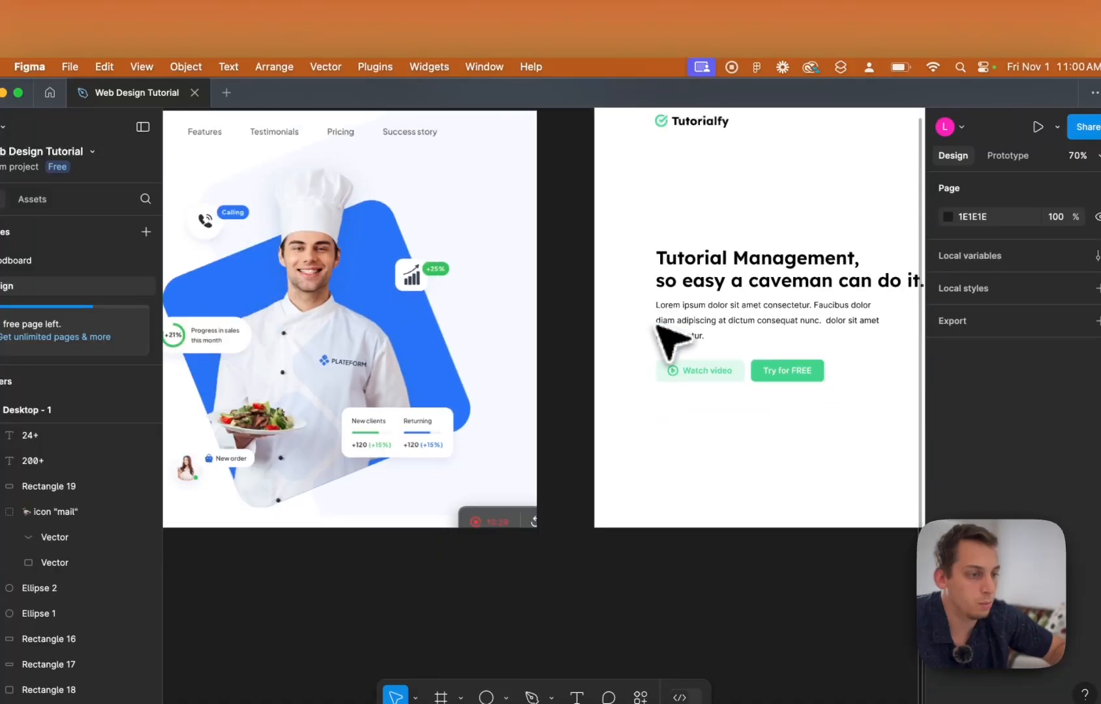
scroll(654, 325, down, 2)
drag(578, 319, 599, 319)
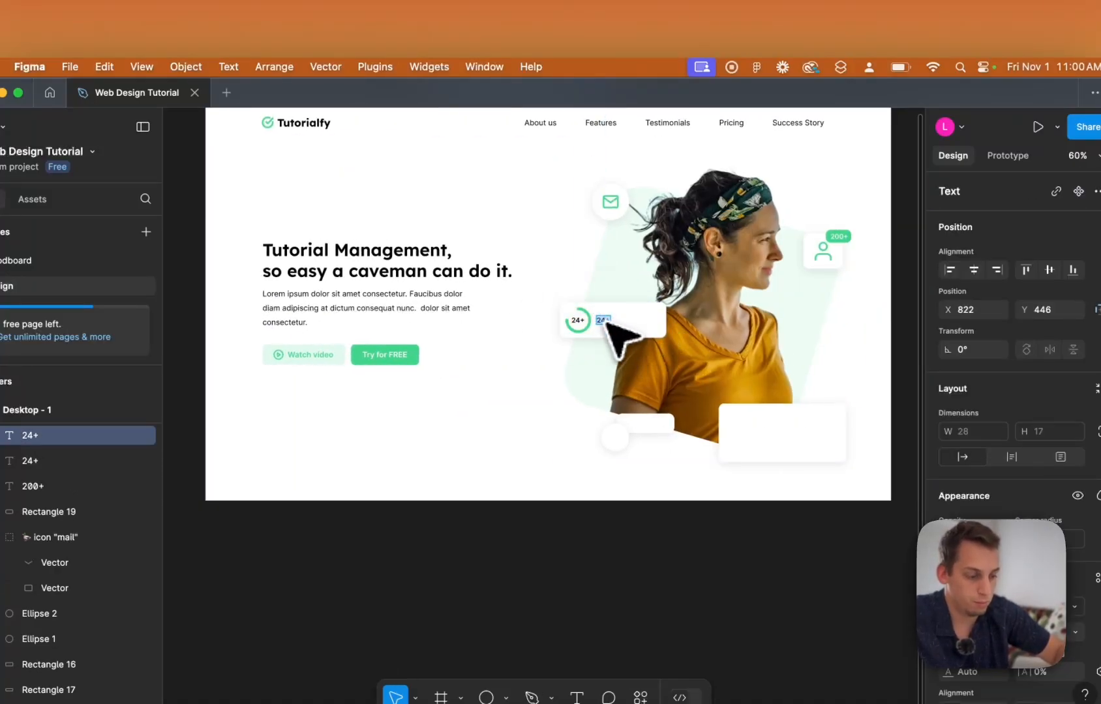
text(ess in student)
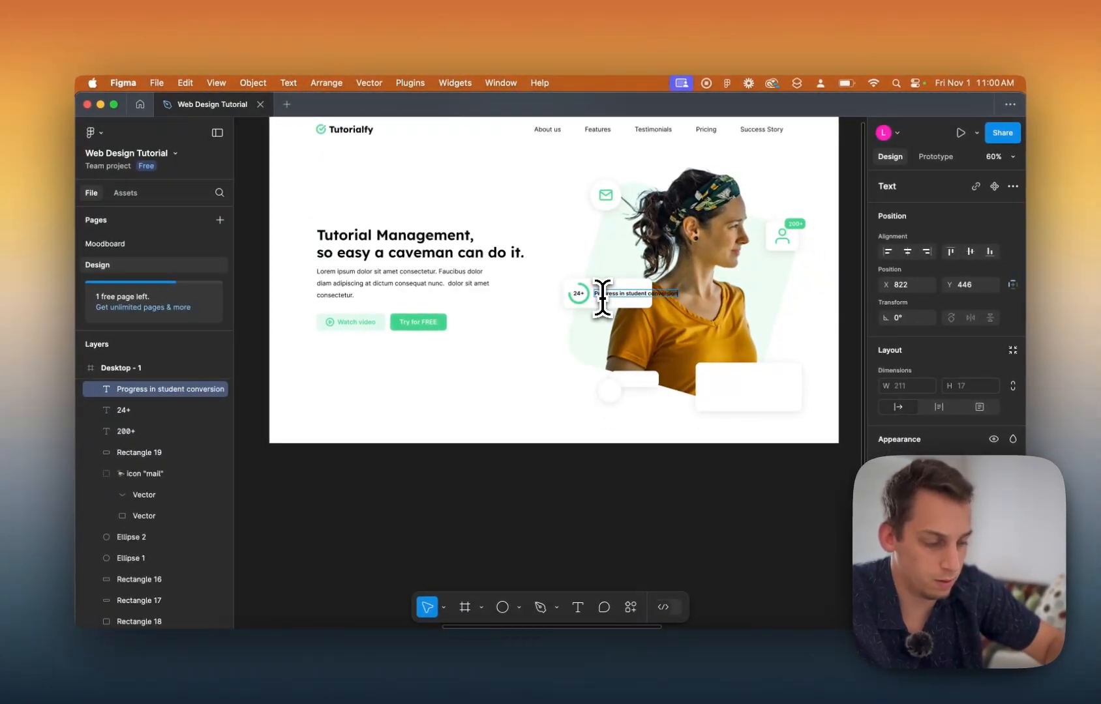
text( conversions.)
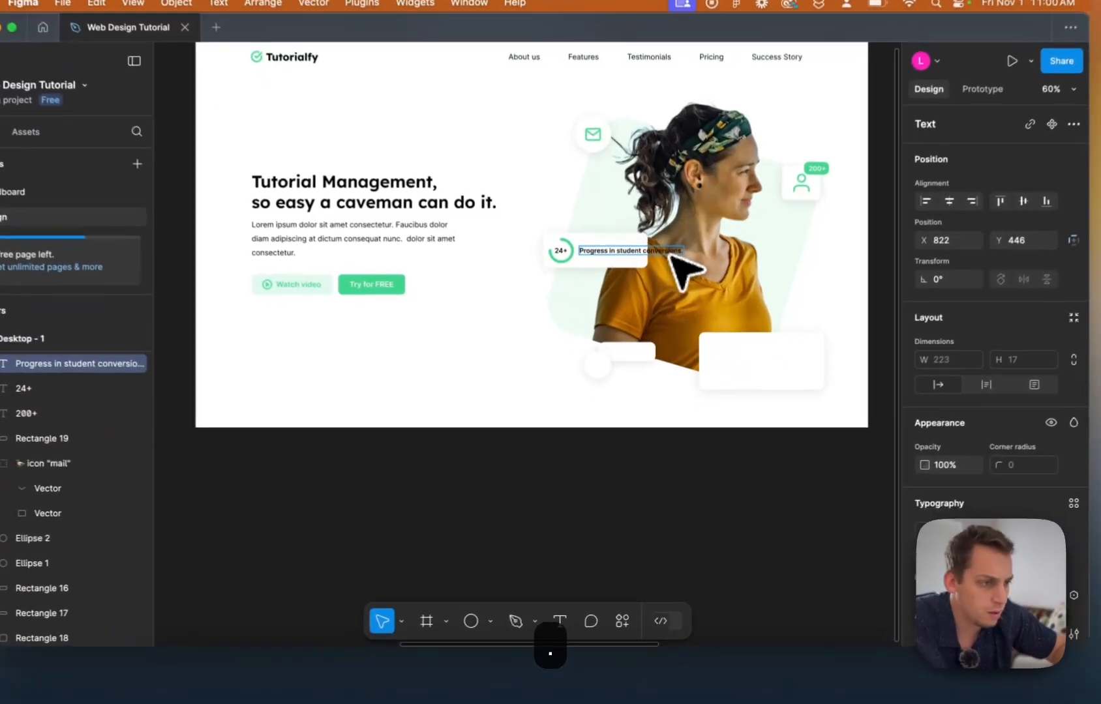
Narrow the caption's text box to 136 wide so it wraps onto two lines, and place it at X 822, Y 438.
scroll(671, 300, up, 5)
key(Escape)
drag(699, 237, 598, 241)
drag(502, 240, 500, 232)
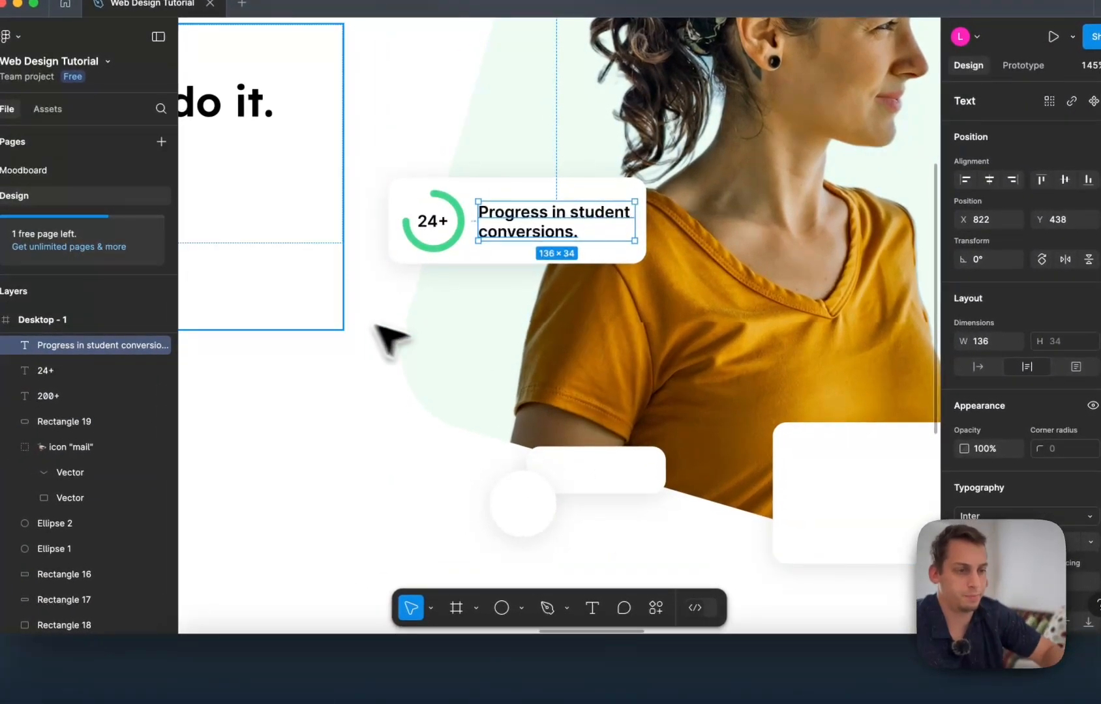
click(334, 308)
scroll(333, 305, down, 8)
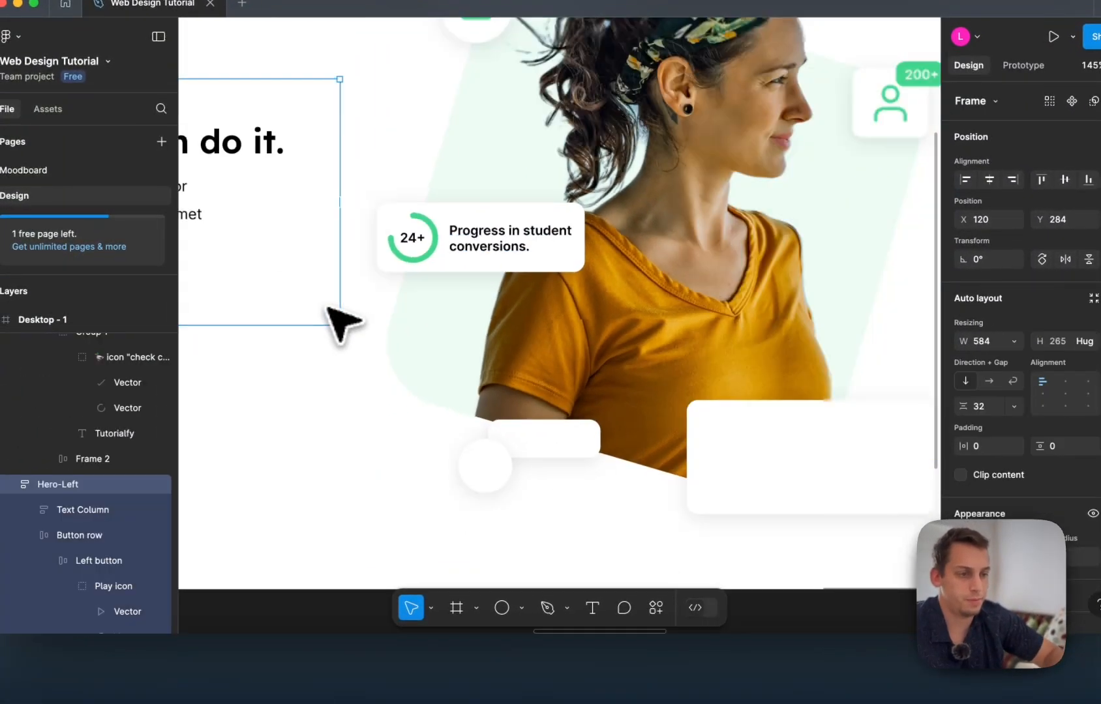
Set the font weight of the "Progress in student conversions." caption to Regular.
click(389, 276)
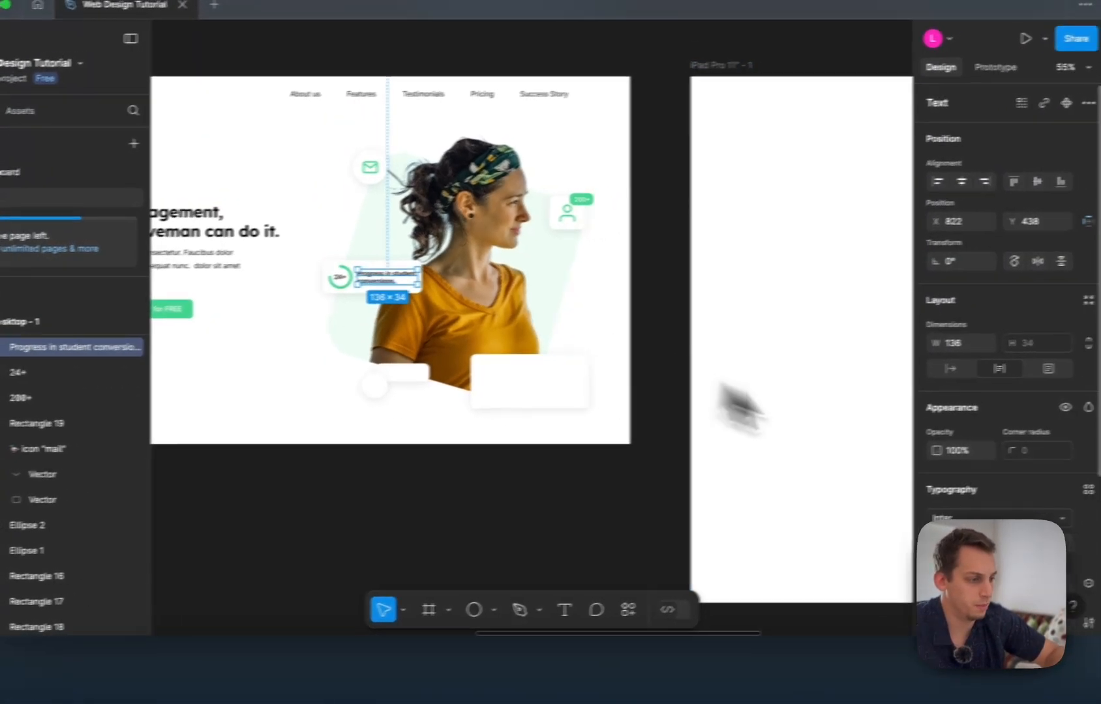
scroll(965, 466, down, 2)
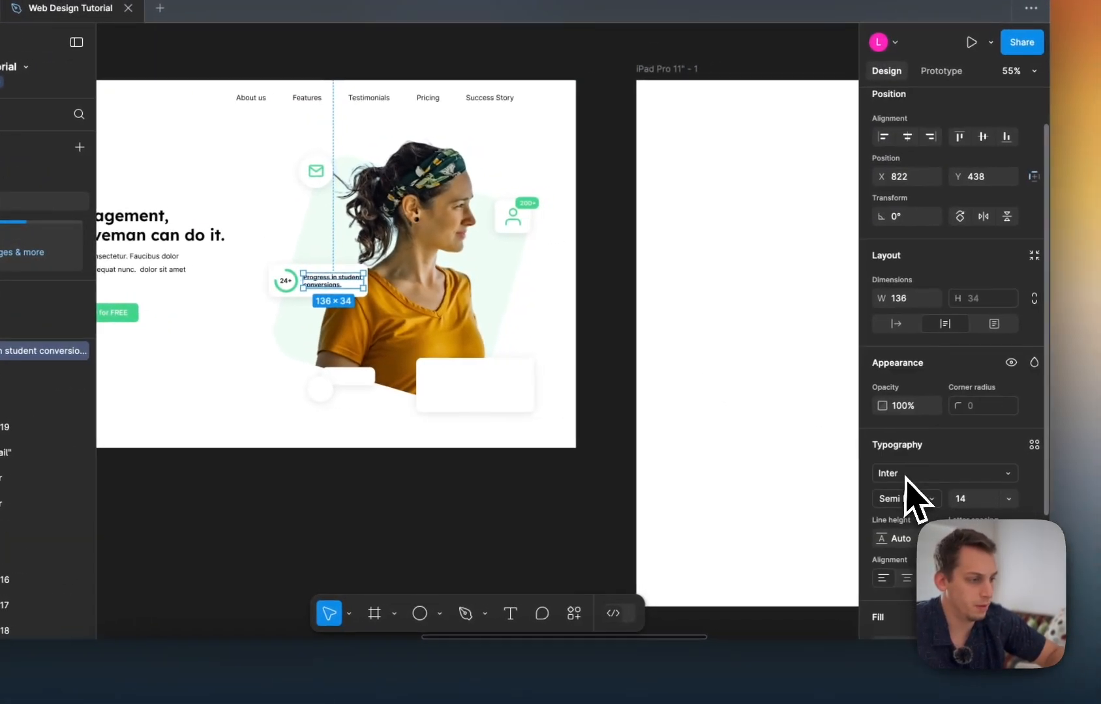
click(984, 498)
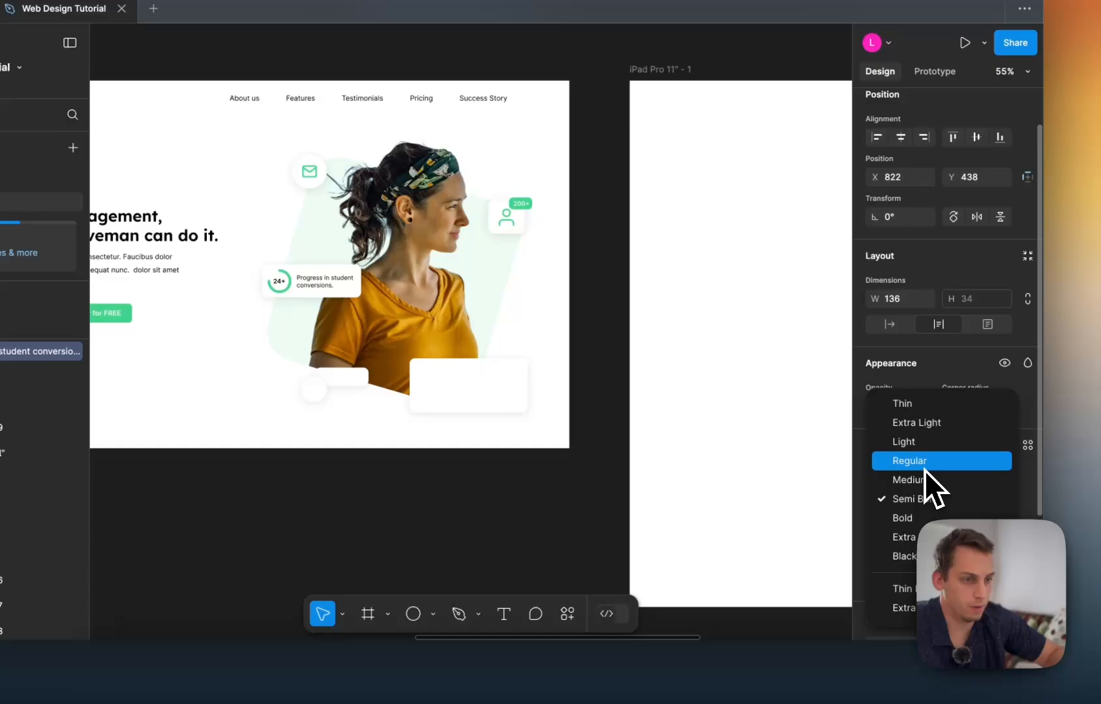
click(924, 470)
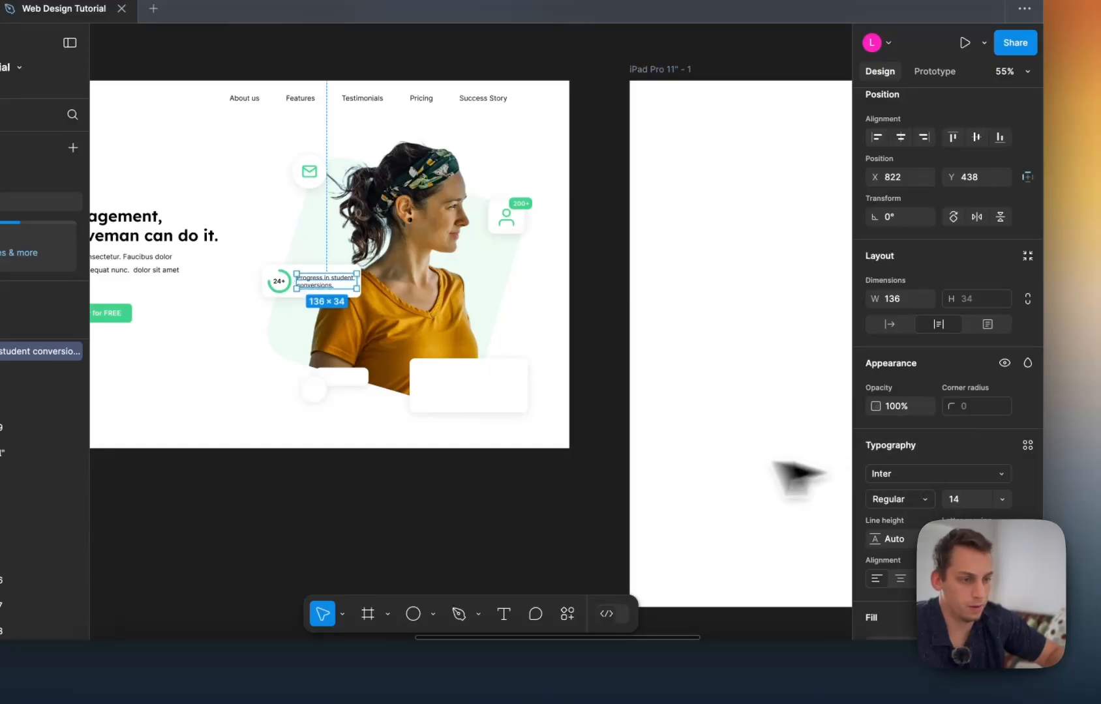
click(594, 483)
Copy the conversions caption to the upper-left of the large white card, change it to "New students" and fit its box to the text width.
scroll(594, 484, left, 5)
scroll(594, 484, down, 2)
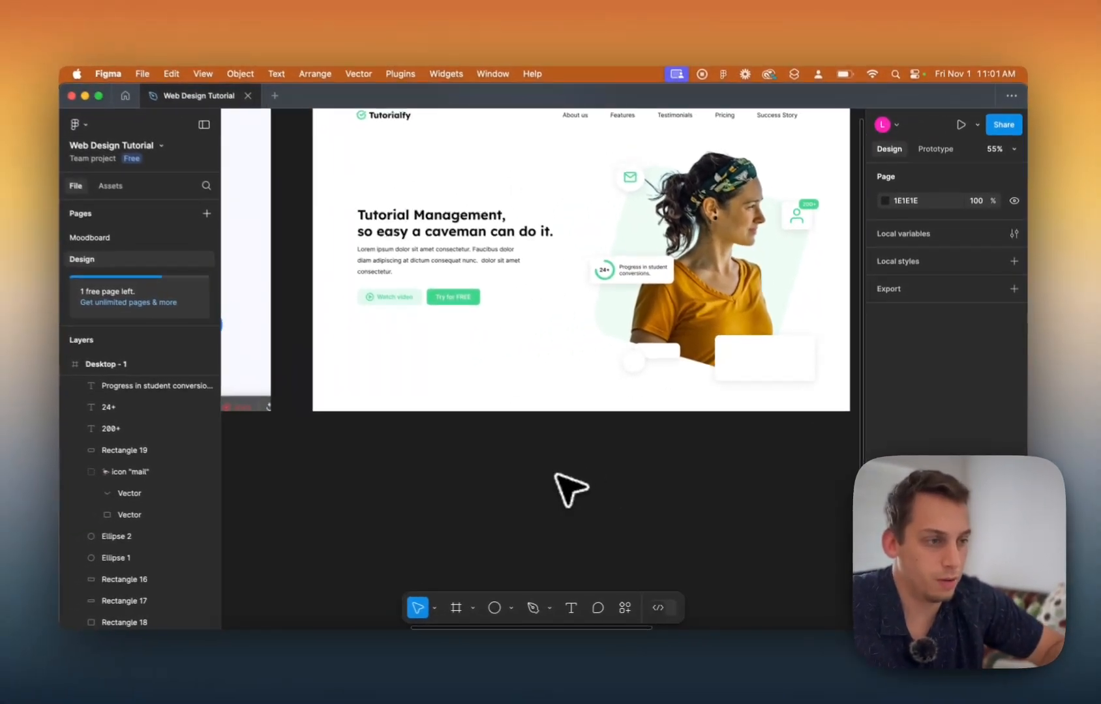
scroll(502, 473, left, 10)
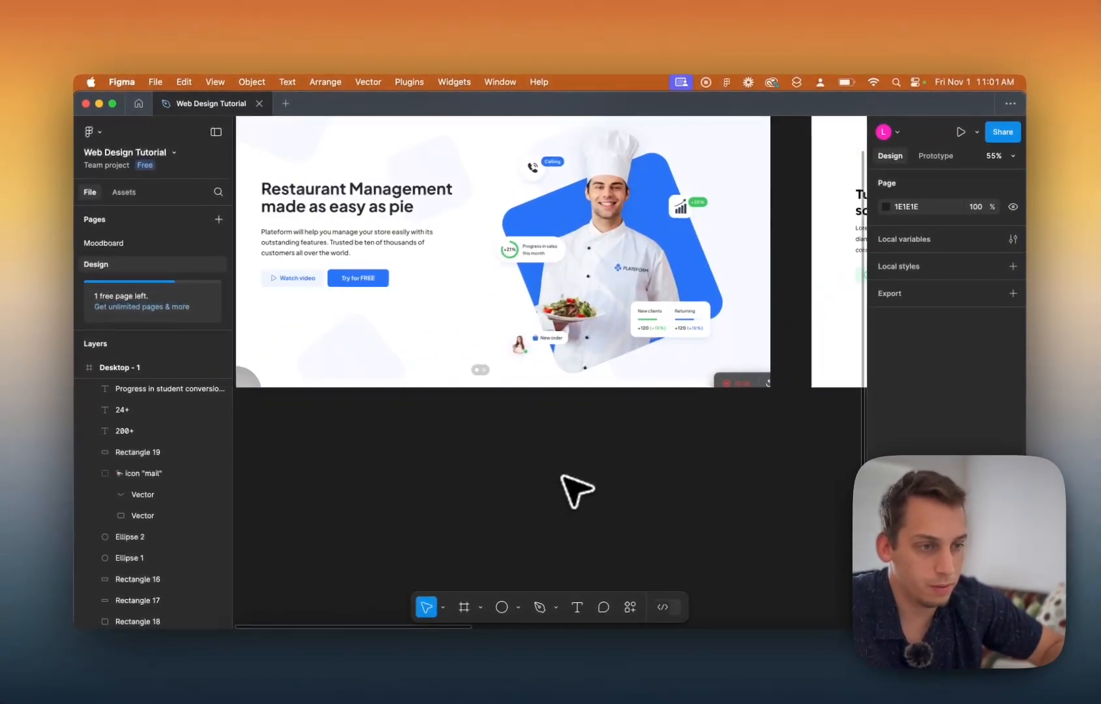
scroll(577, 491, right, 3)
scroll(560, 390, up, 10)
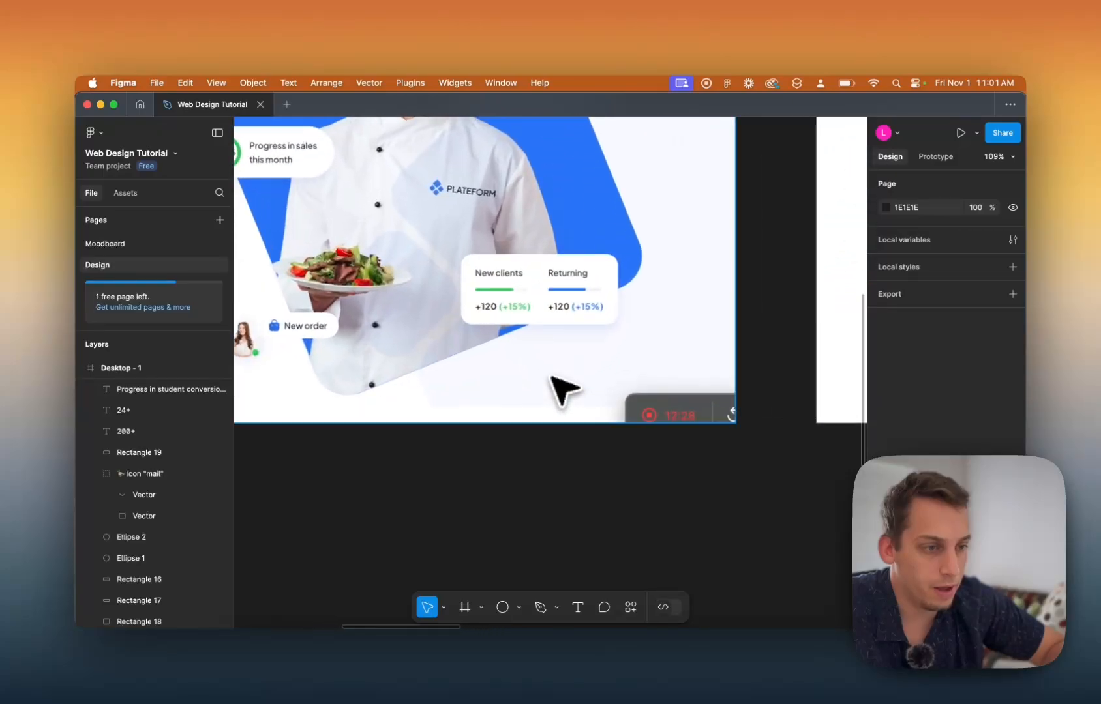
scroll(515, 320, down, 8)
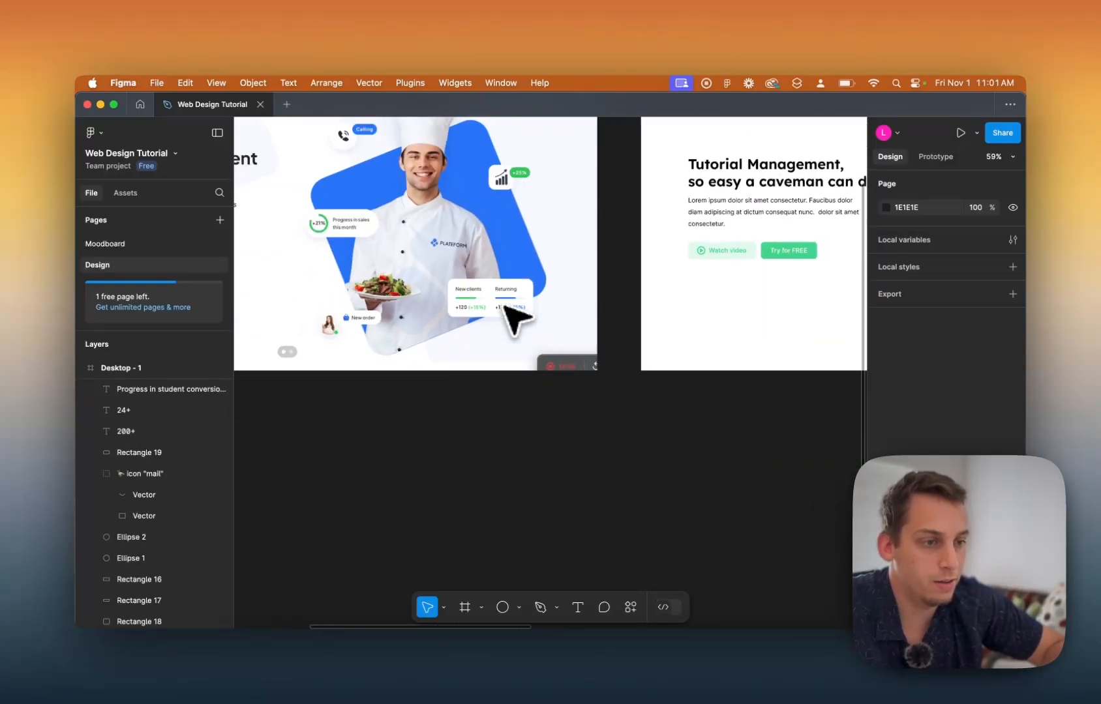
scroll(515, 319, right, 4)
scroll(502, 305, right, 3)
click(510, 234)
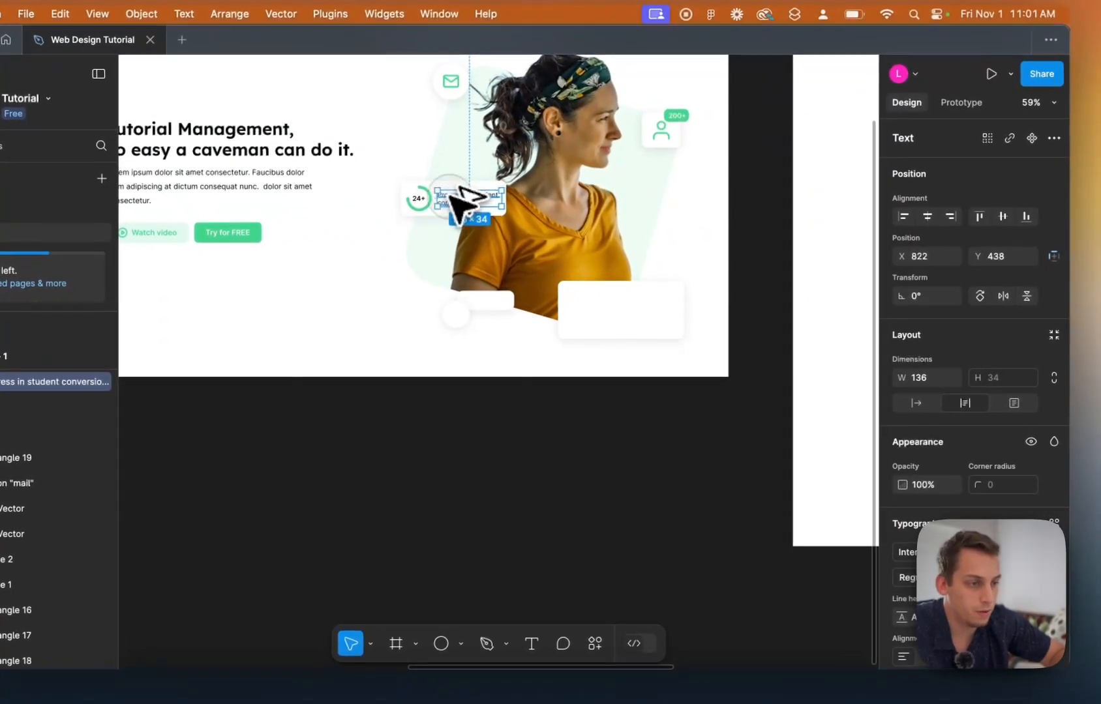
drag(509, 234, 585, 290)
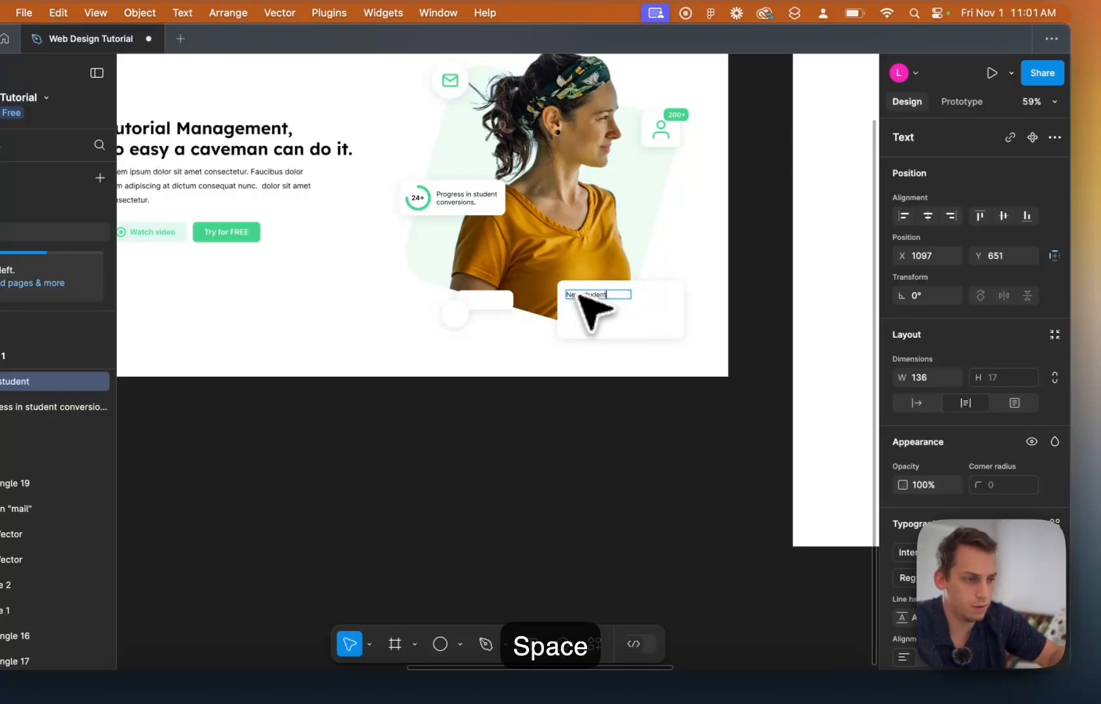
text(s)
key(Escape)
scroll(633, 312, up, 10)
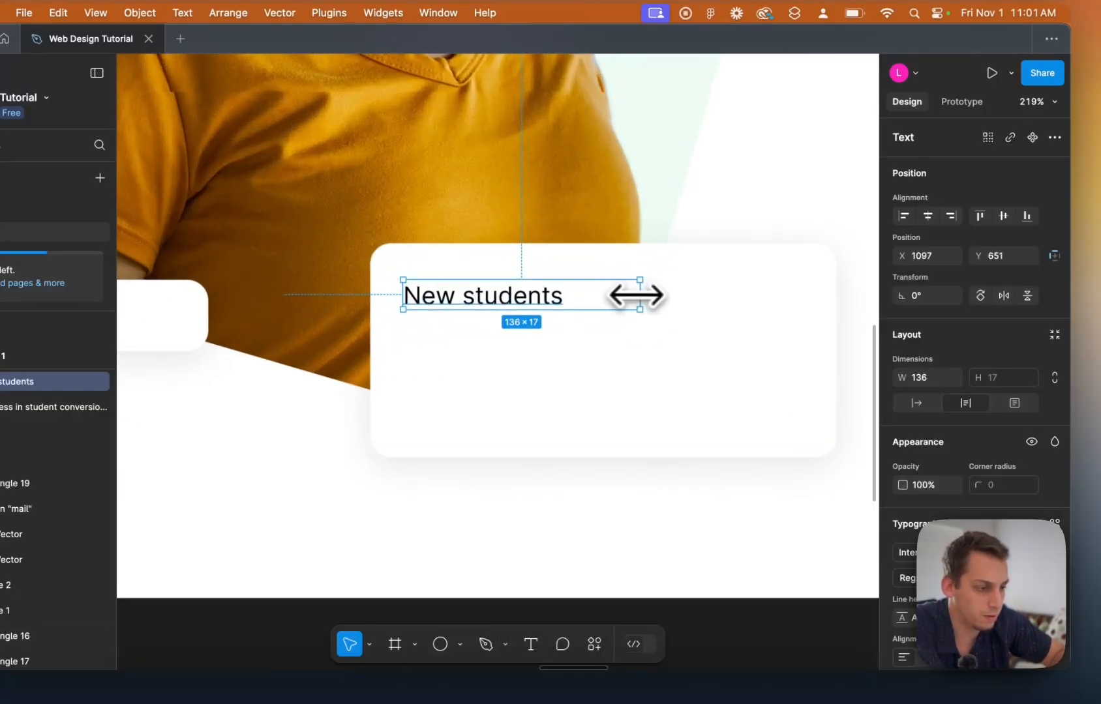
double_click(639, 295)
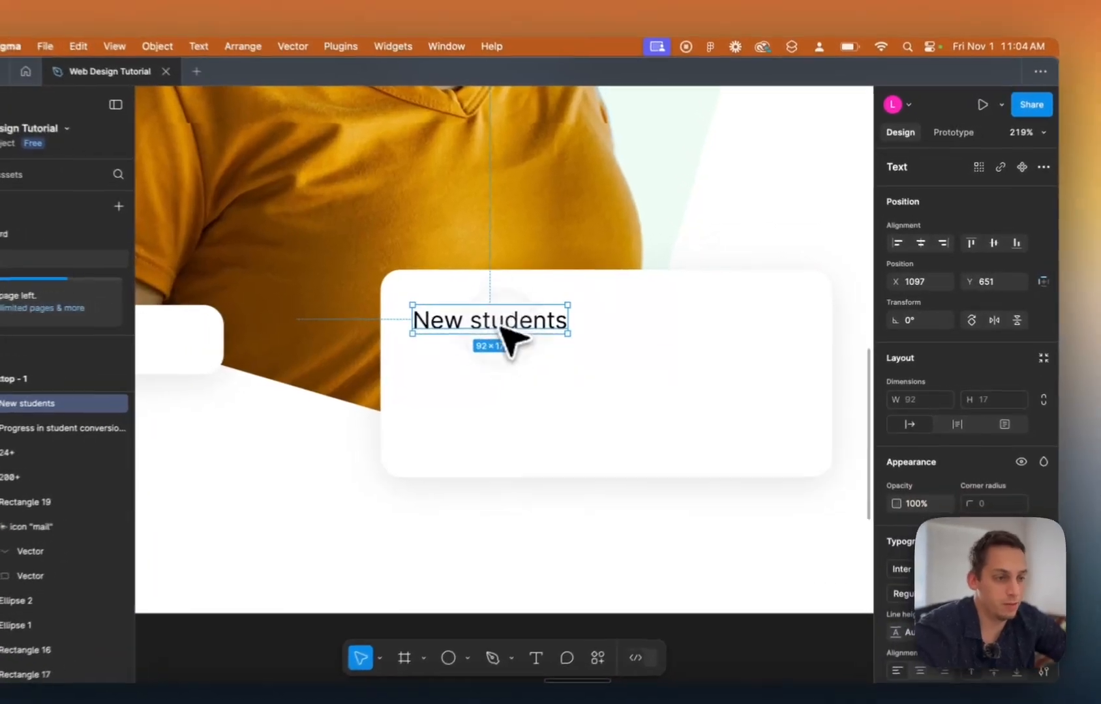
Duplicate the "New students" heading to its right at X 1236, Y 651 and change the copy to "Returning".
scroll(500, 327, down, 5)
drag(494, 323, 607, 323)
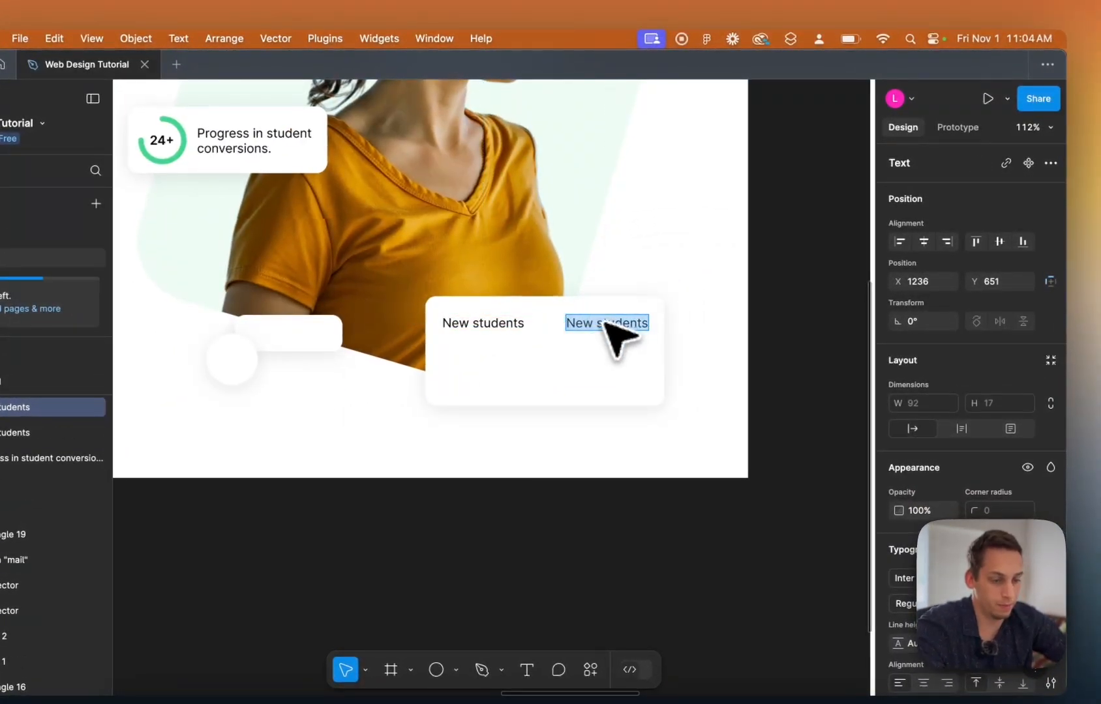
click(786, 306)
scroll(729, 306, left, 10)
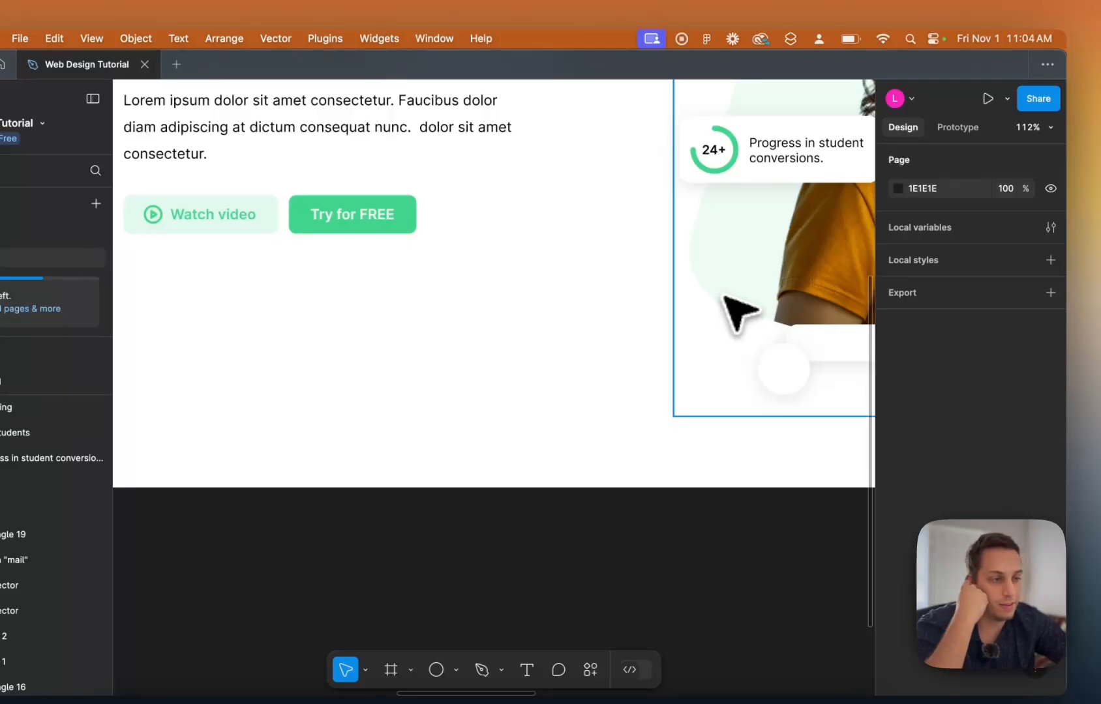
Draw a thin rectangle about 71 × 4 just beneath the green progress bar in the reference's "New clients" block.
scroll(723, 298, left, 15)
scroll(678, 293, right, 8)
scroll(566, 317, up, 3)
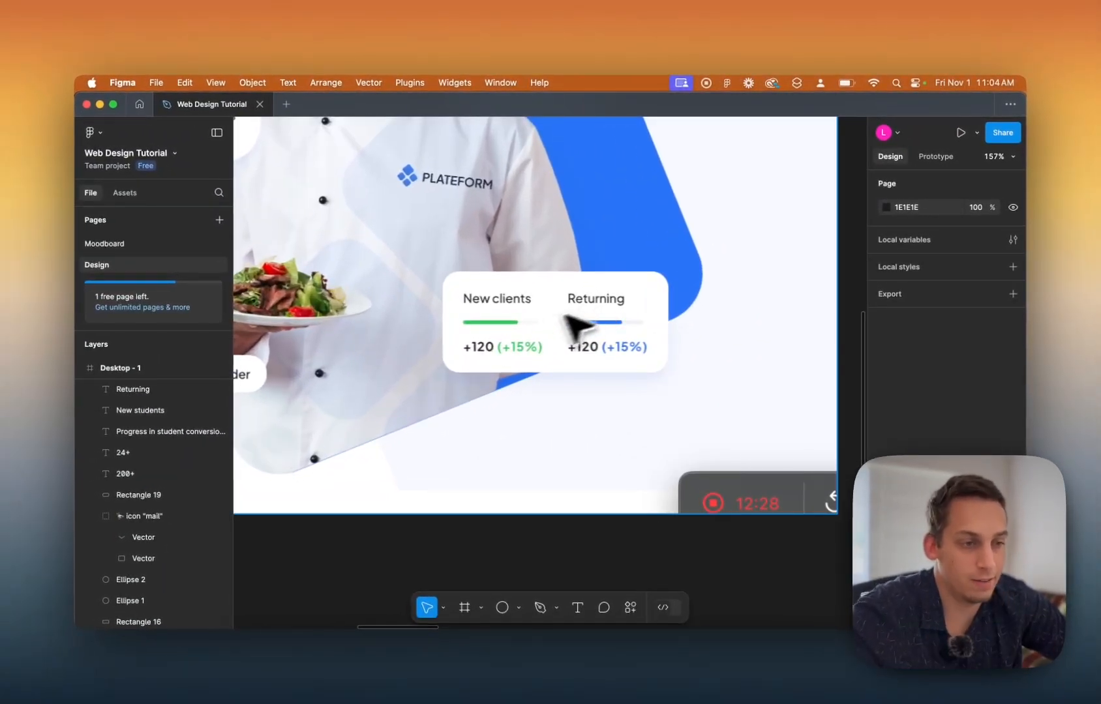
scroll(566, 317, up, 3)
scroll(491, 338, up, 3)
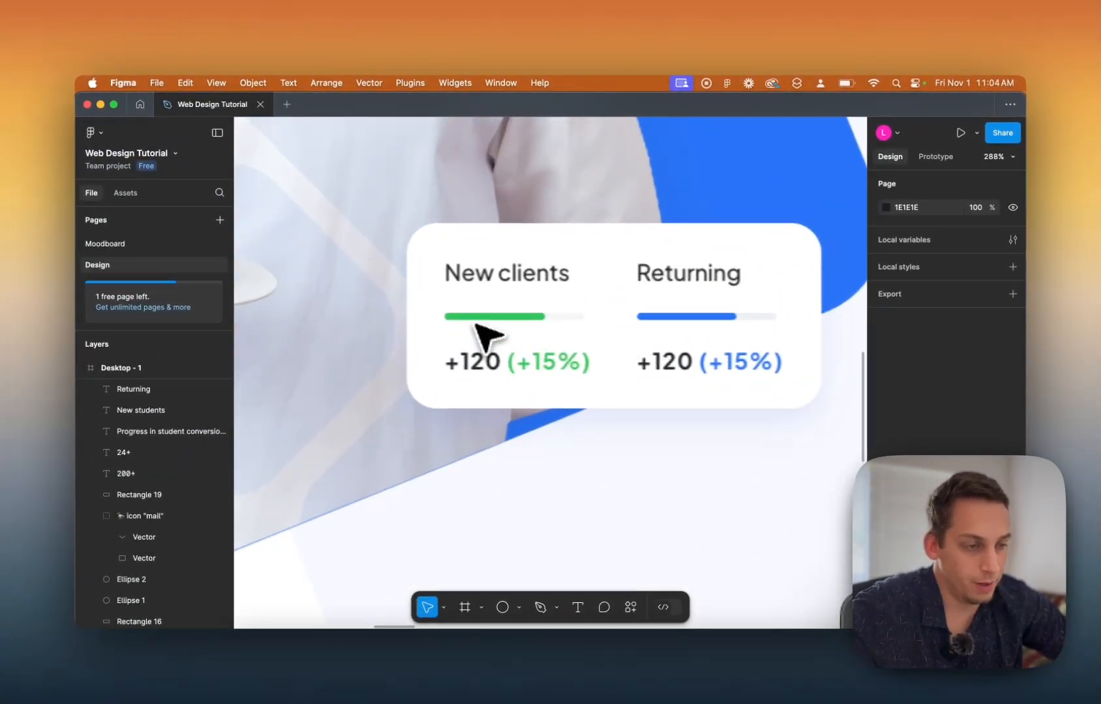
click(518, 607)
click(530, 480)
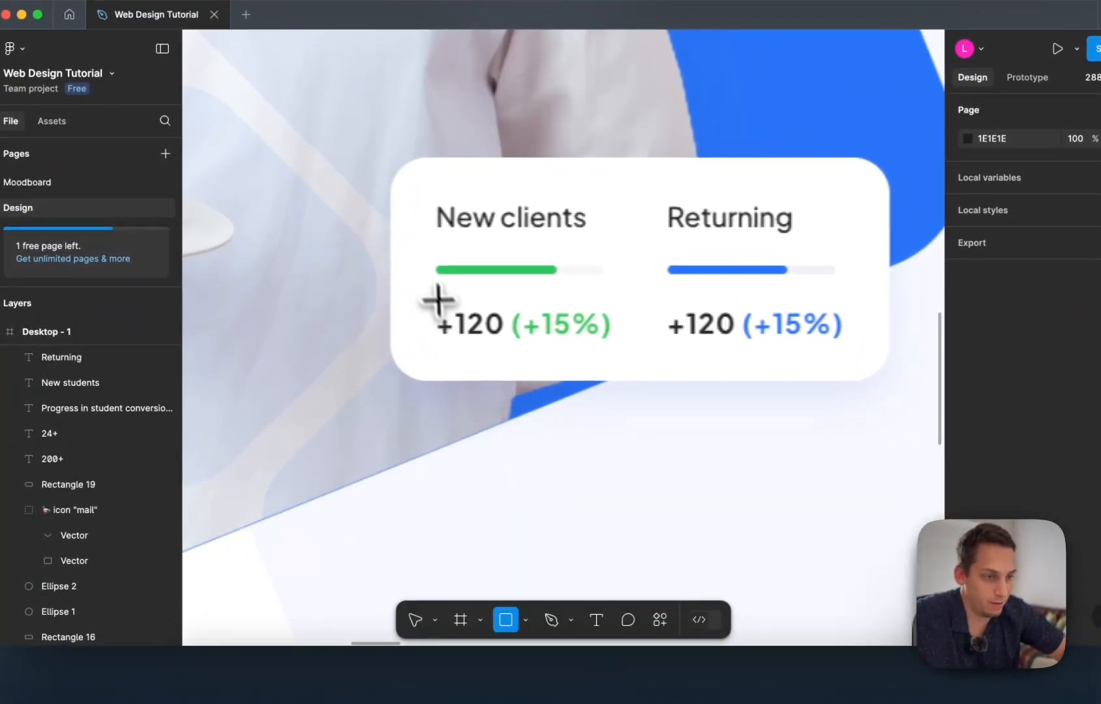
mouse_move(434, 267)
mouse_down()
mouse_move(601, 276)
mouse_move(590, 346)
mouse_move(591, 322)
mouse_up()
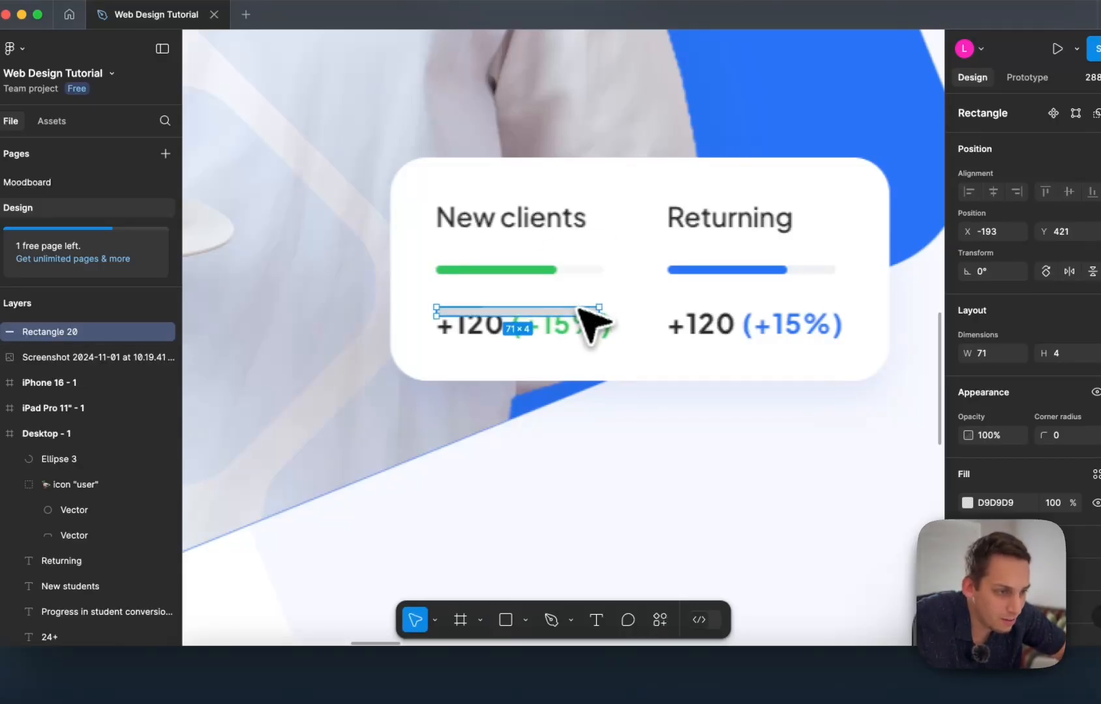
Fill the thin rectangle with the light grey of the reference's bar track and duplicate it in place at Y 412.
scroll(584, 279, up, 10)
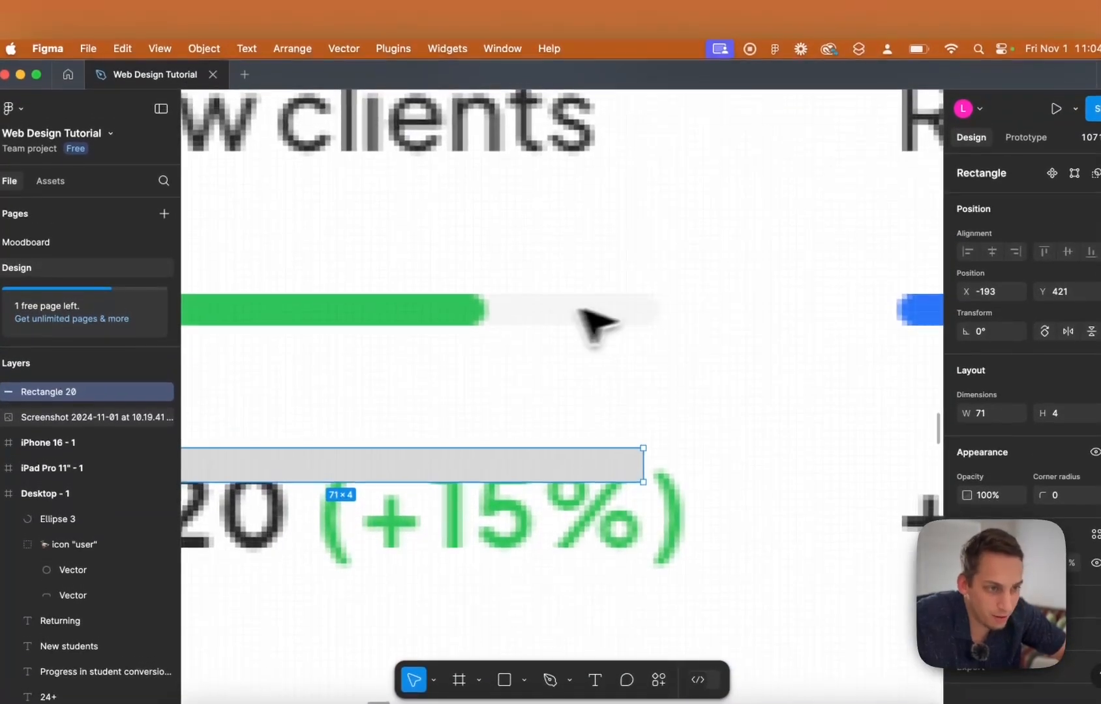
scroll(447, 316, down, 5)
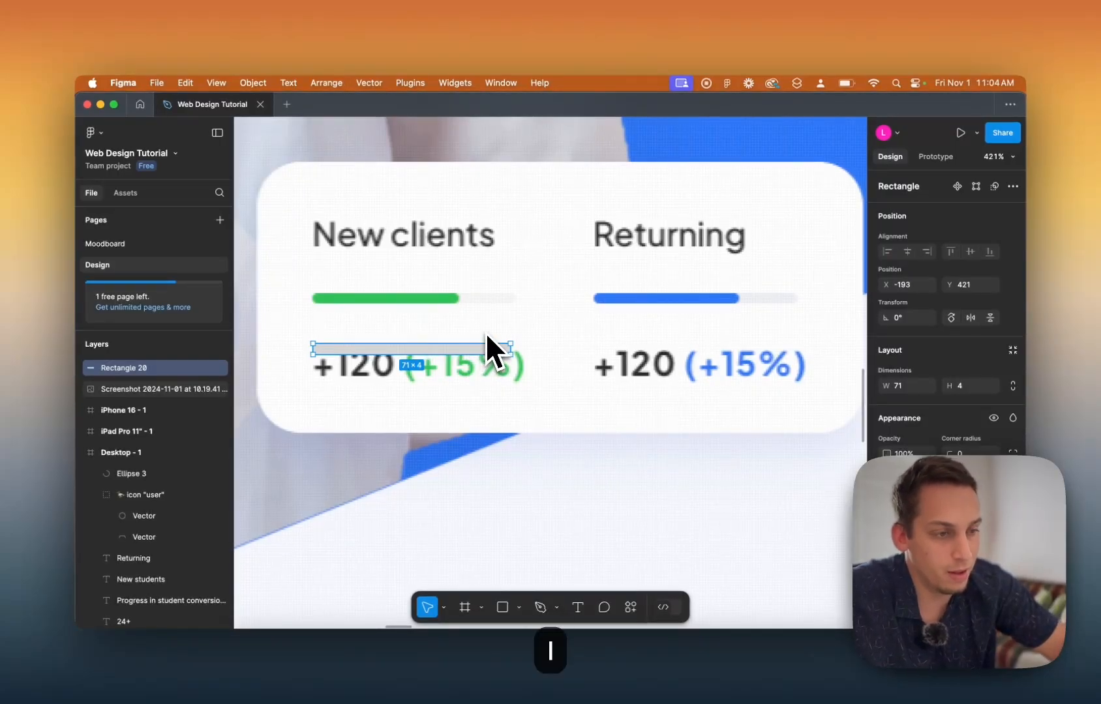
key(i)
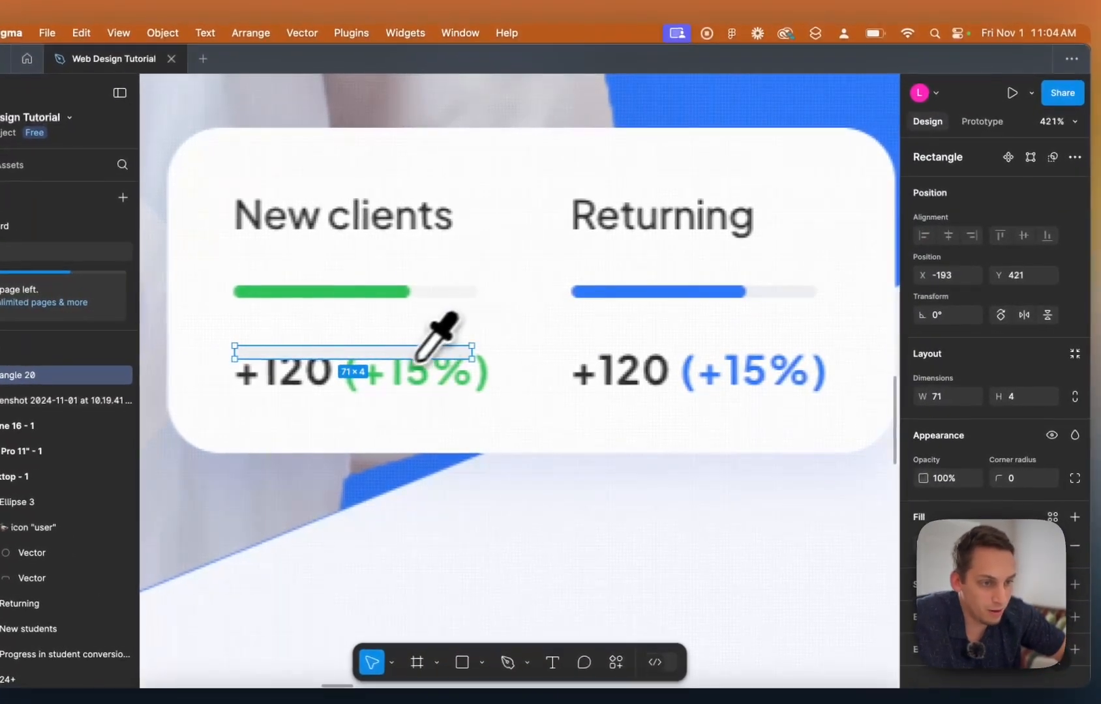
drag(409, 354, 402, 328)
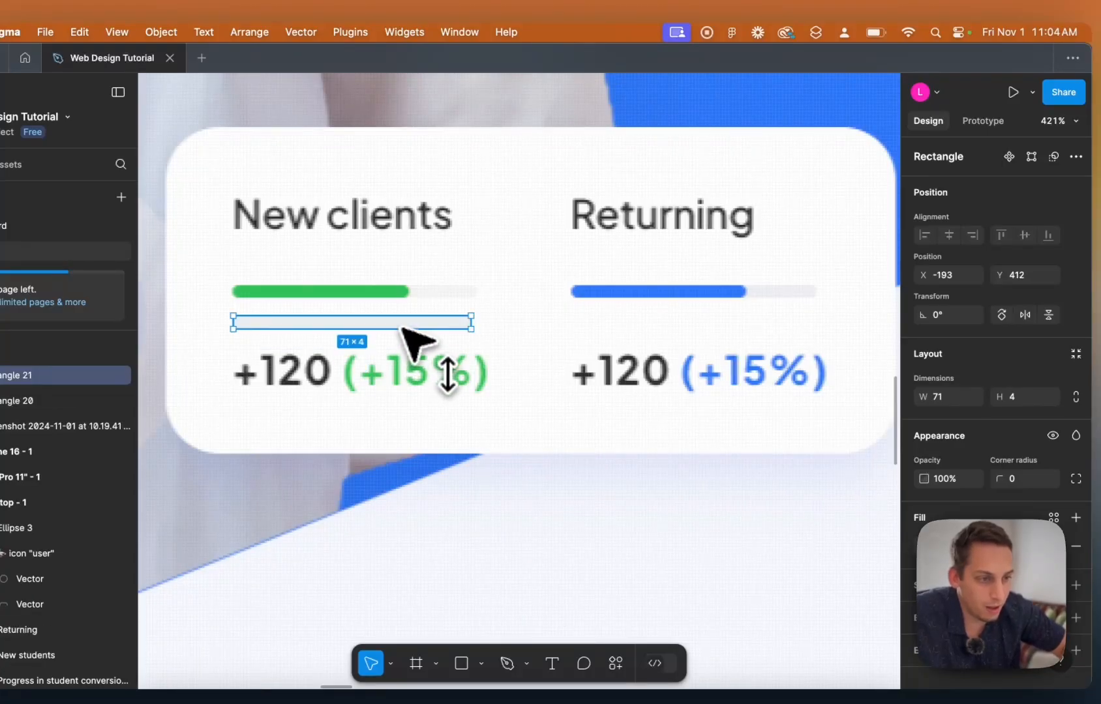
key(super+z)
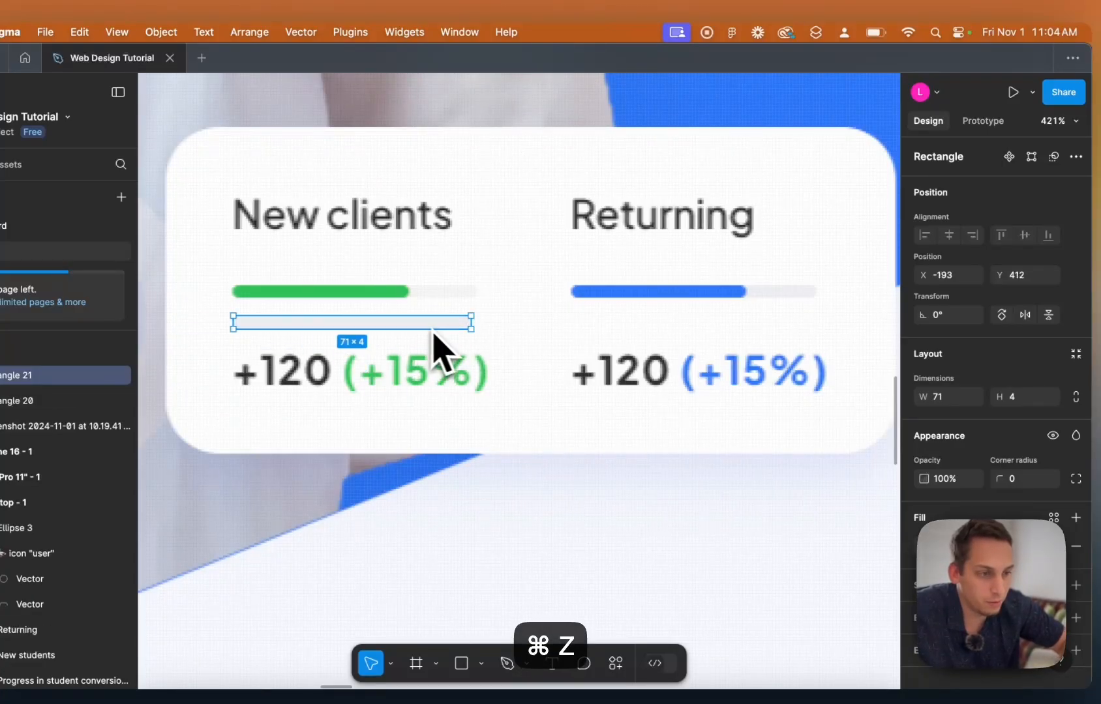
Narrow the duplicate bar to 51 wide and fill it with the green (30C45B) sampled from the reference's progress bar.
drag(475, 322, 407, 323)
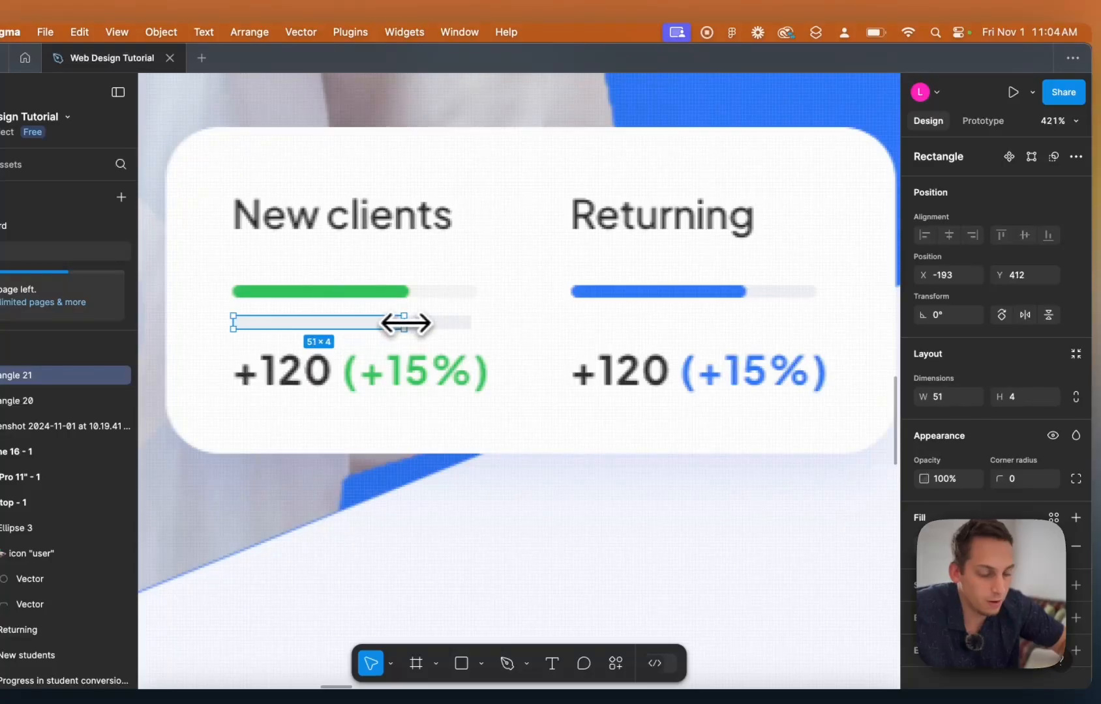
key(i)
click(389, 291)
click(483, 322)
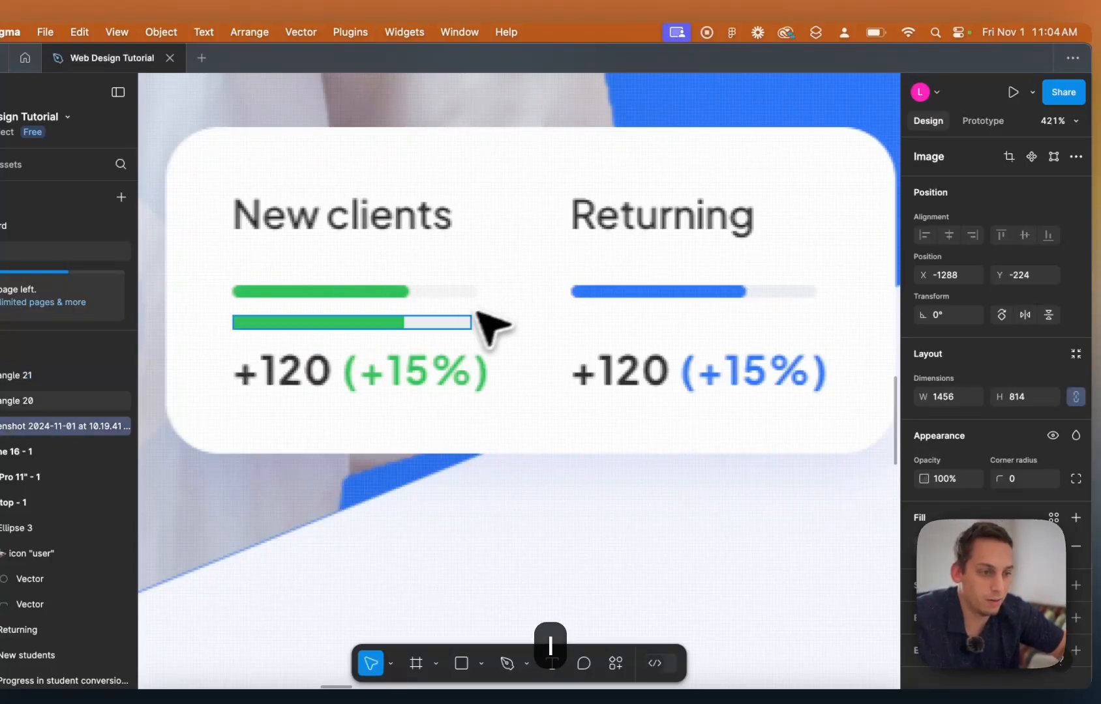
Select the light grey track and the green bar on top of it together.
click(446, 323)
shift+click(390, 322)
scroll(436, 324, down, 3)
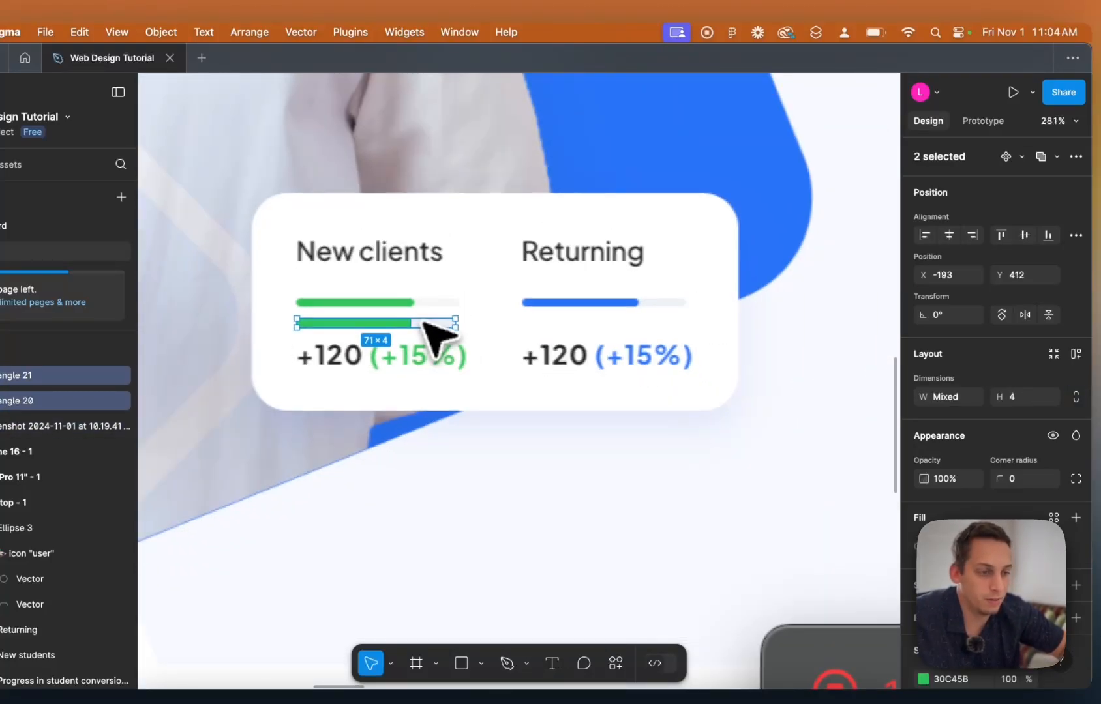
click(416, 352)
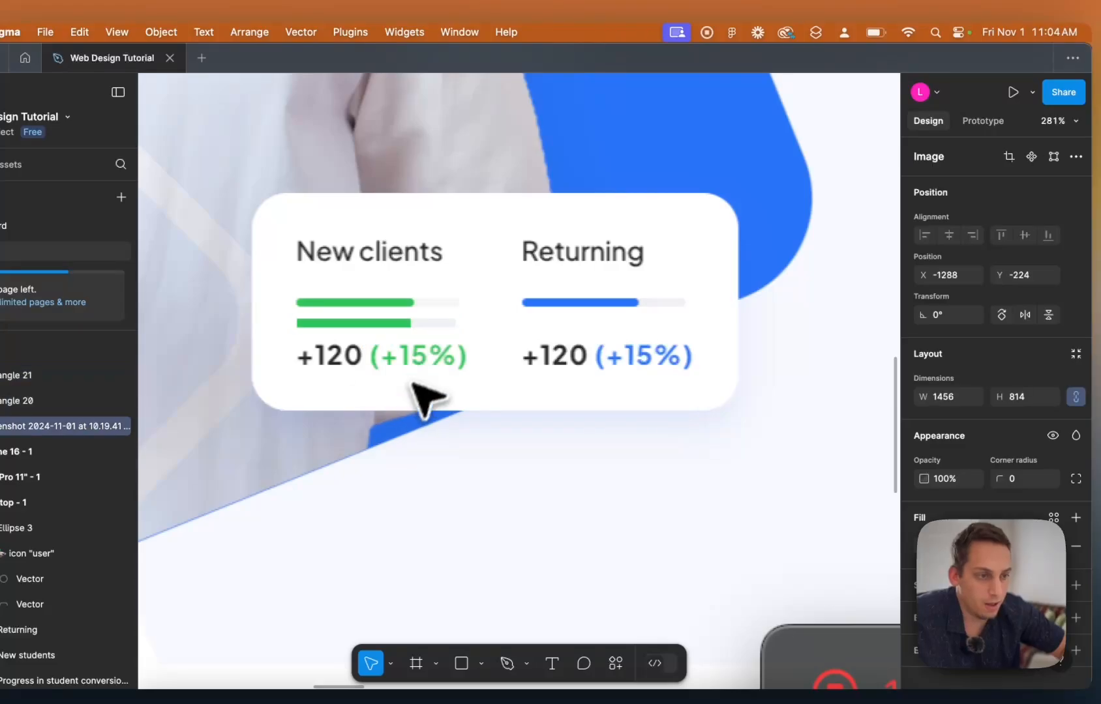
scroll(415, 319, up, 5)
click(382, 330)
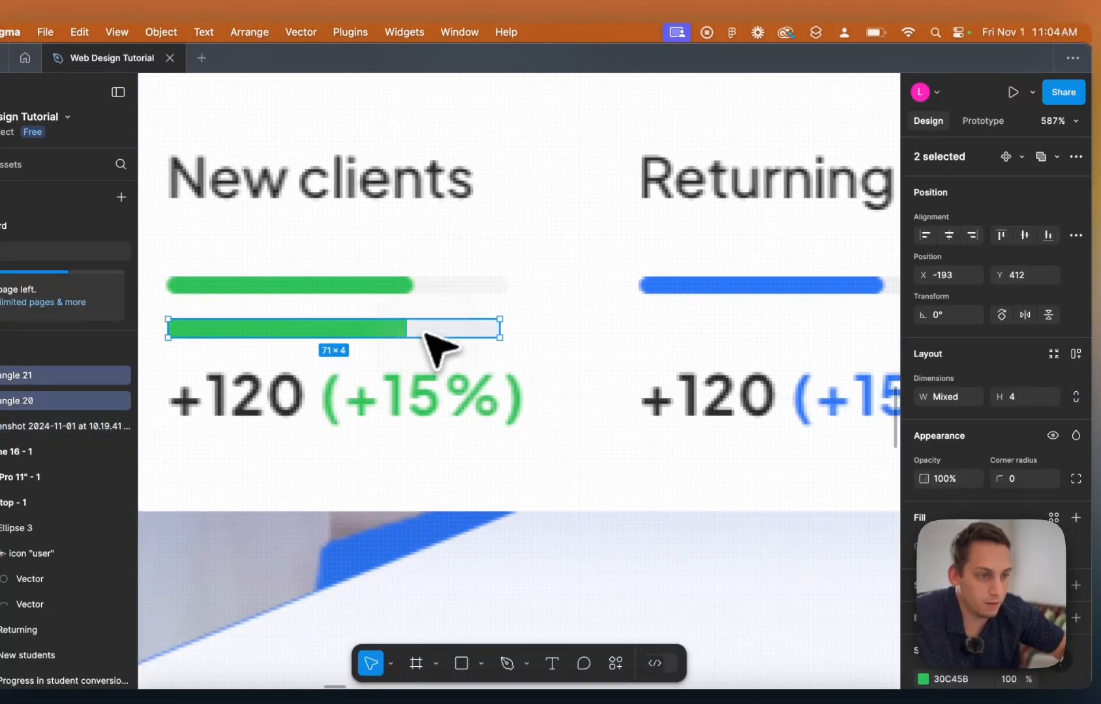
Set the corner radius of both selected progress bar rectangles to 10.
scroll(929, 450, down, 2)
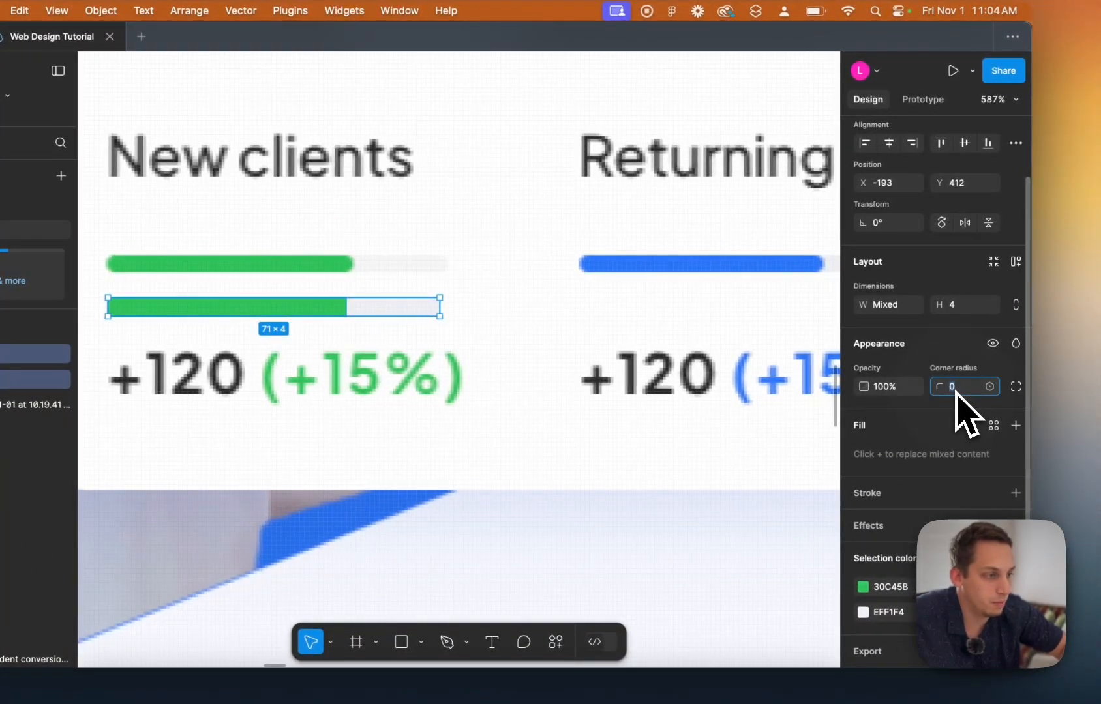
key(shift+Up)
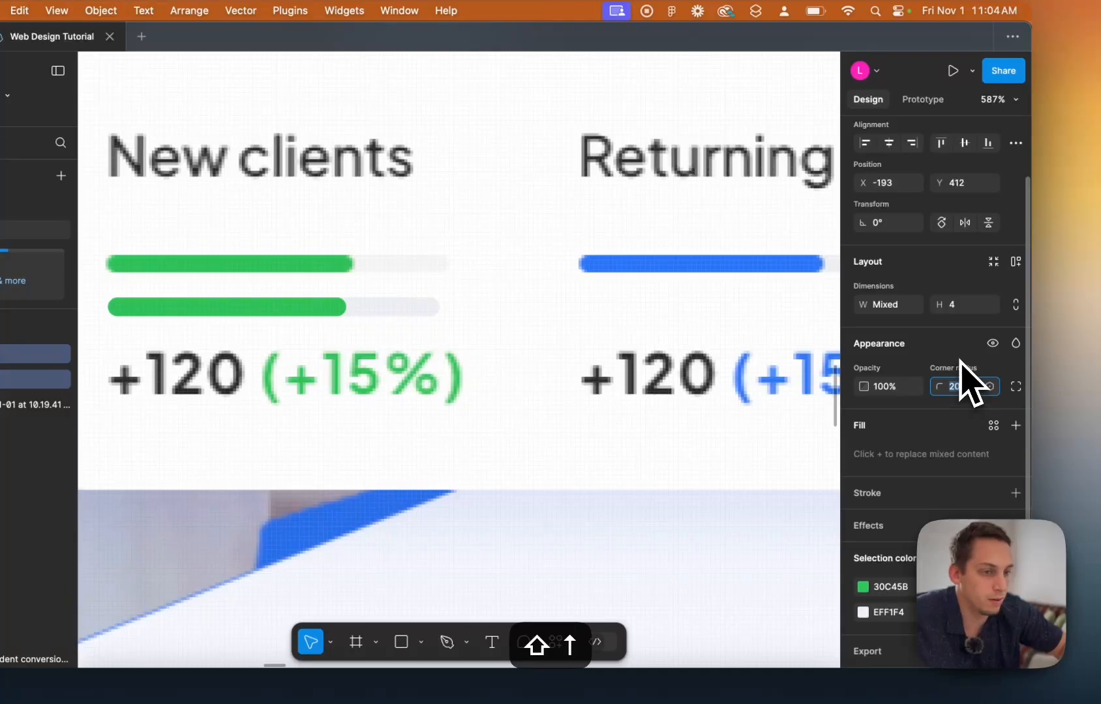
key(shift+Down)
Draw a horizontal line about 72 px long with the Pen tool between the New clients heading and its green bar.
scroll(695, 422, down, 5)
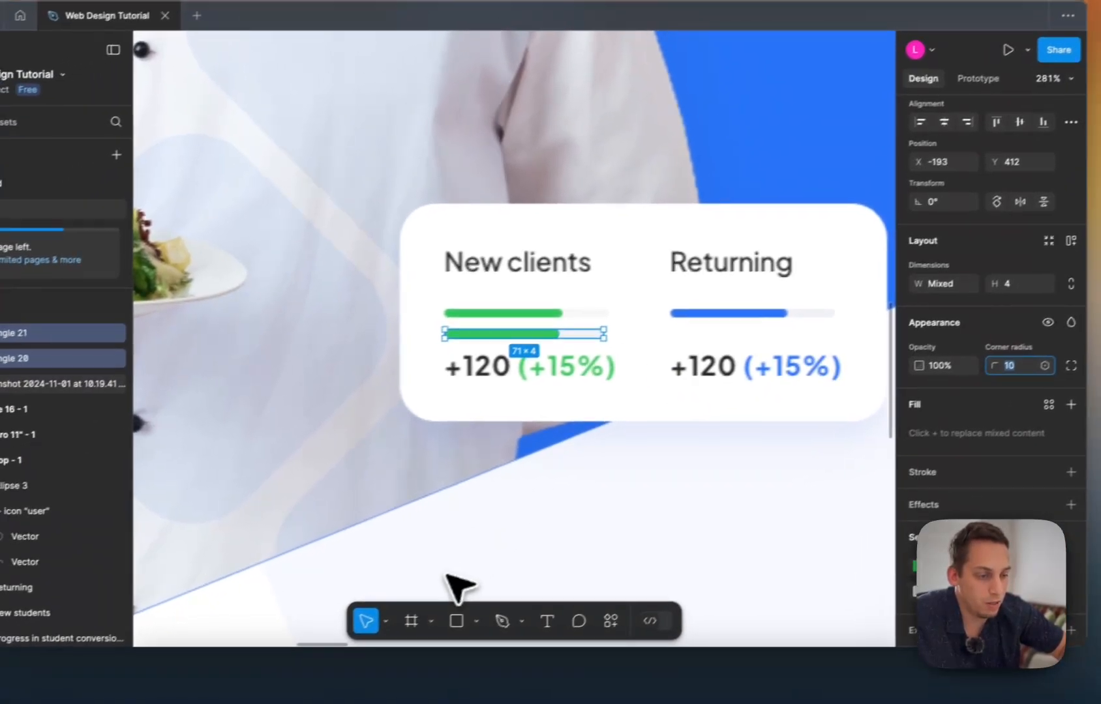
click(399, 611)
click(448, 642)
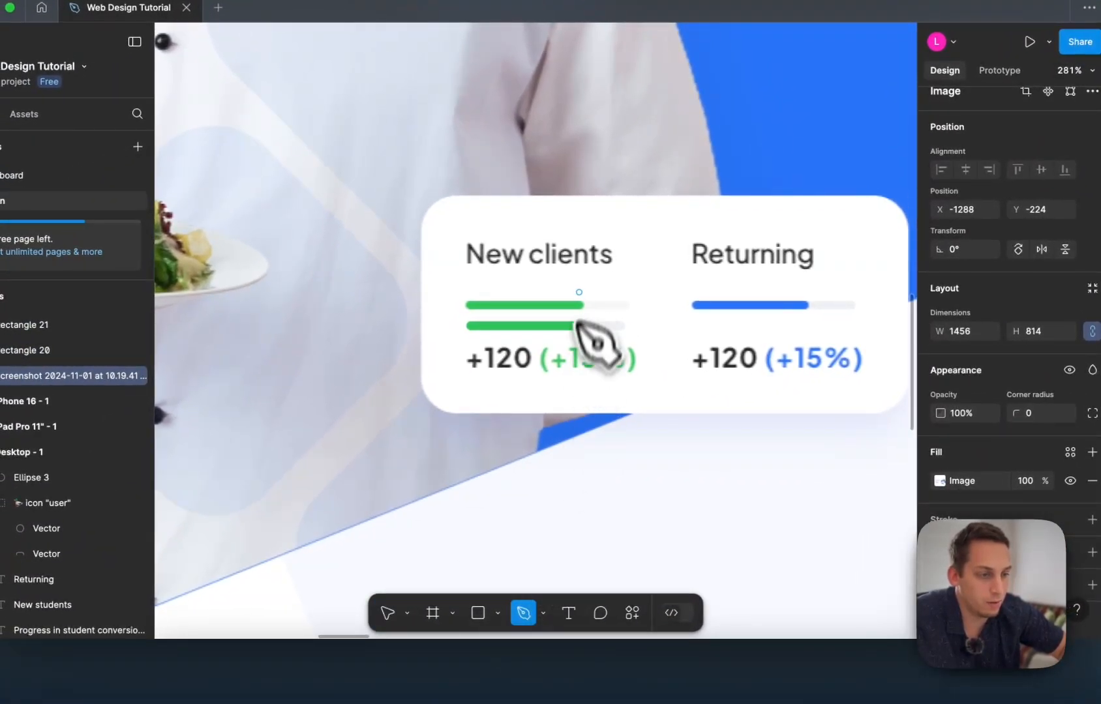
scroll(578, 324, up, 5)
click(350, 282)
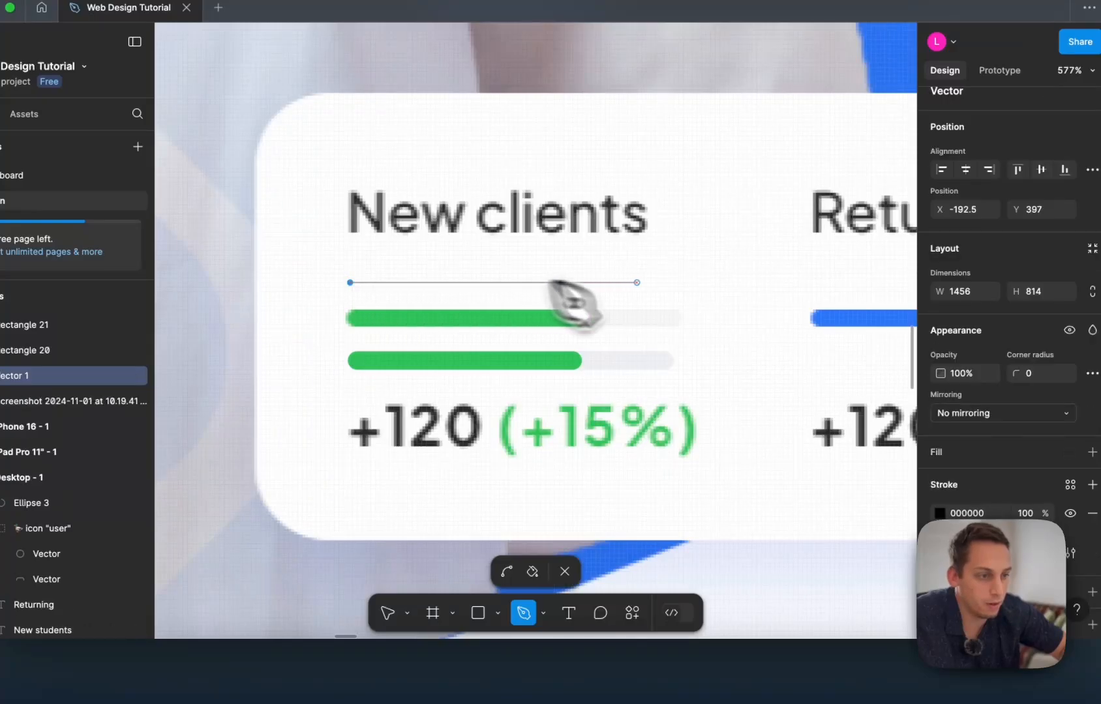
key(v)
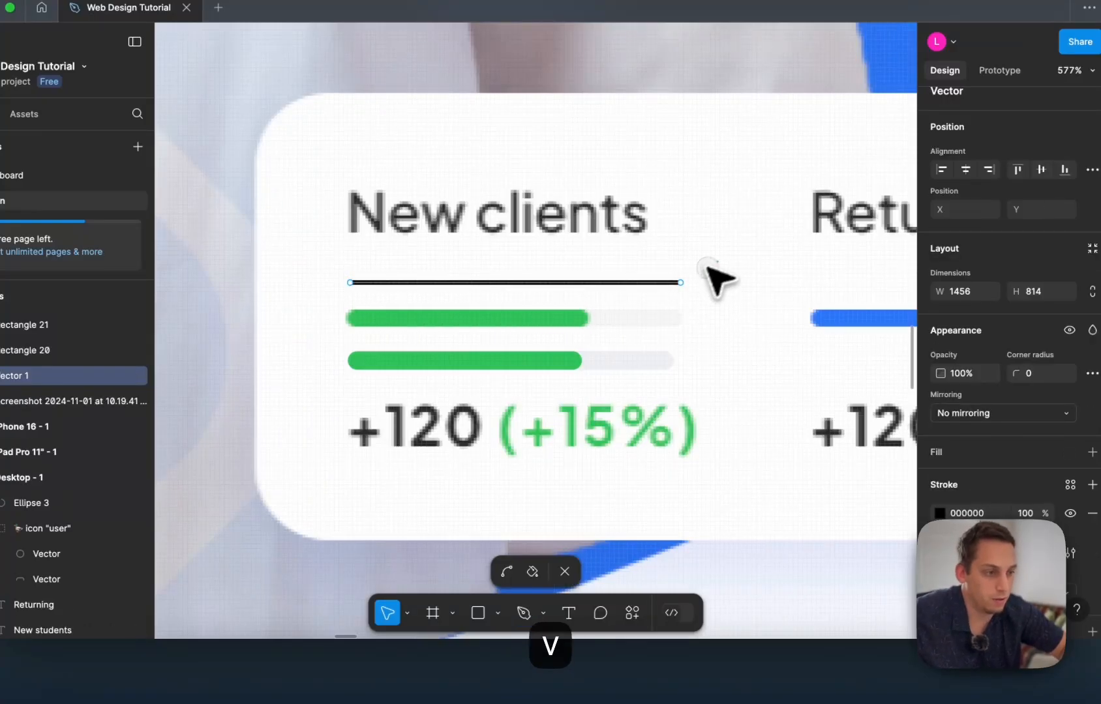
Give the line round caps at both its start point and end point.
scroll(1006, 456, down, 2)
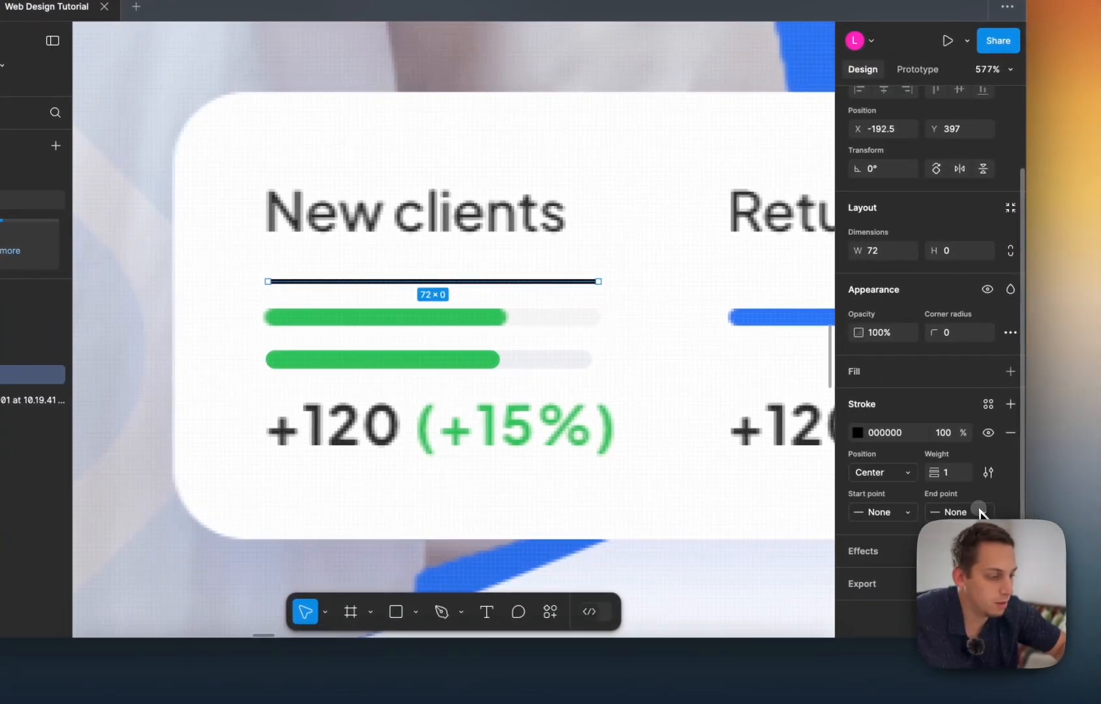
click(974, 511)
click(897, 599)
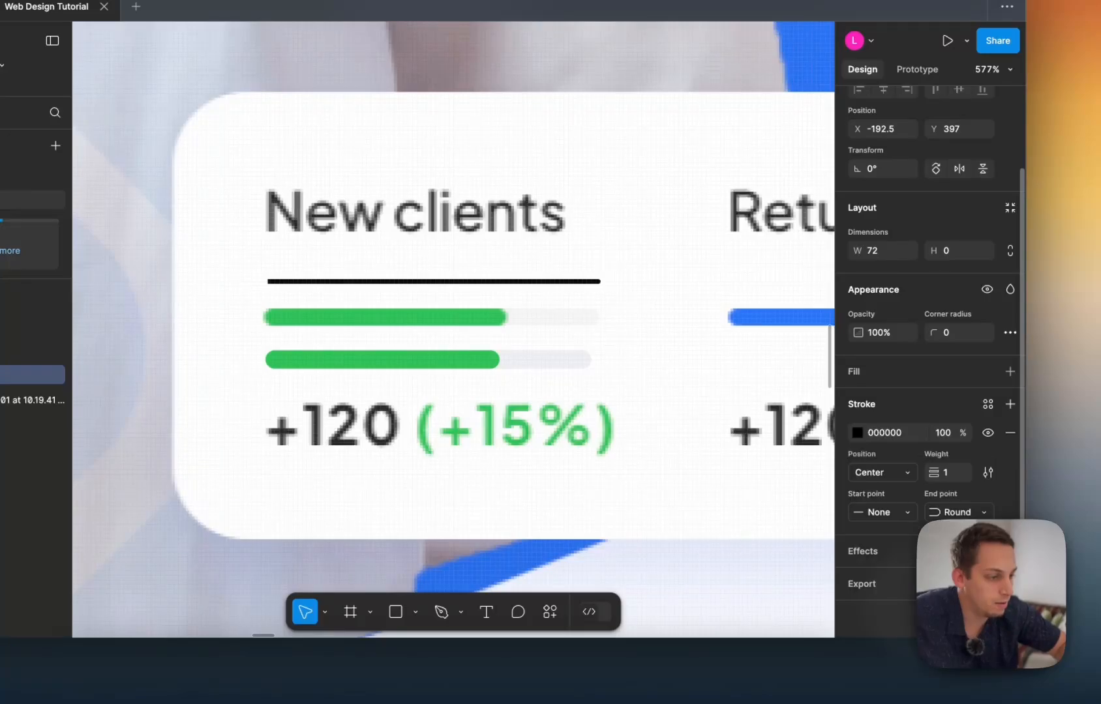
click(906, 512)
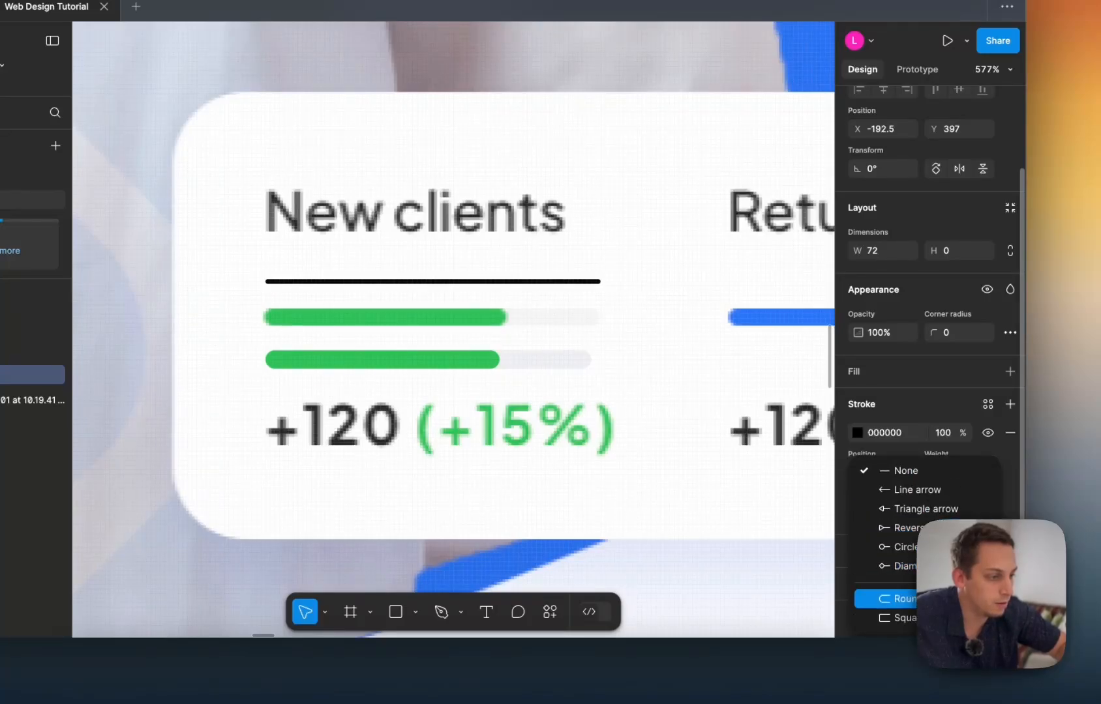
click(897, 599)
Set the line's stroke weight to 3.
click(946, 472)
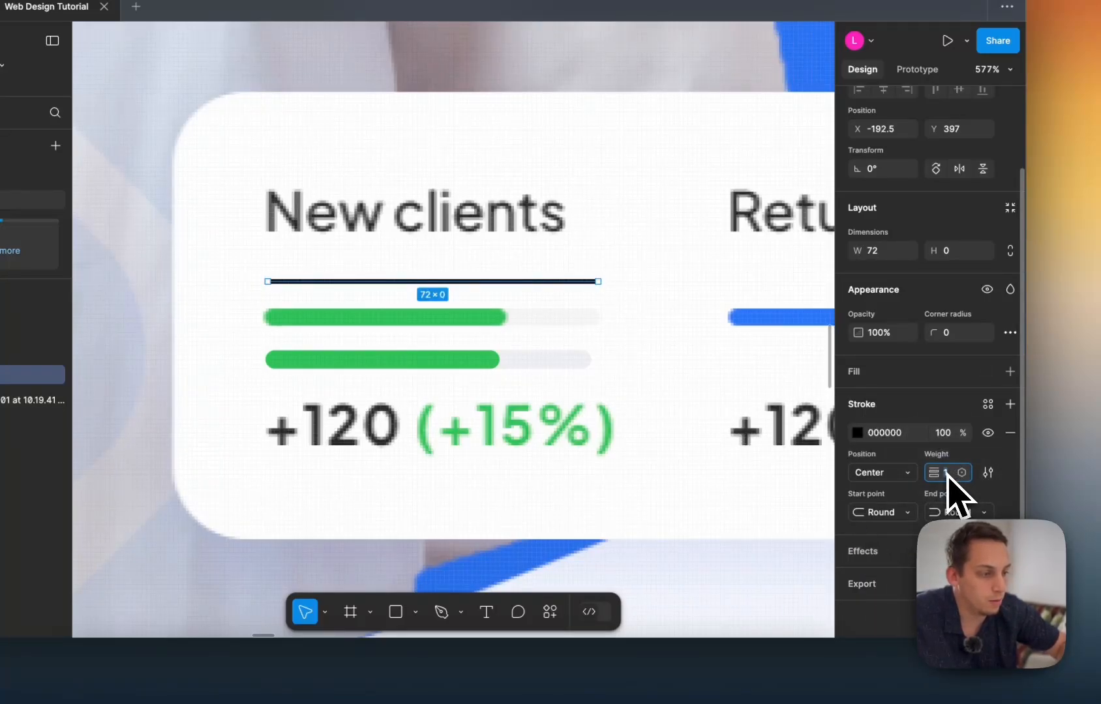
key(shift+Up)
key(Down)
key(Down)
key(Down)
key(Down)
key(Down)
key(Down)
key(Down)
key(Down)
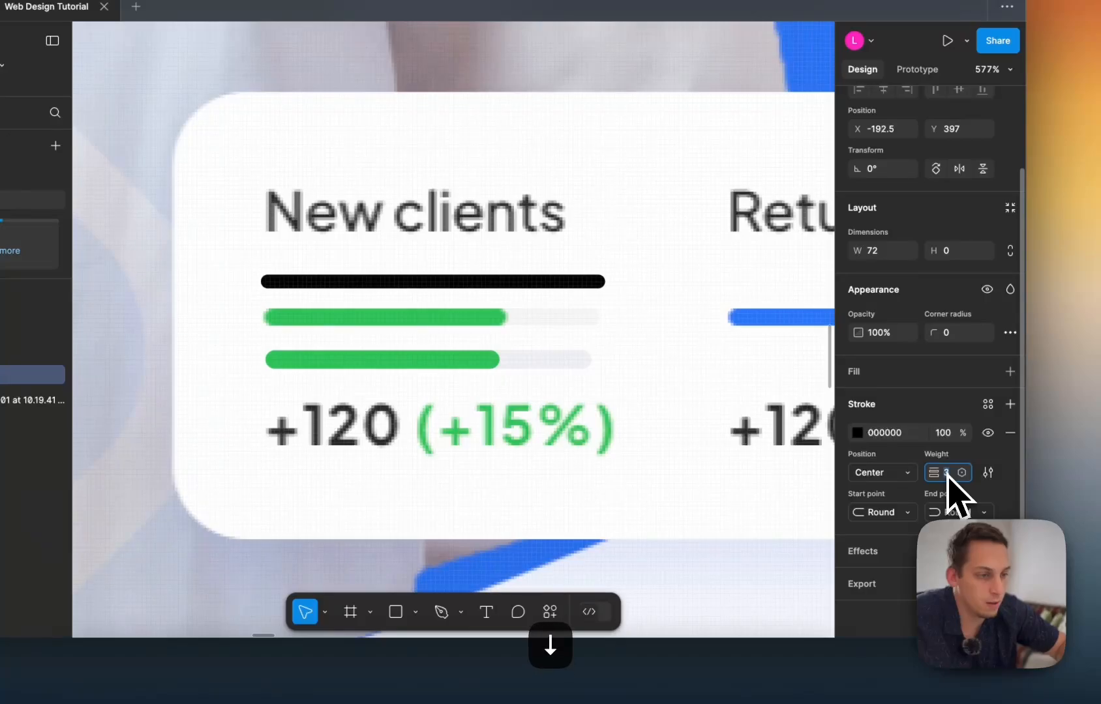
Duplicate the black line, shorten the copy to 52 px, and color it with the green sampled from the reference progress bar.
drag(569, 282, 504, 281)
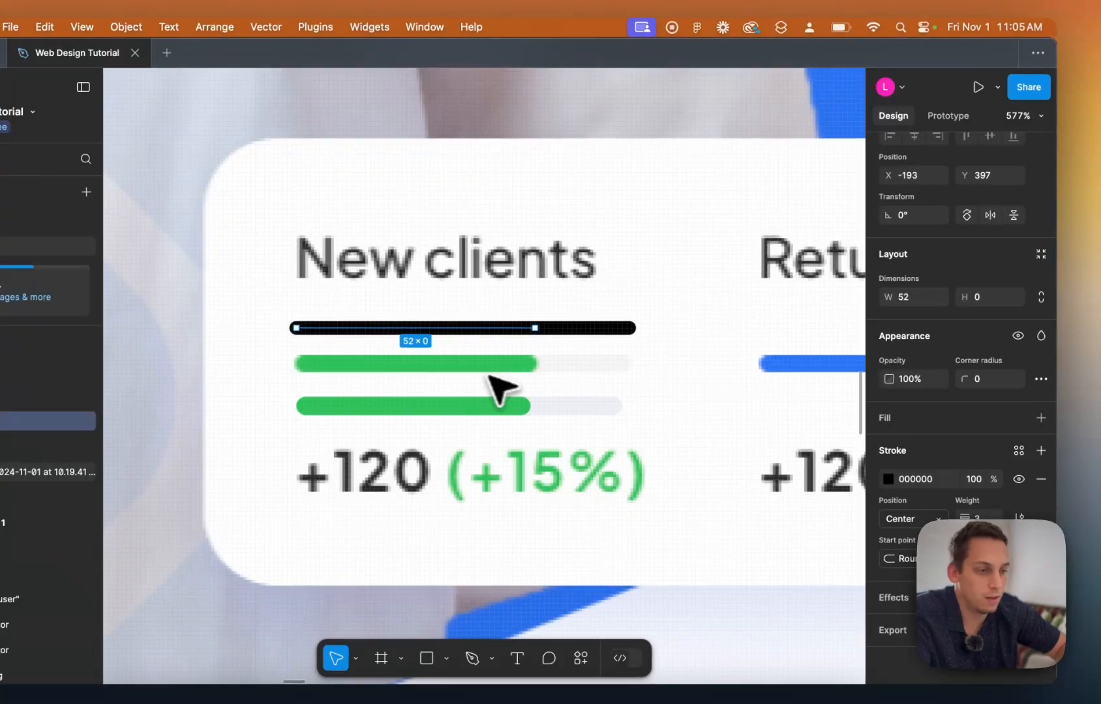
double_click(474, 363)
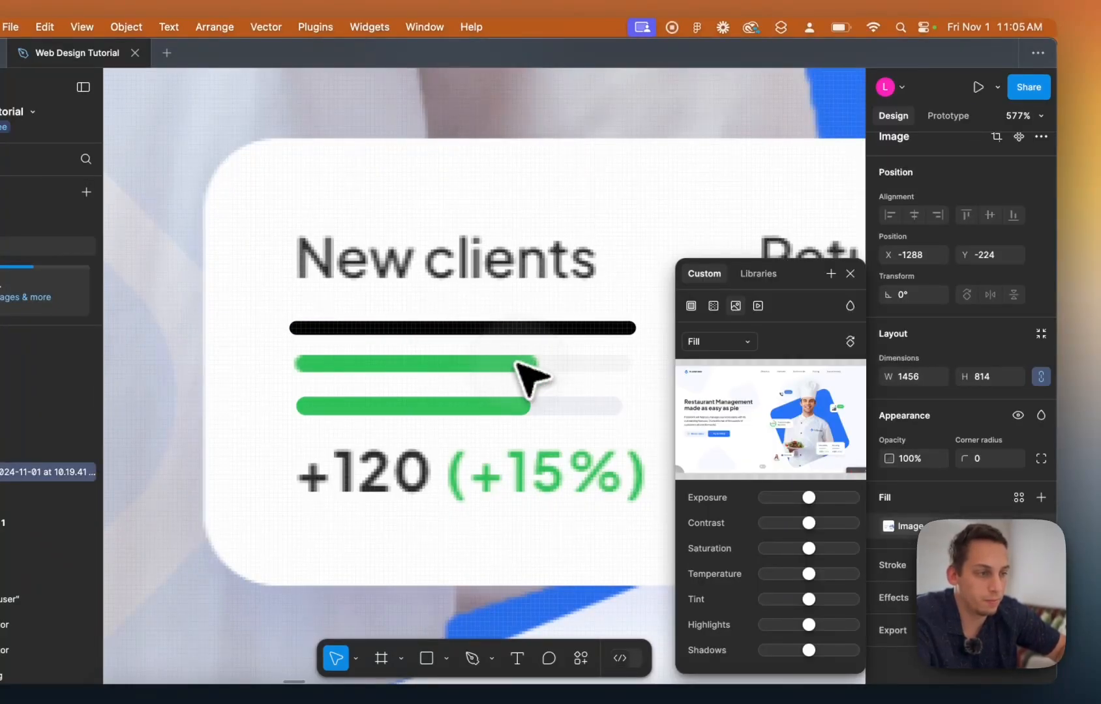
click(851, 273)
click(495, 328)
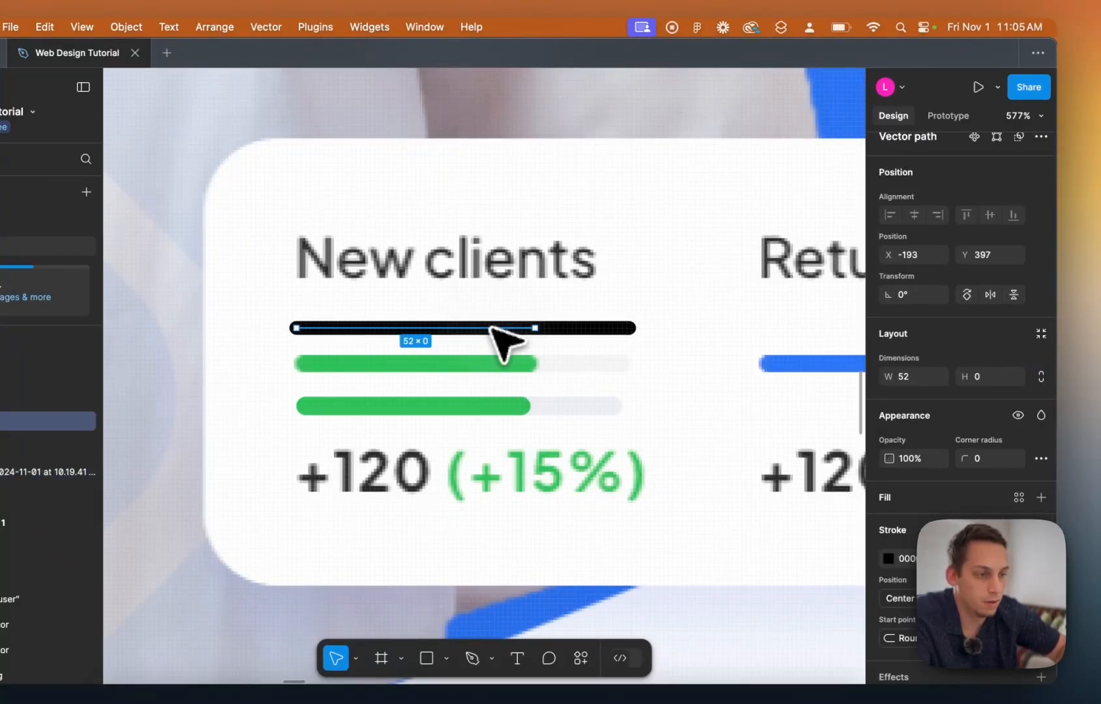
key(i)
click(495, 362)
Select both the green and the black line and delete them.
drag(536, 328, 640, 321)
scroll(640, 321, down, 3)
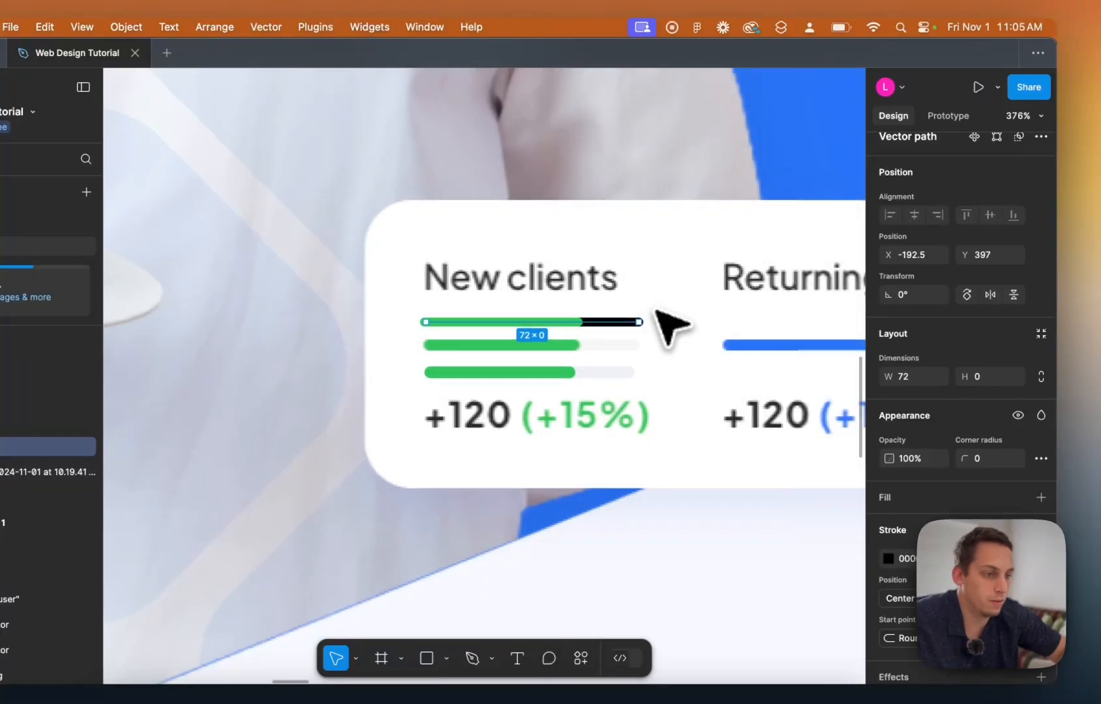
scroll(580, 320, up, 5)
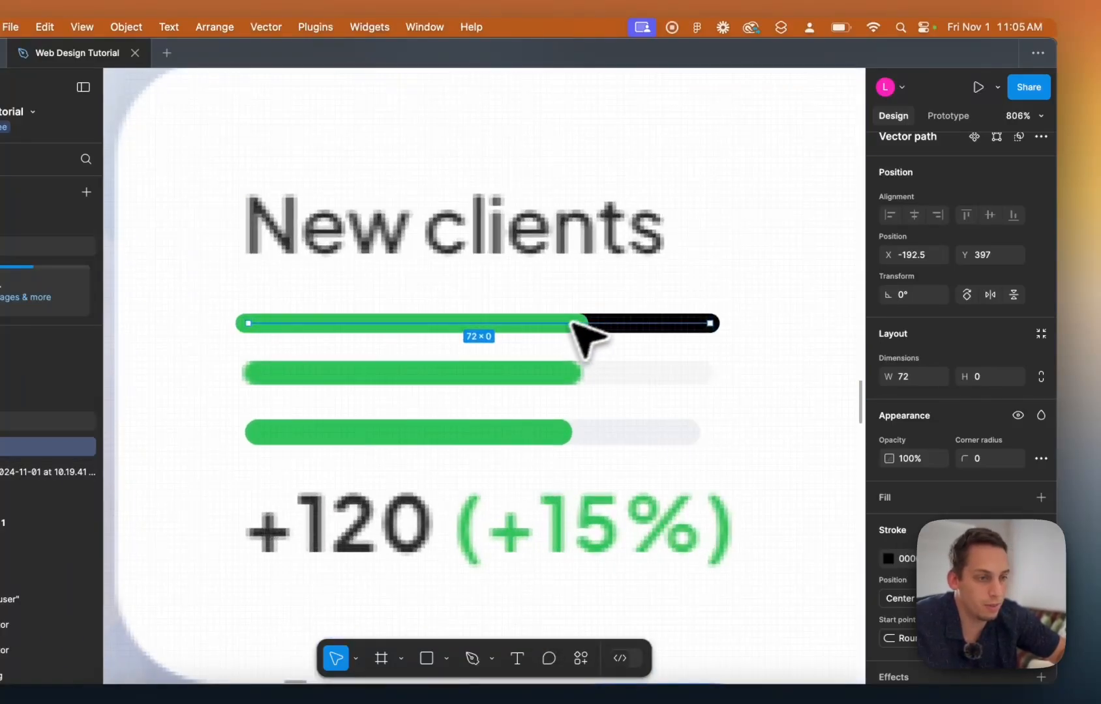
click(550, 338)
click(569, 322)
shift+click(612, 322)
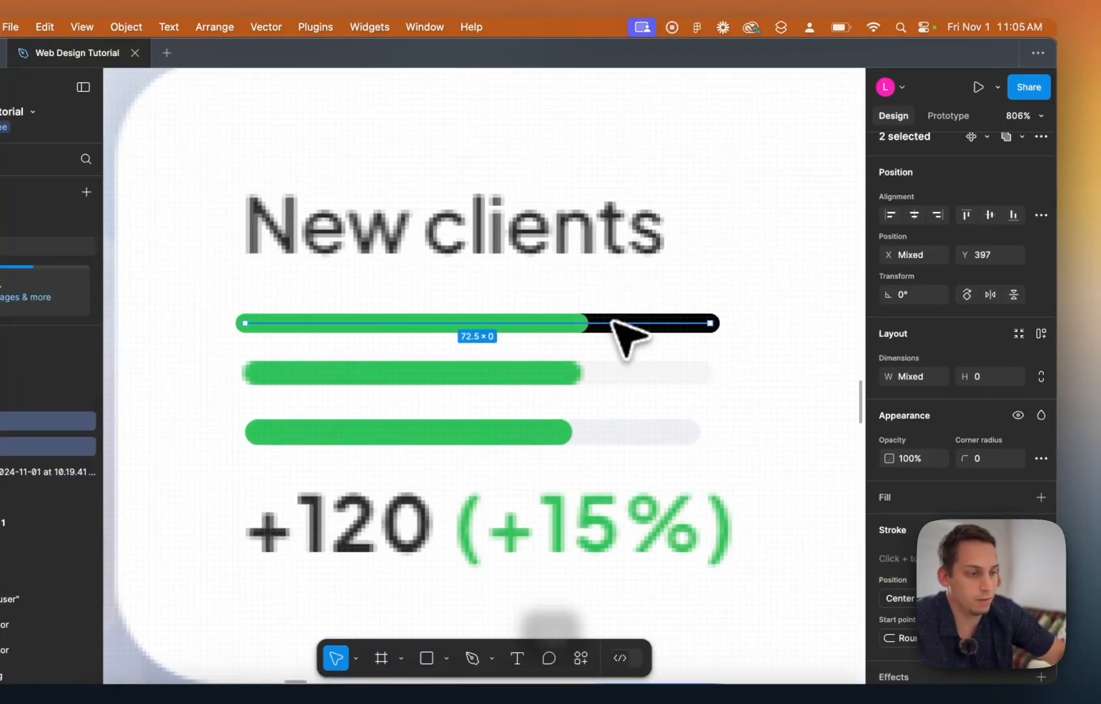
key(BackSpace)
Select the green and gray progress bar rectangles and reduce their height to 3 px.
click(496, 434)
shift+click(590, 435)
scroll(593, 437, down, 5)
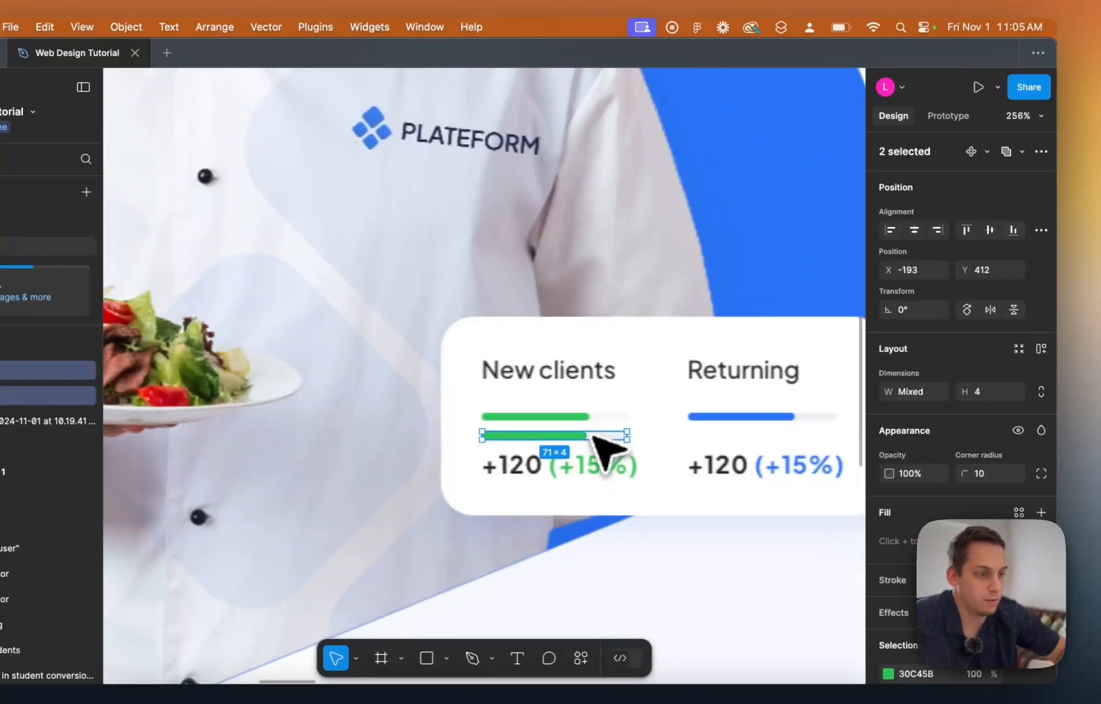
scroll(592, 435, down, 3)
scroll(592, 435, right, 5)
scroll(219, 381, up, 5)
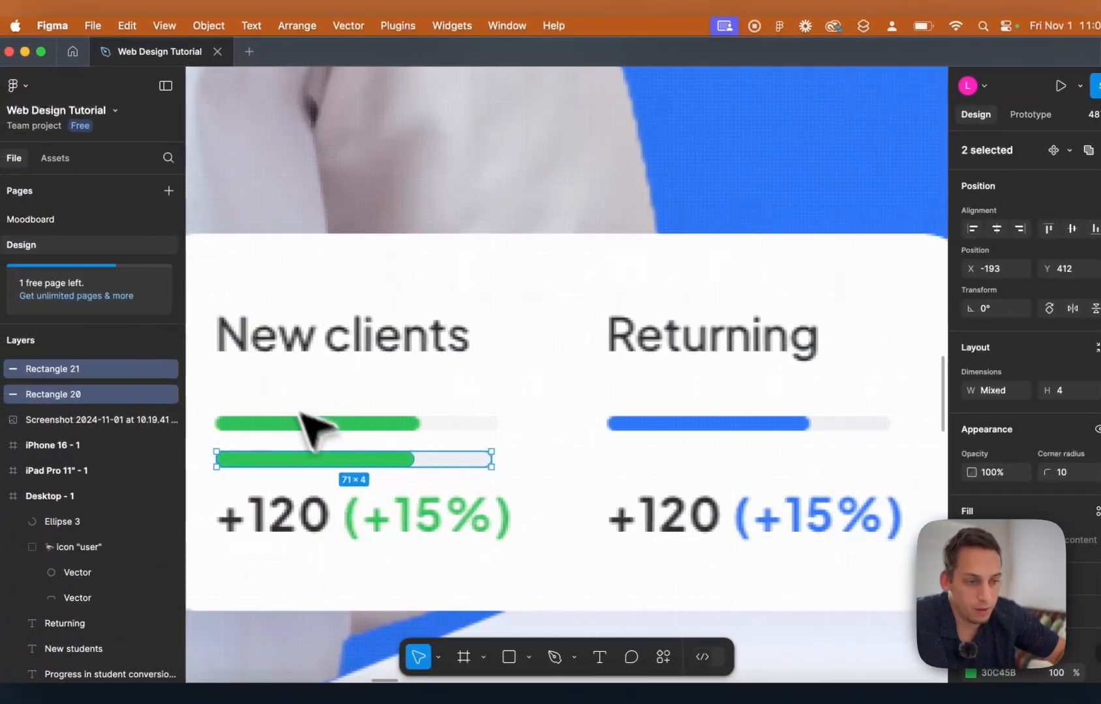
scroll(326, 450, up, 3)
drag(332, 441, 332, 446)
key(super+z)
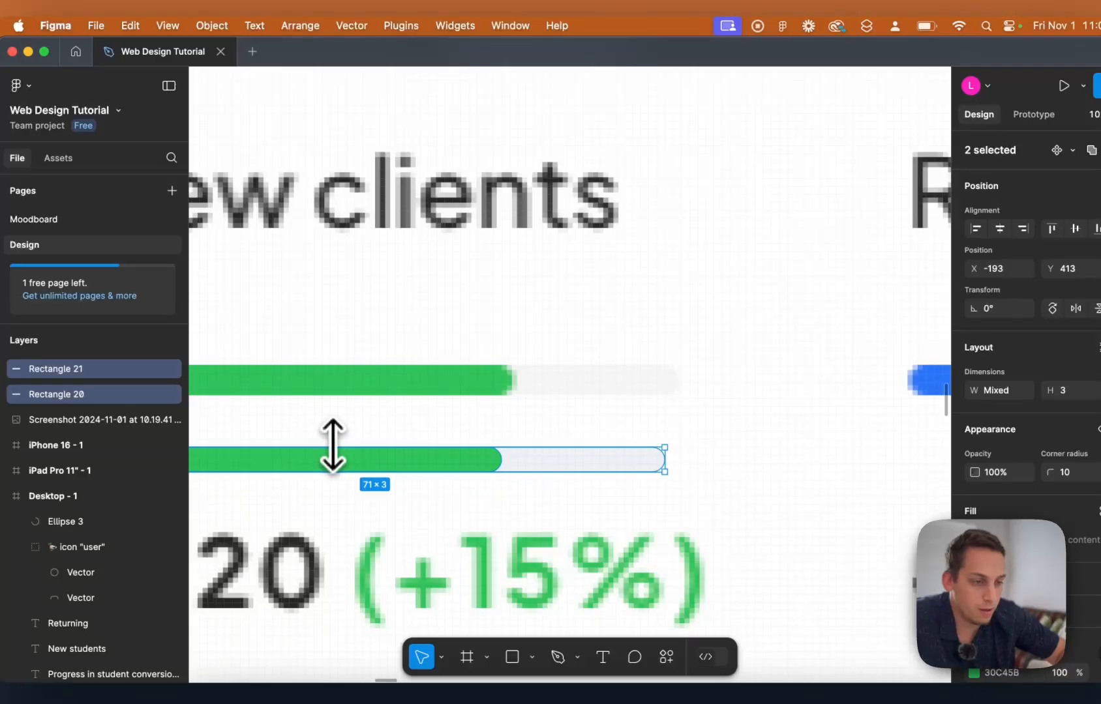
scroll(332, 446, down, 6)
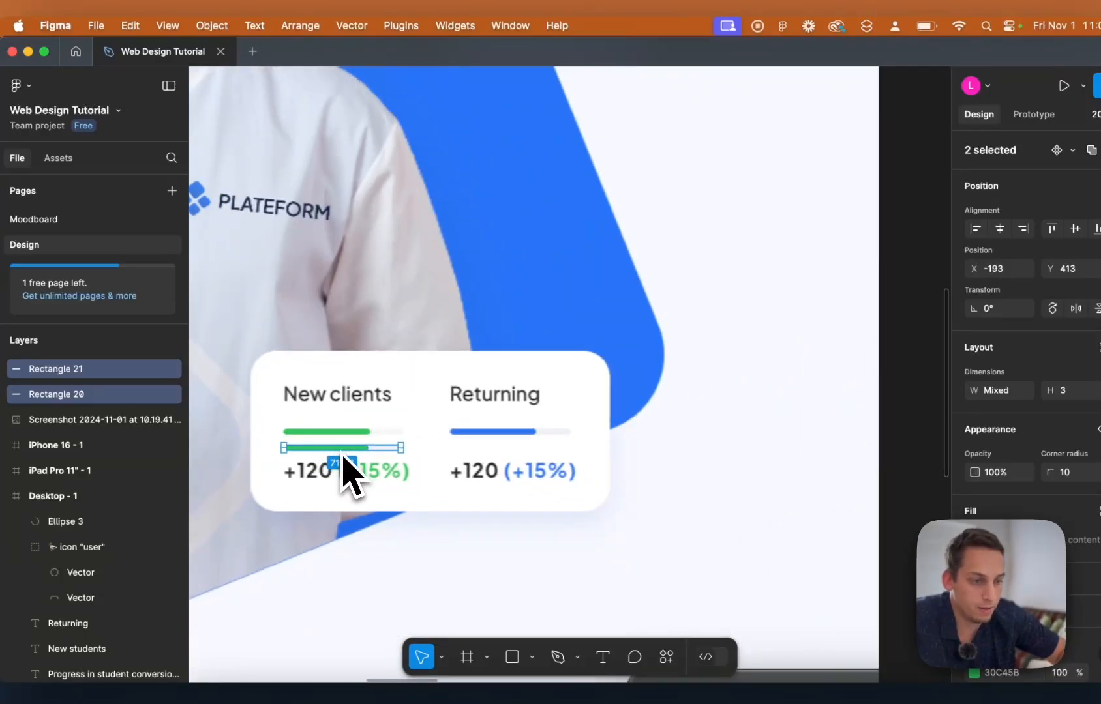
Move the progress bar into the white stats card, just below the New students heading and aligned with its left edge.
scroll(343, 457, down, 5)
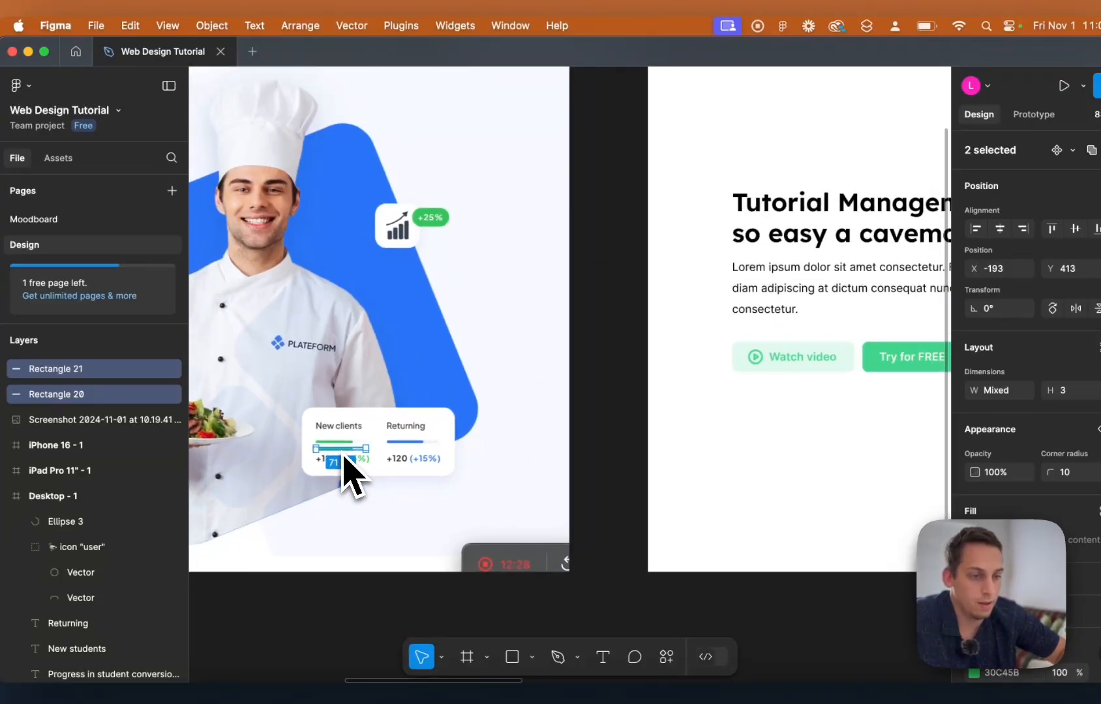
scroll(344, 457, down, 3)
drag(343, 455, 894, 337)
drag(777, 316, 782, 450)
scroll(782, 450, up, 5)
scroll(750, 442, right, 4)
scroll(750, 443, down, 2)
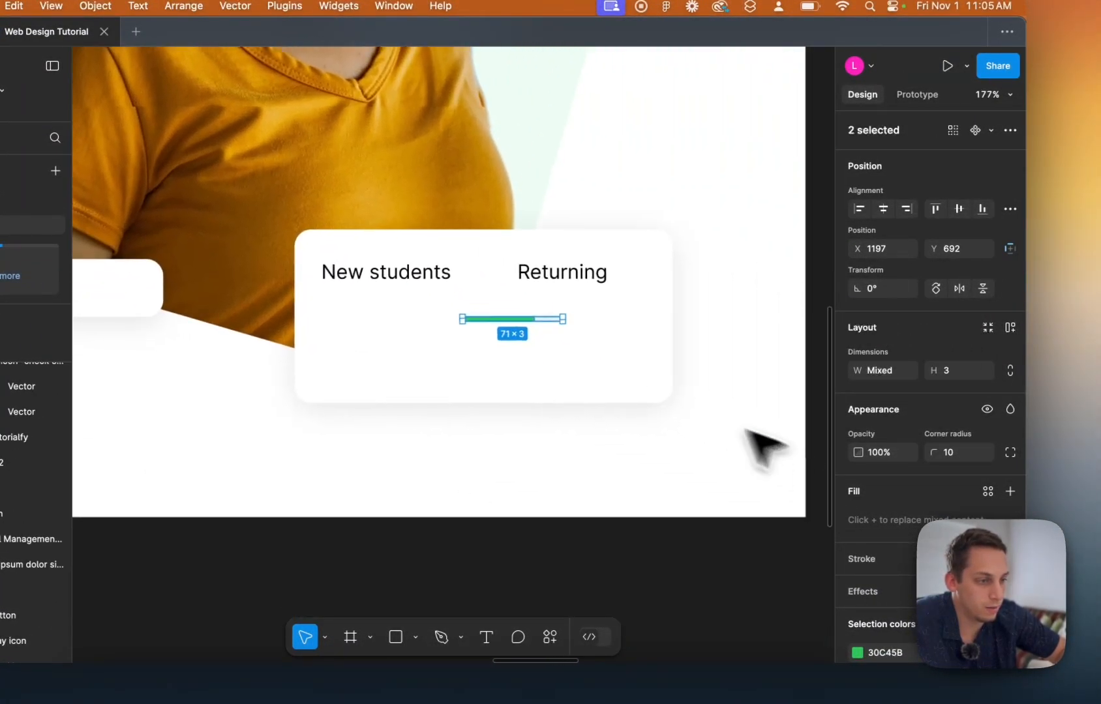
drag(520, 323, 379, 304)
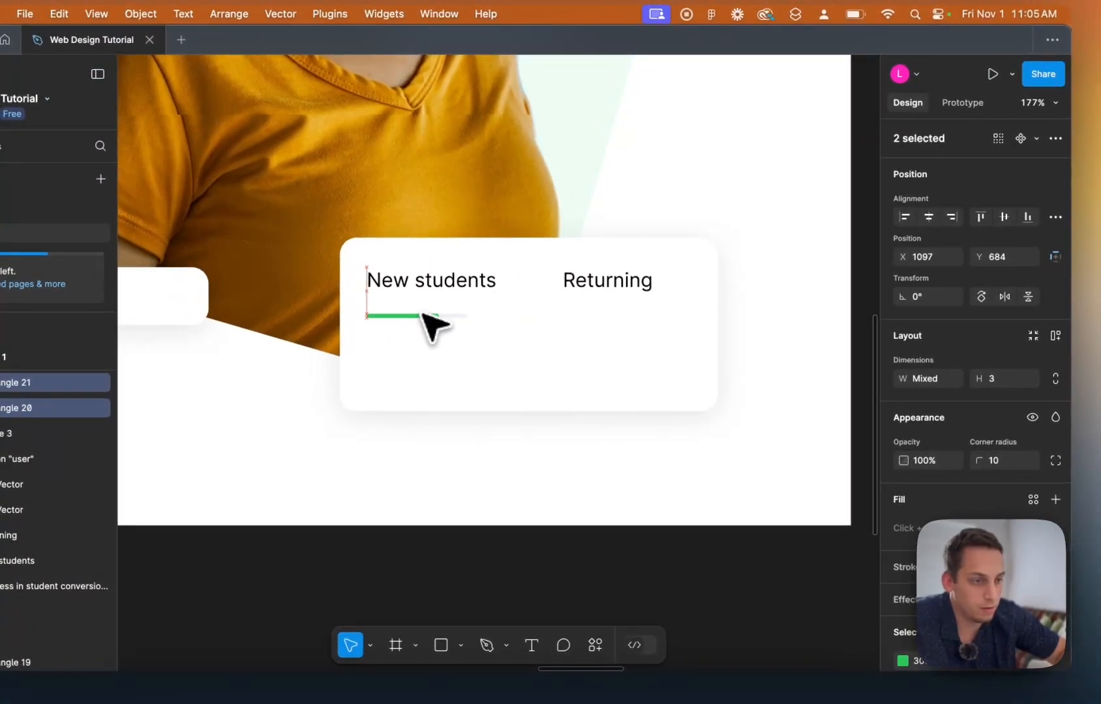
Resize the New students progress bar to 107 × 5 px.
scroll(422, 317, up, 5)
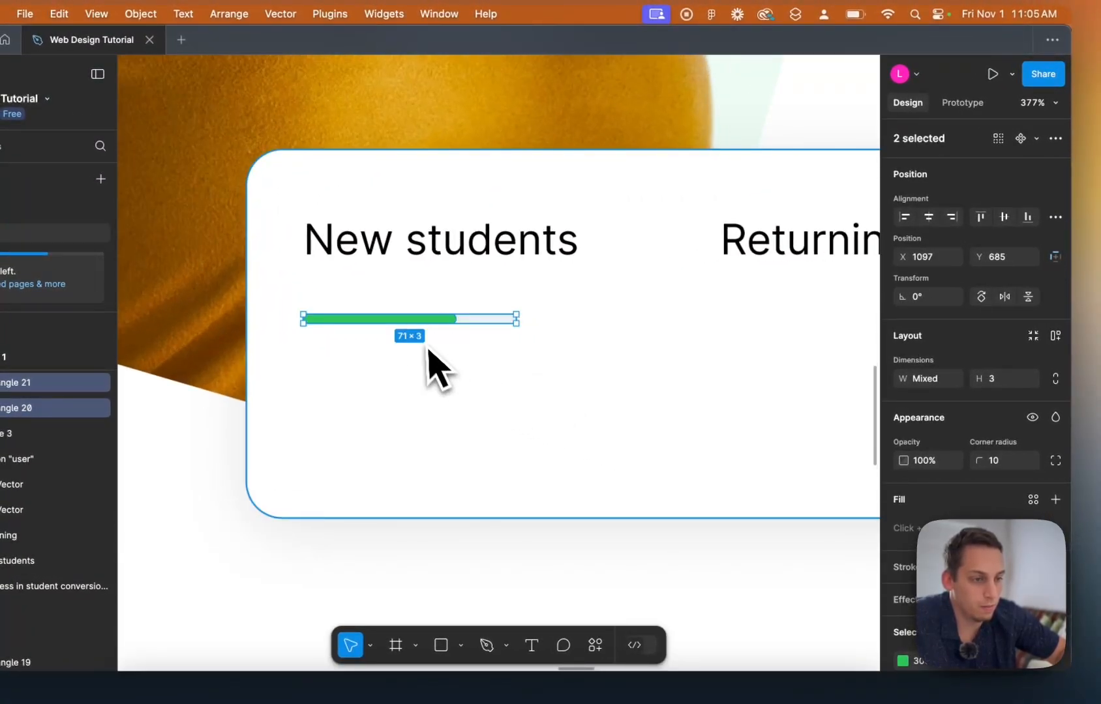
drag(420, 328, 420, 332)
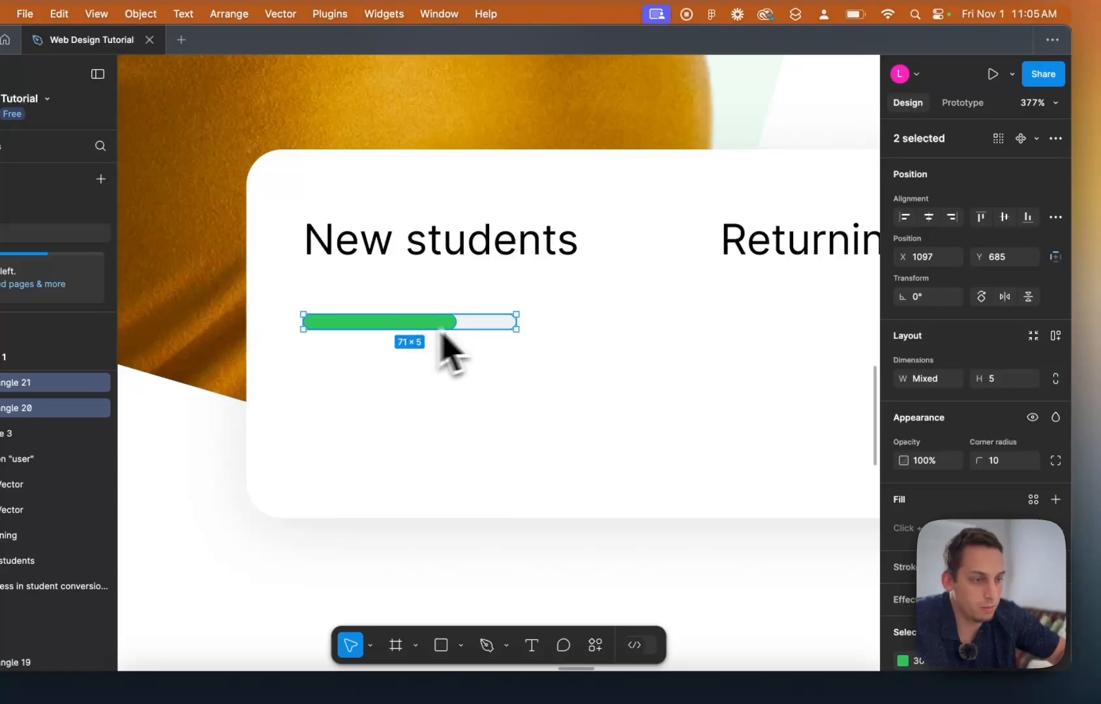
drag(515, 321, 613, 322)
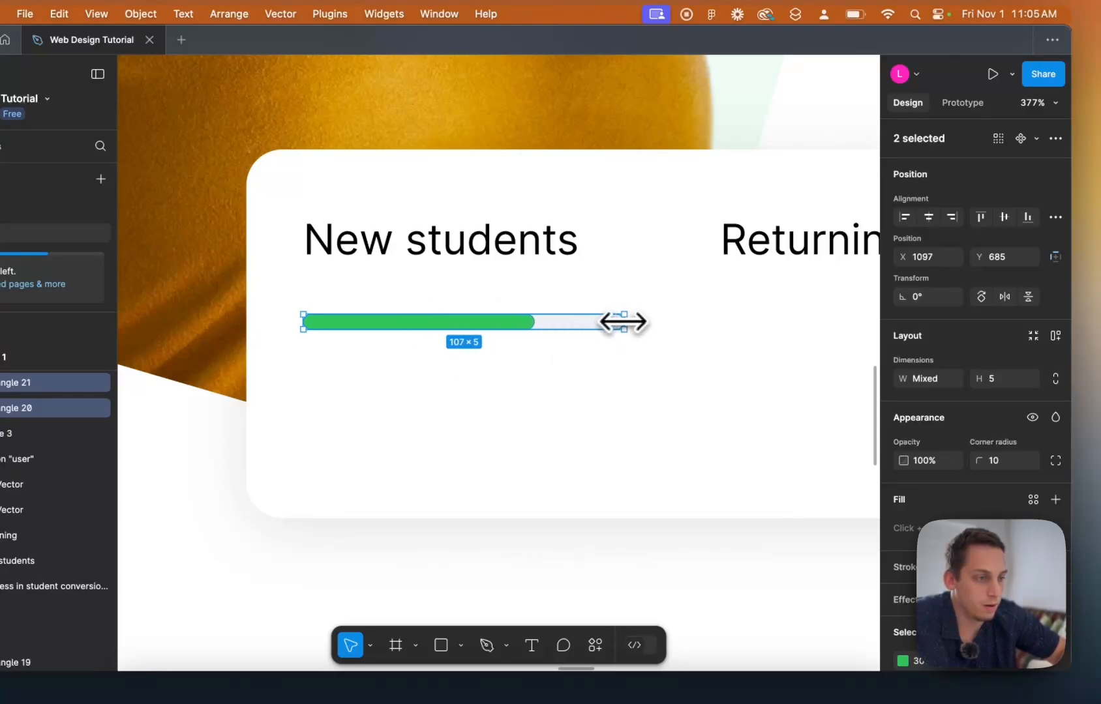
Duplicate the progress bar alongside with a 15 px gap, and align the Returning heading with the copy's left edge.
scroll(622, 321, down, 5)
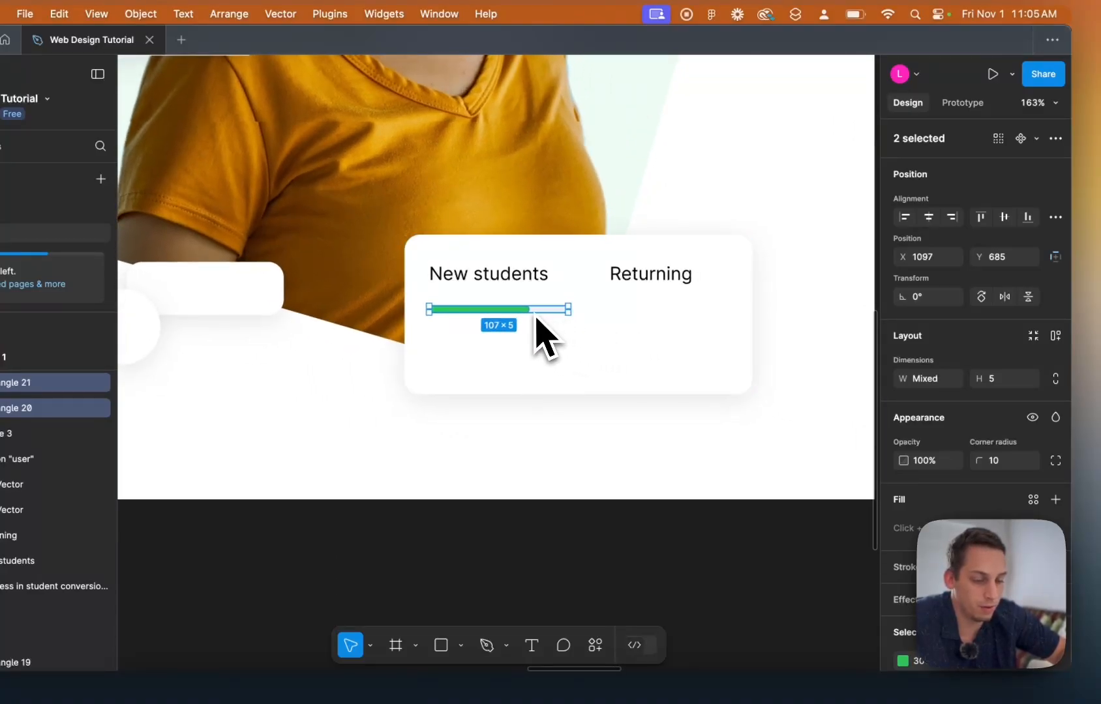
drag(533, 306, 686, 312)
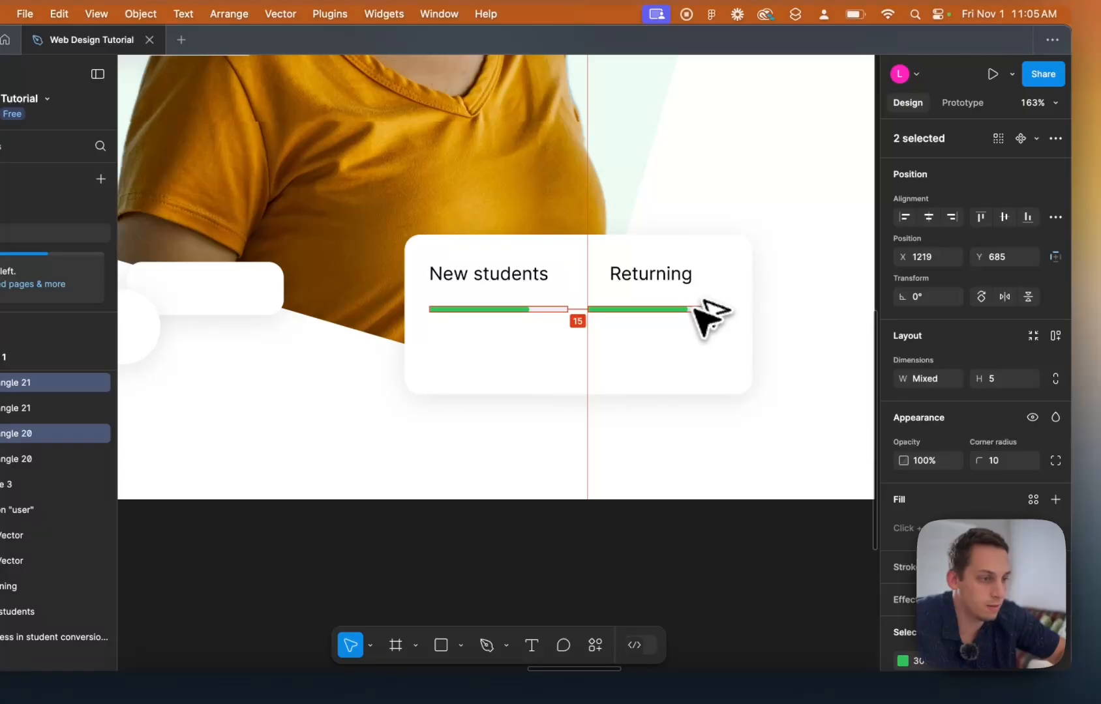
scroll(708, 314, up, 5)
click(587, 255)
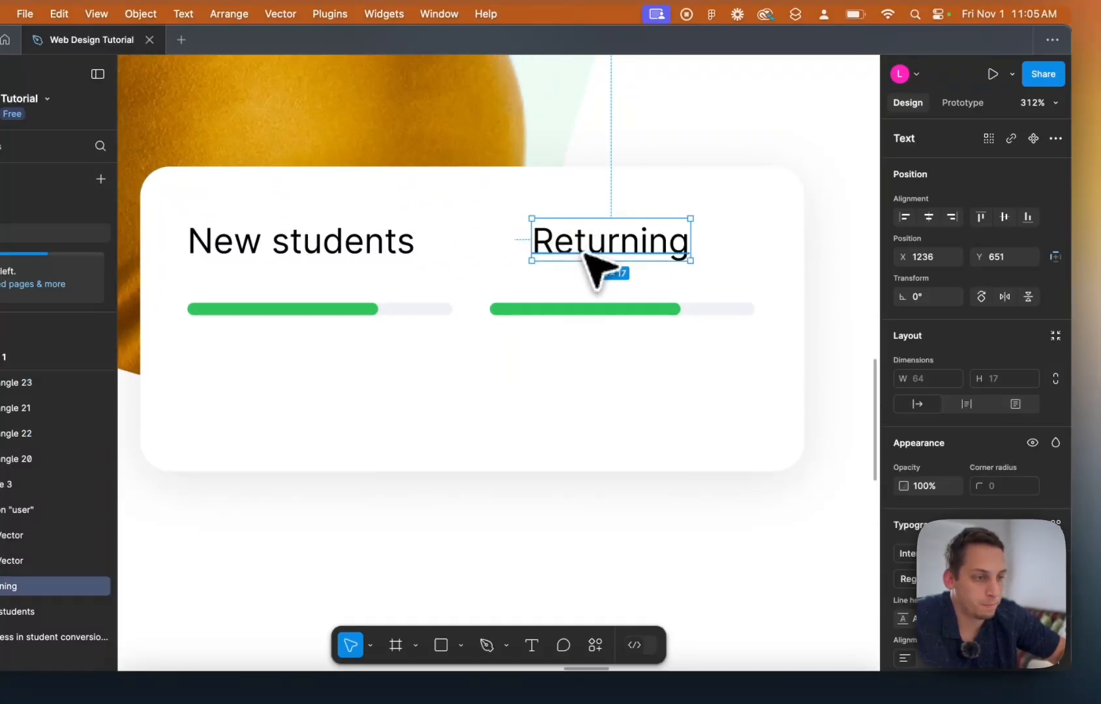
drag(587, 255, 562, 238)
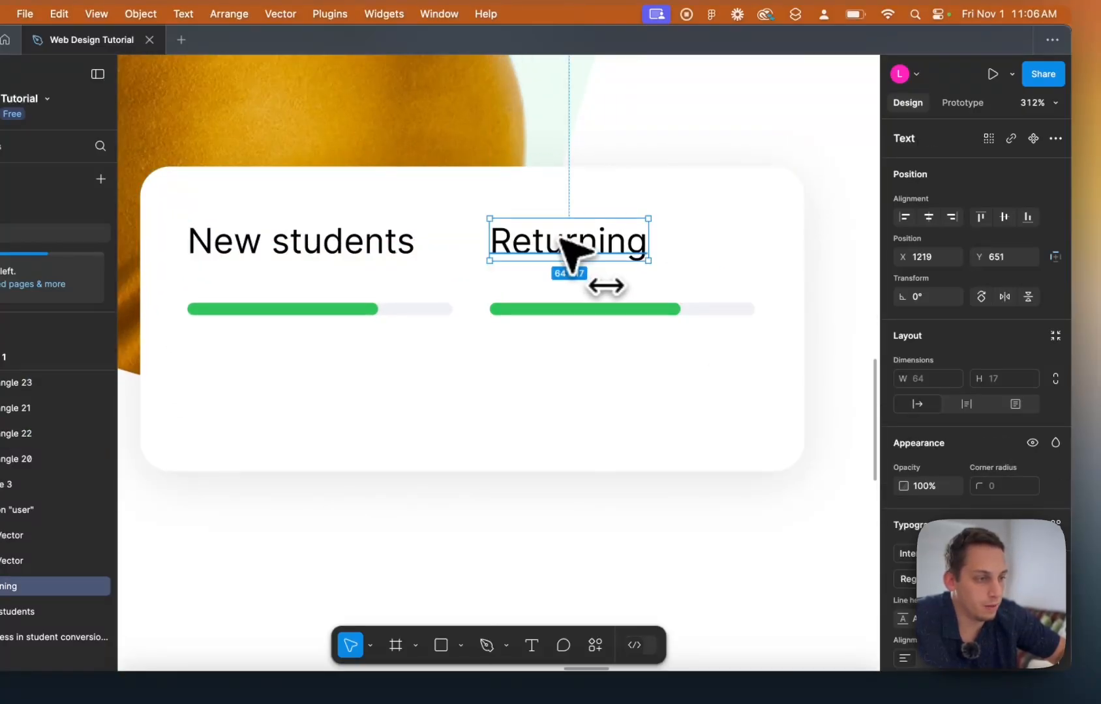
Shorten the green part of the Returning progress bar to 50 px wide.
click(662, 312)
drag(678, 310, 615, 309)
scroll(615, 310, down, 5)
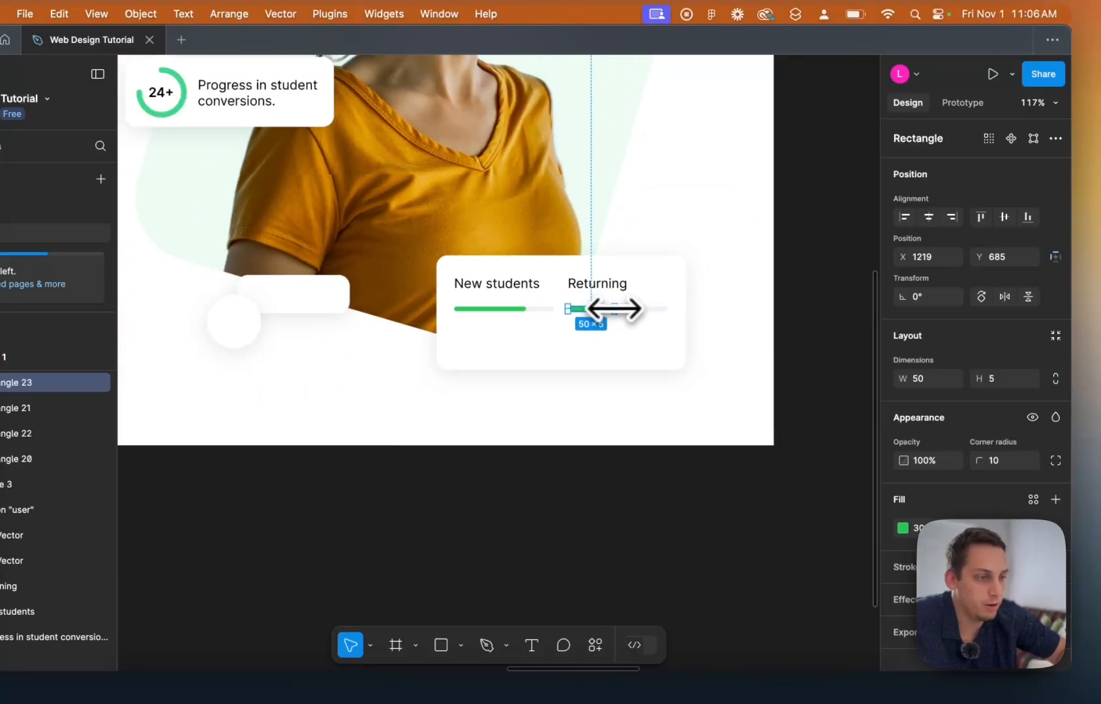
Recolor the green parts of the New students and Returning progress bars to the brand green 41D58D.
click(902, 527)
click(783, 529)
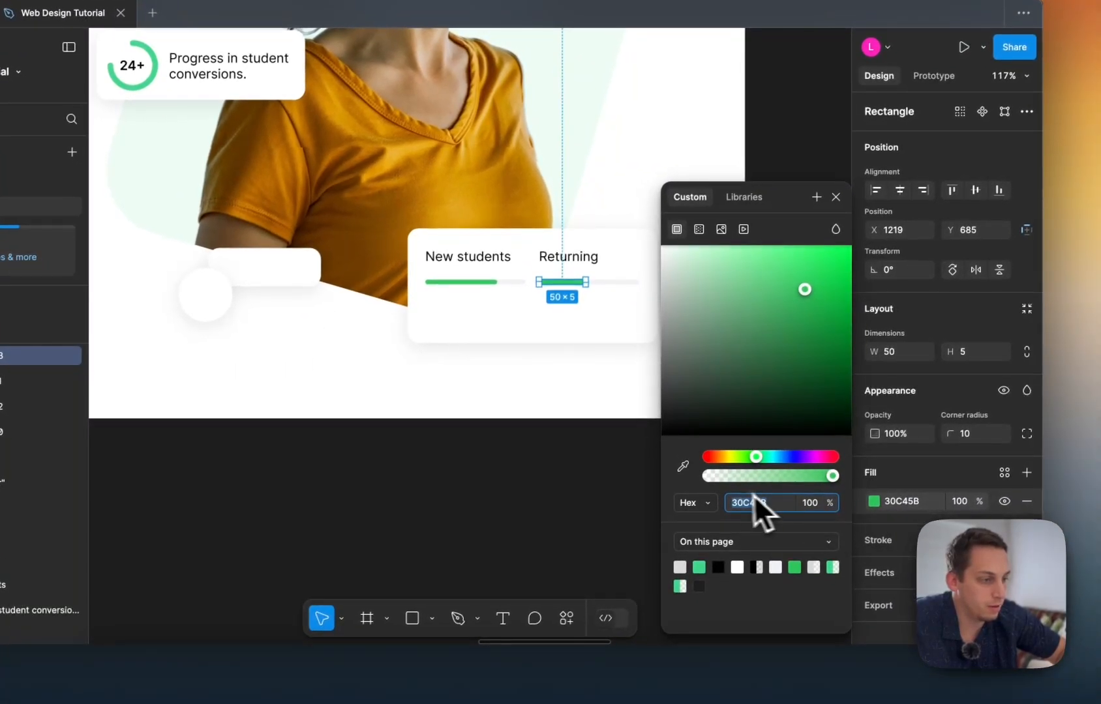
scroll(533, 375, left, 1)
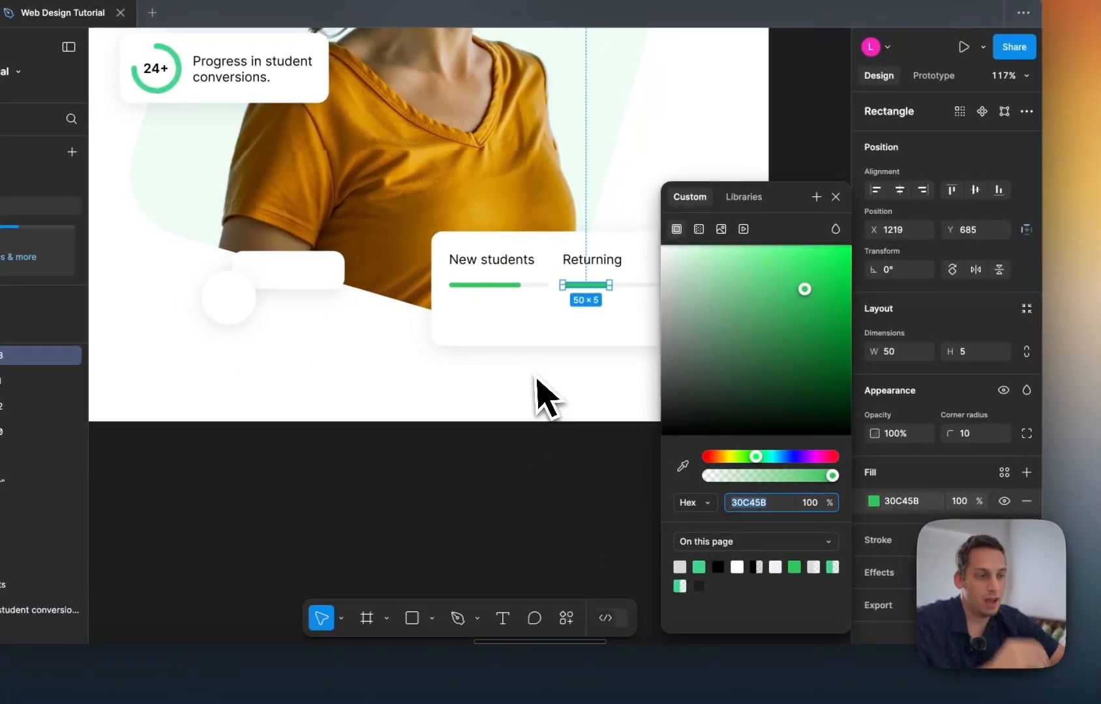
shift+click(527, 295)
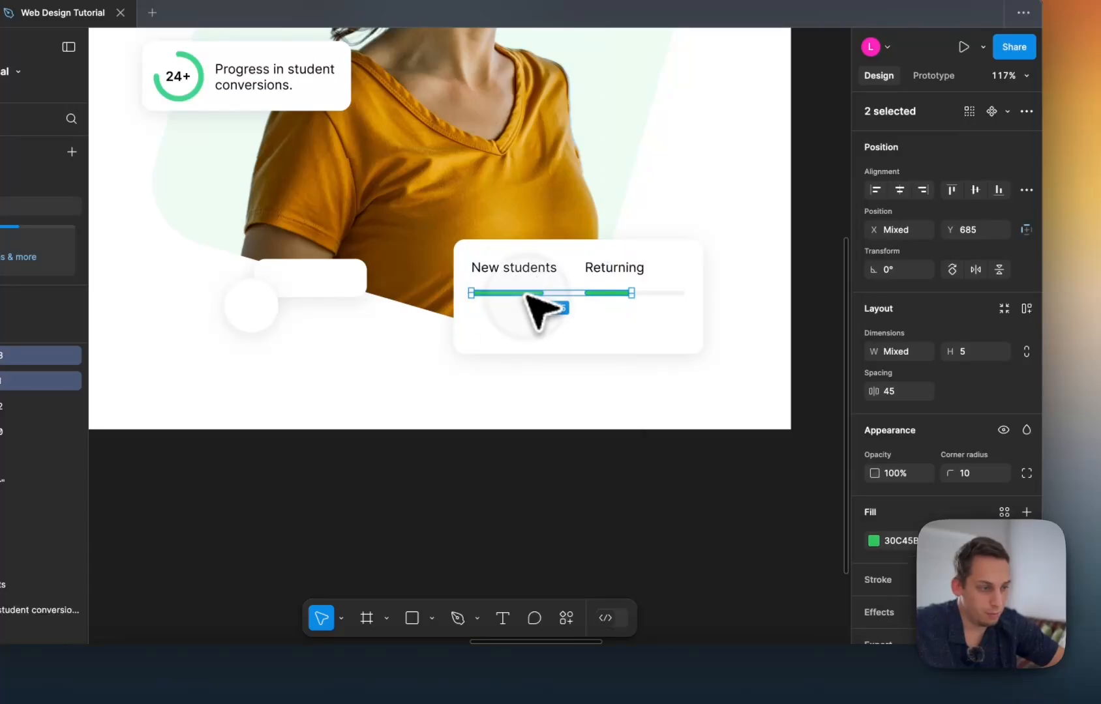
click(874, 541)
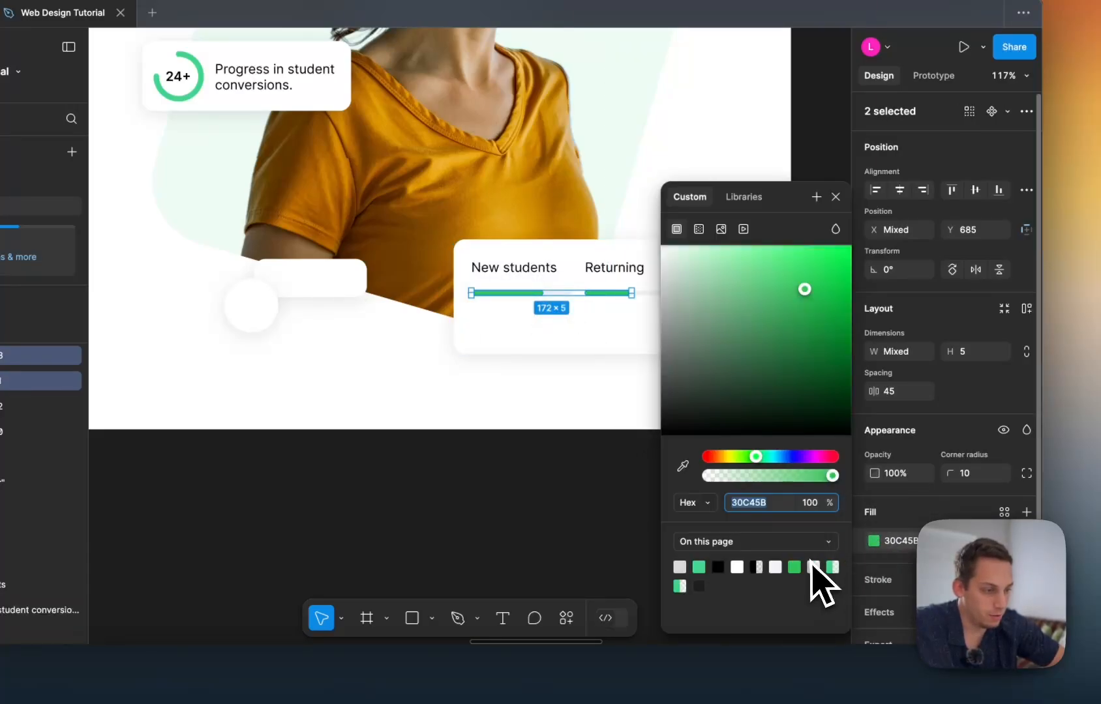
click(627, 398)
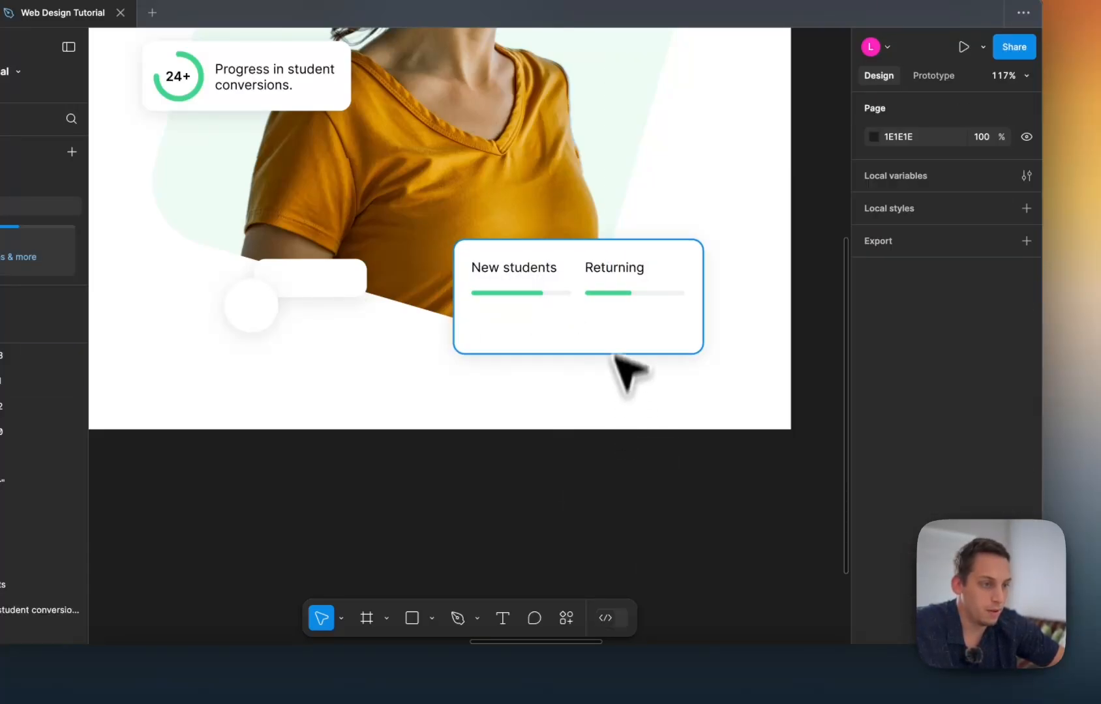
Shift the hue of the Returning bar's filled part to blue 4168D5.
click(611, 295)
scroll(613, 296, down, 5)
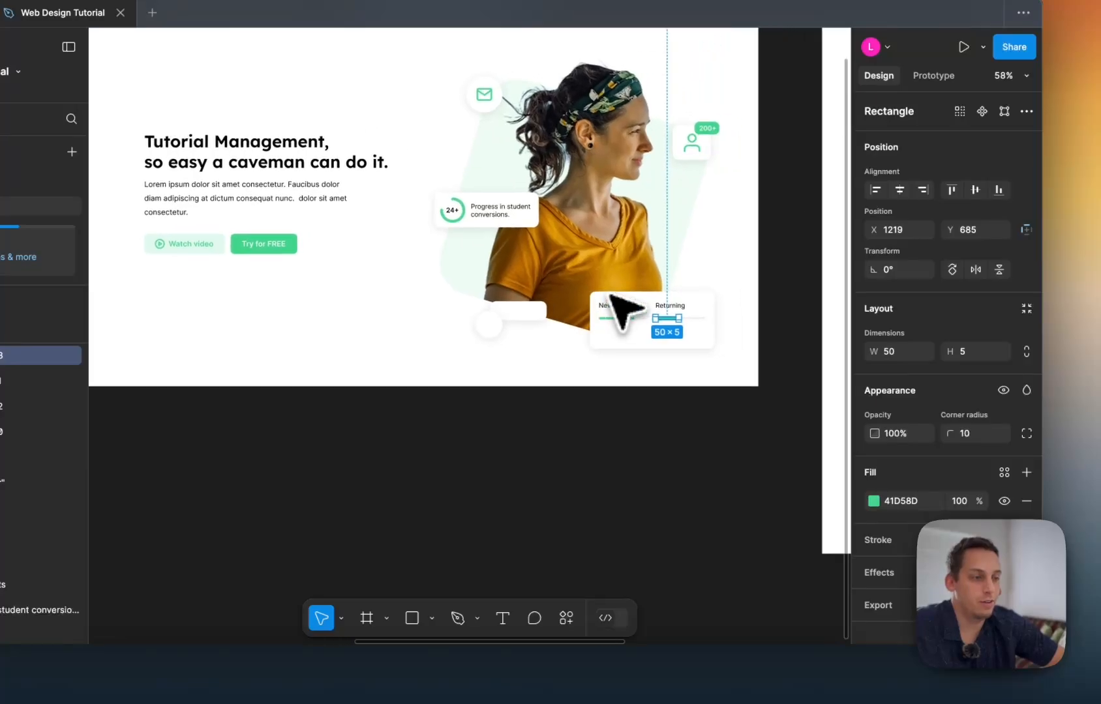
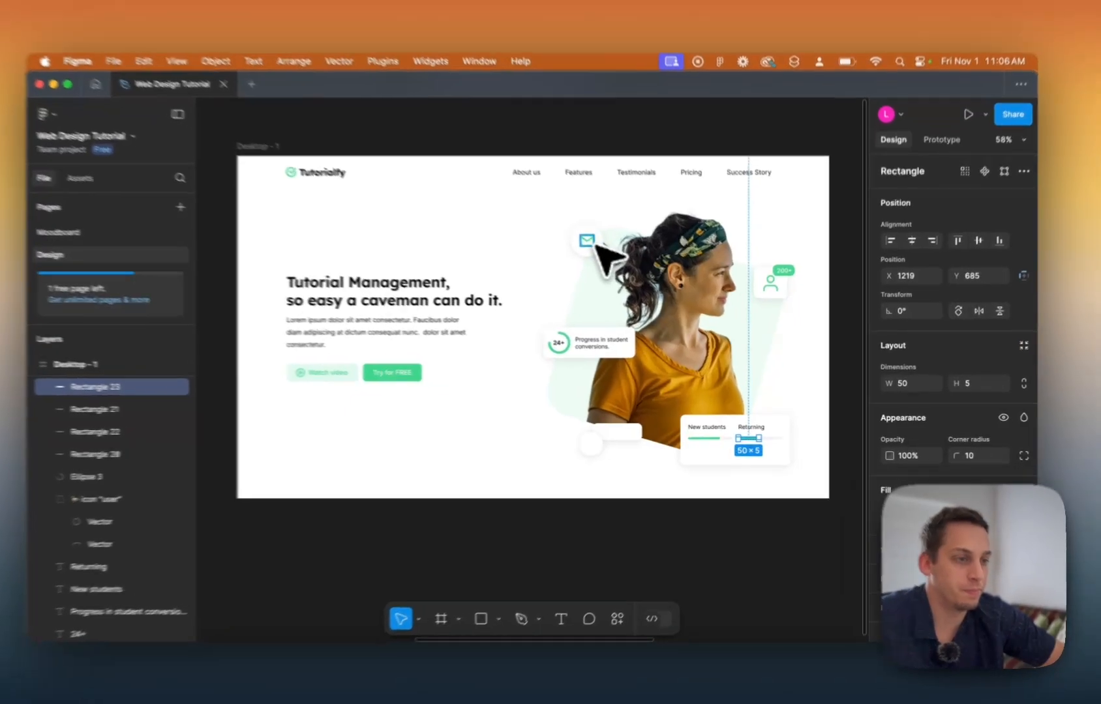
click(615, 255)
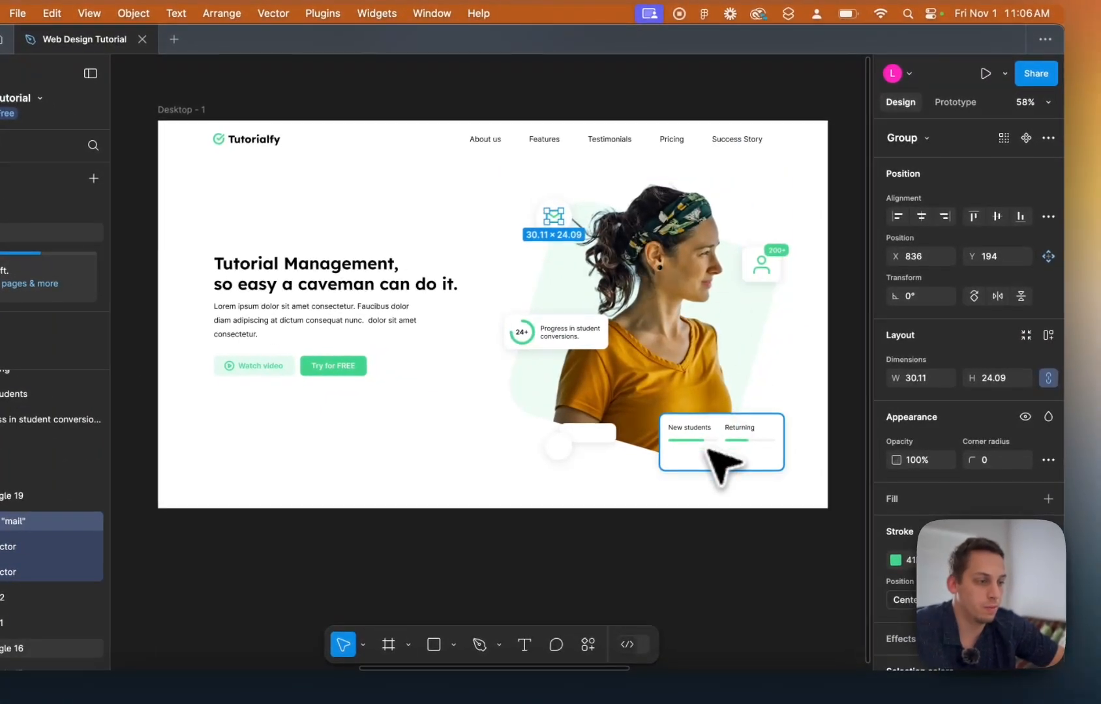
click(736, 440)
click(895, 531)
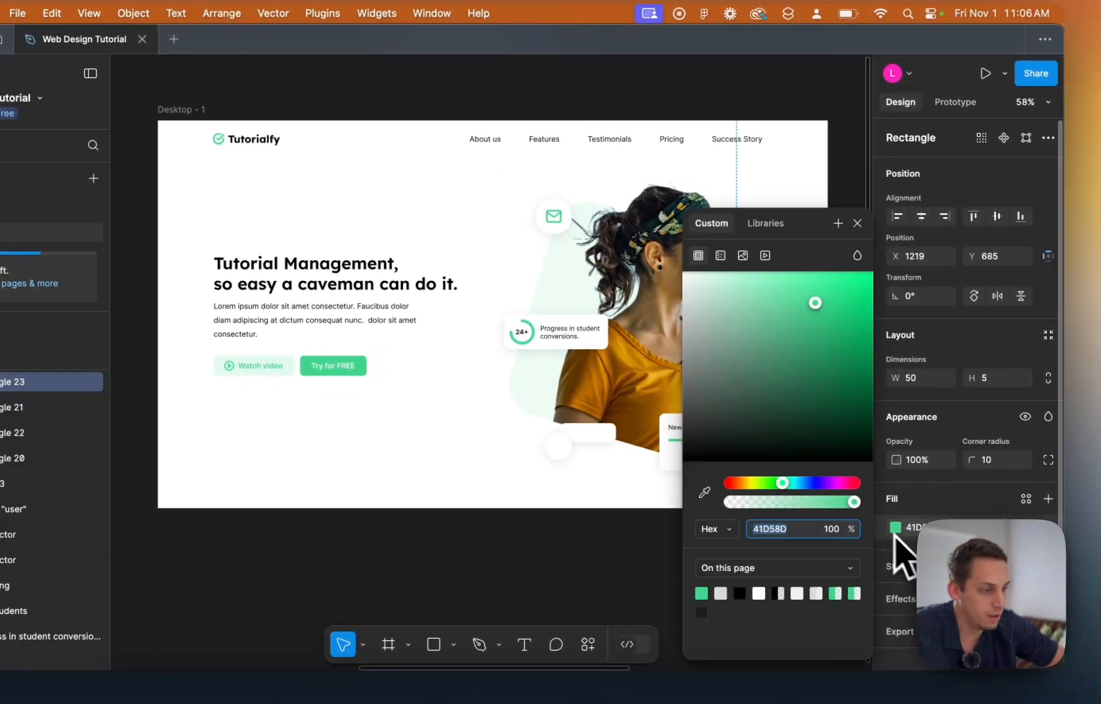
scroll(668, 479, up, 5)
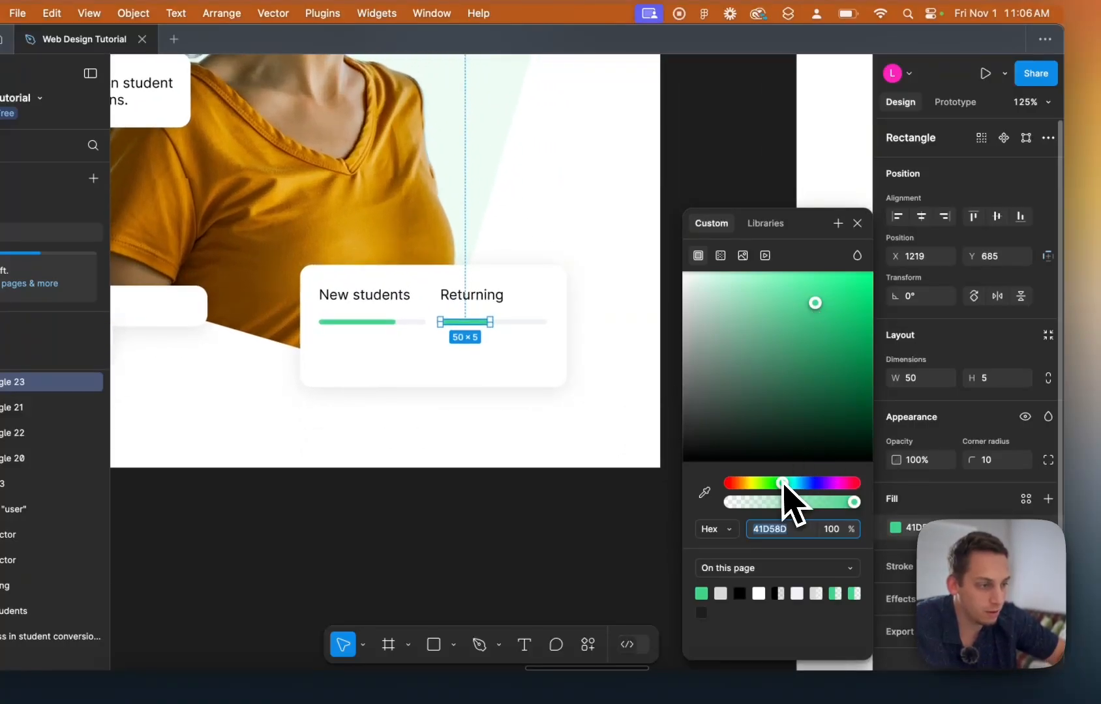
drag(782, 484, 808, 490)
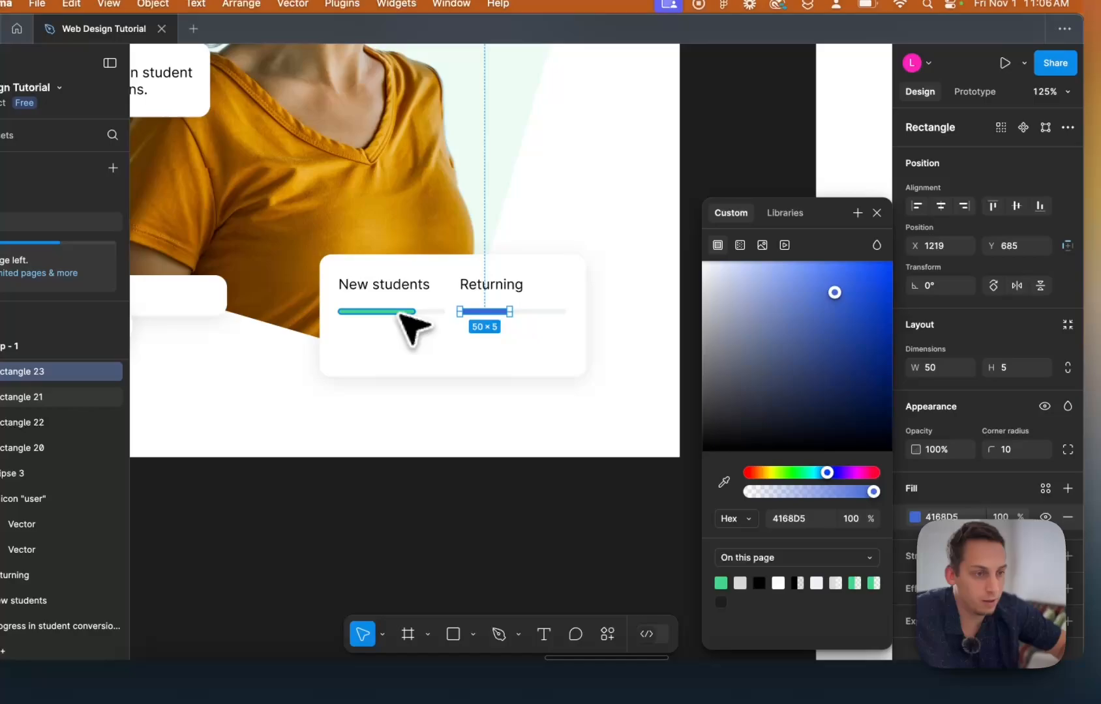
Shift the hue of the New students bar's filled part to a light yellow-green.
click(399, 311)
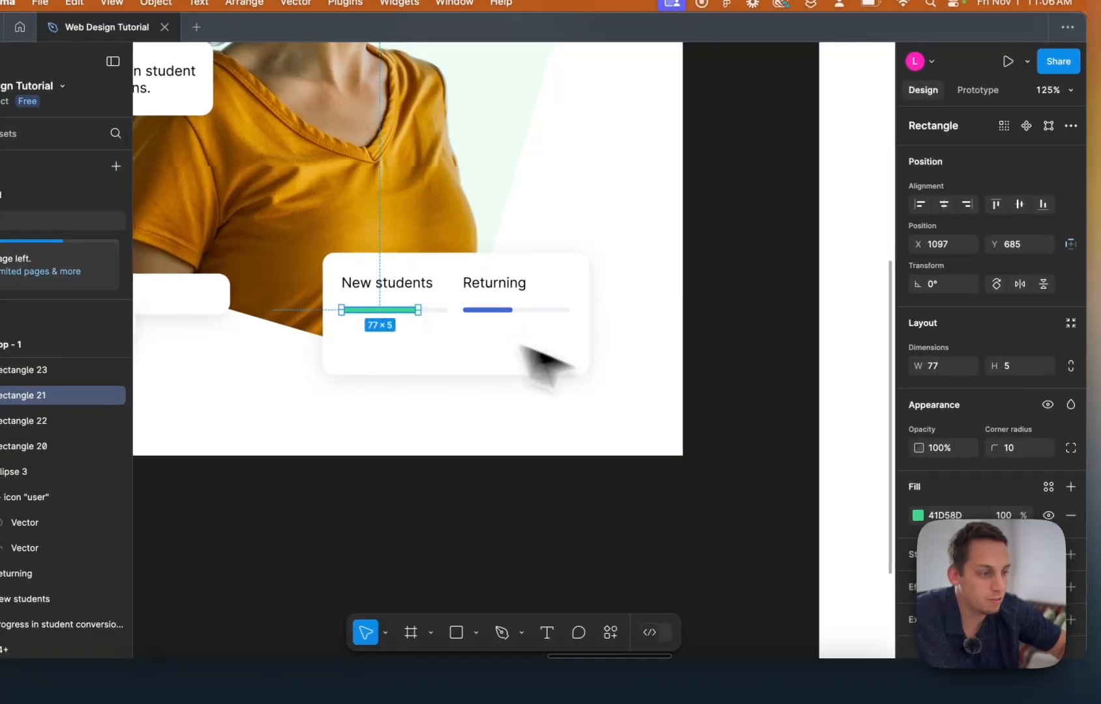
click(915, 517)
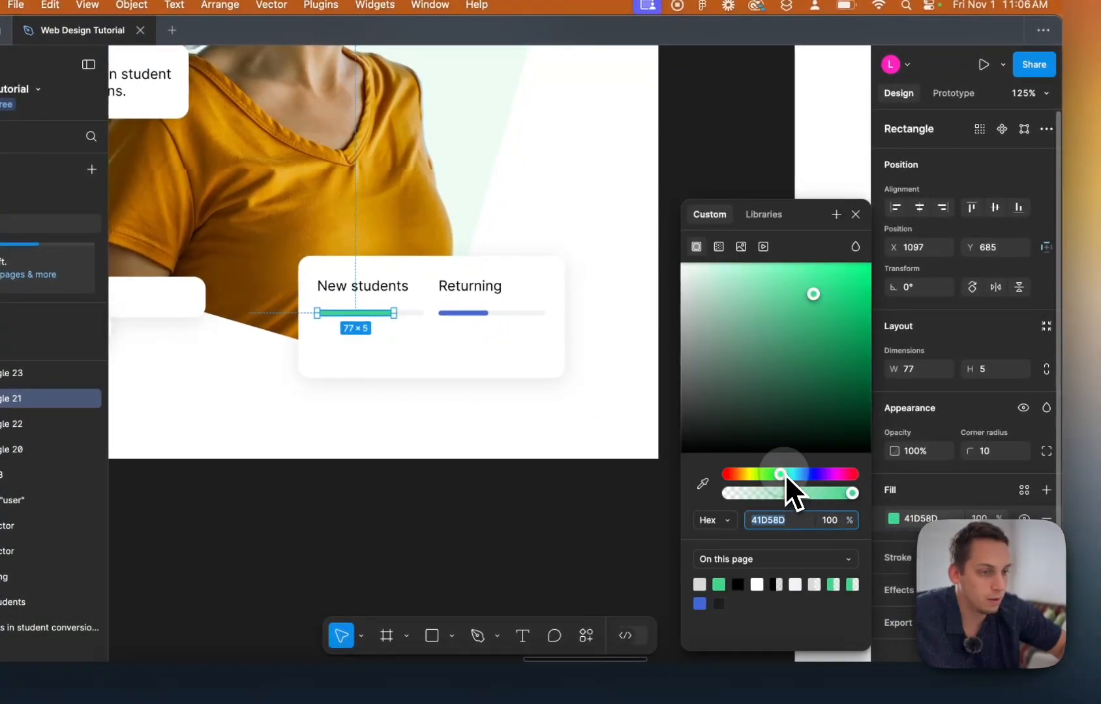
drag(784, 474, 761, 475)
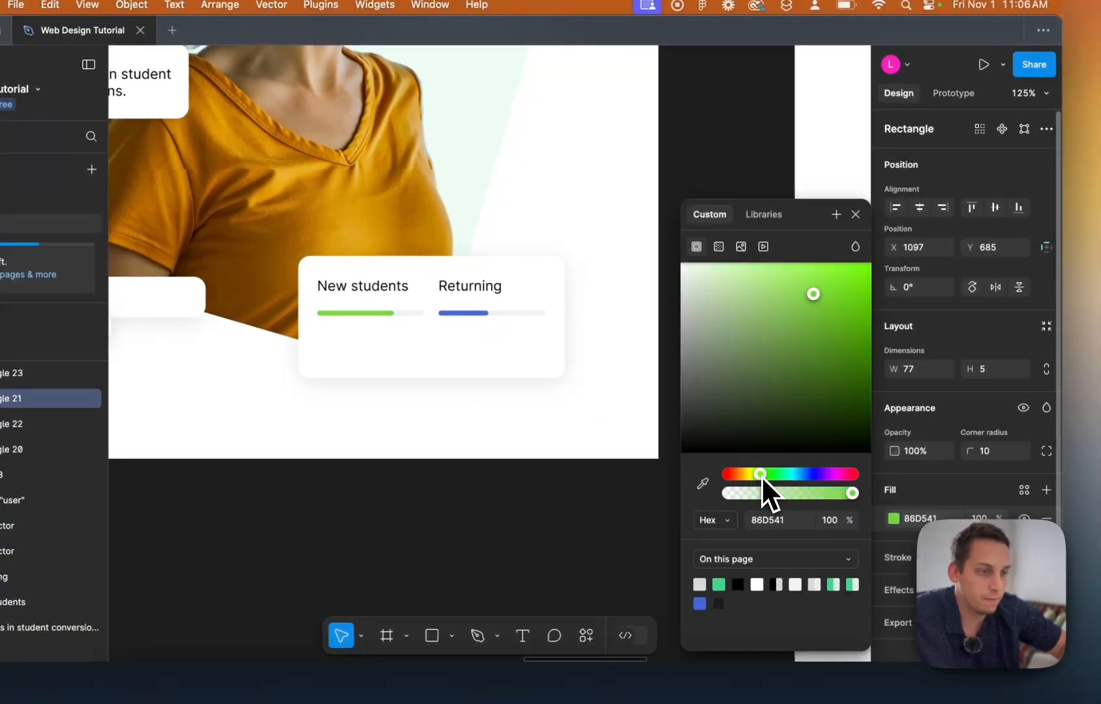
click(619, 488)
scroll(618, 491, left, 5)
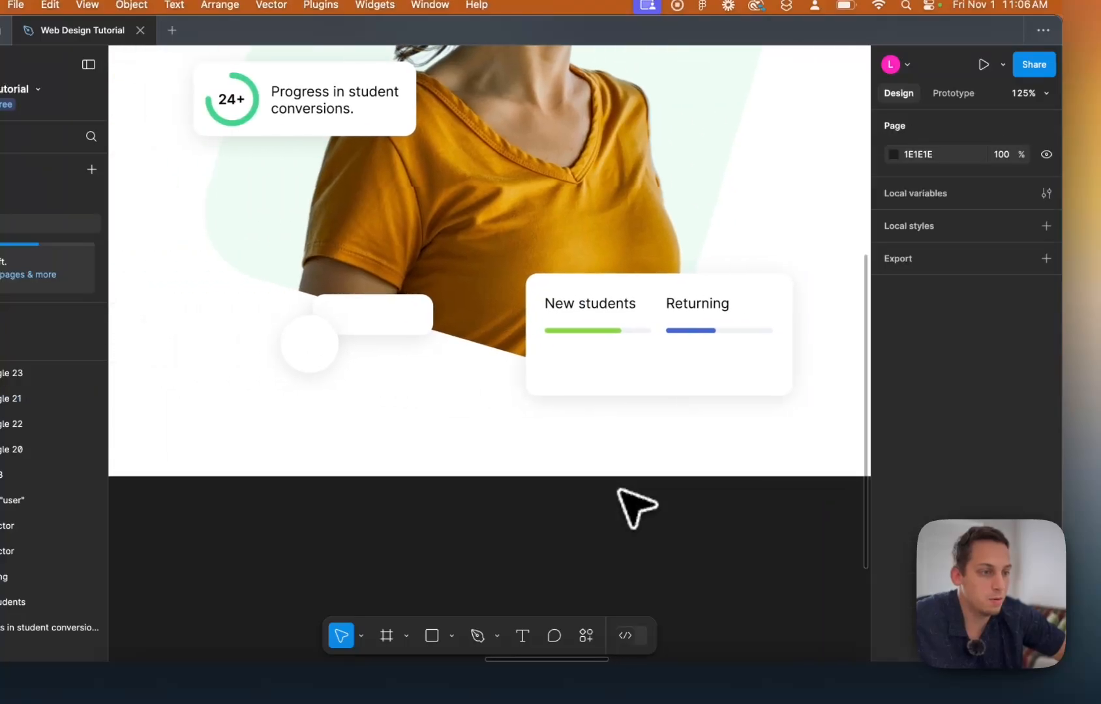
Change the stroke of the ring around 24+ to a linear gradient running diagonally, with its dark end at the ring's upper end.
scroll(635, 509, down, 5)
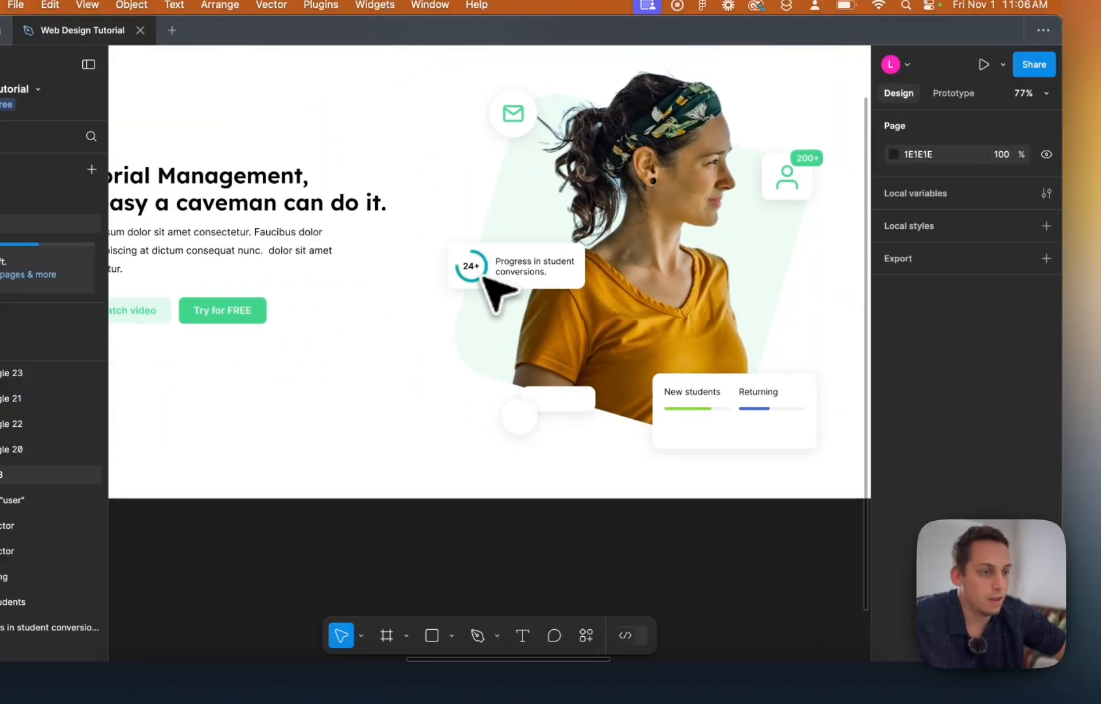
click(484, 276)
scroll(486, 279, up, 5)
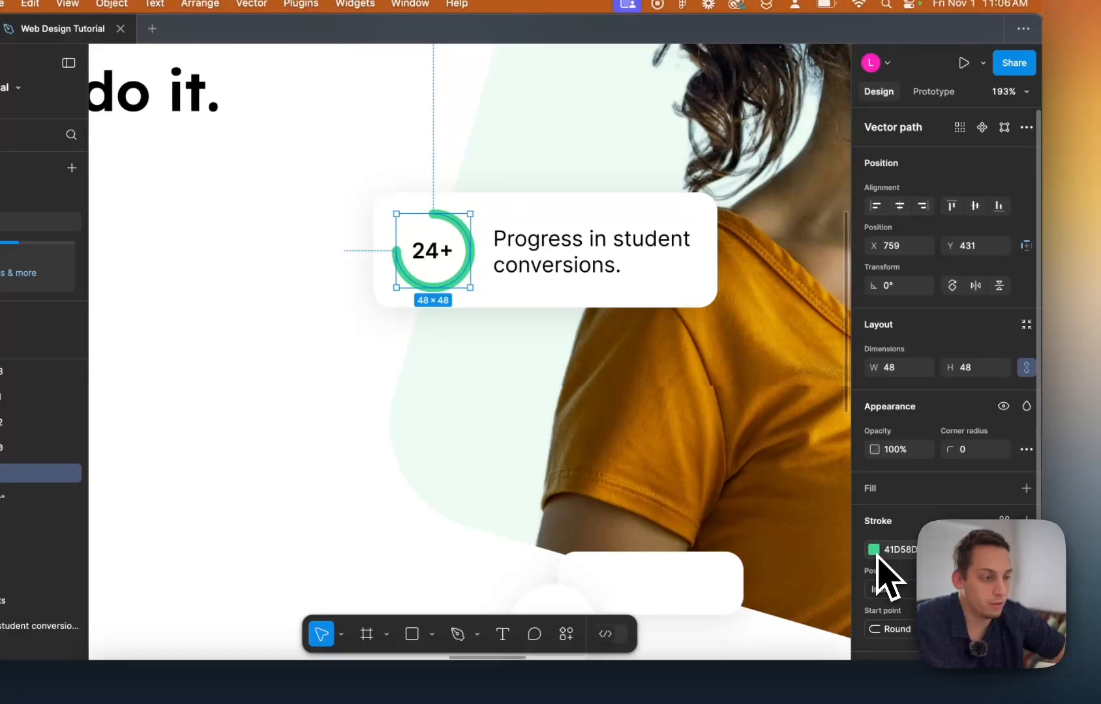
click(874, 550)
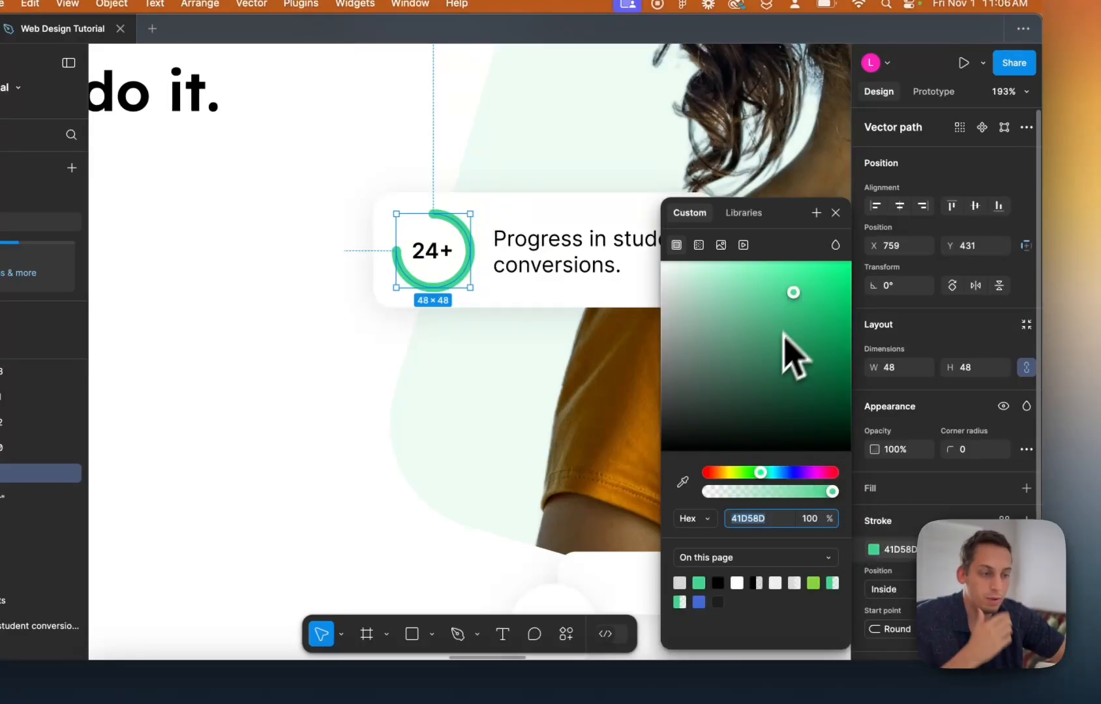
click(698, 245)
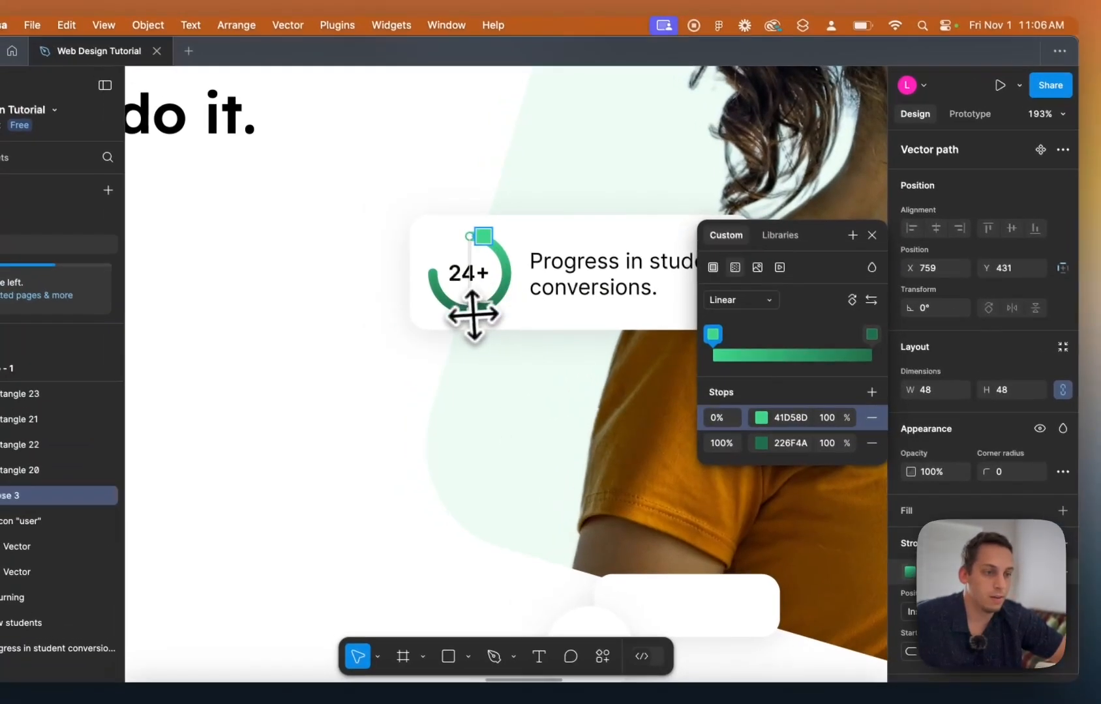
drag(446, 289, 495, 315)
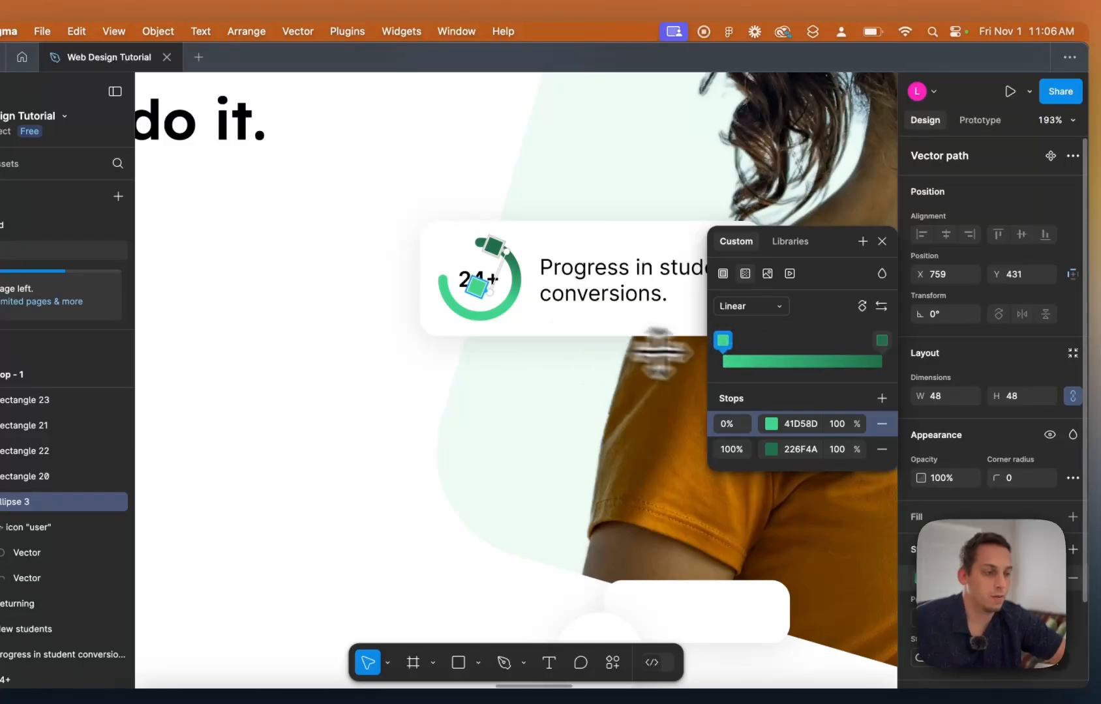
Set the 100% stop of the ring's gradient to red D32427.
click(772, 449)
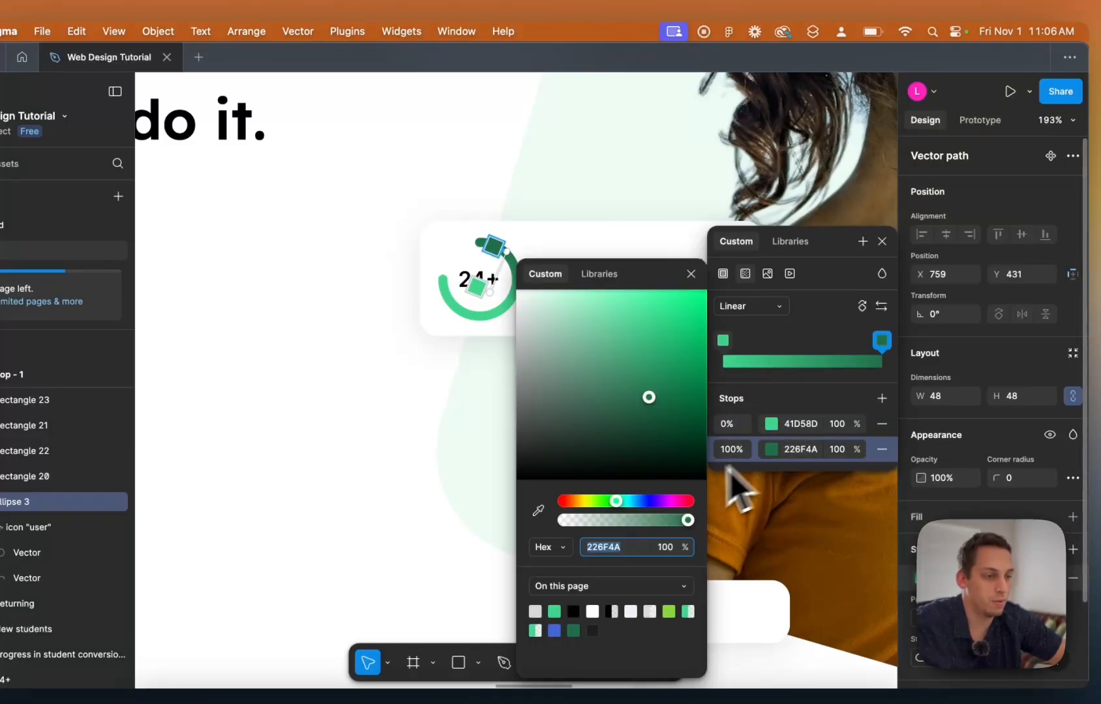
drag(678, 498, 687, 499)
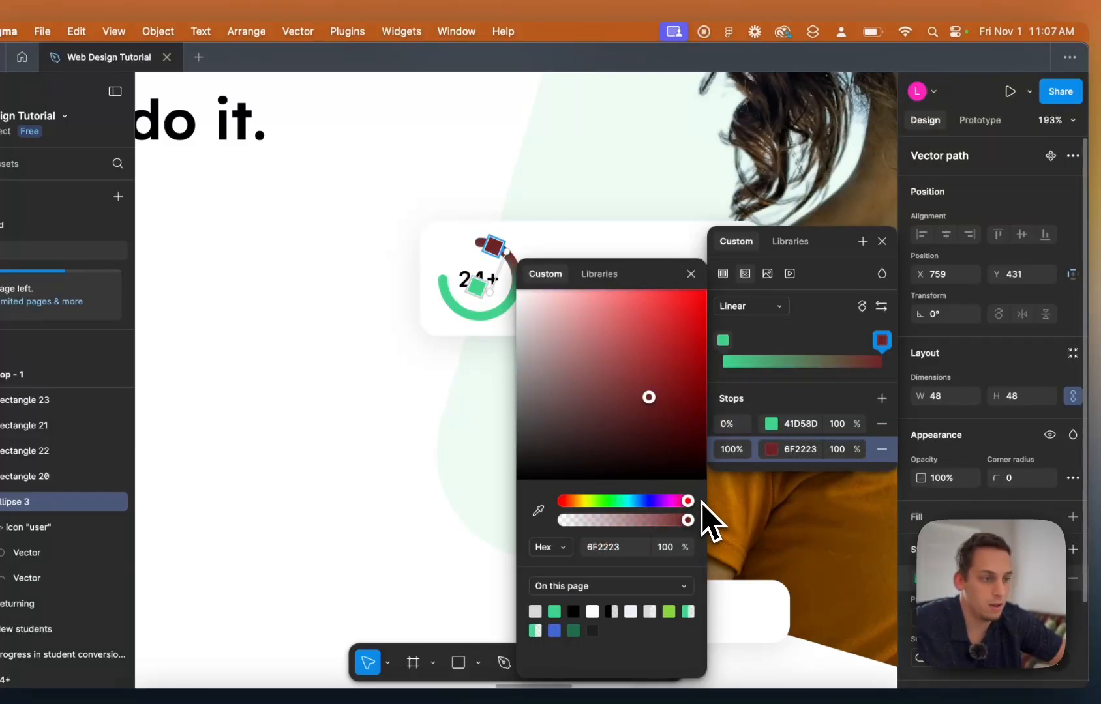
click(674, 374)
drag(675, 381, 676, 330)
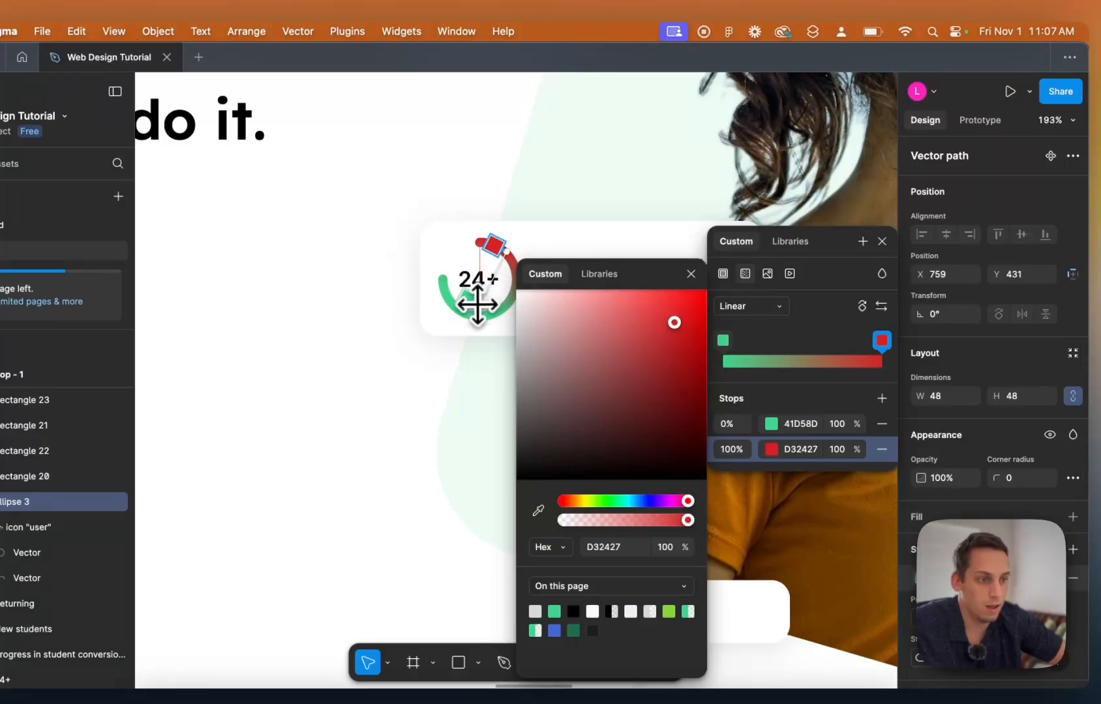
Add an amber FFBB33 stop at 51% to the ring's gradient and tilt the gradient further across the ring.
click(492, 277)
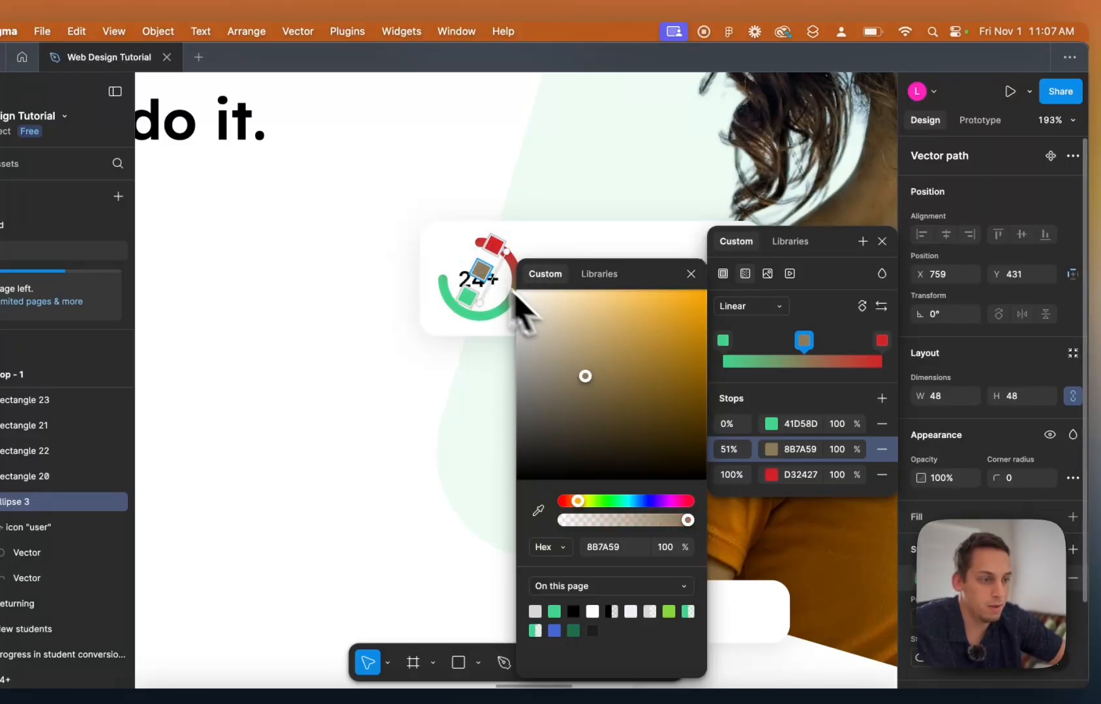
drag(601, 359, 671, 299)
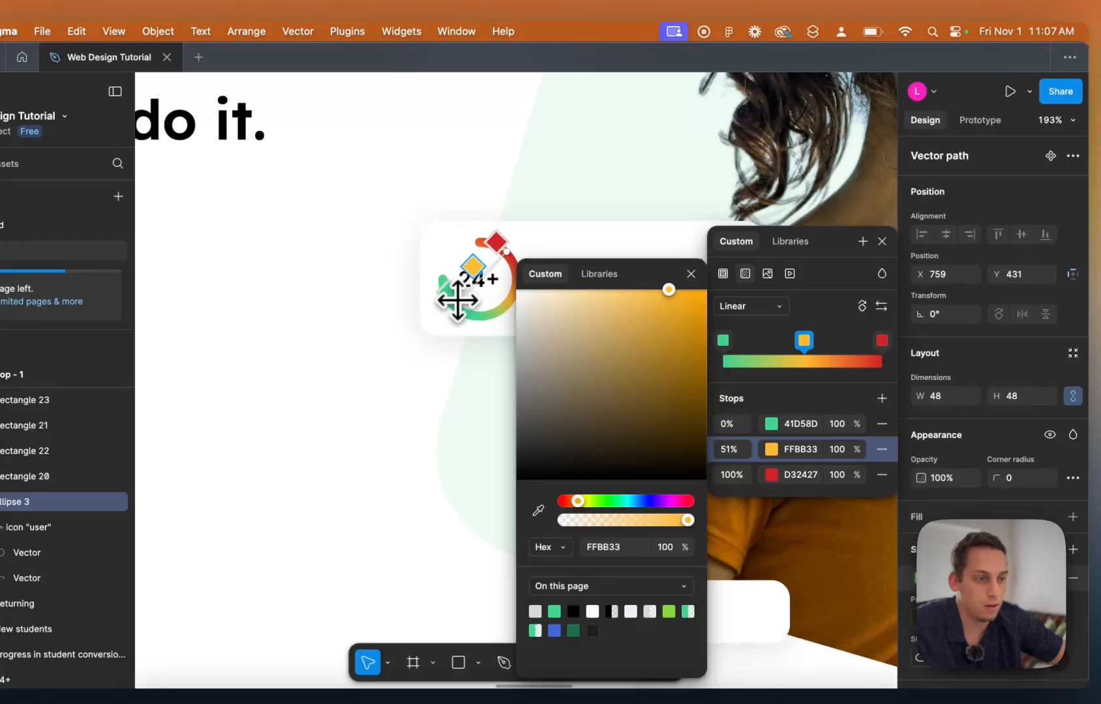
click(401, 194)
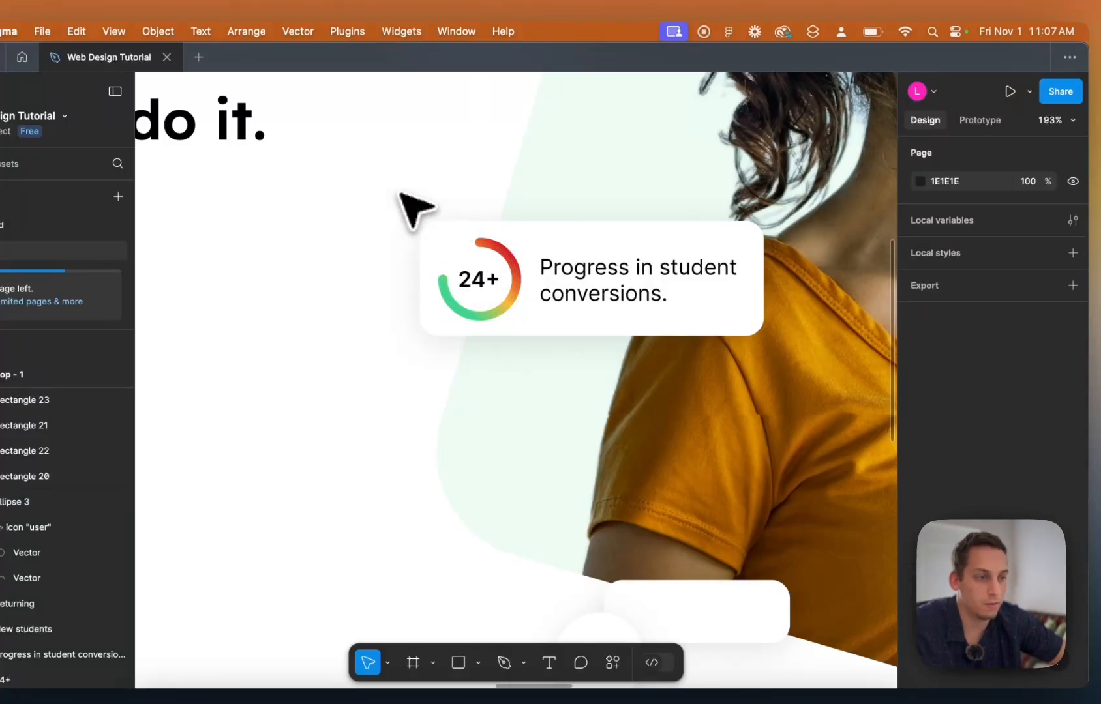
Add a second fill above the green one on the 200+ badge's rectangle.
scroll(399, 193, down, 5)
scroll(400, 196, up, 2)
scroll(770, 221, up, 1)
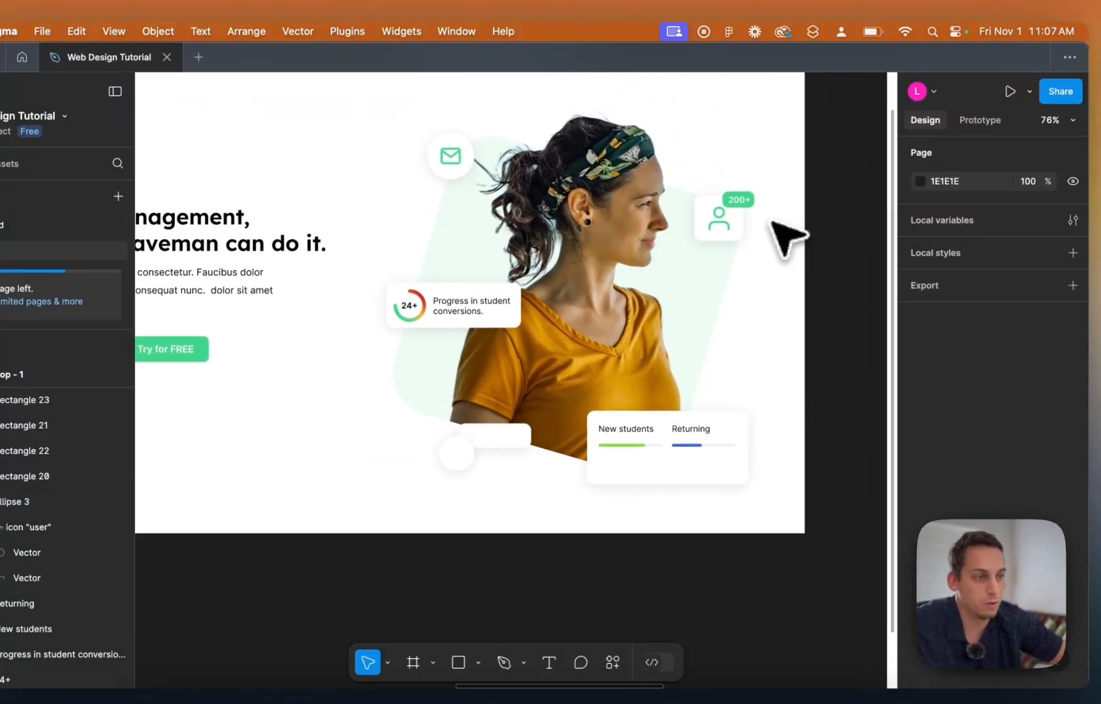
scroll(744, 221, up, 4)
click(758, 200)
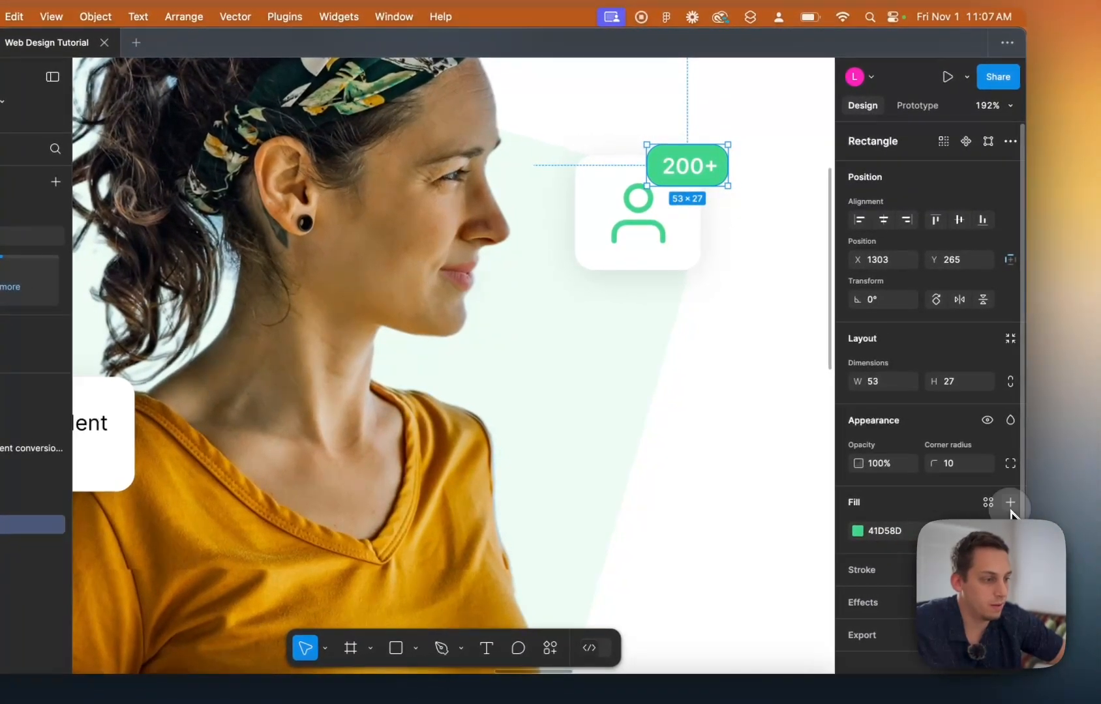
click(1010, 503)
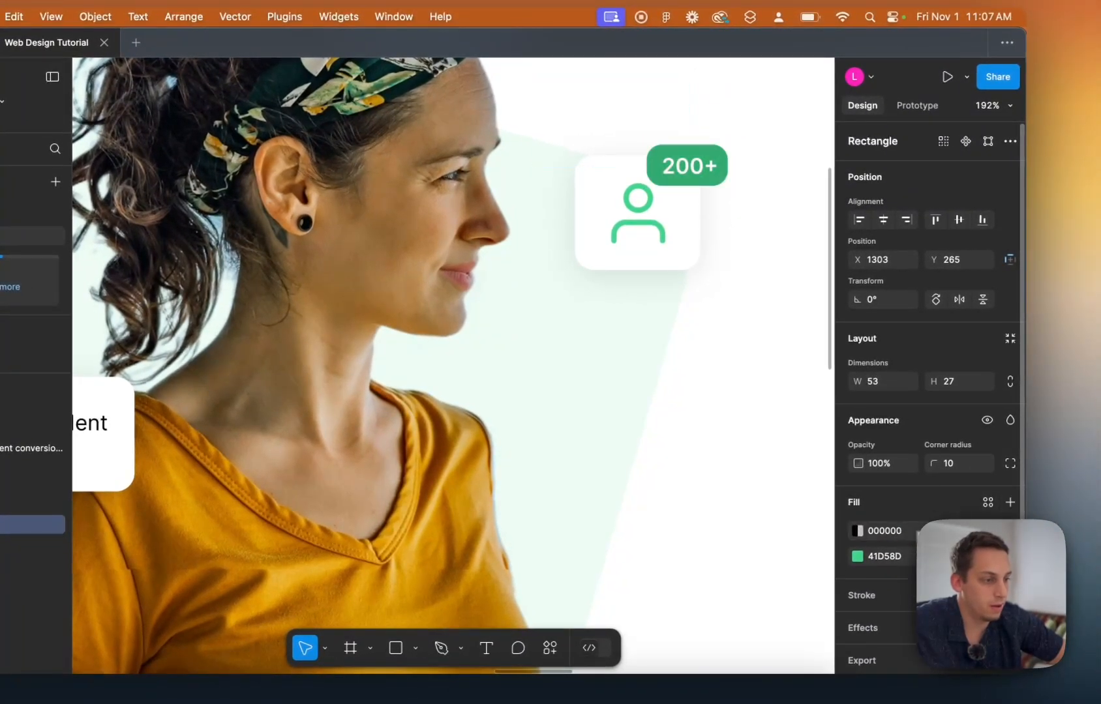
Turn the 200+ badge's black overlay fill into a linear gradient and tilt it slightly so it darkens toward the lower edge.
click(858, 531)
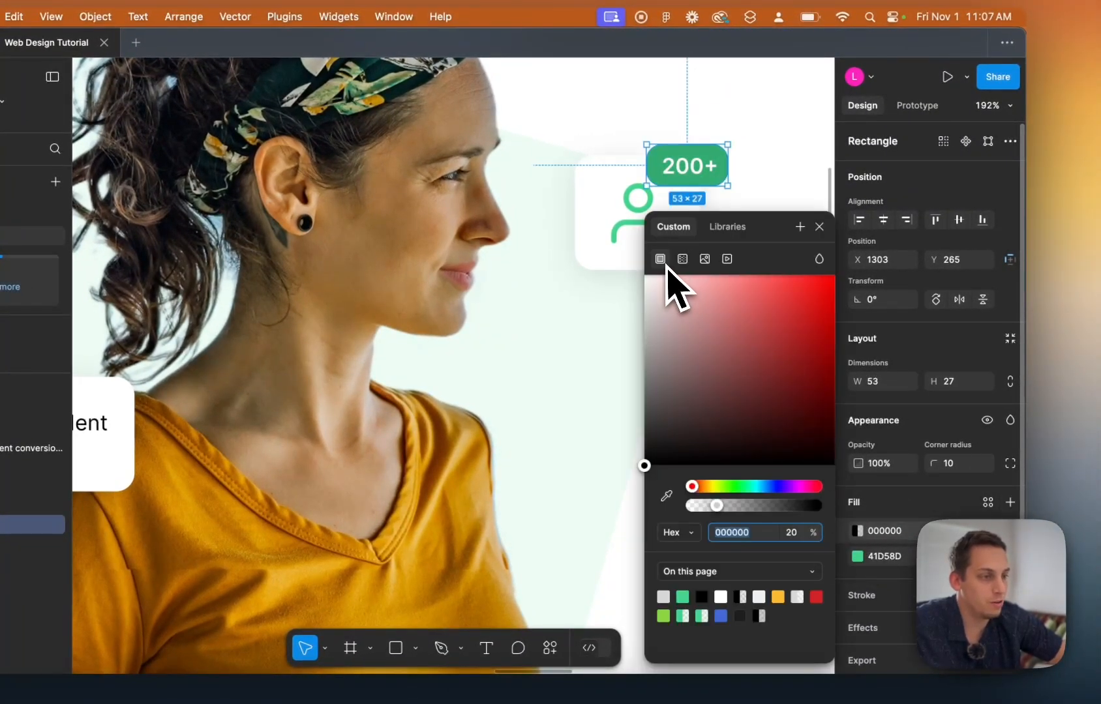
click(682, 259)
scroll(585, 263, right, 5)
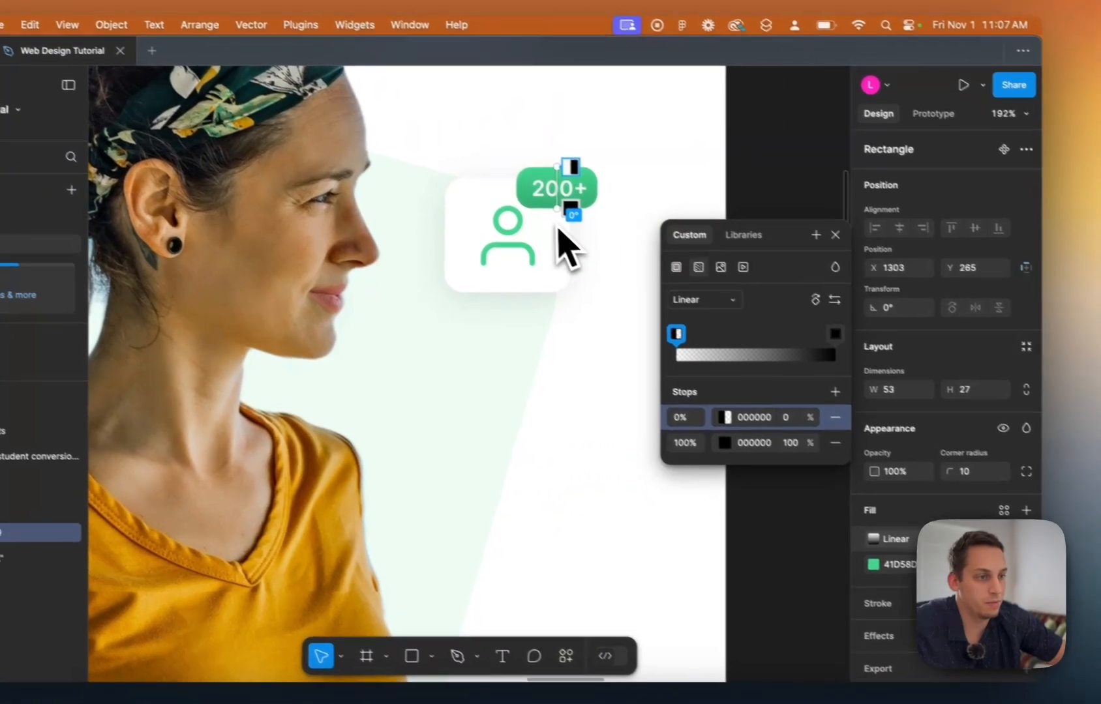
scroll(555, 224, up, 5)
drag(560, 205, 542, 203)
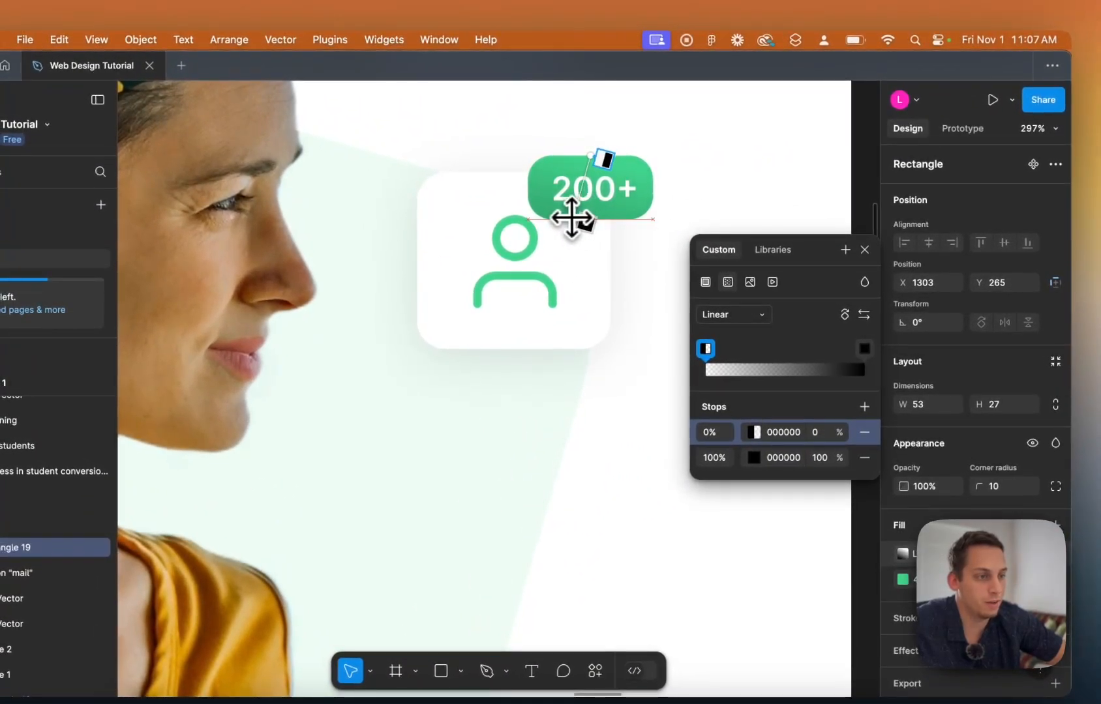
click(843, 186)
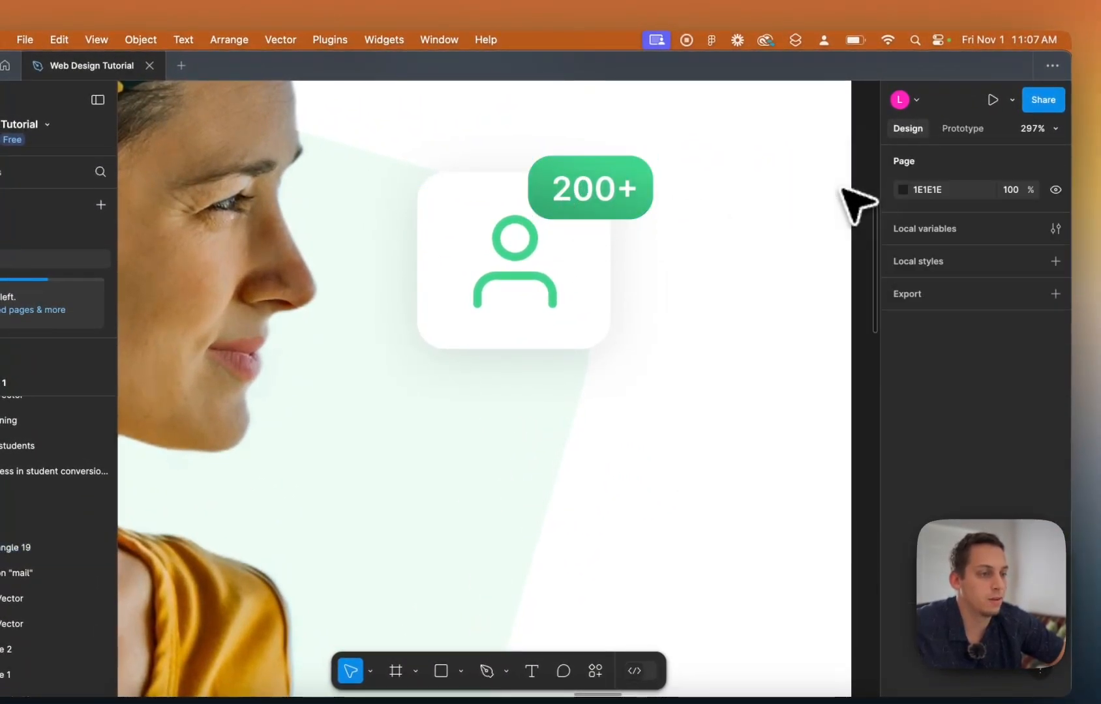
Select the user and mail icons together and switch their shared stroke color to HSB values.
scroll(841, 189, down, 5)
scroll(841, 187, down, 5)
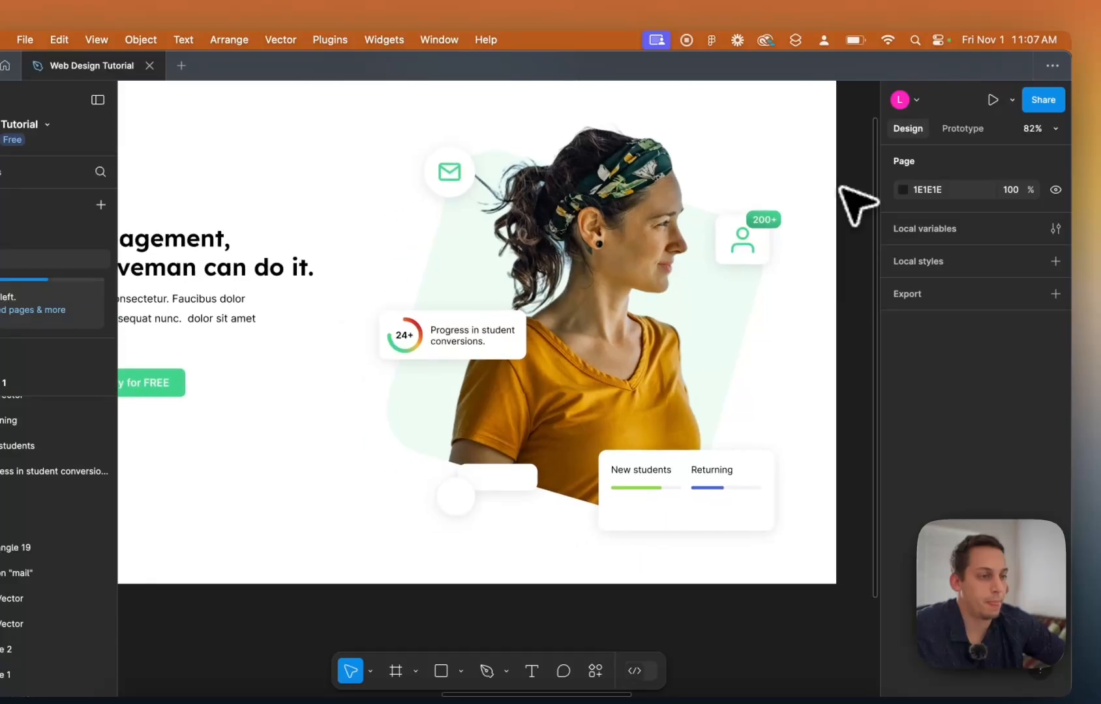
click(760, 248)
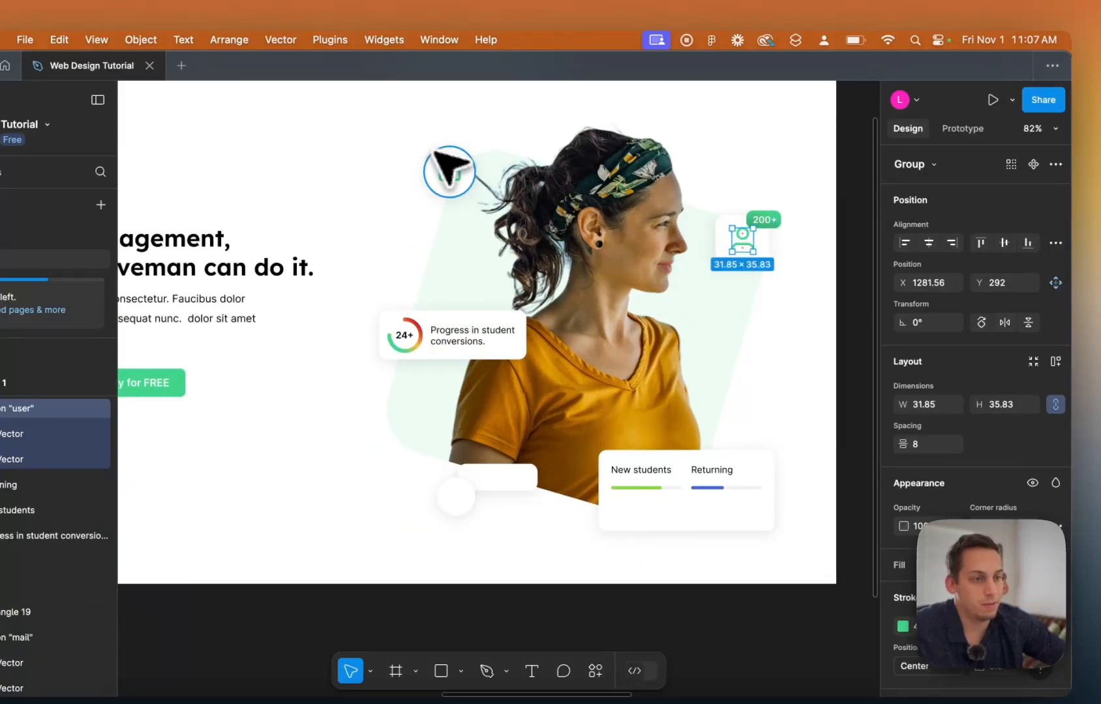
shift+click(450, 172)
scroll(467, 184, left, 4)
scroll(466, 184, down, 1)
scroll(460, 189, down, 5)
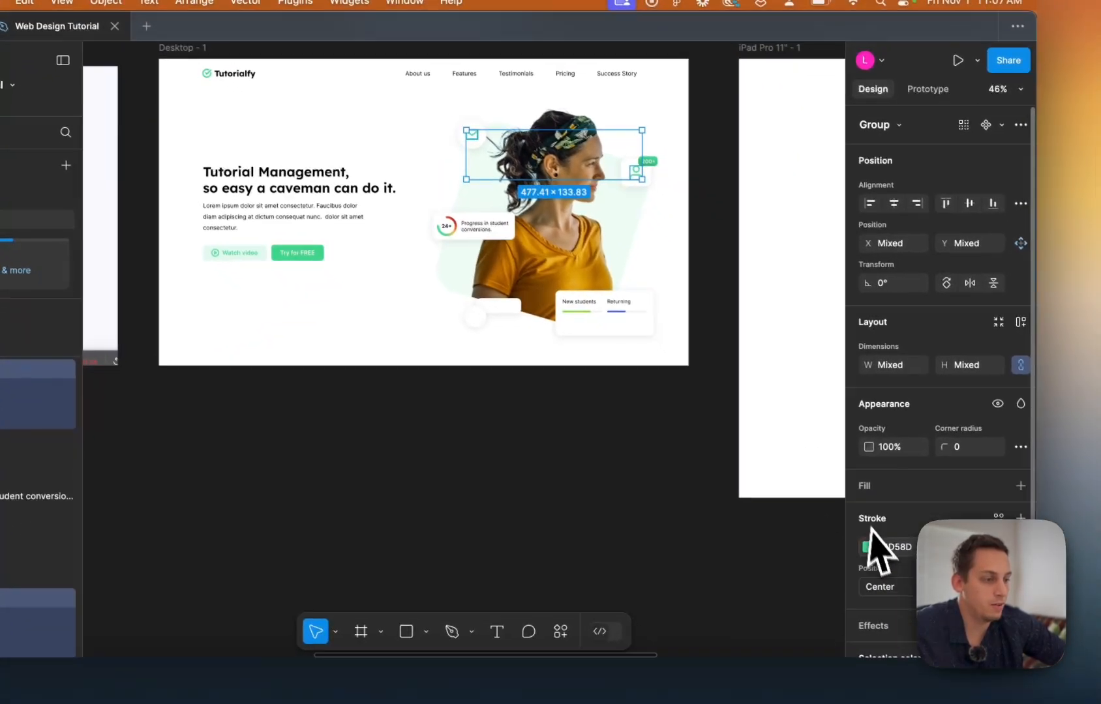
click(903, 588)
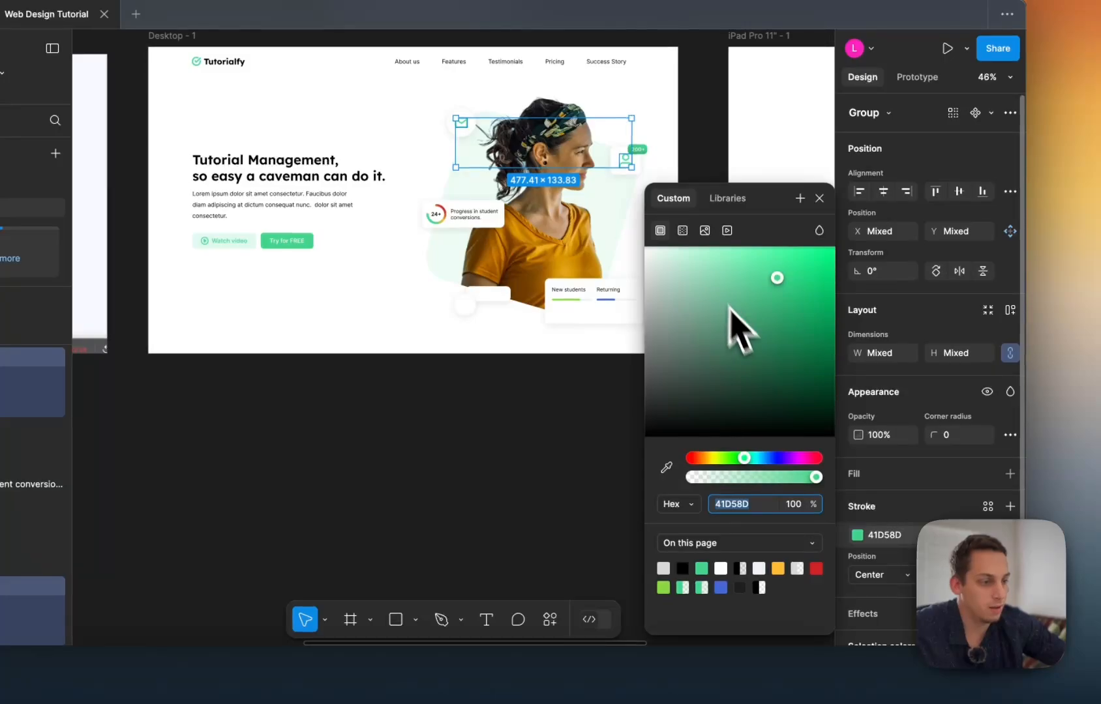
click(693, 506)
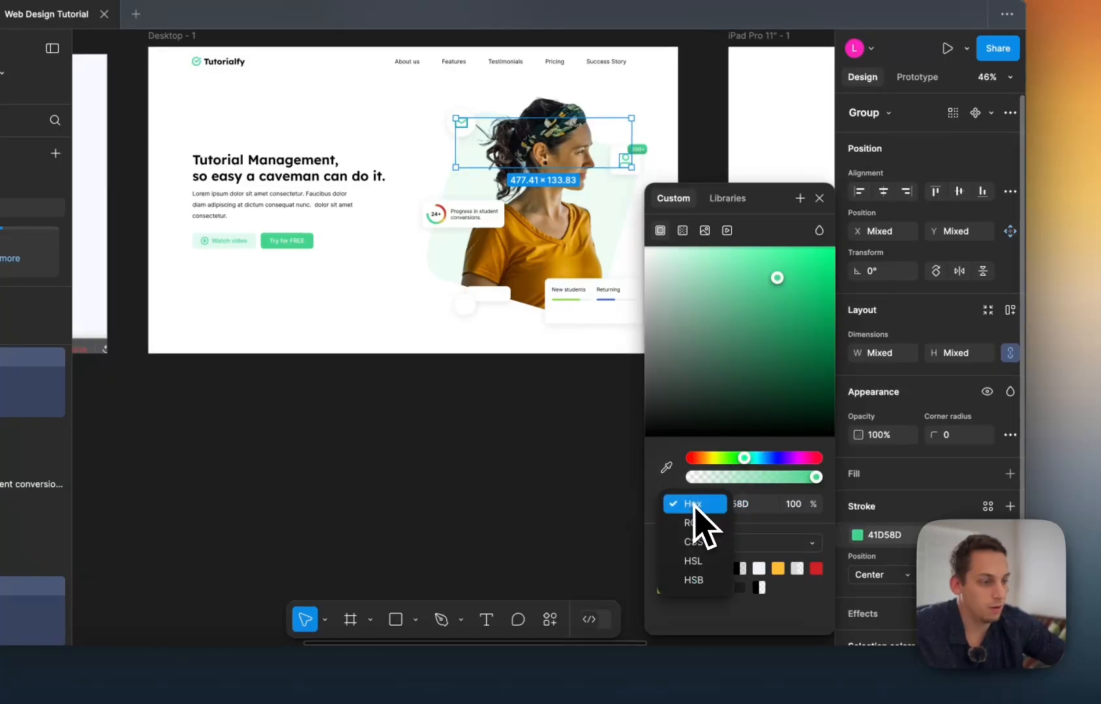
click(695, 579)
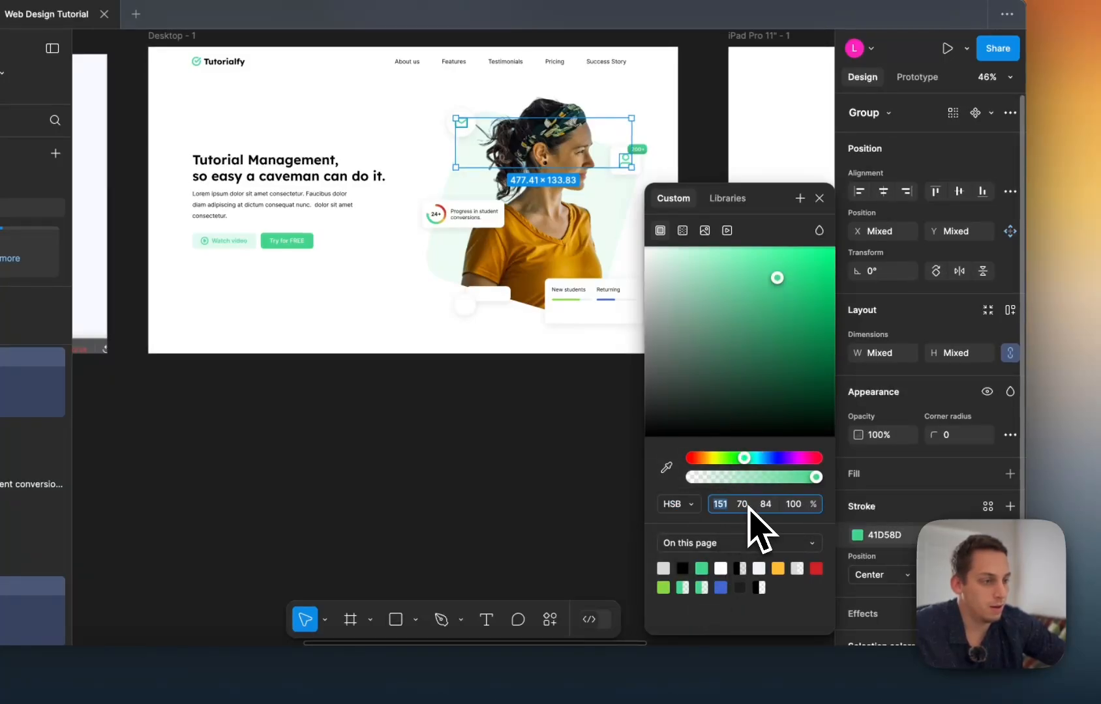
Try to turn the user and mail icons' strokes grey by lowering their saturation to 0.
key(shift+Down)
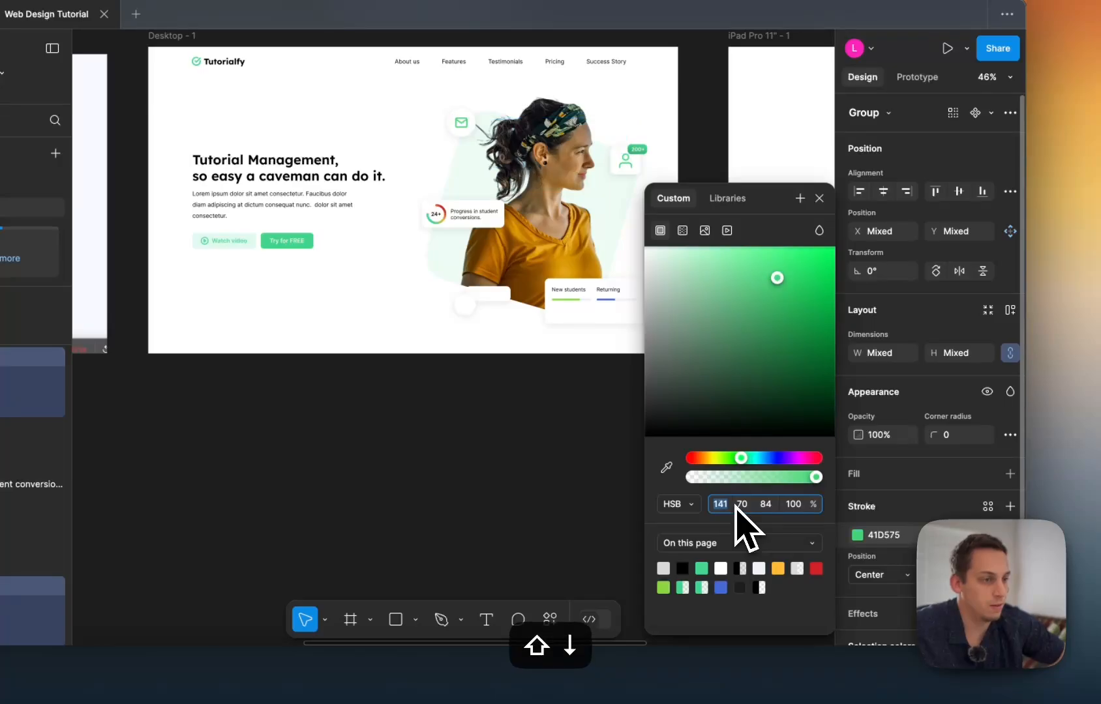
key(shift+Down)
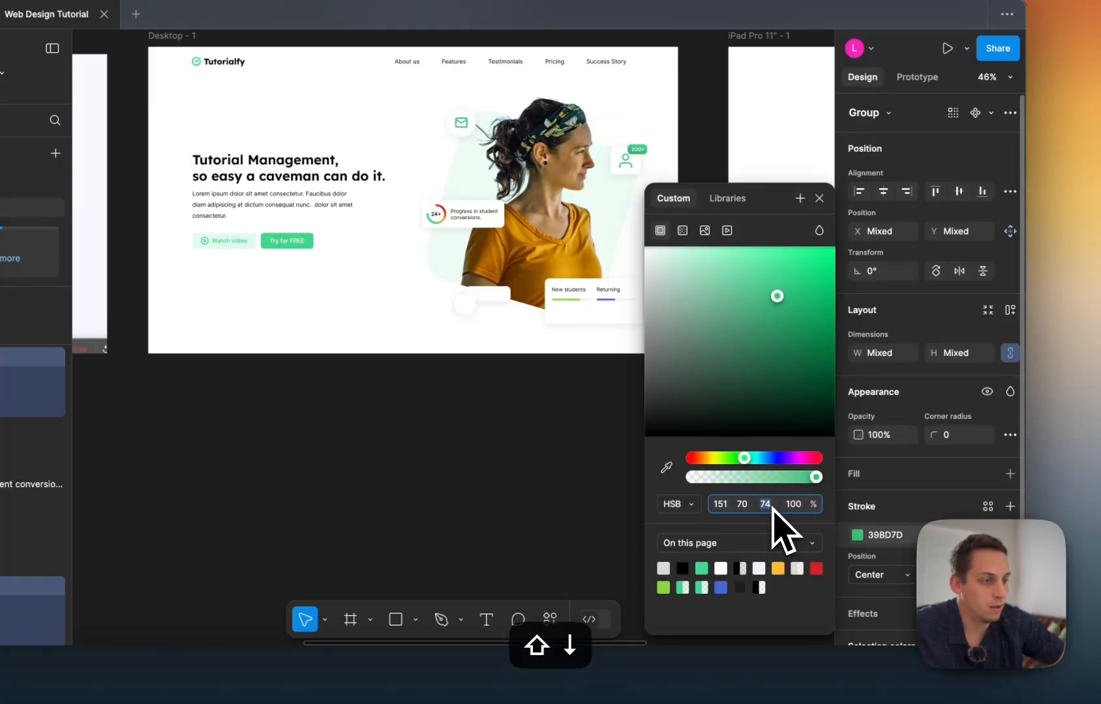
key(shift+Down)
key(shift+Down)
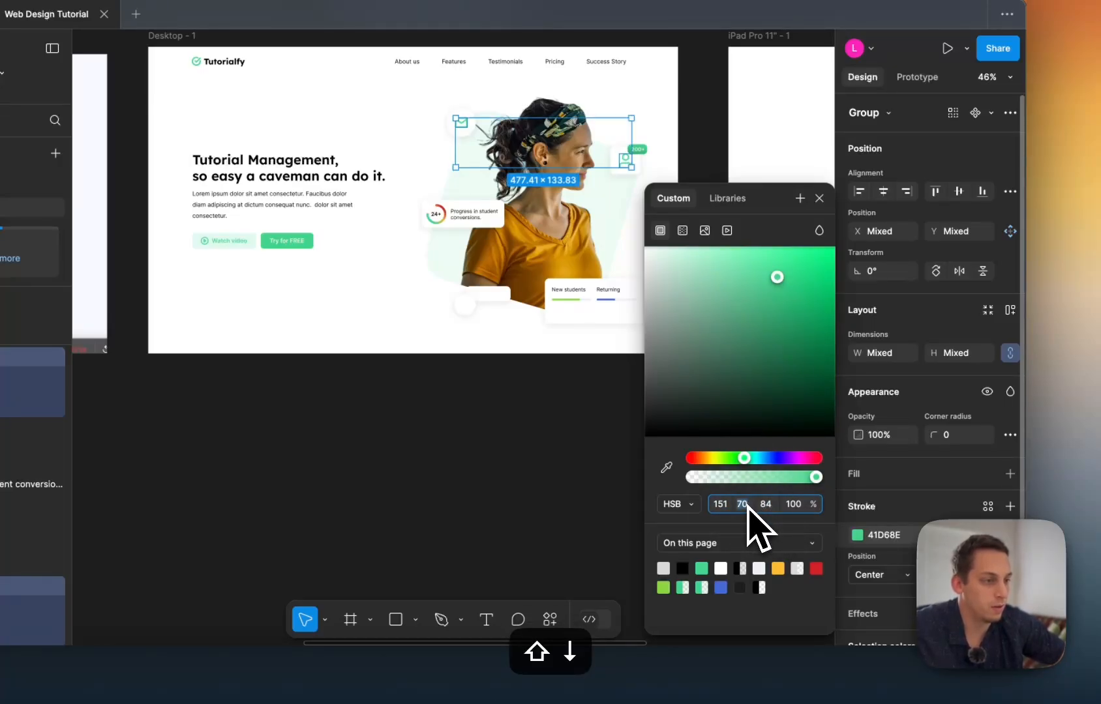
key(shift+Down)
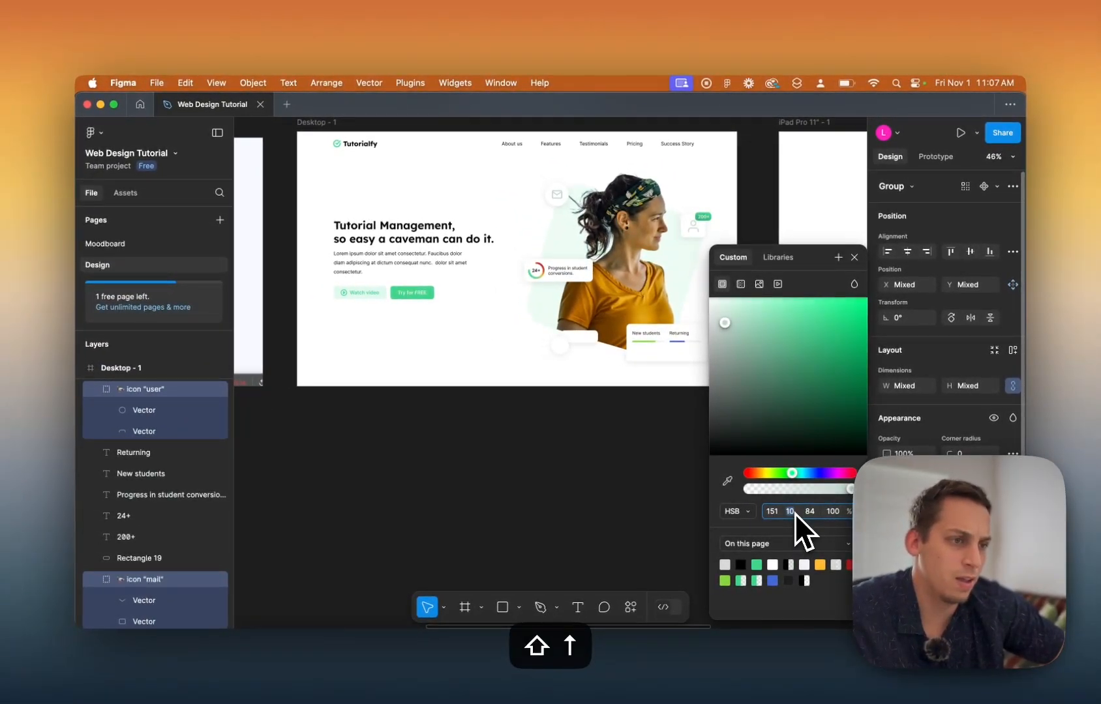
key(shift+Down)
scroll(744, 219, up, 5)
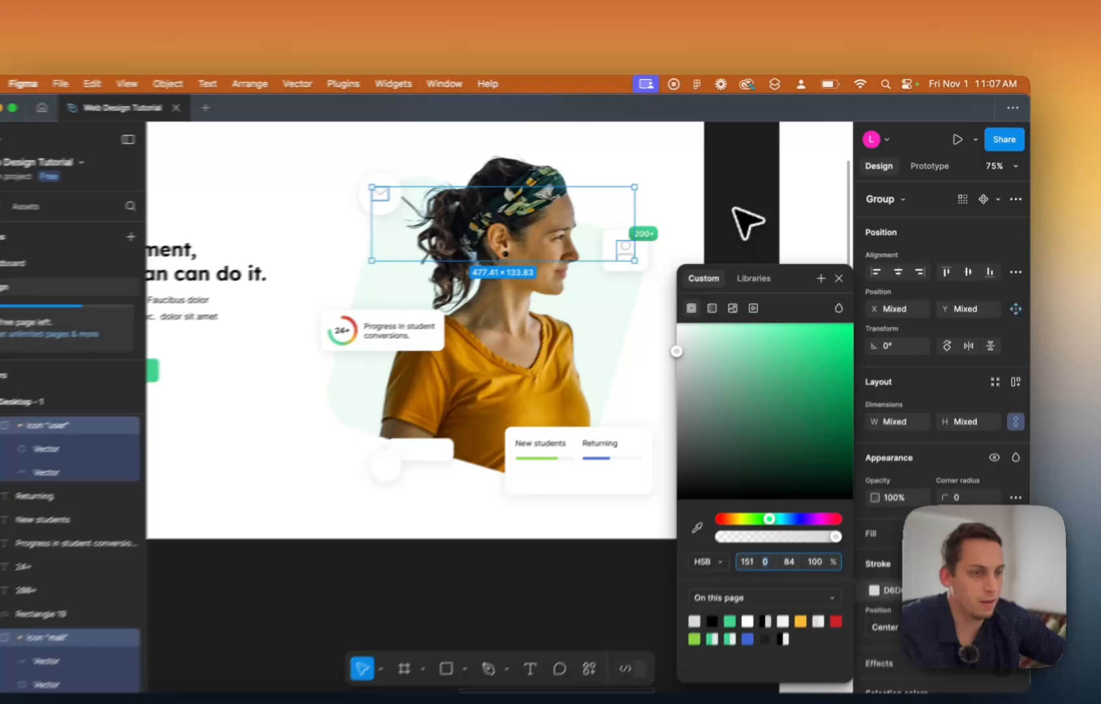
click(756, 218)
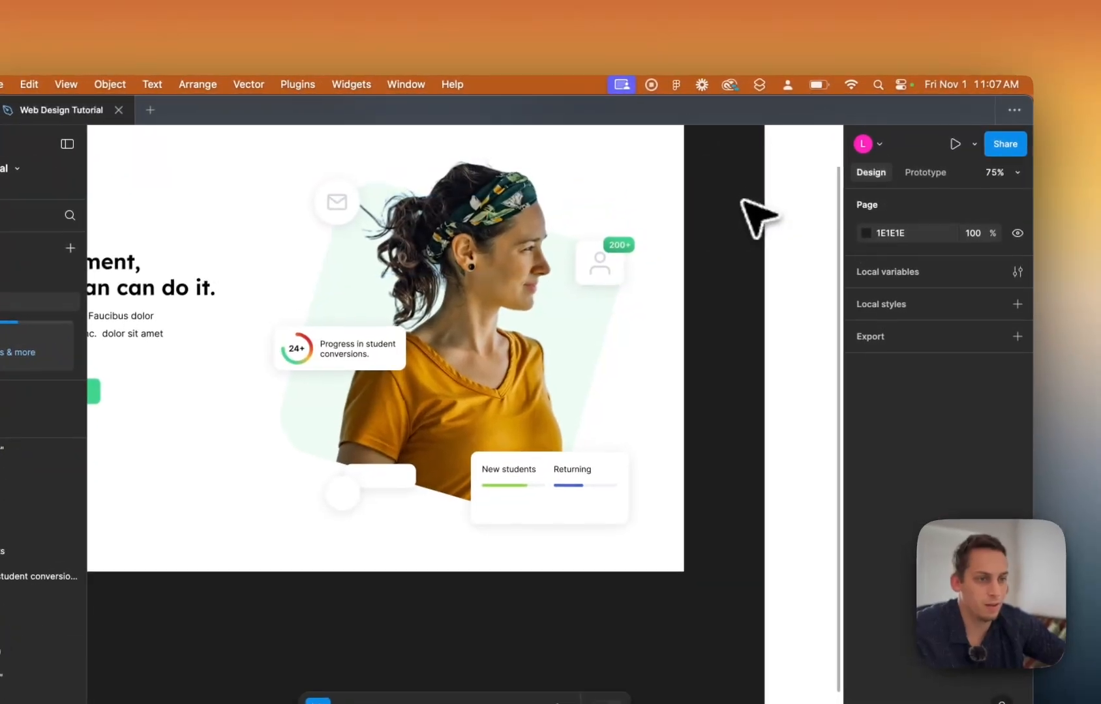
Compare the grey icons with the reference hero design and undo the grey recoloring of the user and mail icons.
scroll(729, 225, down, 3)
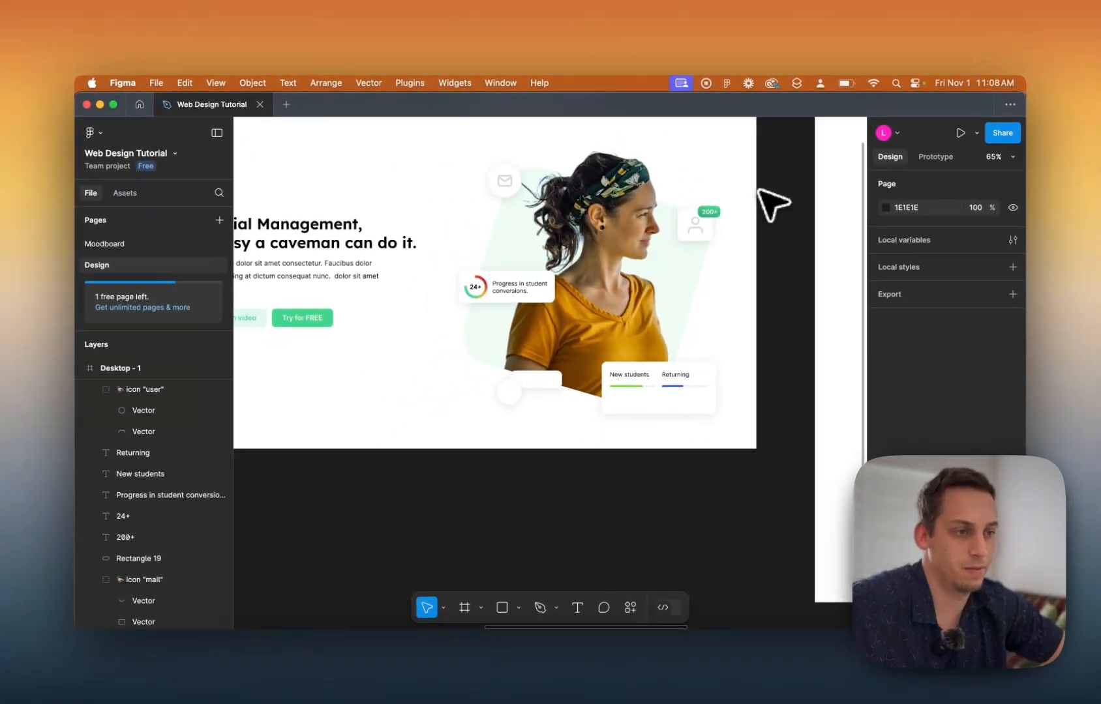
scroll(772, 204, down, 5)
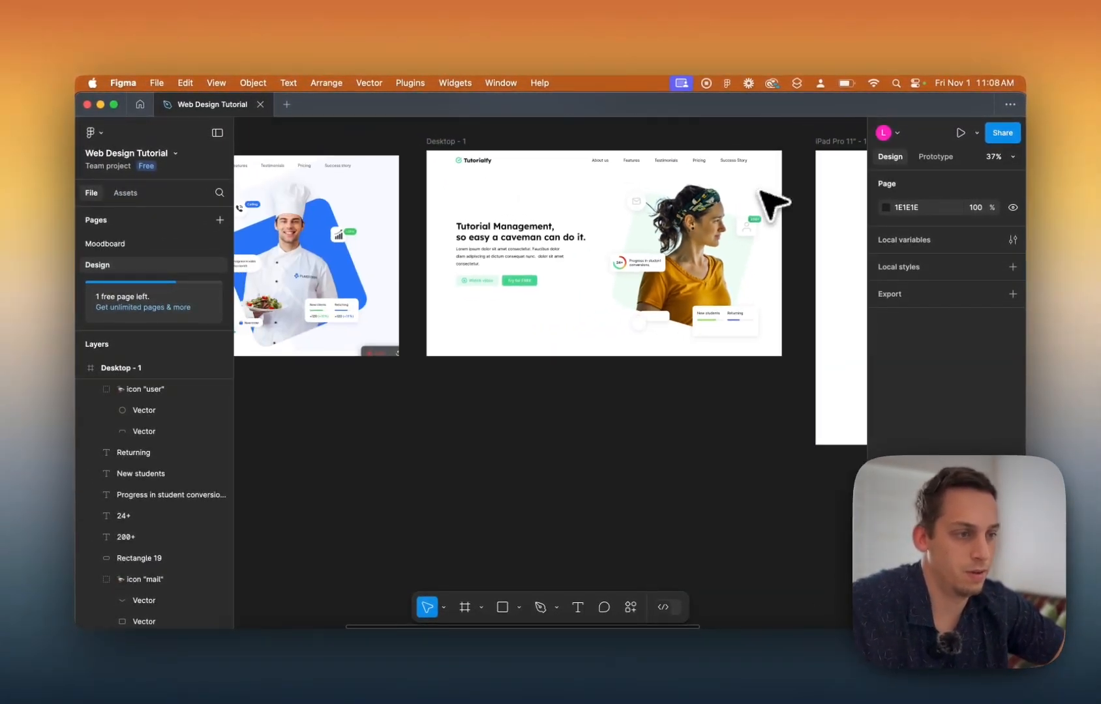
scroll(773, 204, up, 5)
key(super+z)
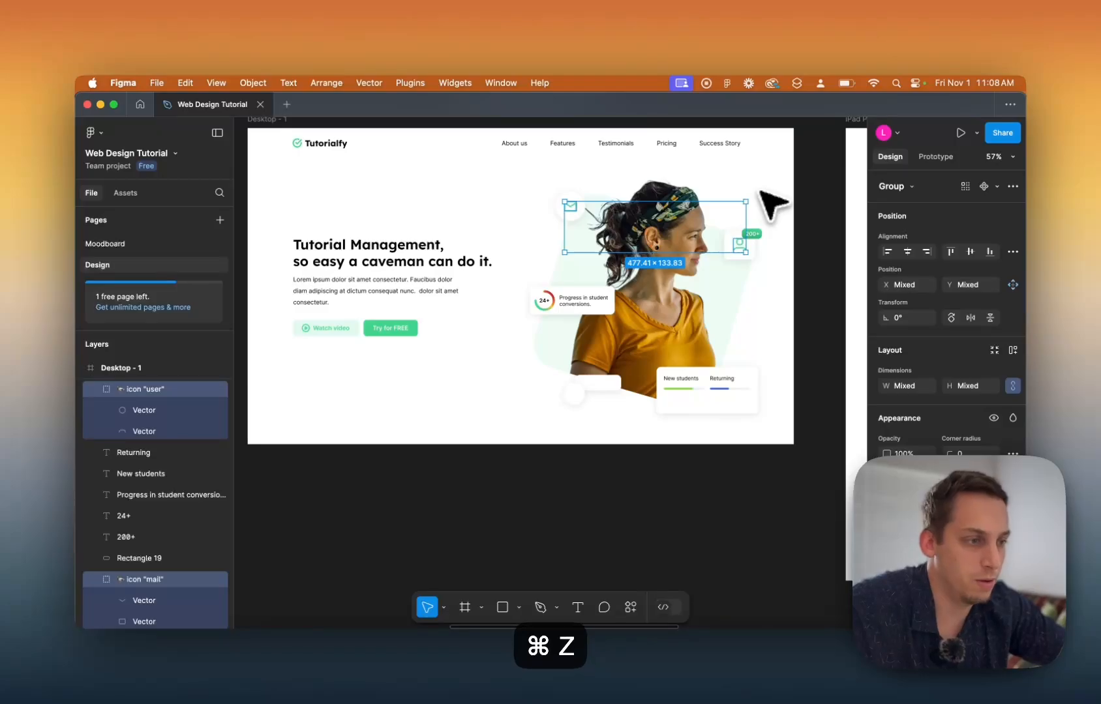
key(super+shift+z)
click(783, 201)
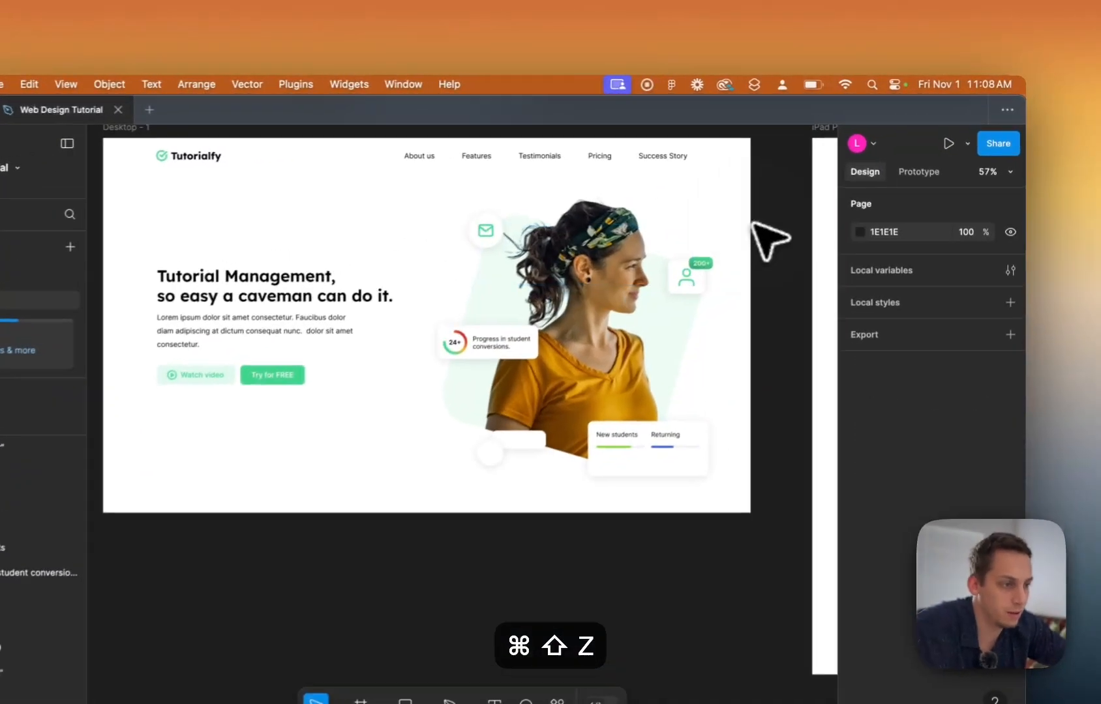
scroll(795, 202, up, 4)
scroll(761, 227, down, 4)
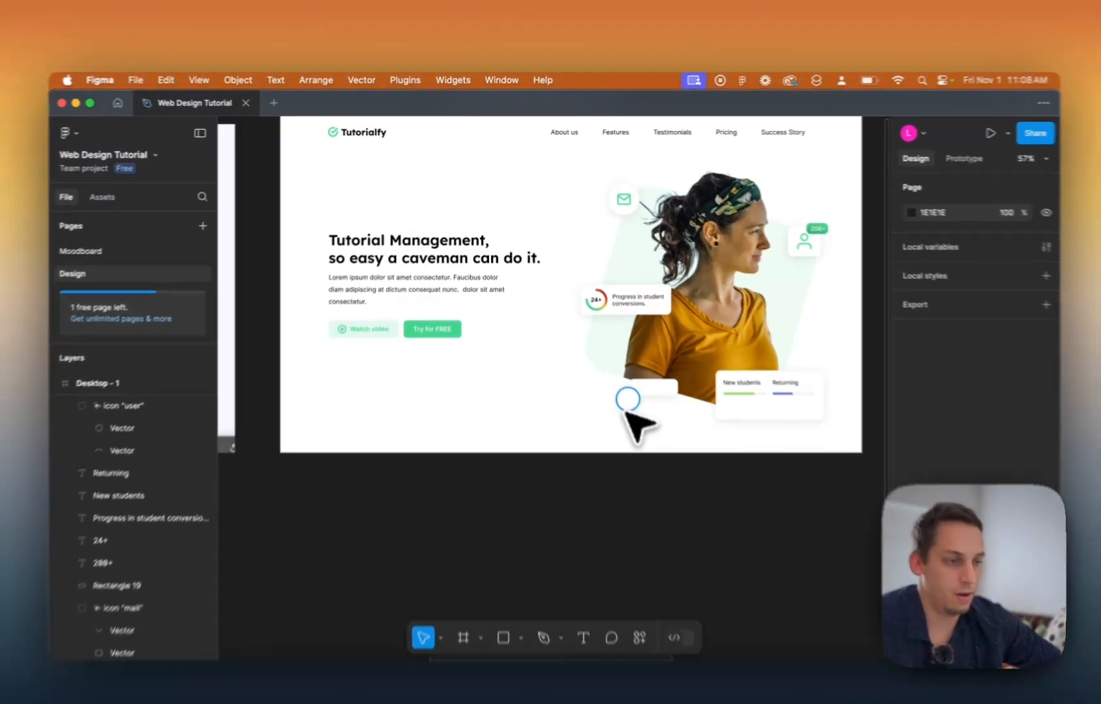
Select the small white circle below the woman's portrait and search Unsplash for "young guy" photos.
click(619, 388)
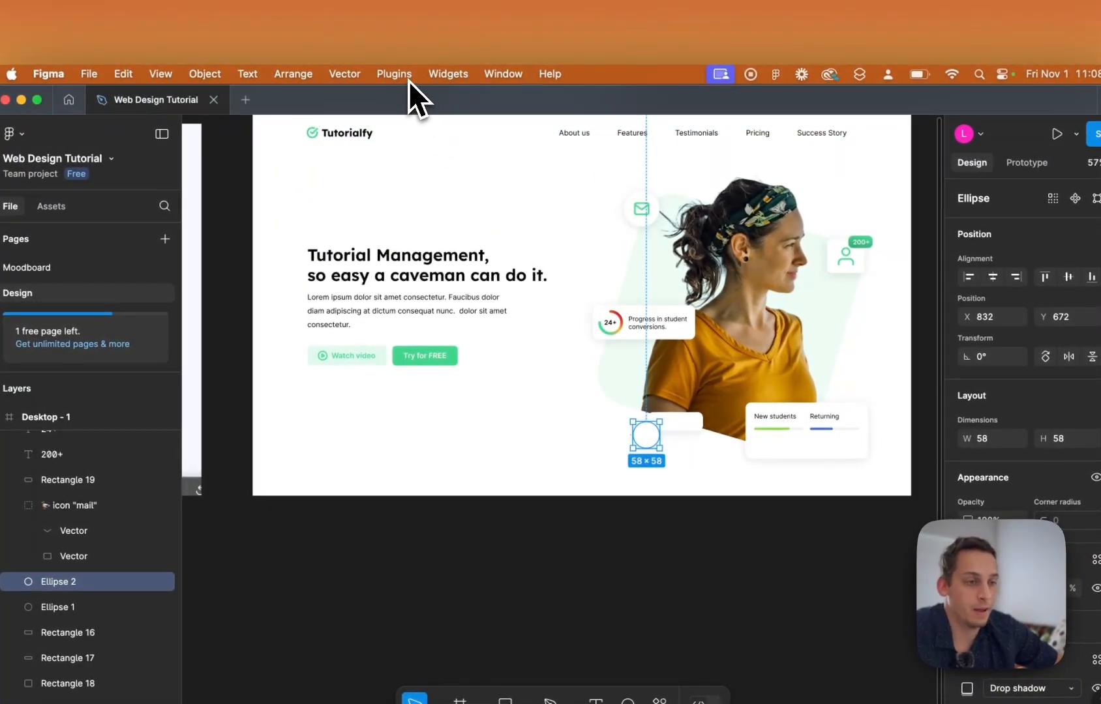
click(408, 78)
click(412, 157)
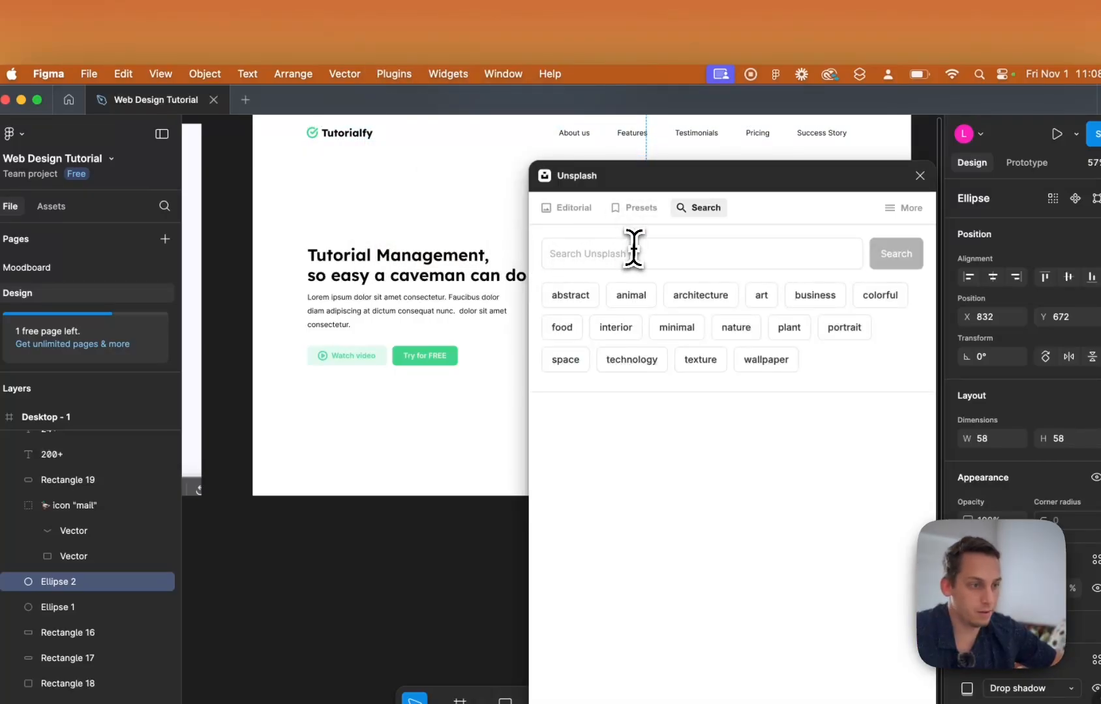
click(635, 253)
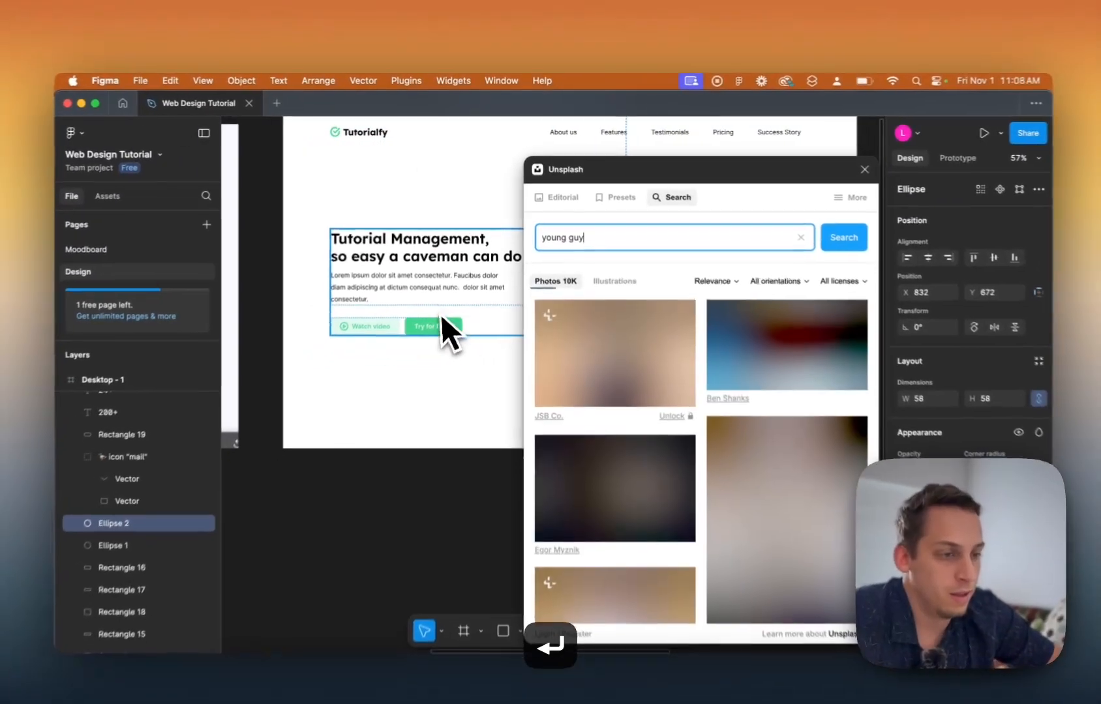
Fill the circle with the photo of the boy in a yellow shirt holding a skateboard and close Unsplash.
scroll(441, 350, right, 4)
scroll(441, 351, down, 2)
scroll(672, 405, down, 2)
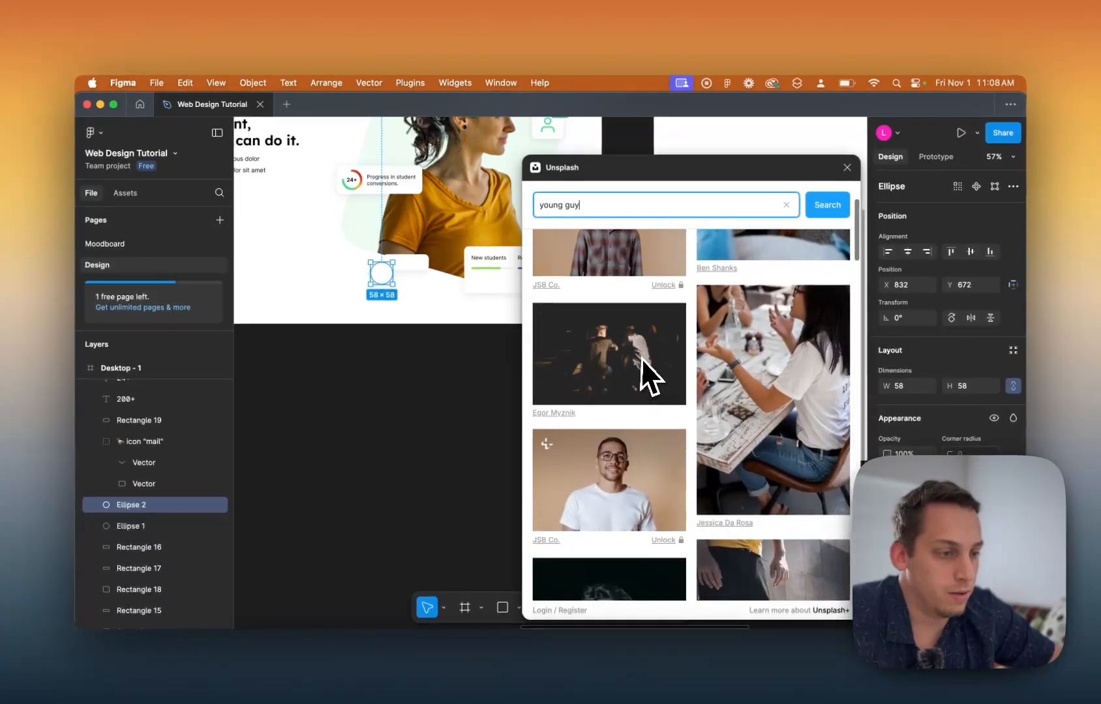
scroll(640, 358, down, 8)
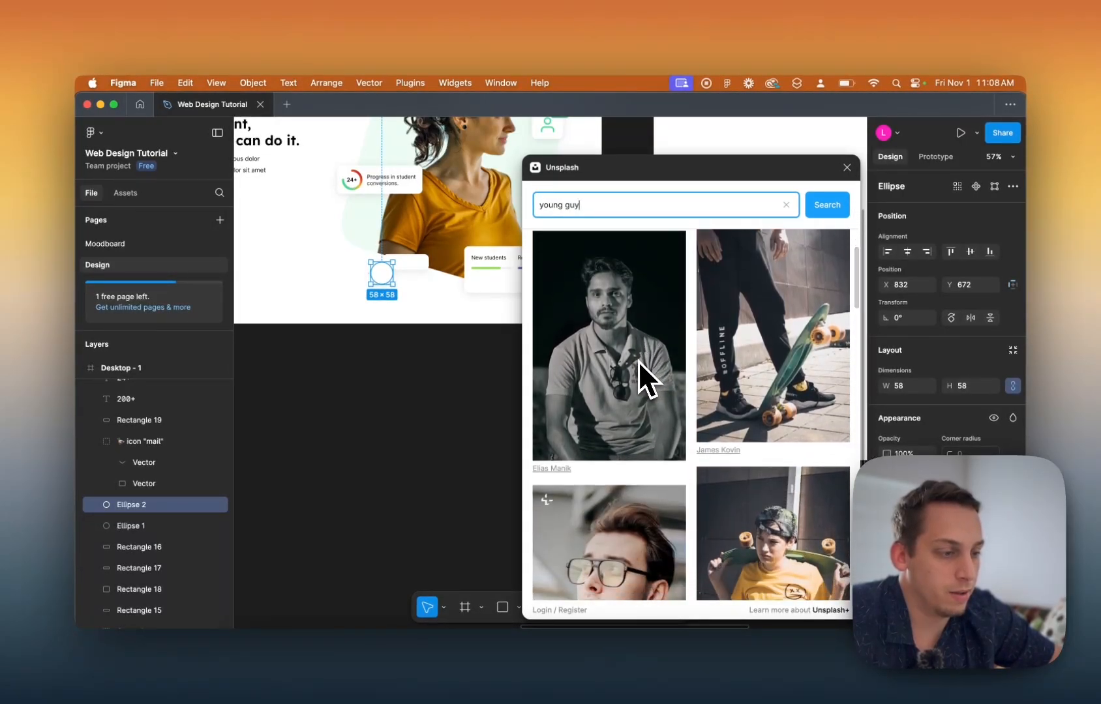
scroll(640, 365, down, 5)
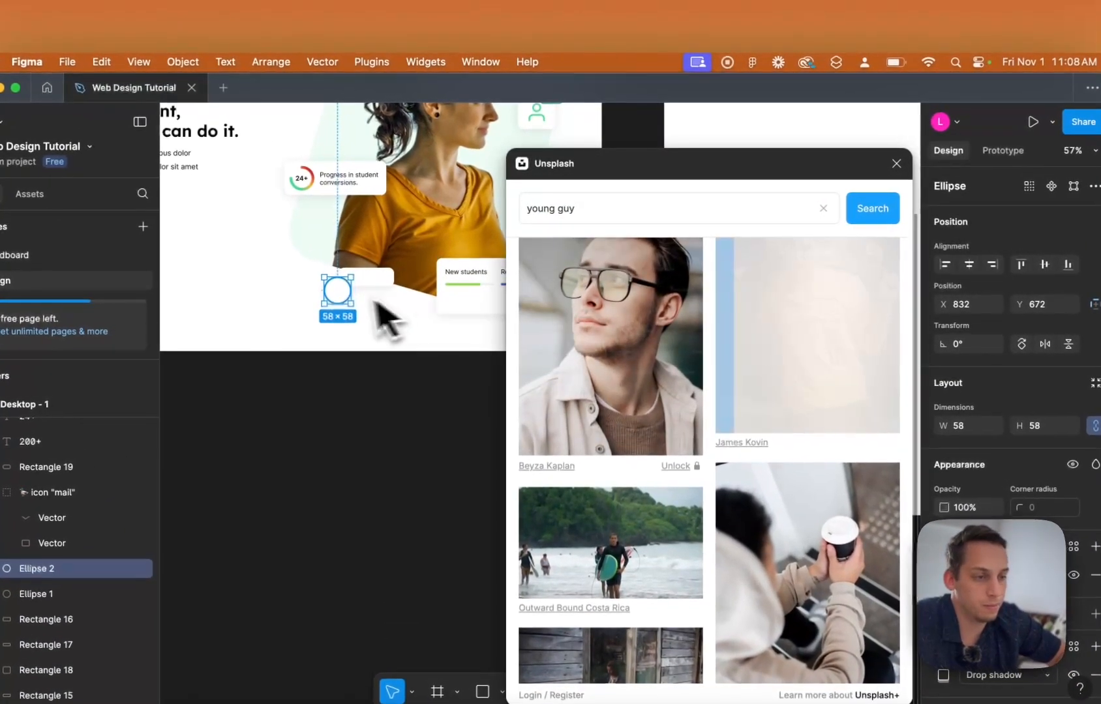
click(563, 278)
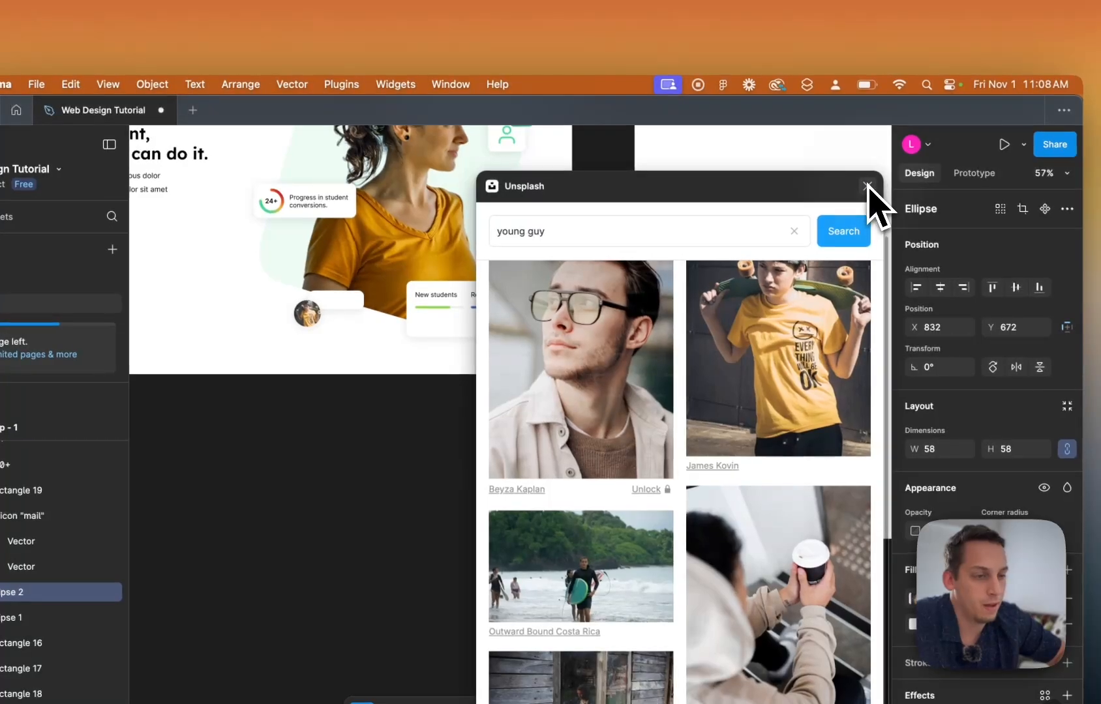
click(867, 186)
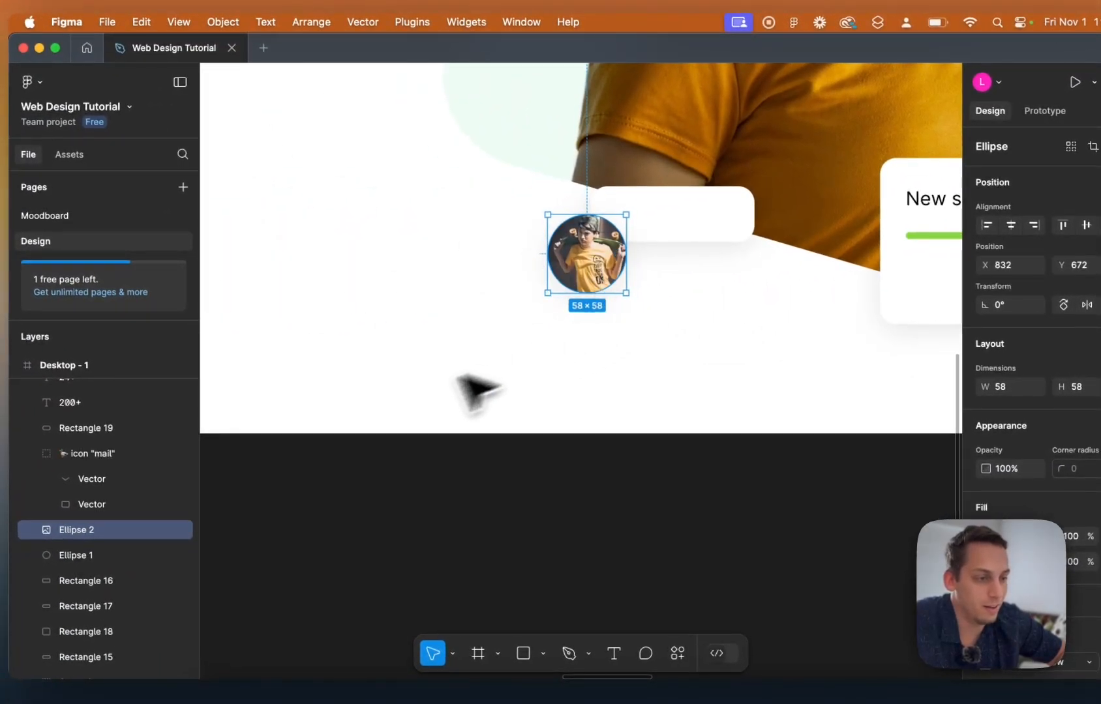
Remove the white FFFFFF fill beneath the photo on the avatar circle.
click(306, 468)
click(582, 270)
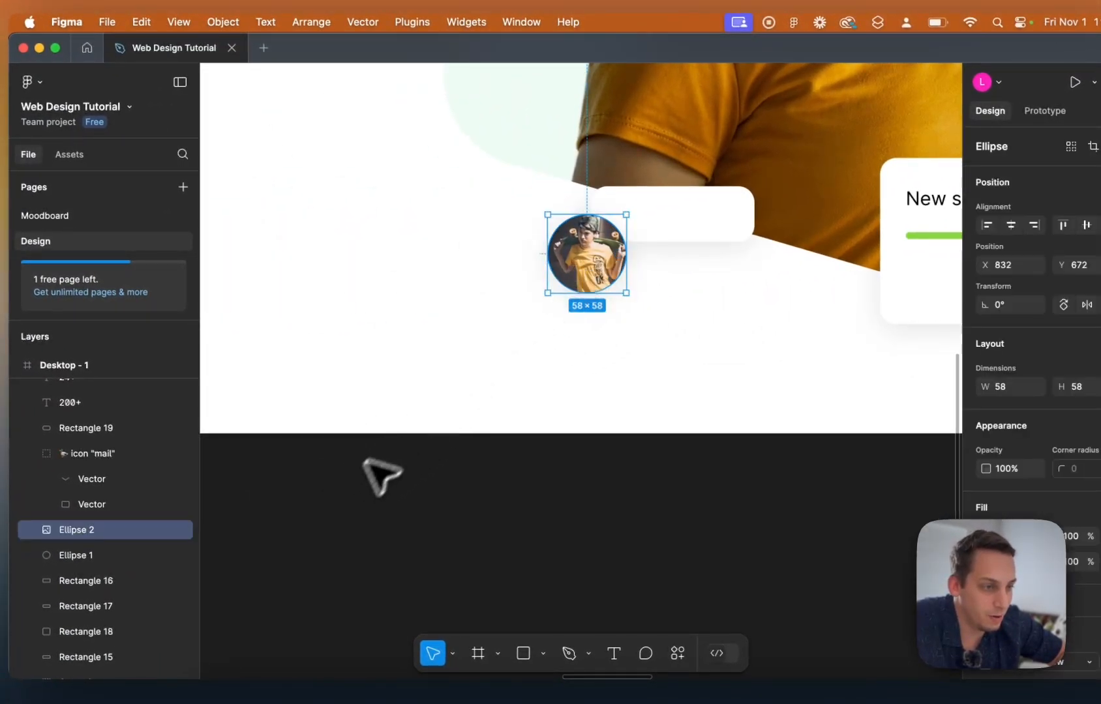
click(381, 474)
click(563, 273)
scroll(1017, 476, down, 3)
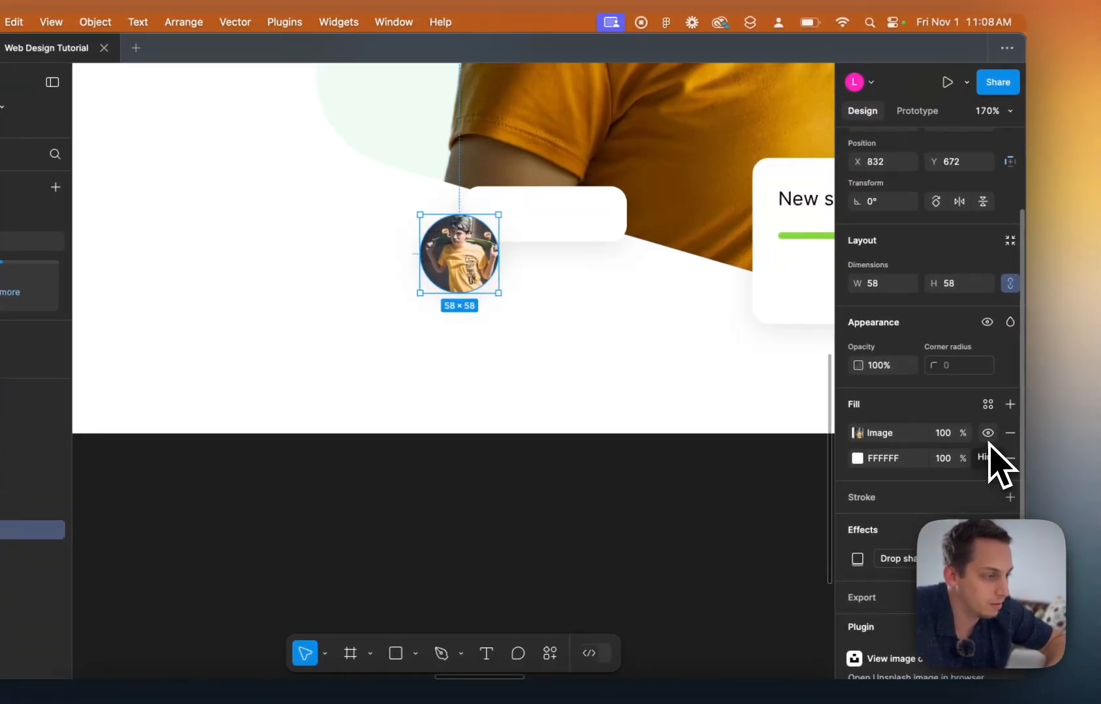
click(1010, 459)
scroll(952, 484, down, 1)
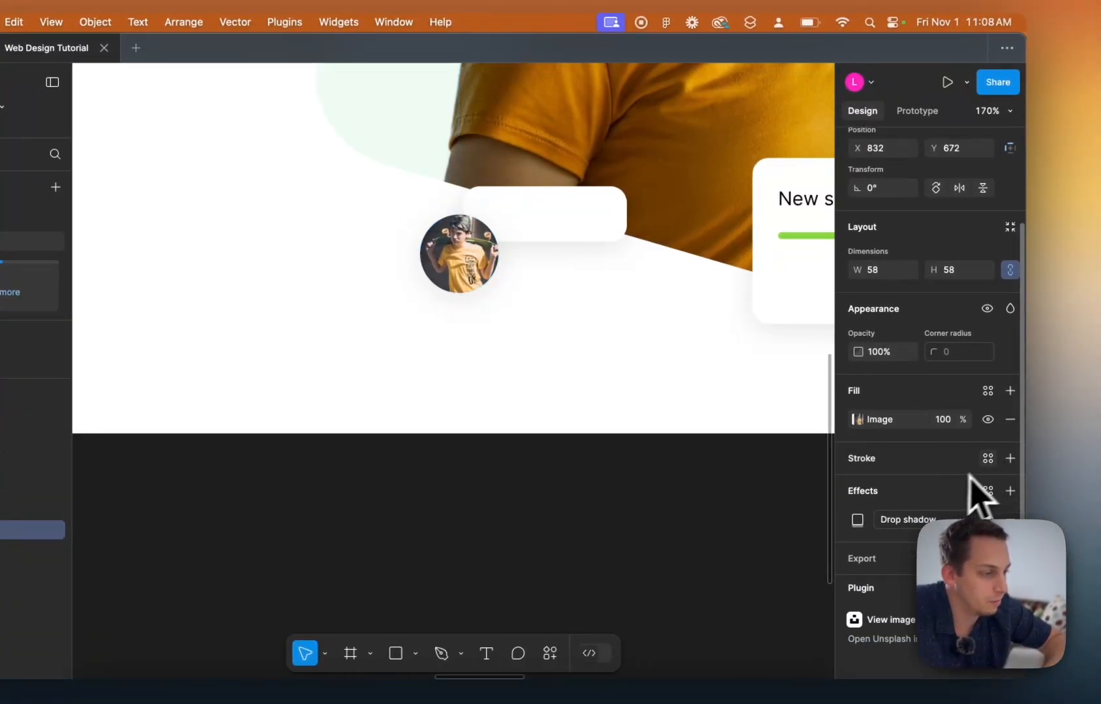
Add an inside stroke to the avatar circle and color it white FFFFFF.
click(1010, 459)
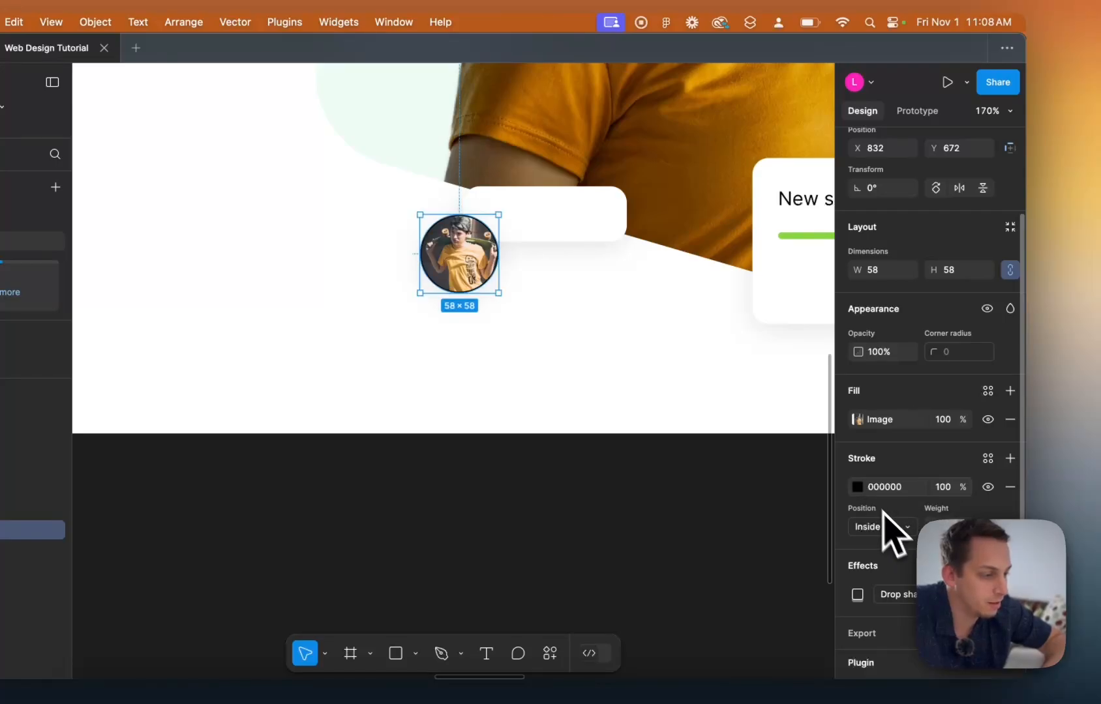
click(857, 486)
click(778, 393)
drag(778, 393, 540, 216)
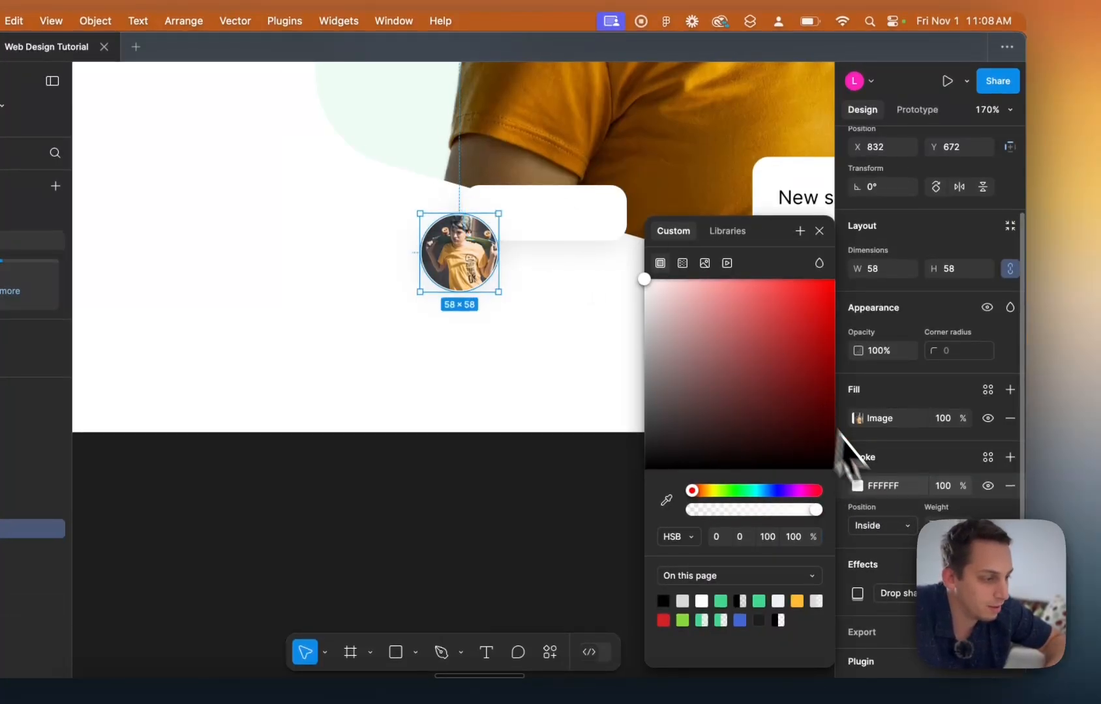
Thicken the avatar circle's white stroke into a clear ring around the photo.
click(942, 486)
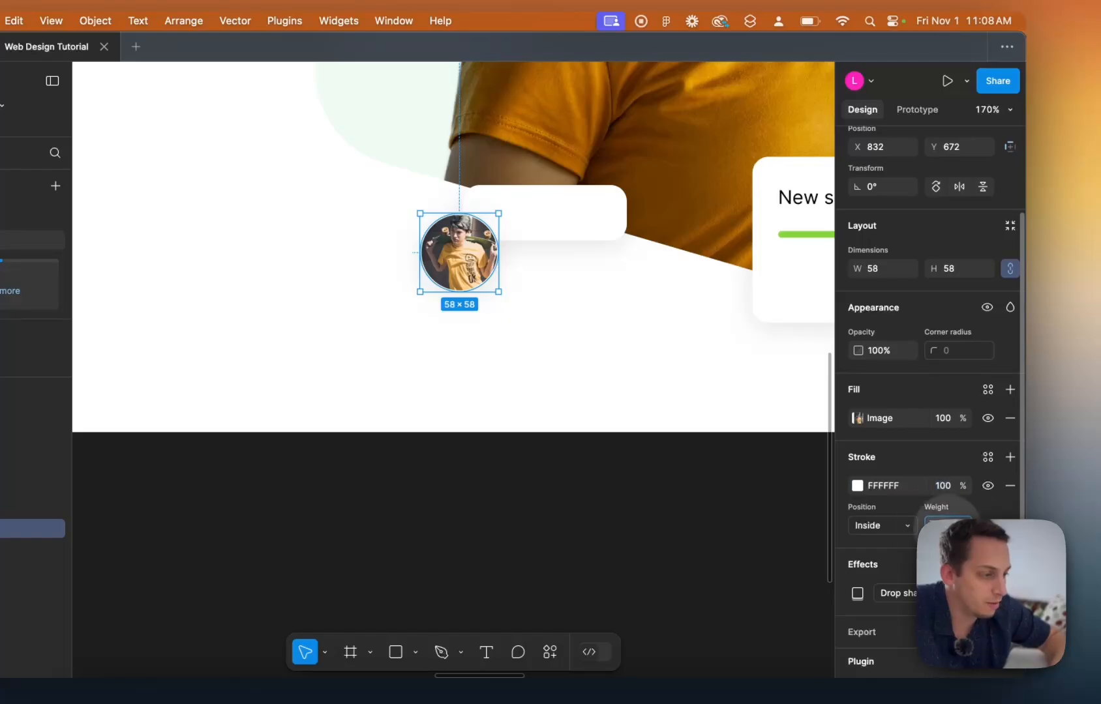
key(shift+Up)
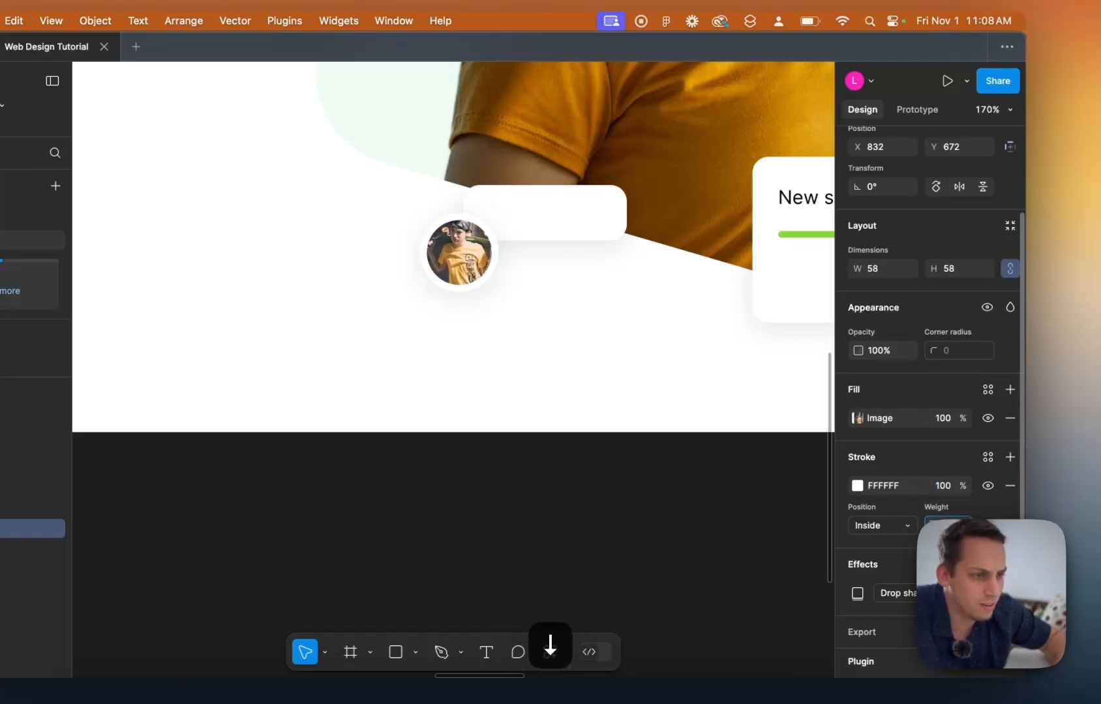
key(Down)
key(Down)
key(Up)
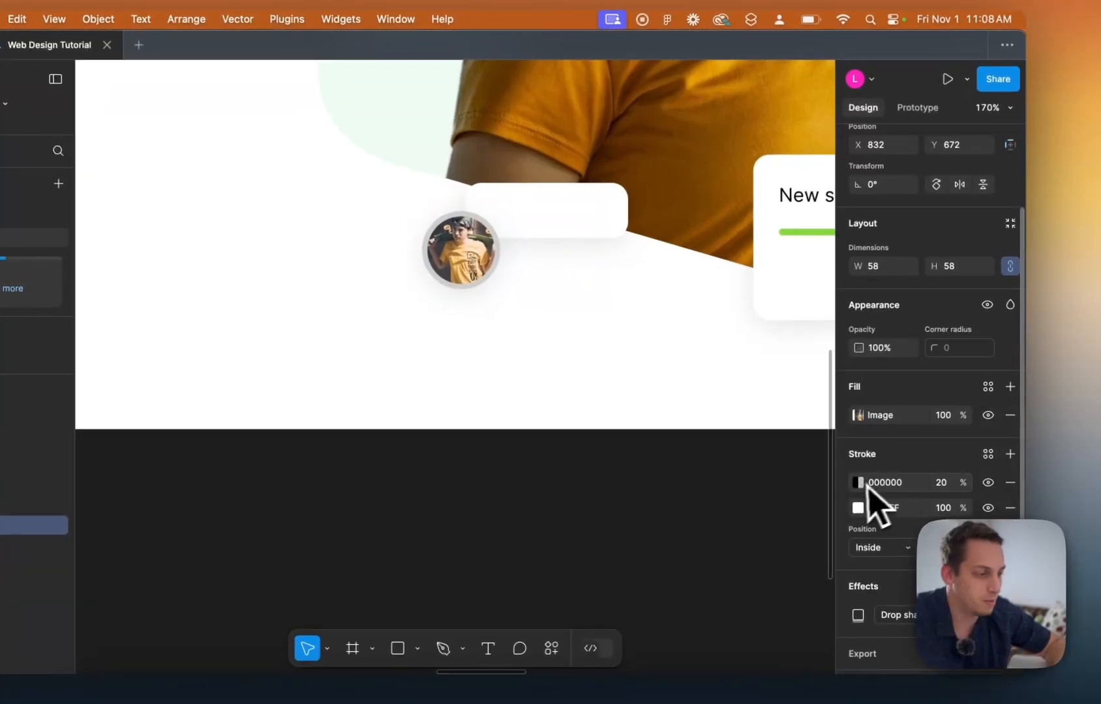
Turn the avatar's 20% black overlay stroke into a linear gradient and set its 100% stop to red FE0B0B.
click(857, 483)
click(683, 260)
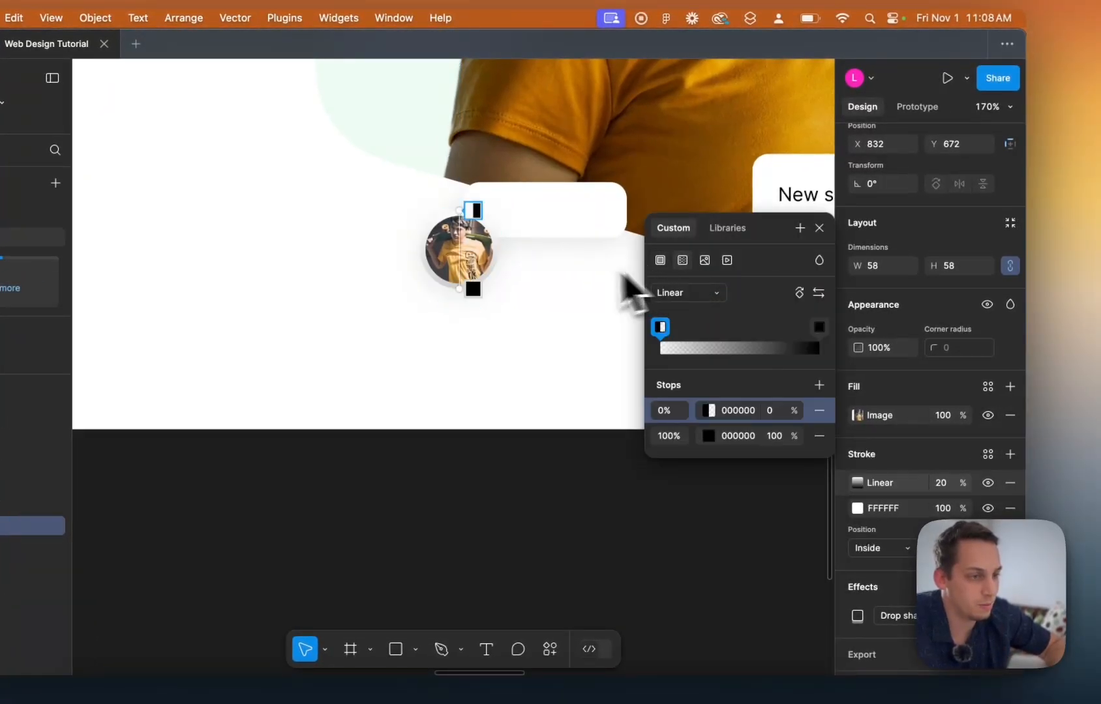
click(708, 433)
drag(623, 391, 643, 273)
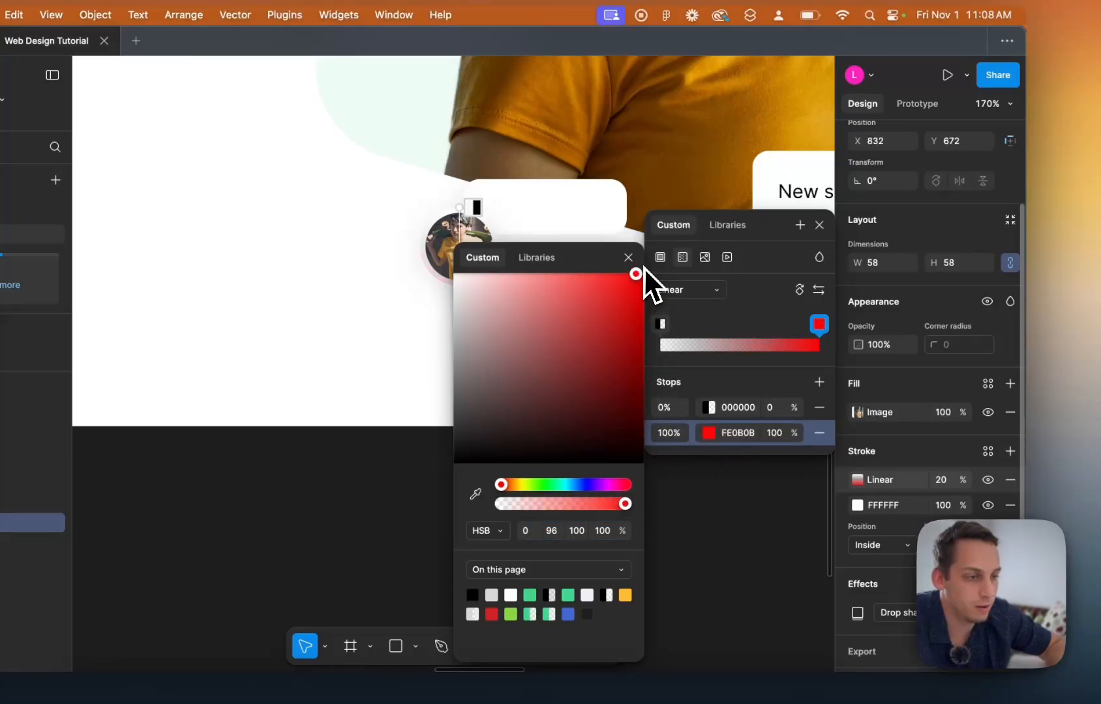
Set the 0% stop of the avatar's gradient stroke to magenta EF11FF and raise its opacity to 90%.
click(710, 404)
drag(614, 485, 604, 485)
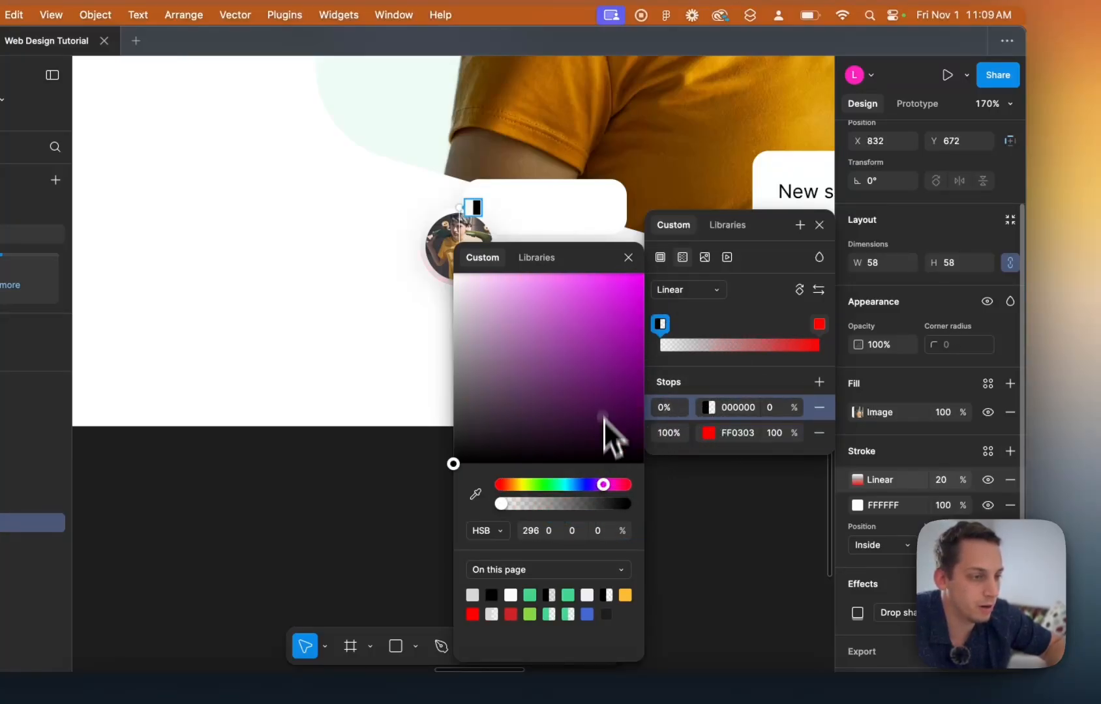
click(601, 370)
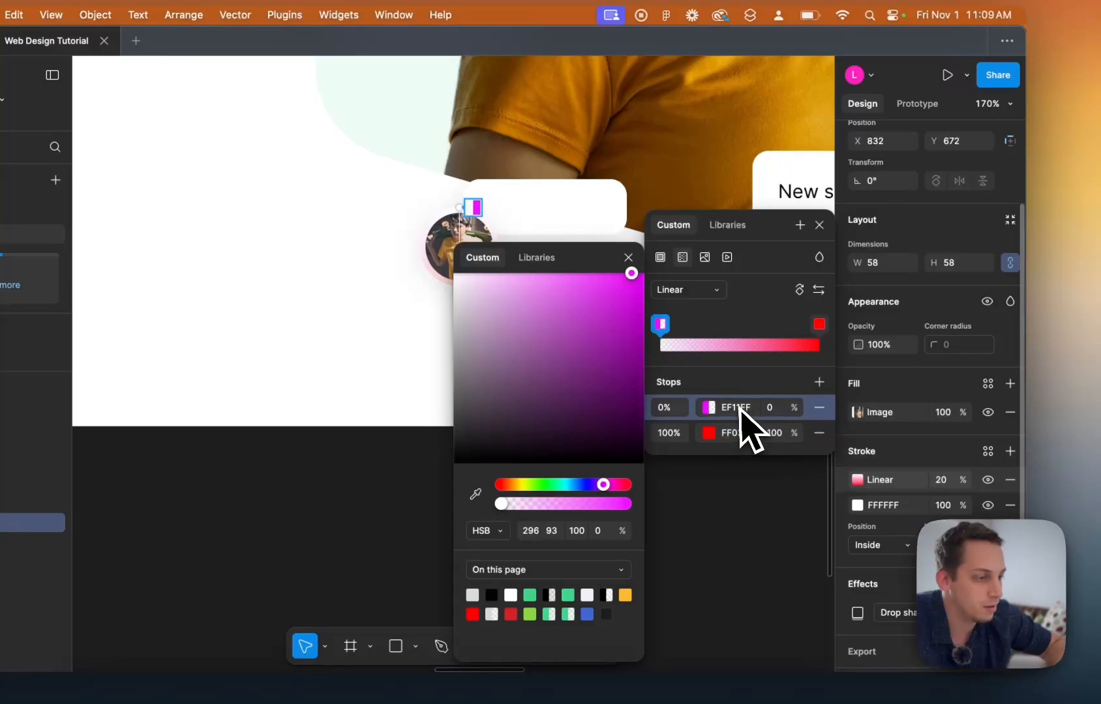
key(shift+Up)
key(shift+Up)
key(shift+Up)
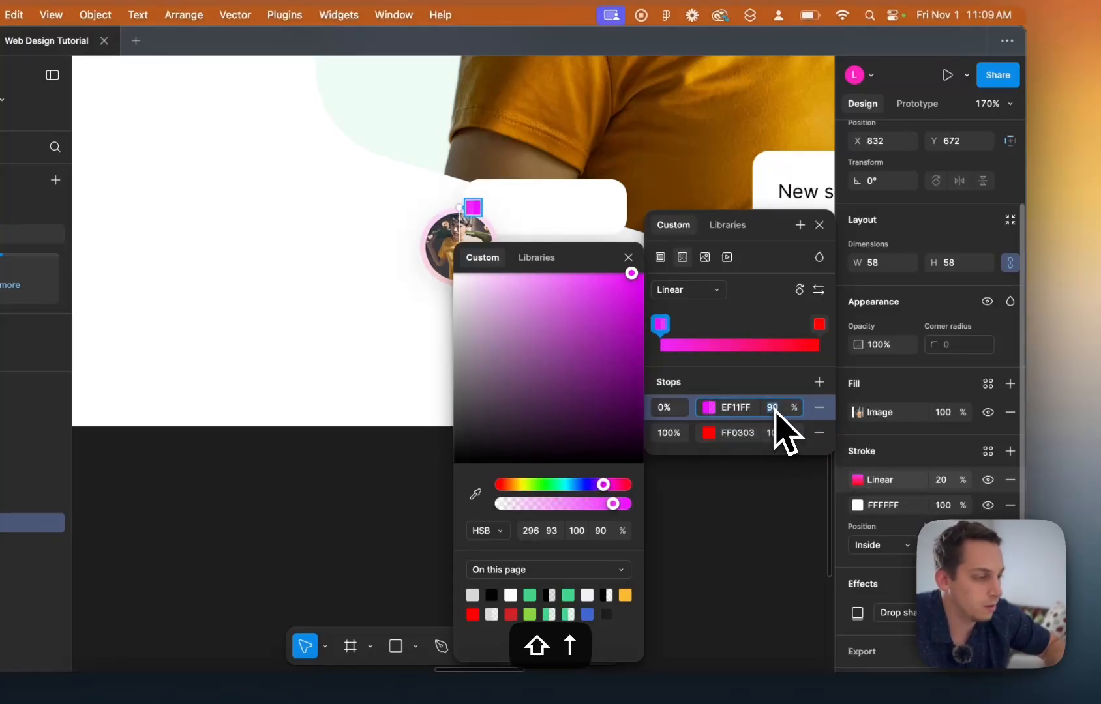
Raise the opacity of the avatar's linear gradient stroke to 70%.
click(944, 480)
key(shift+Up)
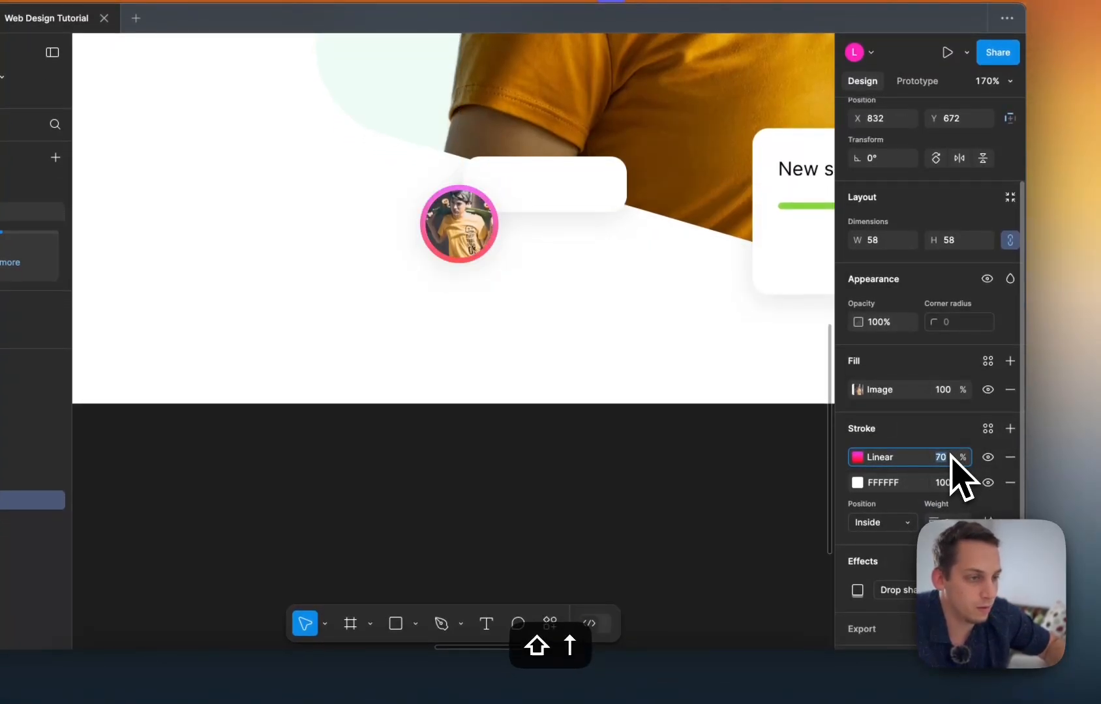
click(769, 456)
Compare the hero's floating cards and avatar with the chef reference design.
scroll(737, 453, down, 6)
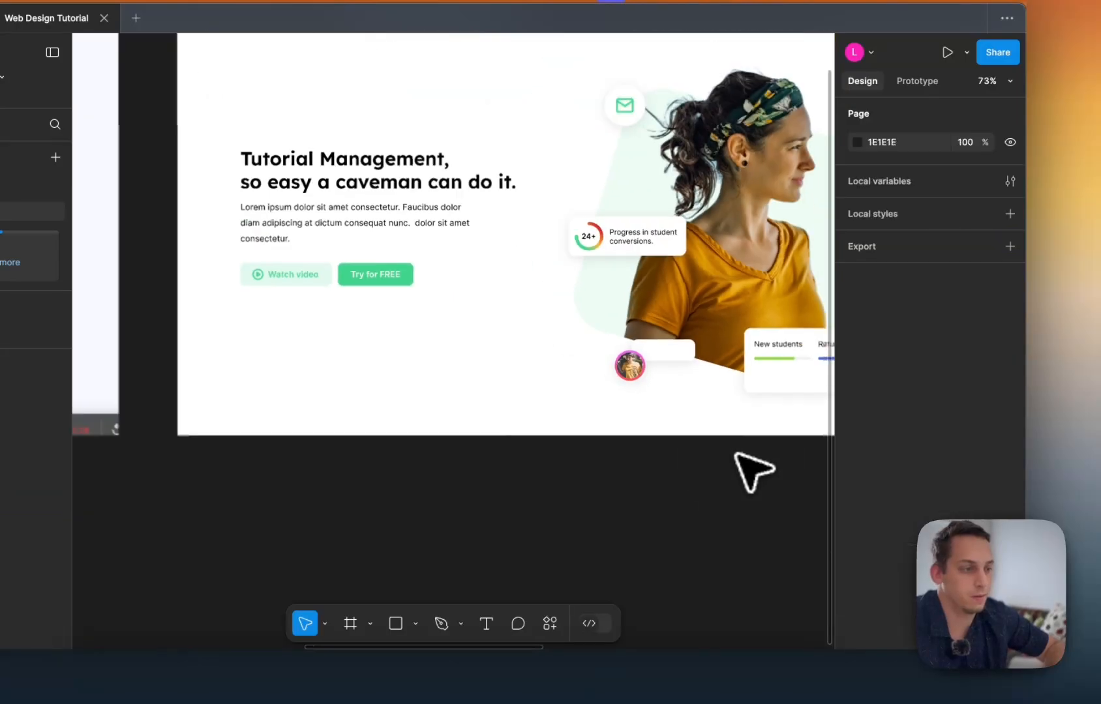
scroll(732, 451, right, 2)
scroll(651, 378, up, 3)
scroll(650, 378, right, 2)
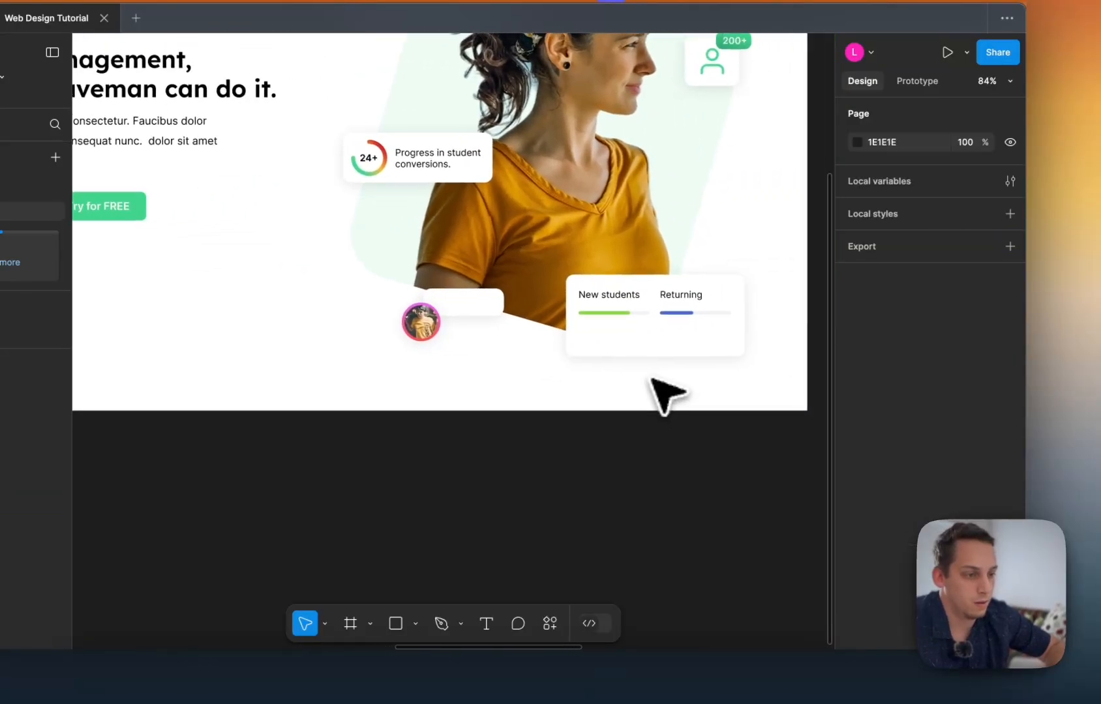
scroll(650, 376, down, 3)
scroll(649, 377, left, 4)
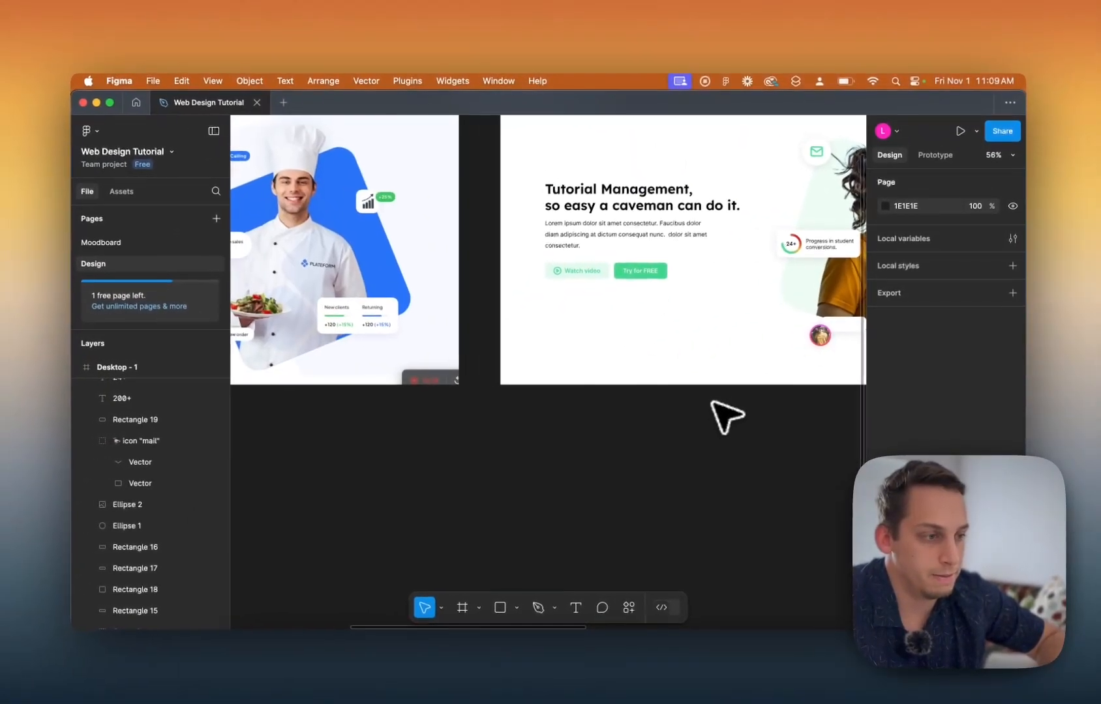
scroll(726, 418, left, 3)
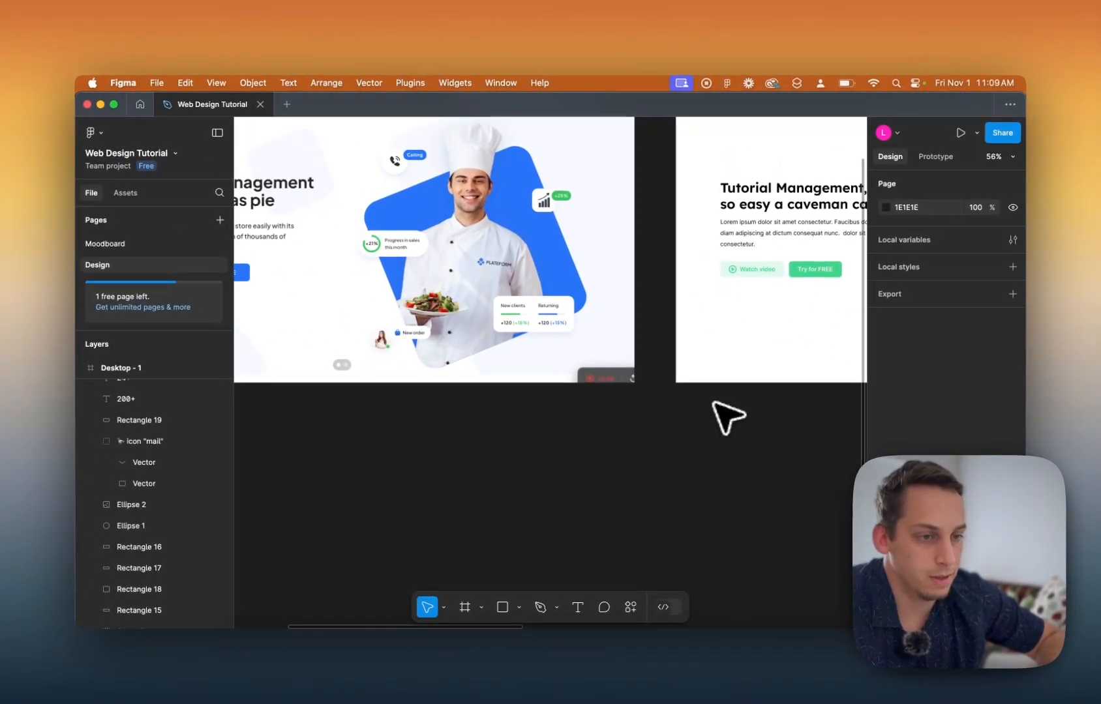
scroll(725, 417, right, 5)
scroll(749, 296, up, 1)
scroll(738, 285, up, 5)
Duplicate the "New students" label below the green progress bar and change its text to "150 (70%)".
click(728, 296)
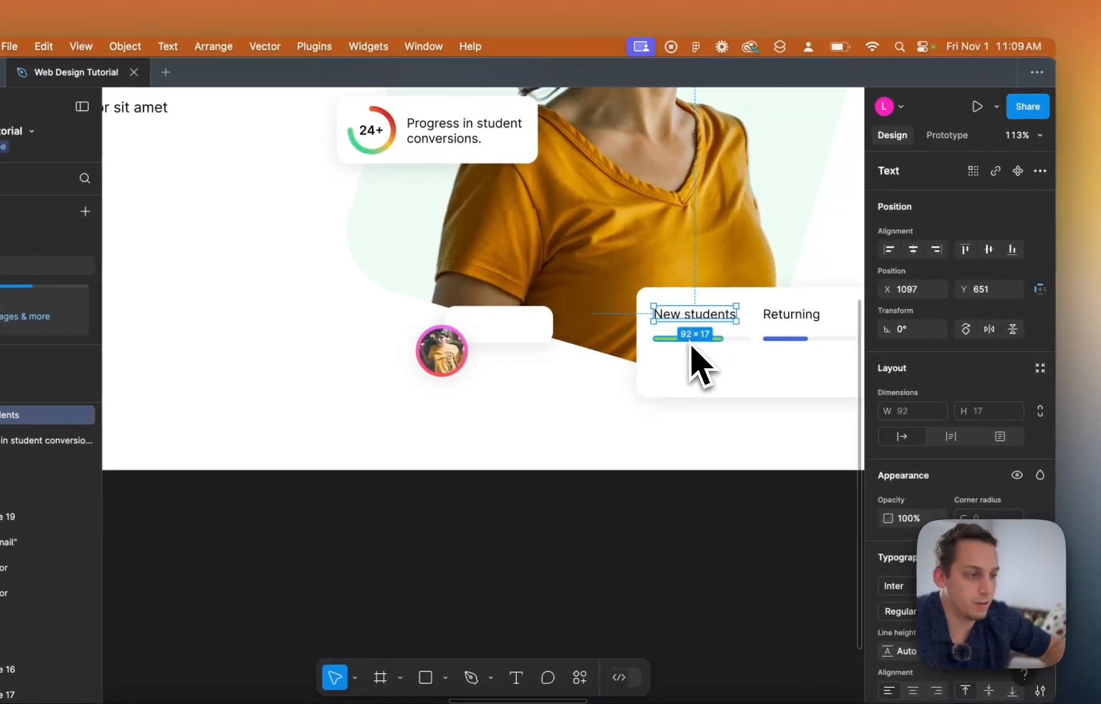
scroll(696, 365, down, 3)
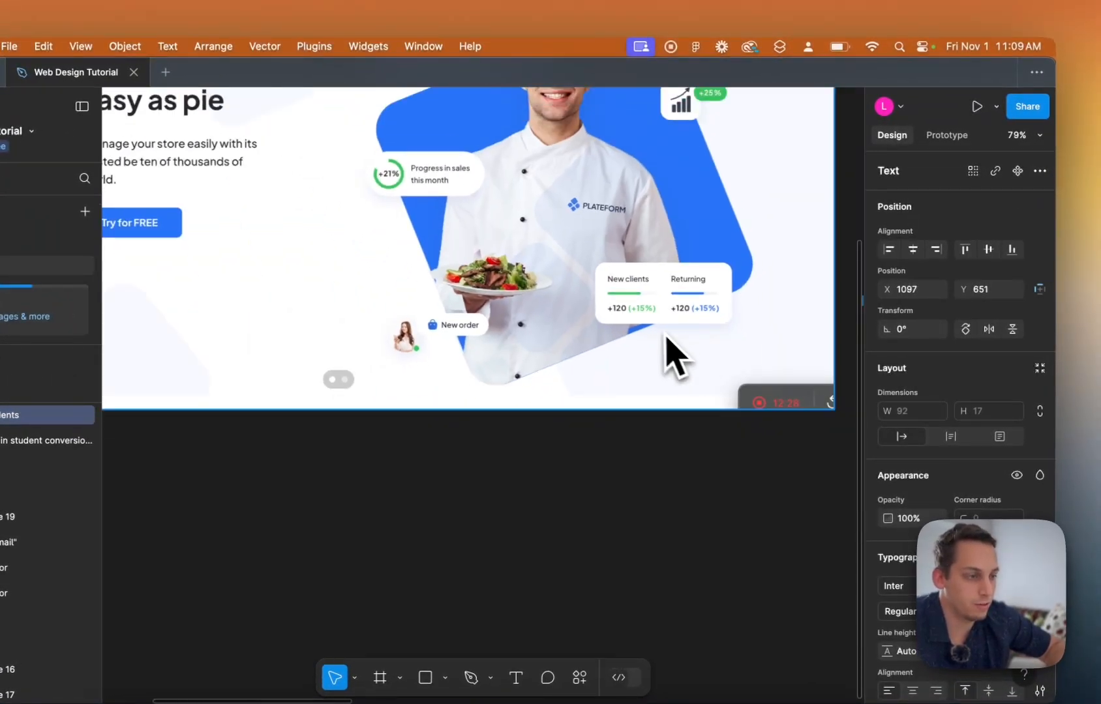
scroll(580, 283, up, 1)
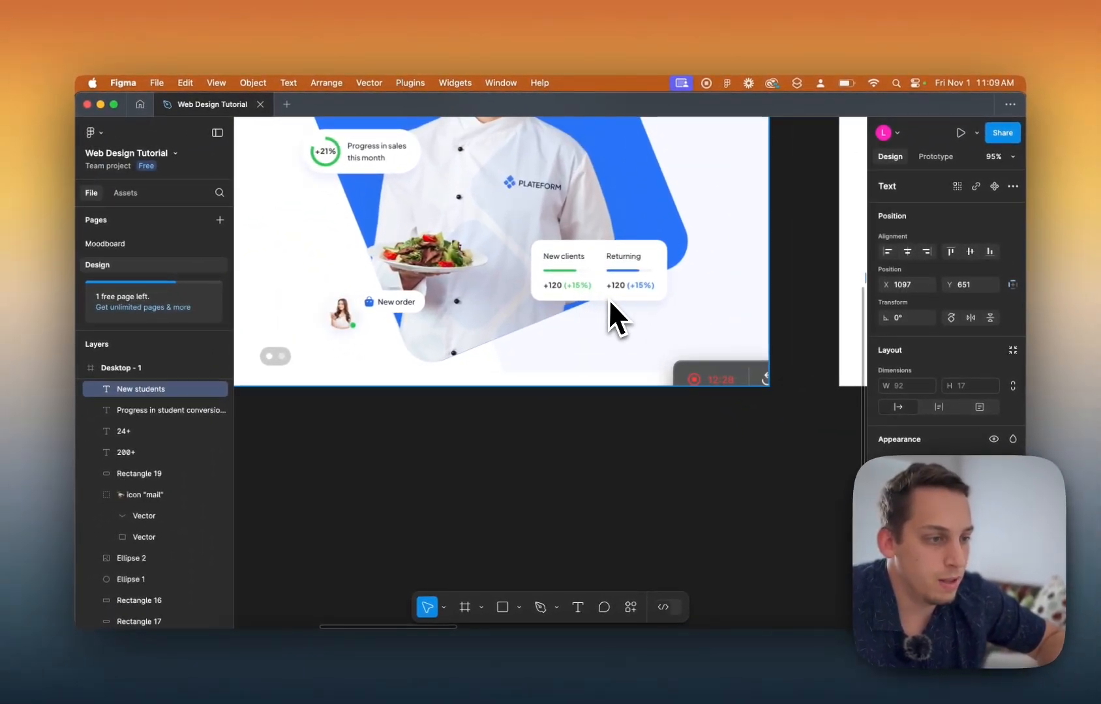
scroll(608, 300, right, 8)
scroll(608, 300, right, 6)
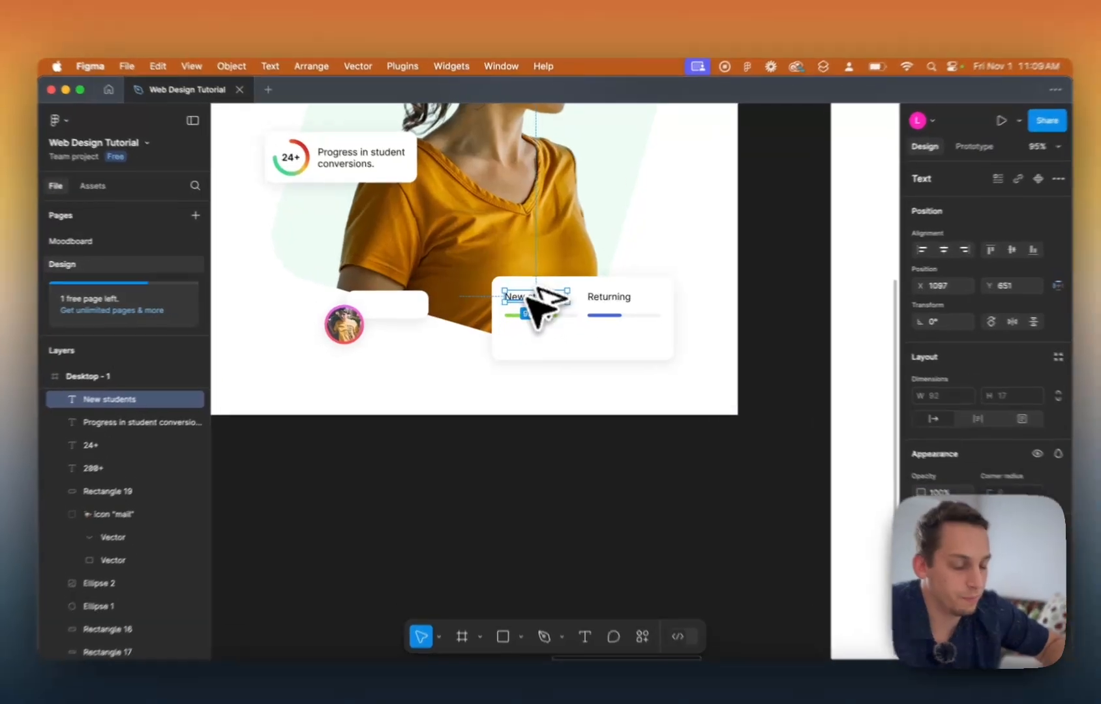
drag(525, 298, 529, 338)
double_click(529, 339)
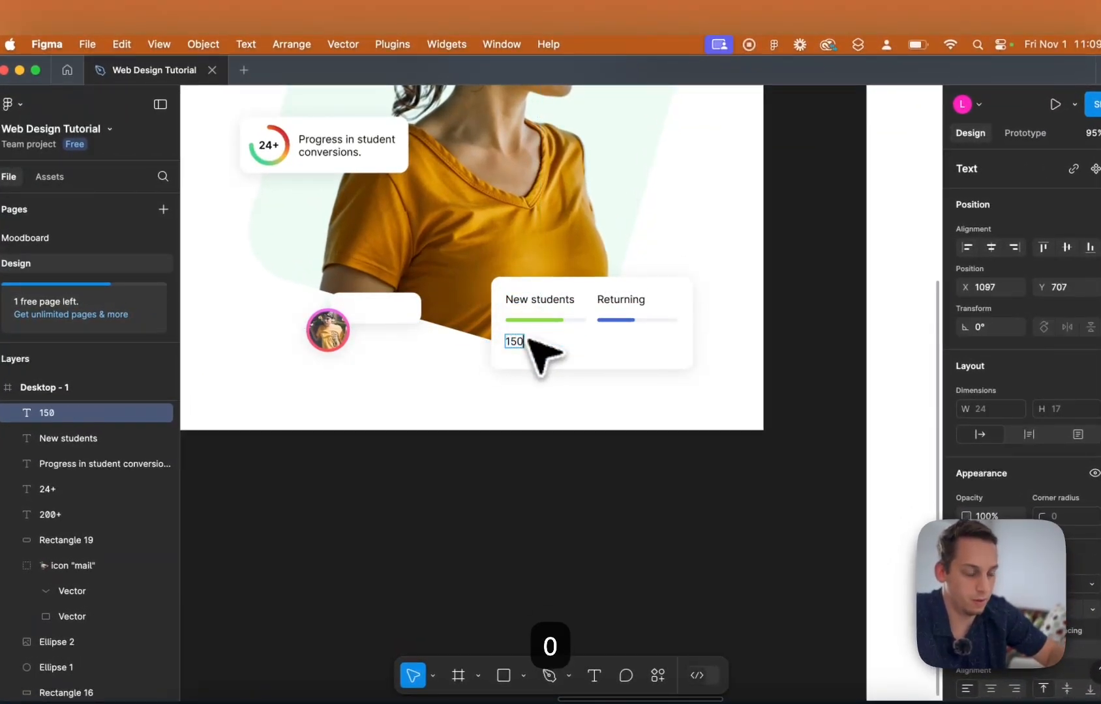
text(150 ()
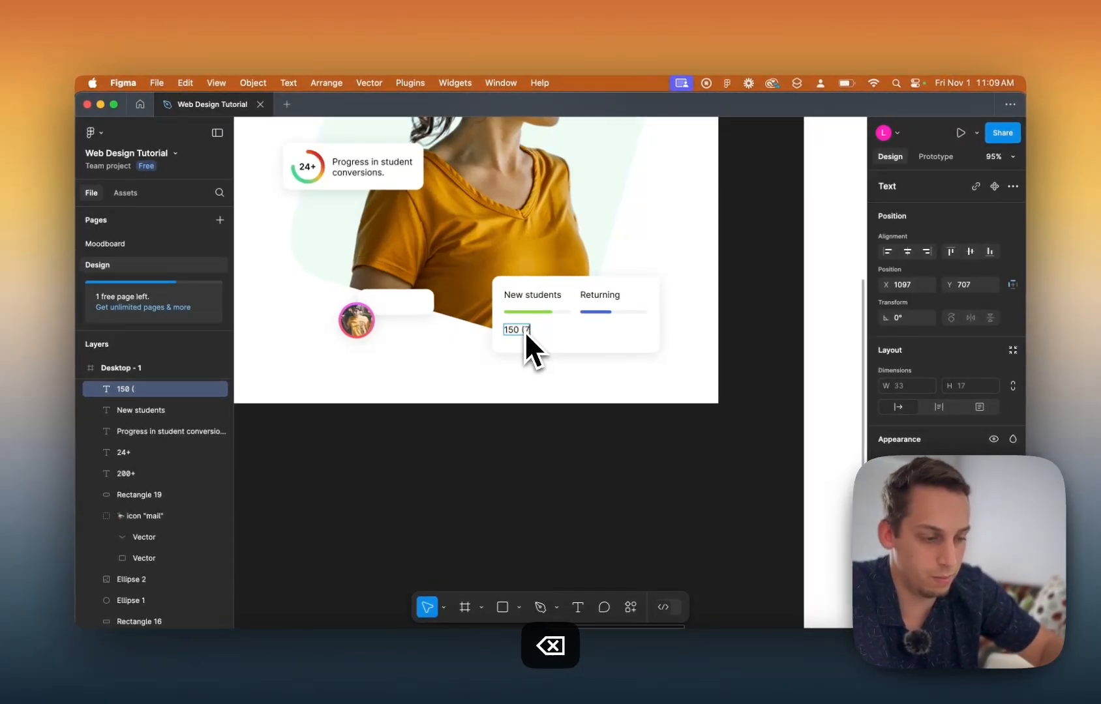
text(70%))
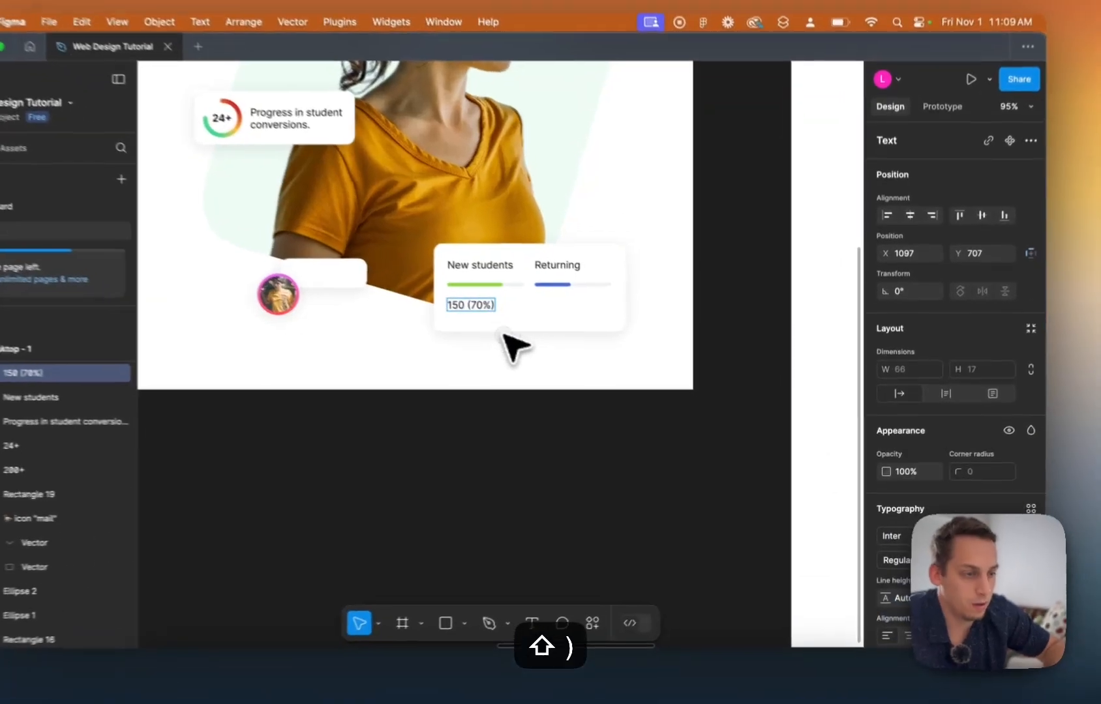
Copy the "150 (70%)" text under the Returning bar and move both texts up to Y 699.
drag(459, 292, 549, 294)
click(453, 296)
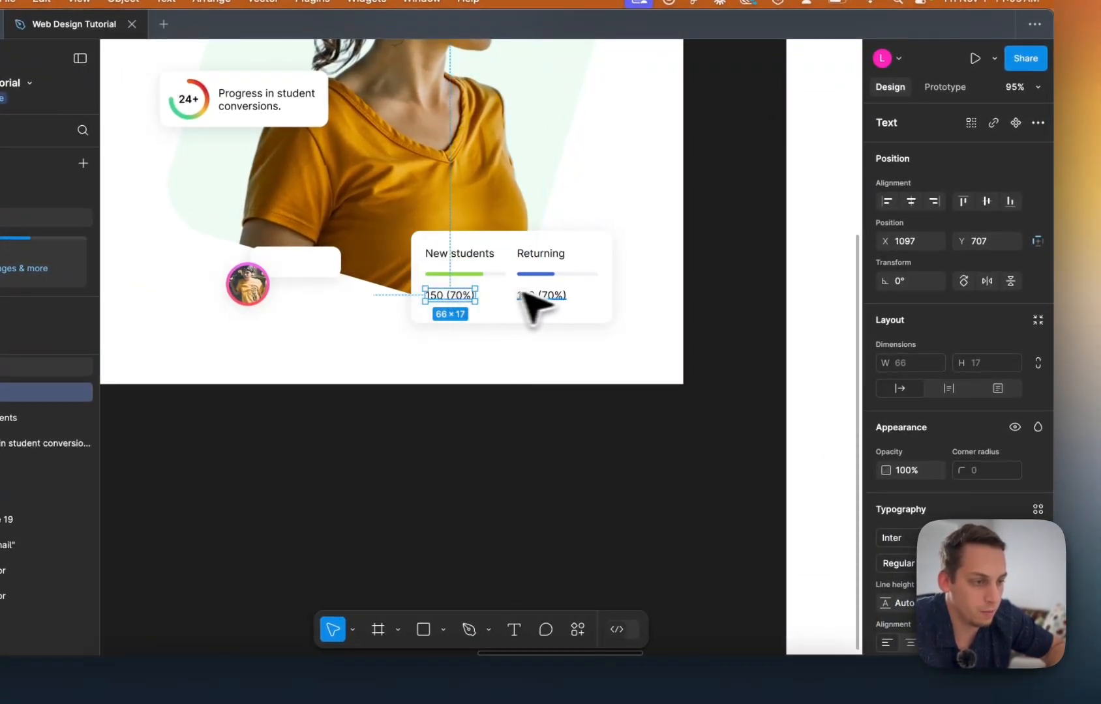
shift+click(551, 293)
key(shift+Up)
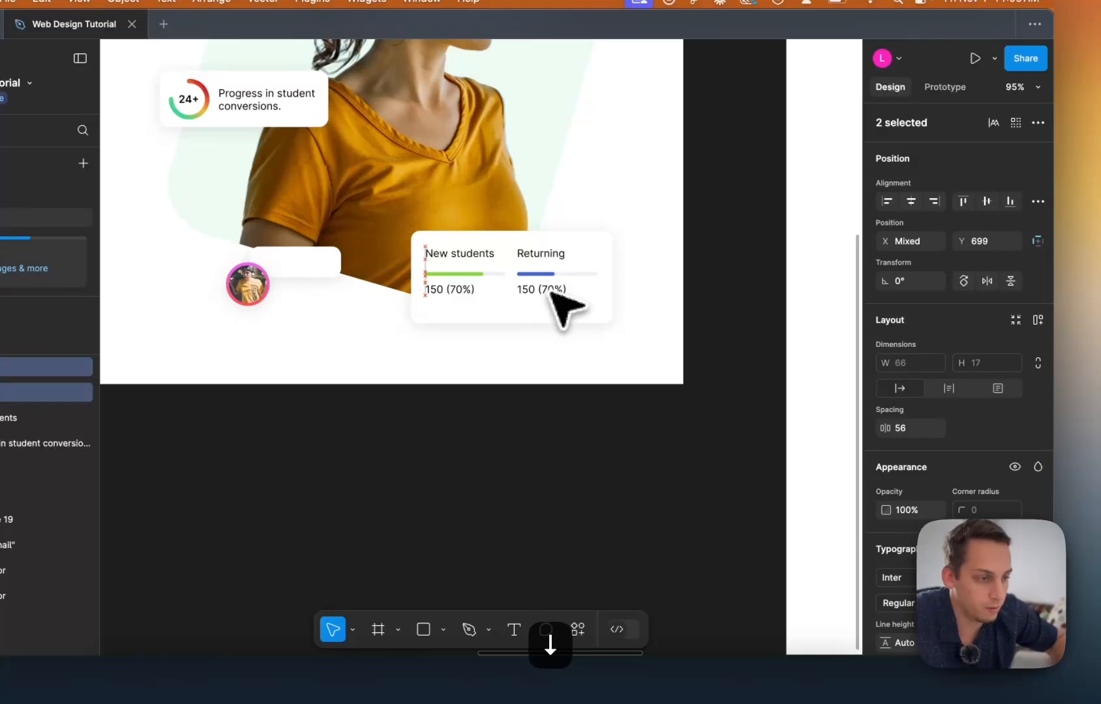
Change the text under the Returning bar to "62 (45%)".
double_click(540, 290)
scroll(539, 290, up, 5)
drag(531, 290, 486, 289)
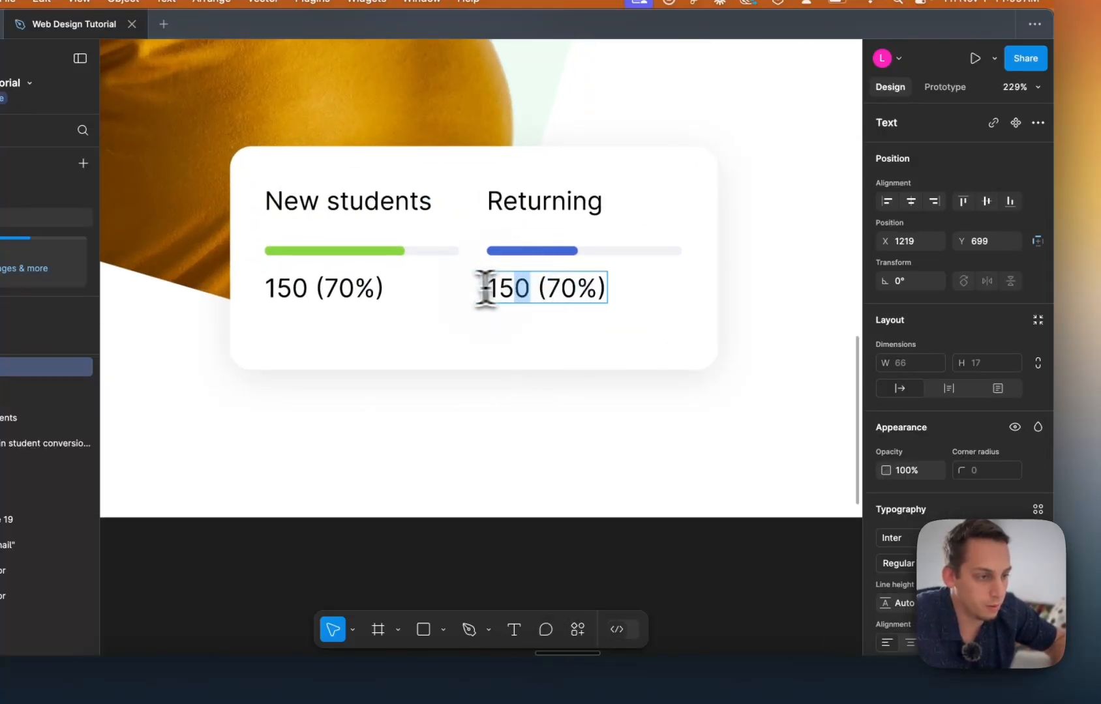
text(62 (45)
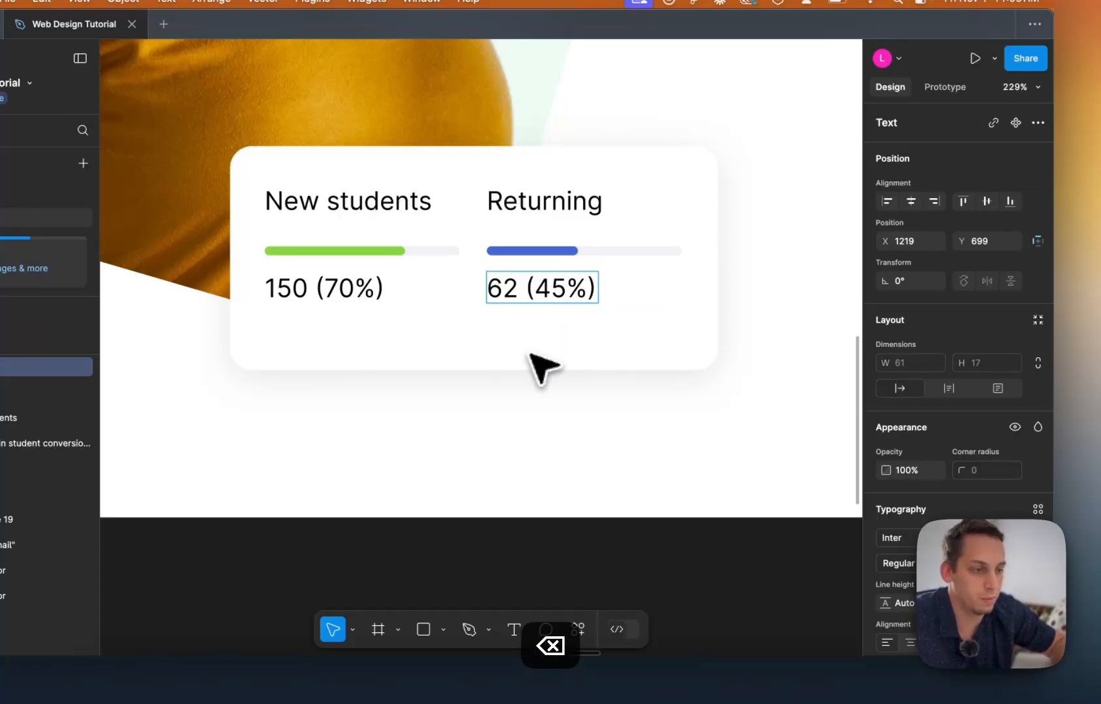
key(Escape)
Make "(45%)" in the Returning figure bold and color it blue 4168D5.
double_click(532, 290)
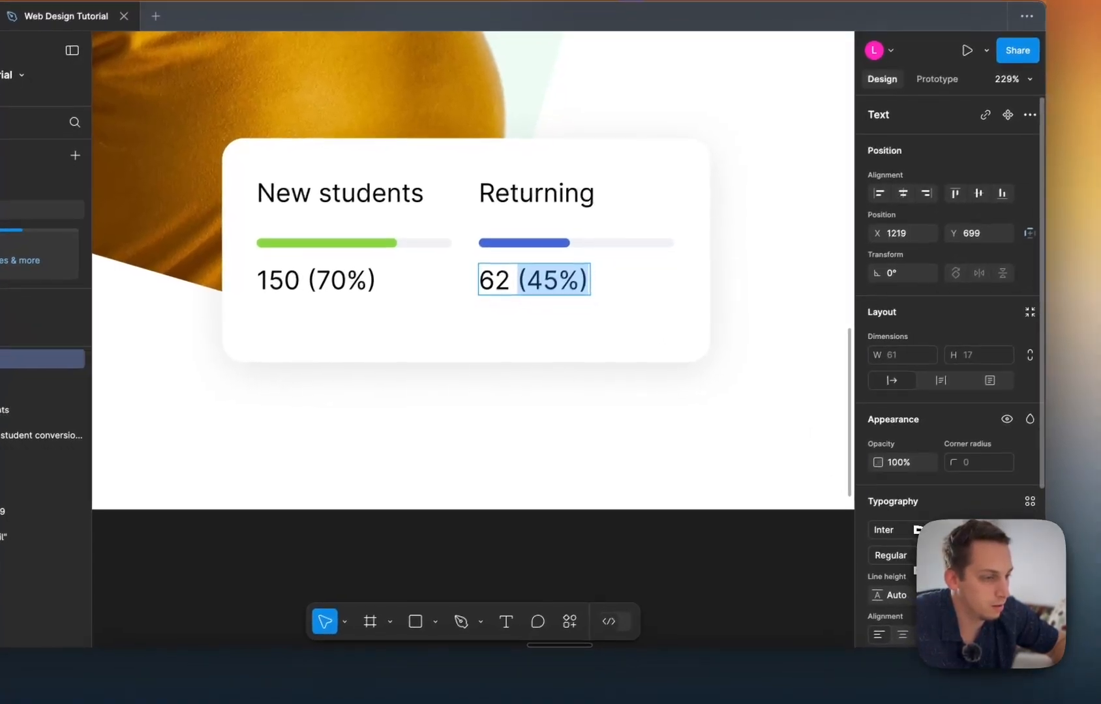
click(889, 554)
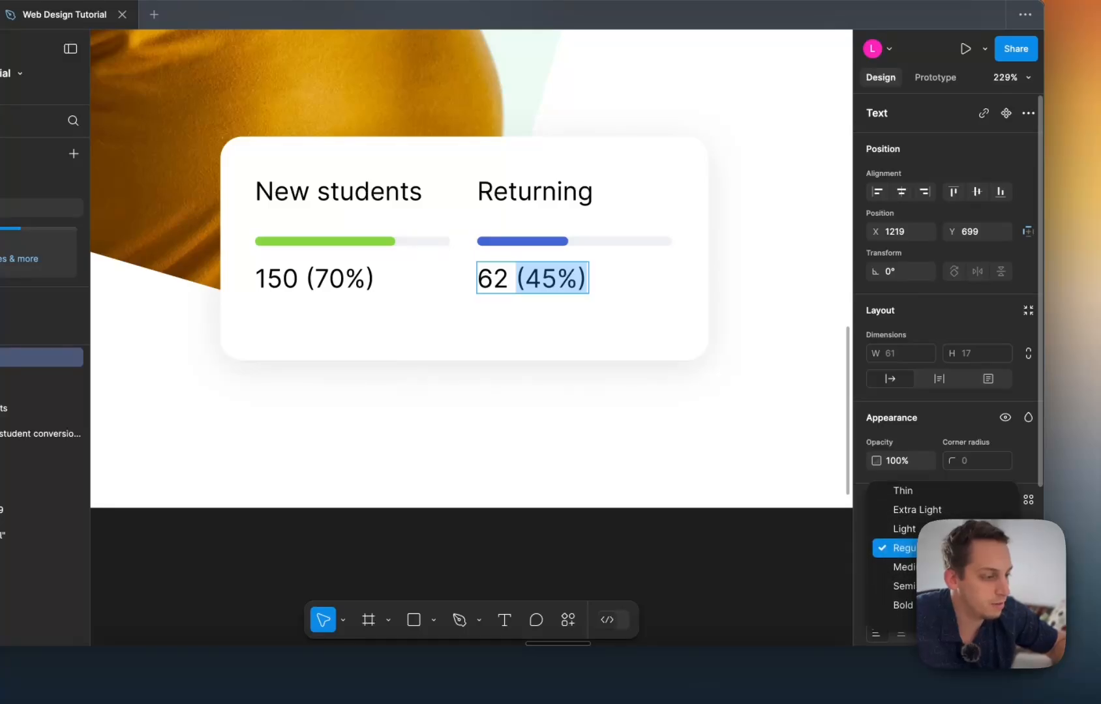
click(902, 571)
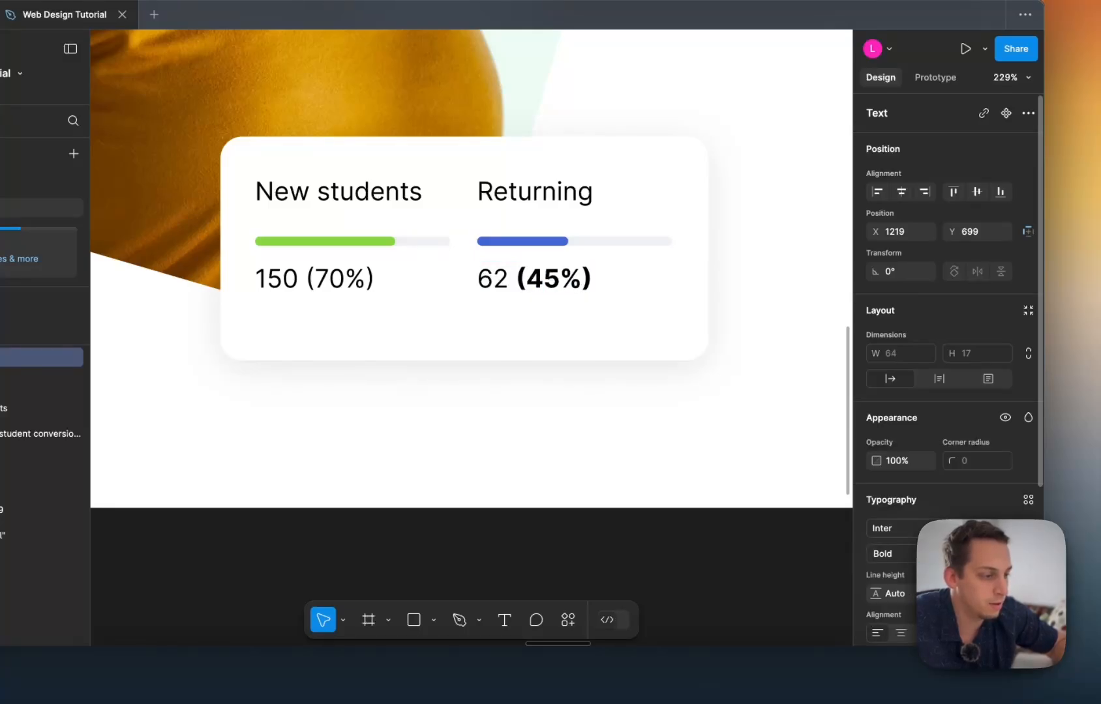
scroll(945, 392, down, 4)
scroll(900, 512, down, 1)
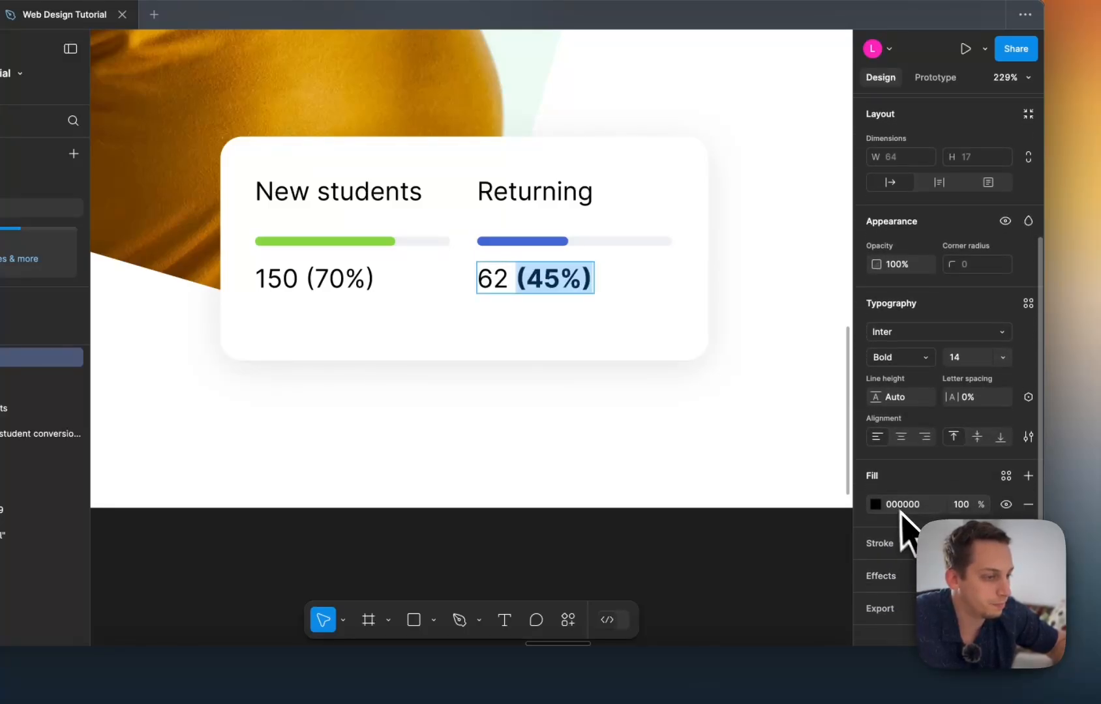
click(875, 505)
click(795, 588)
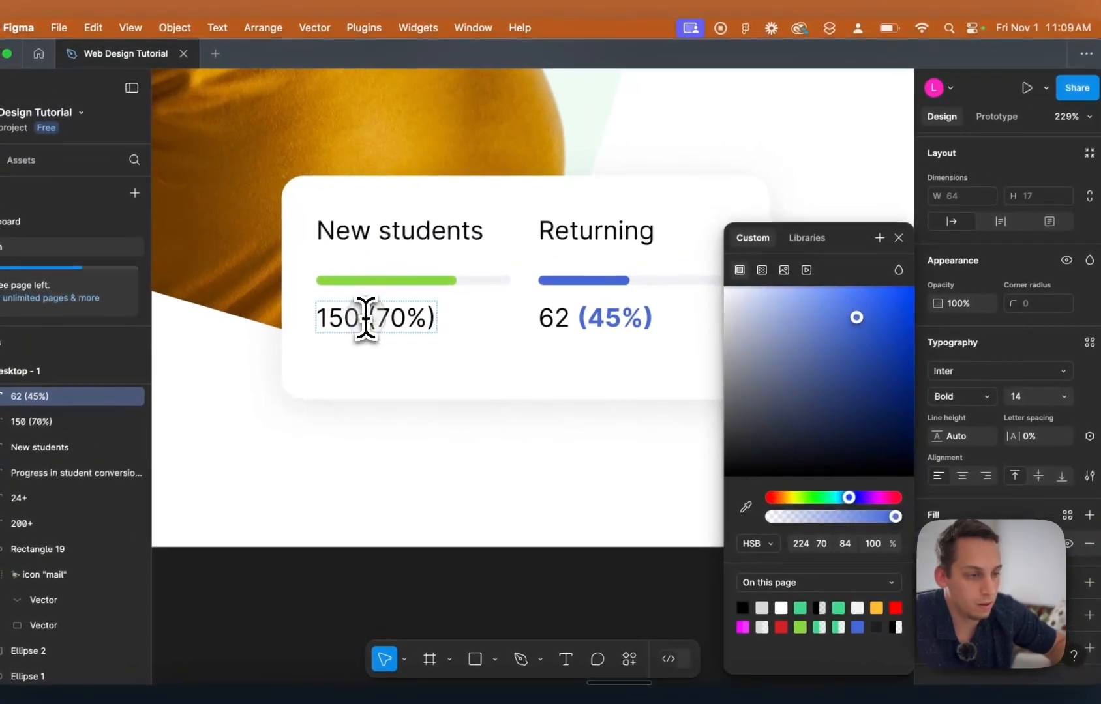
Make "(70%)" in the New students figure bold and color it green 88D541 sampled from the progress bar.
drag(302, 279, 433, 279)
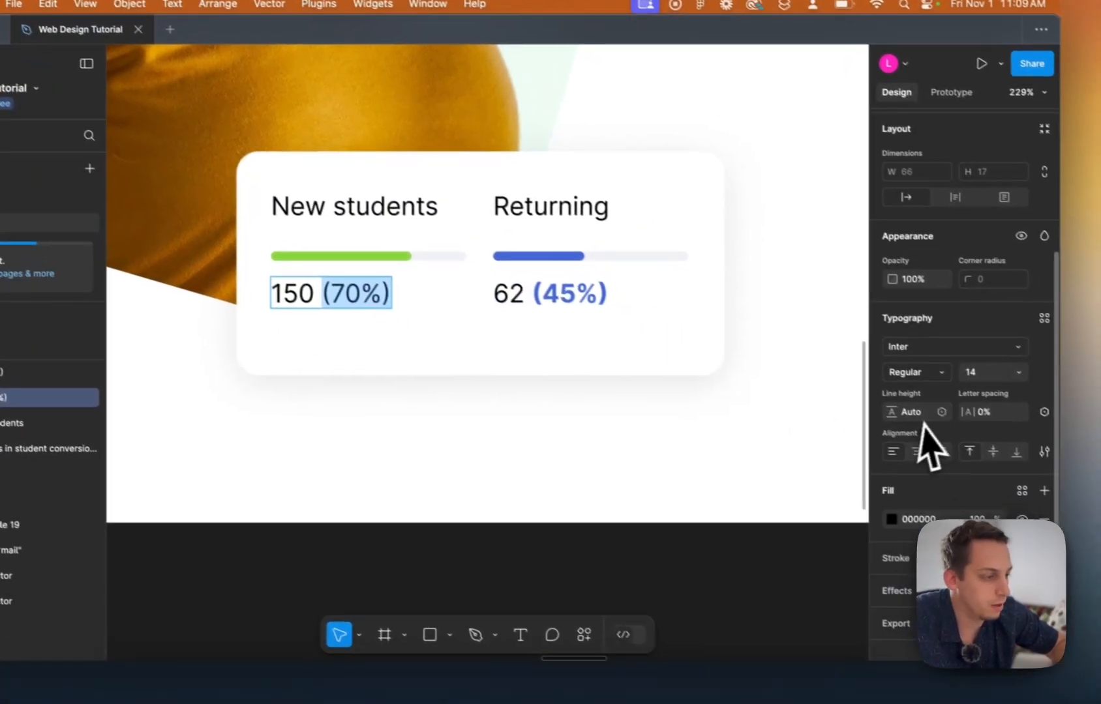
click(985, 399)
click(922, 422)
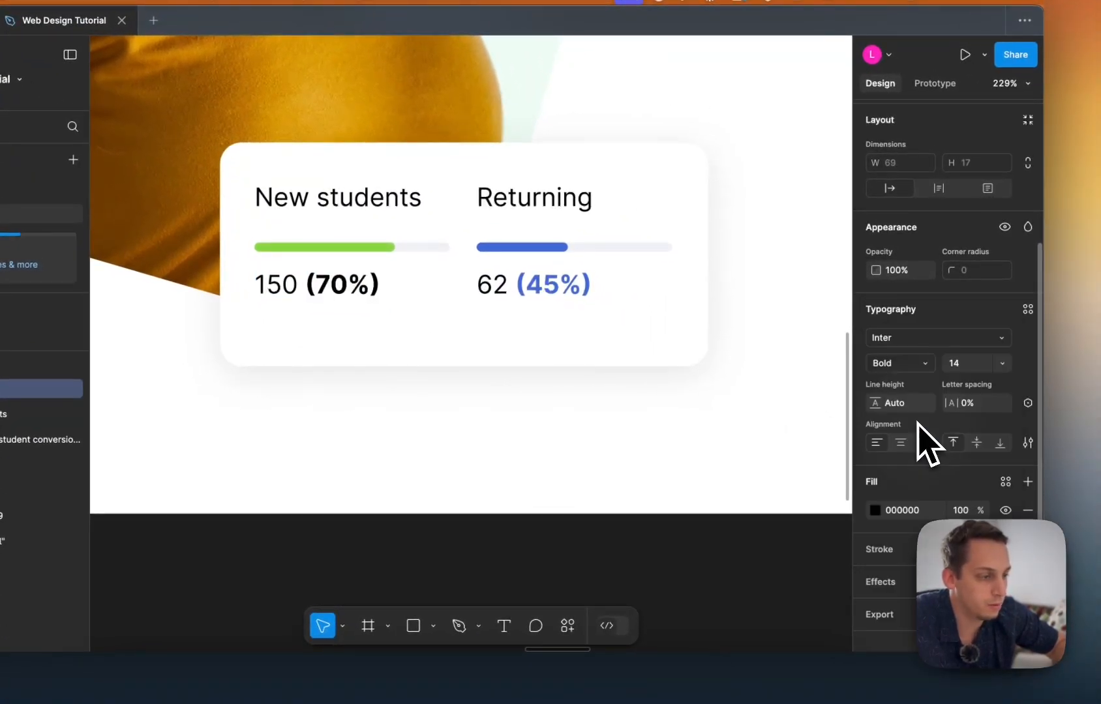
click(874, 511)
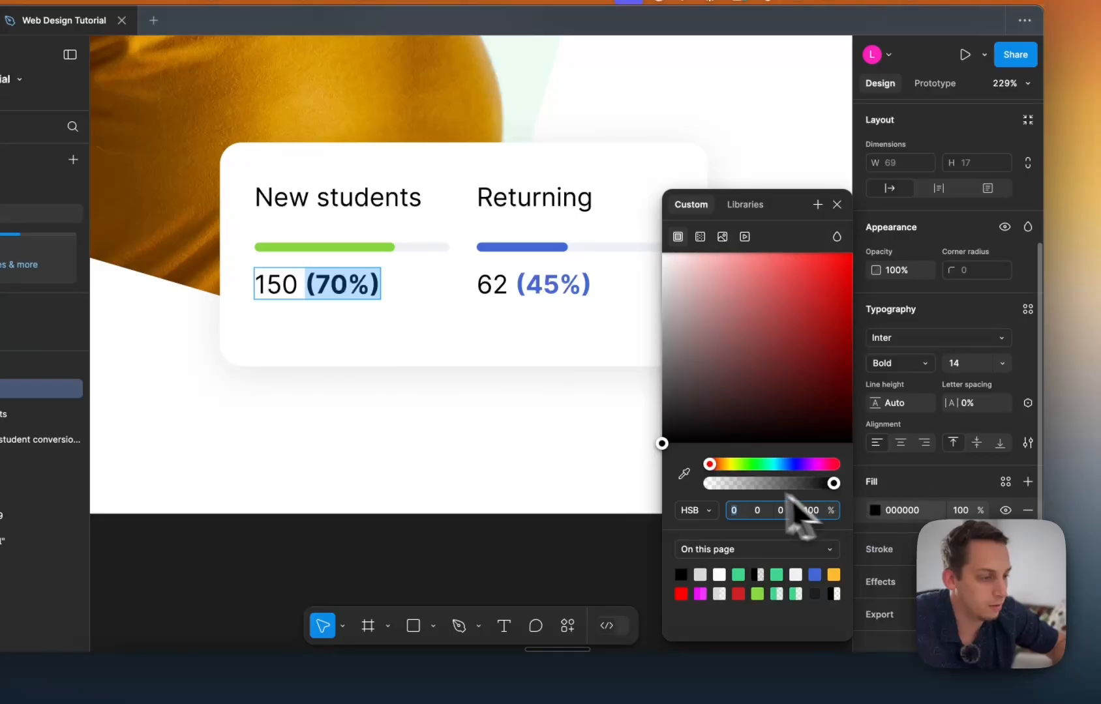
click(684, 473)
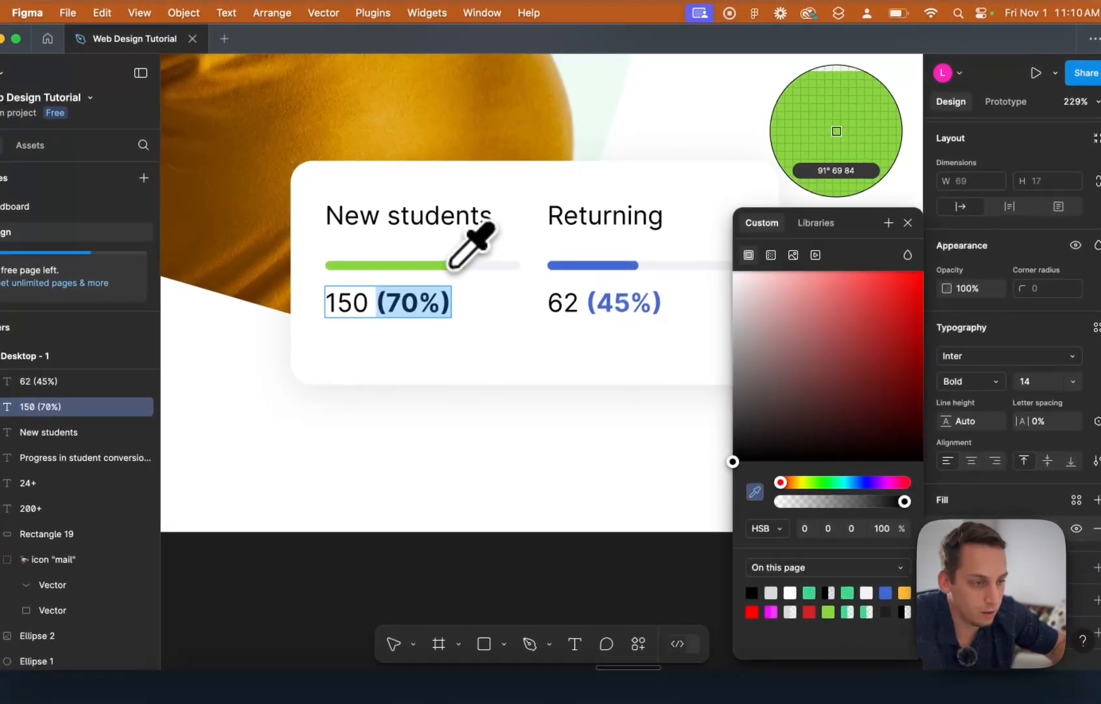
click(388, 248)
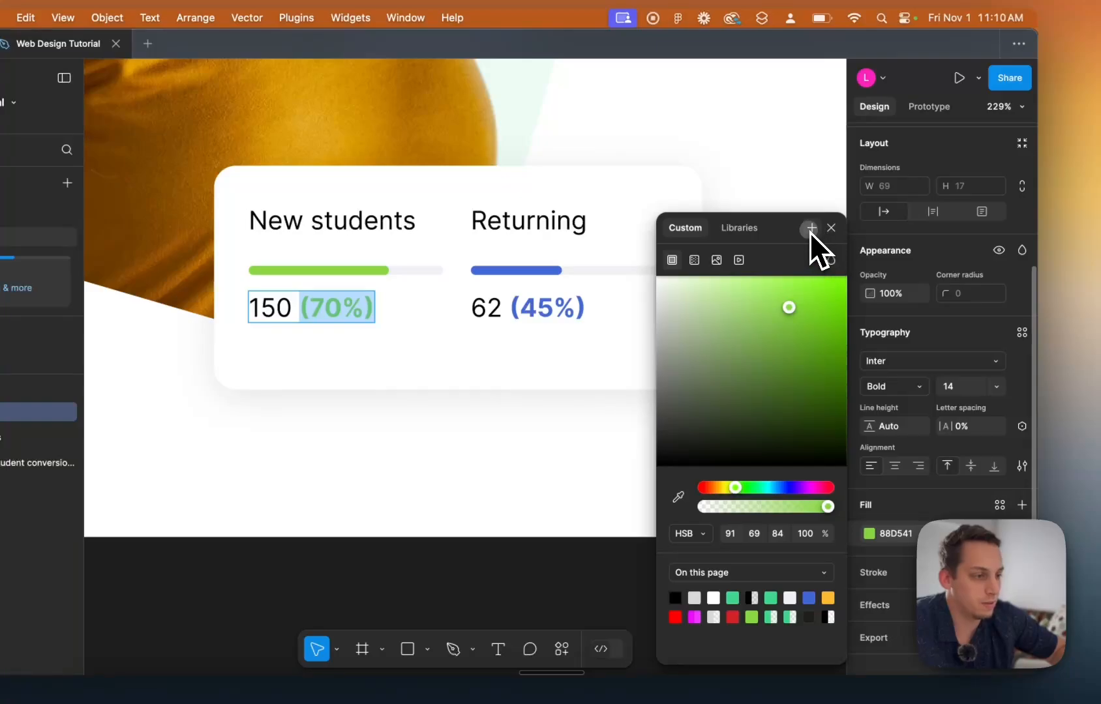
Save the green 88D541 as a color variable named "Lime Green".
click(810, 229)
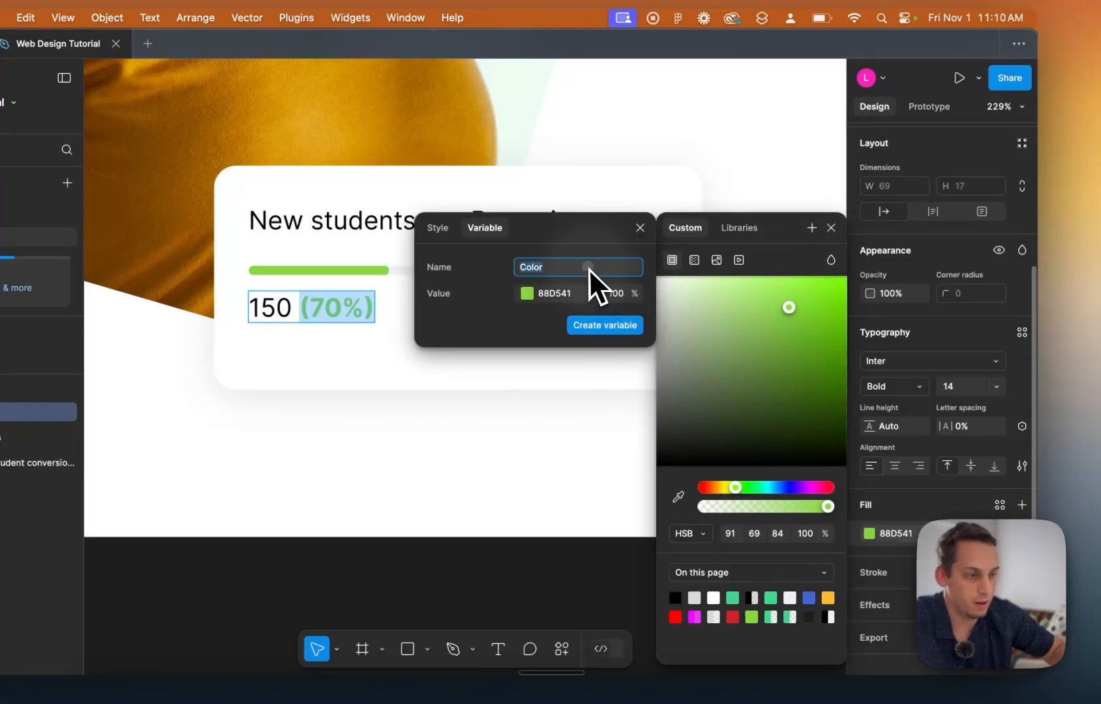
text(Lime Gree)
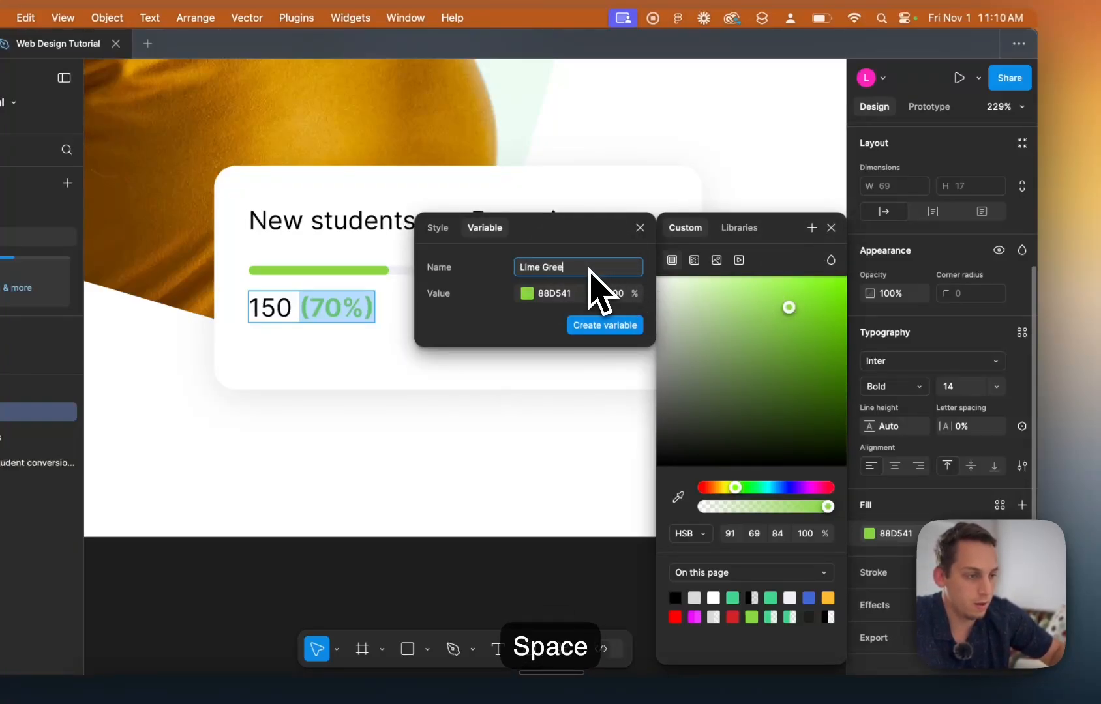
text(n)
click(605, 328)
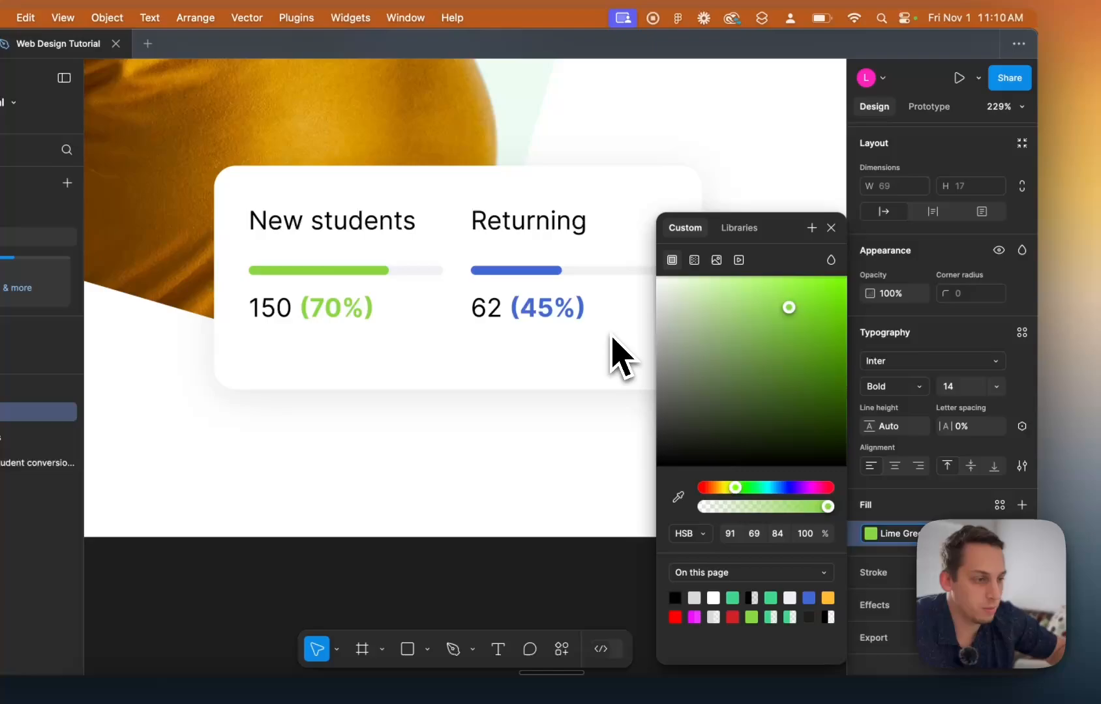
Save the blue 4168D5 of the "(45%)" text as a color variable named "Deep Blue".
double_click(567, 312)
click(869, 534)
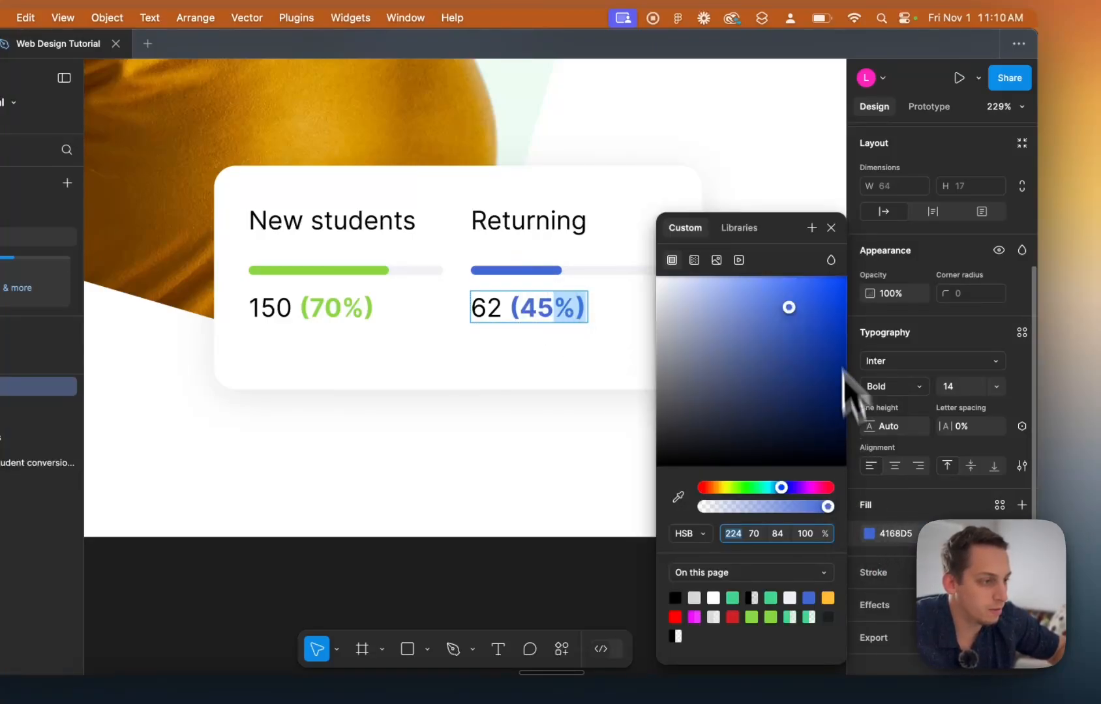
click(808, 230)
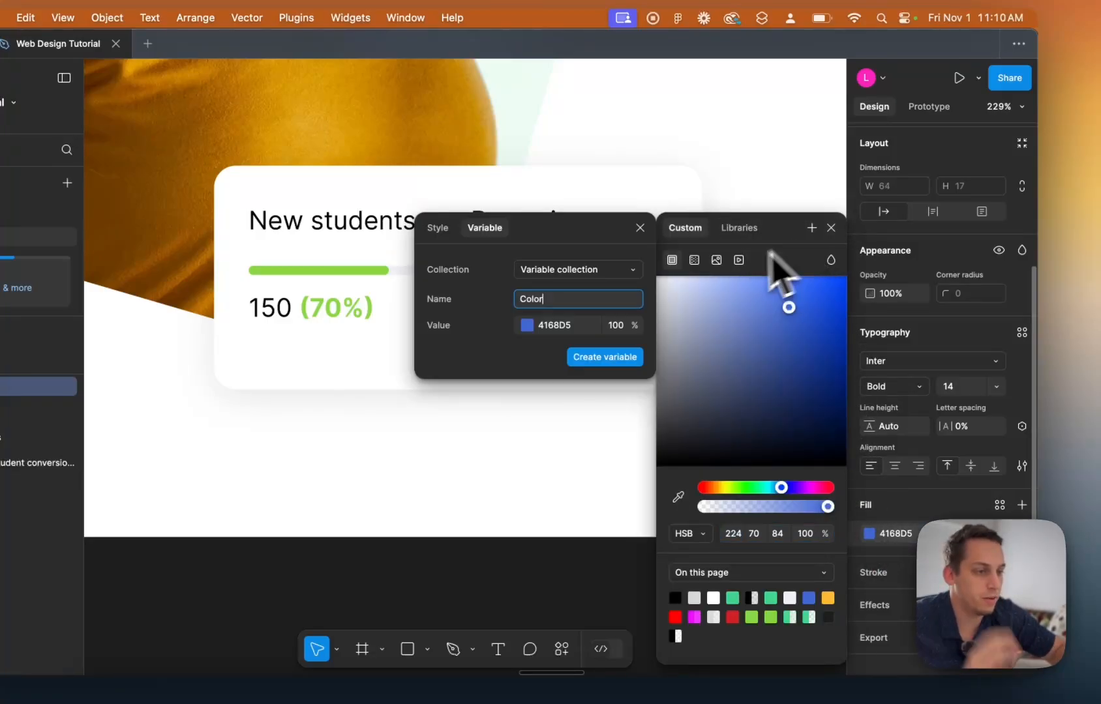
double_click(605, 303)
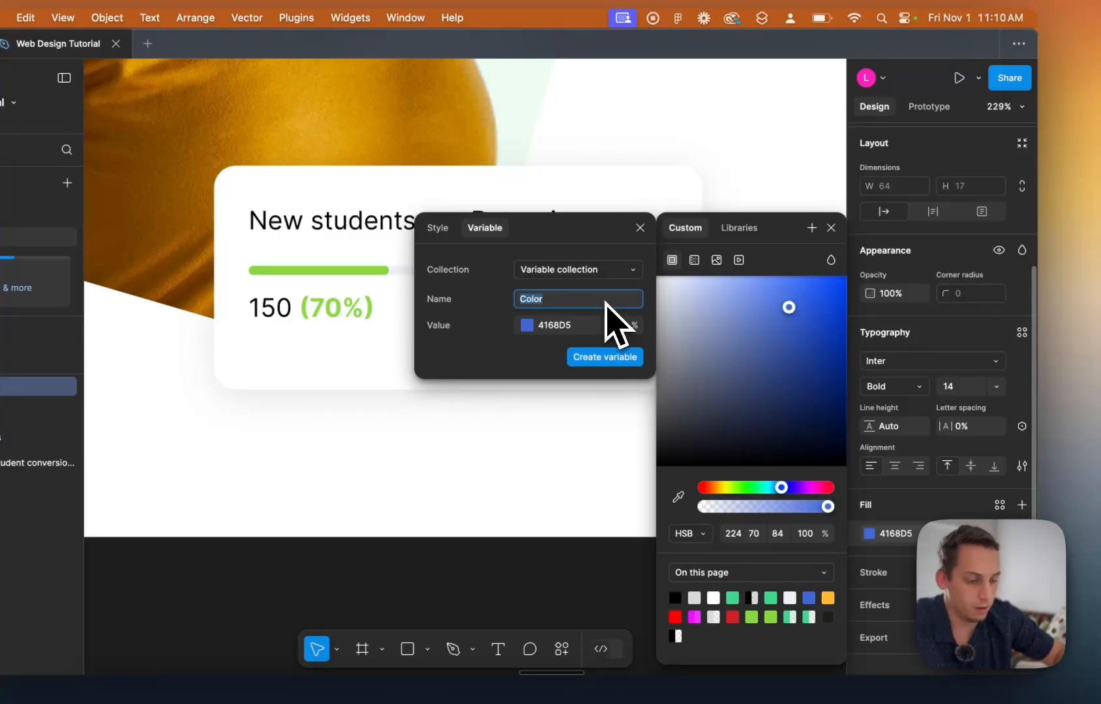
text(Deep Blue)
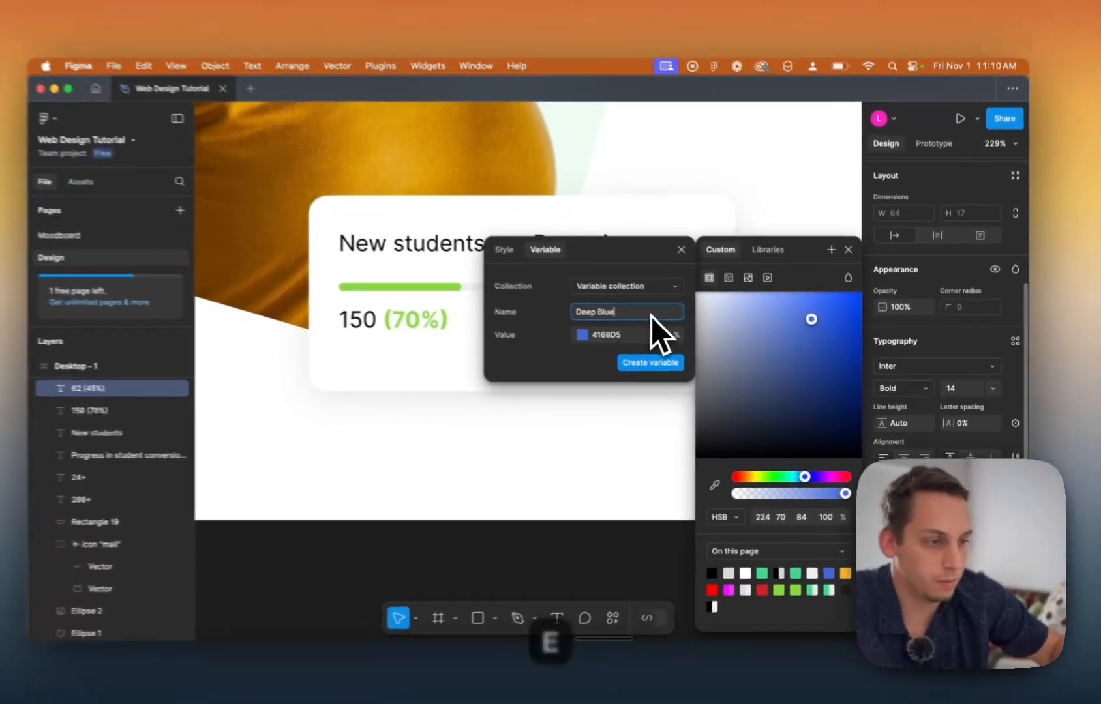
key(Return)
Save the "Try for FREE" button's fill 41D58D as a color variable named "Brand Green".
scroll(459, 261, down, 5)
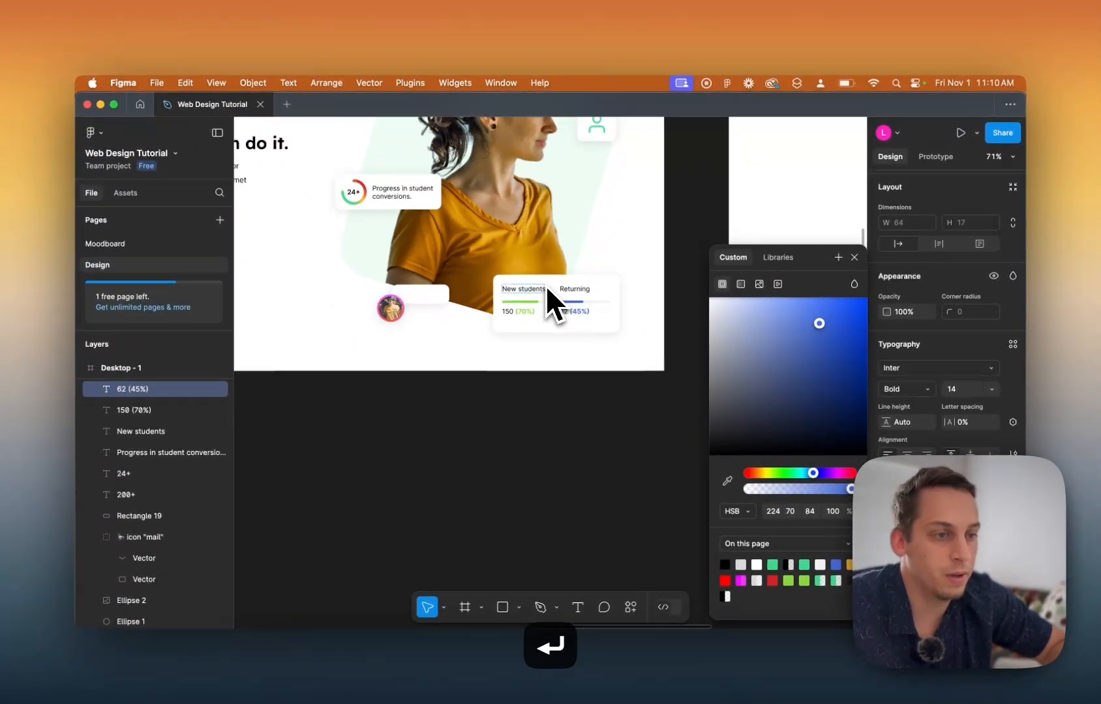
scroll(545, 285, left, 3)
scroll(545, 285, up, 2)
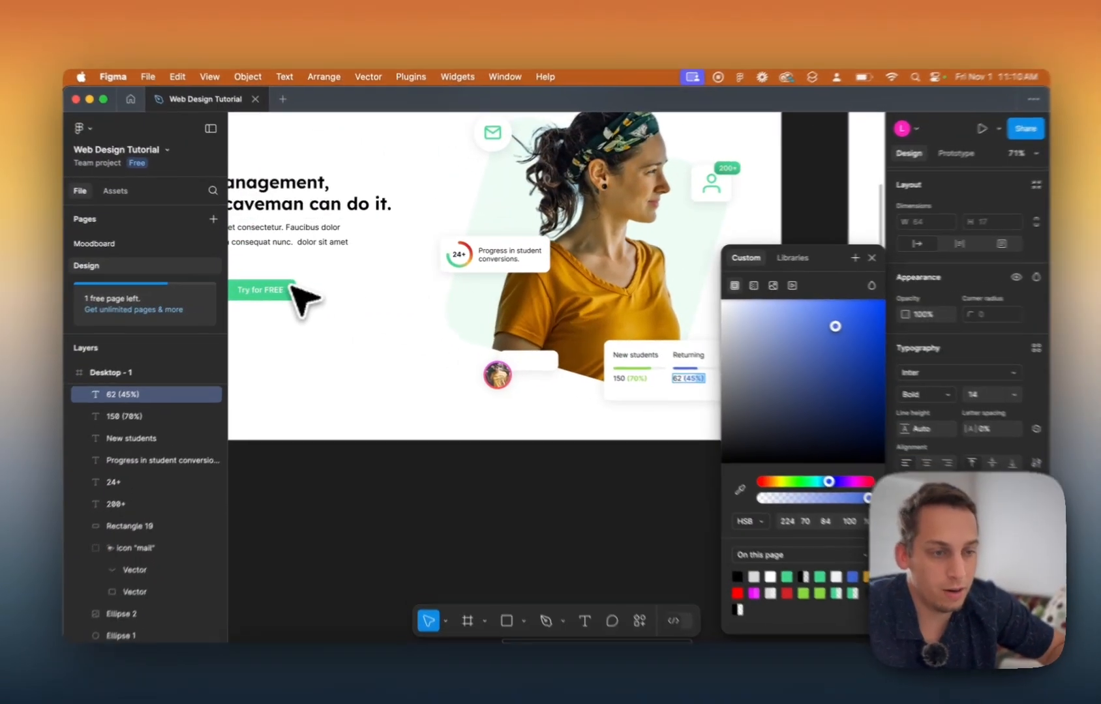
click(291, 284)
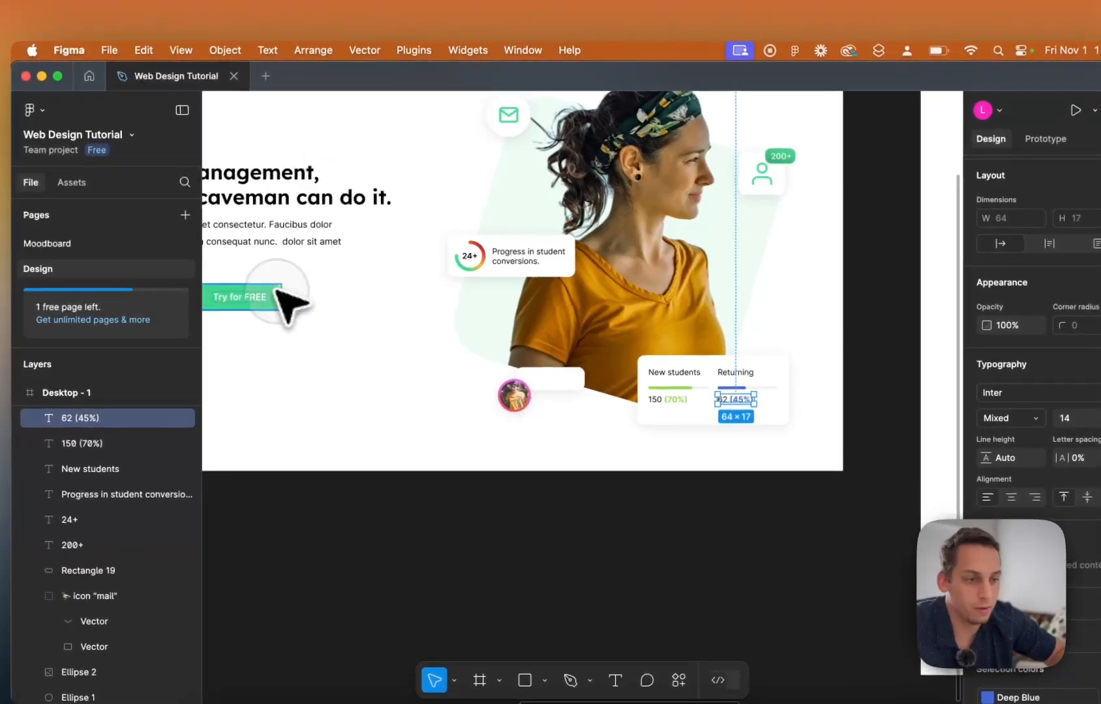
click(279, 293)
click(976, 496)
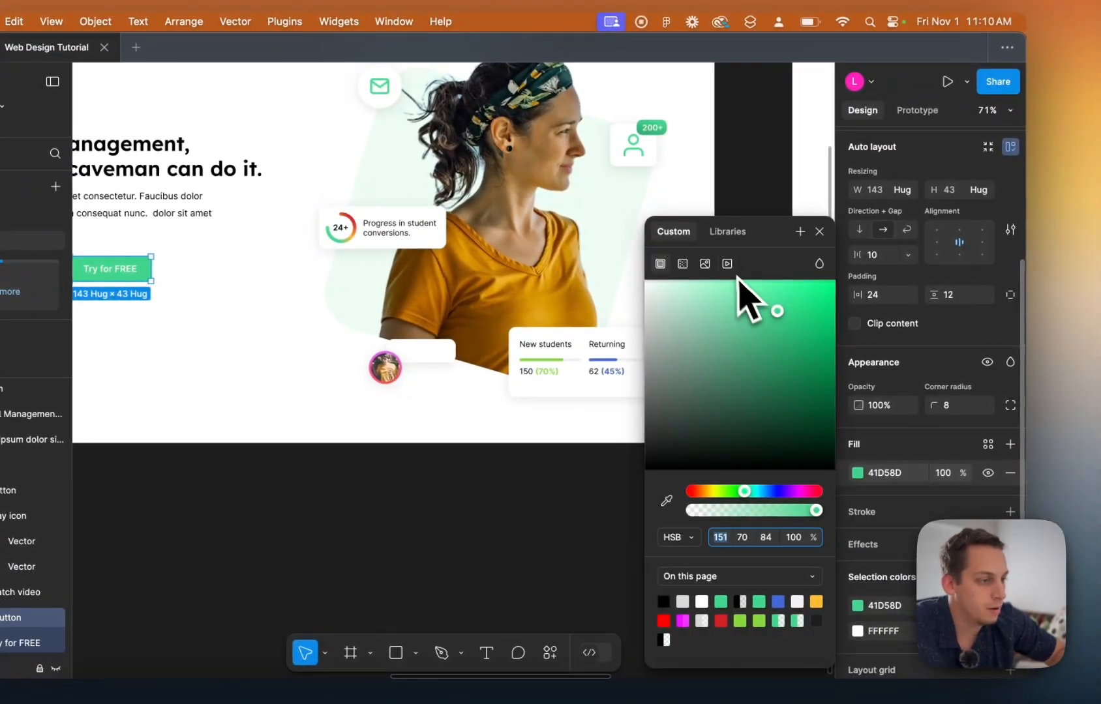
click(800, 232)
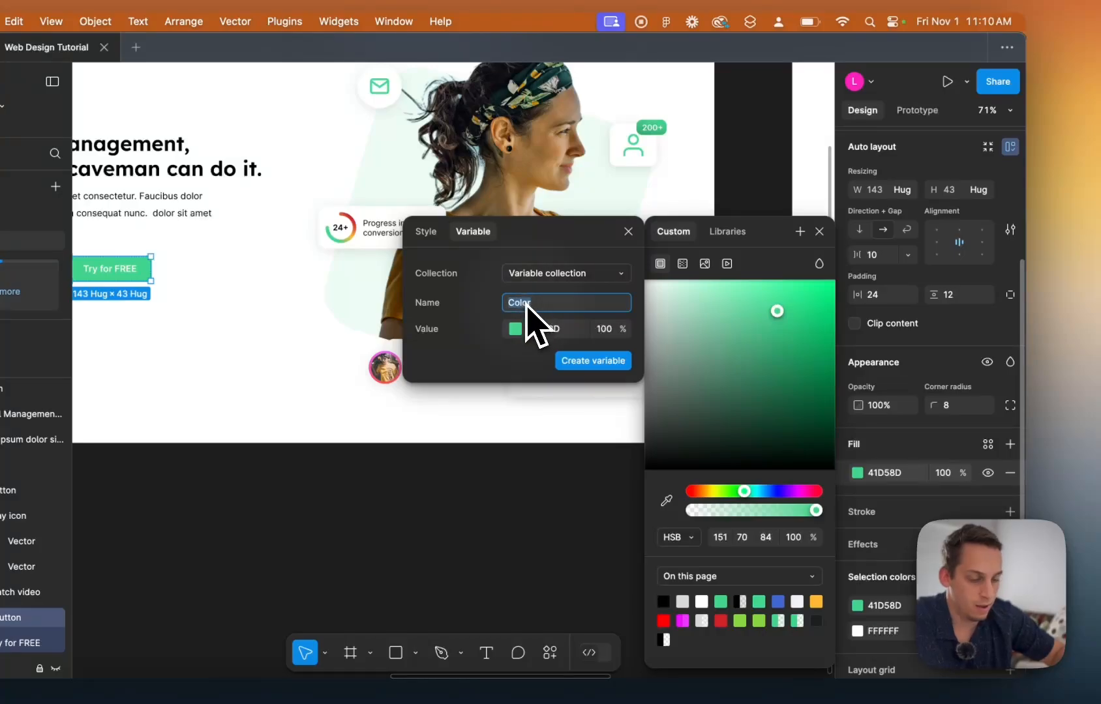
text(Brand Green)
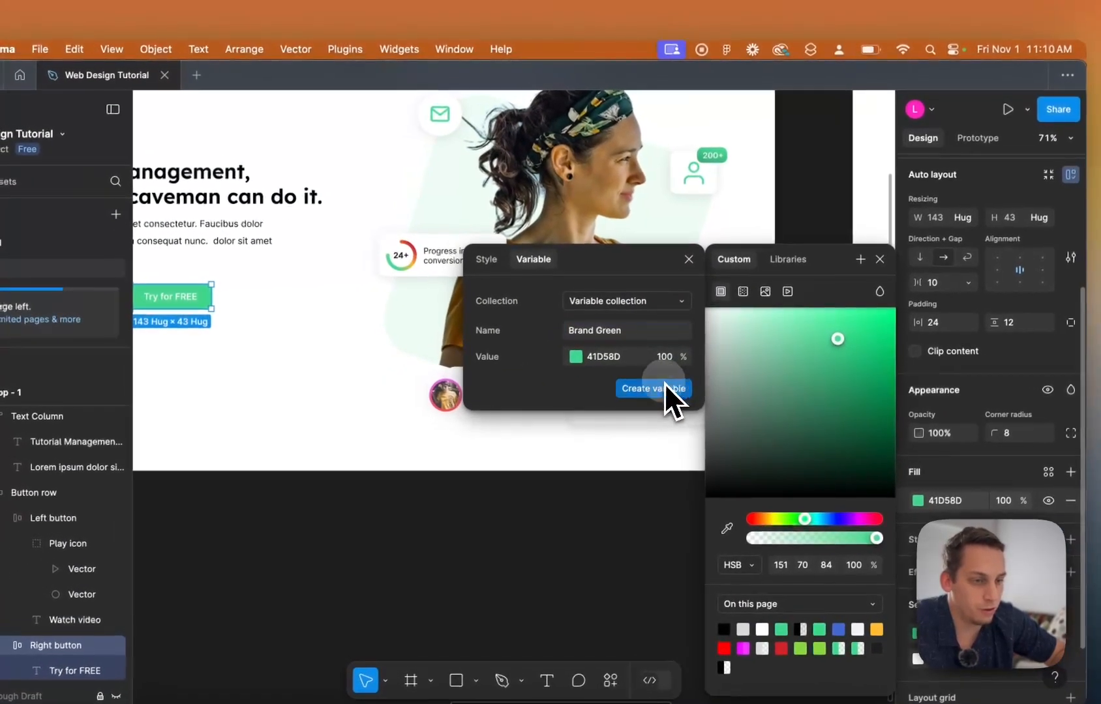
click(610, 362)
Try the Brand Green variable as the fill of the circle behind the mail icon, and undo it.
scroll(391, 365, up, 3)
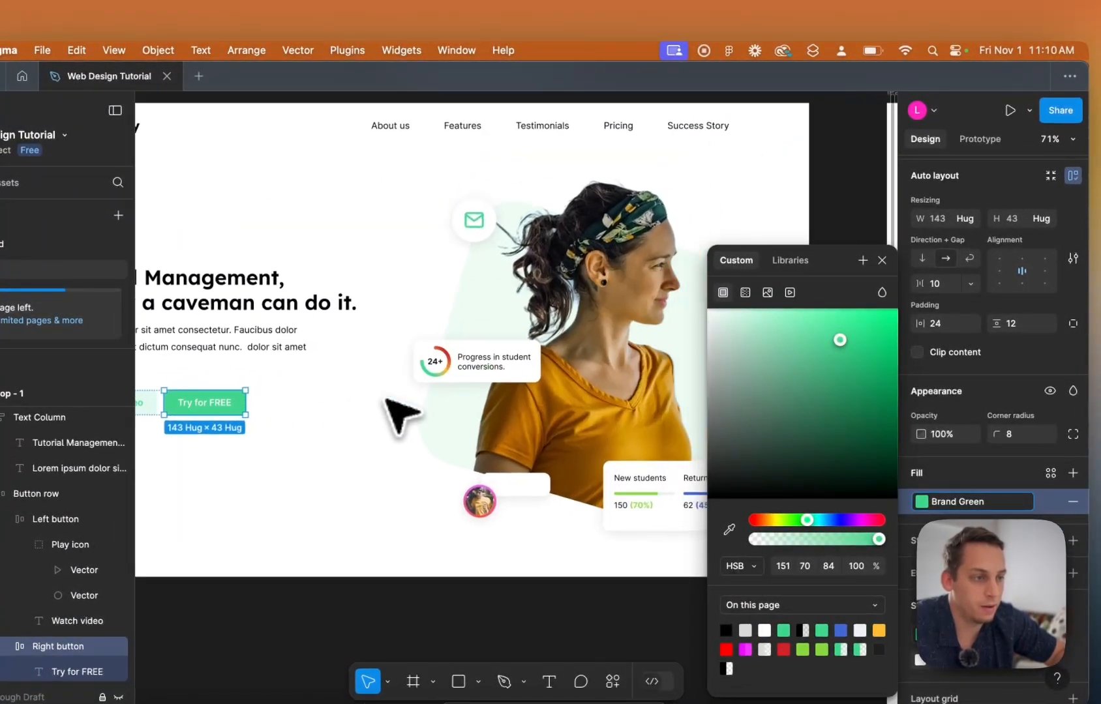
scroll(383, 399, down, 1)
click(479, 237)
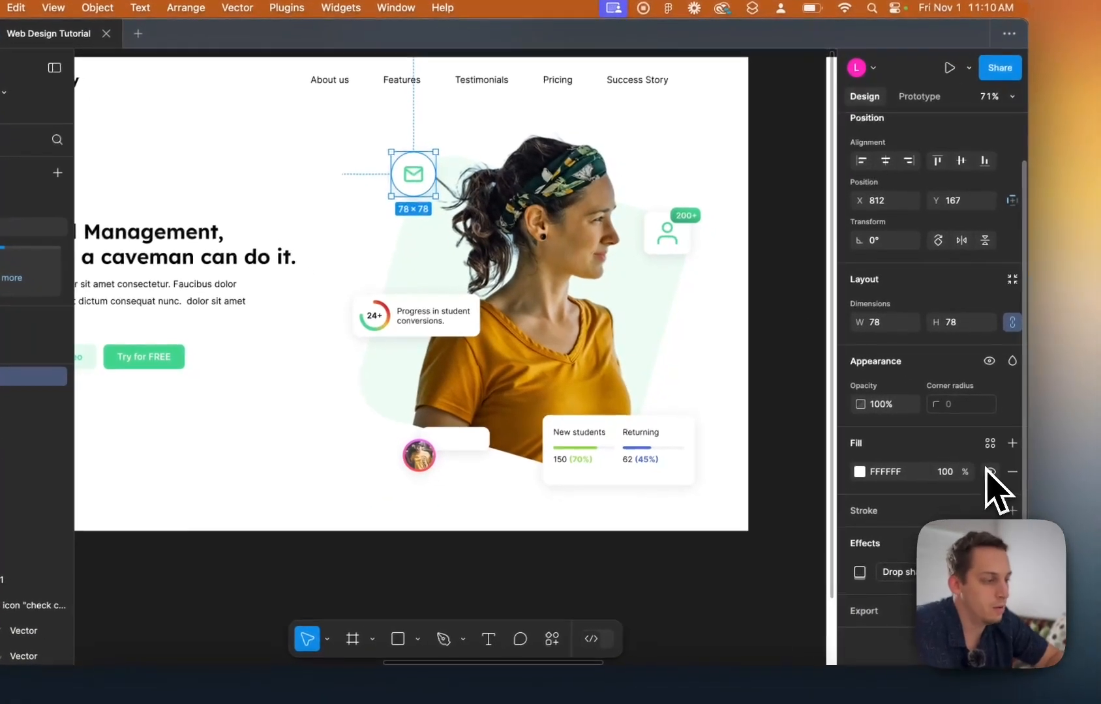
click(1009, 457)
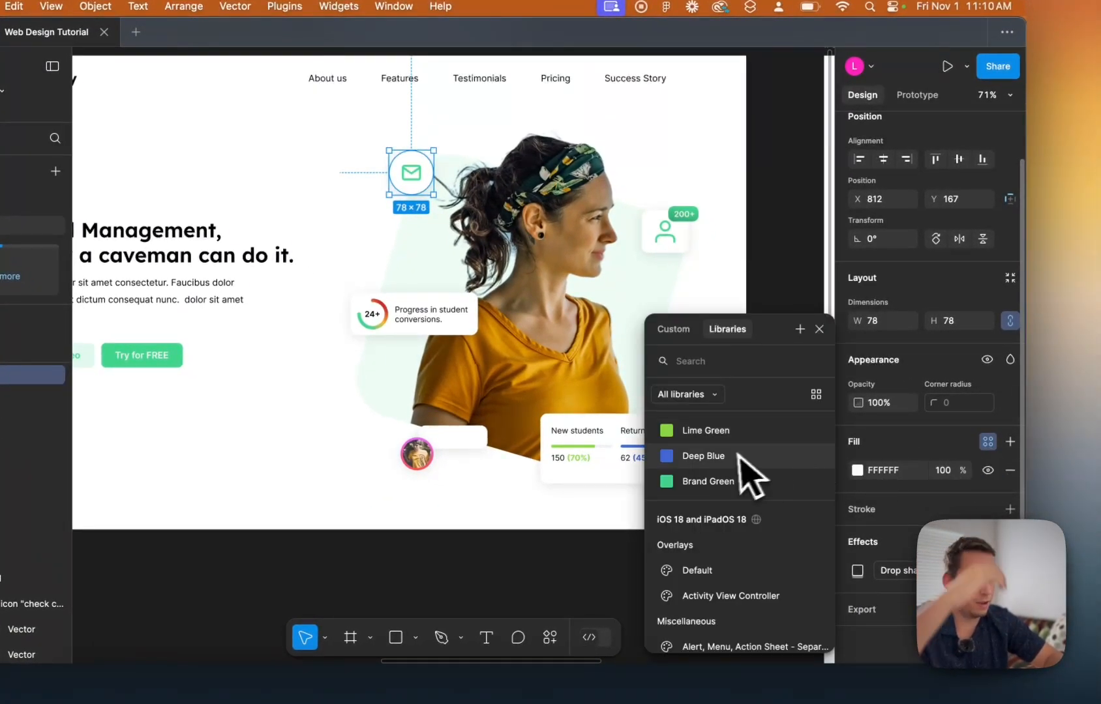
click(727, 481)
click(757, 442)
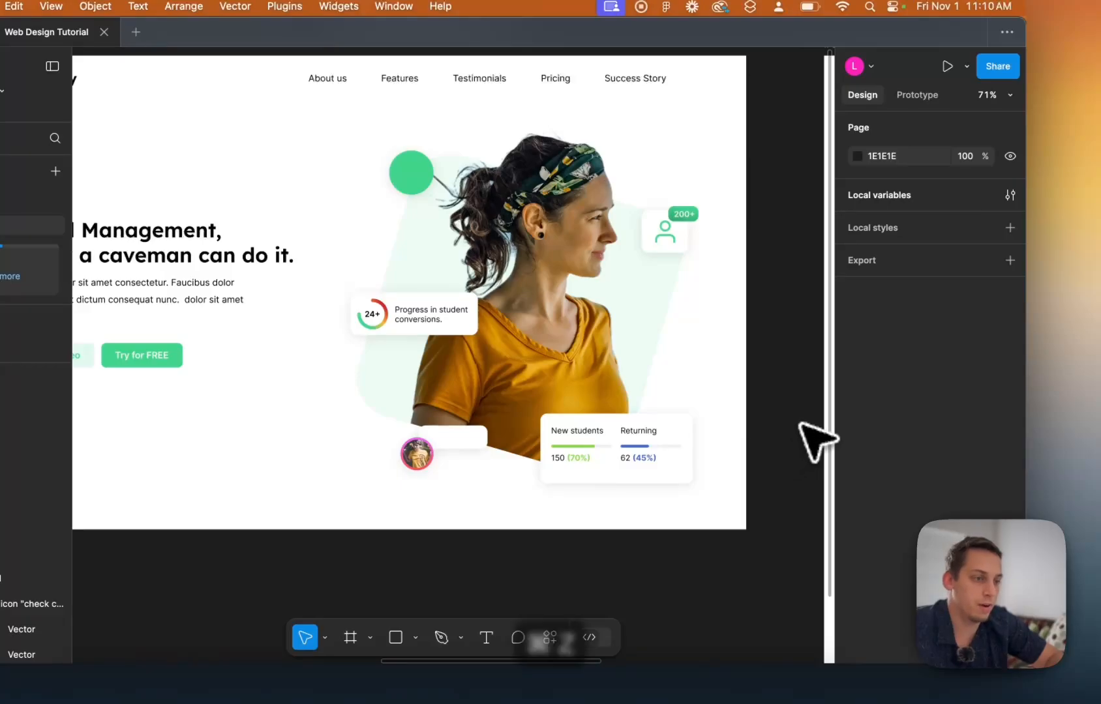
key(ctrl+z)
click(803, 486)
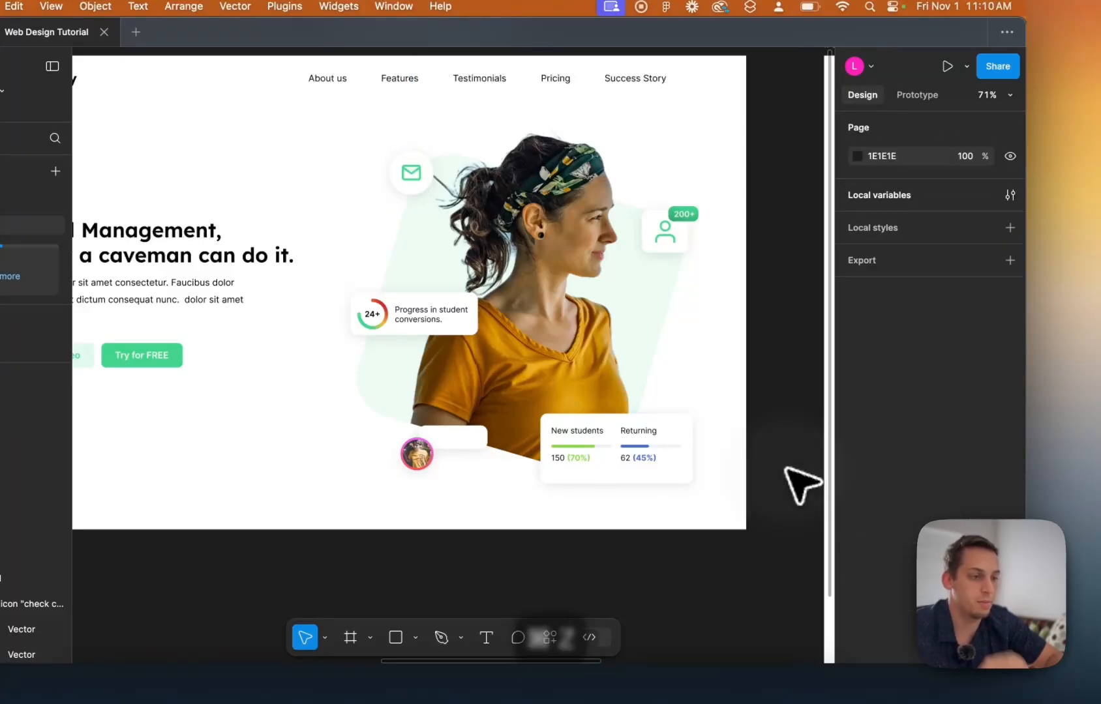
Shorten the student statistics card from its lower edge to a height of 111.
scroll(801, 486, down, 3)
scroll(801, 486, left, 3)
click(690, 417)
scroll(686, 422, up, 5)
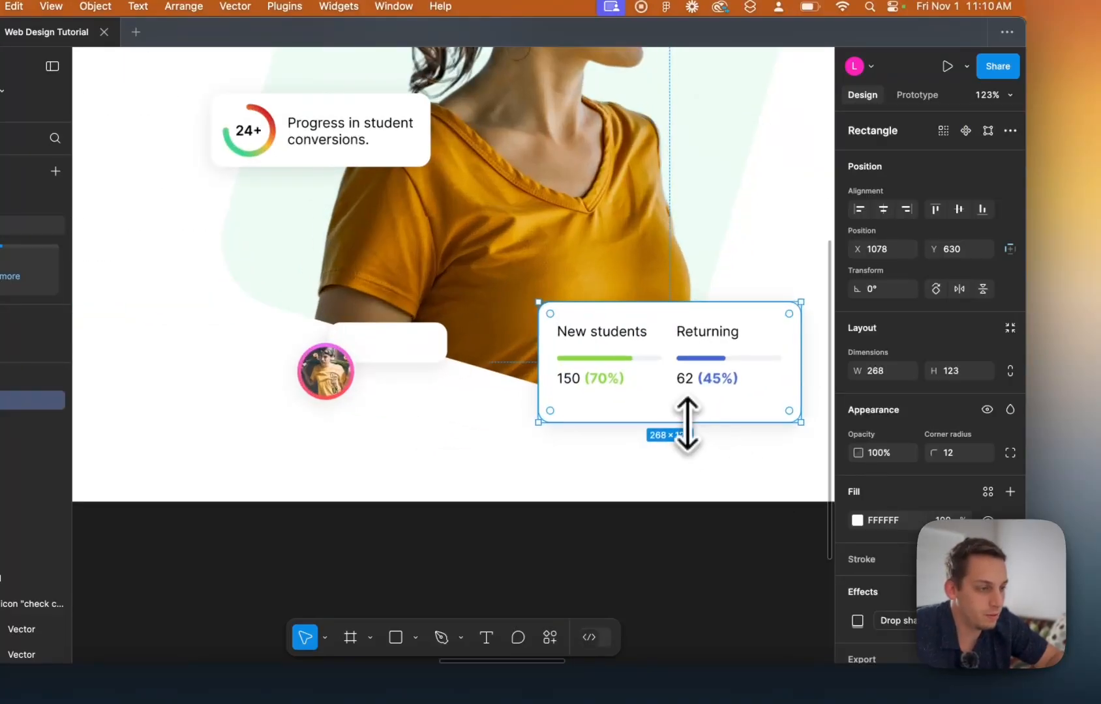
drag(667, 416, 668, 411)
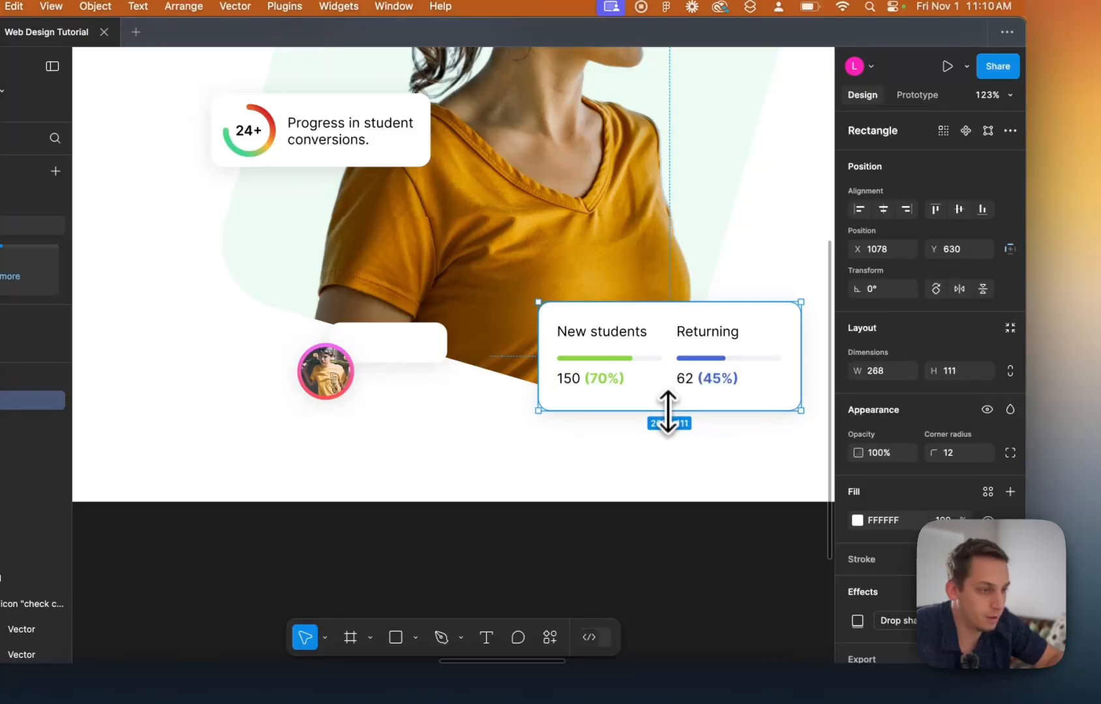
click(619, 512)
Duplicate the "New students" label onto the small white card beside the gradient-ringed avatar.
scroll(619, 511, left, 2)
scroll(619, 512, down, 5)
scroll(620, 512, left, 5)
scroll(619, 512, down, 1)
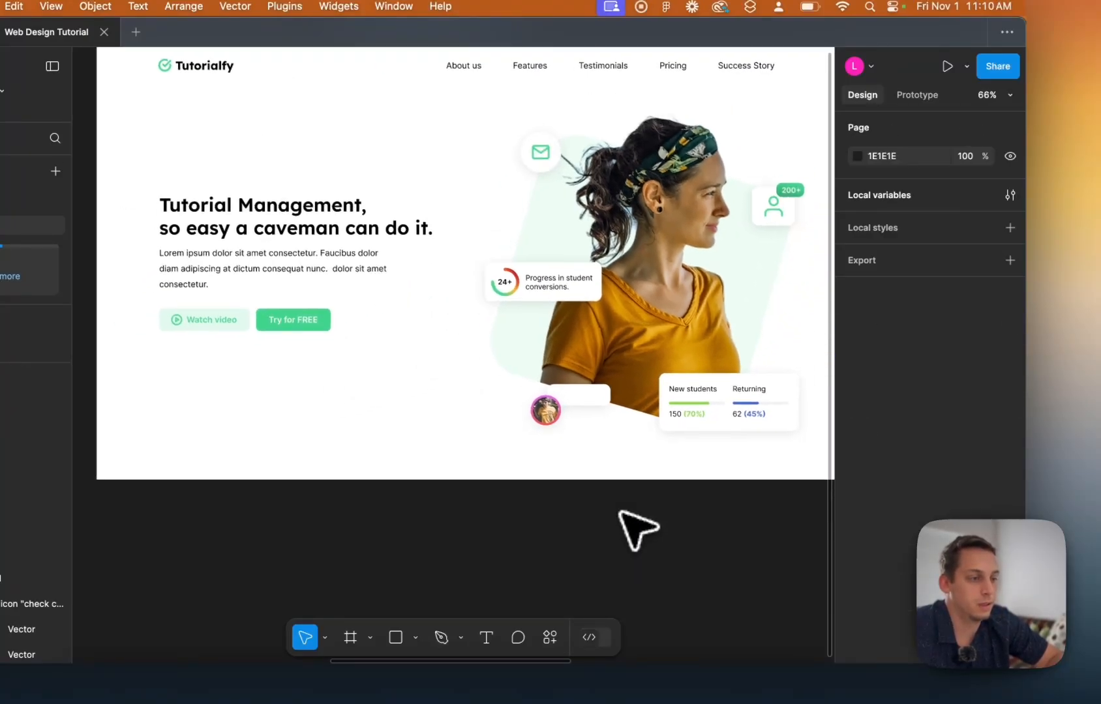
scroll(619, 512, left, 4)
scroll(344, 337, right, 10)
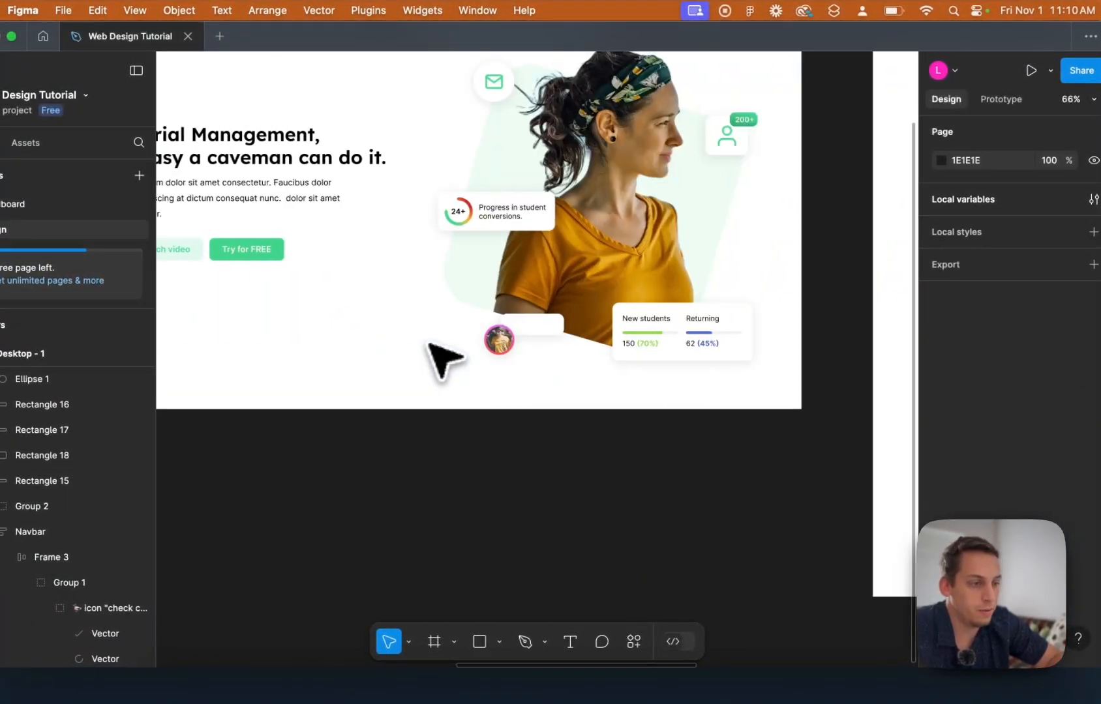
double_click(635, 317)
drag(646, 317, 538, 326)
scroll(539, 326, up, 5)
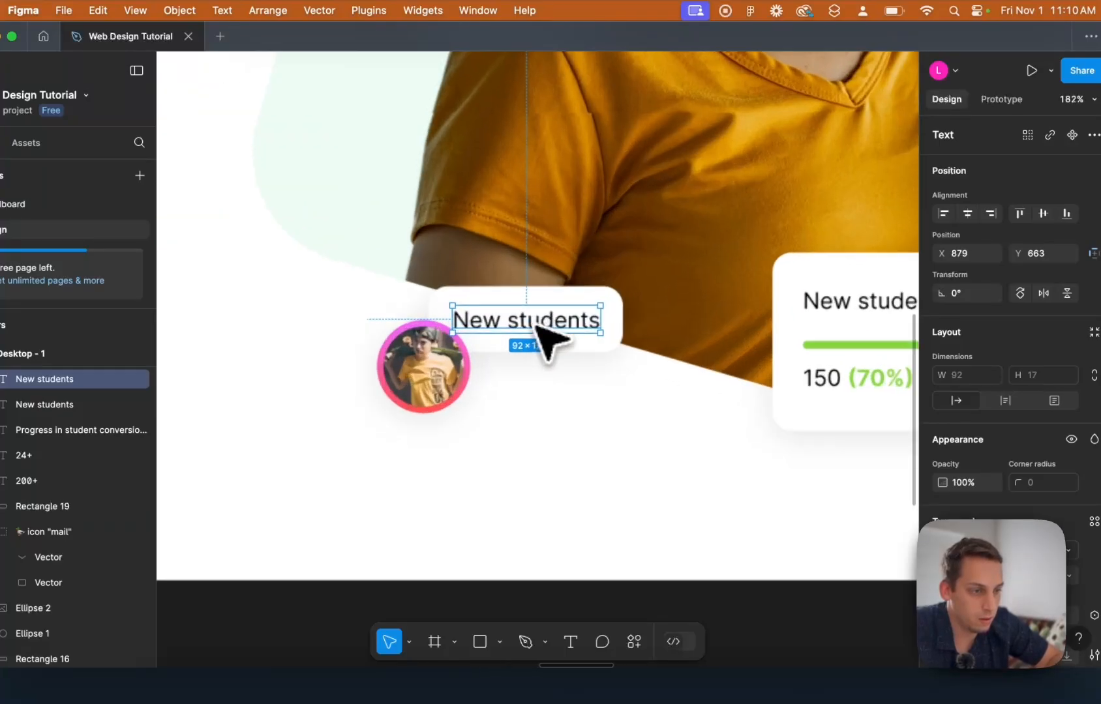
Change the duplicated label to "New Order!" and shift it to X 890 on the avatar's card.
double_click(538, 326)
text(New )
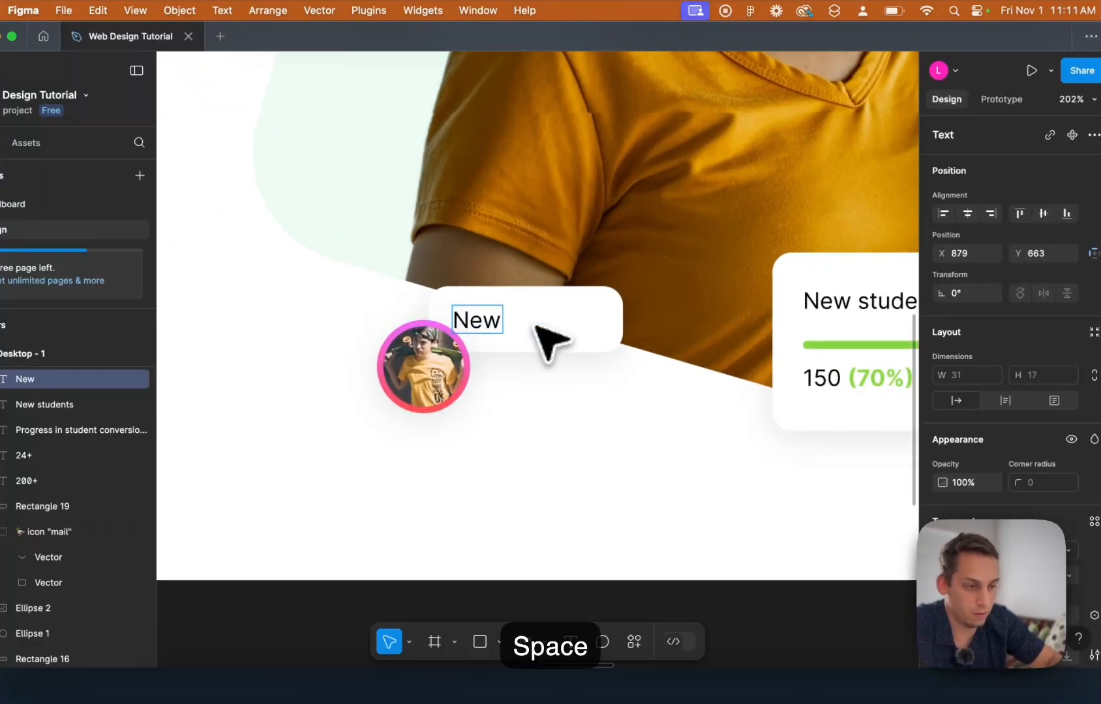
text(Order!)
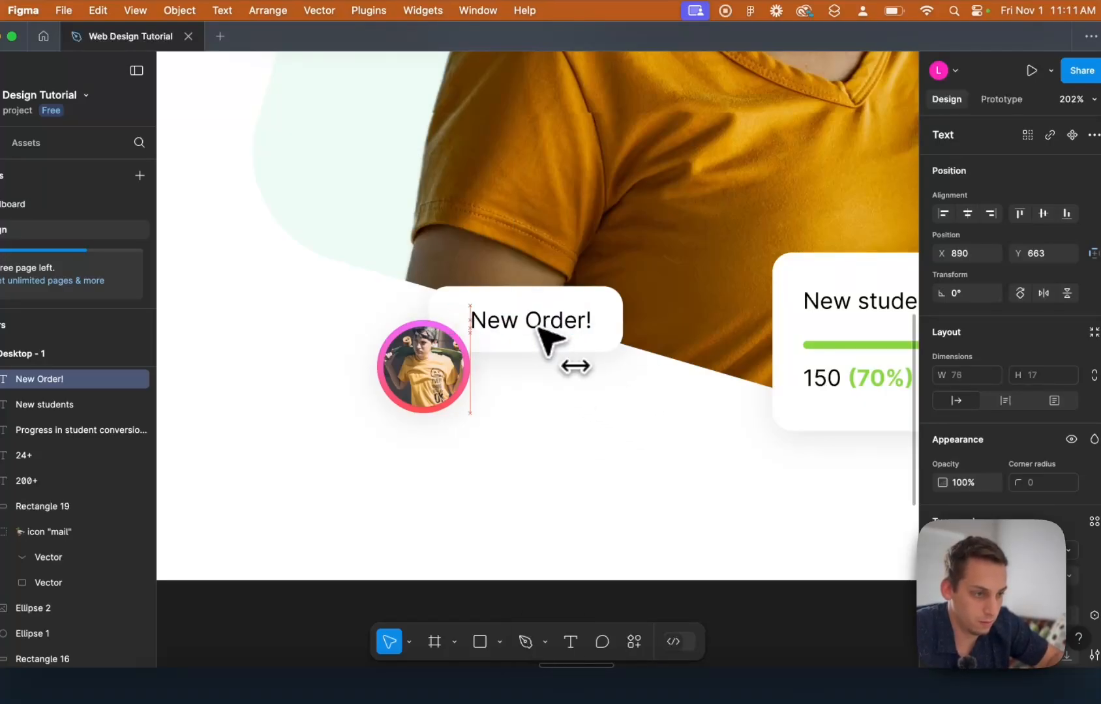
scroll(535, 327, down, 5)
click(716, 474)
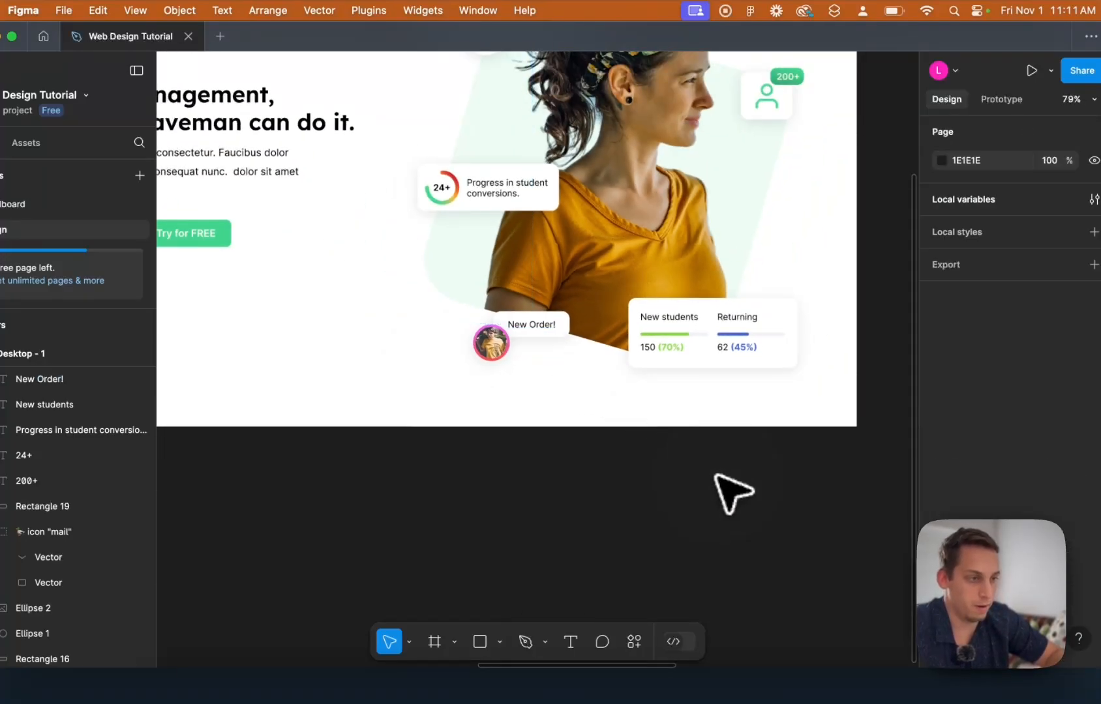
Compare the finished Desktop - 1 hero with the restaurant reference design and look through its layers.
scroll(716, 474, down, 5)
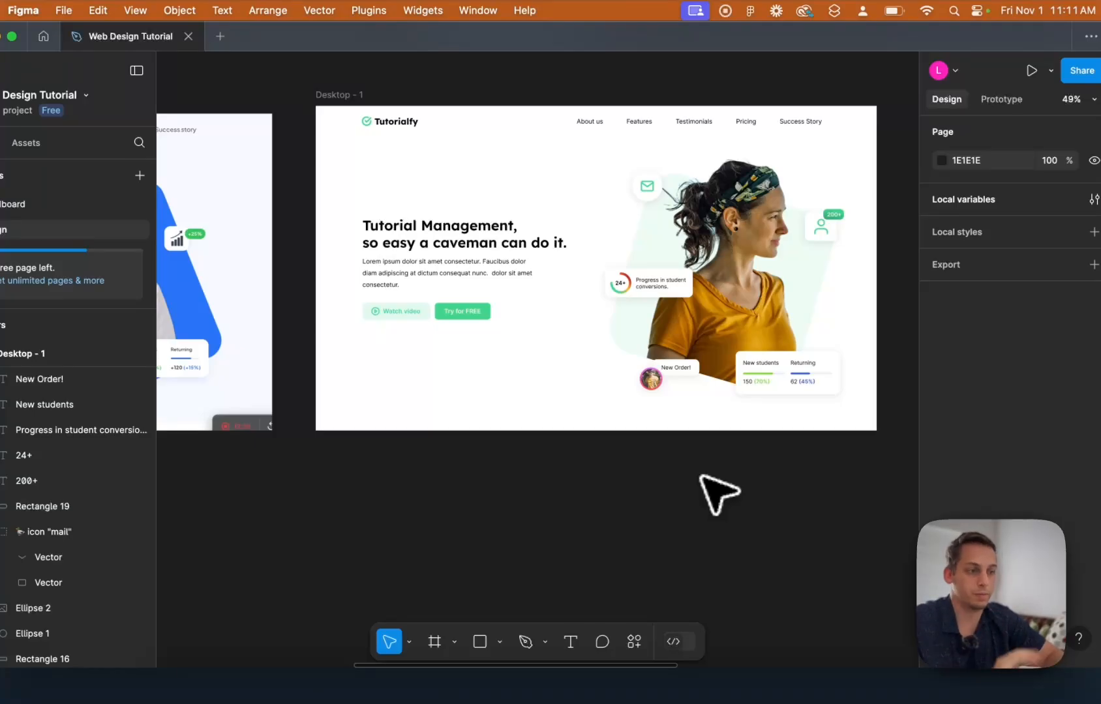
scroll(701, 476, right, 2)
scroll(701, 476, left, 3)
scroll(701, 476, right, 3)
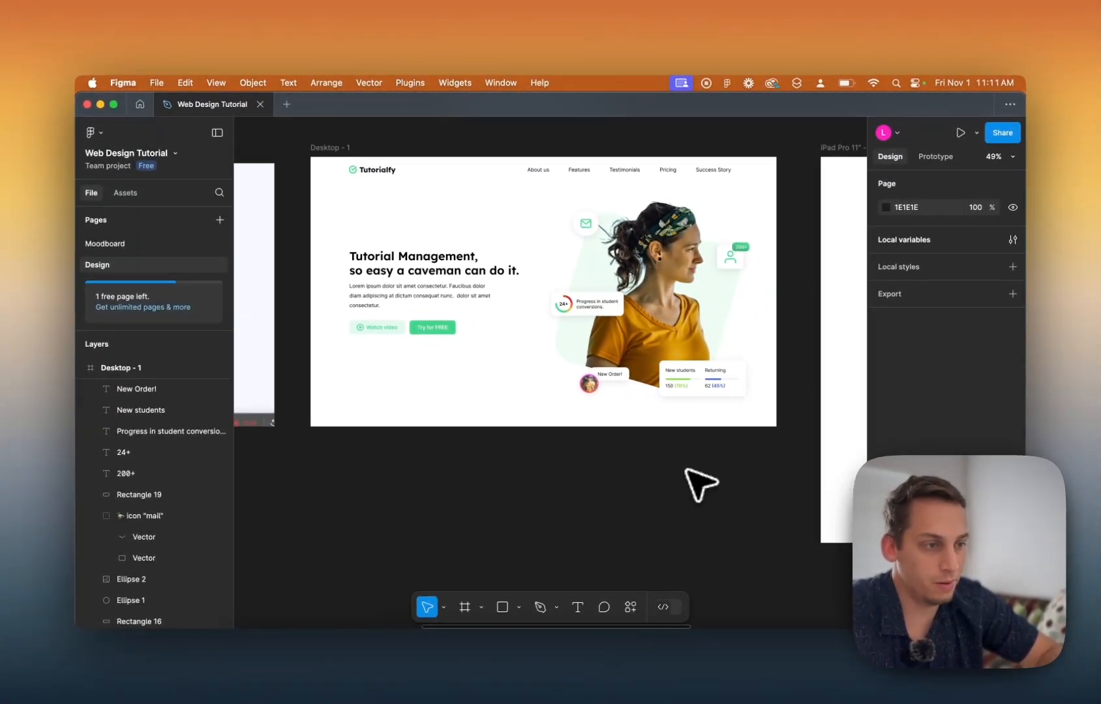
scroll(696, 474, left, 10)
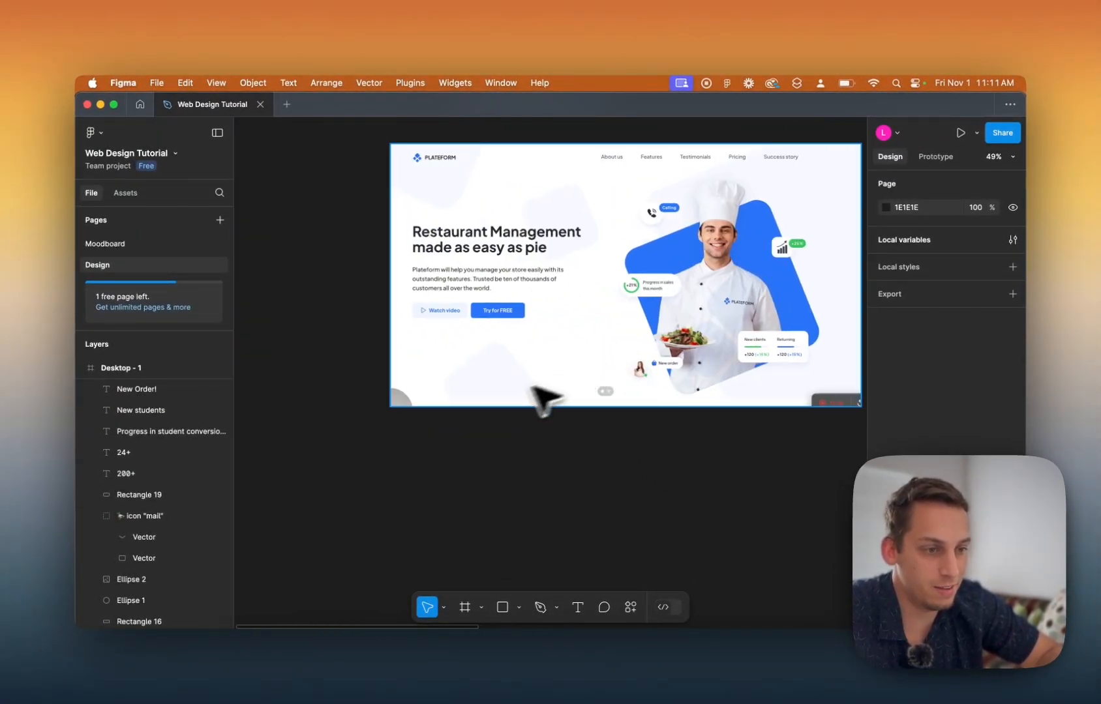
scroll(502, 399, right, 10)
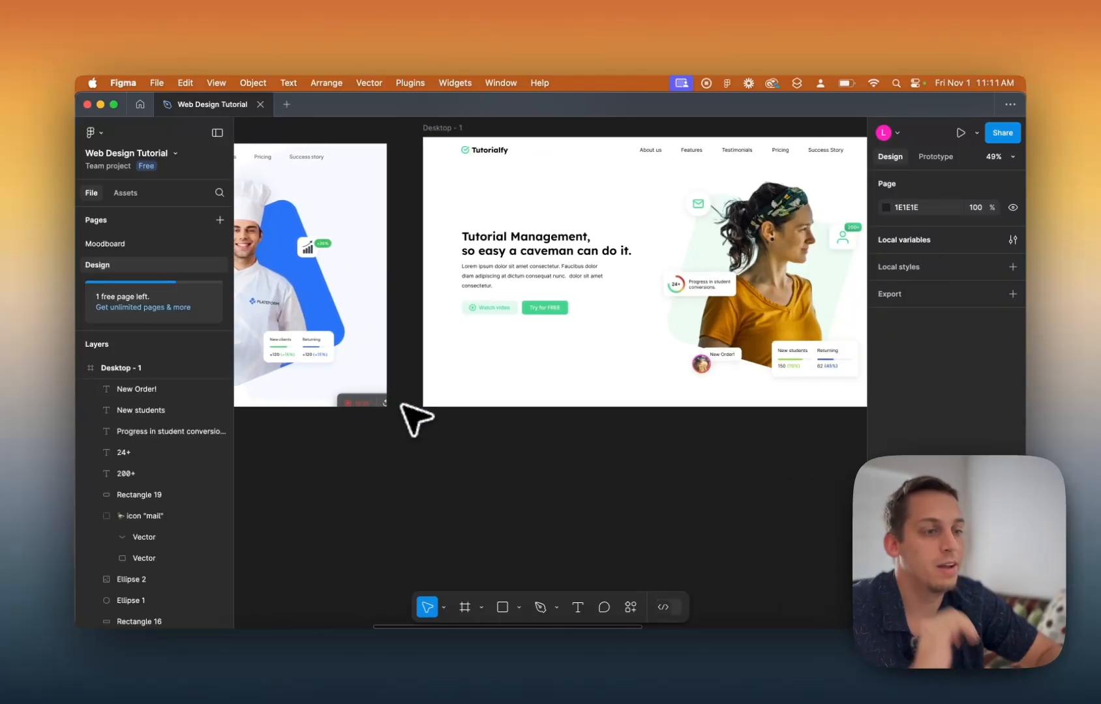
scroll(381, 386, left, 3)
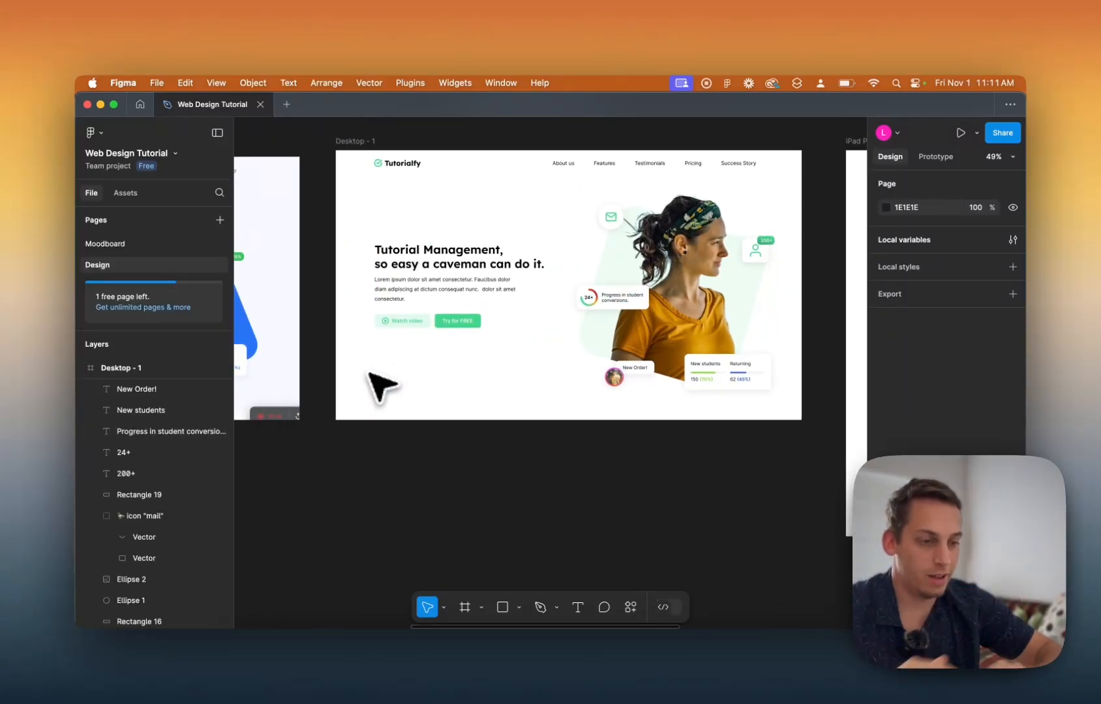
scroll(120, 459, down, 10)
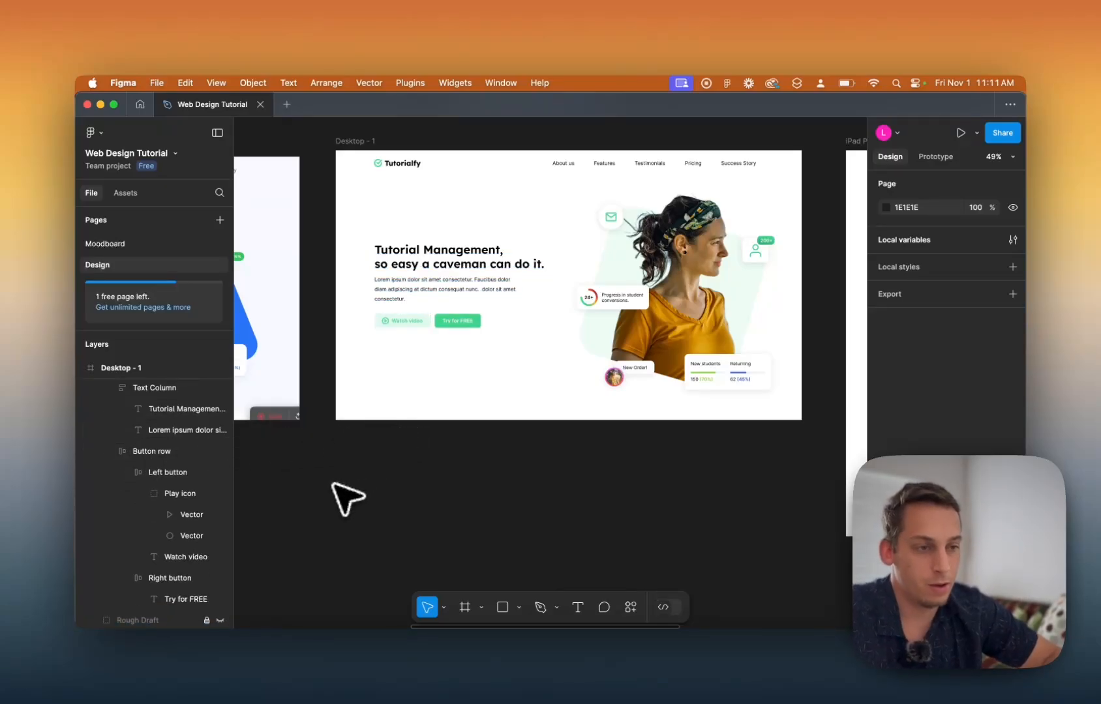
Try covering the whole Desktop - 1 frame with a 1440 × 834 rectangle, and delete it.
key(r)
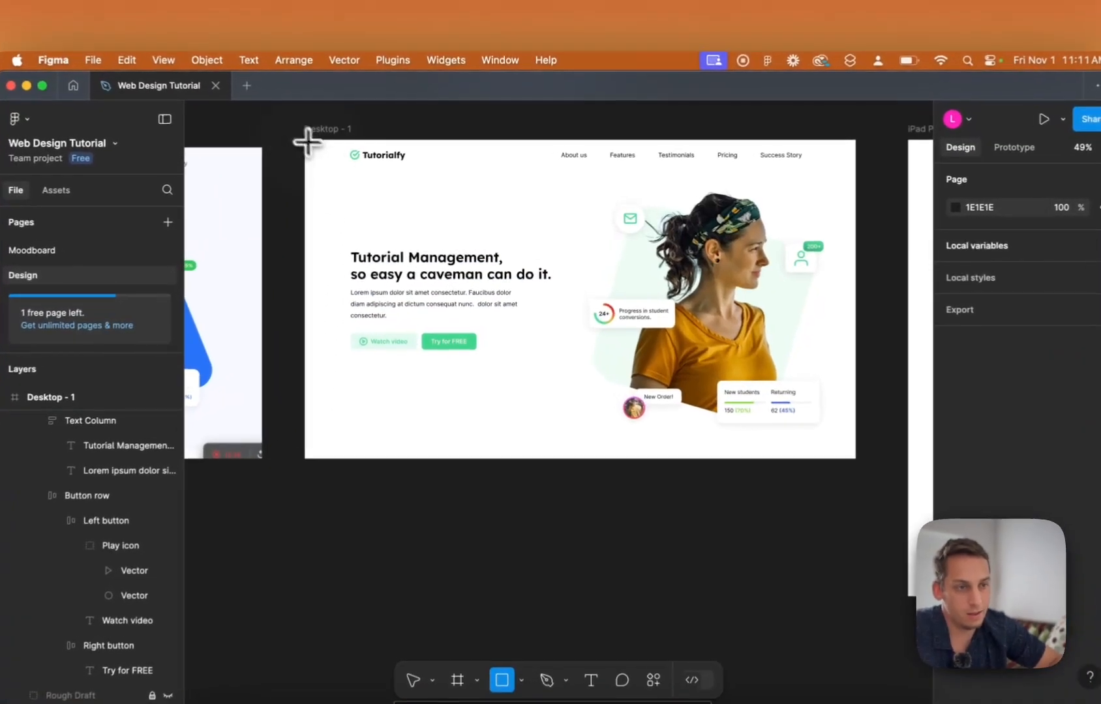
drag(339, 157, 465, 299)
key(super+z)
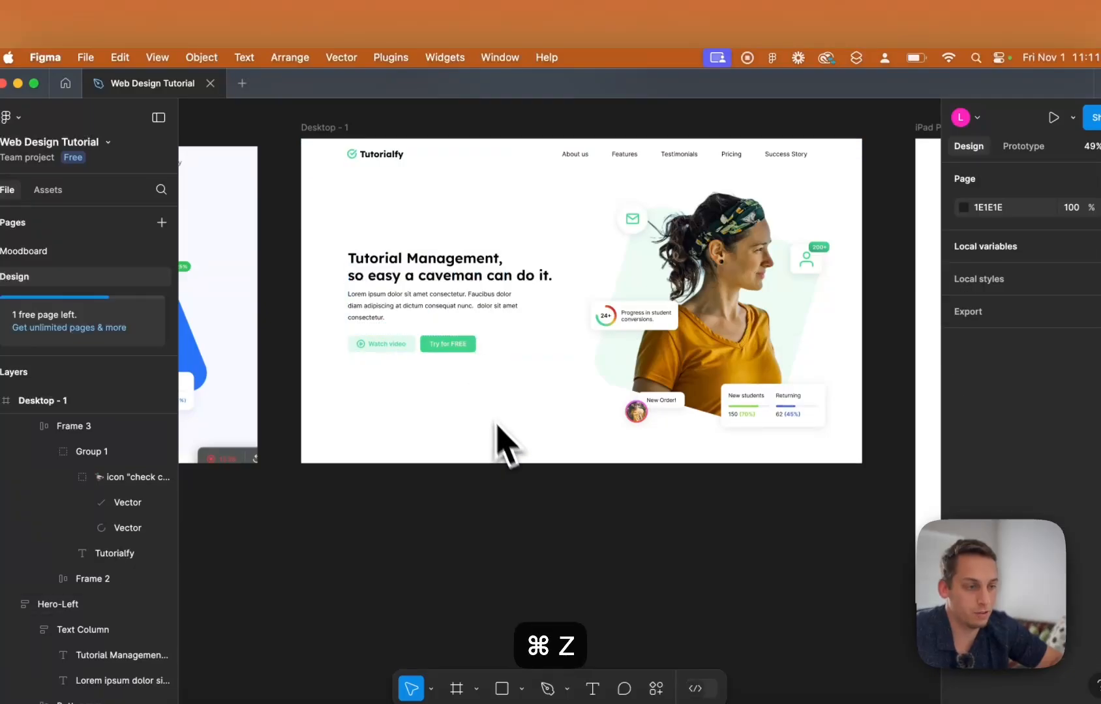
key(r)
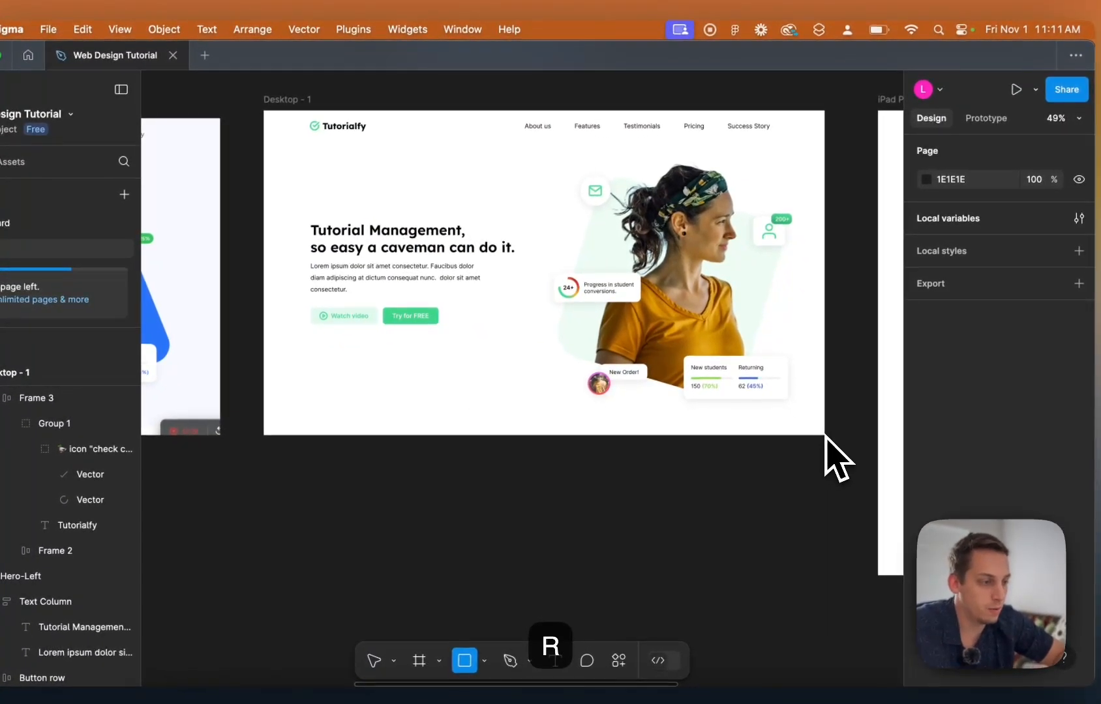
drag(824, 435, 261, 114)
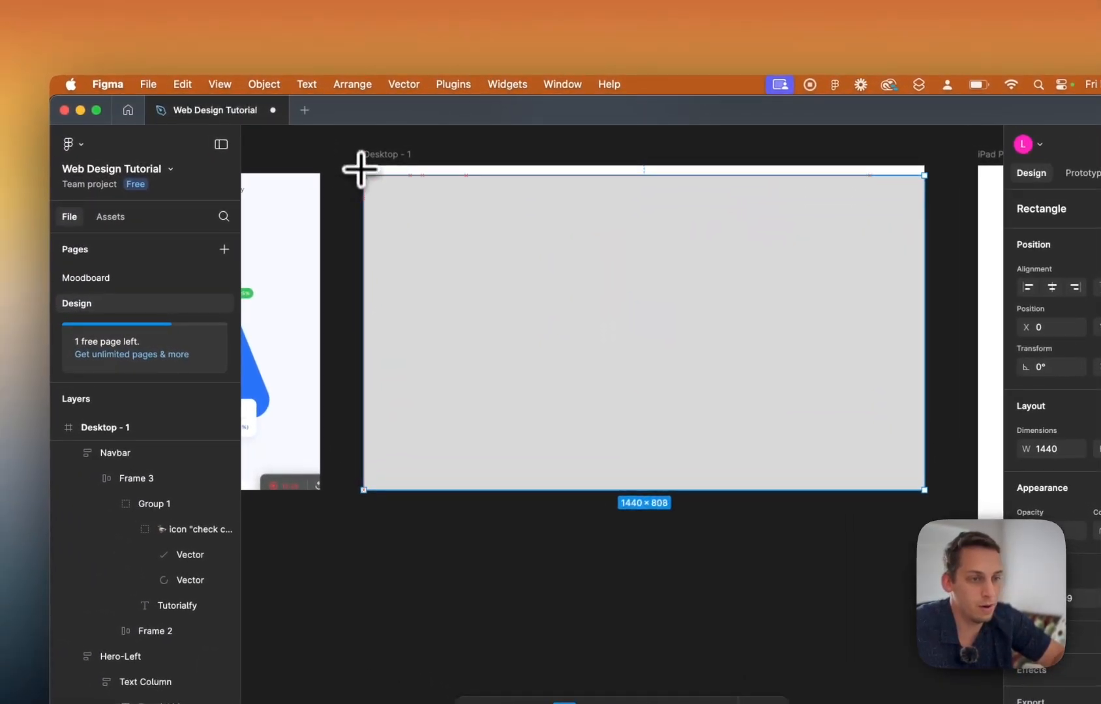
drag(360, 169, 361, 163)
scroll(438, 243, down, 3)
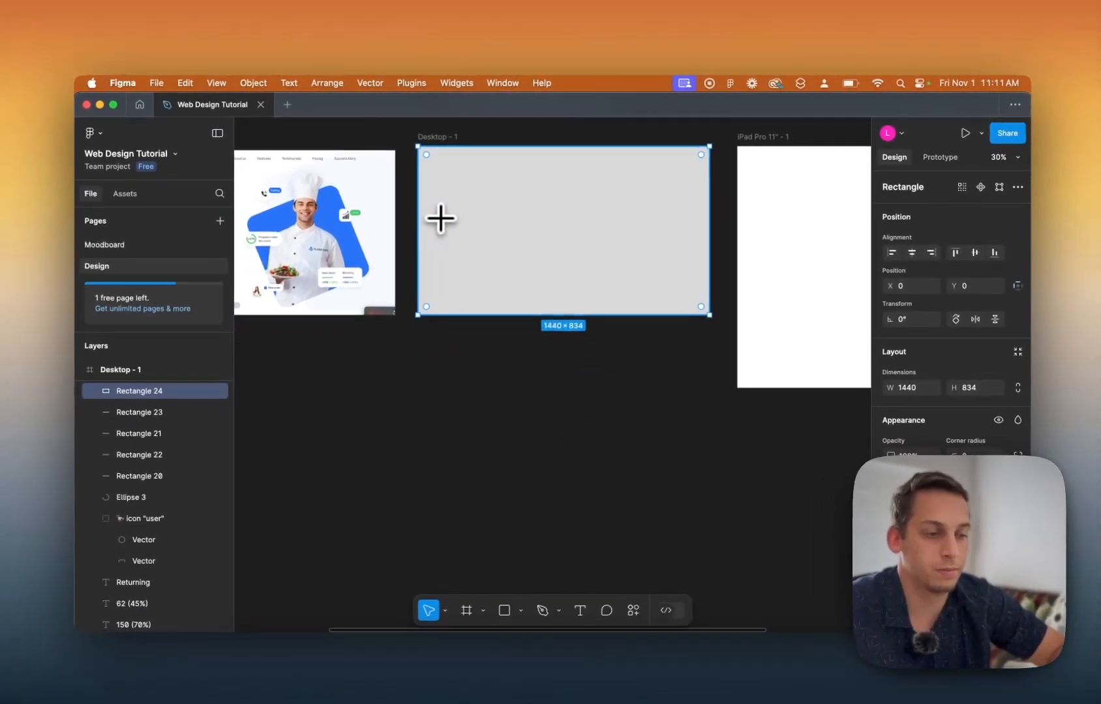
key(BackSpace)
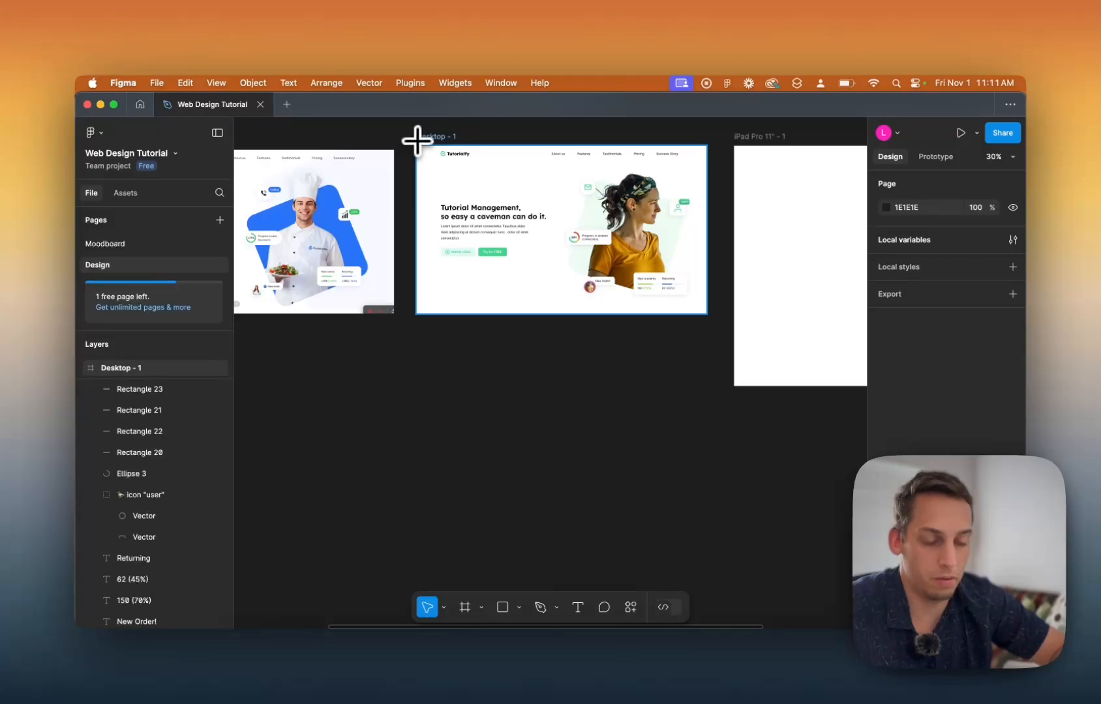
Duplicate the Desktop - 1 frame directly below the original, rename the copy BG, and delete its visible contents.
mouse_move(417, 141)
mouse_down()
mouse_move(436, 138)
mouse_move(441, 254)
mouse_move(428, 351)
mouse_move(400, 349)
mouse_up()
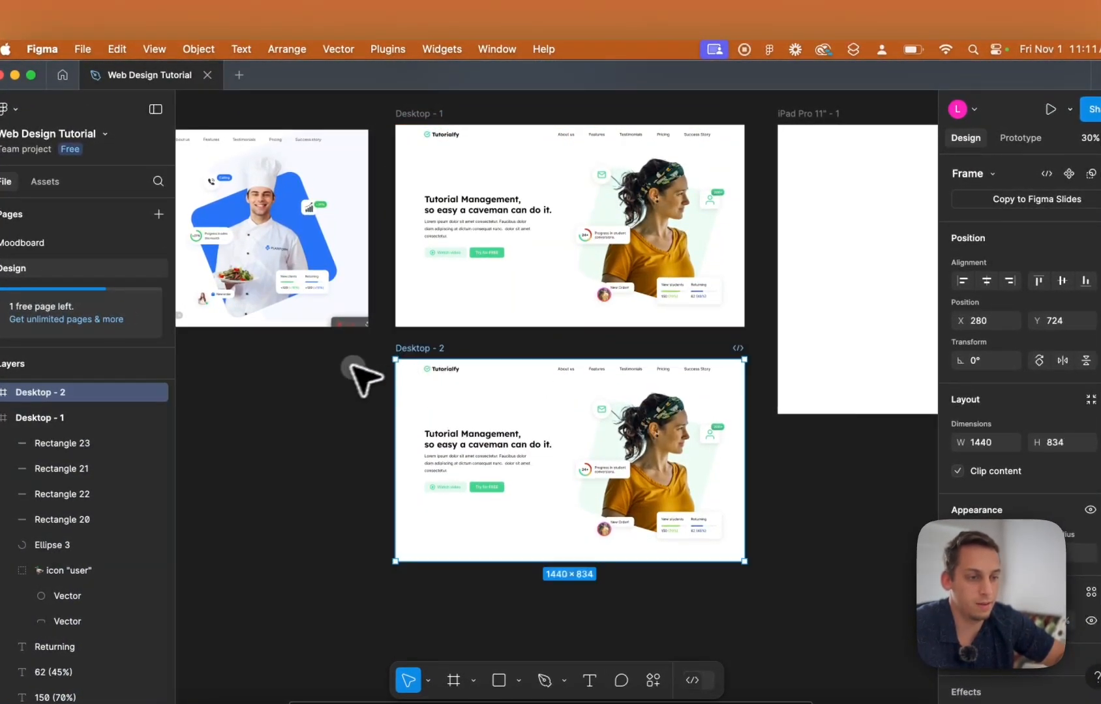
click(361, 379)
double_click(408, 350)
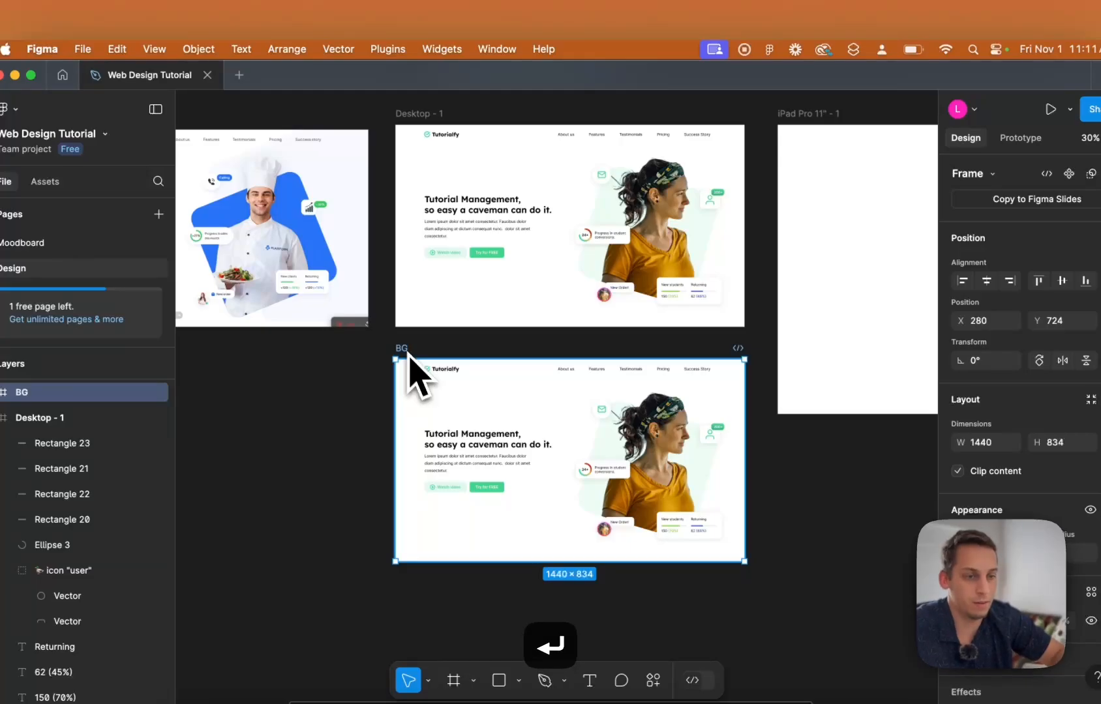
drag(386, 362, 757, 559)
key(BackSpace)
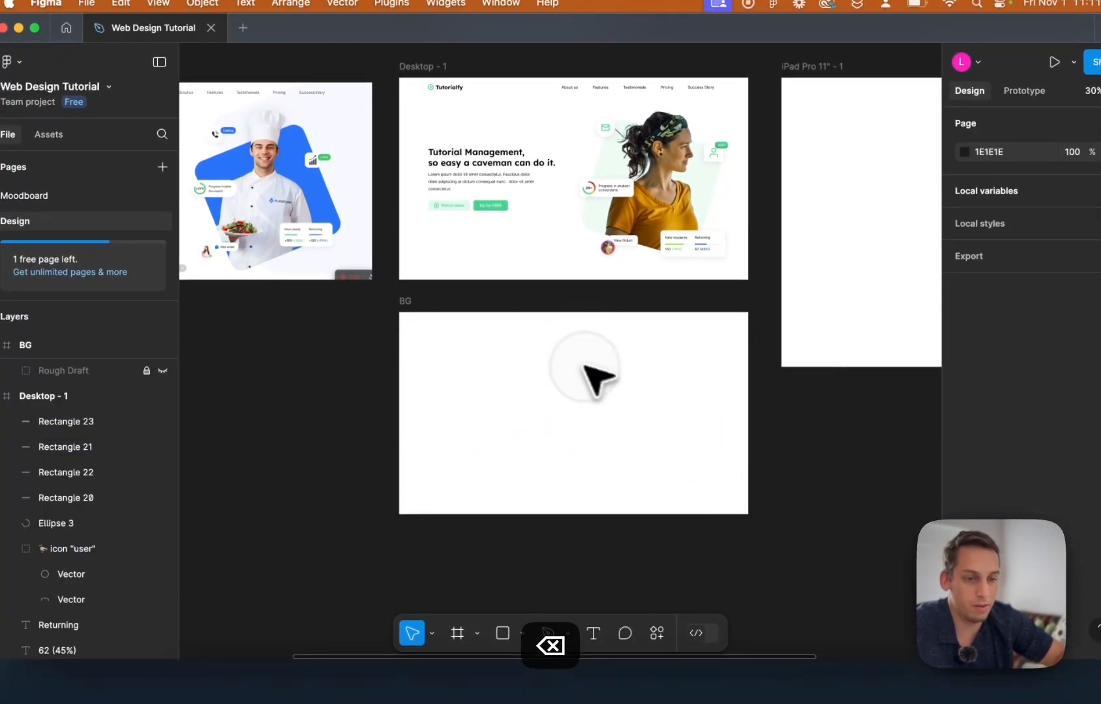
Unhide the Rough Draft layer inside the BG frame and delete it so the frame is empty.
click(423, 316)
scroll(147, 381, up, 2)
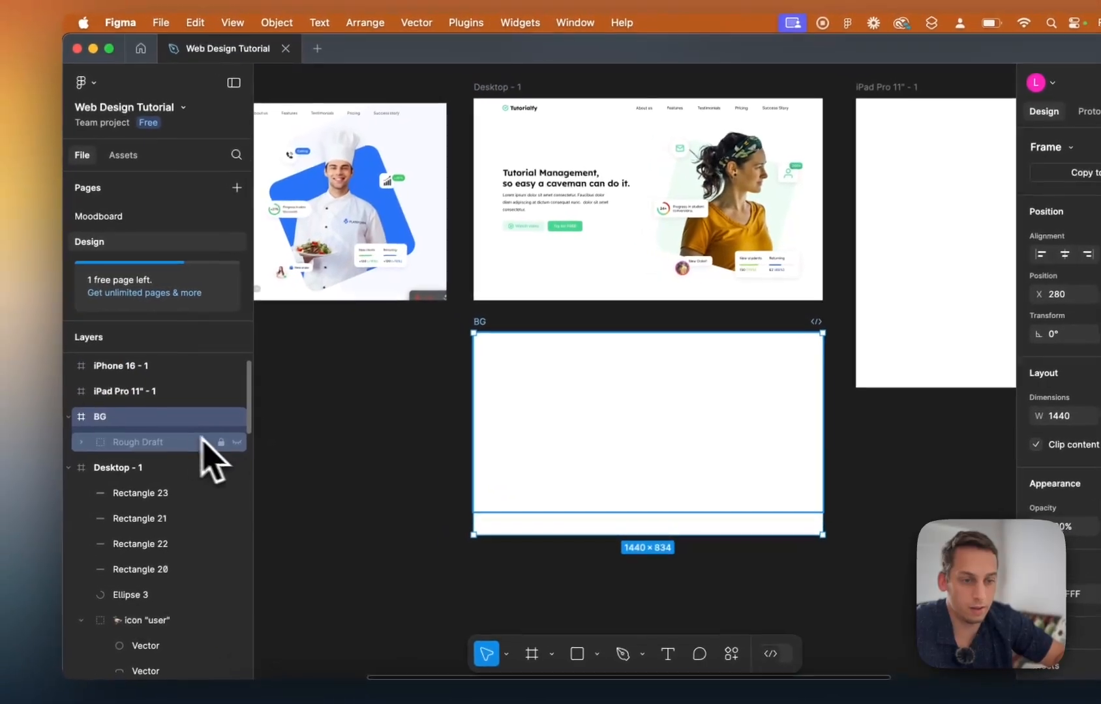
click(241, 444)
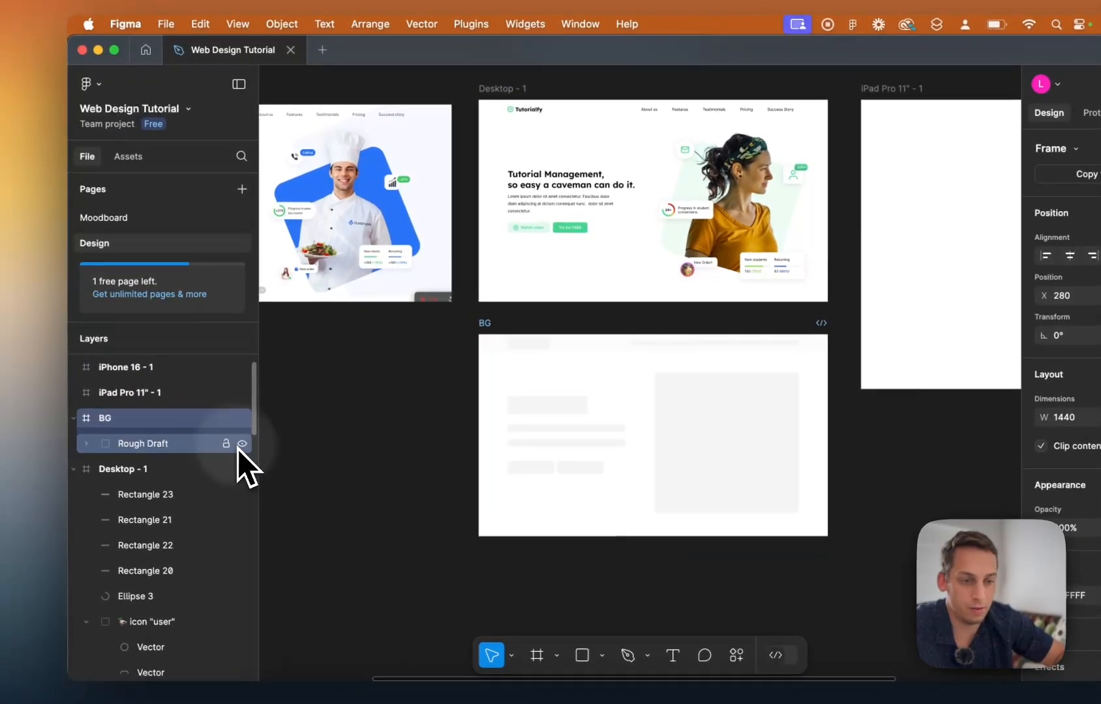
click(198, 450)
key(BackSpace)
click(494, 323)
Duplicate the woman's portrait group onto the empty canvas beside BG, ungroup it, and delete the photo from the copy.
scroll(494, 330, left, 5)
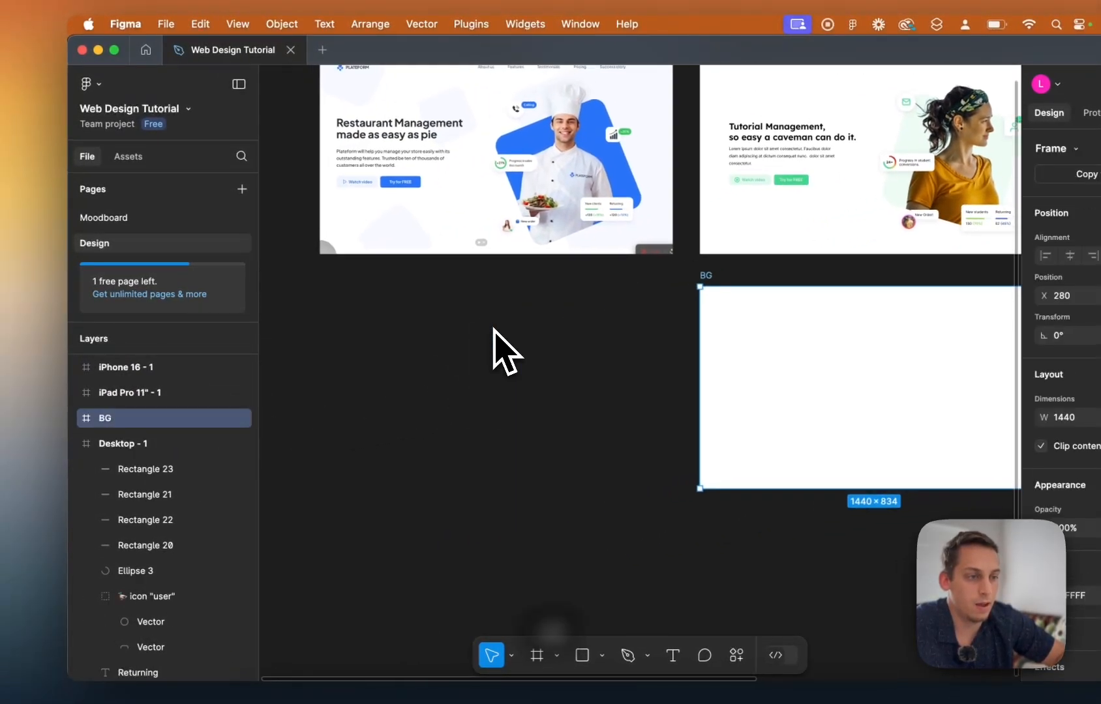
scroll(493, 330, up, 2)
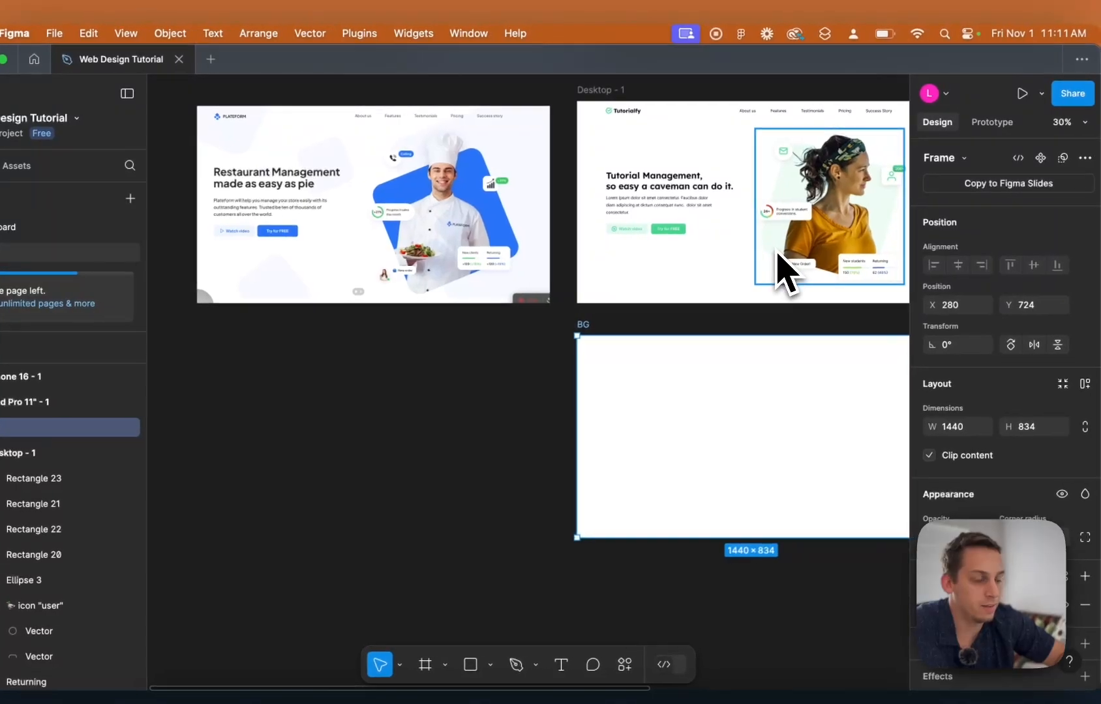
drag(779, 271, 359, 464)
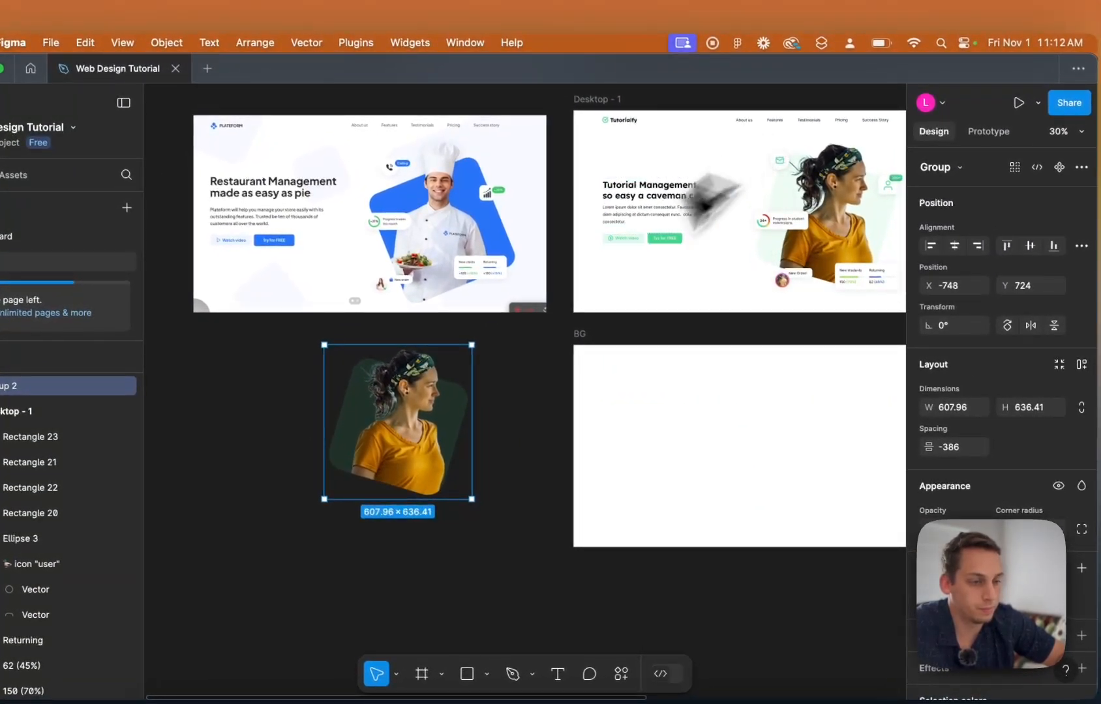
key(super+shift+g)
click(411, 460)
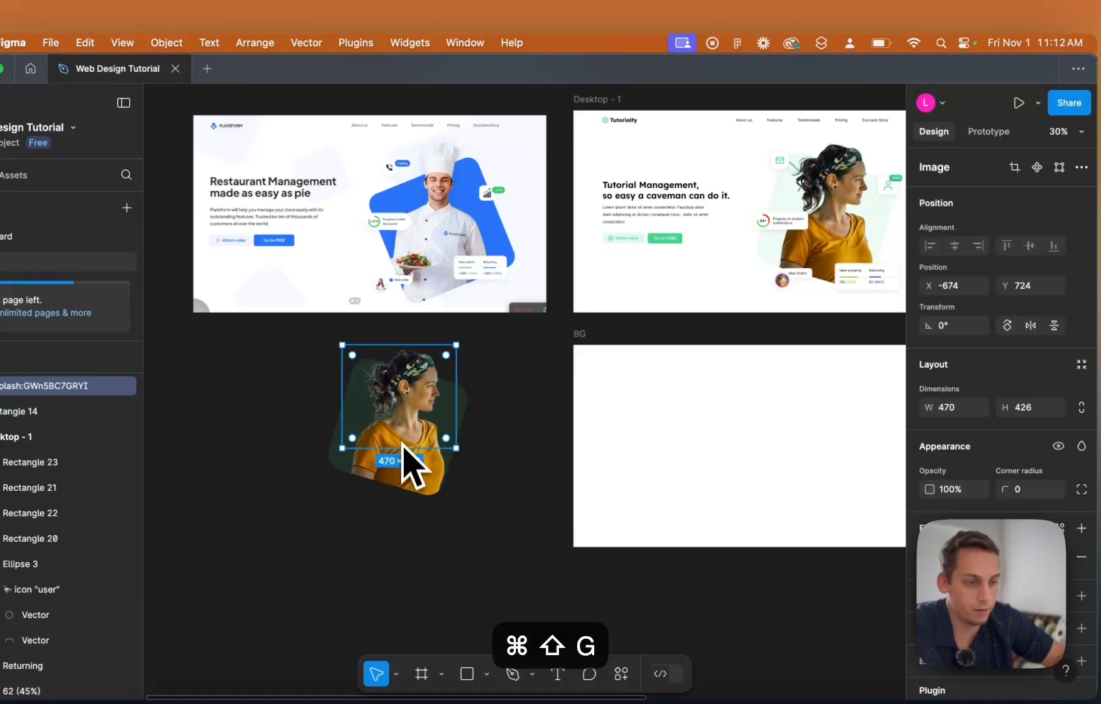
shift+click(399, 469)
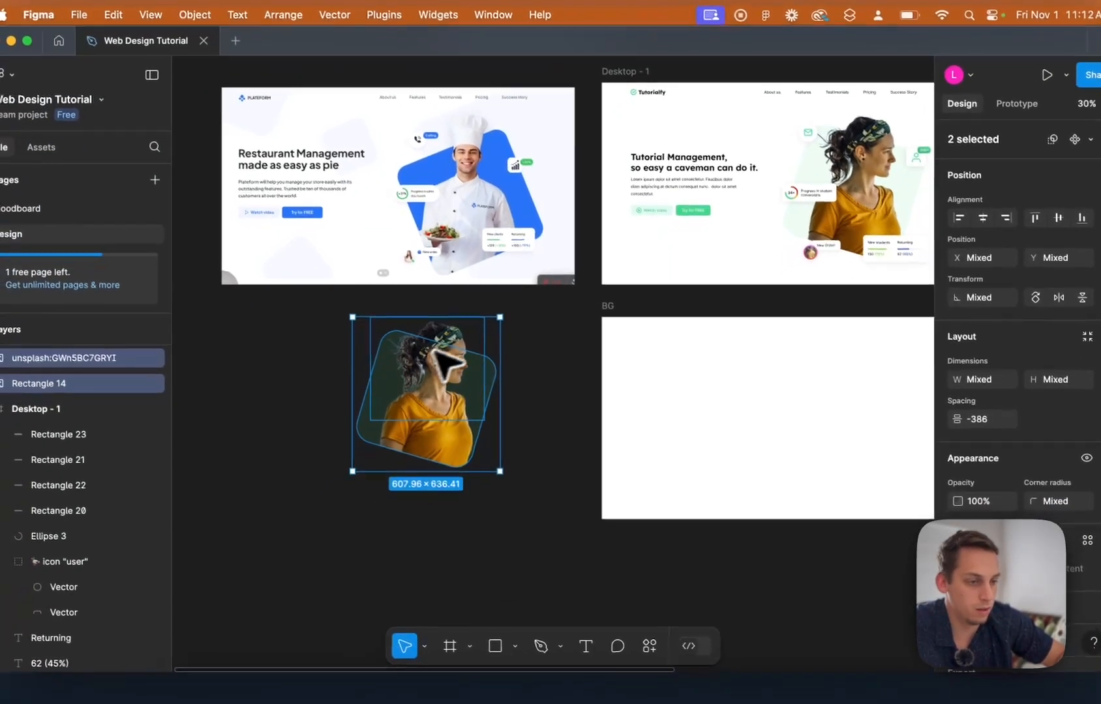
click(418, 375)
key(BackSpace)
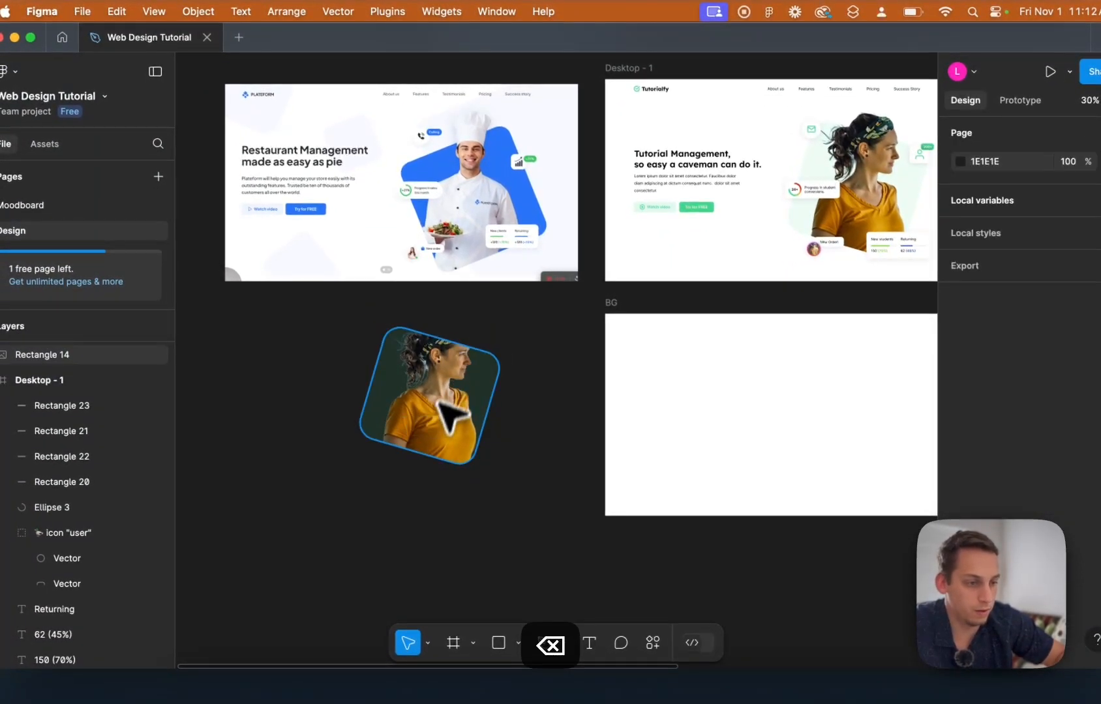
Set the fill opacity of the duplicated green rounded rectangle to 4%.
click(438, 402)
click(1011, 500)
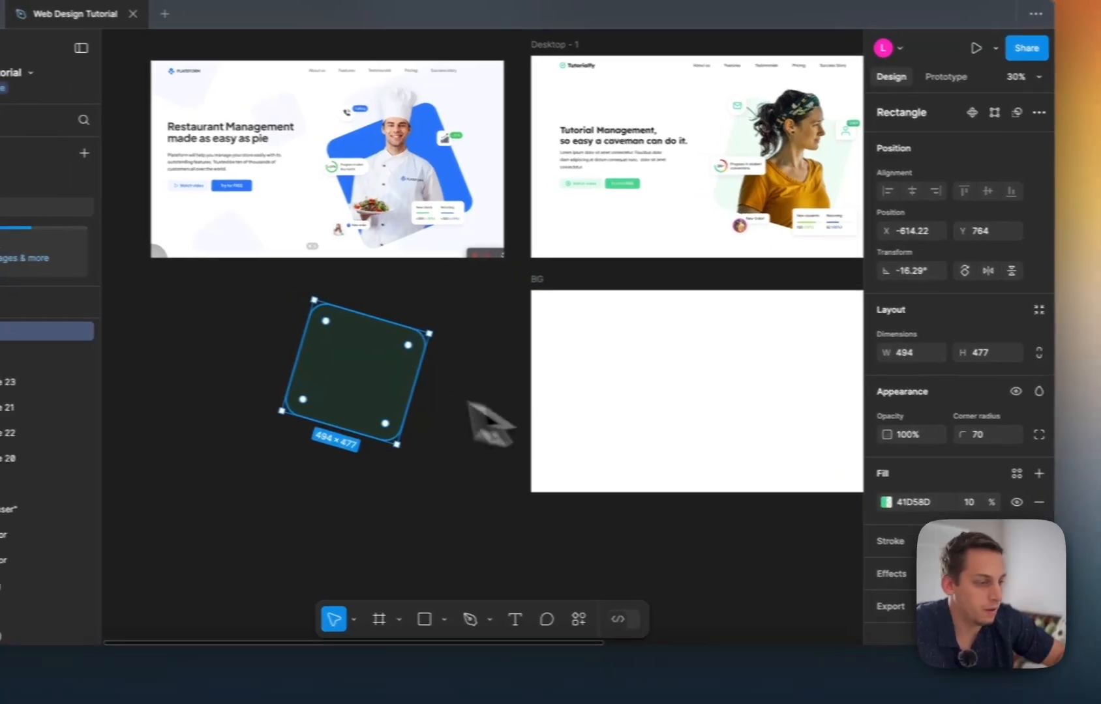
click(970, 503)
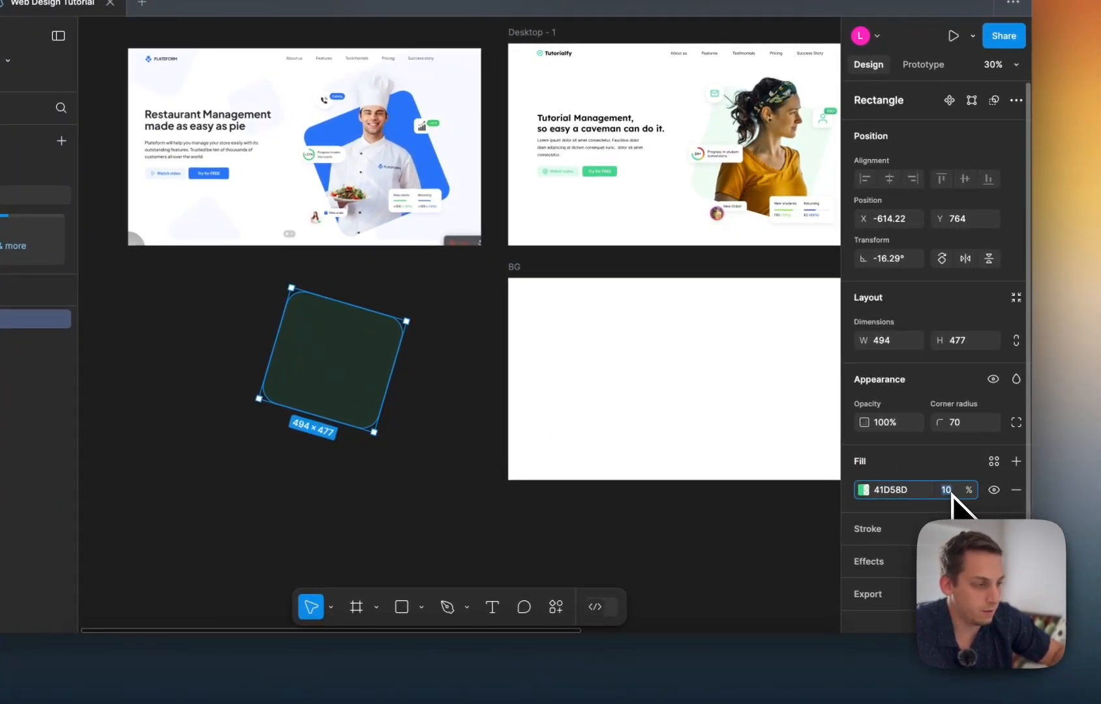
text(4)
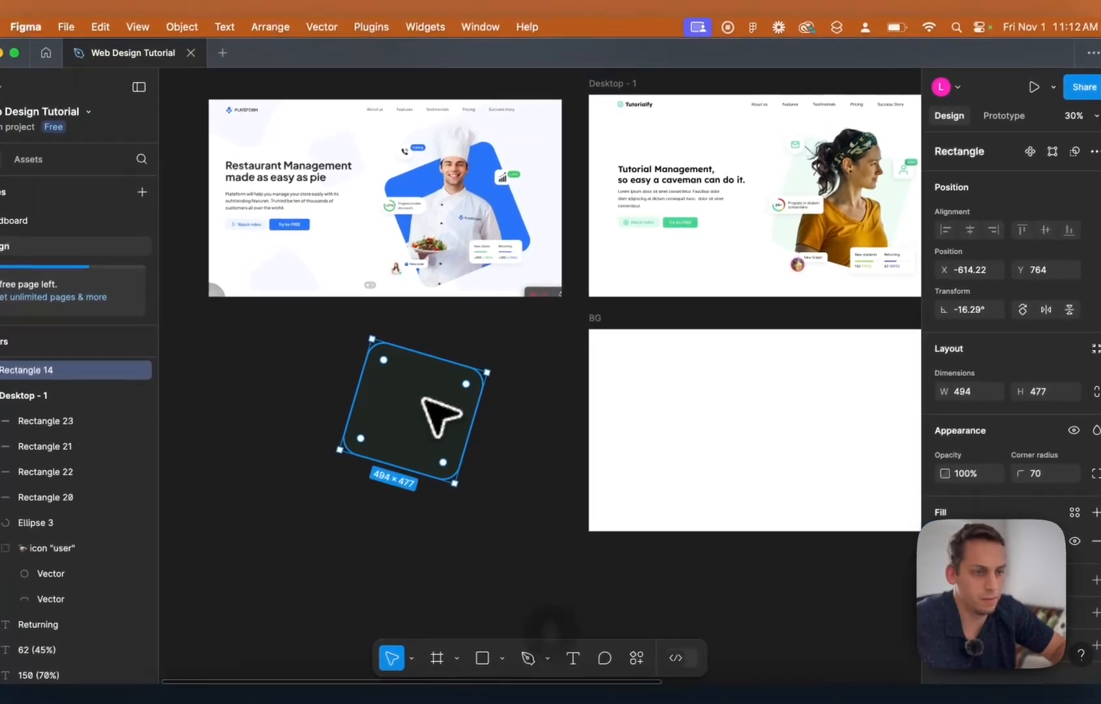
Move the pale green rectangle over the lower edge of the BG frame and scale it down to about 353 × 341.
drag(565, 430, 716, 481)
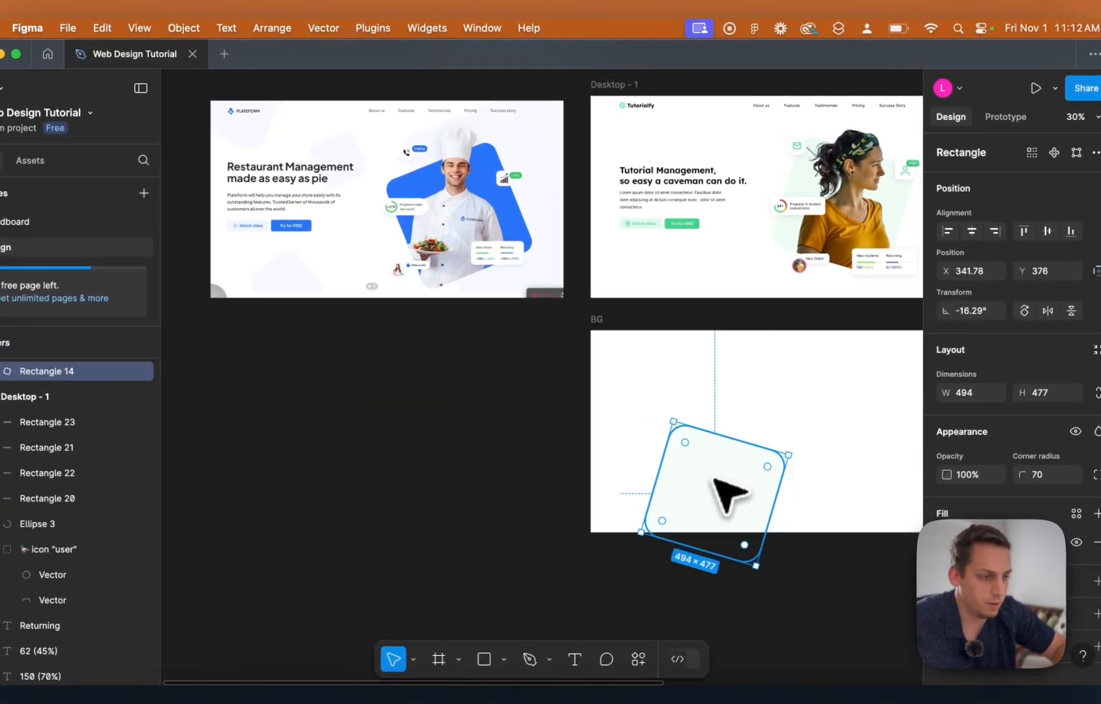
scroll(716, 482, down, 2)
scroll(715, 482, right, 2)
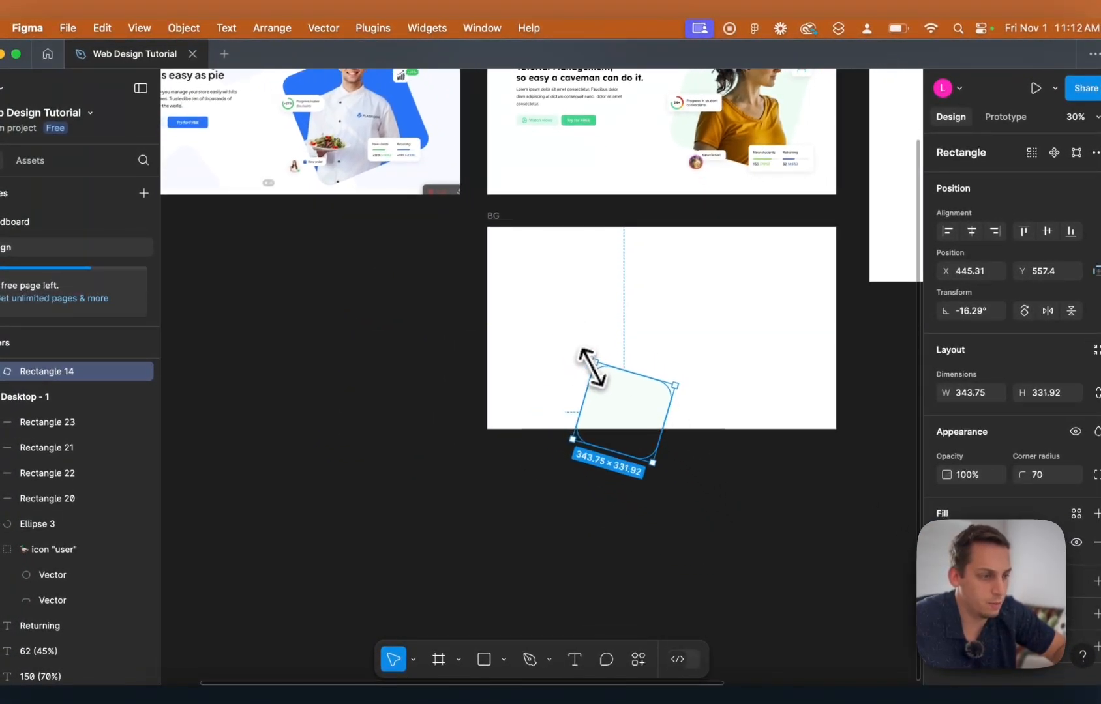
drag(592, 368, 590, 365)
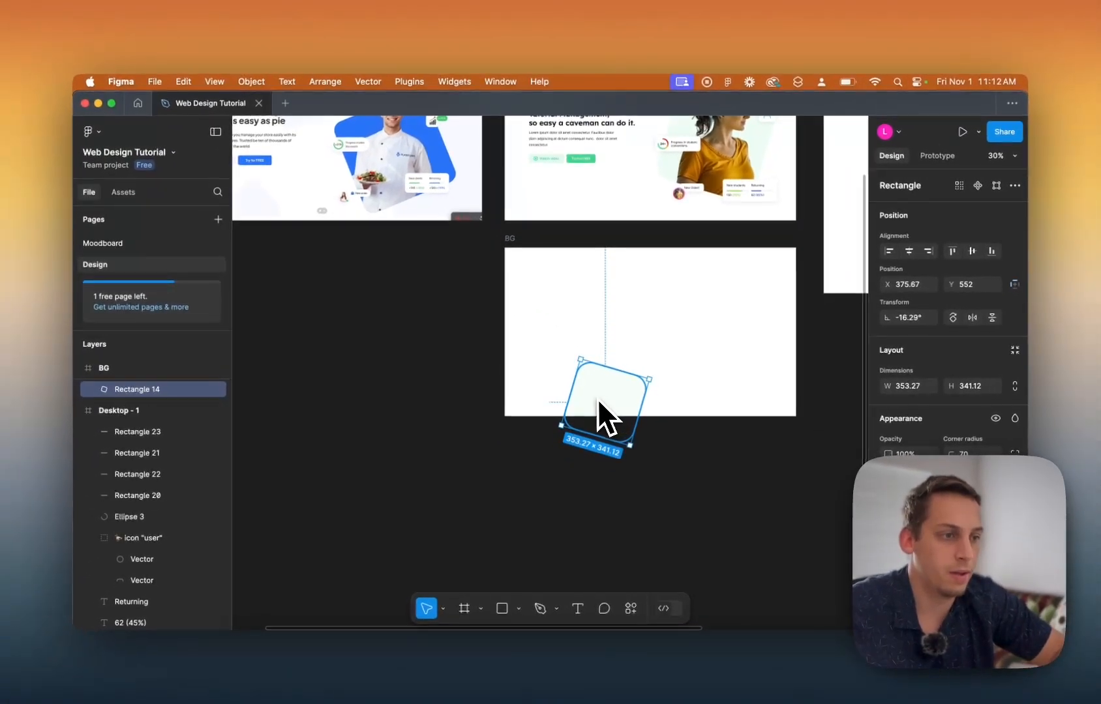
Try moving the pale green rectangle onto Desktop - 1 and deleting the BG frame, and undo both changes.
scroll(598, 404, up, 2)
scroll(598, 404, right, 2)
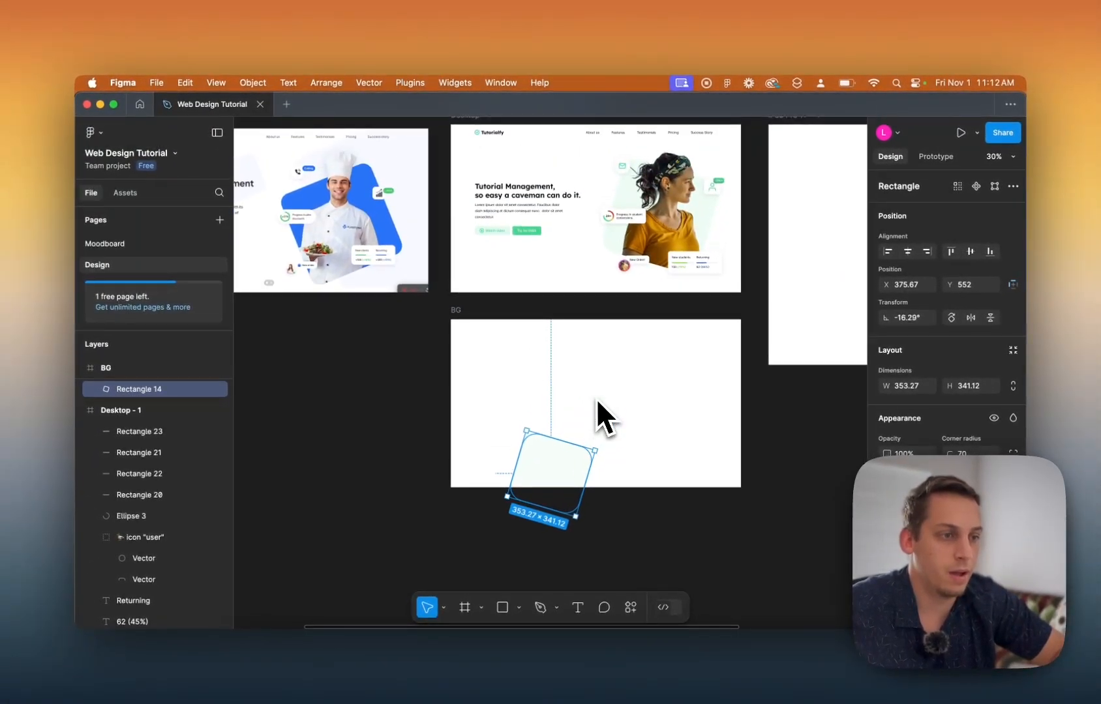
scroll(552, 456, down, 5)
scroll(553, 456, left, 1)
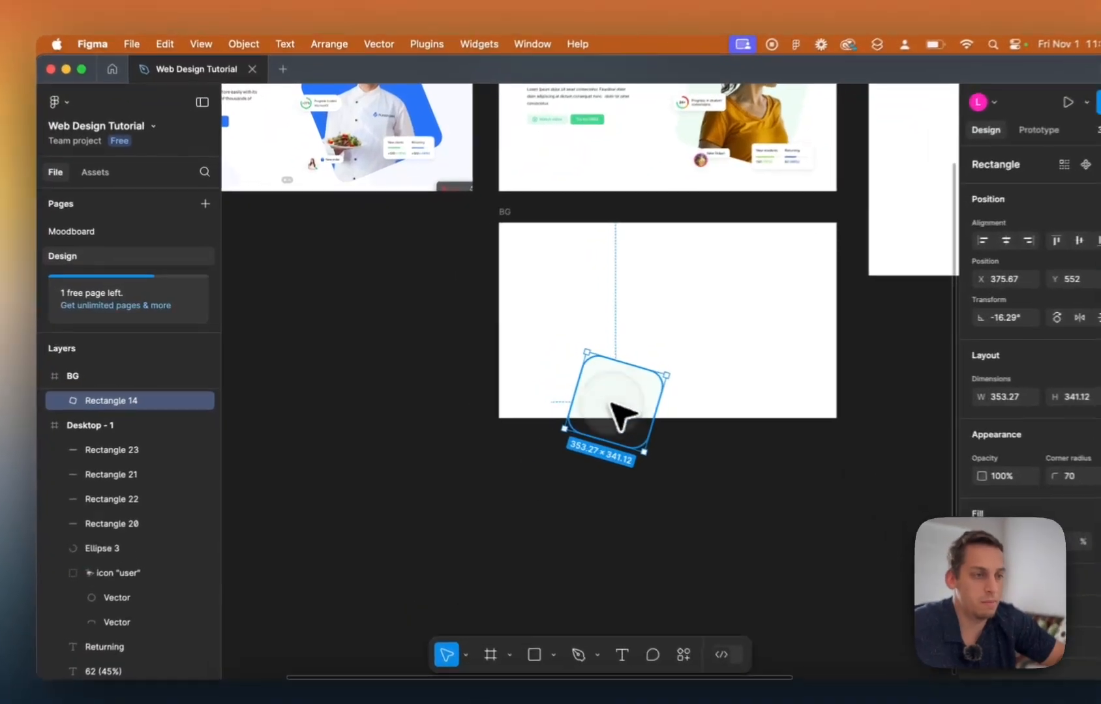
drag(611, 403, 542, 202)
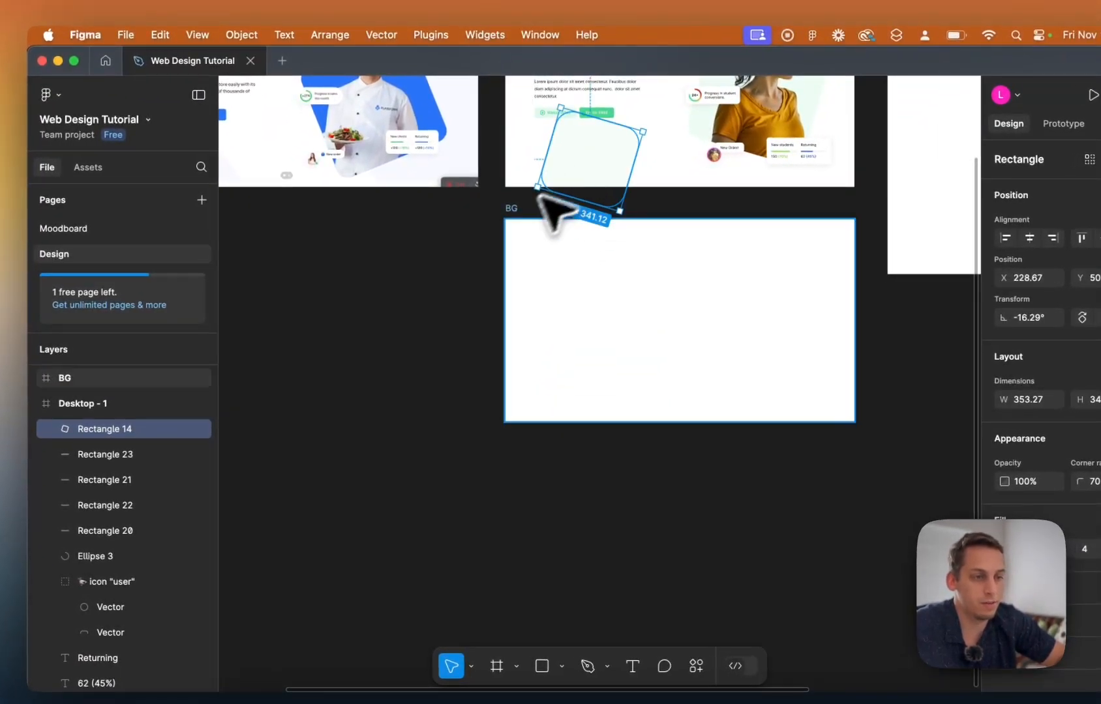
click(504, 220)
key(BackSpace)
scroll(512, 218, up, 3)
scroll(512, 217, right, 1)
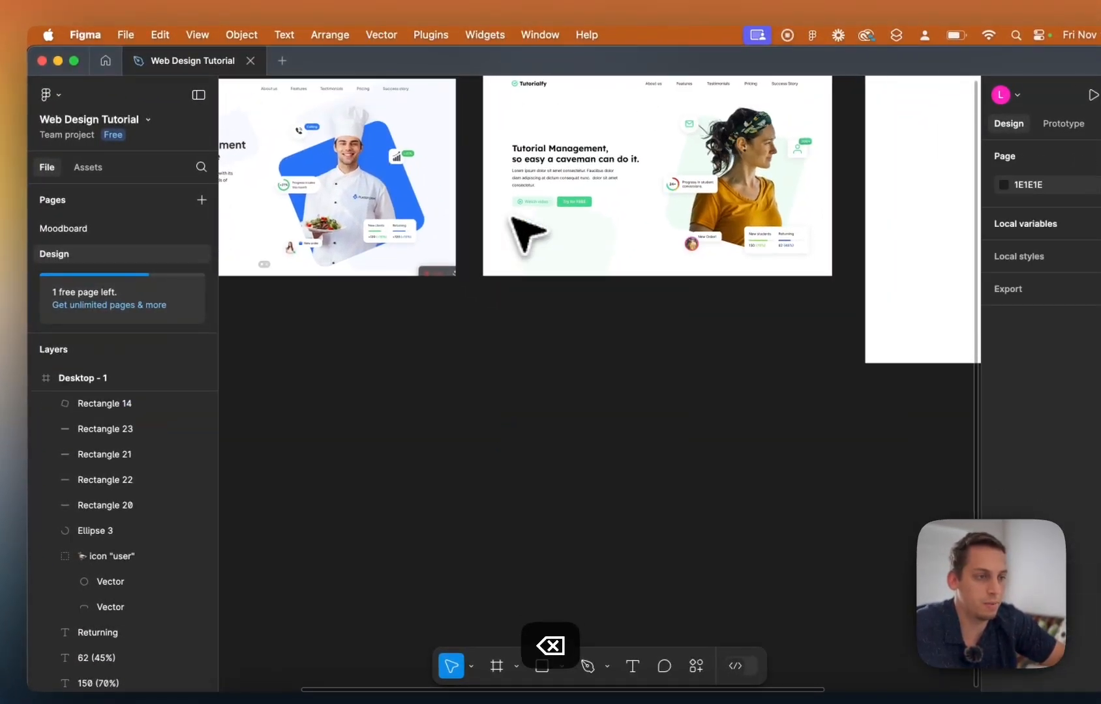
key(super+z)
key(super+z)
key(super+z)
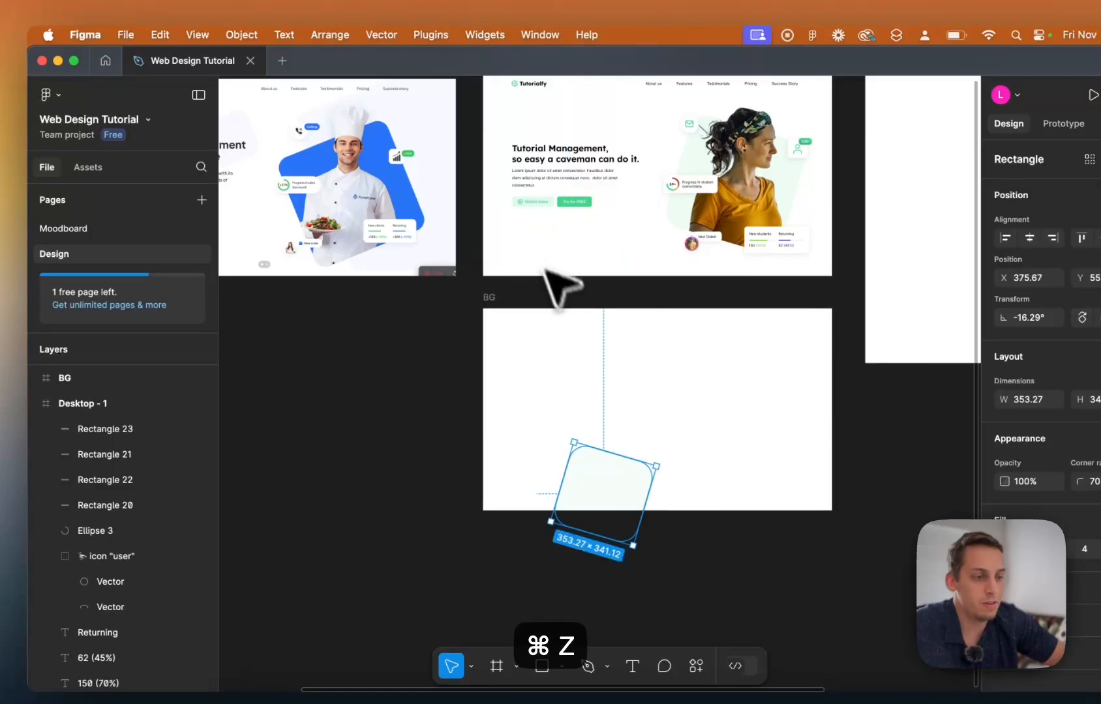
key(super+z)
Move the BG frame out from under Desktop - 1 to below the restaurant reference image, at X -1272.
drag(490, 299, 283, 352)
scroll(287, 355, down, 3)
scroll(287, 355, left, 3)
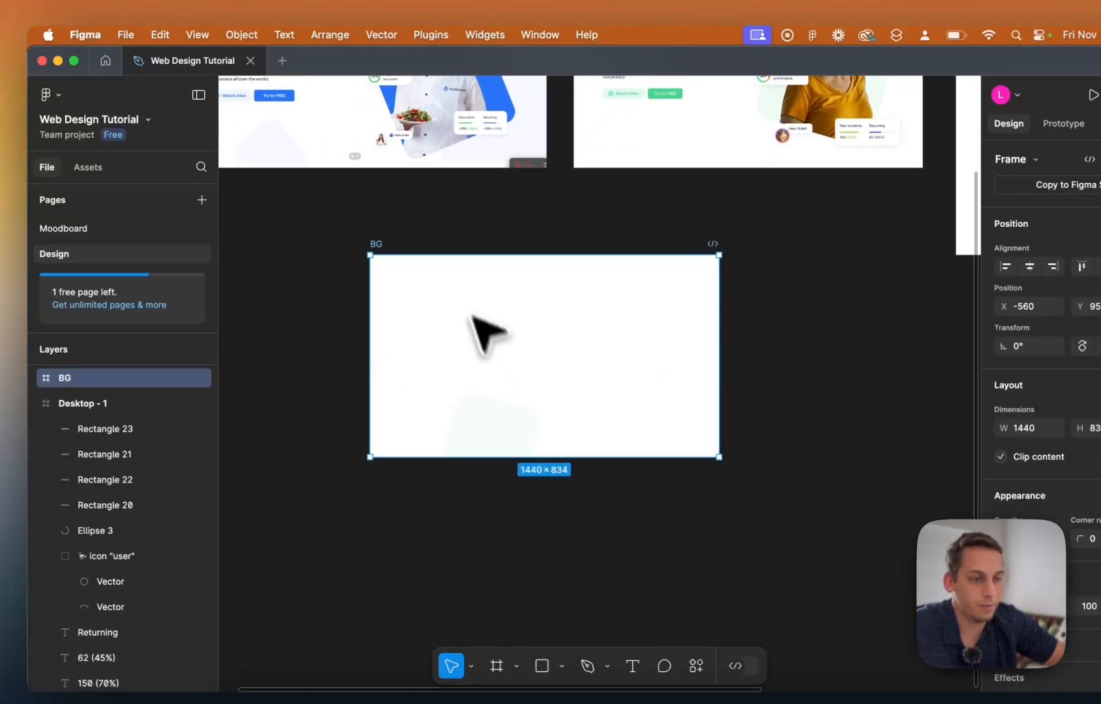
drag(471, 315, 291, 280)
Extend the Desktop - 1 frame downward to a height of 1593, leaving empty space beneath the hero.
scroll(577, 246, up, 5)
scroll(577, 246, right, 5)
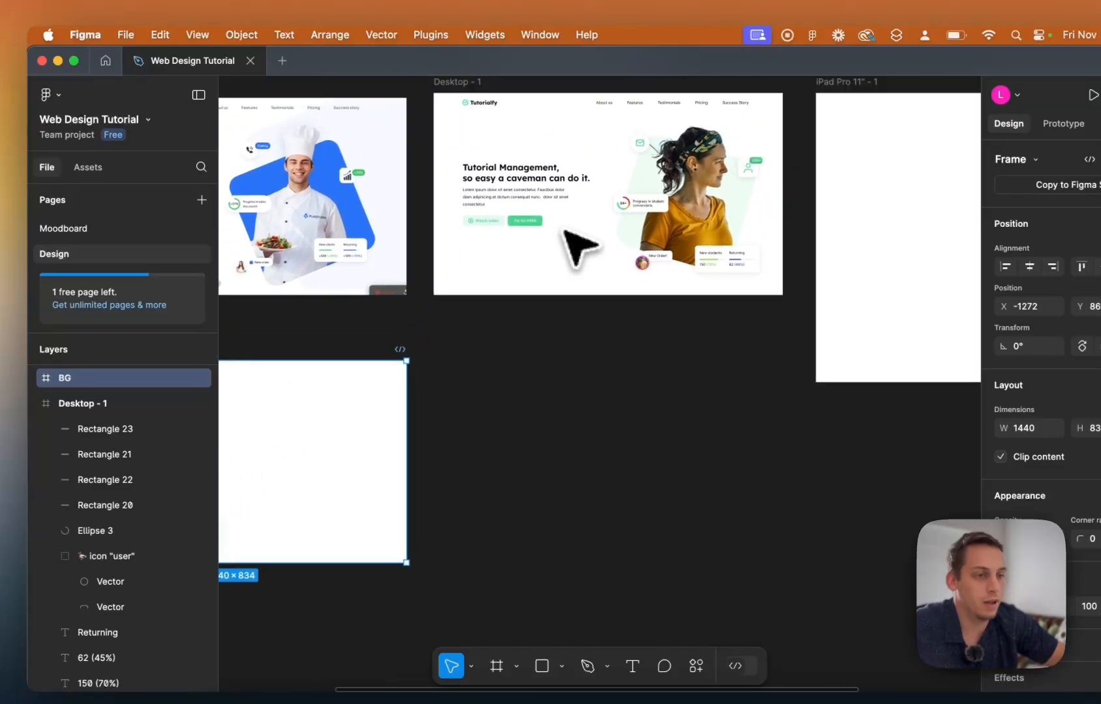
click(410, 168)
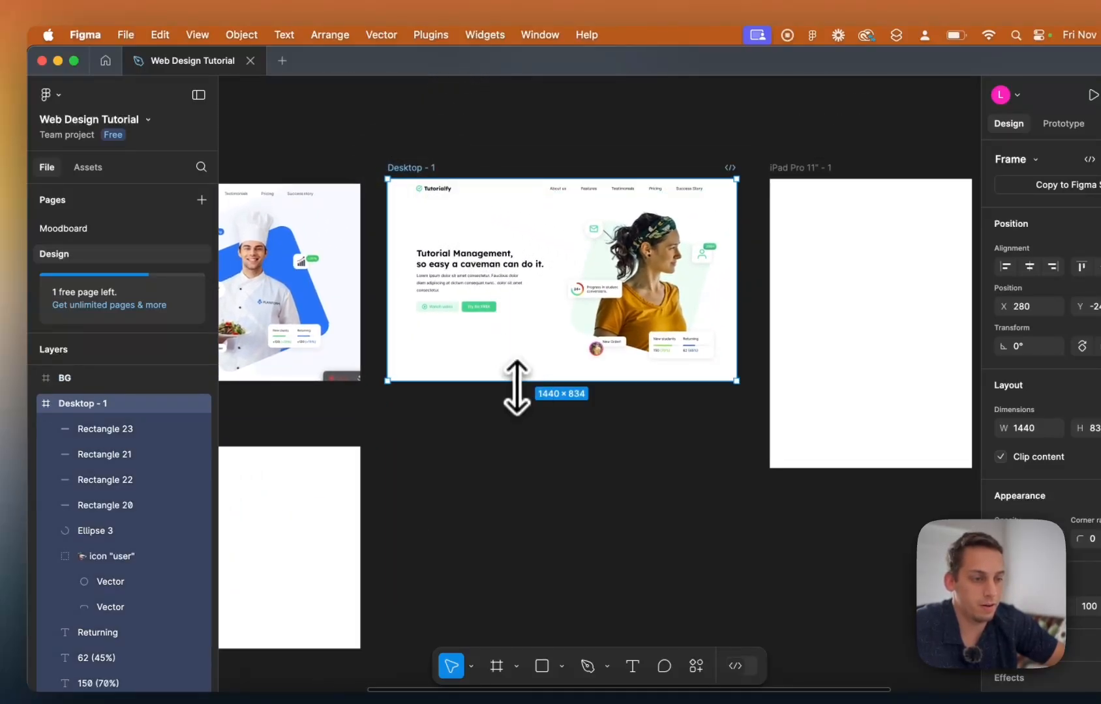
drag(515, 416, 505, 566)
Switch to Chrome and examine the Plateform landing page's hero background shapes and where they end above the following section.
scroll(457, 444, left, 5)
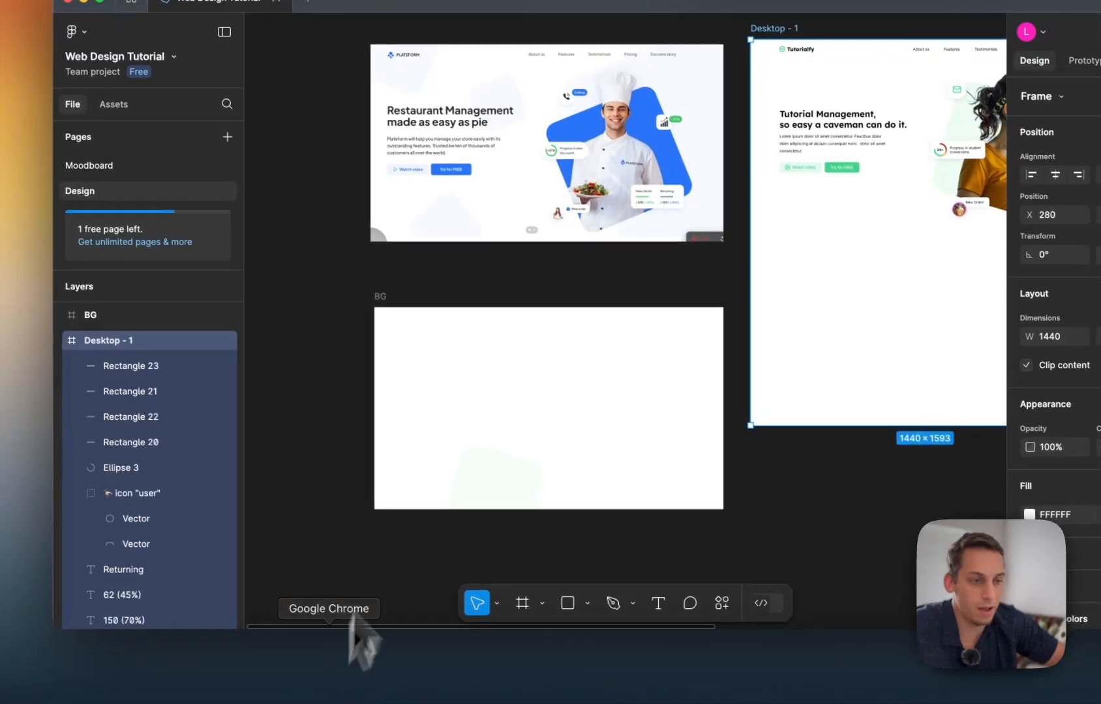
click(352, 685)
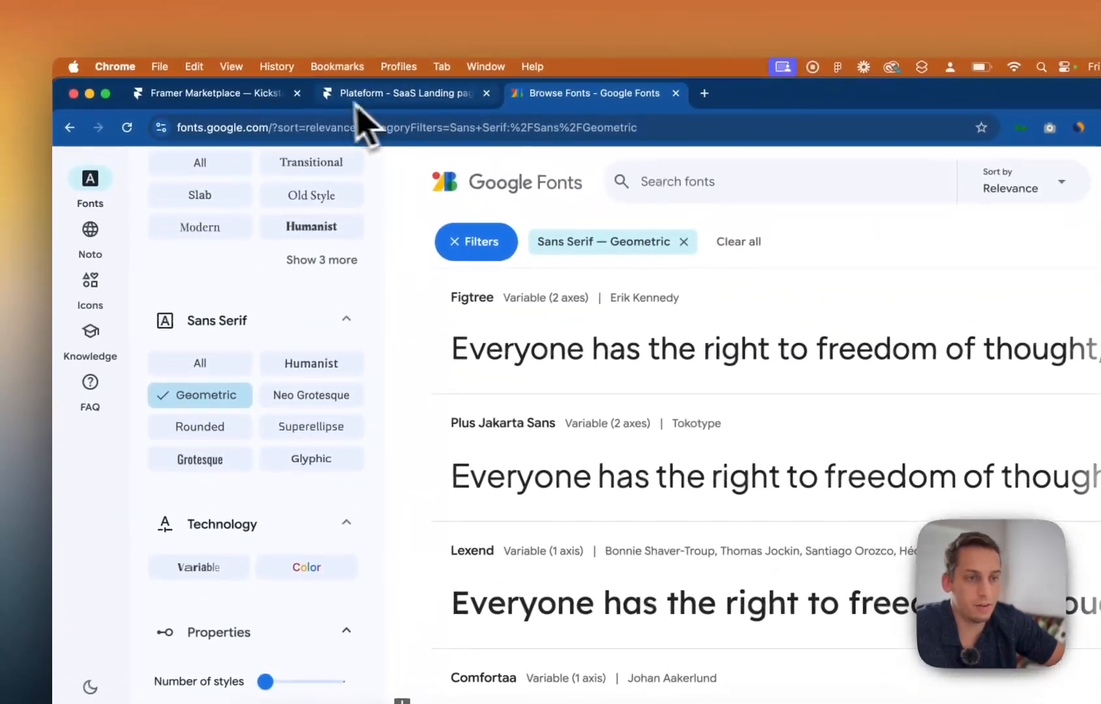
click(368, 47)
scroll(411, 343, down, 5)
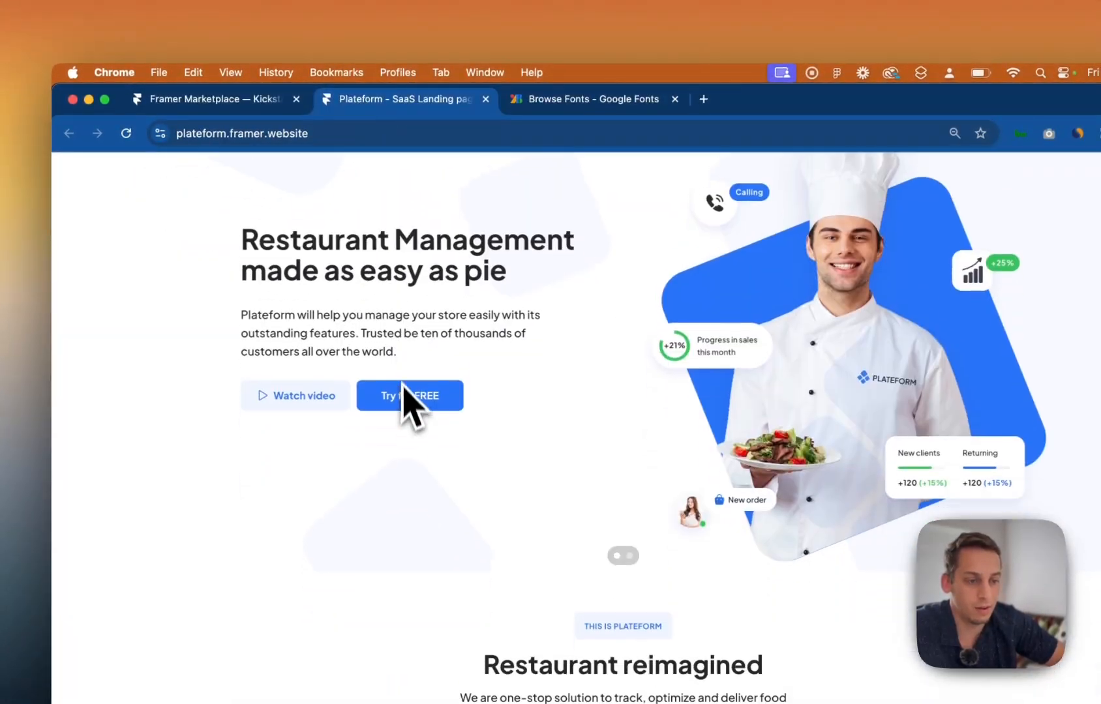
scroll(391, 450, up, 3)
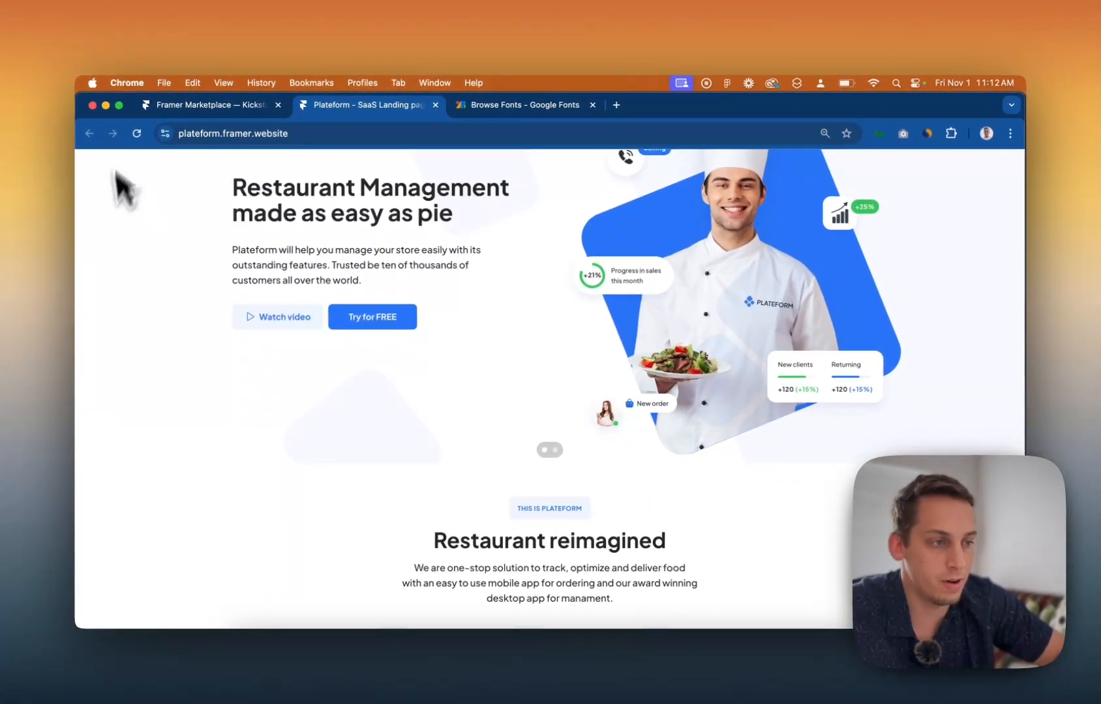
scroll(137, 248, up, 3)
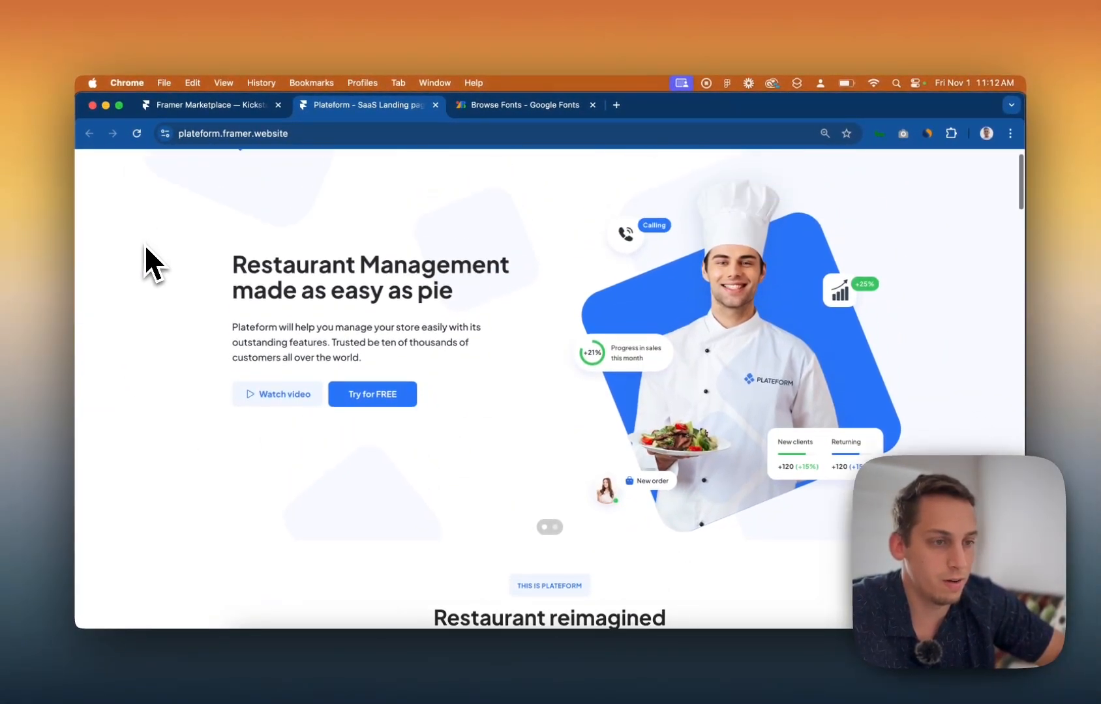
scroll(326, 404, down, 3)
scroll(309, 412, up, 3)
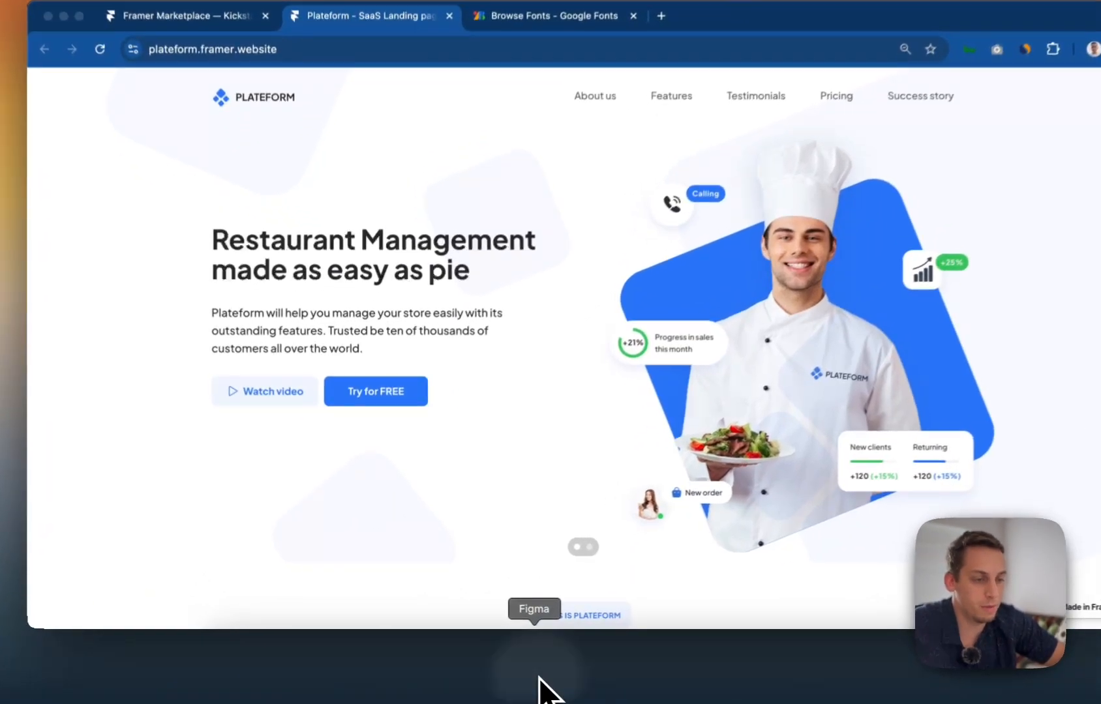
Switch to Figma and duplicate the pale green rectangle above the original inside the BG frame, rotated to -150°.
click(513, 675)
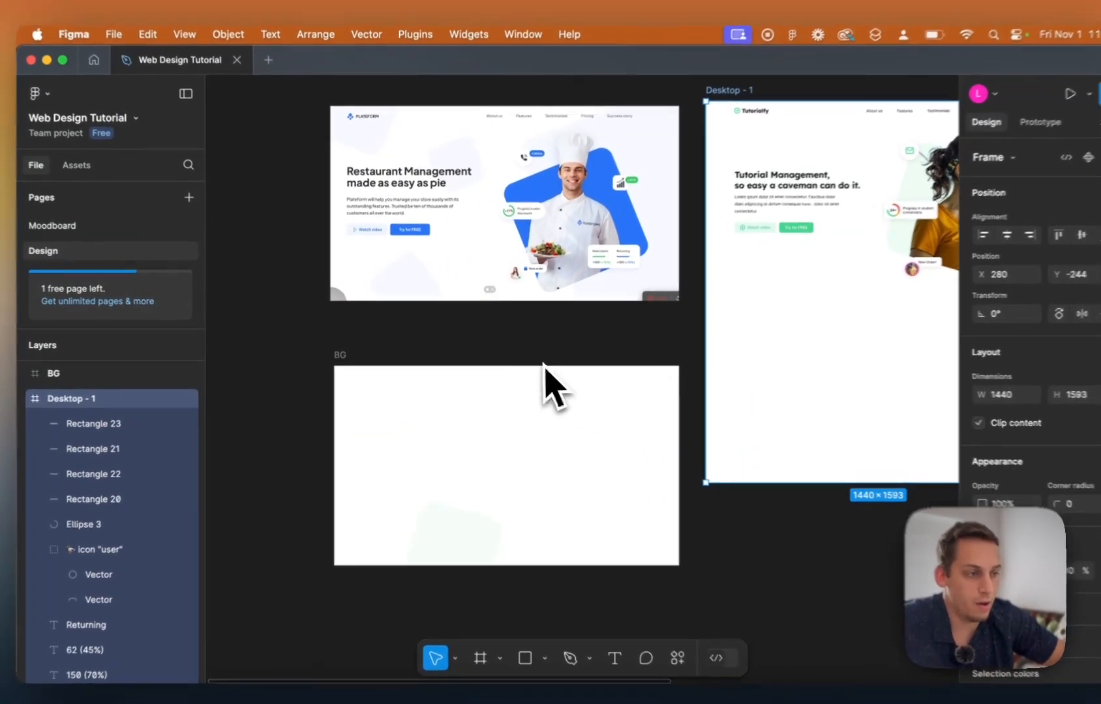
scroll(435, 325, right, 4)
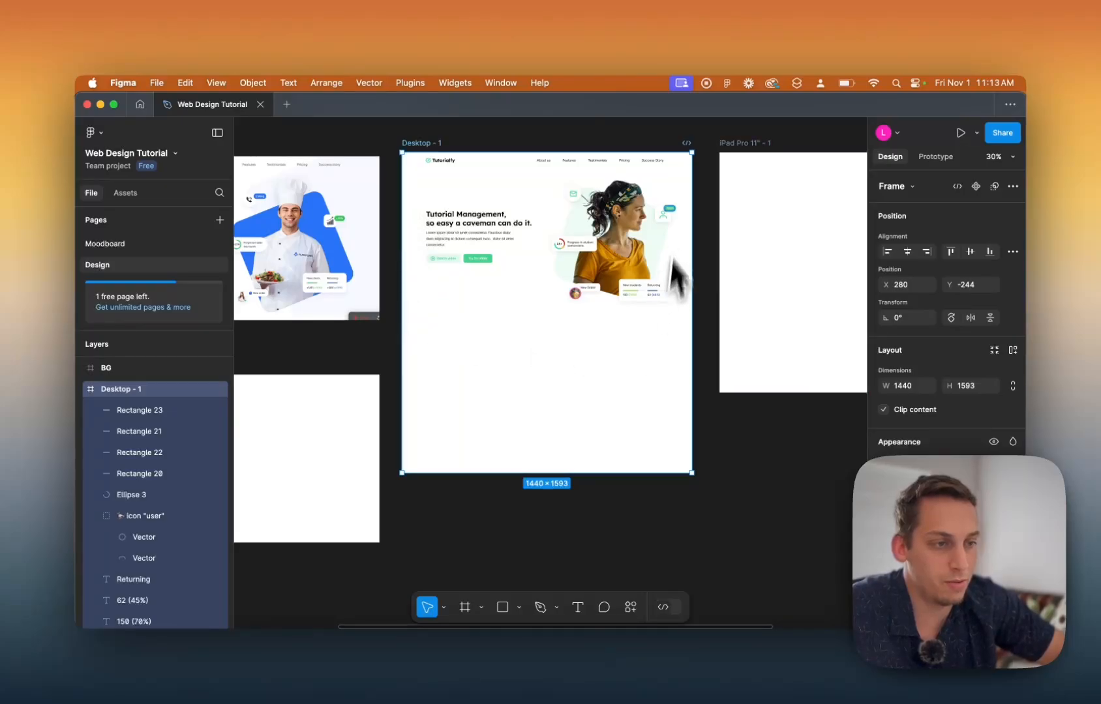
scroll(559, 270, left, 5)
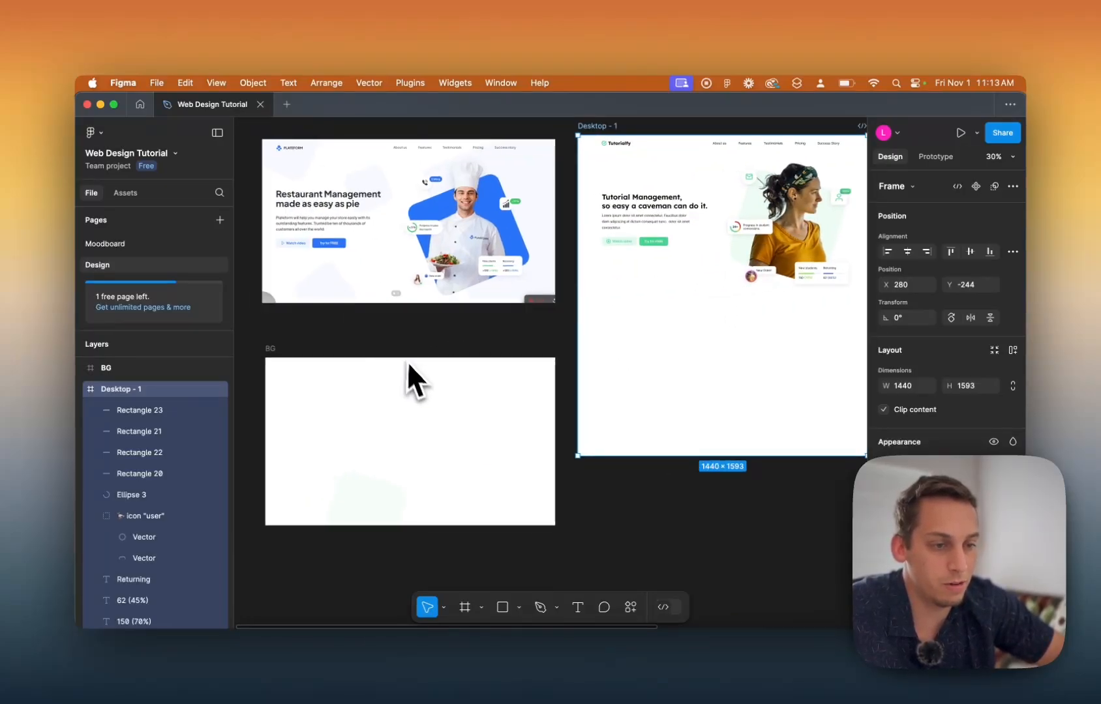
scroll(377, 456, up, 6)
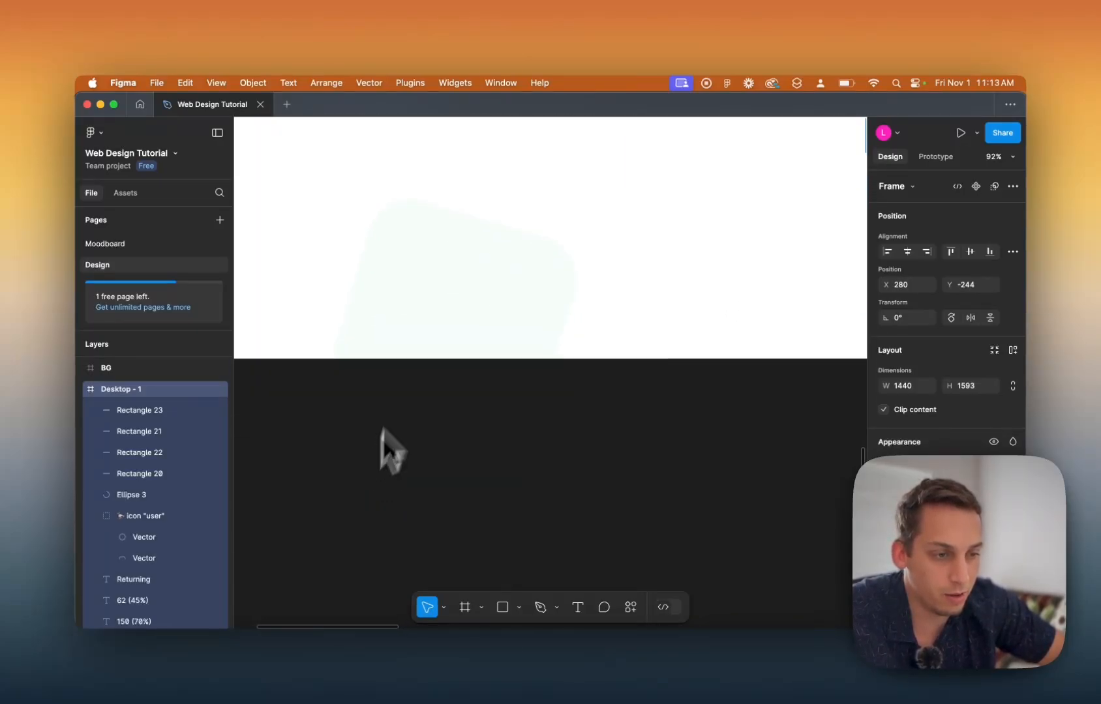
scroll(493, 351, down, 5)
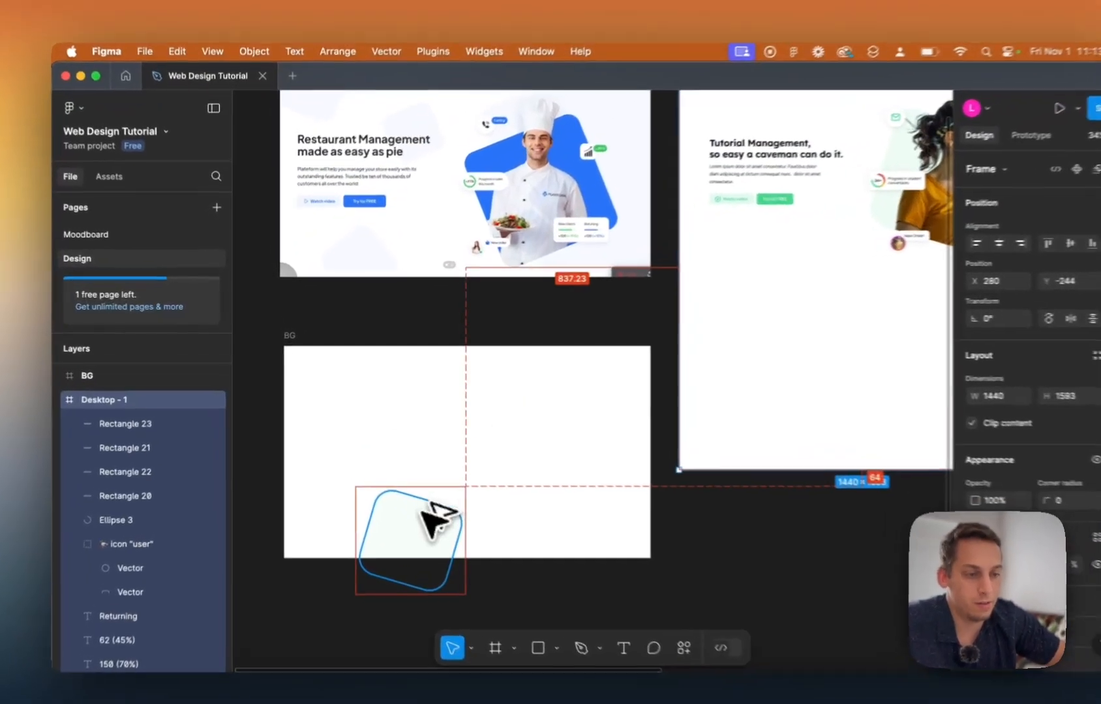
drag(423, 510, 455, 416)
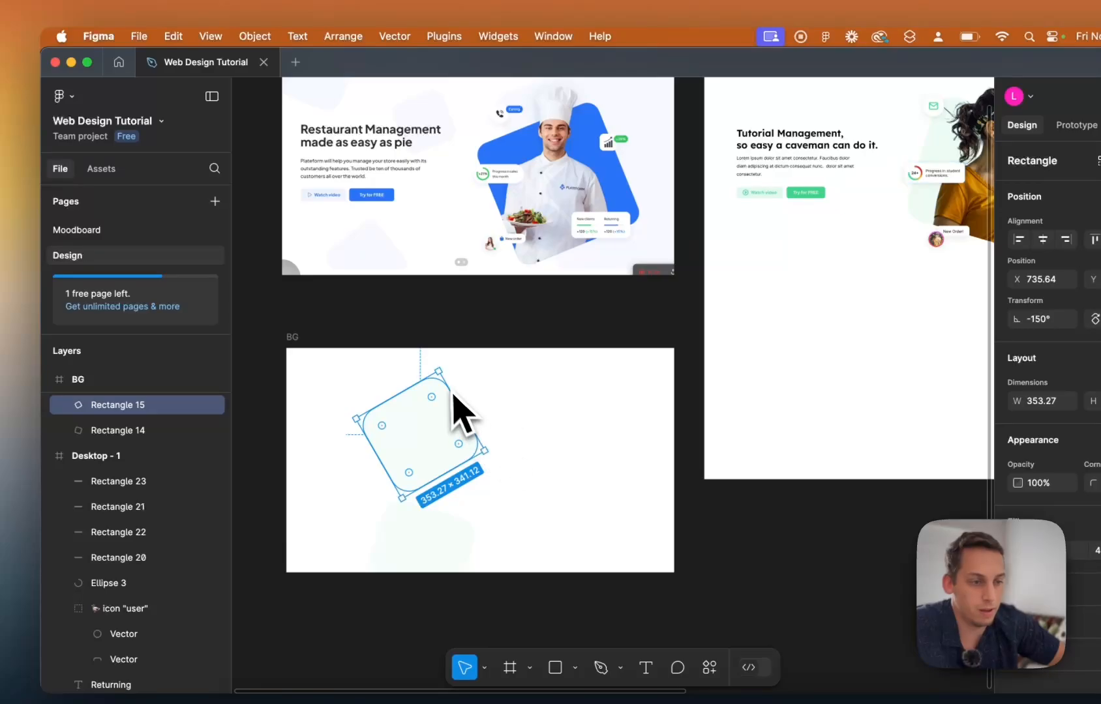
Add another copy at BG's upper-left corner, rotated to -75° and scaled to about 186 × 180, and scale the middle rectangle to about 218 wide.
drag(442, 364, 331, 393)
key(super+z)
key(k)
scroll(341, 386, up, 5)
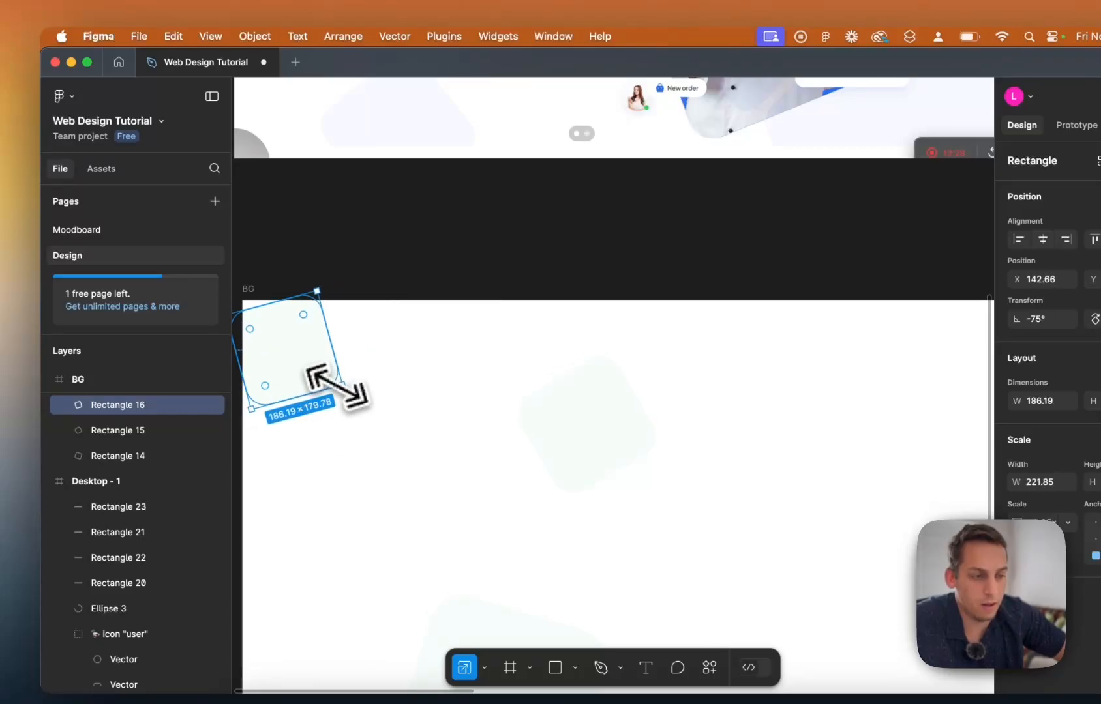
scroll(344, 412, down, 3)
scroll(343, 417, up, 10)
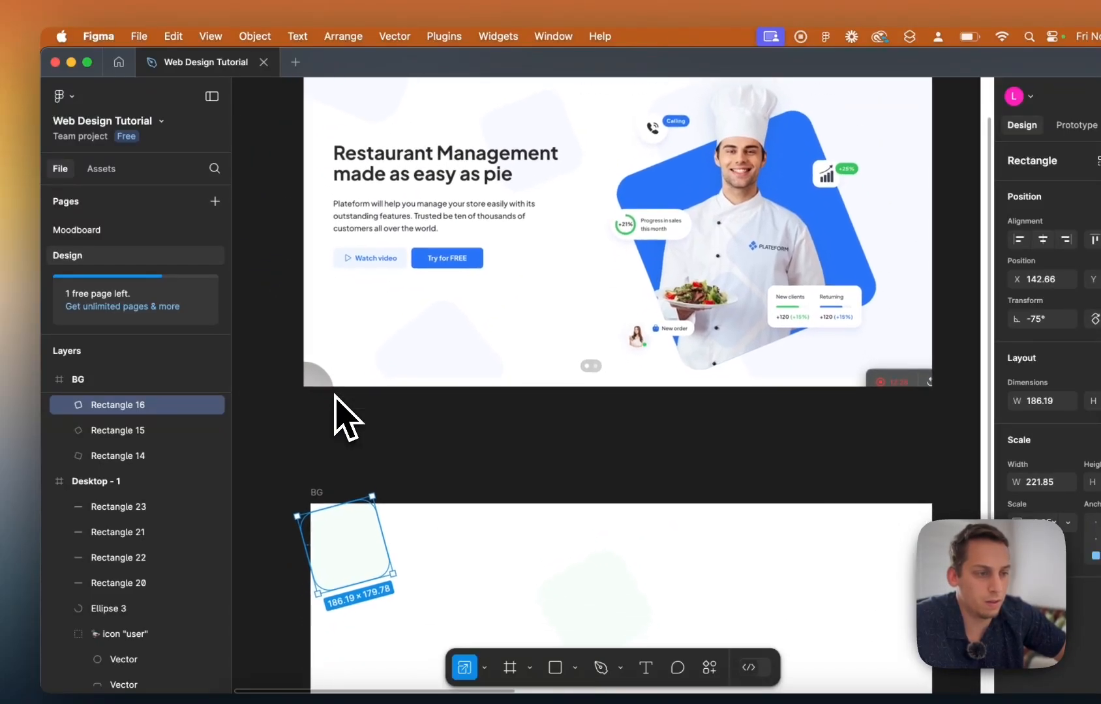
scroll(344, 417, down, 5)
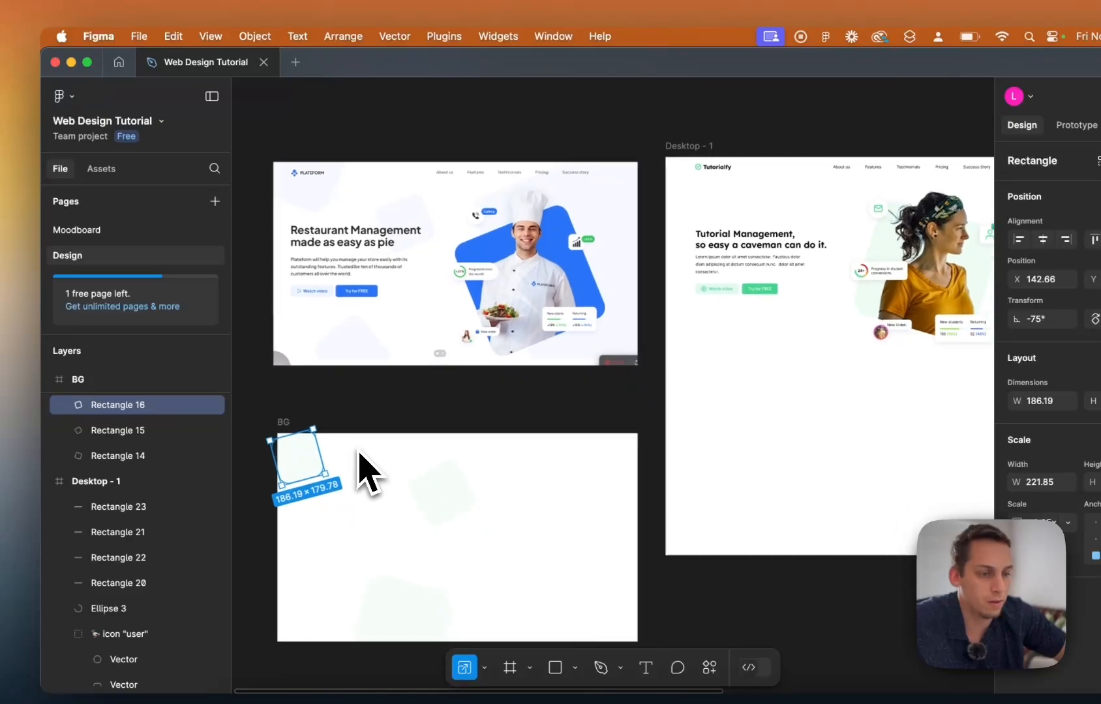
Duplicate the small corner rectangle into the right half of the BG frame and scale the copy to about 398 × 385.
scroll(349, 451, down, 2)
drag(311, 432, 542, 452)
scroll(537, 452, down, 5)
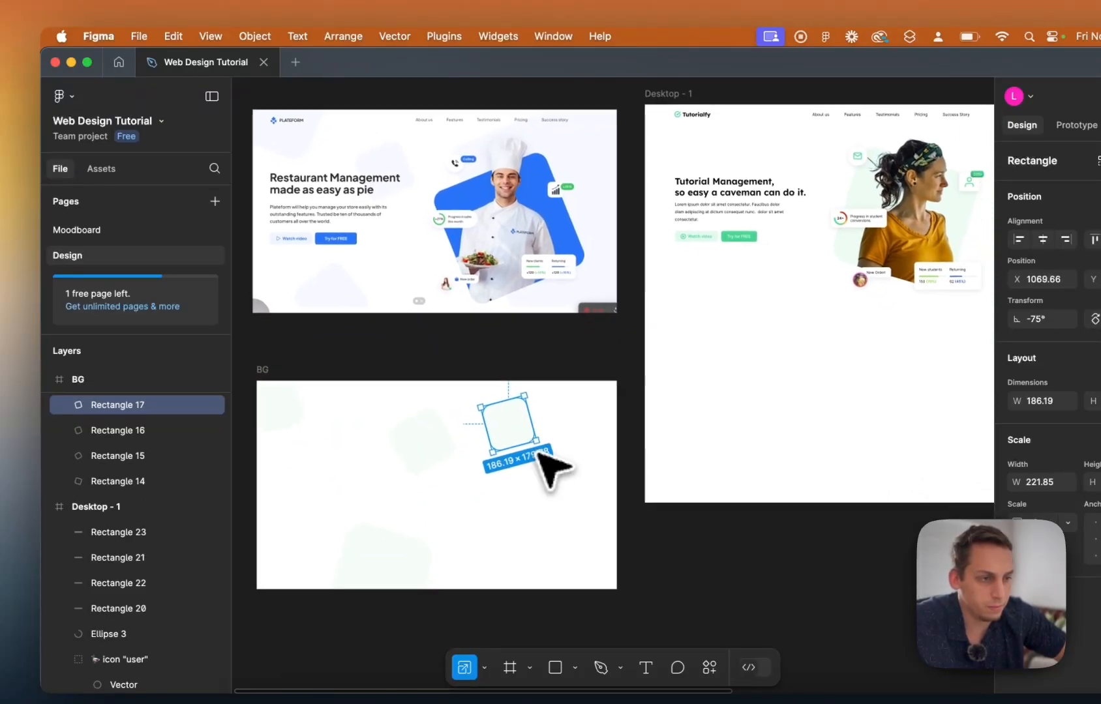
scroll(536, 450, left, 3)
click(458, 383)
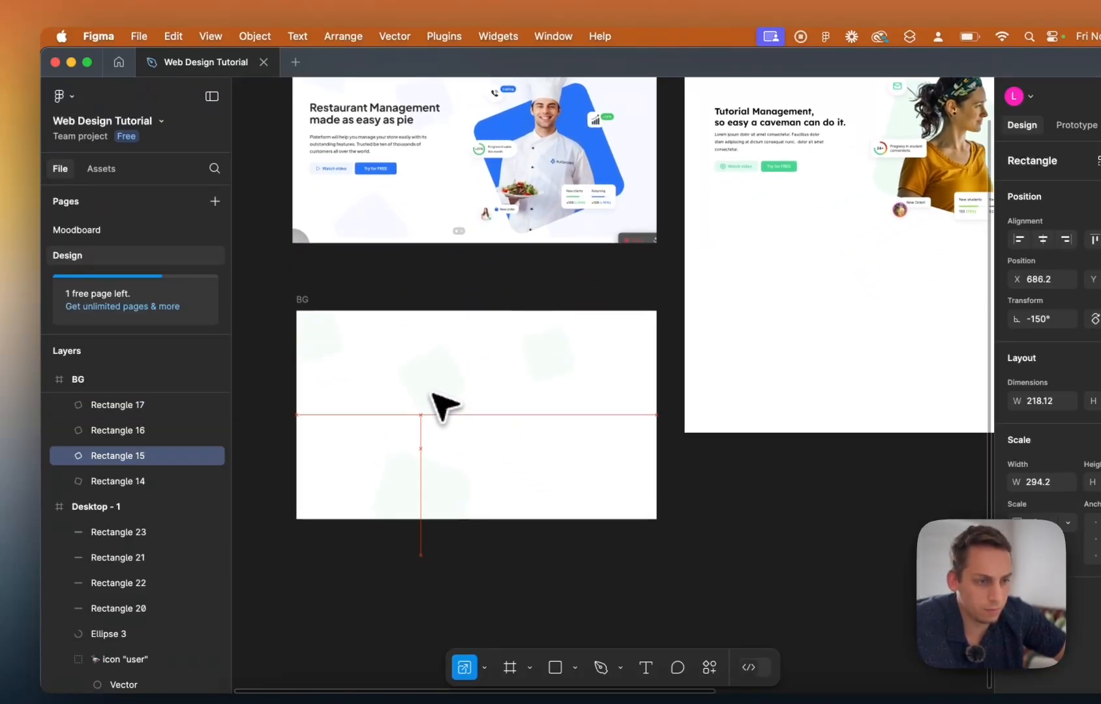
click(425, 460)
click(546, 359)
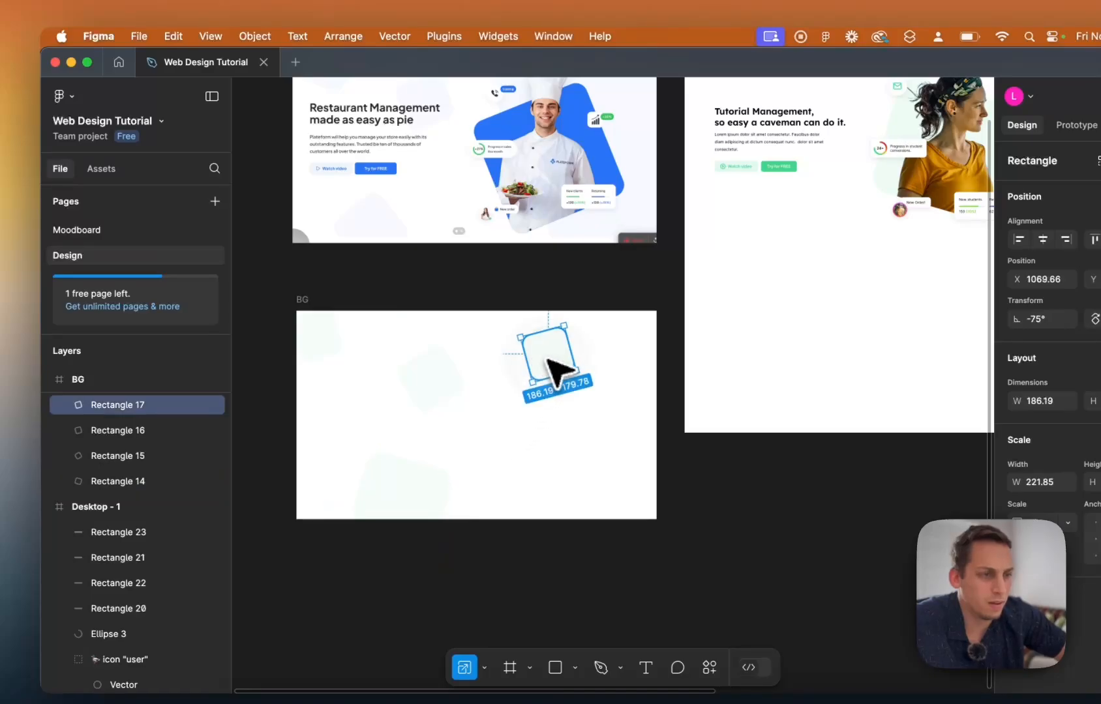
drag(562, 367, 594, 341)
scroll(585, 355, up, 5)
scroll(585, 355, right, 4)
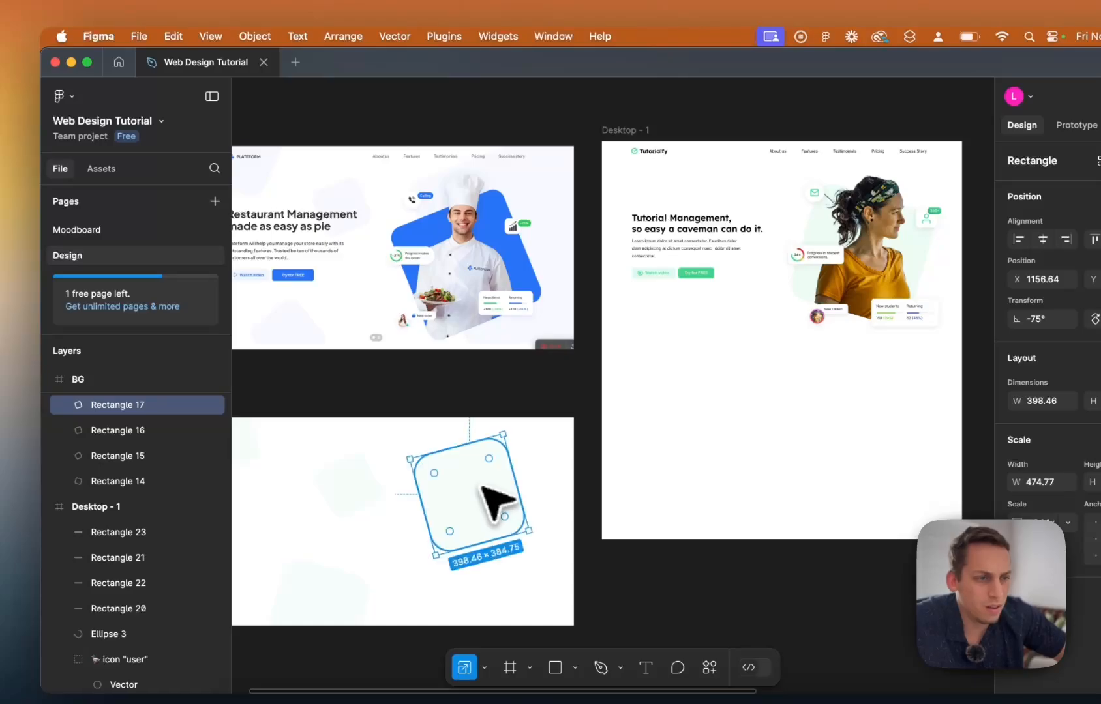
Enlarge BG's right-hand rectangle to about 825 × 796 and position it at X 1499.13, Y -22, overflowing the frame's right edge.
scroll(543, 163, up, 5)
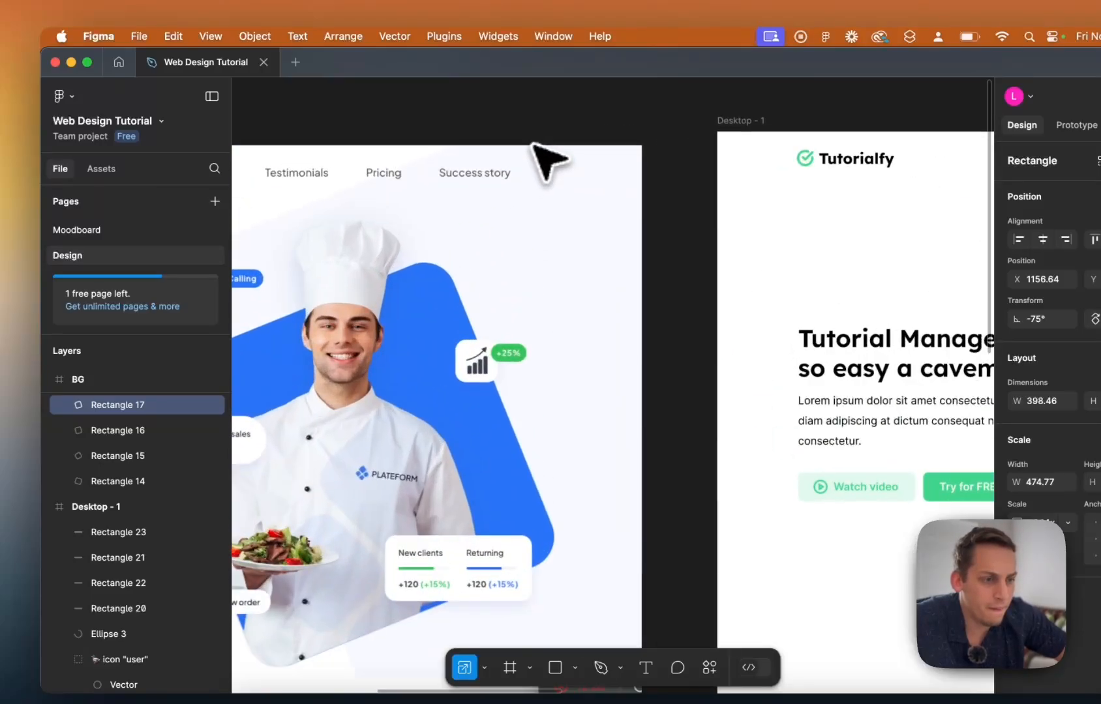
scroll(499, 186, down, 5)
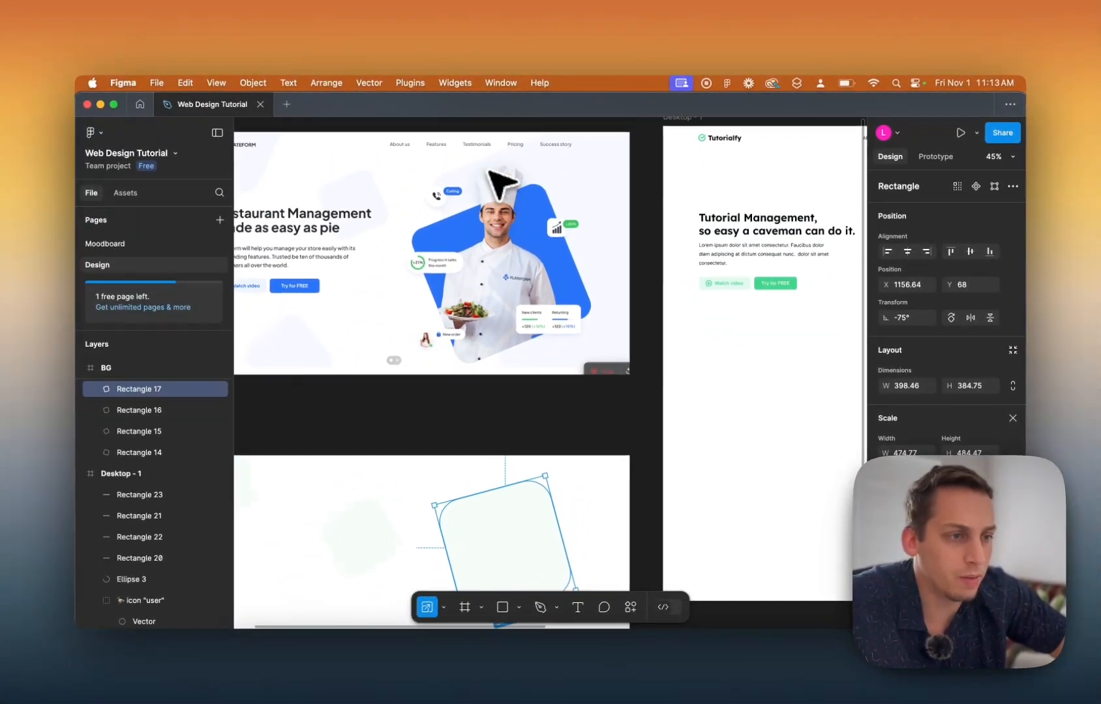
scroll(557, 192, down, 3)
scroll(558, 192, right, 2)
scroll(543, 180, down, 5)
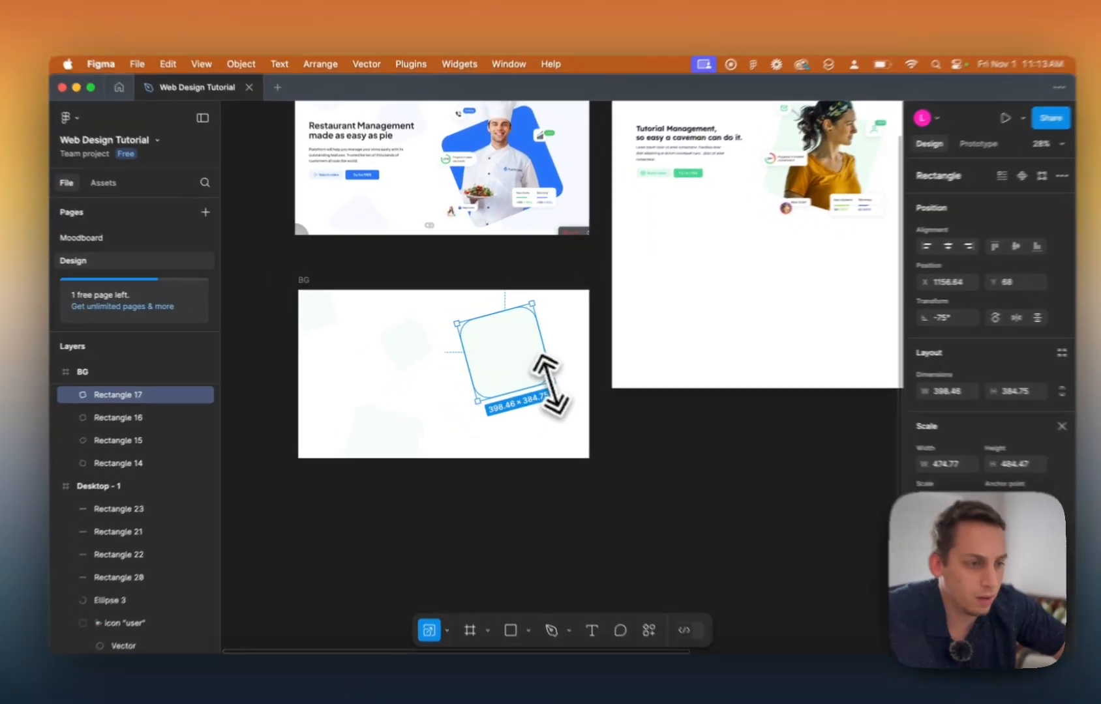
drag(535, 378, 663, 461)
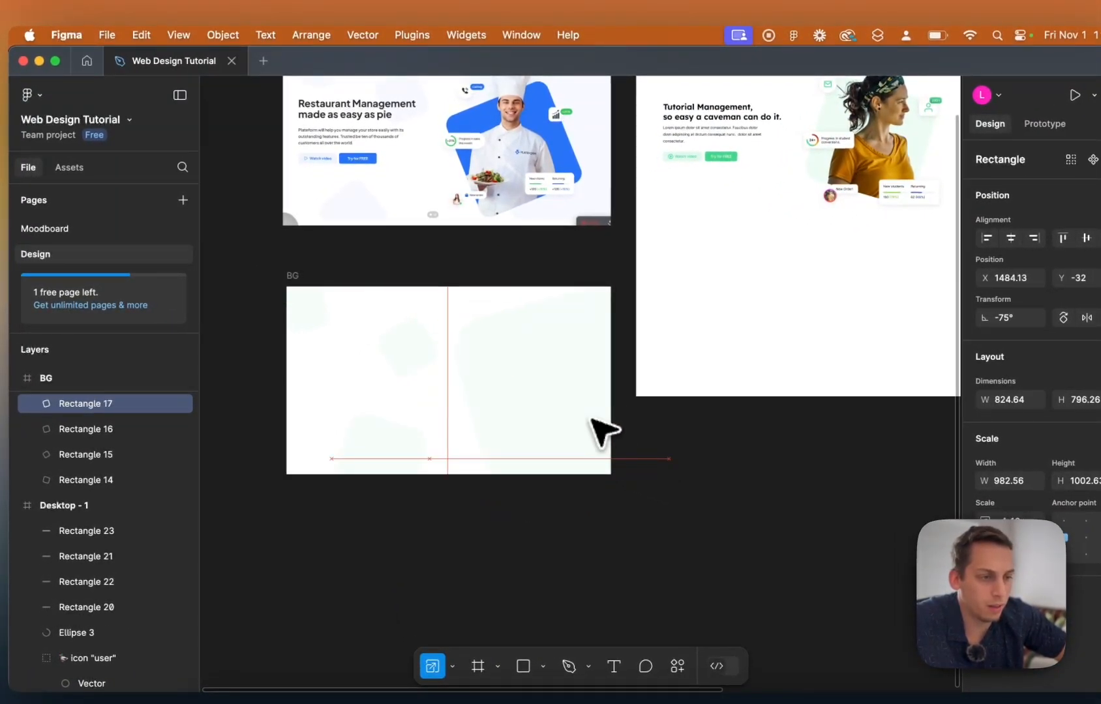
scroll(678, 448, down, 2)
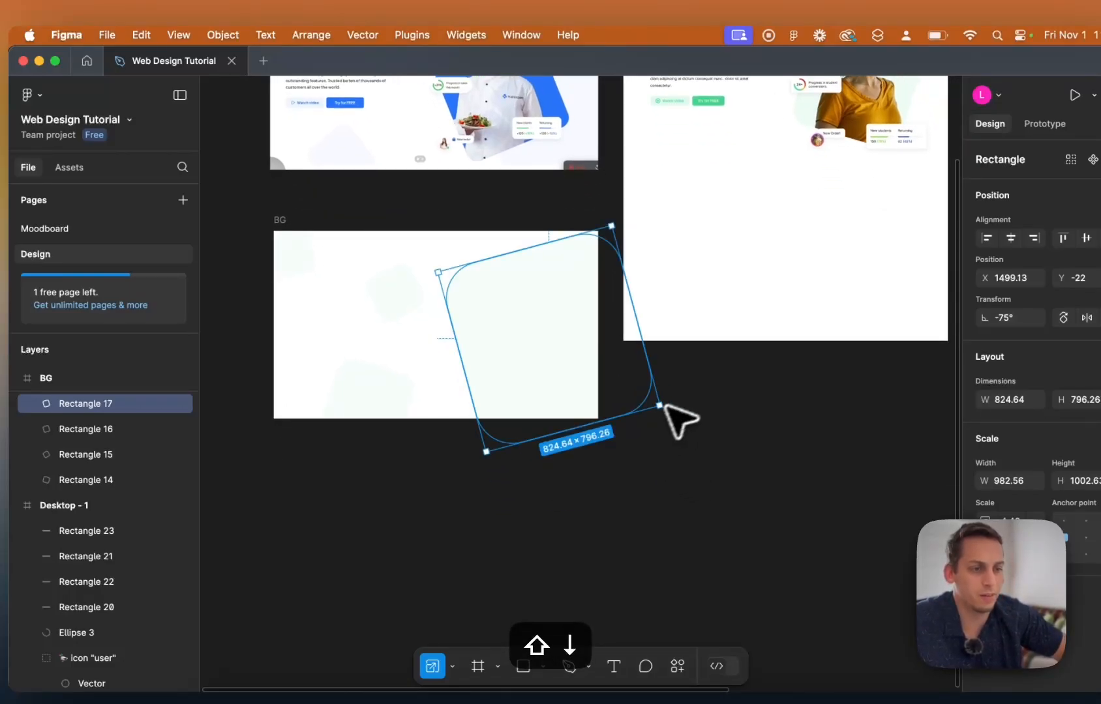
click(689, 404)
Set the fill opacity of all four pale green rectangles in the BG frame to 6%.
click(313, 274)
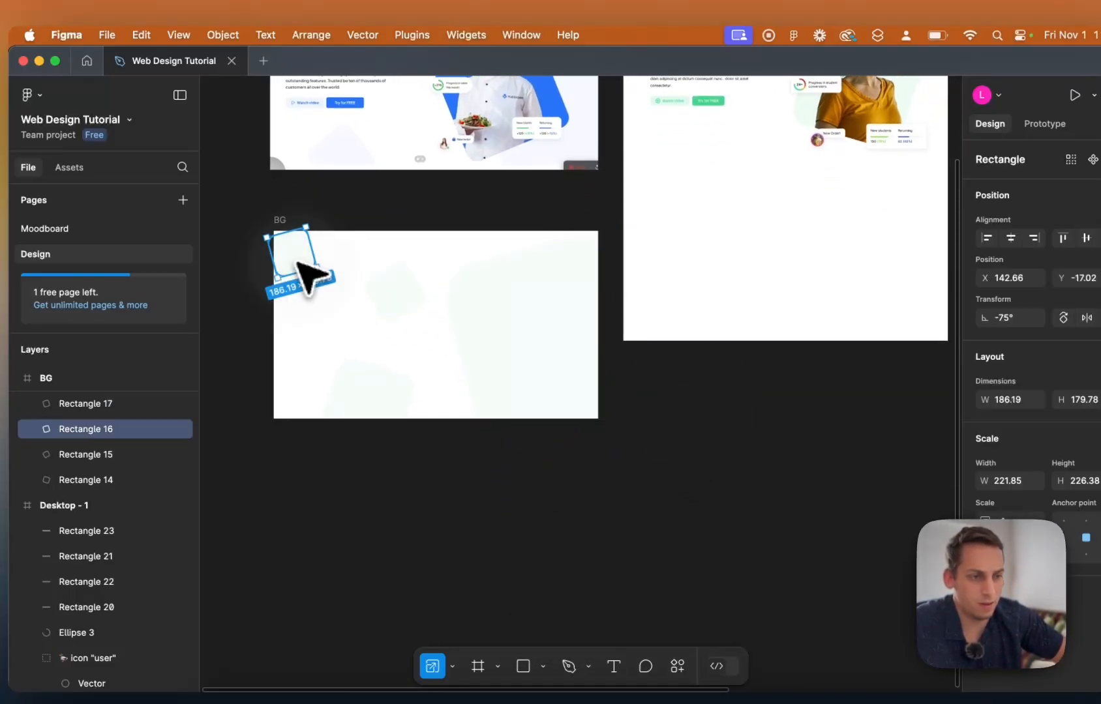
shift+click(380, 291)
shift+click(360, 371)
shift+click(534, 340)
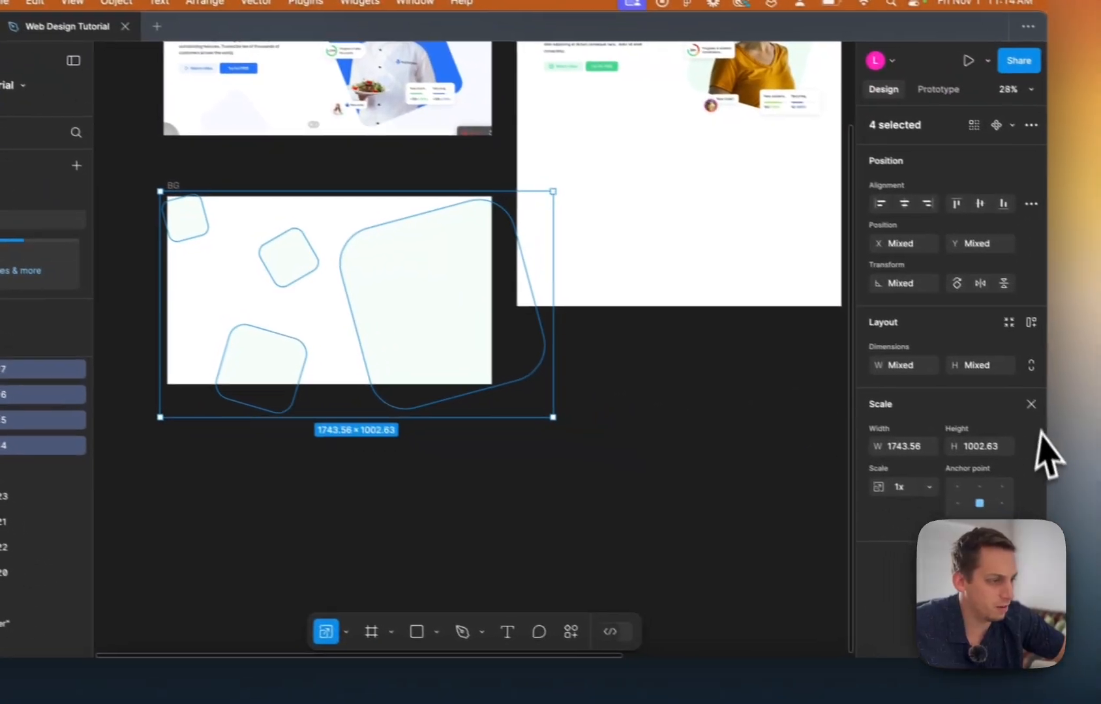
click(1100, 438)
key(Up)
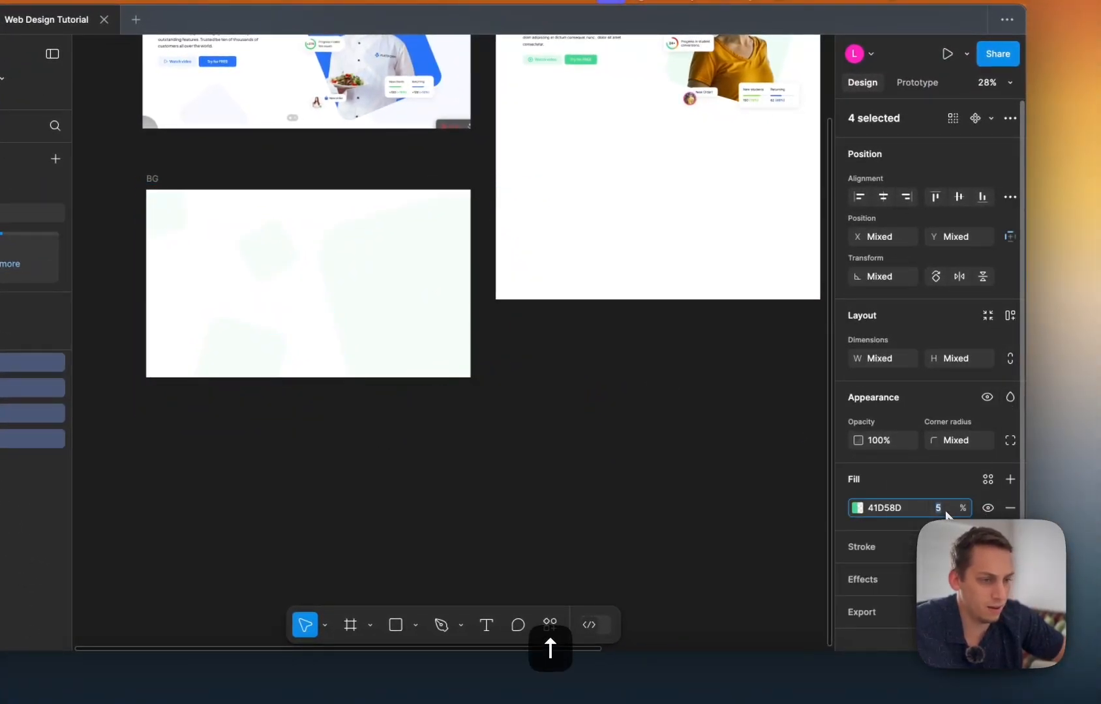
click(625, 419)
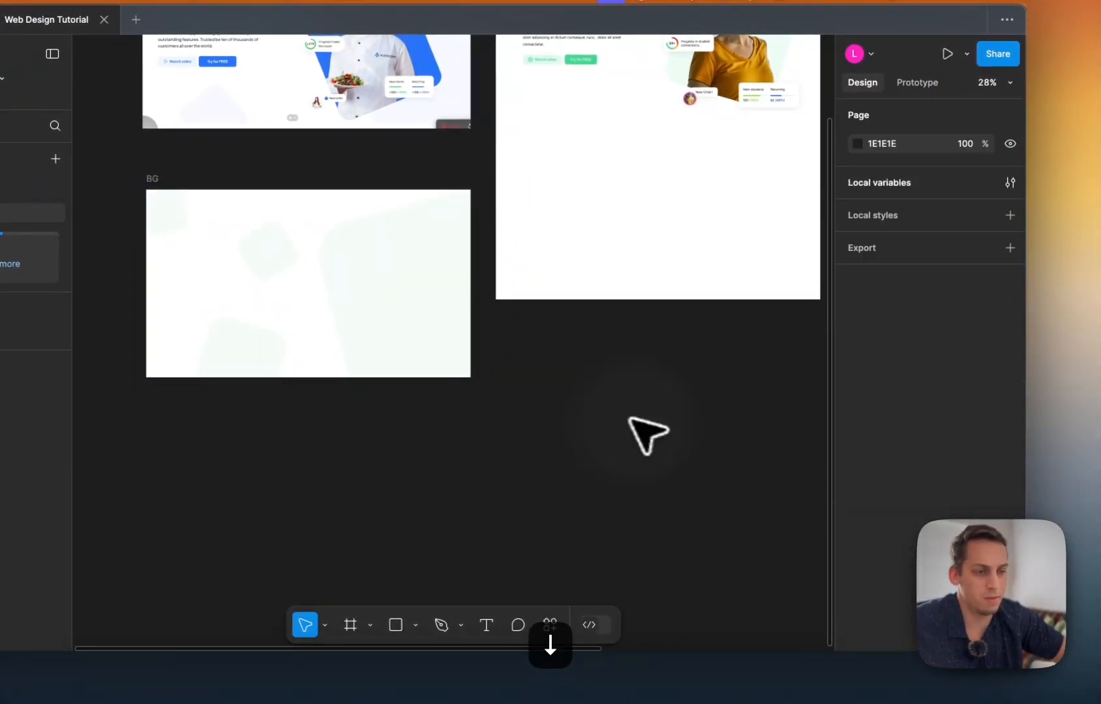
Move the BG frame into Desktop - 1, over the lower part of the page, and align it horizontally at X 0.
scroll(624, 419, down, 5)
click(359, 281)
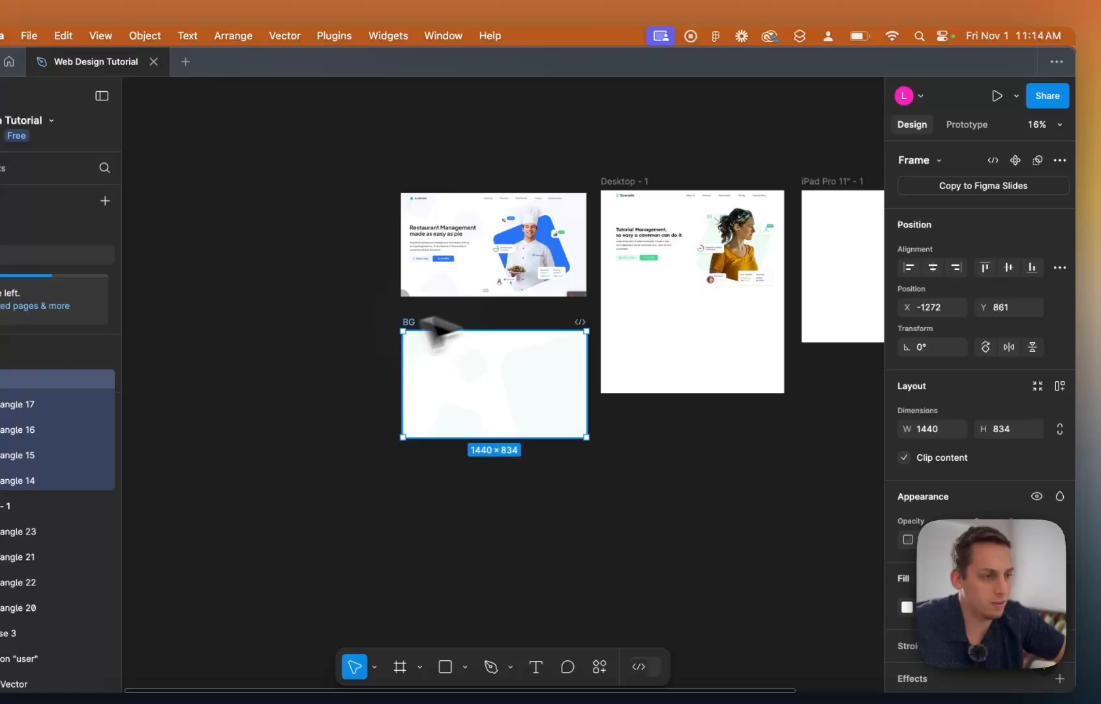
drag(428, 323, 617, 266)
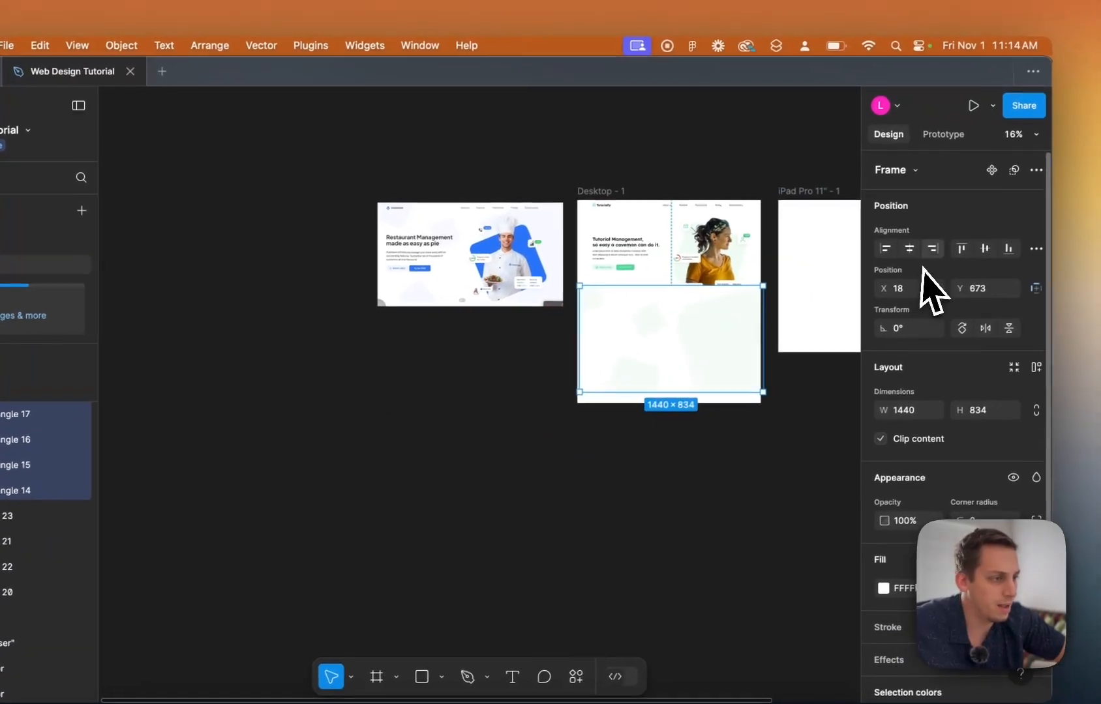
click(933, 240)
Send the BG frame to the back of Desktop - 1's layers, beneath the Rough Draft group.
scroll(708, 320, up, 3)
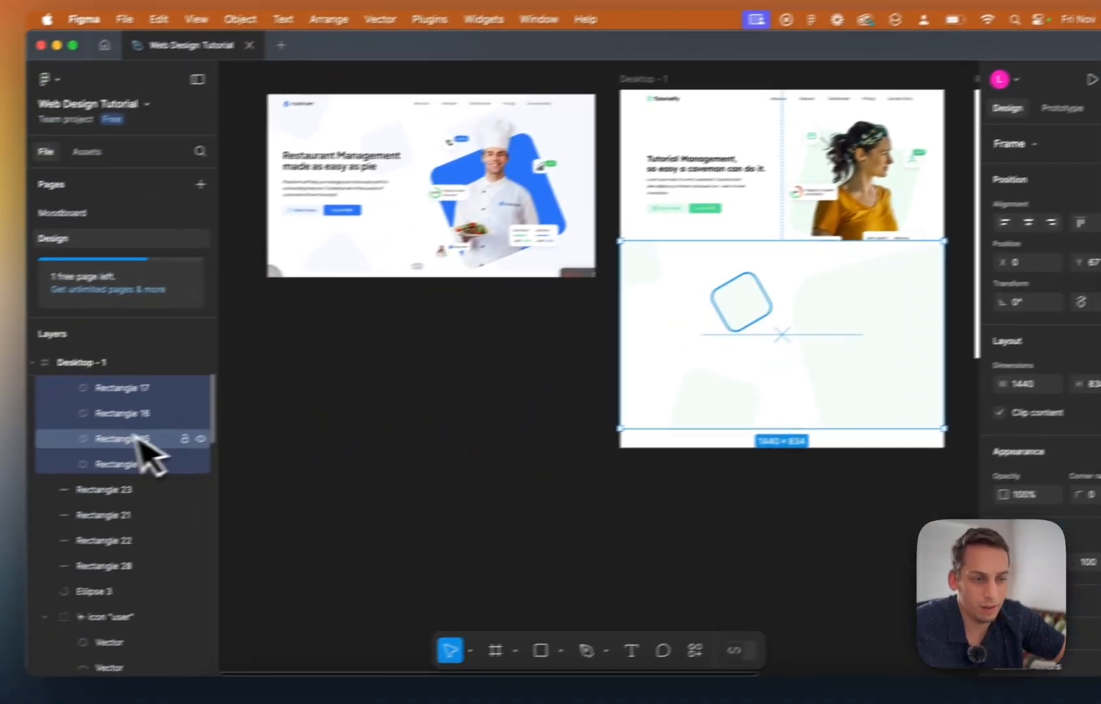
scroll(135, 434, up, 3)
click(97, 430)
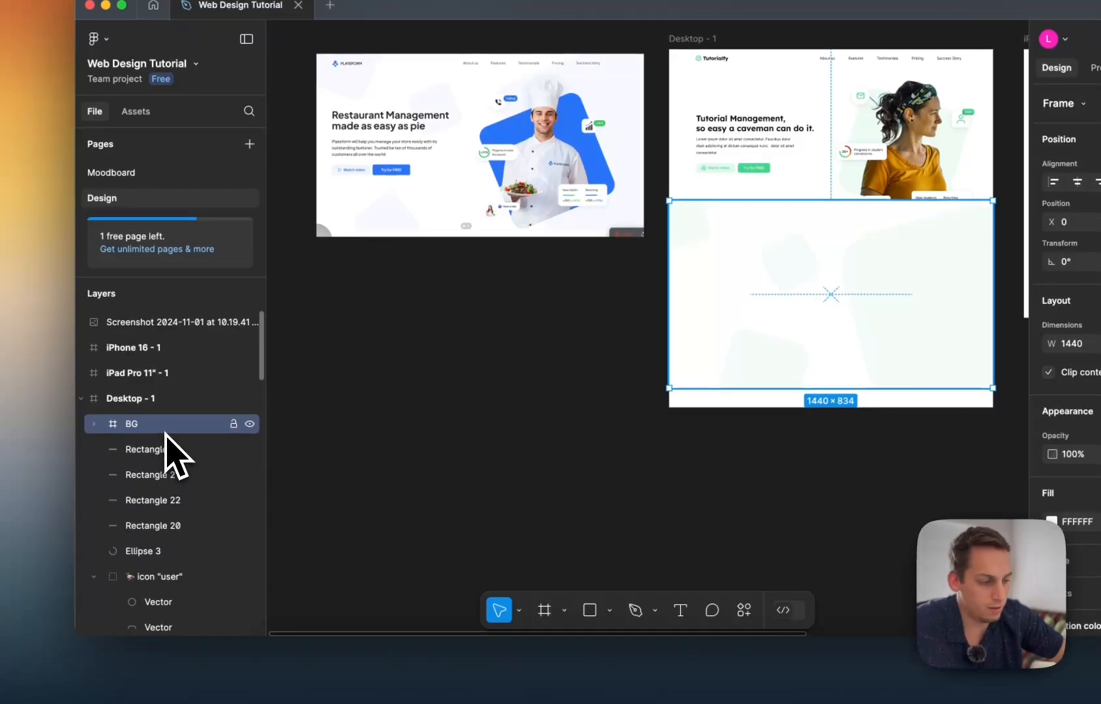
key(bracketleft)
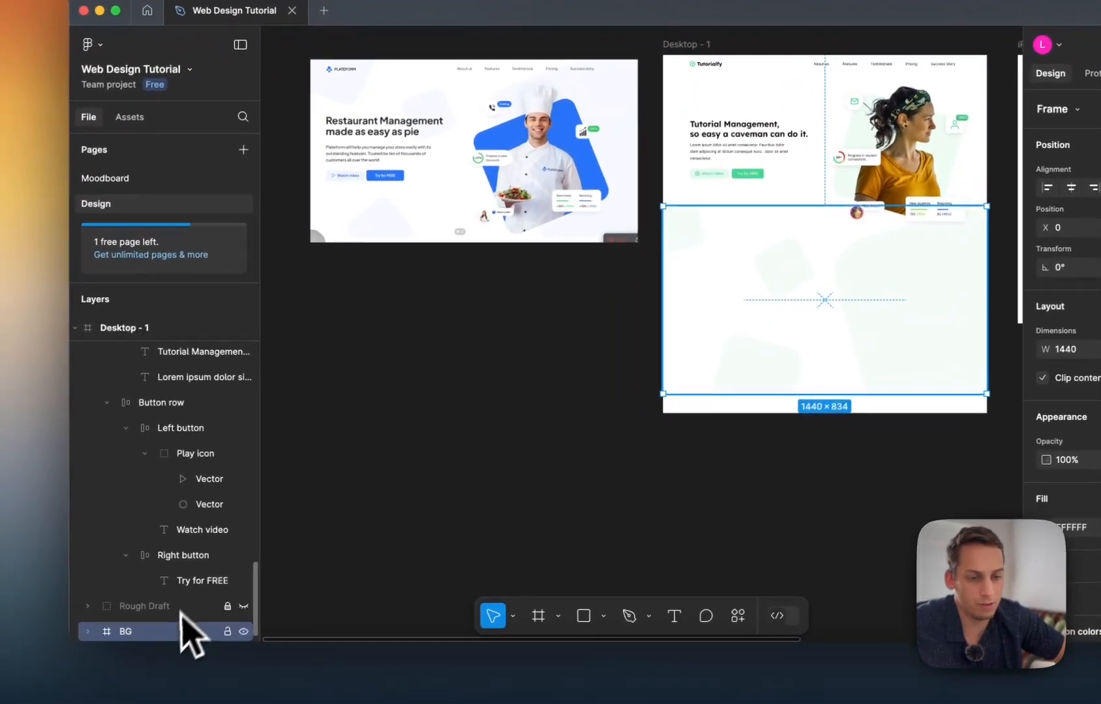
right_click(110, 646)
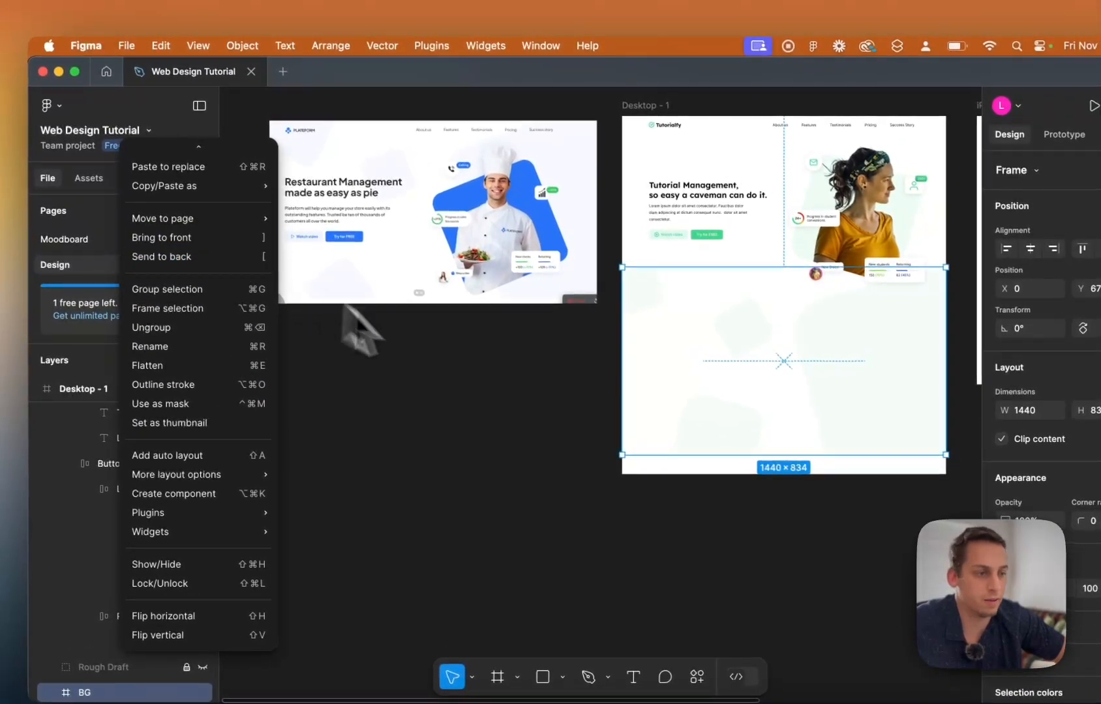
click(455, 378)
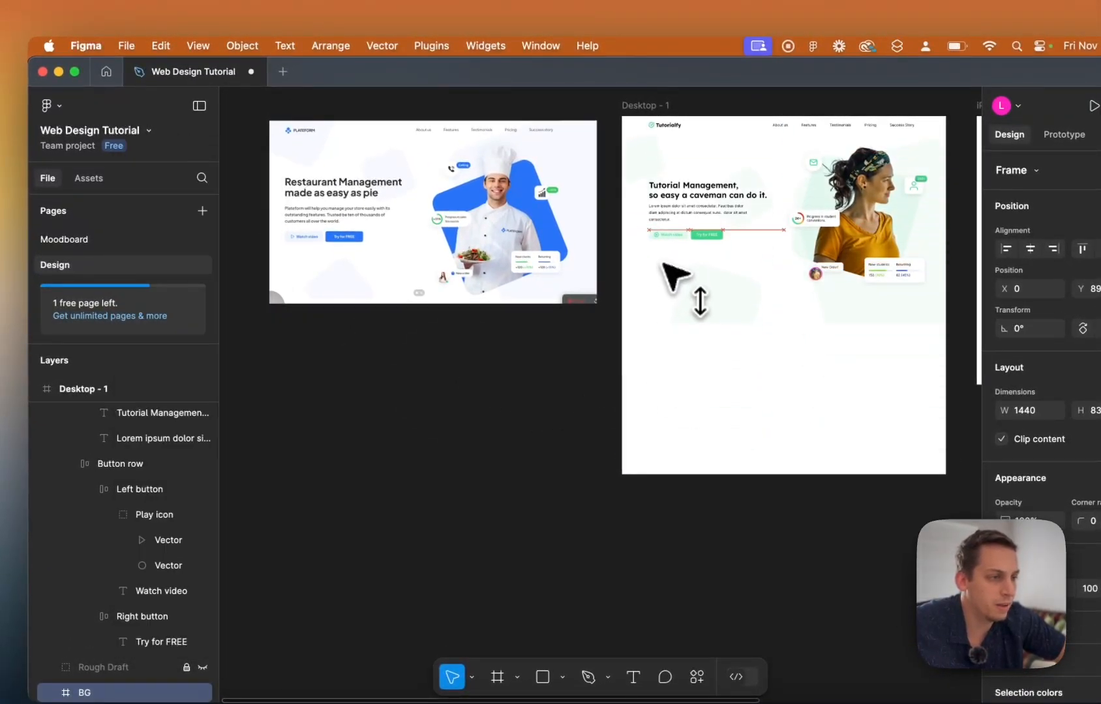
Move the BG frame up behind the tutorial hero so it sits at Y 0 in Desktop - 1.
scroll(660, 262, up, 5)
scroll(636, 302, up, 2)
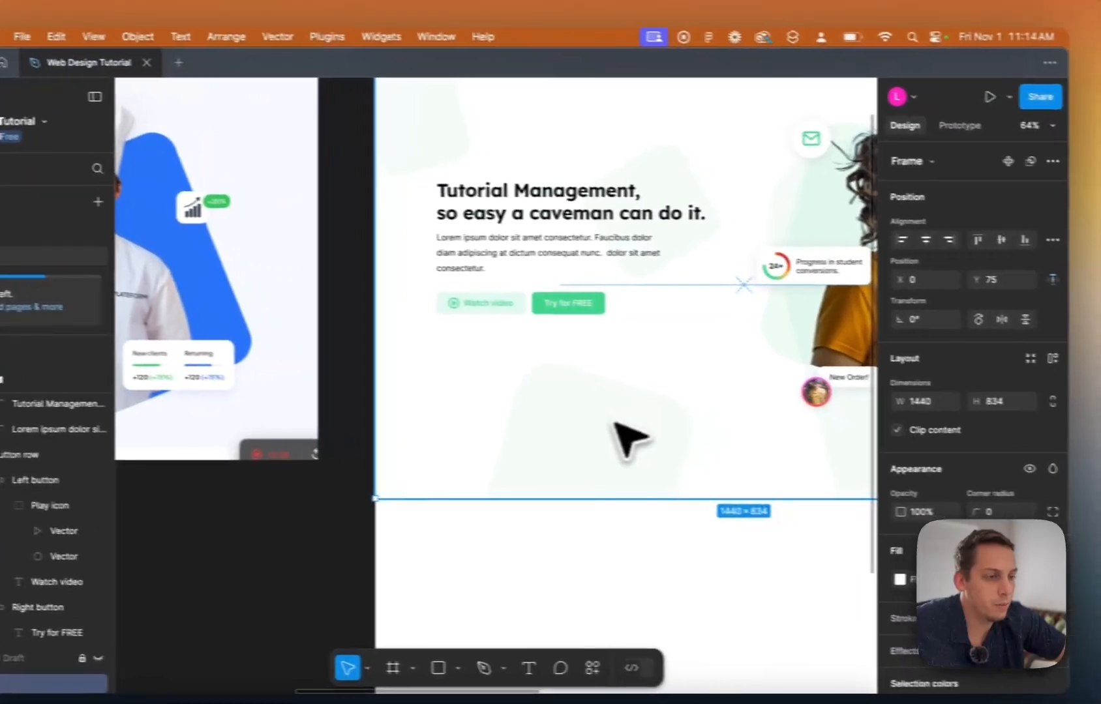
scroll(720, 434, down, 3)
drag(586, 422, 586, 413)
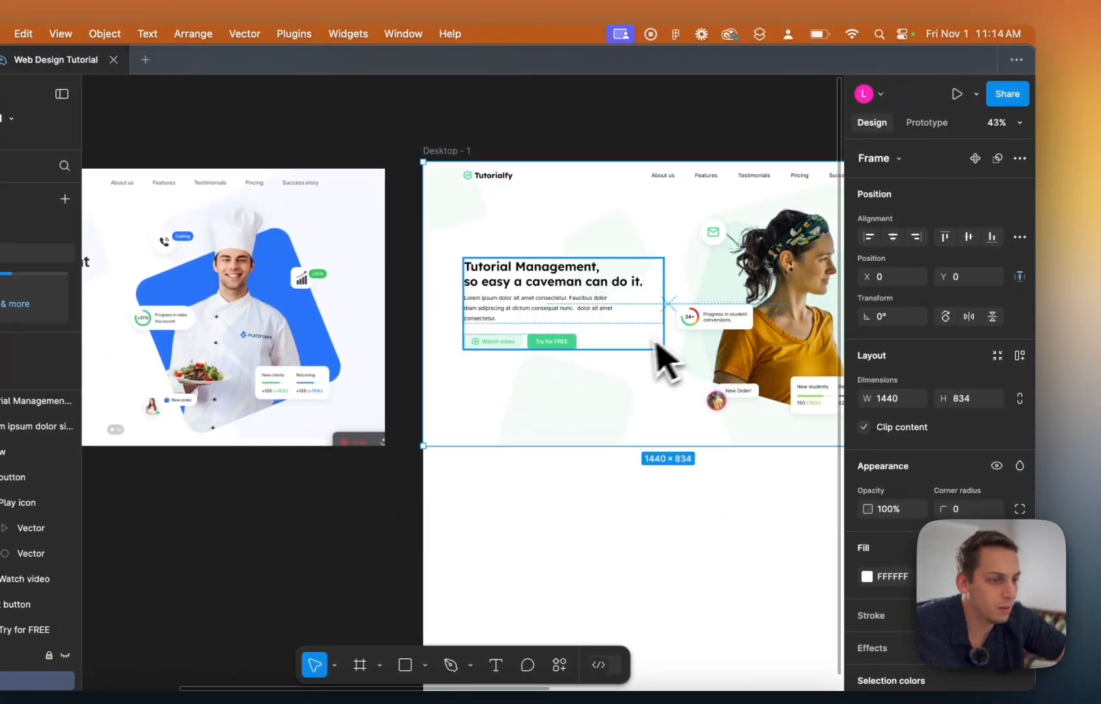
scroll(652, 365, down, 3)
scroll(652, 366, right, 5)
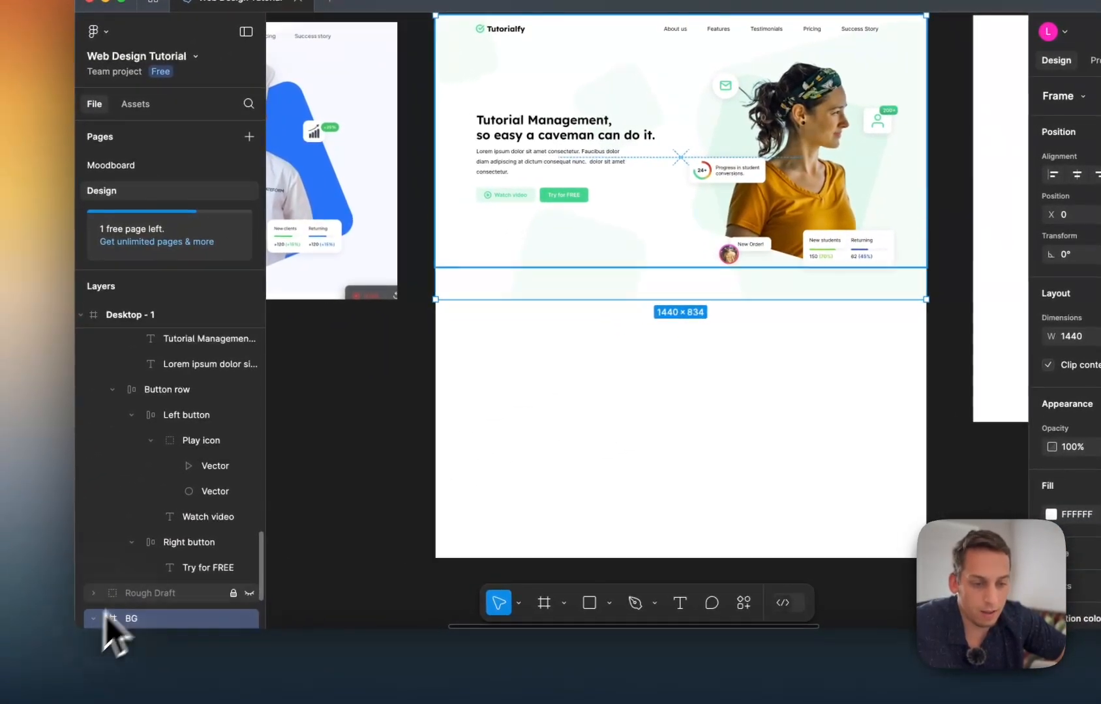
Select all four rectangles in the BG frame and lower their fill opacity to 4%.
click(95, 619)
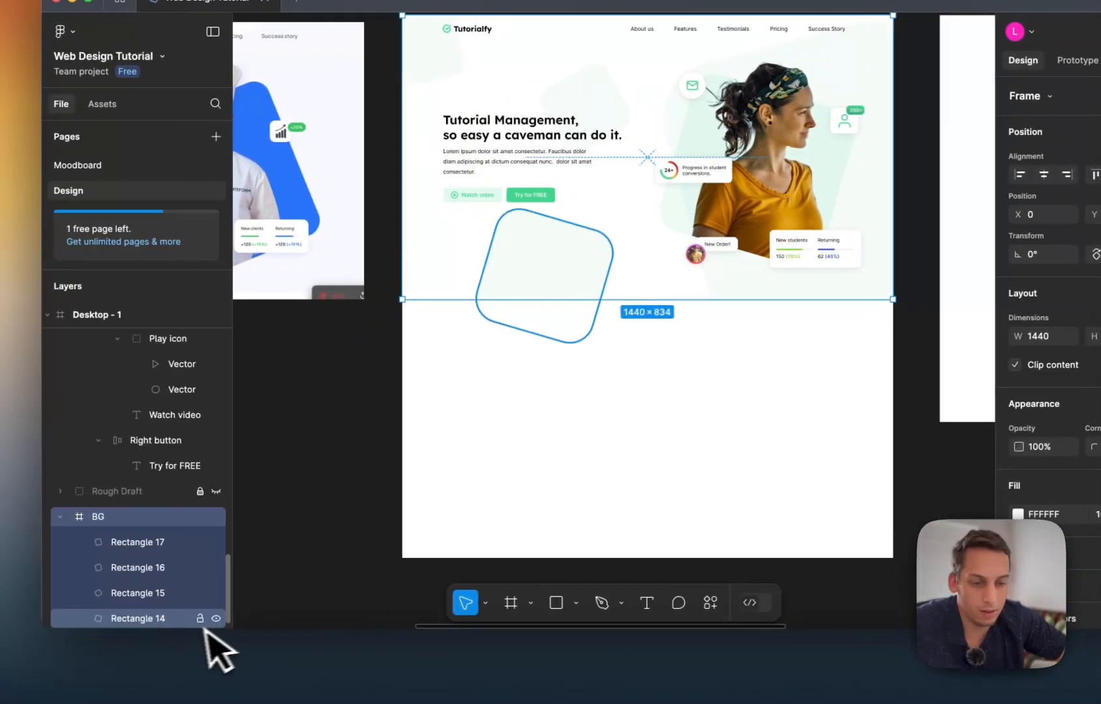
click(172, 620)
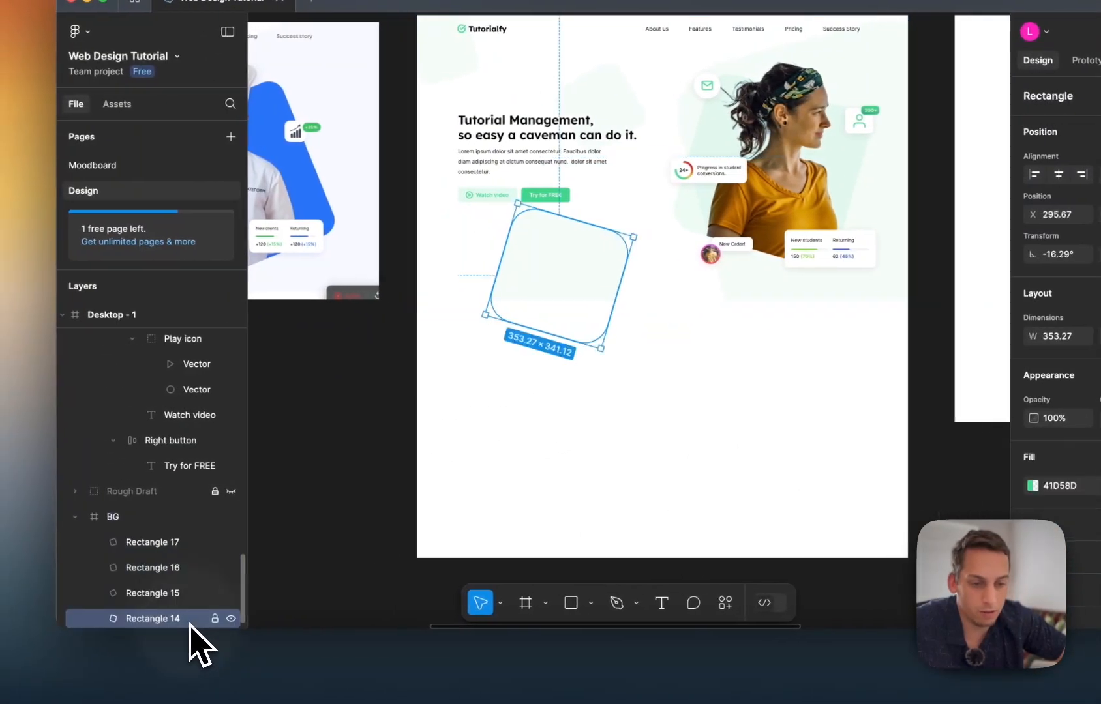
shift+click(169, 544)
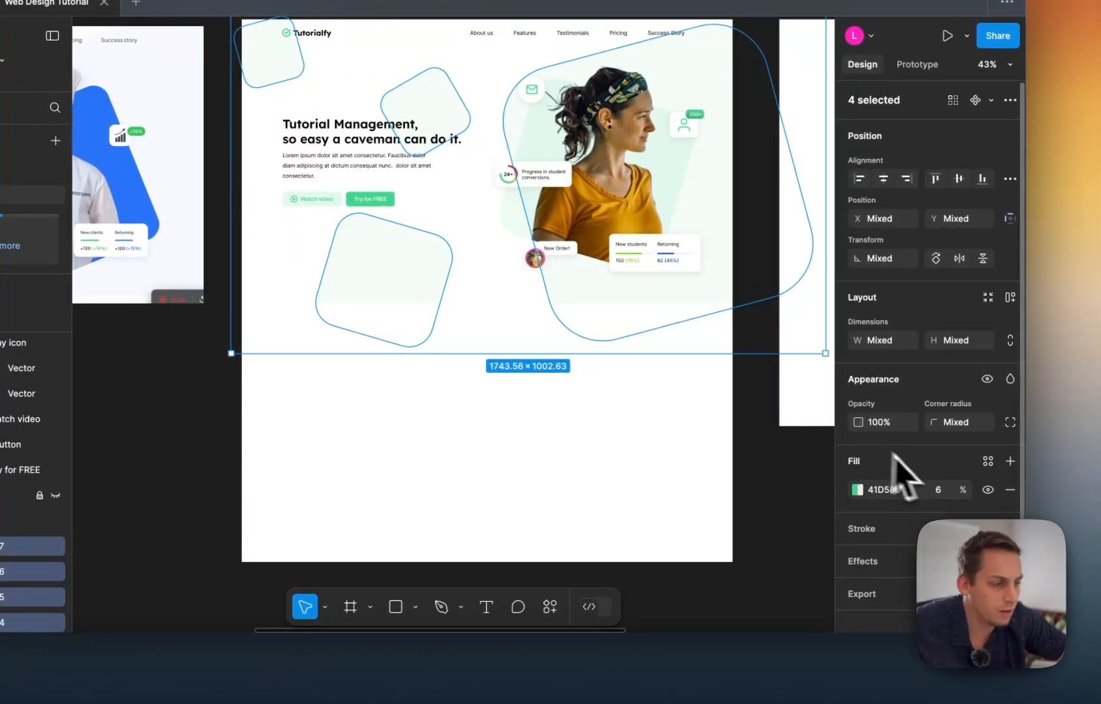
key(Down)
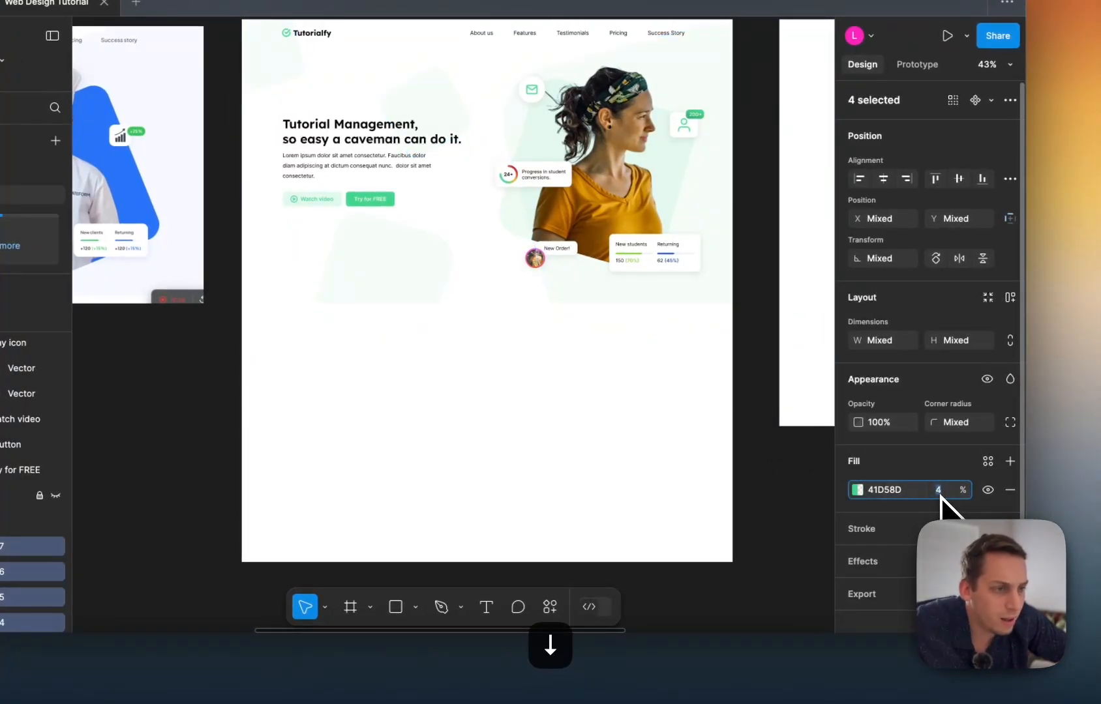
key(Down)
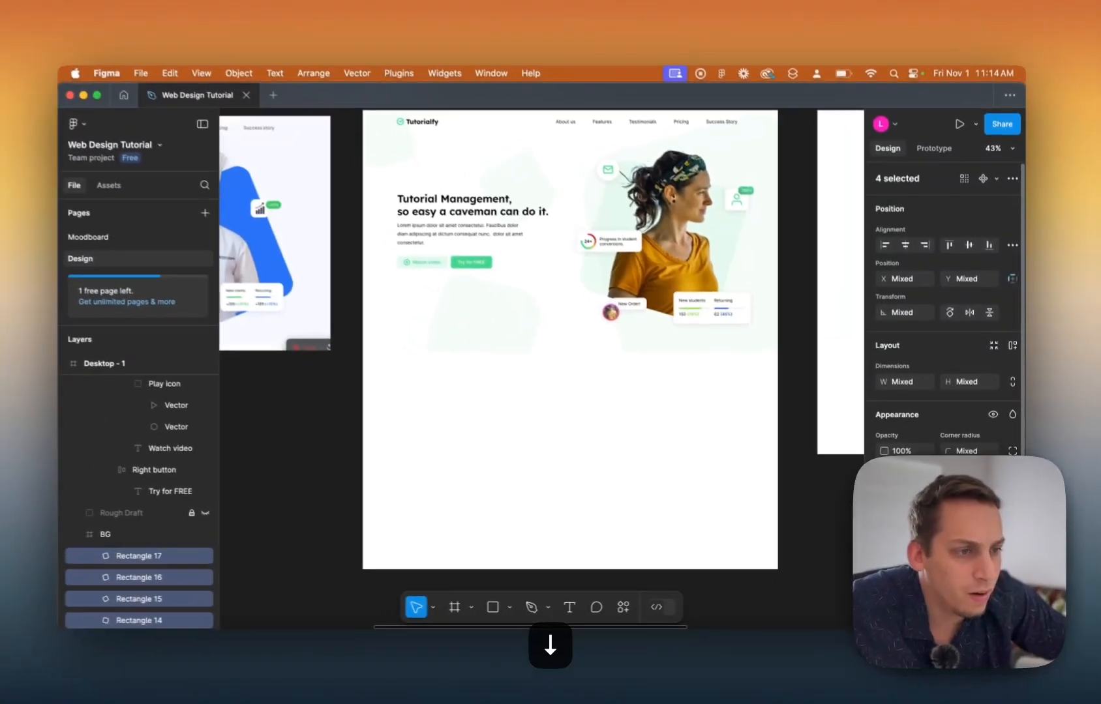
scroll(608, 332, left, 5)
scroll(662, 372, right, 5)
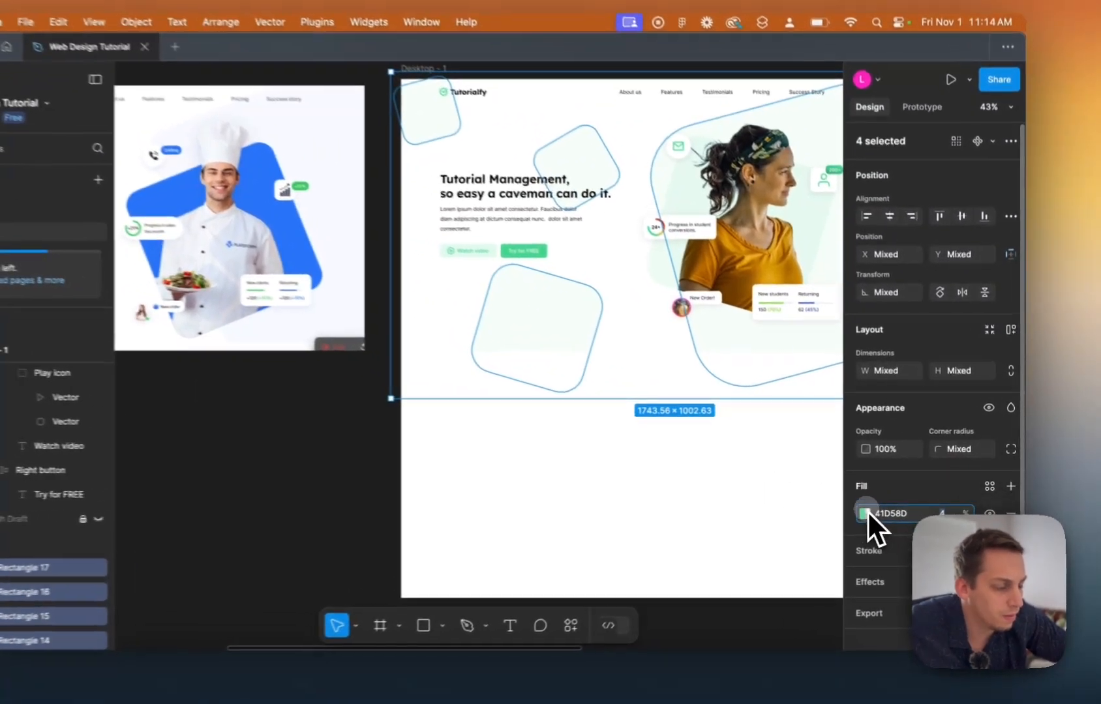
Recolour the four BG rectangles to light grey CFCFCF and fine-tune their fill opacity to a faint tint below 14%.
click(885, 509)
click(716, 290)
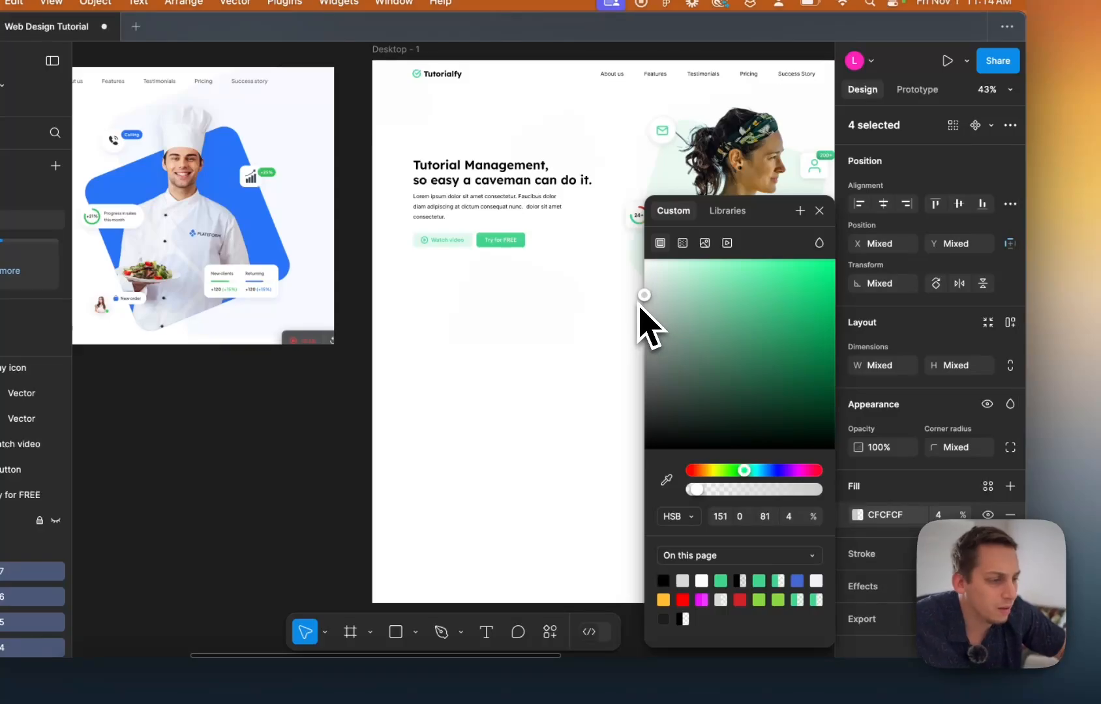
click(949, 515)
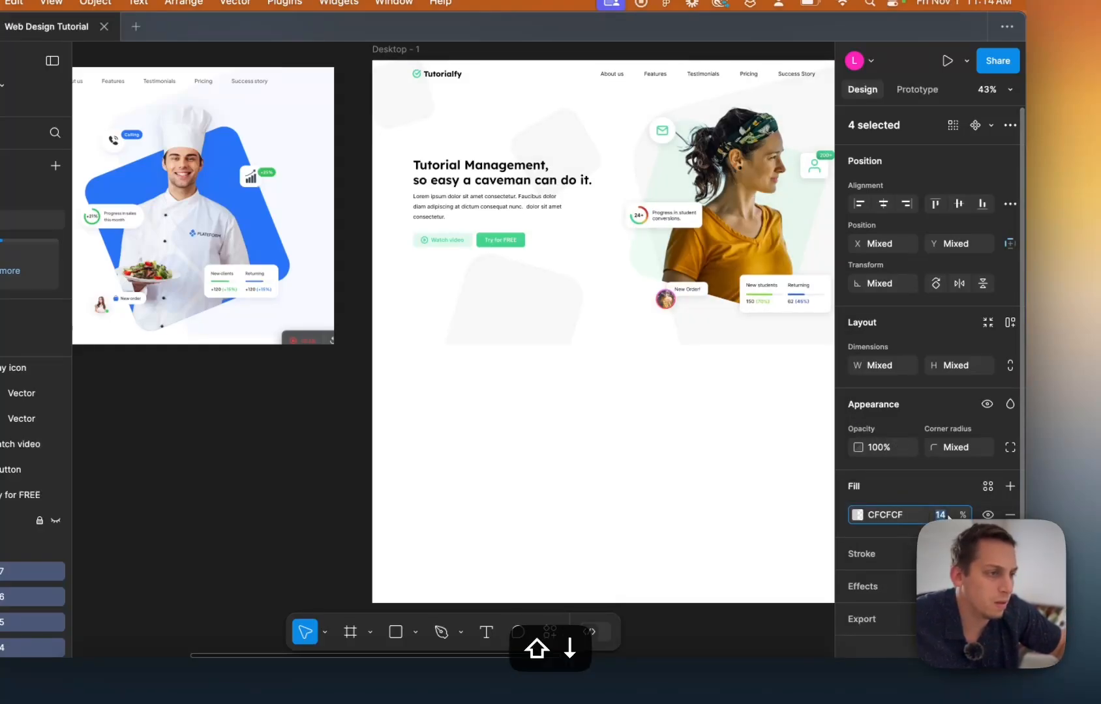
key(Down)
key(Down)
key(Down)
key(Down)
key(Down)
key(Down)
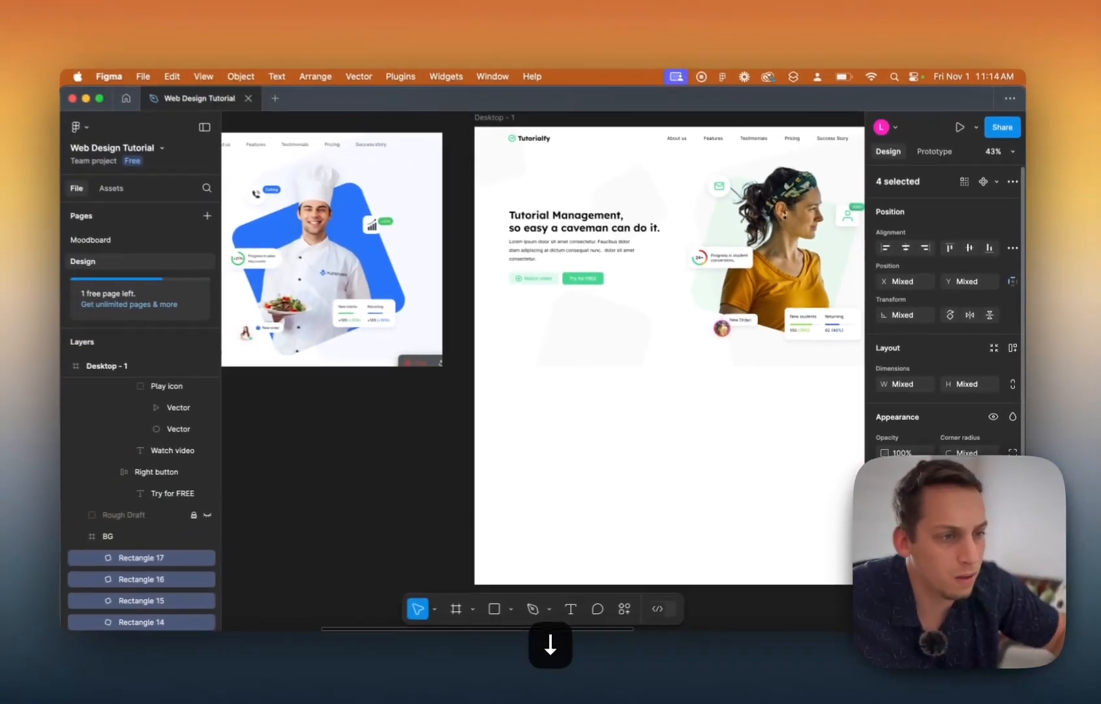
key(Up)
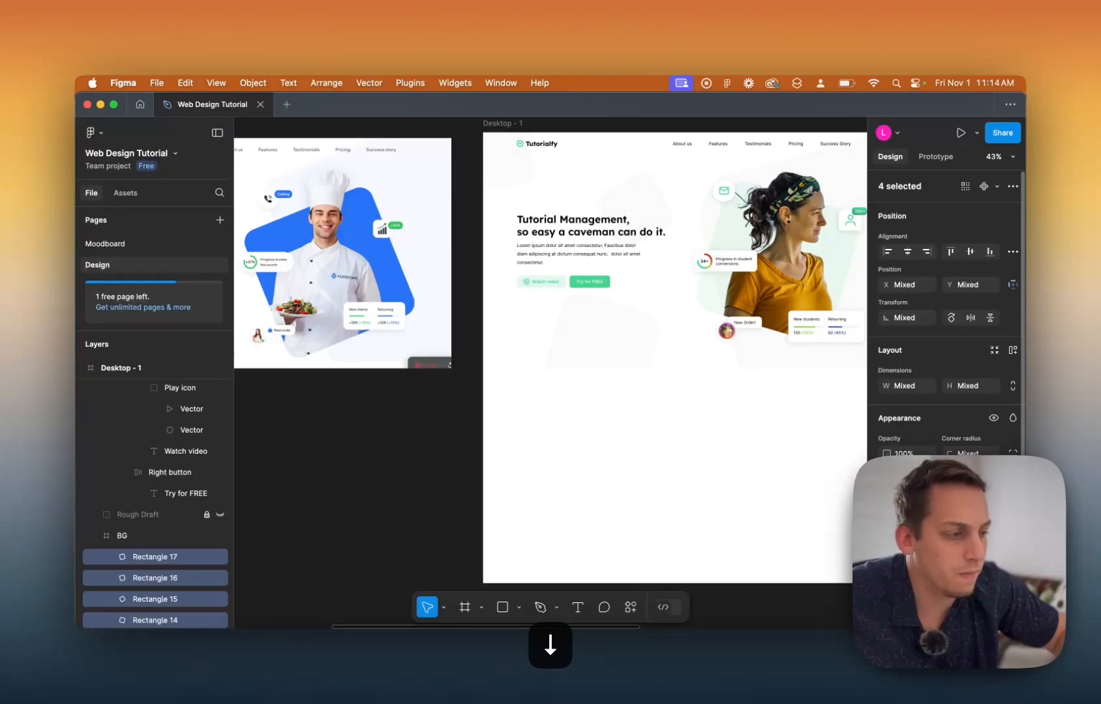
scroll(768, 441, right, 3)
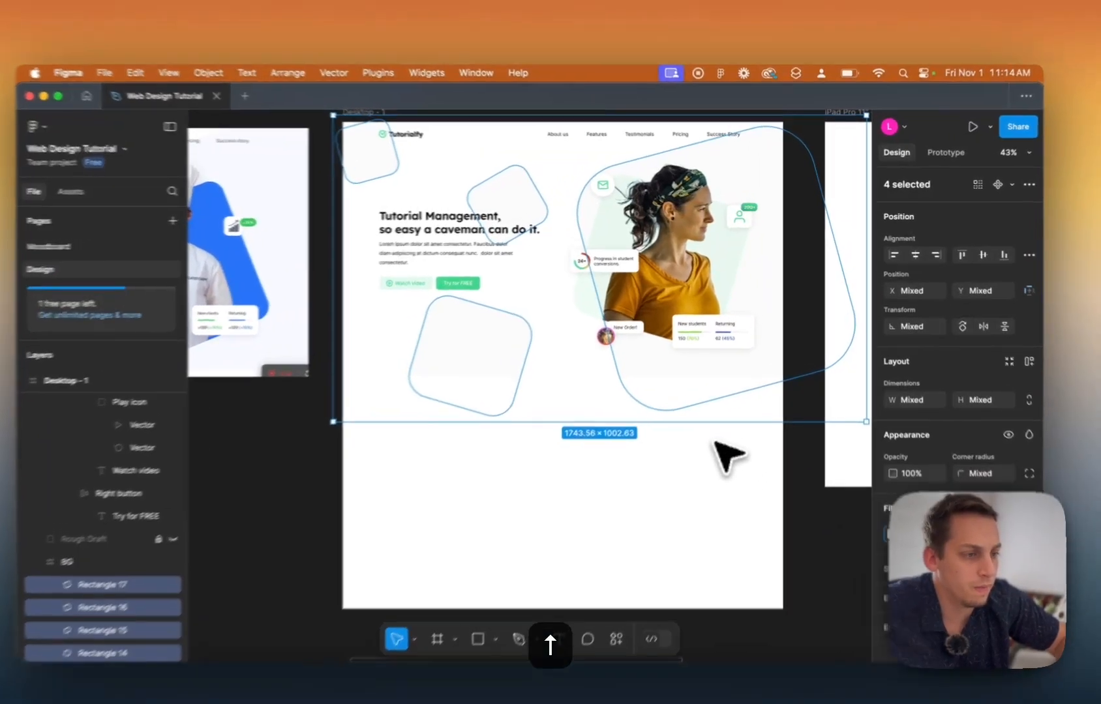
click(718, 428)
Rotate the large grey rectangle behind the woman to -105° and shift it to about X 1774, Y 174.
scroll(716, 429, up, 2)
scroll(716, 429, right, 2)
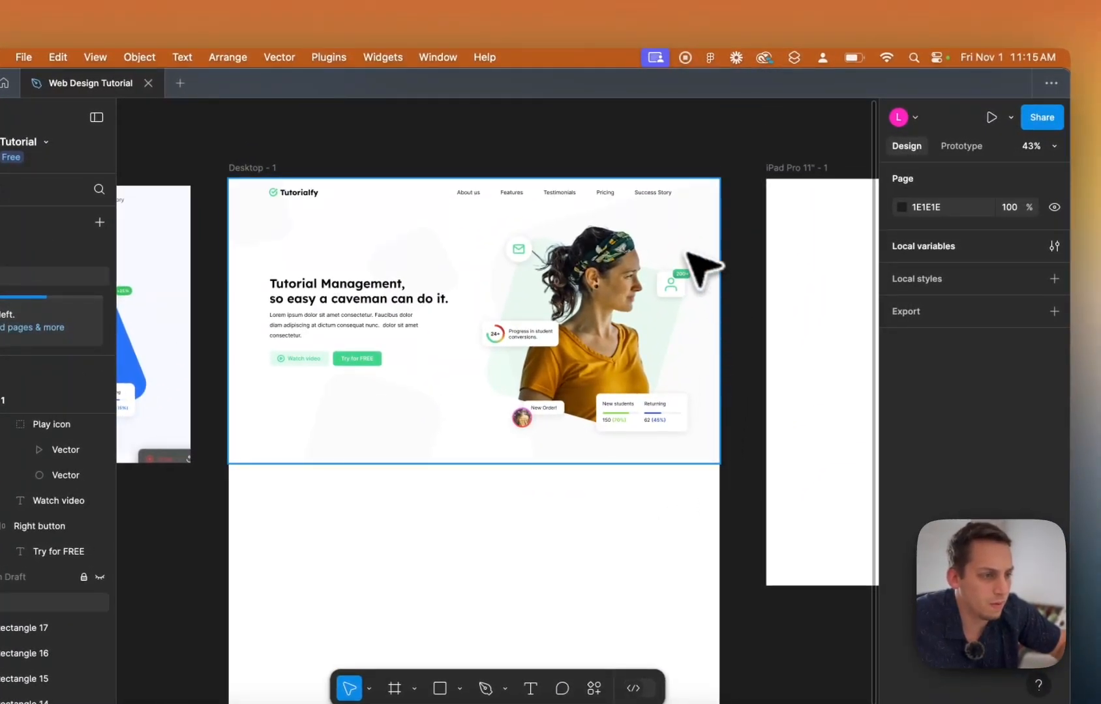
click(680, 249)
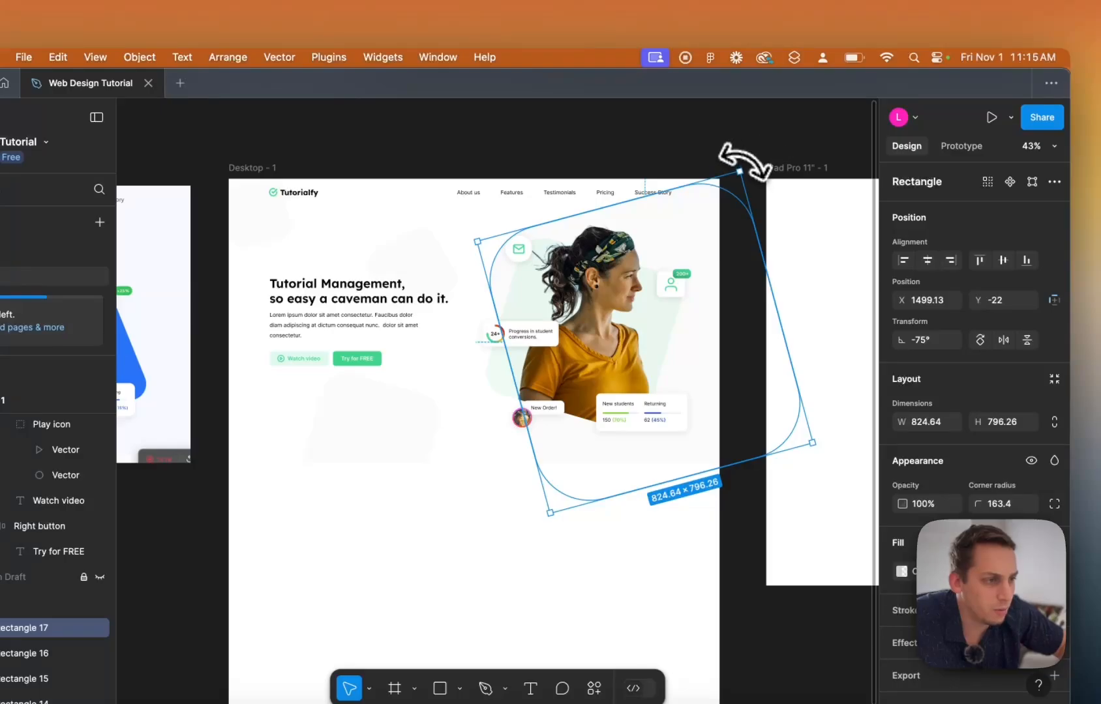
drag(743, 162, 772, 253)
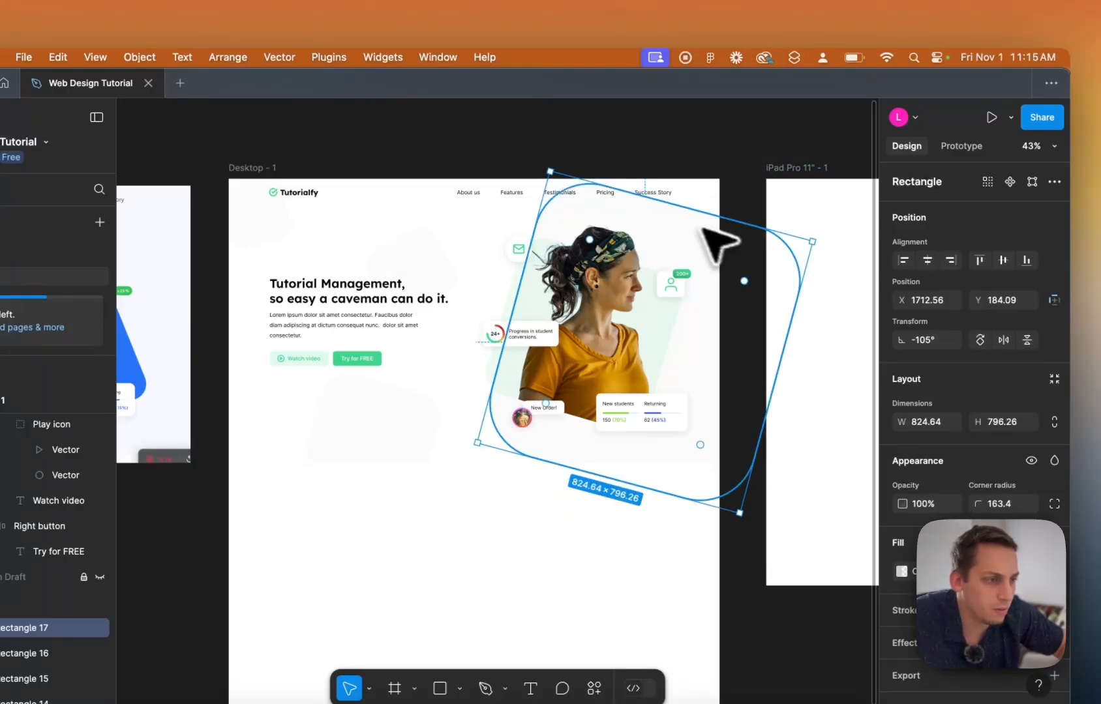
drag(671, 228, 705, 236)
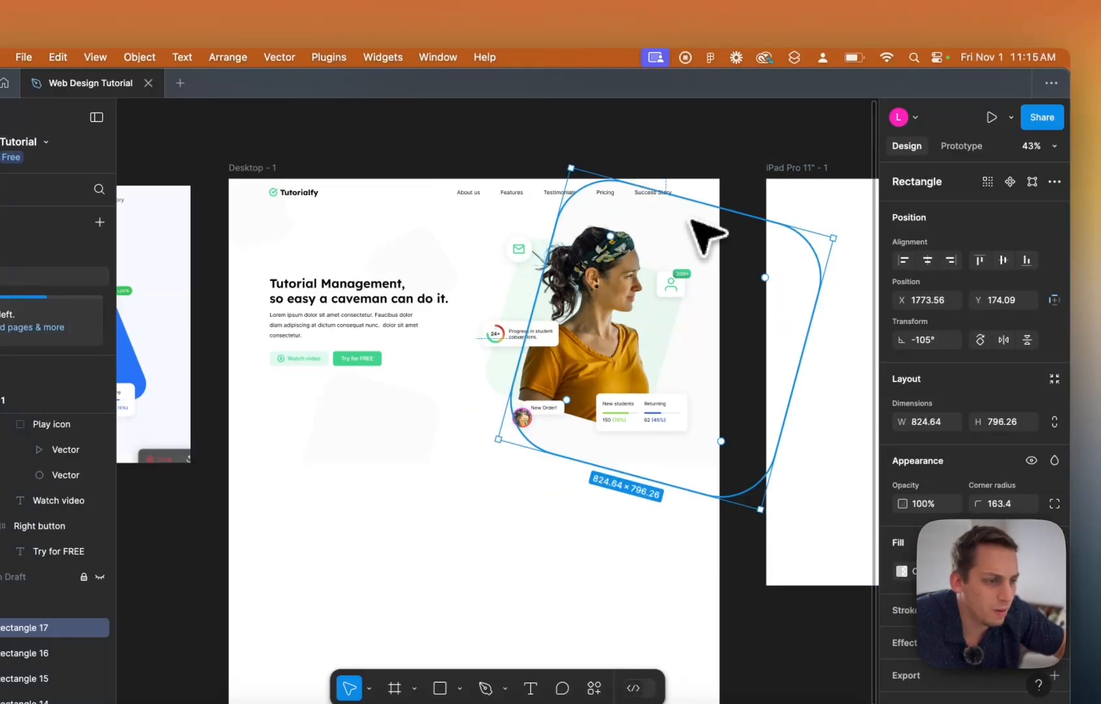
scroll(705, 236, up, 5)
click(573, 437)
Shorten the Desktop - 1 frame to a height of 834 so it ends with the hero section.
scroll(574, 437, up, 2)
scroll(574, 436, left, 5)
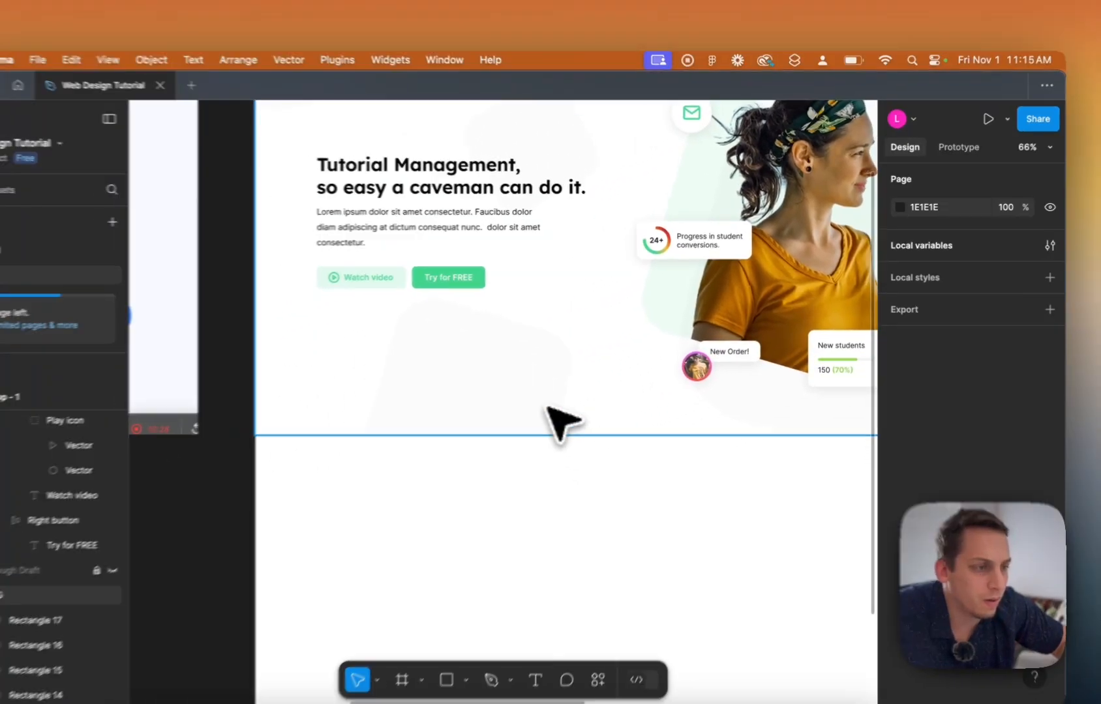
scroll(560, 424, down, 3)
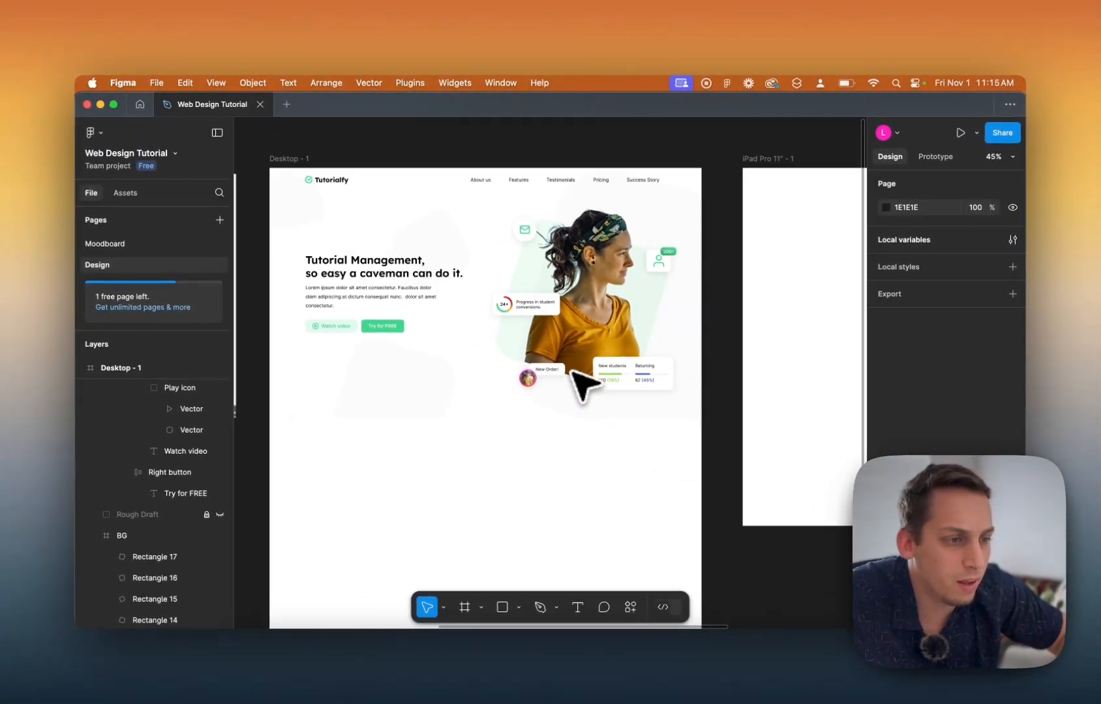
scroll(570, 372, left, 3)
scroll(570, 371, down, 1)
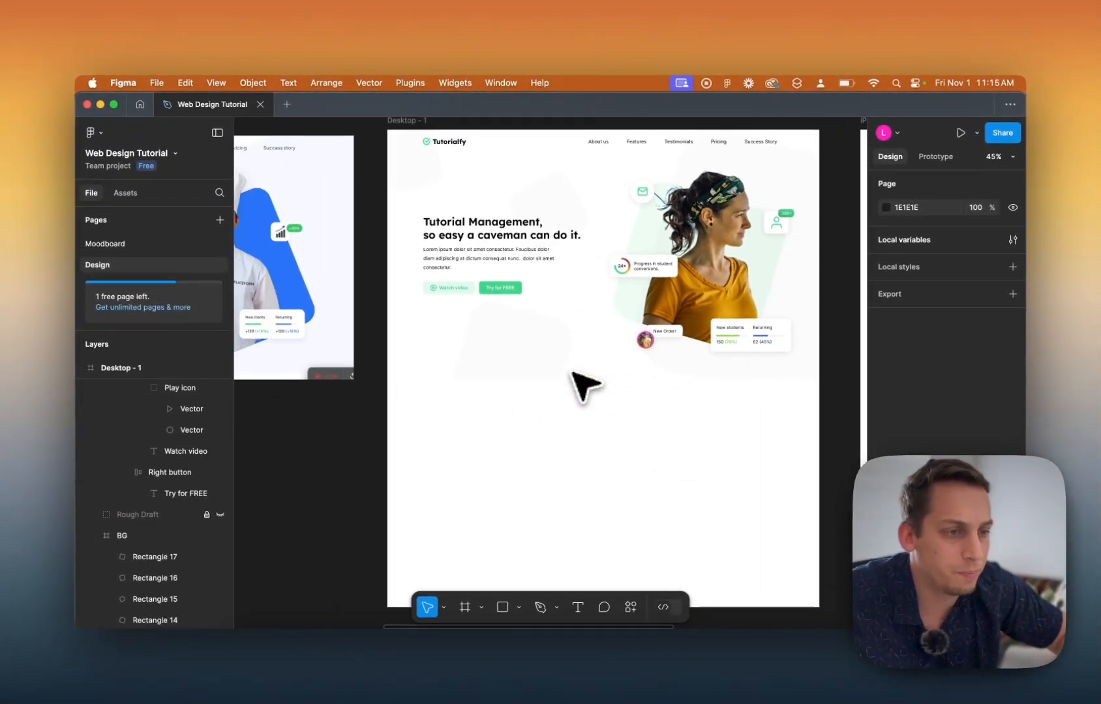
scroll(572, 371, right, 2)
scroll(573, 371, up, 1)
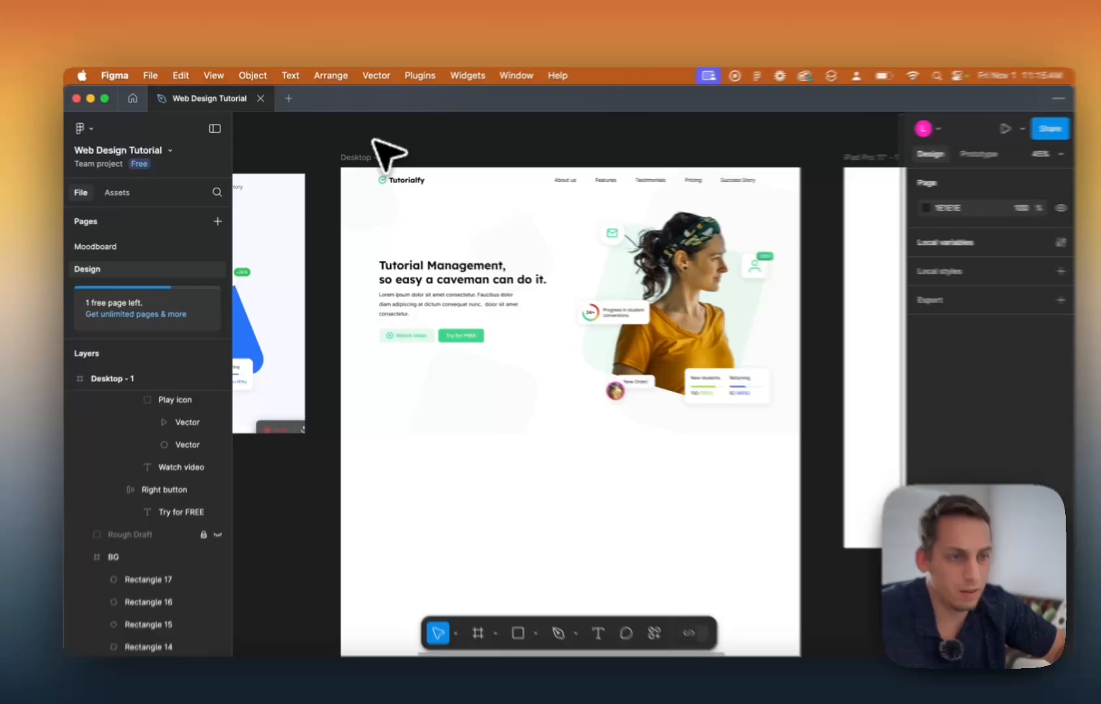
click(369, 154)
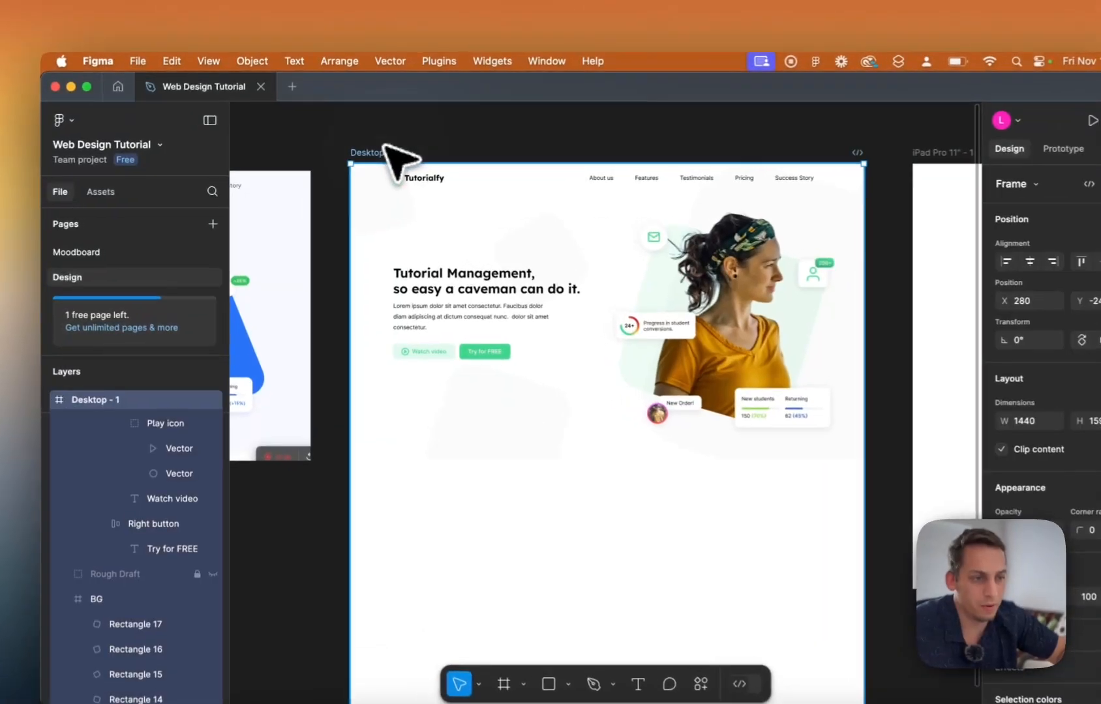
scroll(428, 301, down, 3)
drag(449, 415, 473, 308)
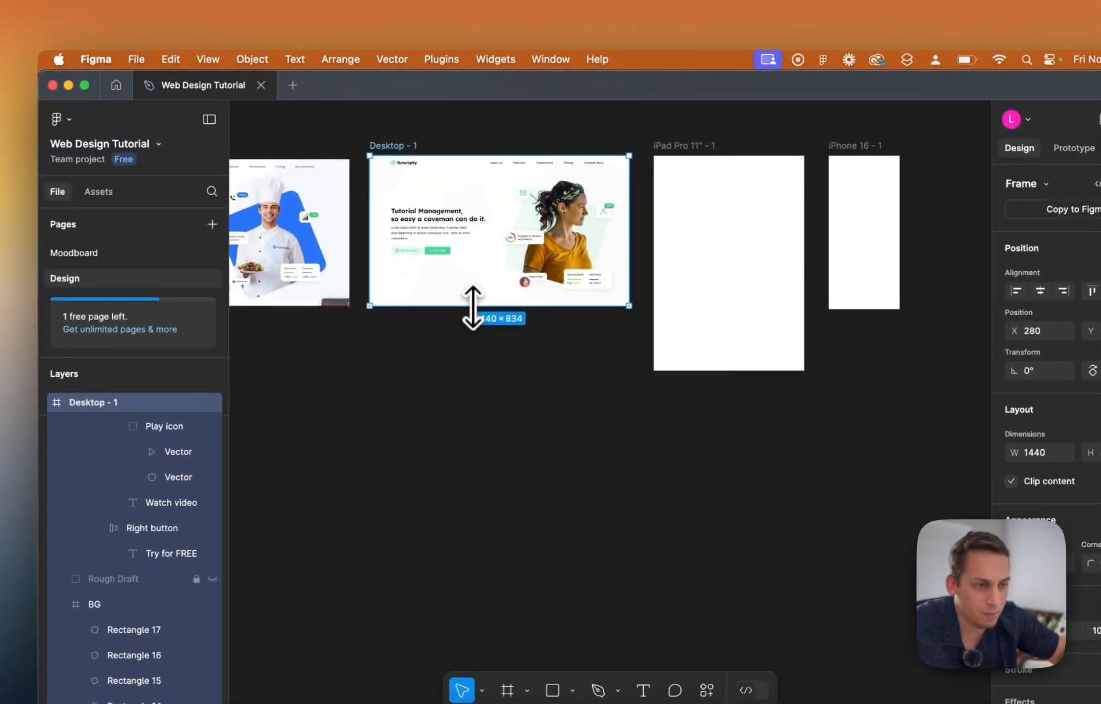
click(448, 329)
Move the restaurant reference screenshot directly below the Desktop - 1 frame, at X 272, Y 646.
scroll(460, 208, up, 5)
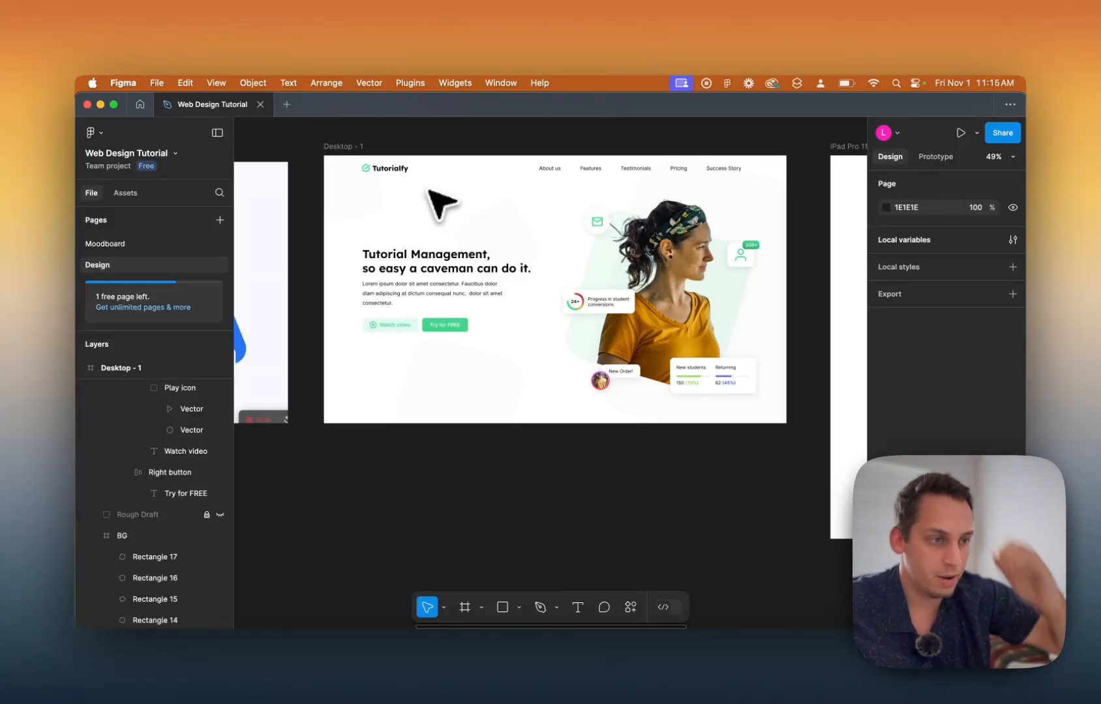
scroll(428, 190, left, 7)
scroll(429, 189, down, 5)
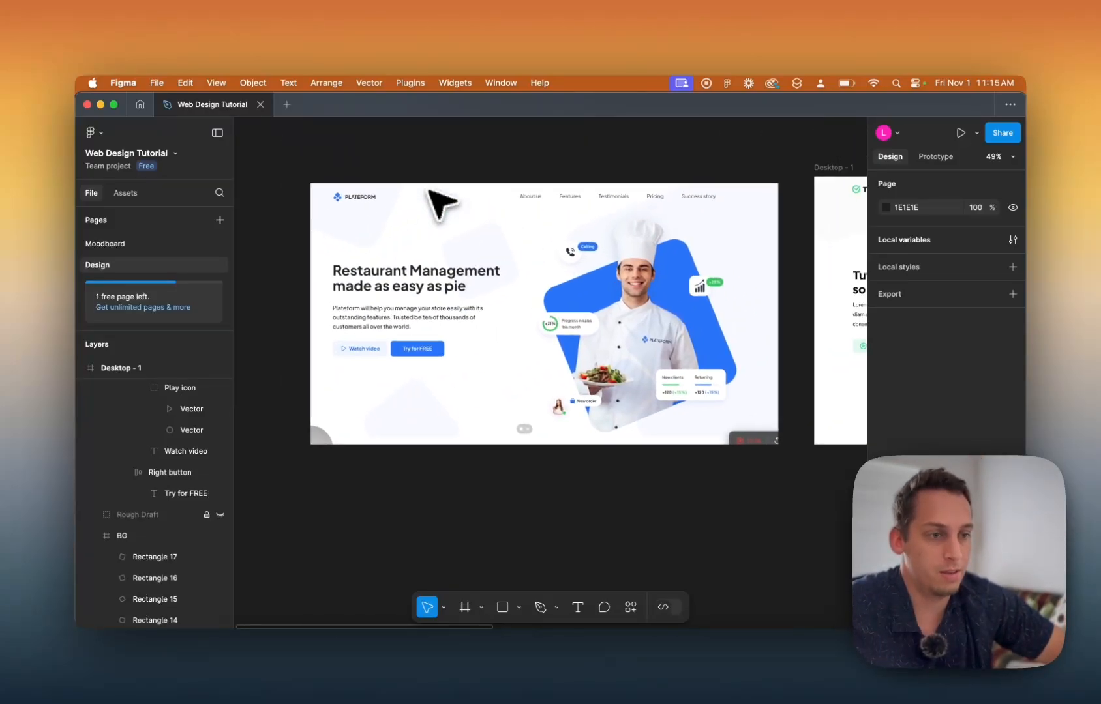
click(407, 247)
drag(400, 247, 622, 377)
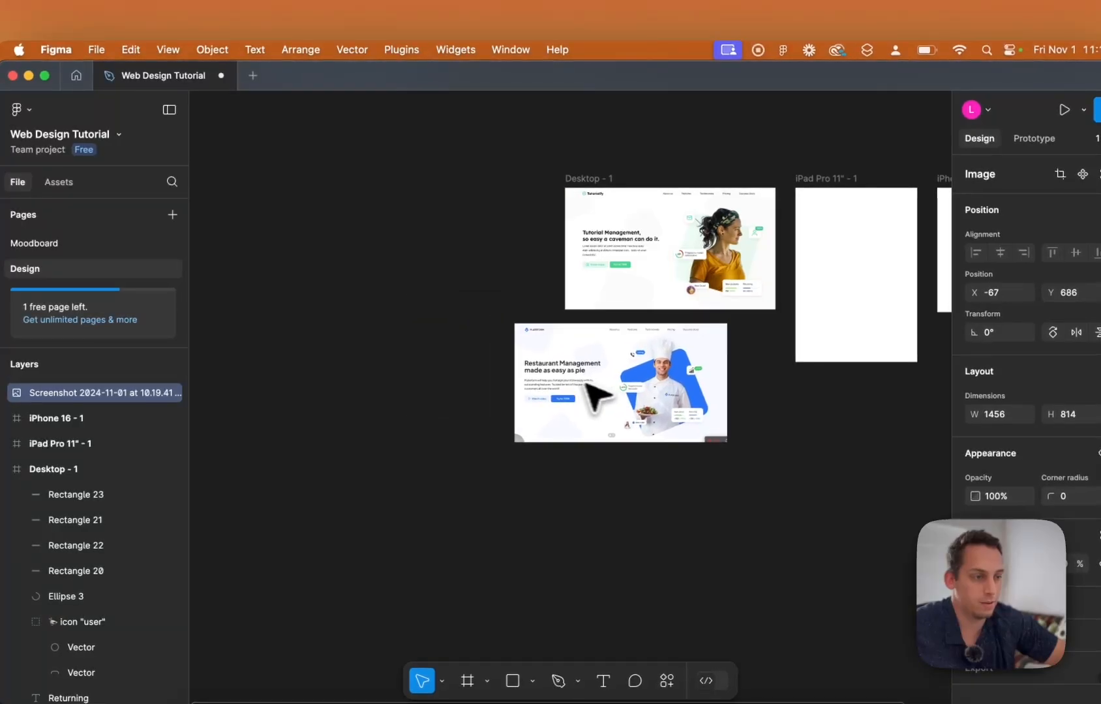
scroll(623, 377, right, 5)
scroll(623, 377, up, 2)
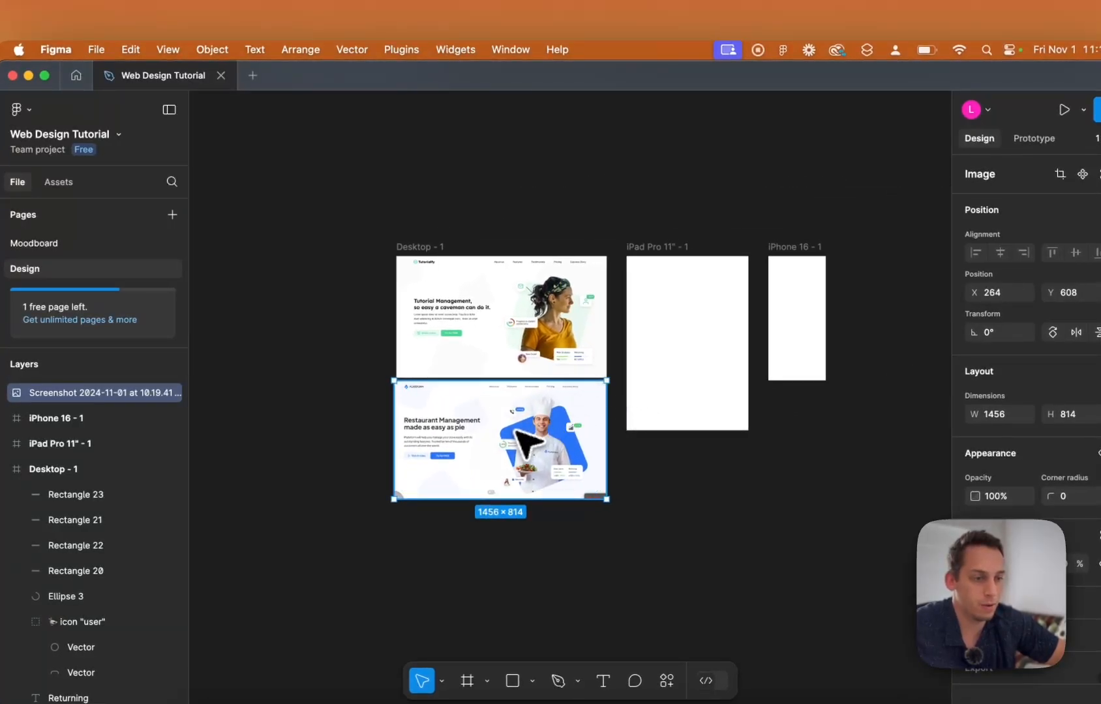
mouse_move(515, 430)
mouse_down()
mouse_move(525, 436)
mouse_move(515, 436)
mouse_up()
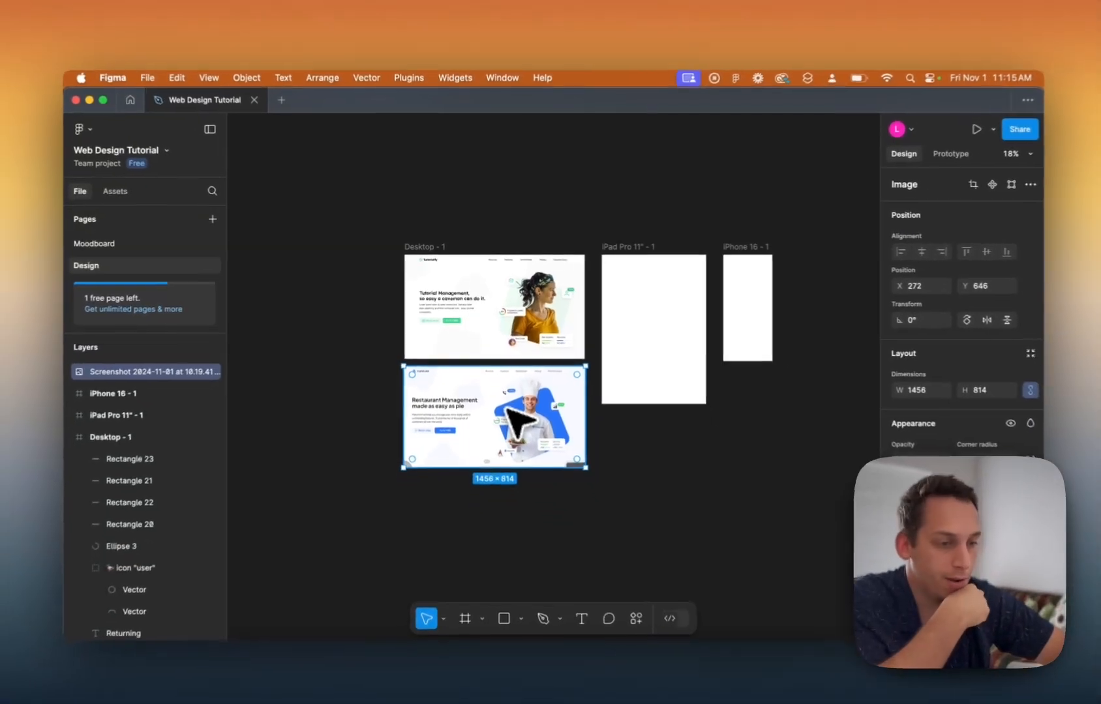
Try placing a copy of the Navbar at the top of the iPad Pro 11" - 1 frame with a width of 834, and undo it.
scroll(469, 254, up, 5)
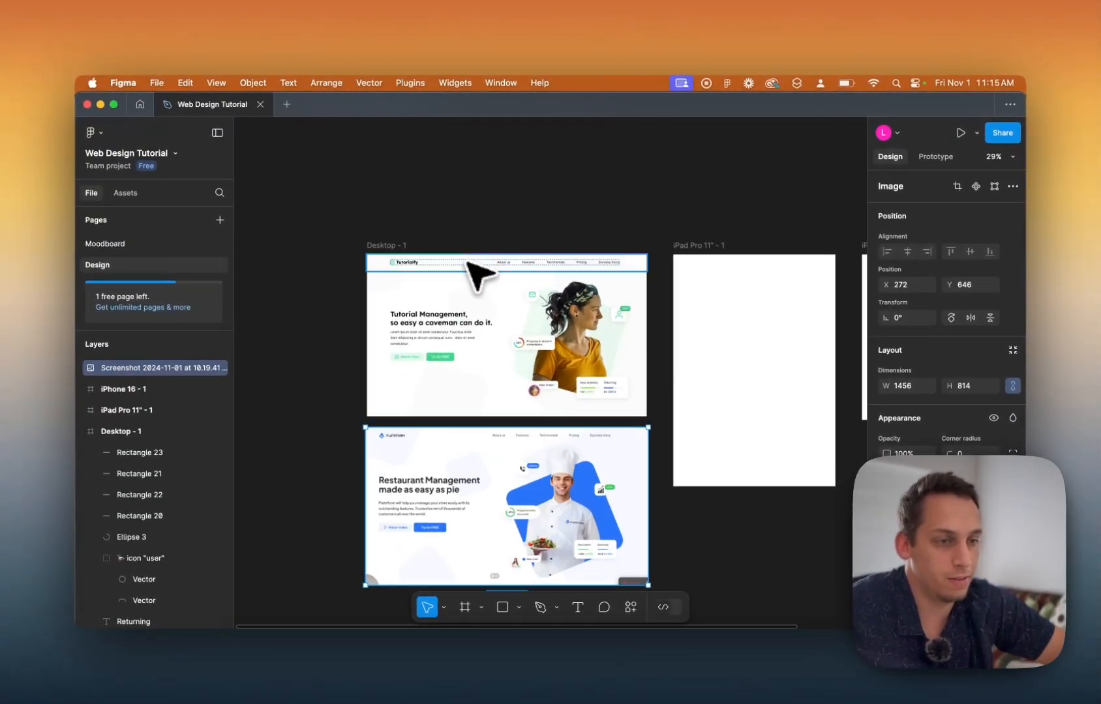
drag(468, 261, 776, 277)
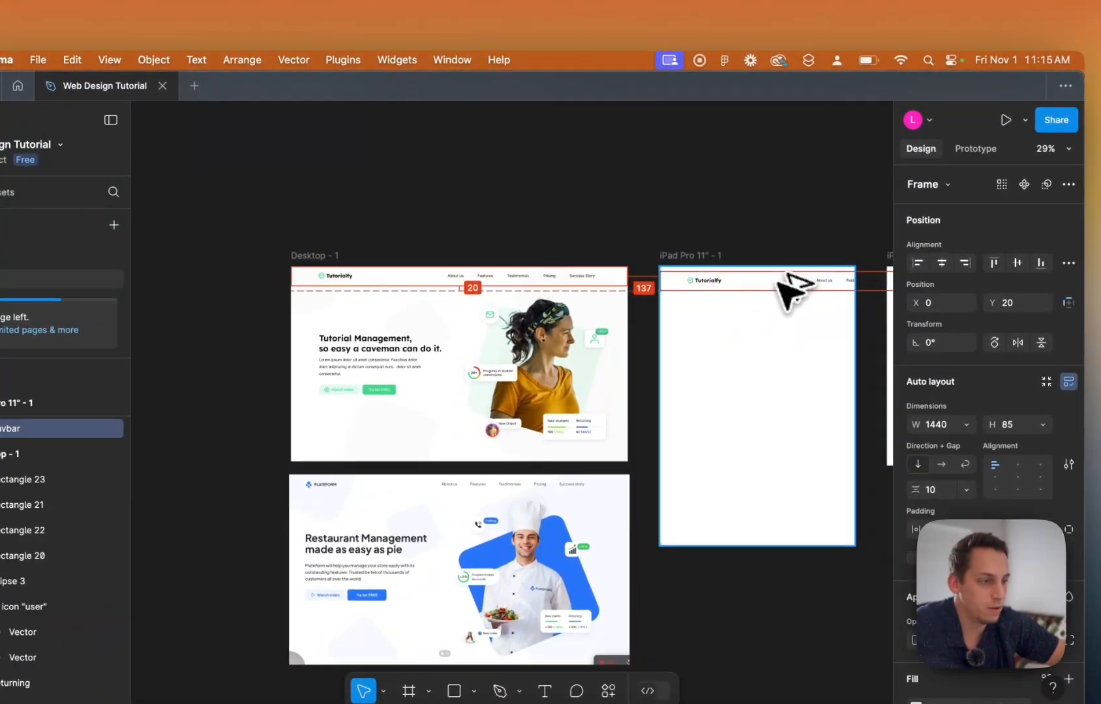
scroll(777, 274, right, 3)
scroll(780, 277, right, 2)
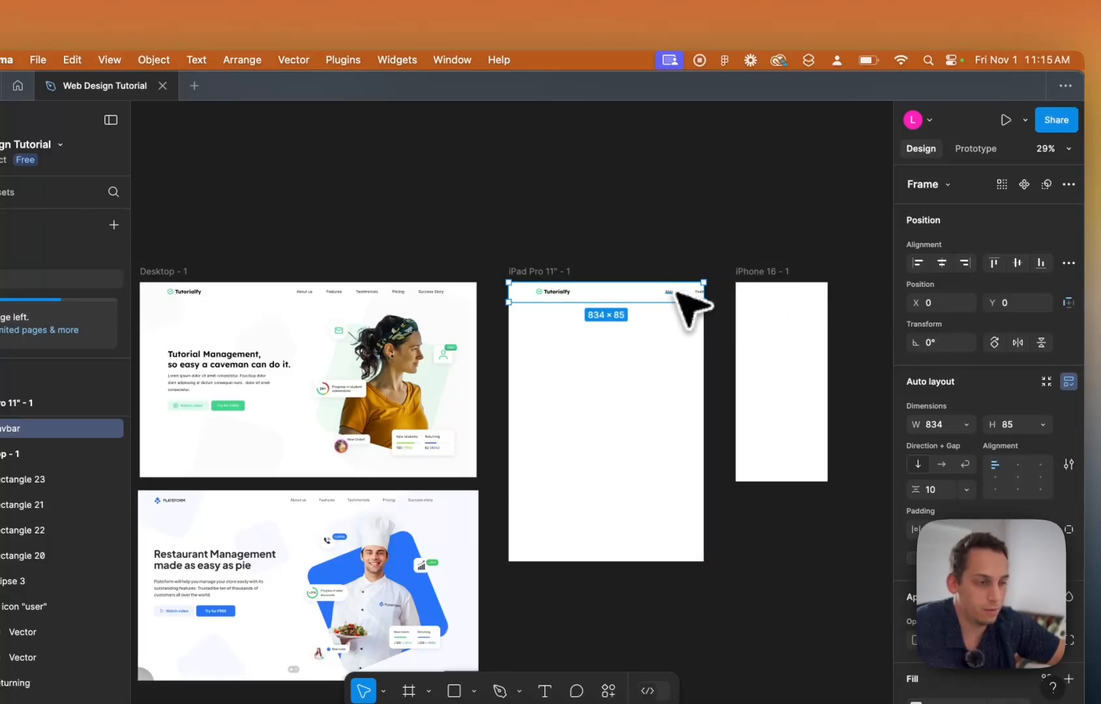
key(super+z)
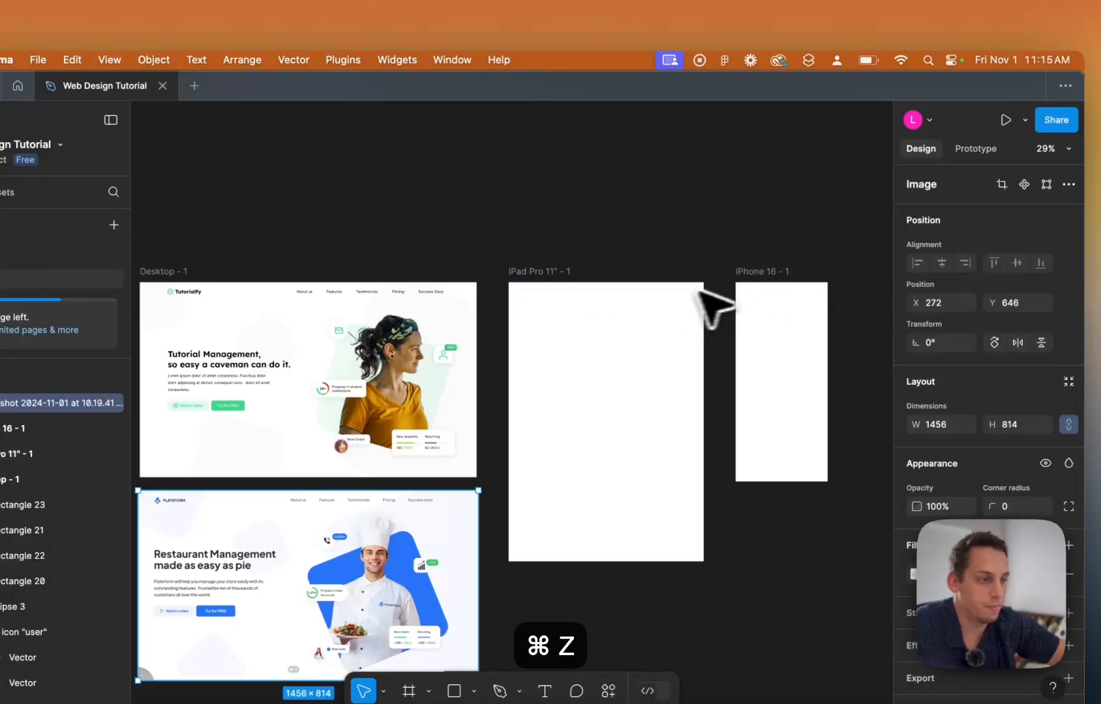
Try narrowing the Navbar in Desktop - 1 to a width of 1269, and undo the resize.
click(427, 296)
drag(477, 292, 435, 290)
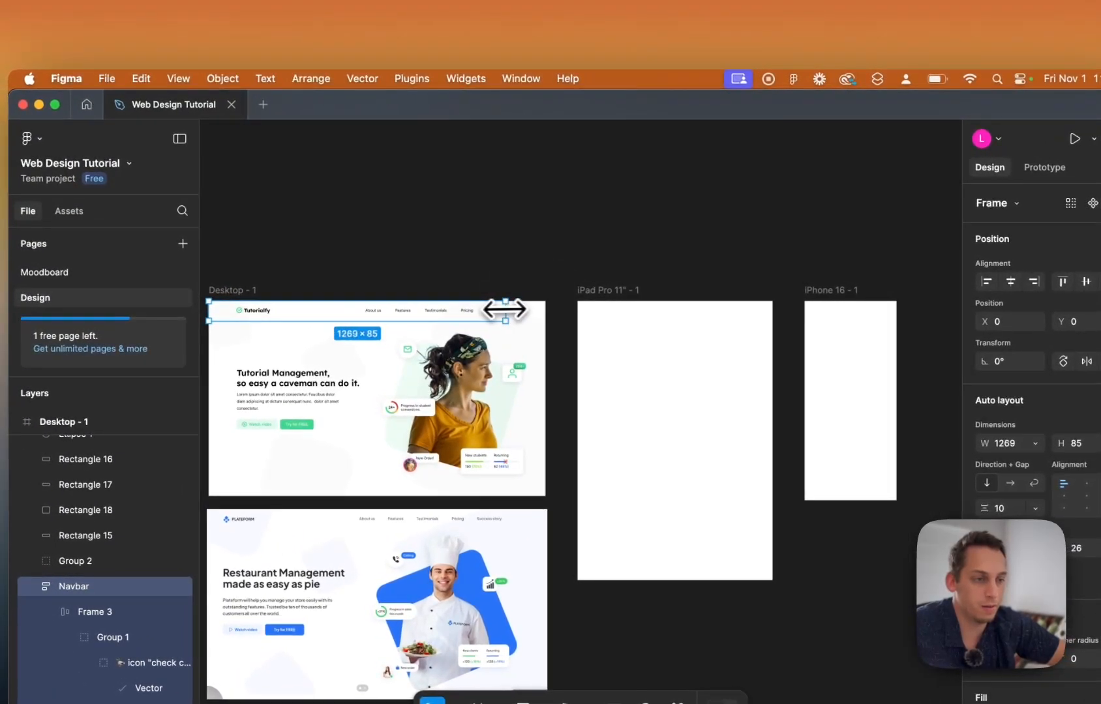
key(super+z)
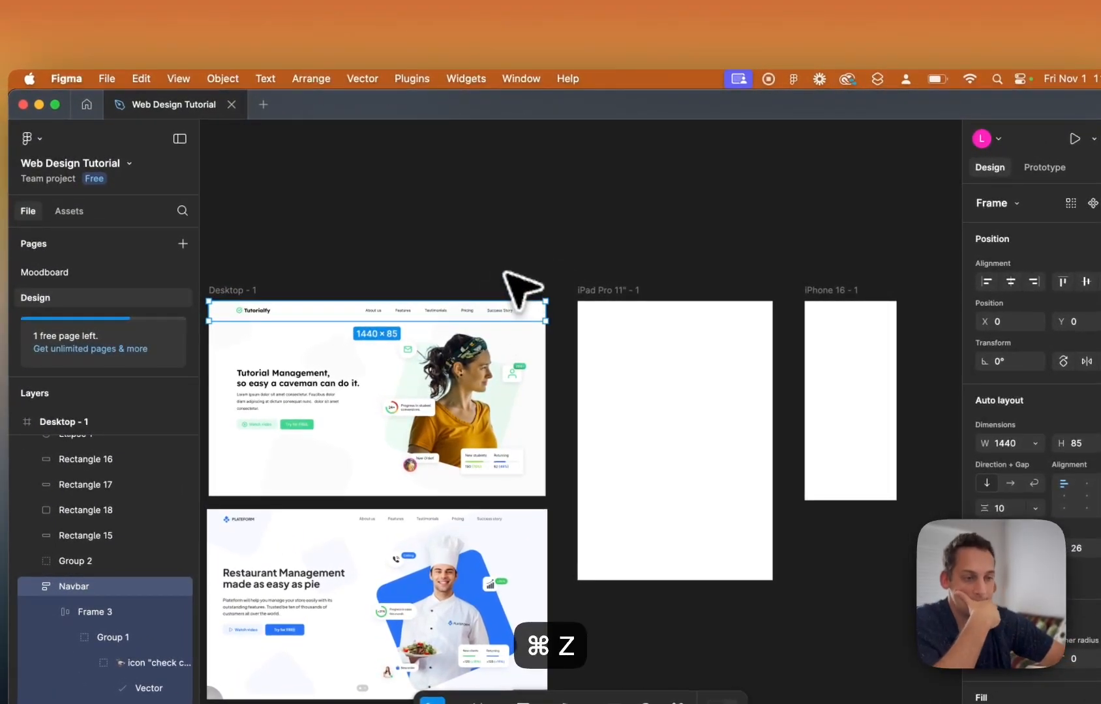
click(552, 274)
Place a copy of the Navbar above the Desktop - 1 frame and ungroup its outer frame.
scroll(522, 284, left, 2)
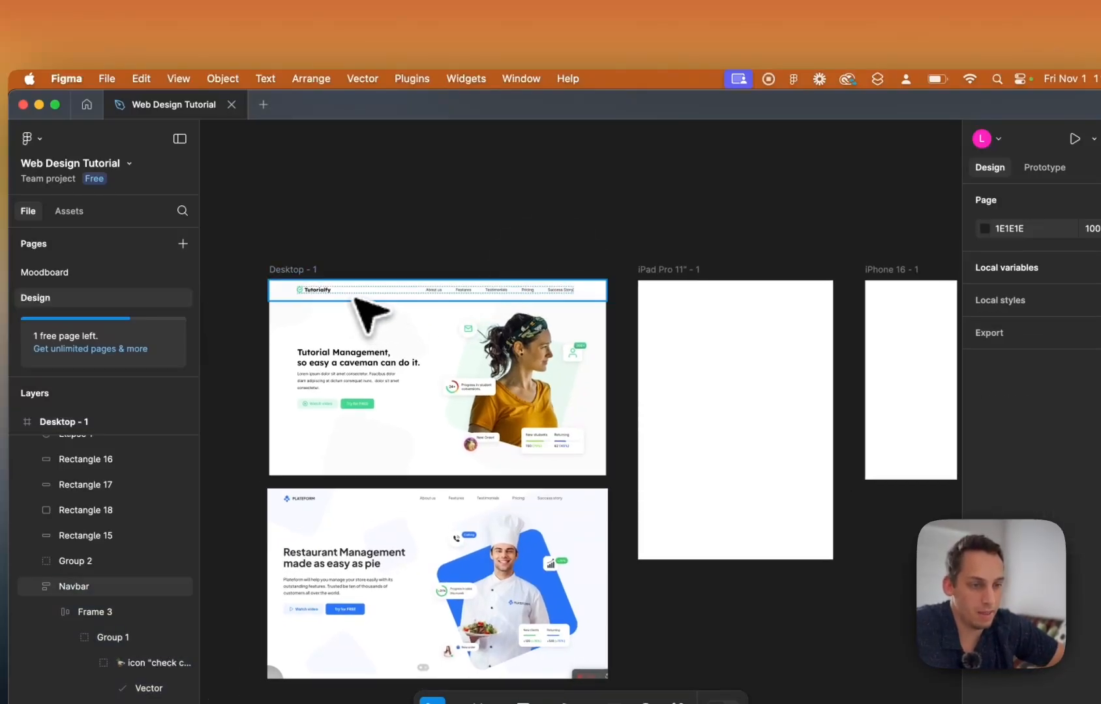
drag(337, 294, 344, 221)
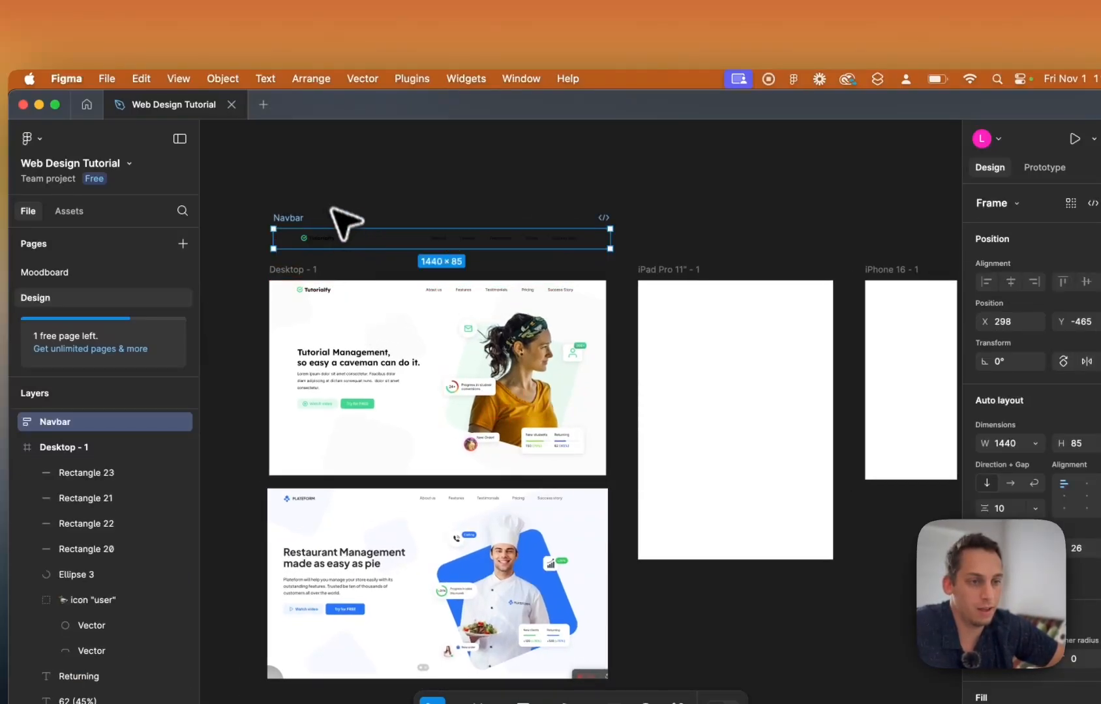
key(Escape)
click(308, 216)
key(super+shift+g)
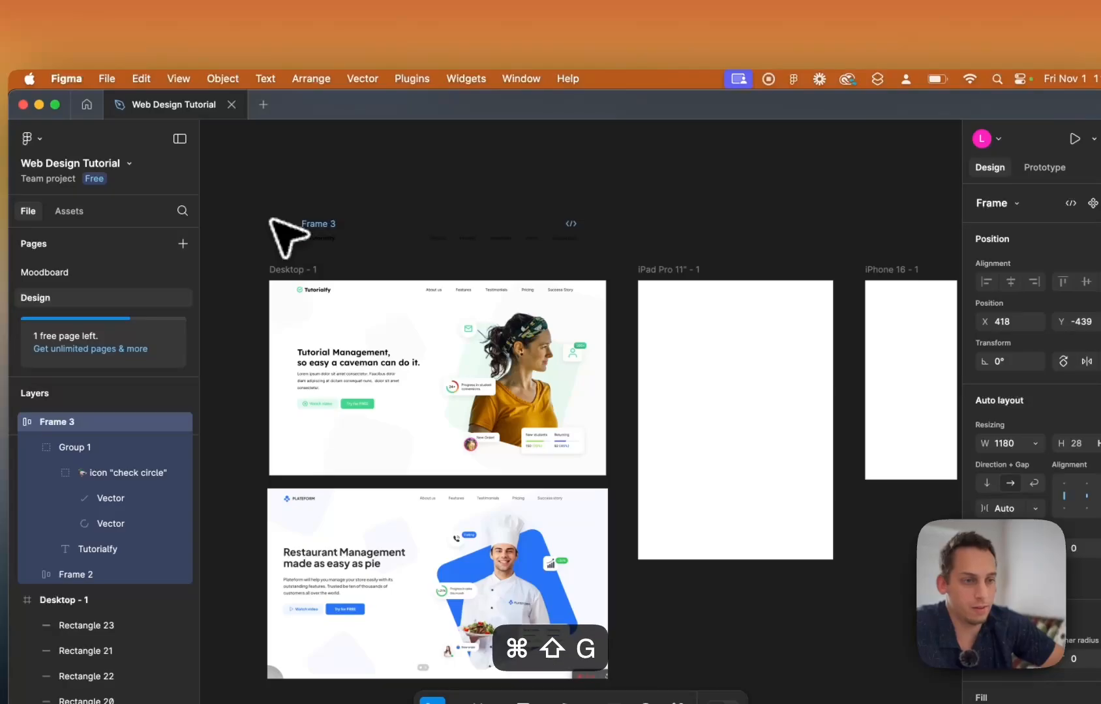
Ungroup the copied navbar above Desktop - 1 completely into its loose icon and text layers.
key(super+shift+g)
key(super+shift+g)
key(Escape)
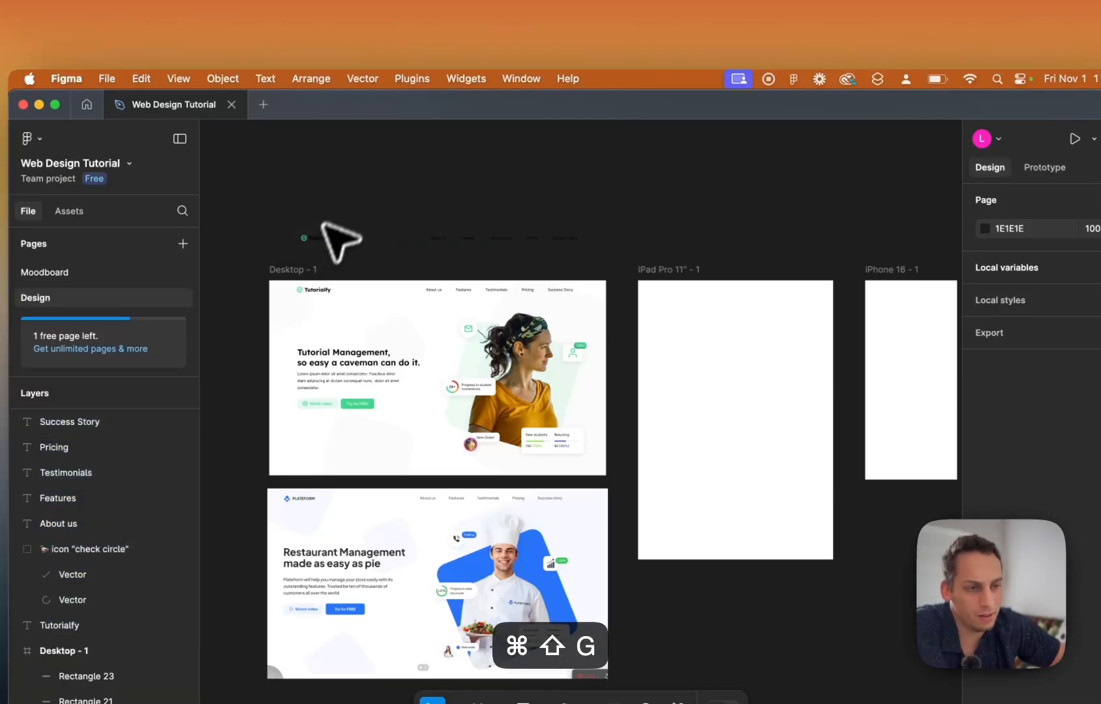
Group the copied check icon with the Tutorialfy text and place the logo in the iPad Pro 11" - 1 frame at X 59, Y 49.
scroll(310, 240, up, 5)
drag(260, 210, 827, 306)
key(super+g)
scroll(319, 236, down, 5)
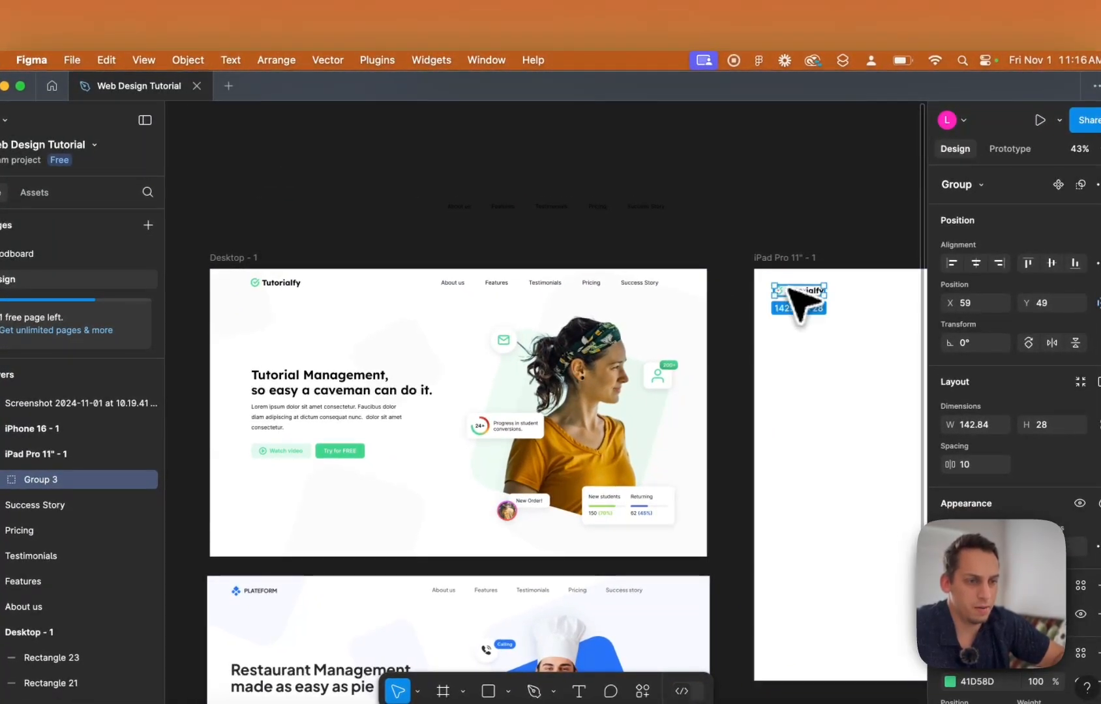
scroll(812, 266, right, 3)
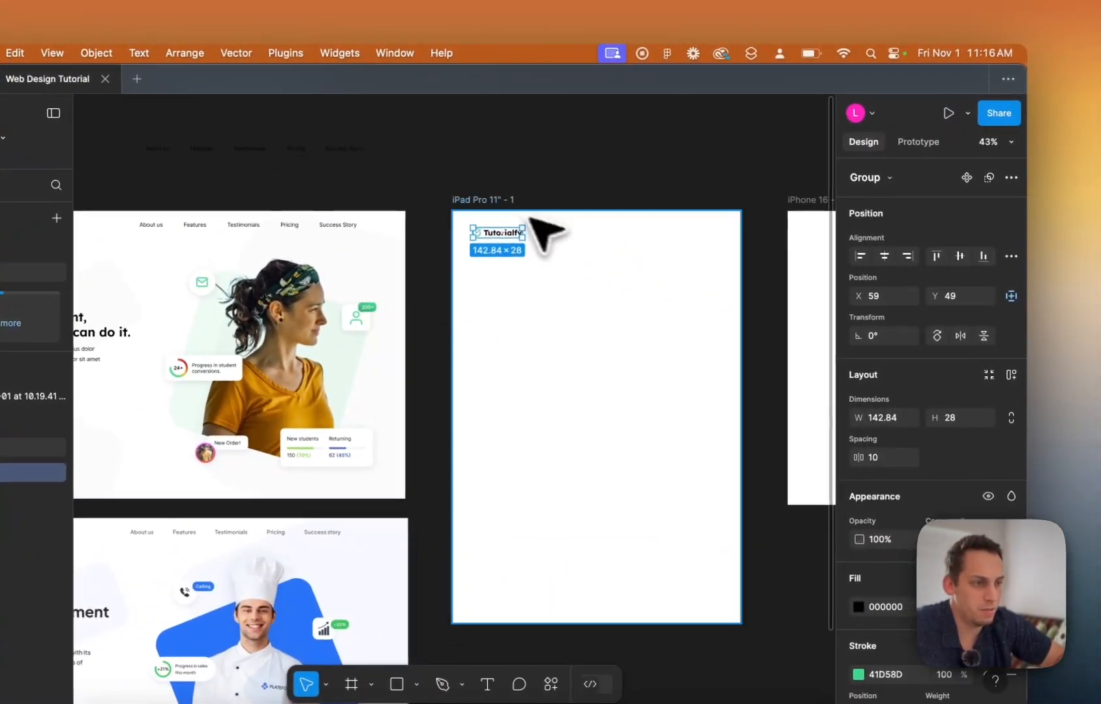
Add a layout grid to the iPad Pro 11" - 1 frame, change it to columns and open its settings.
click(507, 203)
scroll(989, 437, down, 5)
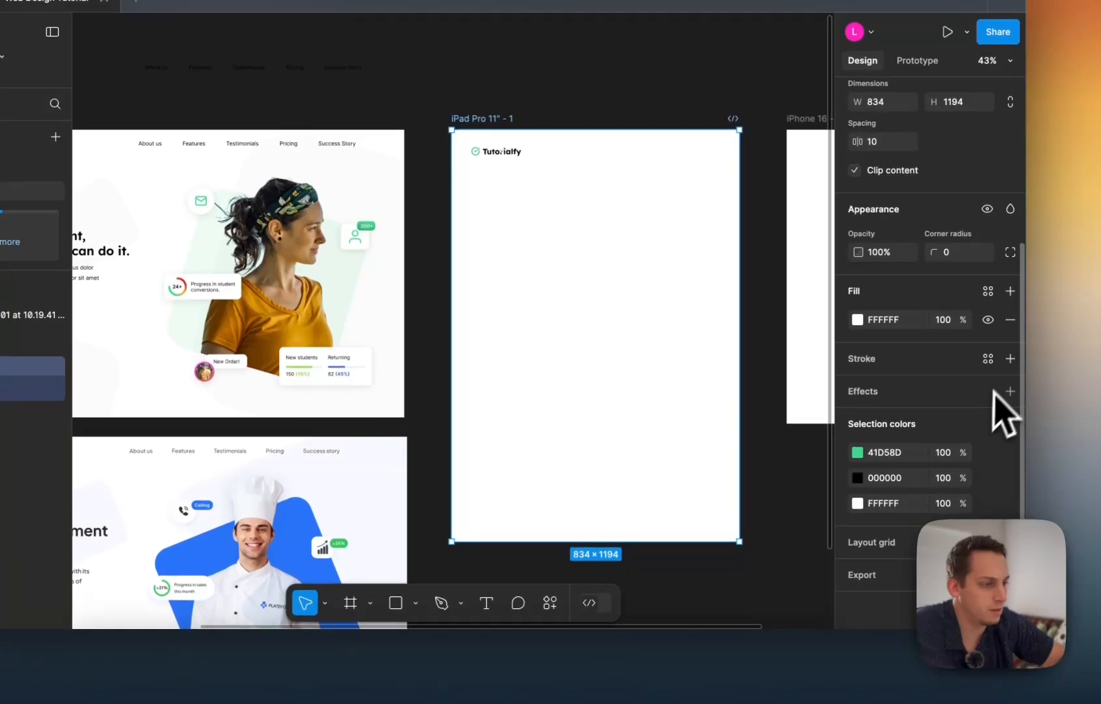
click(1010, 543)
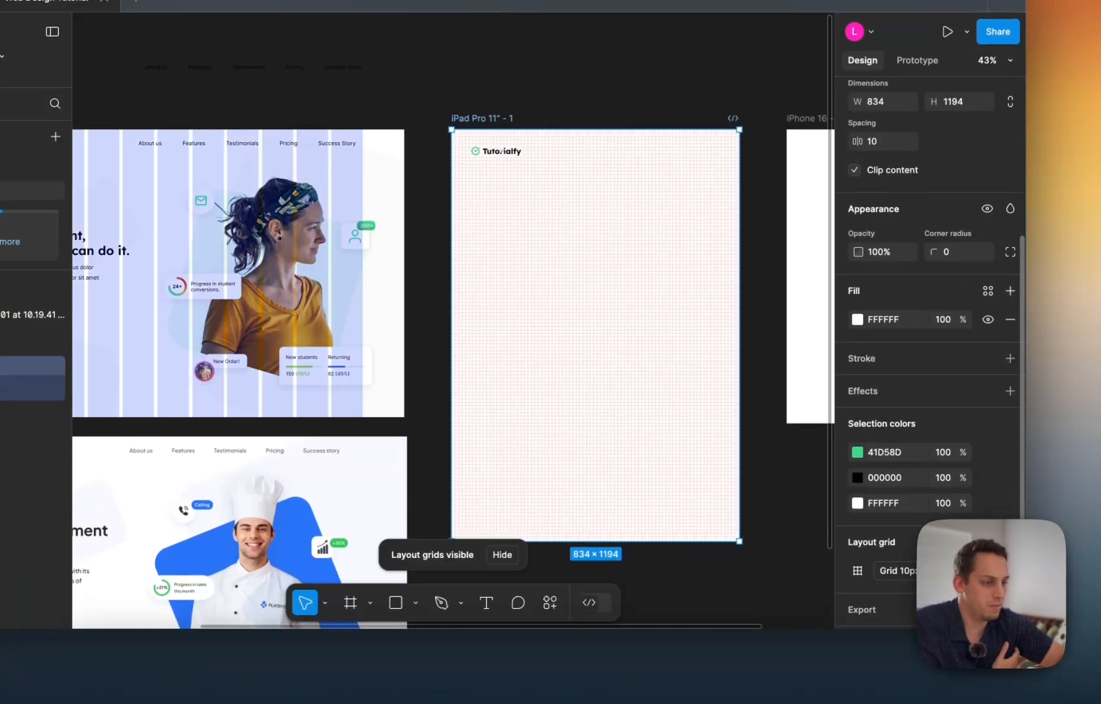
click(886, 588)
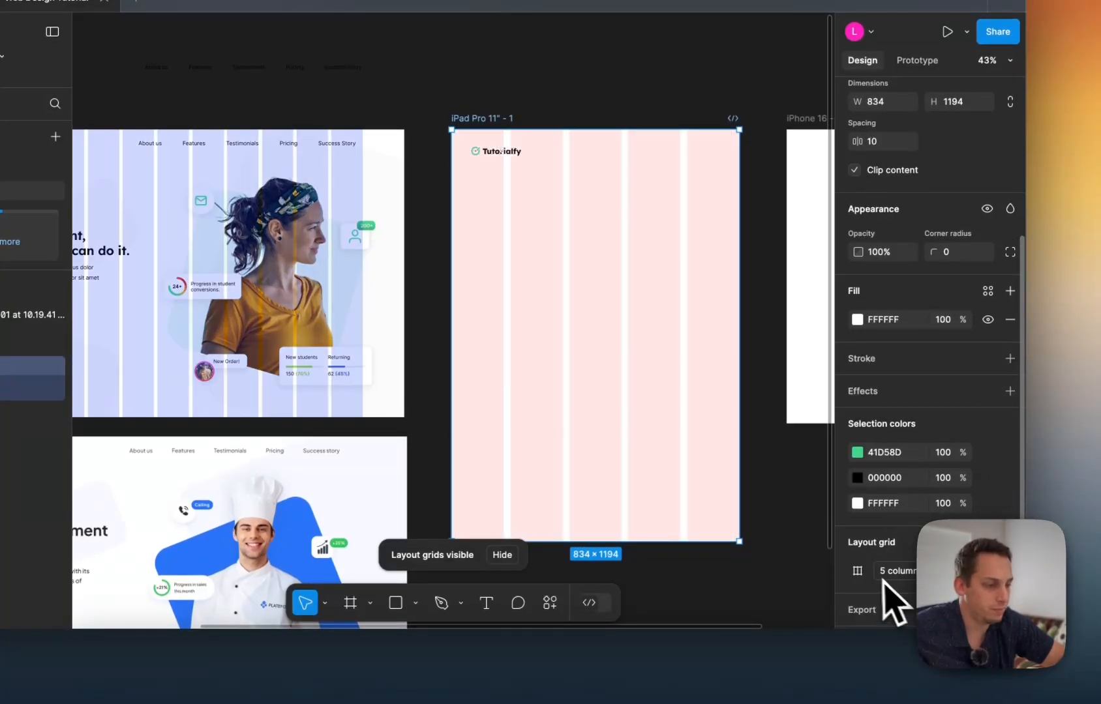
click(858, 571)
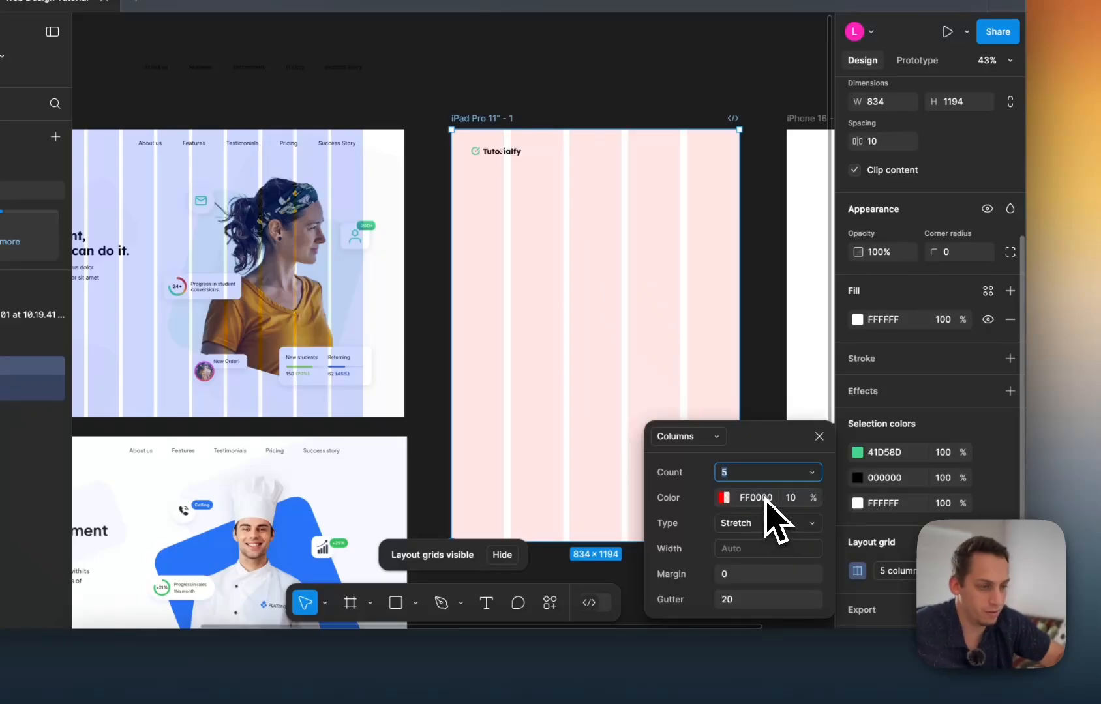
Set the column count of the iPad frame's layout grid to 8.
key(shift+Up)
key(Down)
key(Down)
key(Down)
key(Down)
key(Up)
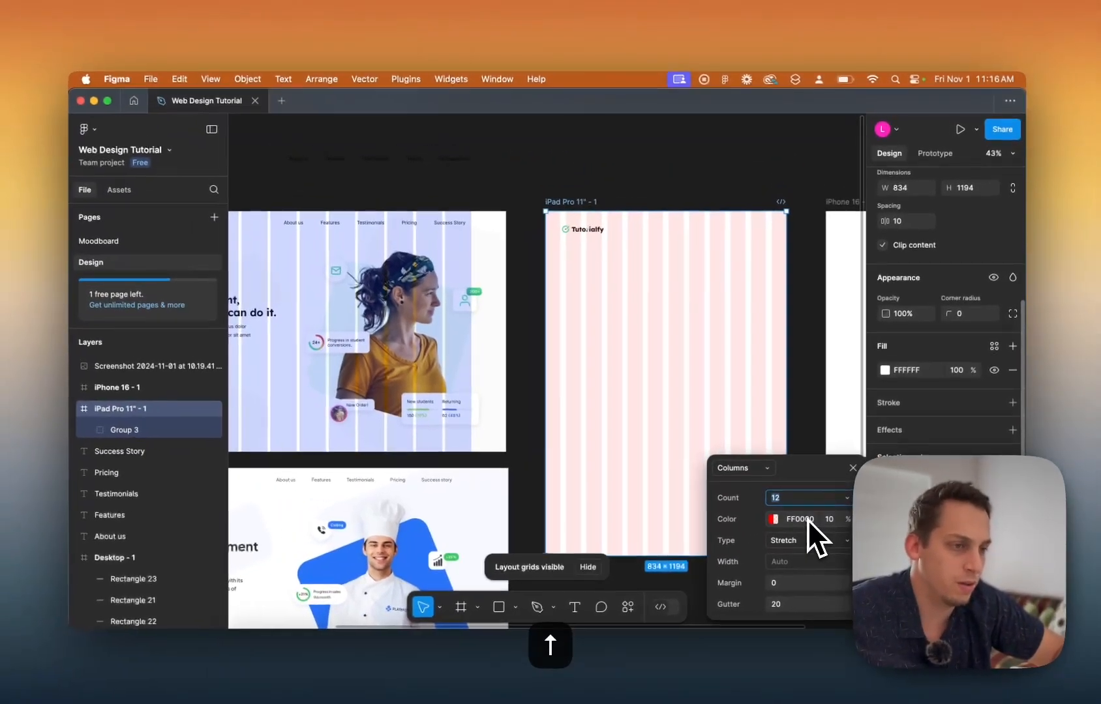
key(Down)
key(Down)
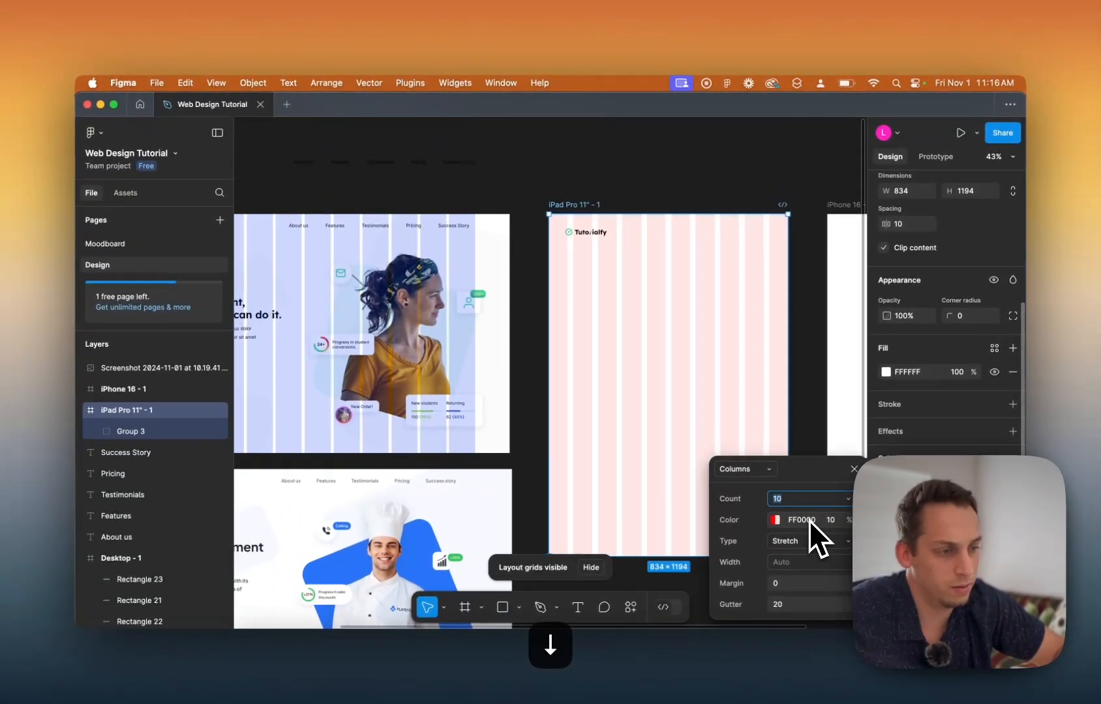
key(Down)
key(Down)
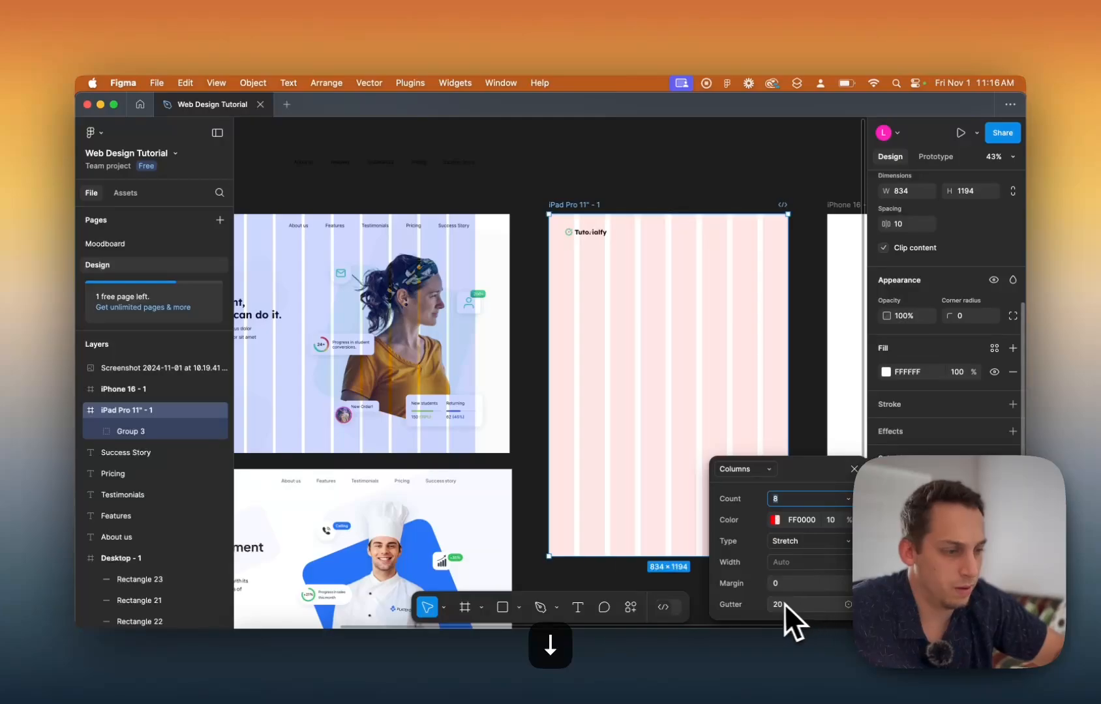
Set the margin of the iPad frame's column grid to 80 and close the grid settings.
click(775, 583)
key(shift+Up)
key(shift+Up)
key(shift+Up)
key(shift+Up)
key(shift+Up)
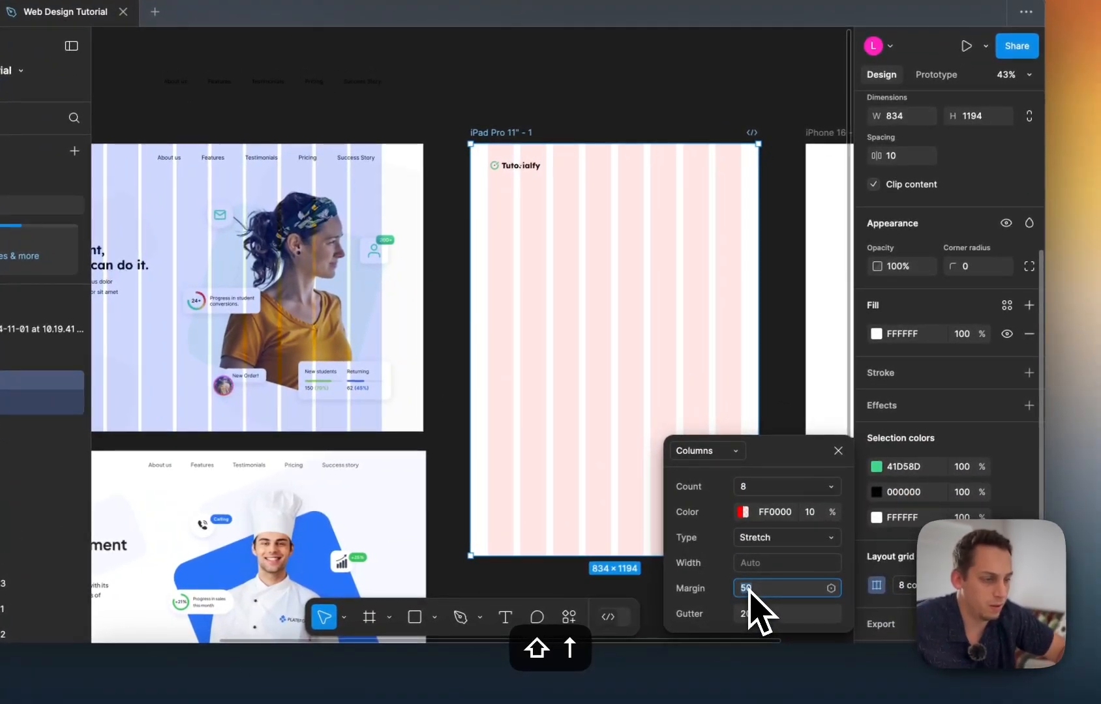
key(shift+Up)
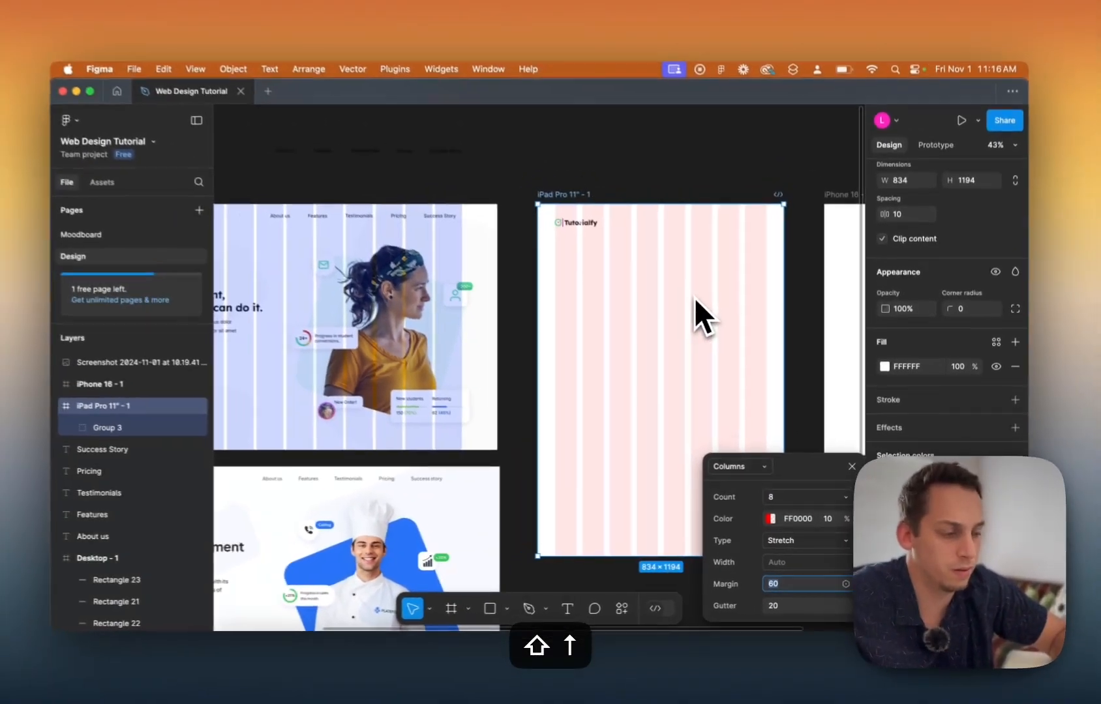
key(shift+Down)
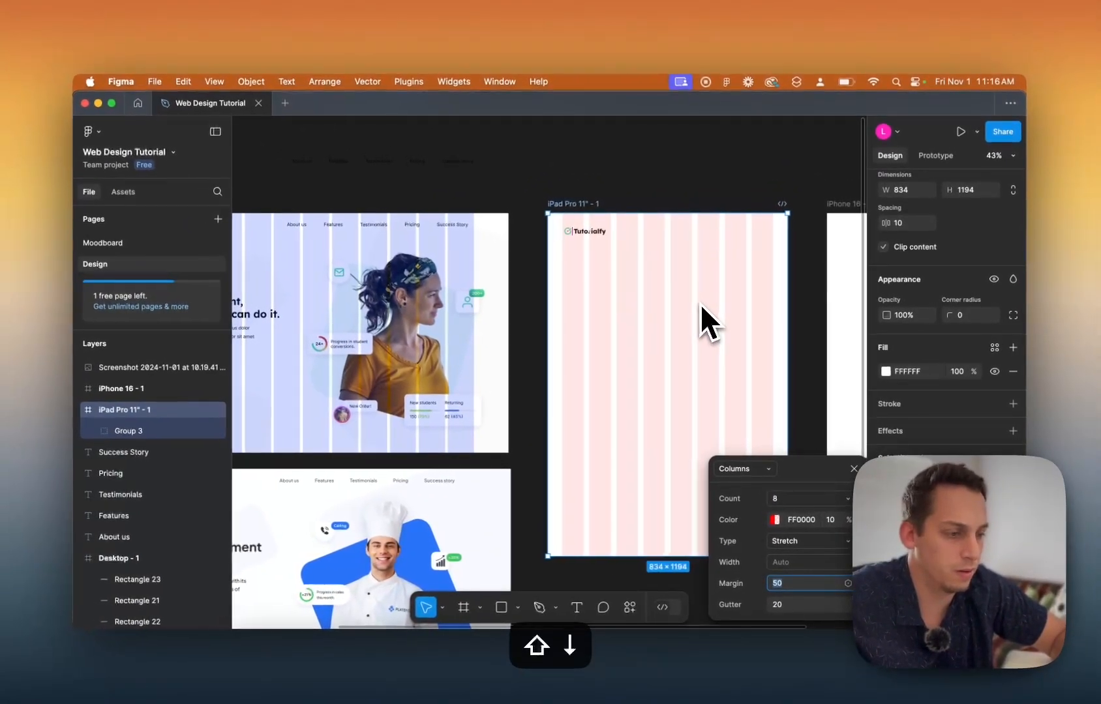
key(shift+Up)
key(shift+Up)
key(shift+Up)
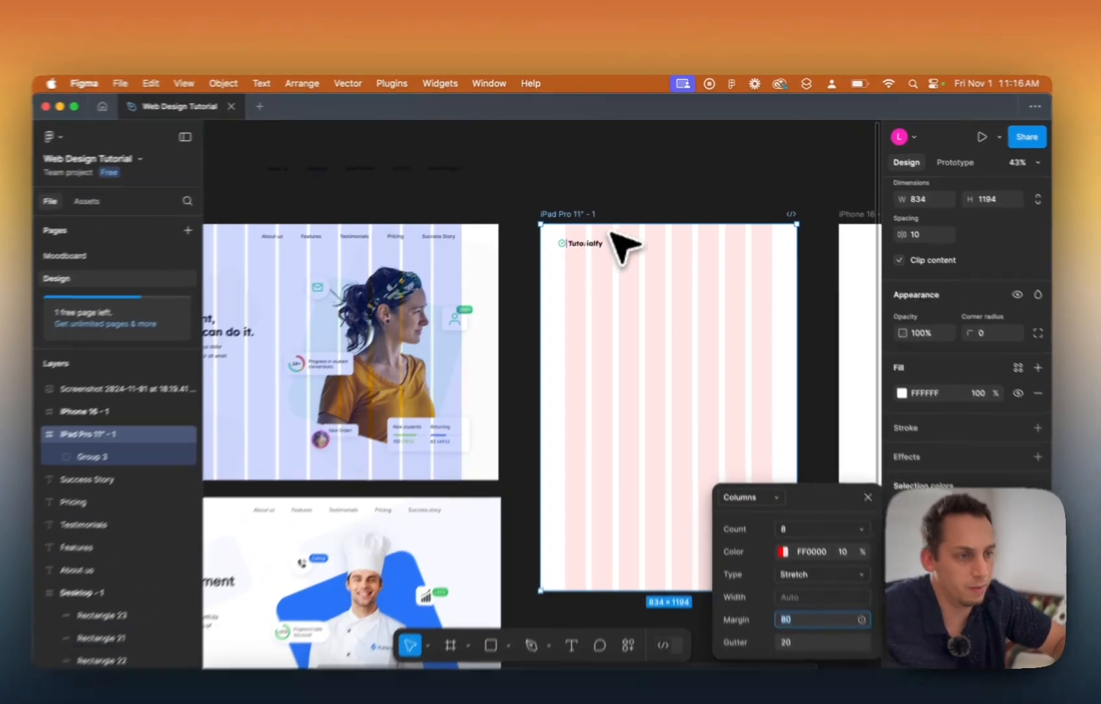
click(621, 197)
Align the Tutorialfy logo in the iPad frame with the outer edge of the first grid column.
scroll(585, 236, up, 4)
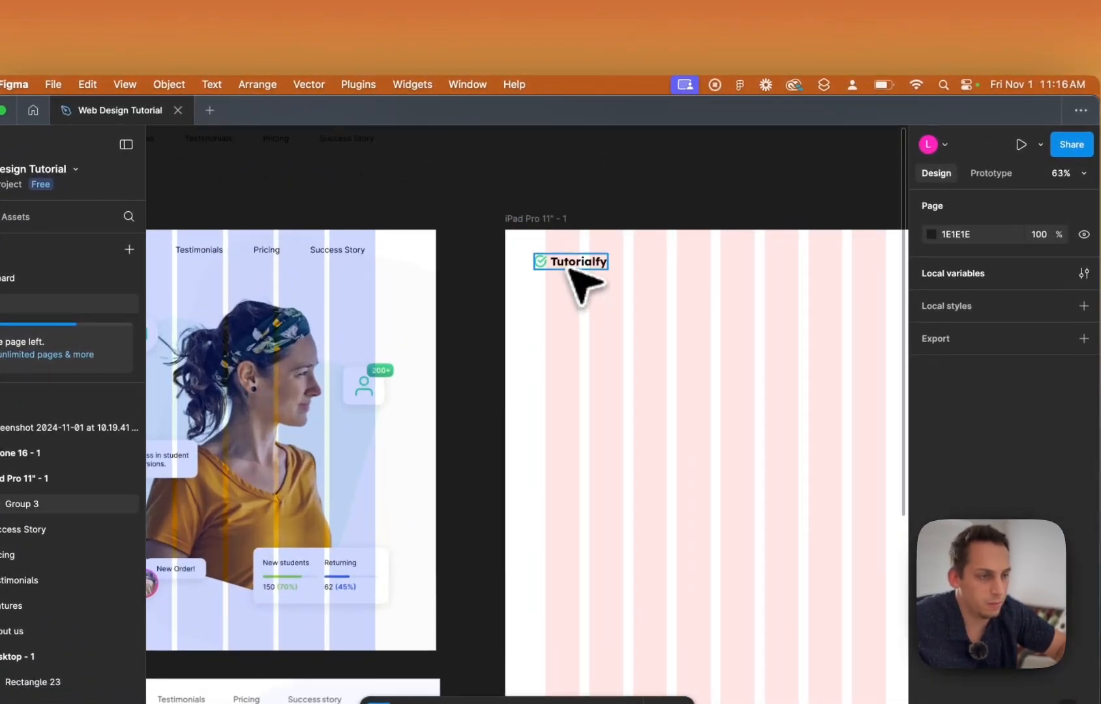
drag(569, 269, 576, 265)
click(636, 215)
scroll(652, 198, right, 5)
scroll(643, 177, down, 5)
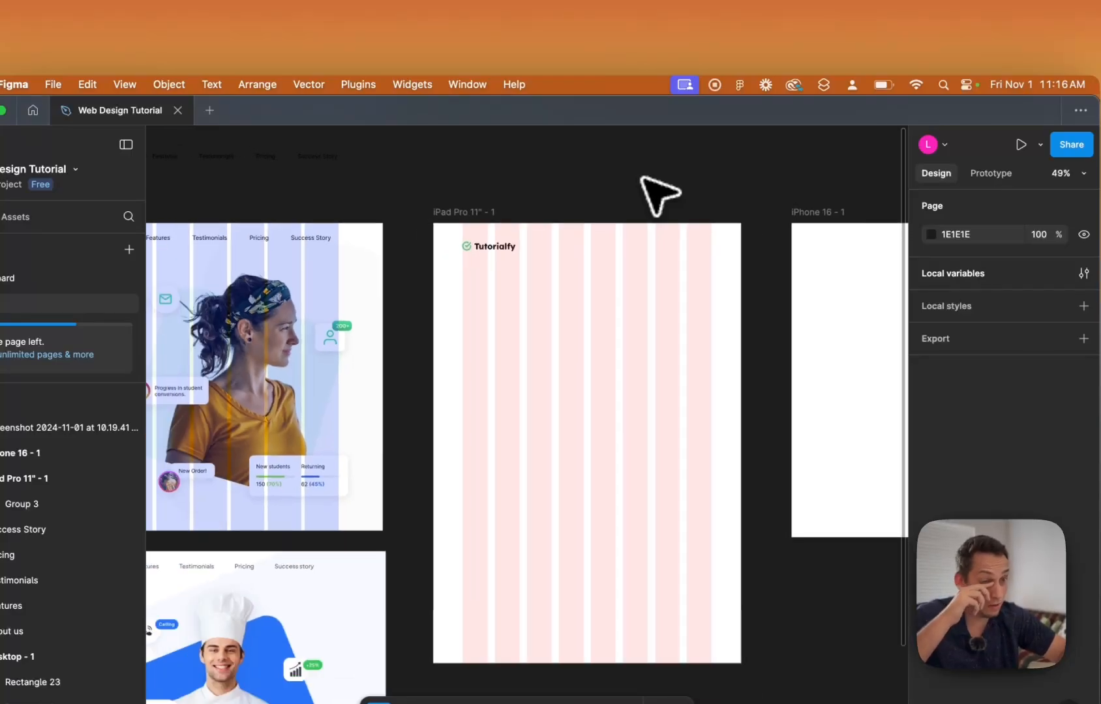
Search the Feather Icons by Iconduck plugin for "hamburger", add the menu icon to the canvas and close the plugin.
click(373, 85)
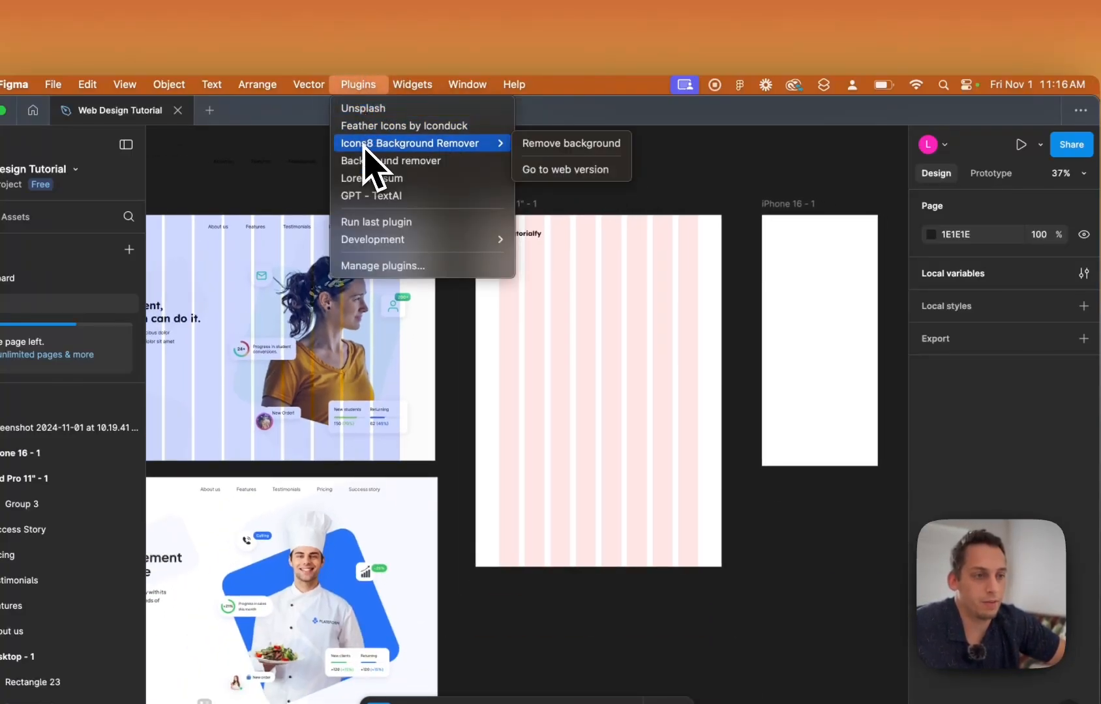
click(368, 126)
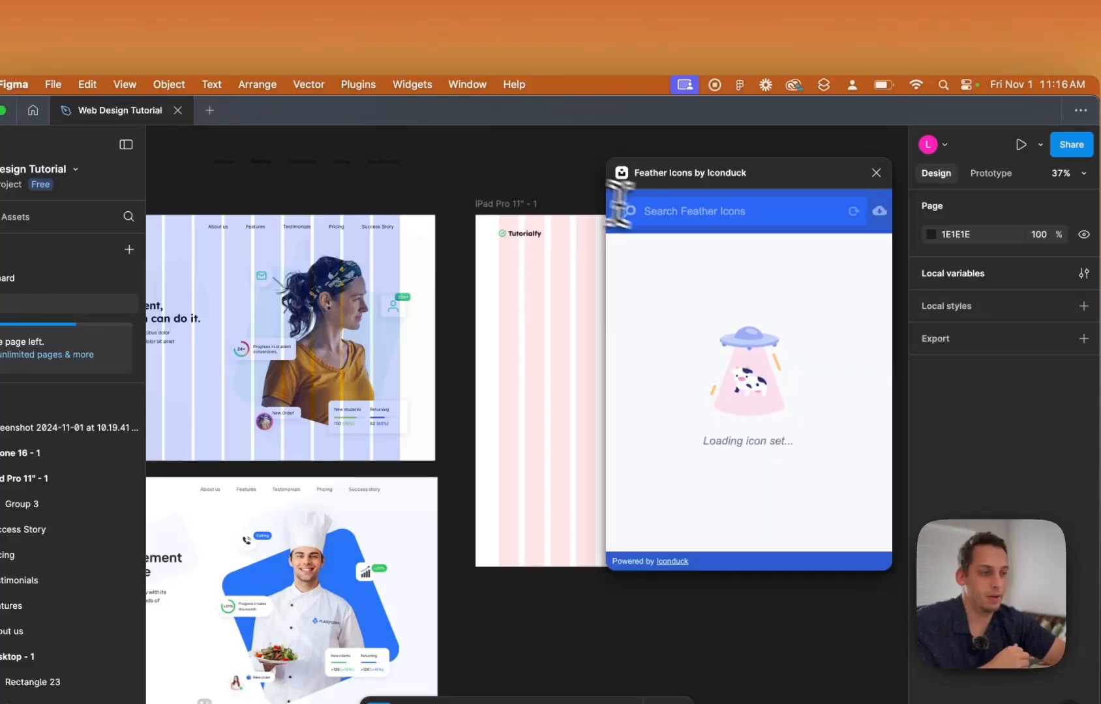
text(hanburger)
key(Return)
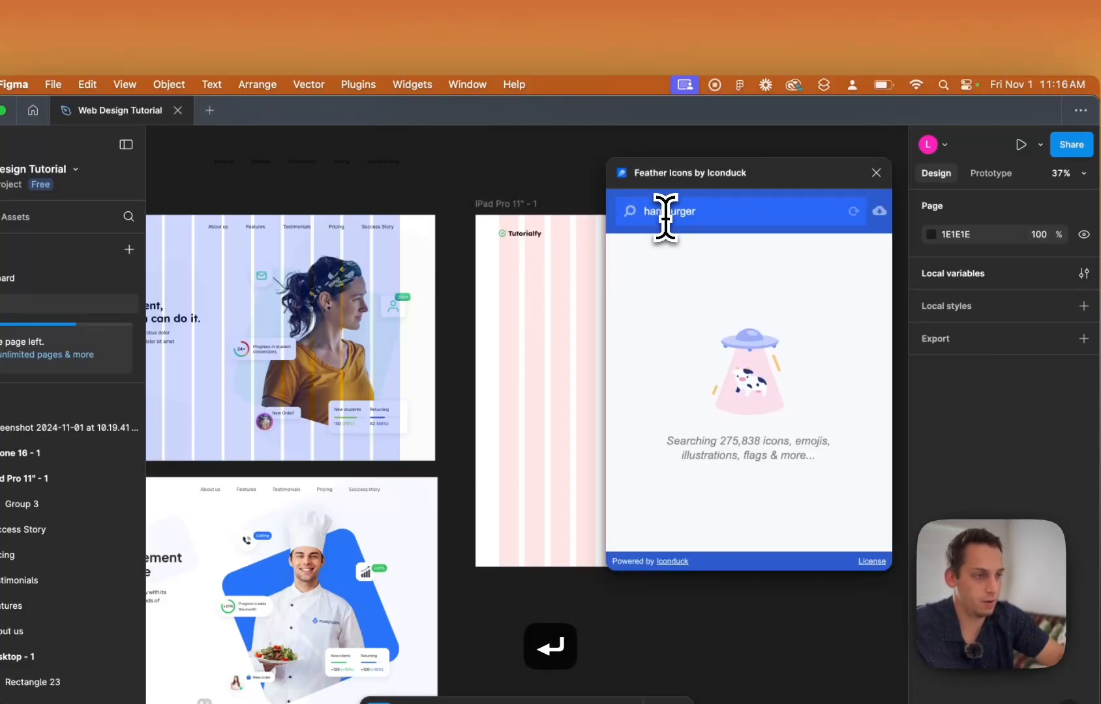
drag(659, 329, 440, 185)
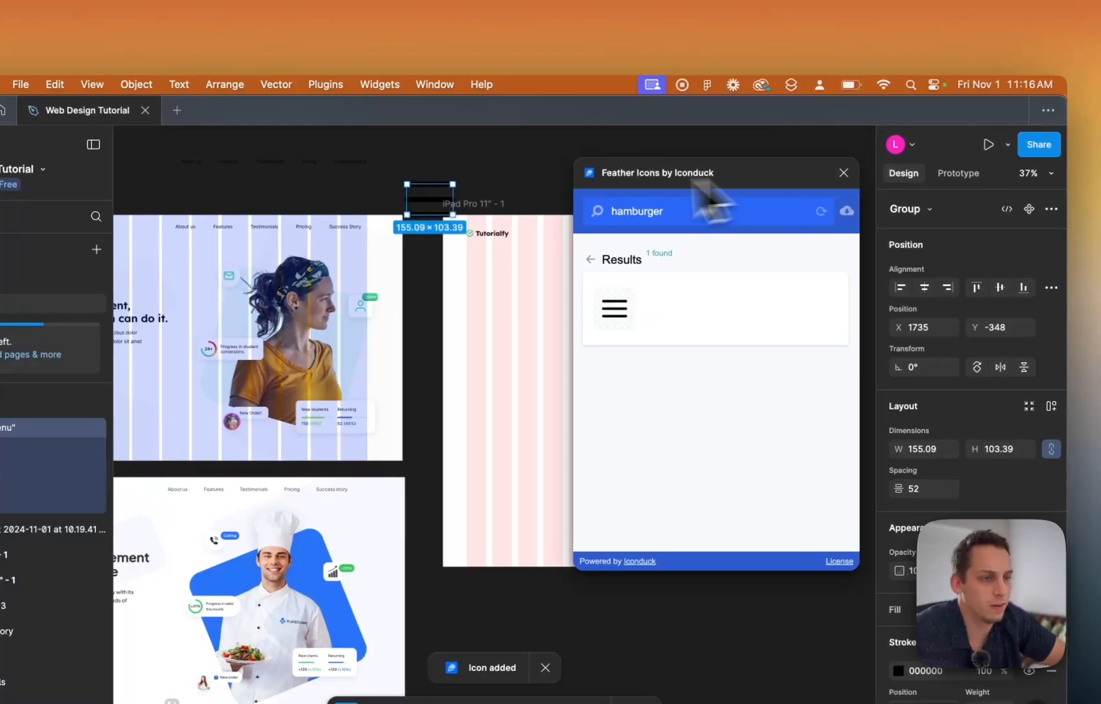
click(843, 173)
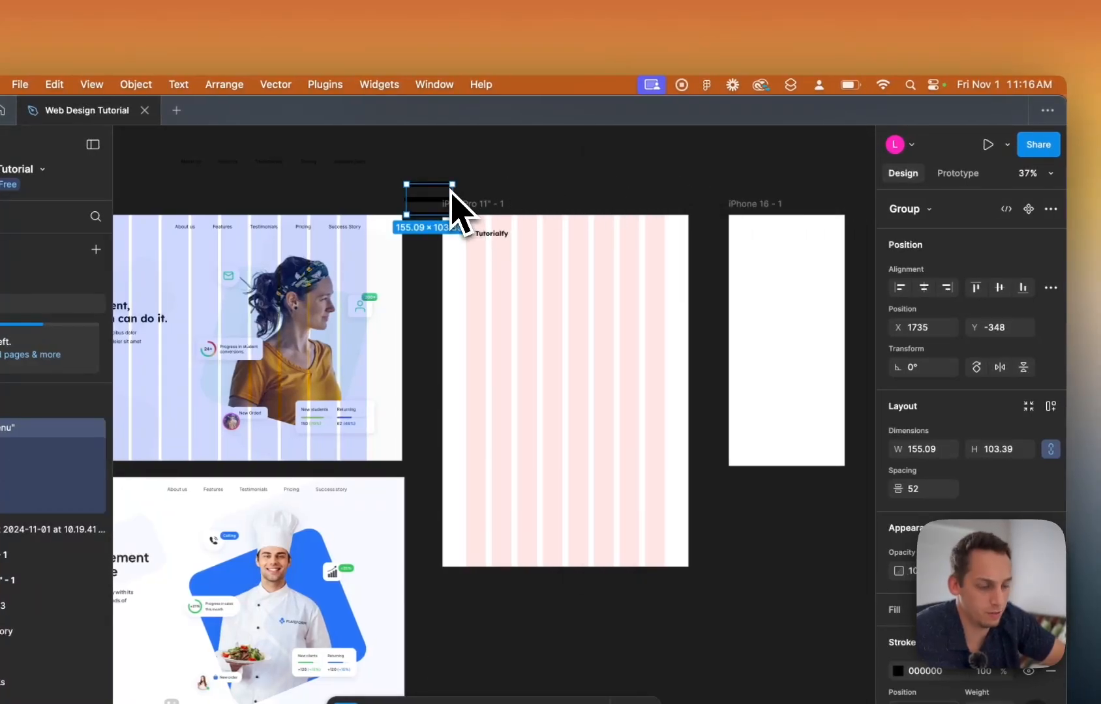
Scale the menu icon to 32.91 × 21.94 and place it in the iPad frame's last grid column at X 705, Y 54.
drag(436, 199, 558, 257)
scroll(558, 257, up, 5)
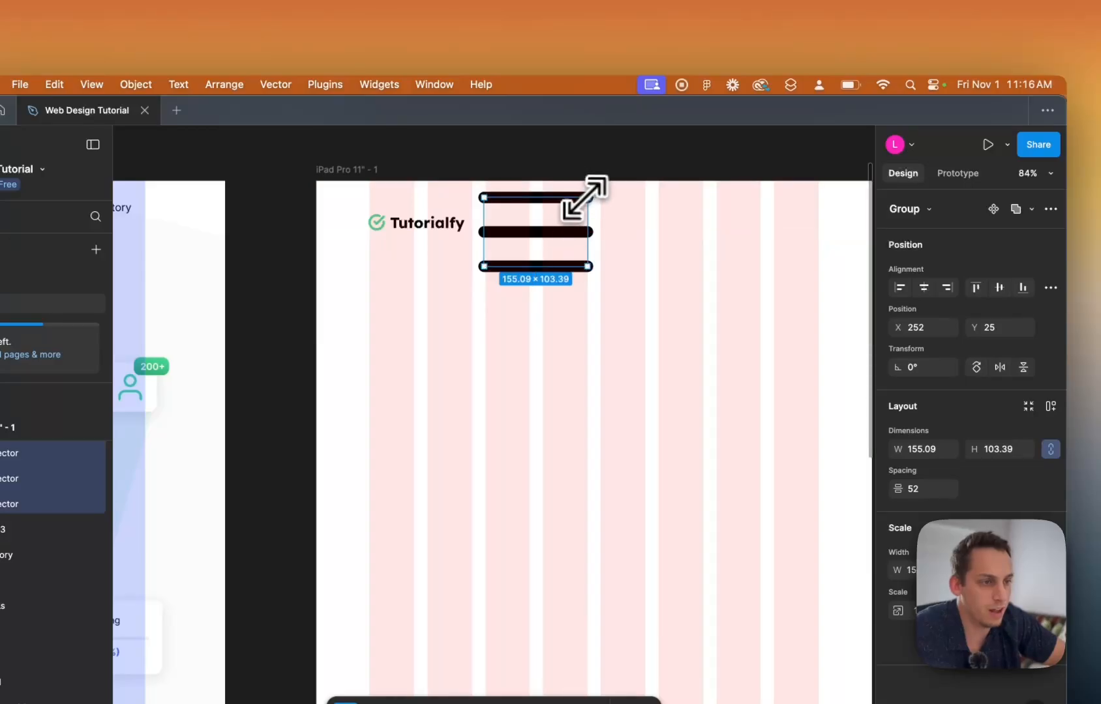
drag(587, 197, 486, 229)
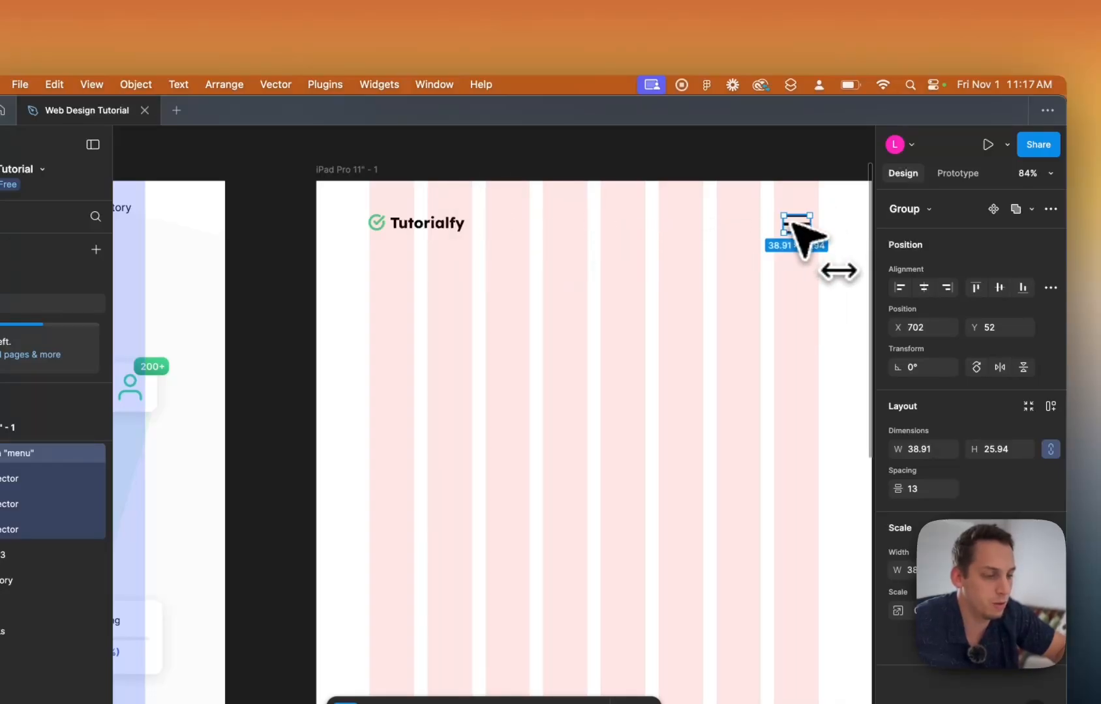
scroll(816, 222, up, 5)
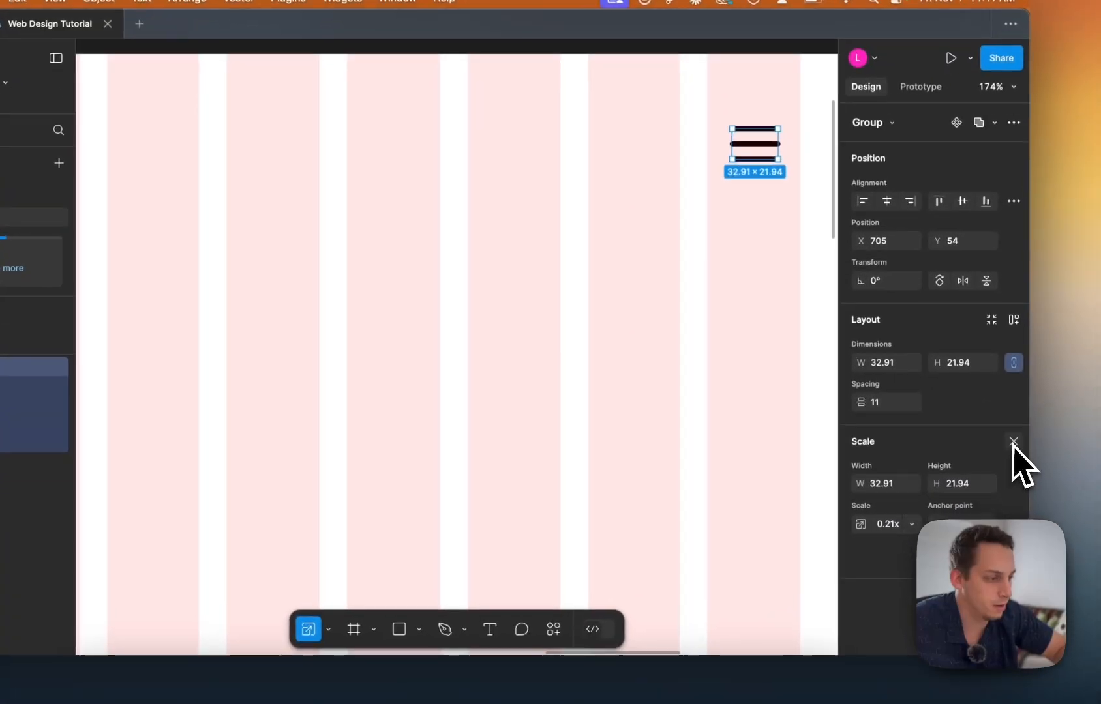
click(1050, 528)
scroll(782, 452, down, 5)
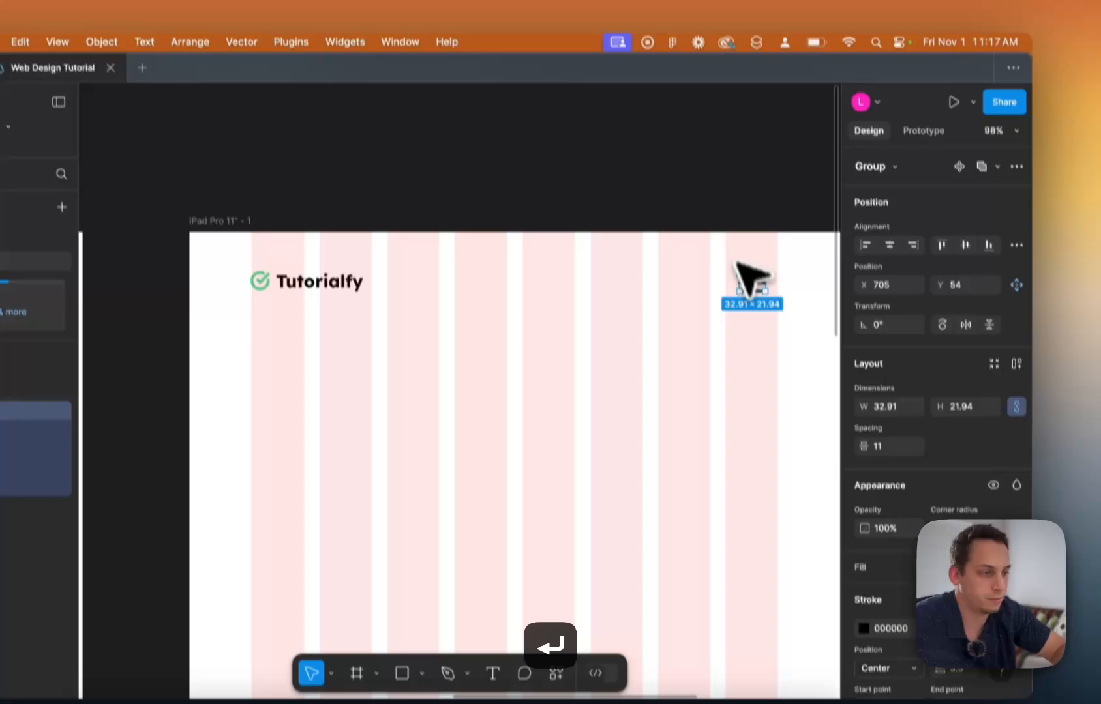
click(721, 121)
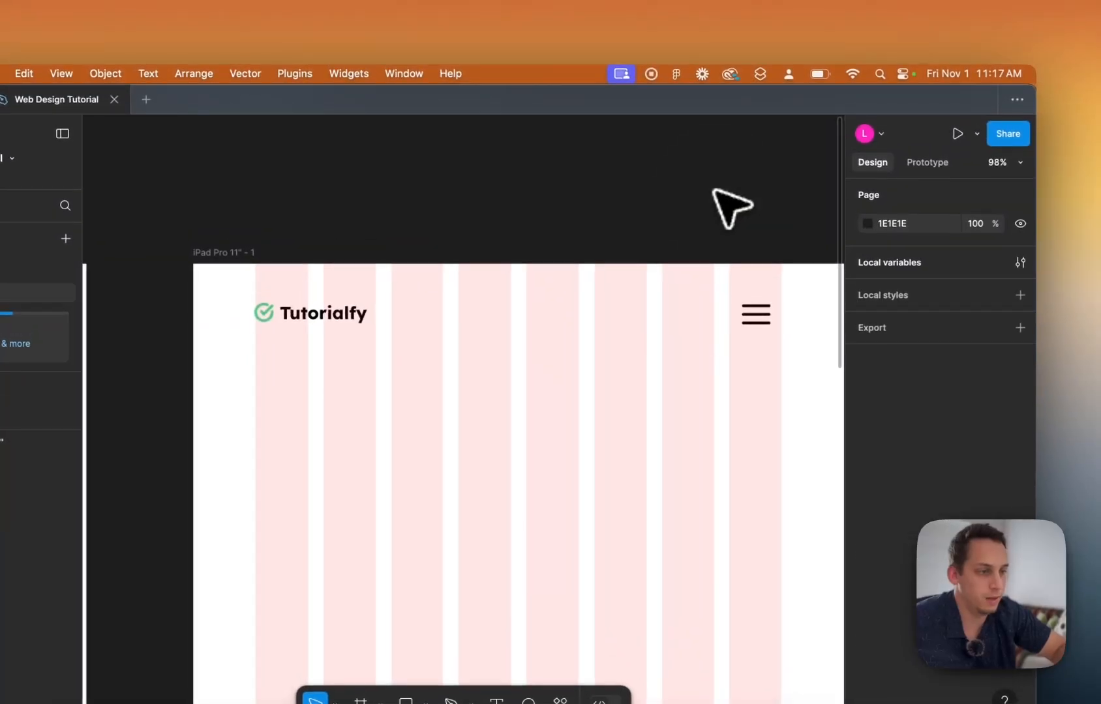
Toggle the layout grids on and off to check the iPad navbar, leaving them hidden.
scroll(720, 158, down, 5)
key(ctrl+g)
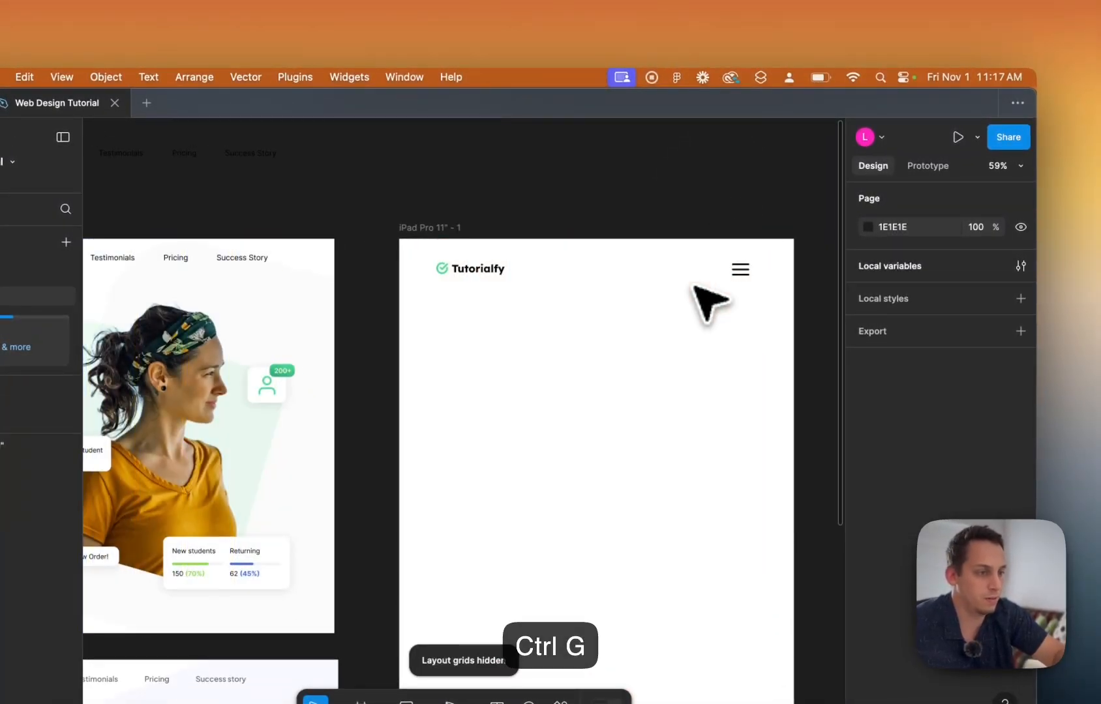
key(ctrl+g)
key(ctrl+g)
key(ctrl+g)
key(ctrl+g)
key(ctrl+g)
key(ctrl+g)
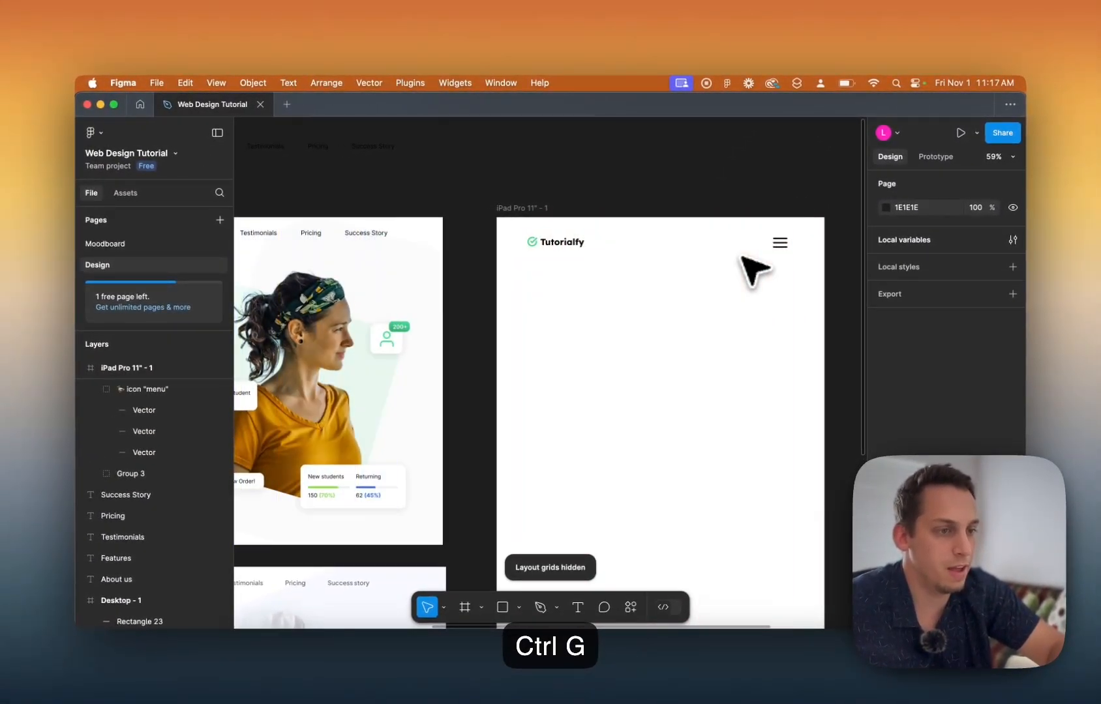
Delete the restaurant reference screenshot below the Desktop - 1 frame.
scroll(745, 263, down, 5)
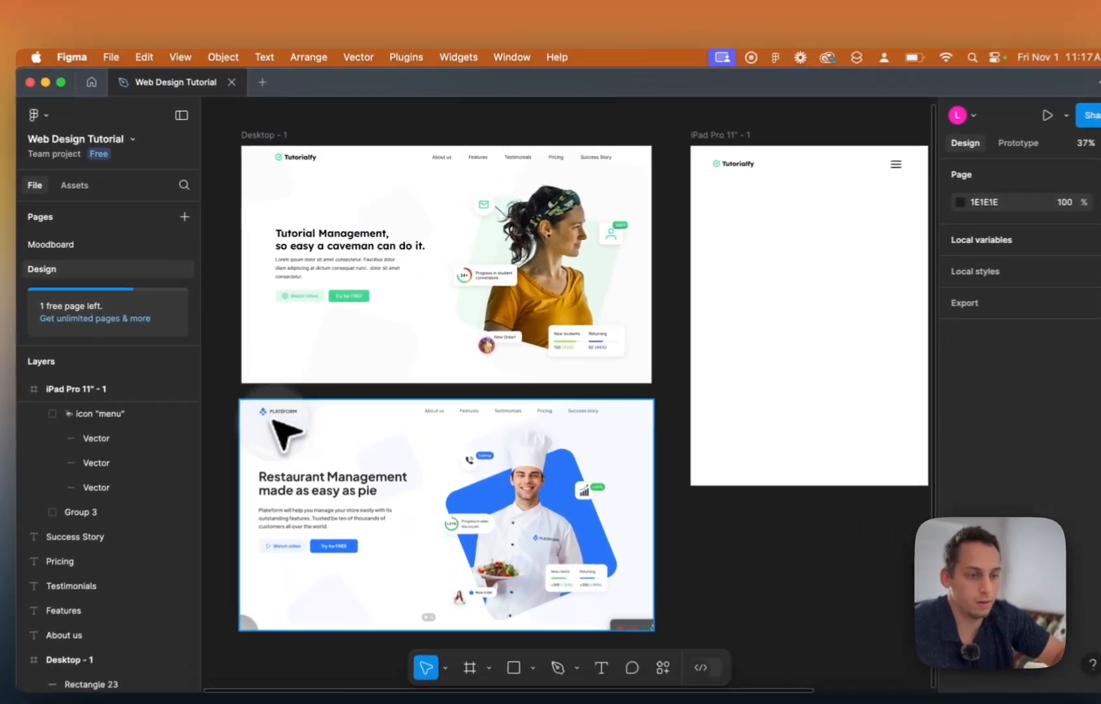
click(290, 413)
scroll(290, 413, right, 2)
key(BackSpace)
scroll(263, 428, right, 2)
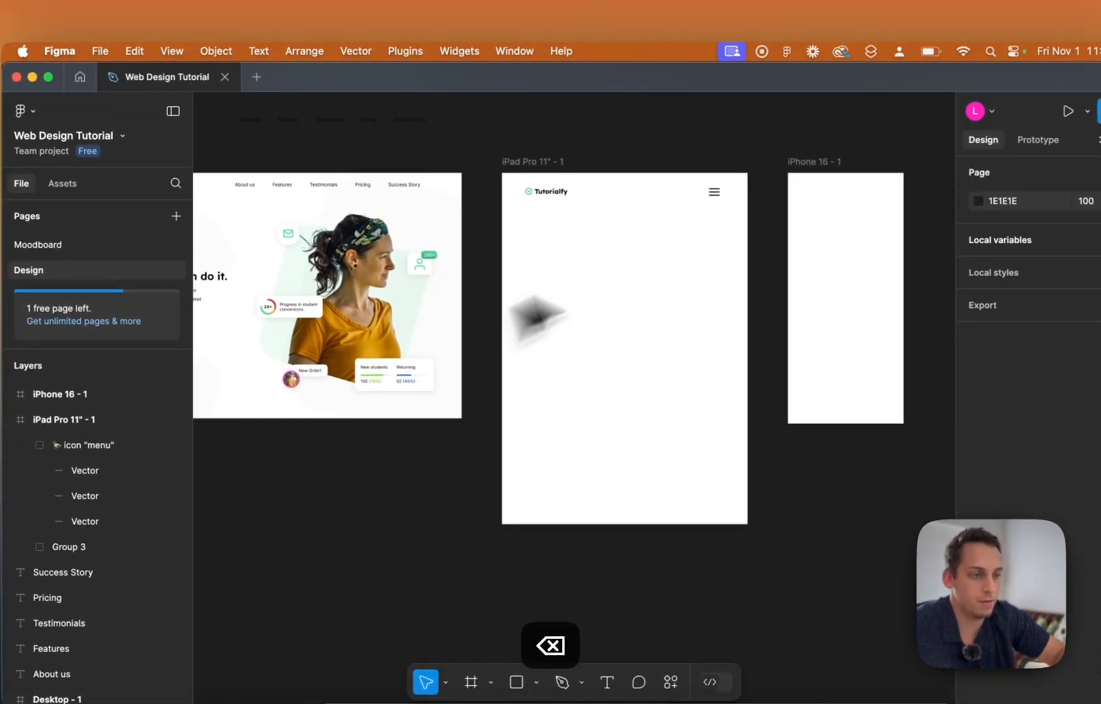
scroll(574, 232, left, 4)
scroll(538, 256, right, 2)
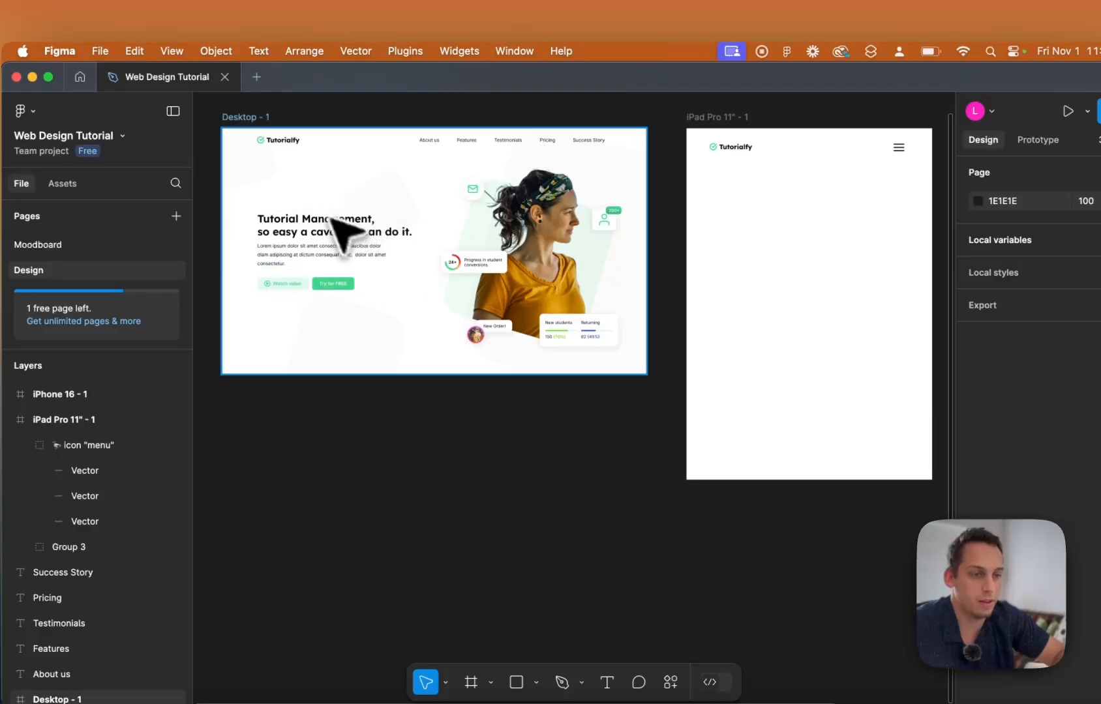
Copy the BG frame from Desktop - 1 into the iPad frame at X 0, Y 119 and resize it to 834 × 1054.
click(312, 184)
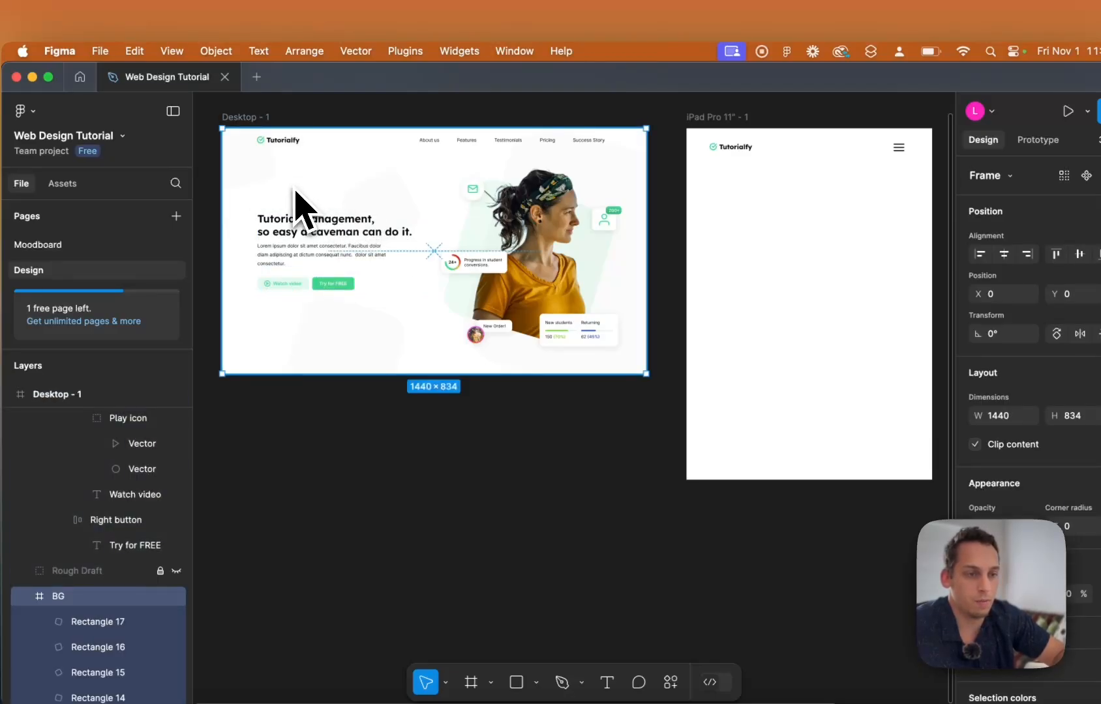
drag(295, 192, 767, 228)
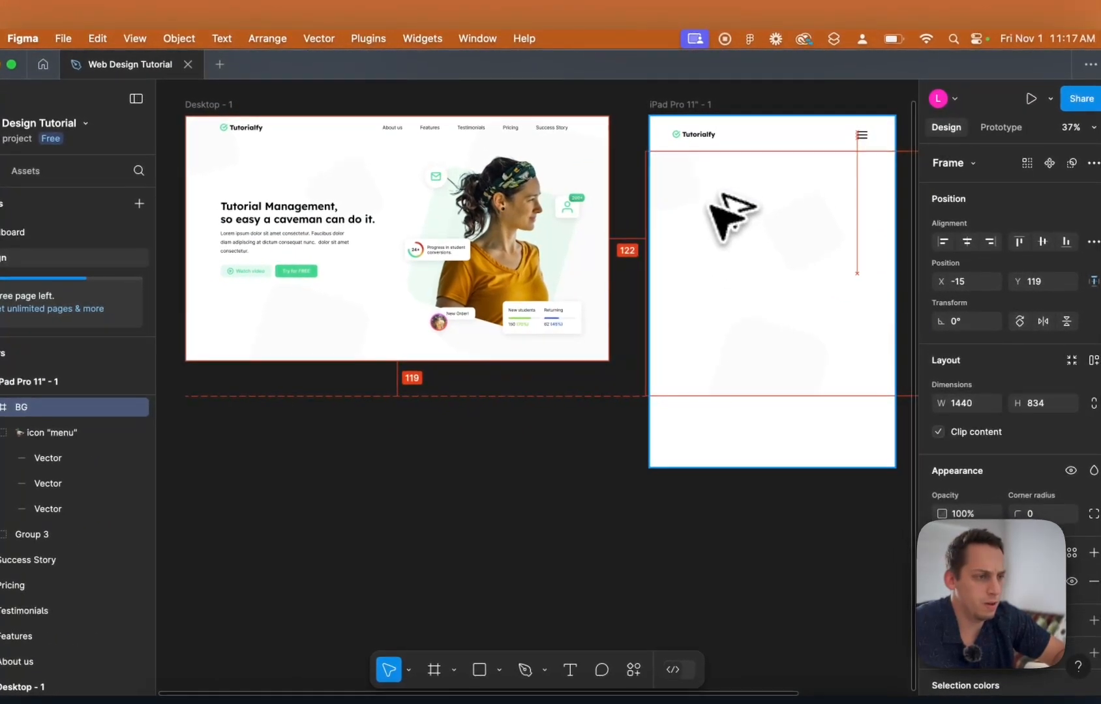
drag(709, 198, 714, 200)
scroll(714, 200, right, 5)
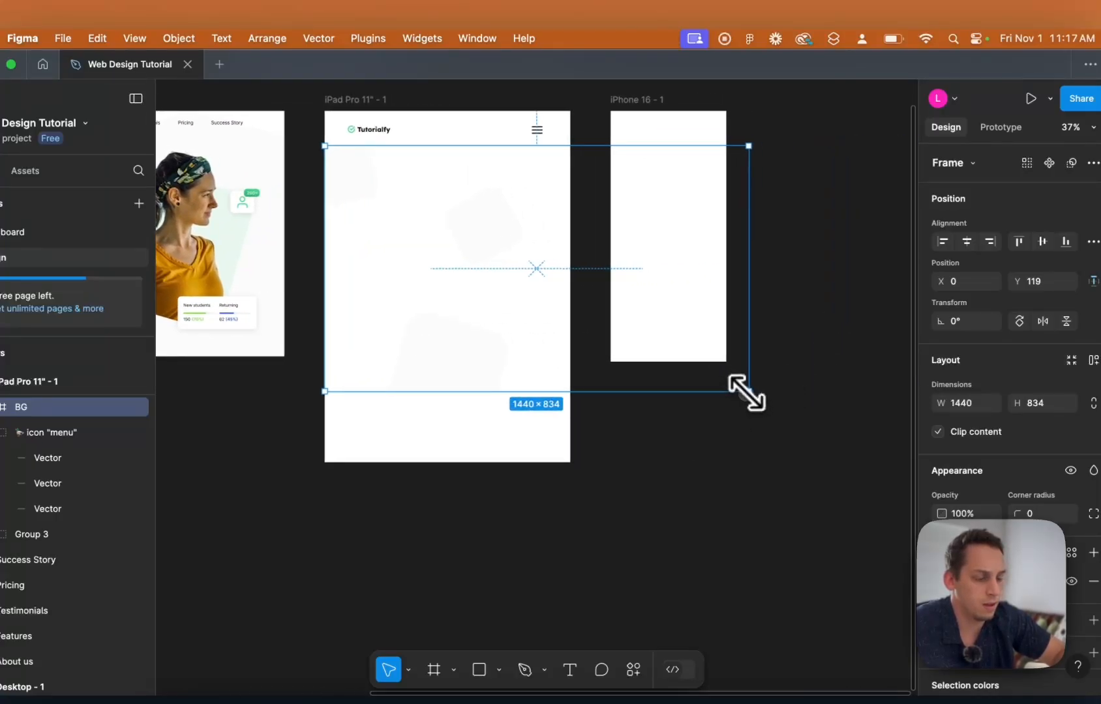
drag(747, 392, 571, 460)
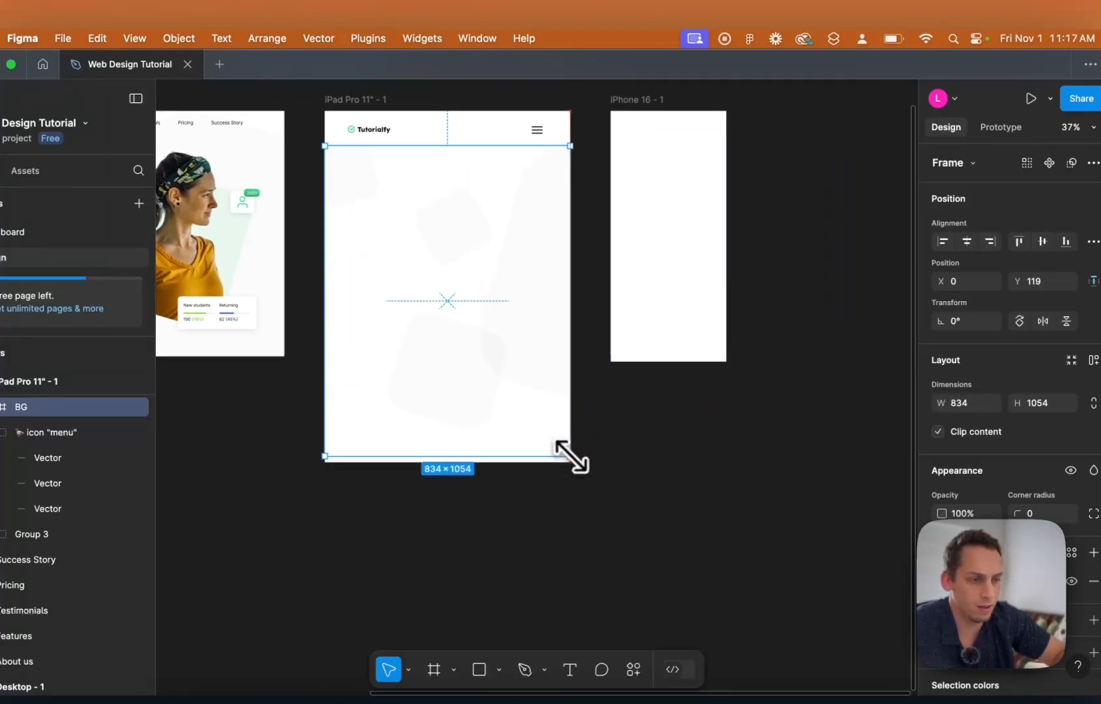
Rearrange the iPad background shapes, moving the lower one to the bottom-left corner, the small upper one slightly up and the large right one down.
drag(428, 392, 365, 423)
drag(432, 246, 429, 230)
drag(526, 323, 527, 394)
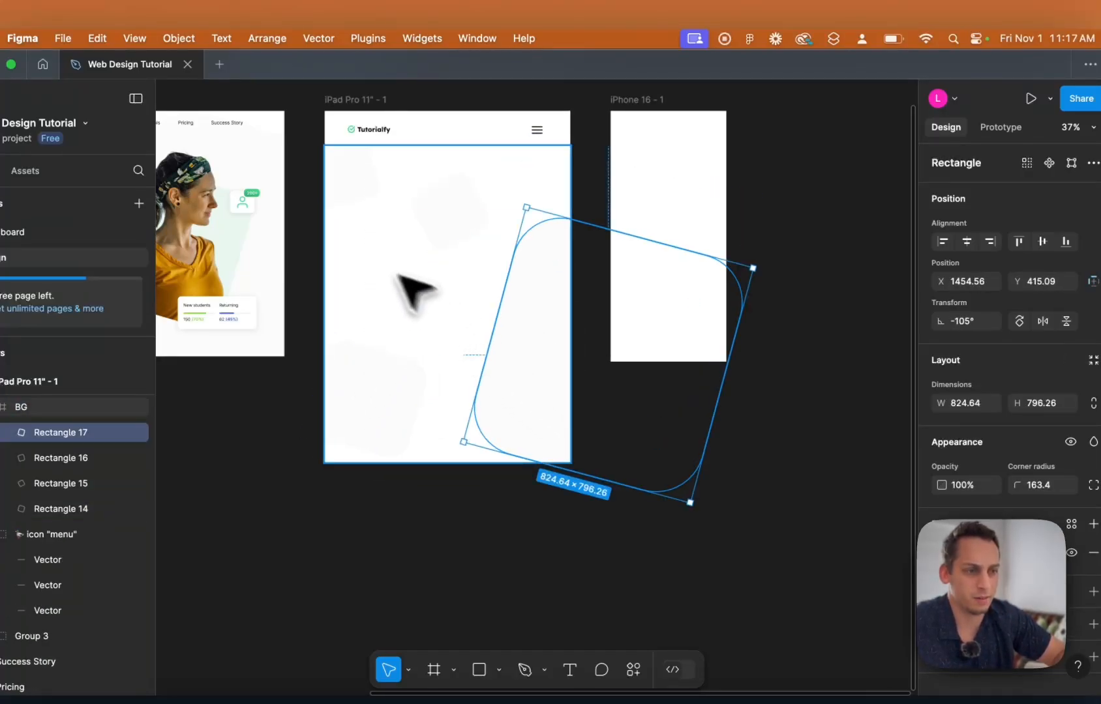
click(306, 245)
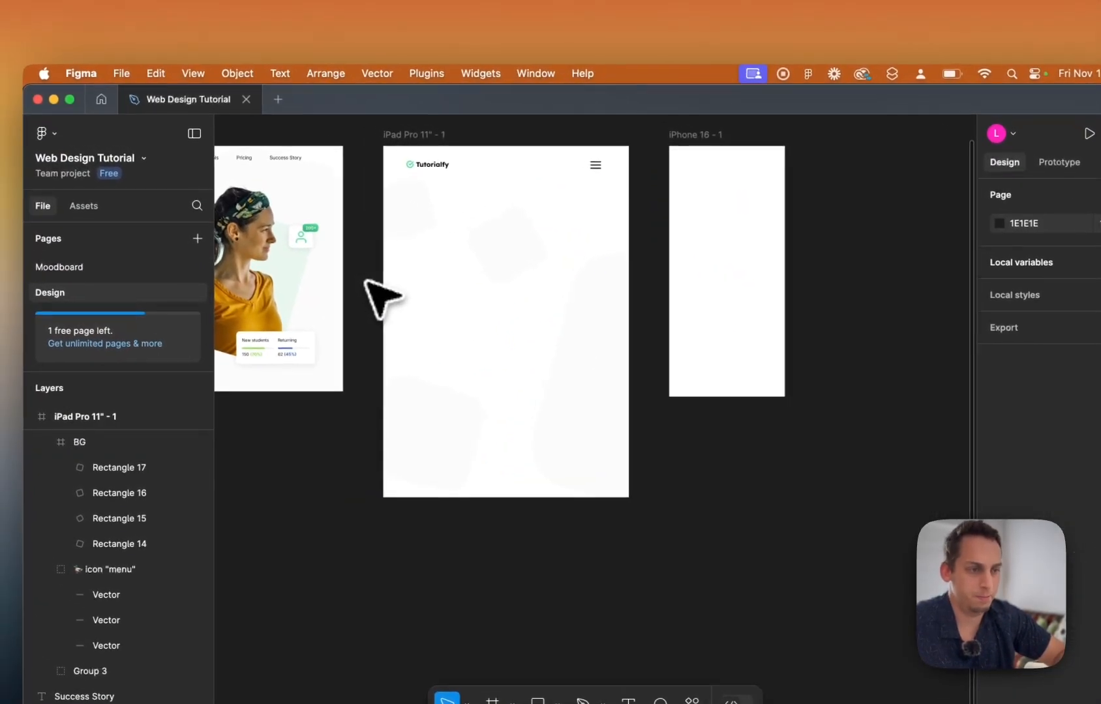
Copy the Hero-Left text block from Desktop - 1 into the iPad frame's background area at X 125, Y 103.
scroll(364, 280, left, 10)
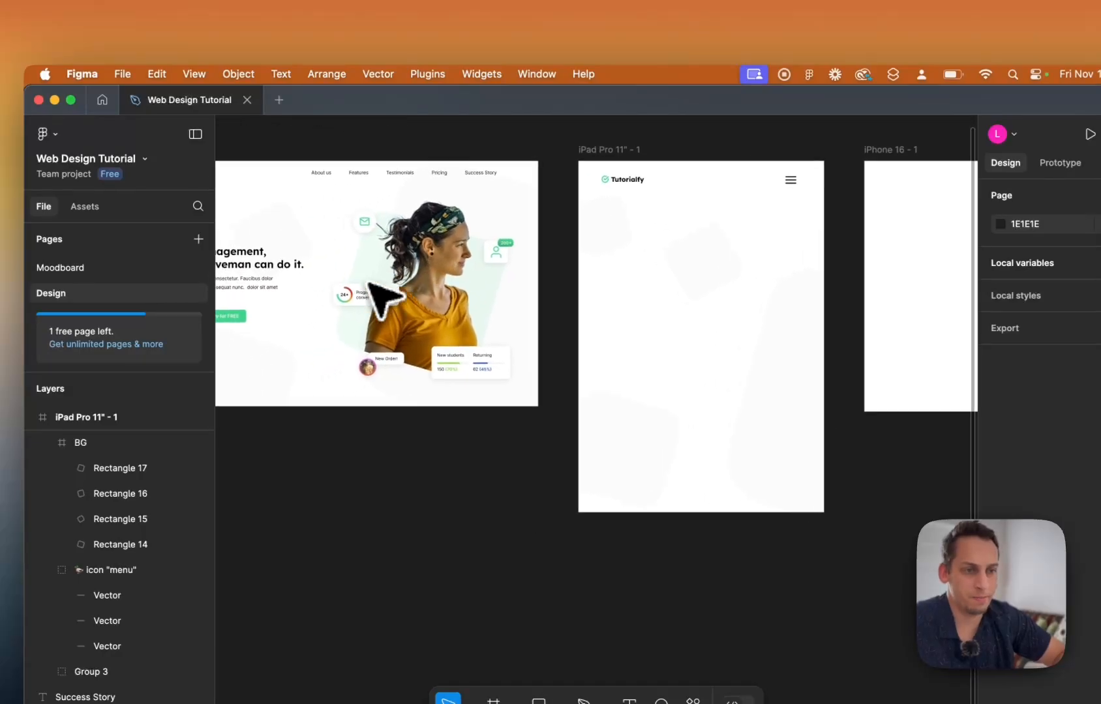
click(367, 236)
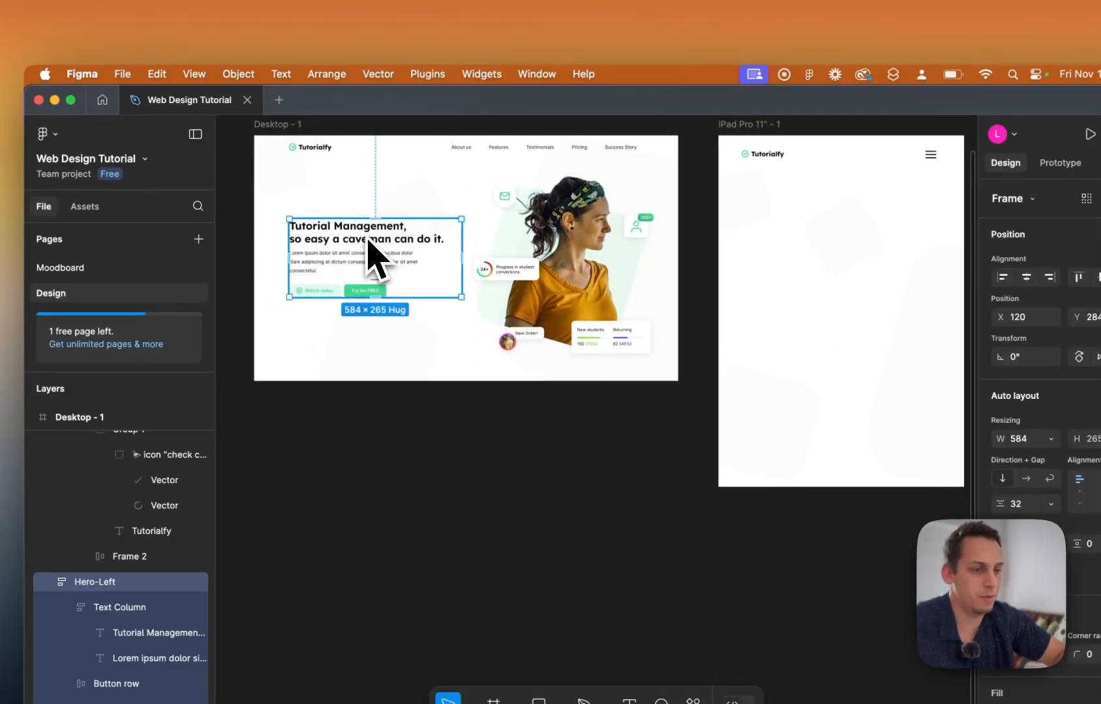
scroll(367, 239, right, 4)
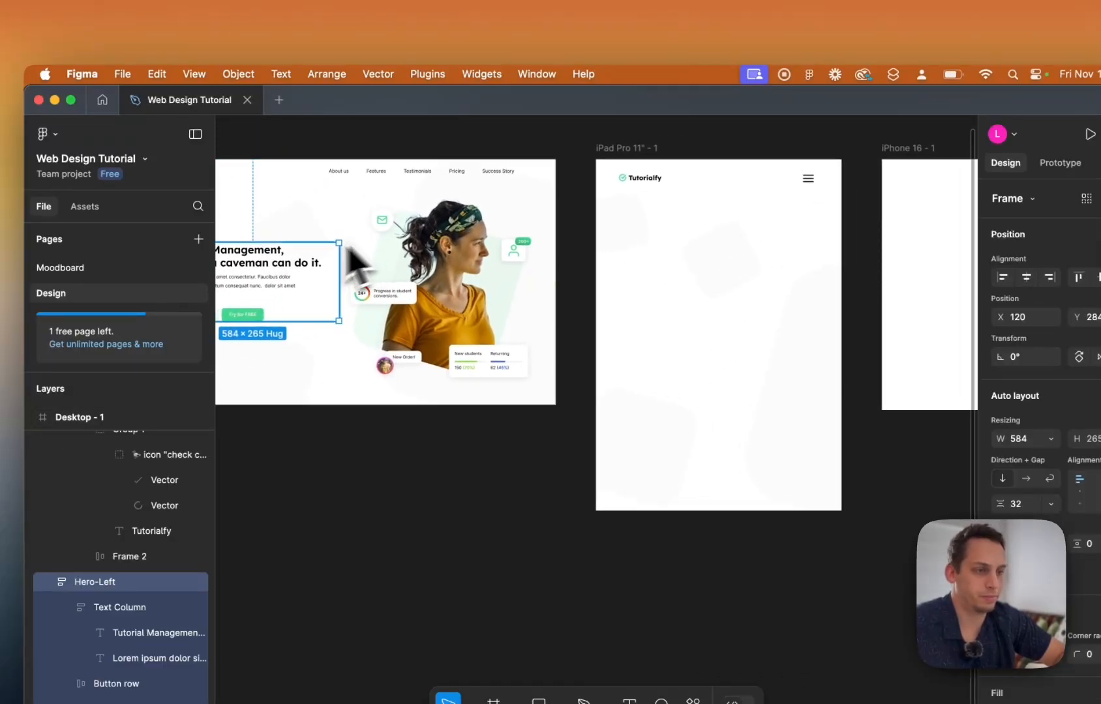
scroll(241, 290, left, 3)
drag(261, 280, 657, 245)
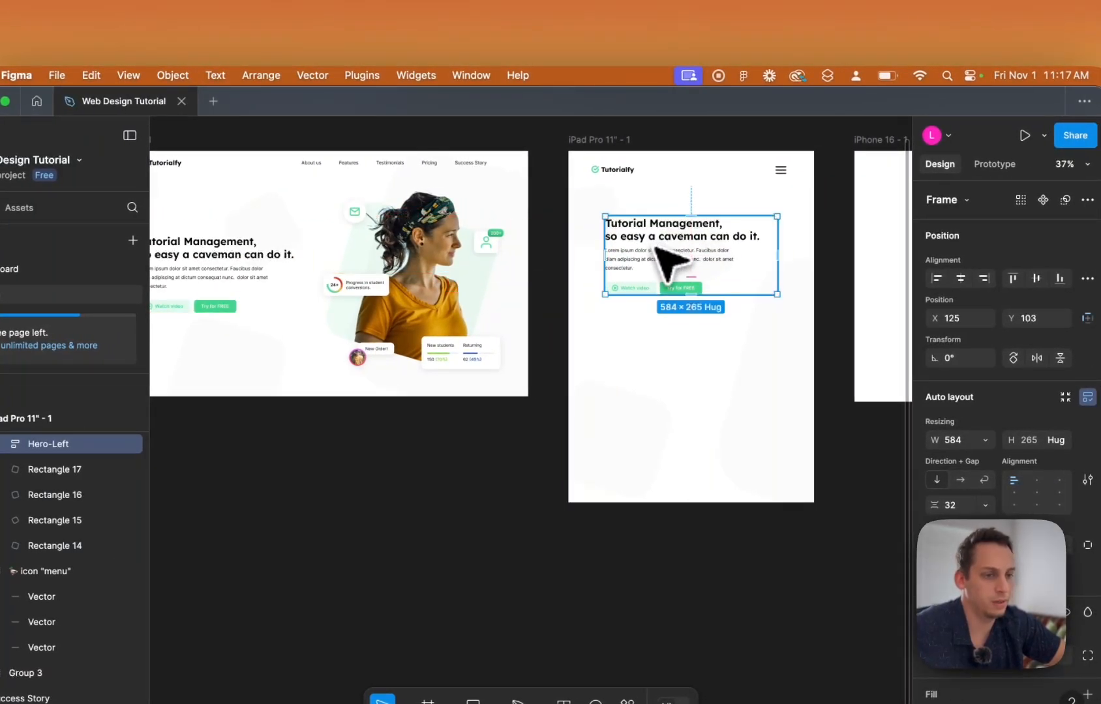
Center-align the text of the iPad hero's heading and its lorem ipsum paragraph.
double_click(660, 233)
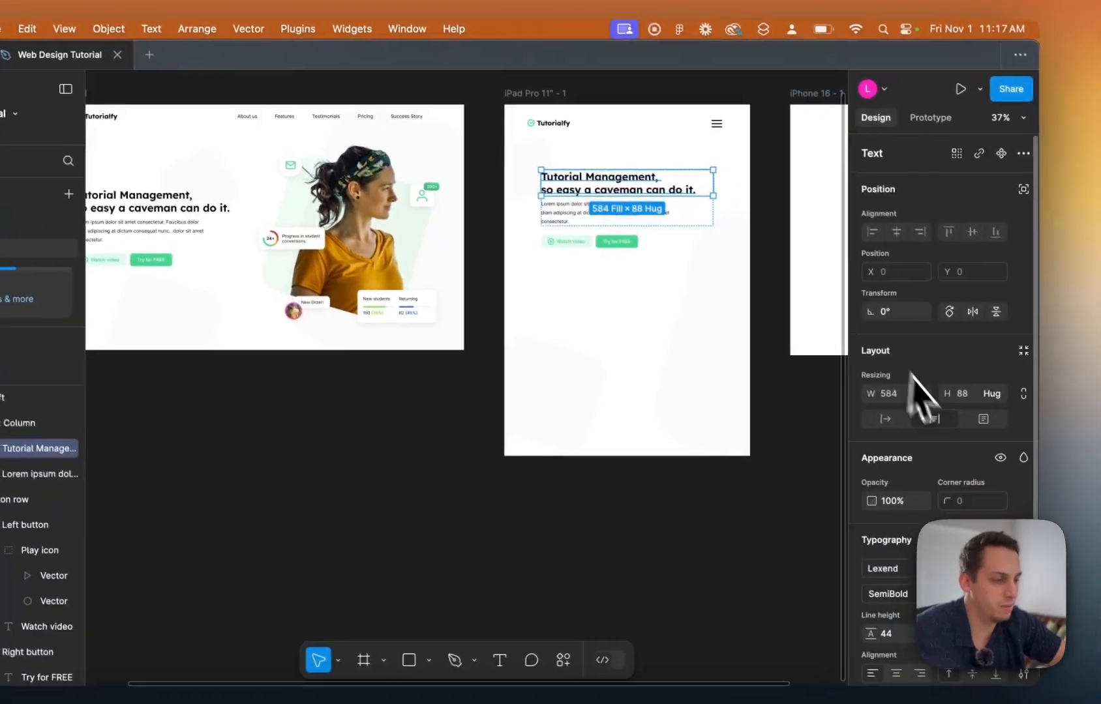
scroll(998, 443, down, 5)
click(883, 518)
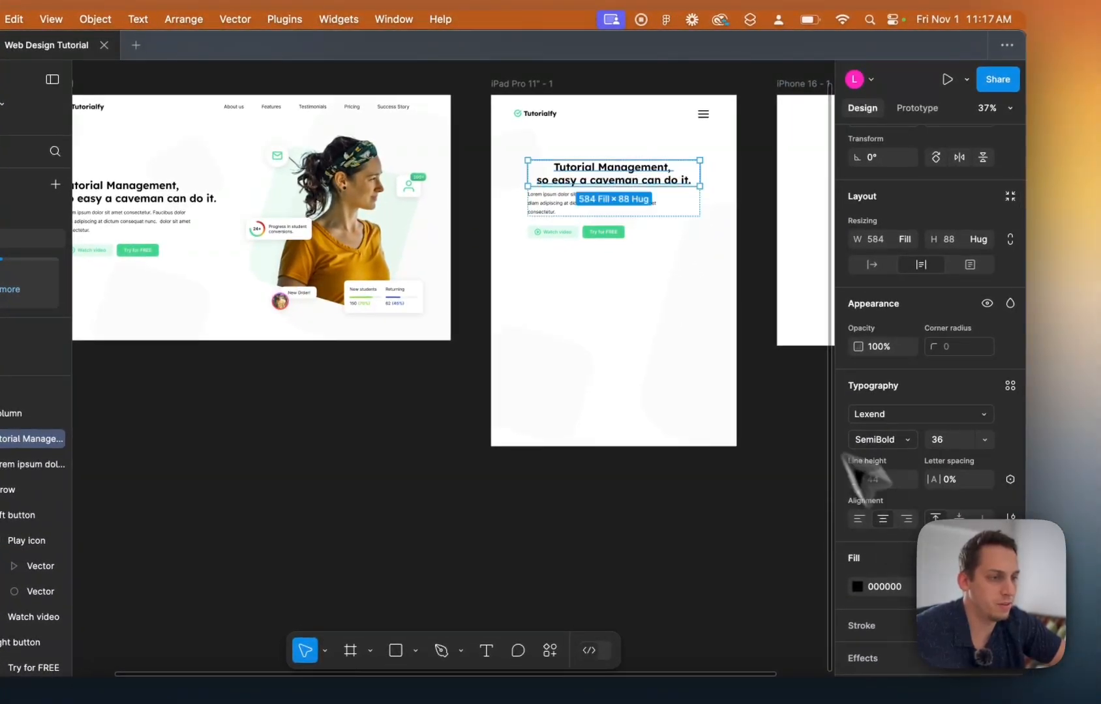
click(605, 201)
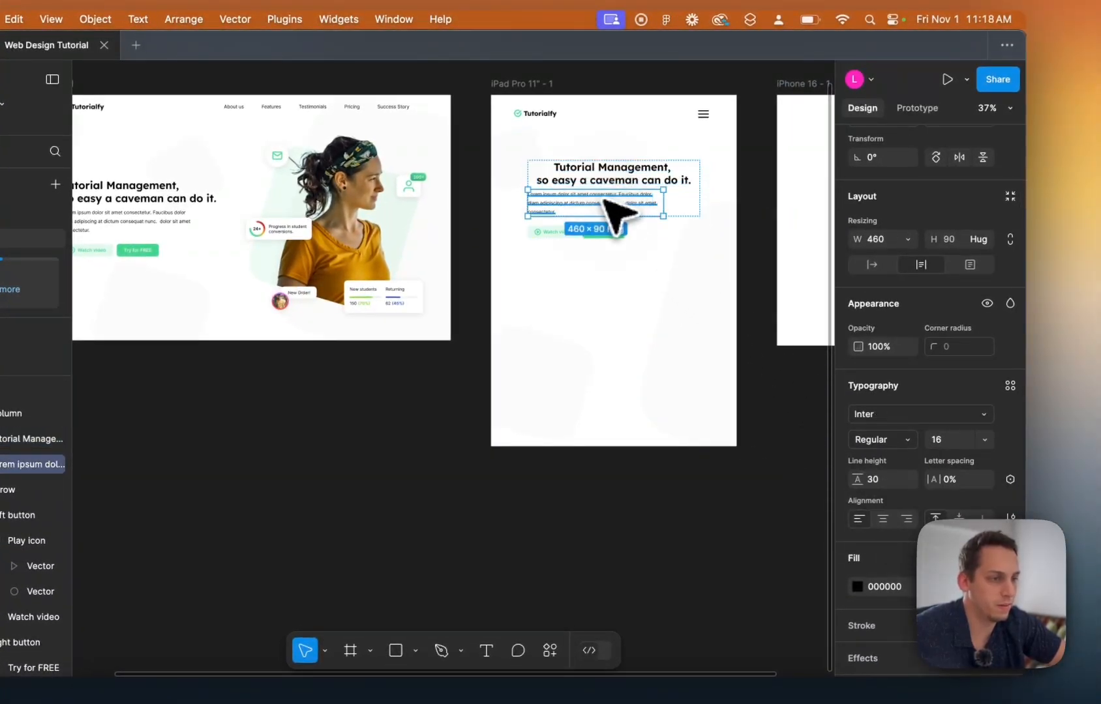
click(887, 517)
Set the auto layout alignment of the iPad hero's Text Column to center so the paragraph sits centered under the heading.
click(699, 217)
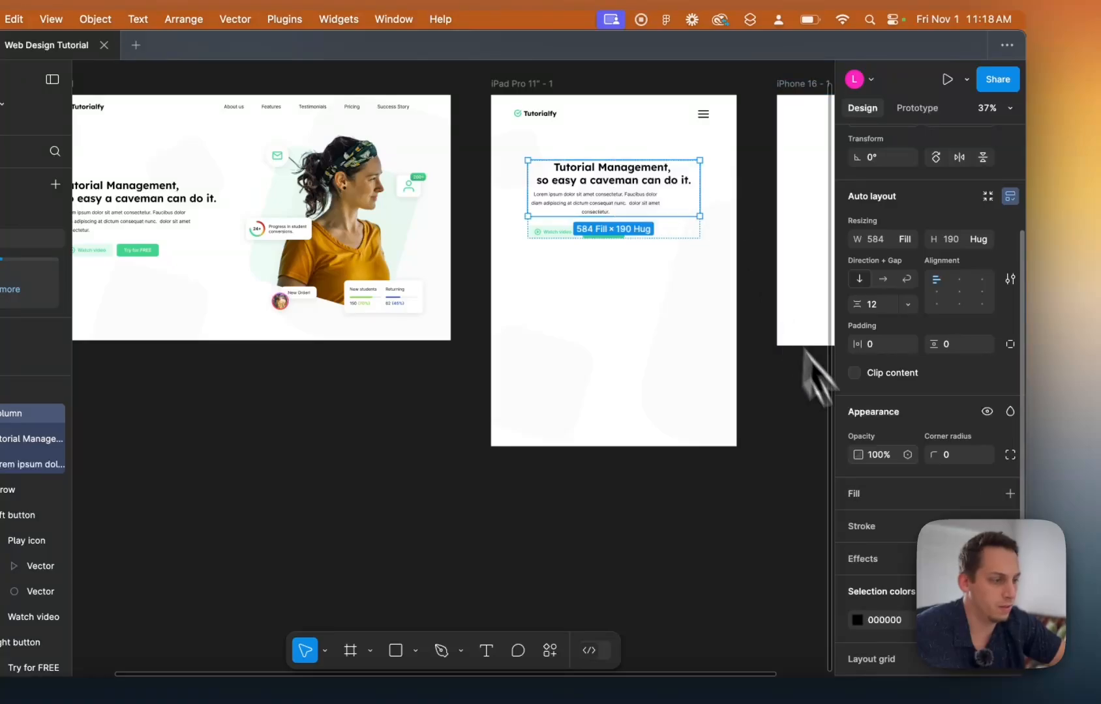
scroll(892, 515, down, 1)
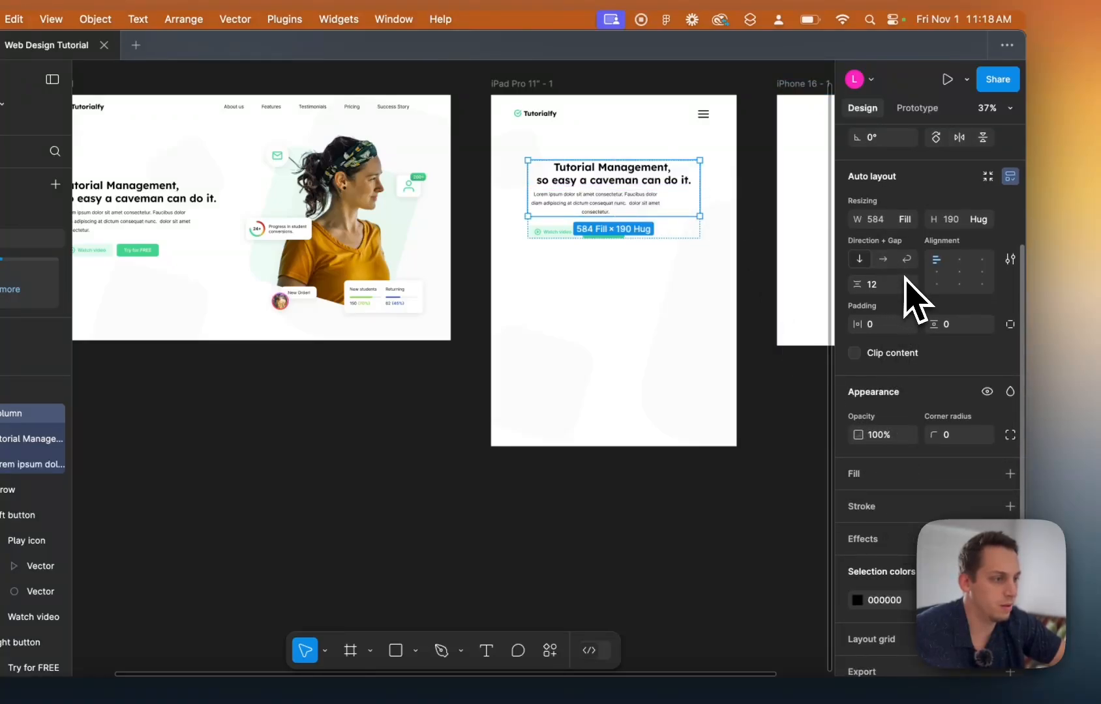
scroll(909, 363, up, 5)
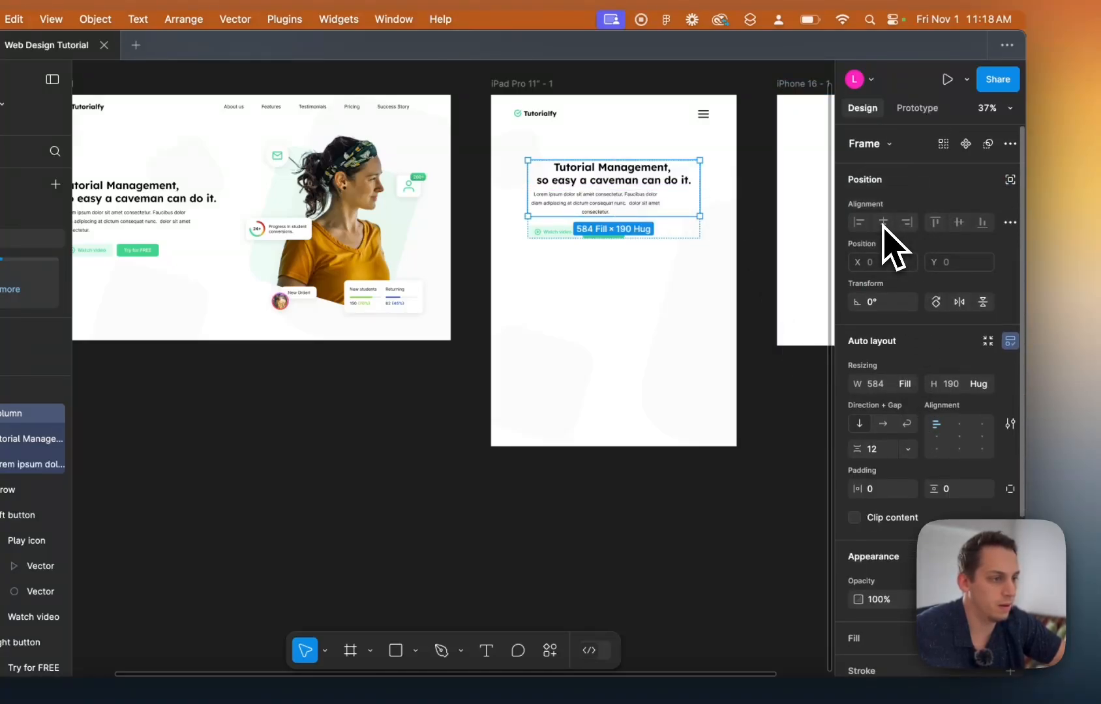
scroll(894, 392, down, 5)
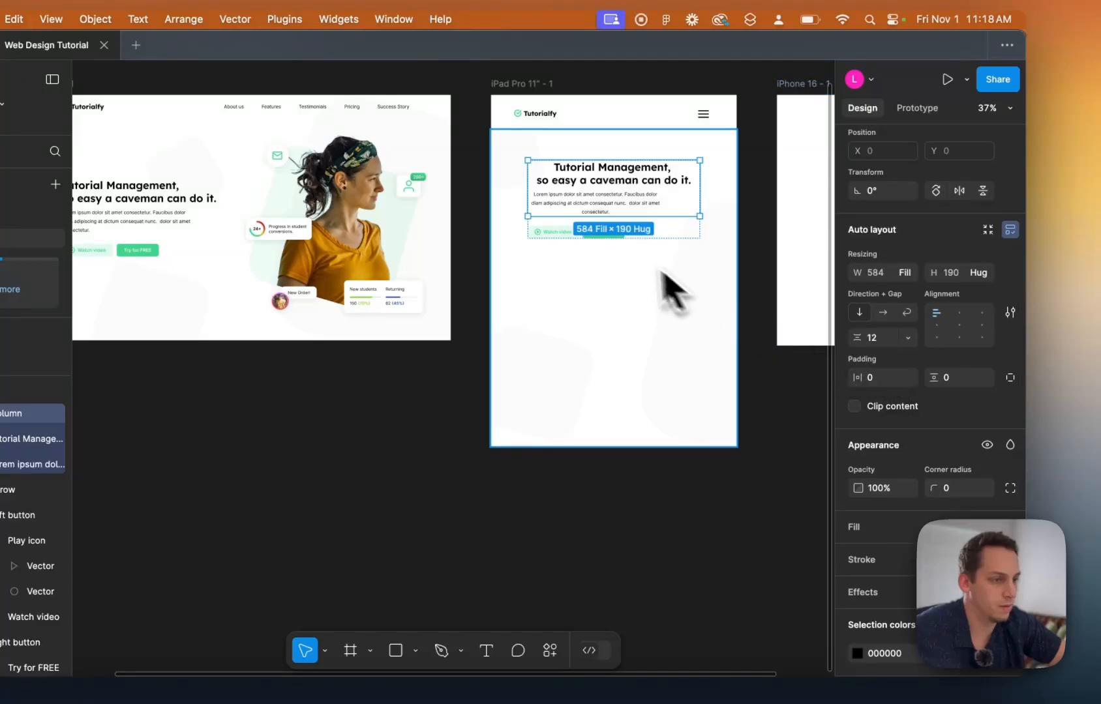
click(621, 205)
drag(619, 200, 637, 198)
click(692, 196)
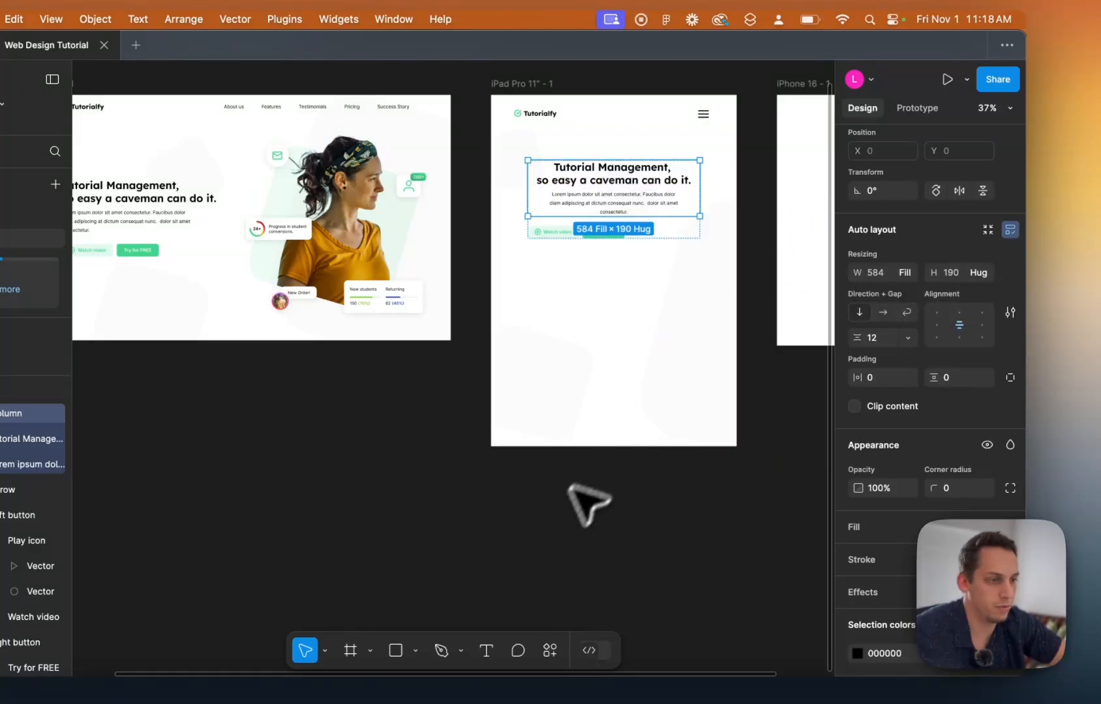
Set the auto layout alignment of the iPad's Hero-Left frame to center so the button row is centered under the text.
click(649, 548)
click(571, 228)
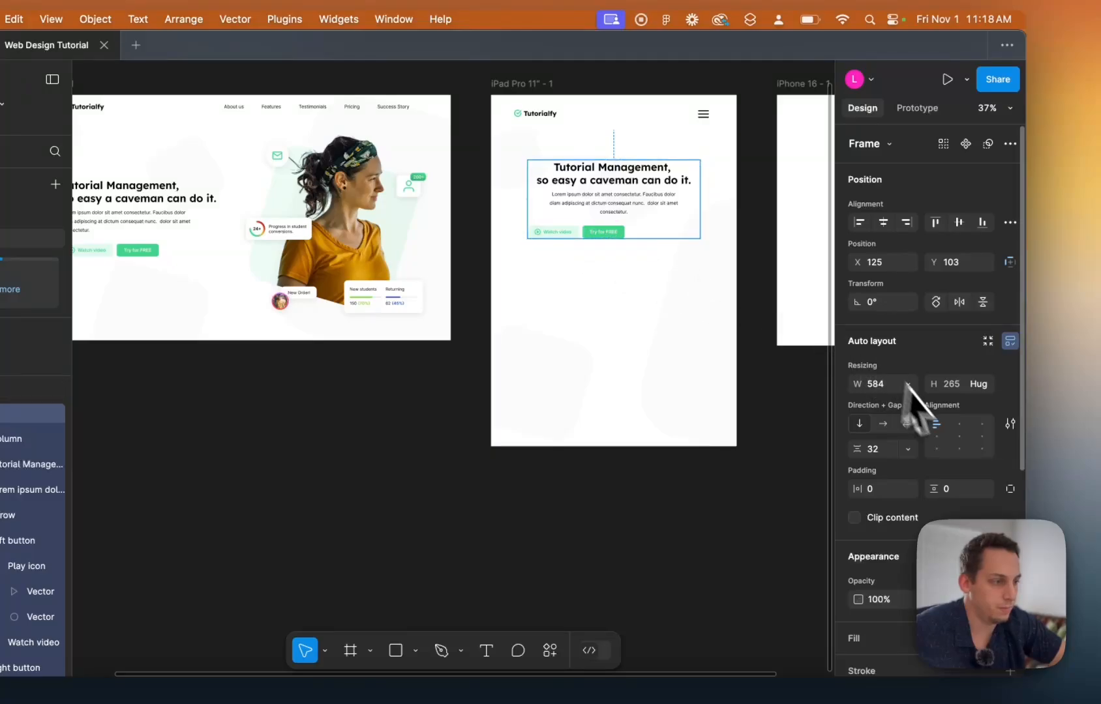
click(961, 437)
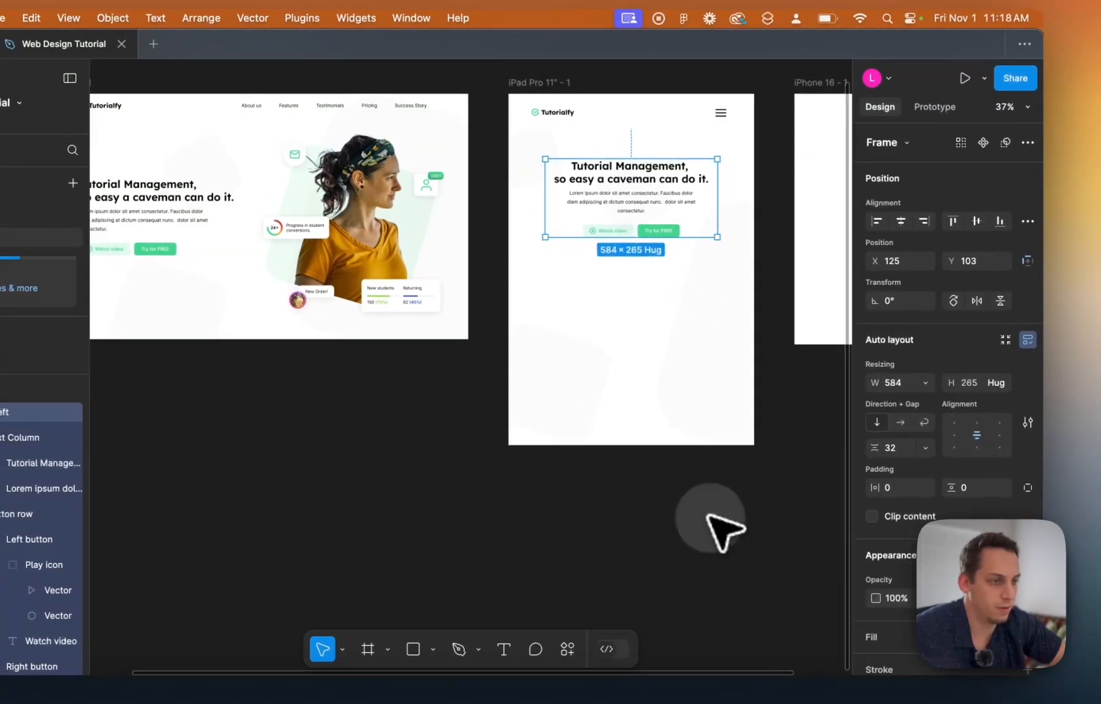
click(703, 526)
scroll(691, 194, right, 2)
scroll(691, 194, up, 2)
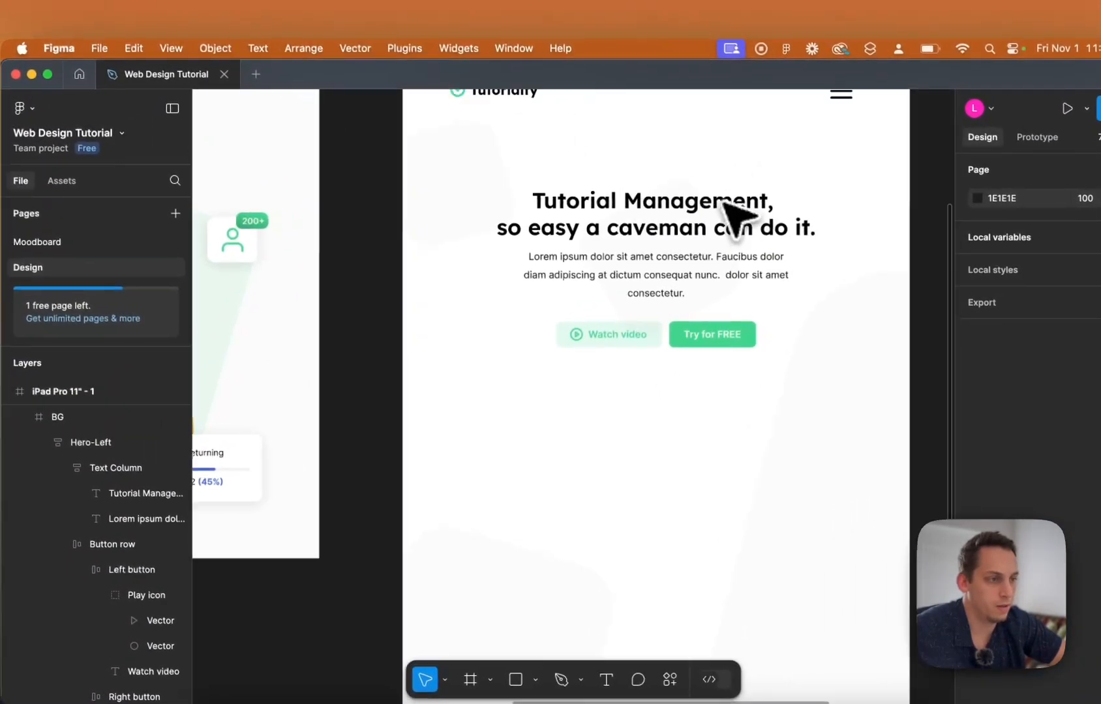
scroll(691, 194, down, 5)
scroll(691, 194, left, 1)
scroll(729, 205, down, 3)
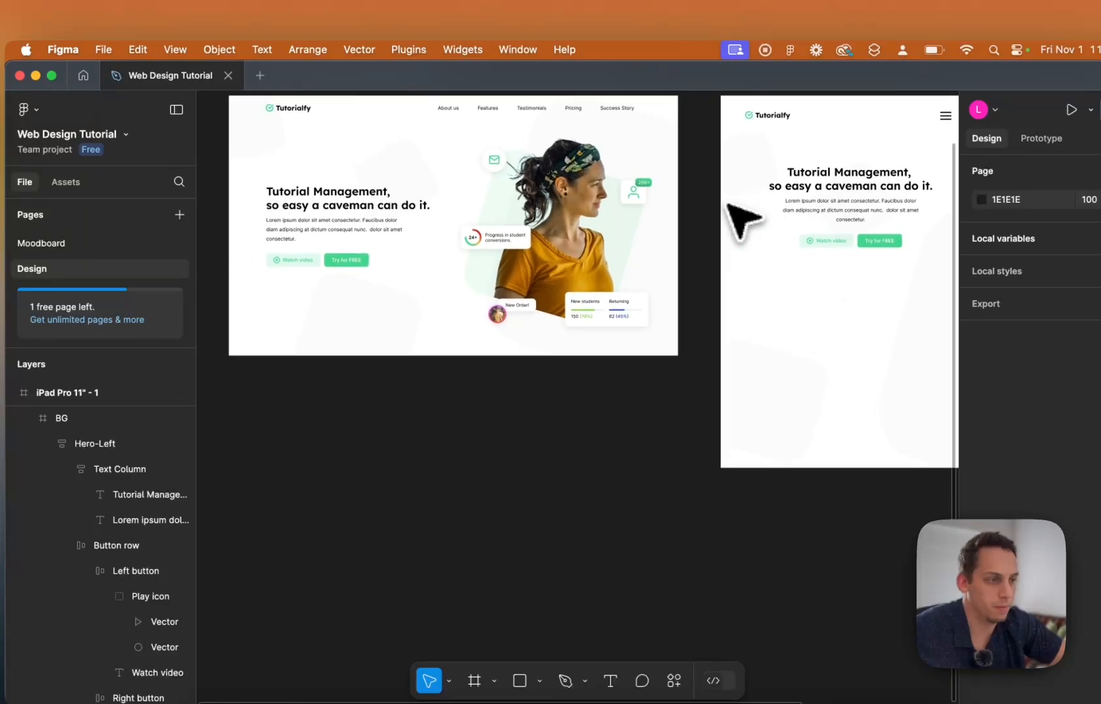
scroll(729, 204, up, 3)
click(415, 285)
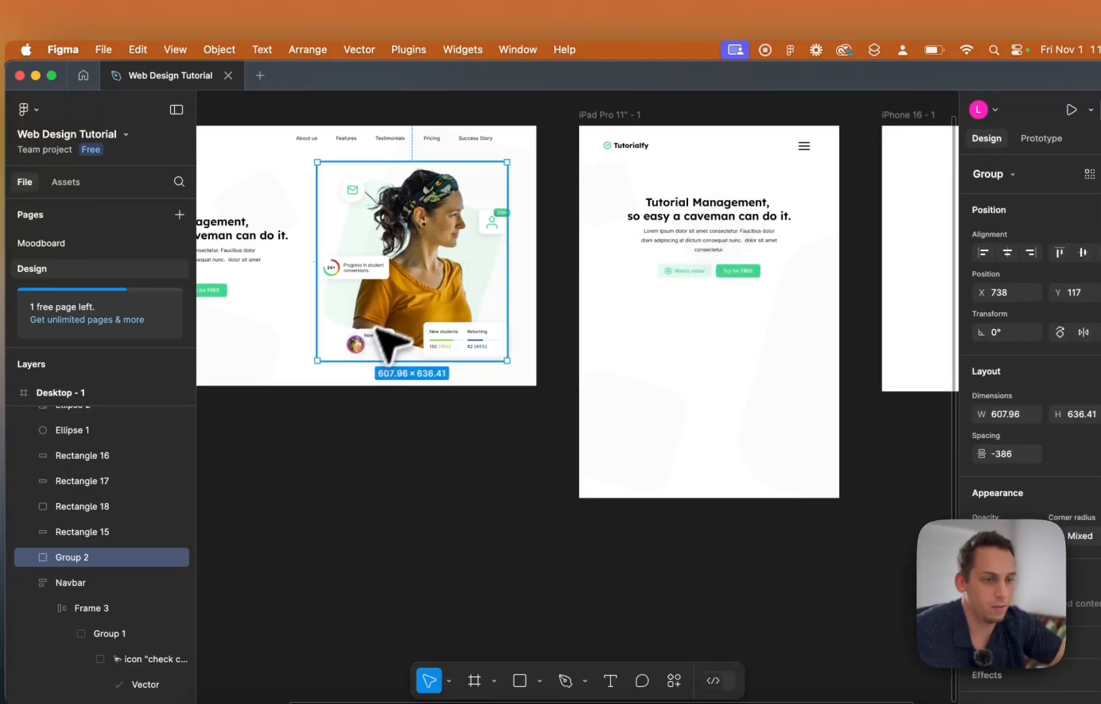
drag(516, 412, 329, 181)
scroll(329, 182, left, 3)
scroll(334, 189, left, 3)
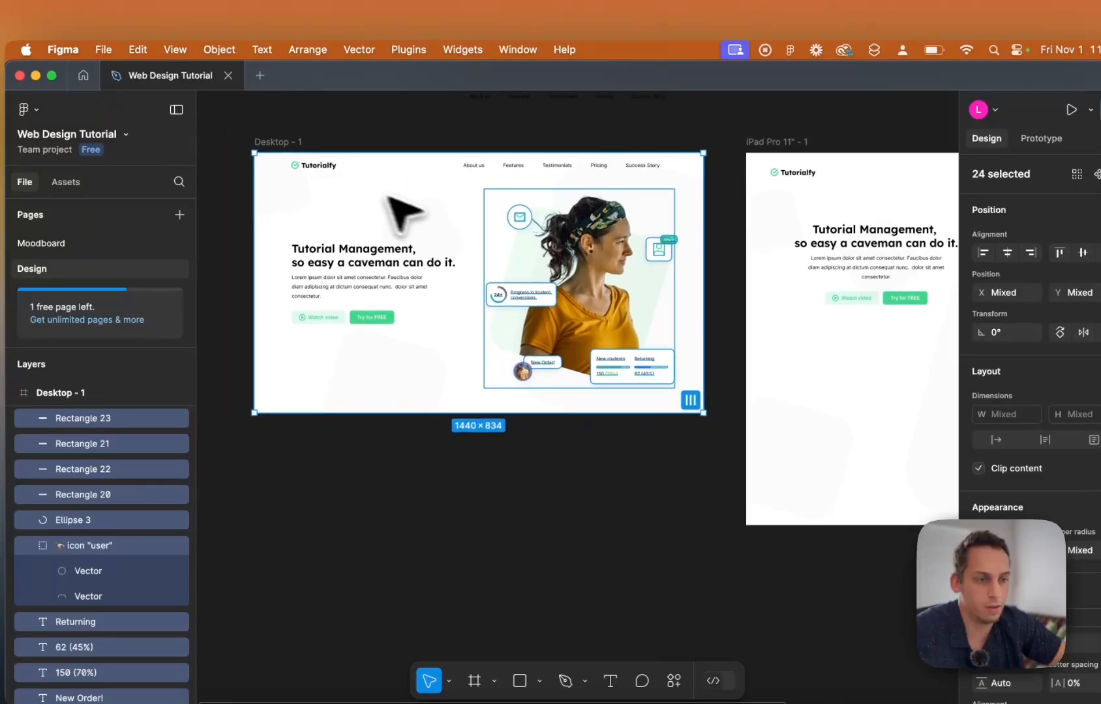
shift+click(429, 225)
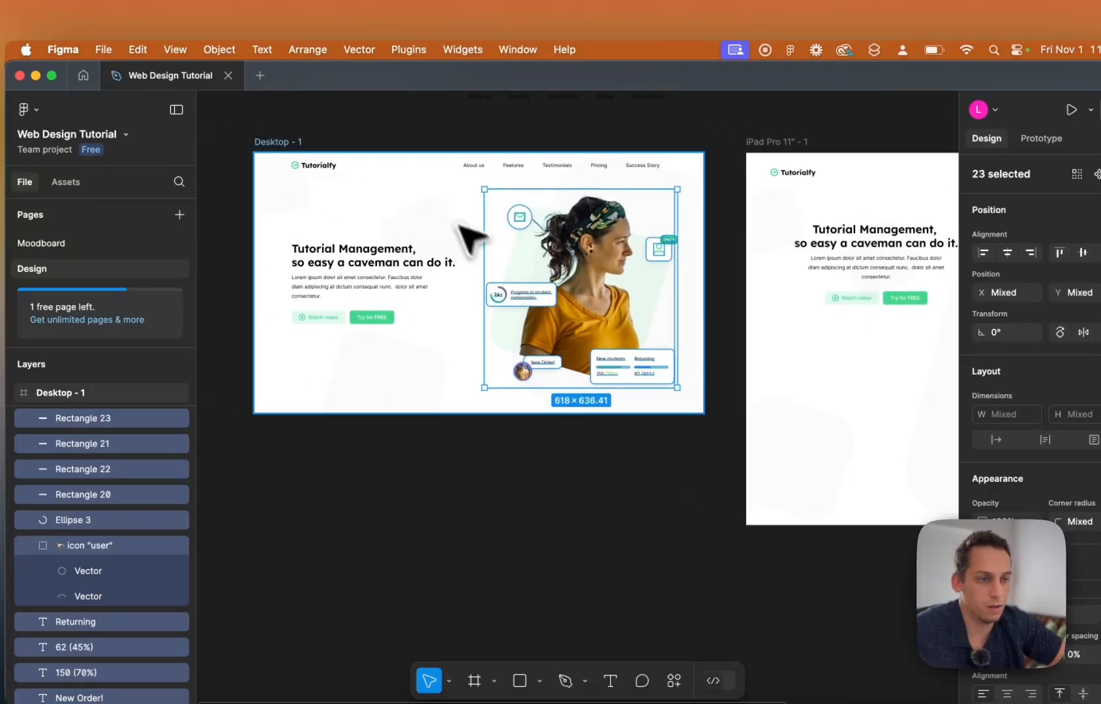
Lock the BG frame in Desktop - 1.
click(438, 203)
click(429, 197)
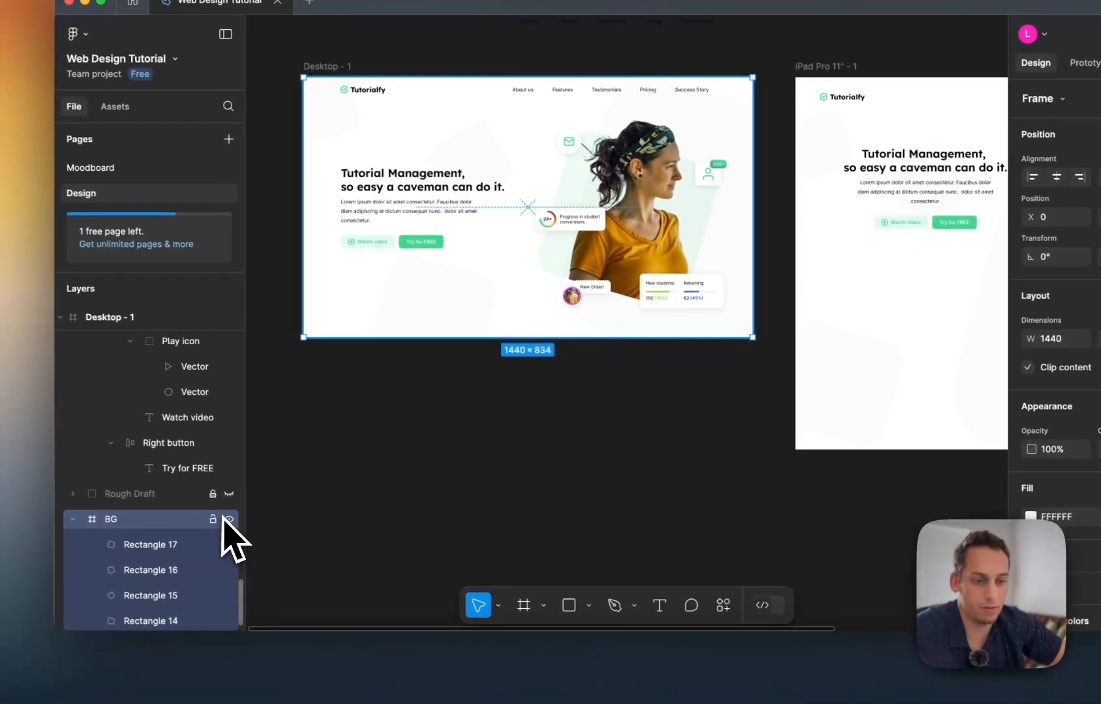
click(197, 542)
click(370, 510)
Group the woman illustration with all its floating cards in Desktop - 1 and place a copy below the iPad hero's buttons.
drag(691, 410, 445, 187)
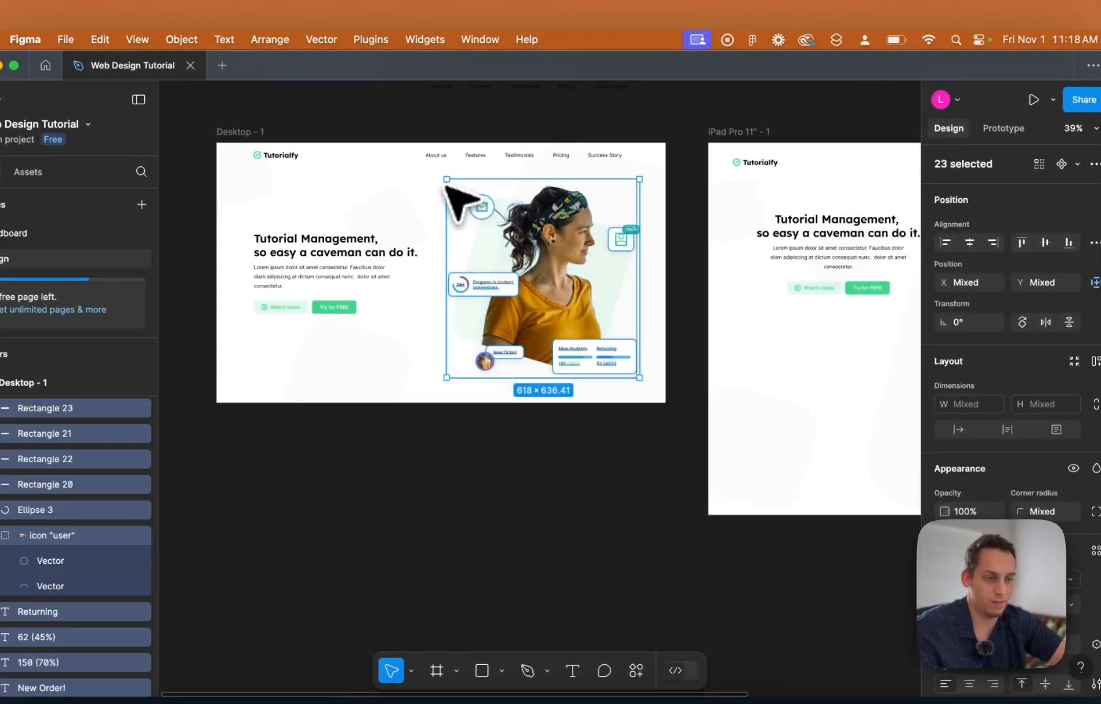
key(super+g)
scroll(524, 239, right, 5)
scroll(523, 238, down, 2)
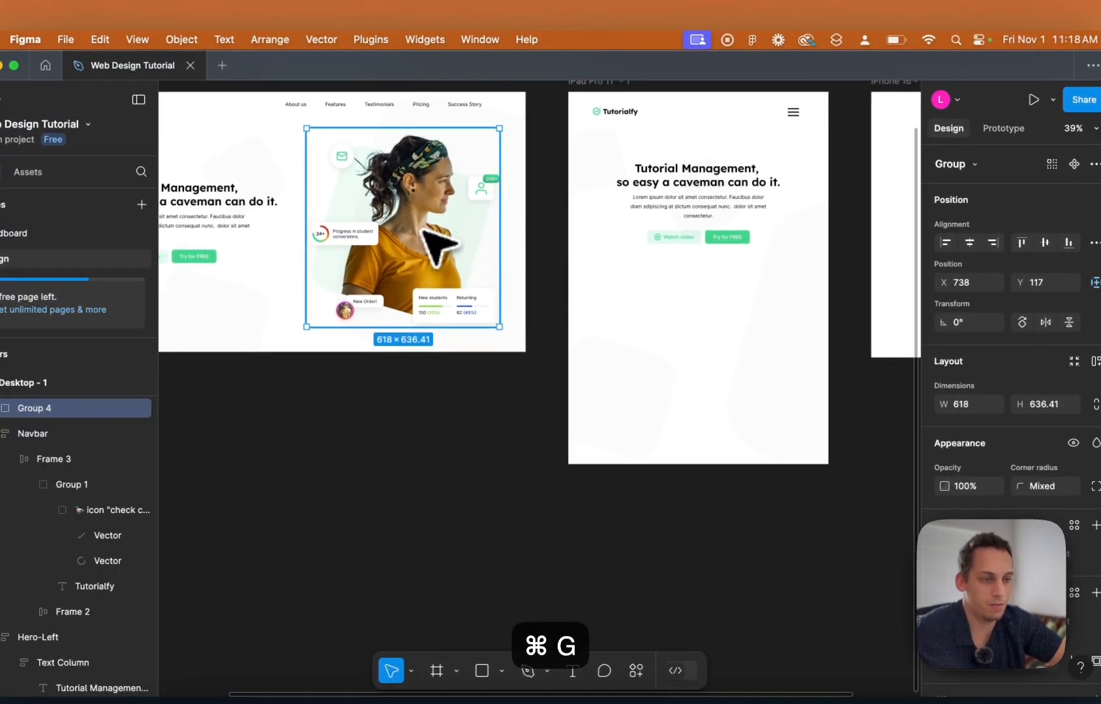
drag(424, 230, 700, 350)
click(808, 422)
scroll(804, 422, right, 4)
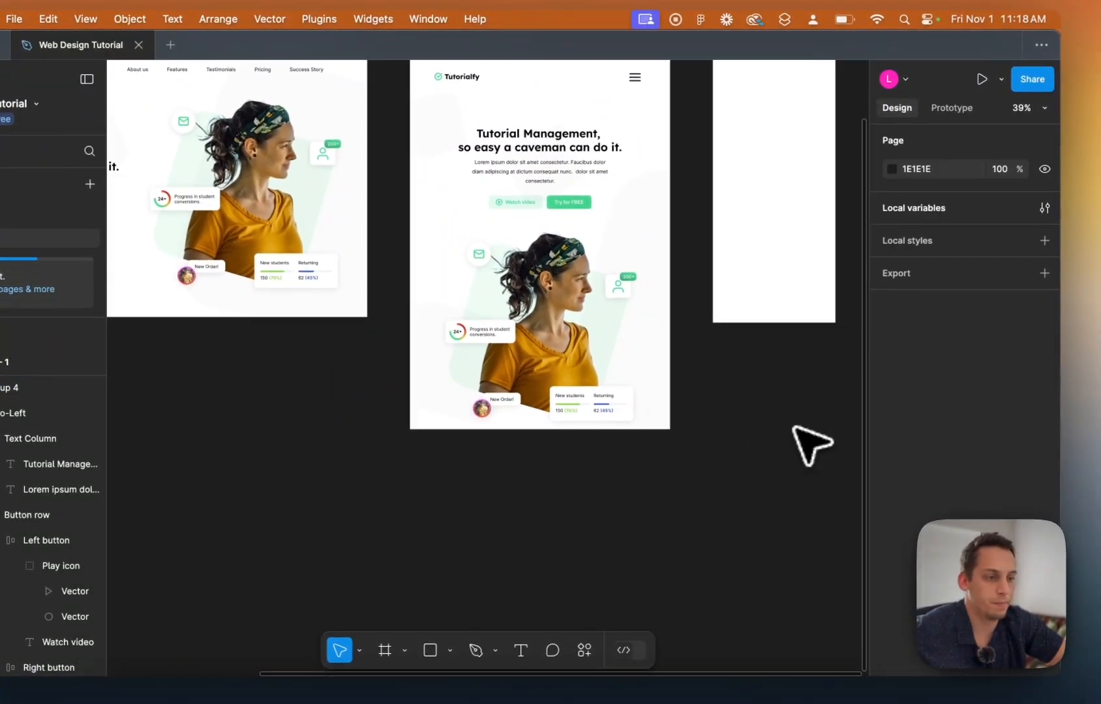
Copy the iPad's logo and menu icon into the iPhone 16 - 1 frame at X 38, Y 49 and X 313, Y 54.
scroll(750, 422, right, 5)
scroll(749, 422, up, 2)
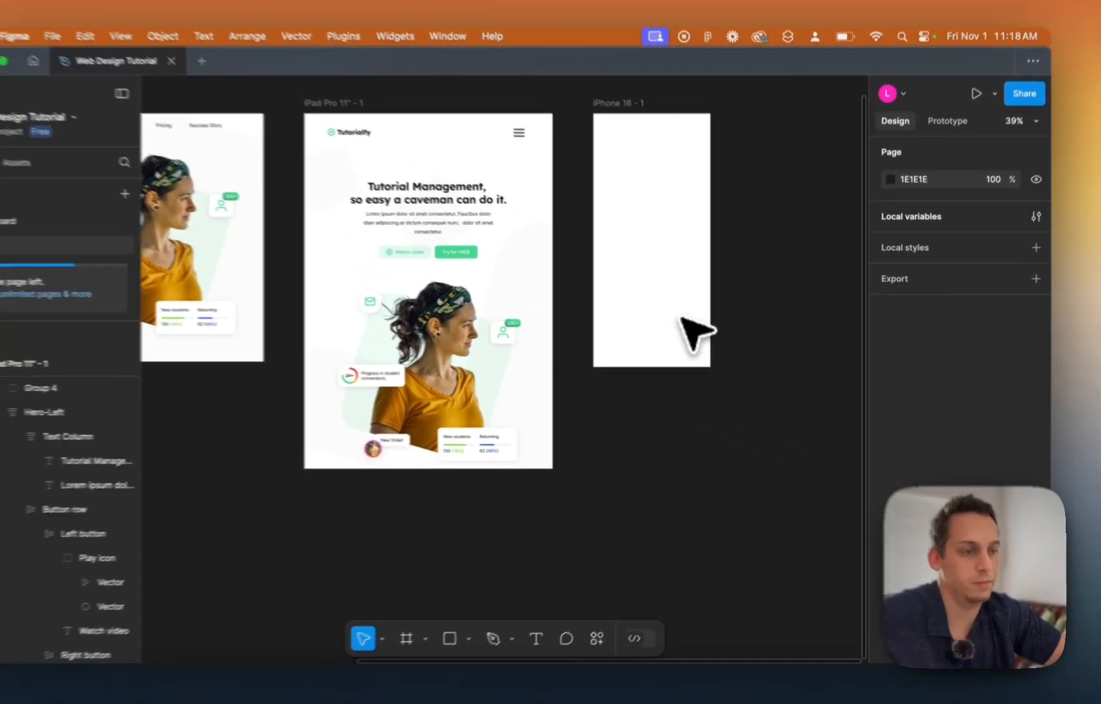
scroll(681, 320, down, 5)
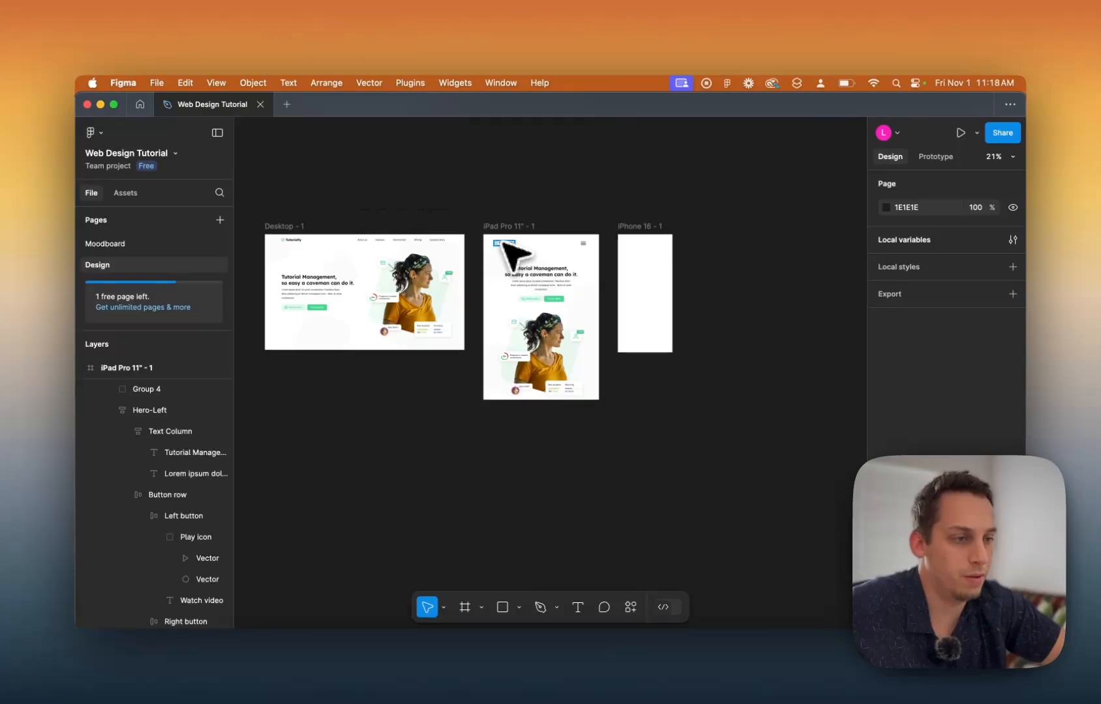
scroll(509, 254, up, 5)
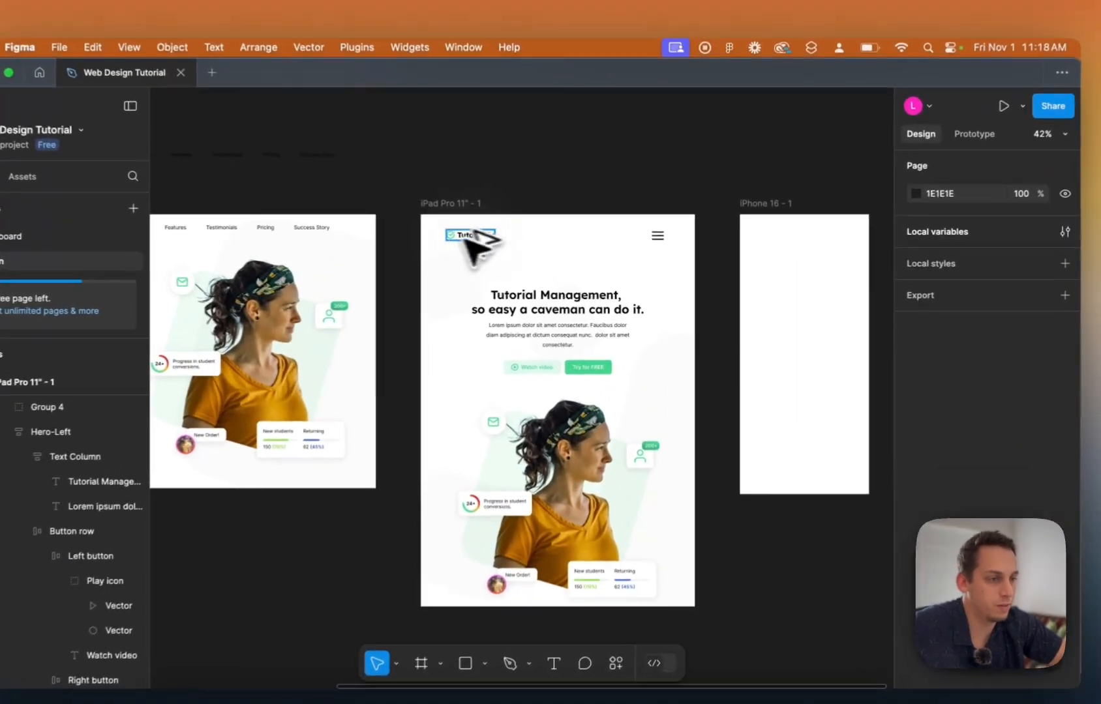
click(507, 242)
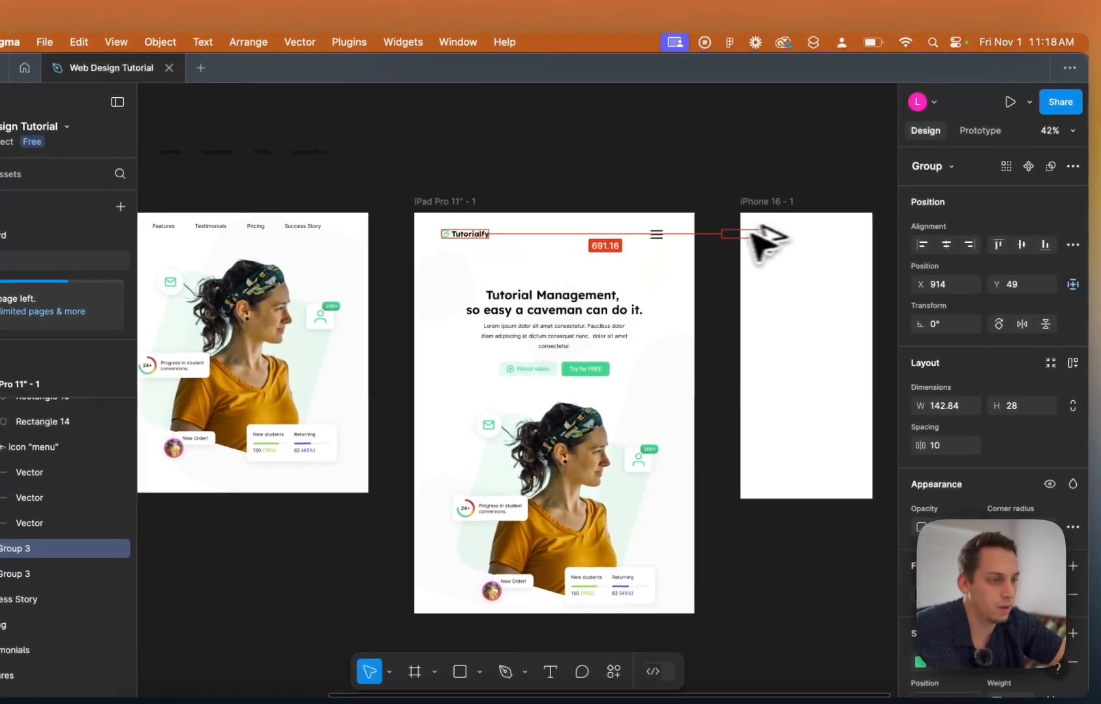
drag(751, 236, 772, 243)
scroll(771, 251, right, 3)
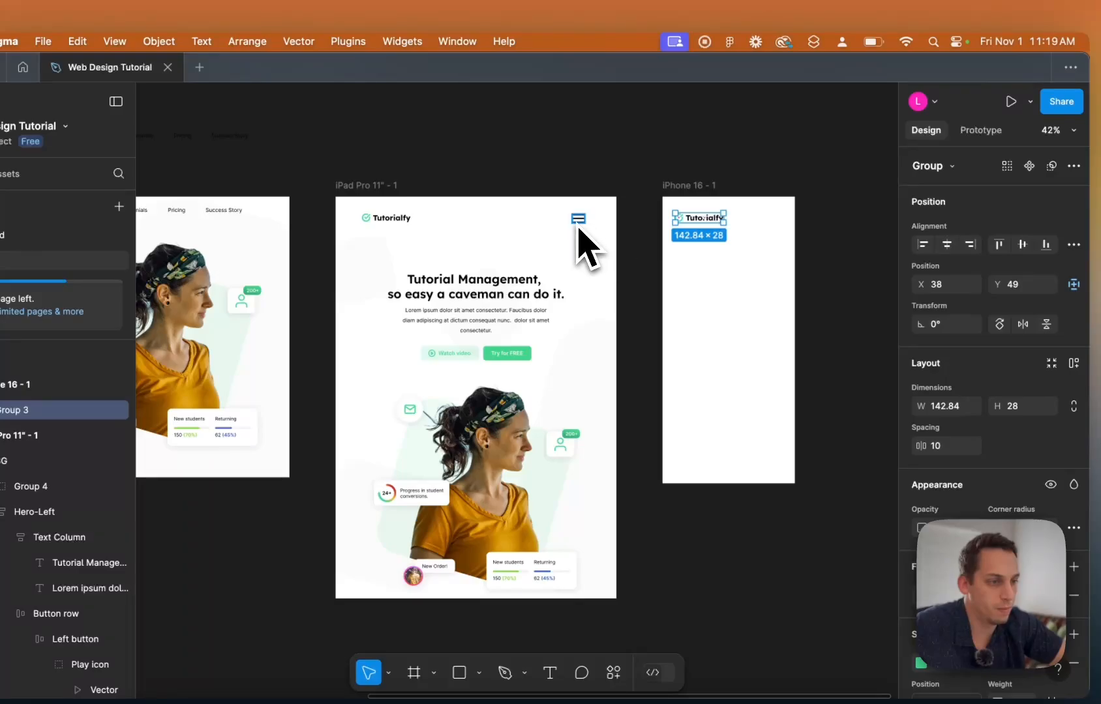
drag(578, 220, 769, 218)
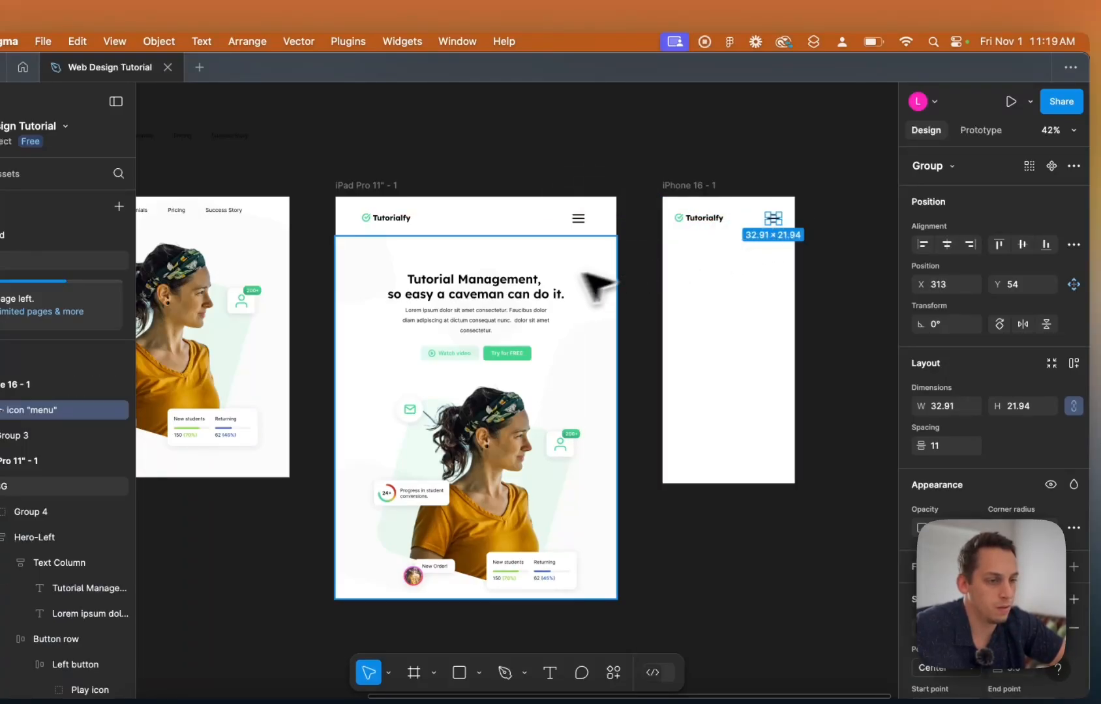
Copy the iPad's Hero-Left block into the iPhone frame, narrow it to 354 wide at X 20 and move it up closer to the navbar.
click(574, 282)
click(476, 312)
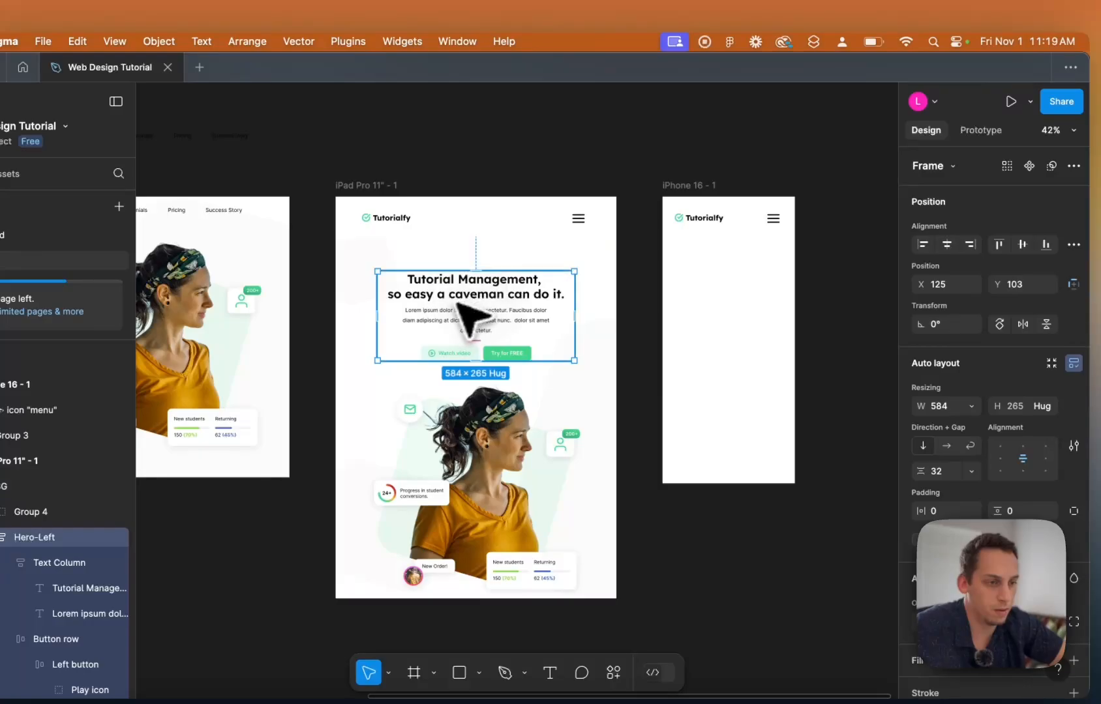
drag(452, 312, 682, 324)
scroll(709, 310, right, 3)
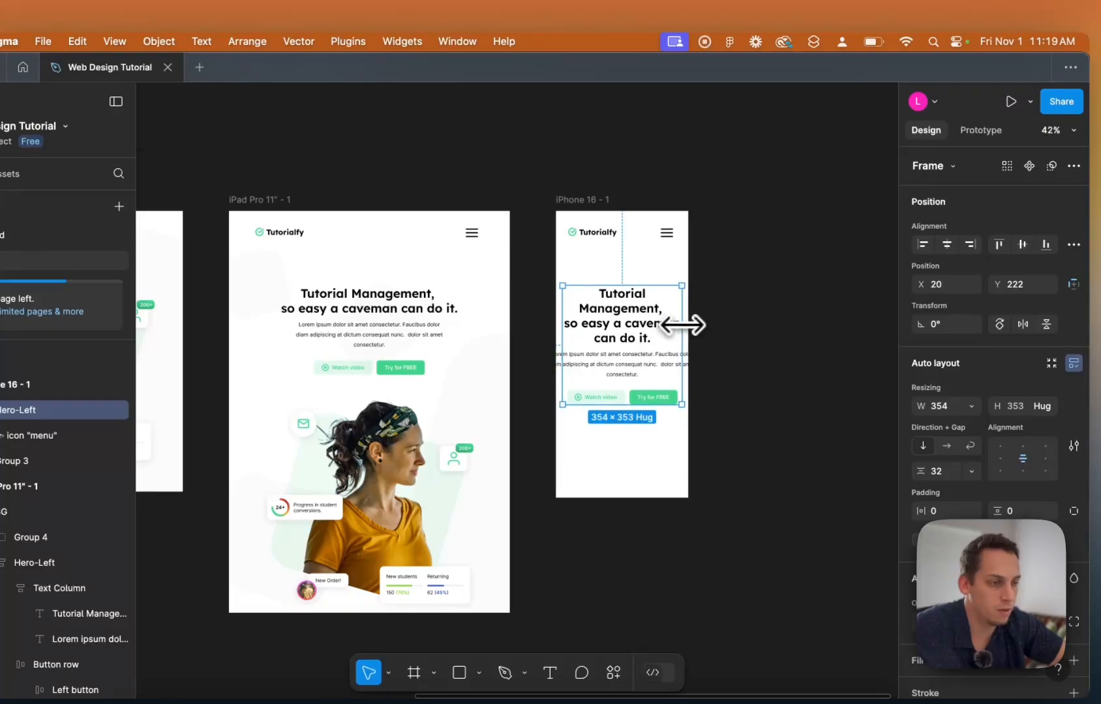
scroll(683, 324, up, 5)
drag(580, 334, 596, 300)
Narrow the iPhone hero's Lorem ipsum paragraph to 354 wide so it matches its text column.
double_click(551, 352)
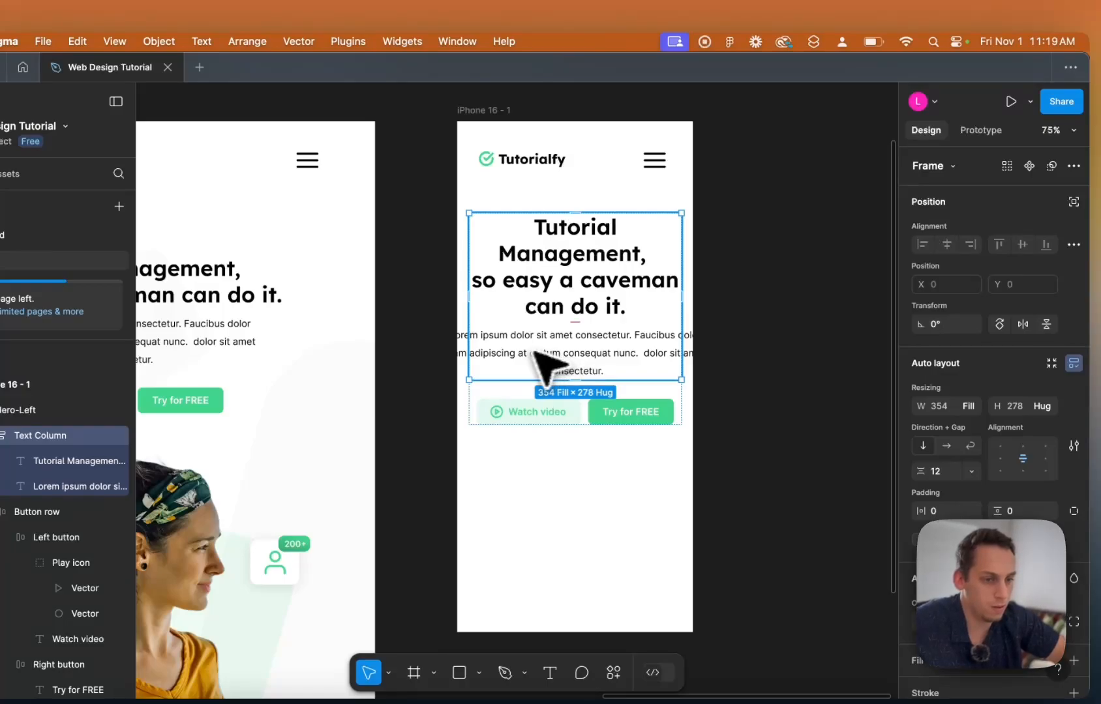
double_click(512, 362)
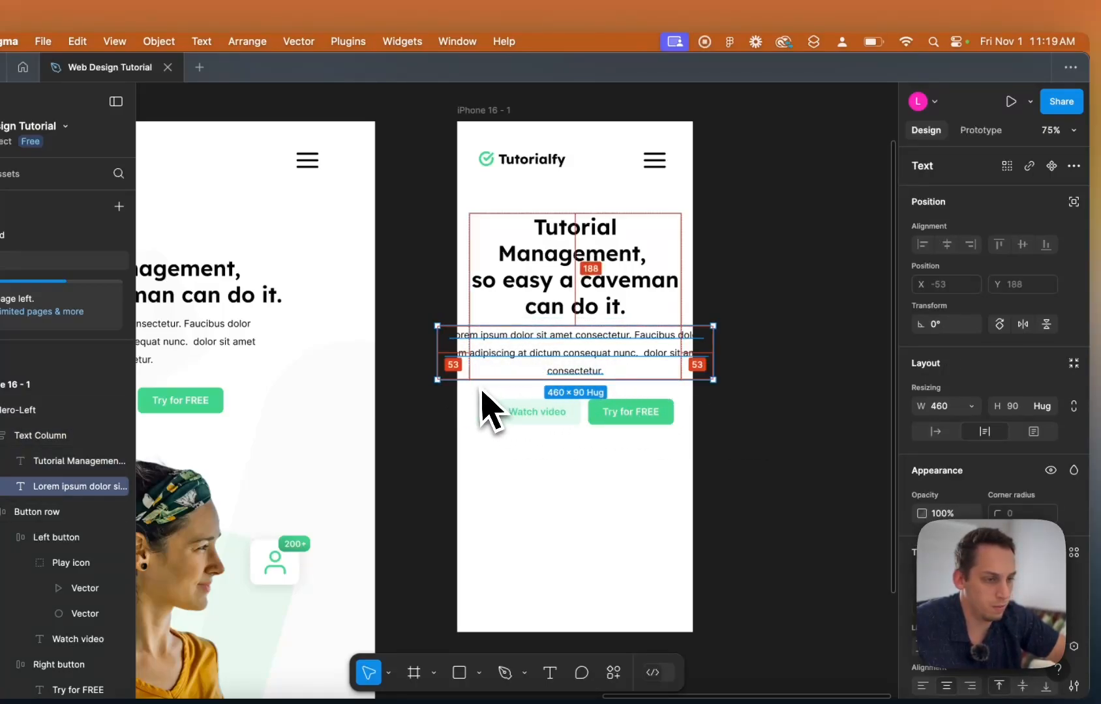
drag(440, 355, 468, 356)
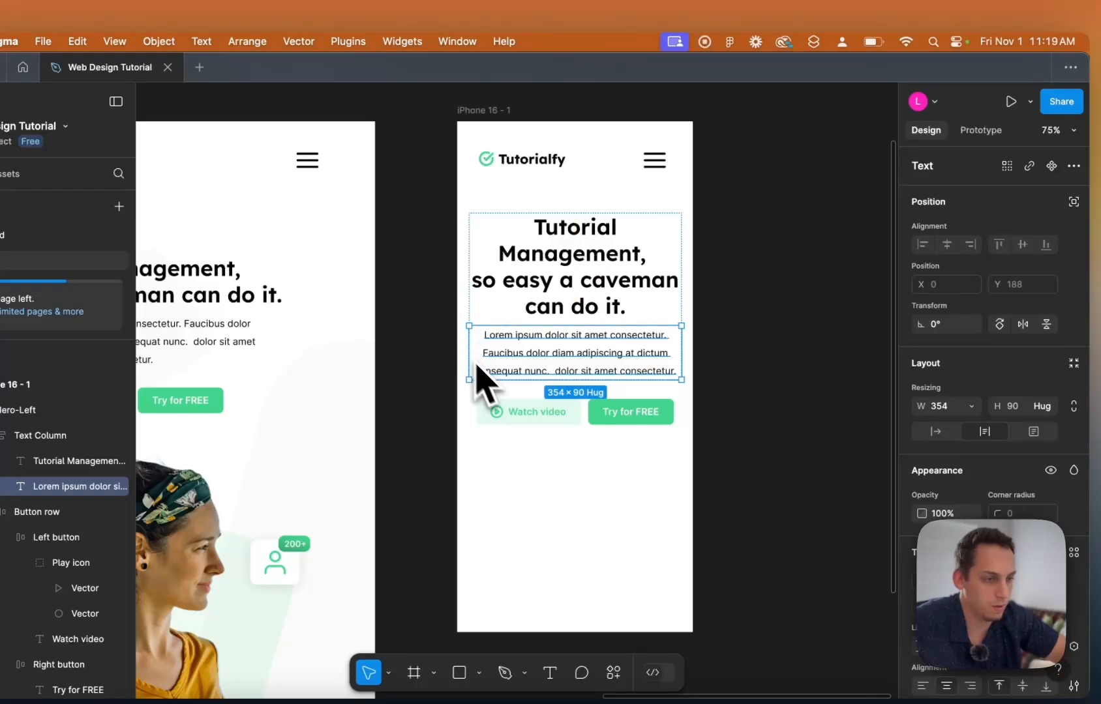
click(592, 424)
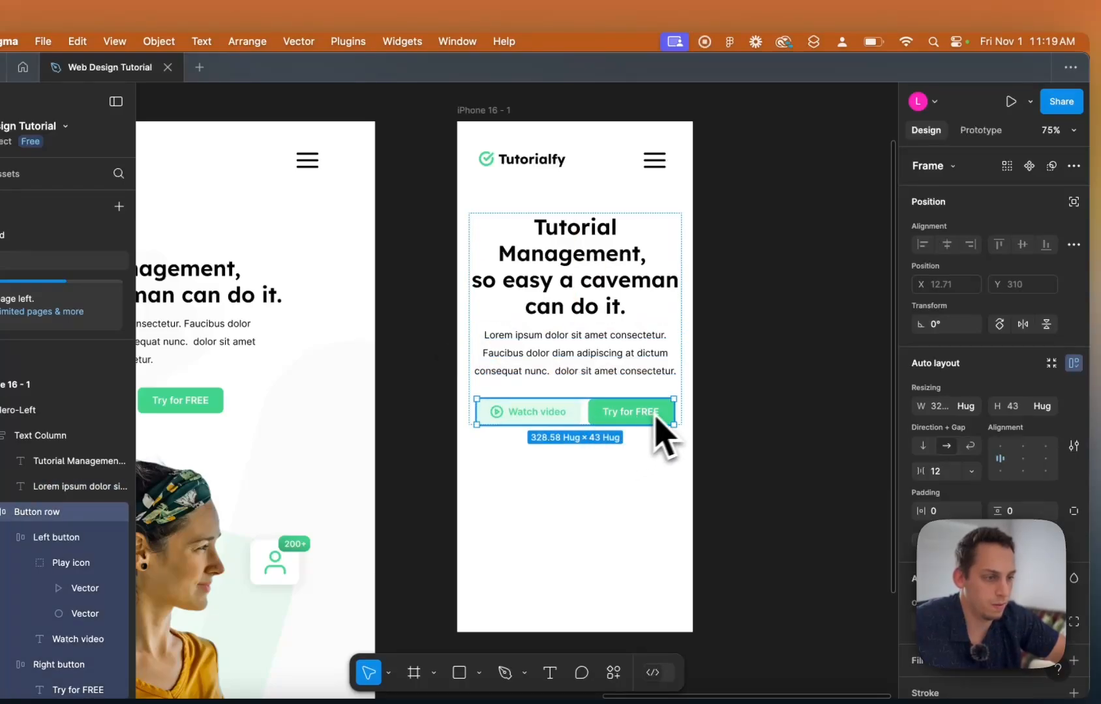
drag(678, 408, 685, 408)
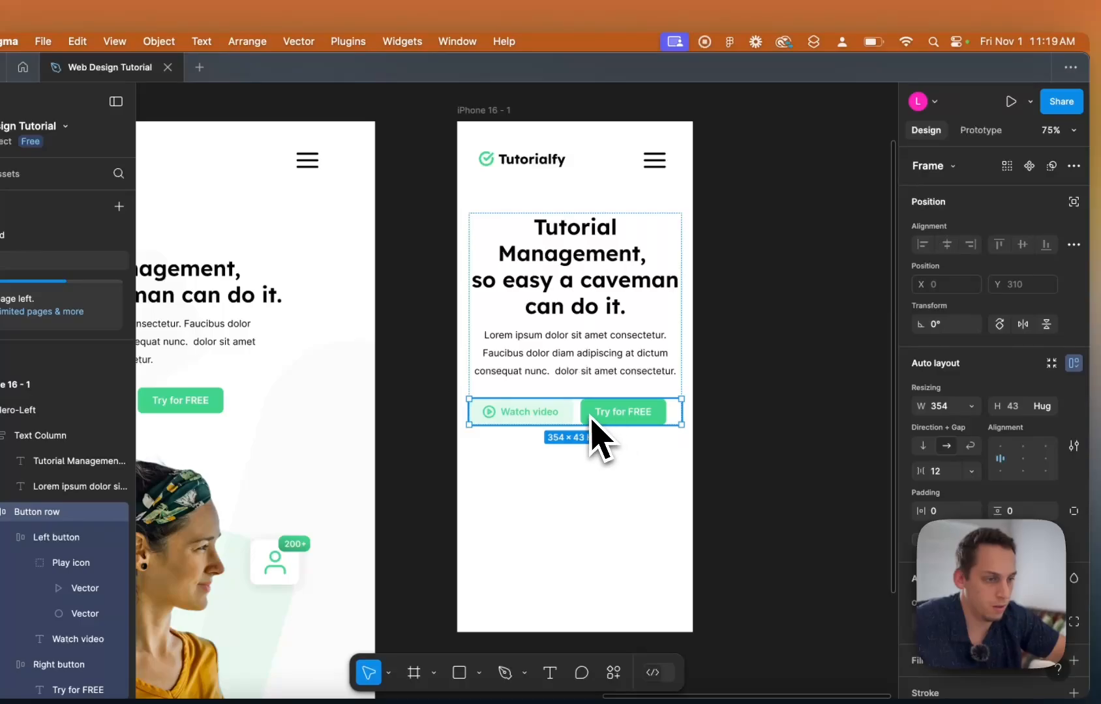
key(super+z)
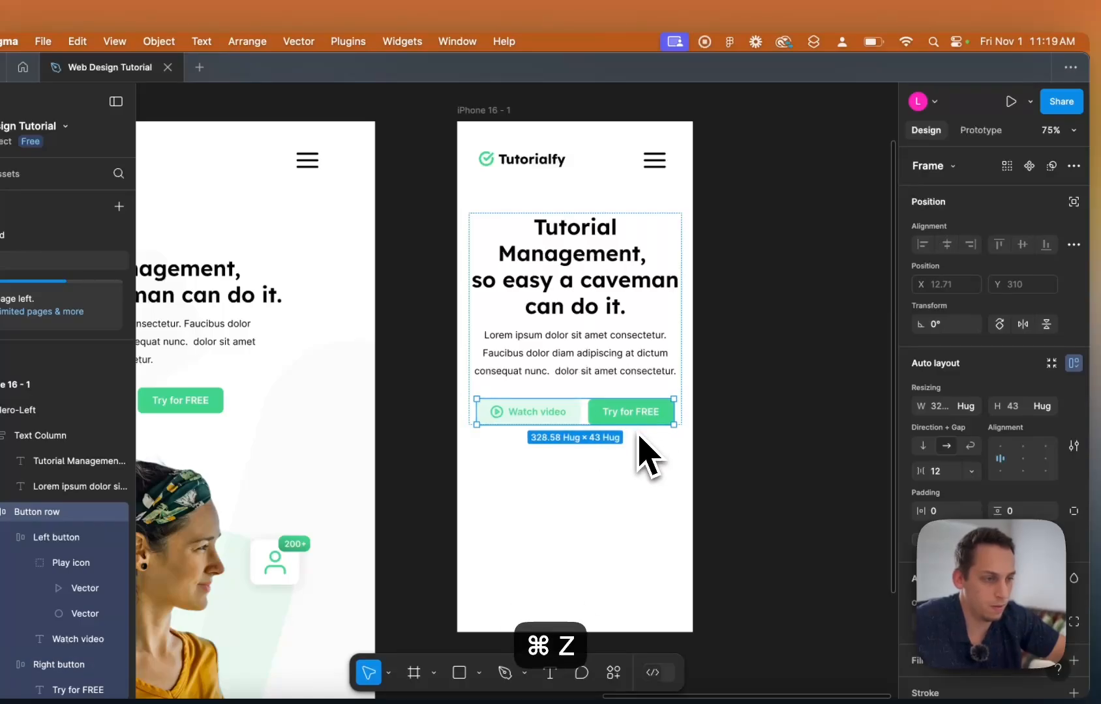
Copy the iPad's woman illustration group into the iPhone frame, scale it down proportionally and place it just below the buttons.
click(745, 414)
scroll(748, 411, down, 5)
scroll(748, 411, down, 2)
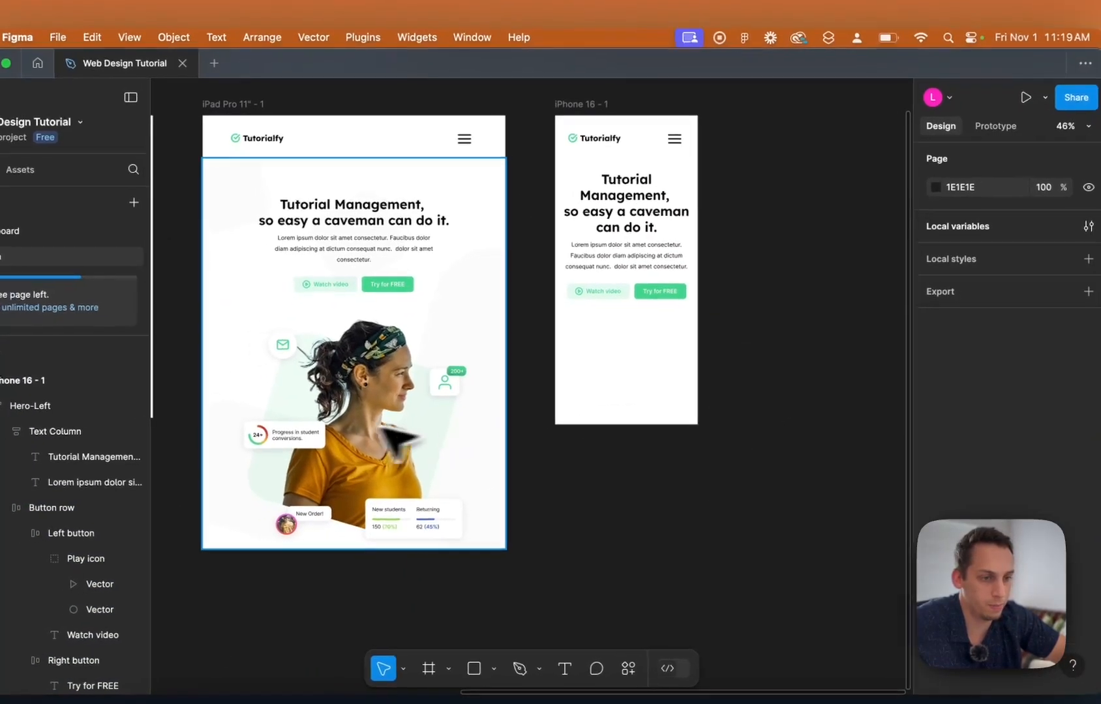
drag(383, 427, 622, 369)
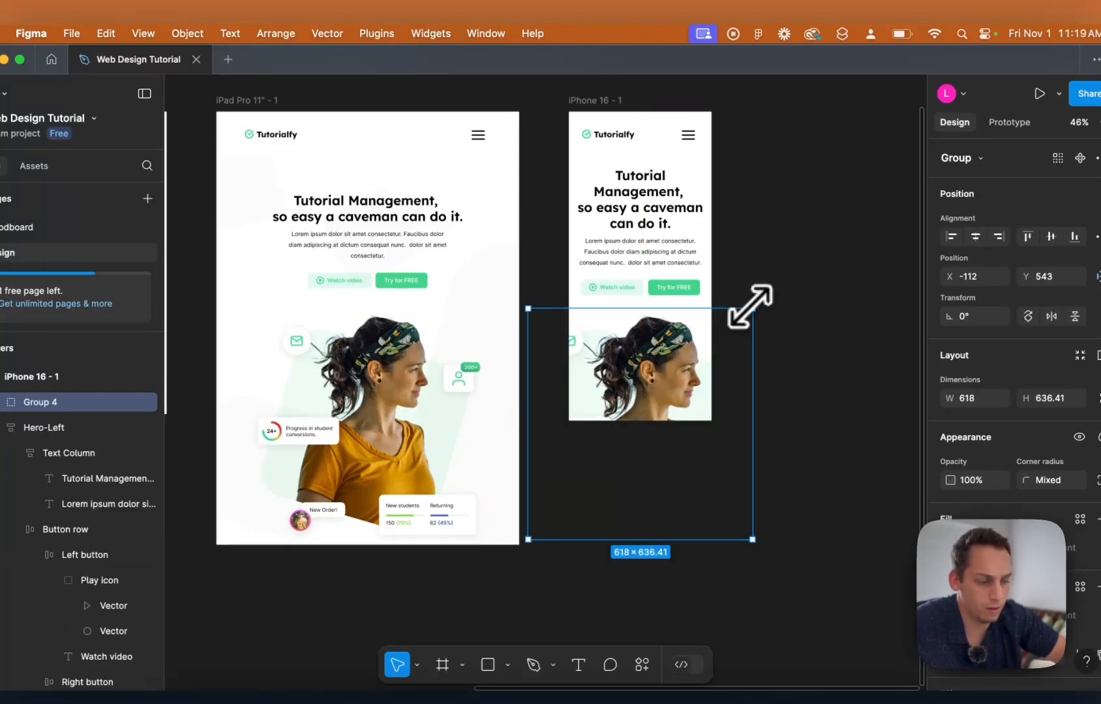
key(k)
drag(750, 307, 699, 358)
drag(639, 382, 636, 327)
click(765, 293)
Compare the Desktop, iPad and iPhone versions of the hero side by side.
scroll(782, 308, down, 5)
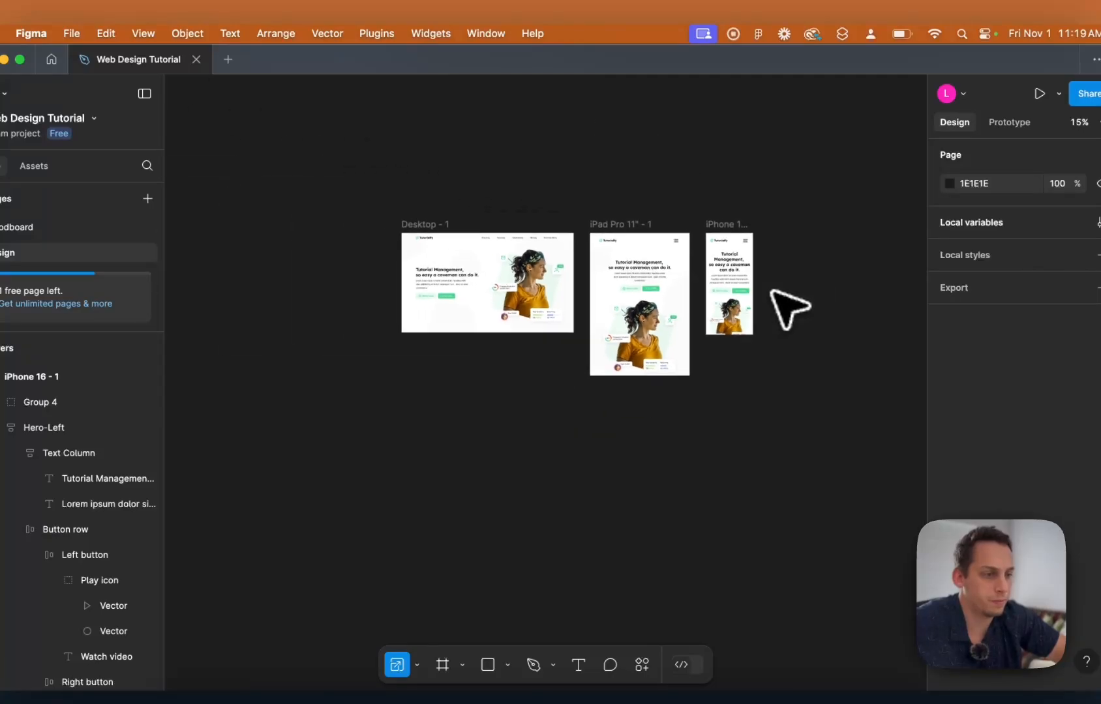
scroll(378, 267, left, 4)
scroll(362, 269, right, 2)
scroll(427, 253, right, 4)
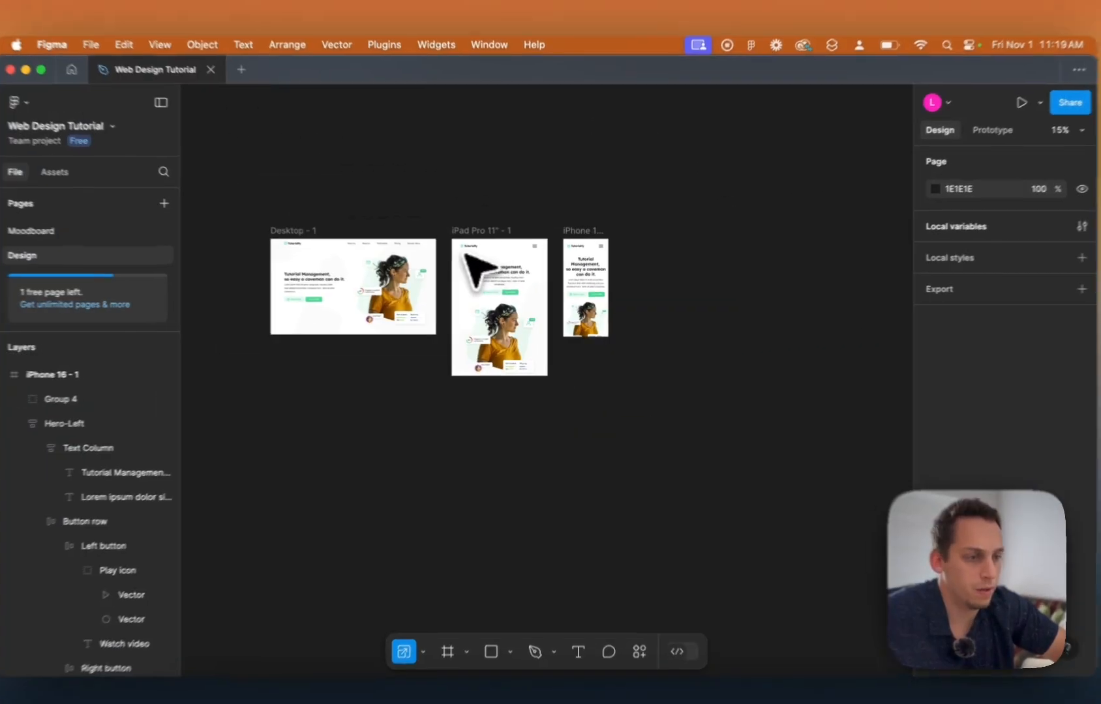
scroll(365, 229, up, 4)
scroll(363, 228, right, 1)
scroll(397, 245, up, 3)
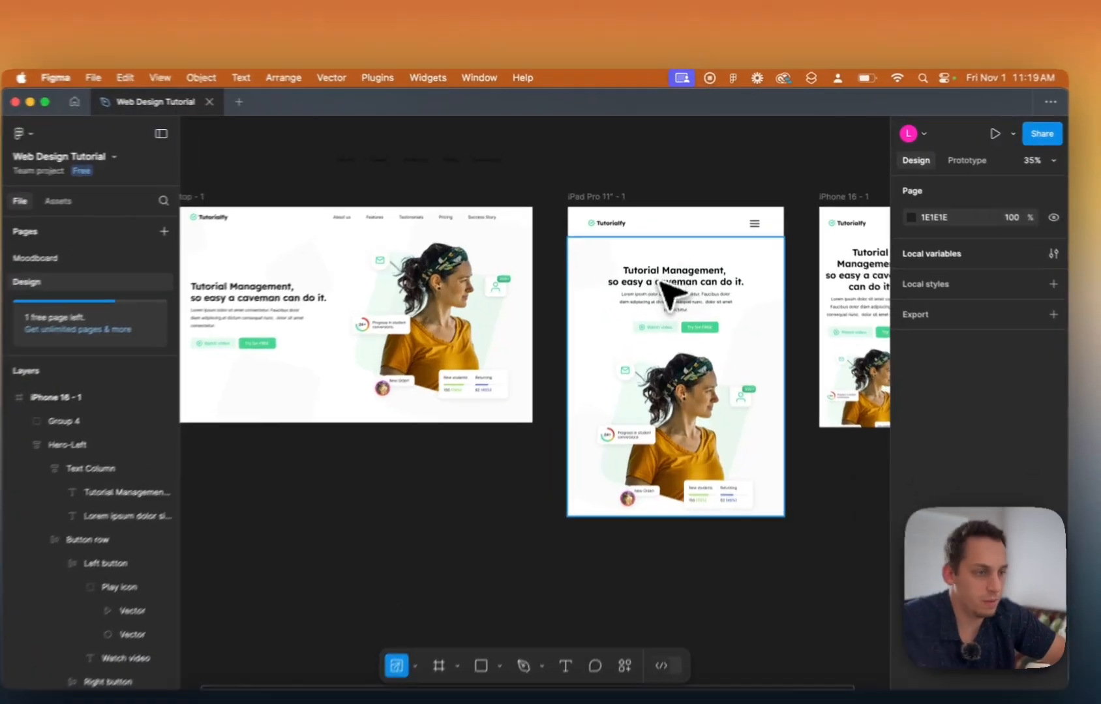
click(642, 264)
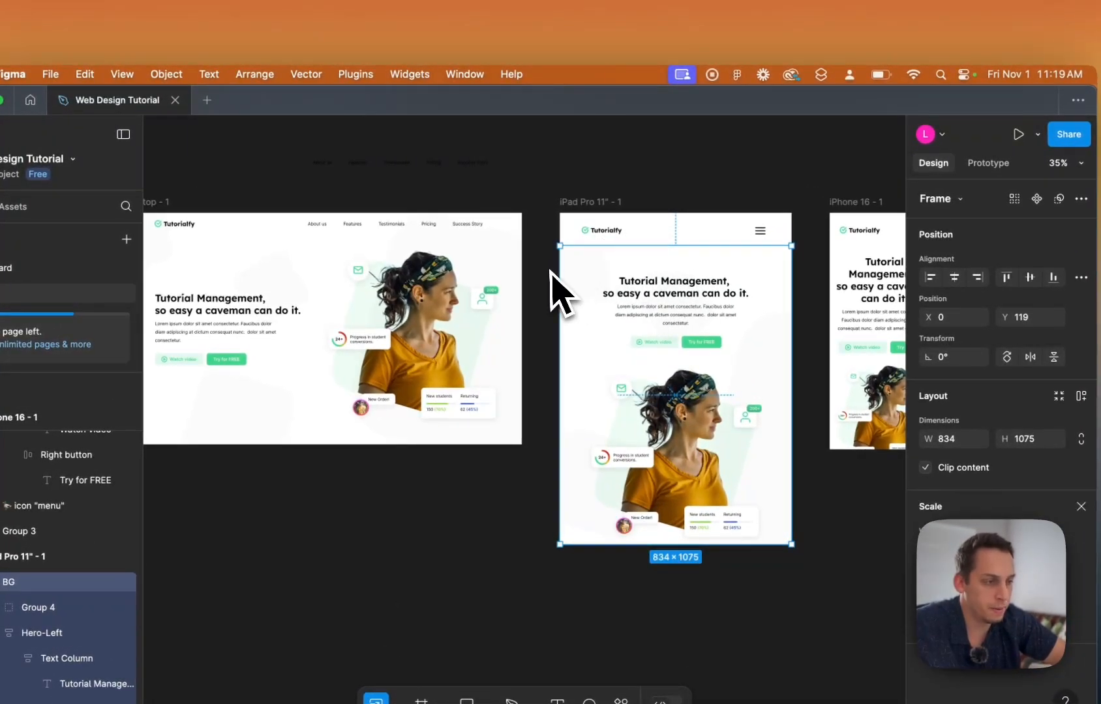
scroll(551, 288, down, 3)
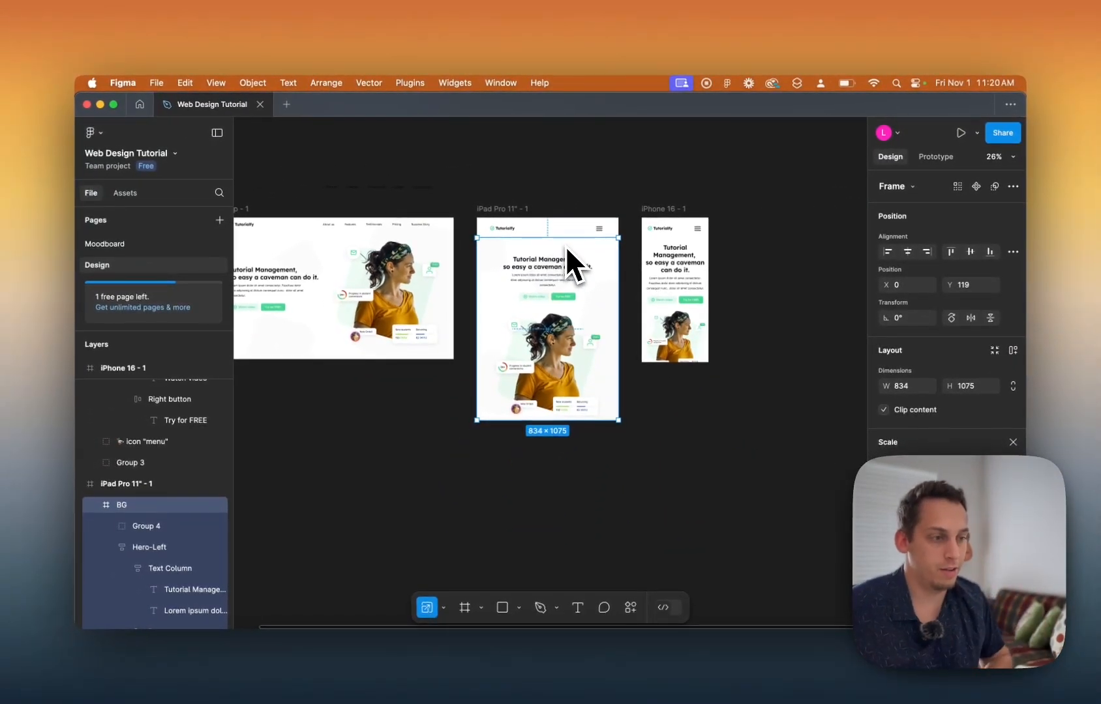
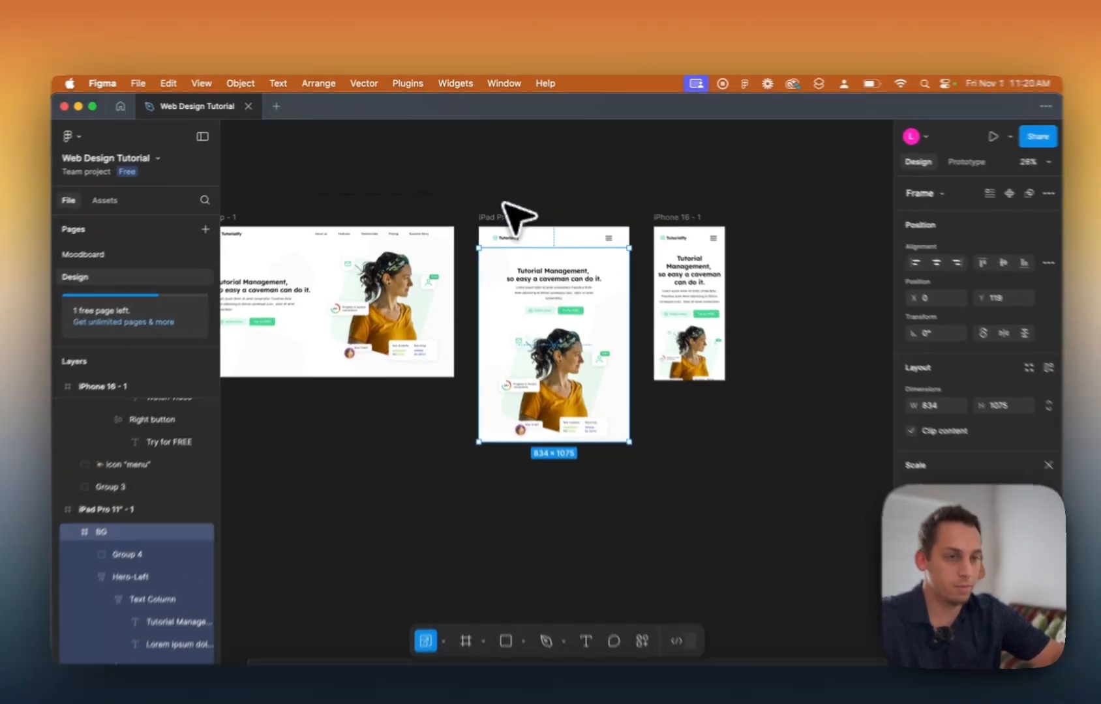
click(499, 192)
scroll(498, 189, left, 3)
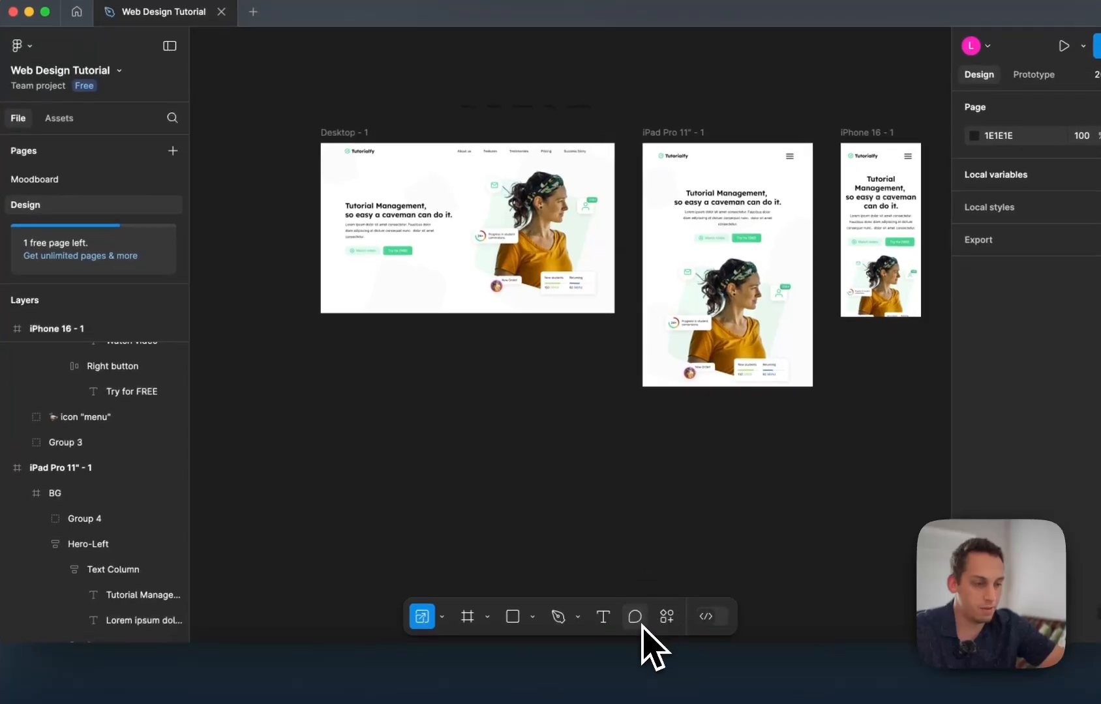
Add the comment "lets make this another font." to Desktop - 1 beside the hero buttons.
click(603, 607)
click(385, 265)
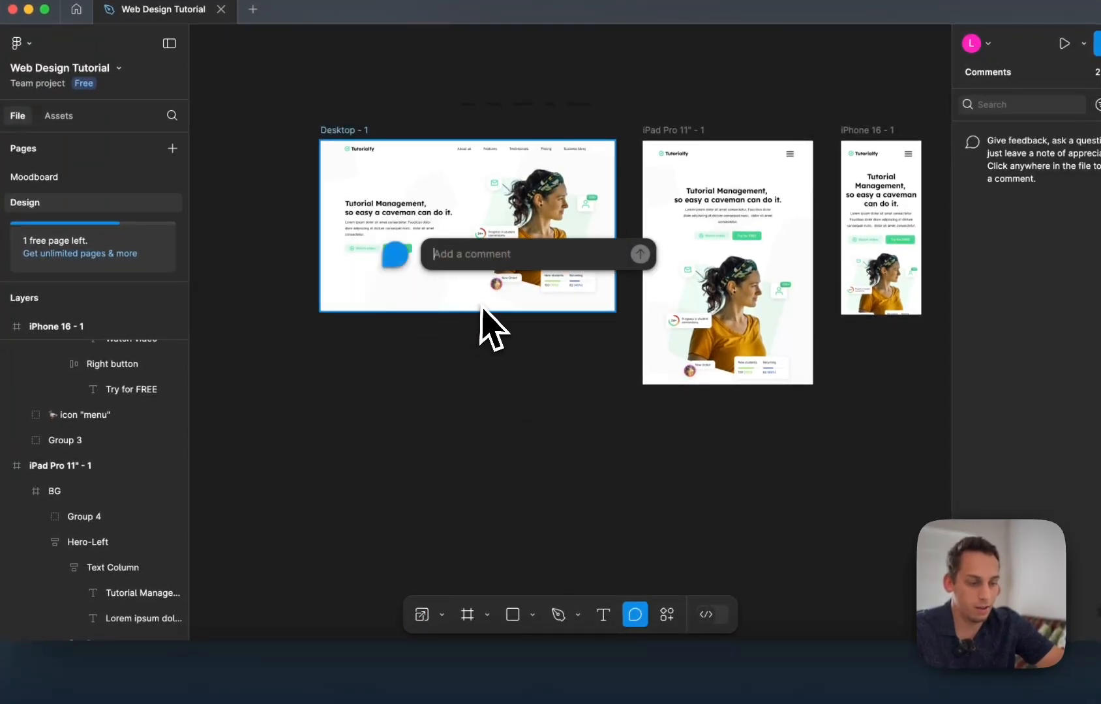
key(BackSpace)
text(lets make )
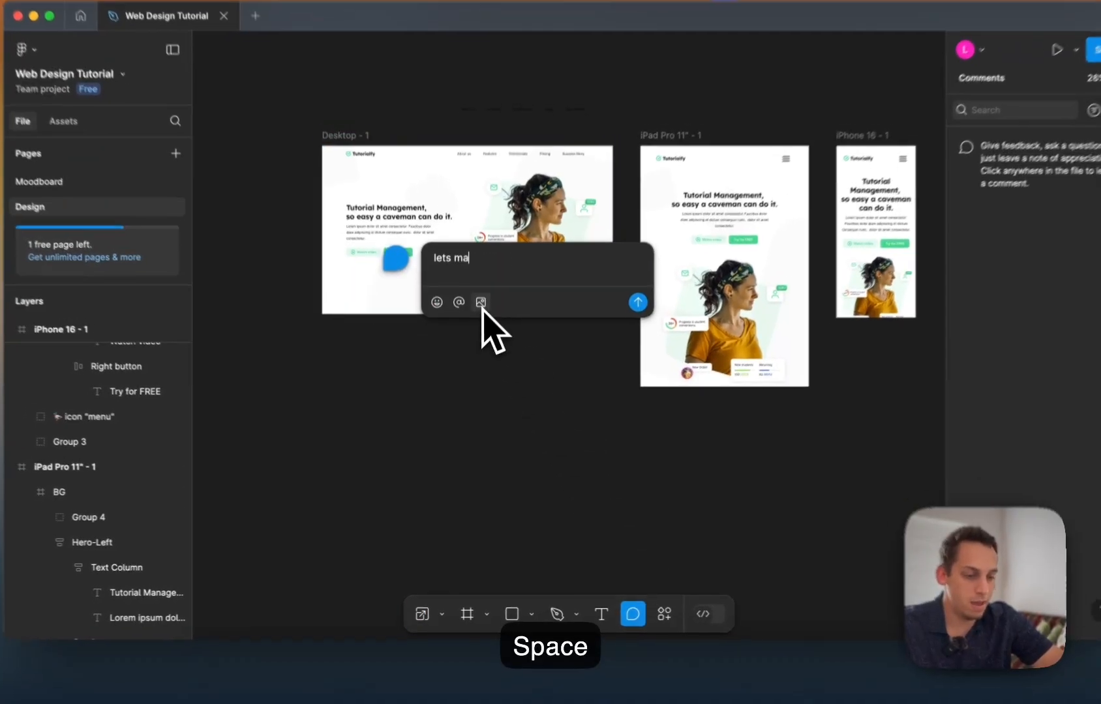
text(this )
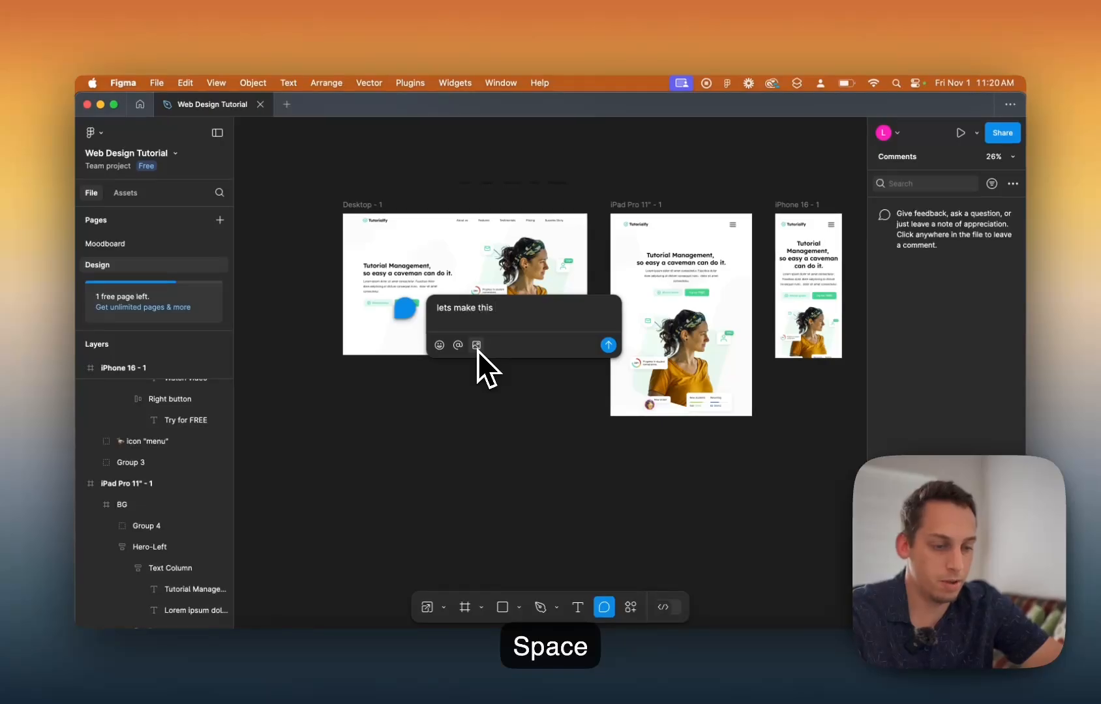
text(anoth)
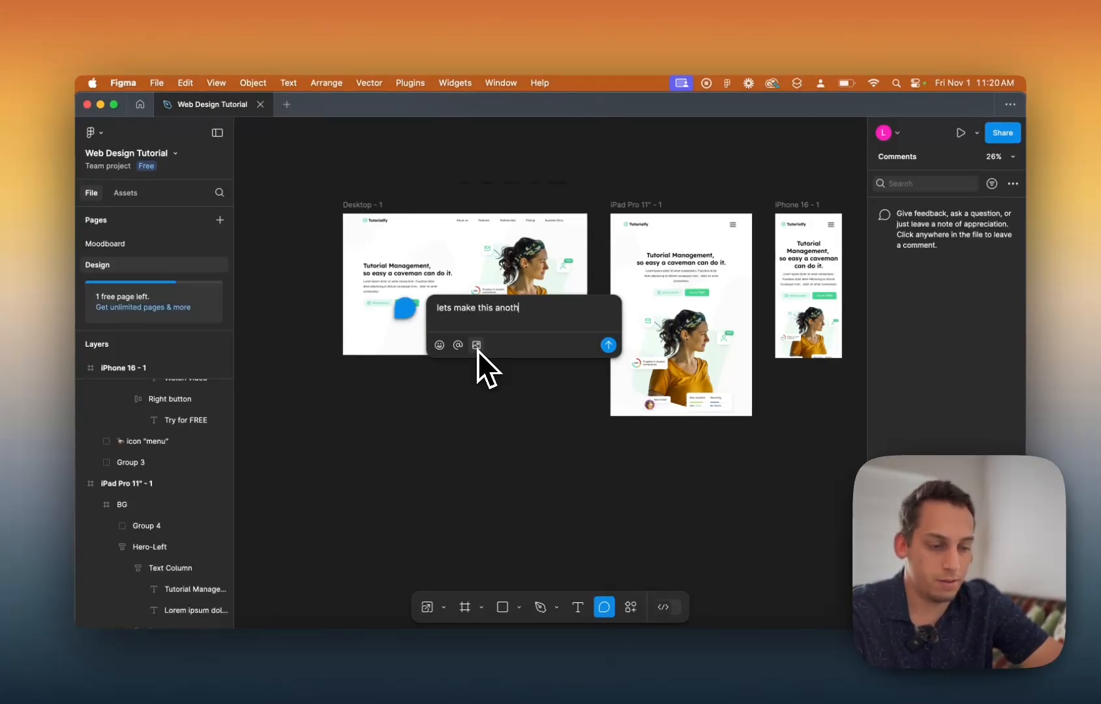
text(er font/)
key(BackSpace)
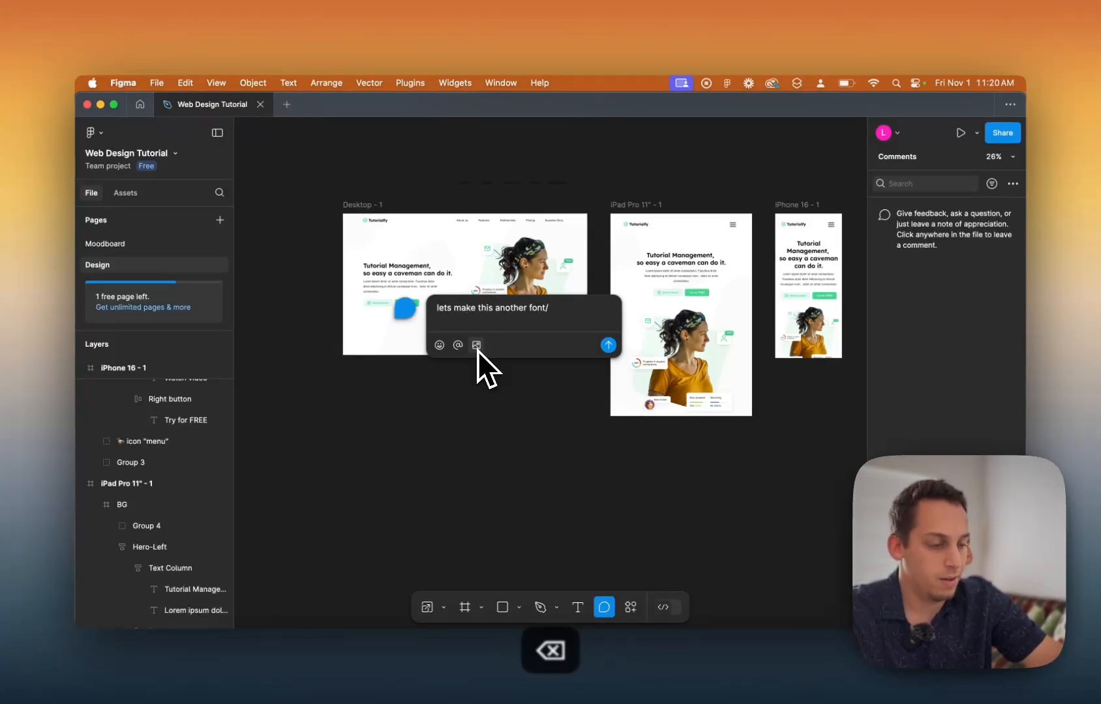
text(.)
key(Return)
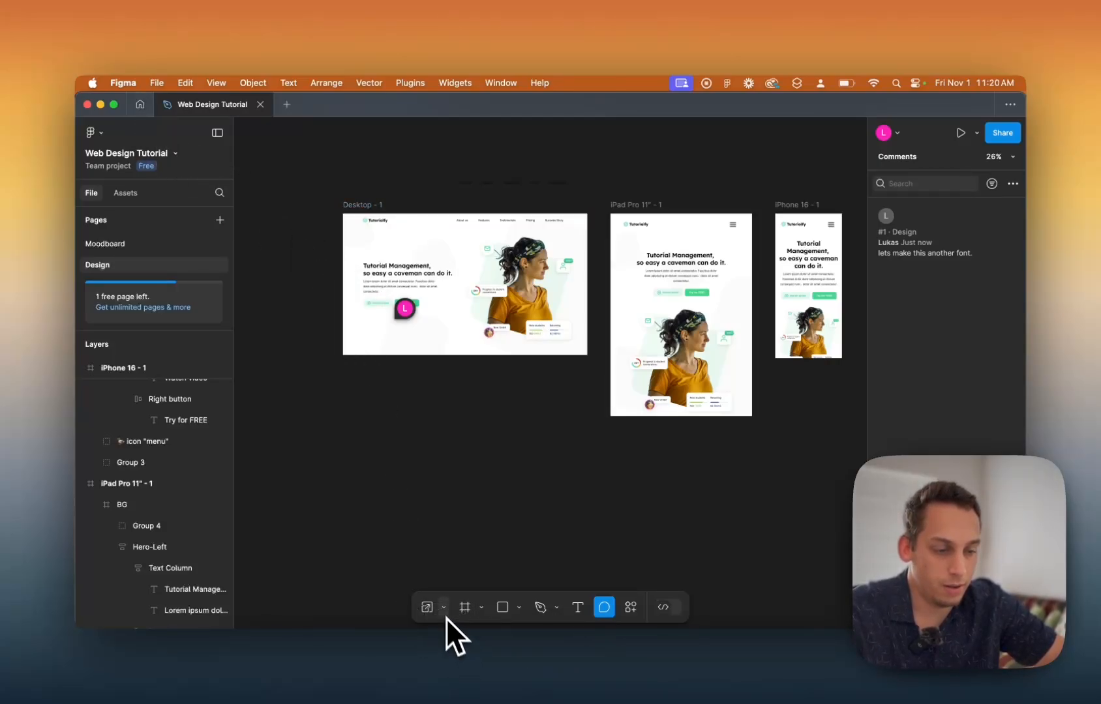
Open the font comment on Desktop - 1 and mark it as resolved.
key(v)
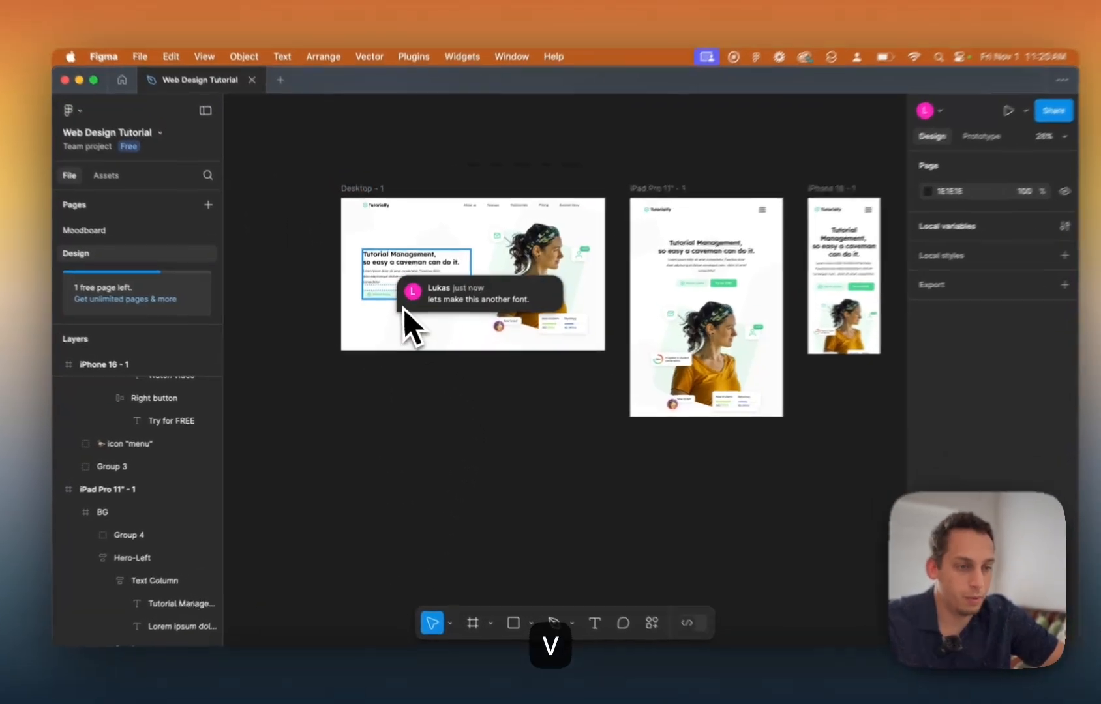
click(404, 308)
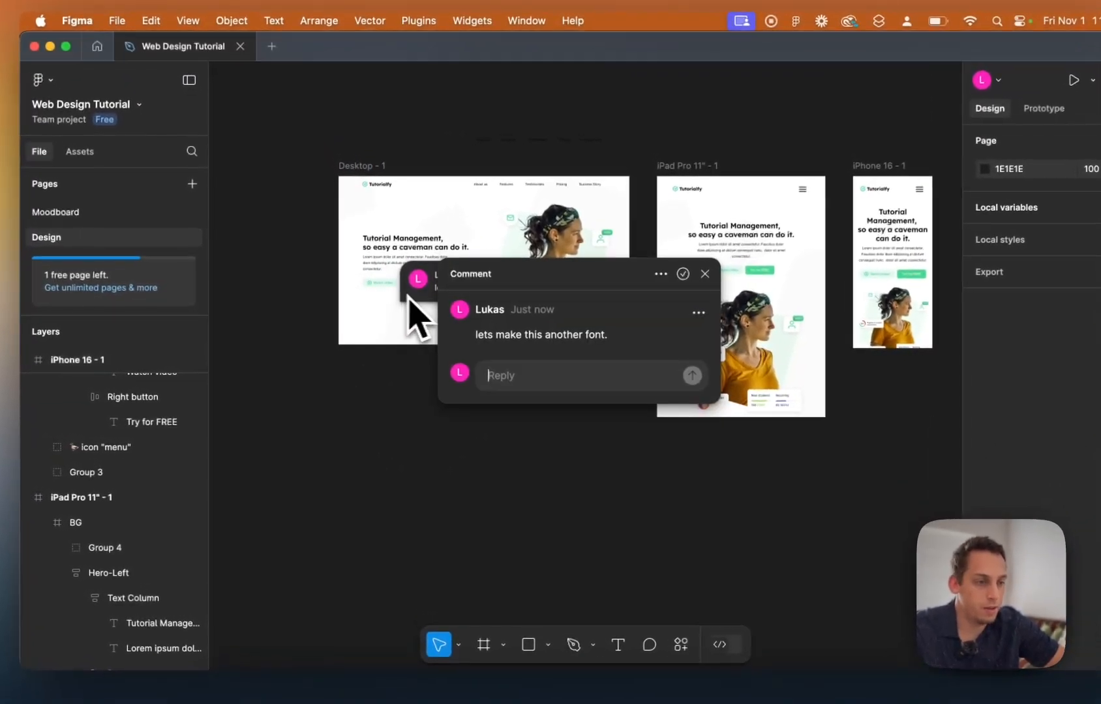
click(683, 273)
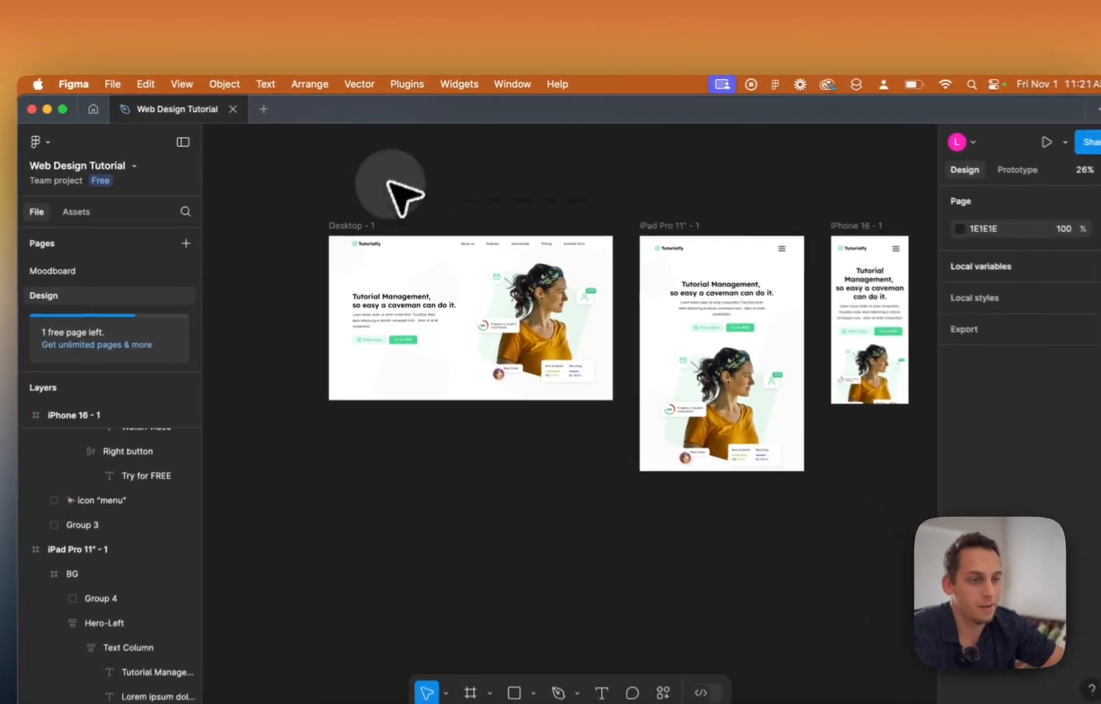
Delete the leftover navigation link texts lying on the canvas above the Desktop - 1 frame.
drag(394, 167, 587, 188)
key(BackSpace)
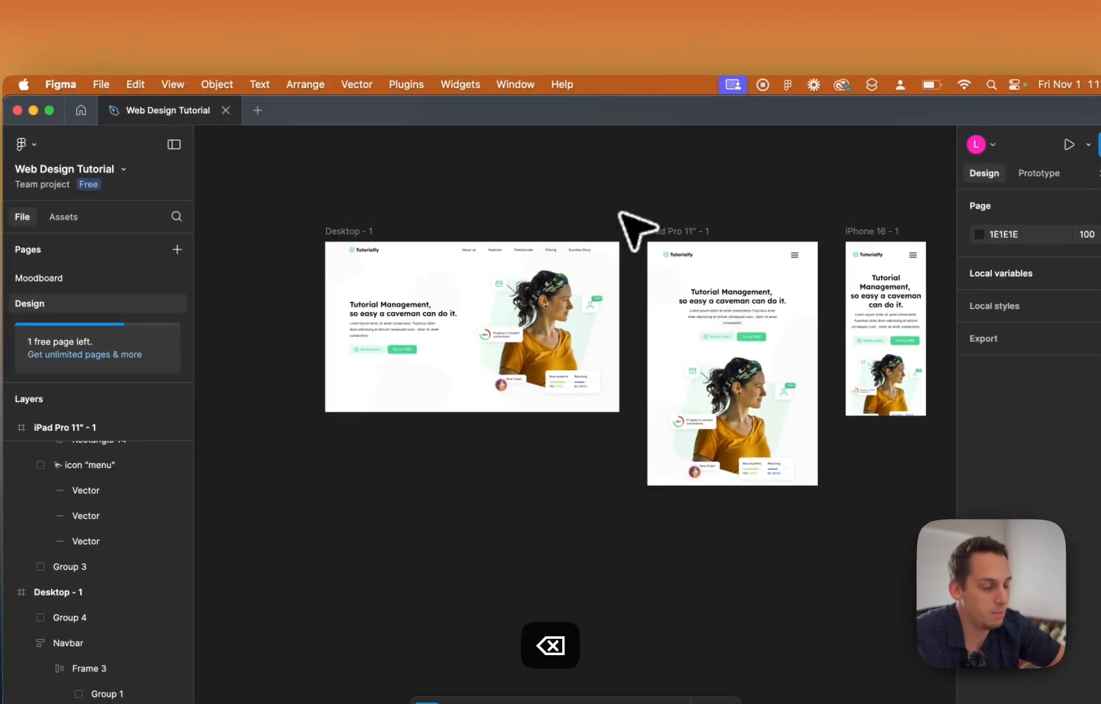